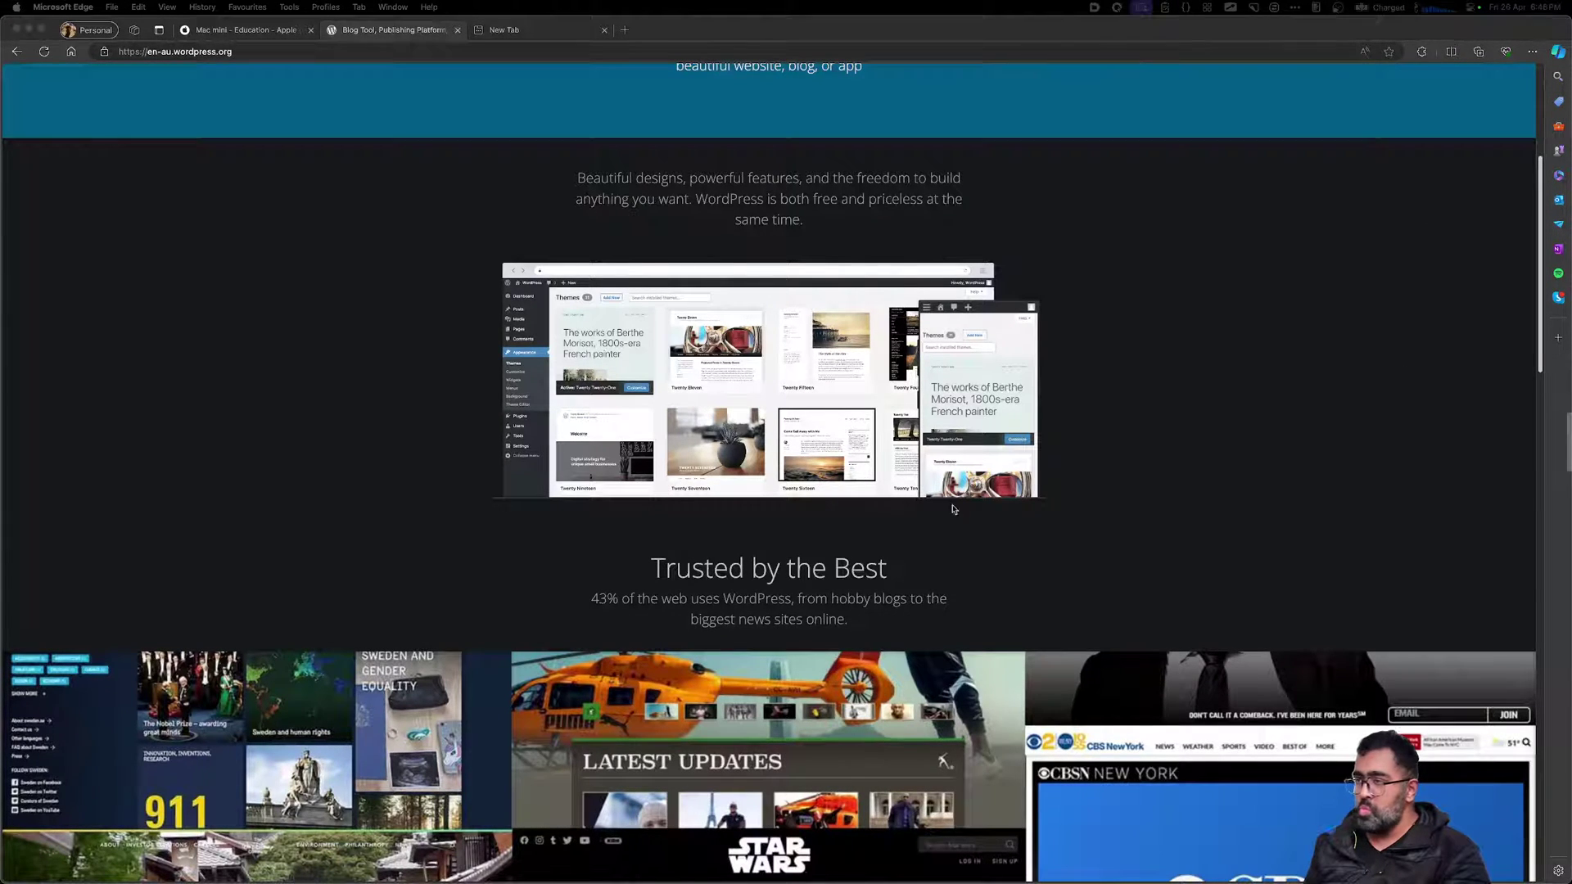
Scroll the WordPress.org homepage and highlight, then deselect, part of the Meet WordPress heading
scroll(983, 493, down, 5)
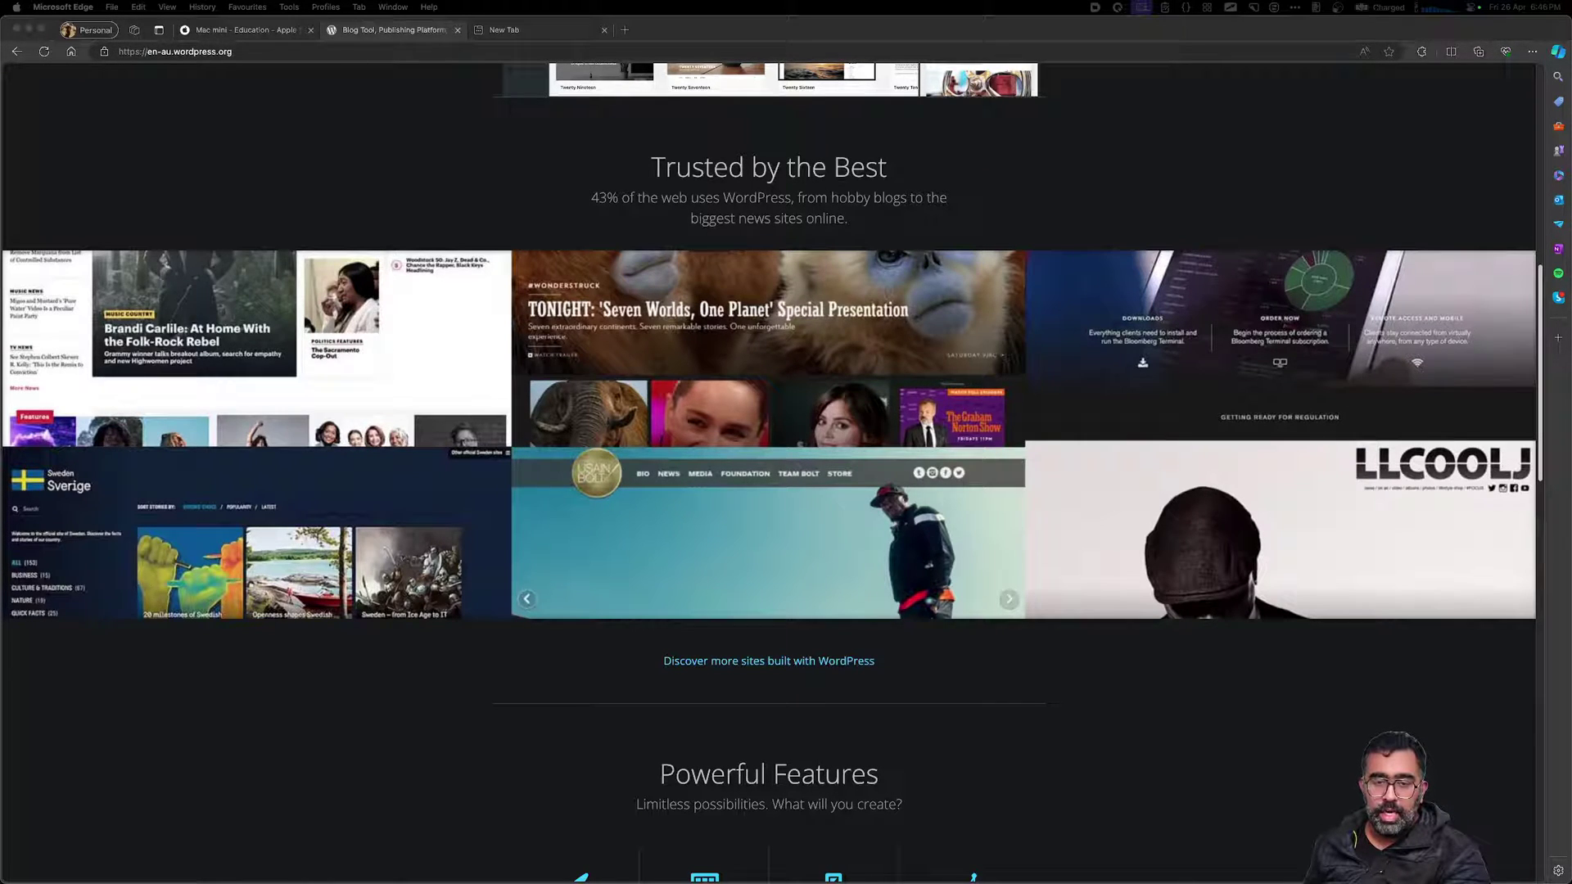
scroll(912, 659, up, 9)
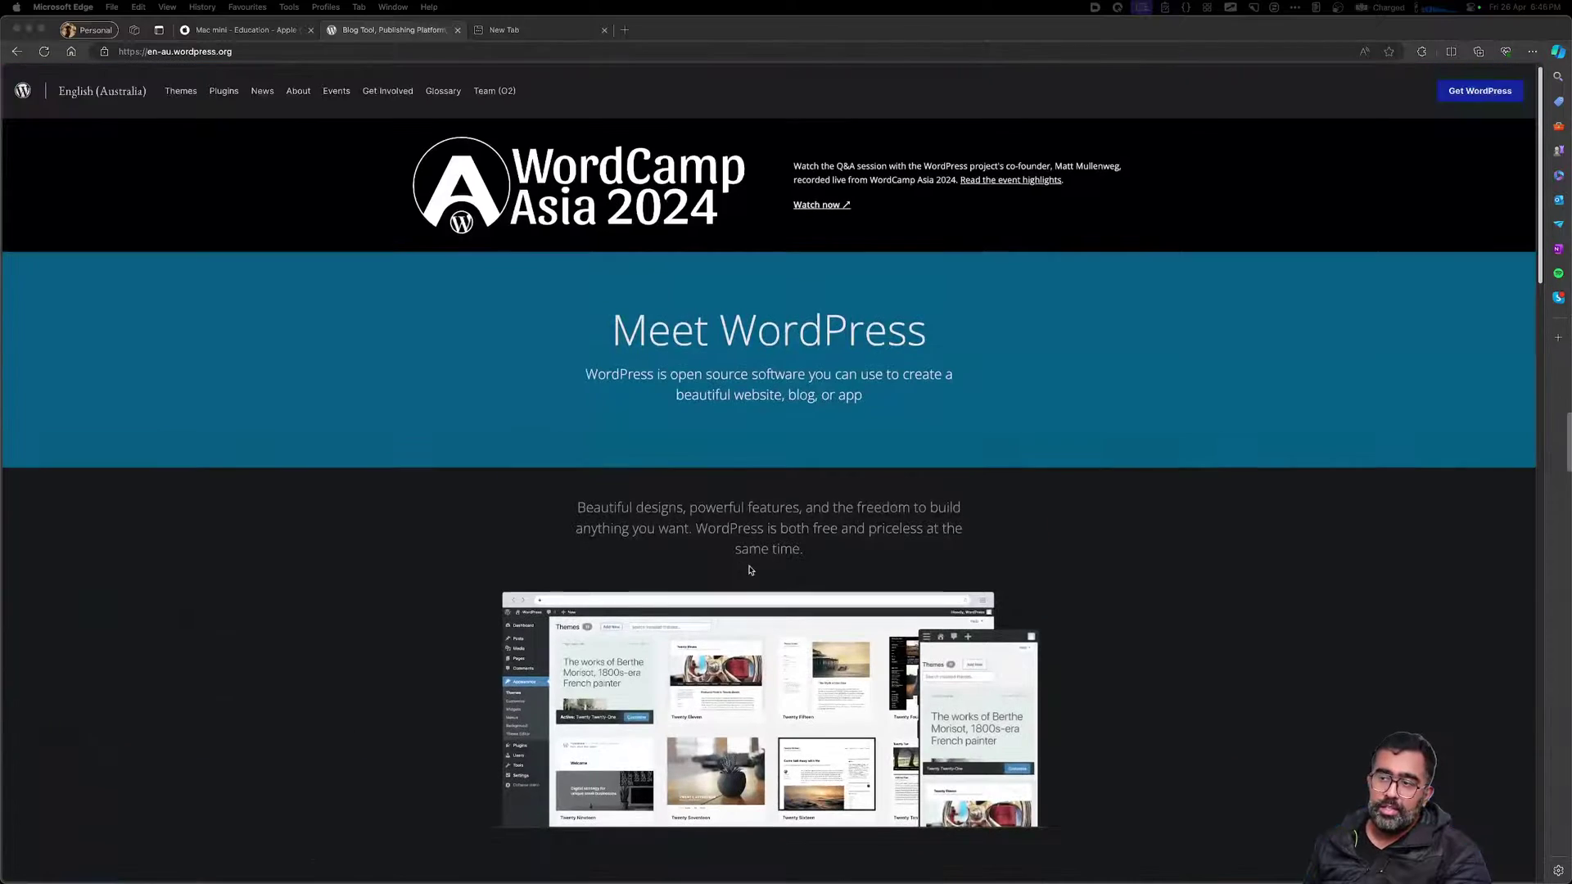
click(899, 339)
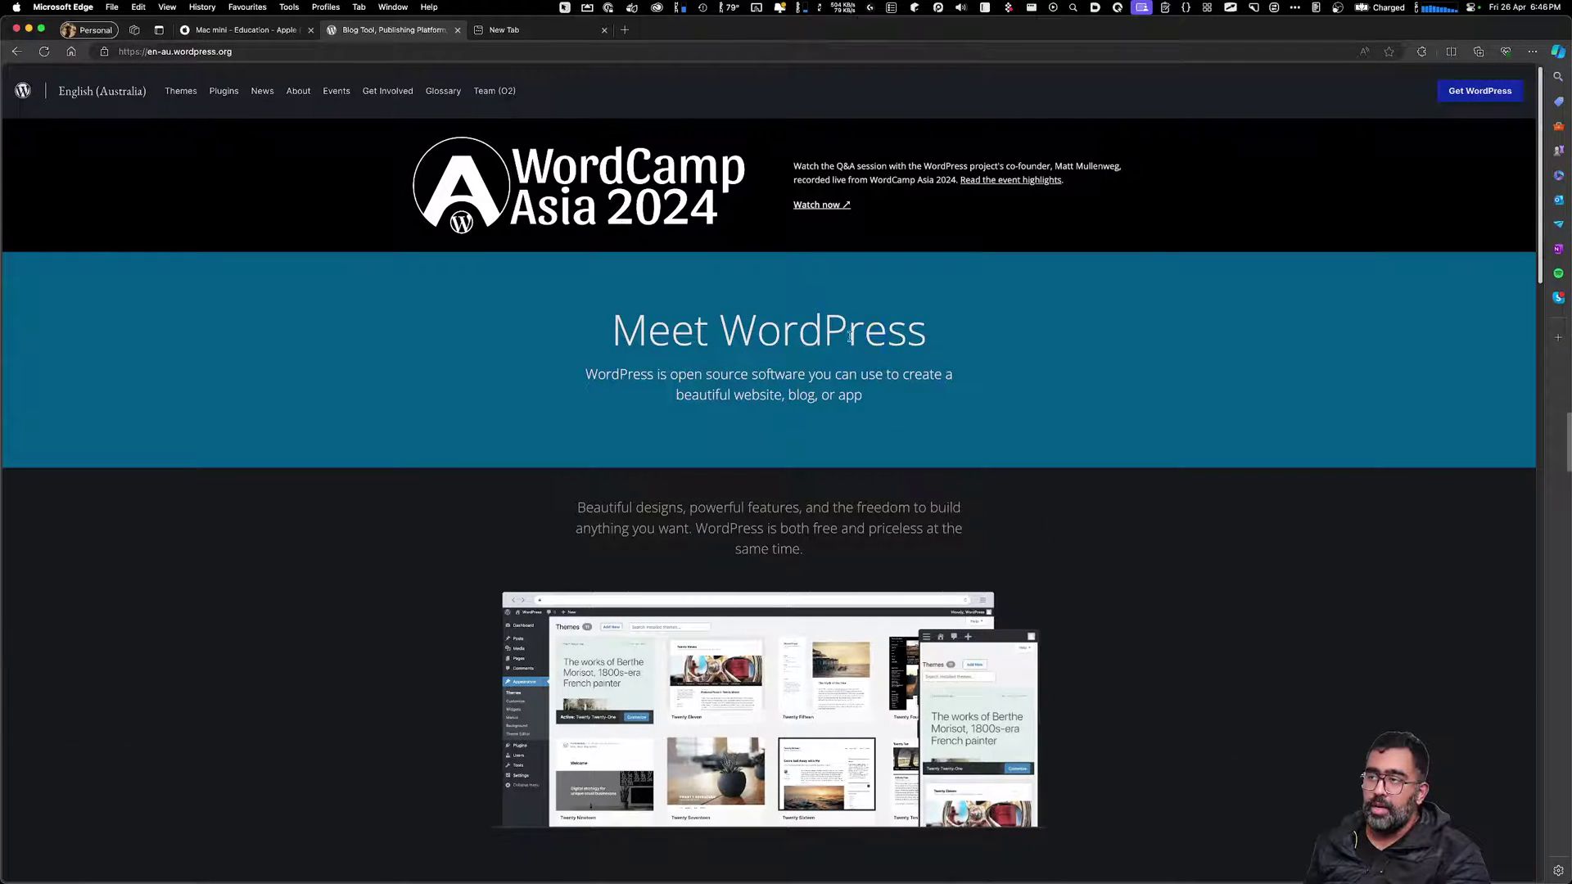
drag(886, 336, 679, 333)
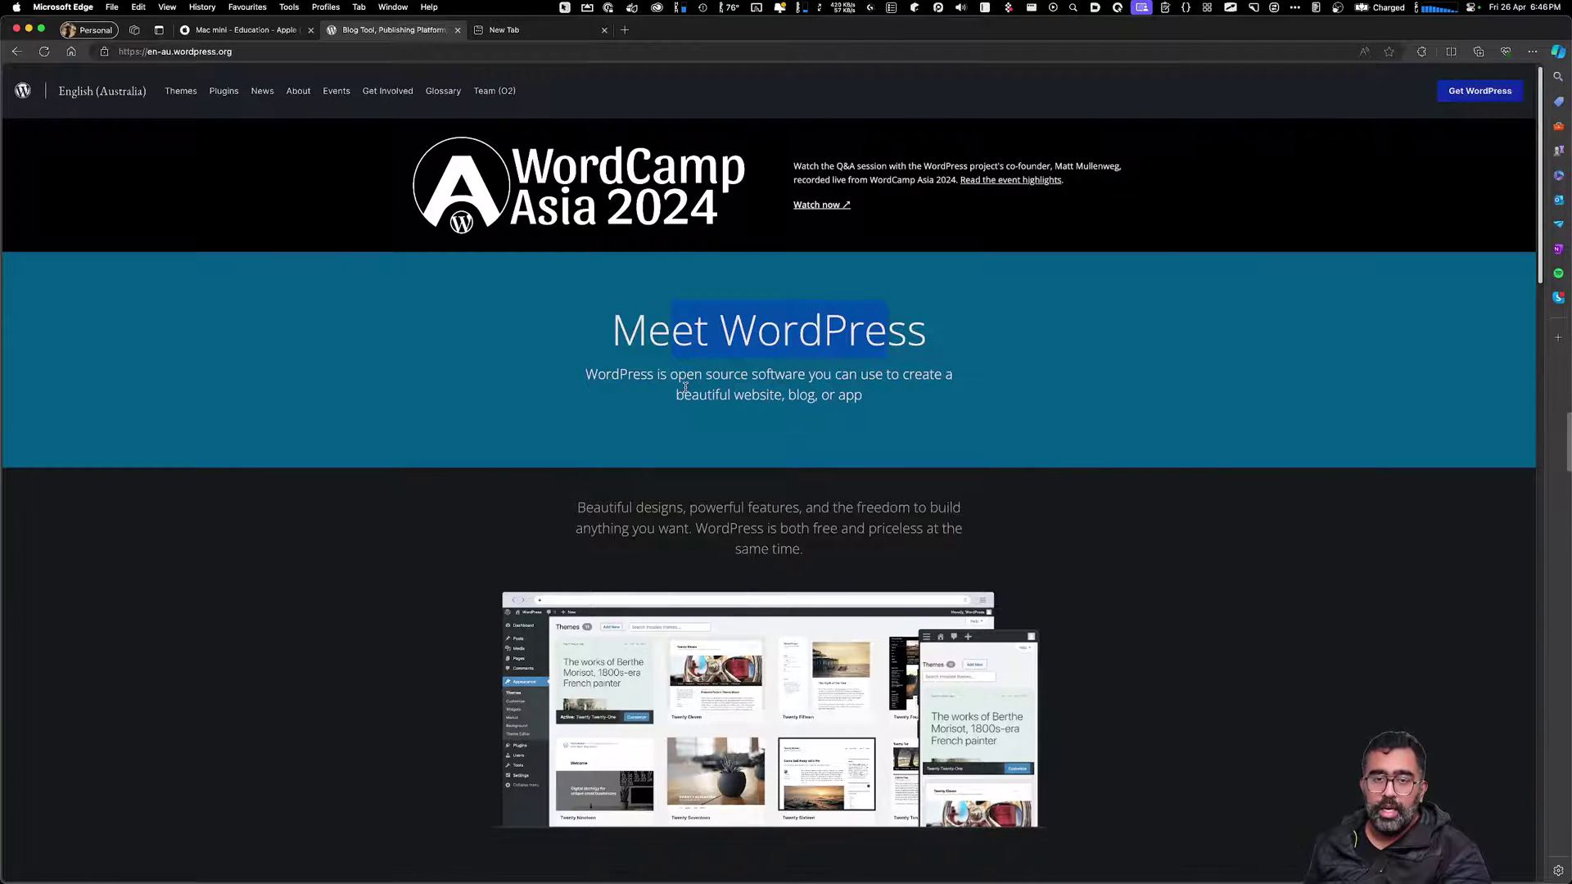
click(748, 396)
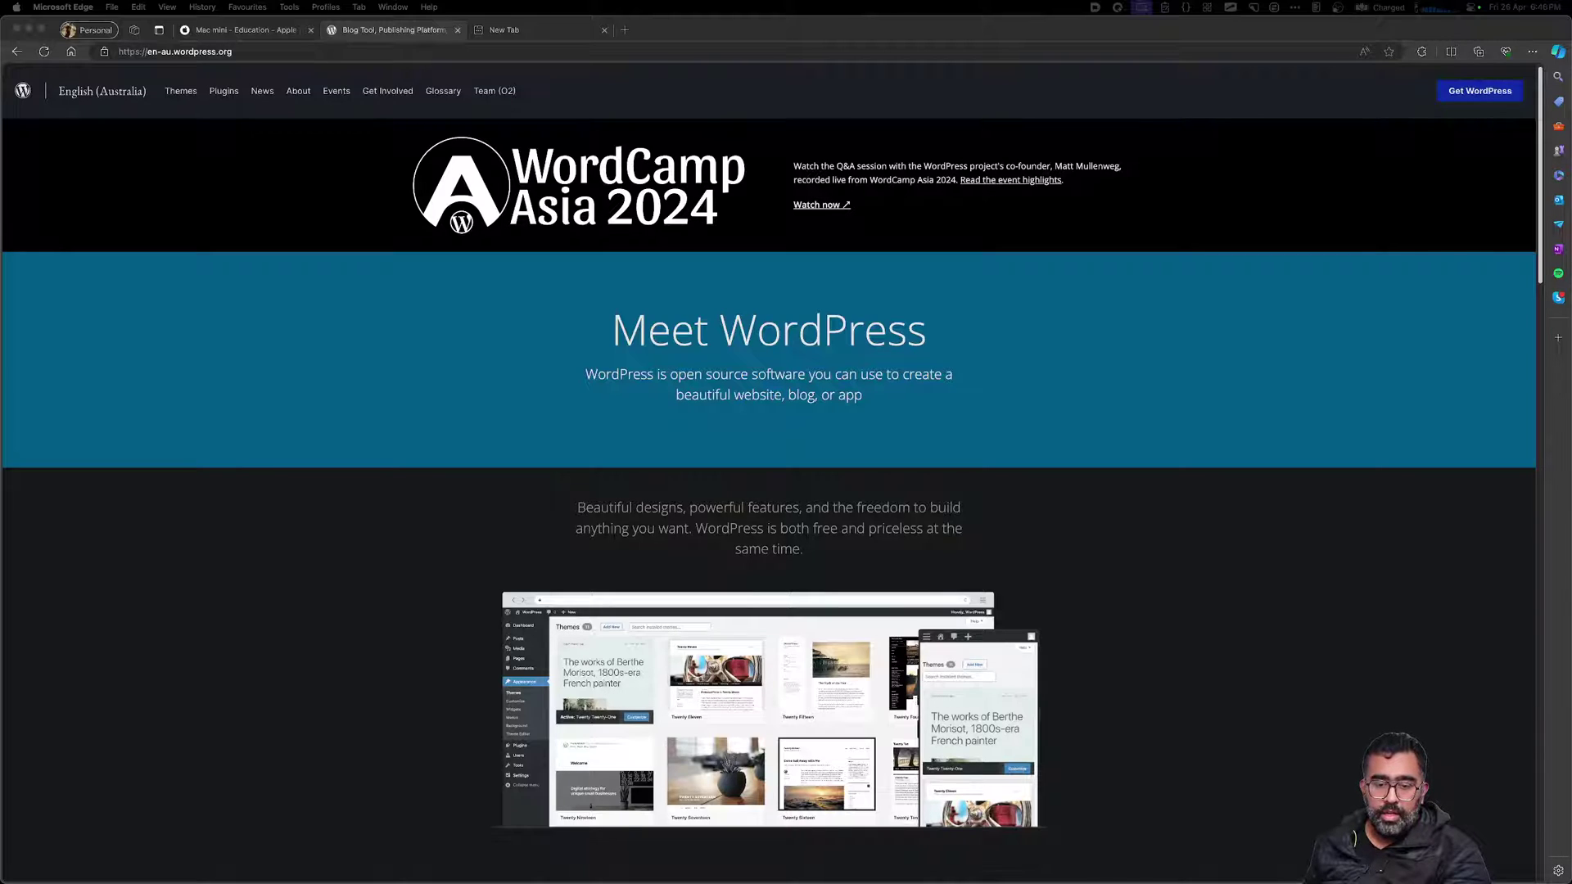
Close the empty New Tab in Edge
scroll(1056, 422, down, 6)
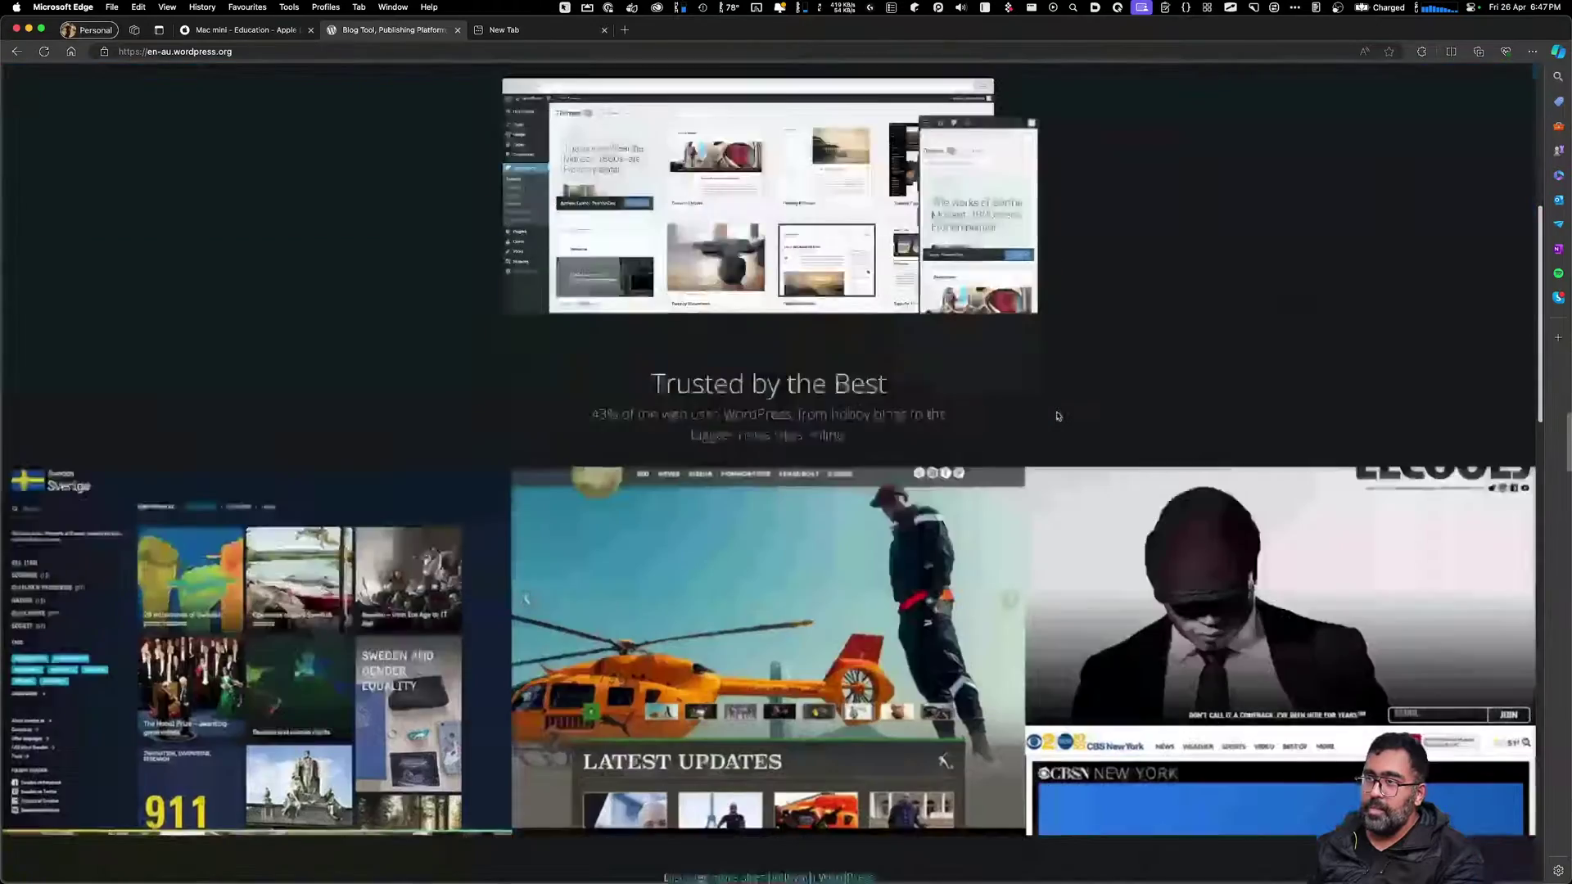
scroll(1056, 416, up, 6)
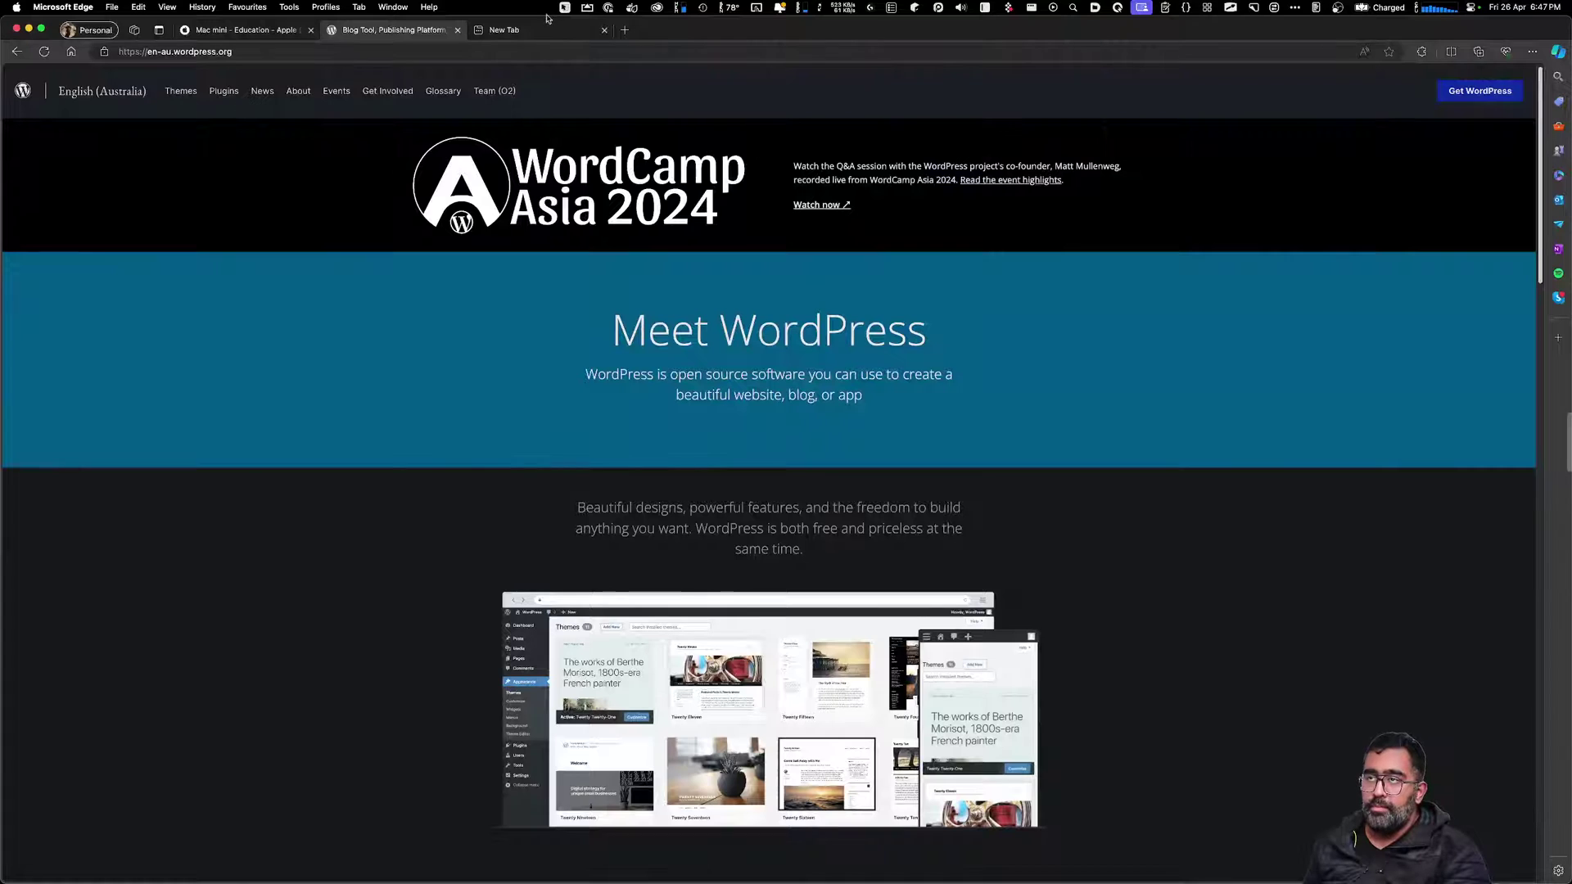
click(547, 30)
click(604, 30)
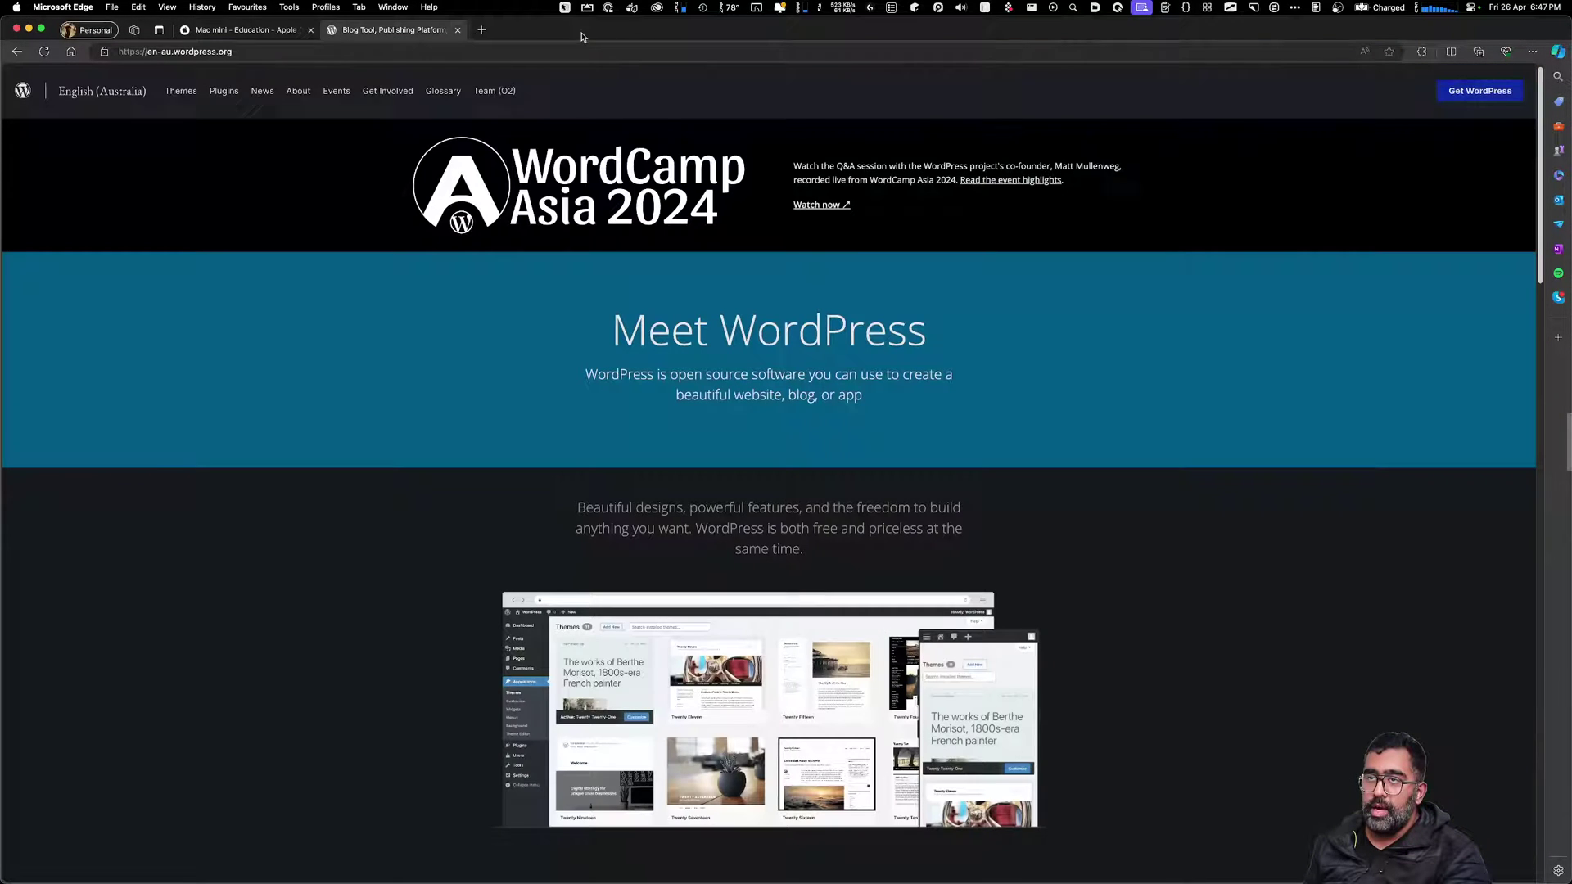
Close the 'Mac mini - Education - Apple' tab so only WordPress.org remains
click(310, 30)
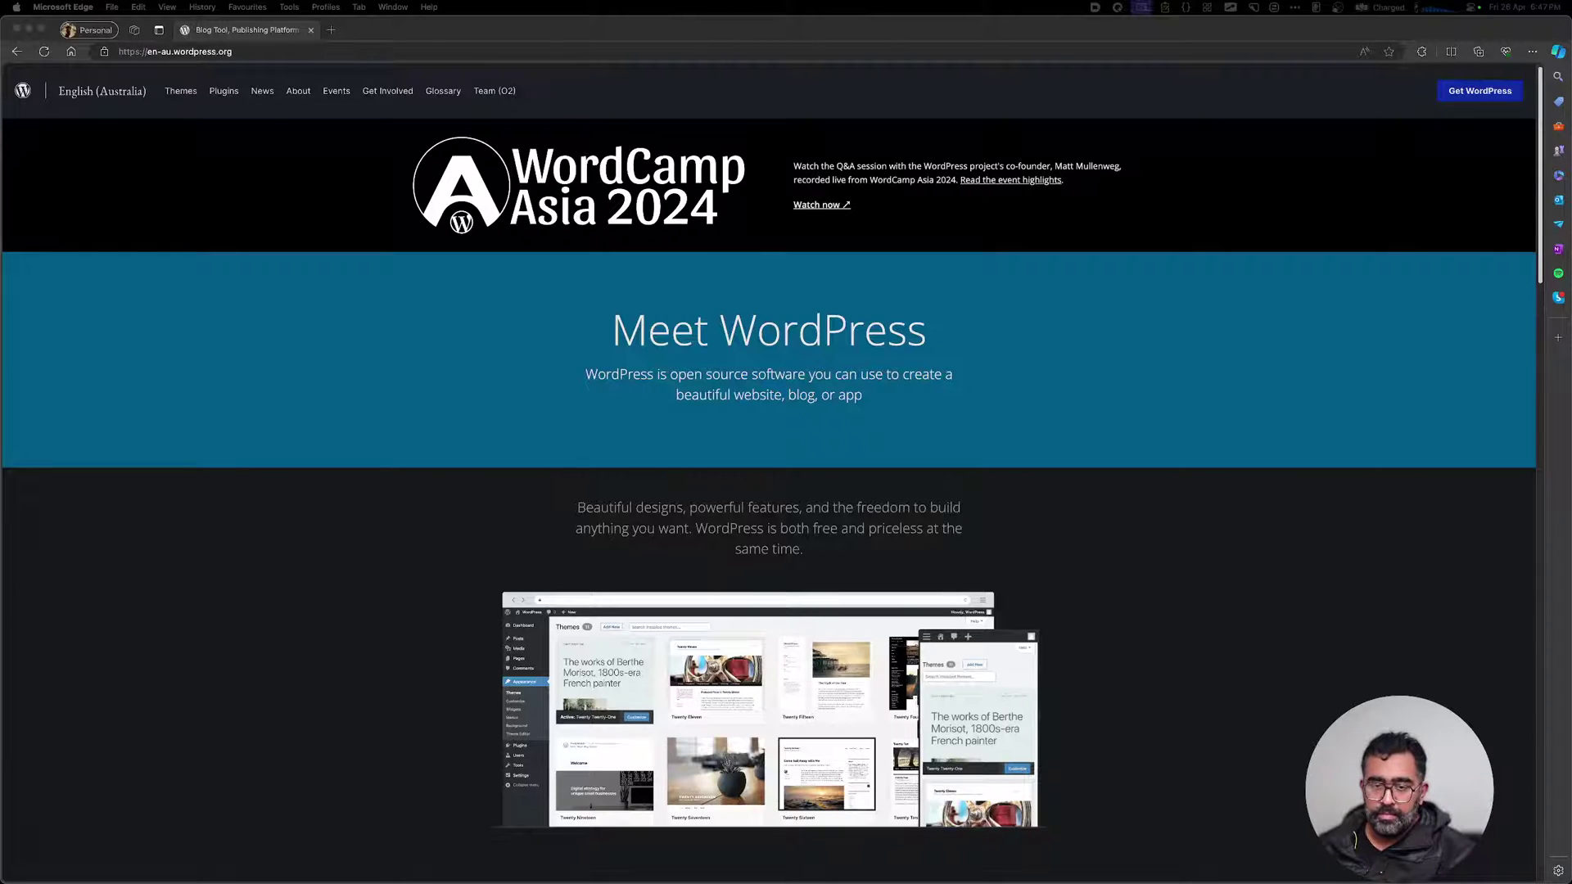
click(722, 412)
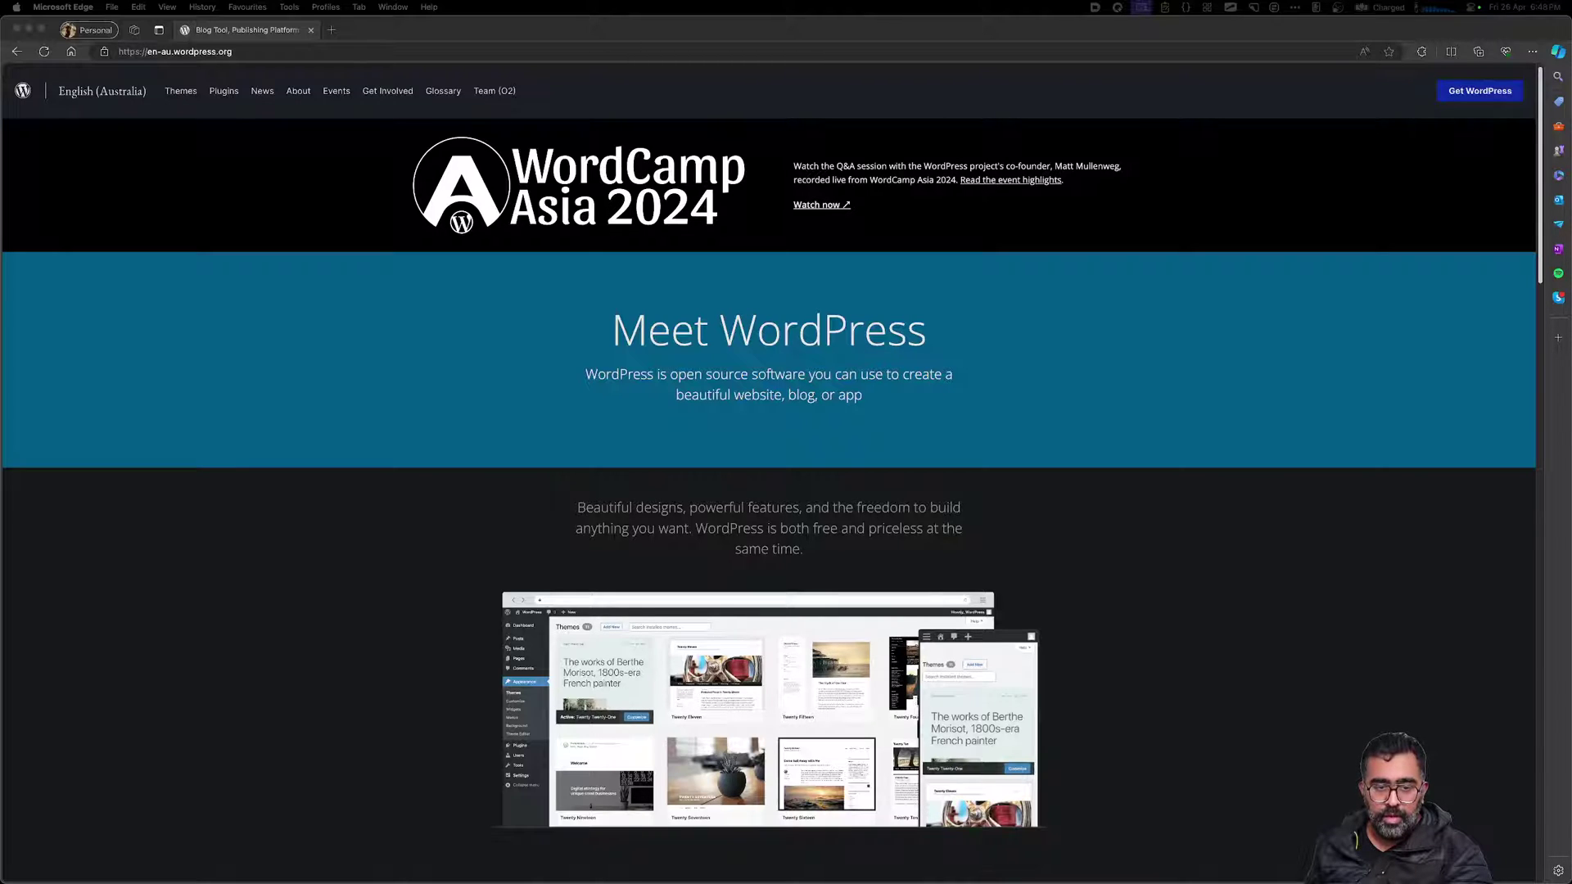
click(711, 478)
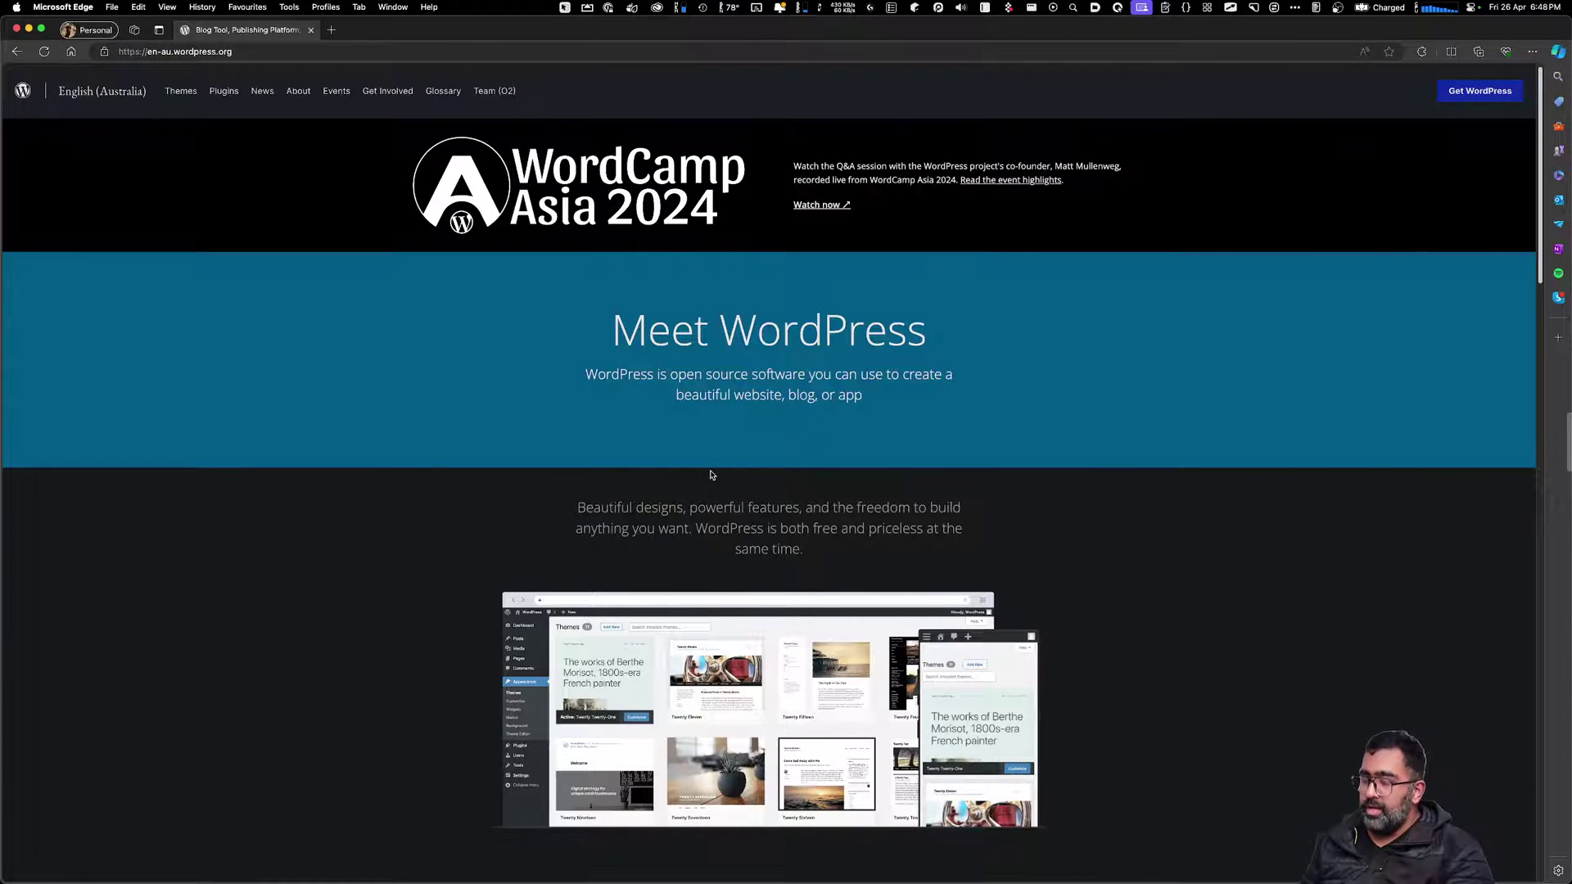
Launch Docker Desktop's dashboard and view Images: mongo, redis, azure-sql-edge and mailcatcher
key(alt+space)
text(doc)
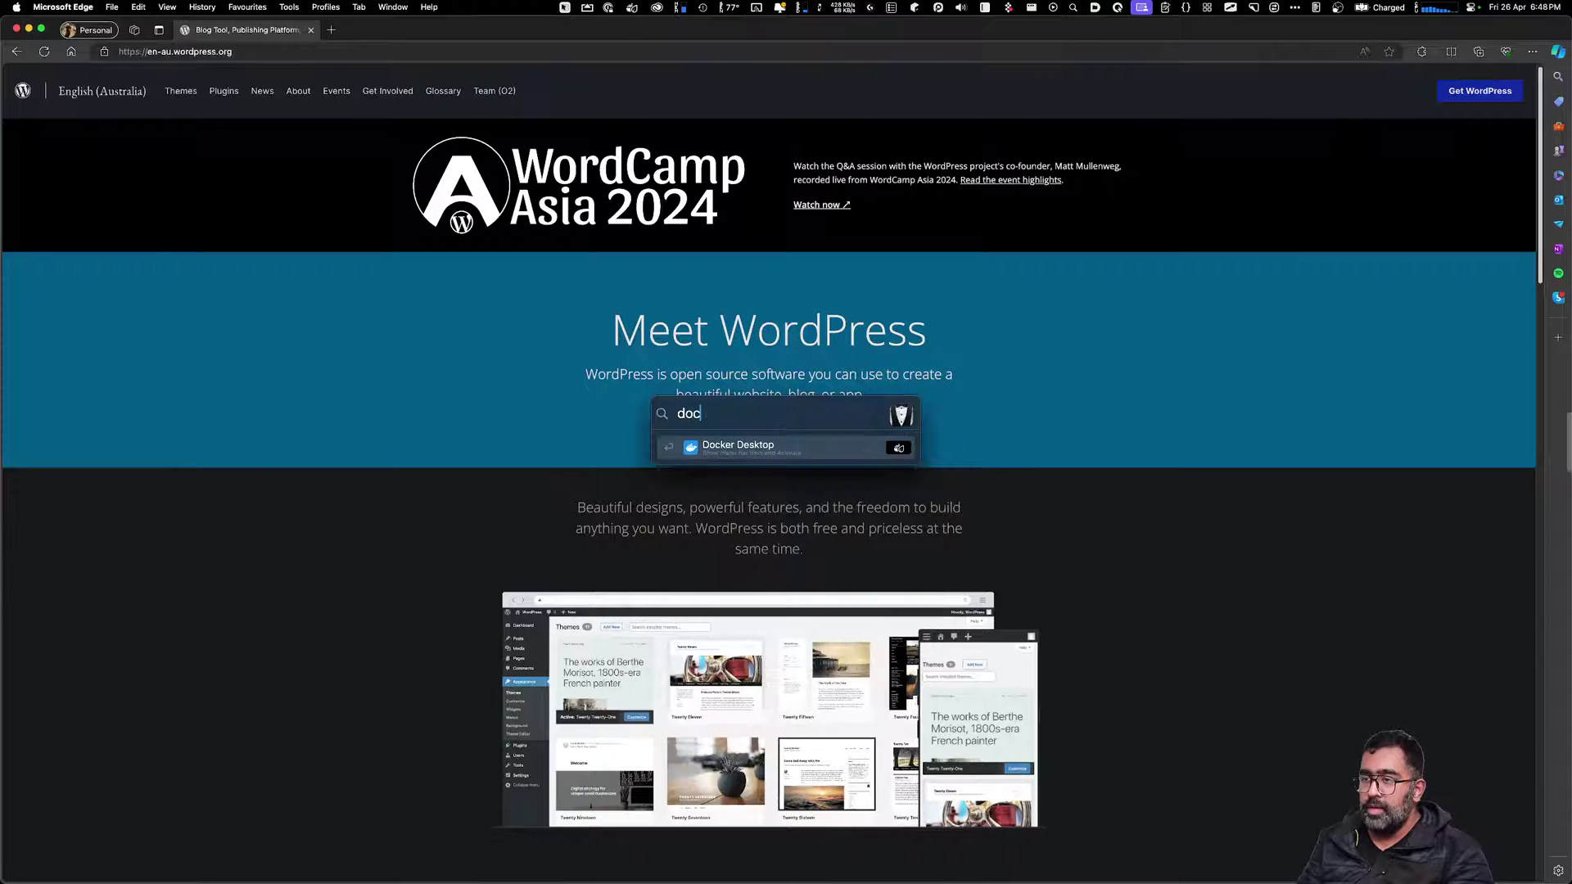
key(Return)
key(Down)
key(Return)
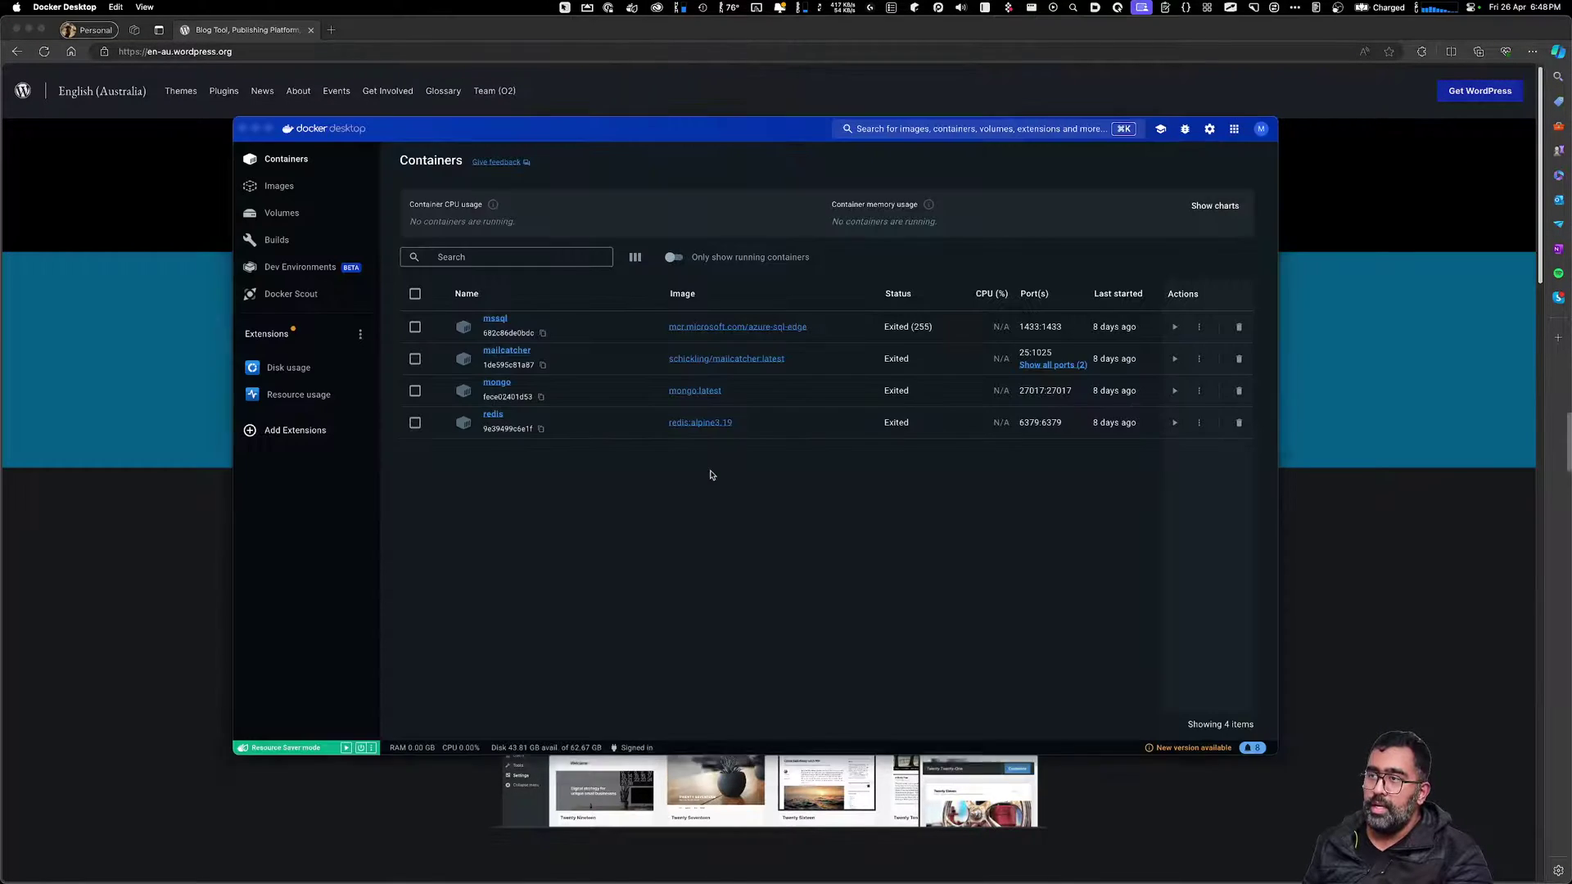
click(295, 193)
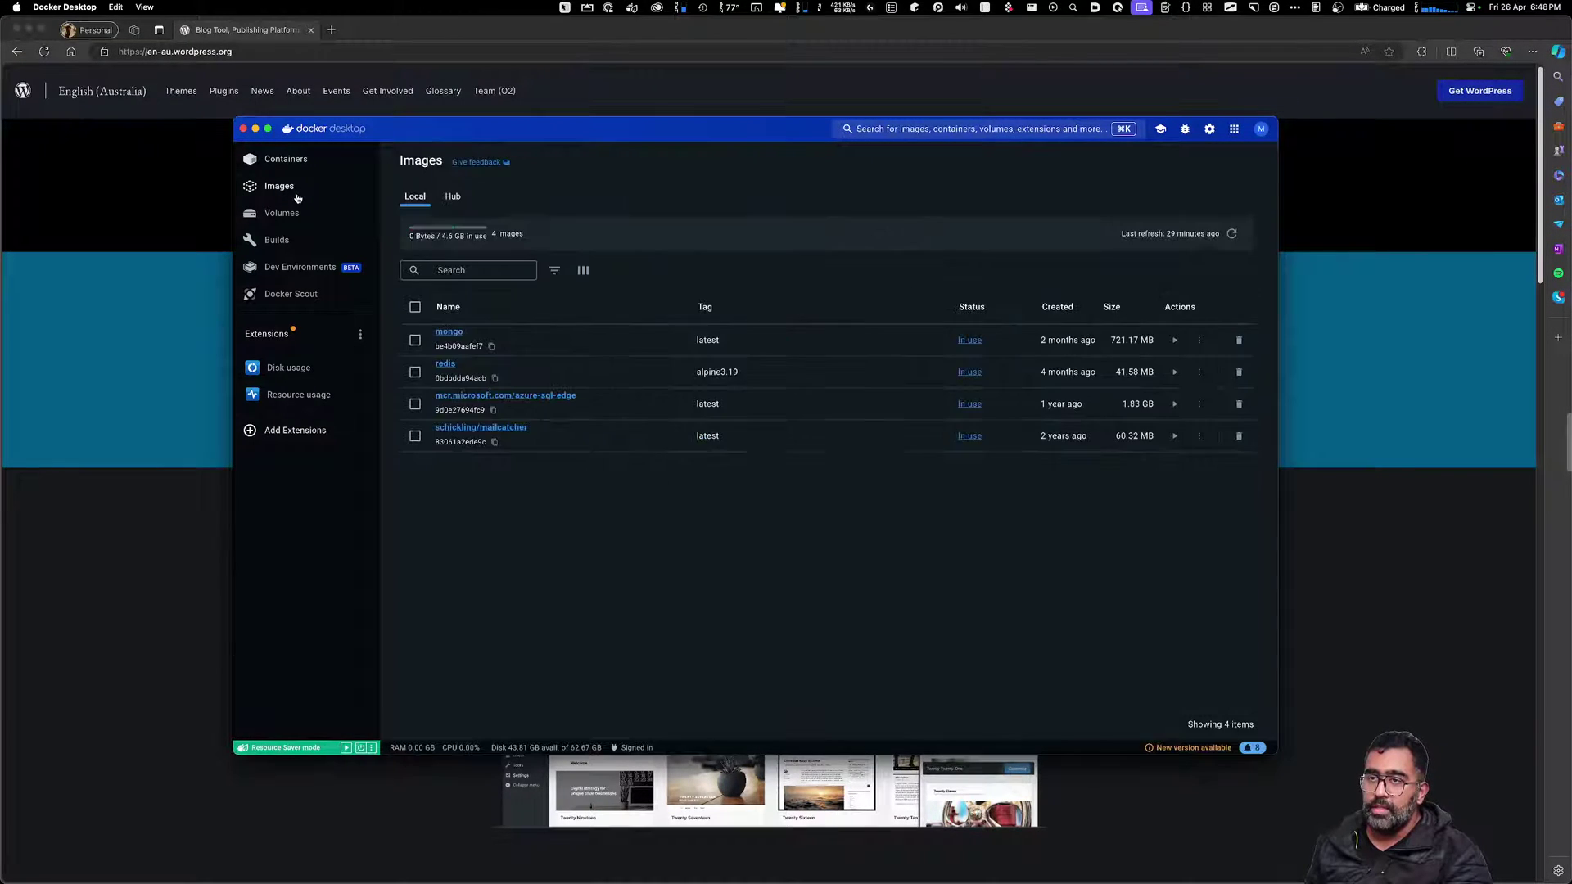
Nudge the Docker Desktop window right and return to the Warp editor
drag(734, 140, 737, 150)
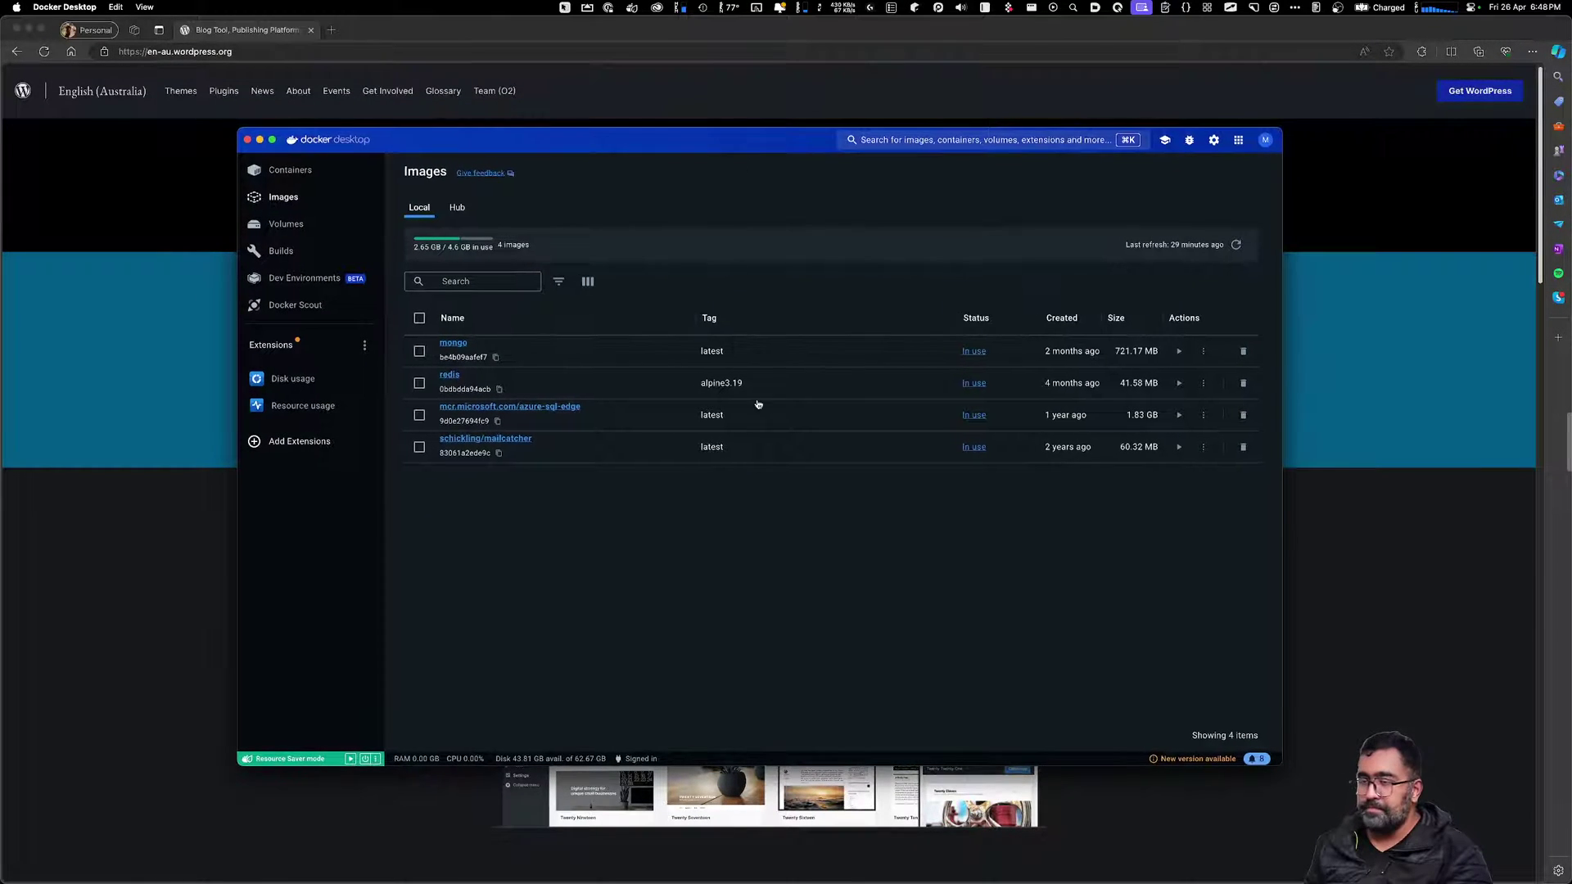
drag(628, 142, 653, 145)
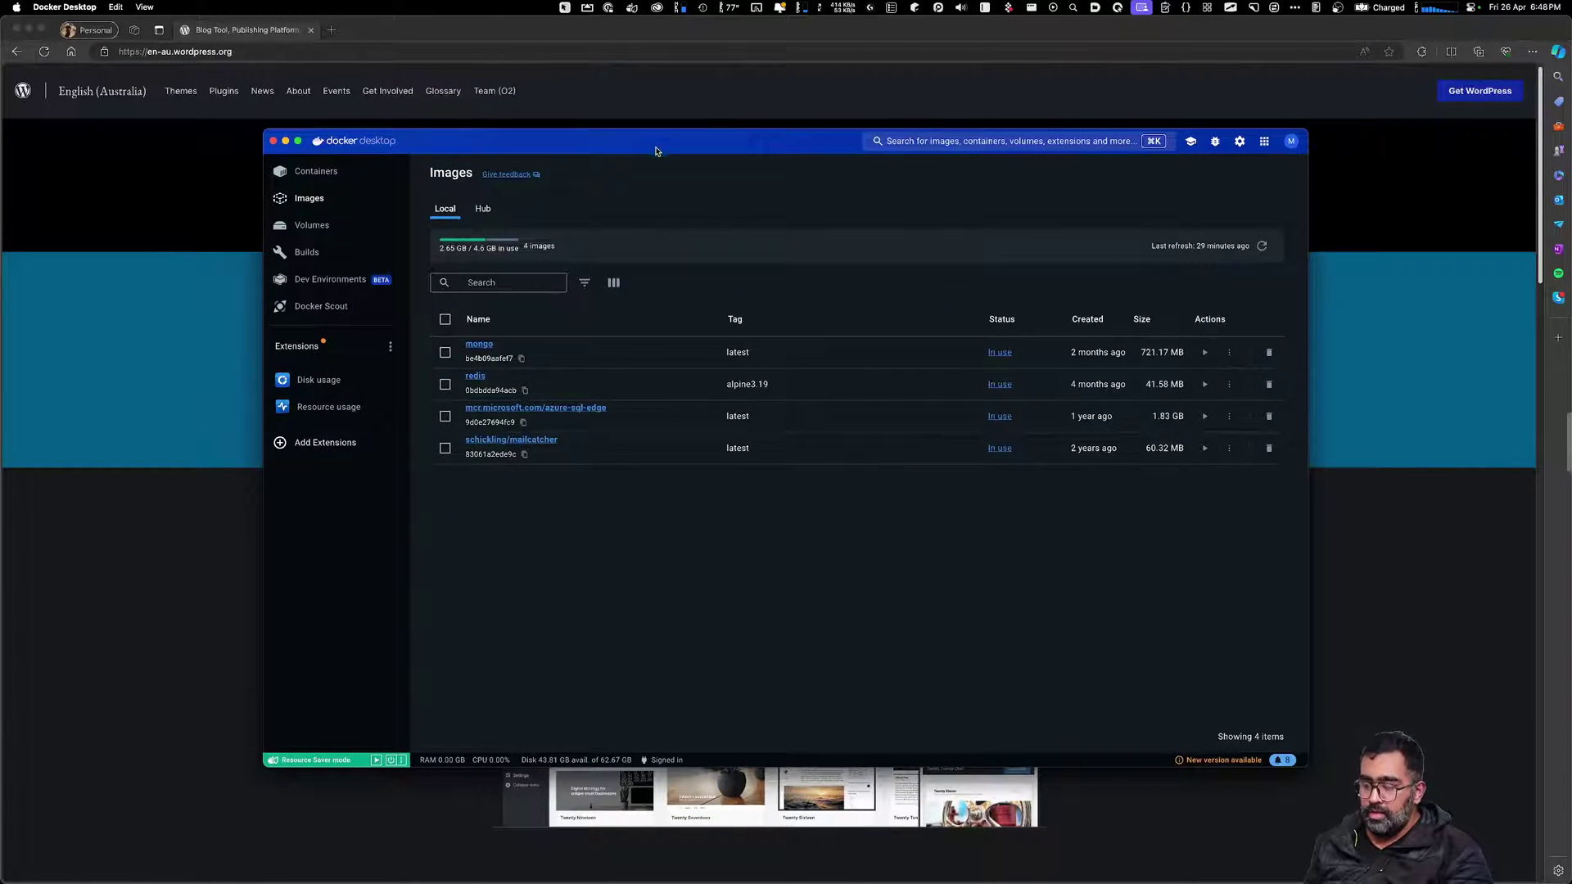
key(super+Tab)
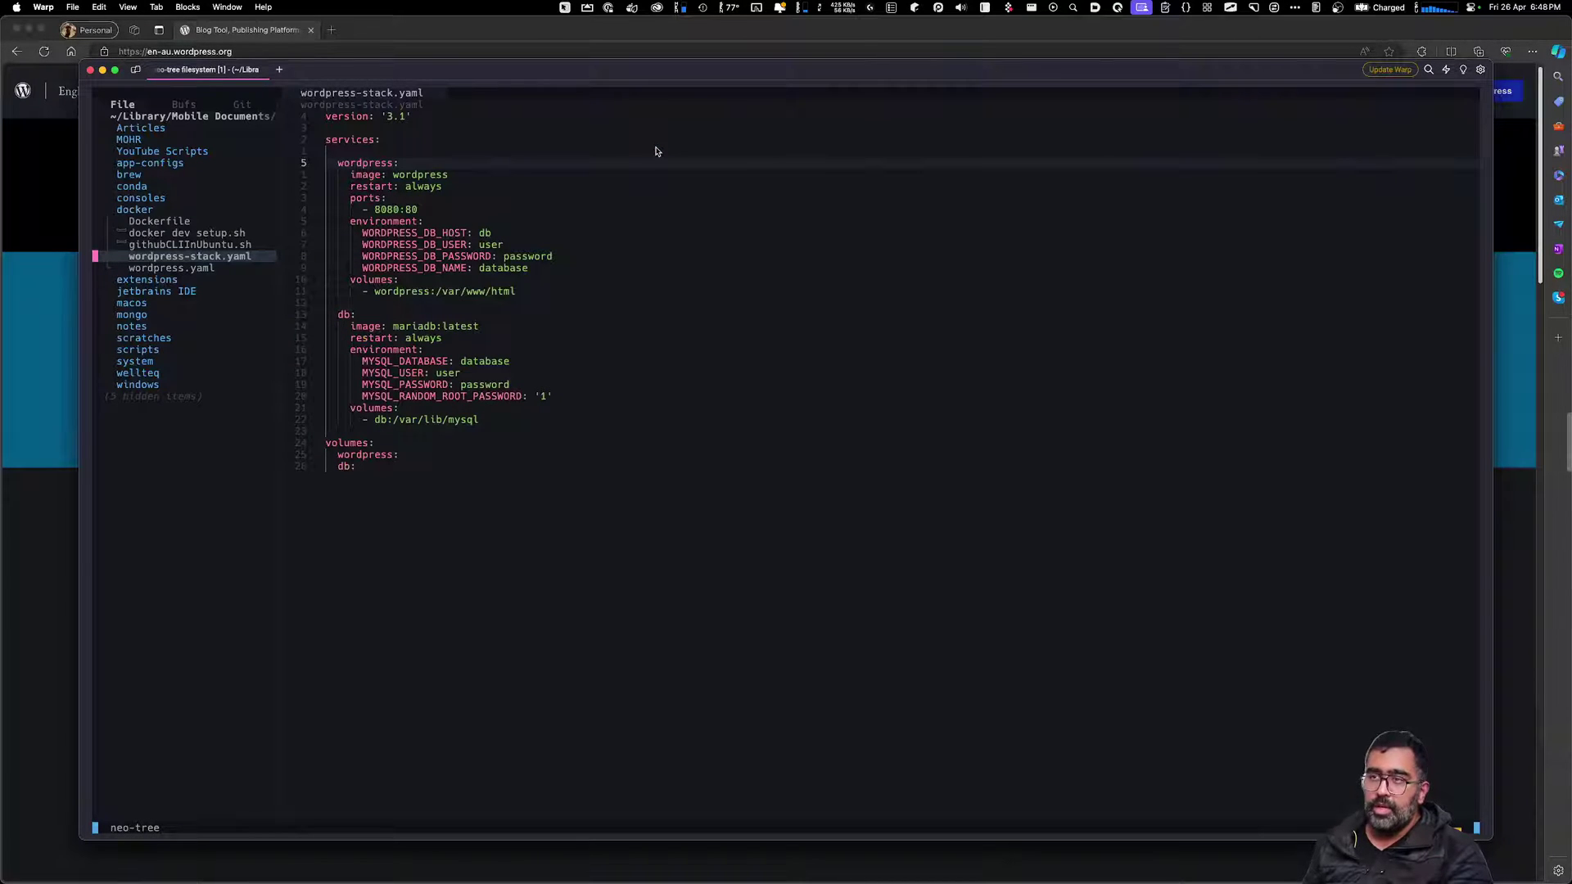
Select and review the services block of wordpress-stack.yaml, then clear the selection
drag(366, 471, 325, 121)
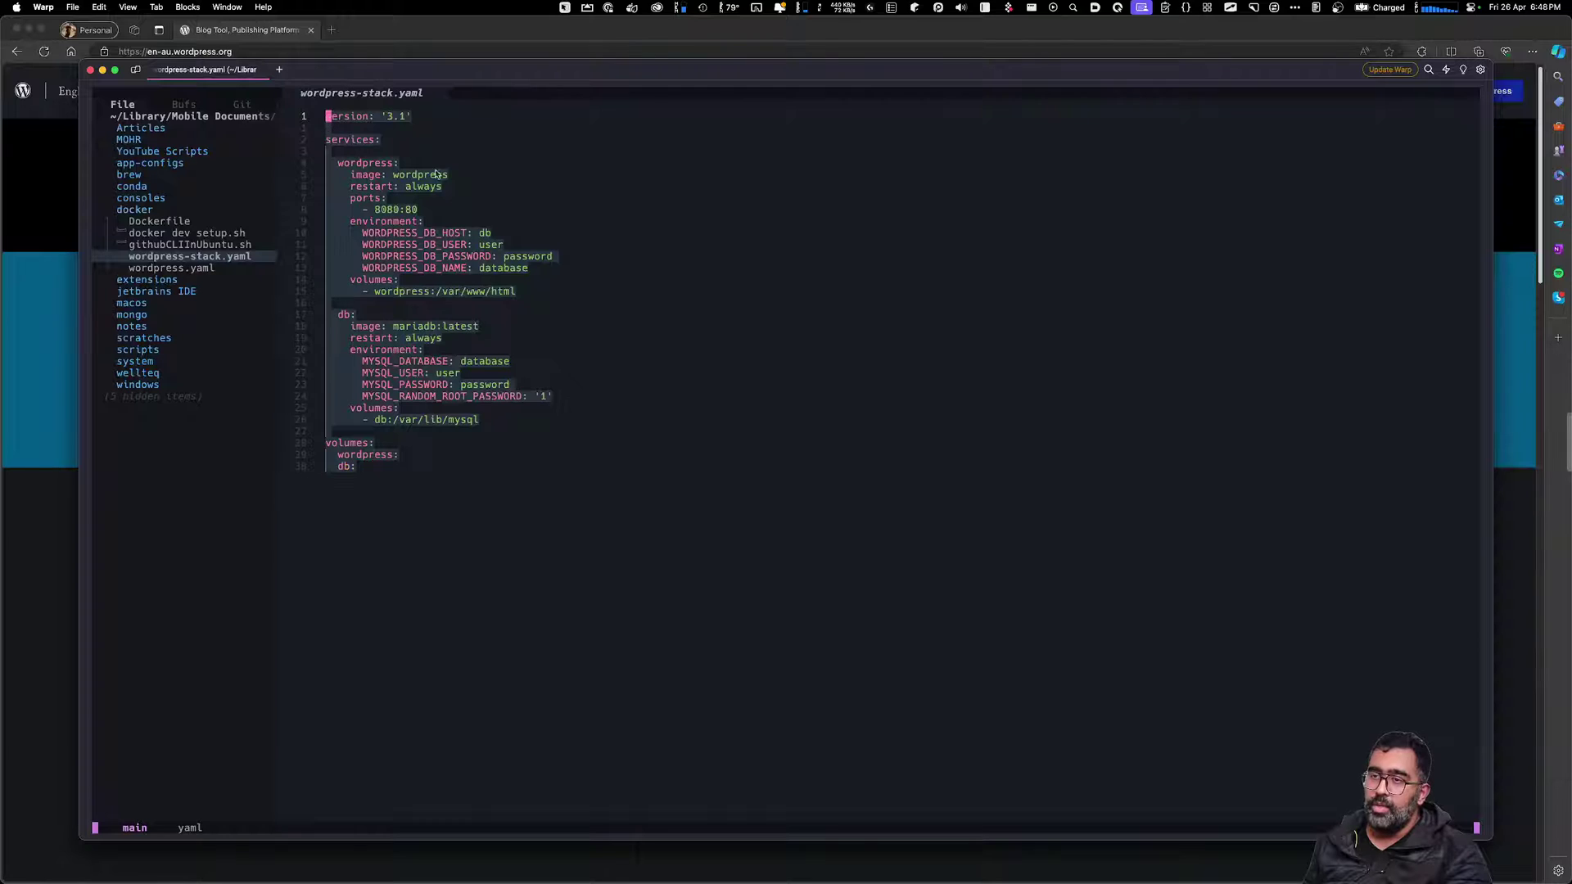
click(501, 245)
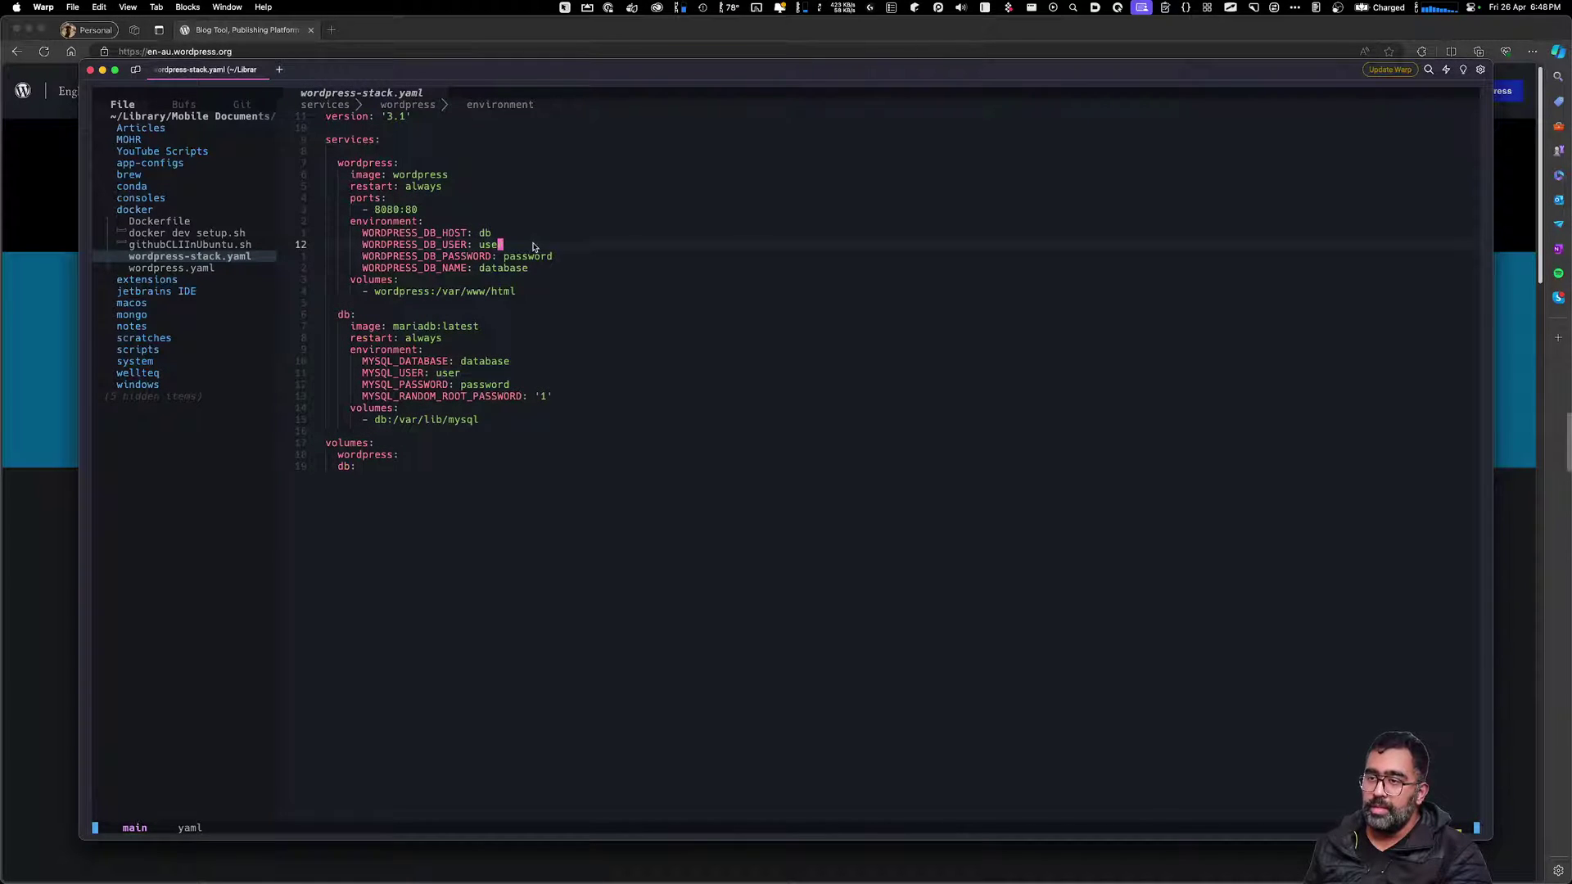
click(519, 142)
shift+click(507, 337)
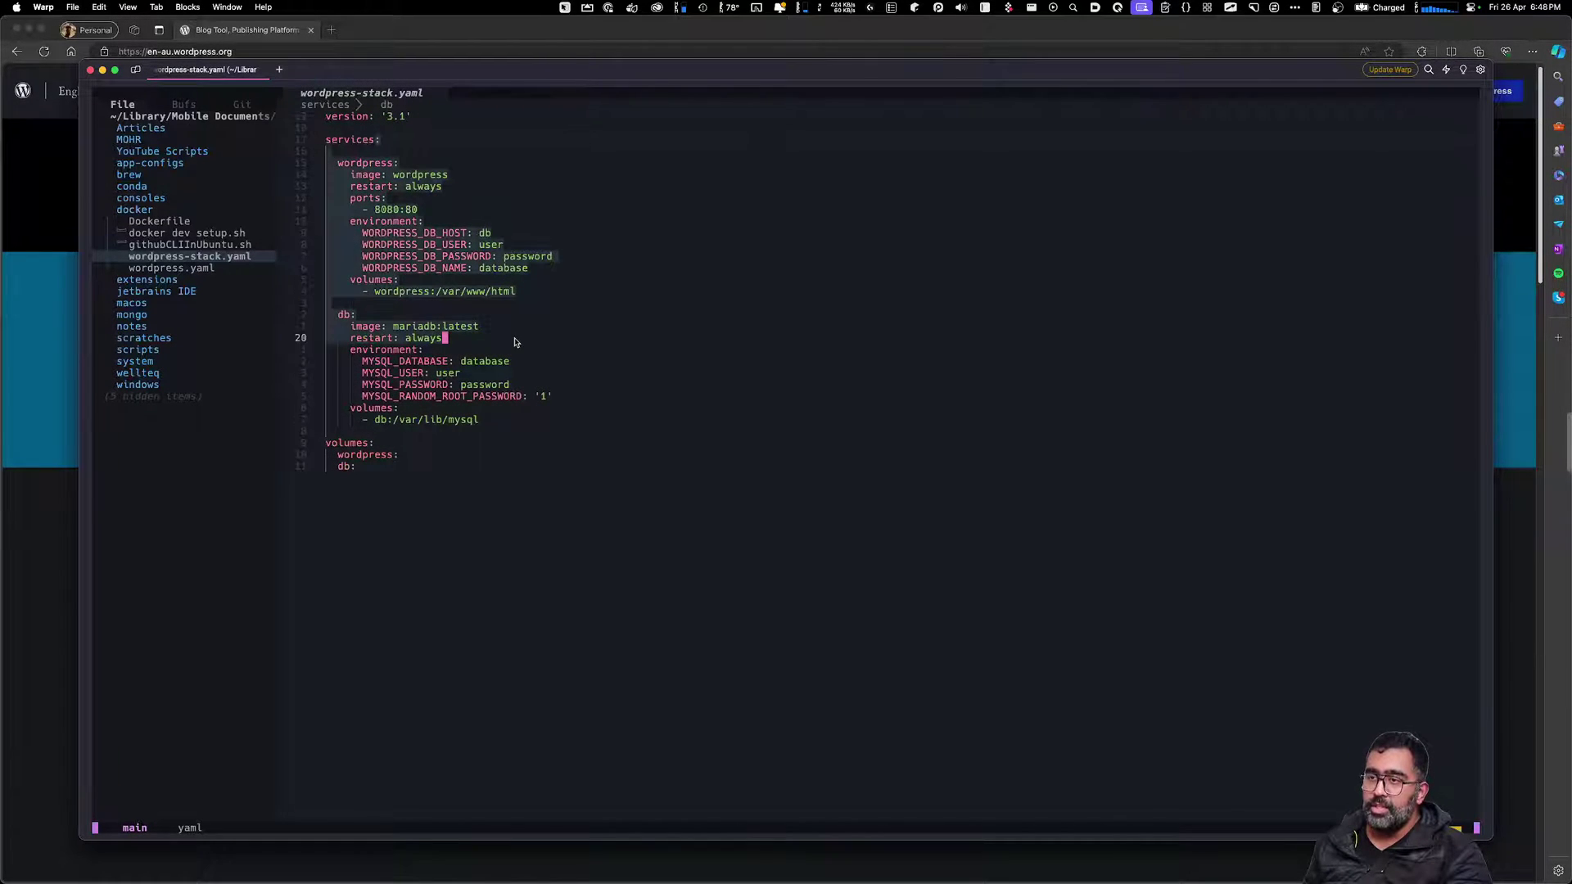
key(Escape)
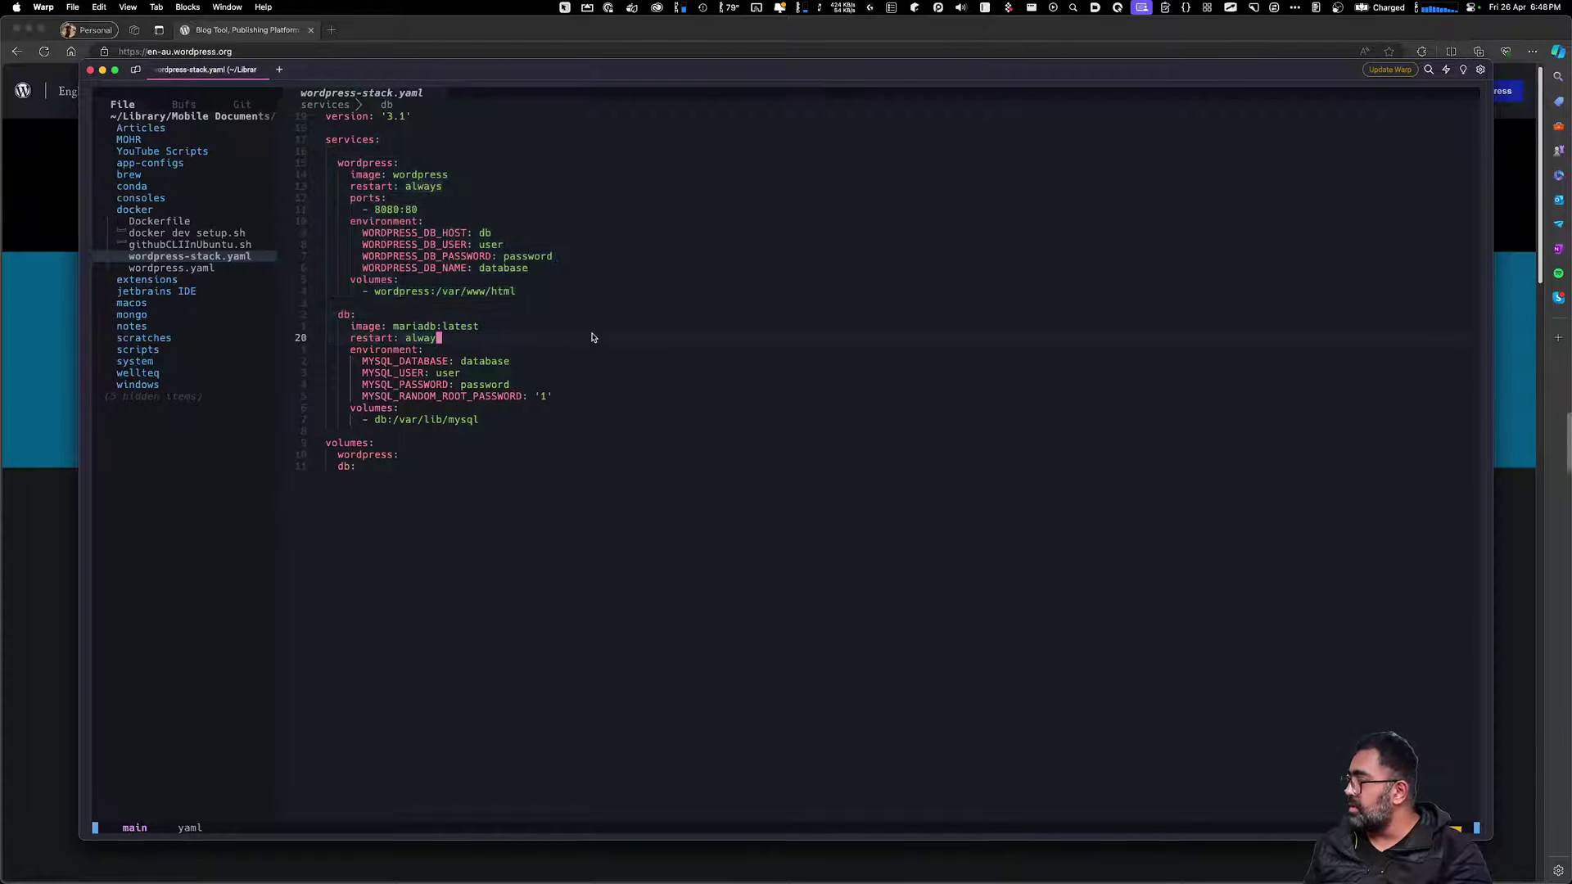
Inspect the mariadb db service lines, then open a fresh Warp terminal tab
click(665, 326)
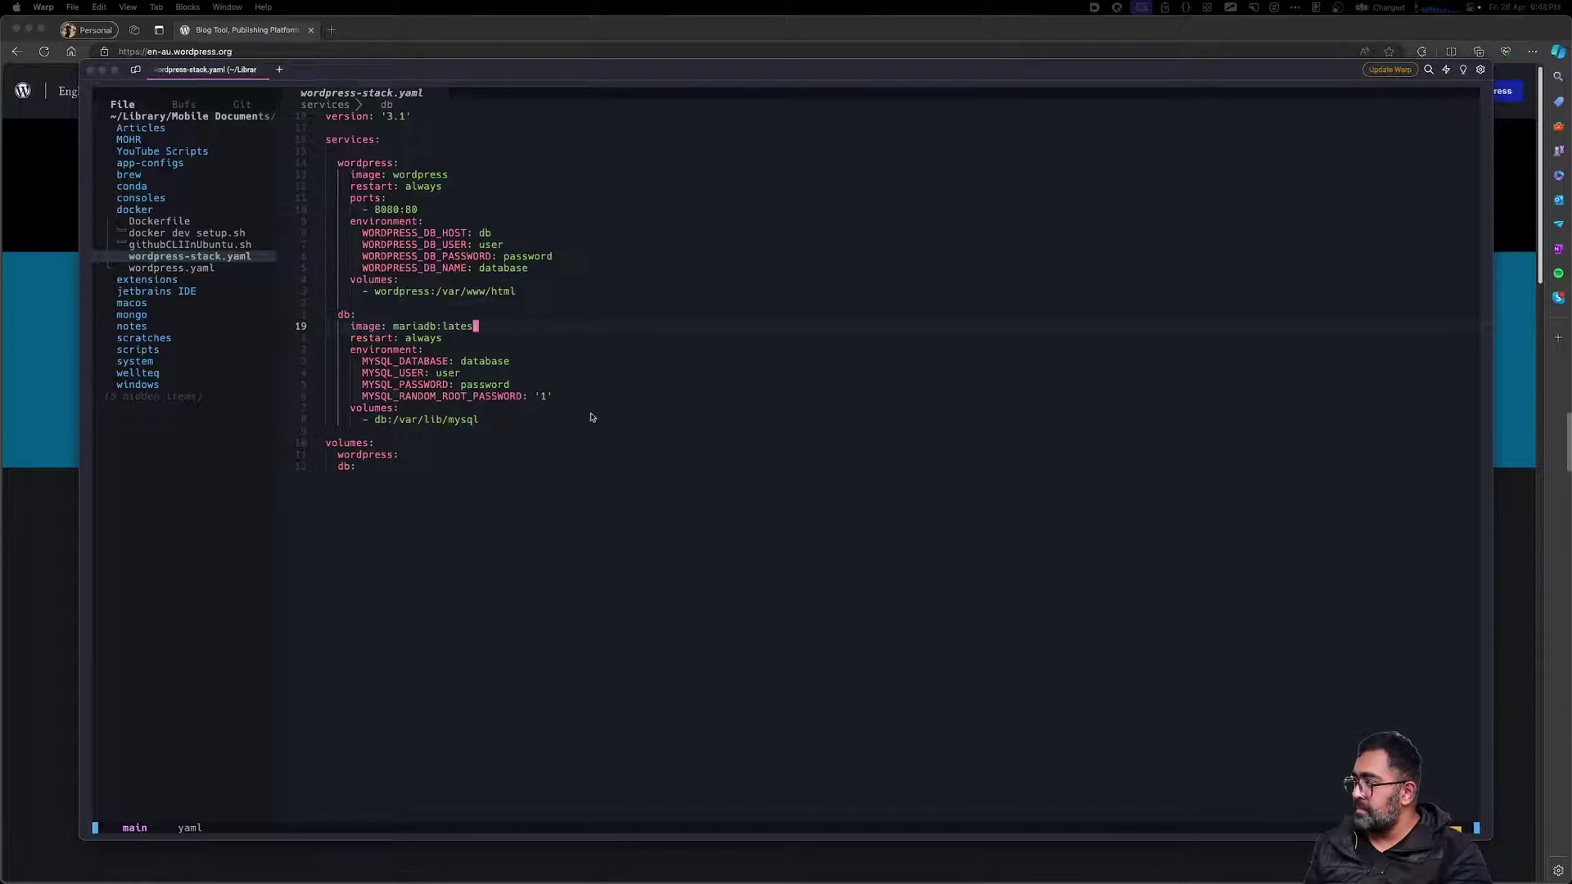
click(660, 415)
key(k)
key(k)
key(k)
key(k)
key(k)
key(k)
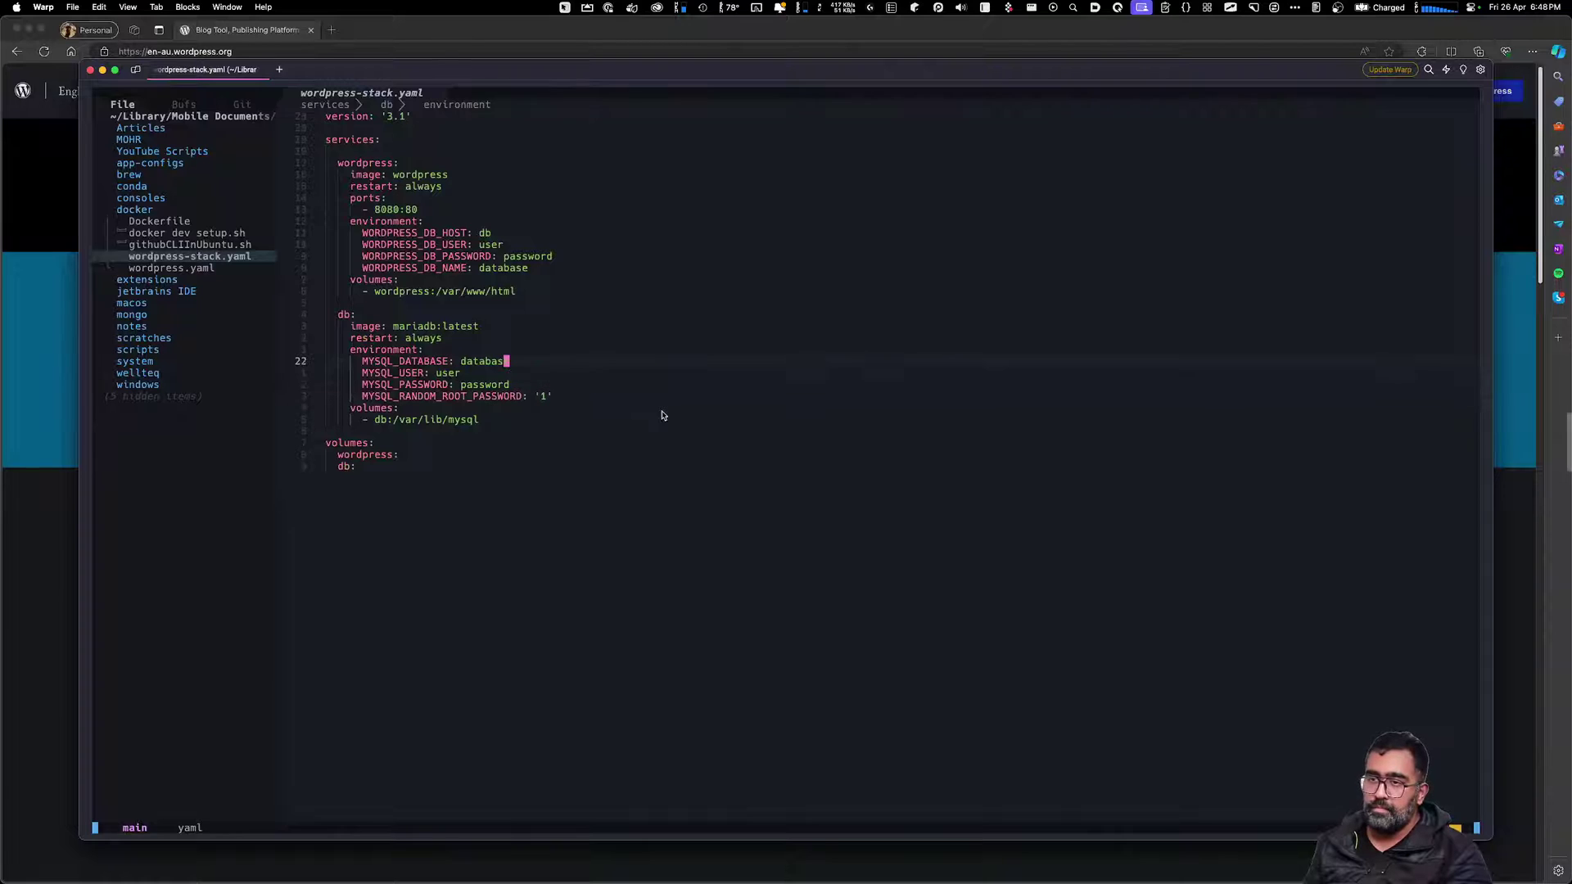
key(k)
key(k)
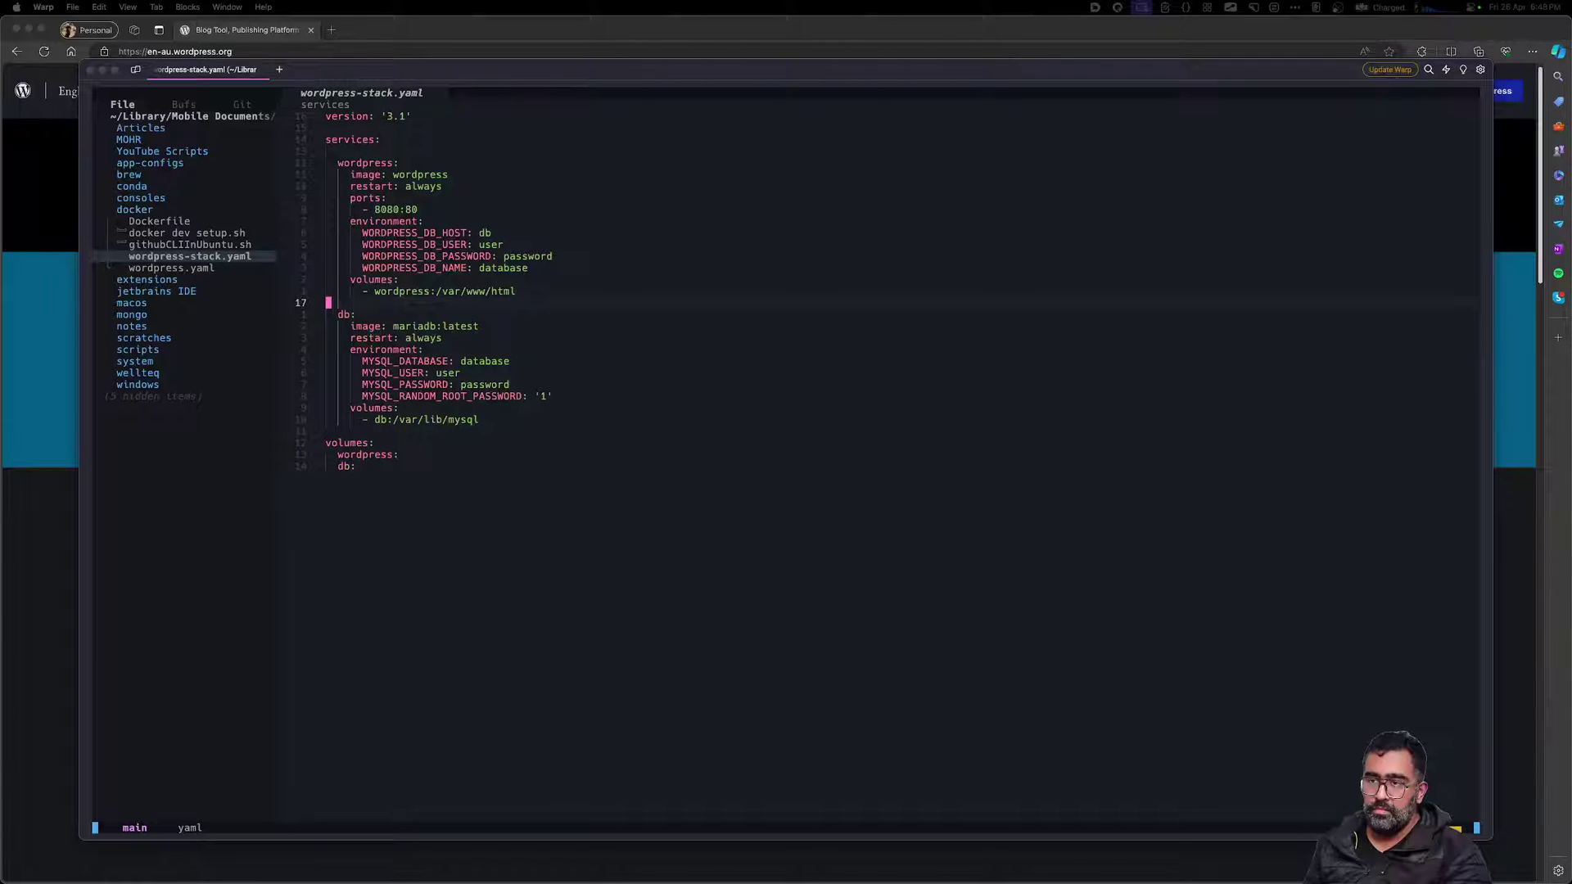
click(778, 337)
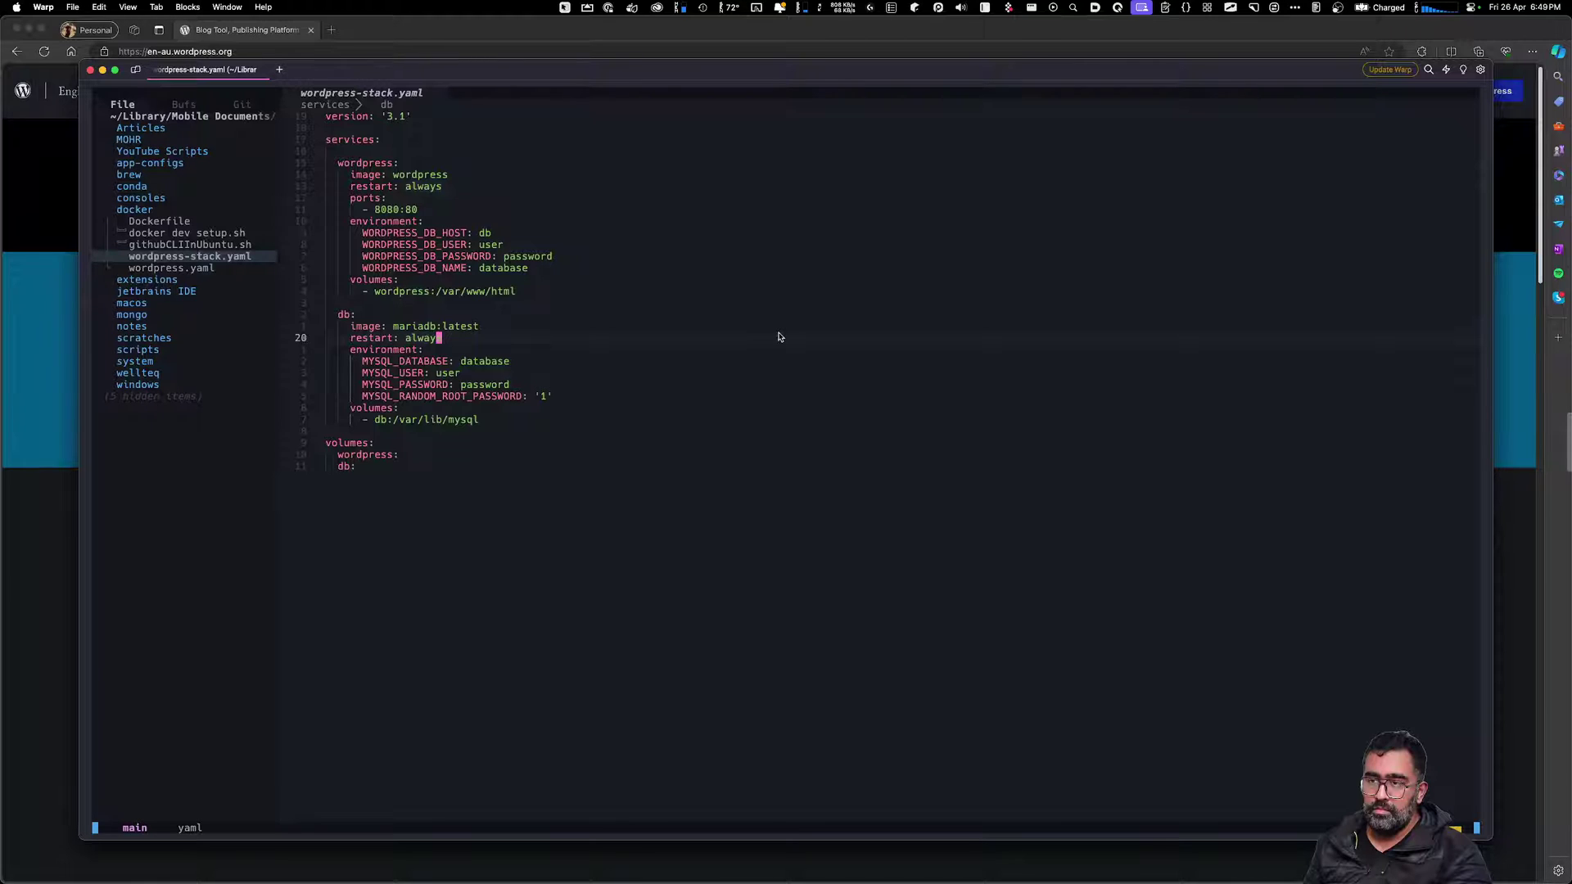
key(super+t)
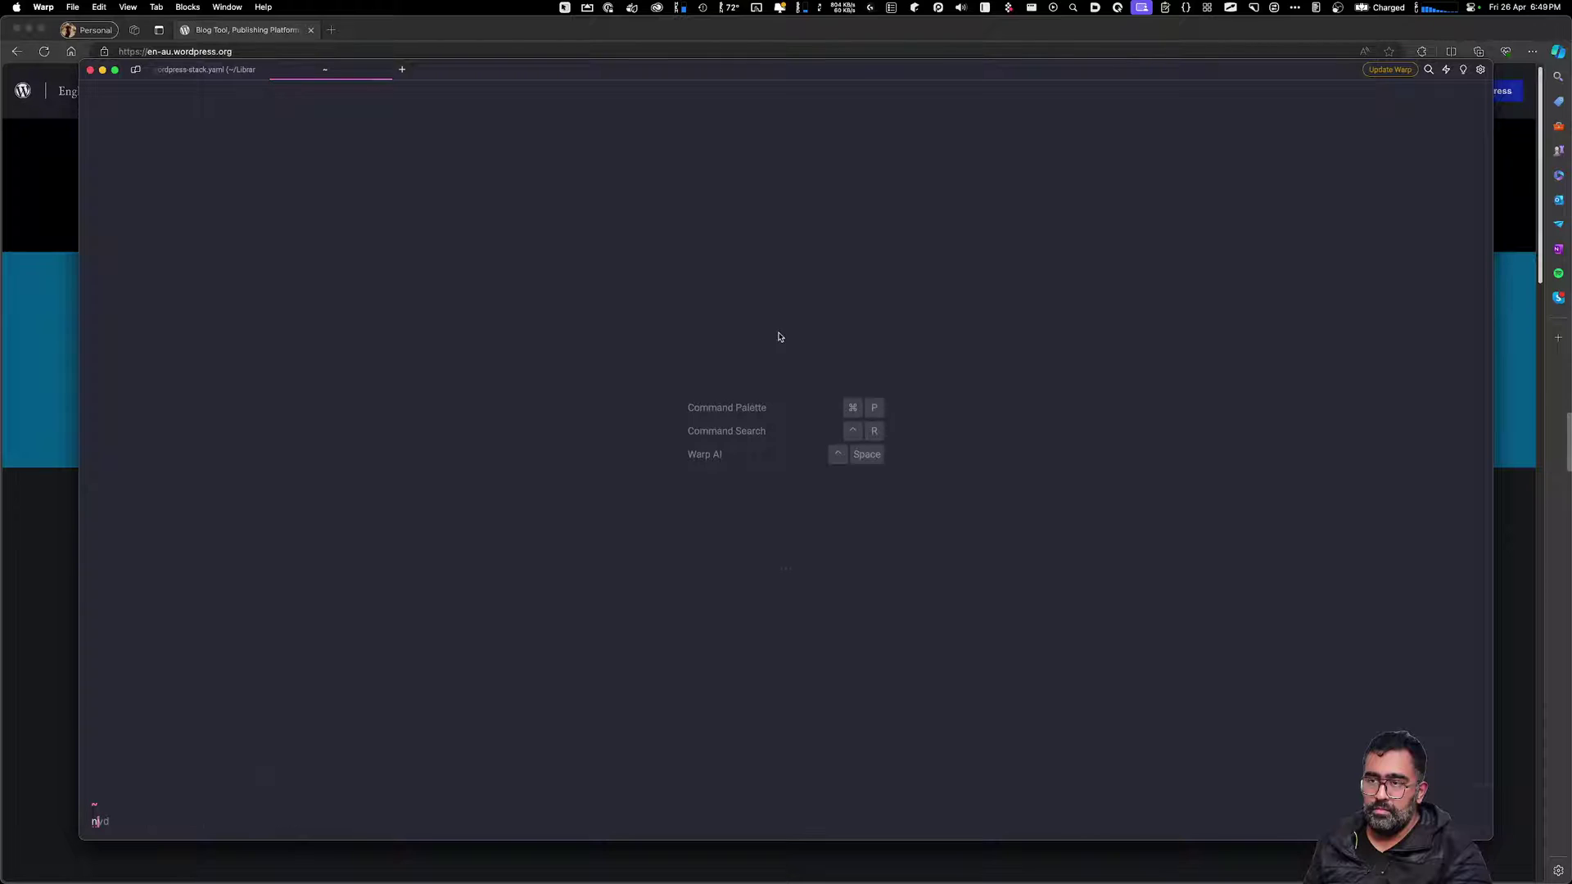
Run the goDiary shortcut to enter the diary folder and enlarge the terminal text
text(goD)
key(Return)
text(goD)
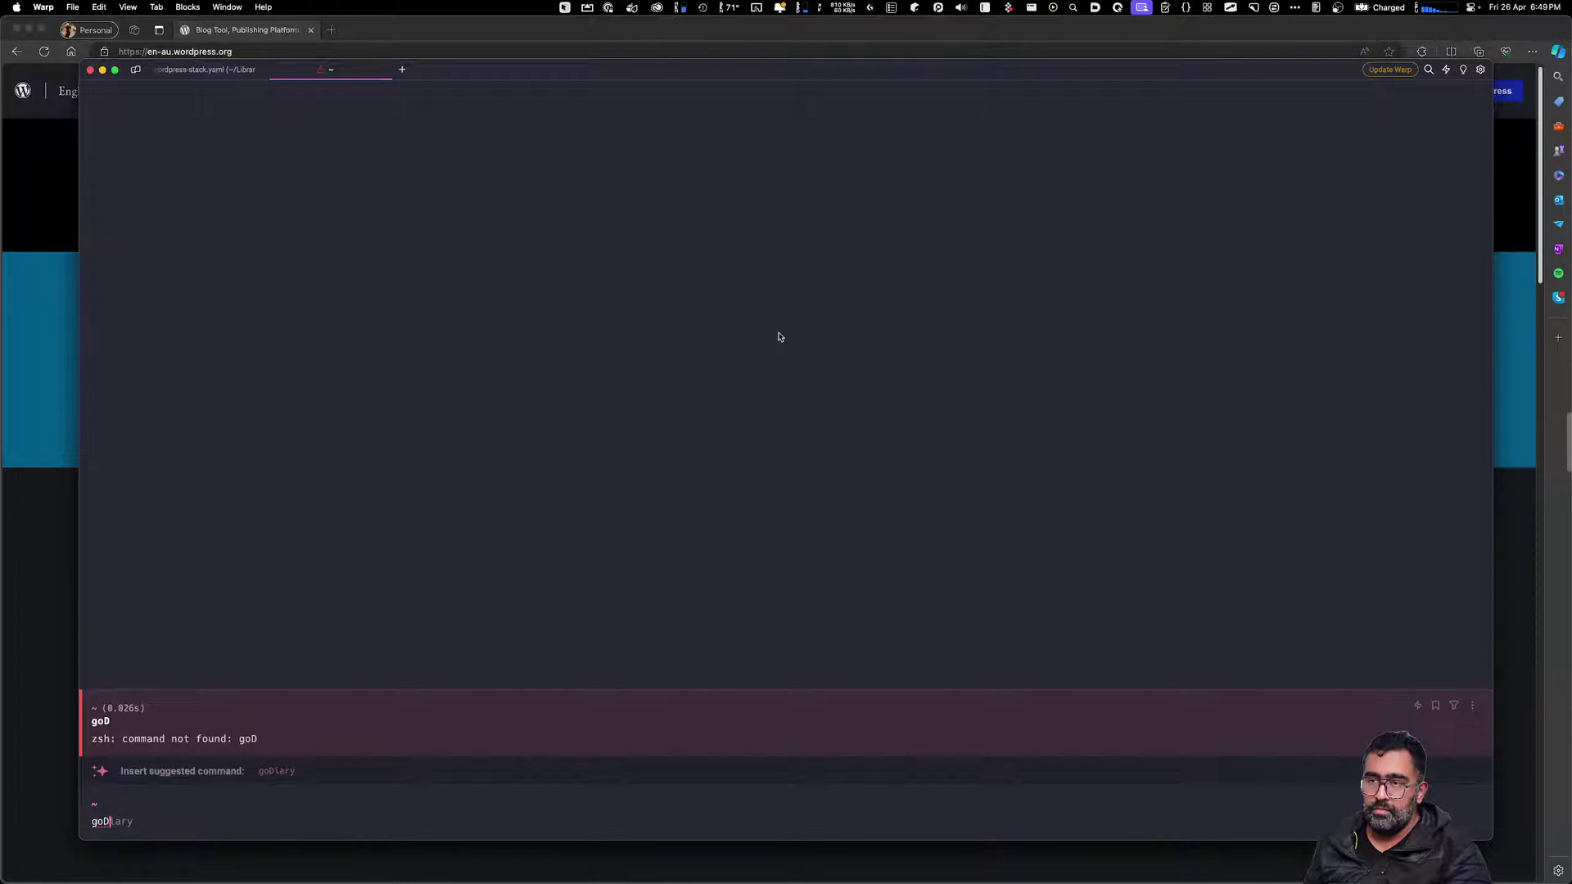
key(Right)
key(Return)
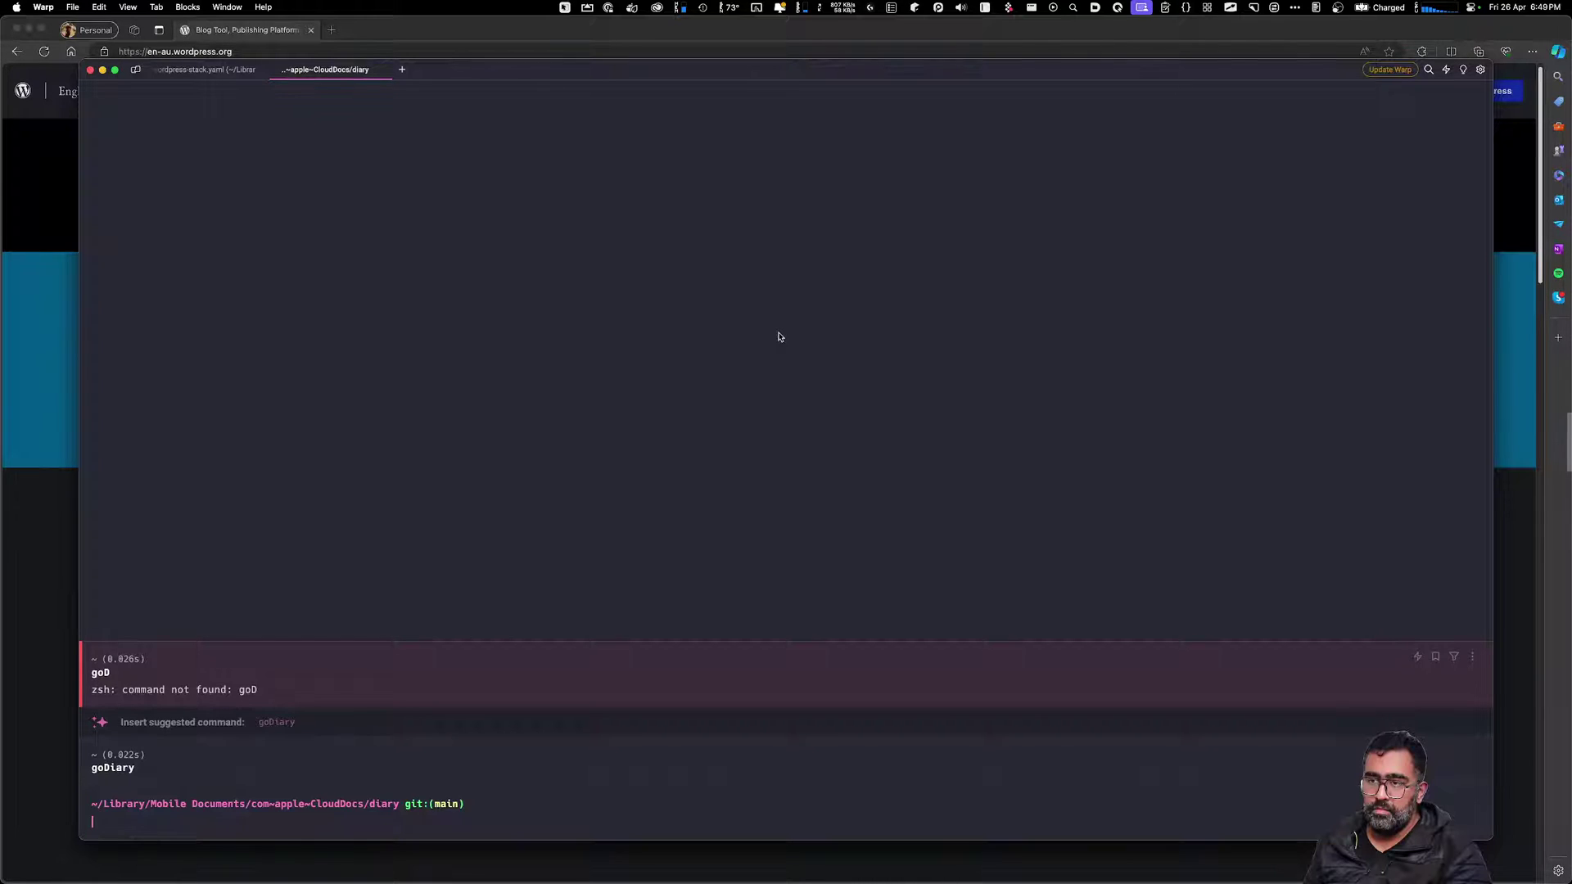
key(super+equal)
key(super+equal)
key(super+equal)
key(super+equal)
key(super+equal)
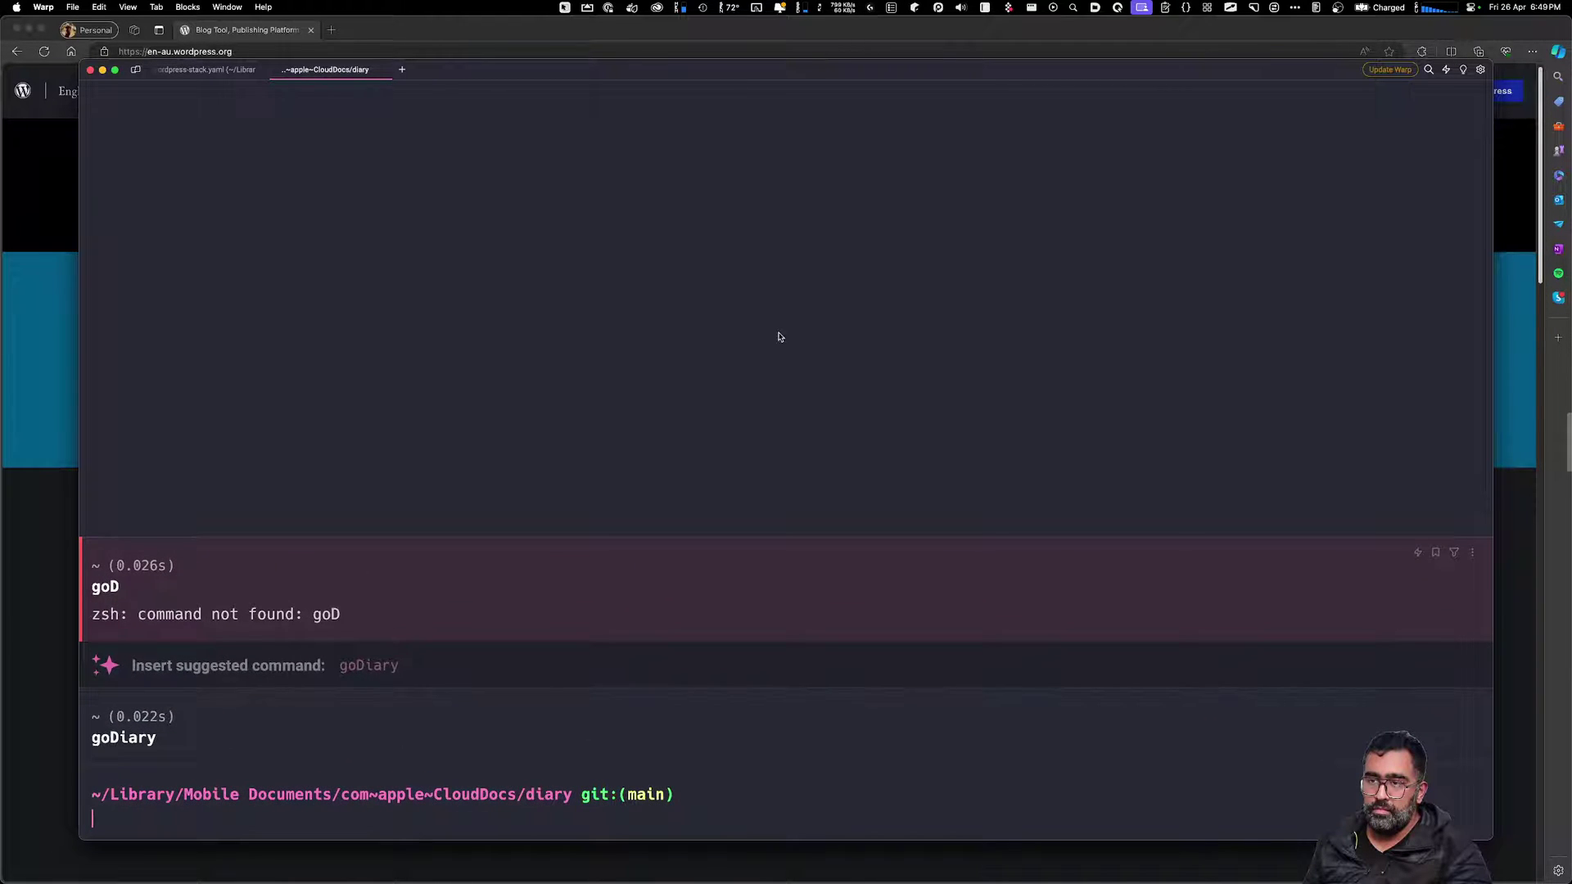
Change into the docker folder and list its files
text(cd)
key(BackSpace)
key(BackSpace)
key(BackSpace)
text(cd d)
key(Right)
key(Return)
text(ls)
key(Return)
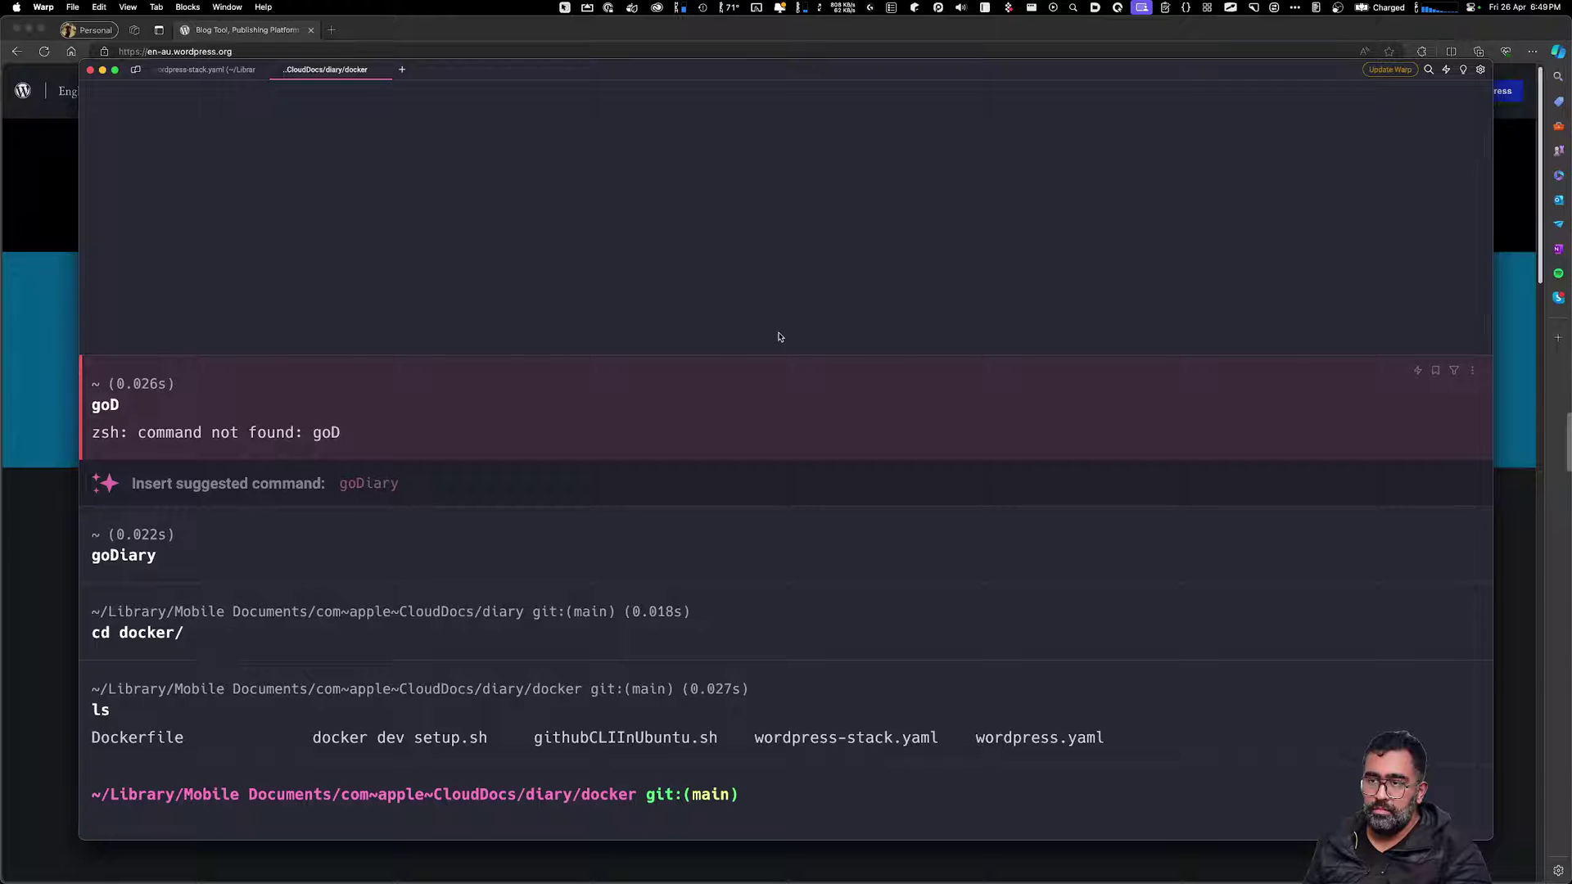
Run docker compose -f wordpress-stack.yaml up
text(docker compose wor)
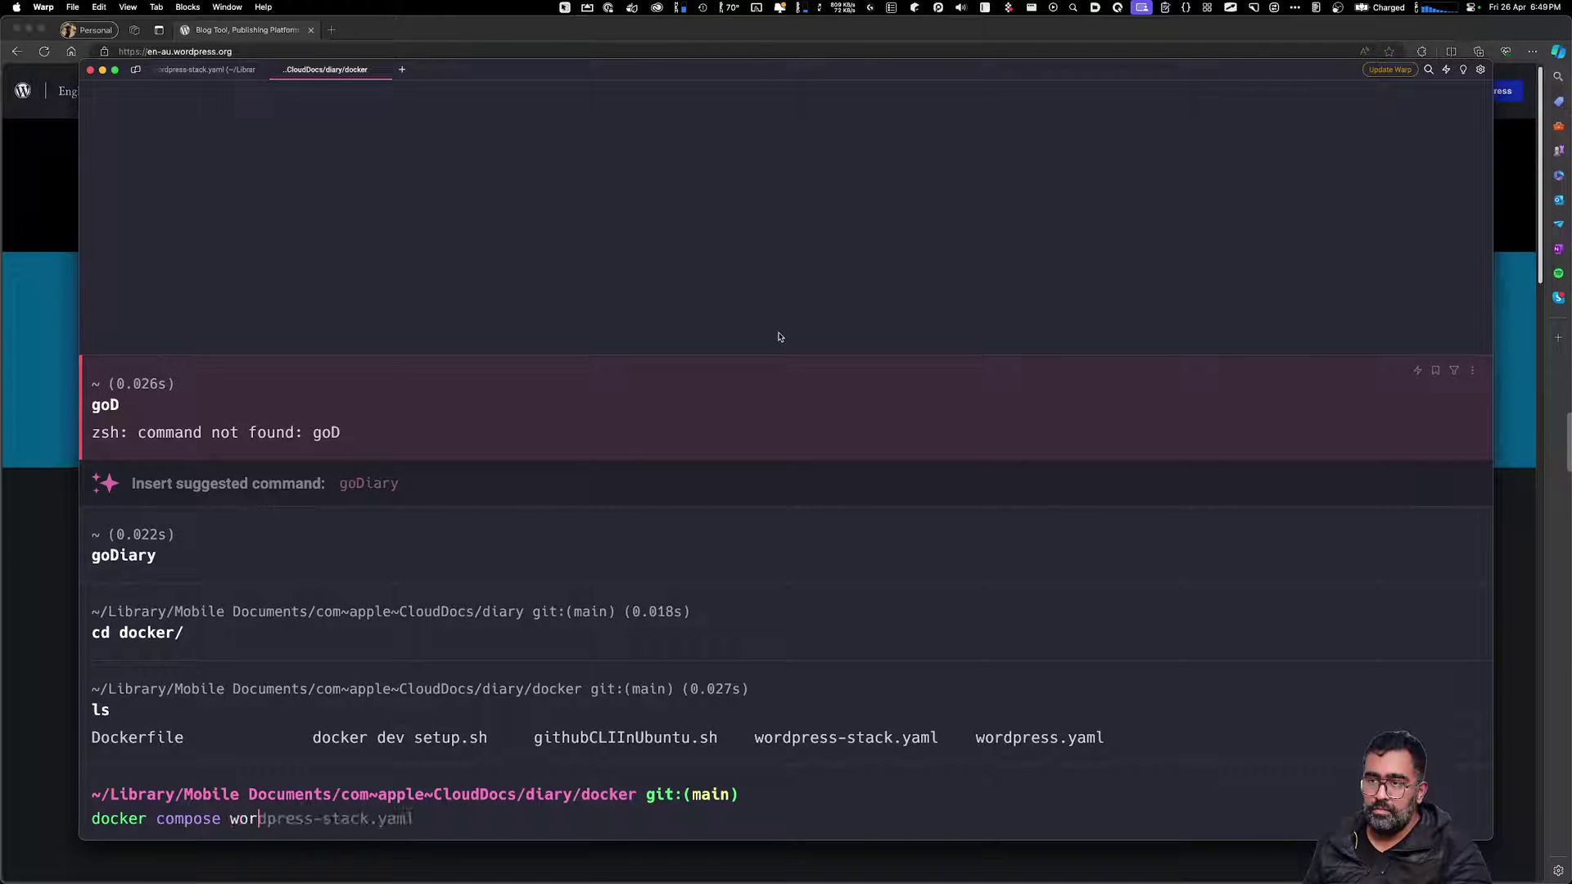
text(d)
key(Right)
key(Left)
key(Left)
key(Left)
key(Left)
text(-f)
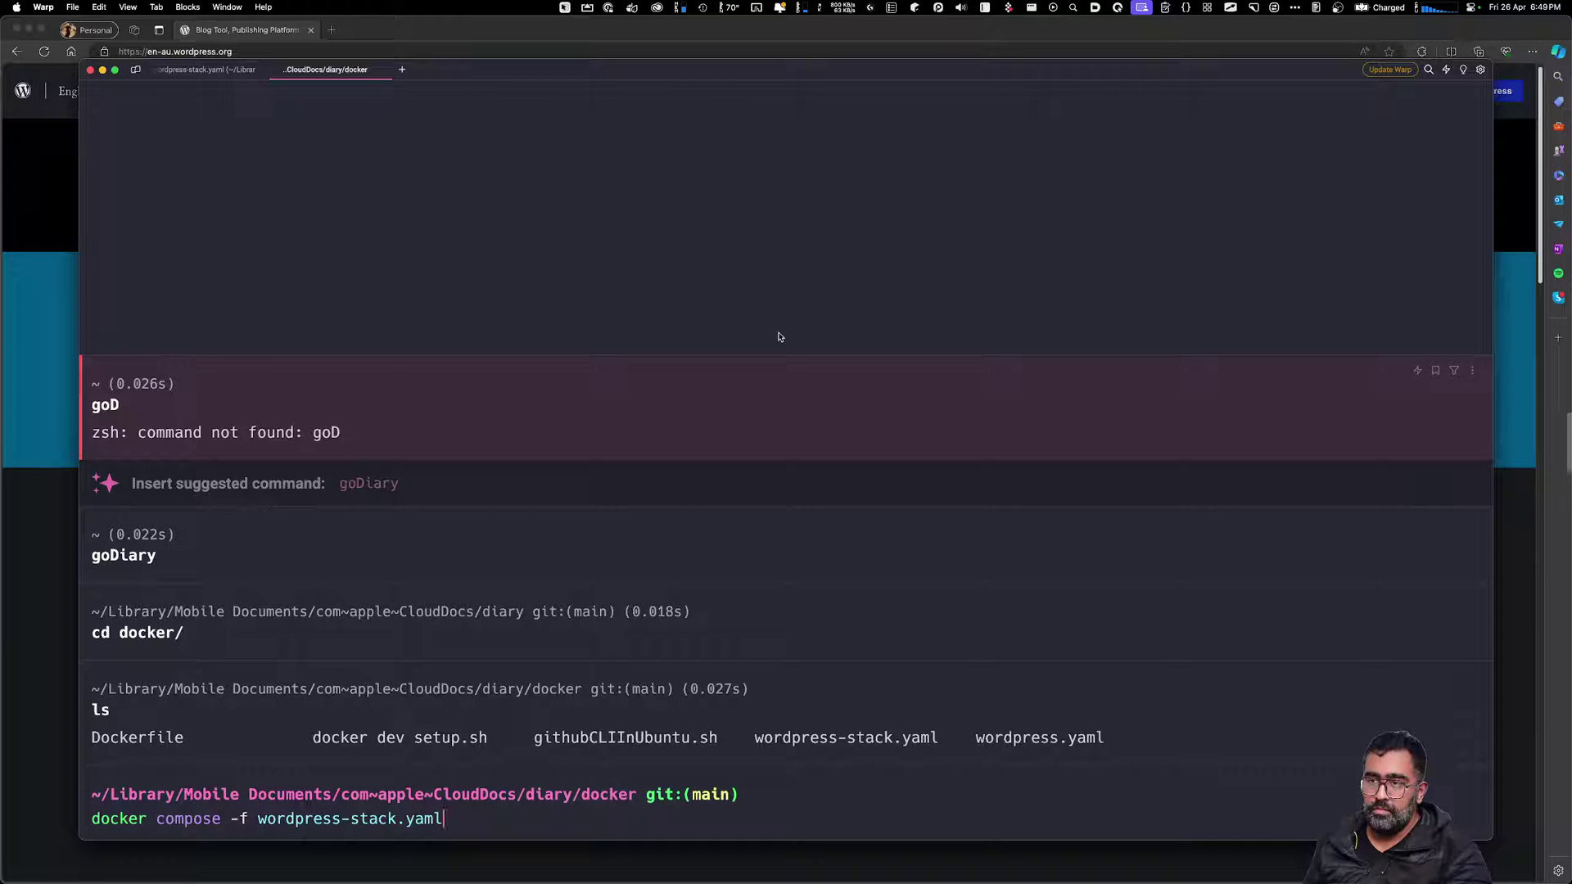
text( up)
key(Return)
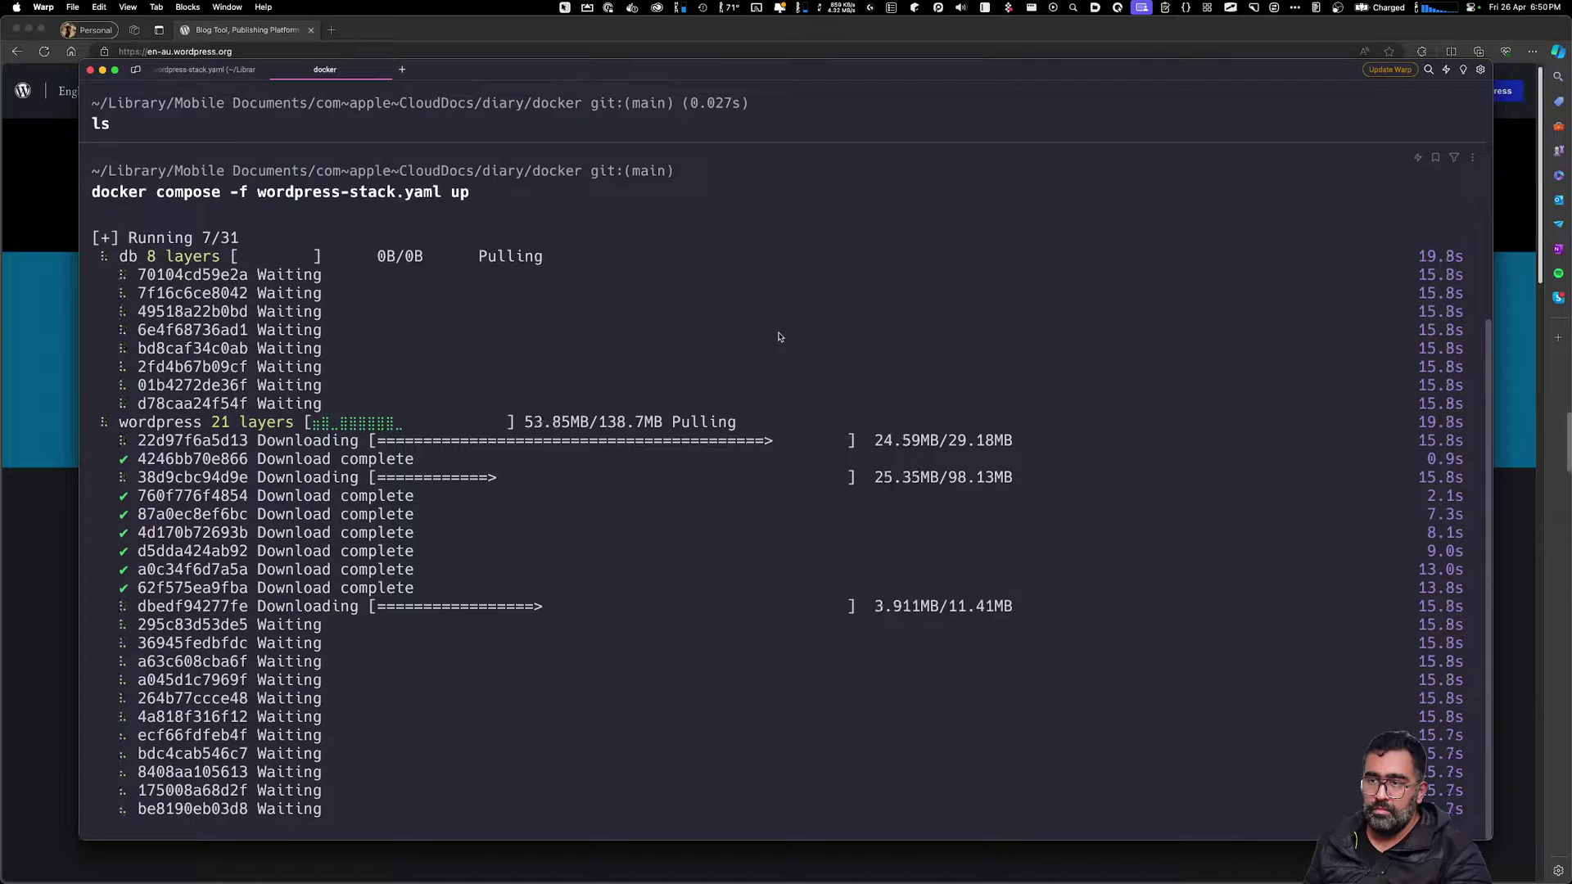
Wait for the images to pull until MariaDB reports ready for connections on port 3306
click(763, 354)
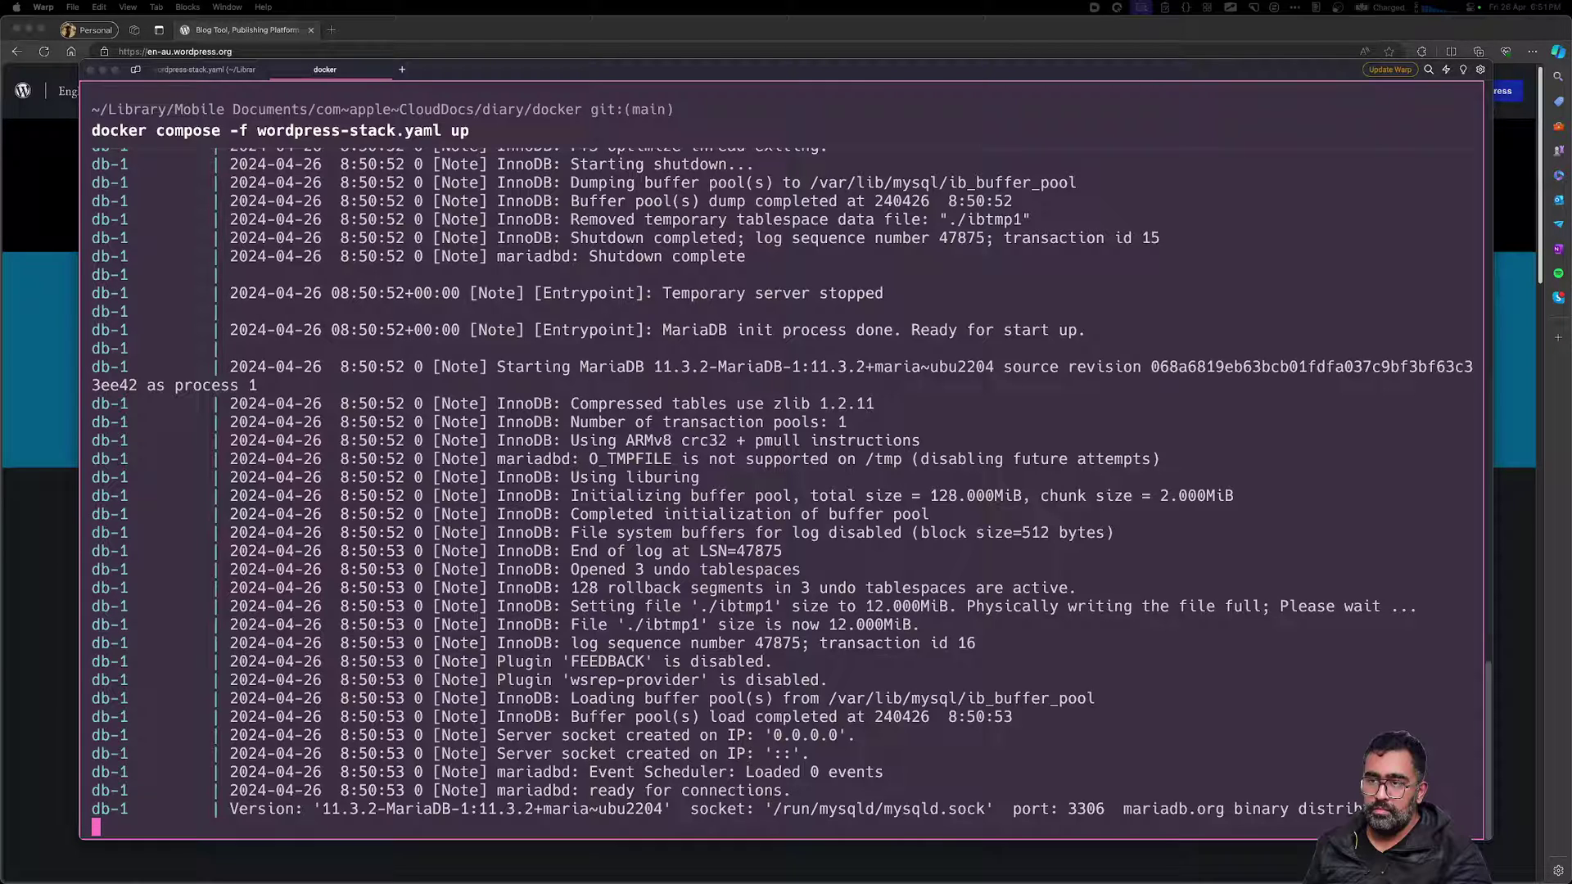
In Docker Desktop Containers, expand the docker group to show wordpress-1 and db-1 running
click(997, 594)
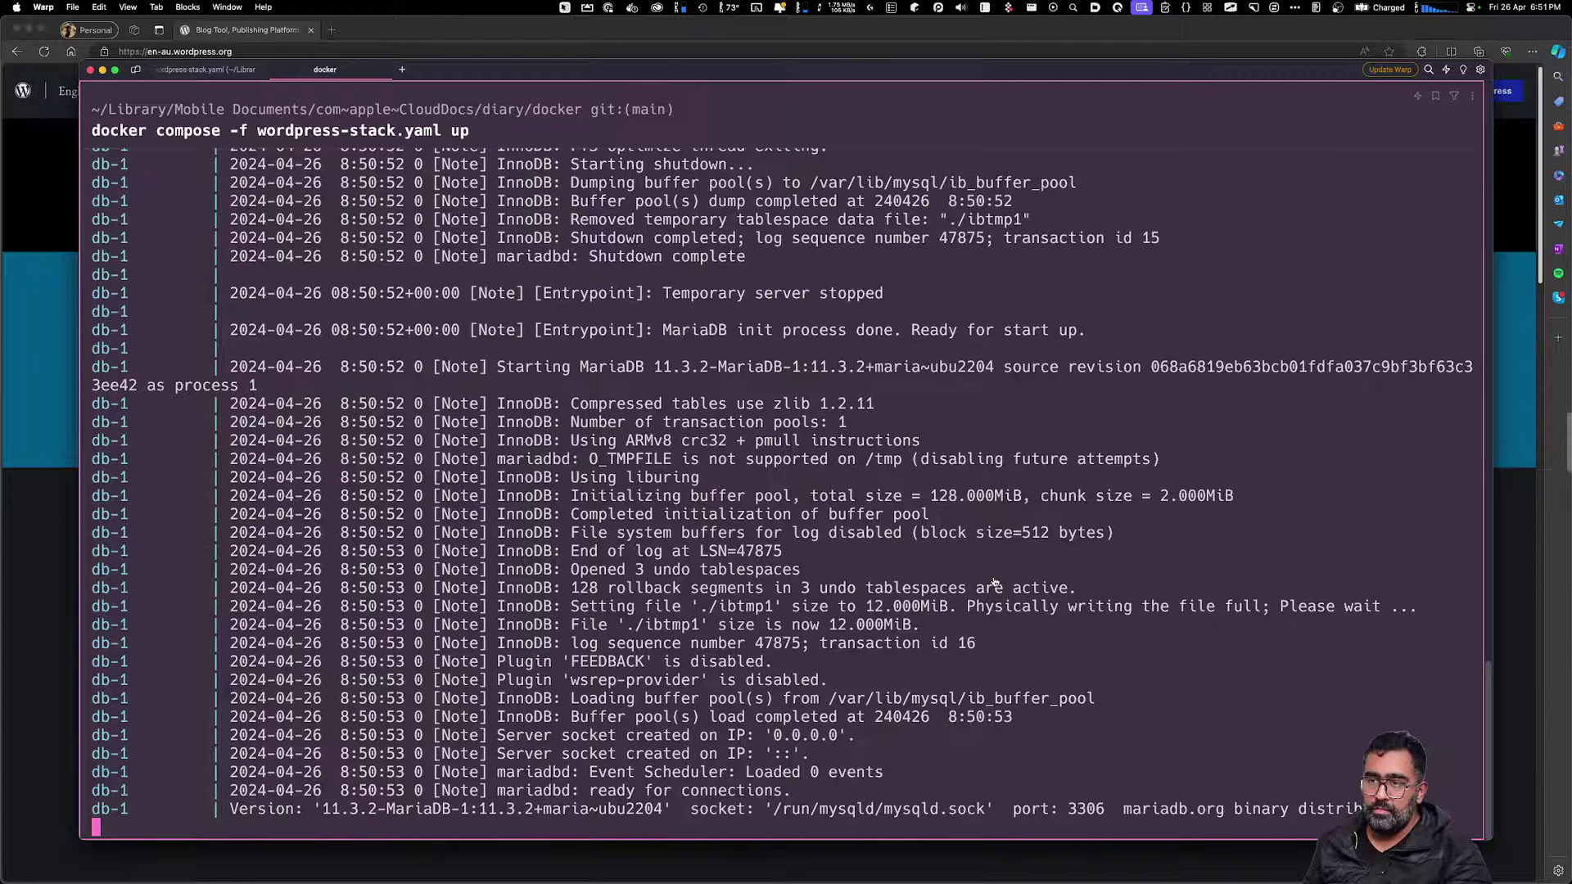
key(super+Tab)
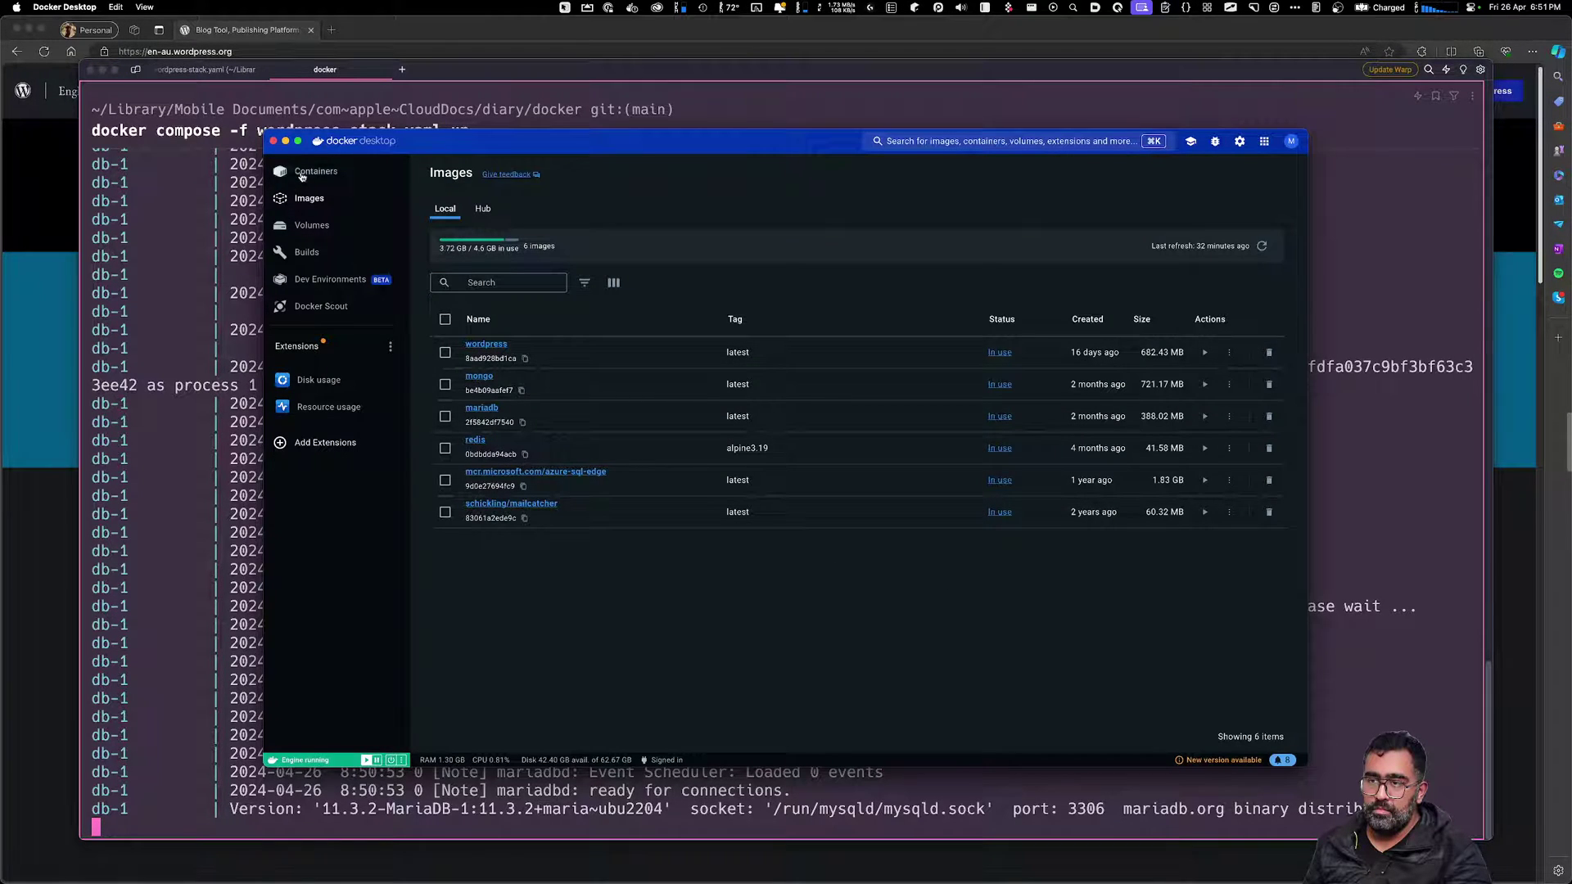
click(308, 172)
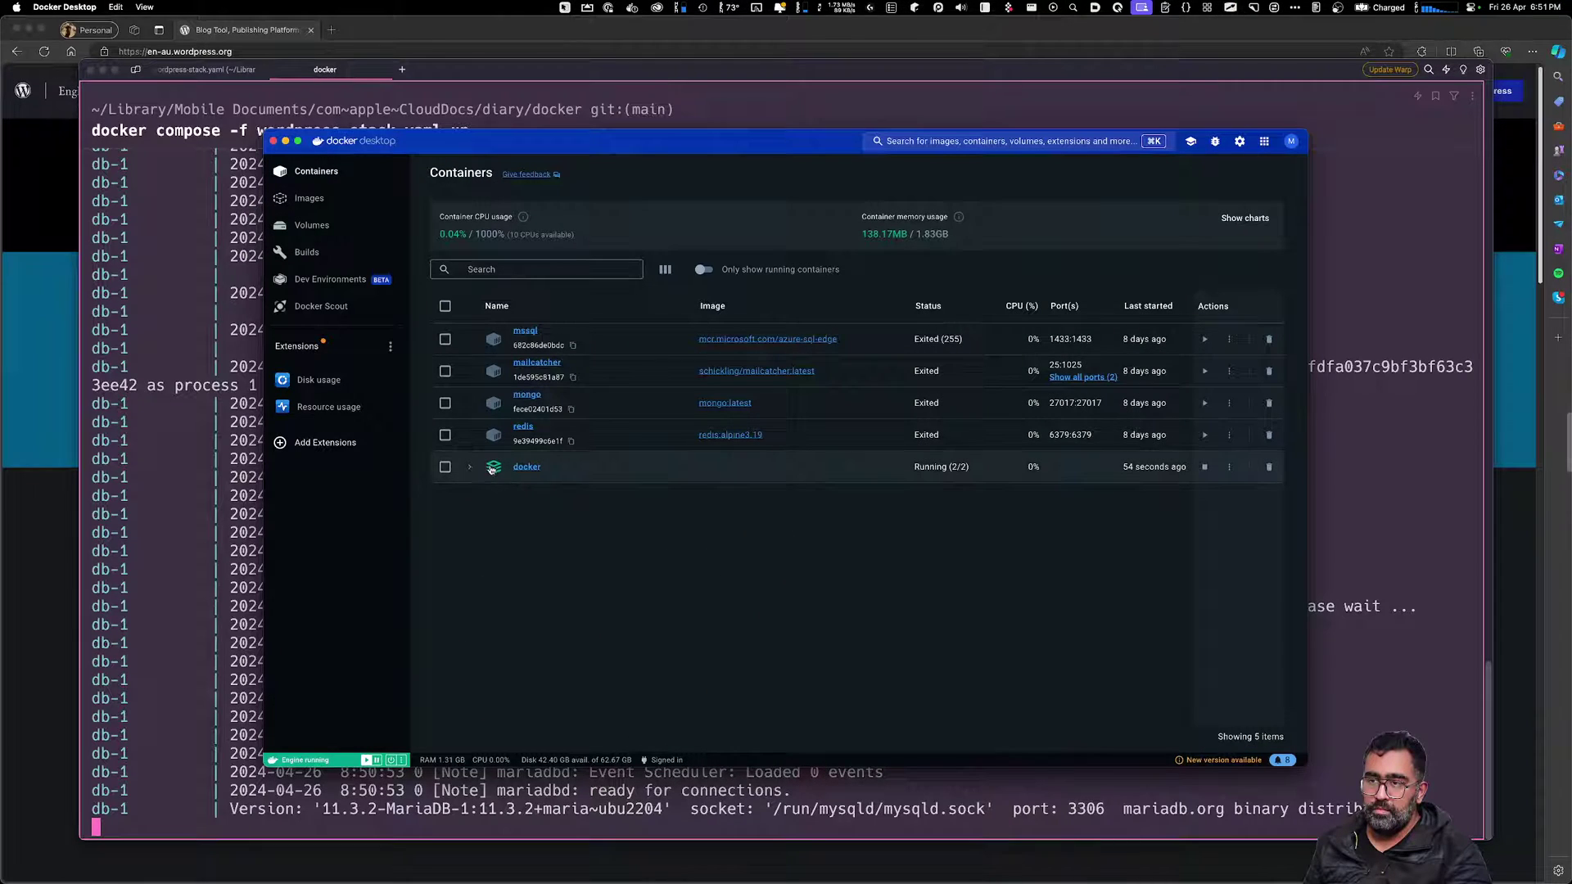
click(469, 466)
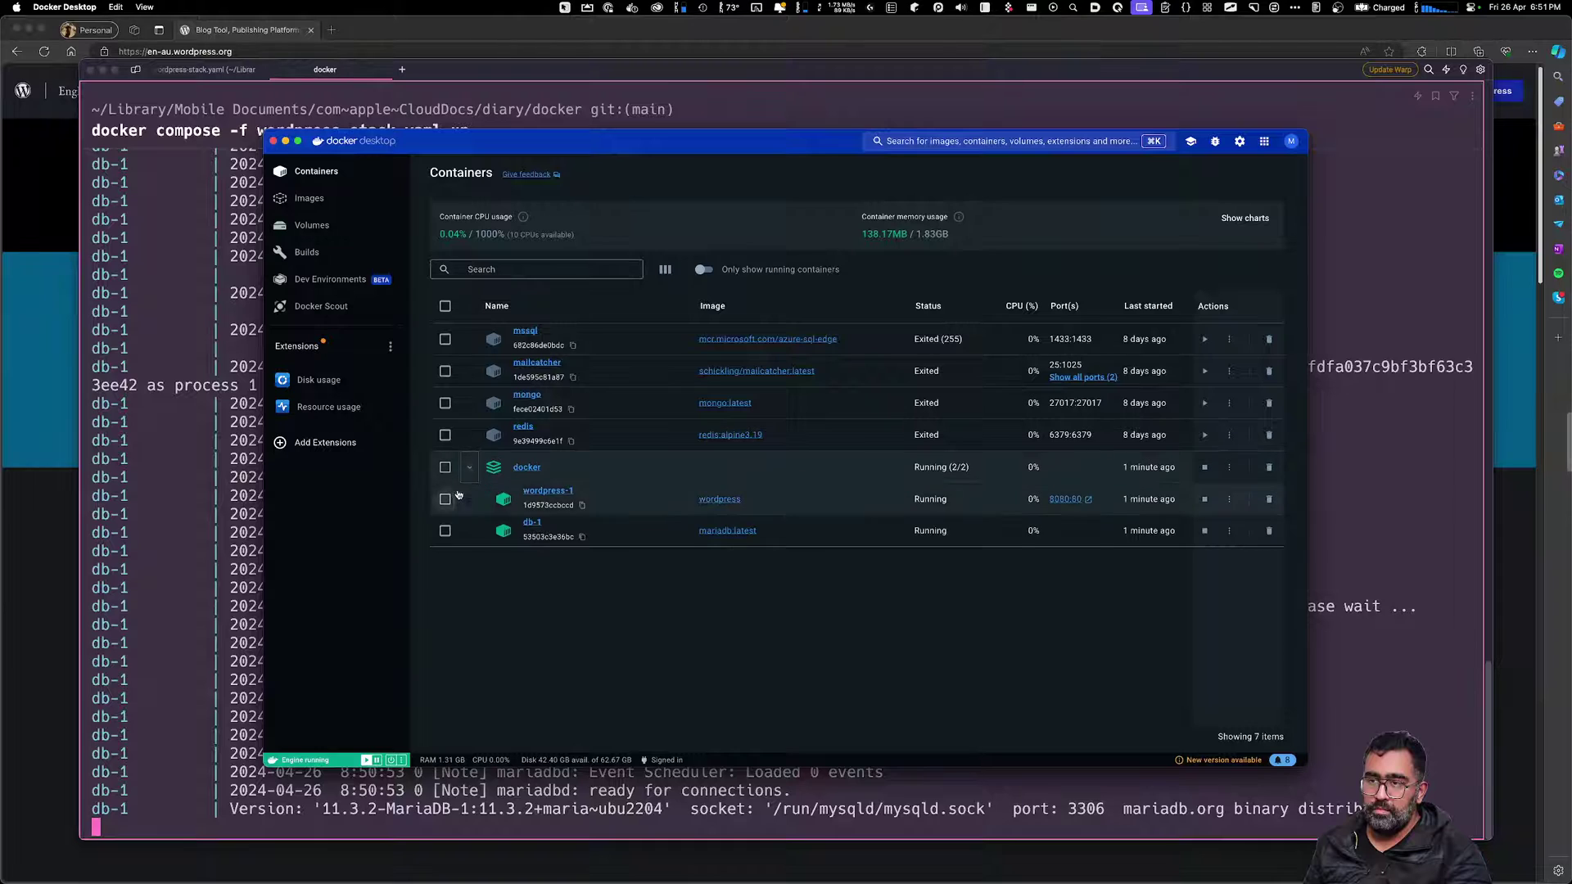
mouse_move(444, 441)
mouse_down()
mouse_move(1165, 565)
mouse_move(1294, 552)
mouse_up()
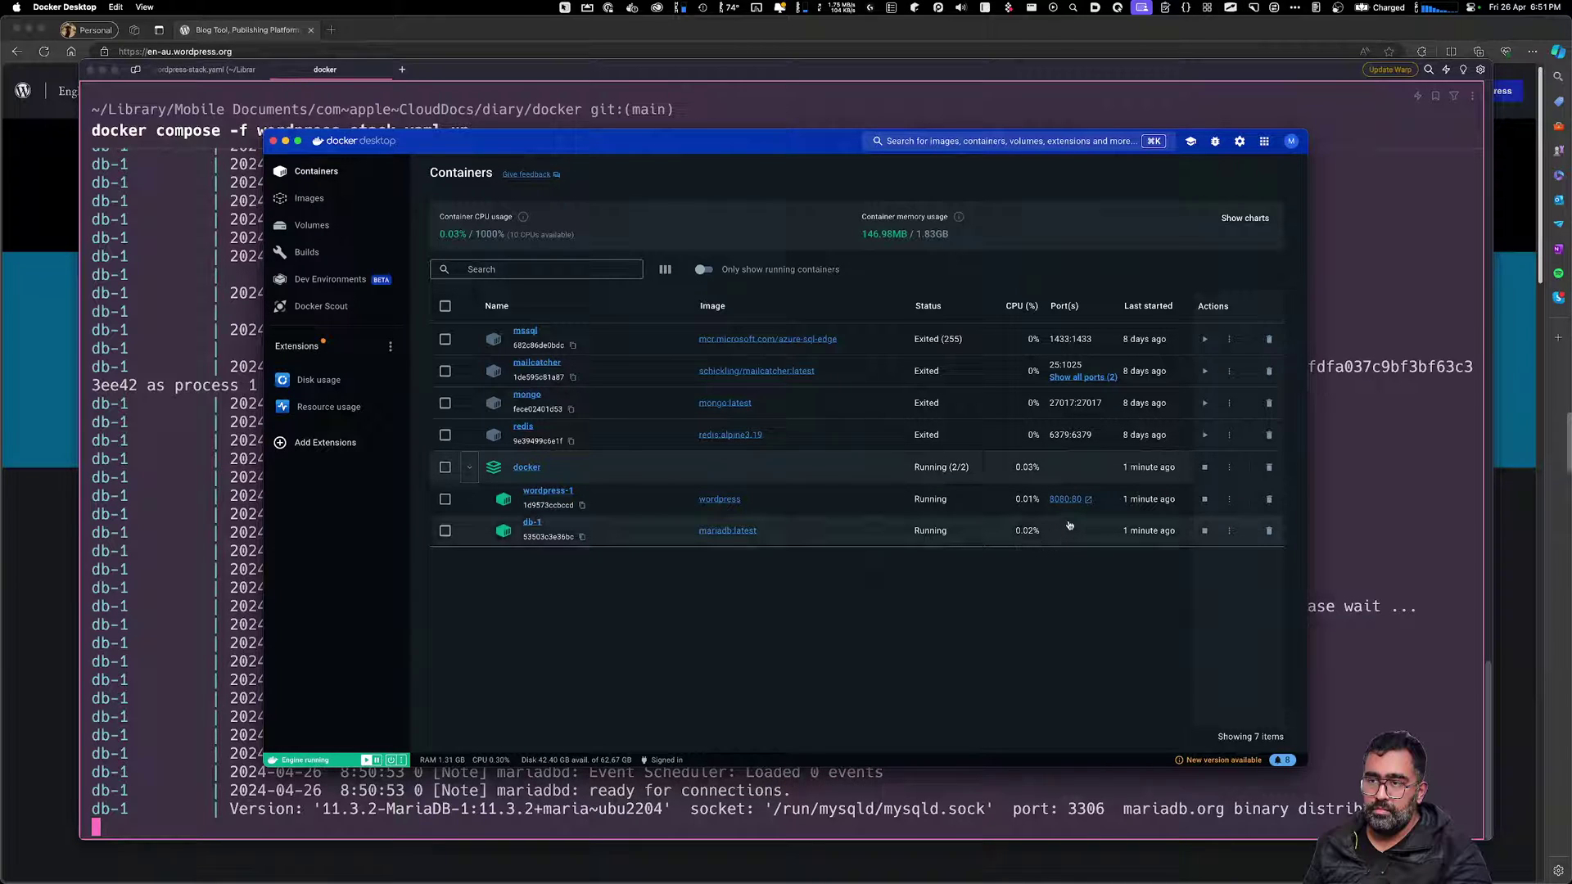
key(ctrl+a)
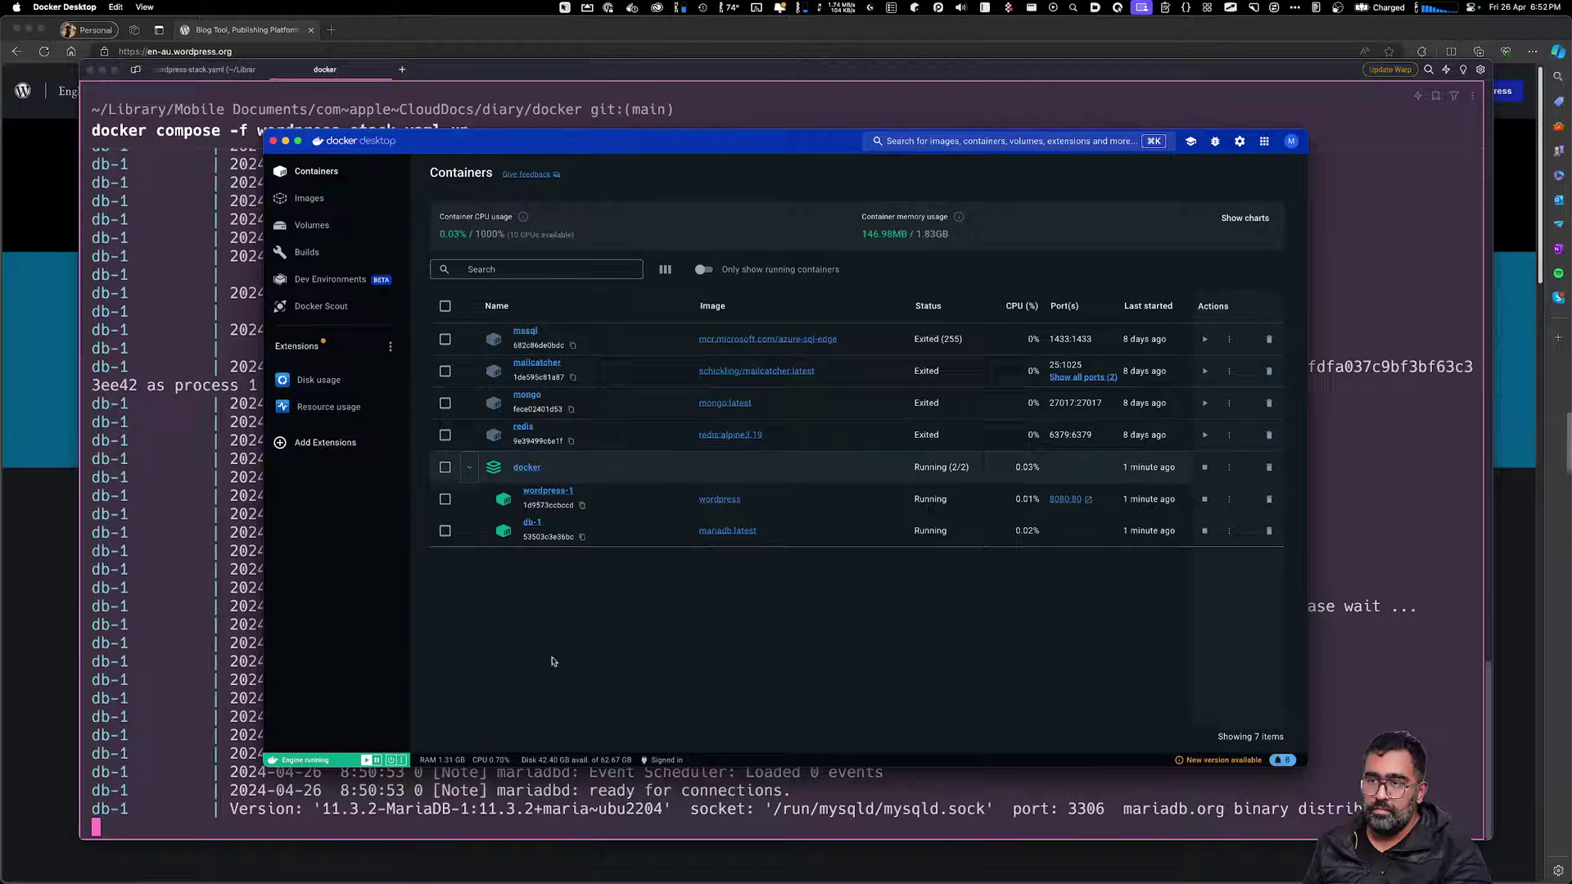
Load localhost:8080 in a new Edge tab
click(1347, 641)
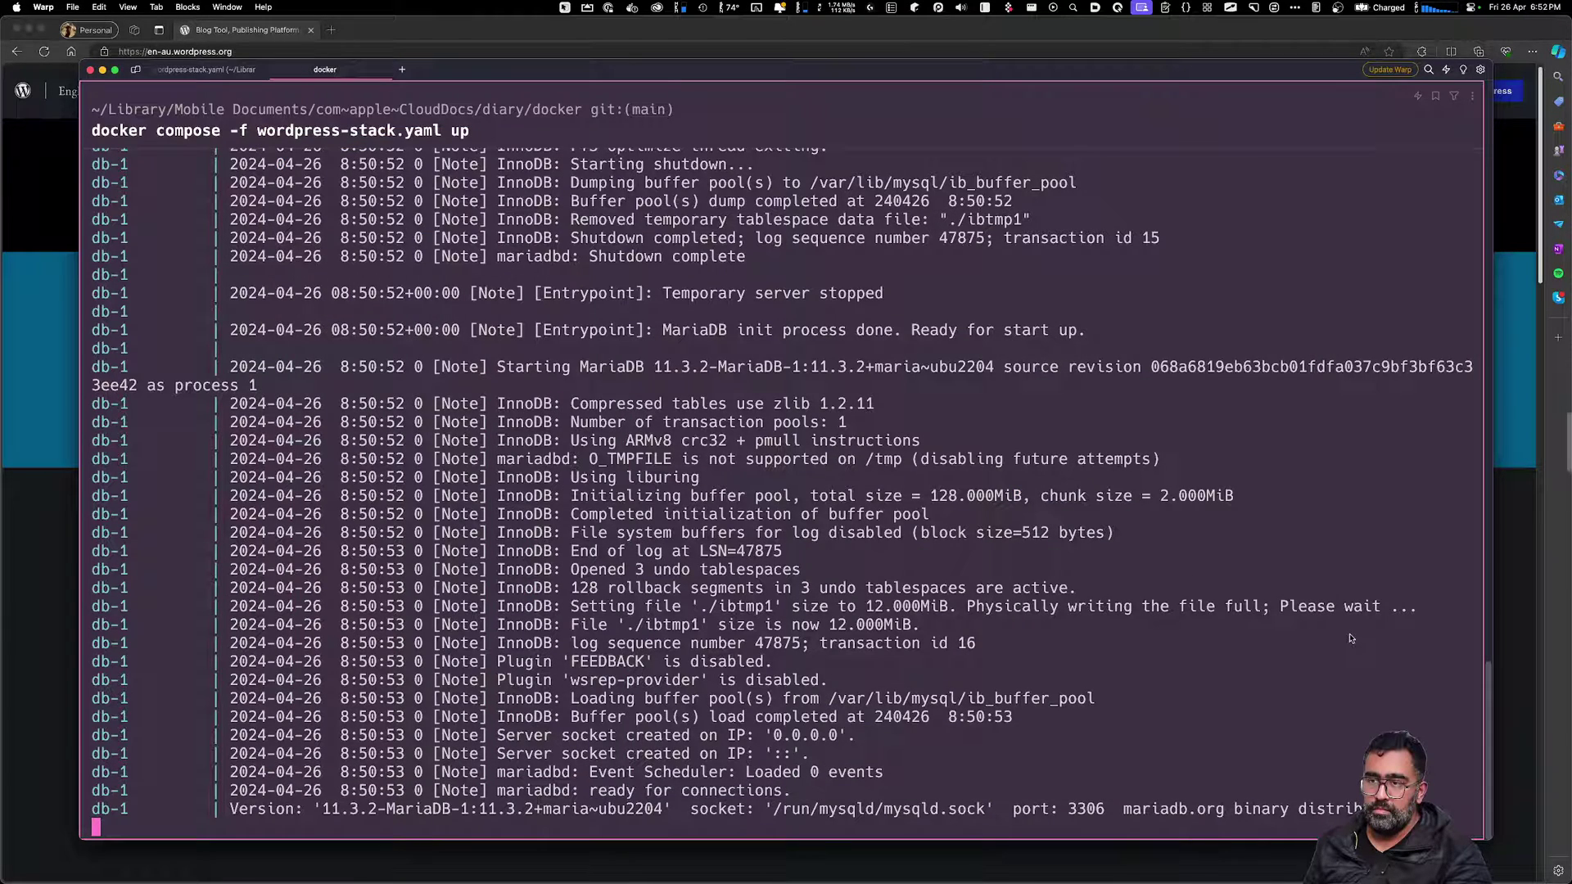
key(super+Tab)
key(super+t)
text(localhost:)
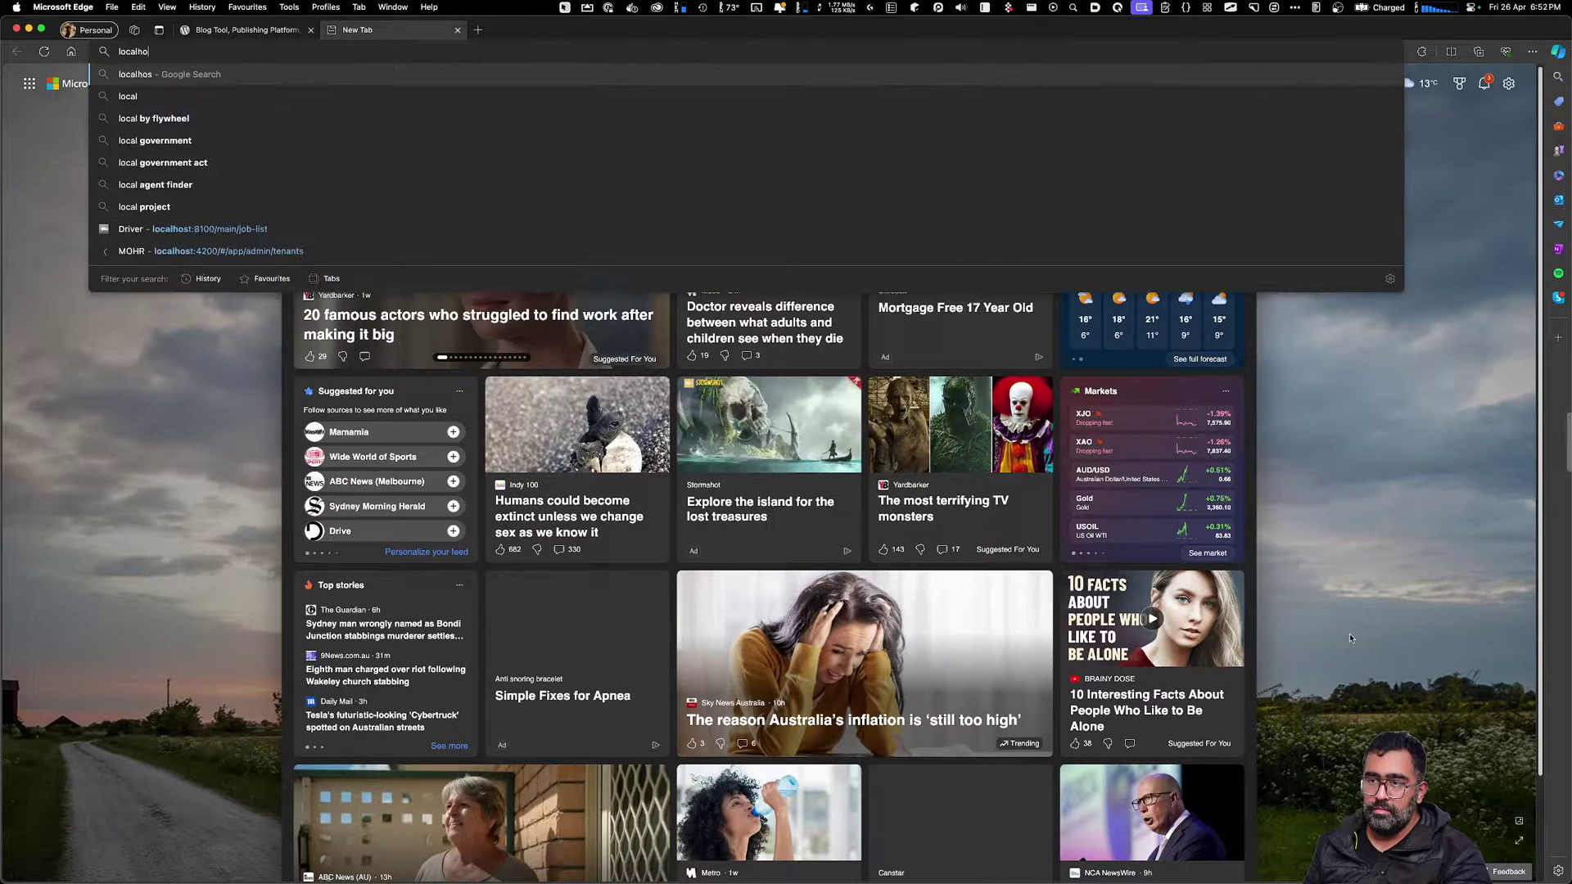
text(8080)
key(Return)
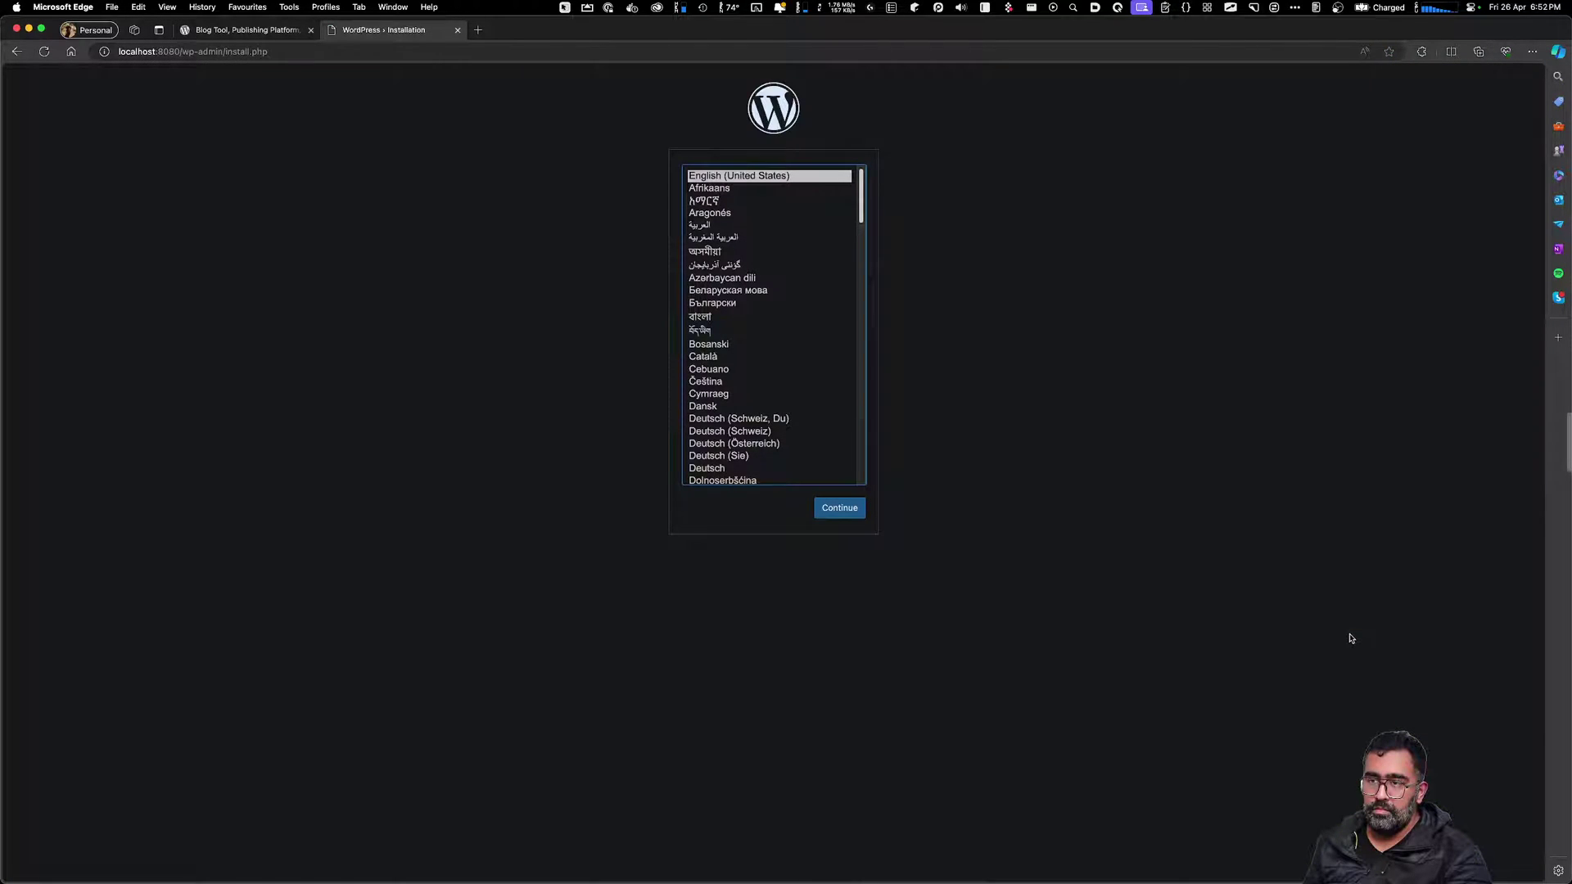
Keep English (United States) as the installation language and continue
key(Down)
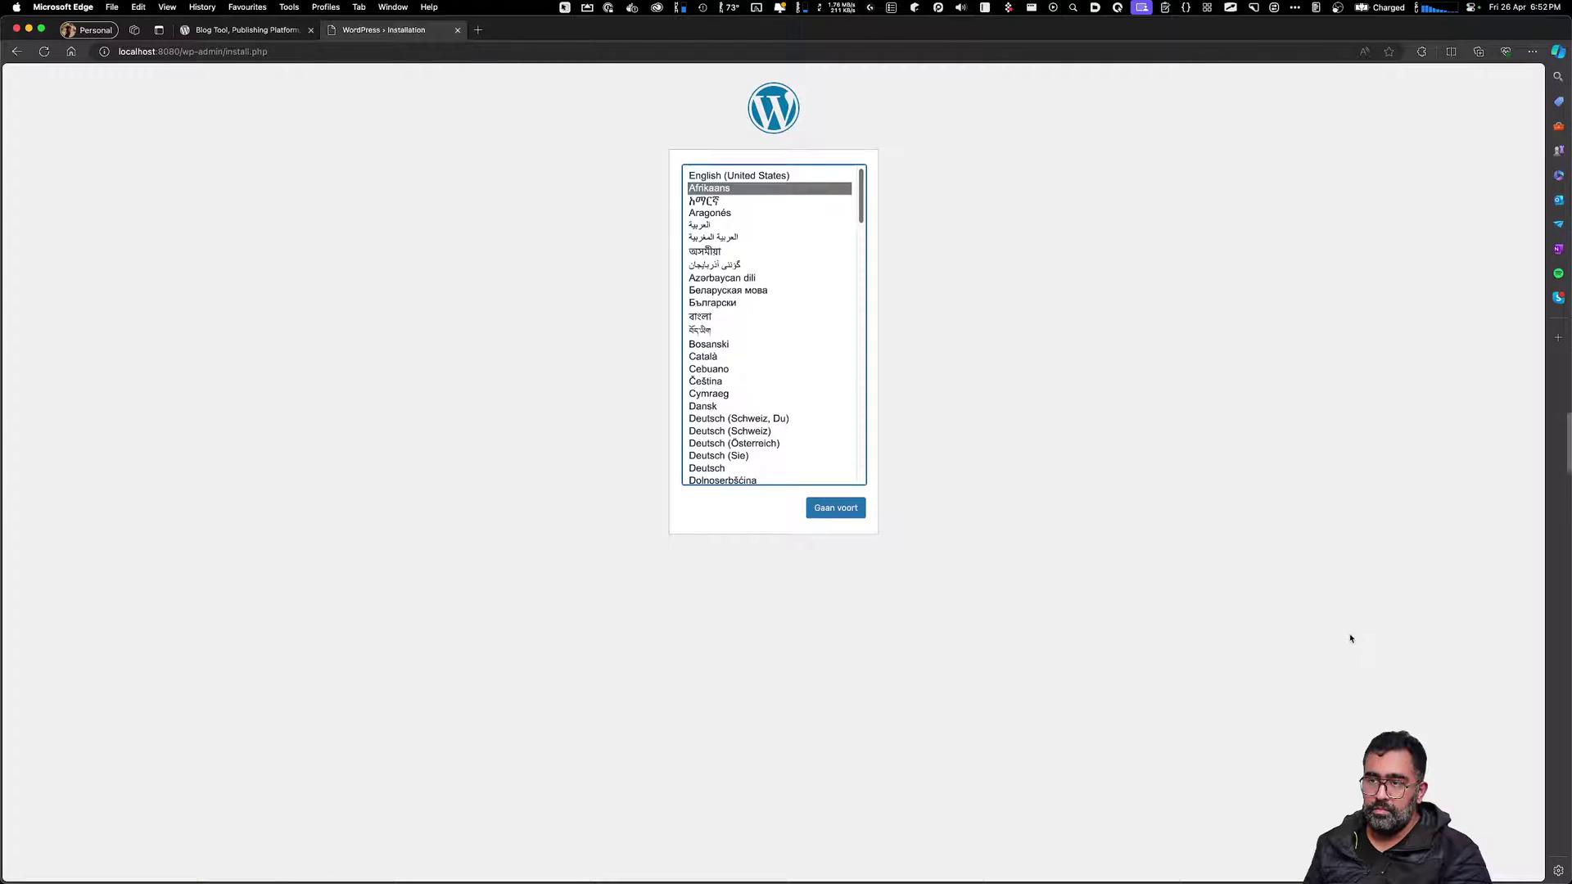
key(Up)
key(Down)
key(Down)
key(Down)
key(Down)
key(Down)
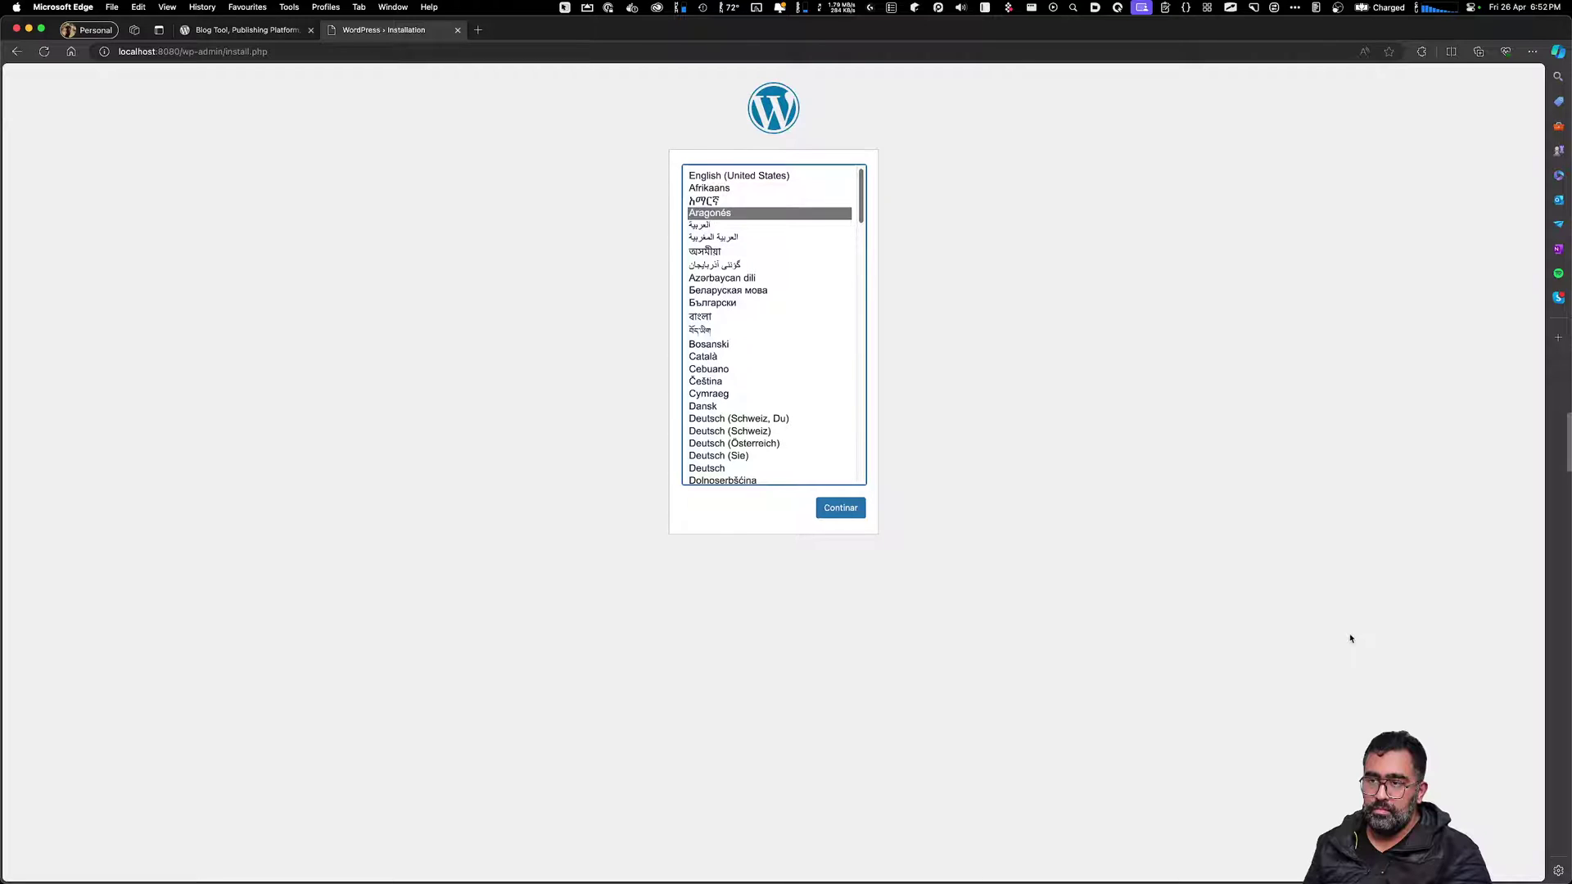
key(Up)
key(Up)
key(Up)
key(Up)
key(Up)
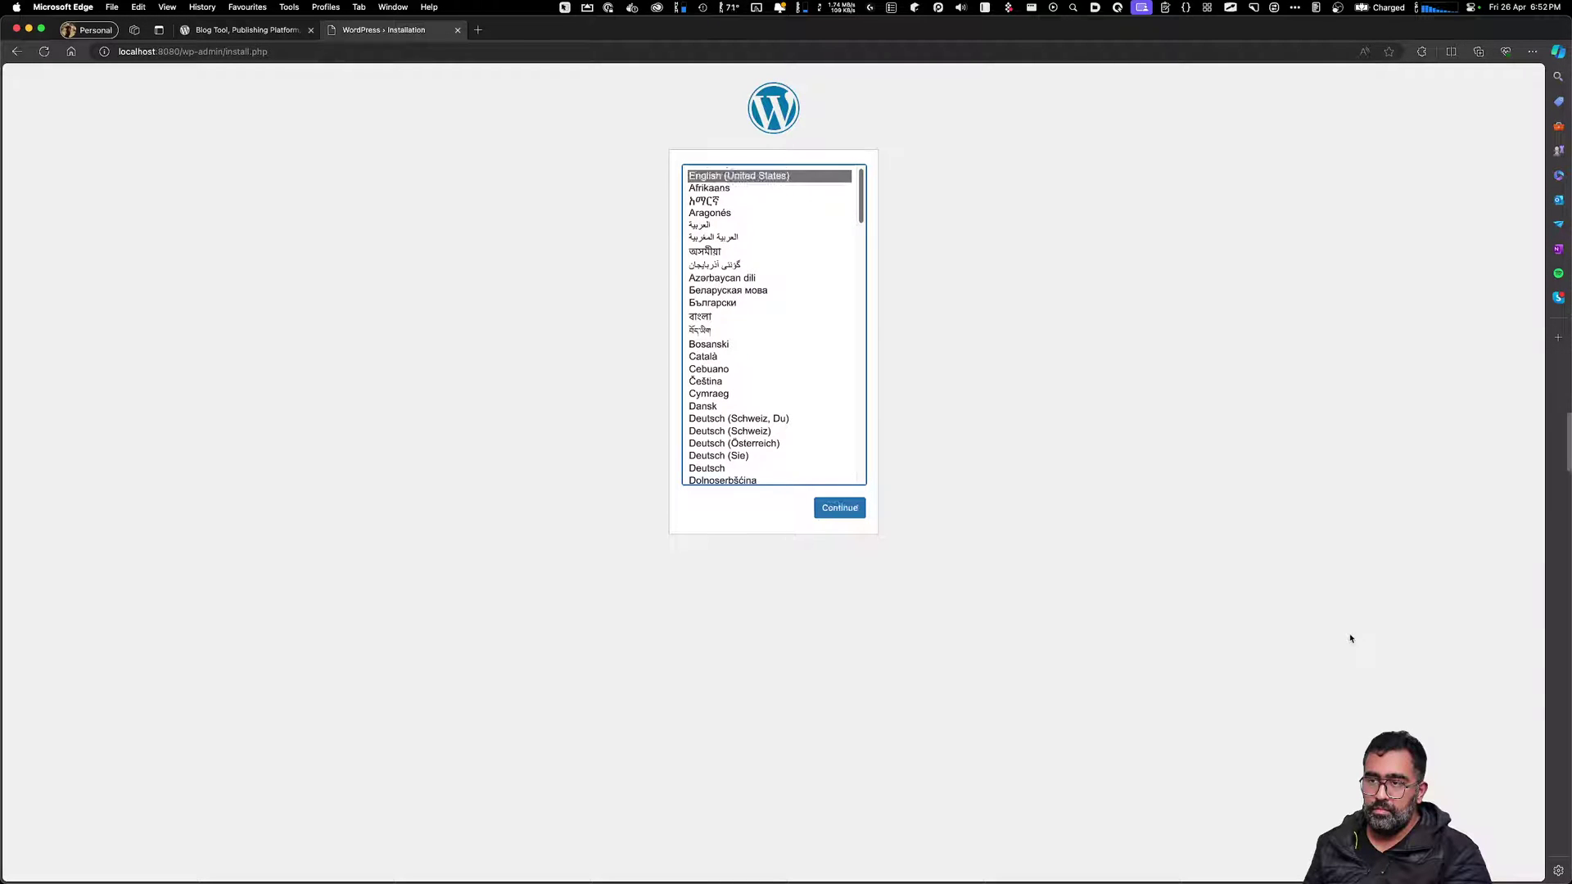
key(Return)
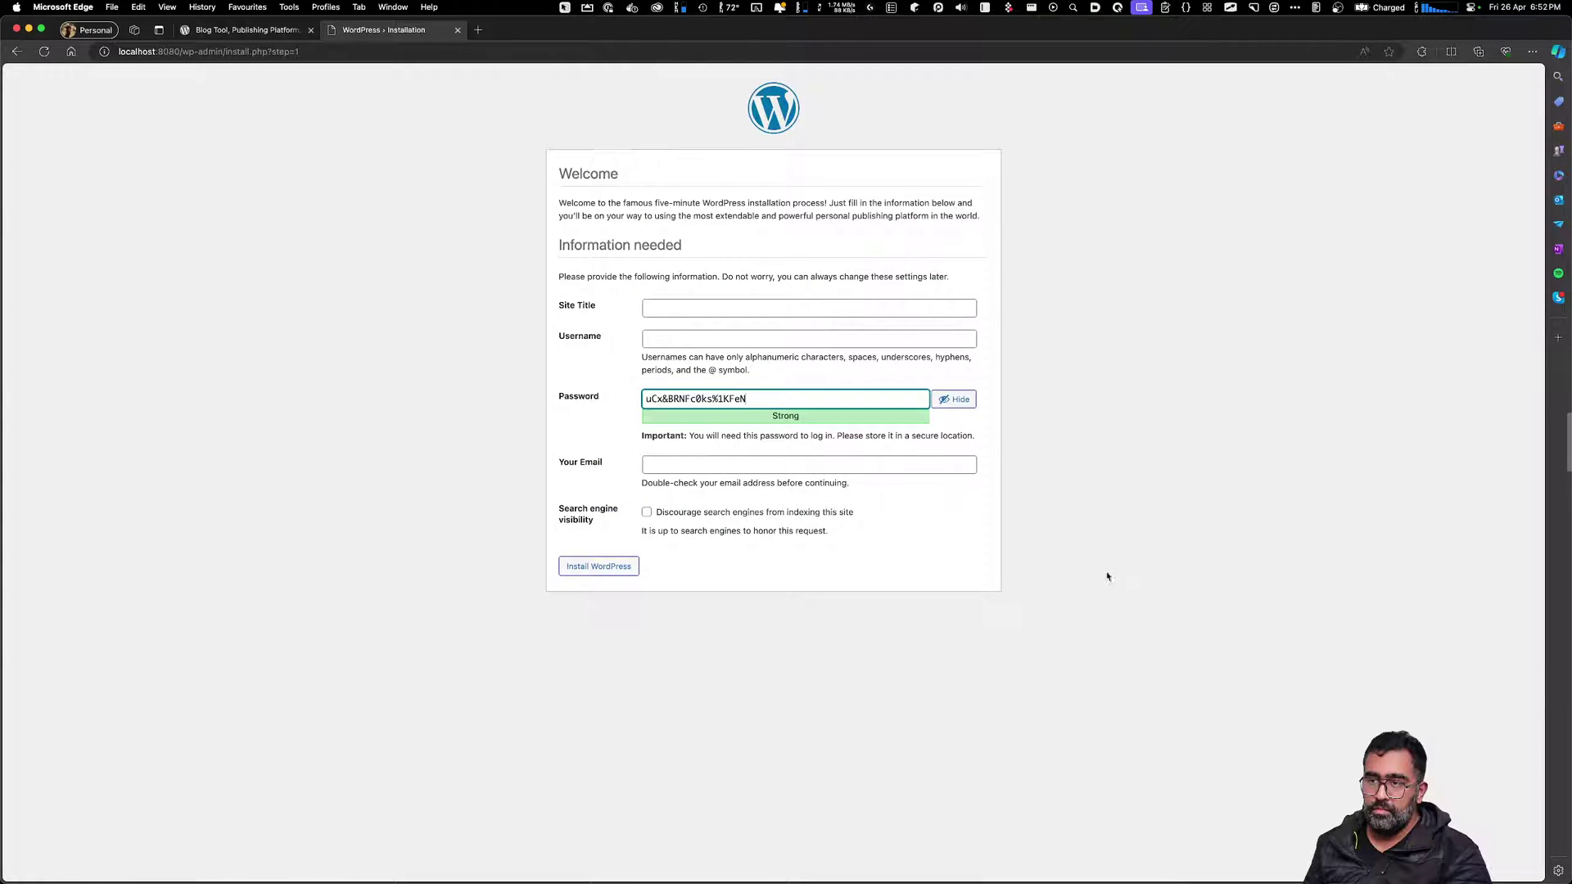
Enter Site Title 'AI Art' and the admin username, and copy the generated password
click(676, 309)
text(A)
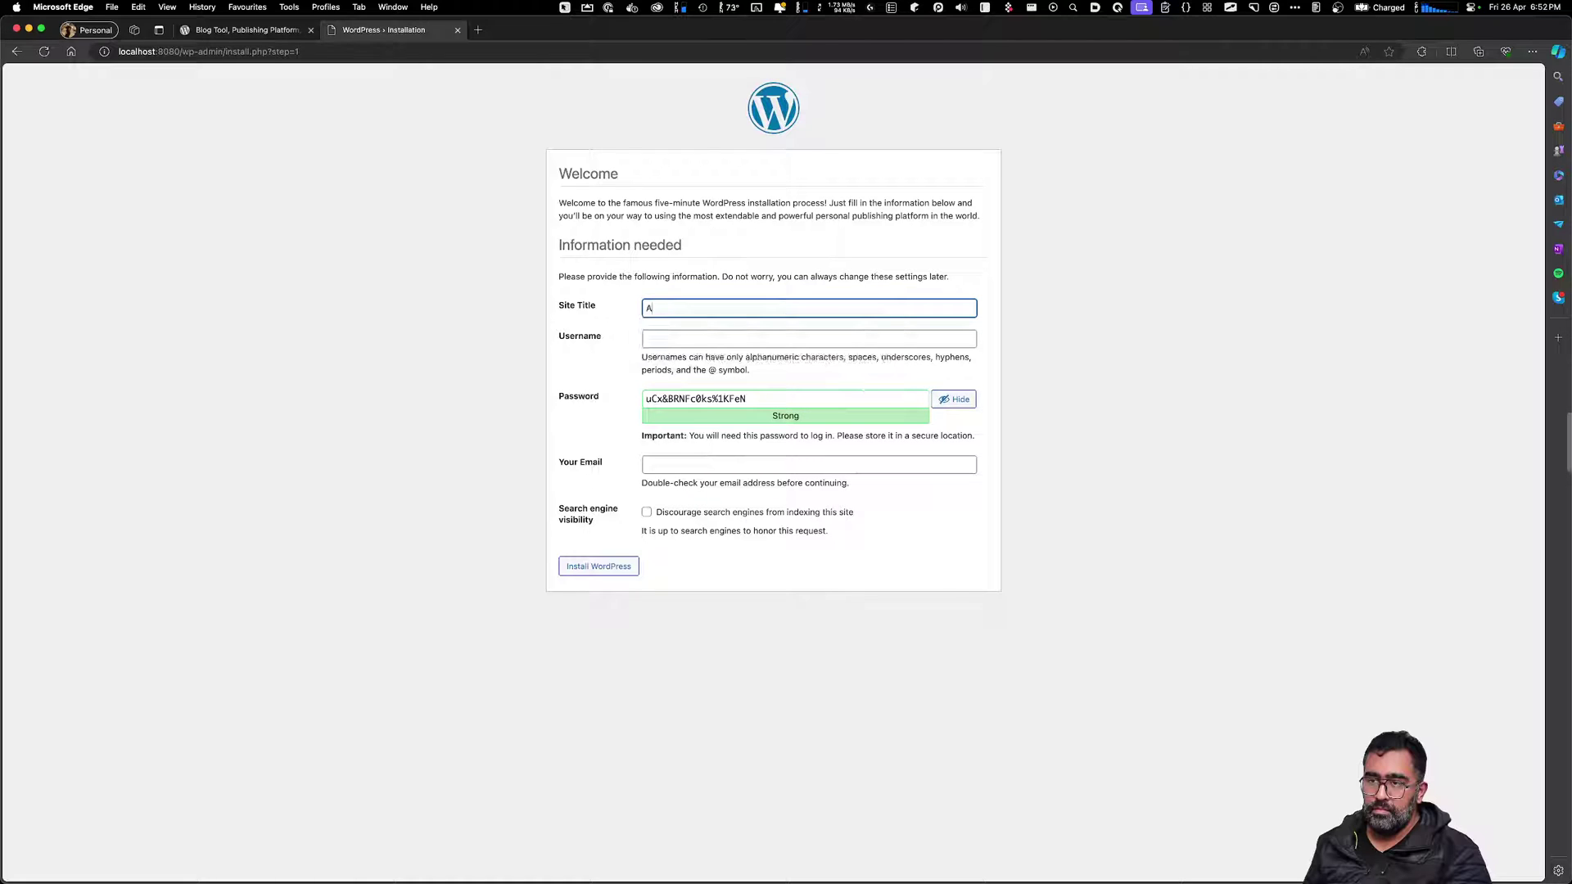
text(I Art)
key(Tab)
text(awais)
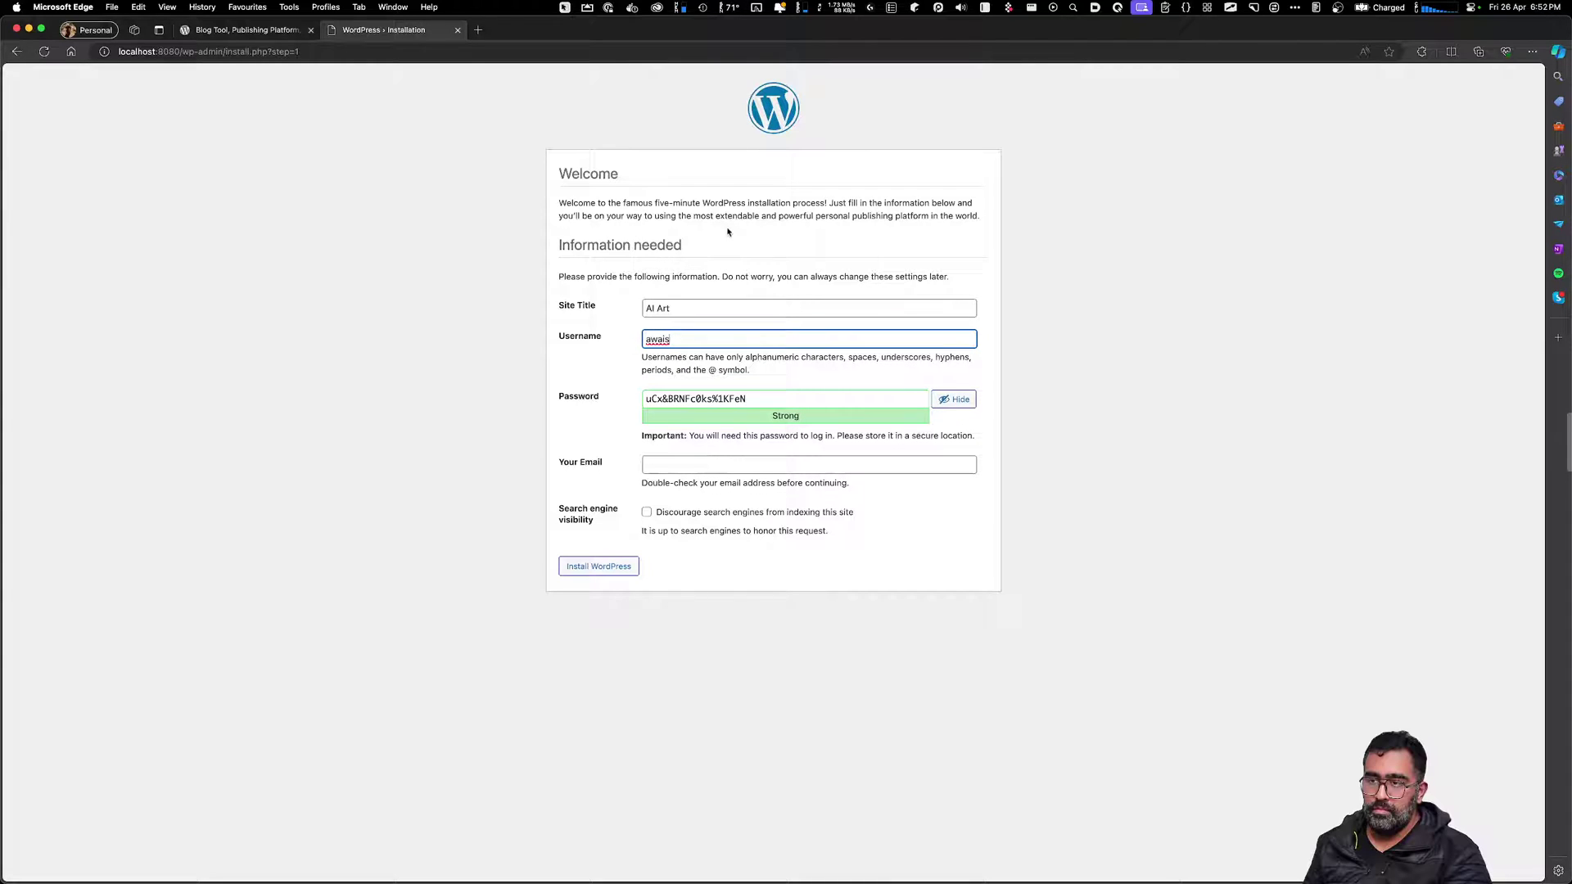
click(1096, 384)
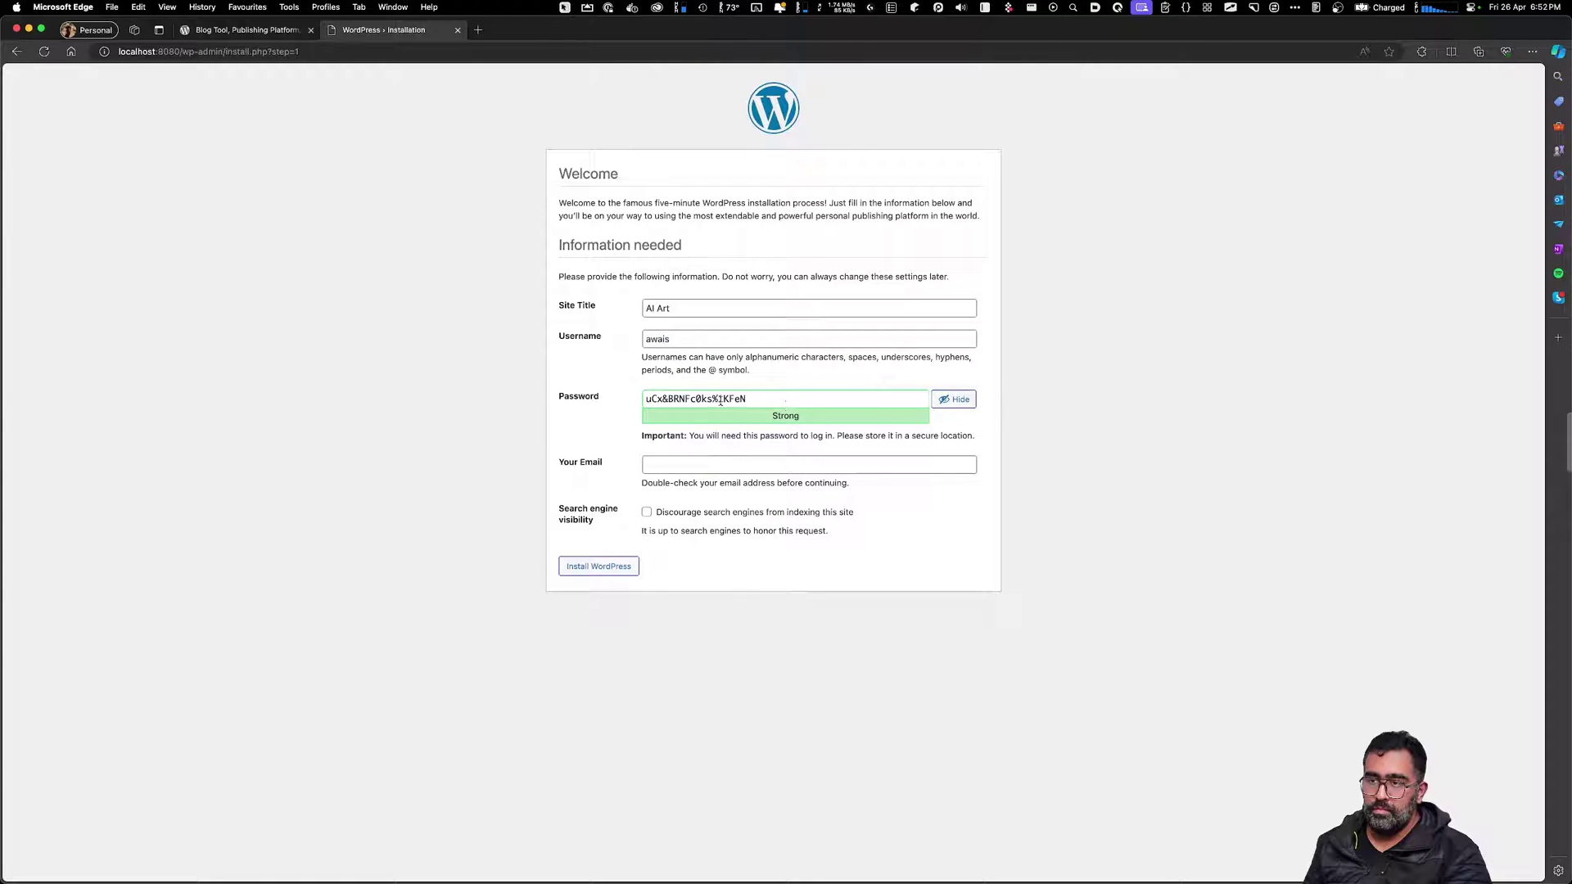
double_click(679, 398)
double_click(752, 398)
key(super+a)
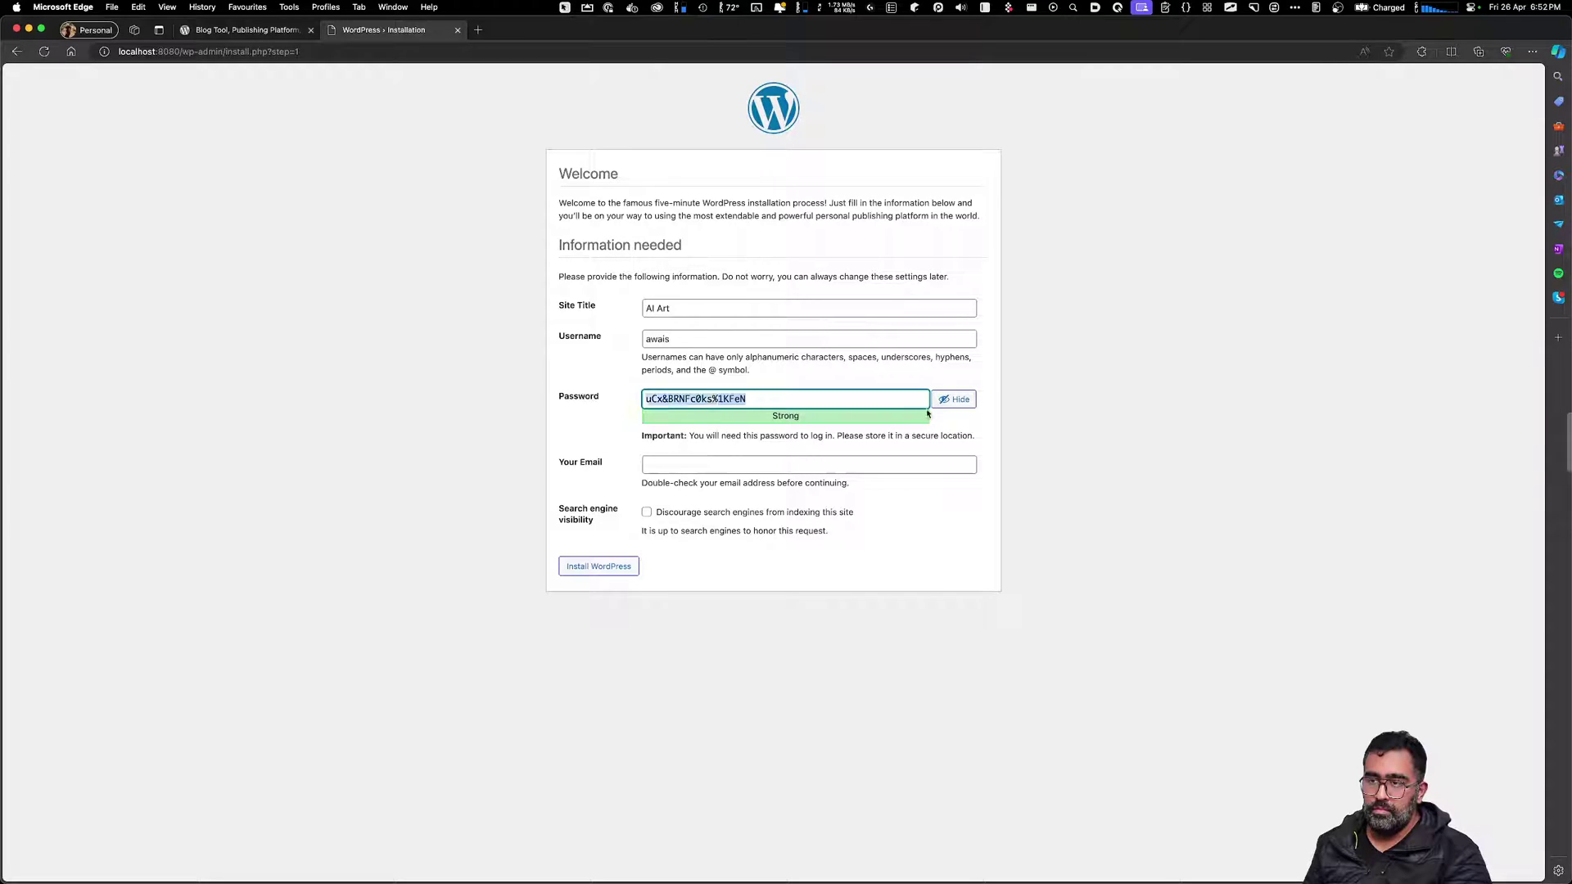
key(super+c)
Fill in the saved admin e-mail and install WordPress
click(678, 466)
click(923, 541)
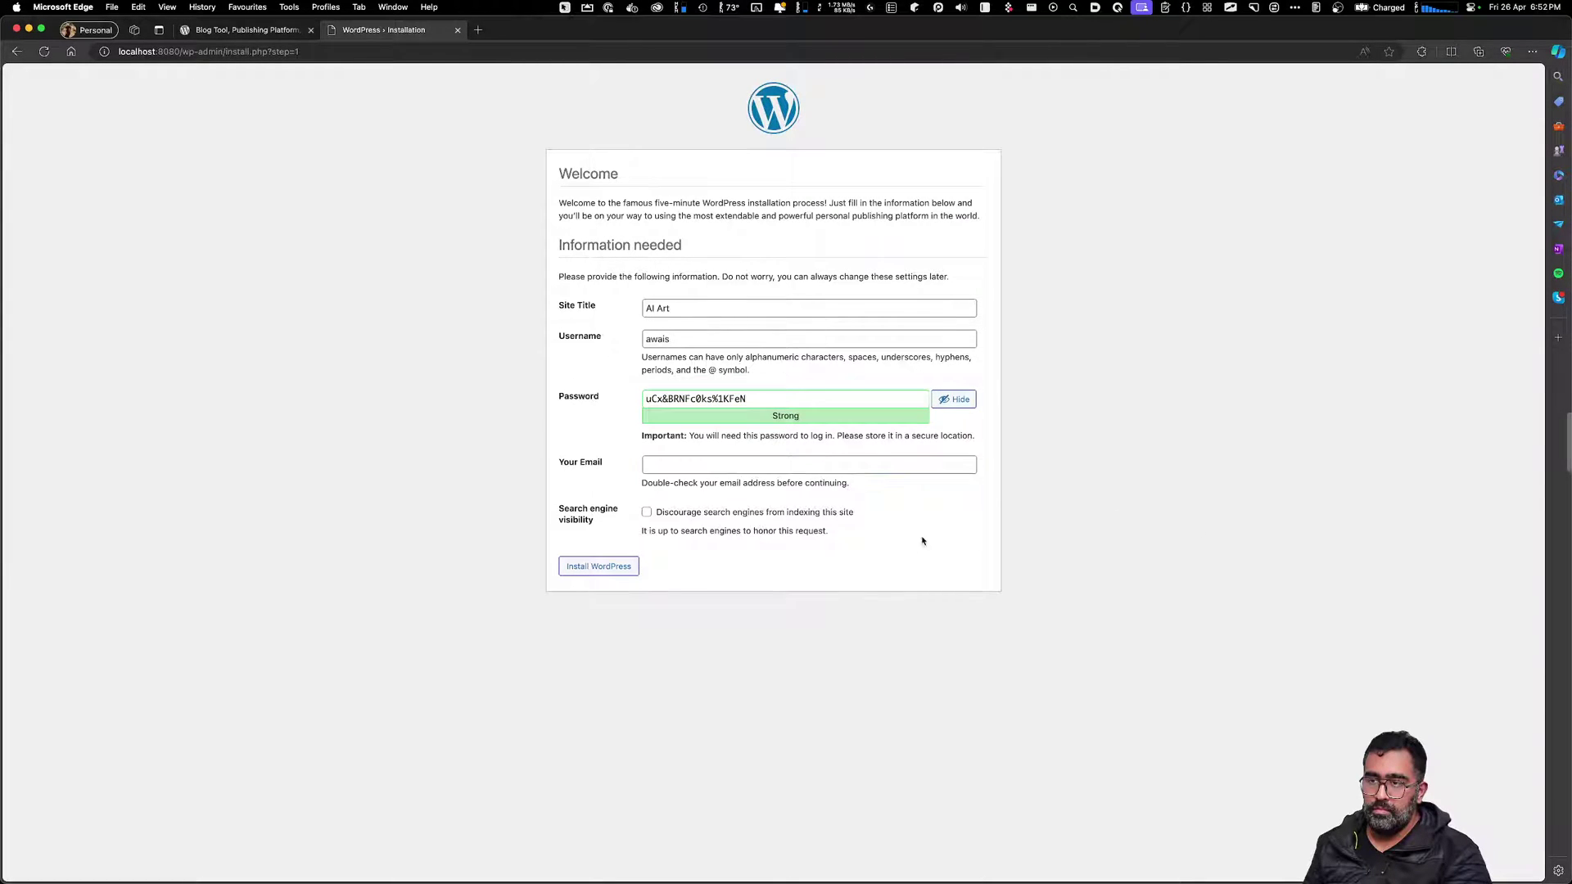
click(623, 569)
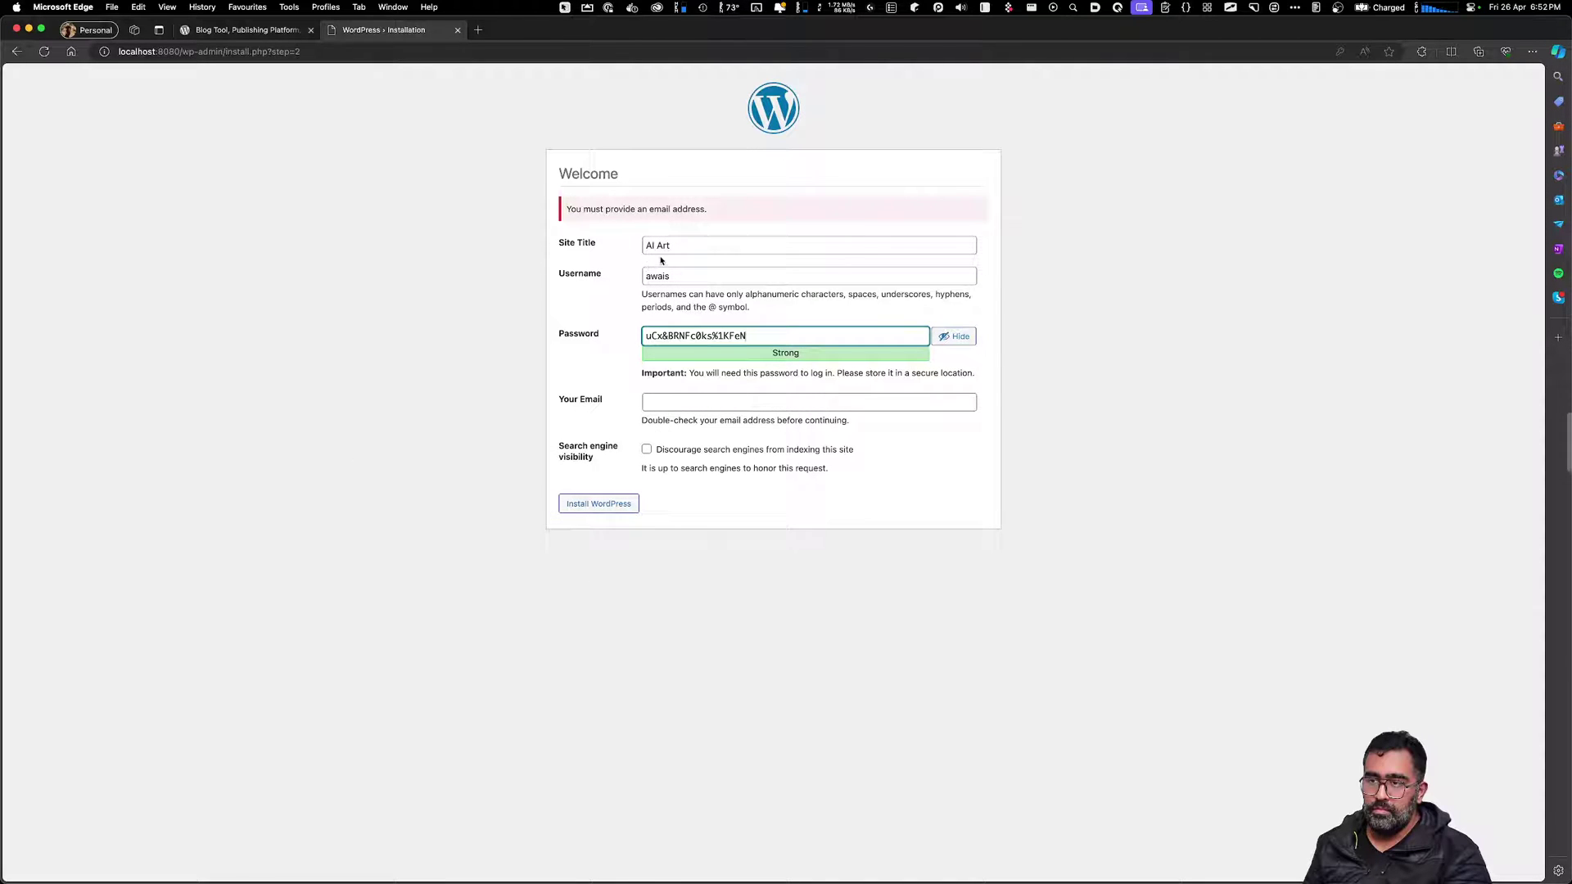
click(633, 208)
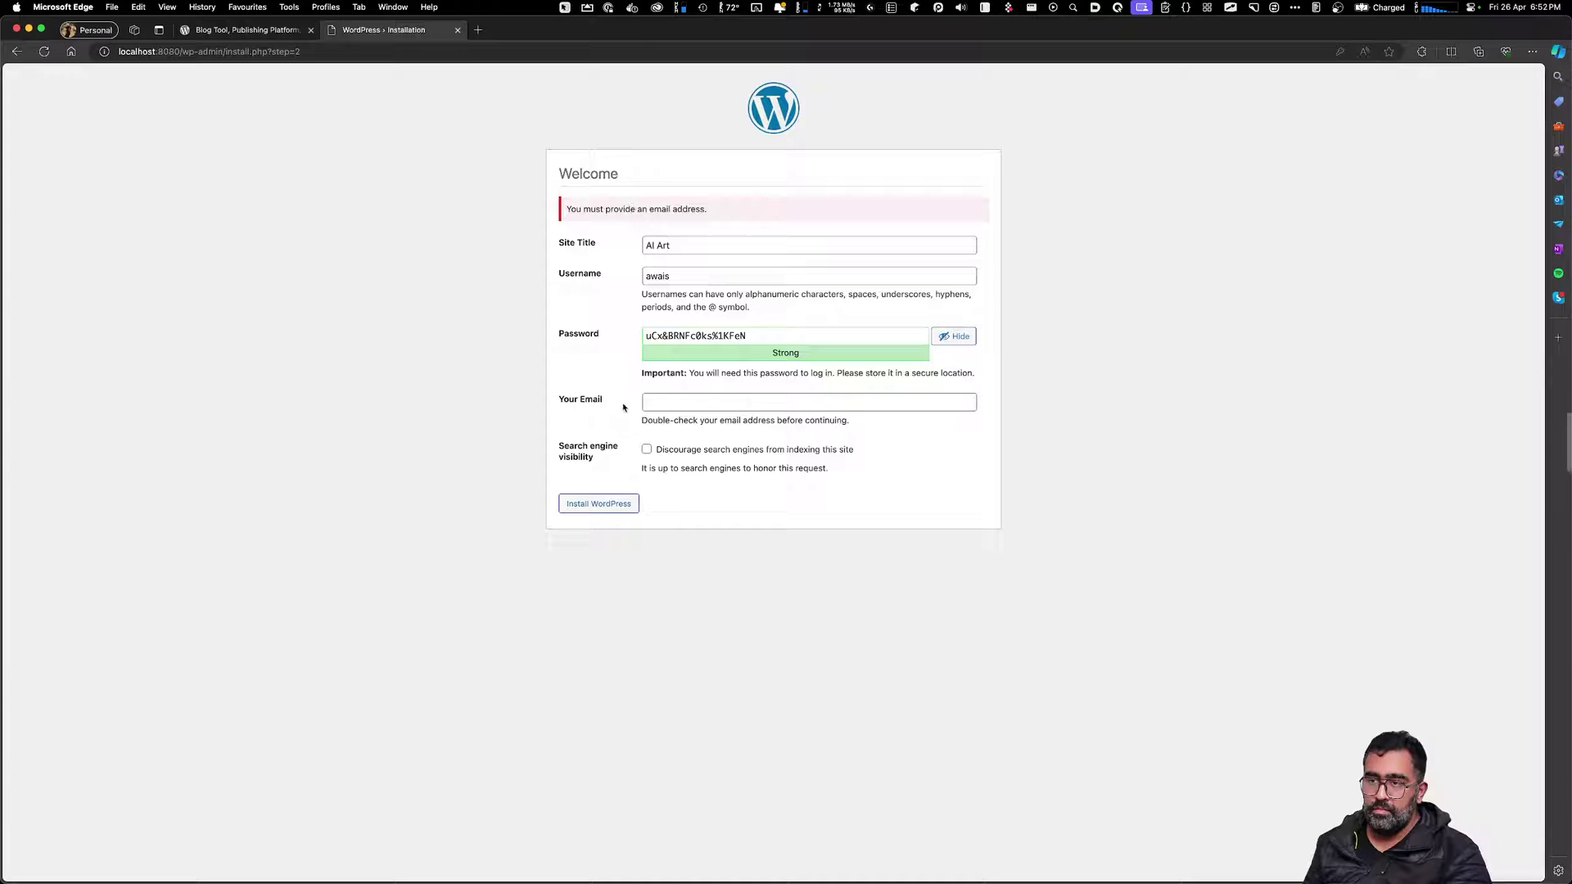
click(679, 400)
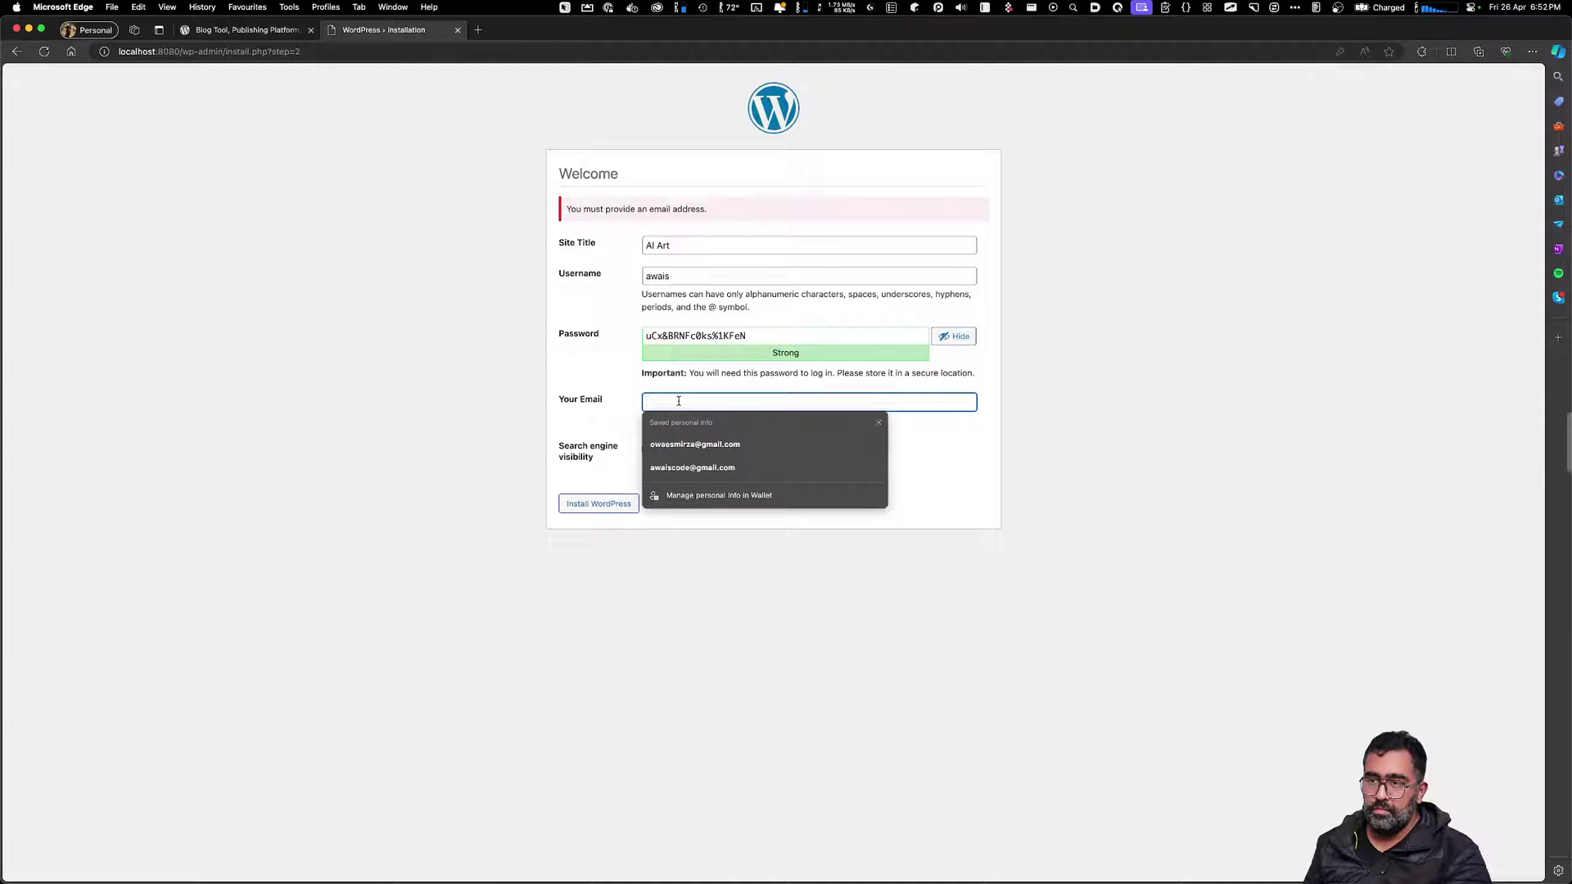
key(Down)
key(Down)
key(Return)
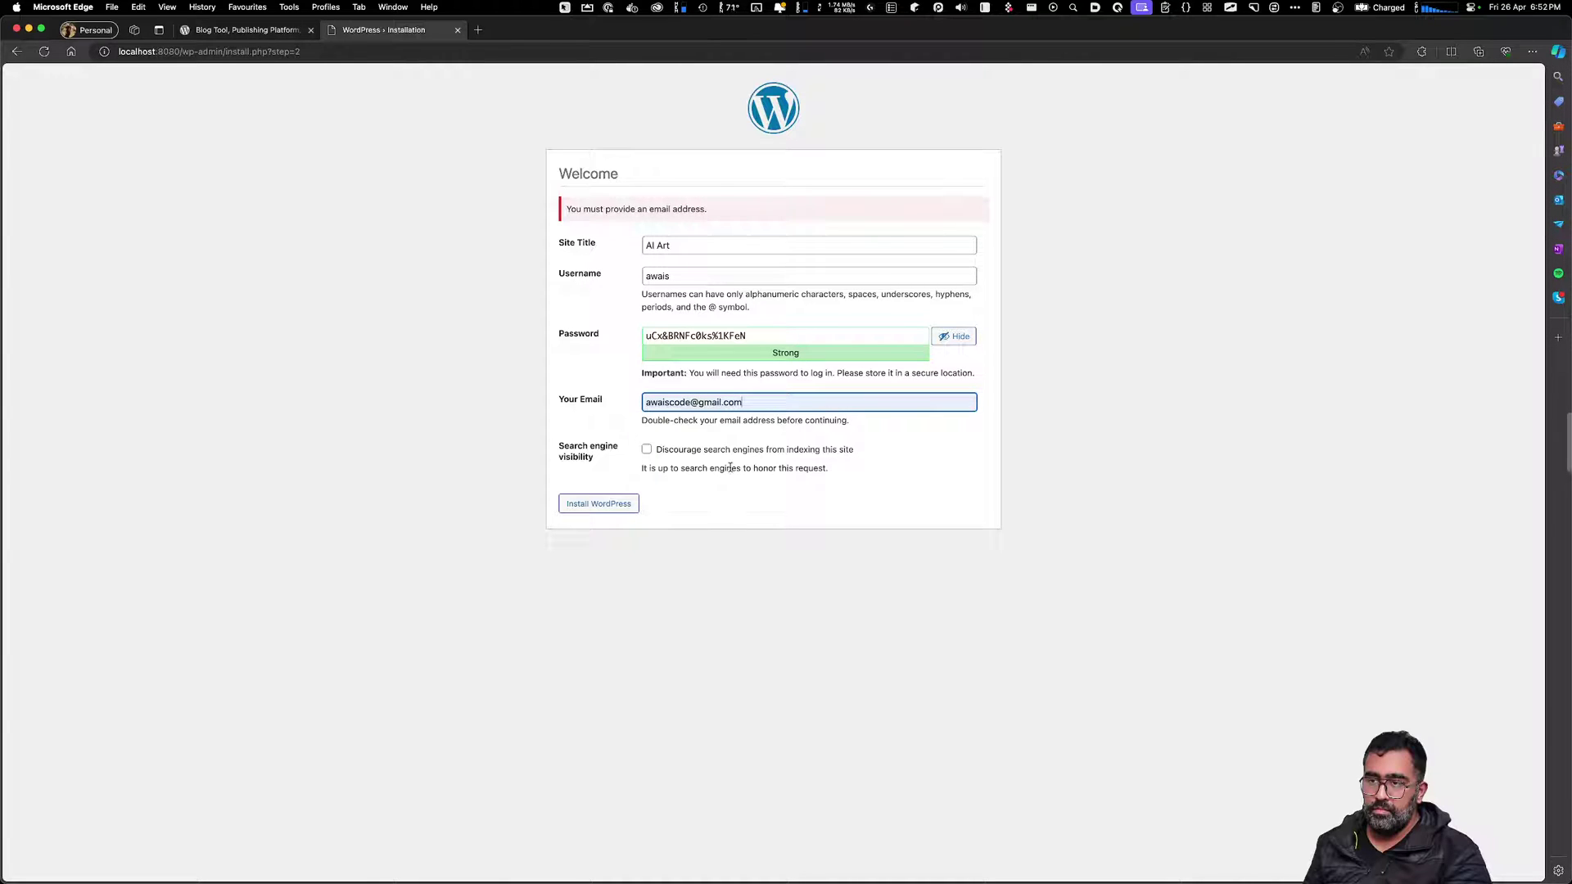
click(602, 503)
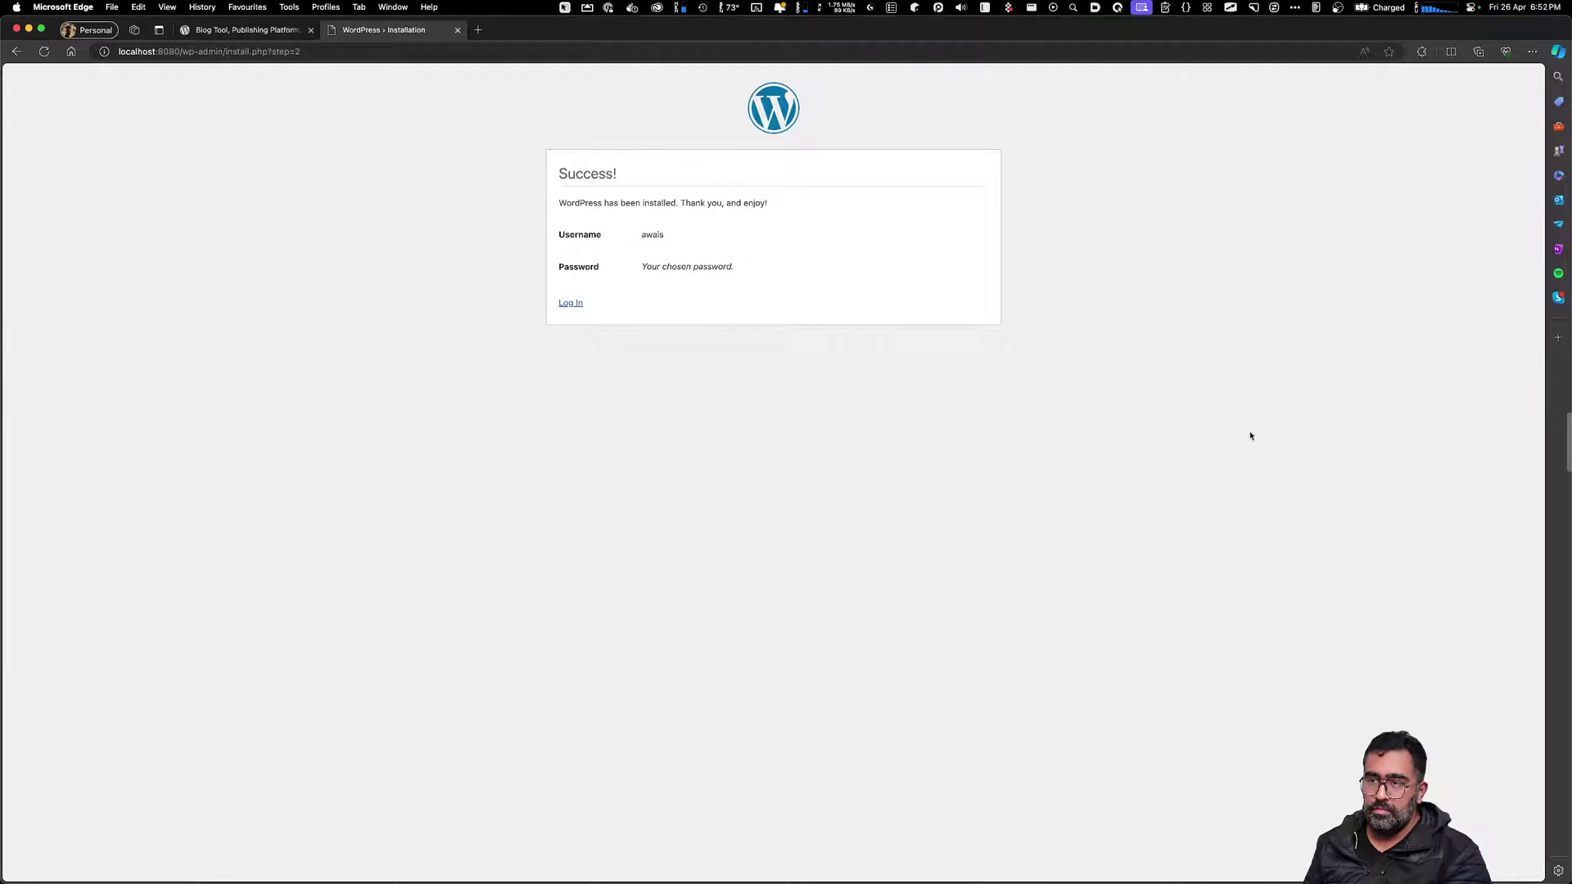
Log in with the admin username and pasted password, with Remember Me ticked
click(570, 303)
click(740, 253)
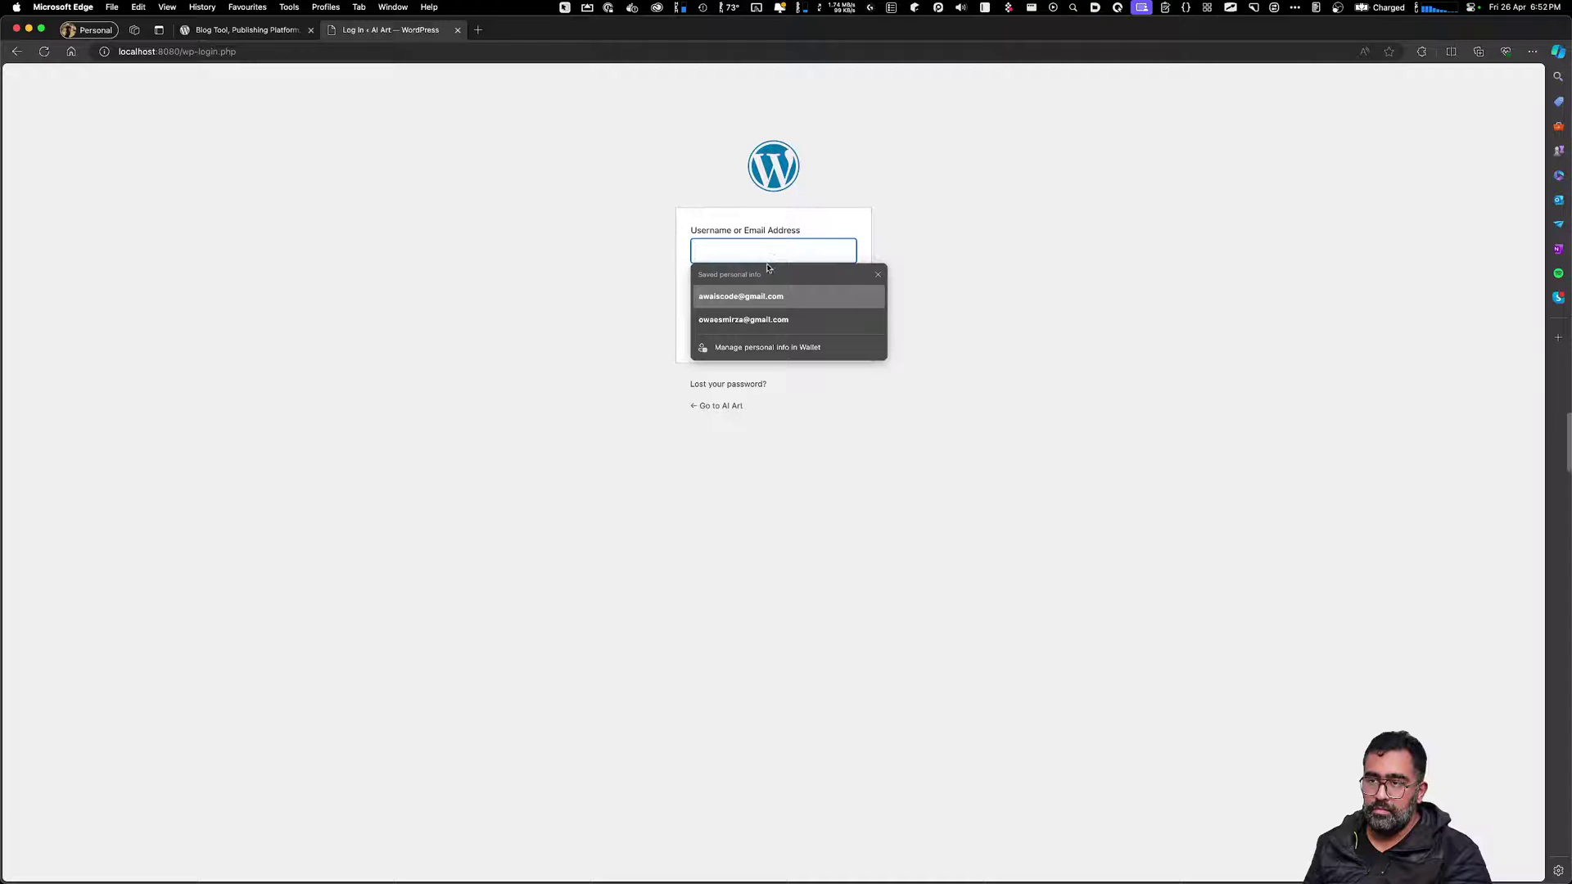
text(awais)
key(Tab)
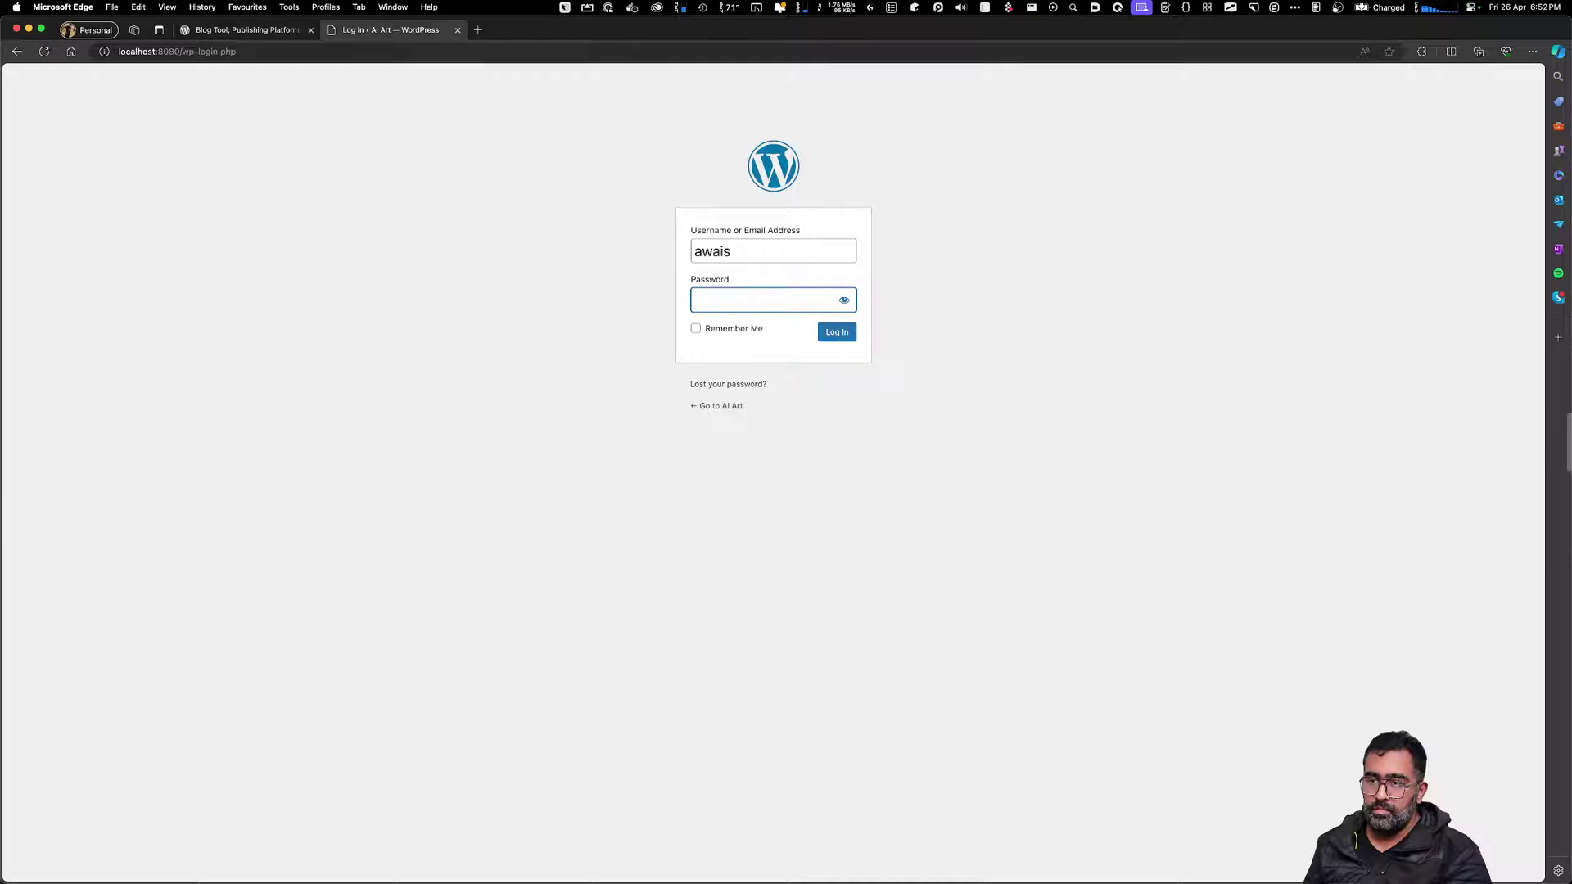
key(super+v)
click(759, 330)
click(836, 333)
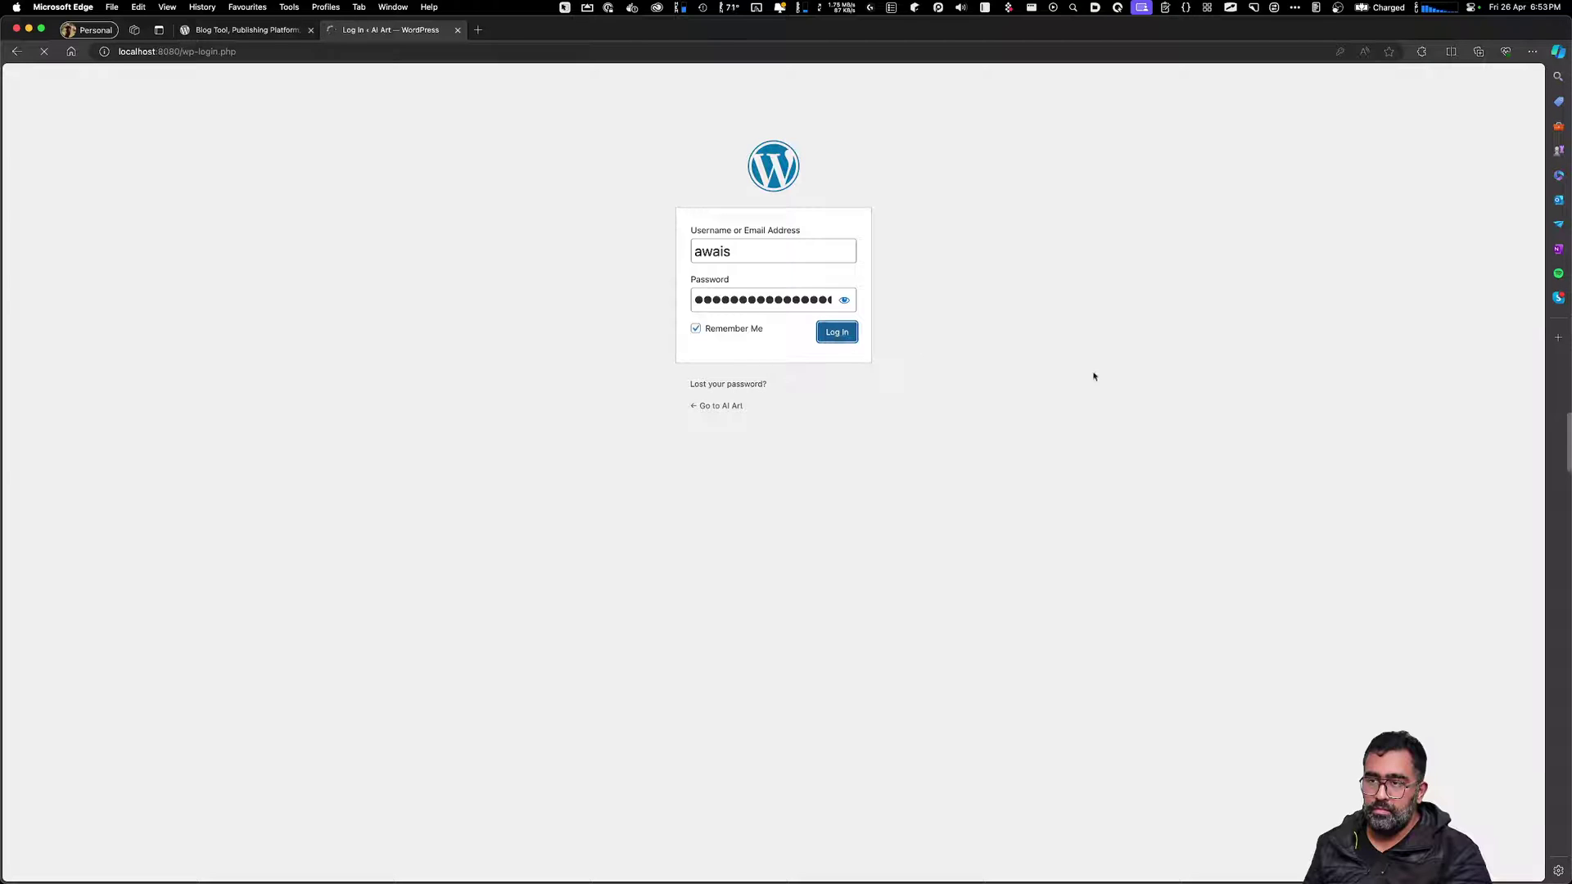
key(super+plus)
key(super+plus)
key(super+plus)
key(super+plus)
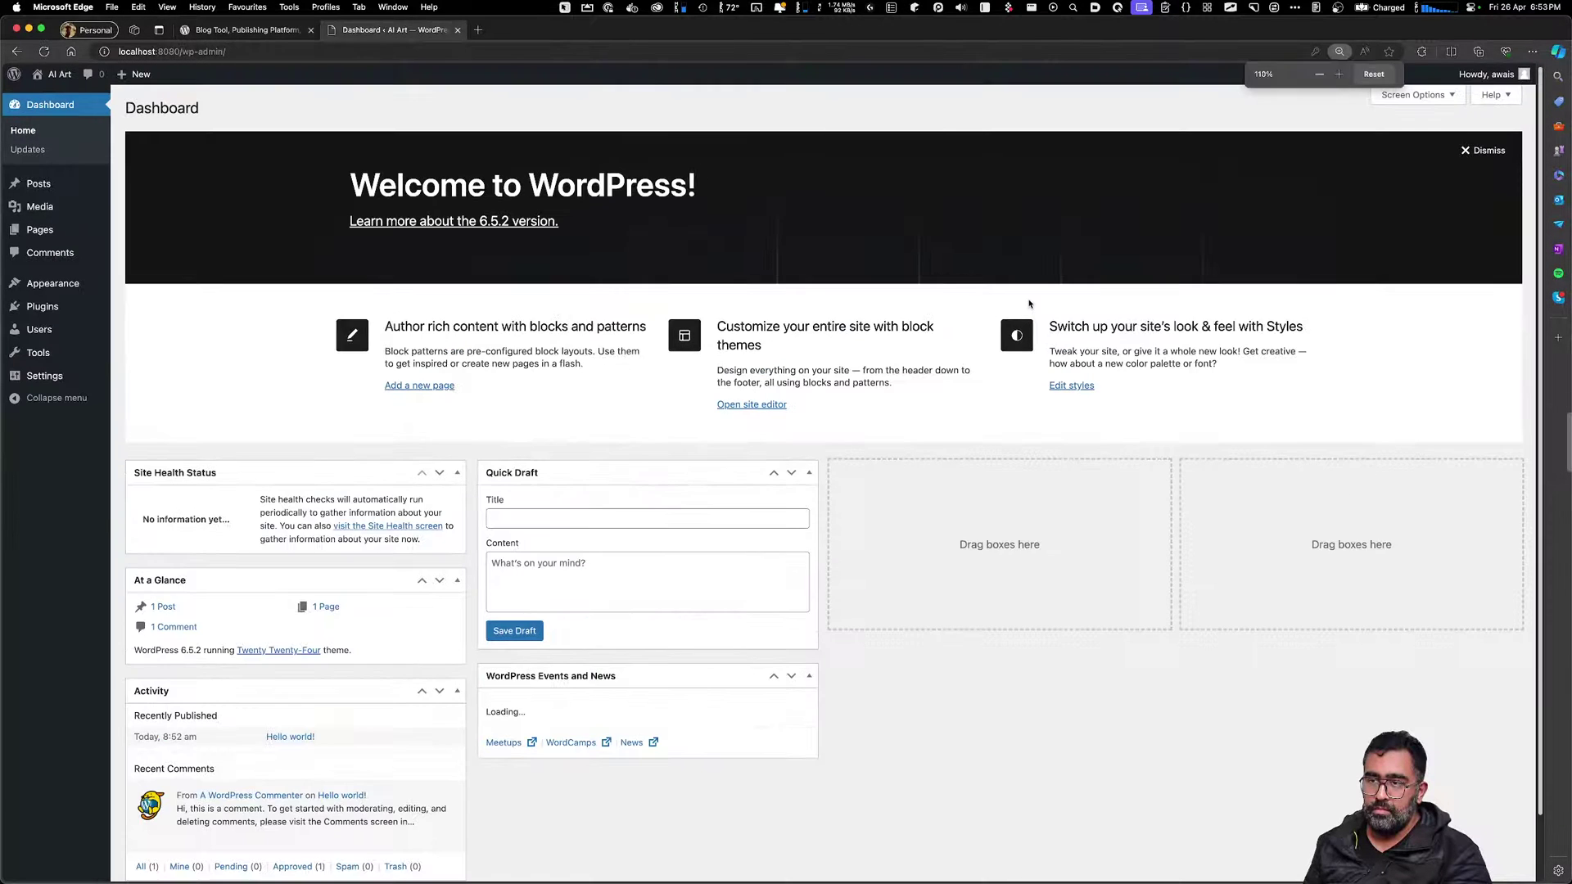
Zoom the AI Art dashboard for readability and scroll through it
key(super+plus)
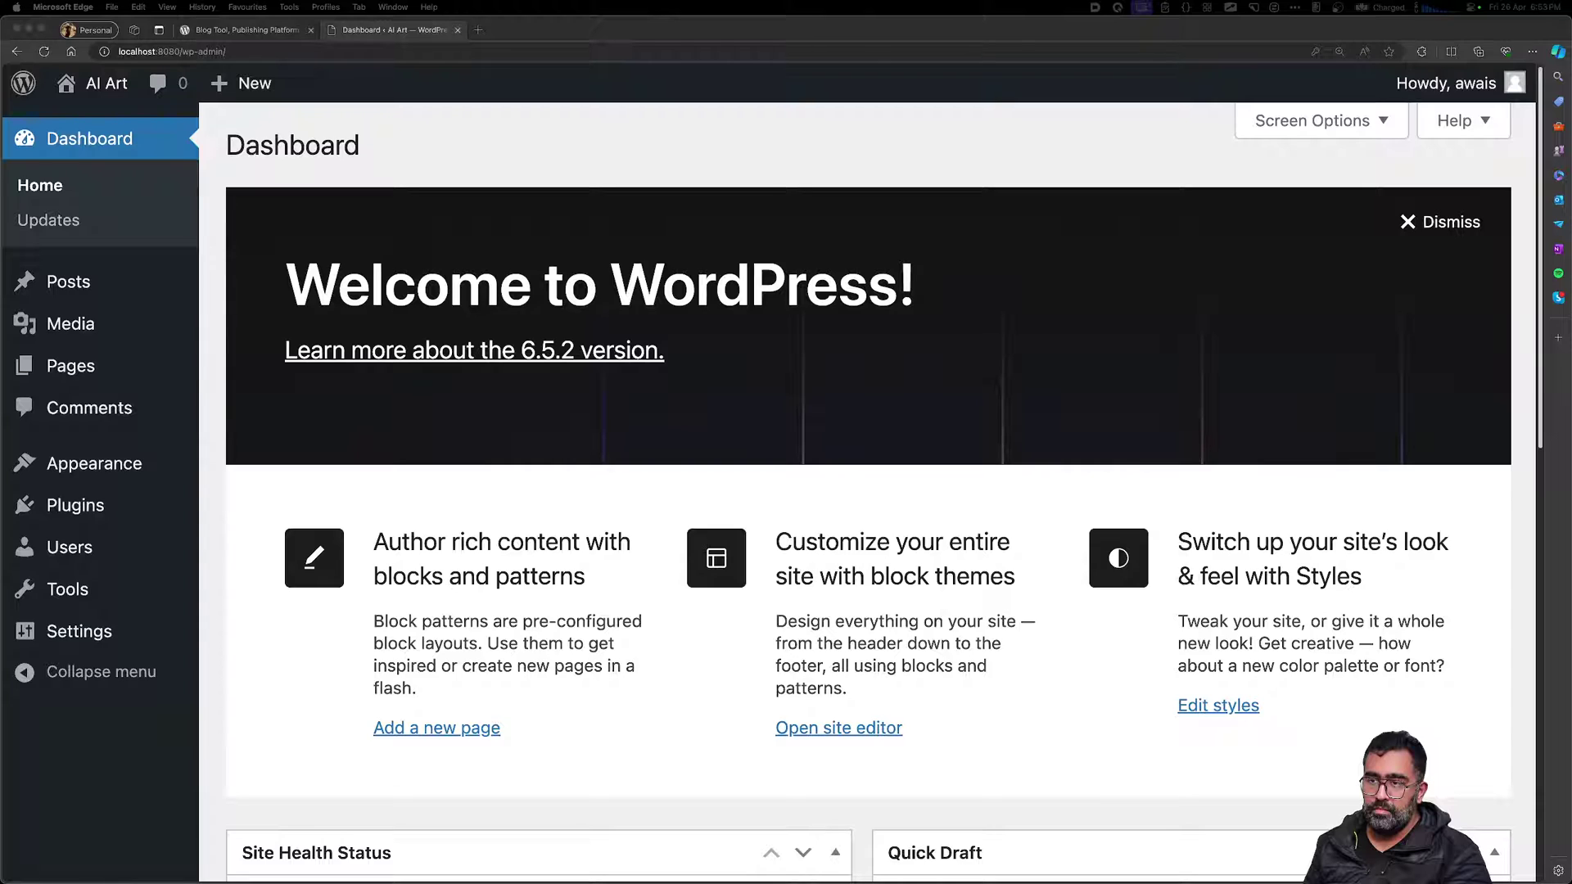
click(758, 461)
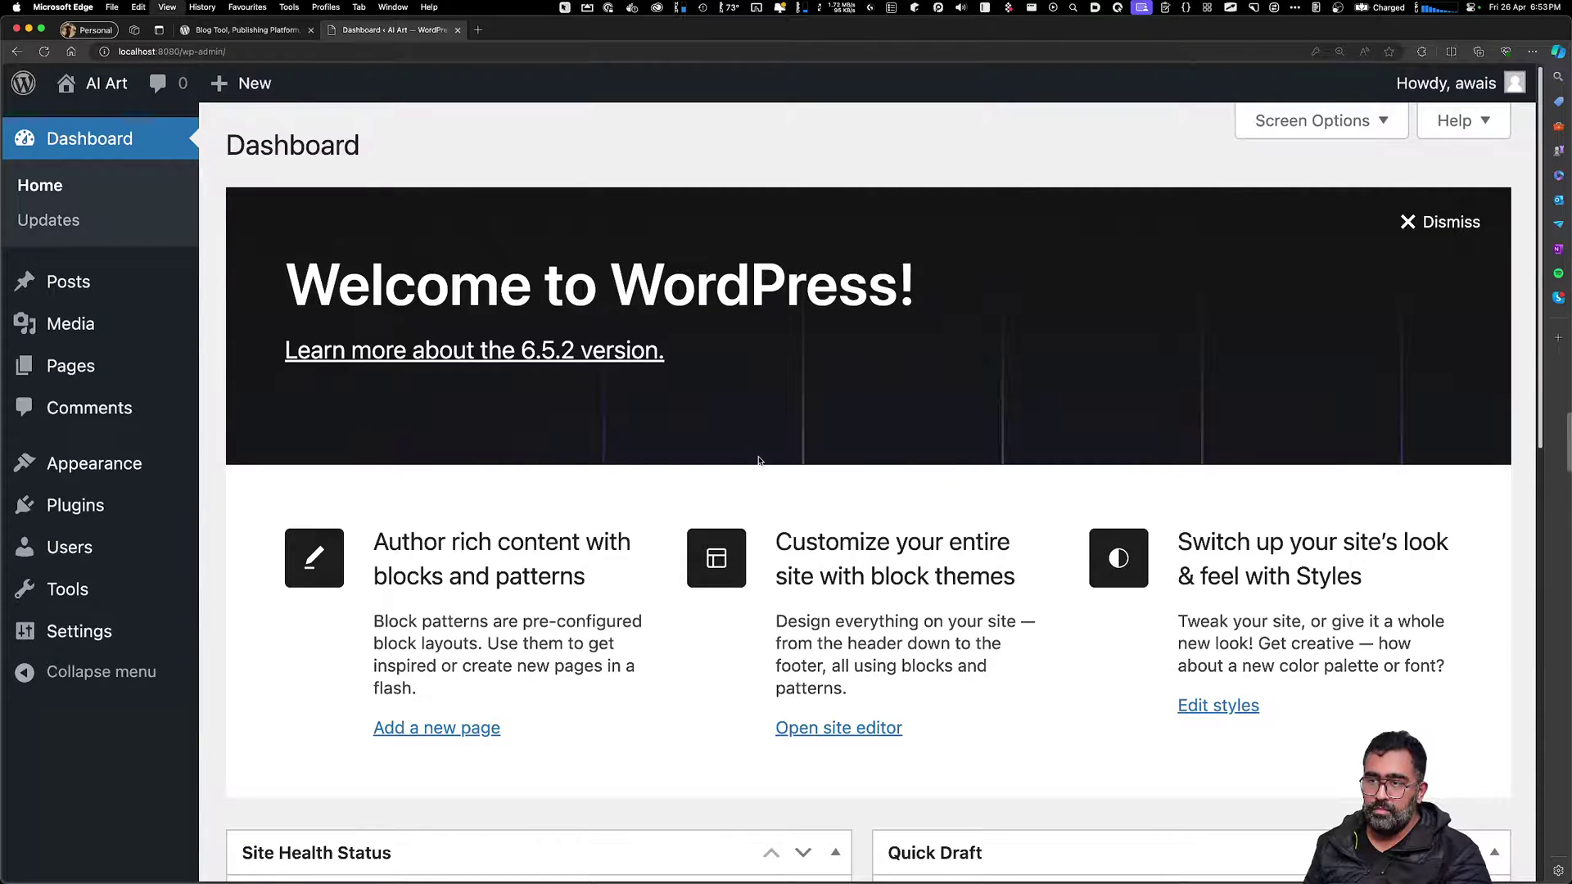
key(super+0)
key(super+equal)
key(super+equal)
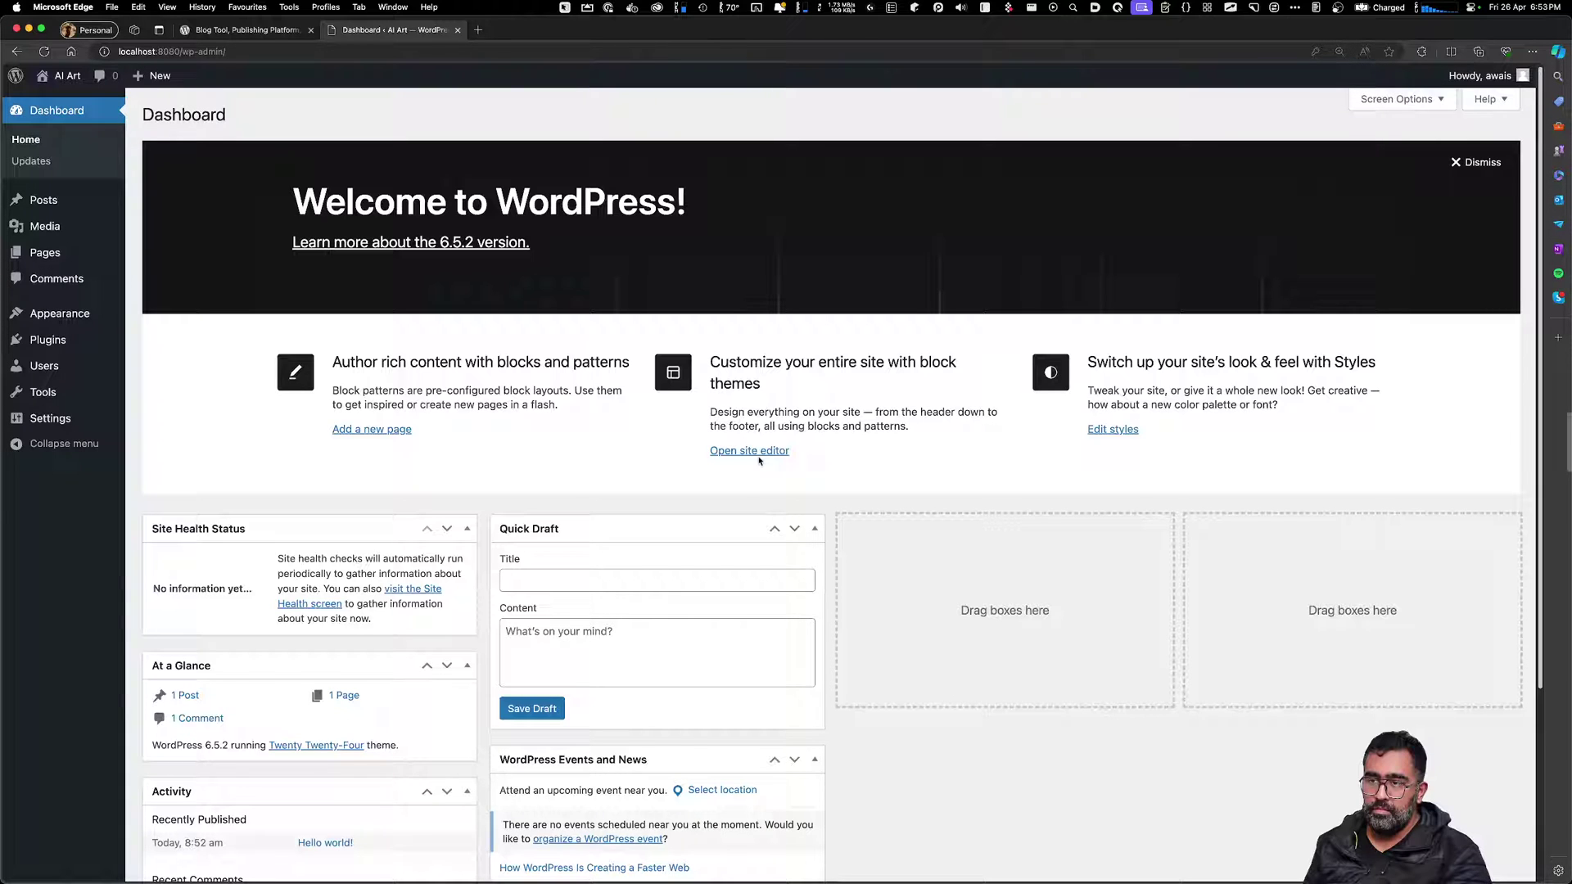
key(super+equal)
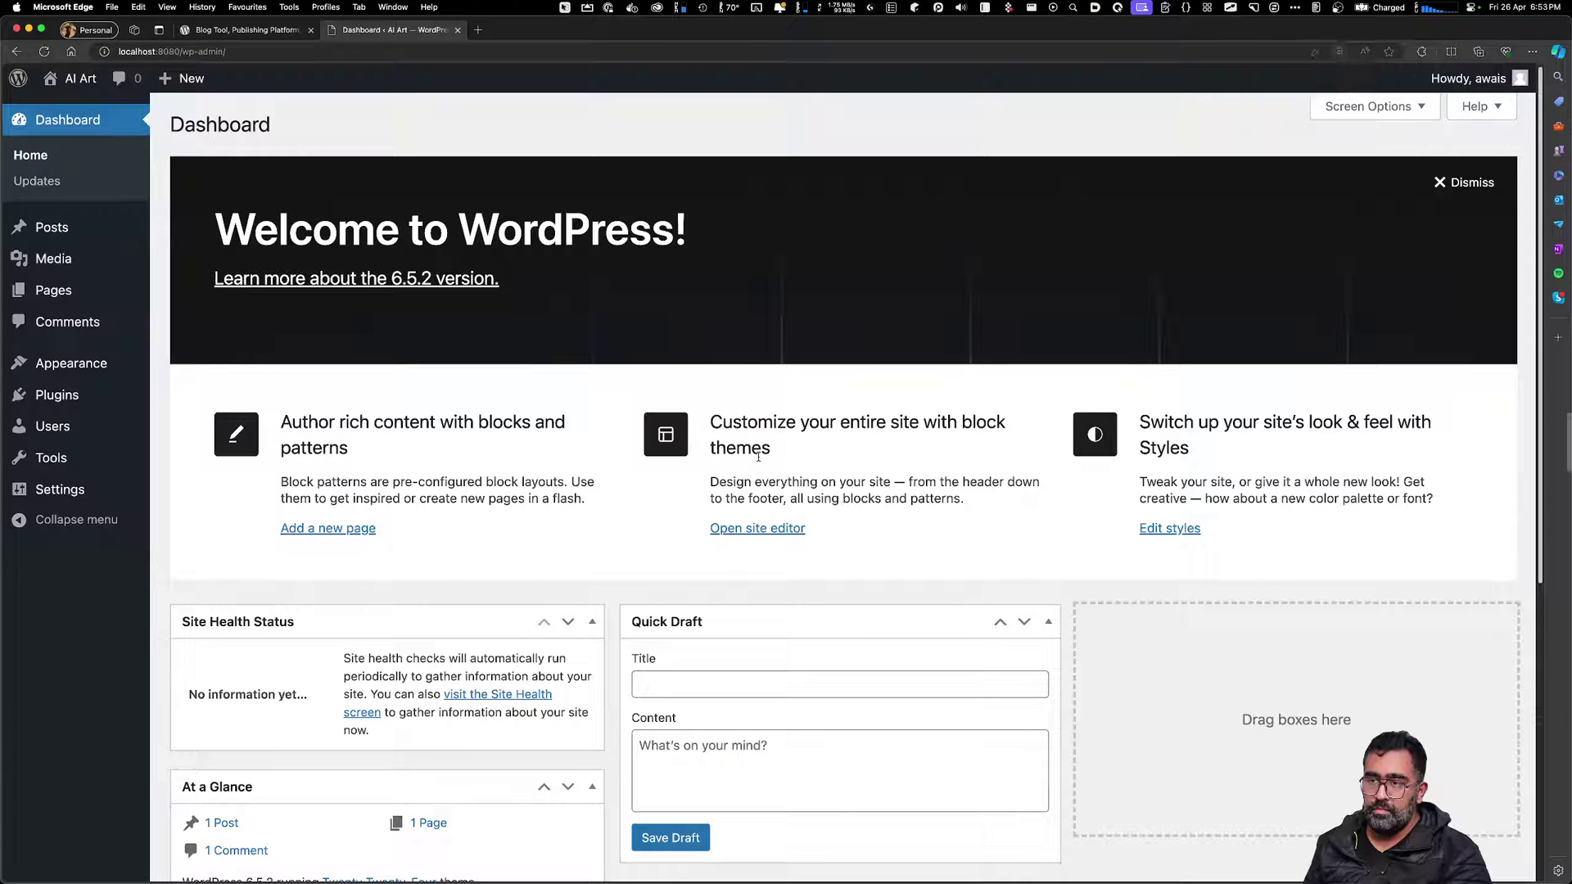
scroll(758, 458, down, 3)
scroll(758, 461, down, 5)
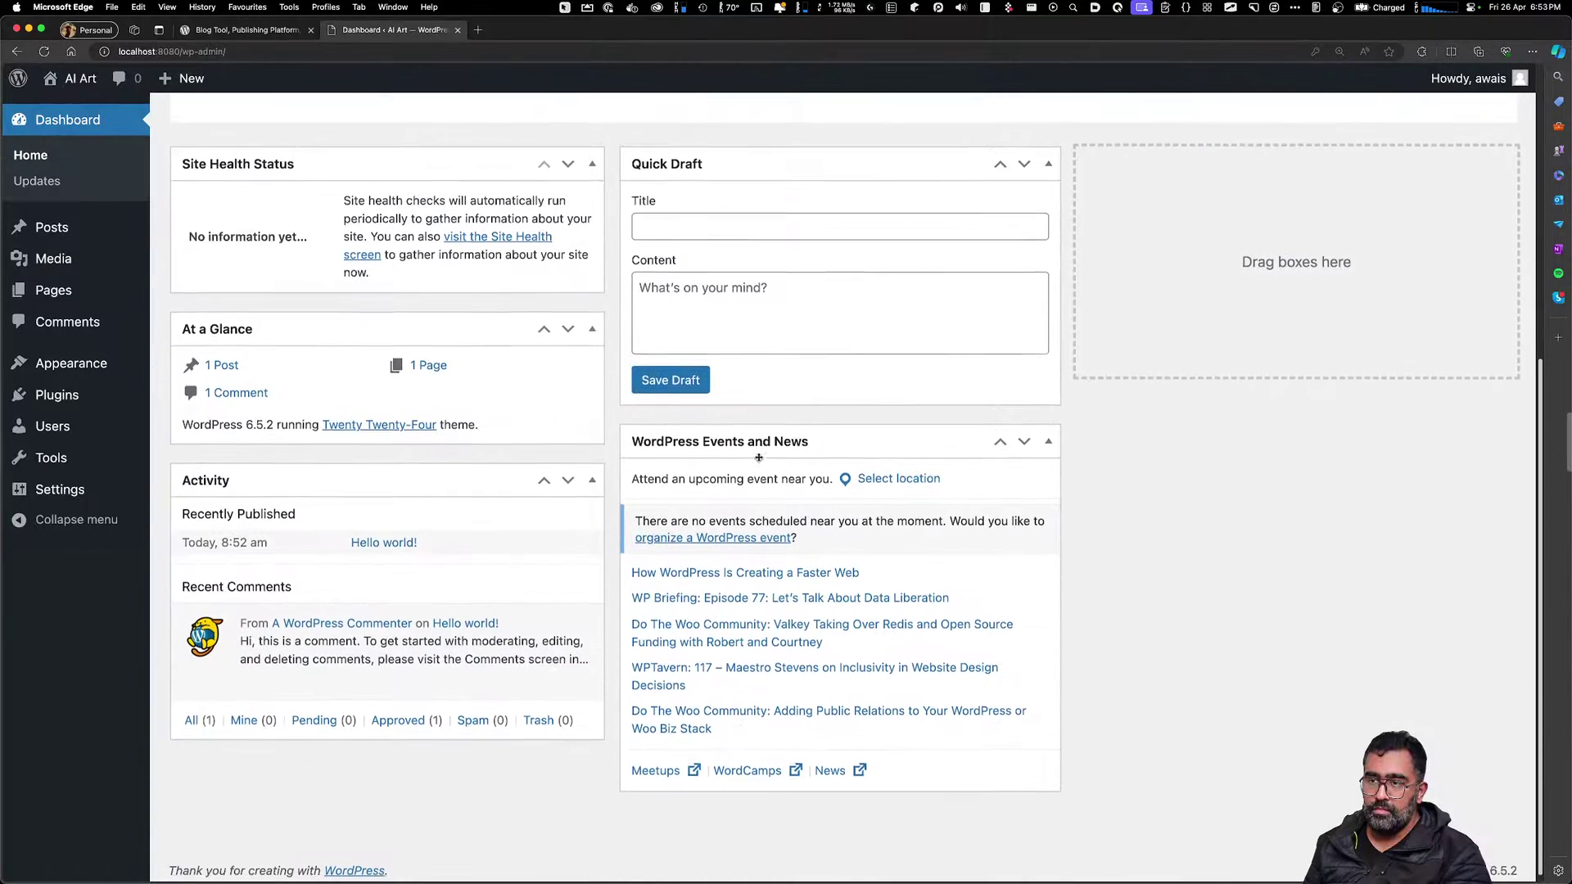
scroll(758, 459, up, 10)
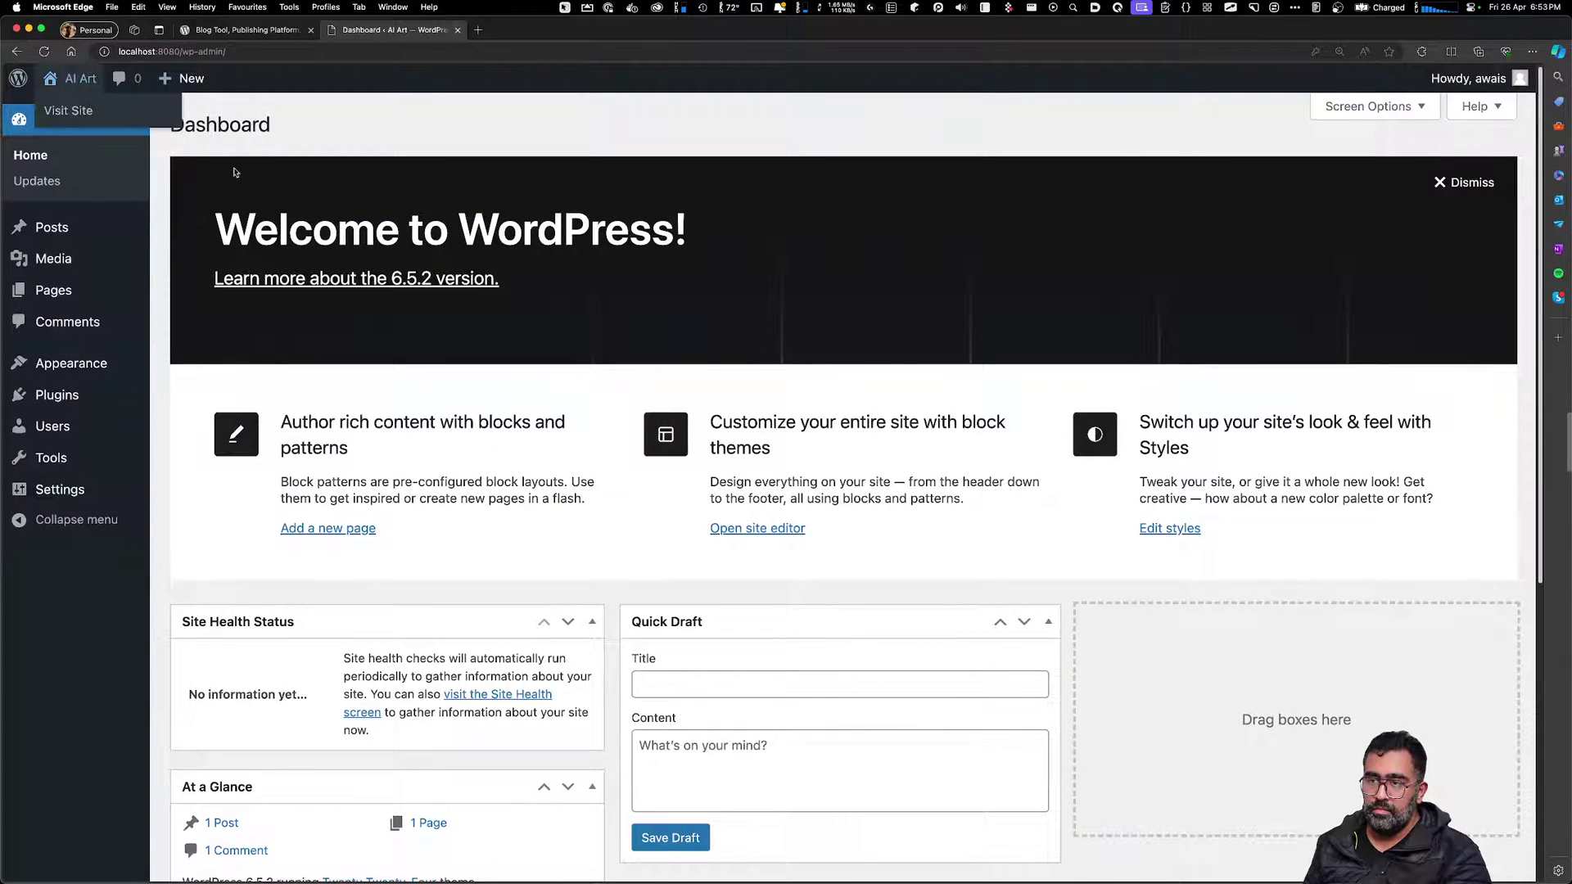
Outline the 6.5.2 version link, then return to the Warp compose logs
click(341, 342)
drag(194, 227, 554, 309)
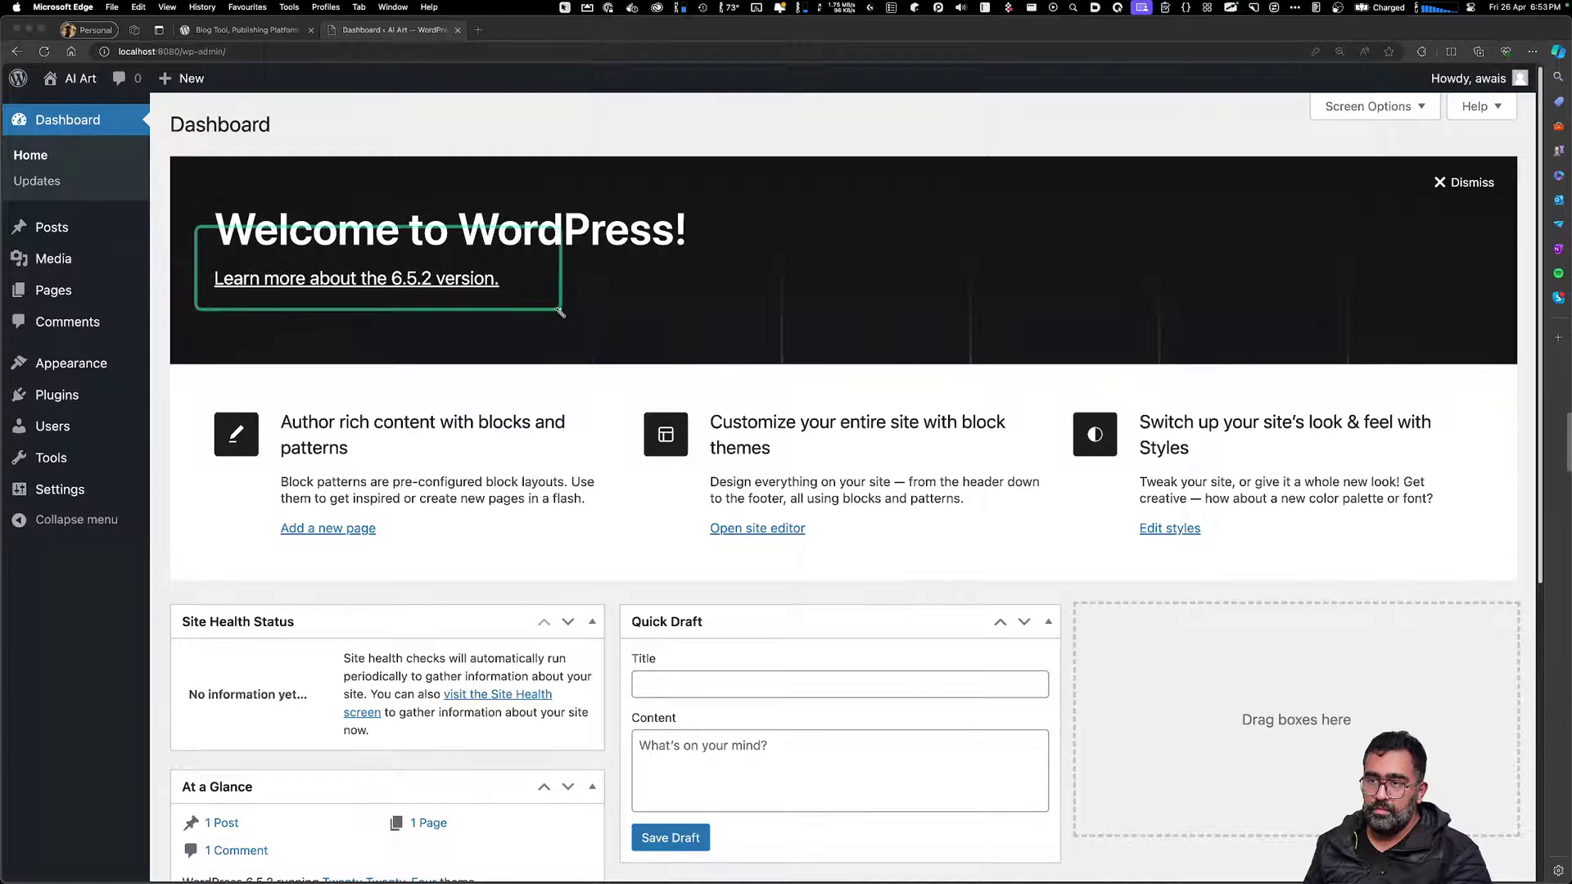
click(425, 316)
key(z)
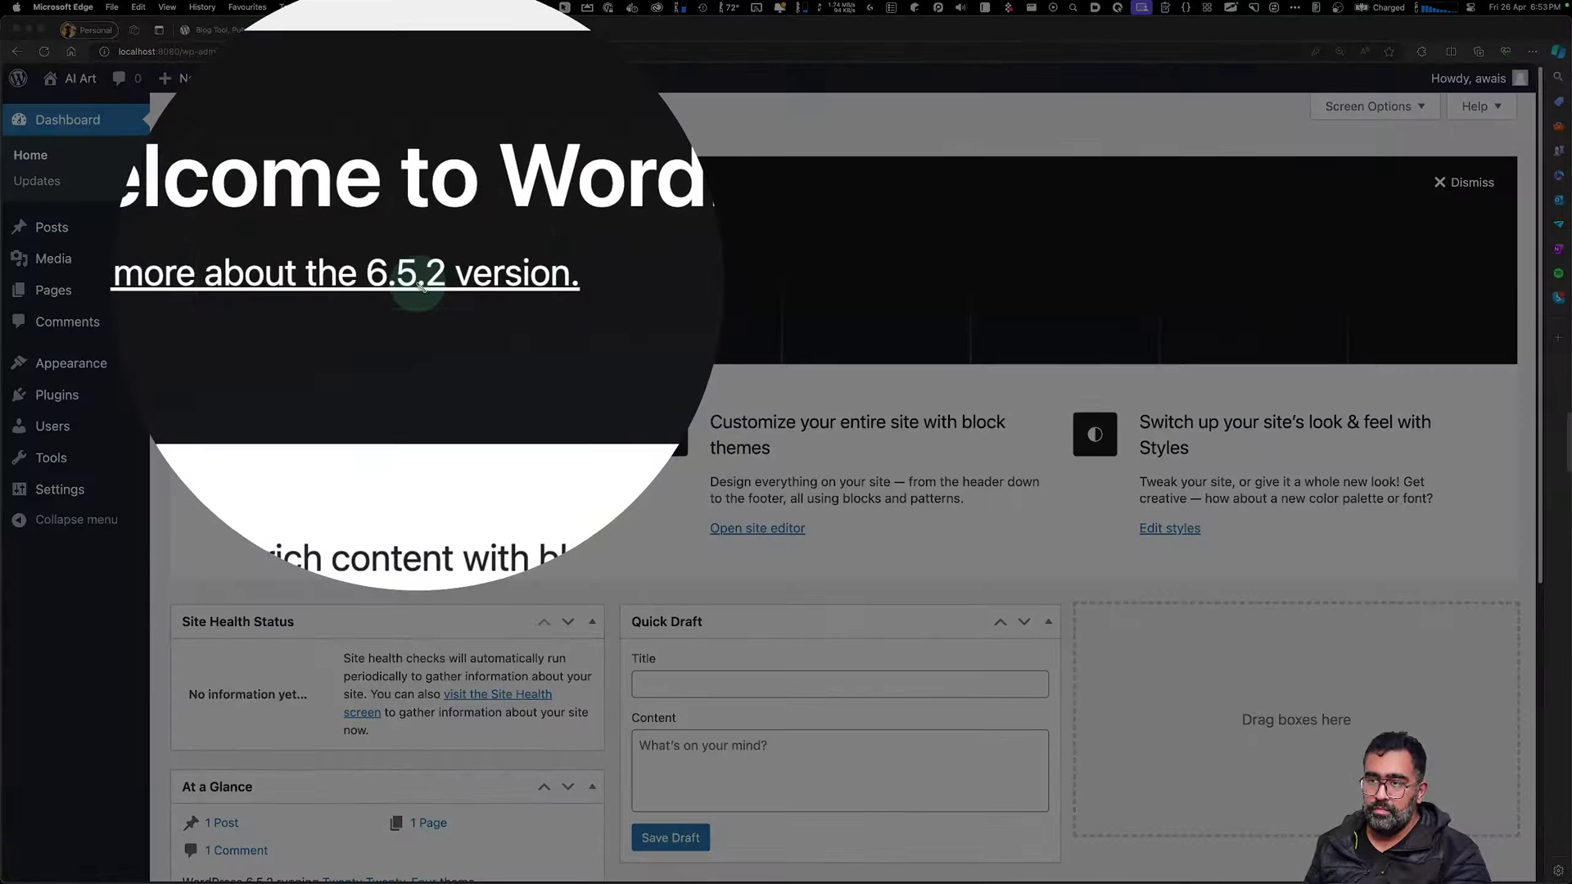
key(Escape)
scroll(610, 448, down, 1)
scroll(611, 448, down, 6)
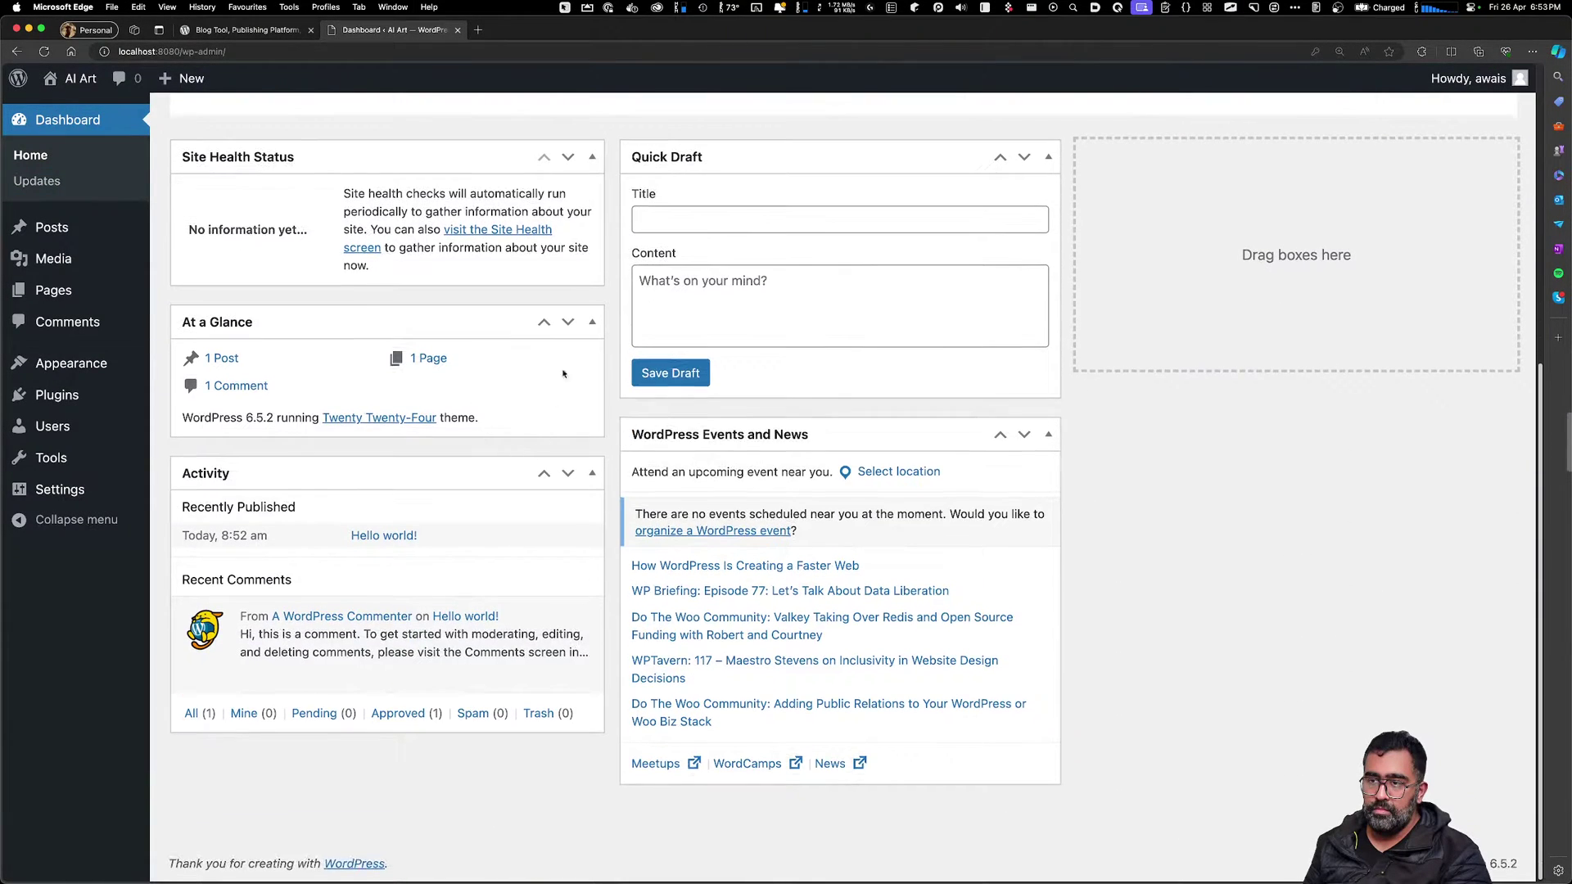
key(super+Tab)
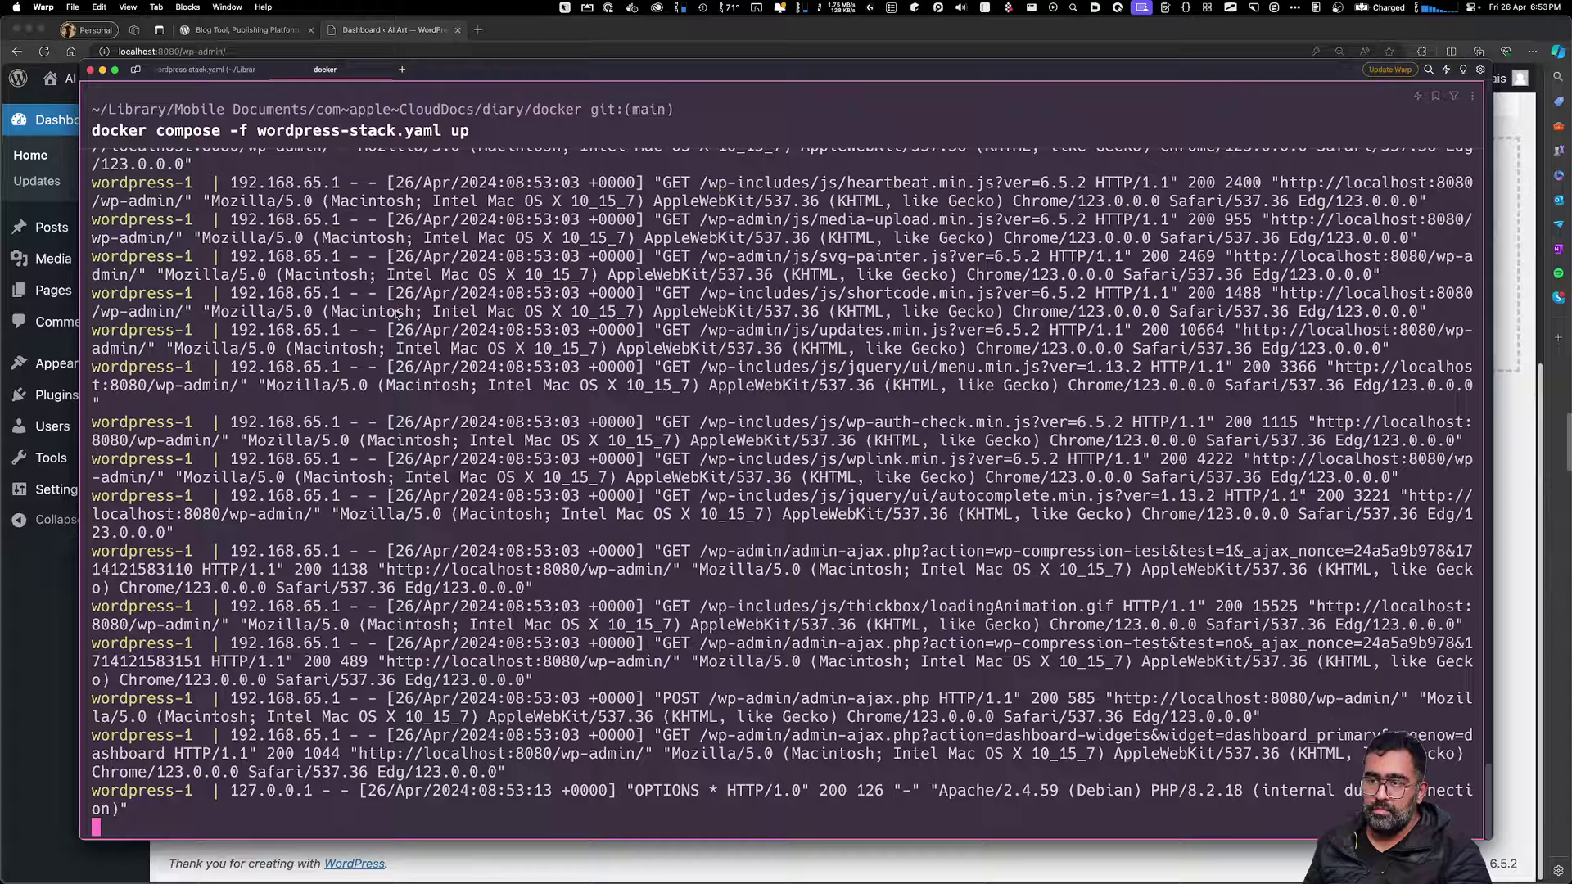
Leave the Warp docker compose logs and bring the Edge WordPress dashboard back to front
drag(396, 311, 396, 293)
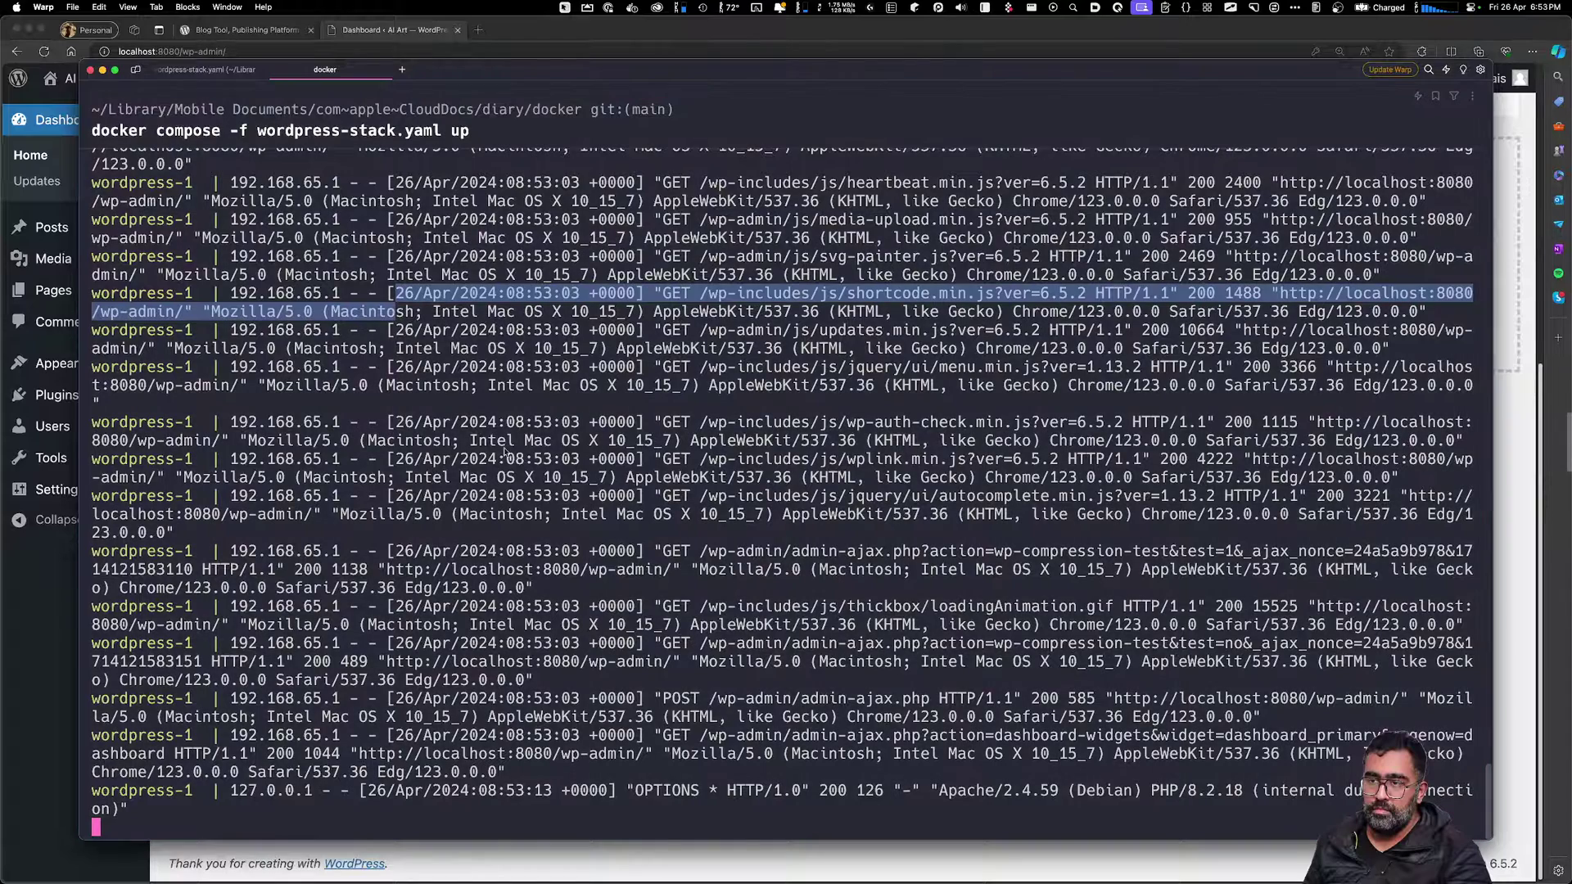
click(519, 518)
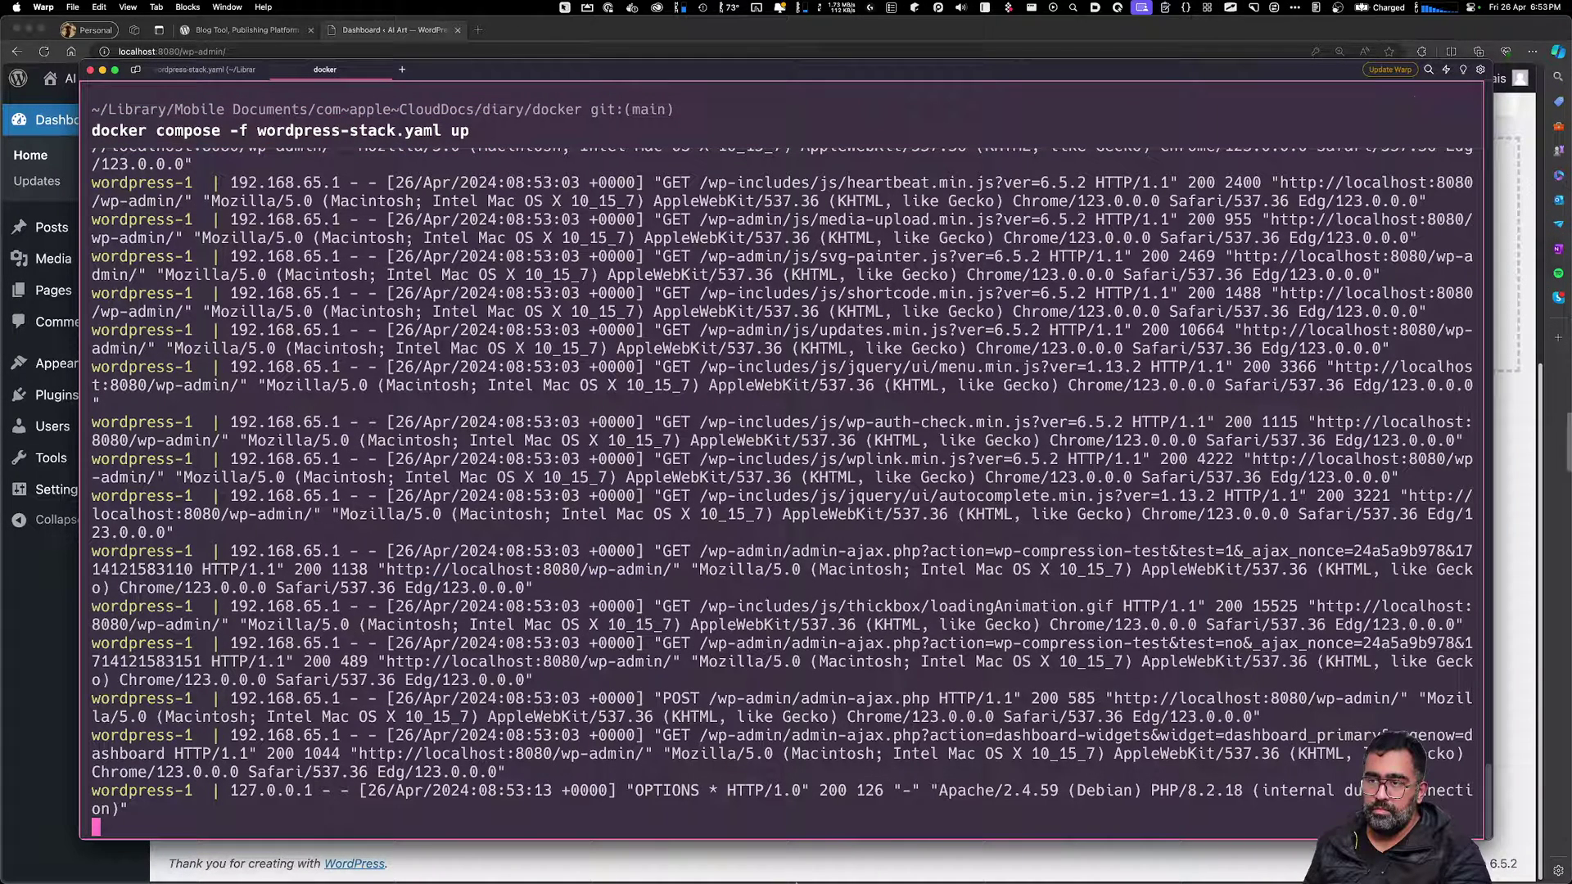
click(733, 852)
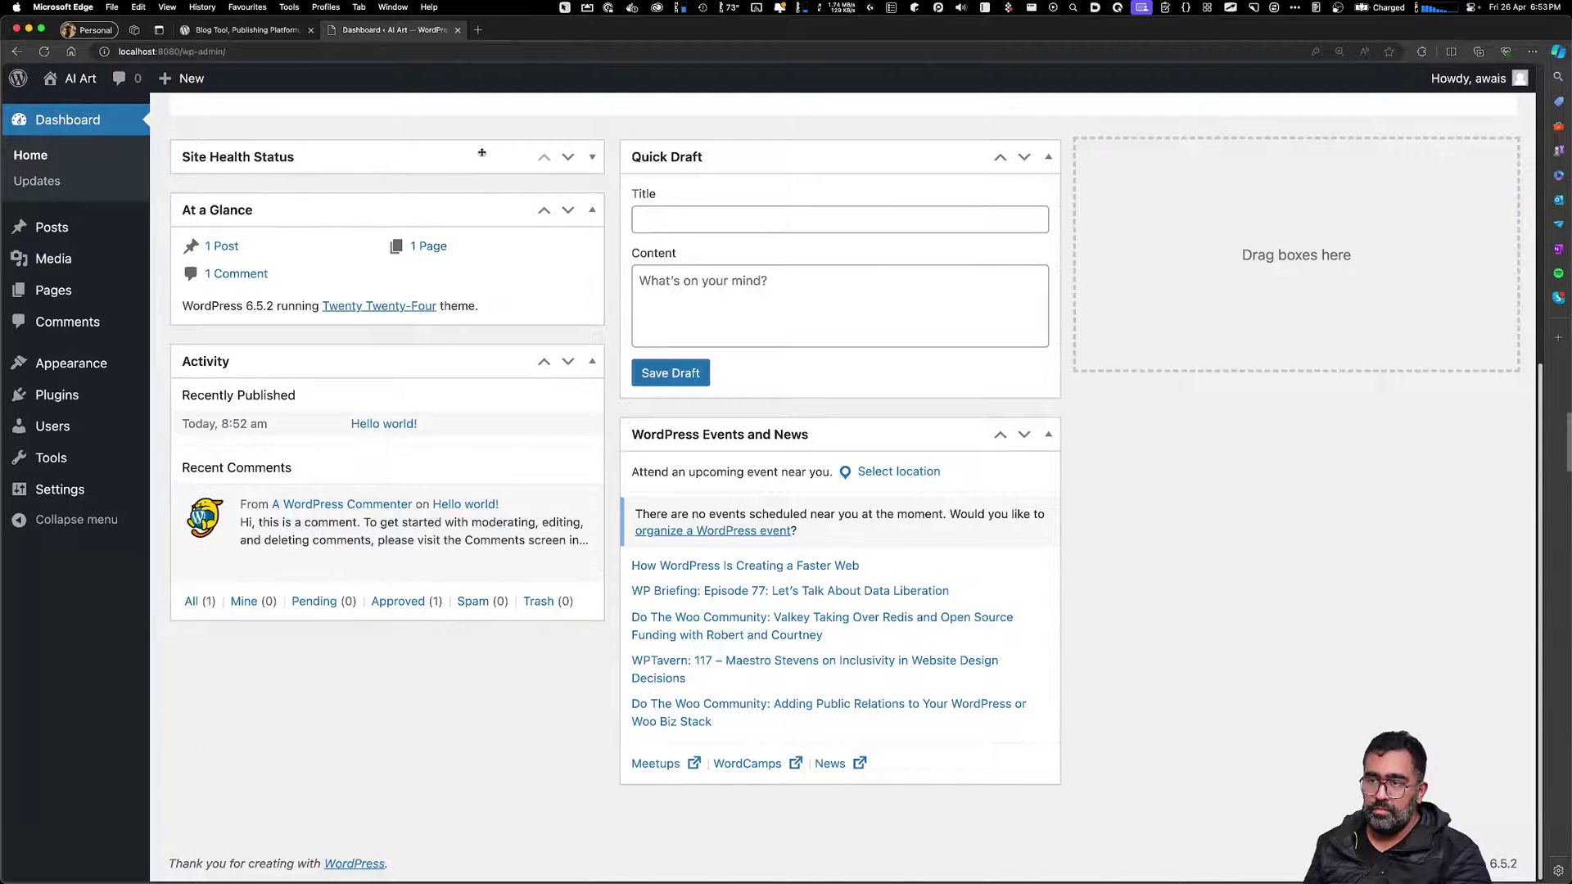
Collapse the At a Glance and Activity dashboard boxes and open About WordPress
click(487, 321)
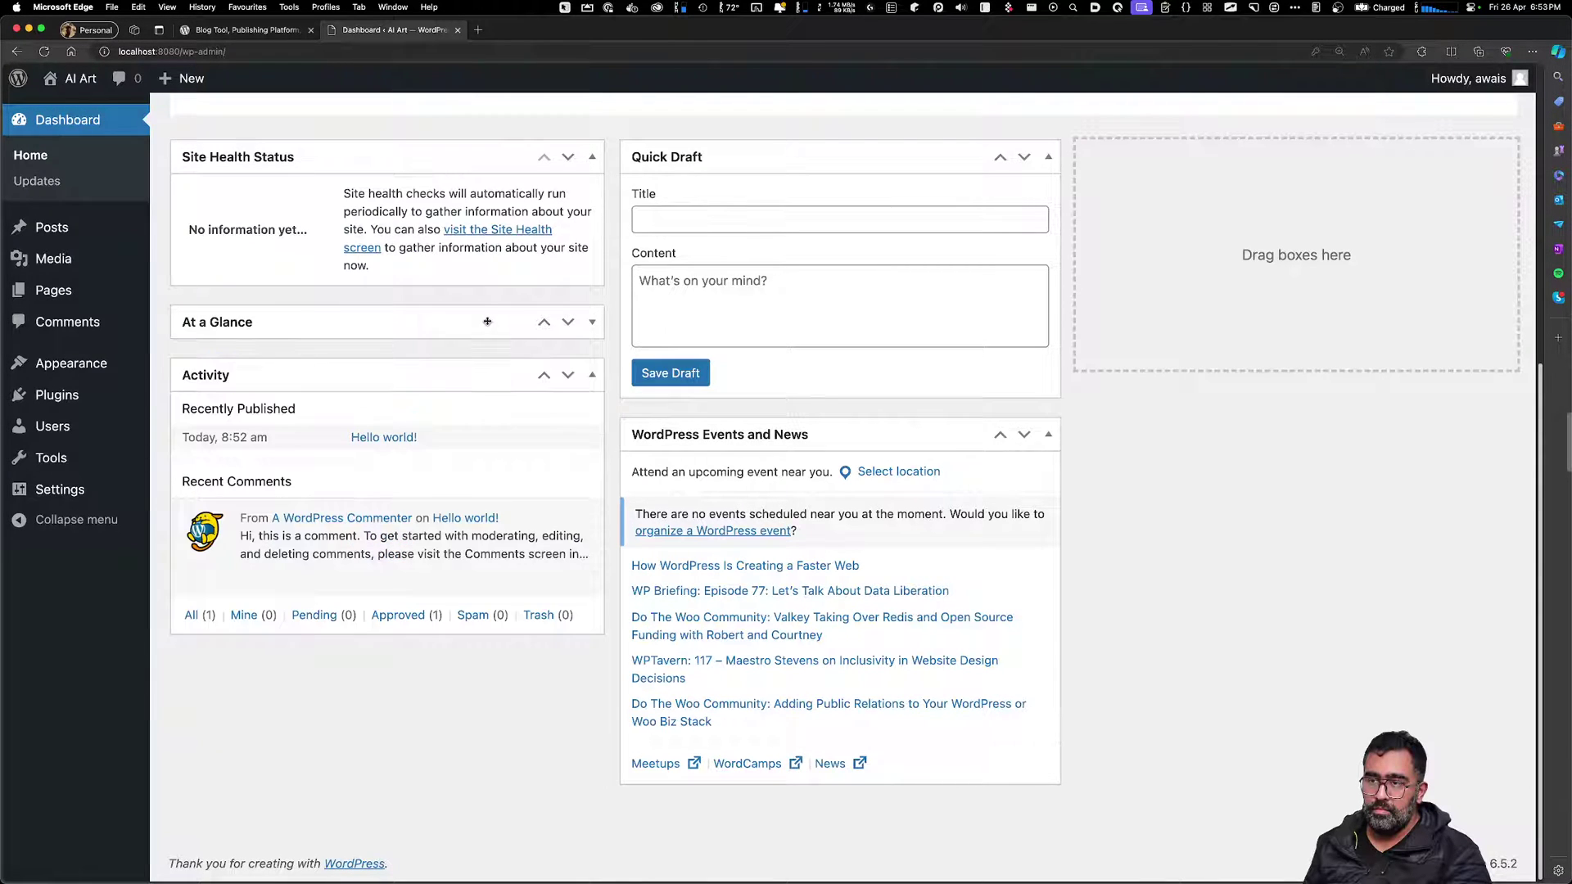
click(461, 378)
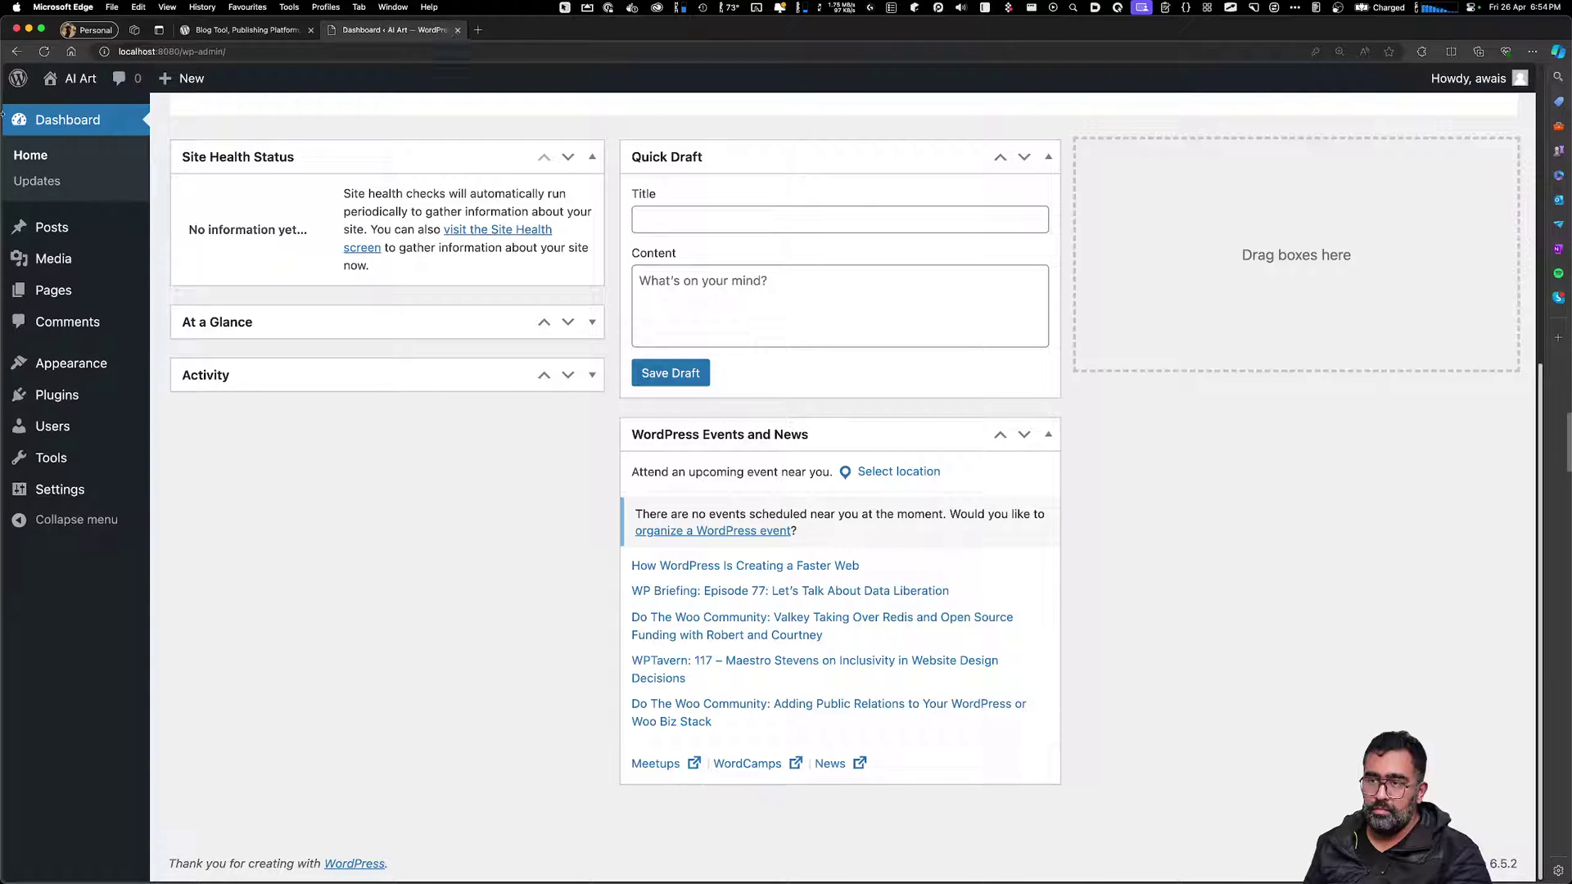
mouse_move(18, 78)
click(50, 101)
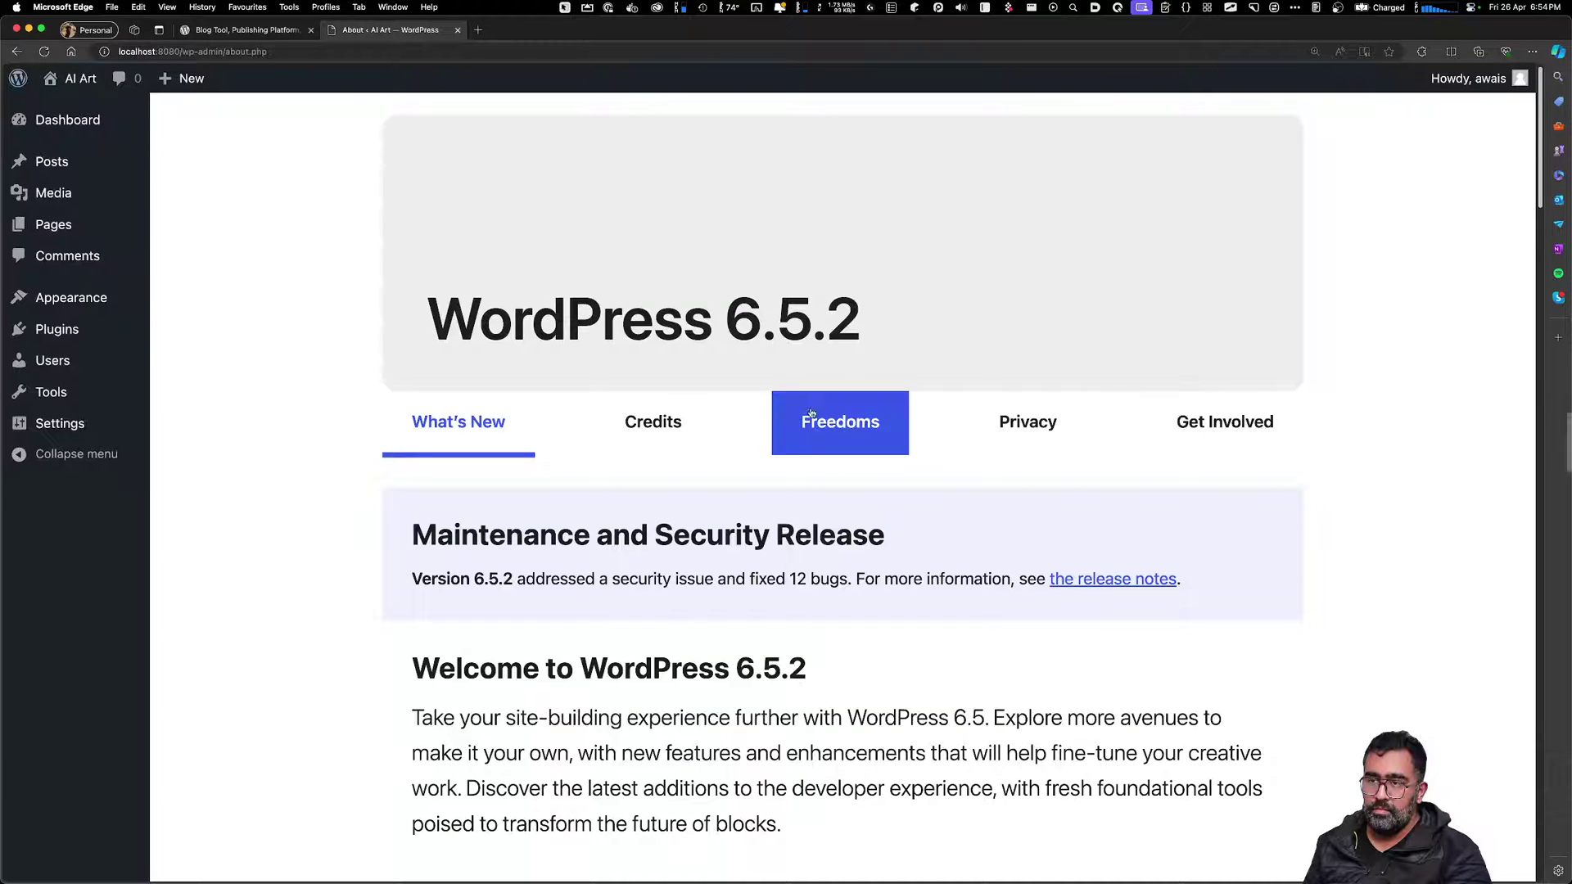
Visit the AI Art public home page and look over its hero heading
click(70, 78)
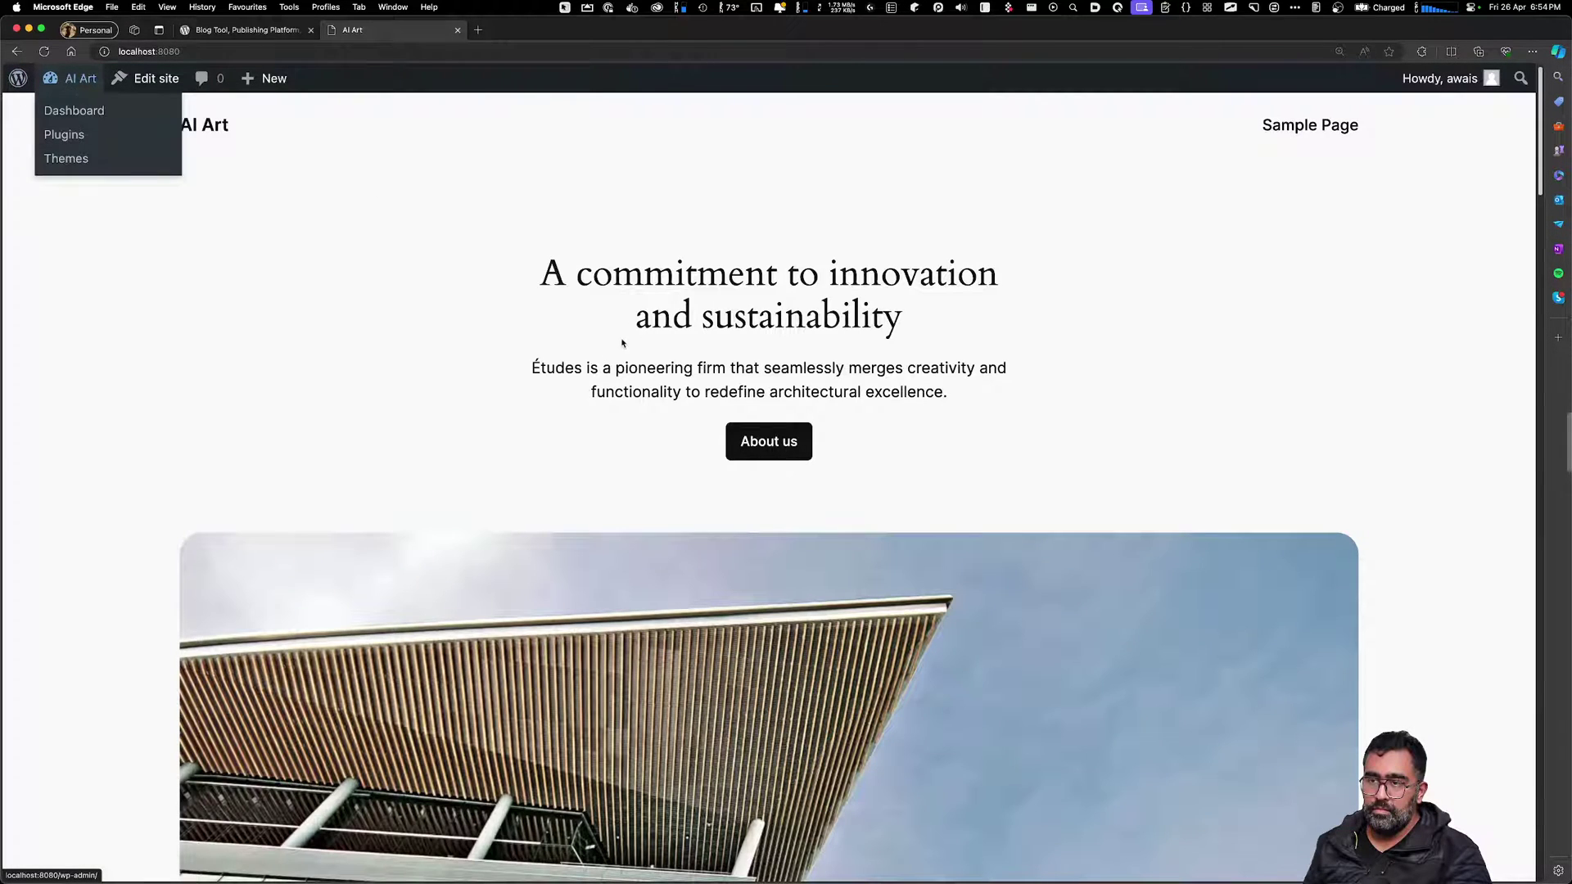
scroll(573, 368, down, 15)
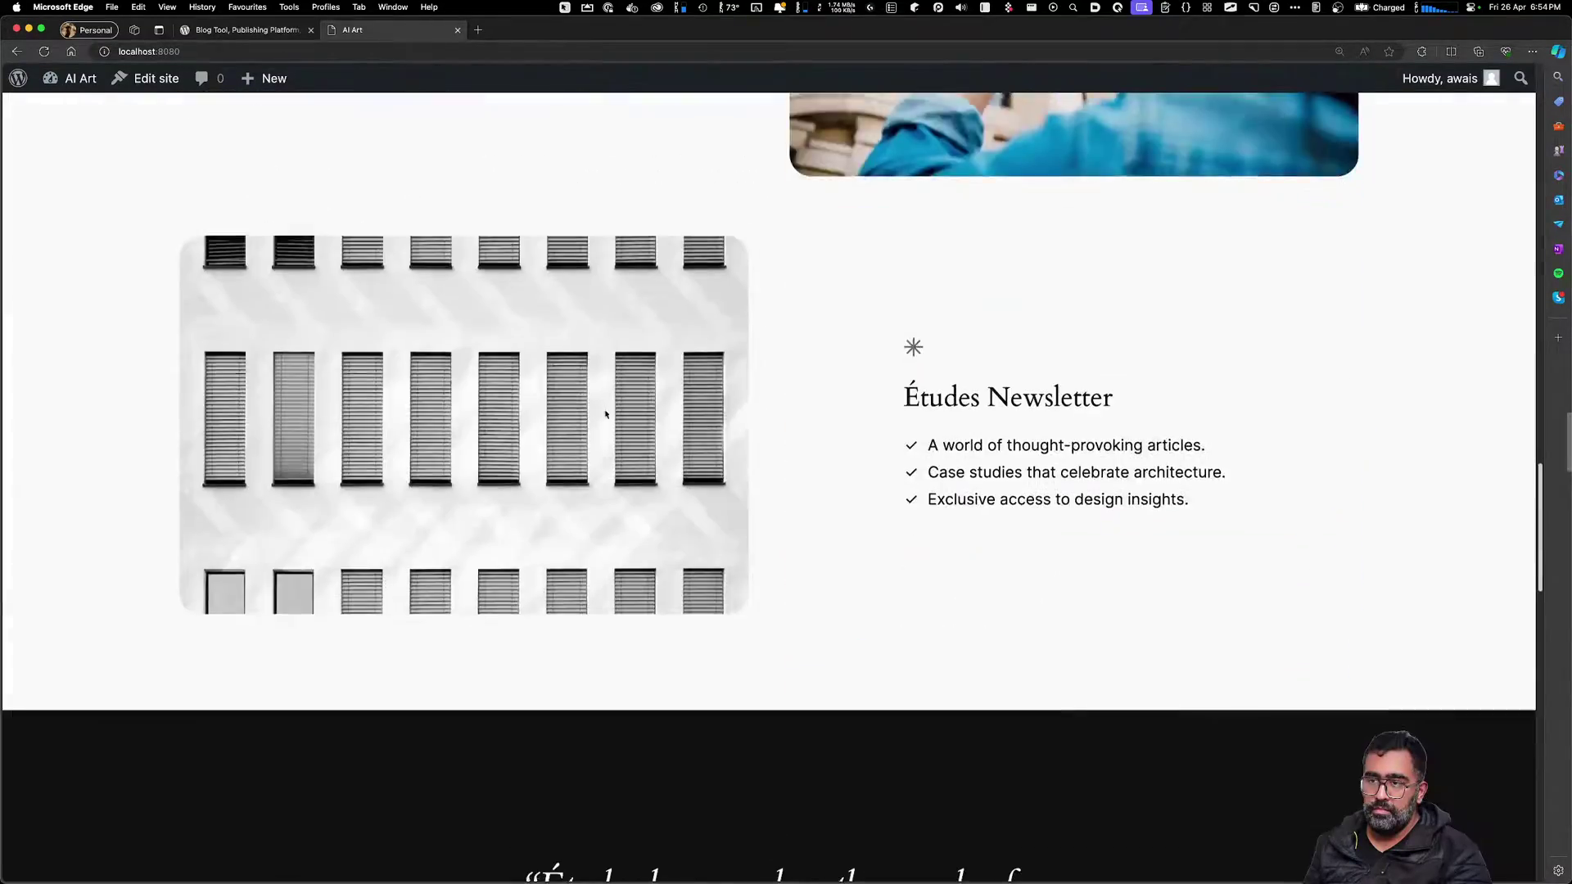
scroll(588, 409, down, 10)
scroll(594, 397, up, 12)
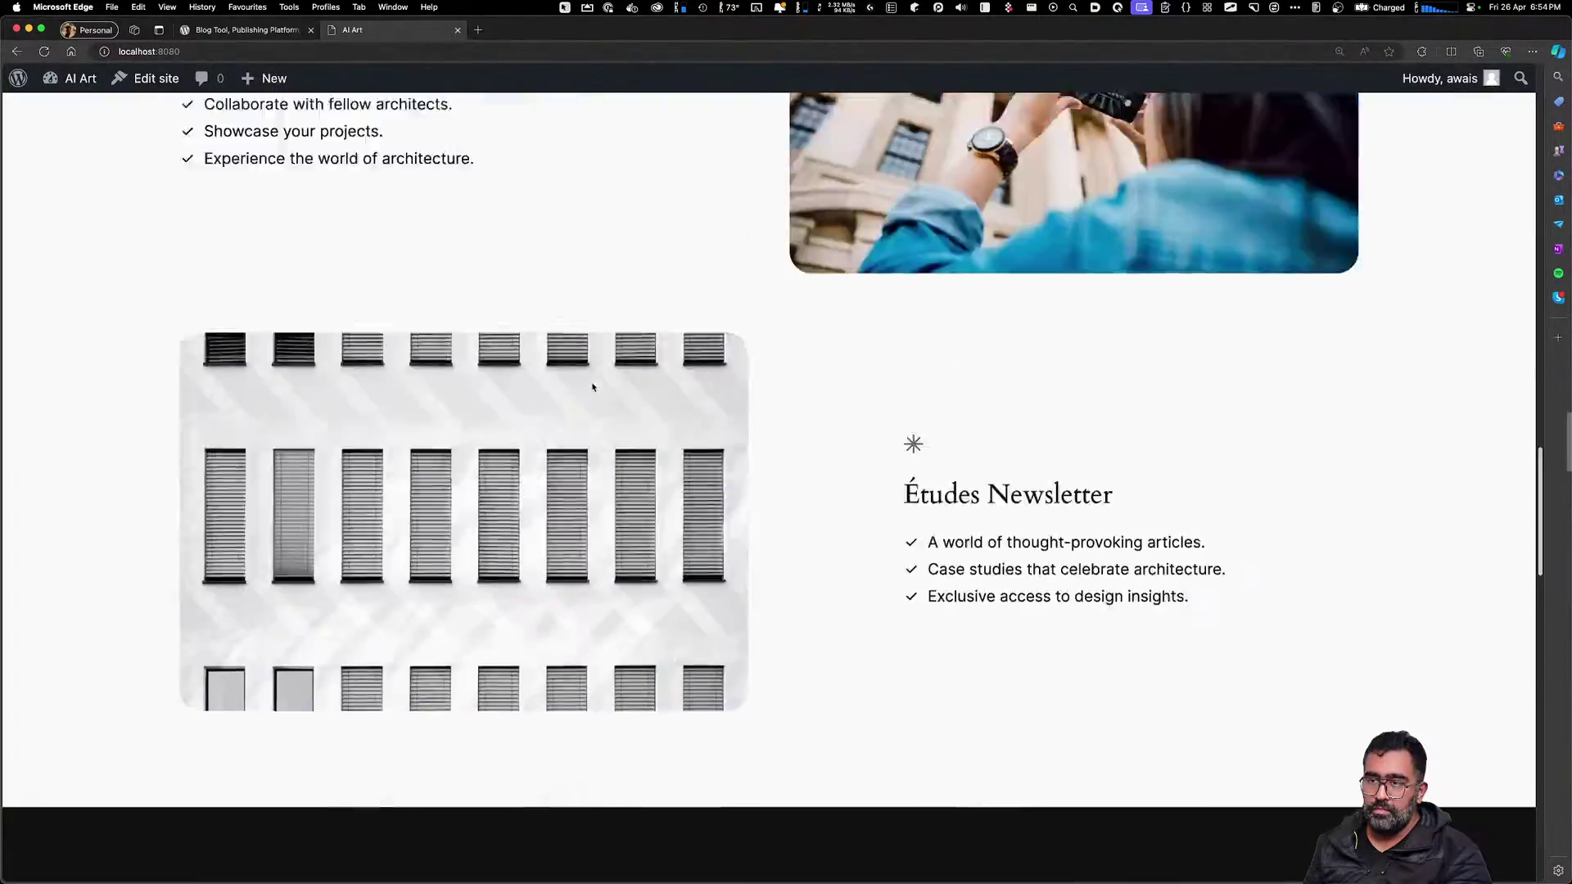
scroll(594, 387, up, 15)
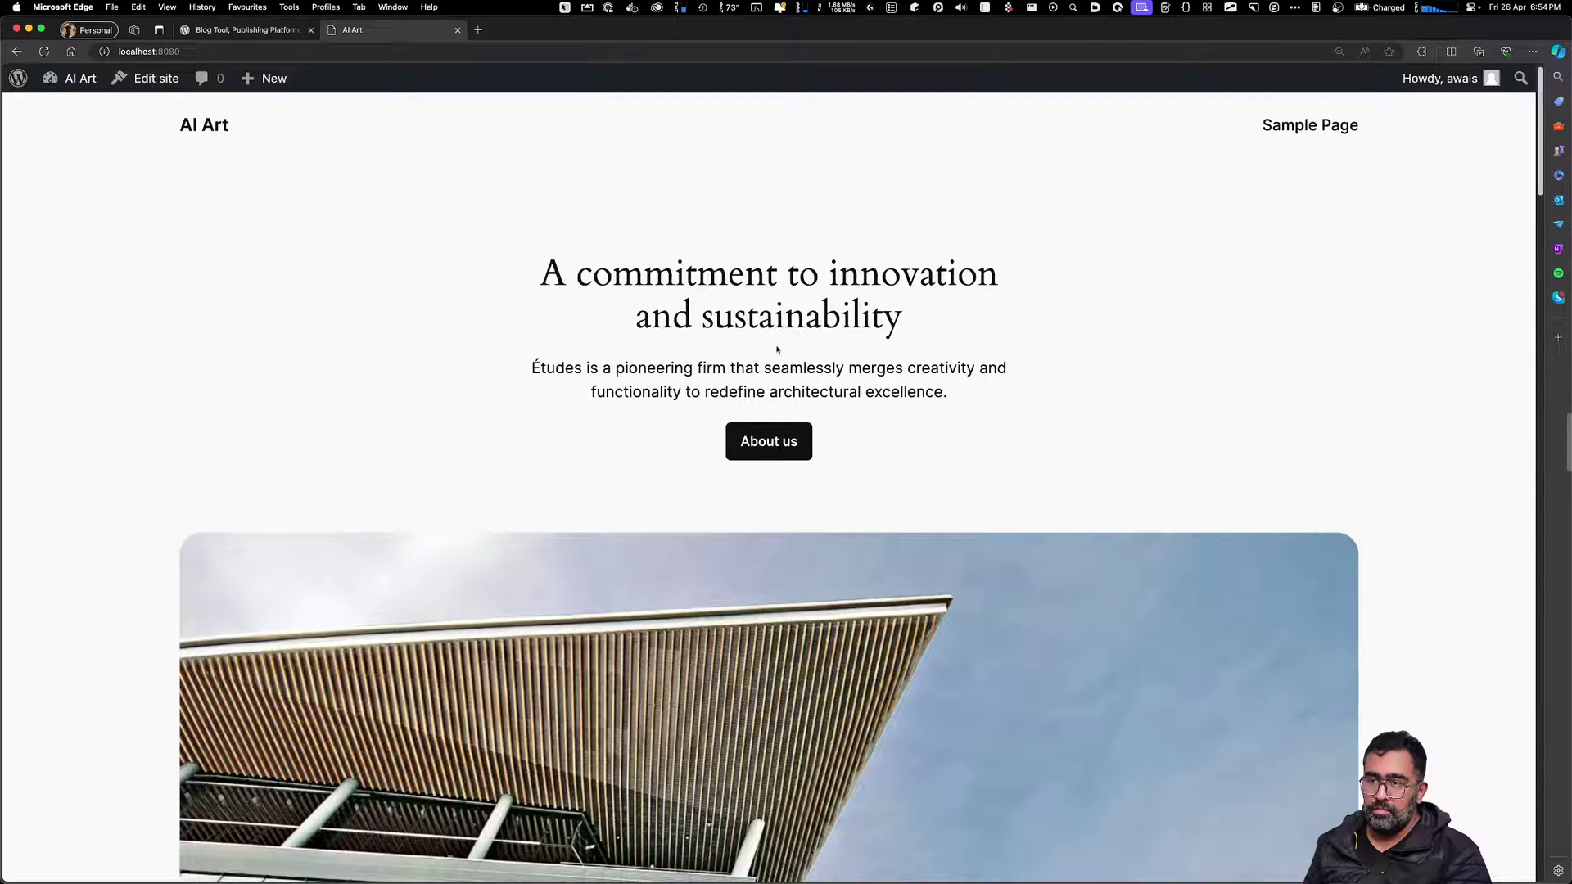
drag(606, 274, 850, 321)
click(849, 321)
Ask ChatGPT 'How do i create digital product website using wordpress' and enlarge its window and text
key(super+Tab)
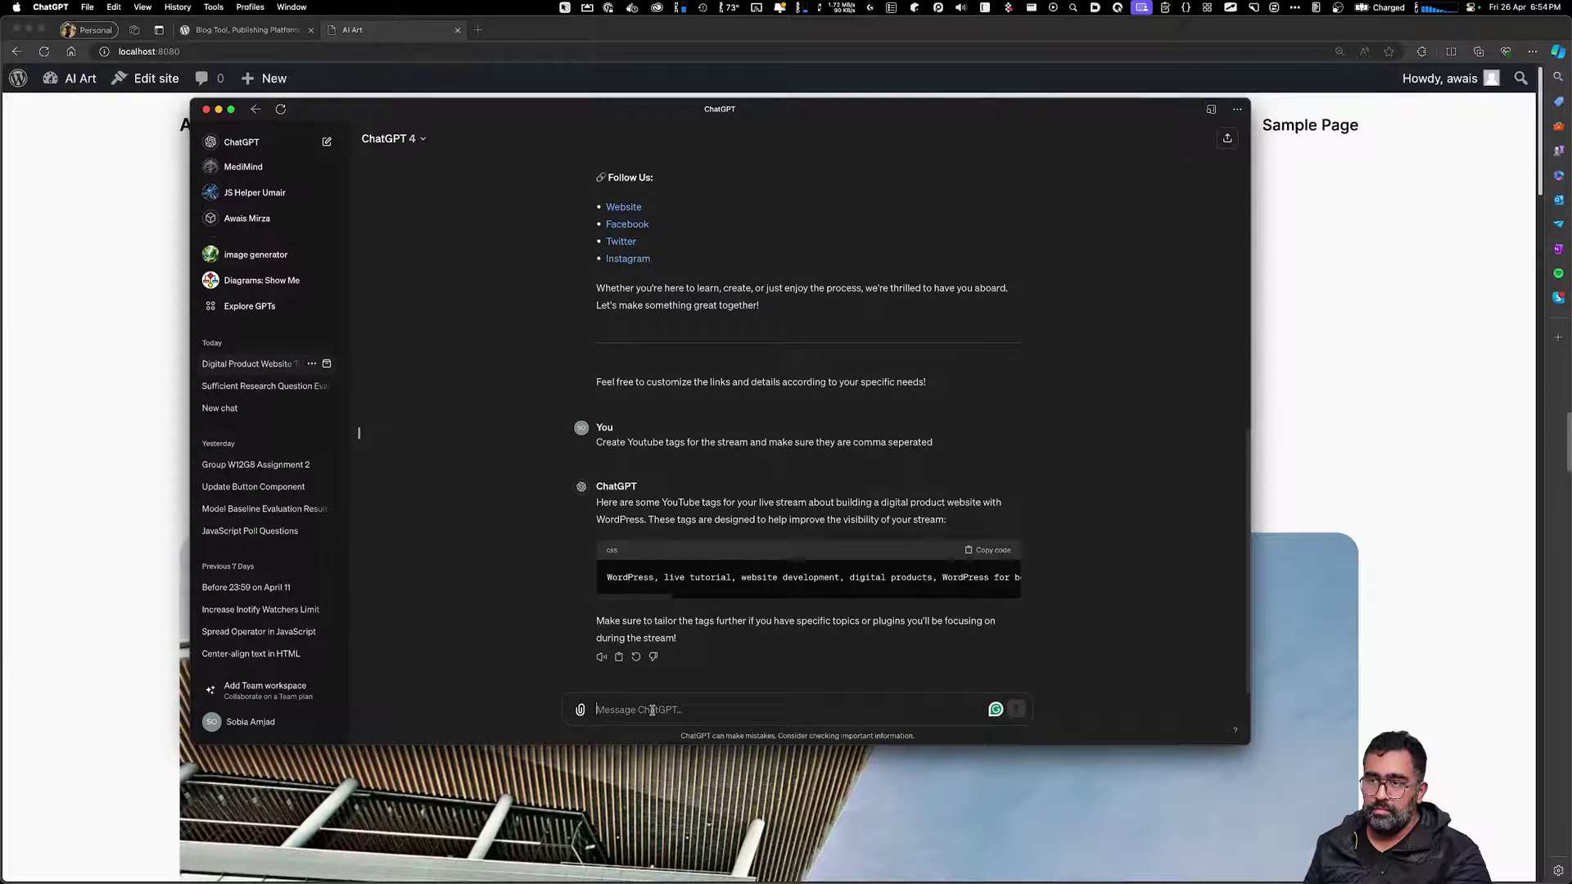
text(What)
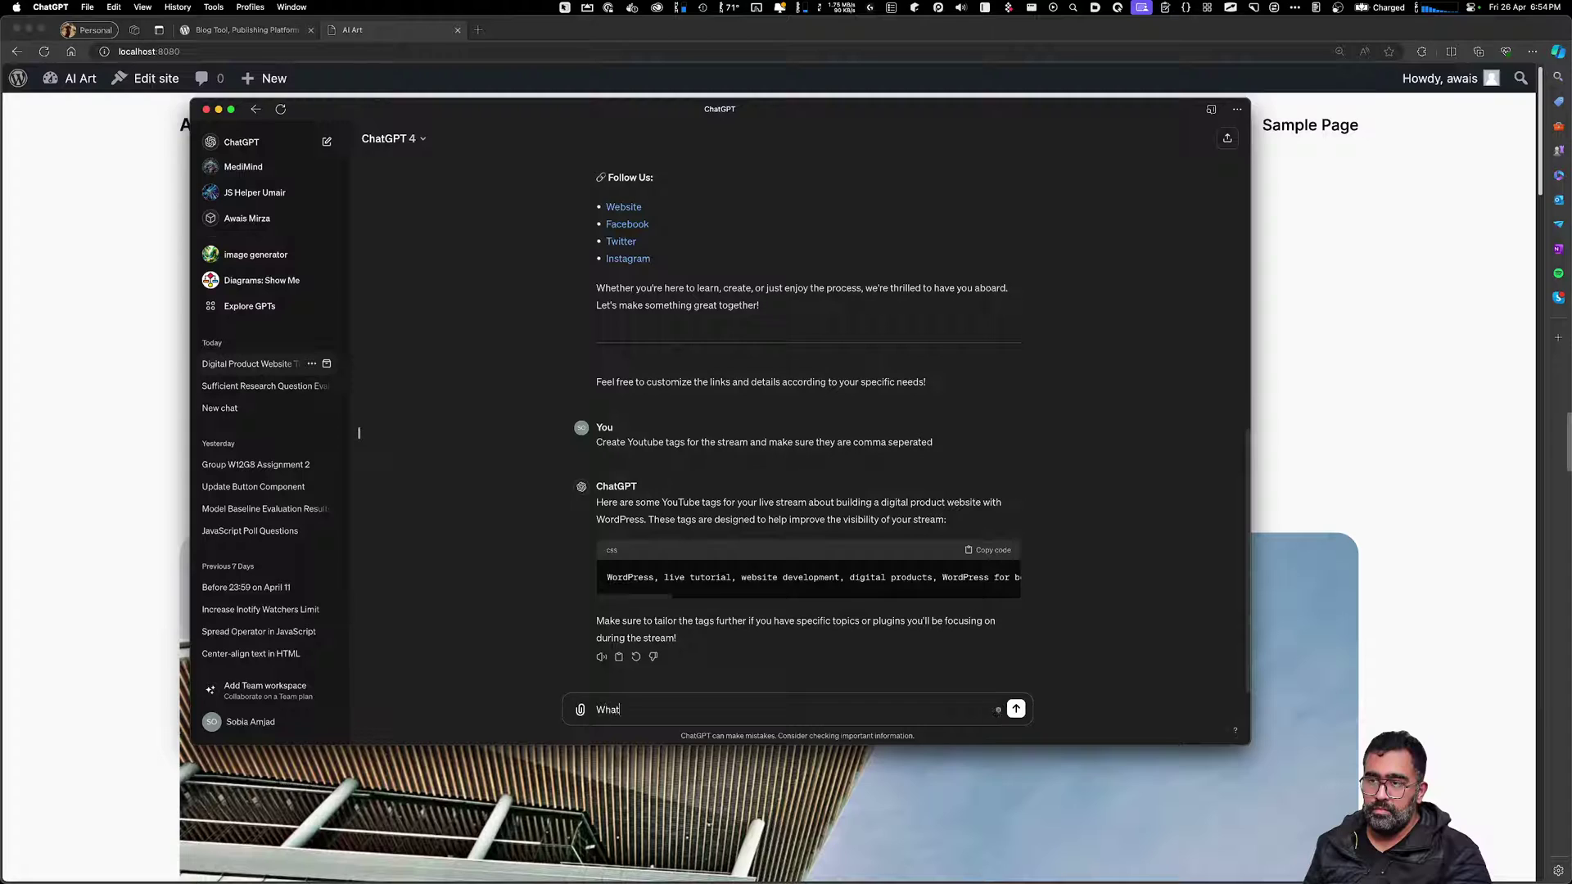
key(BackSpace)
text(How do i create digital product website using wor)
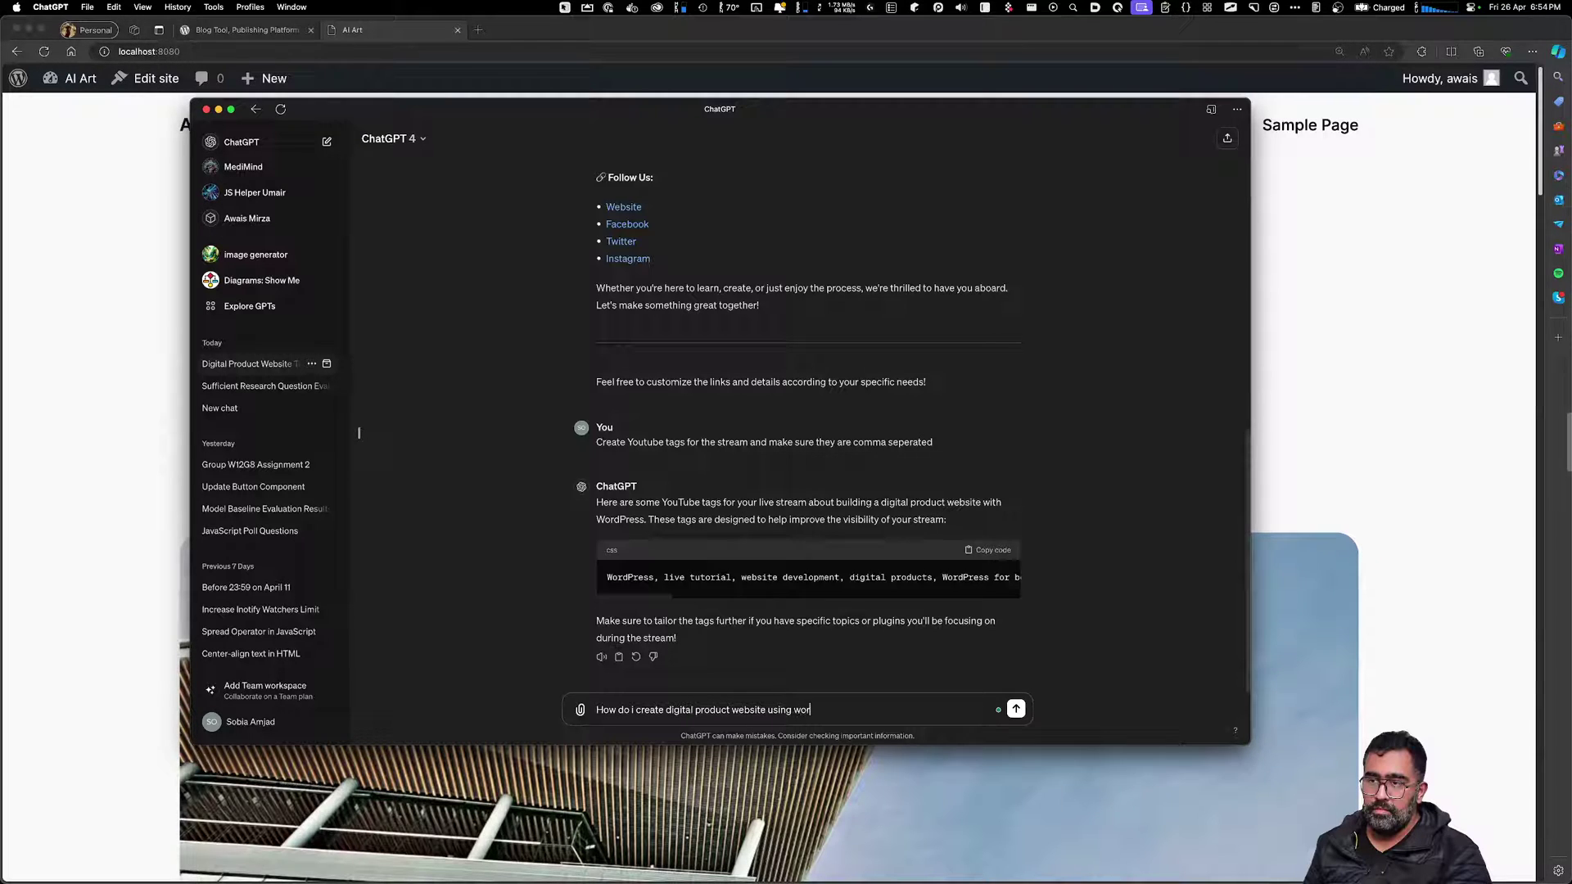
text(dpress)
key(Return)
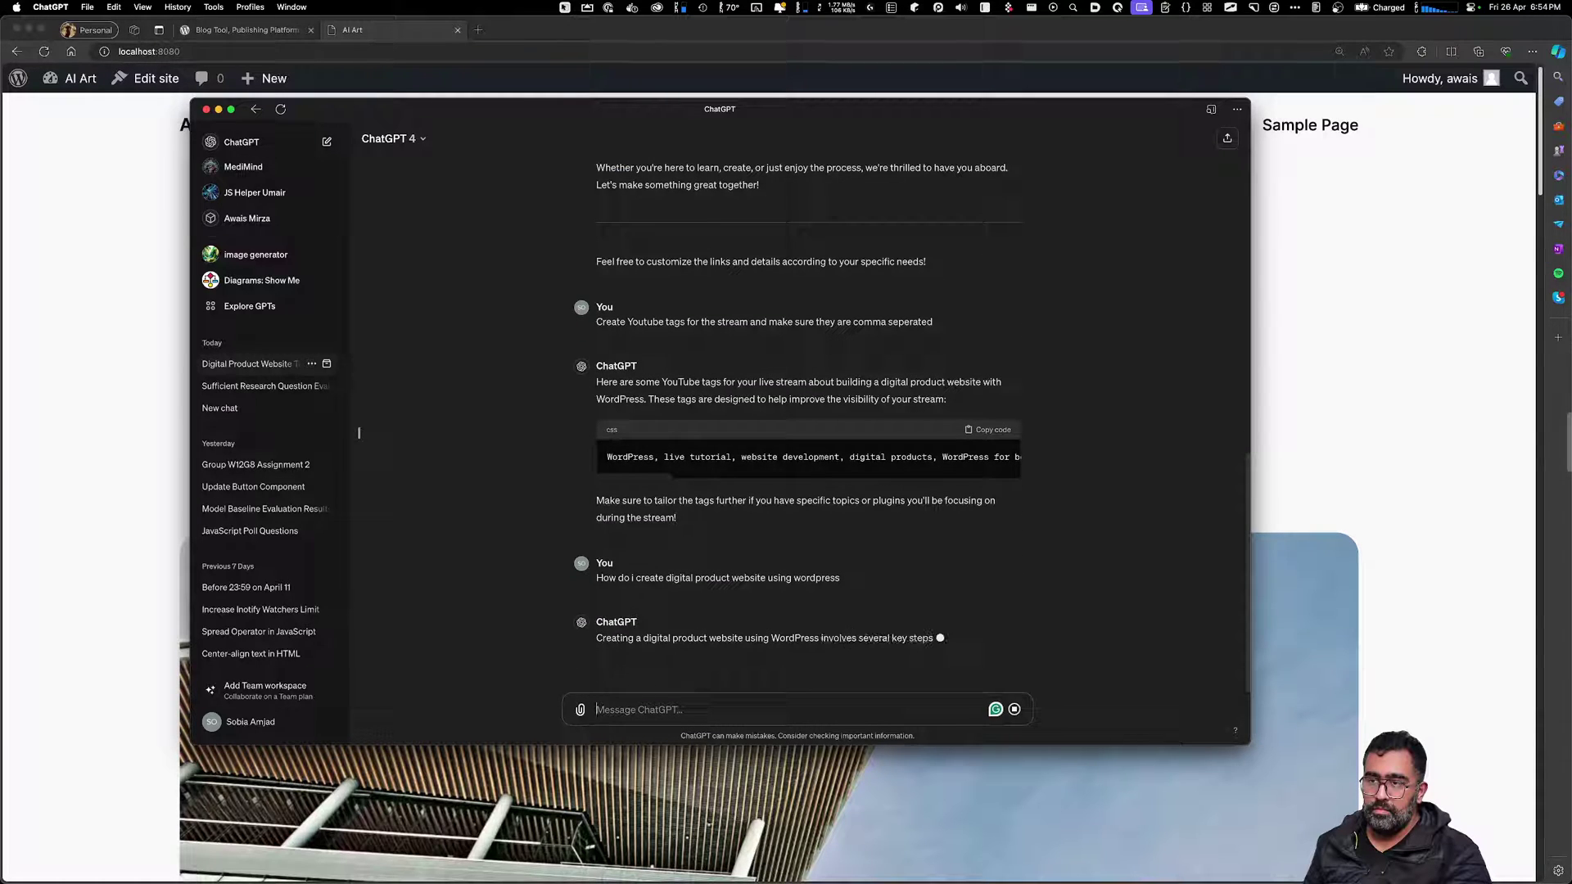
key(super+equal)
key(super+equal)
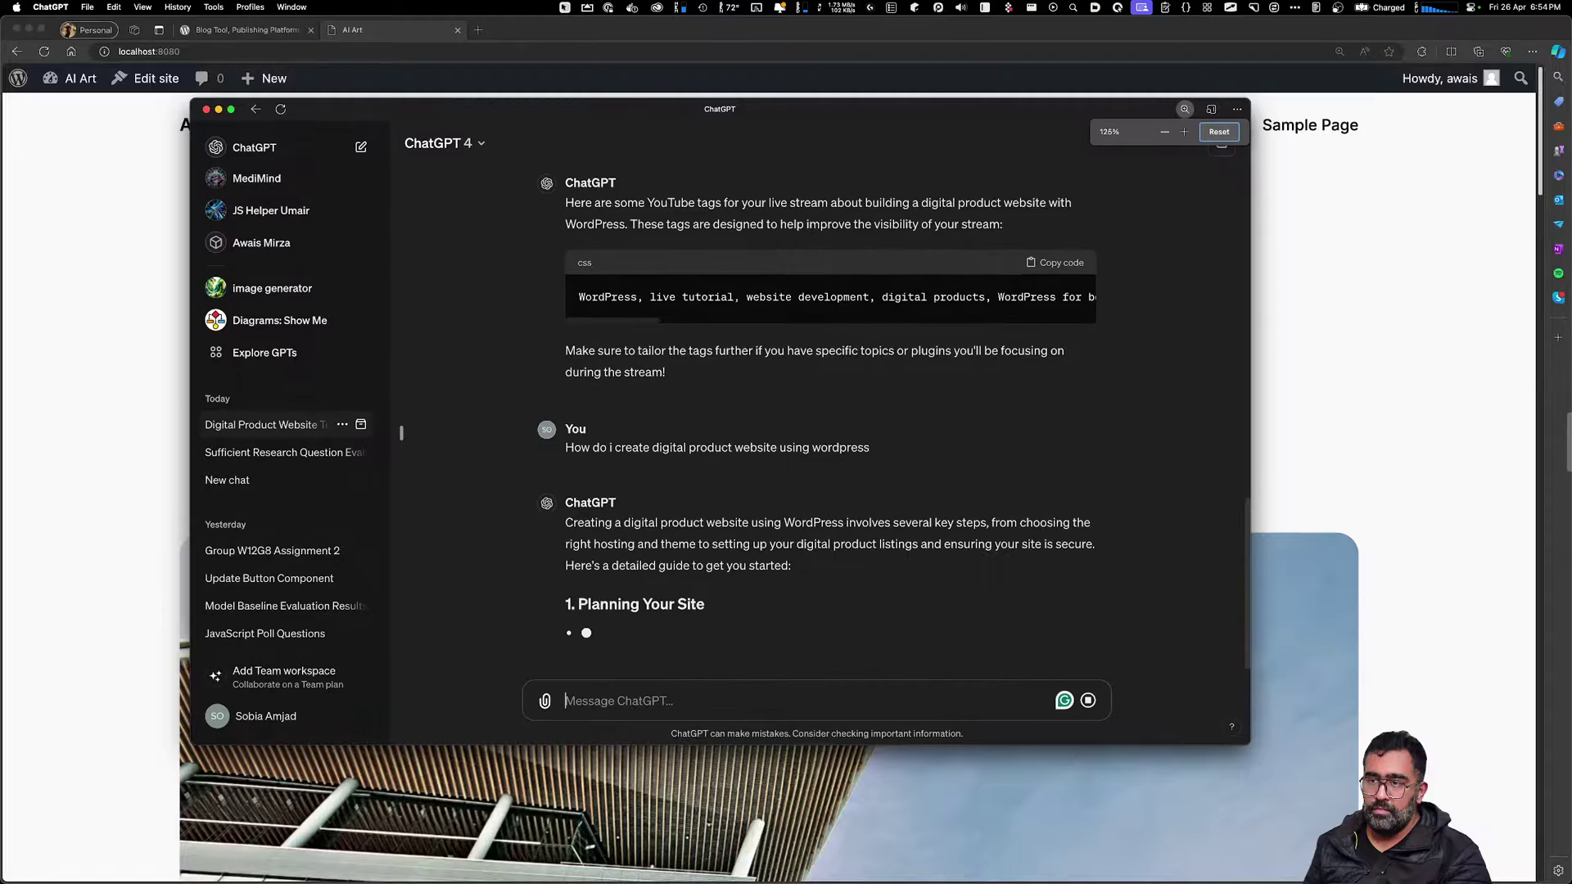
key(ctrl+alt+Return)
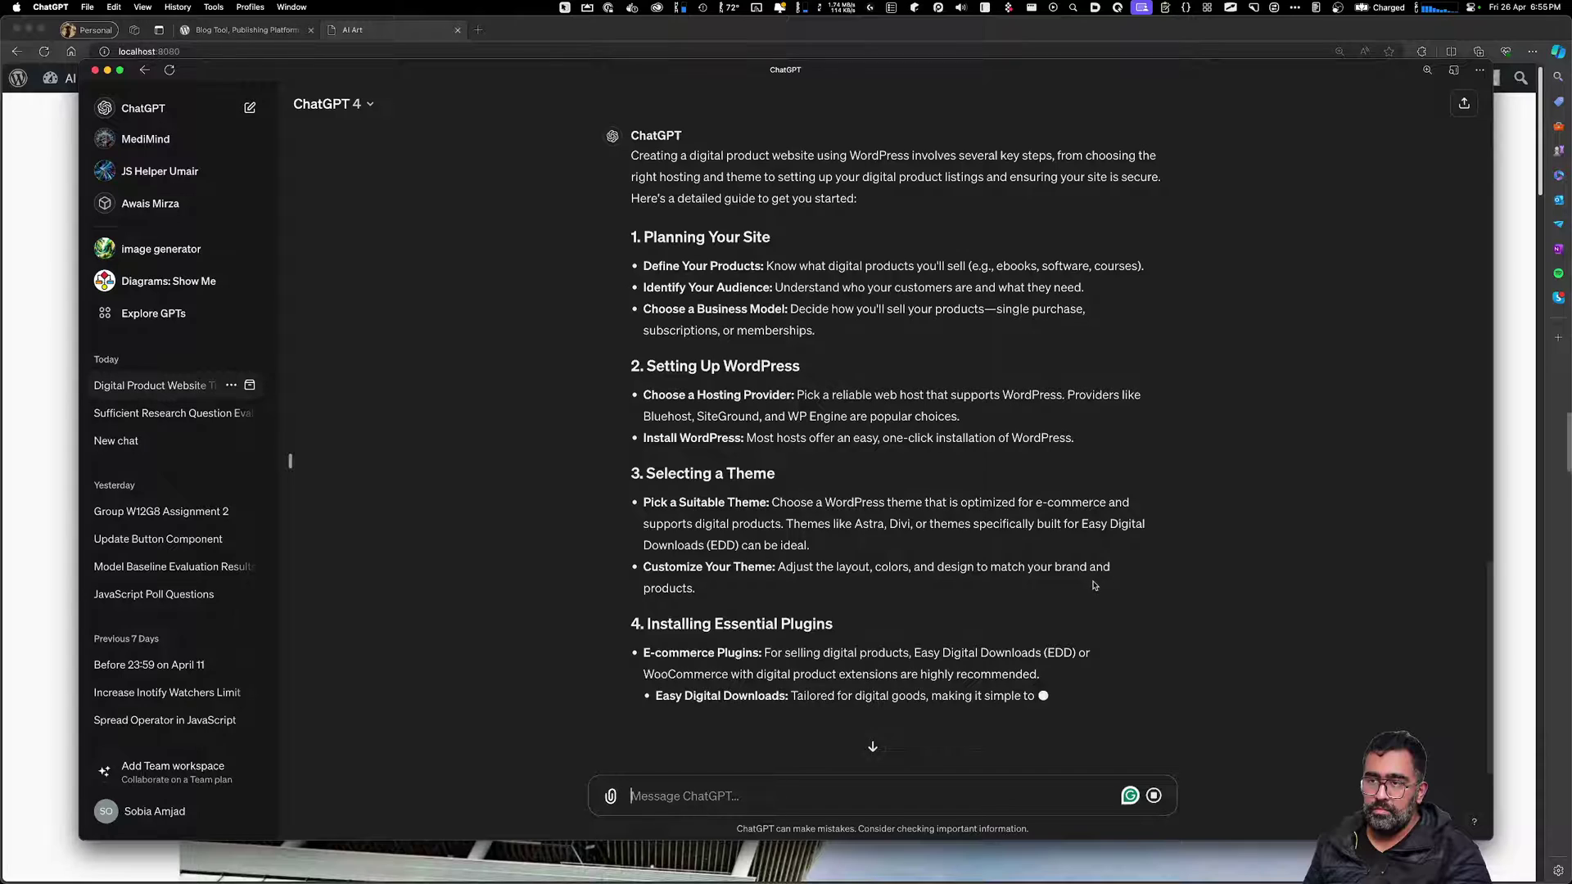
Read the reply's recommendations: Easy Digital Downloads (EDD), WooCommerce and SEO plugins
double_click(723, 545)
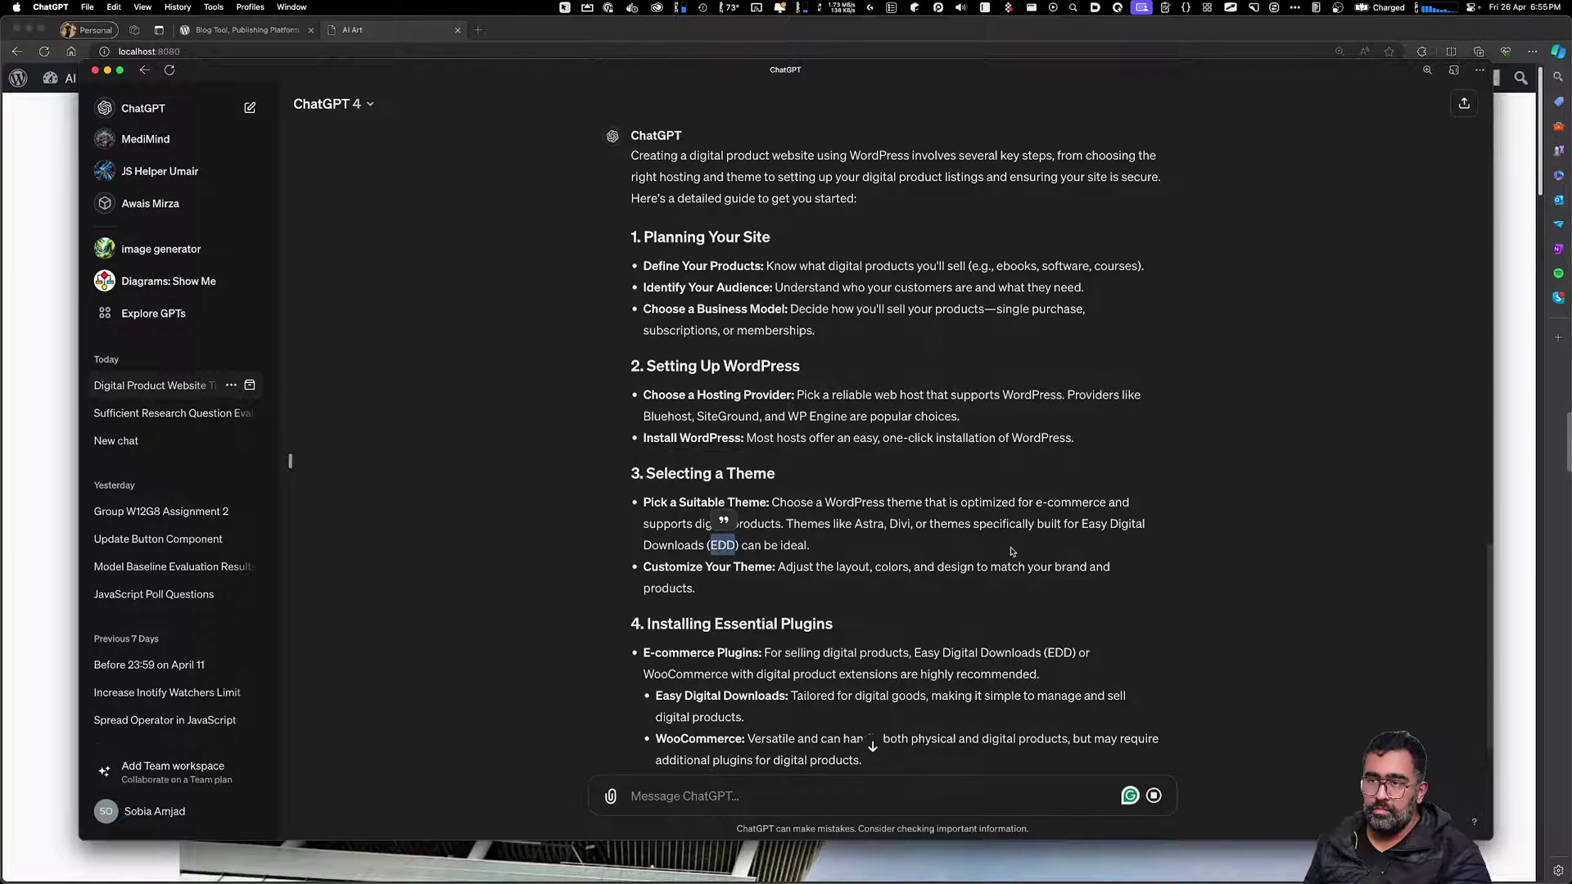
click(1014, 551)
drag(1082, 522, 704, 545)
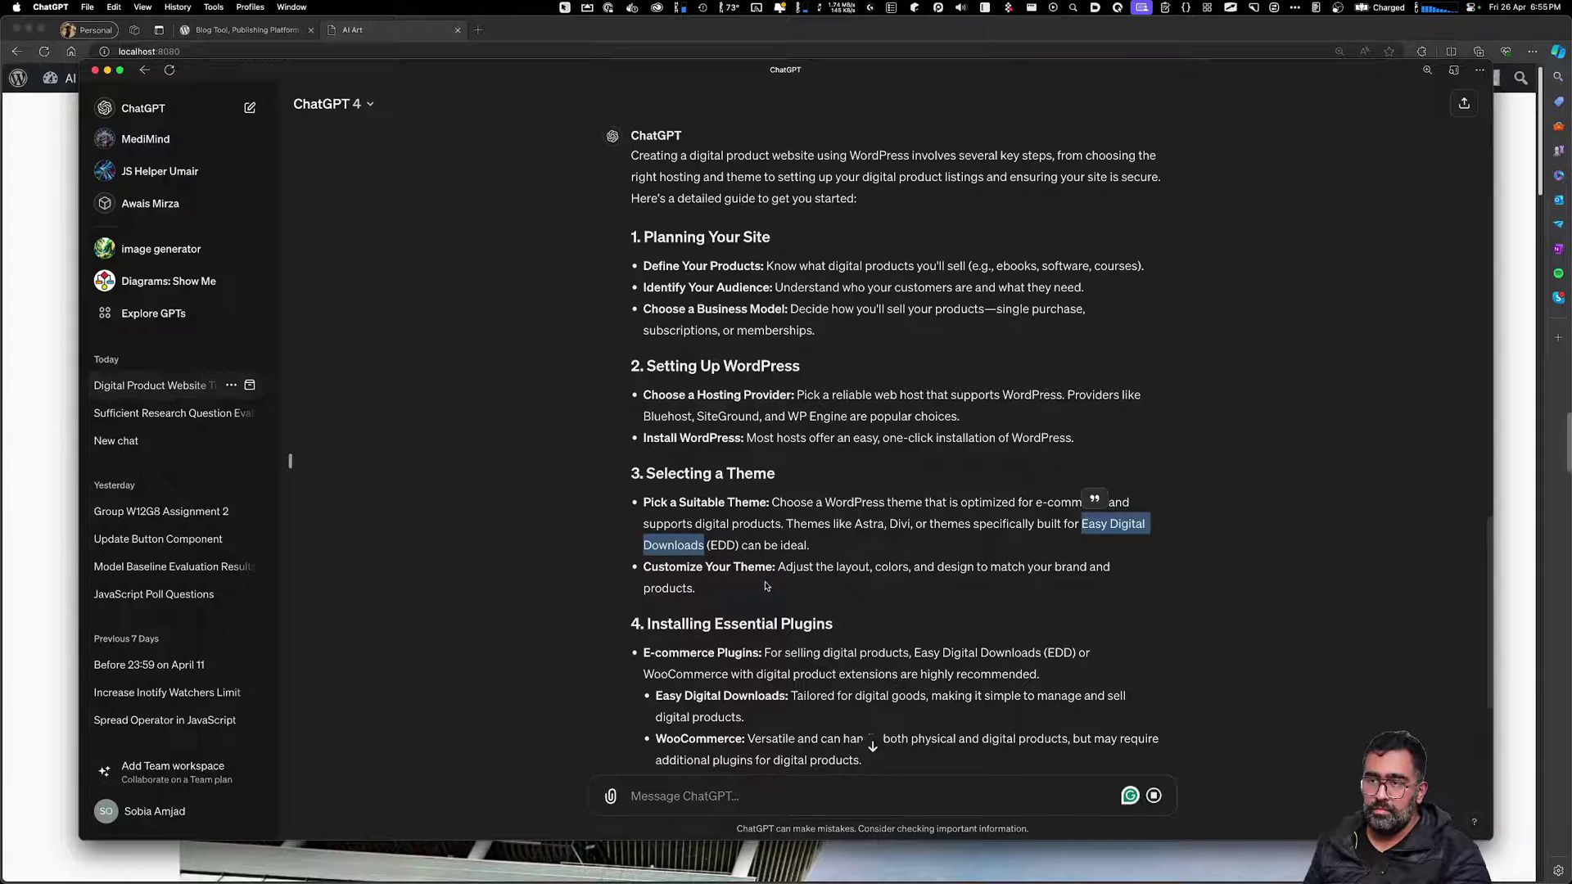
click(814, 586)
scroll(818, 591, down, 2)
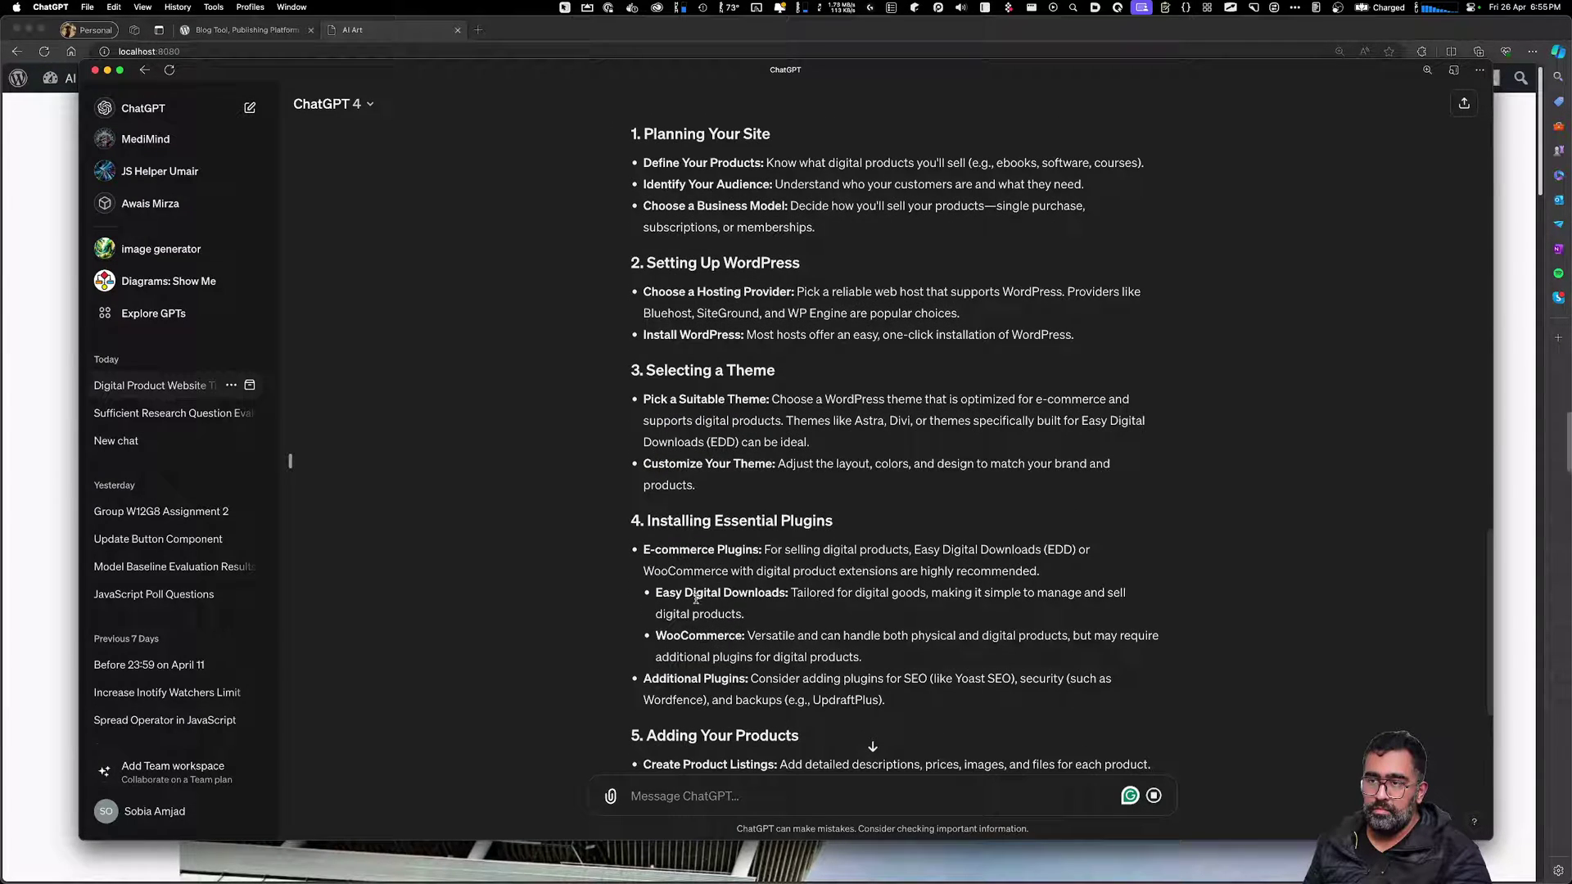
drag(700, 589, 767, 592)
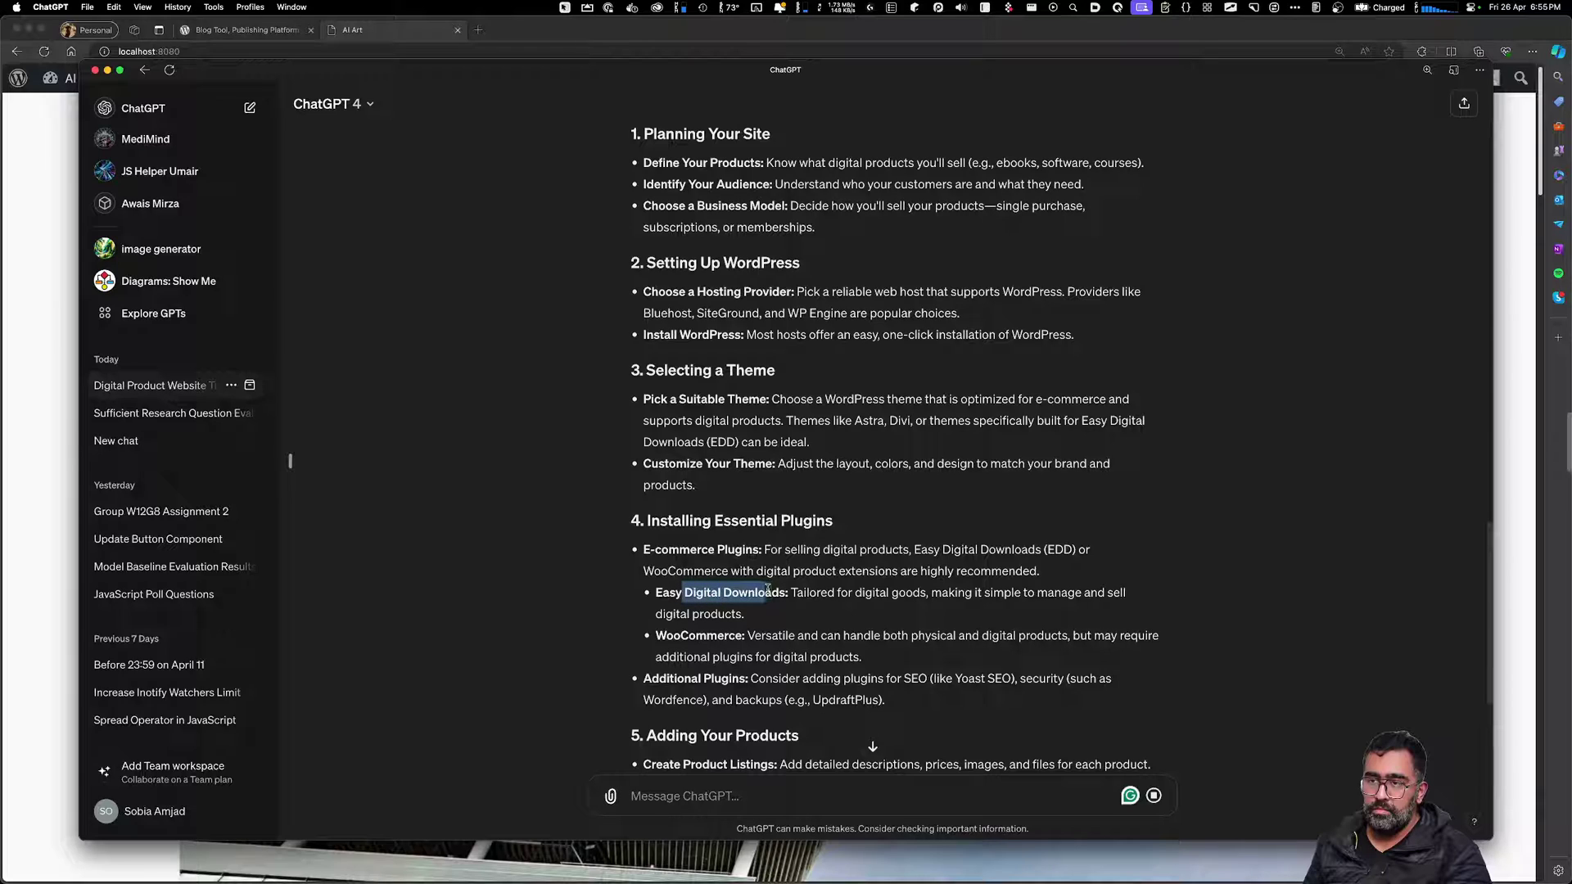
click(771, 616)
drag(669, 639, 724, 637)
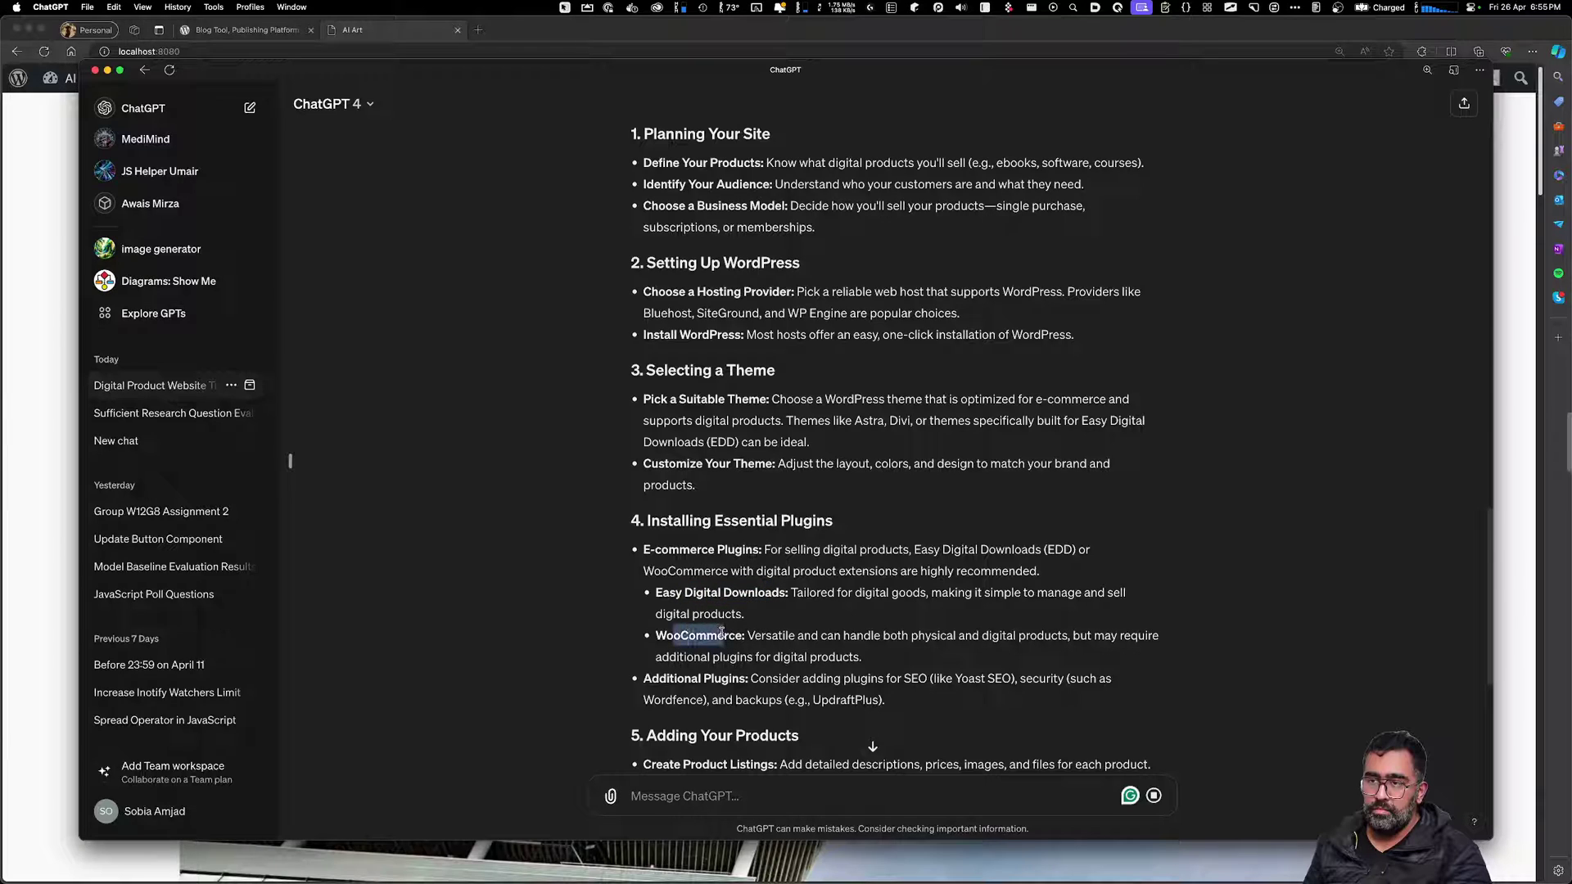
click(736, 697)
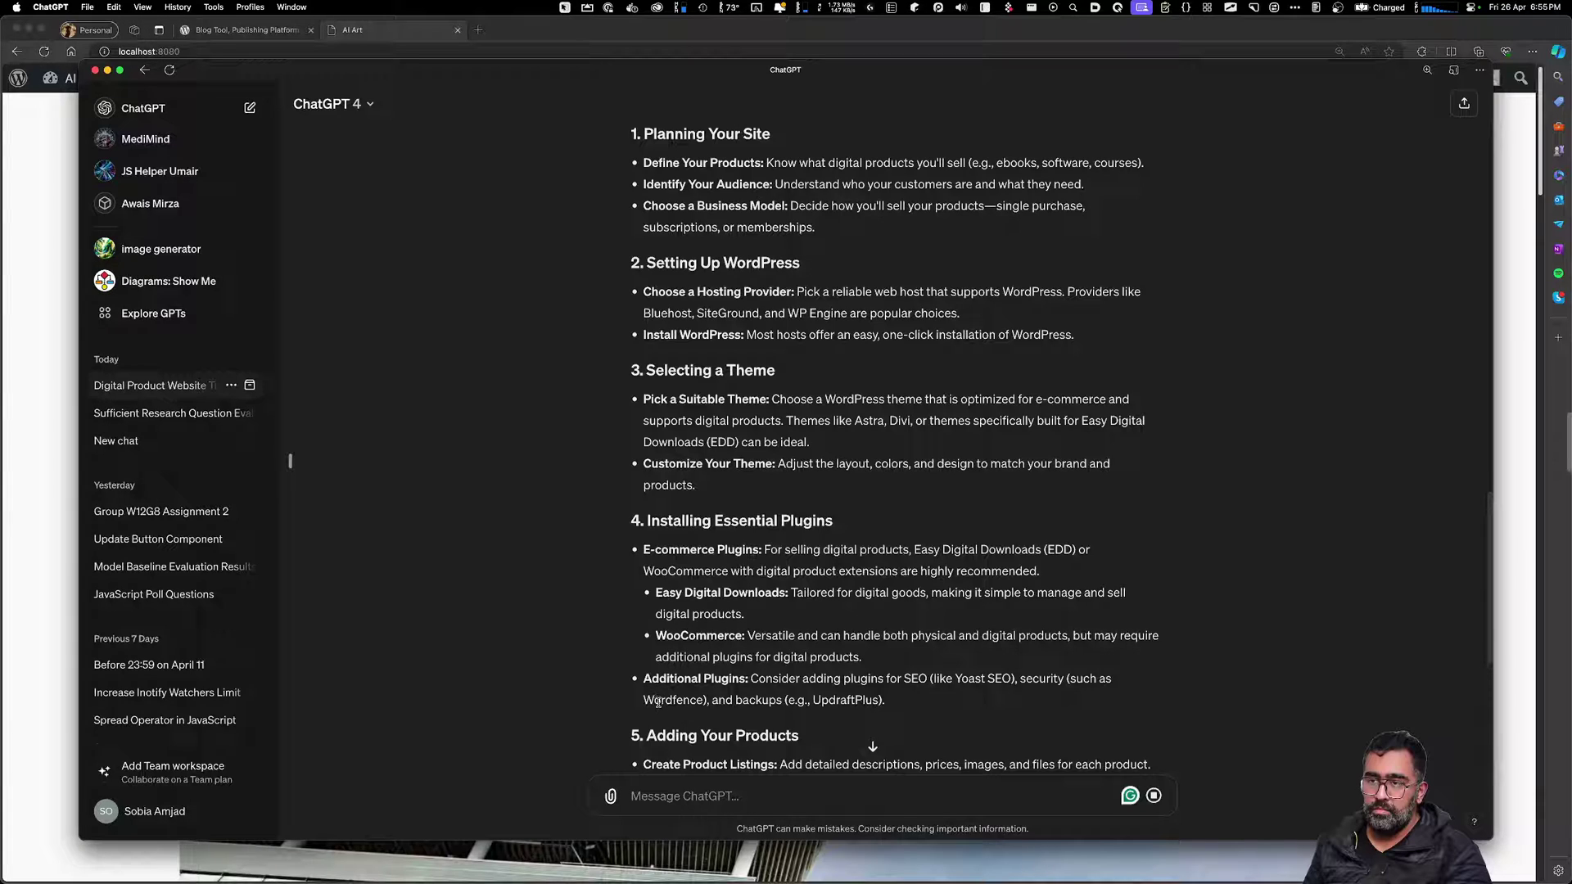
drag(845, 681, 911, 686)
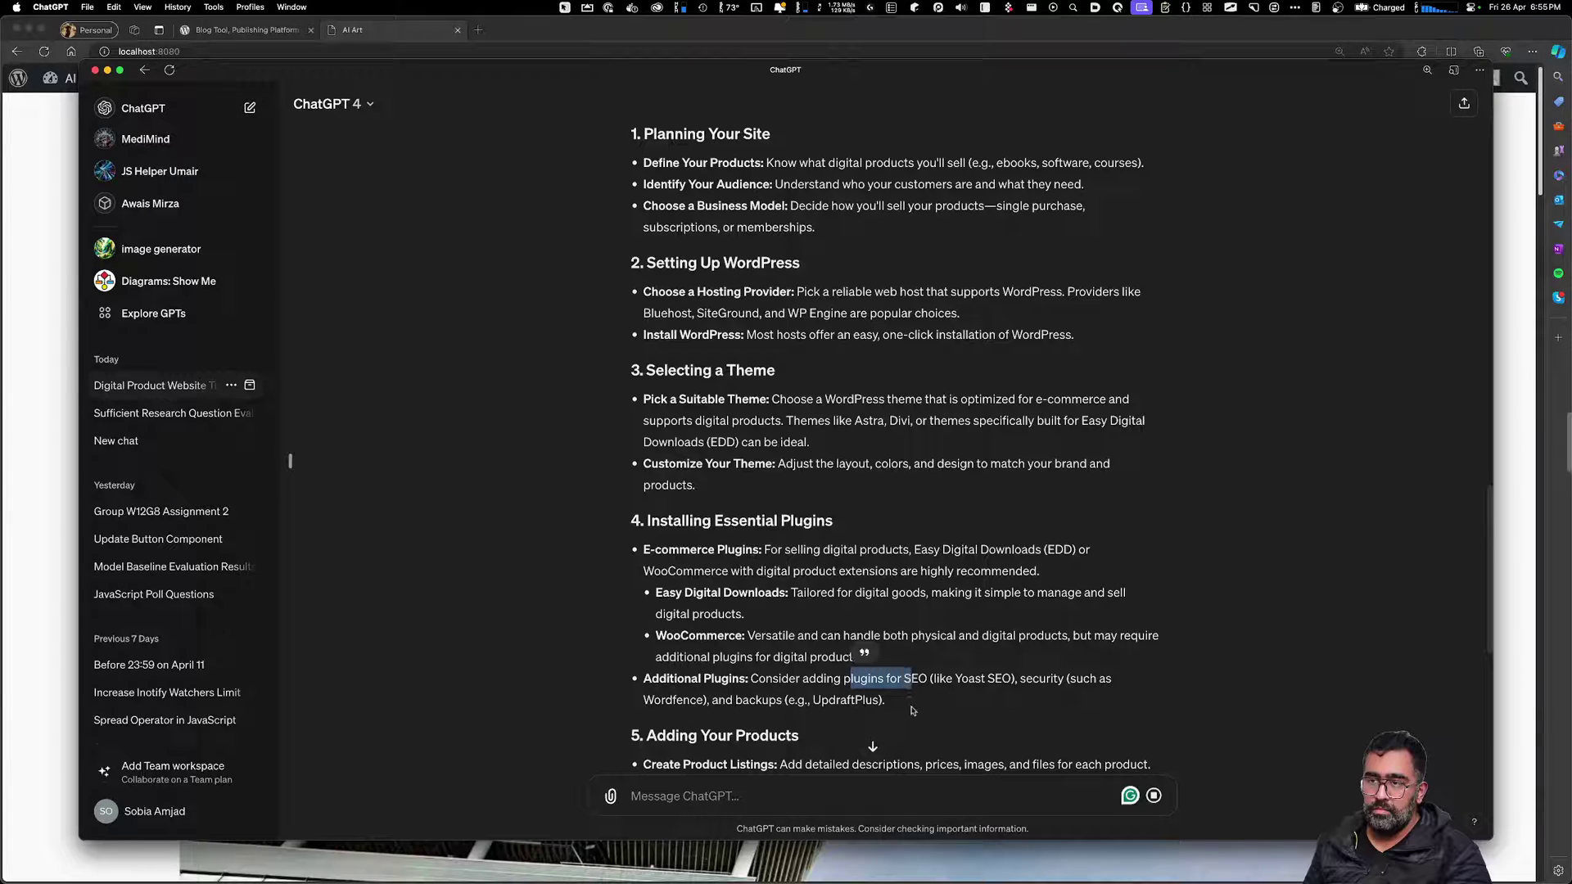
click(911, 710)
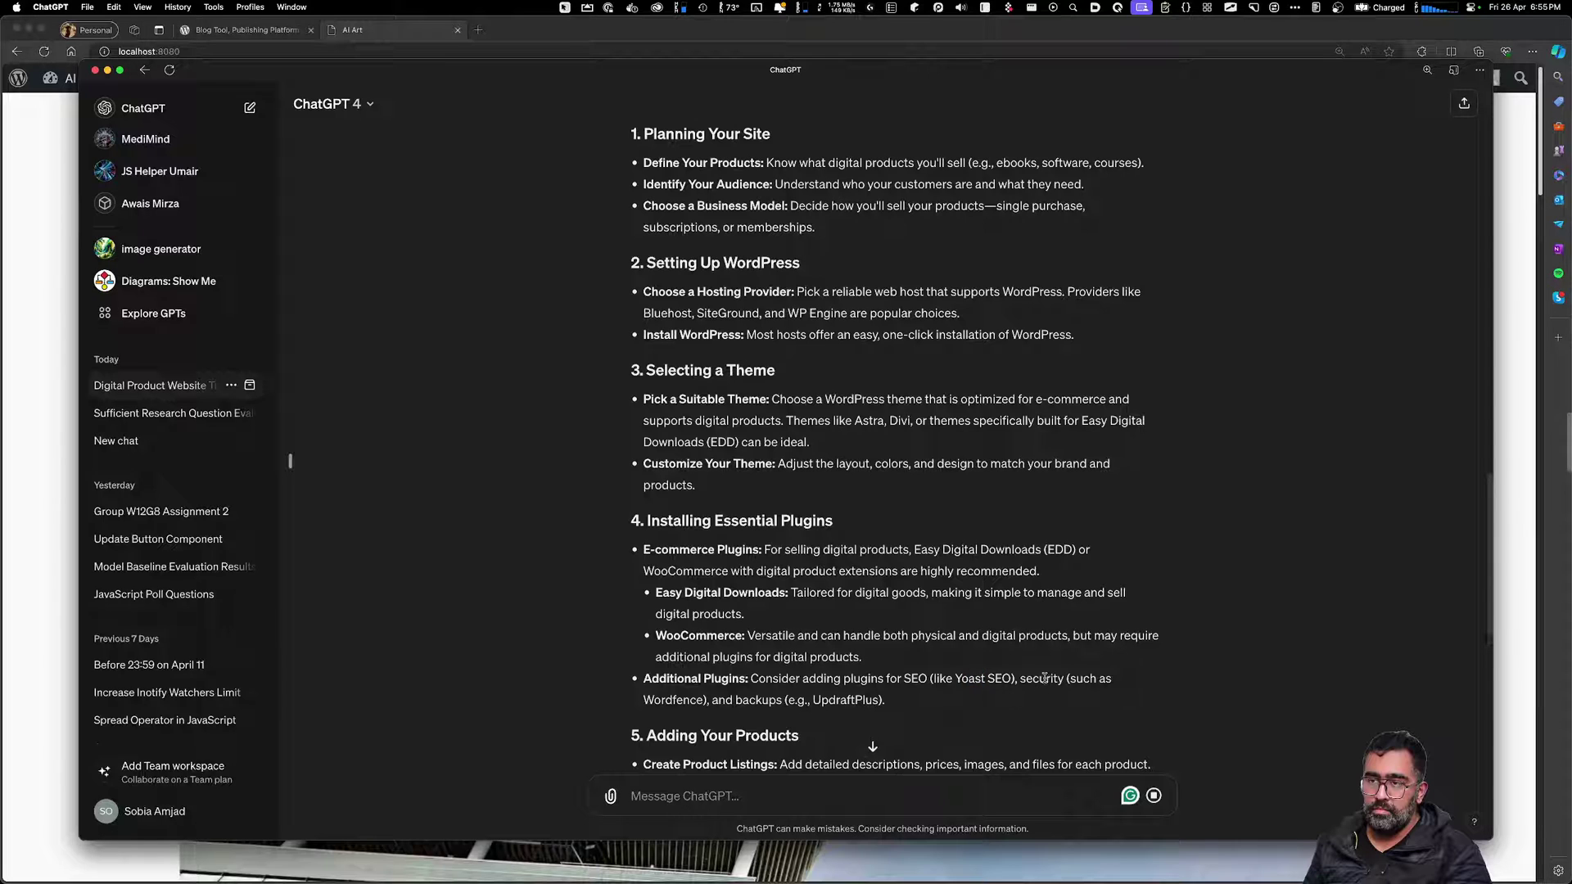
drag(670, 701, 717, 695)
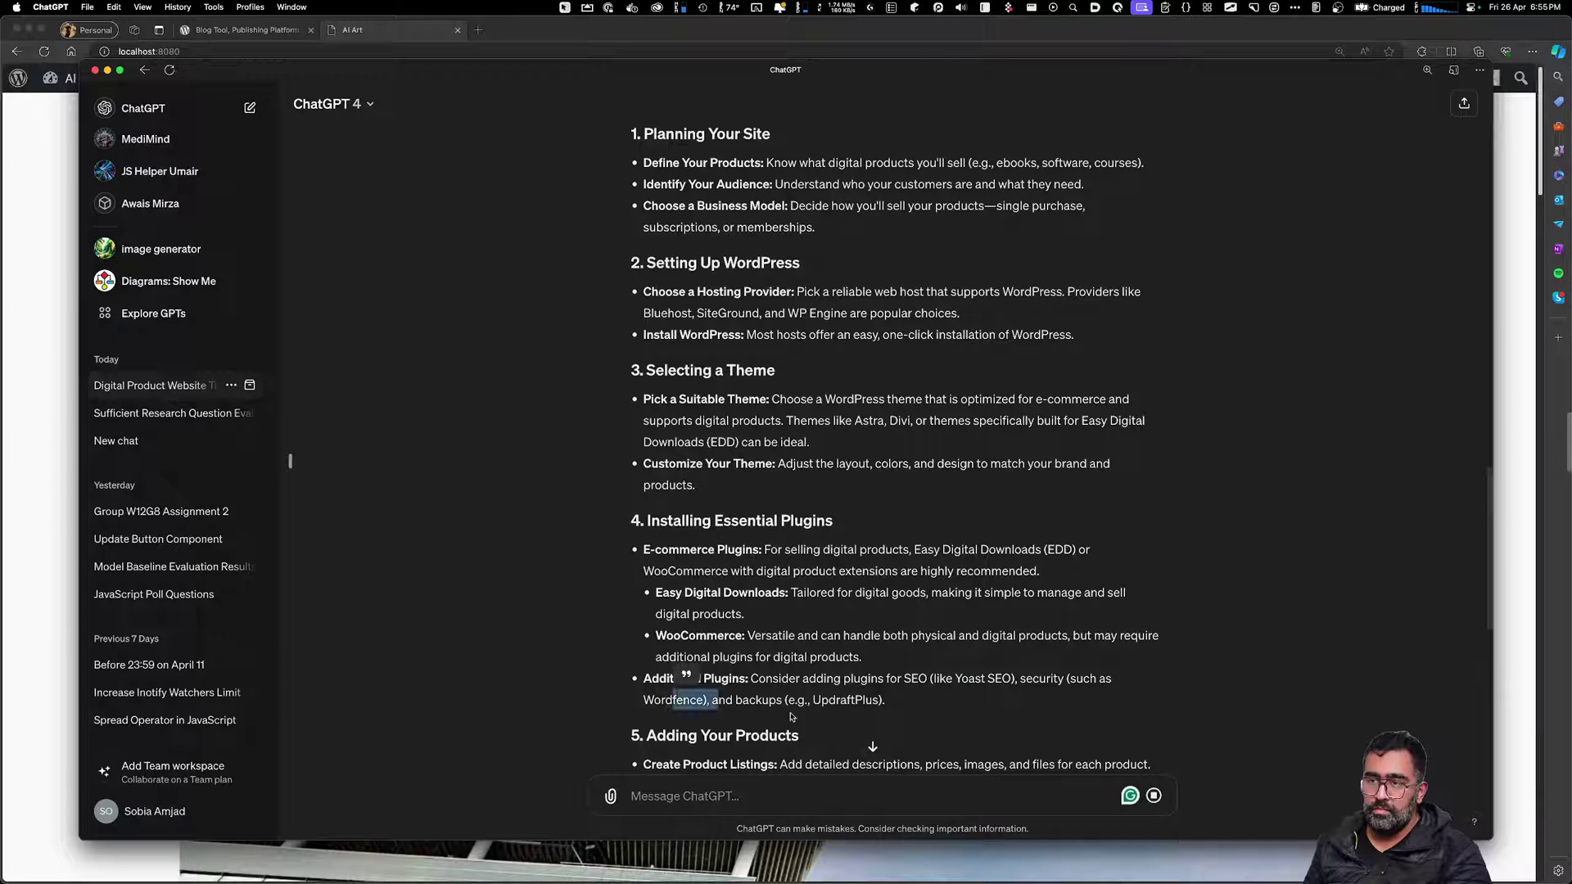
click(879, 717)
Scroll to the Stripe payment advice at the end, then hide ChatGPT to return to Edge
scroll(893, 711, down, 3)
scroll(865, 698, down, 5)
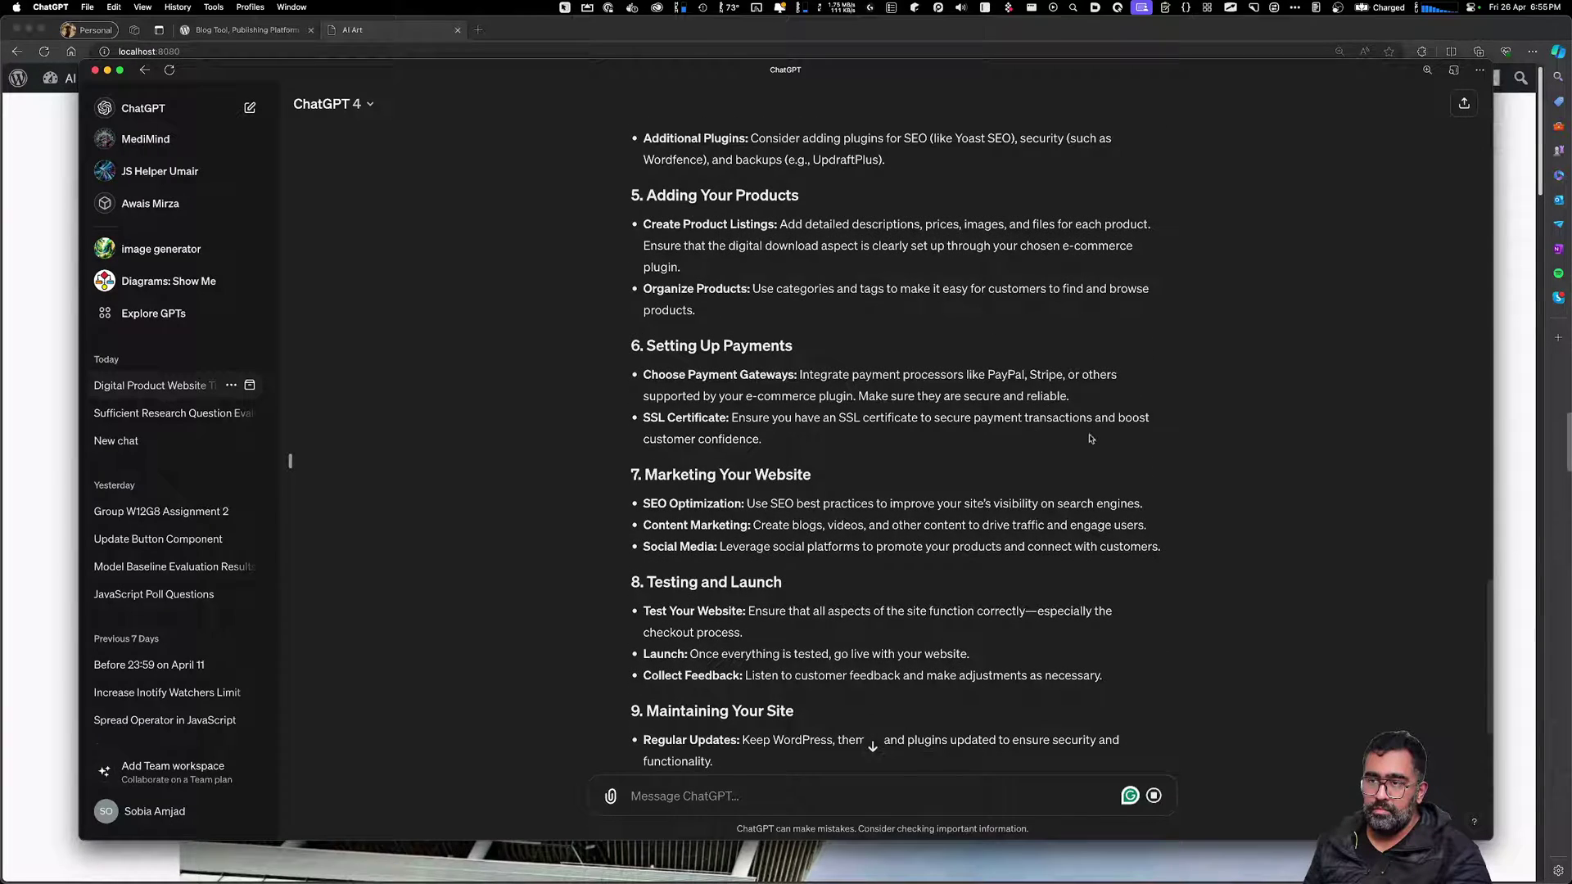
double_click(1041, 374)
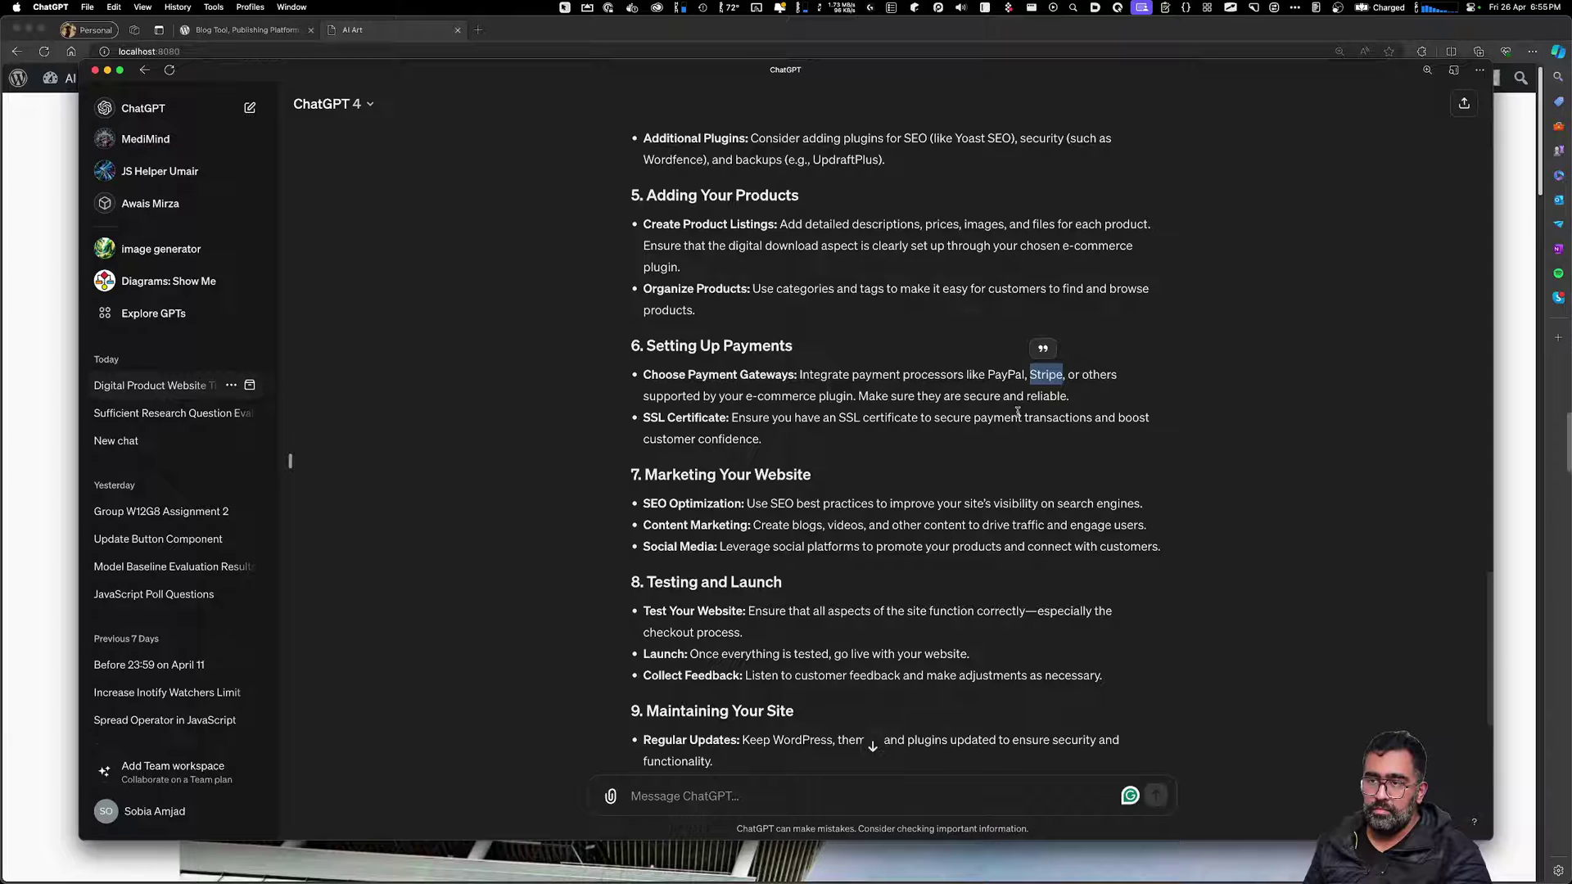
click(1017, 412)
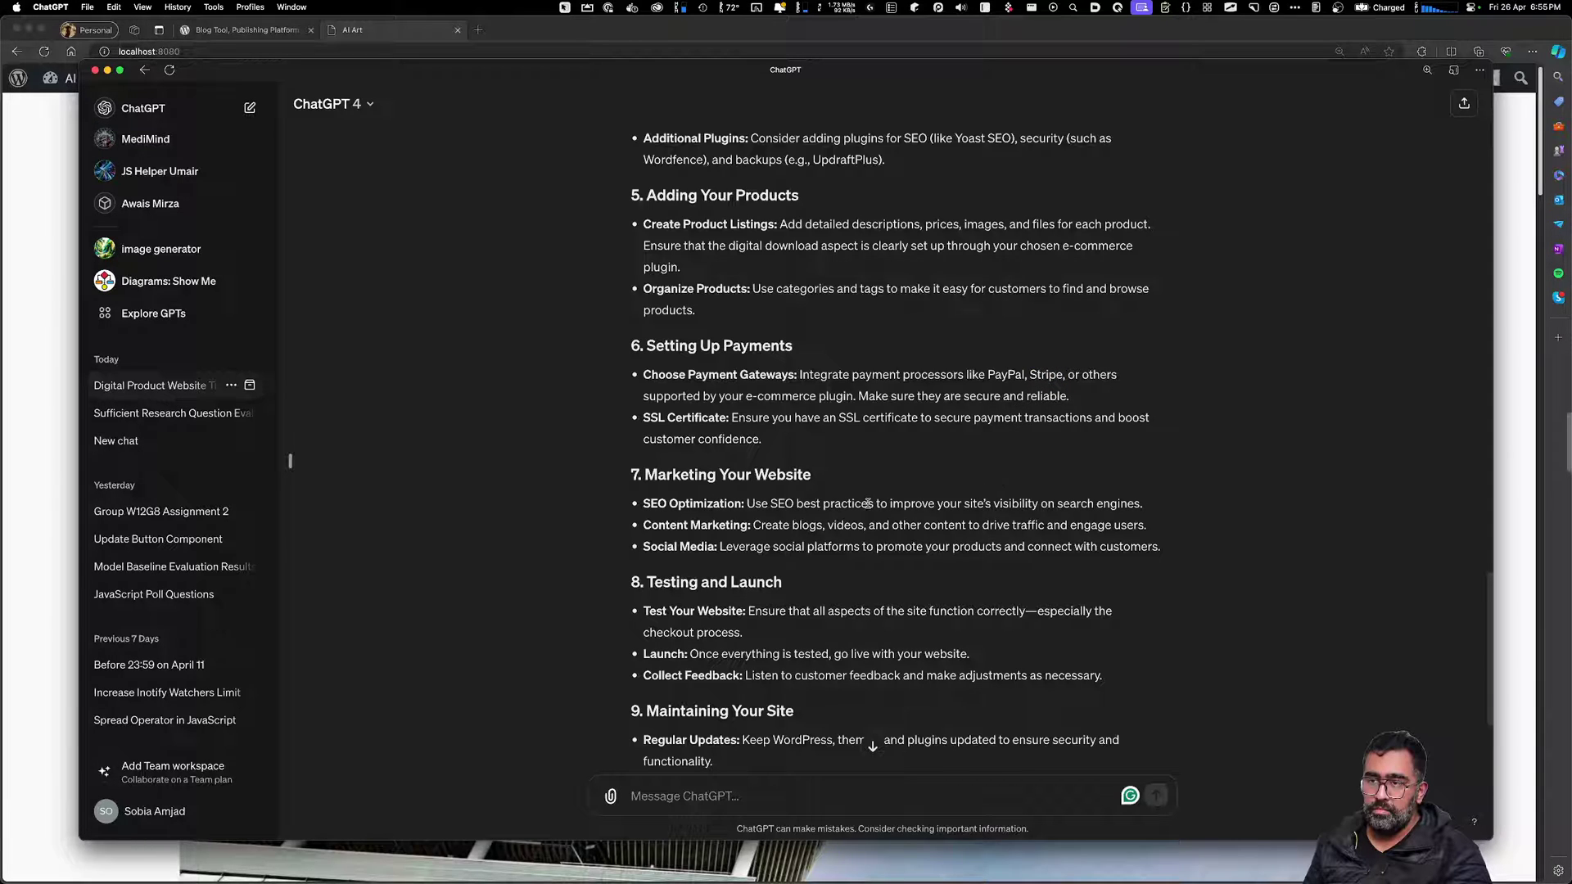
scroll(836, 600, down, 3)
key(super+Tab)
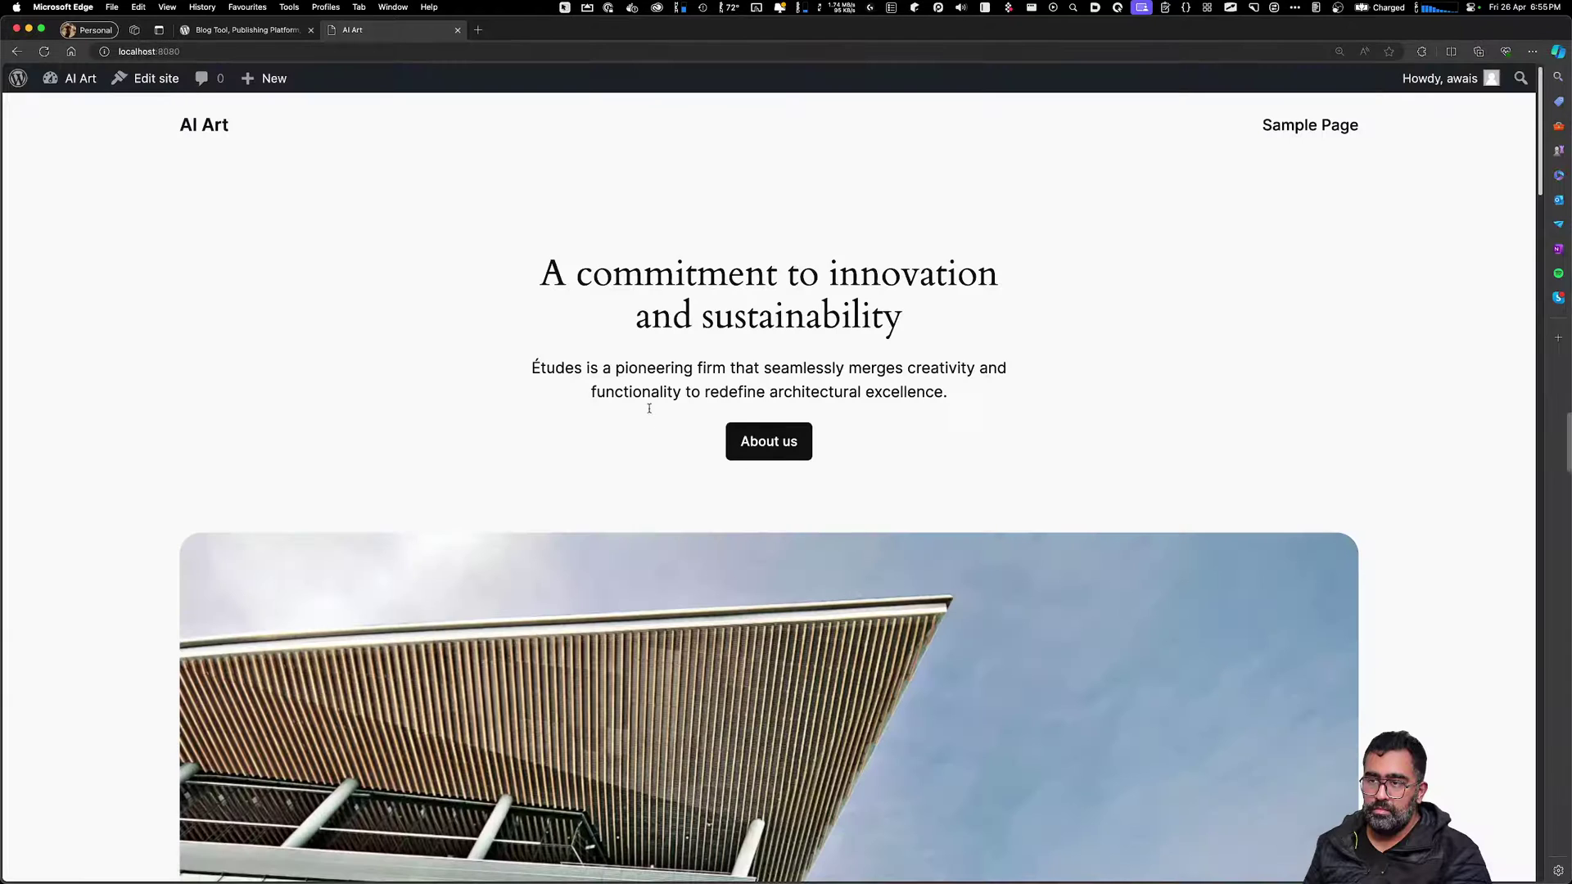
Go from the site to Dashboard > Plugins > Add New Plugin
click(152, 82)
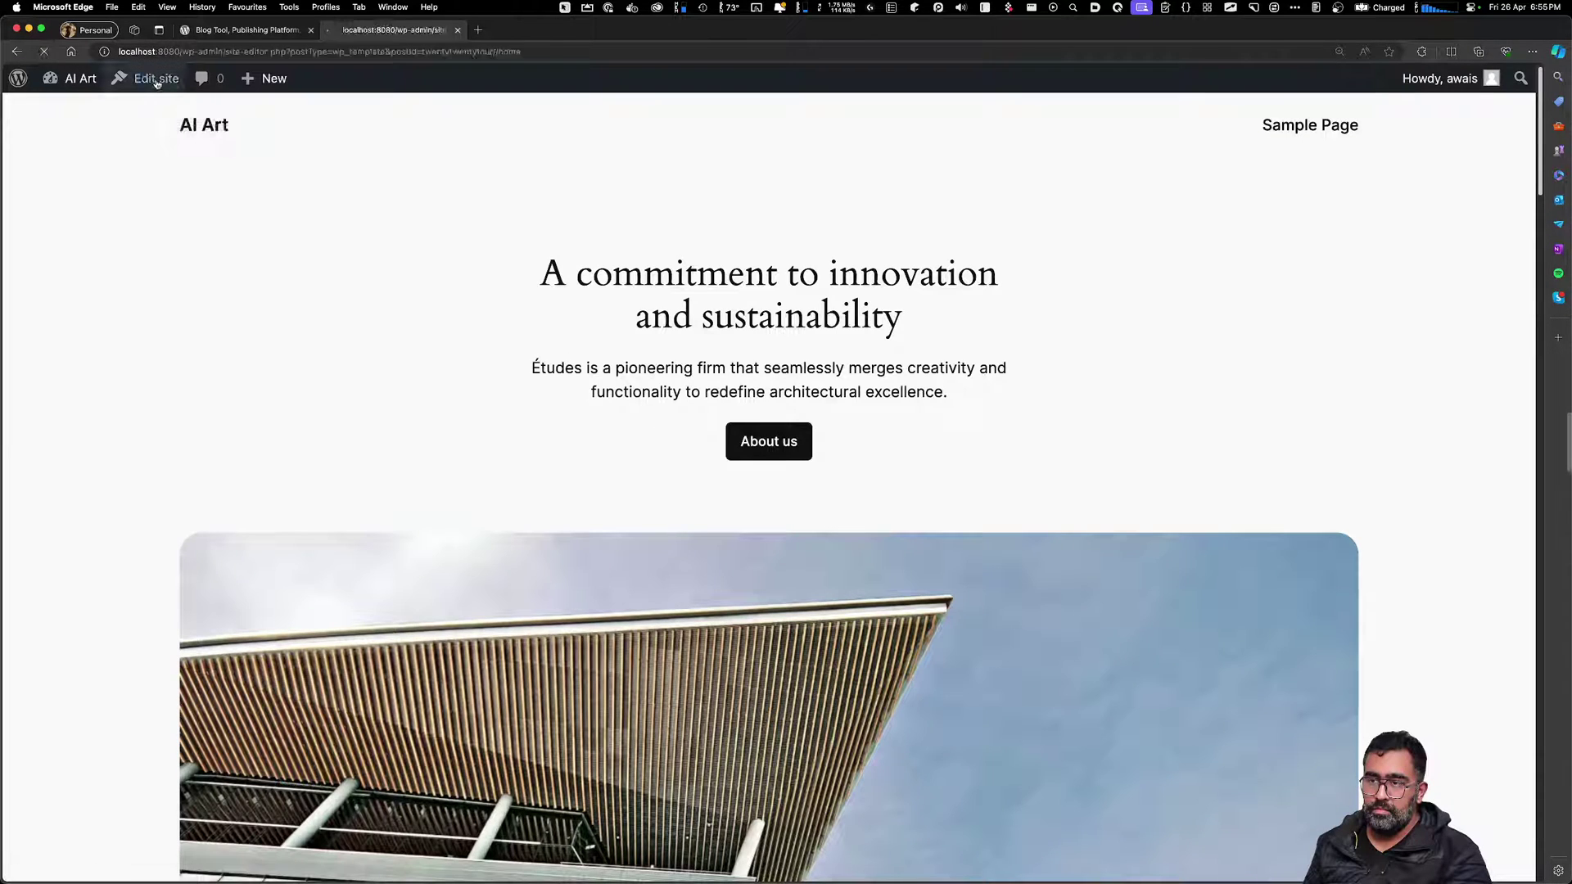
click(29, 91)
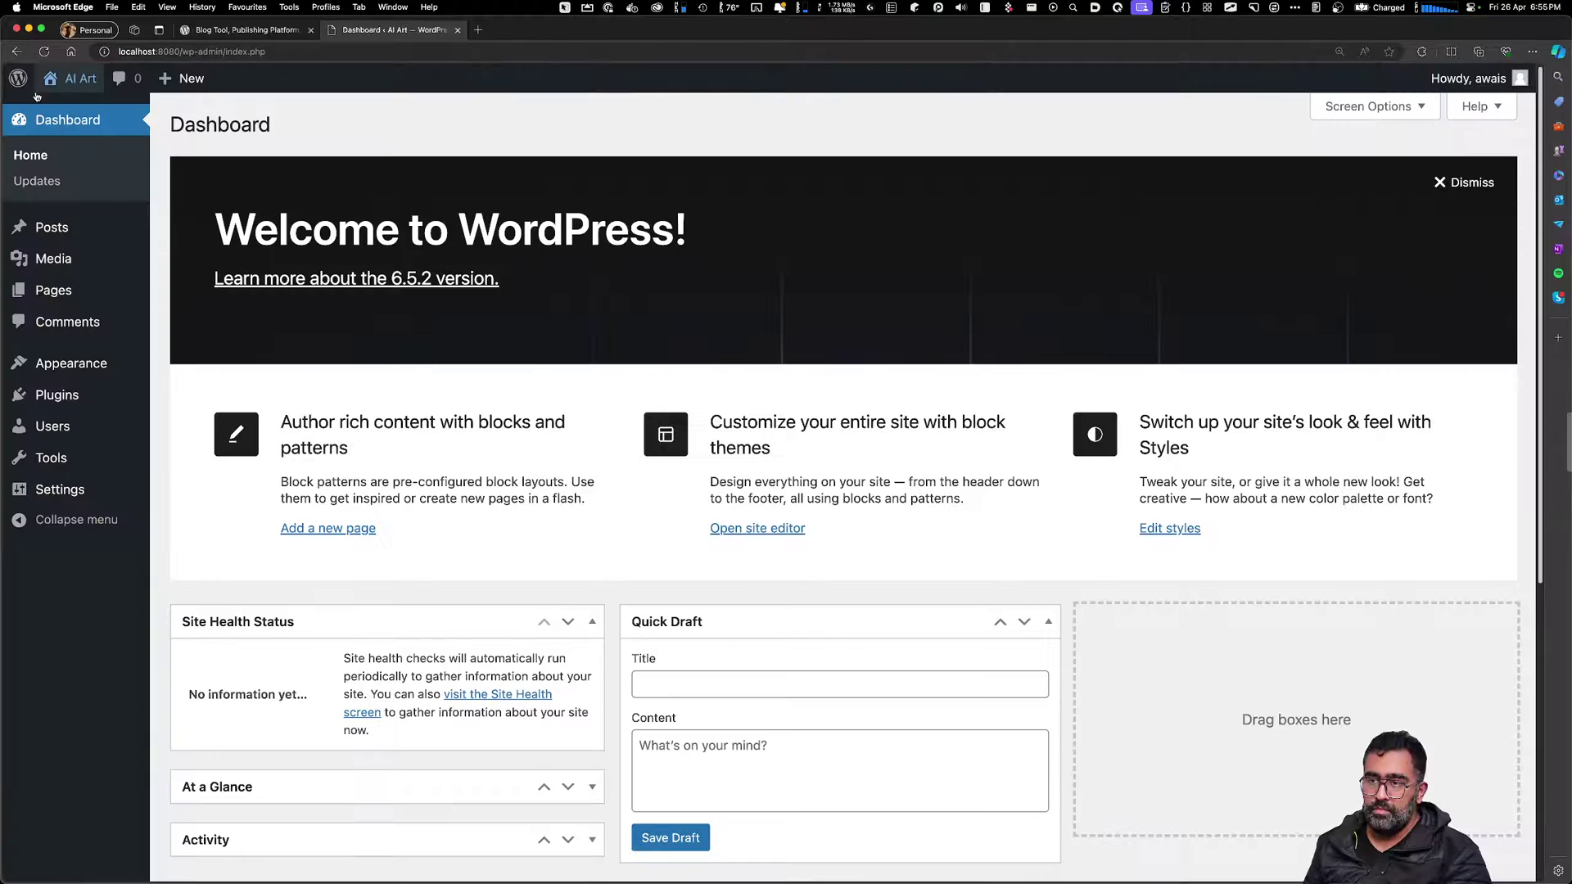
mouse_move(81, 387)
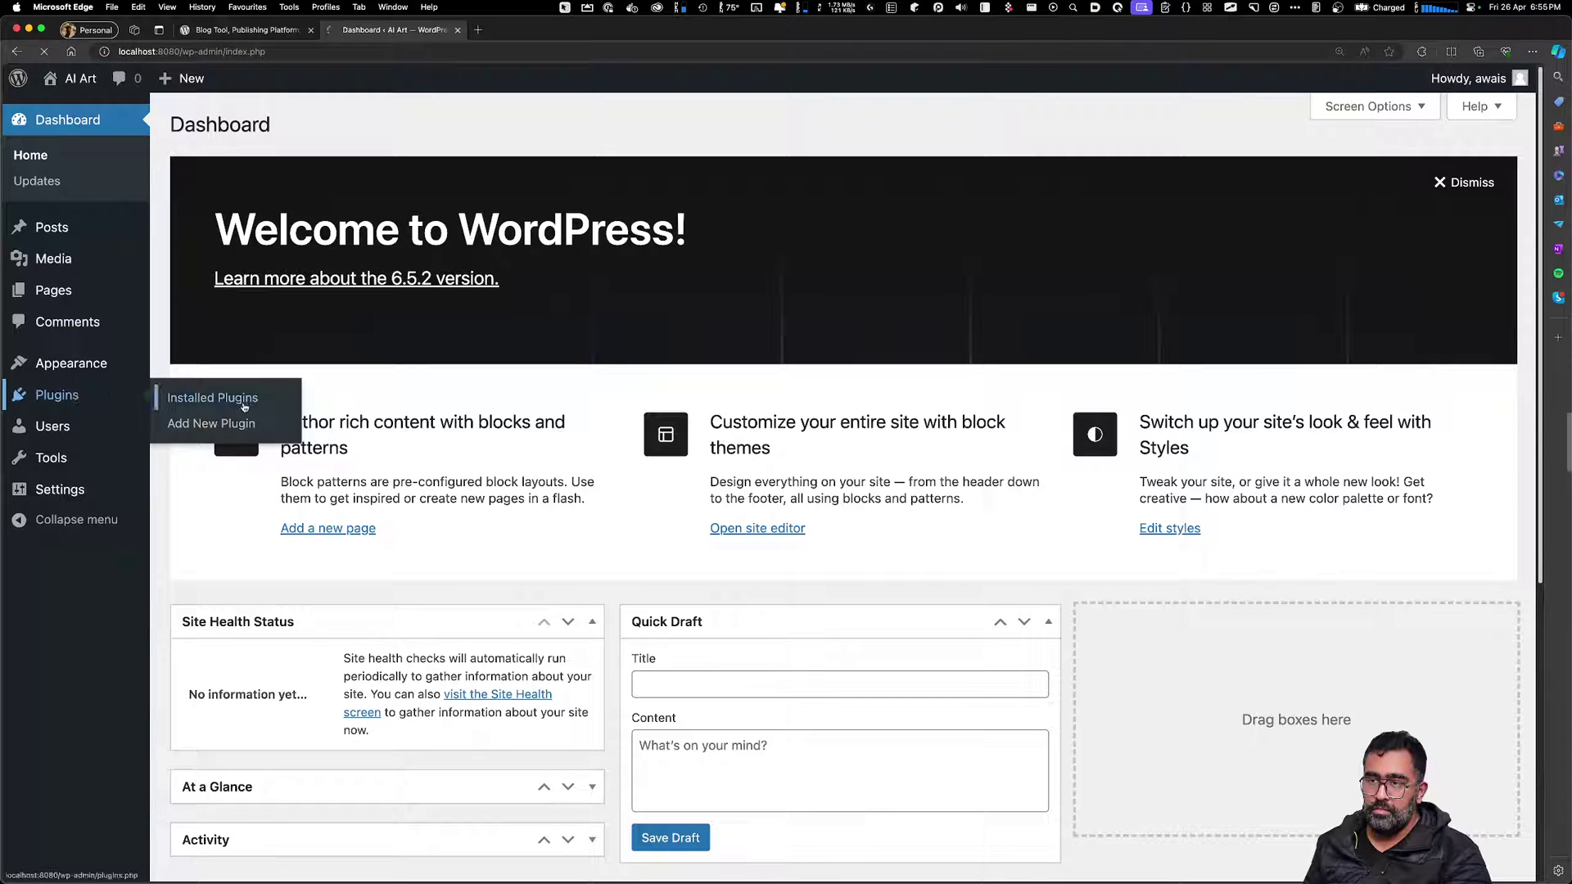
click(209, 397)
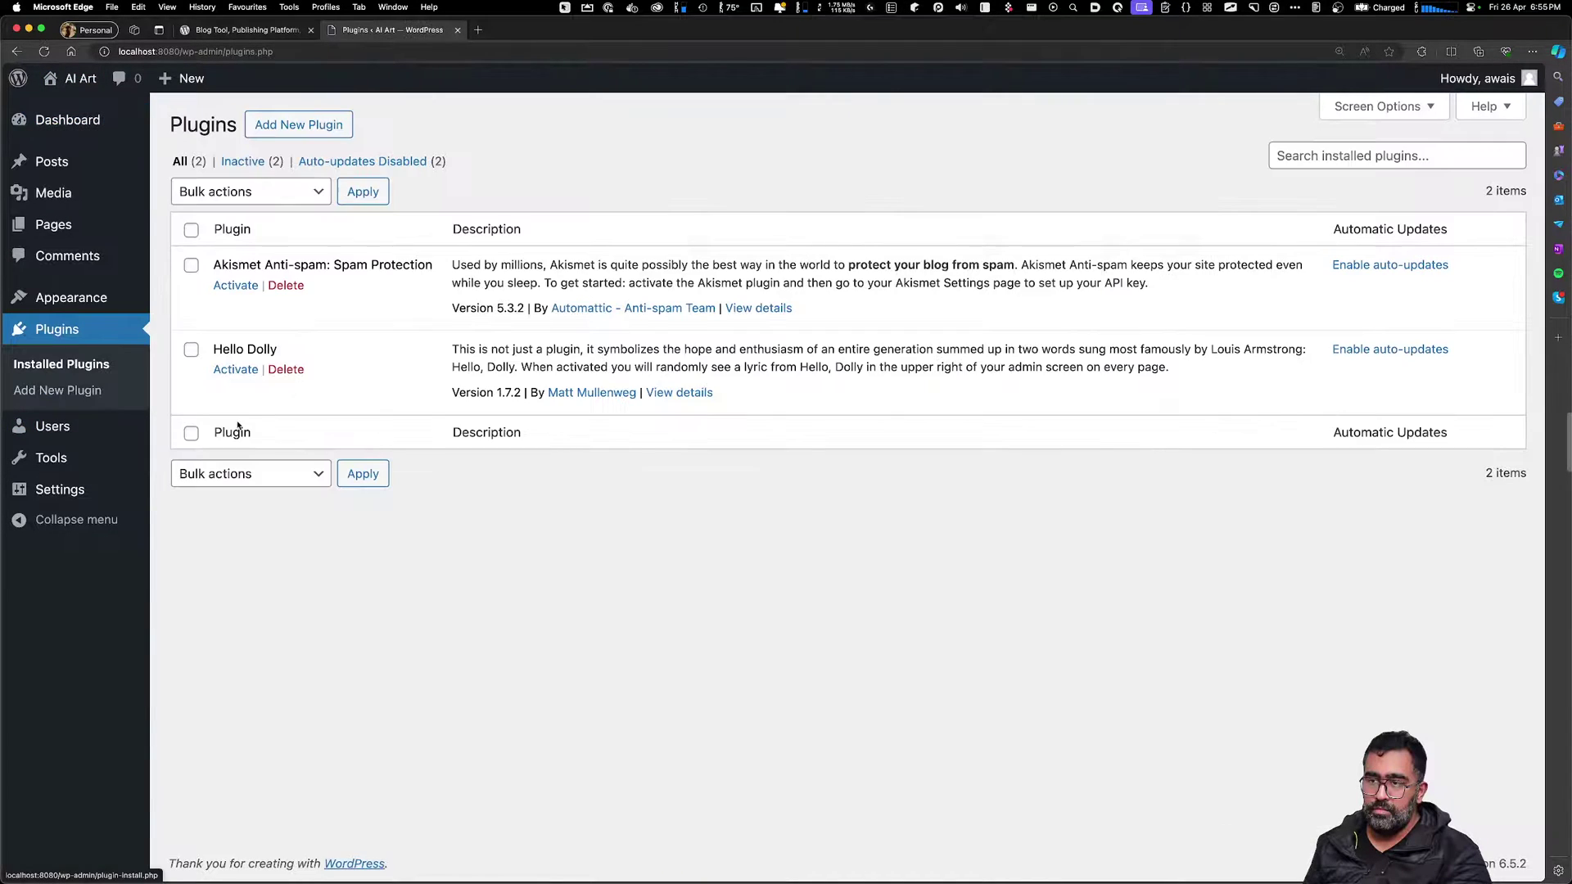
click(299, 125)
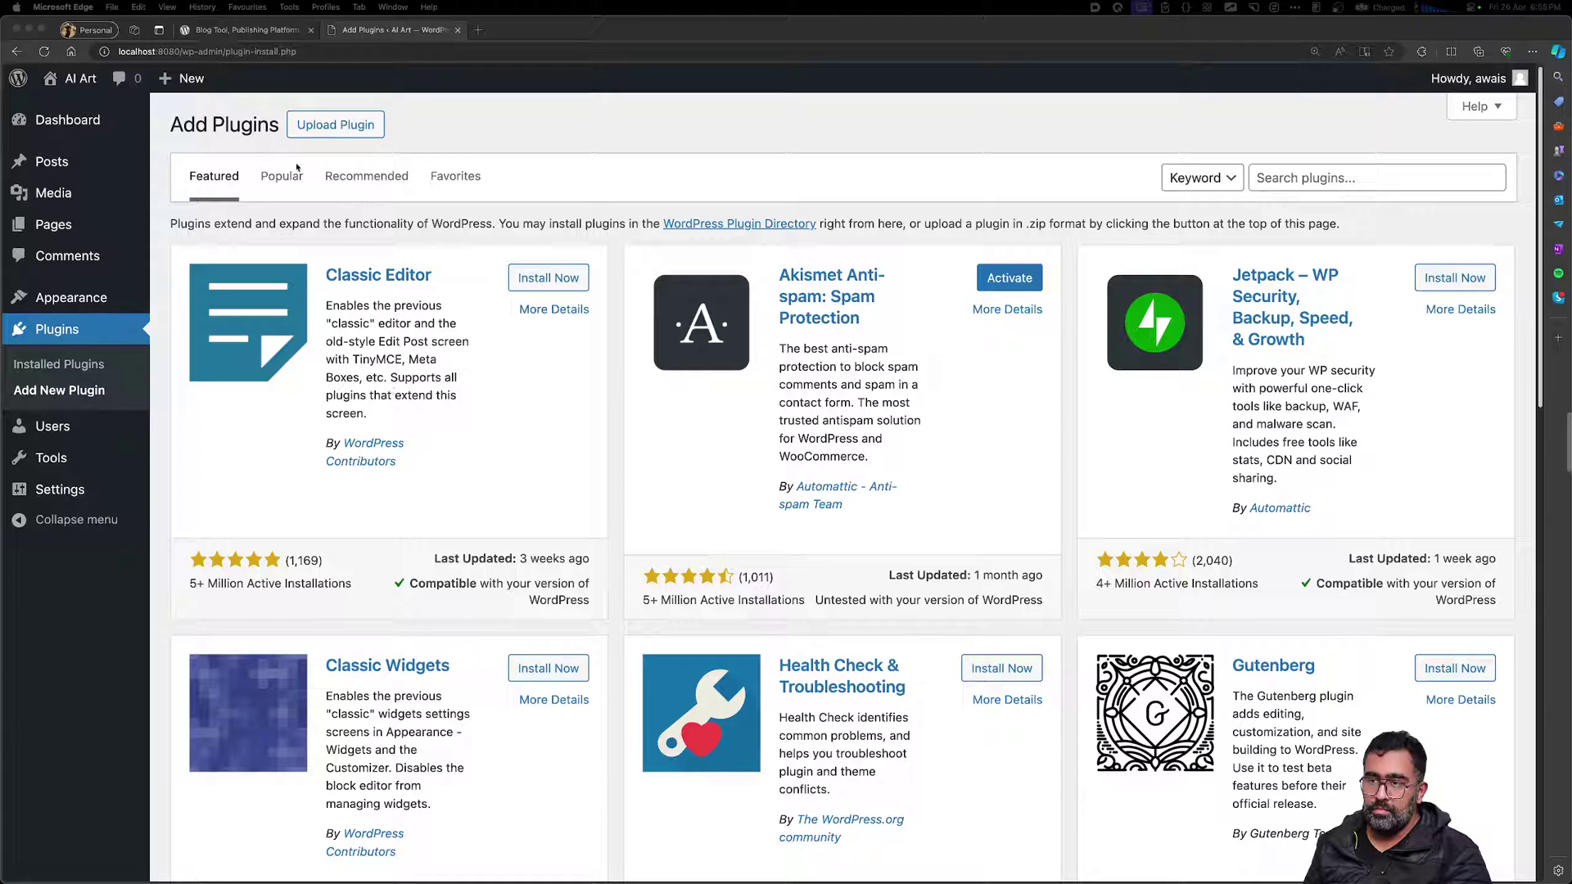
Search for Easy Digital Downloads, install it and activate it
click(1502, 186)
text(Easy Digital Downloads)
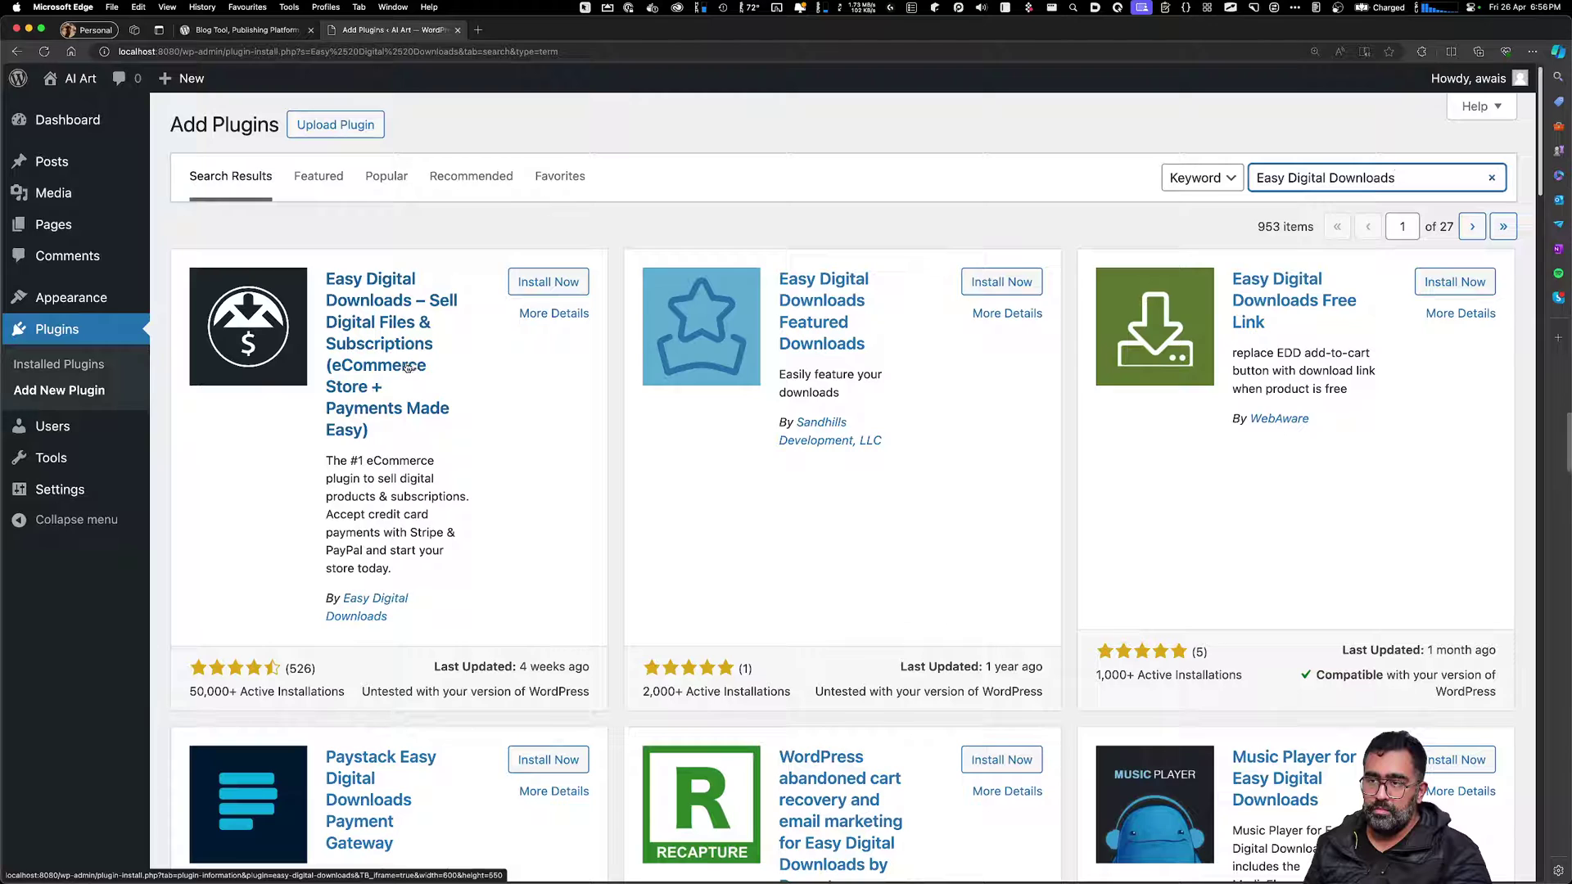
click(520, 287)
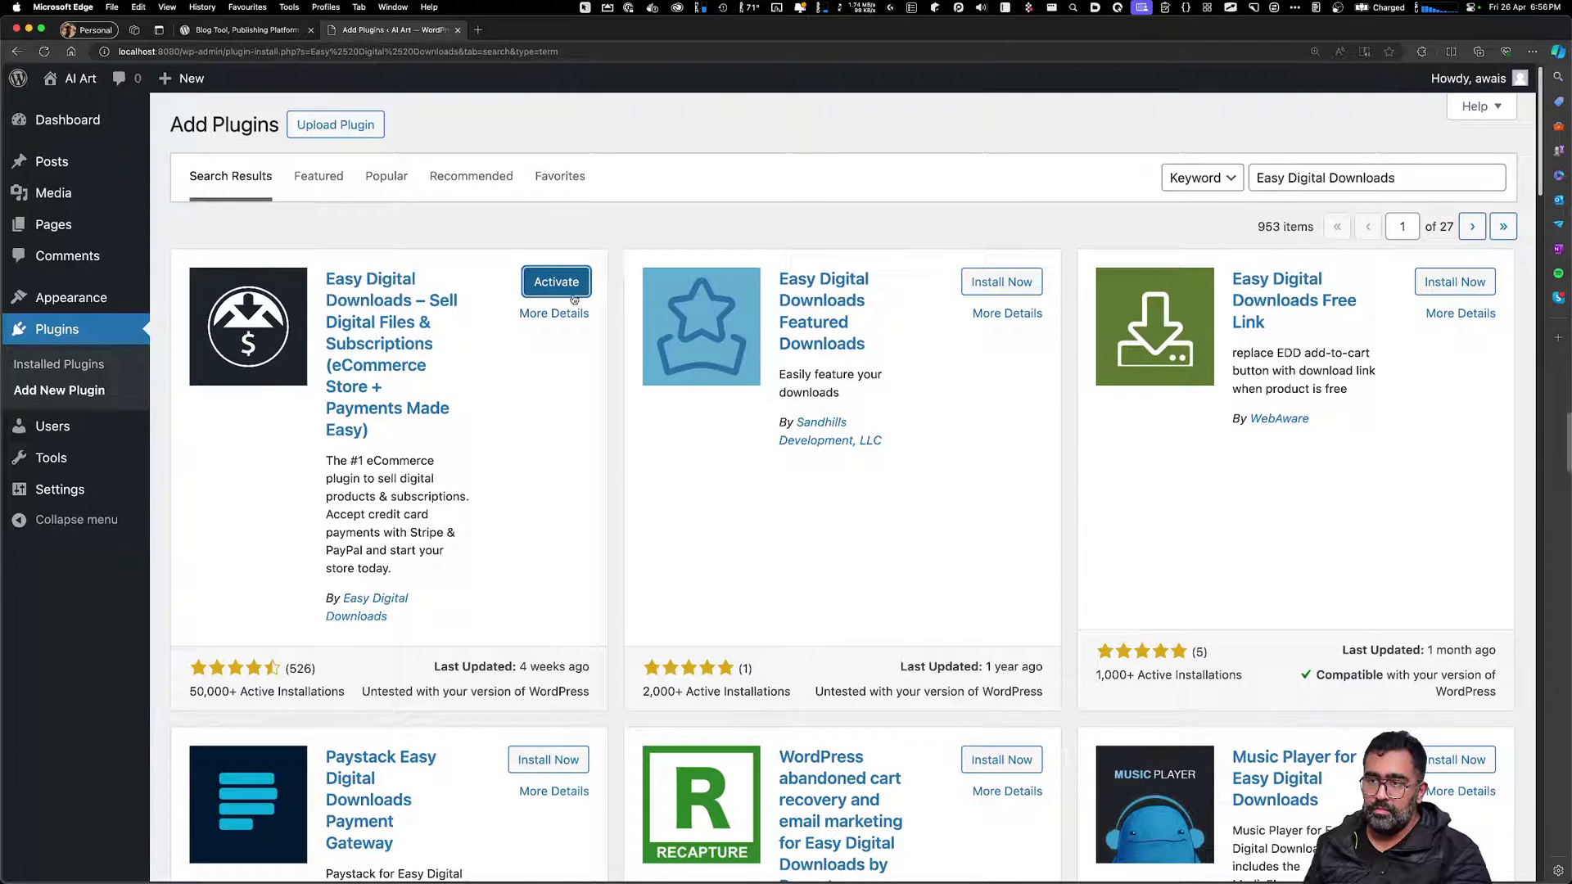
click(573, 293)
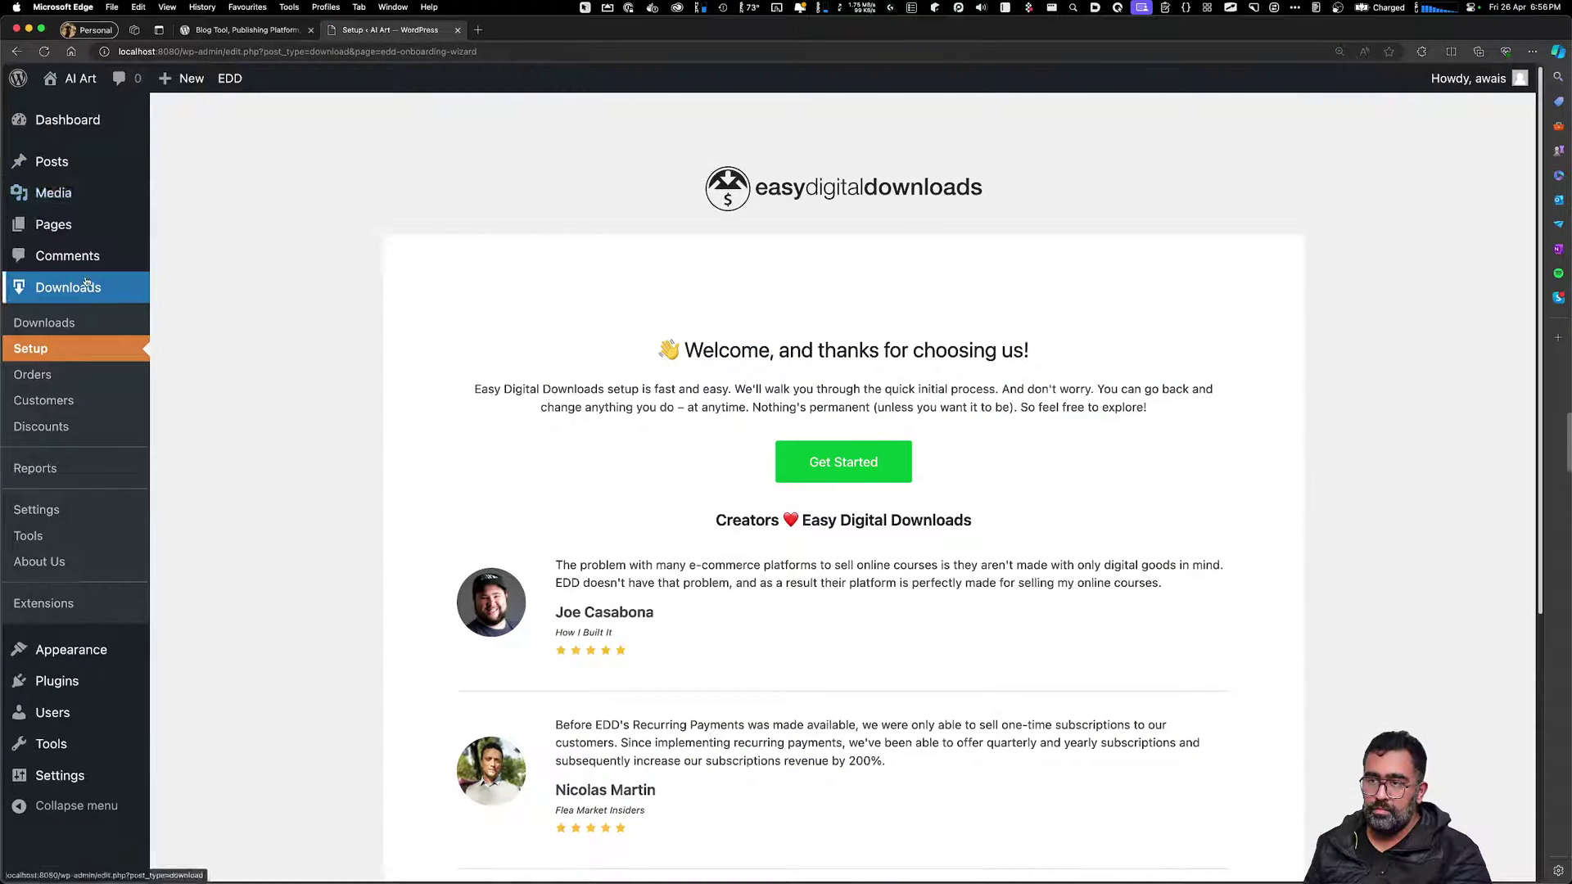
Start the Easy Digital Downloads setup wizard with Get Started
drag(719, 348, 1019, 352)
click(972, 393)
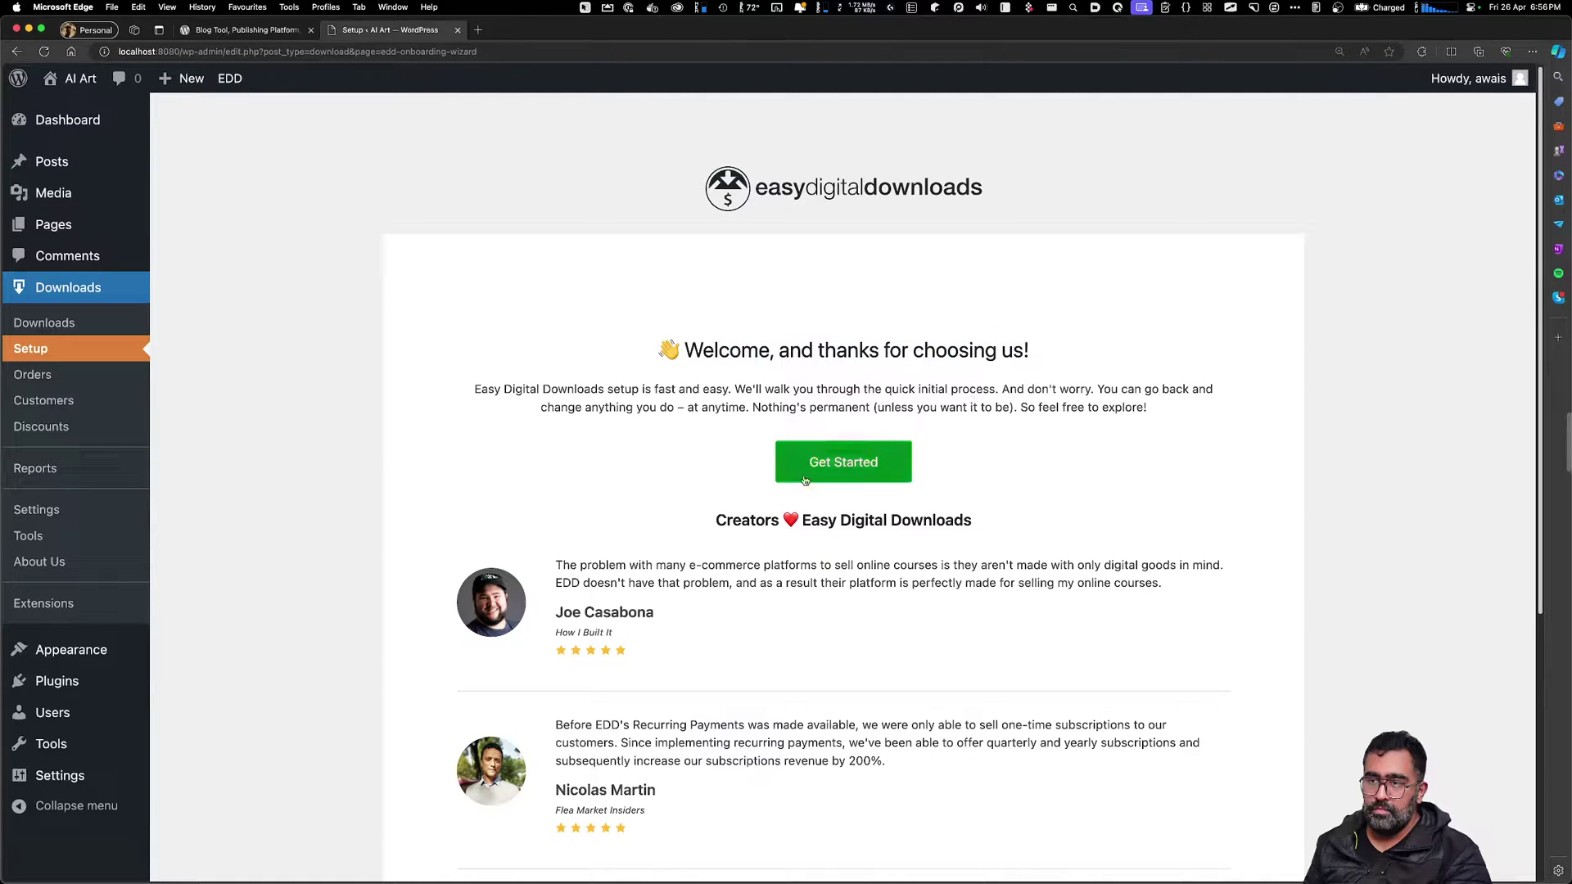
scroll(607, 626, down, 2)
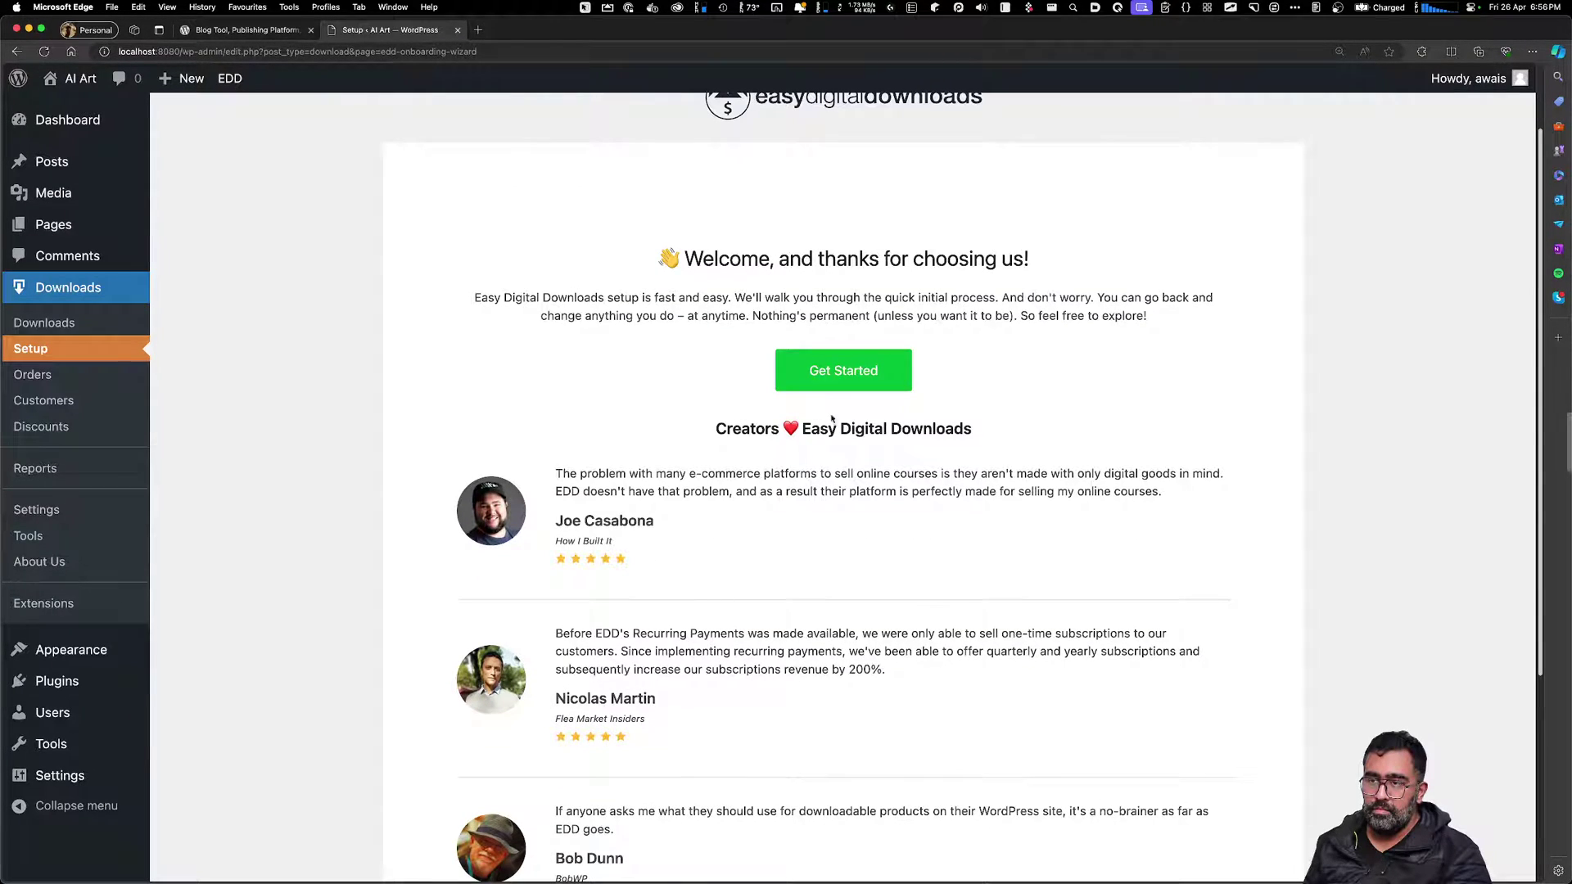
click(827, 372)
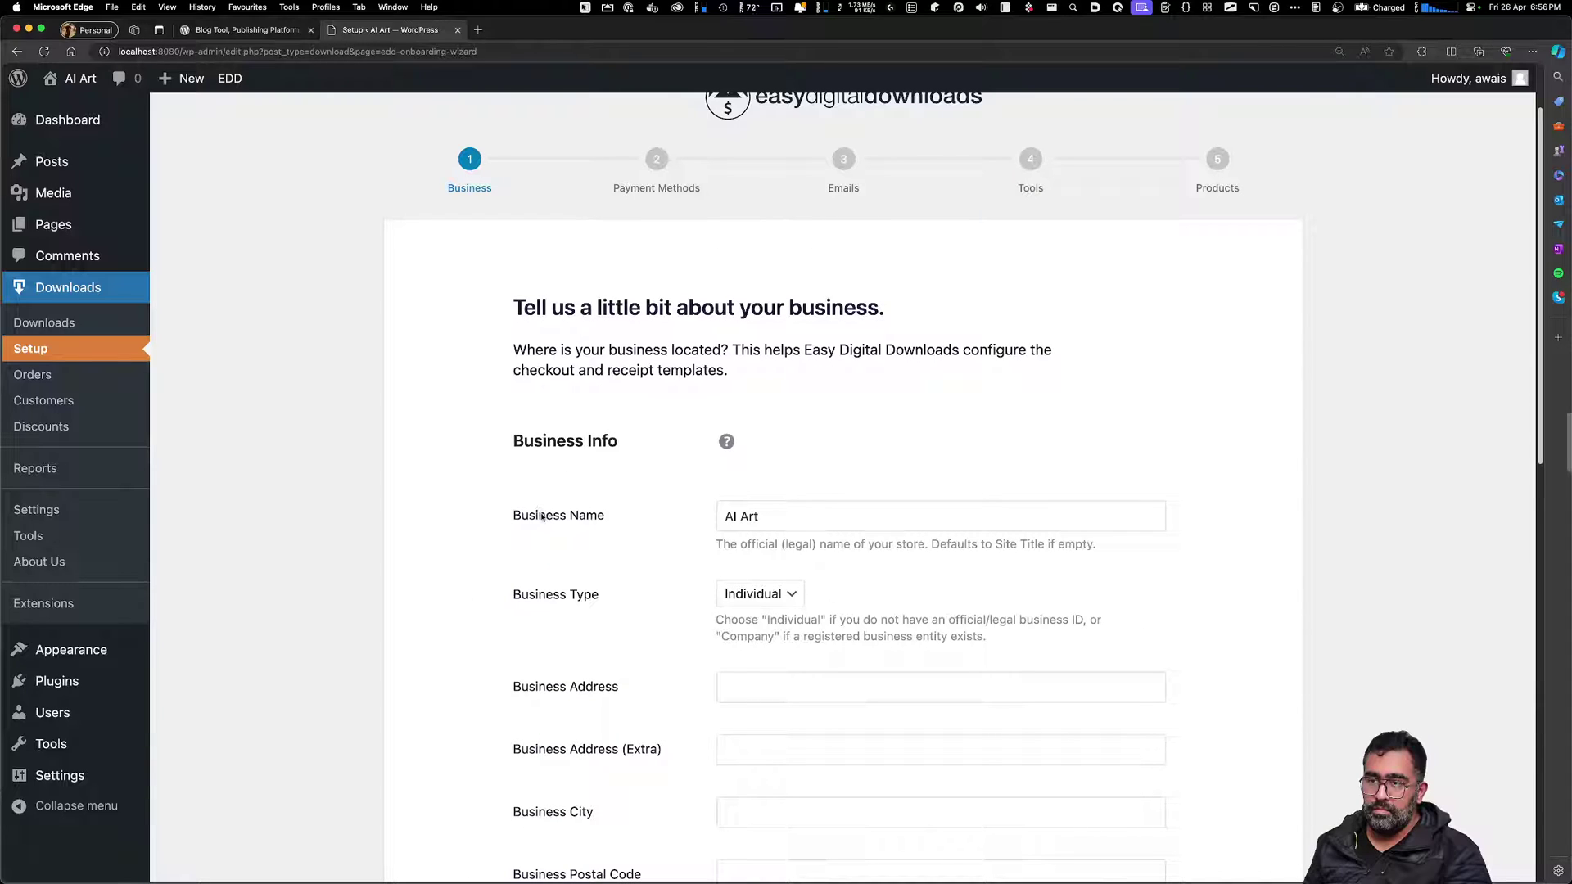
Make the business name 'AI Art Stock' and keep business type Individual
drag(541, 515, 553, 513)
click(787, 508)
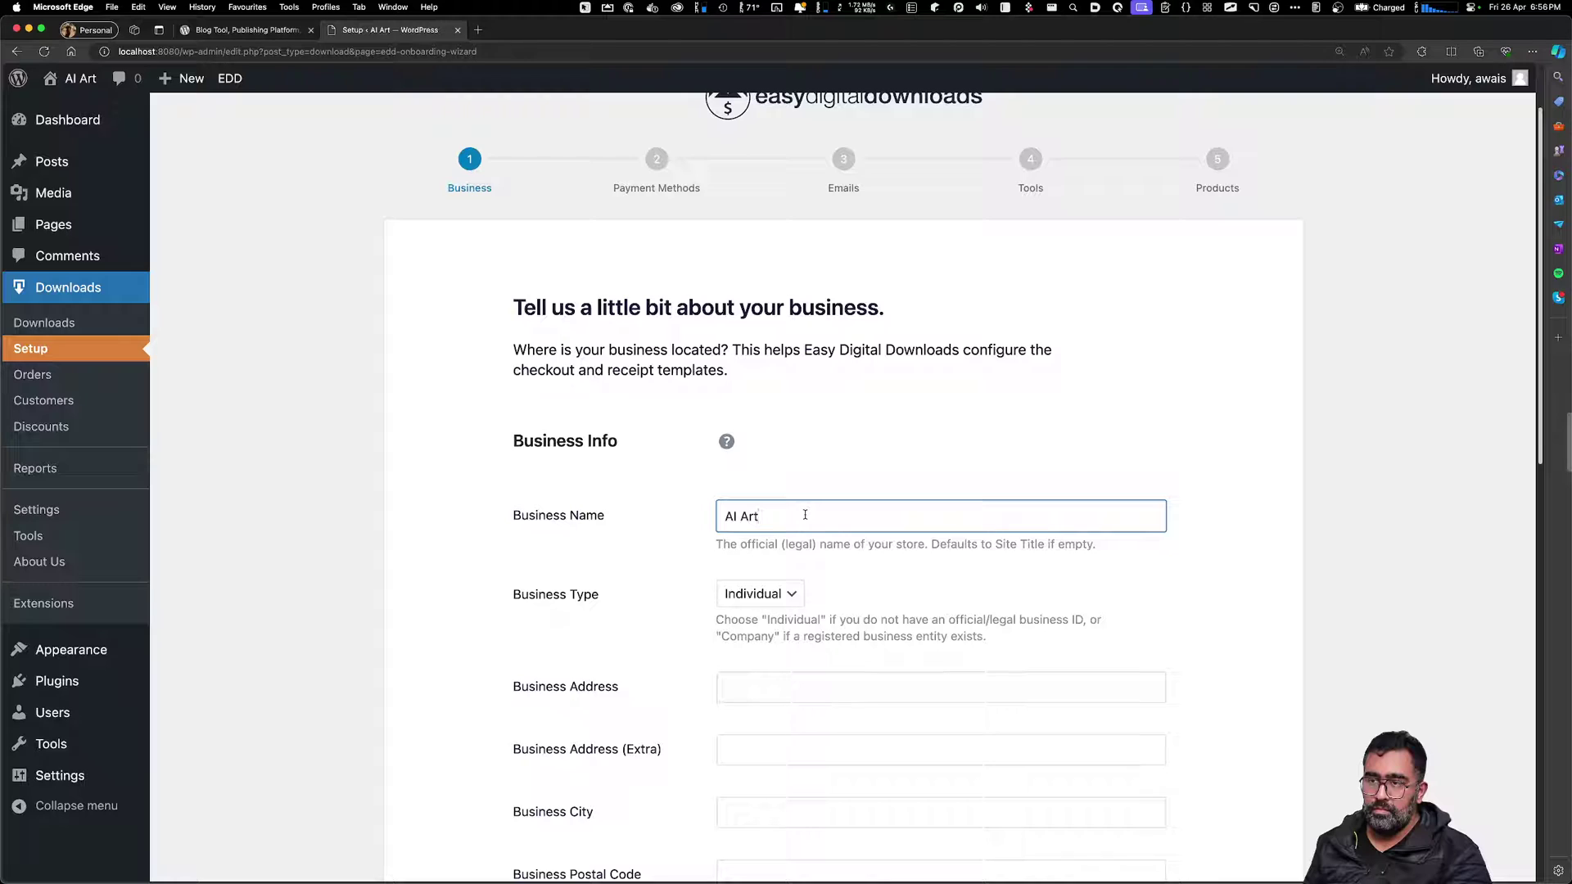
text(Stock)
click(776, 595)
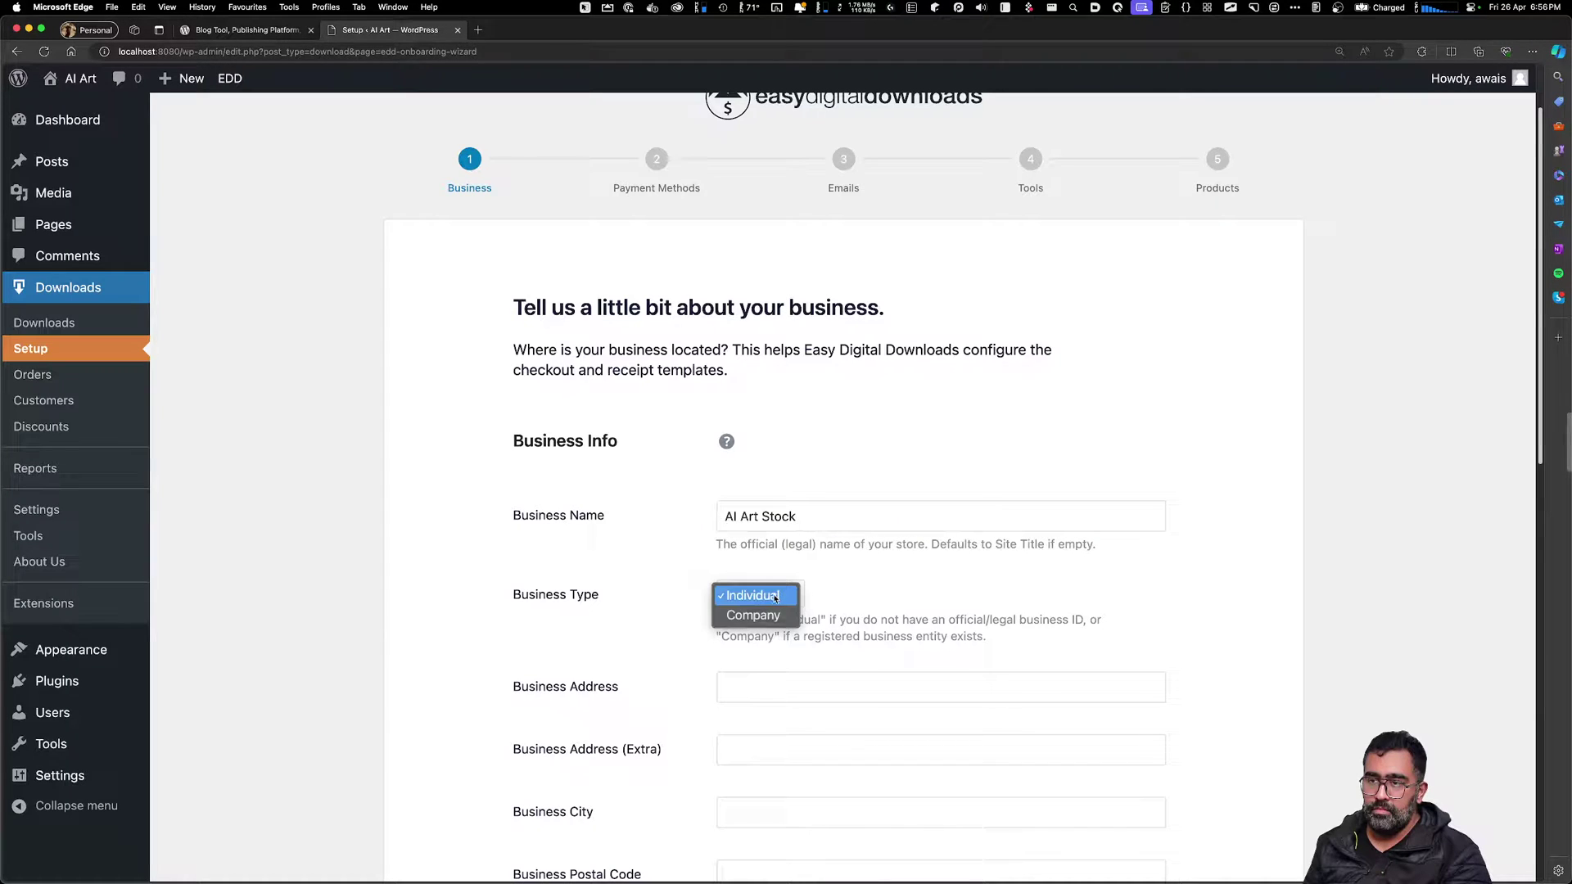
click(775, 597)
Leave the business address empty and select the setup page's web address
scroll(787, 611, down, 2)
click(799, 589)
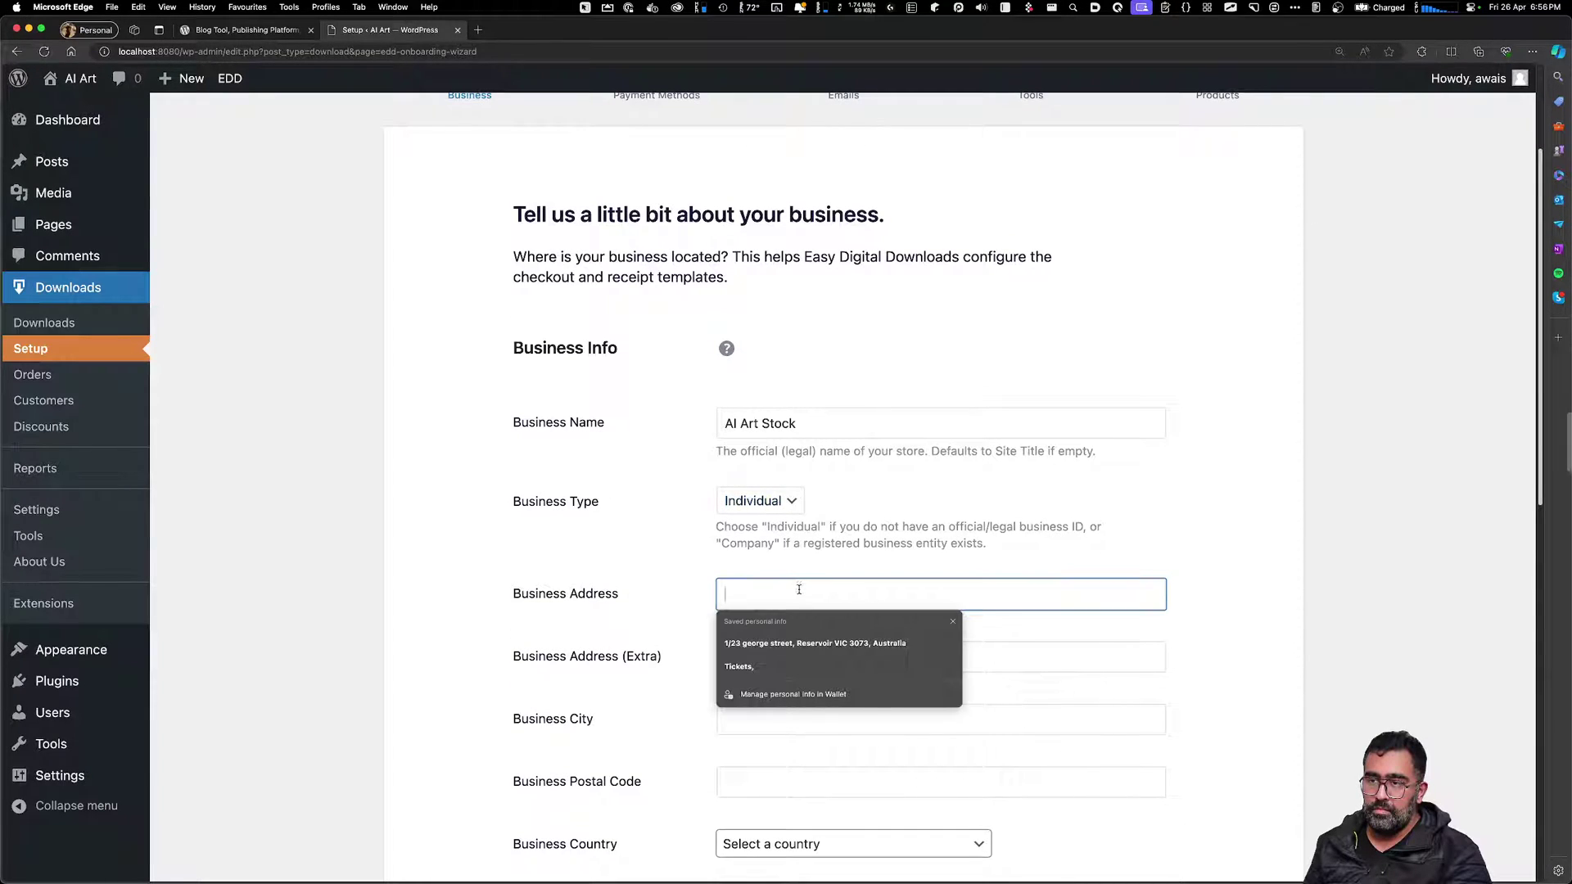
click(952, 621)
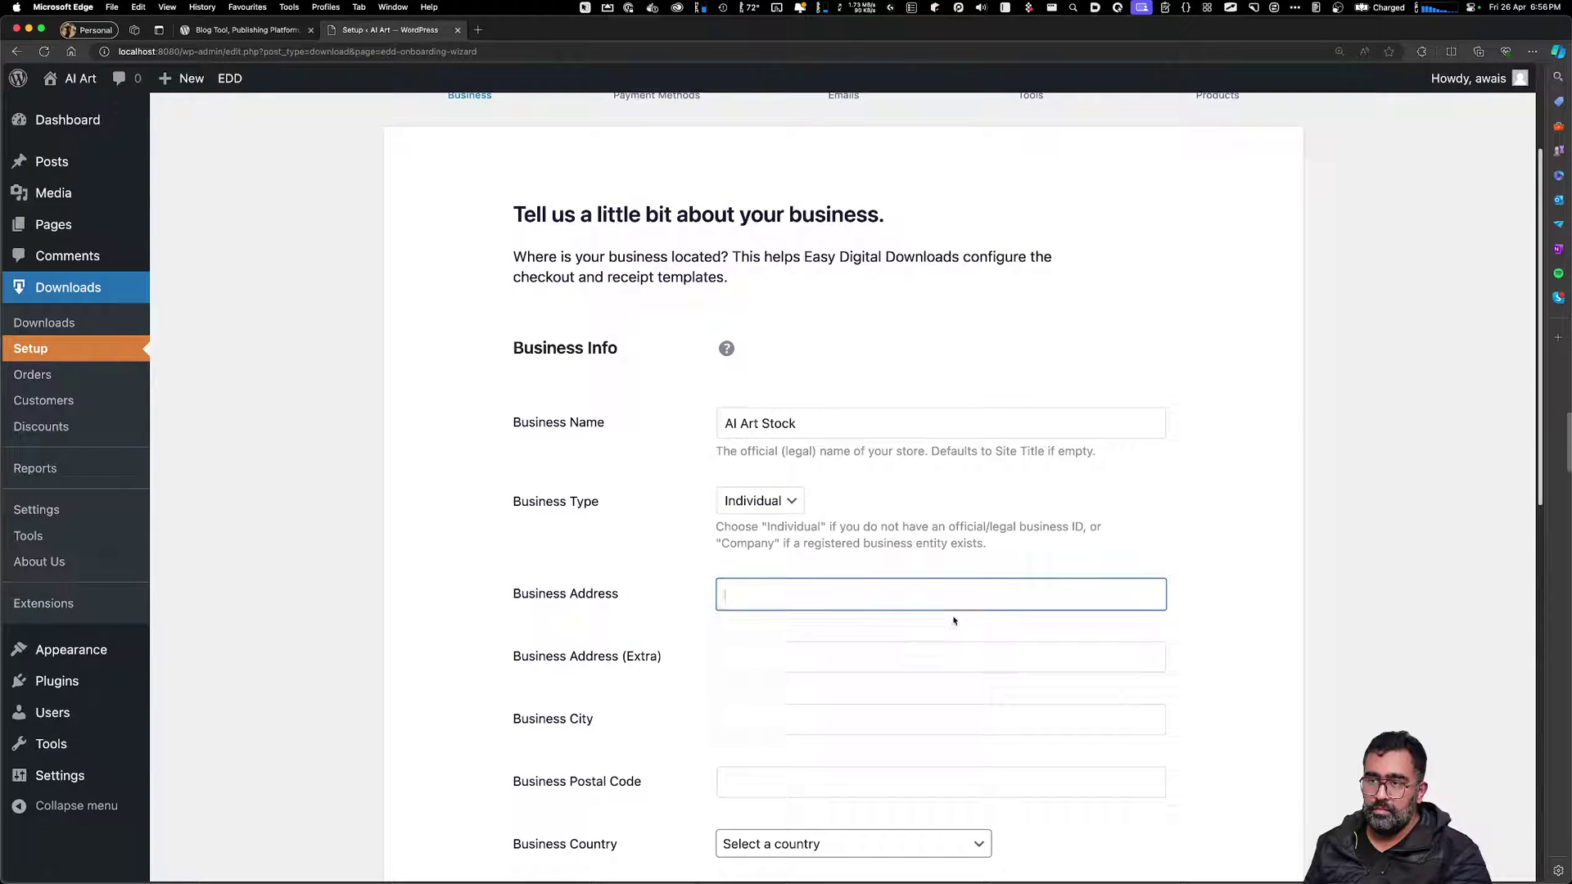
click(1370, 253)
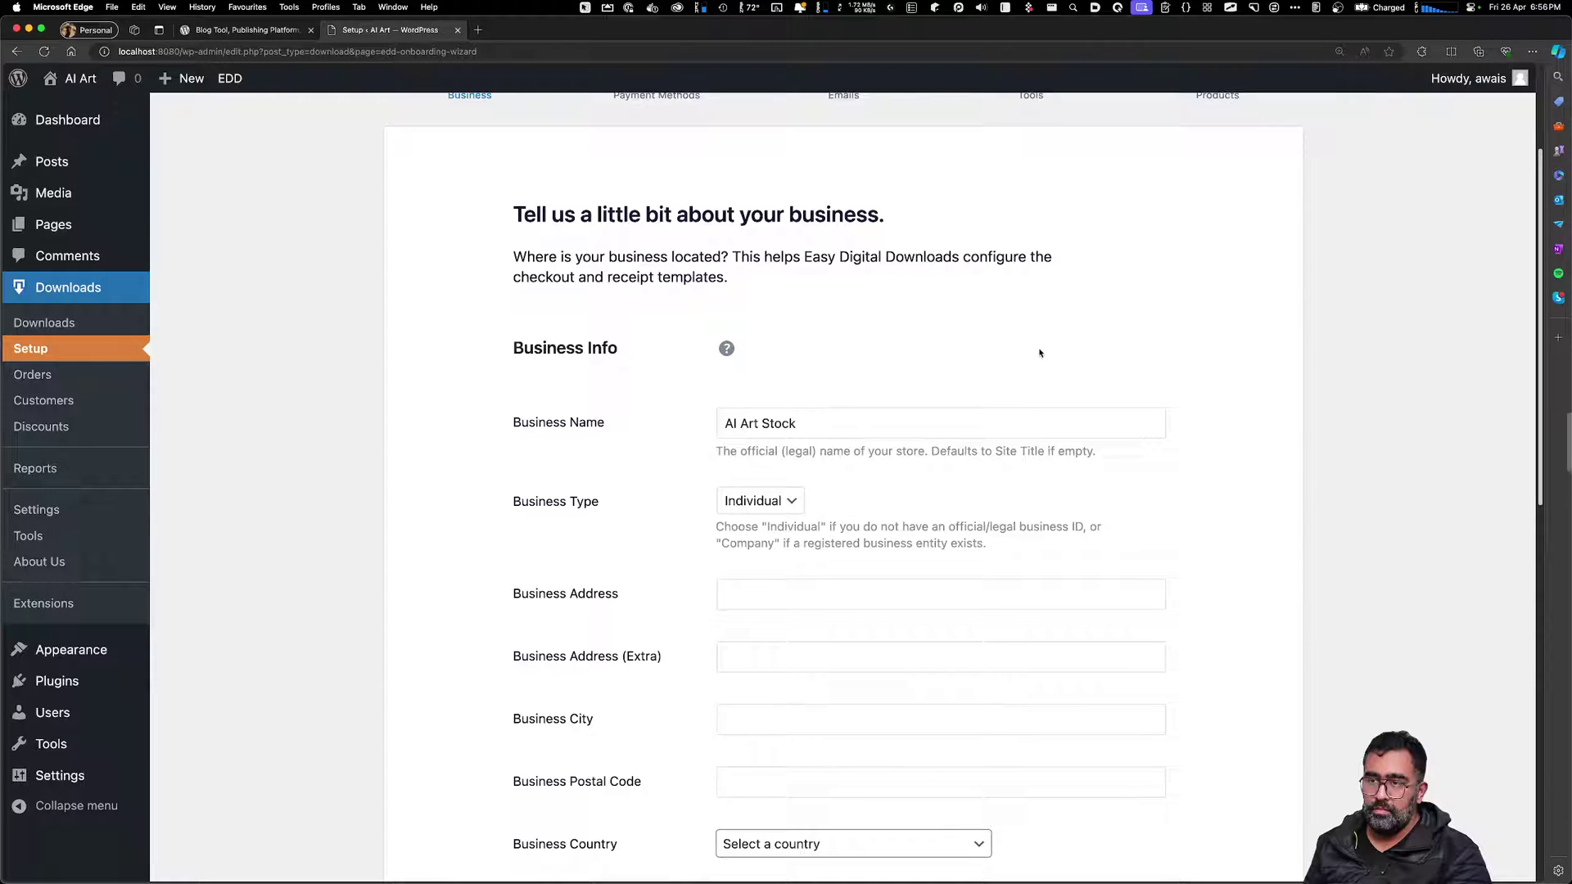
click(255, 53)
key(super+c)
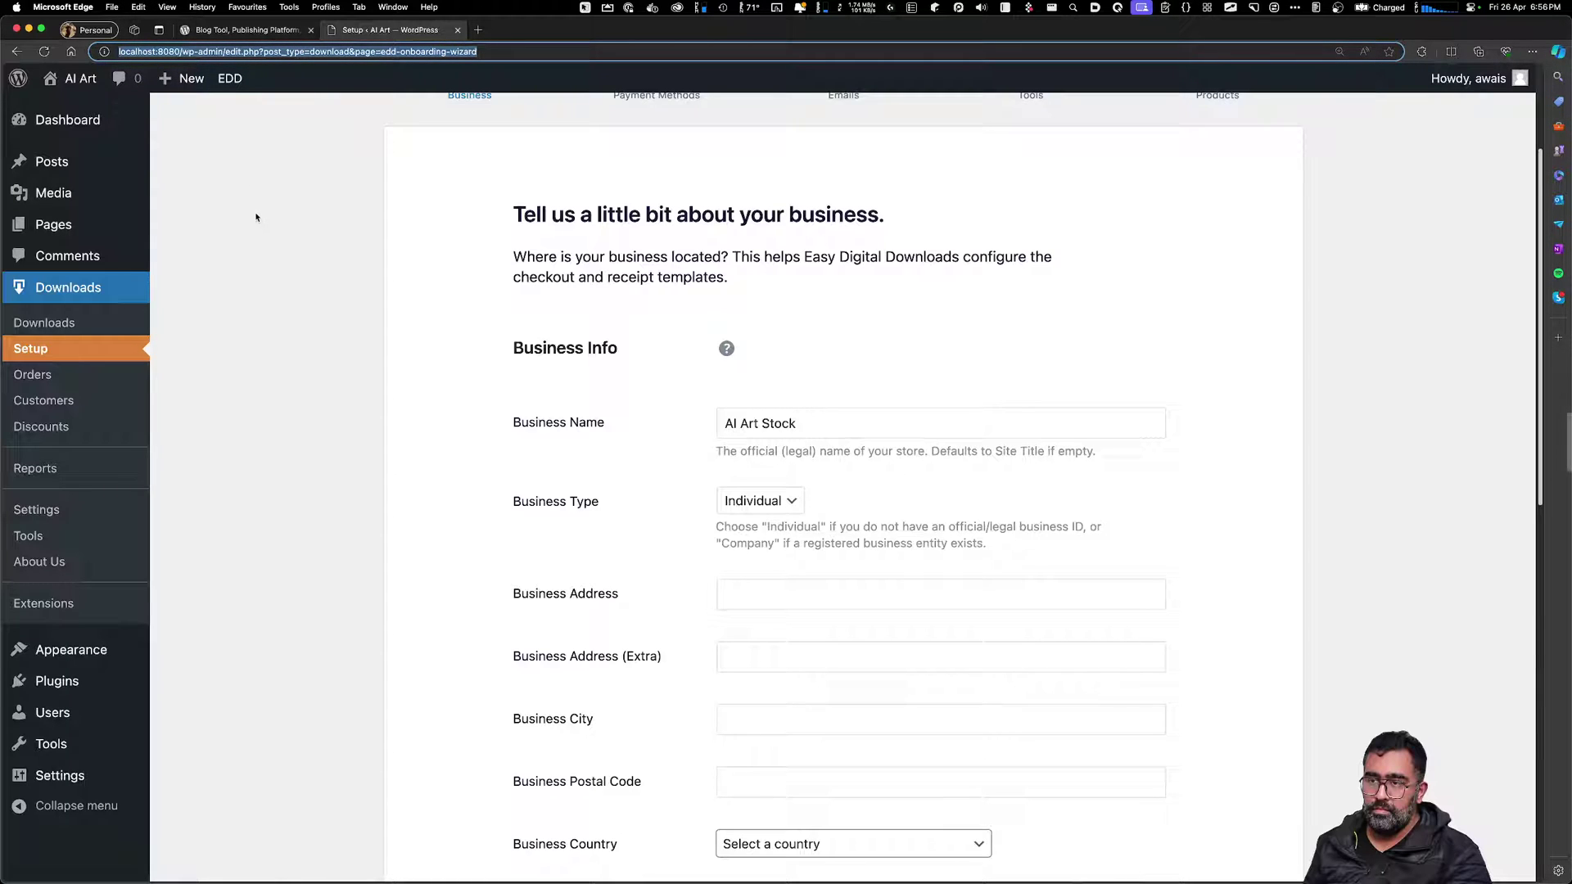
Open the setup page in a private window and sign in with the admin username and saved password
key(super+shift+n)
key(super+v)
key(Return)
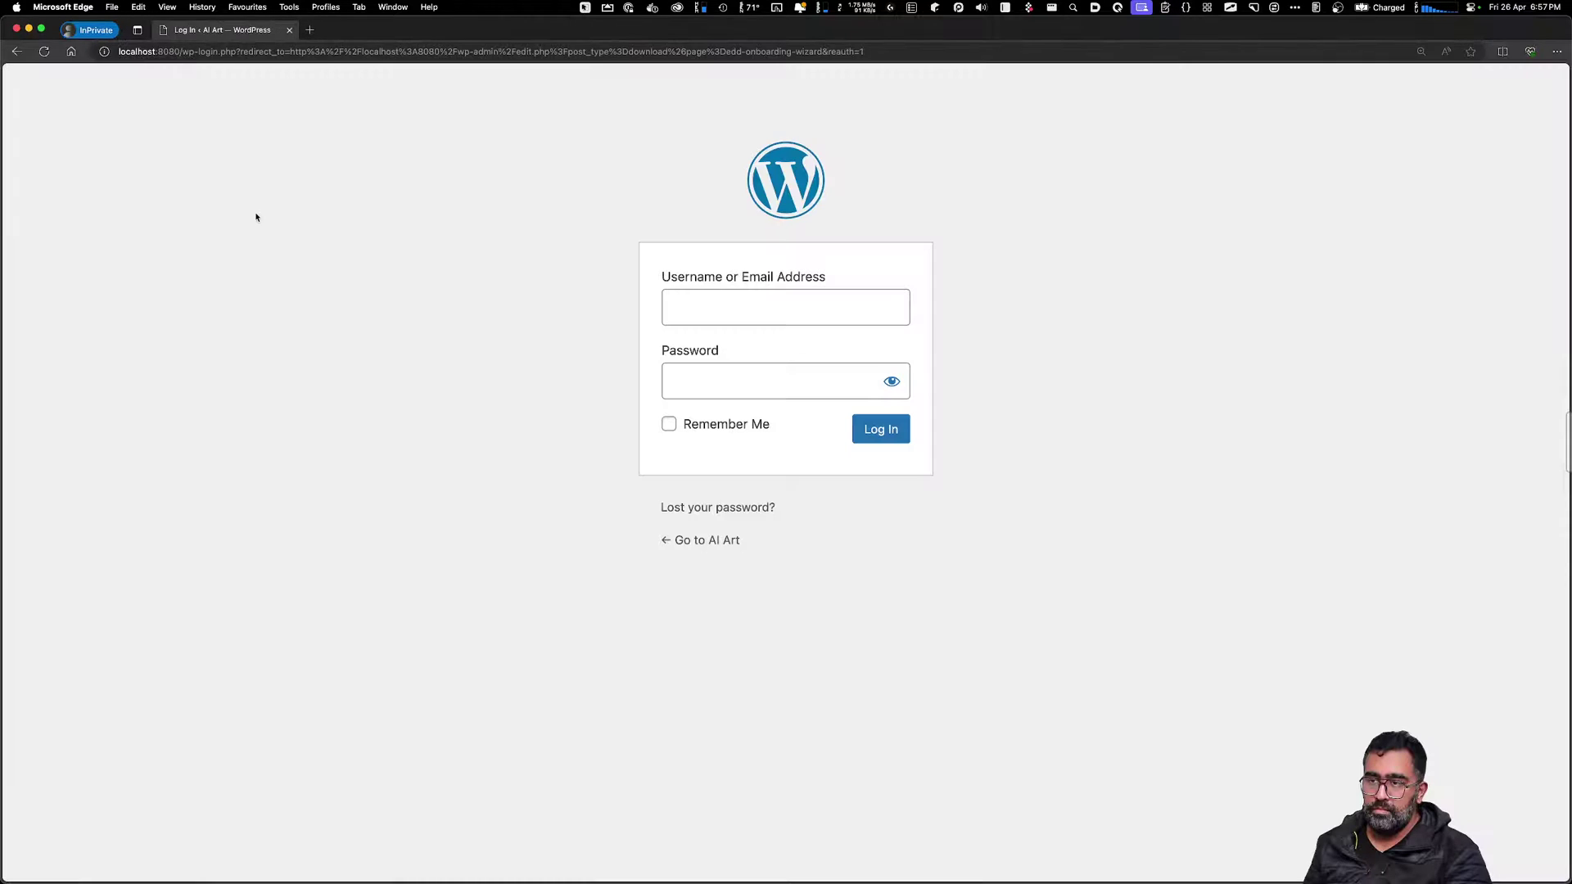
text(awais)
key(Tab)
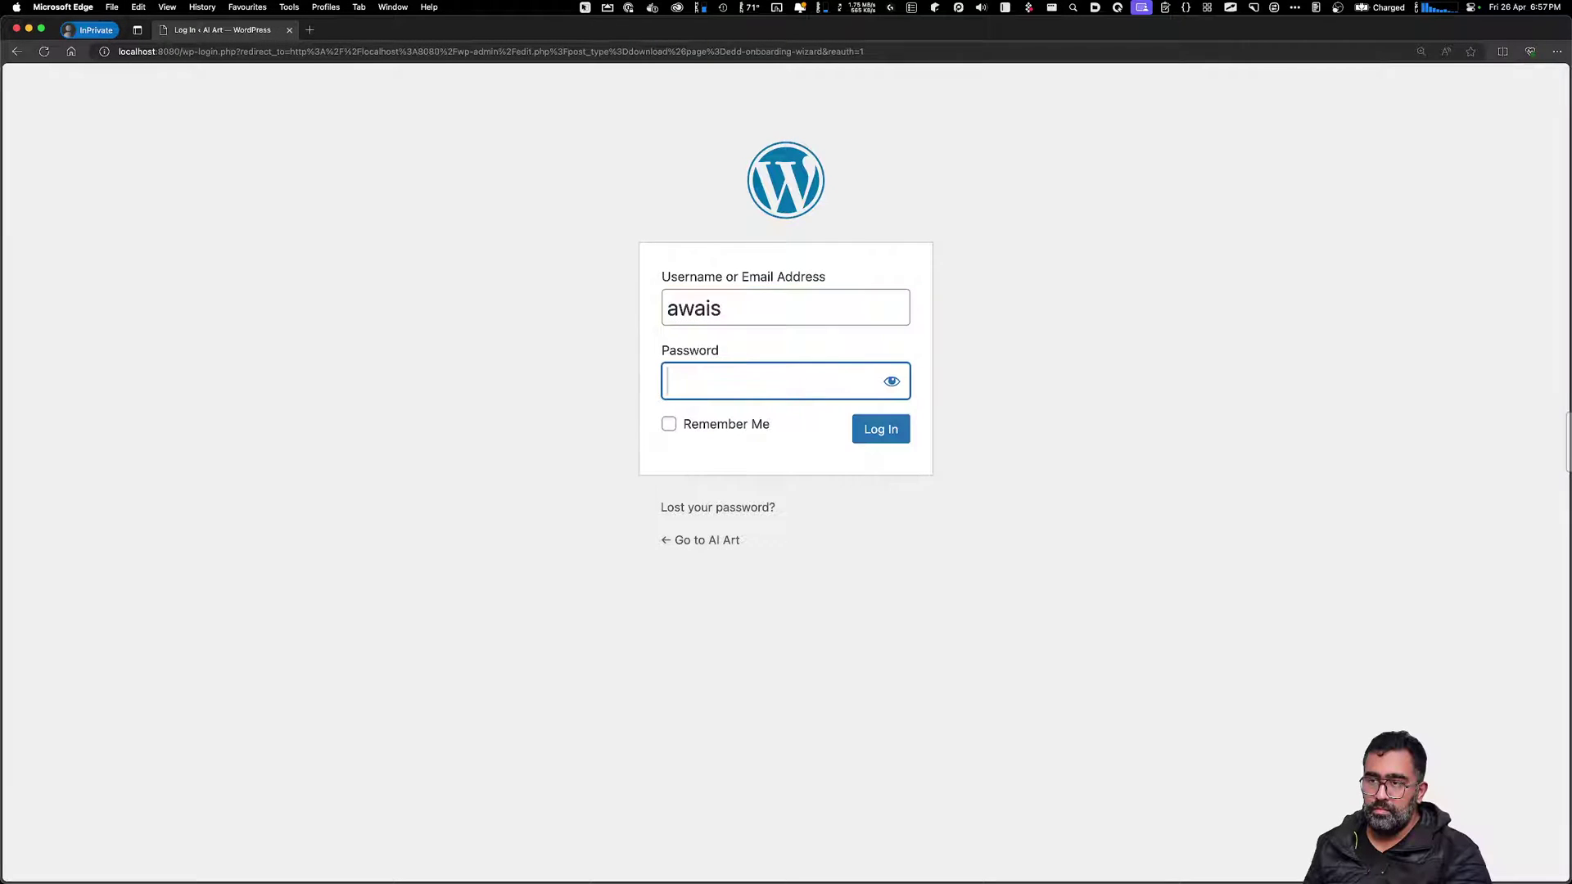
key(shift+super+v)
key(Right)
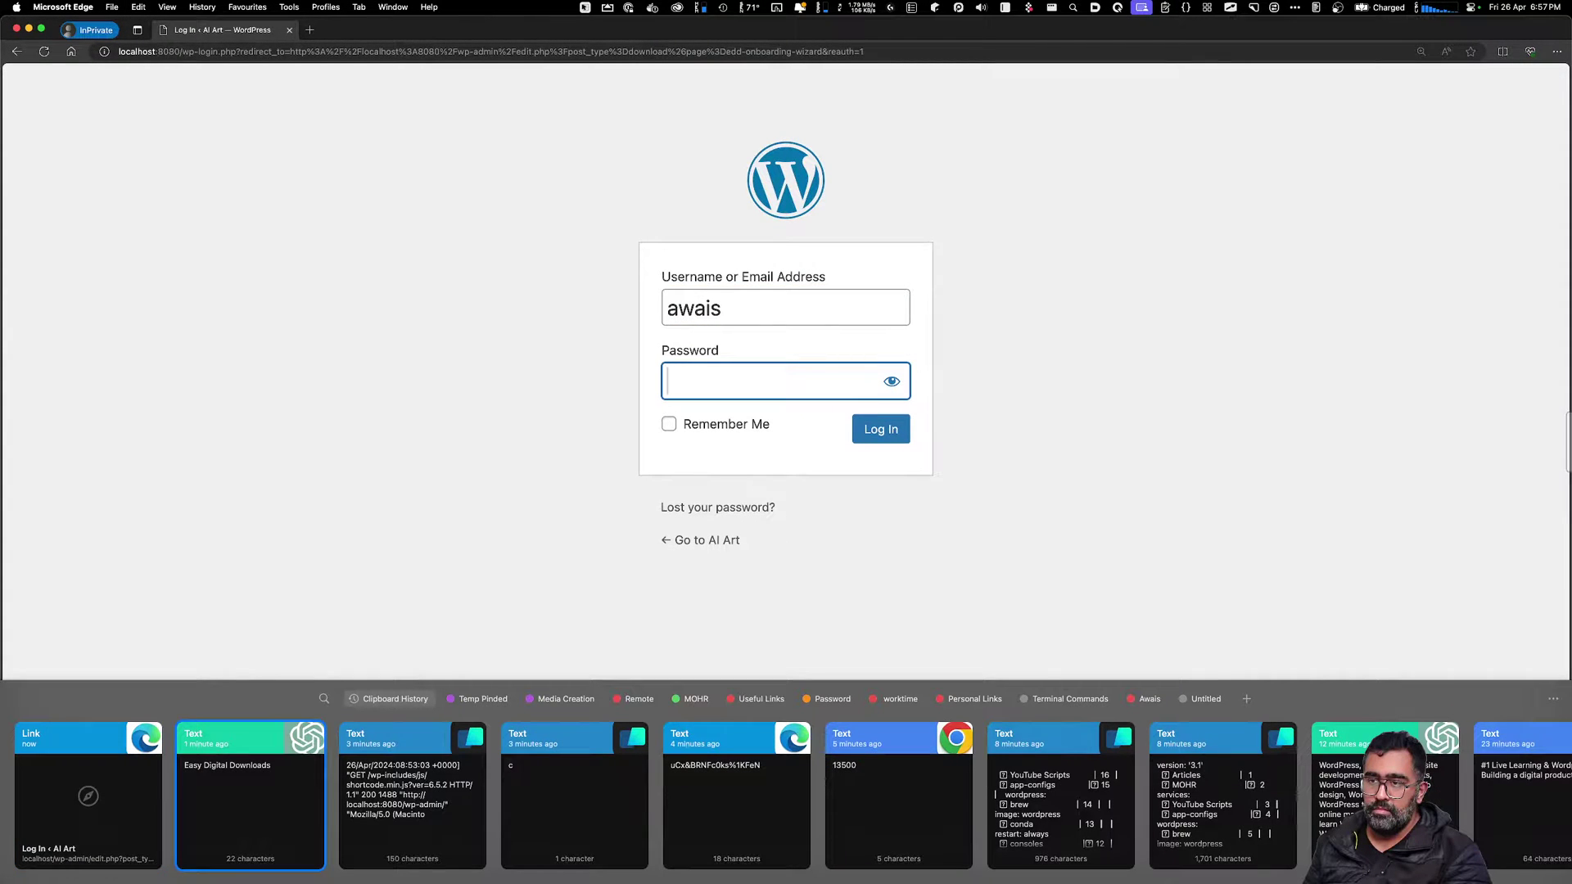
key(Left)
key(Right)
key(Right)
key(Right)
key(Right)
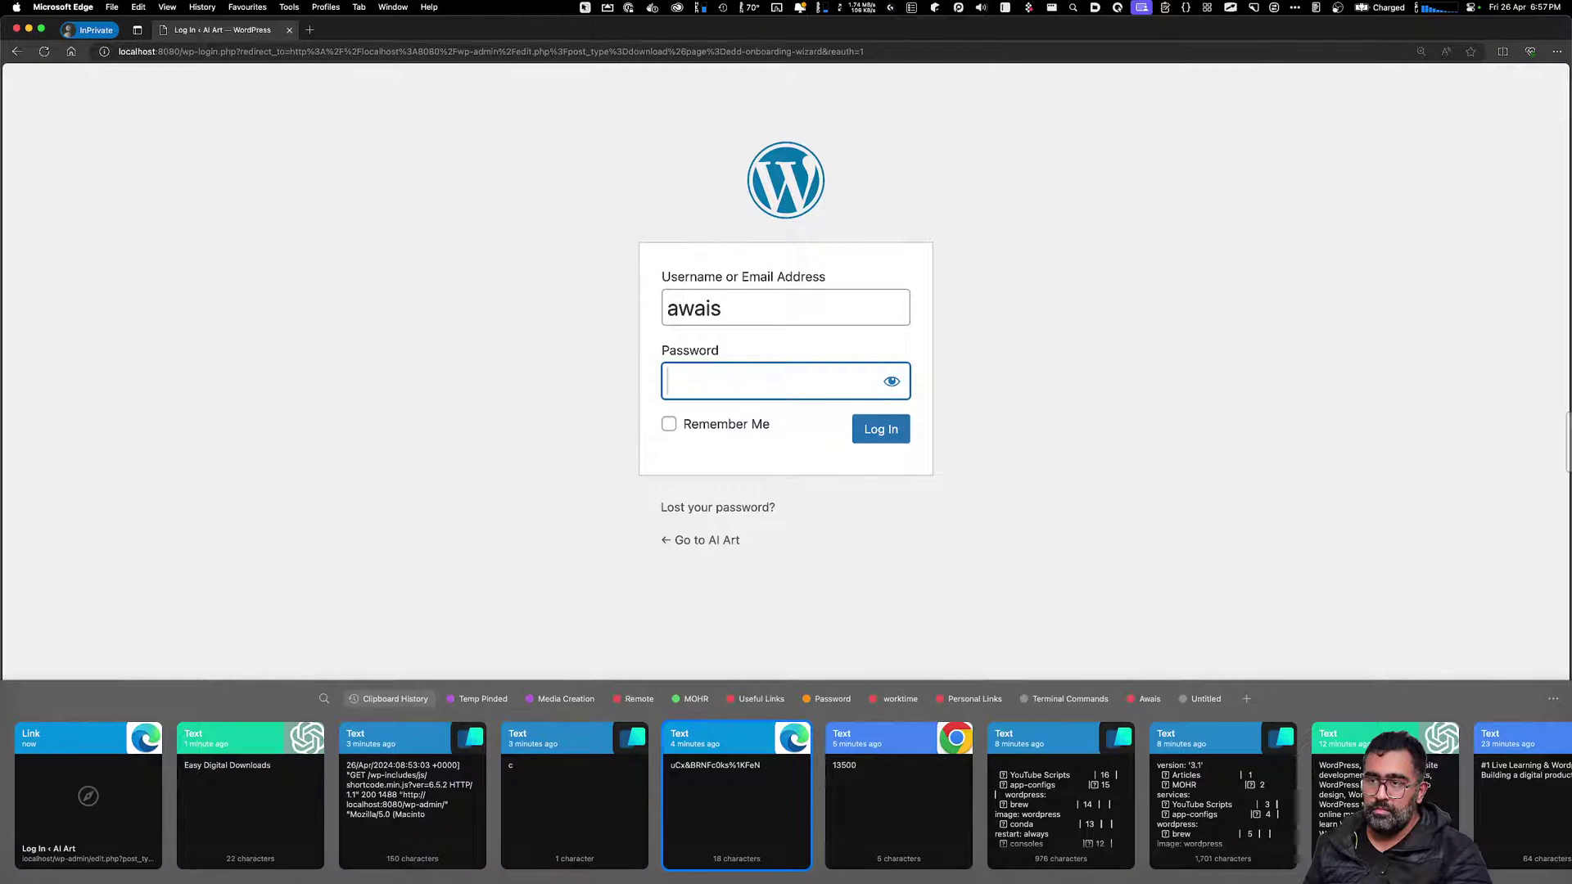
key(Return)
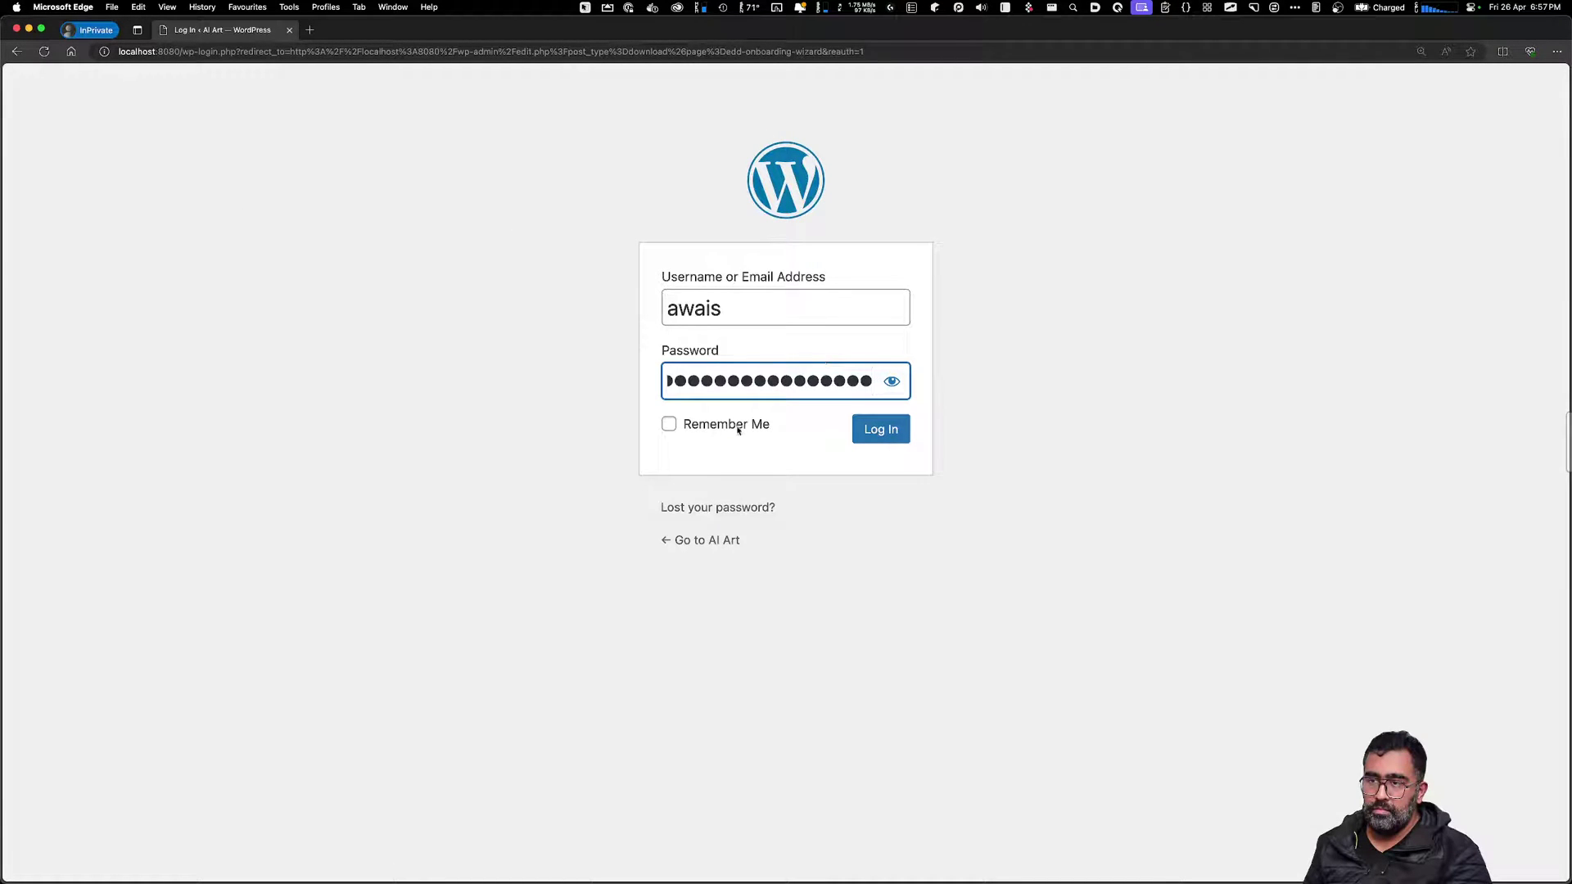
click(737, 429)
key(Return)
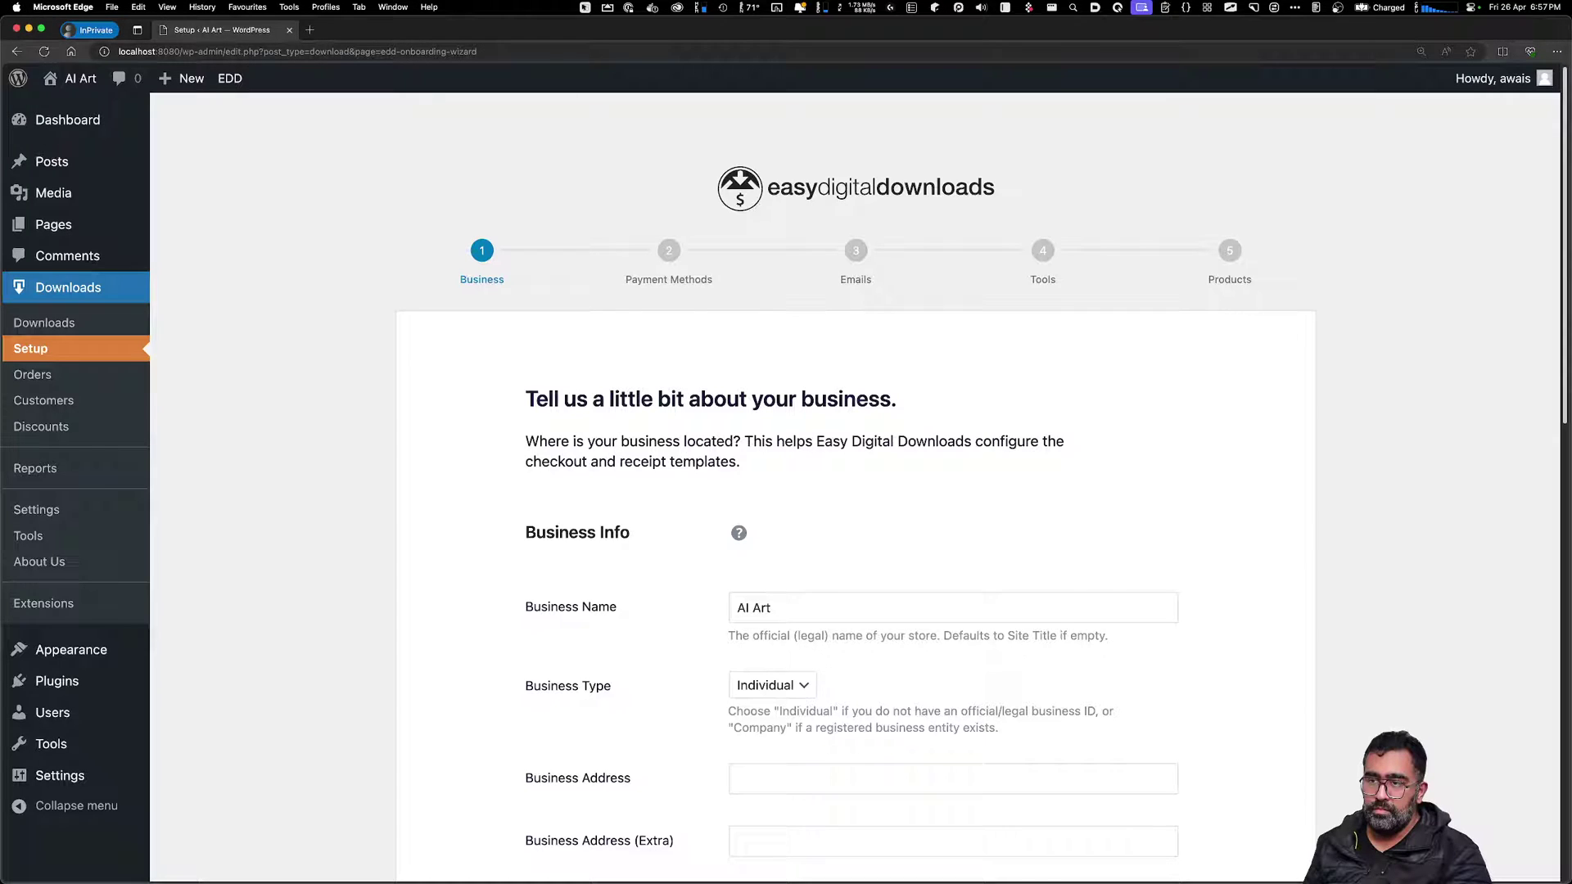
Close the extra setup tab, return to the wizard and click into Business Address
key(super+Tab)
key(super+Tab)
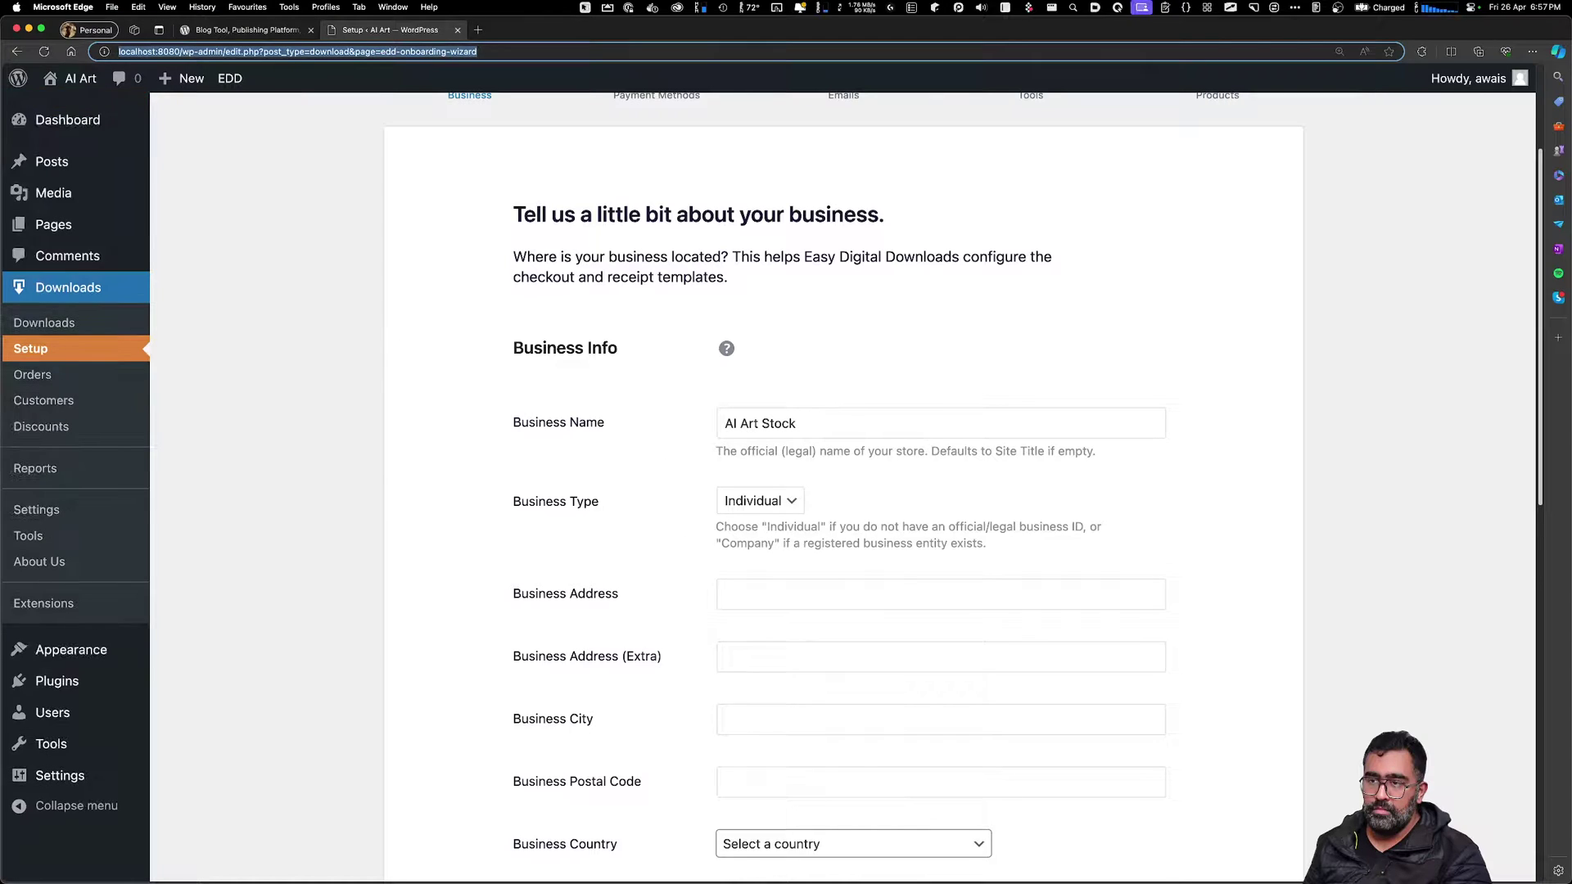
key(super+w)
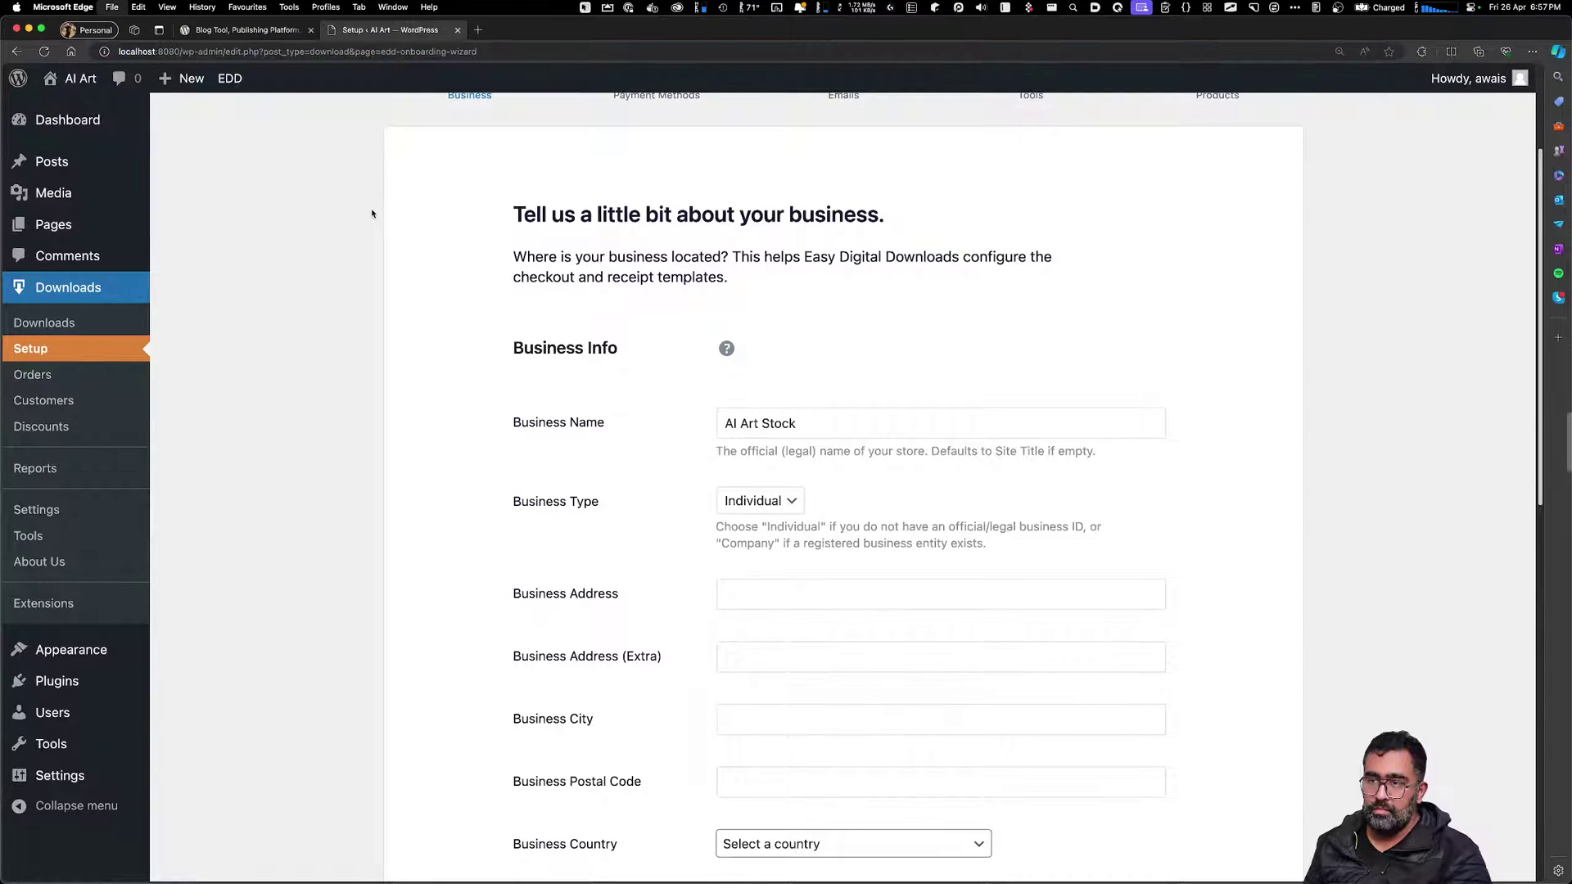
key(super+Tab)
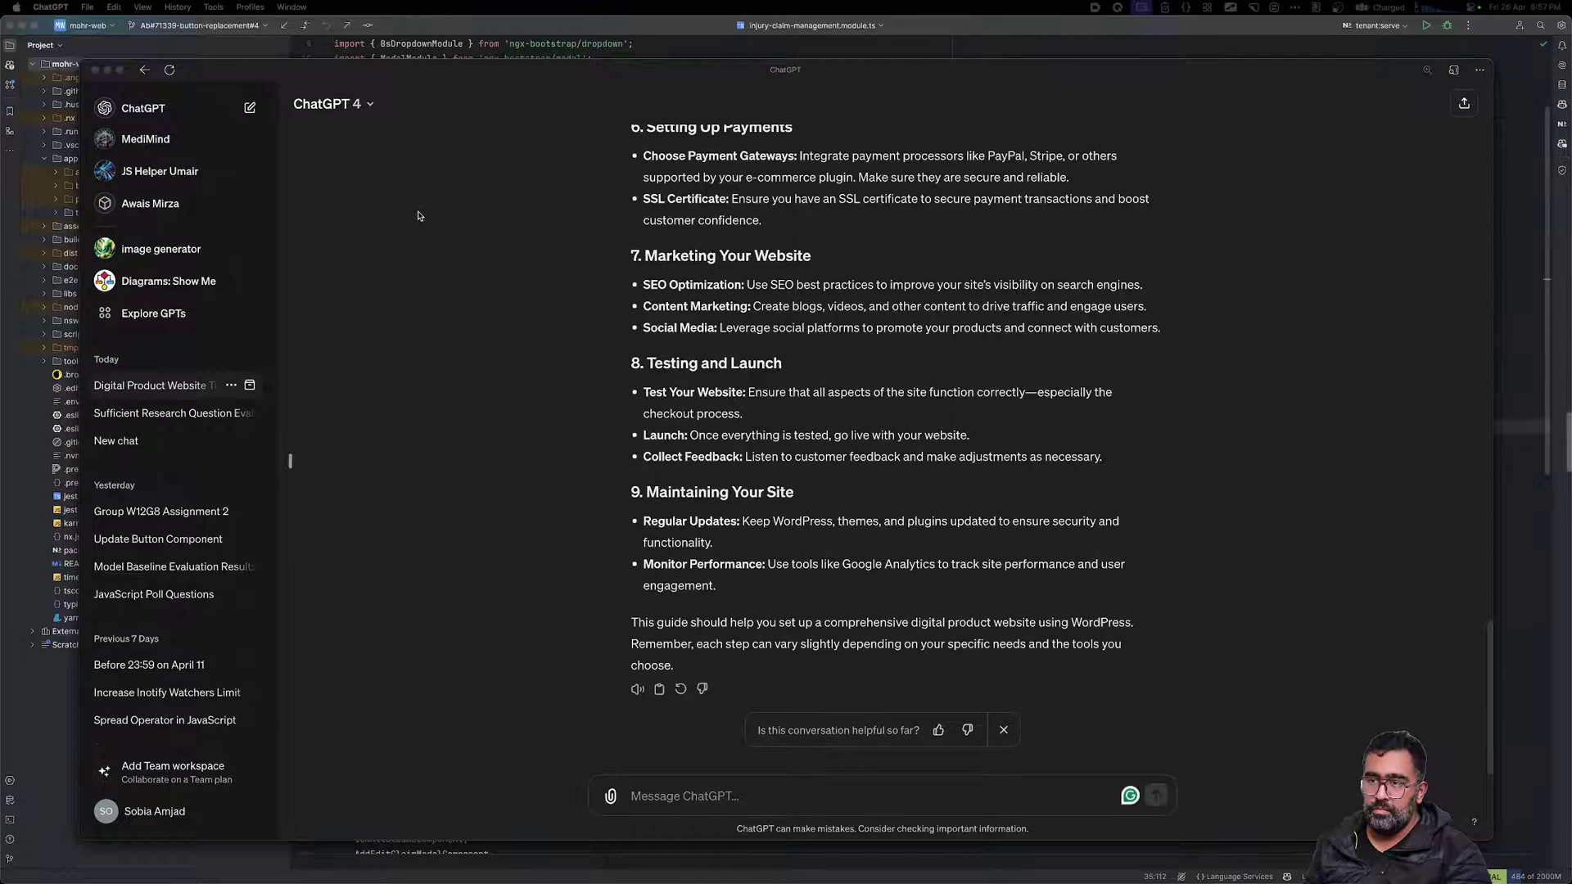
key(super+Tab)
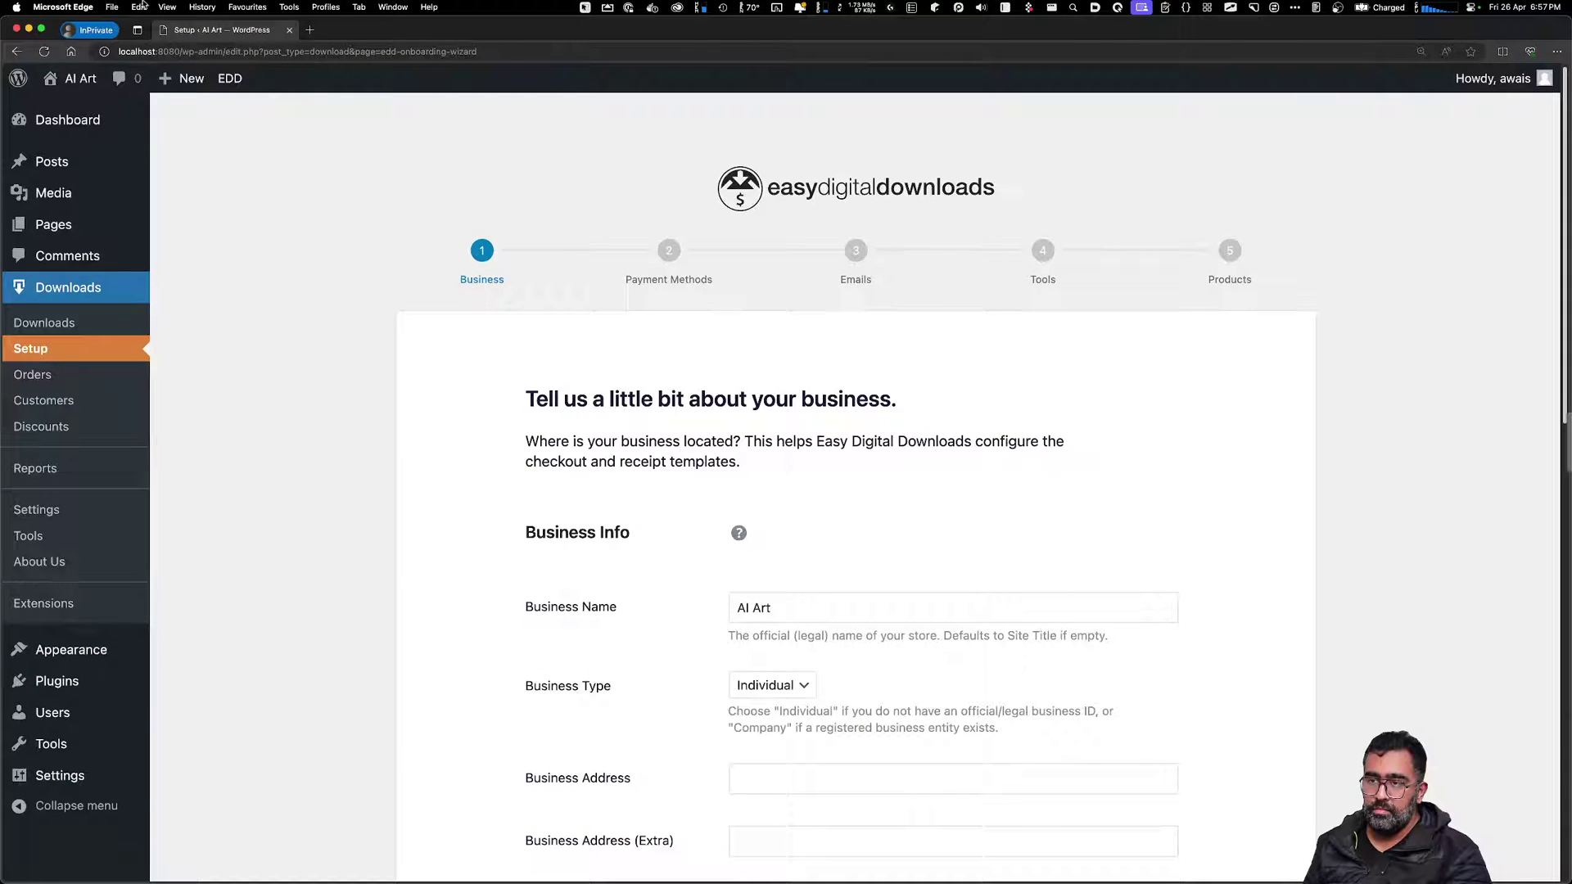
scroll(813, 554, down, 3)
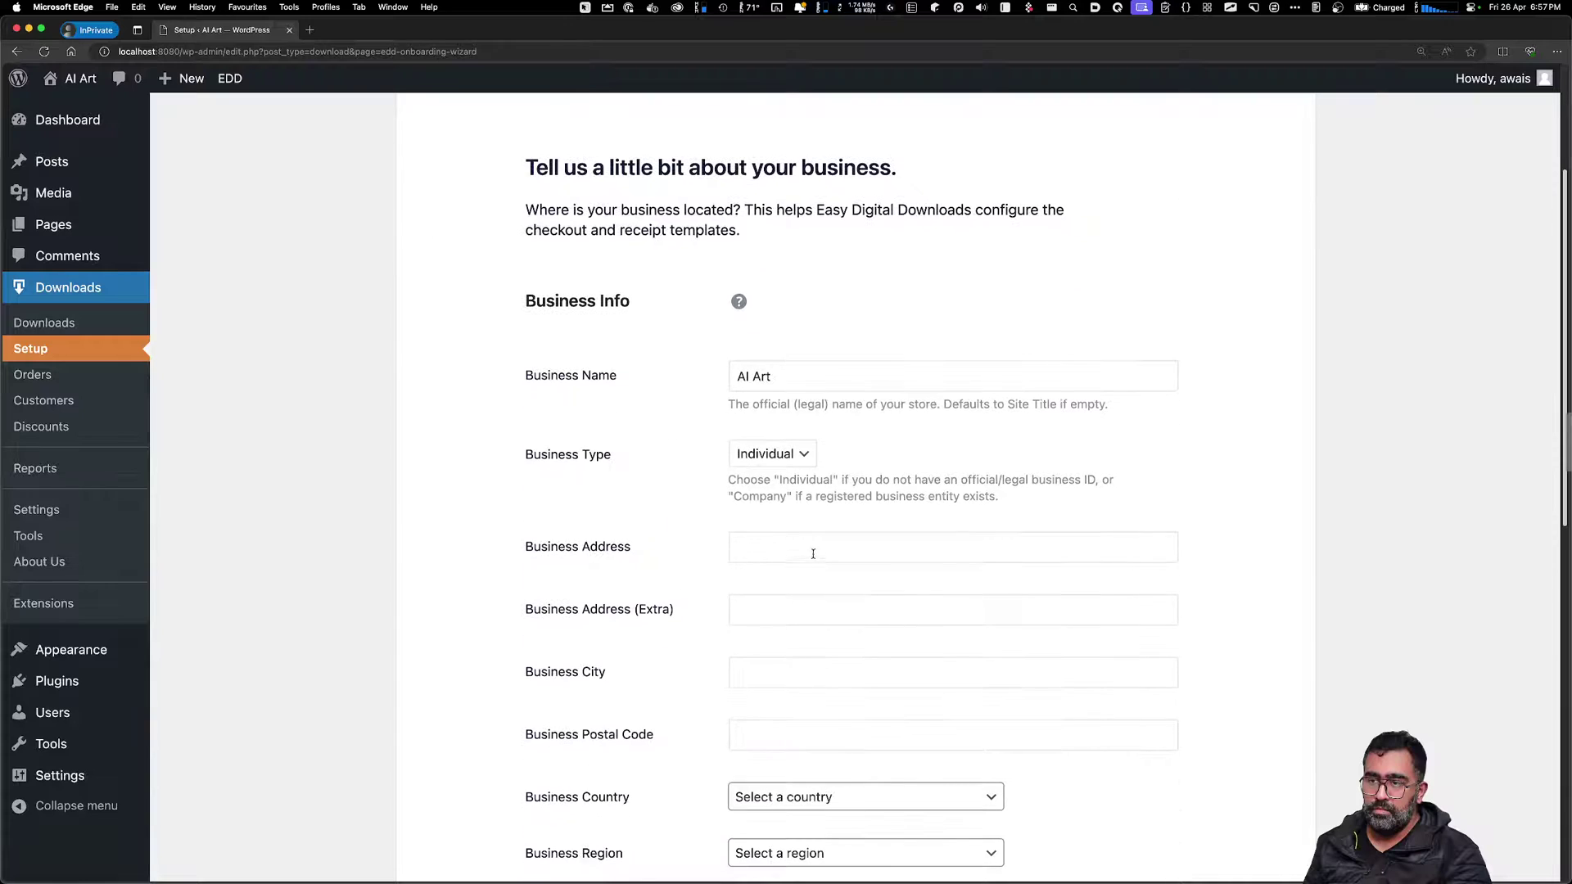
click(814, 552)
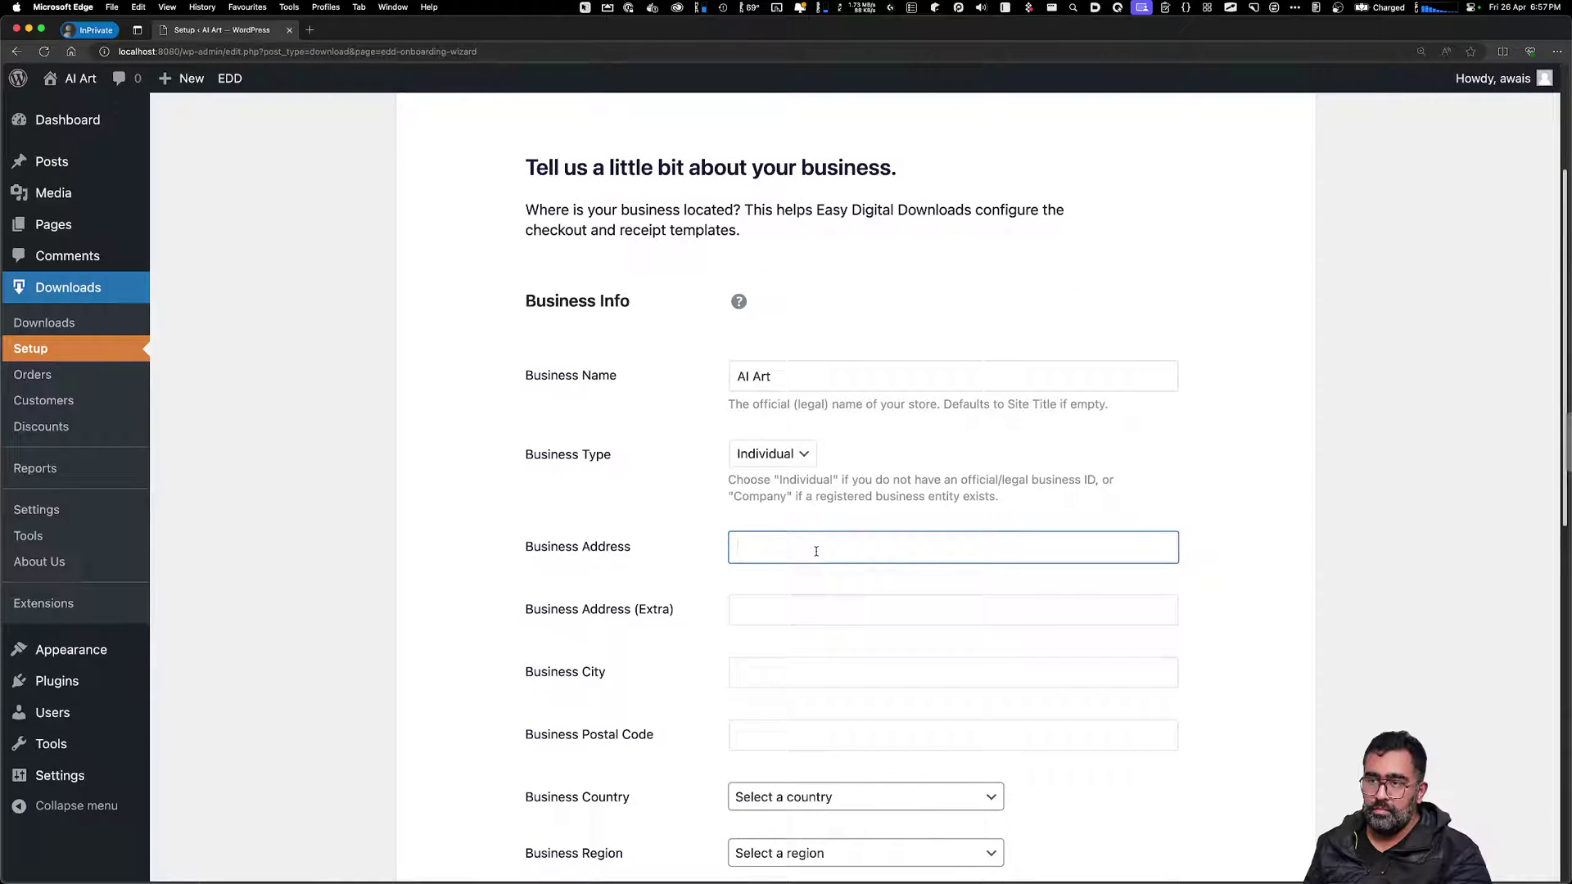
Enter the business street address and accept Melbourne as the city
key(Tab)
key(Tab)
text(Melt)
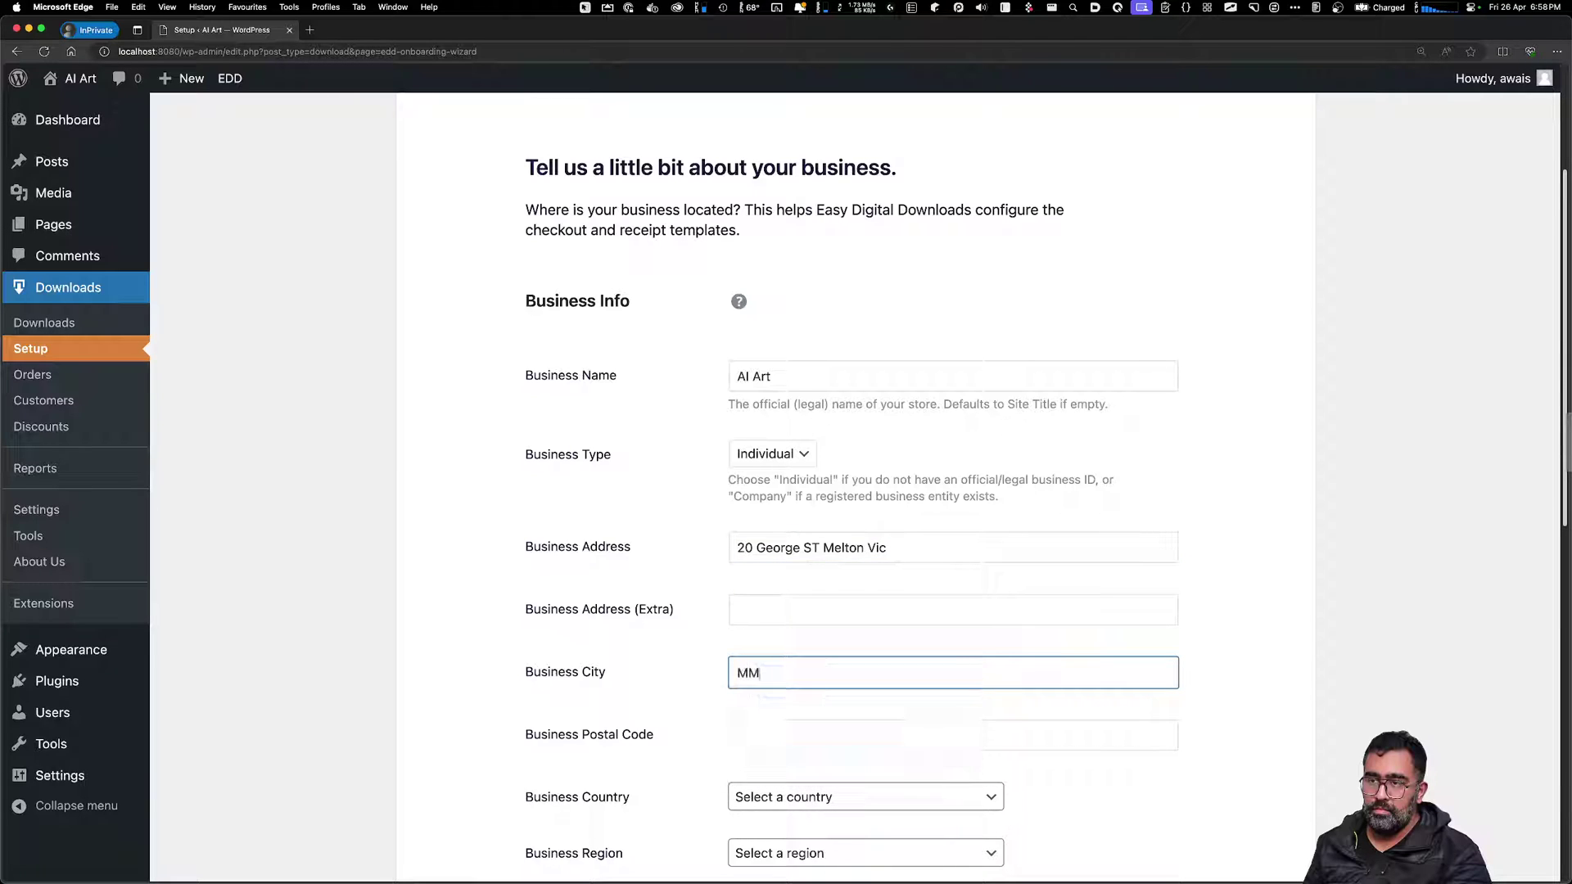
key(BackSpace)
key(Tab)
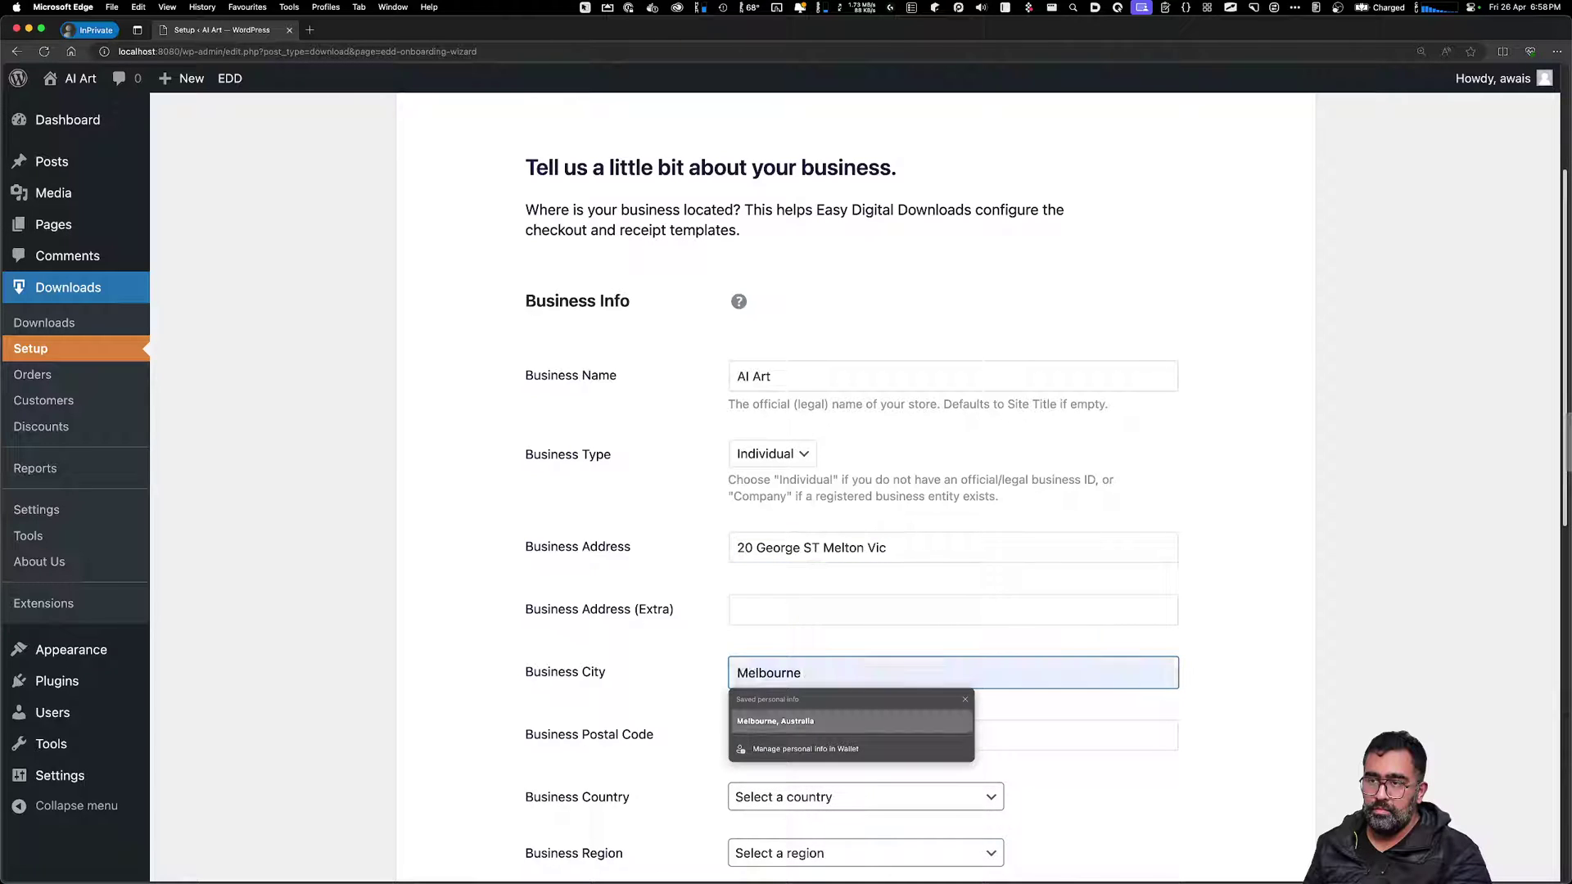
Set country Australia, the postal code and region Victoria, then trim the suburb from the address
click(603, 738)
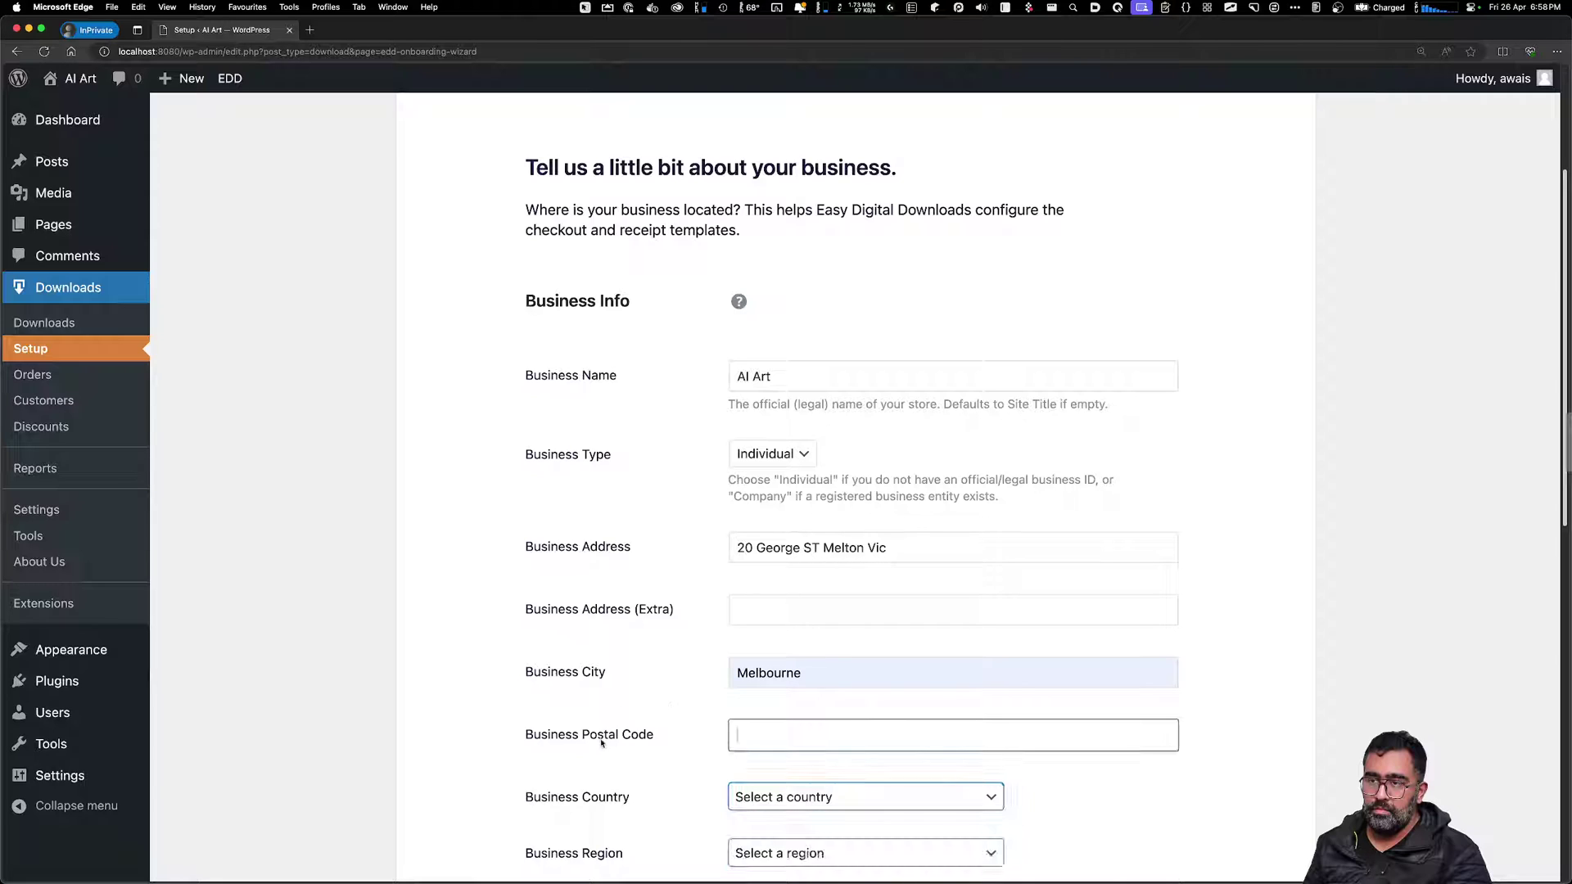
click(733, 793)
scroll(778, 606, down, 1)
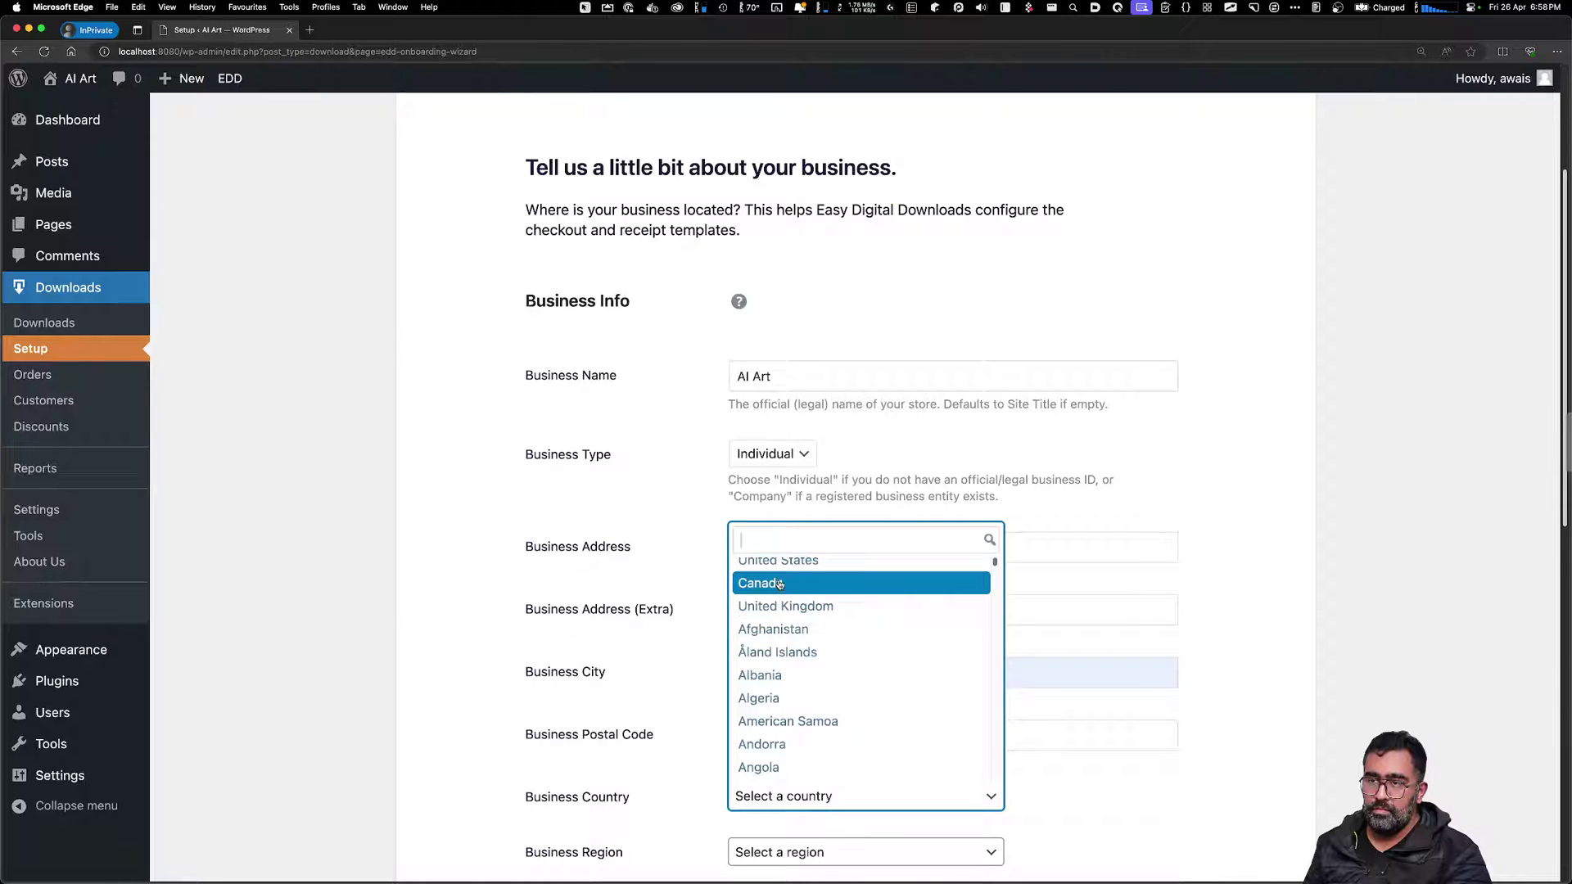
text(Au)
key(Return)
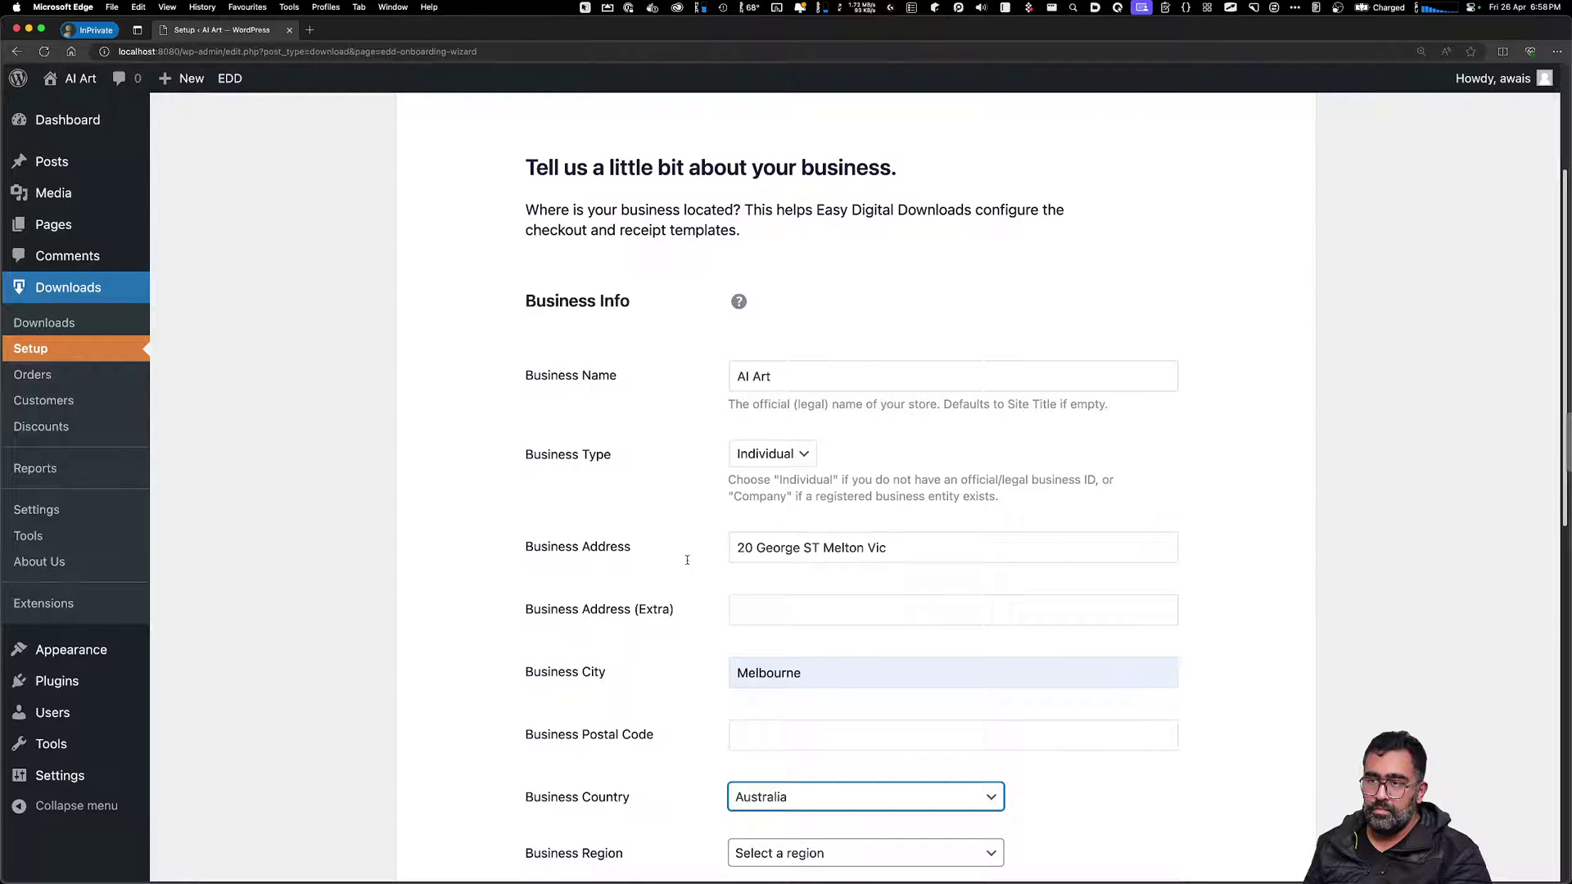
click(765, 736)
text(3)
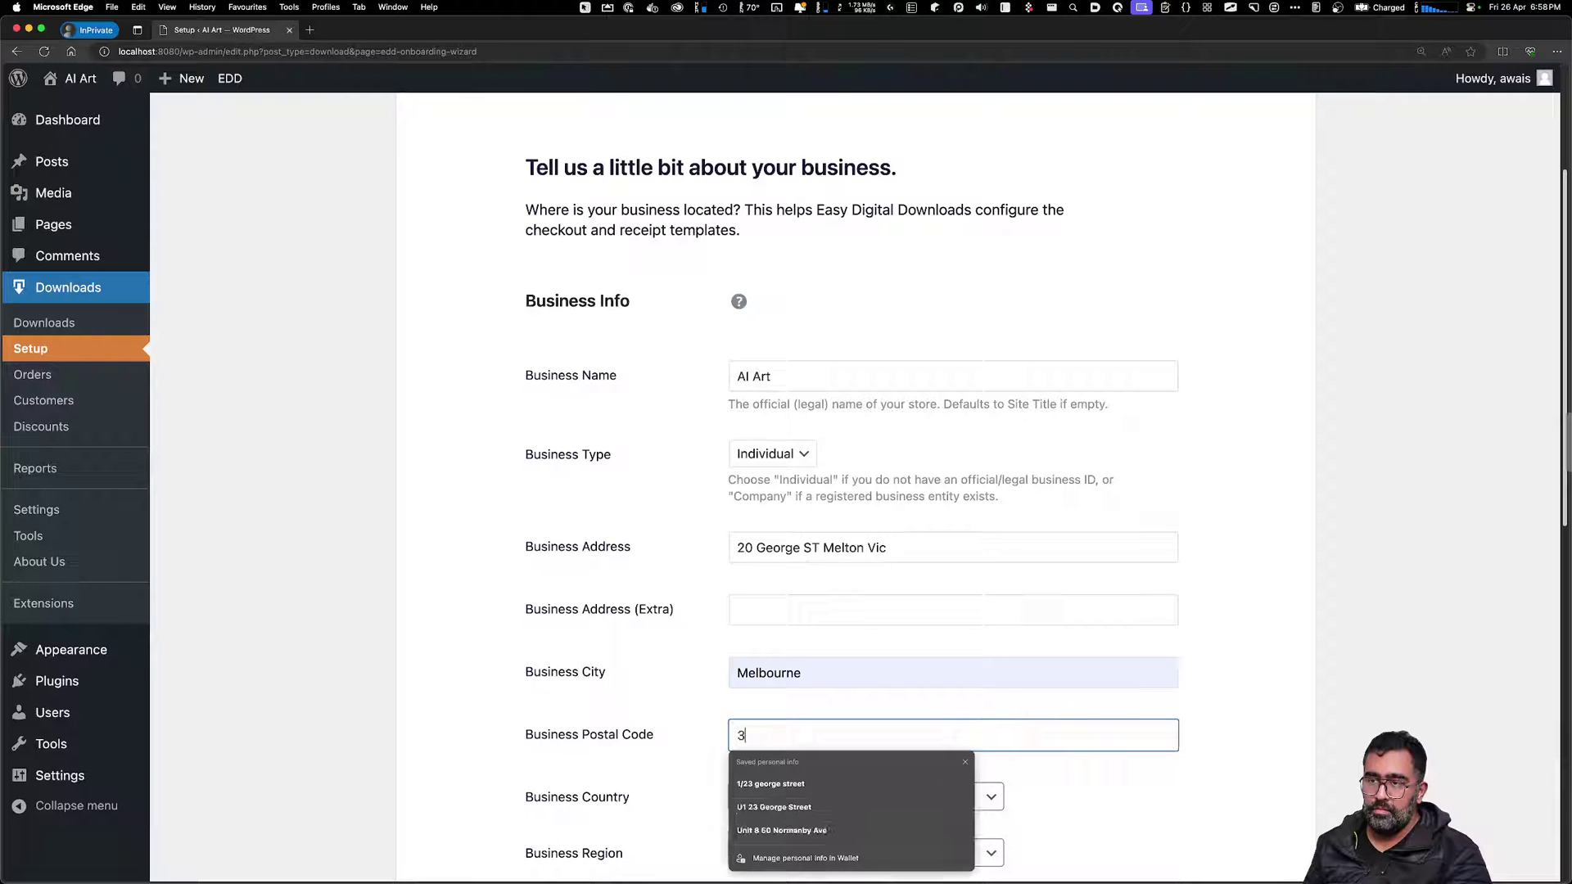
text(088)
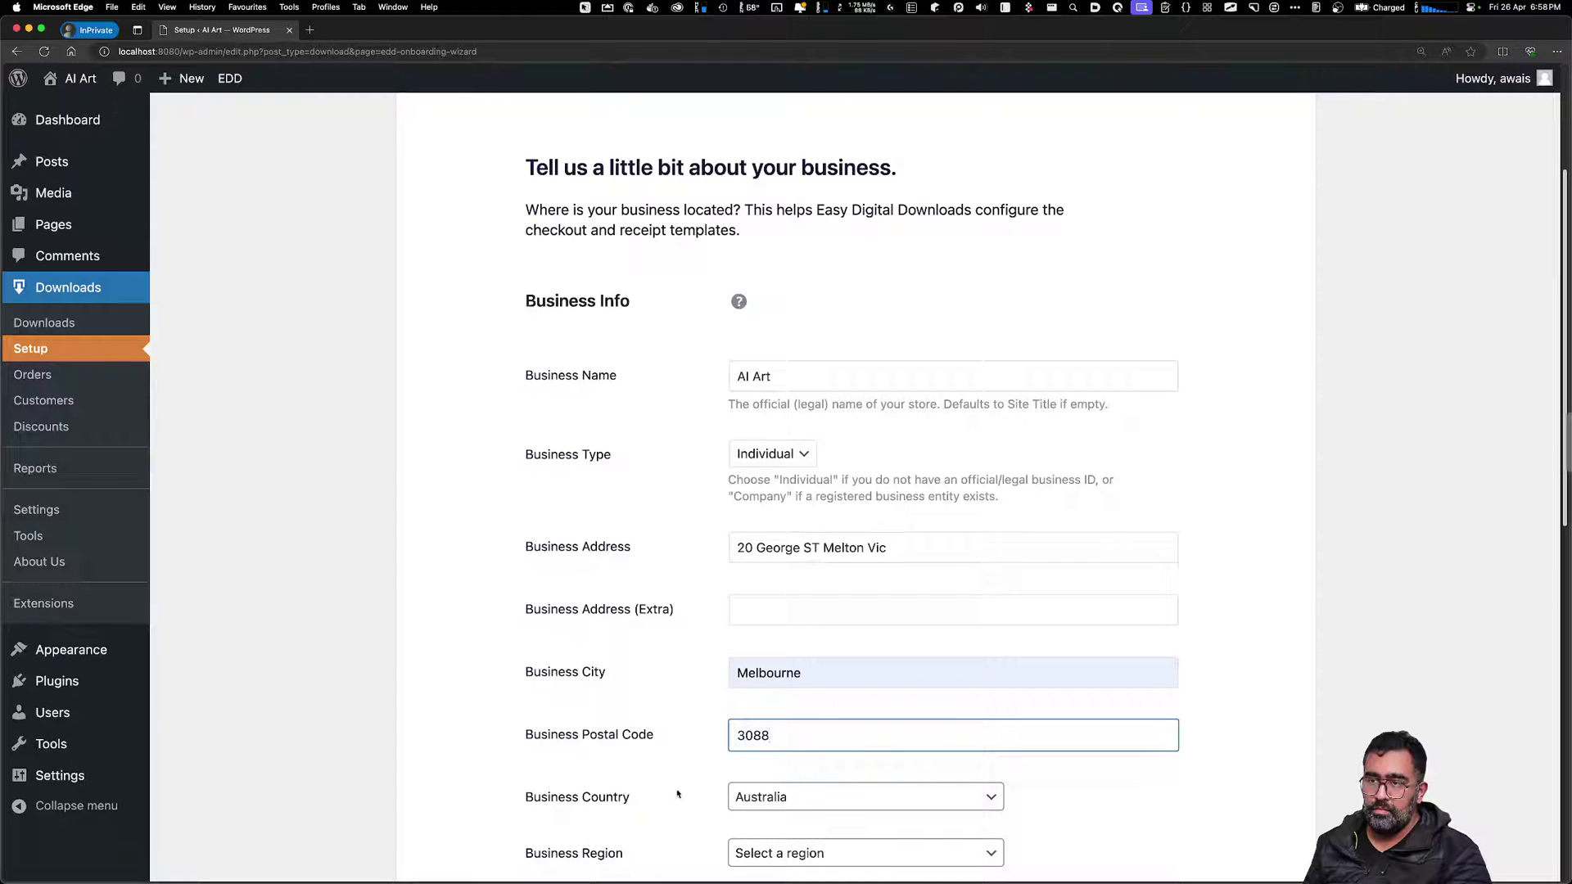
scroll(677, 794, down, 3)
click(770, 744)
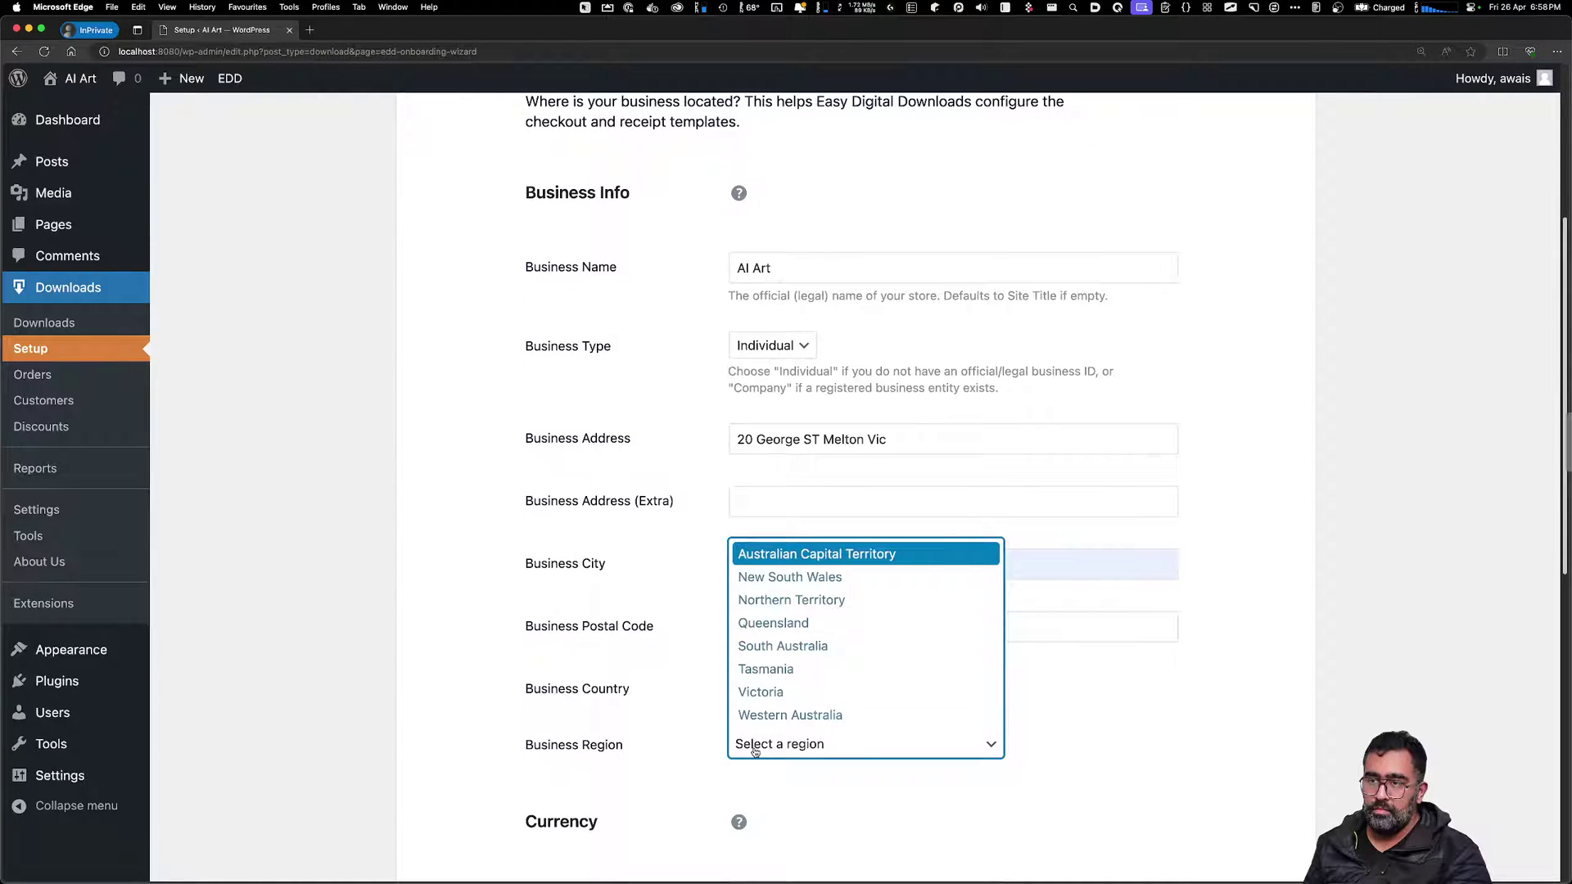
click(765, 693)
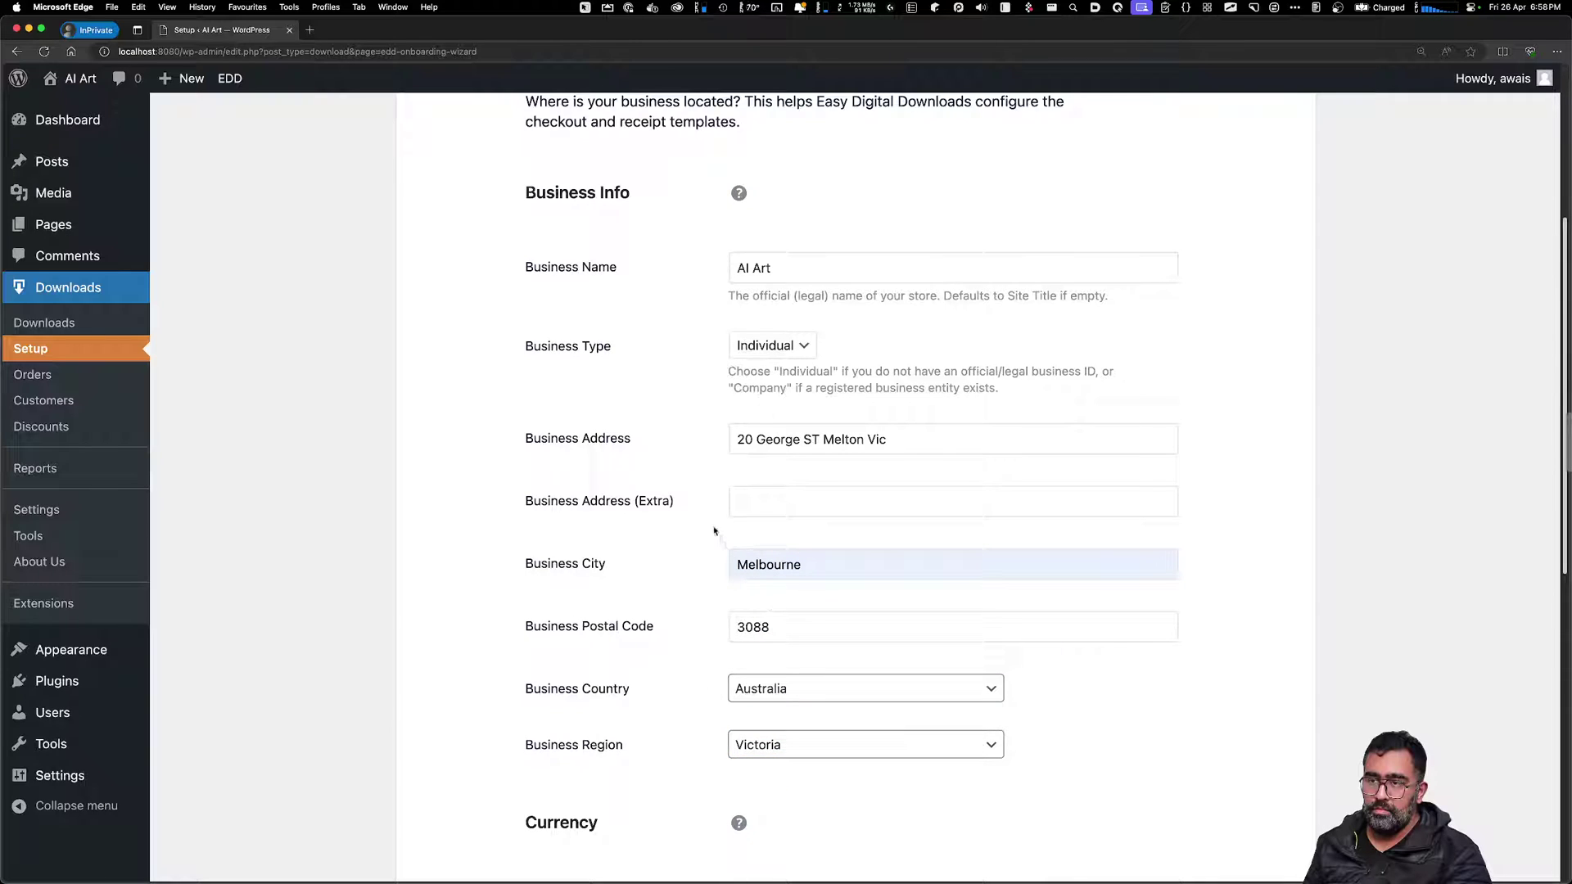
drag(823, 442, 1005, 447)
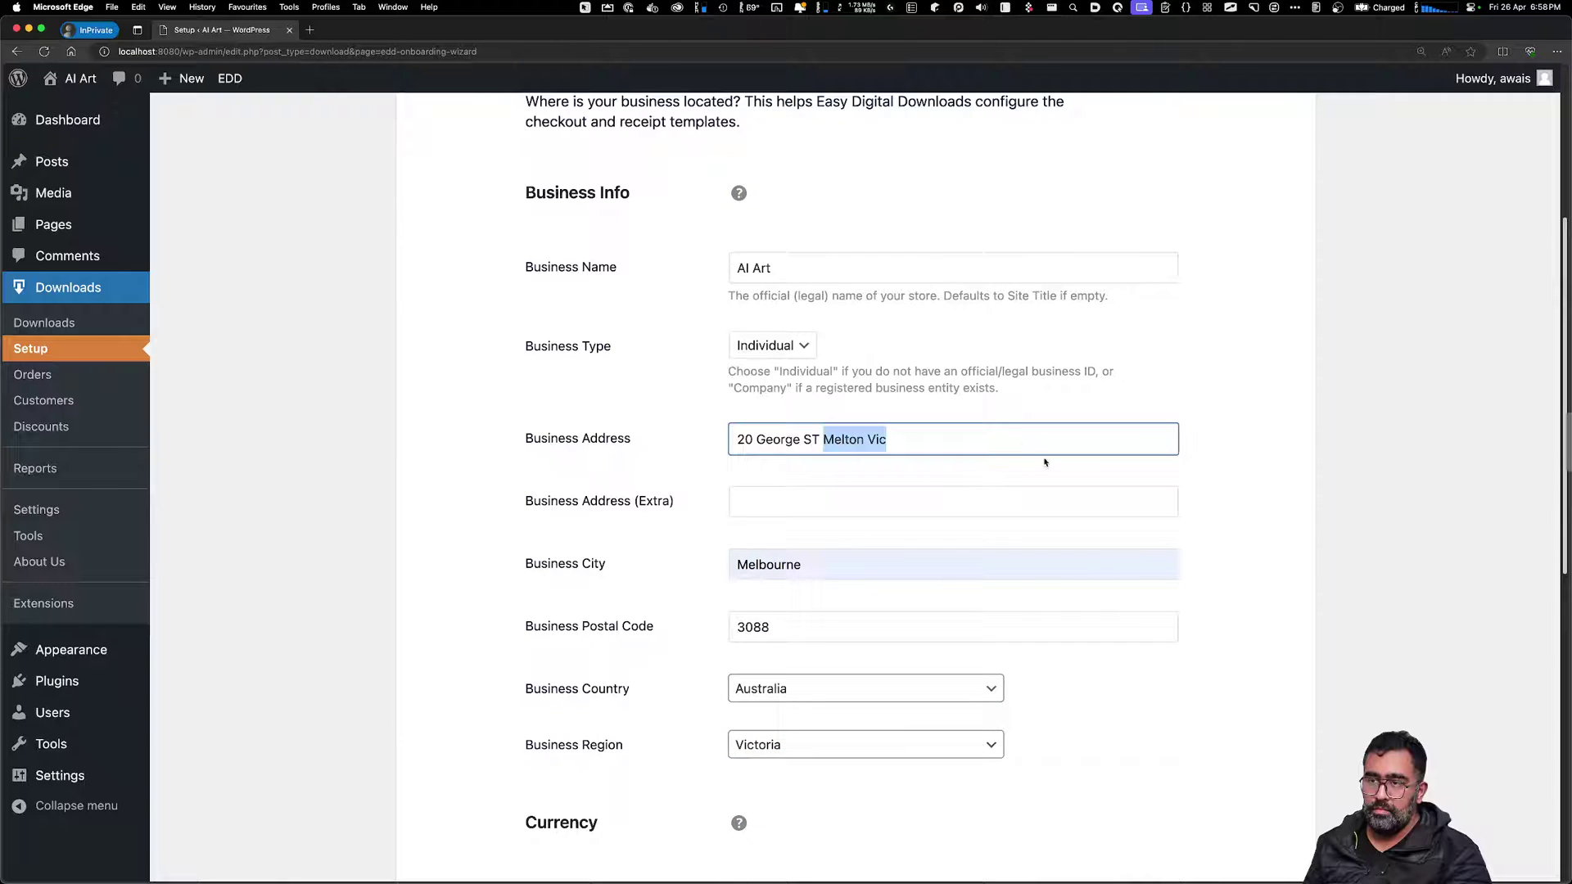
key(BackSpace)
Finish the street address, choose Australian Dollars and keep the sign before the amount
text(Melton)
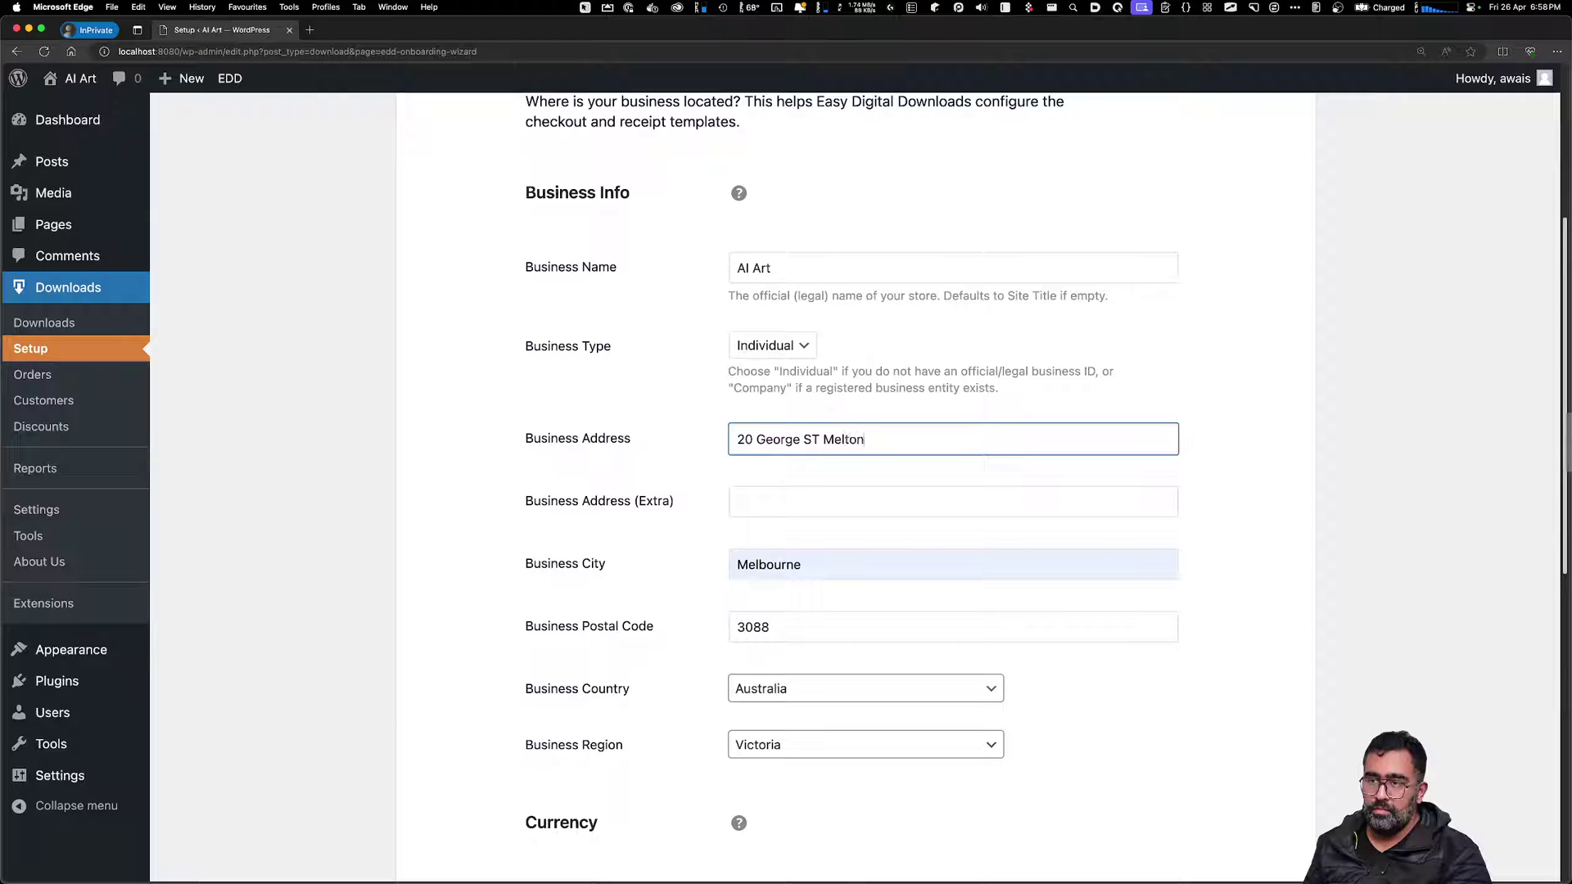
click(1098, 733)
scroll(857, 279, down, 5)
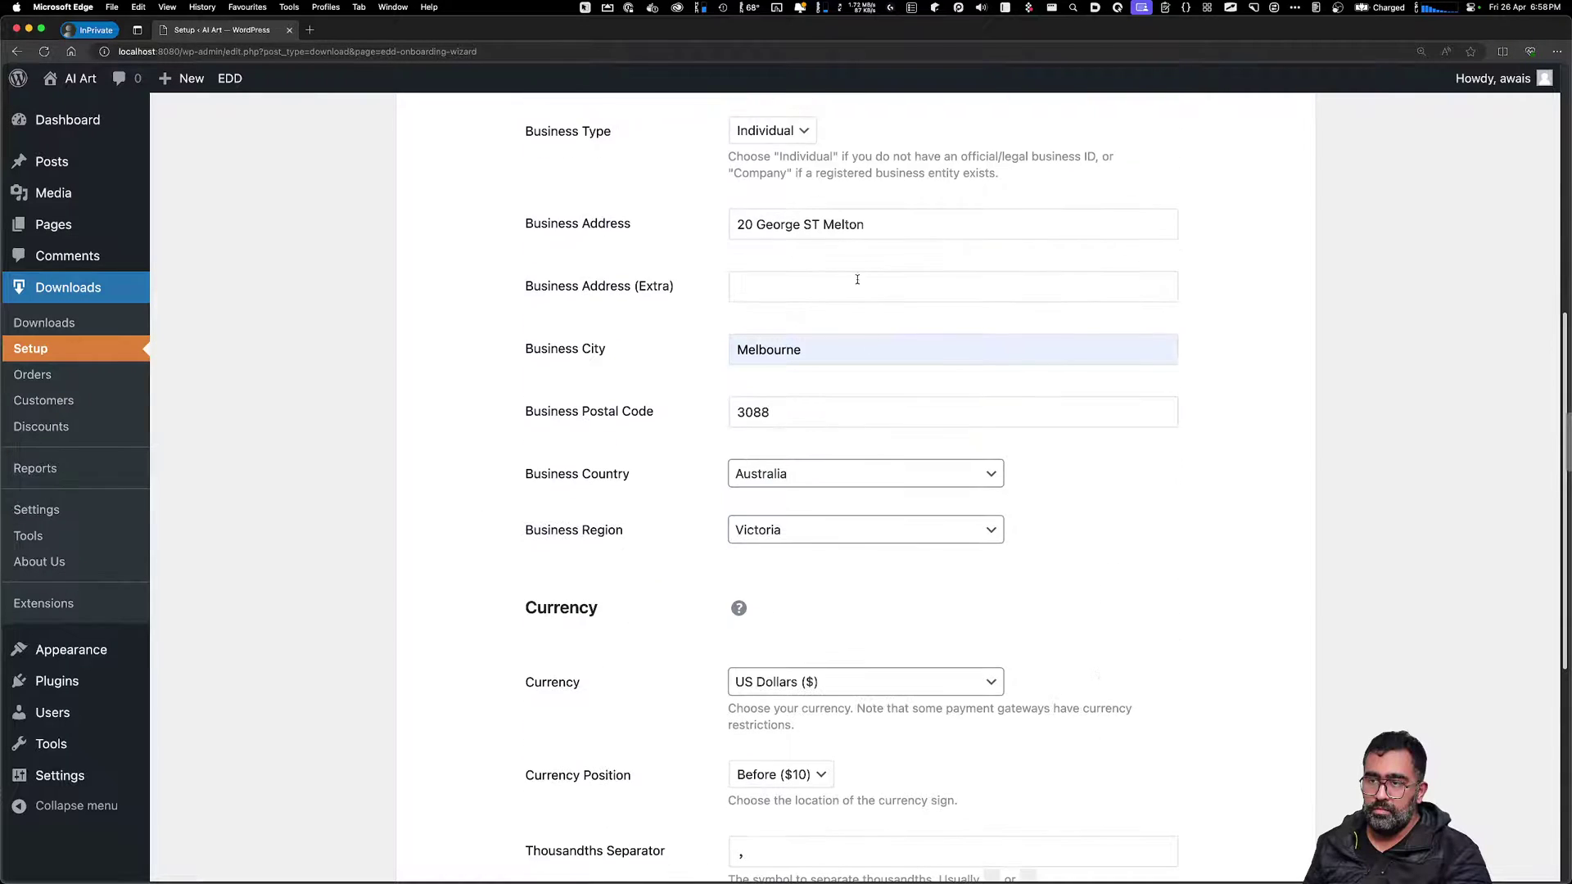
scroll(516, 675, down, 3)
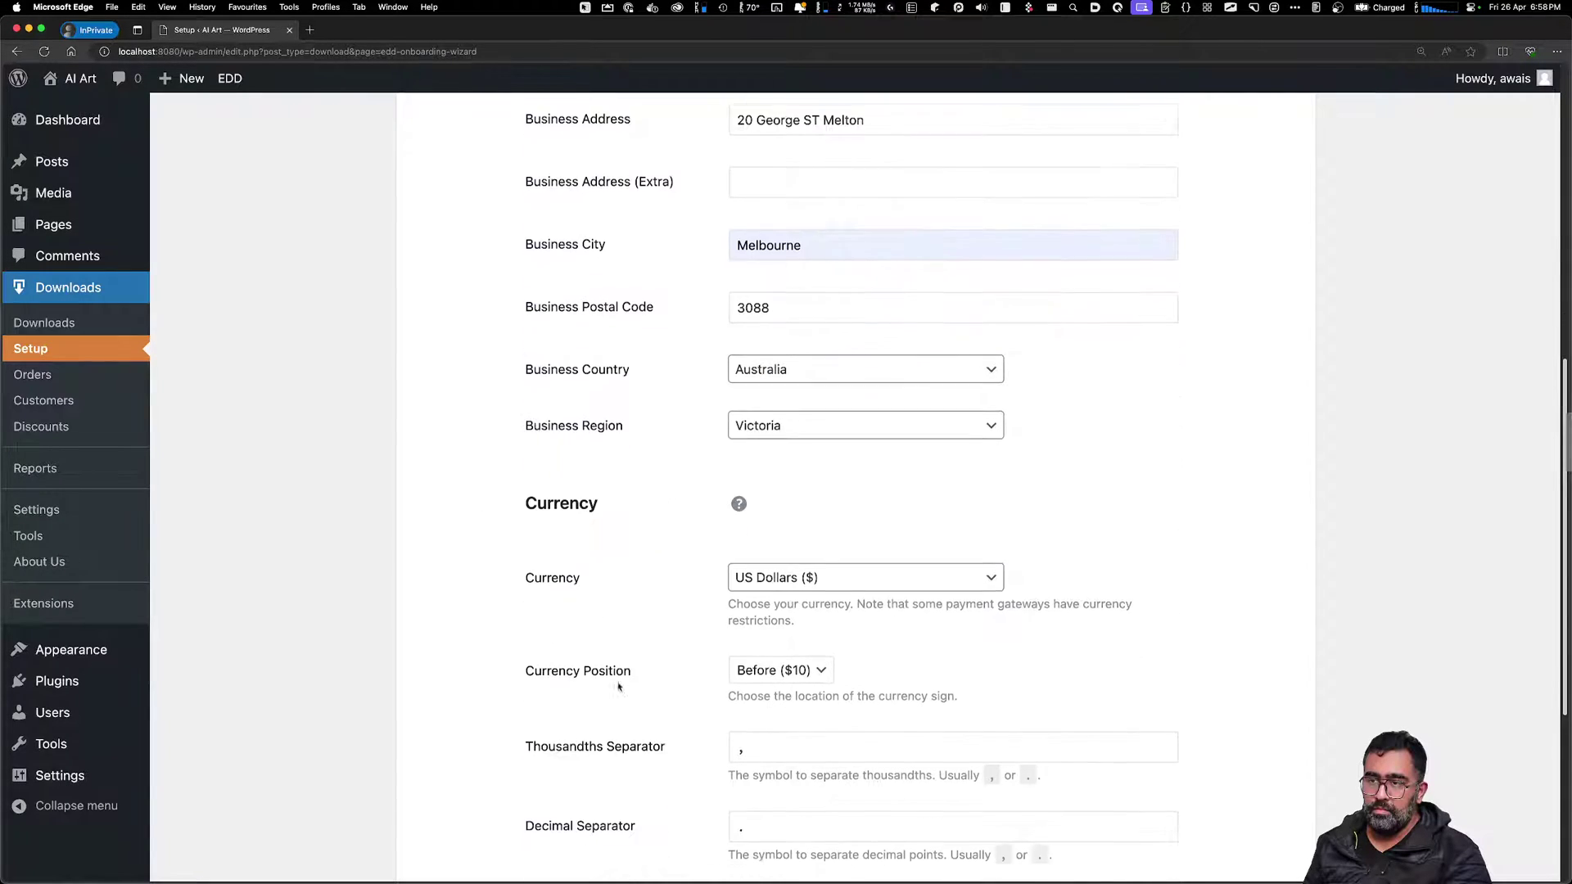
click(838, 584)
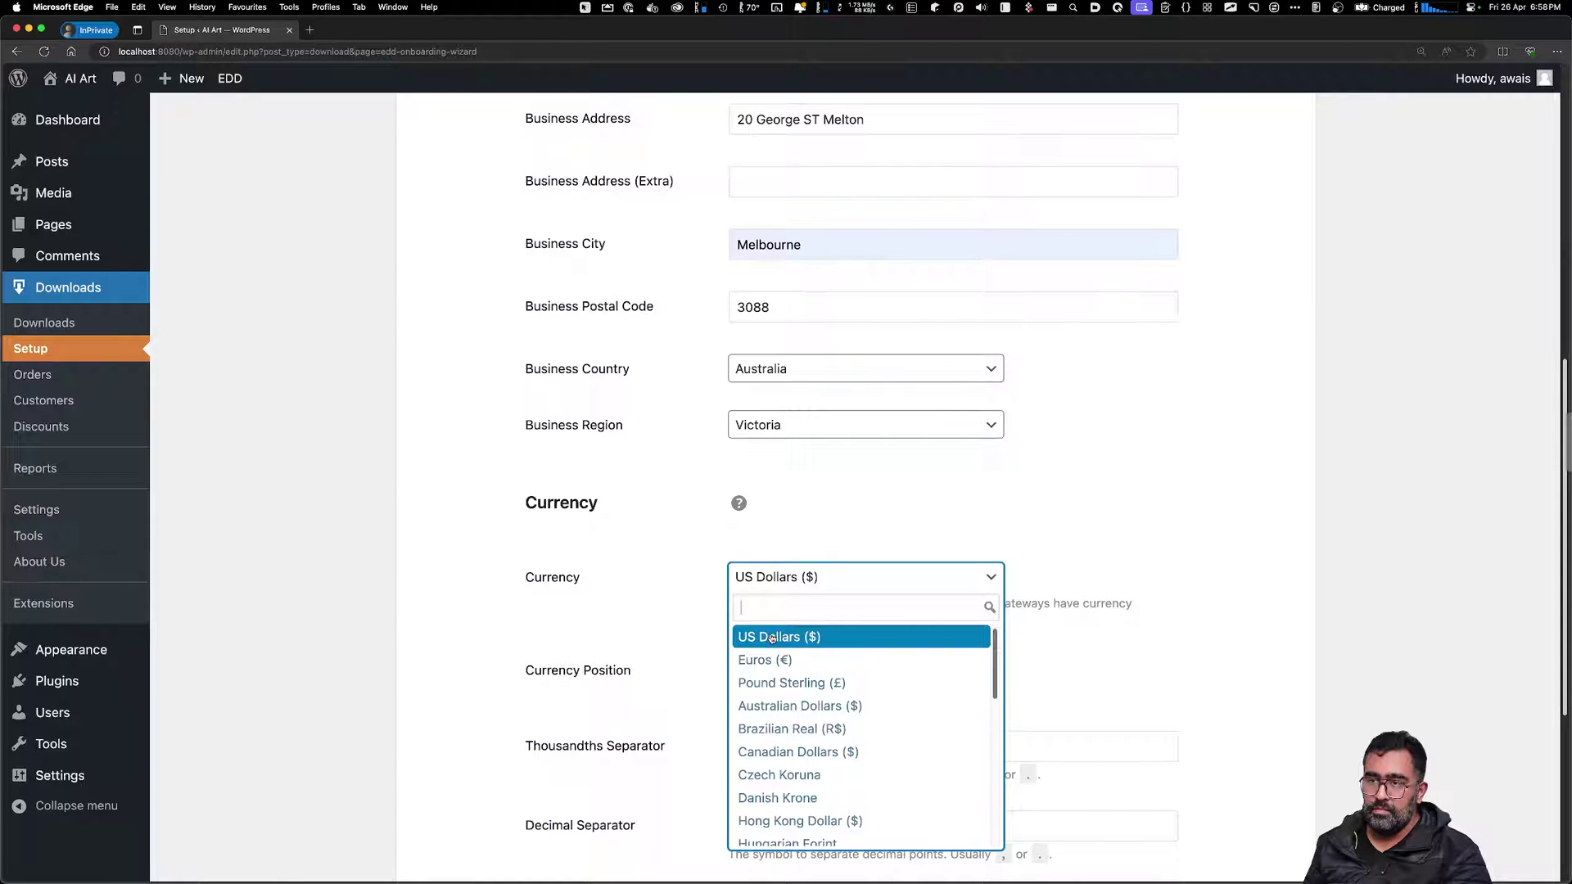
click(815, 706)
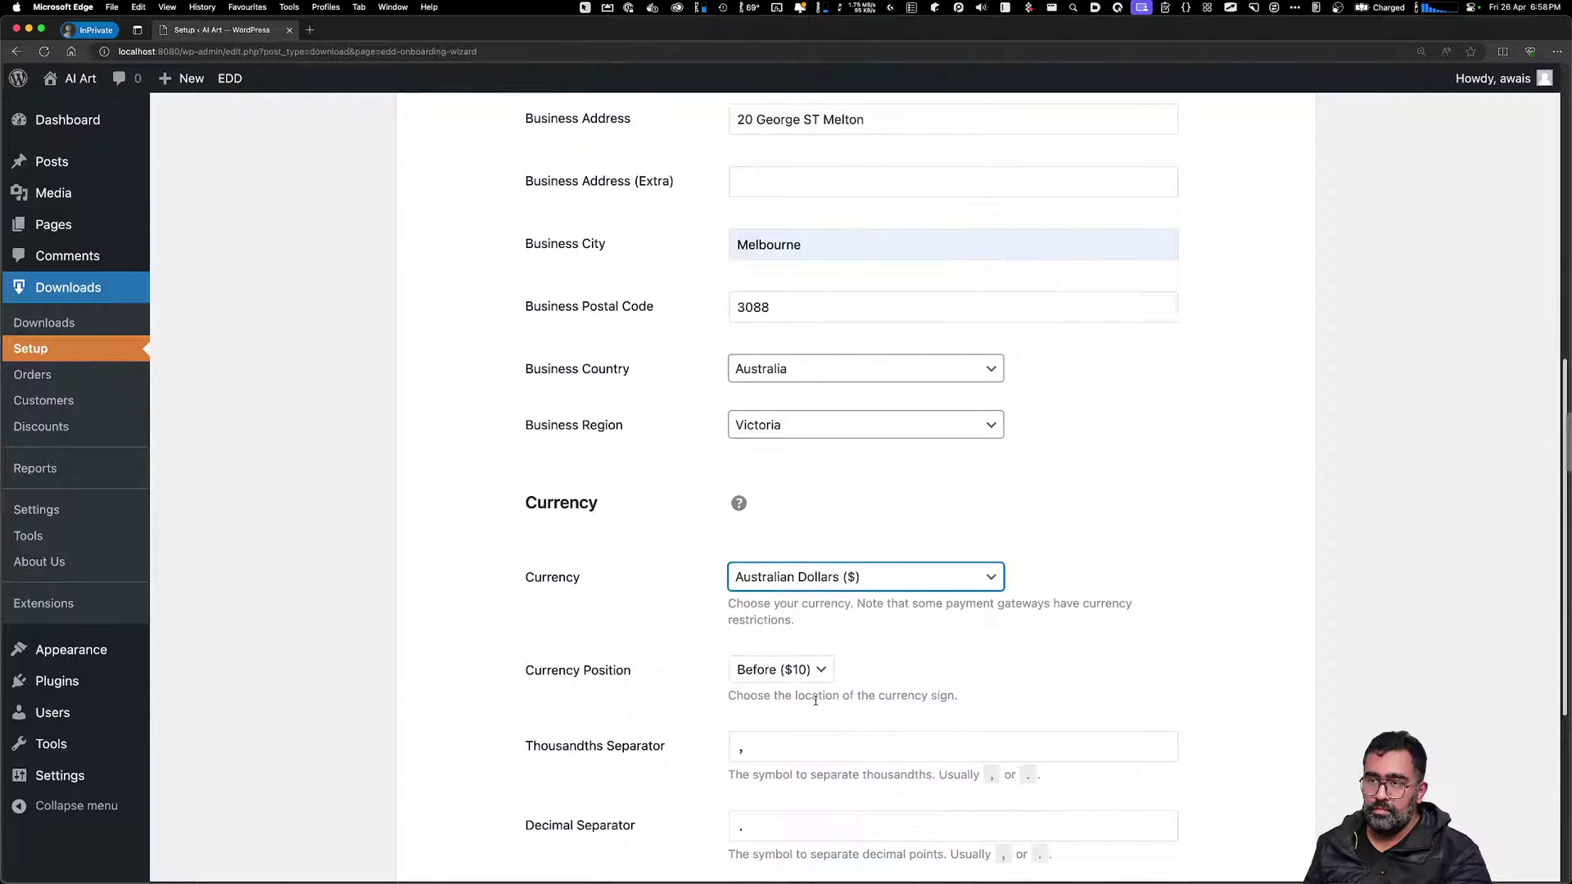
click(765, 670)
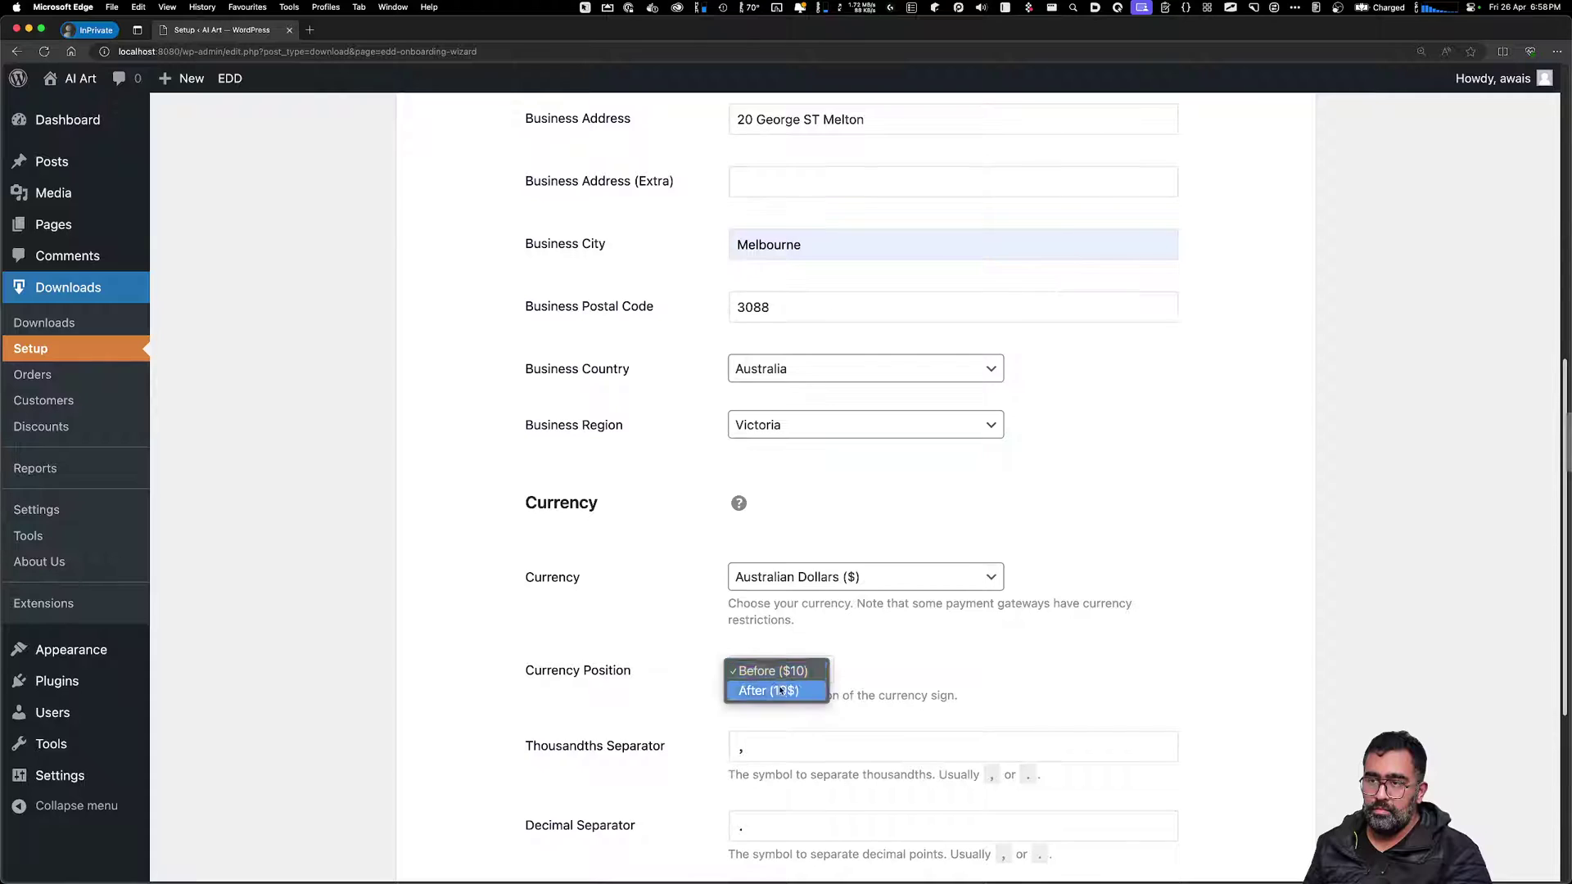
click(773, 671)
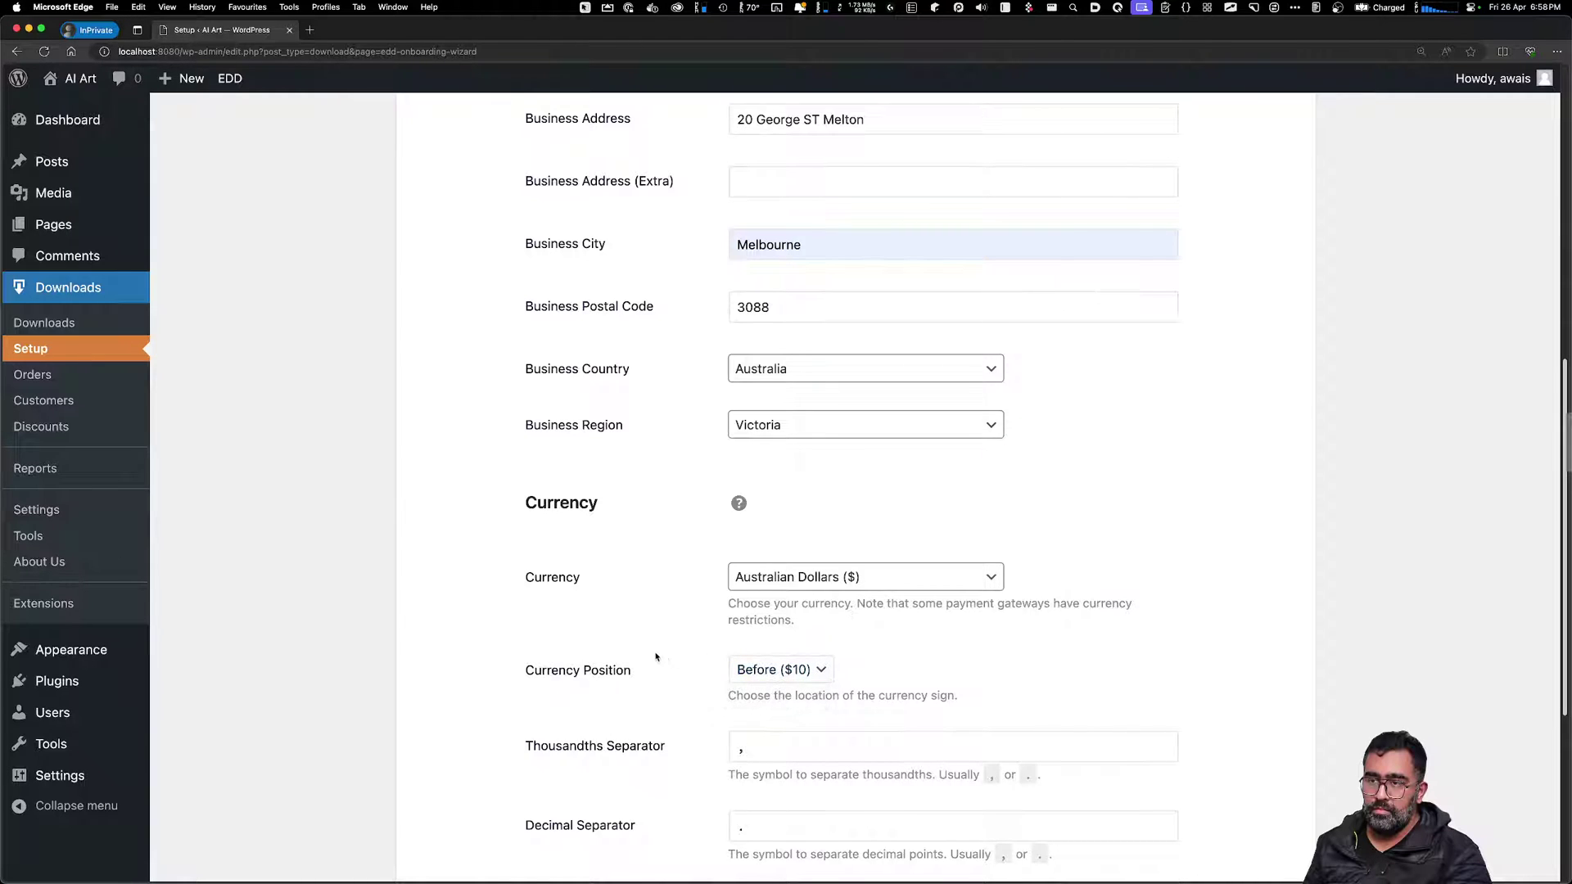
Leave the thousands separator unchanged and save the business details
scroll(690, 720, down, 1)
scroll(690, 719, down, 2)
click(831, 537)
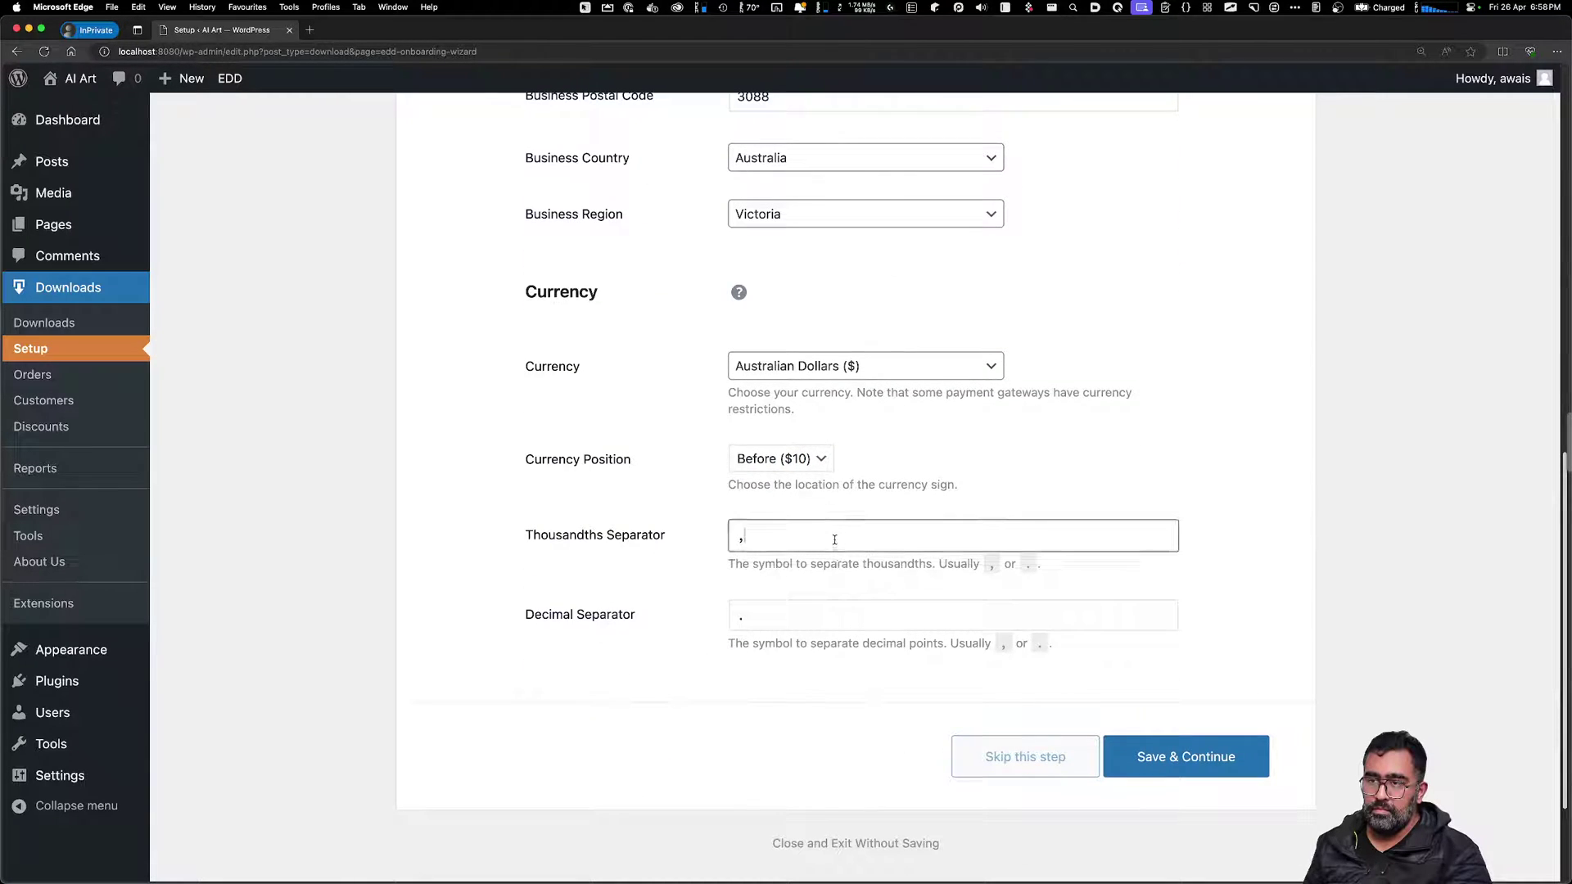
click(853, 576)
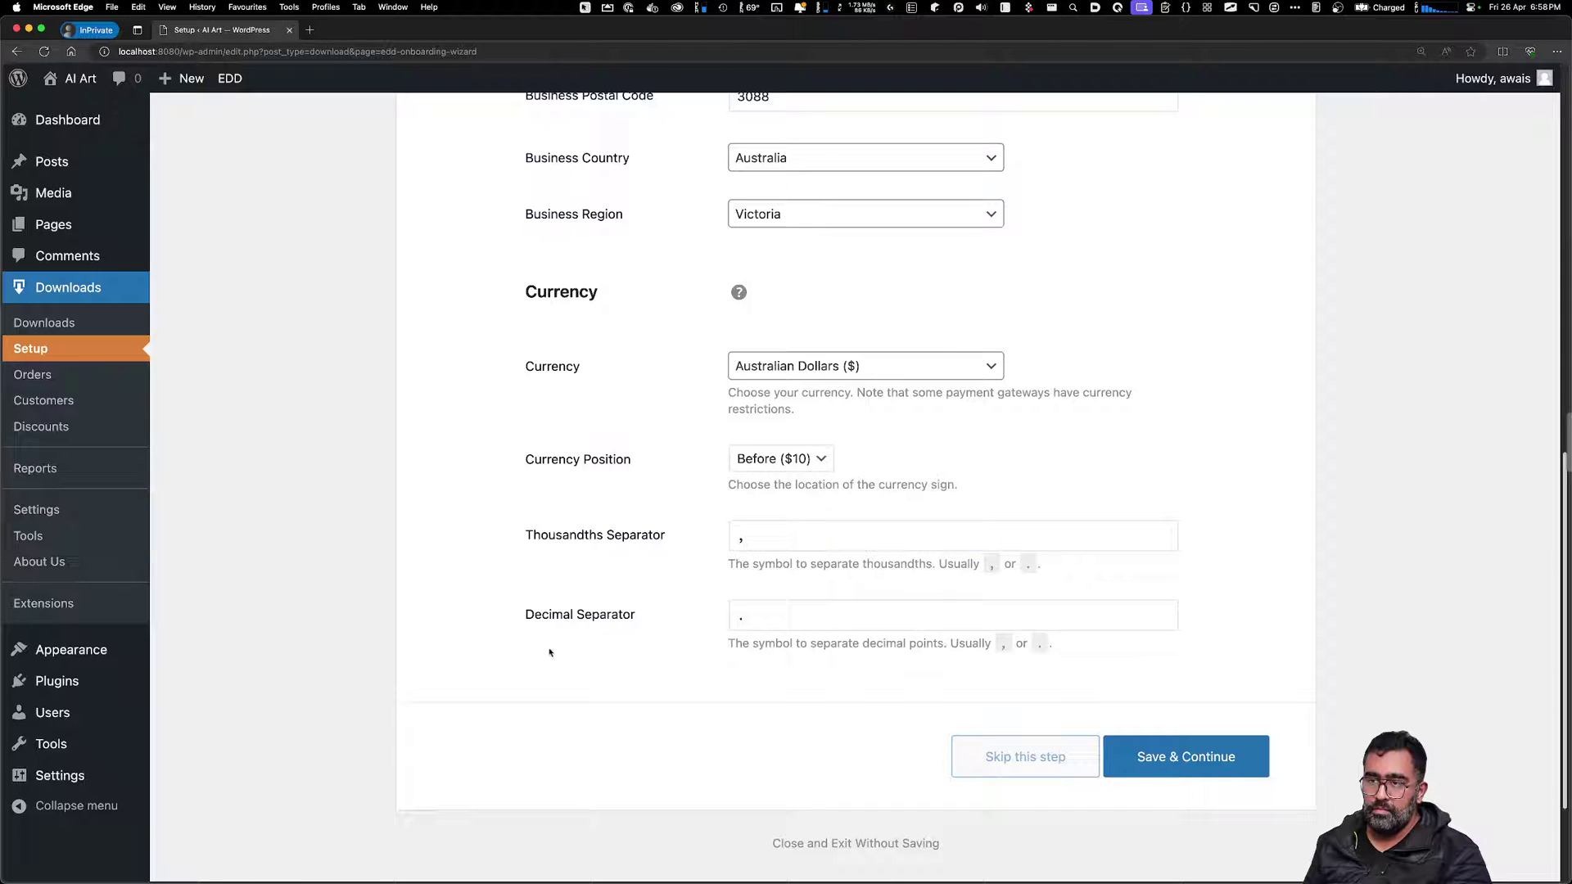
click(1248, 757)
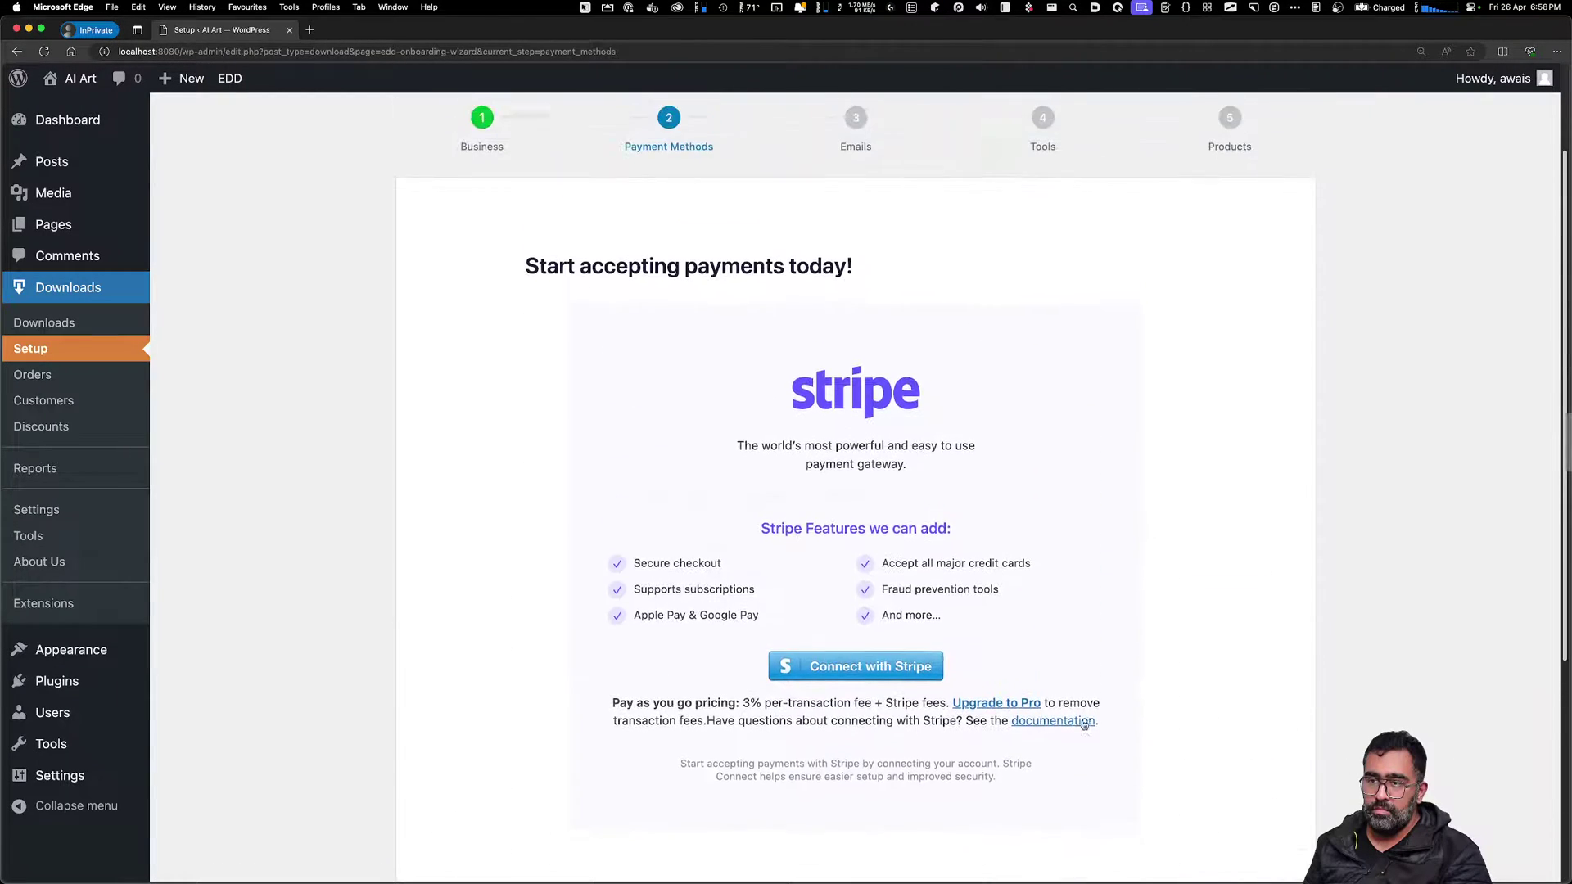
Continue past the Stripe Payment Methods step without connecting
drag(607, 288, 827, 272)
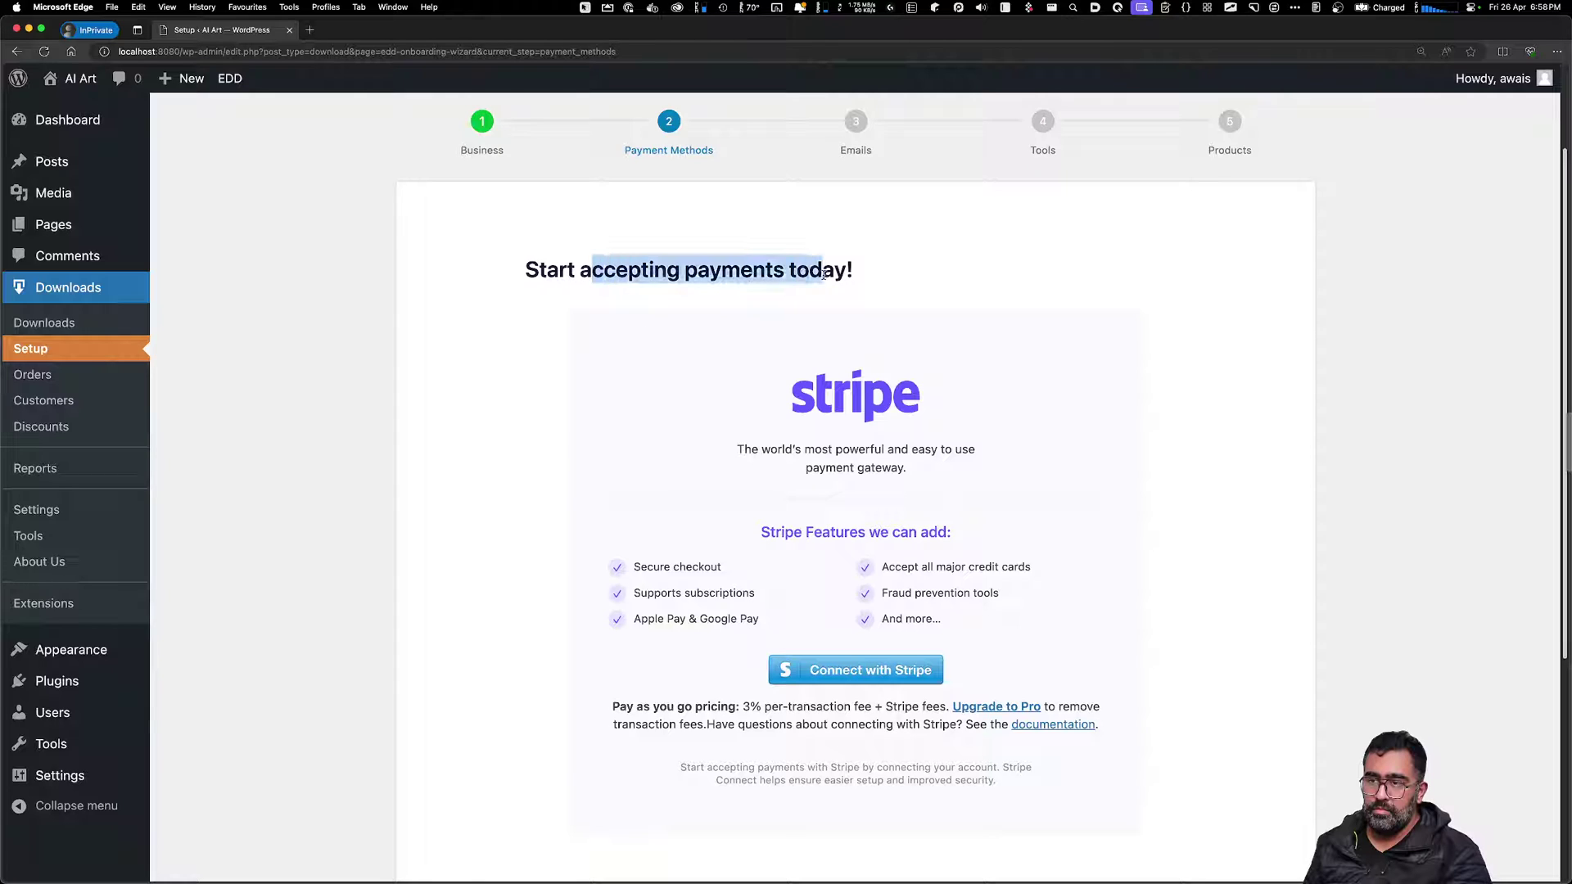
click(720, 393)
scroll(1020, 698, down, 3)
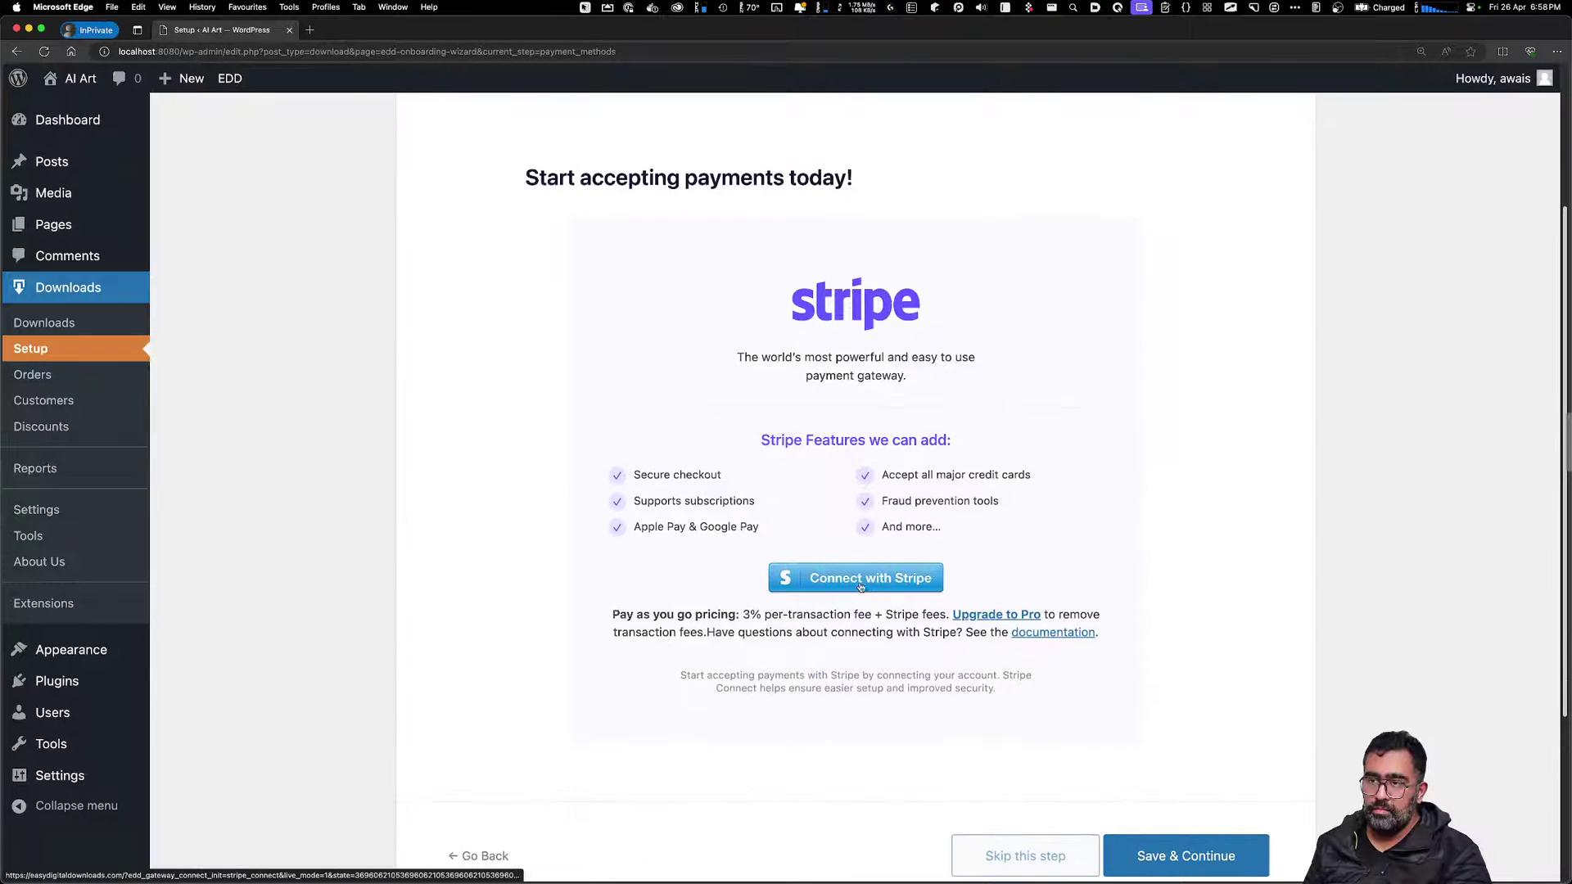
click(1170, 770)
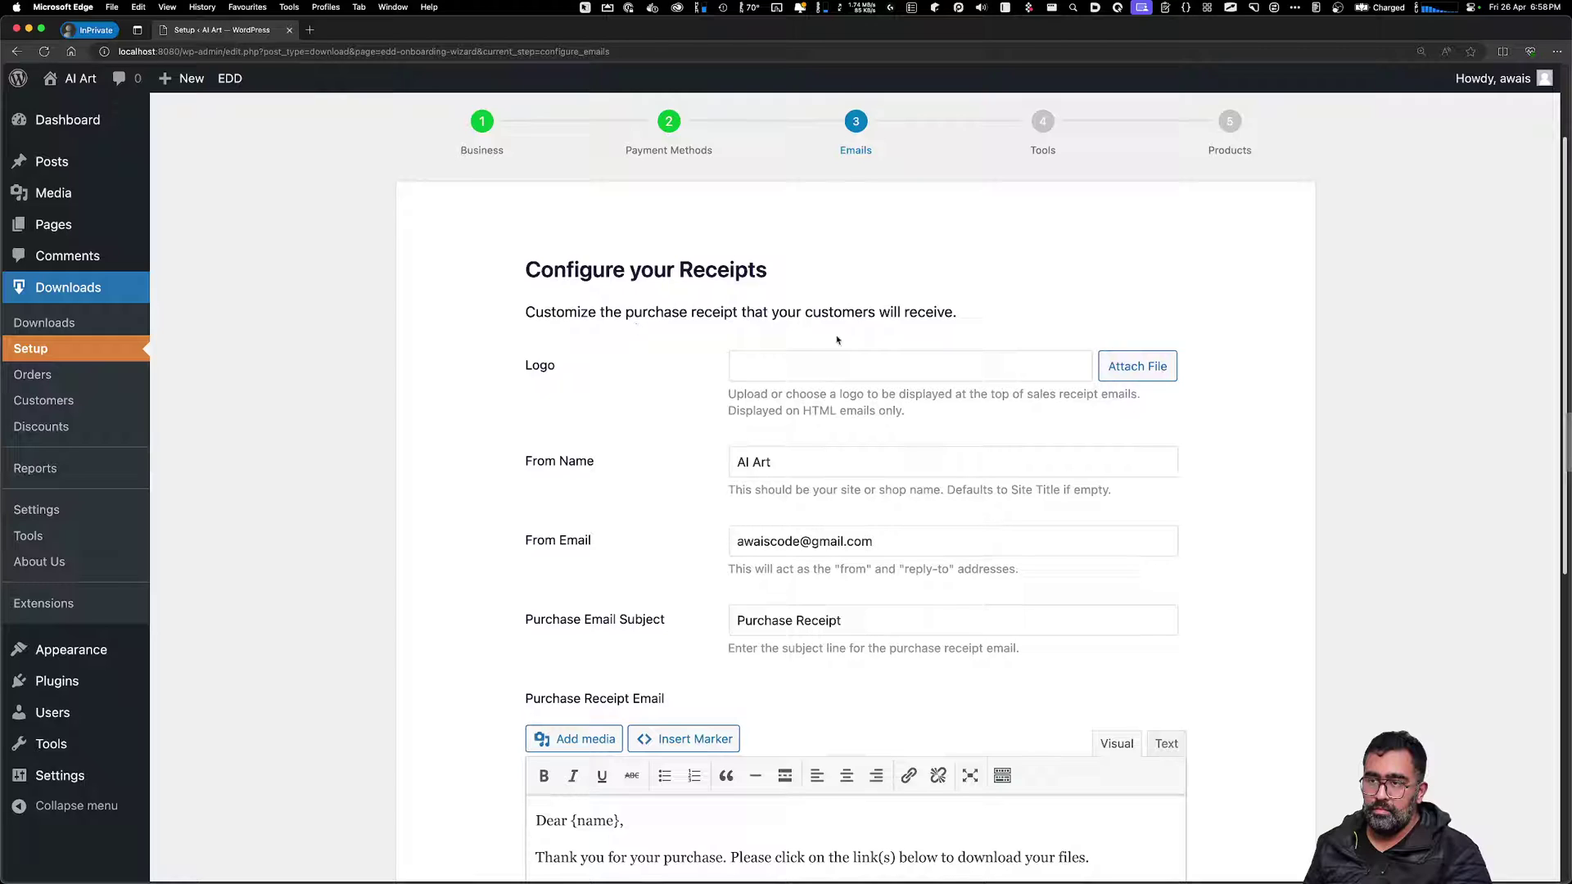
Review the default purchase receipt email settings and save to continue
drag(834, 313, 604, 312)
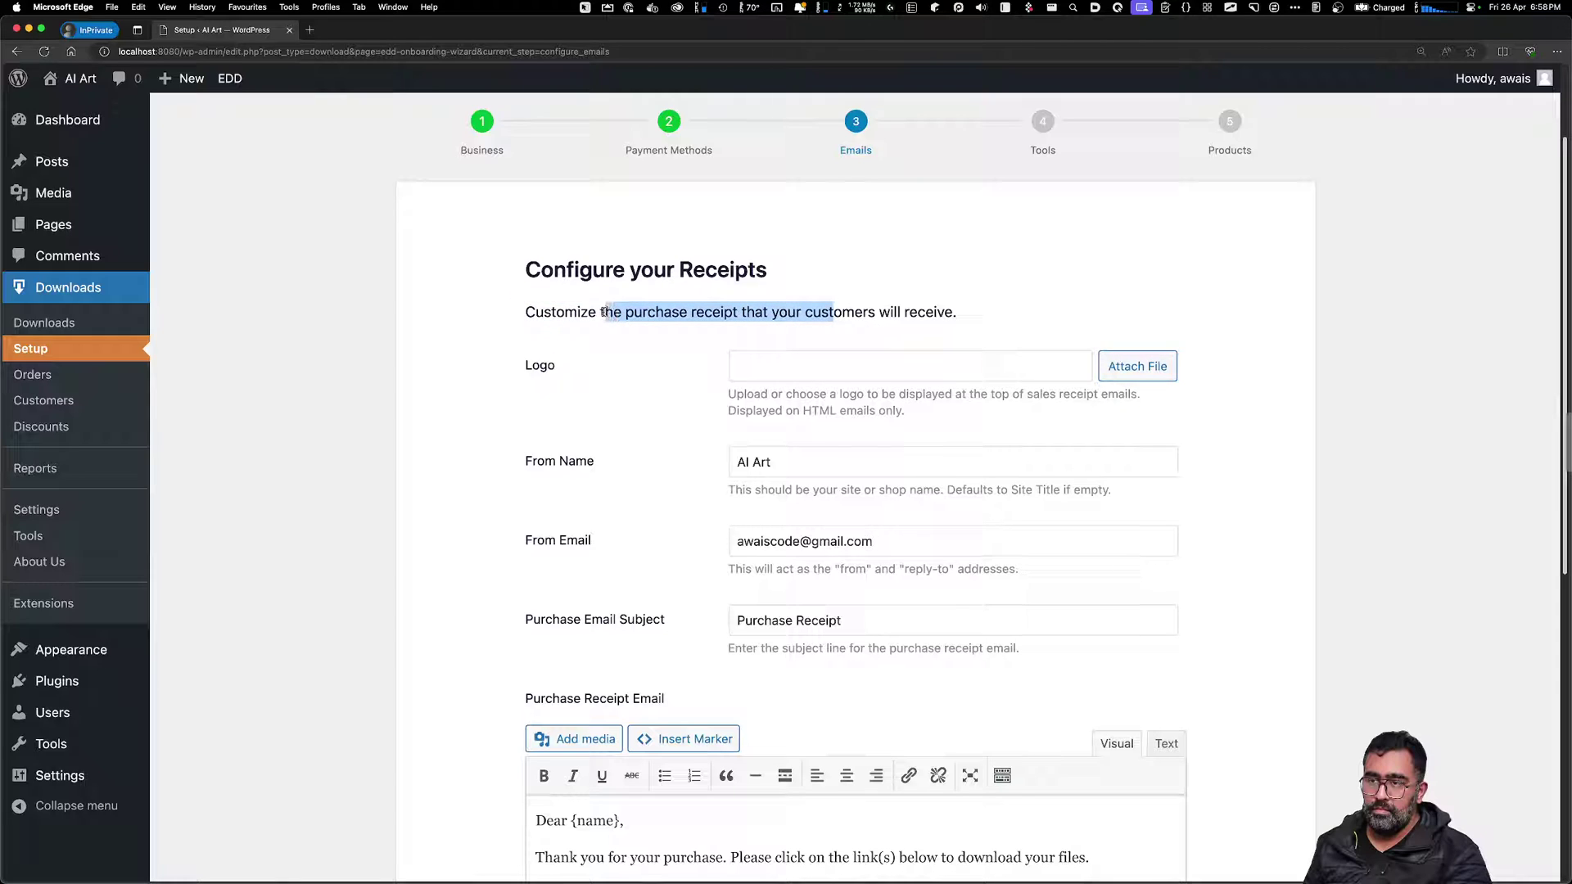
click(629, 366)
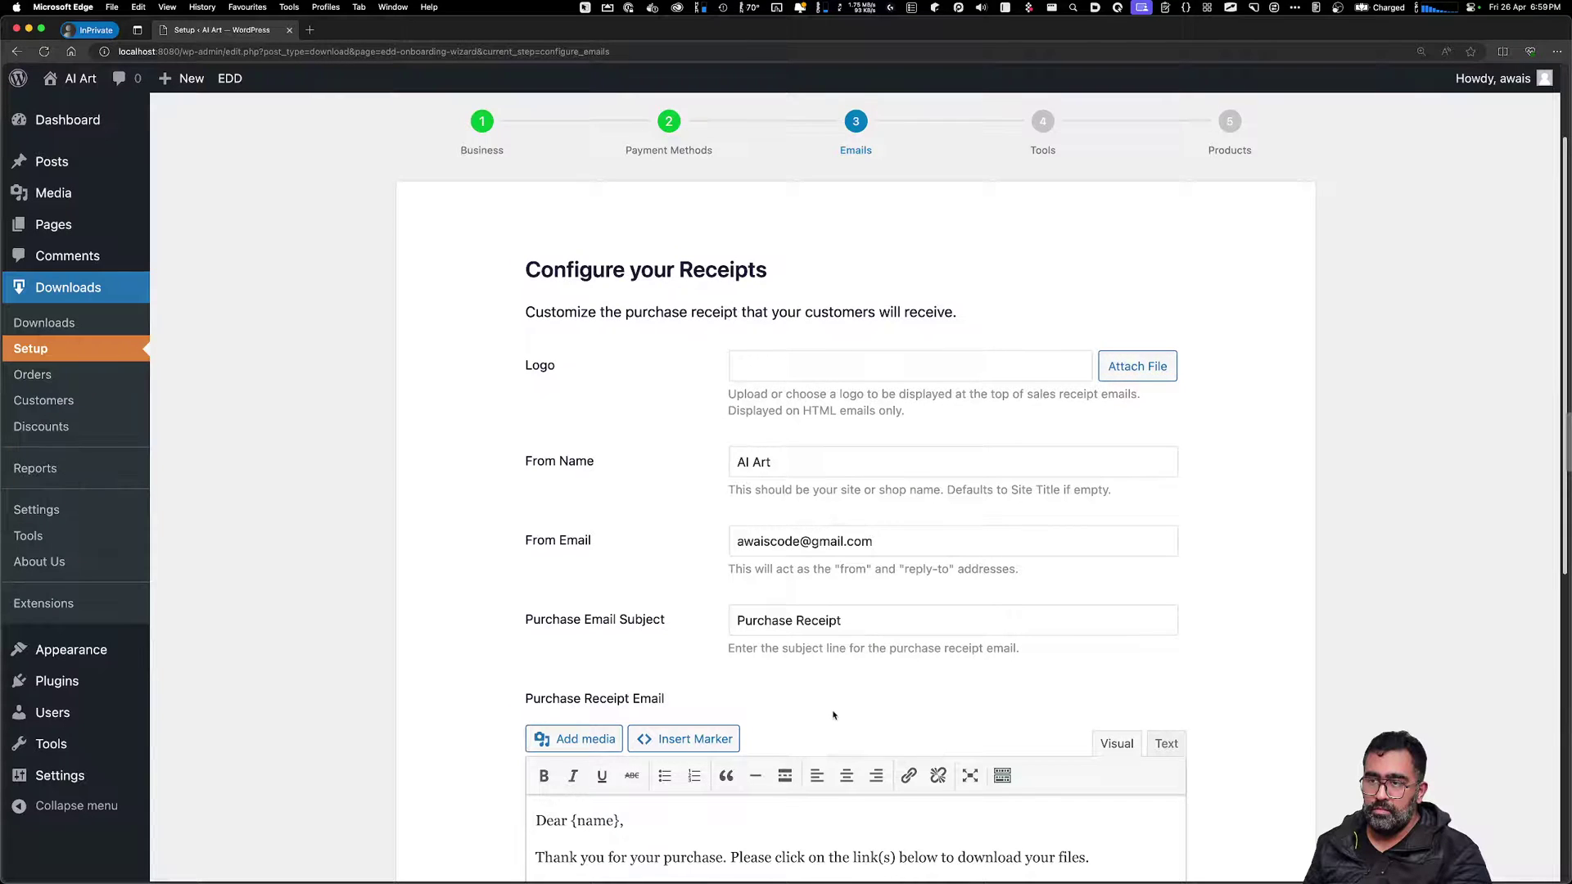
scroll(833, 715, down, 3)
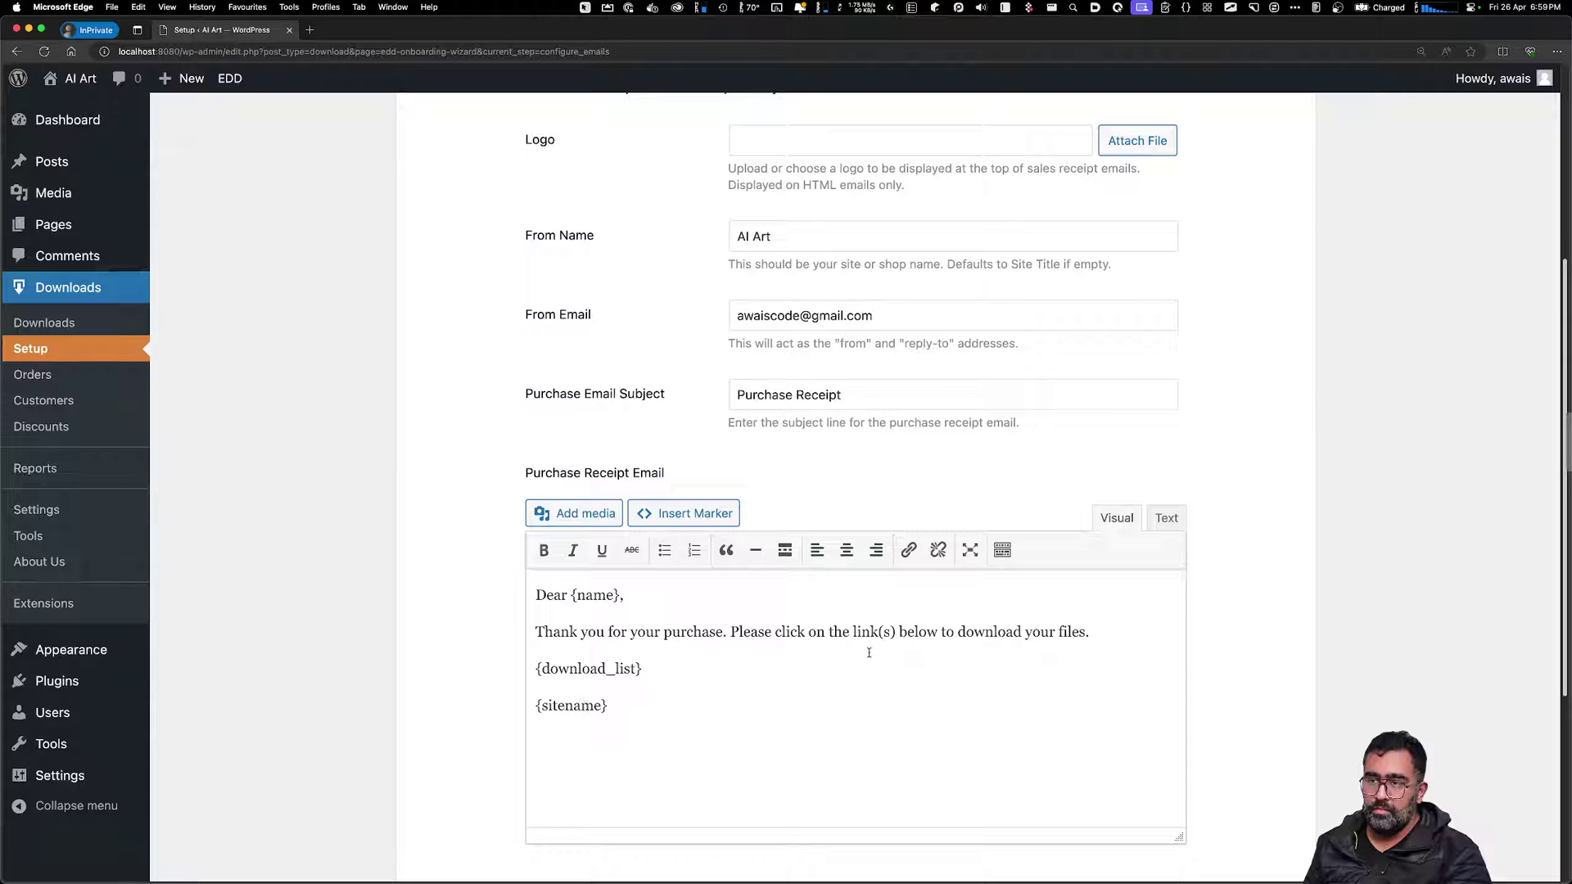
scroll(868, 652, up, 3)
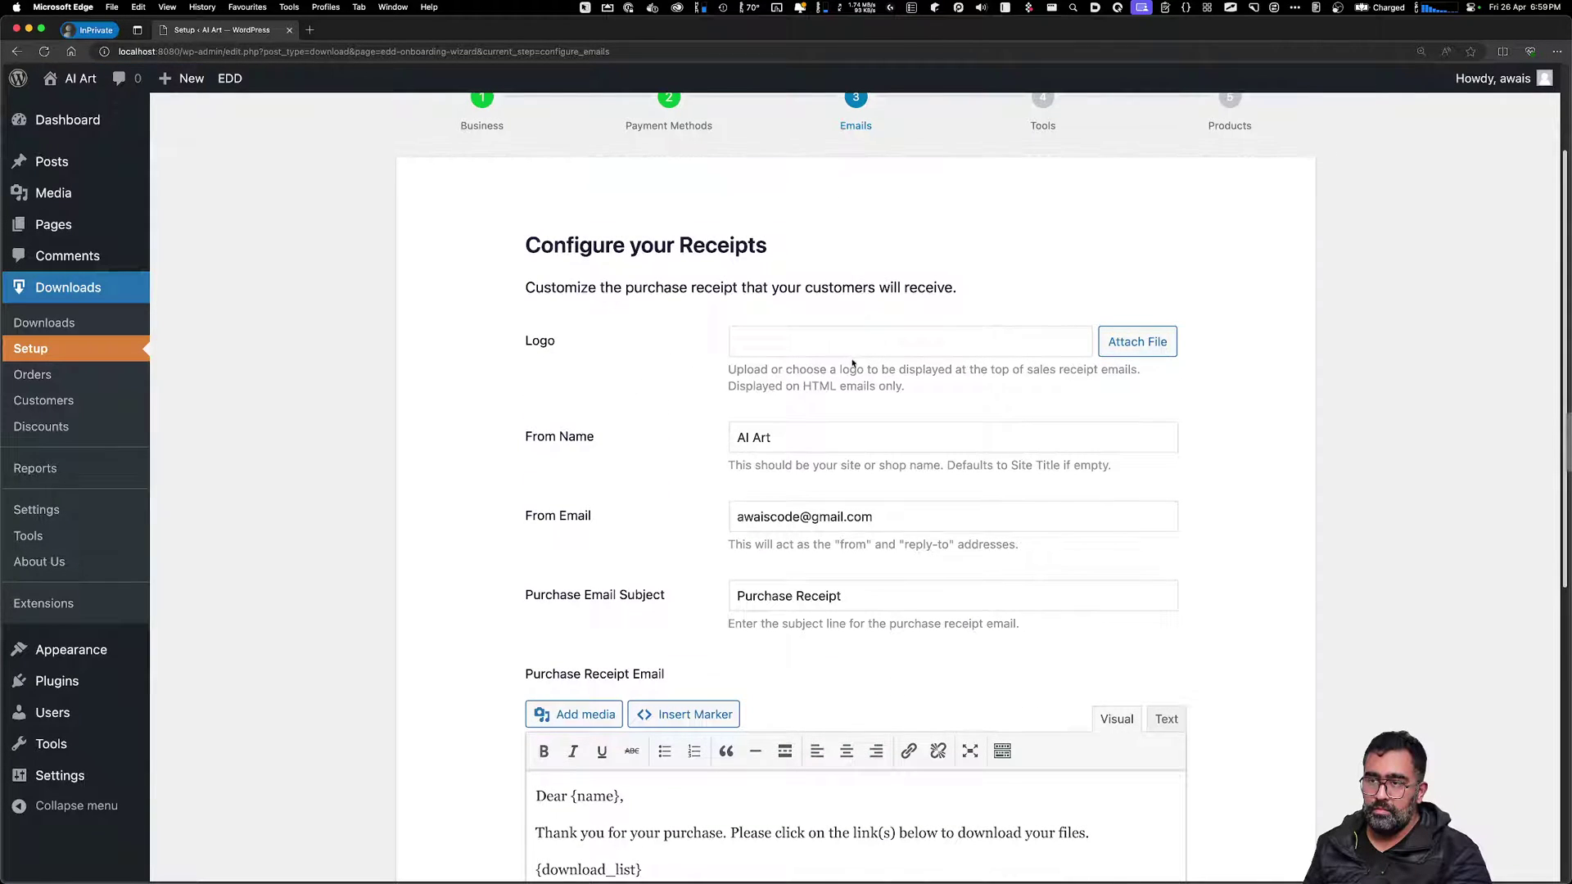
scroll(893, 467, down, 5)
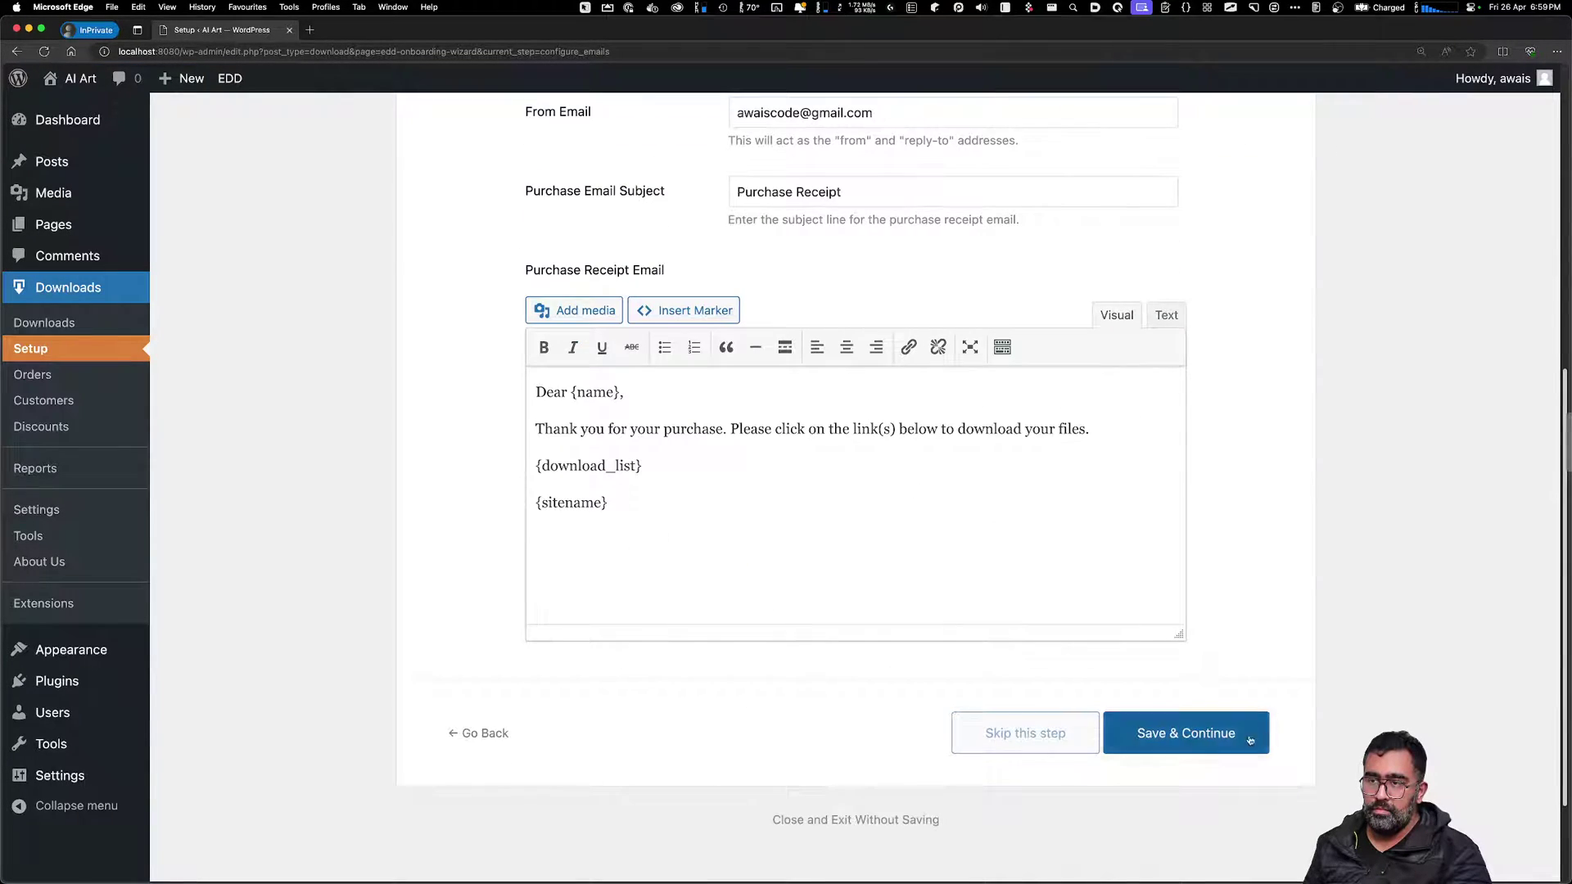
click(1188, 732)
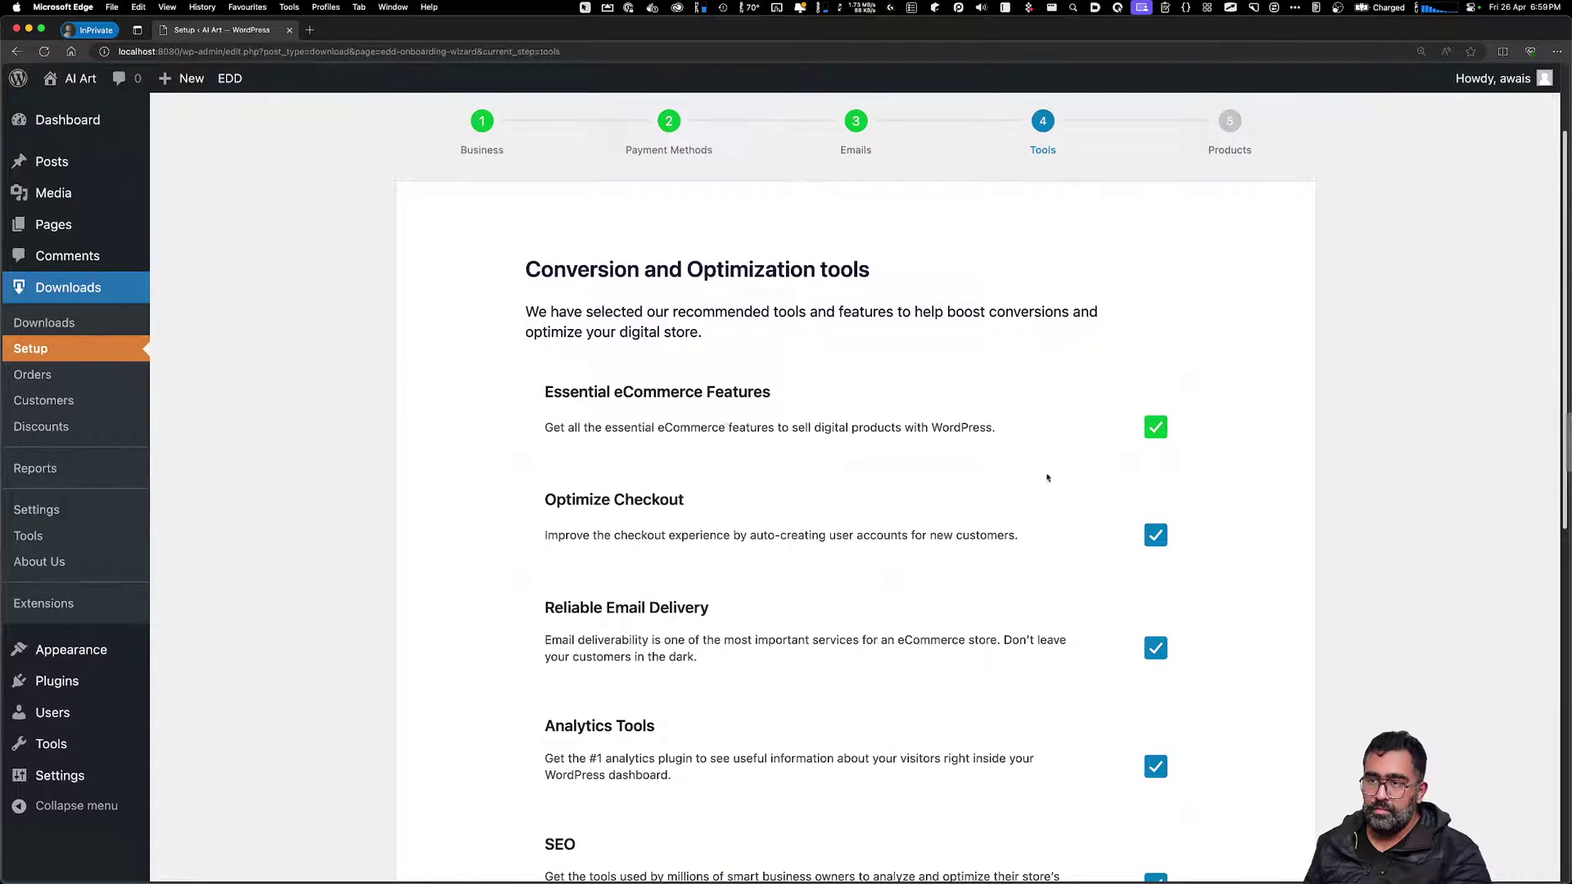
Save the Tools step choices and let the recommended plugins install, reaching the Products step
drag(607, 400, 768, 394)
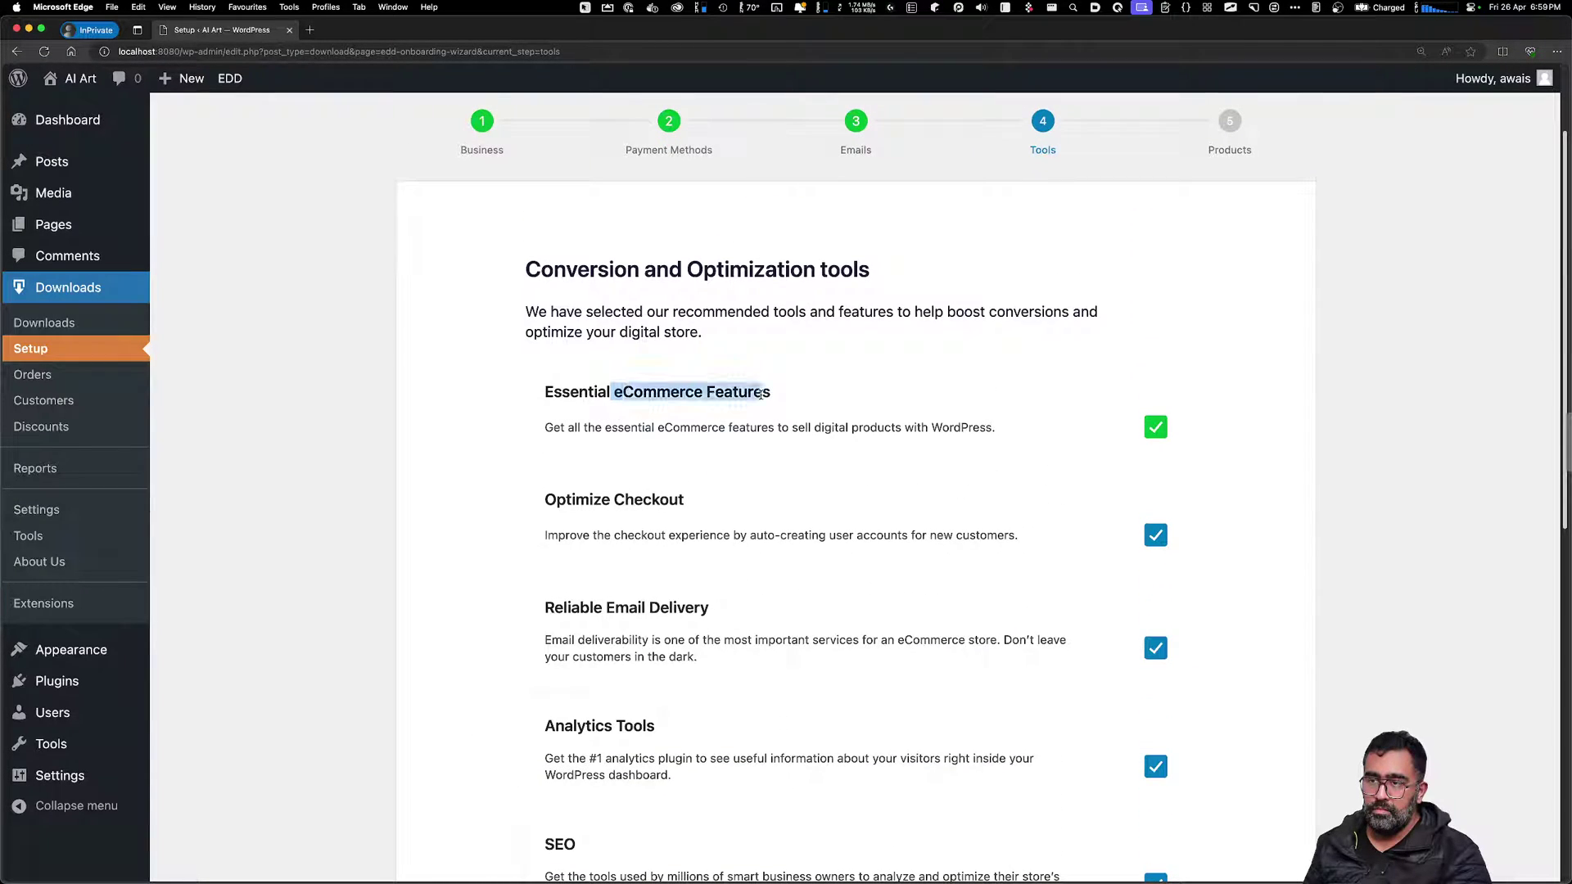
click(696, 525)
scroll(684, 553, down, 7)
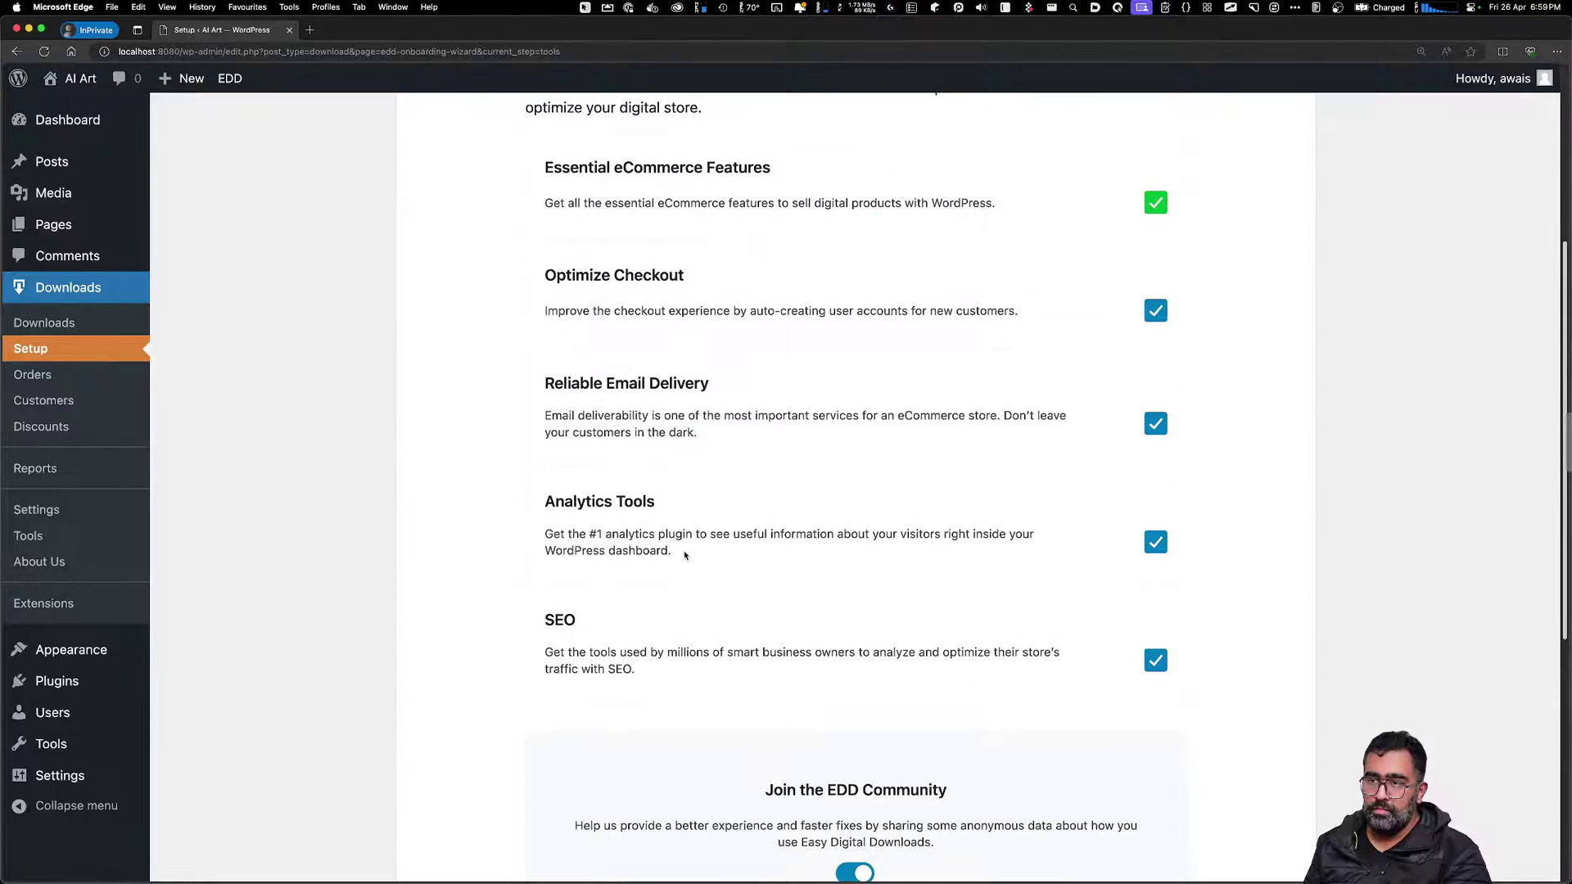
click(1218, 749)
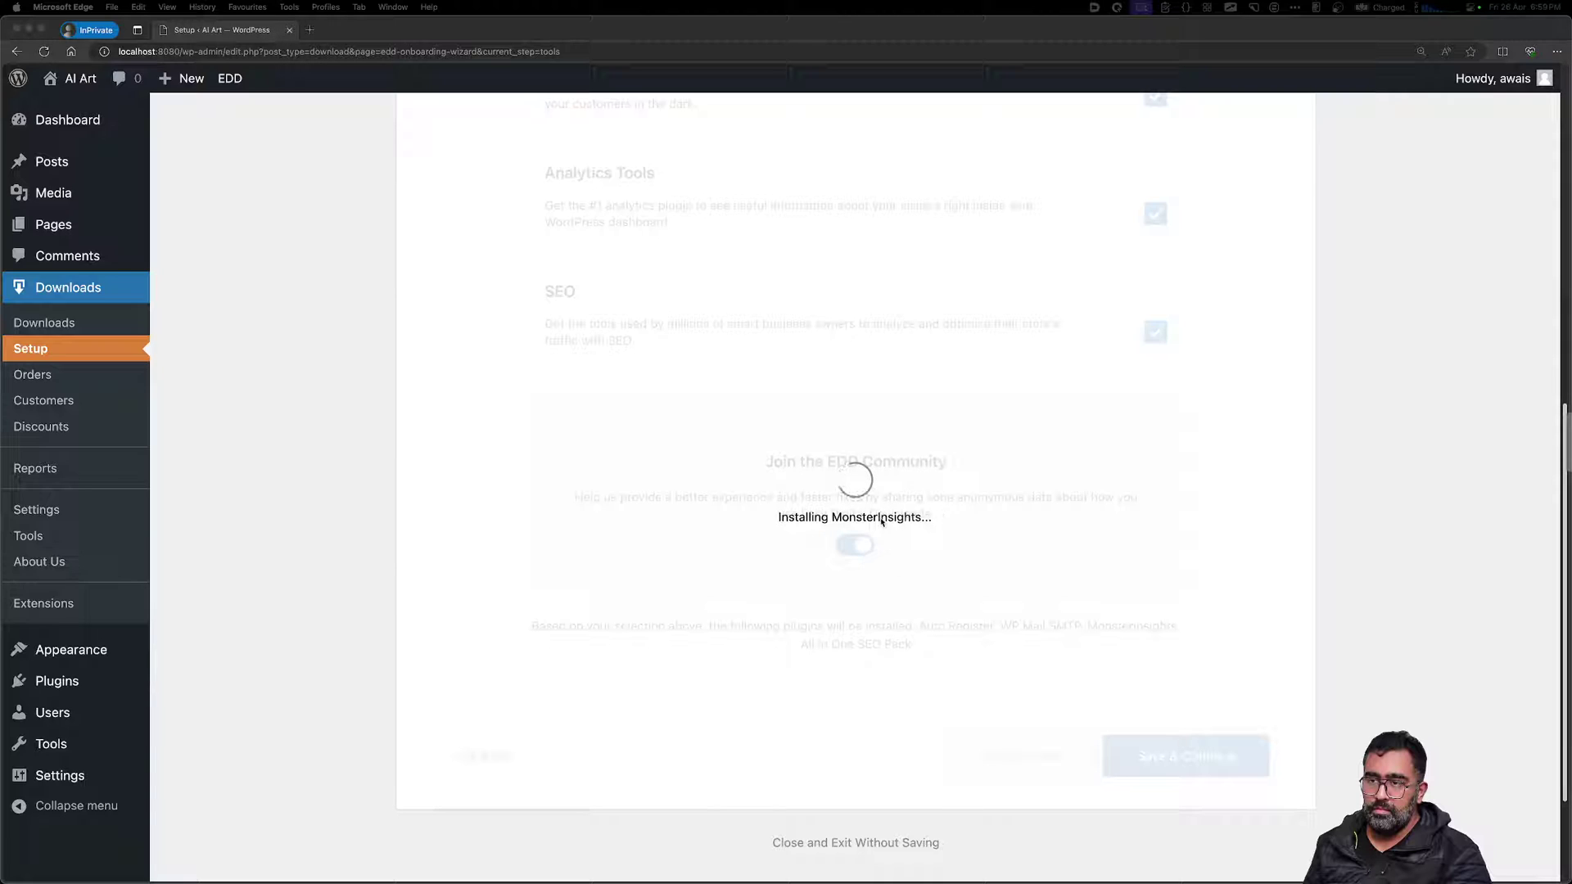
scroll(880, 523, down, 1)
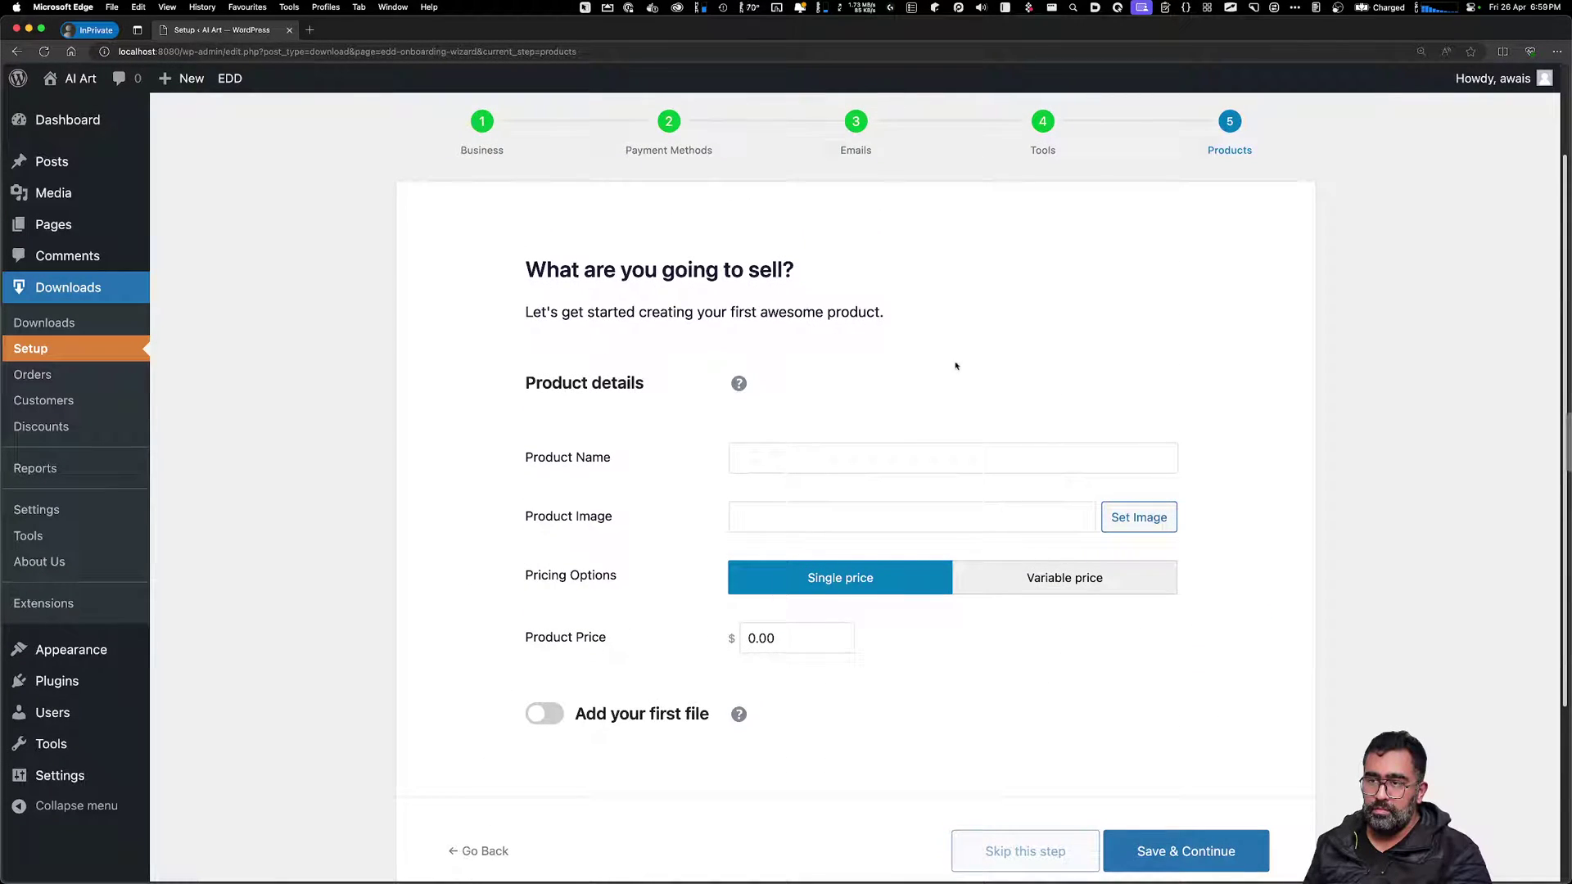
Skip the first-product setup step and open the AI Art site in a new tab
click(1046, 852)
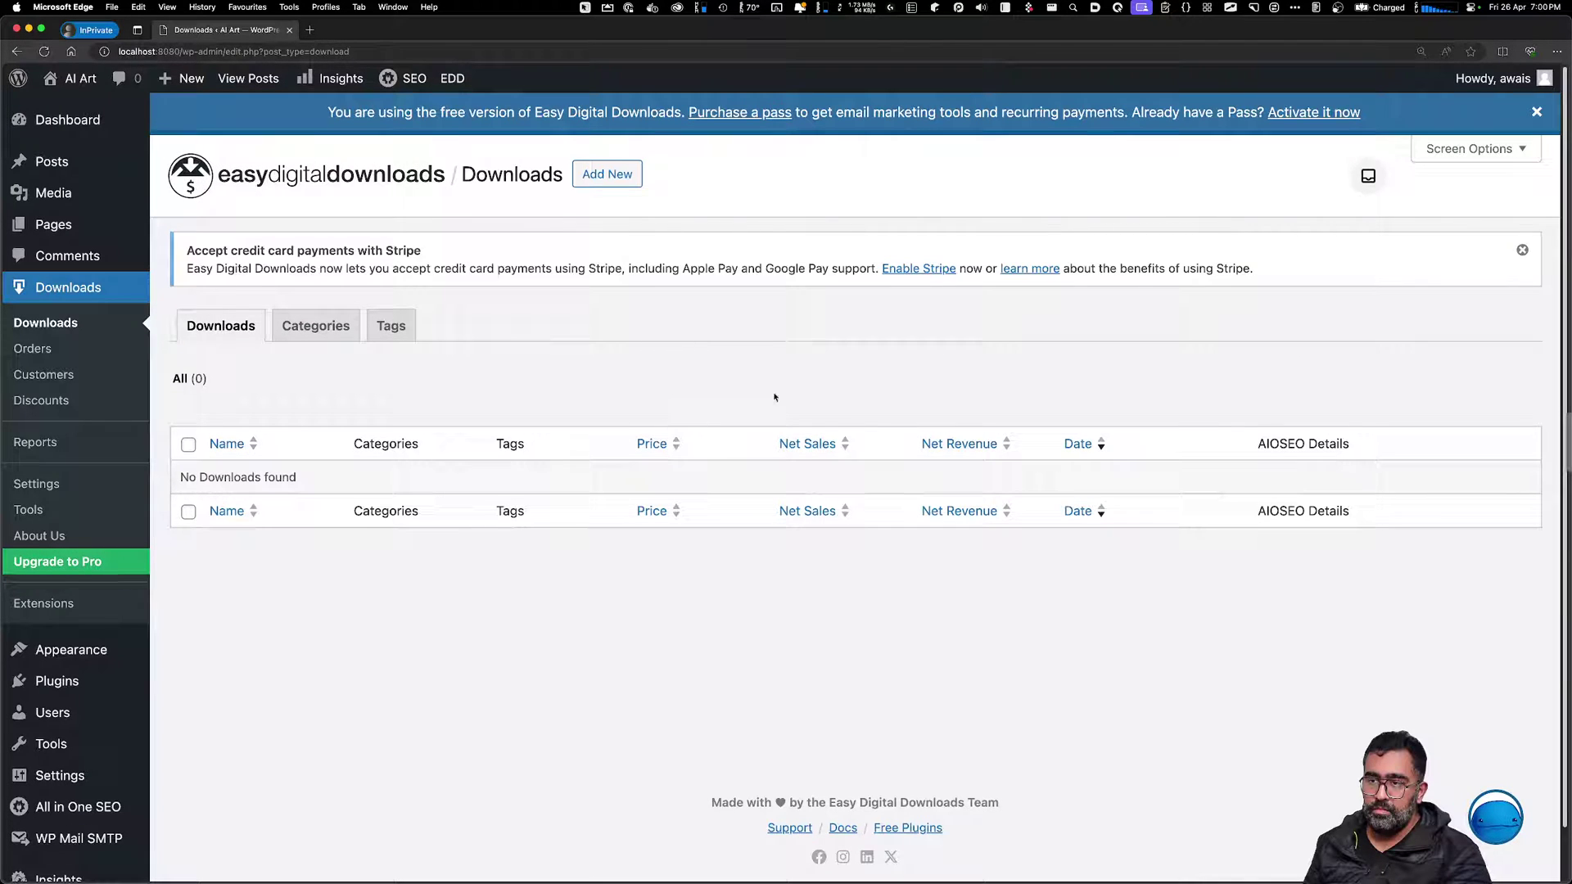
mouse_move(76, 81)
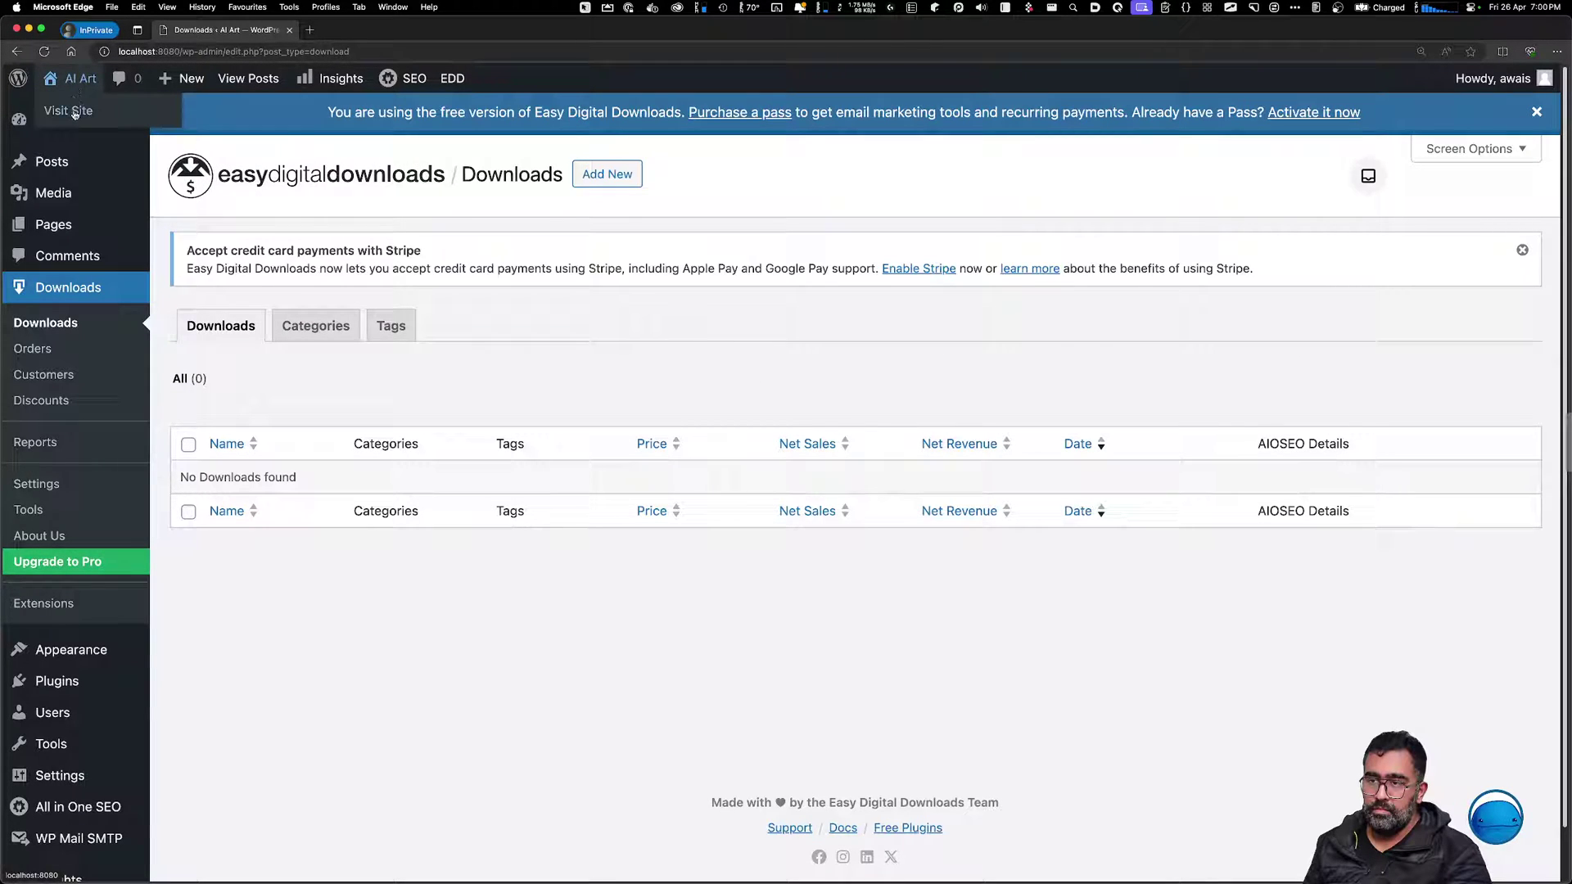
right_click(75, 114)
click(82, 120)
click(364, 34)
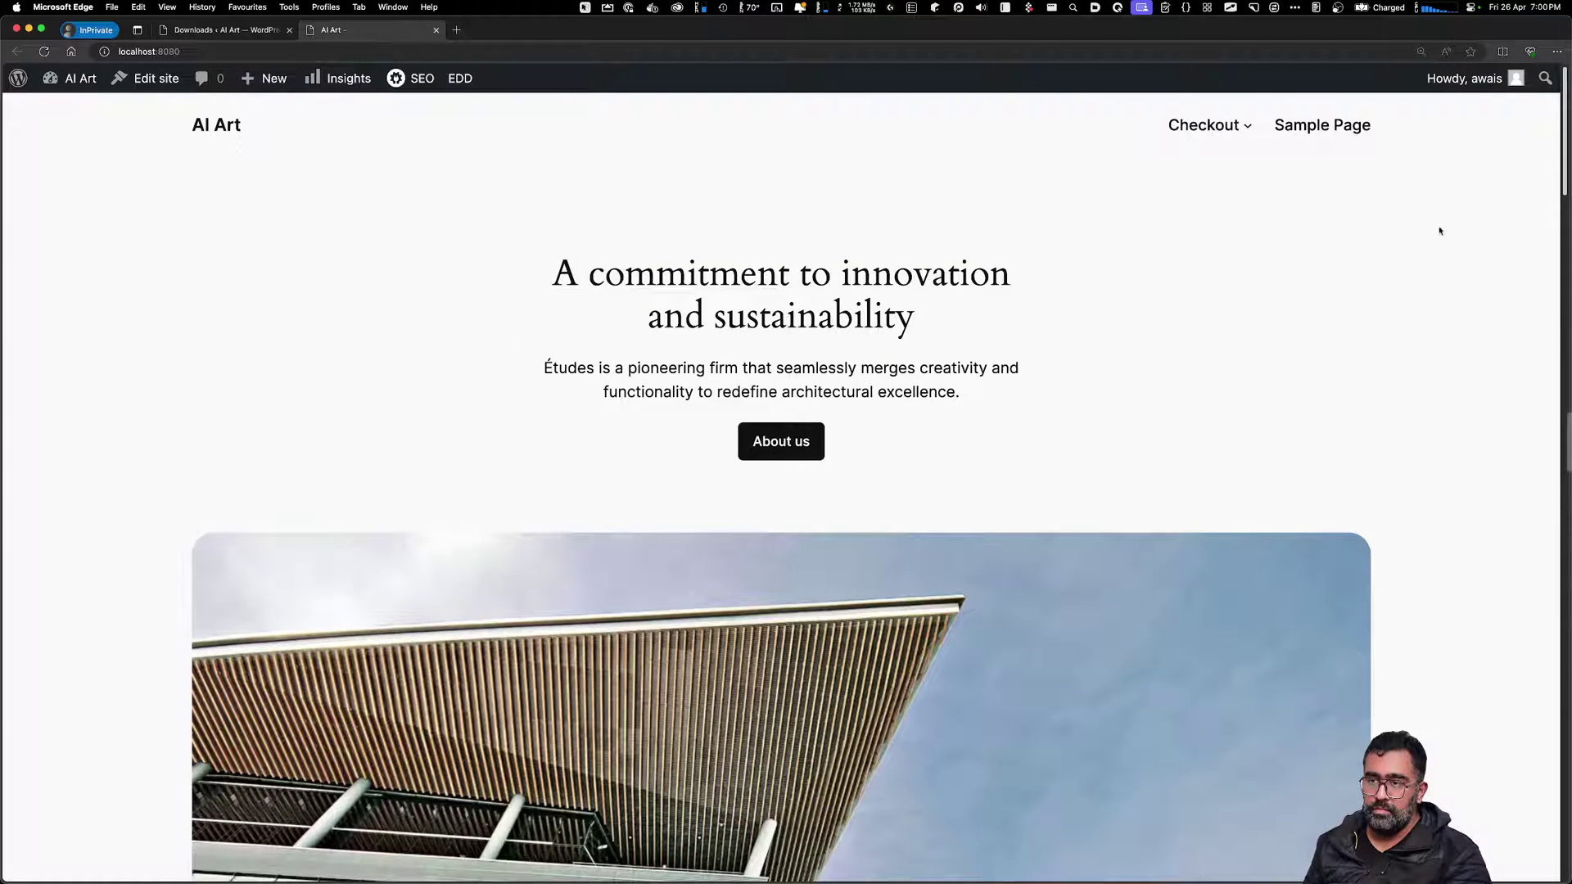
Review the empty-cart Checkout page and the AI Art homepage, then return to the Downloads admin
click(1228, 127)
mouse_move(1161, 178)
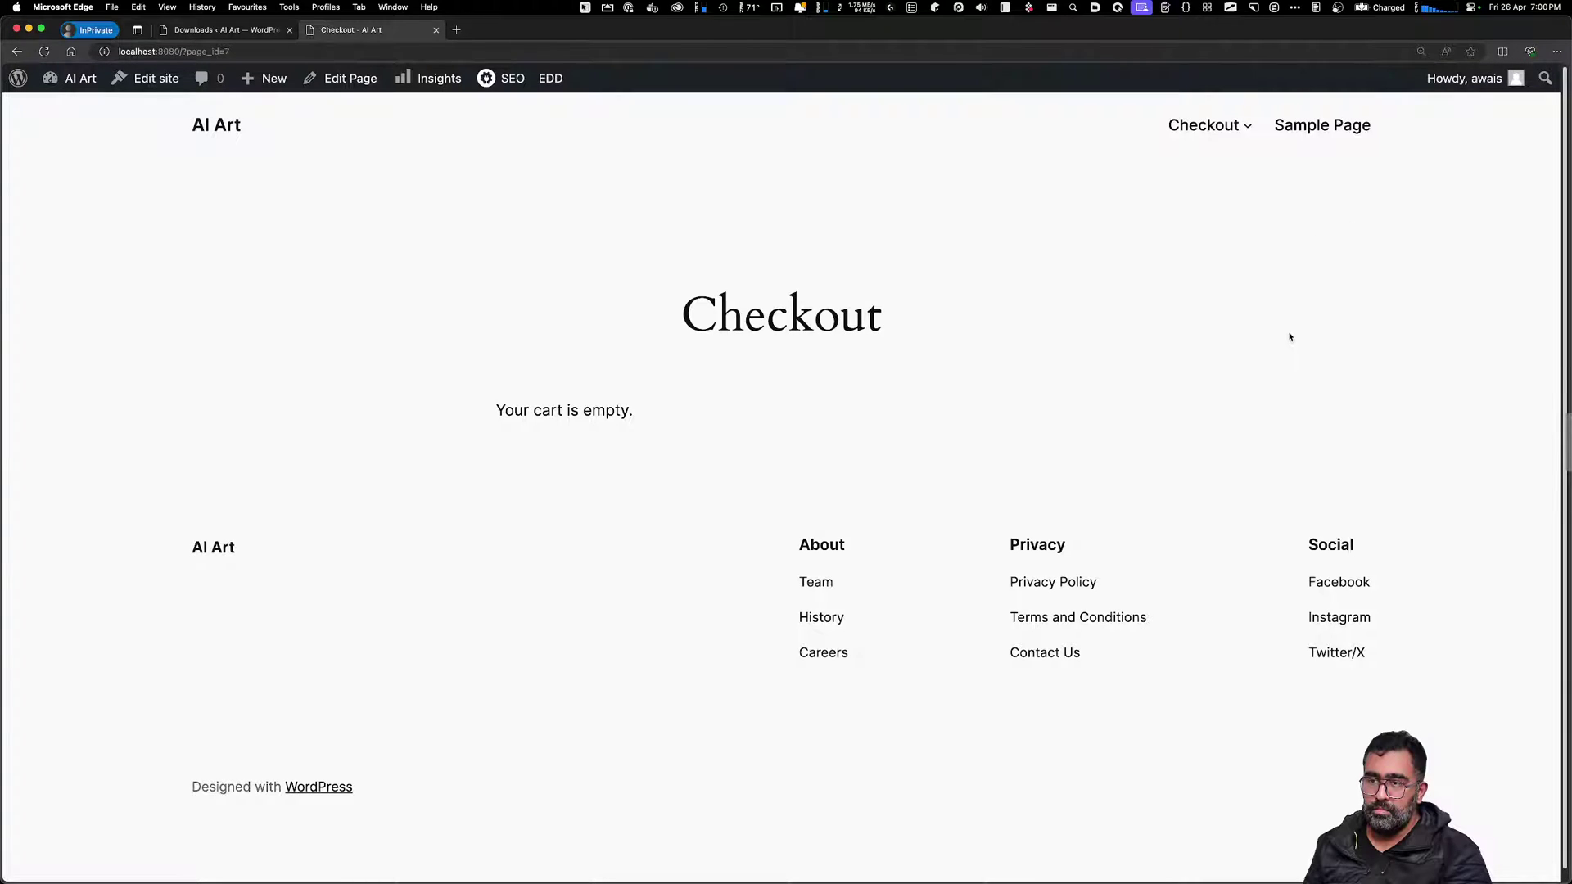
click(209, 127)
scroll(403, 341, down, 10)
scroll(480, 404, down, 2)
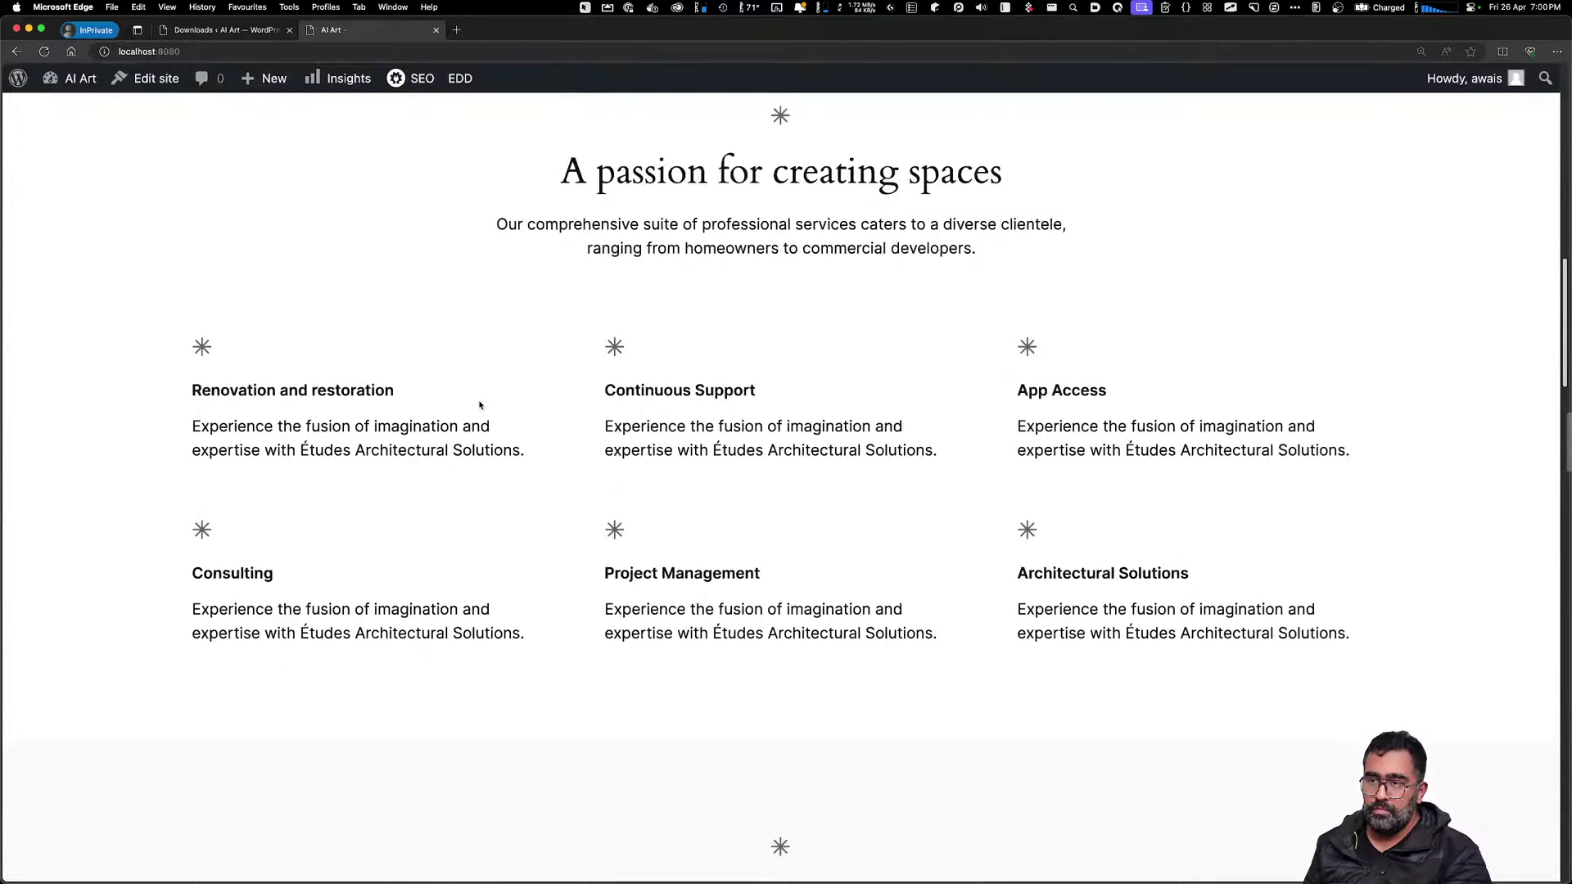
scroll(480, 405, down, 10)
key(ctrl+shift+Tab)
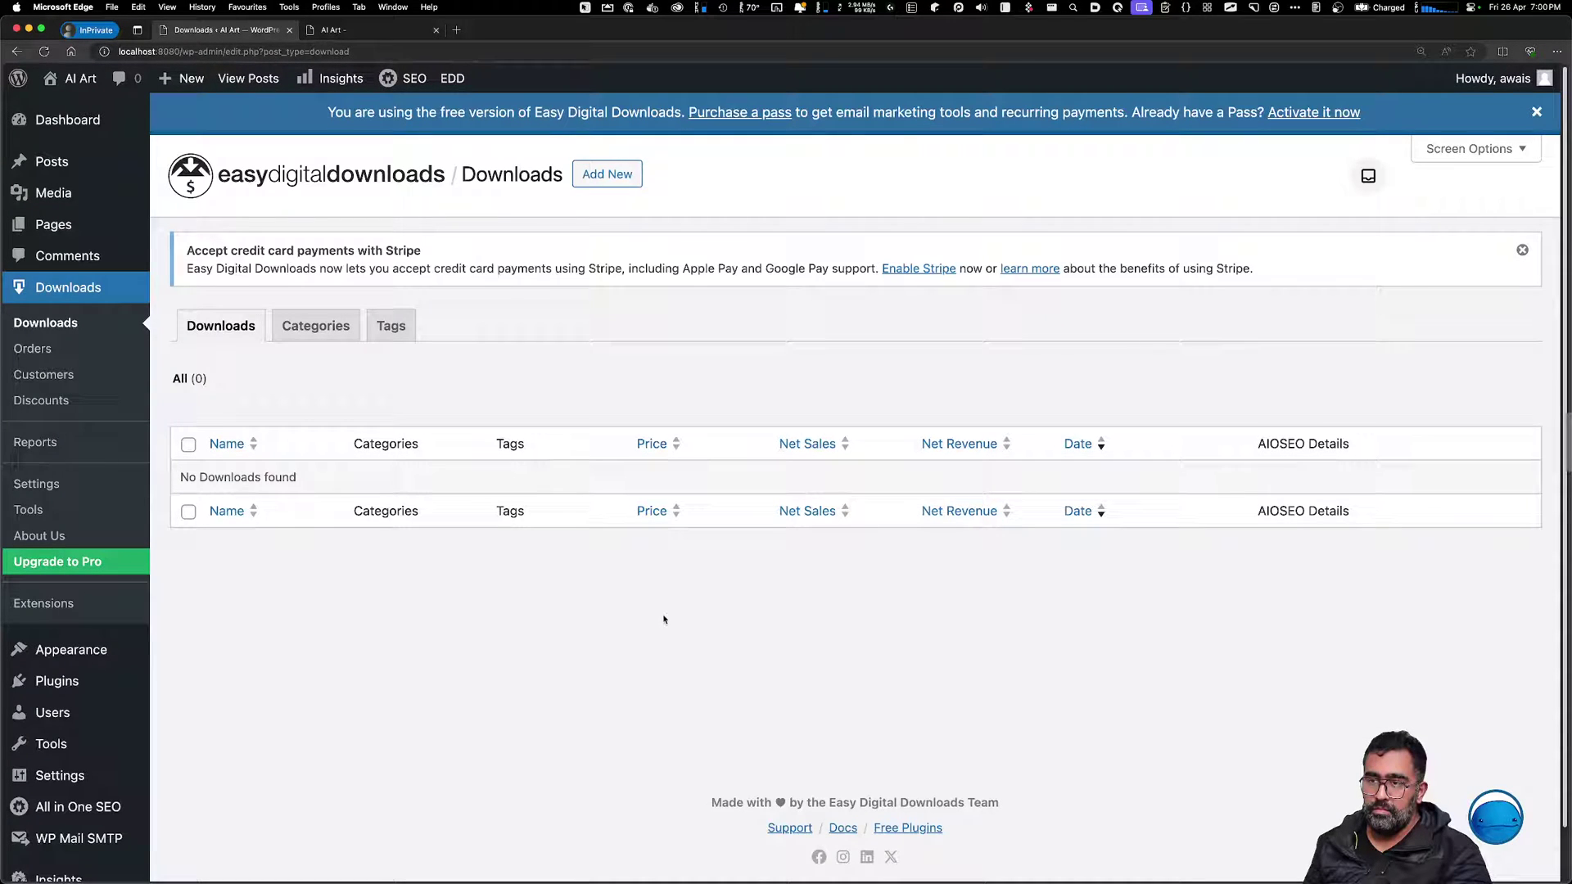
Look over Download Categories, then enable the Mastercard icon in Easy Digital Downloads Payments settings
click(334, 331)
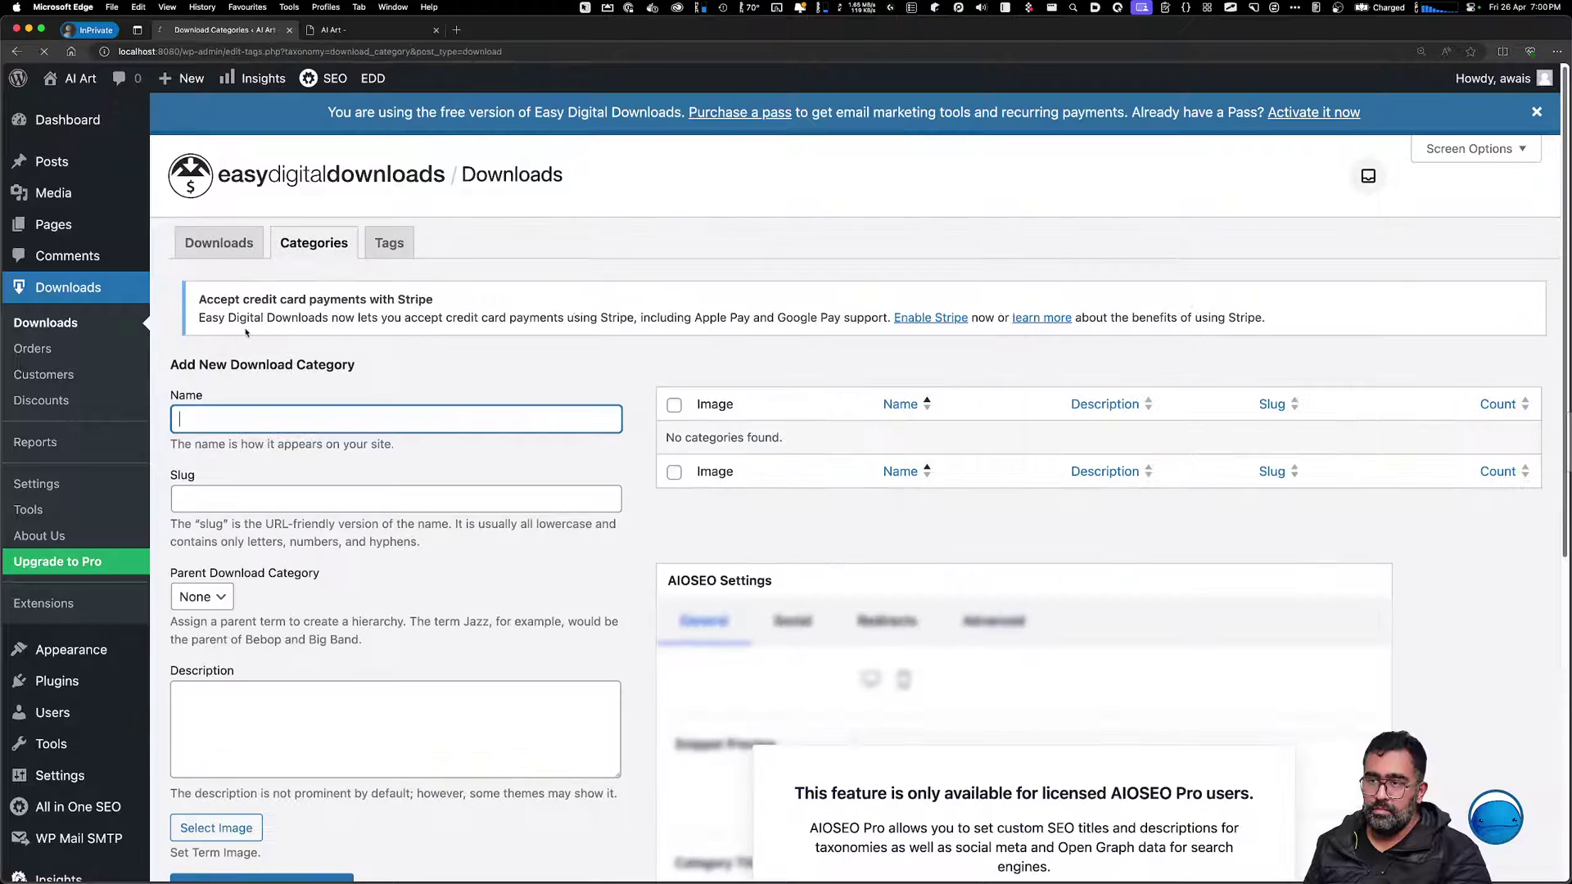
click(220, 337)
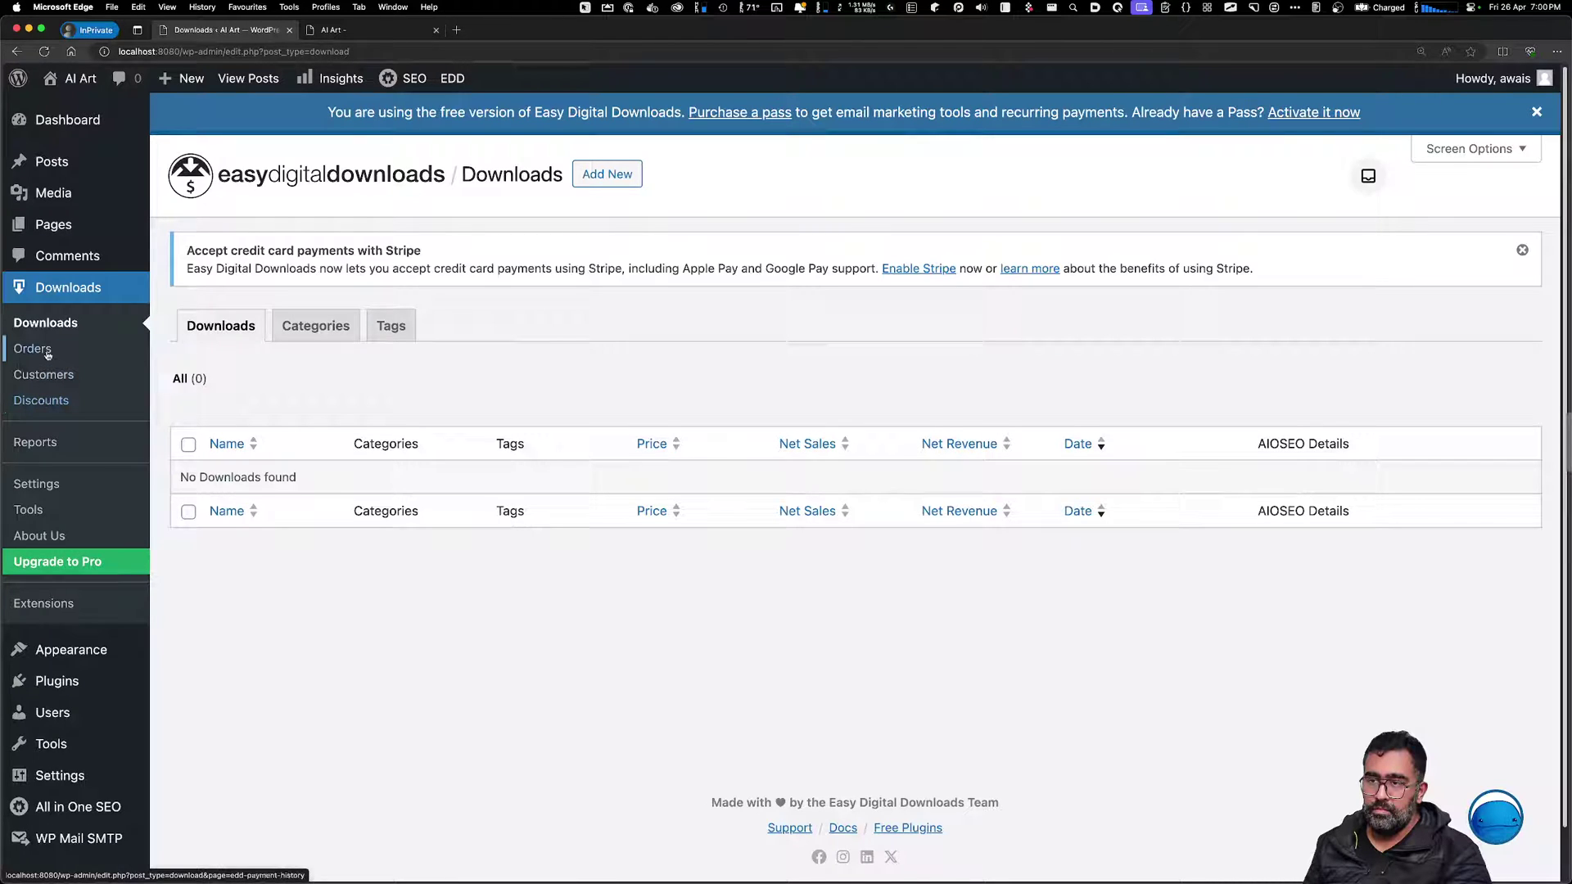
click(61, 491)
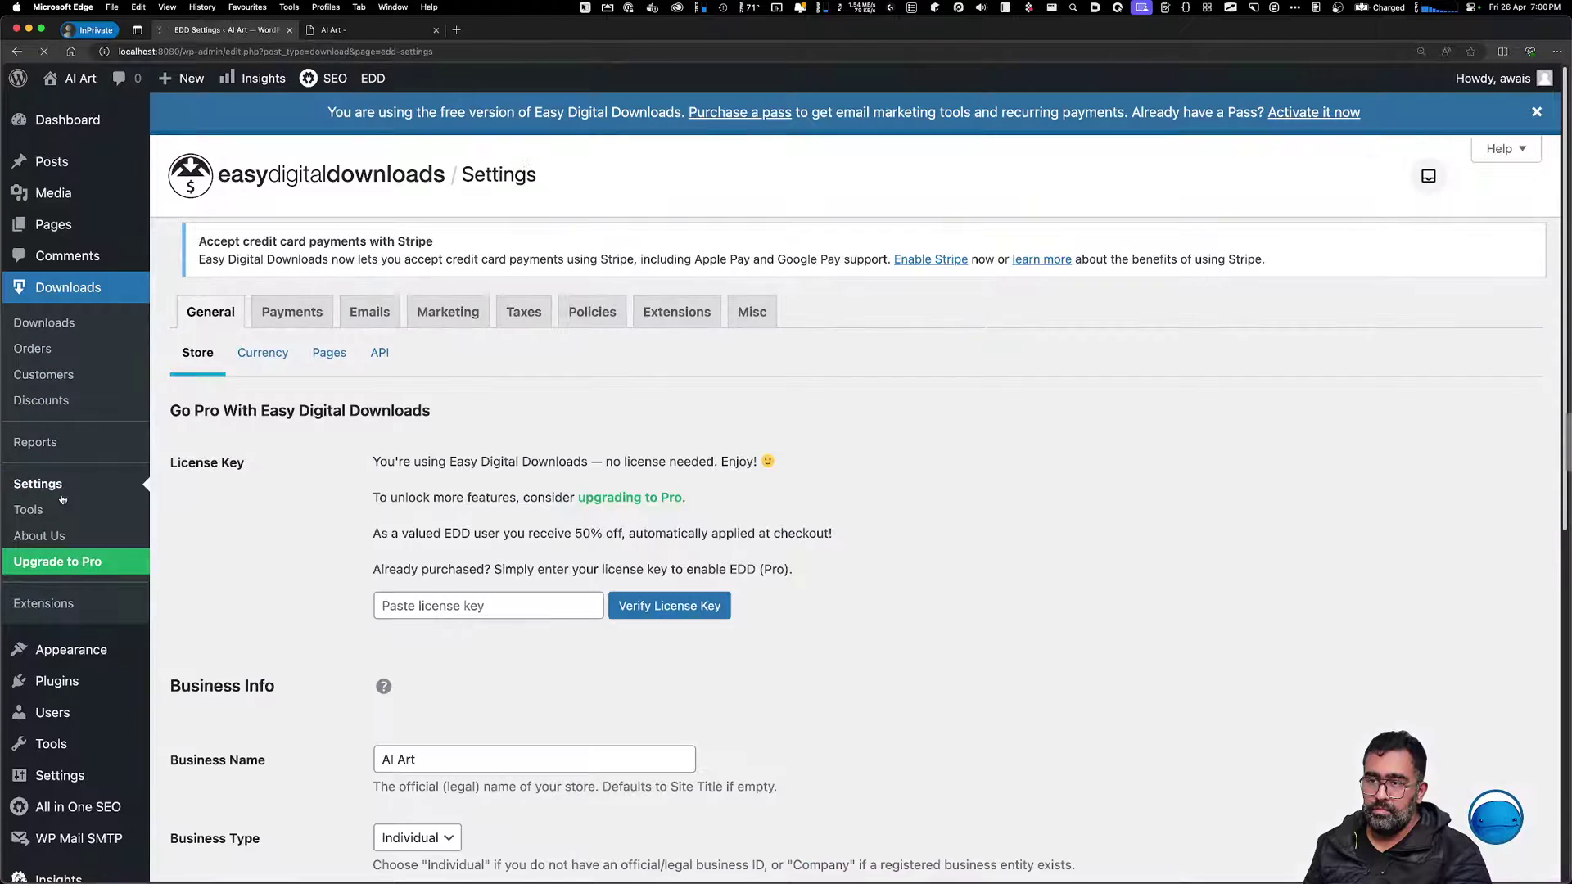
click(293, 323)
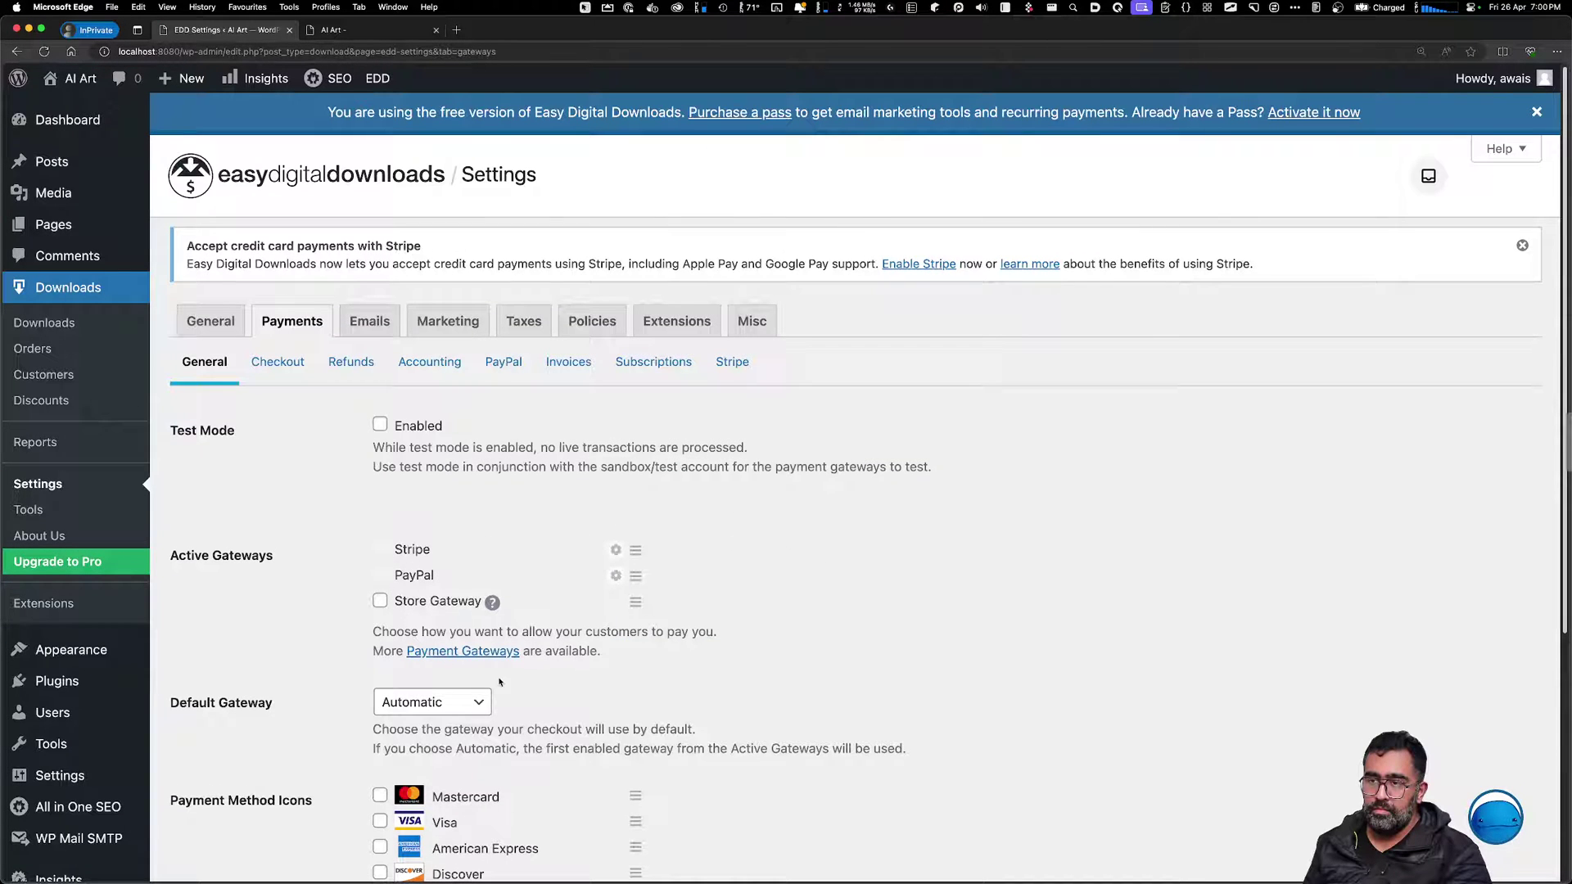
scroll(499, 681, down, 5)
click(375, 558)
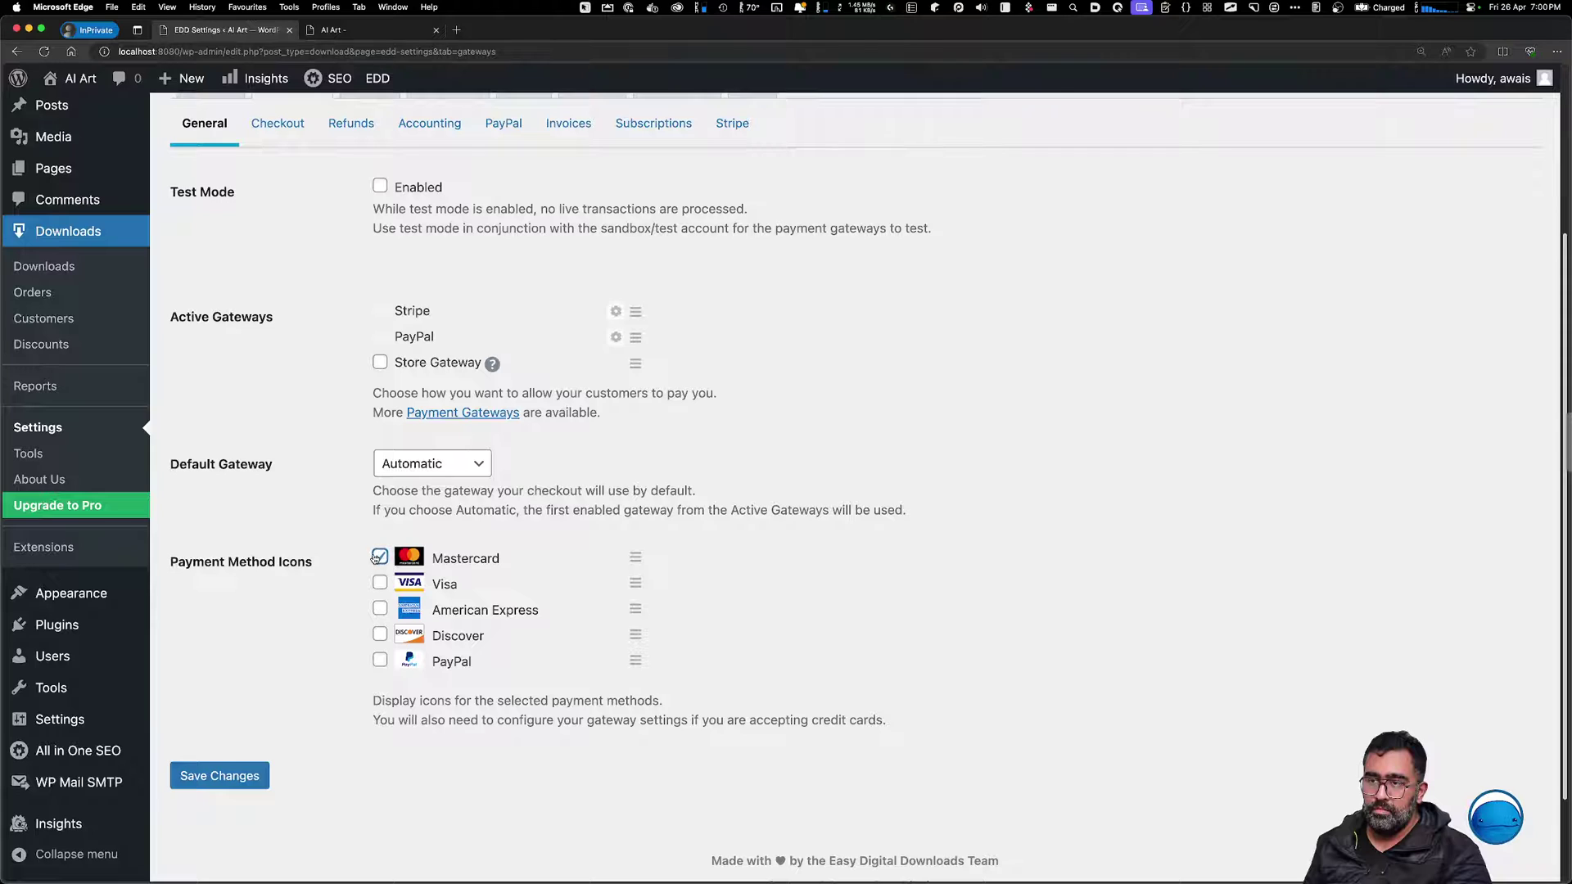
scroll(882, 739, up, 5)
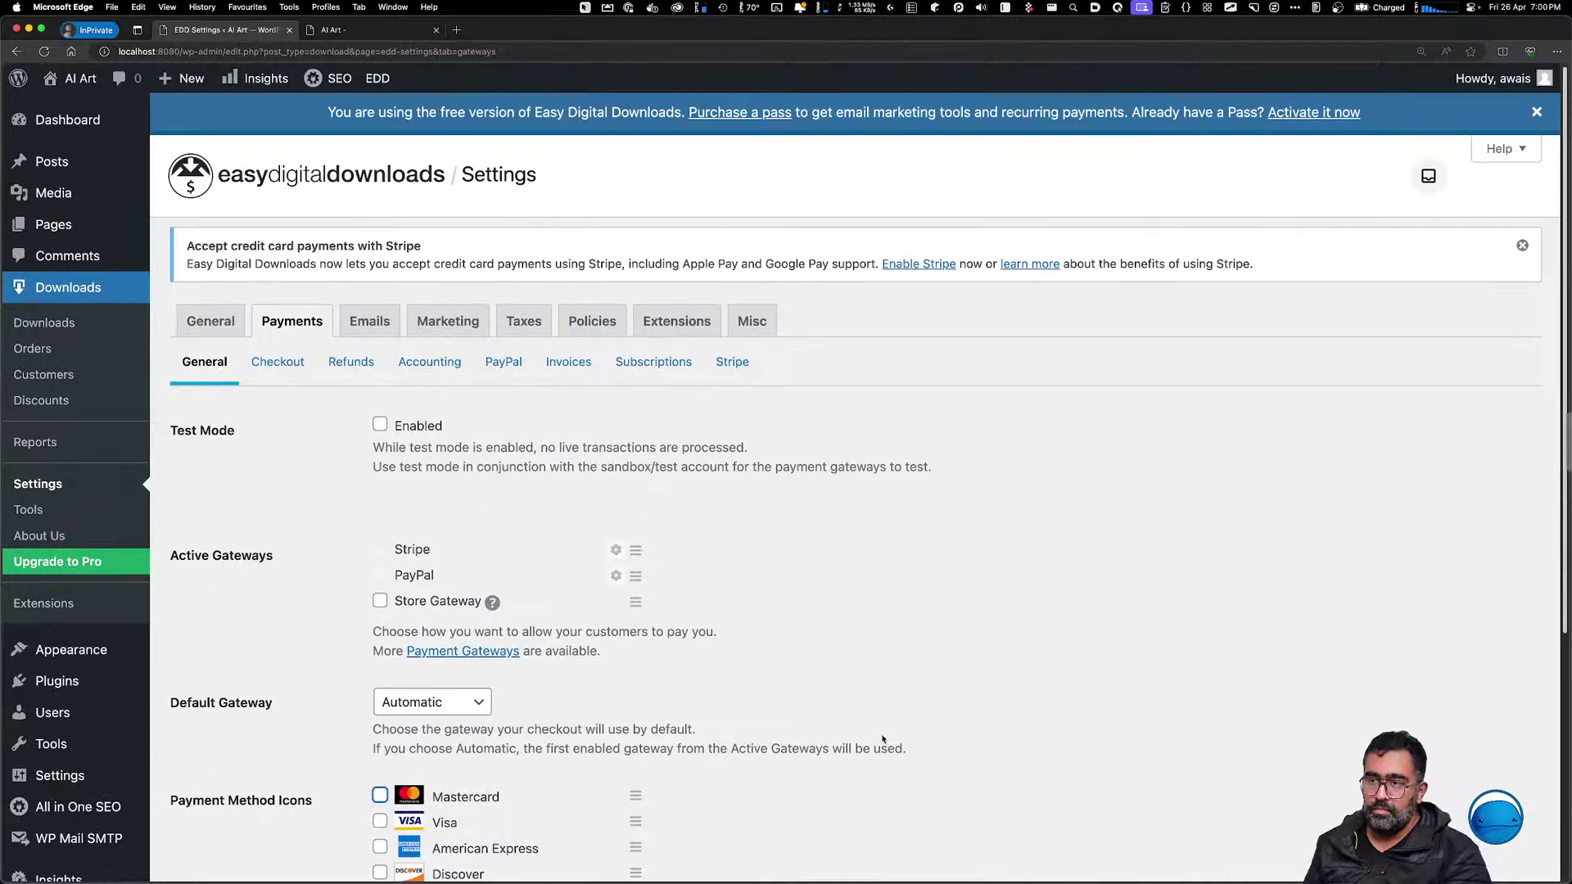
Tour the Tools, About Us, Orders and Downloads screens, then go to Plugins > Add New Plugin
click(86, 512)
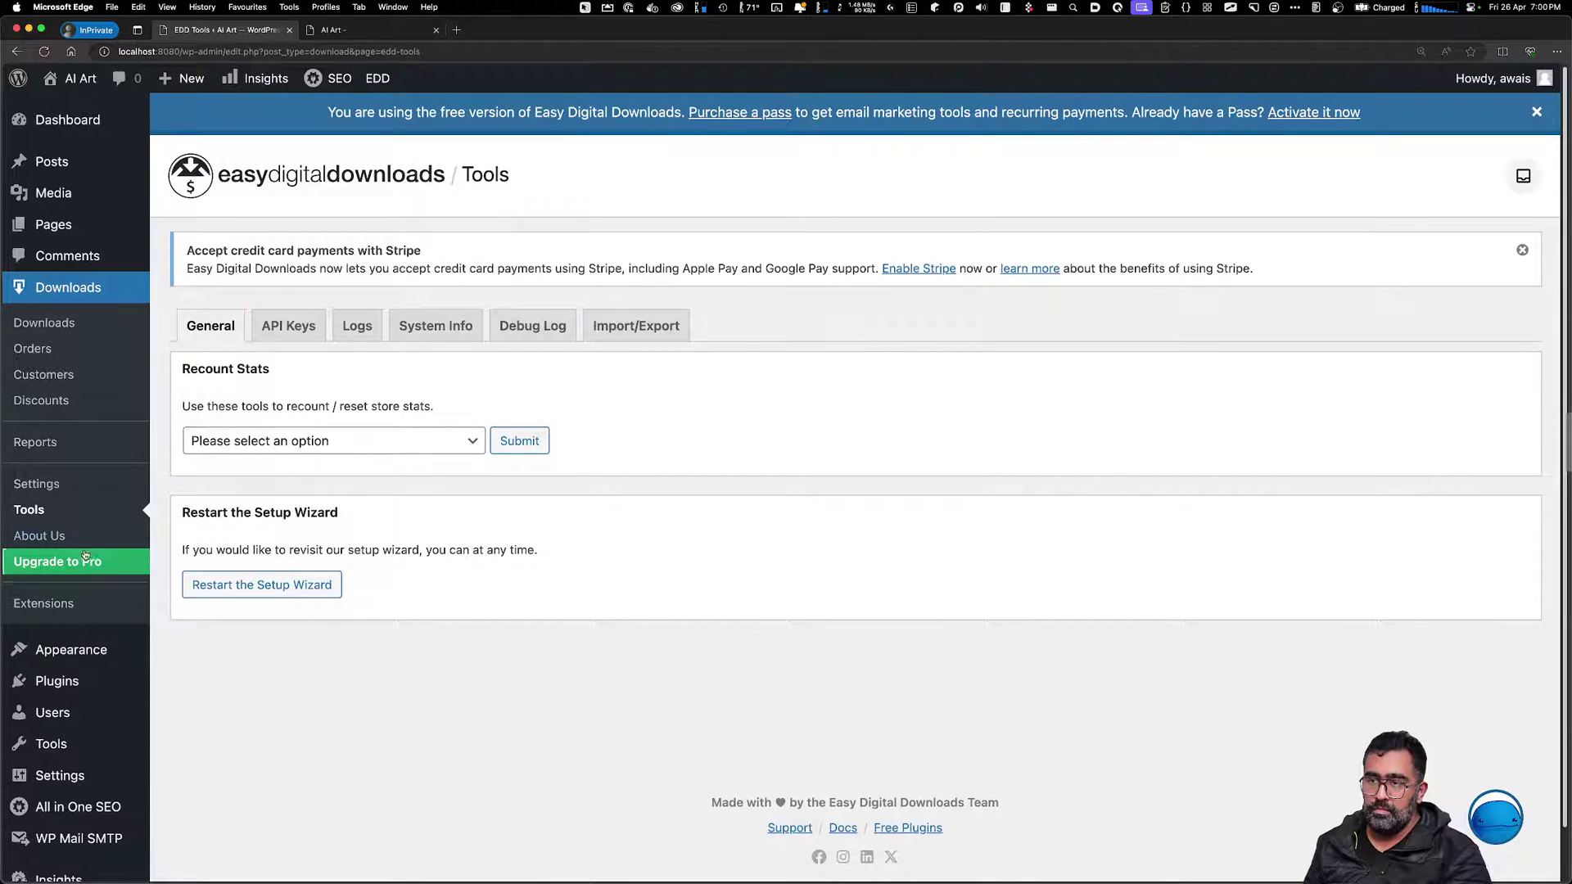
click(84, 541)
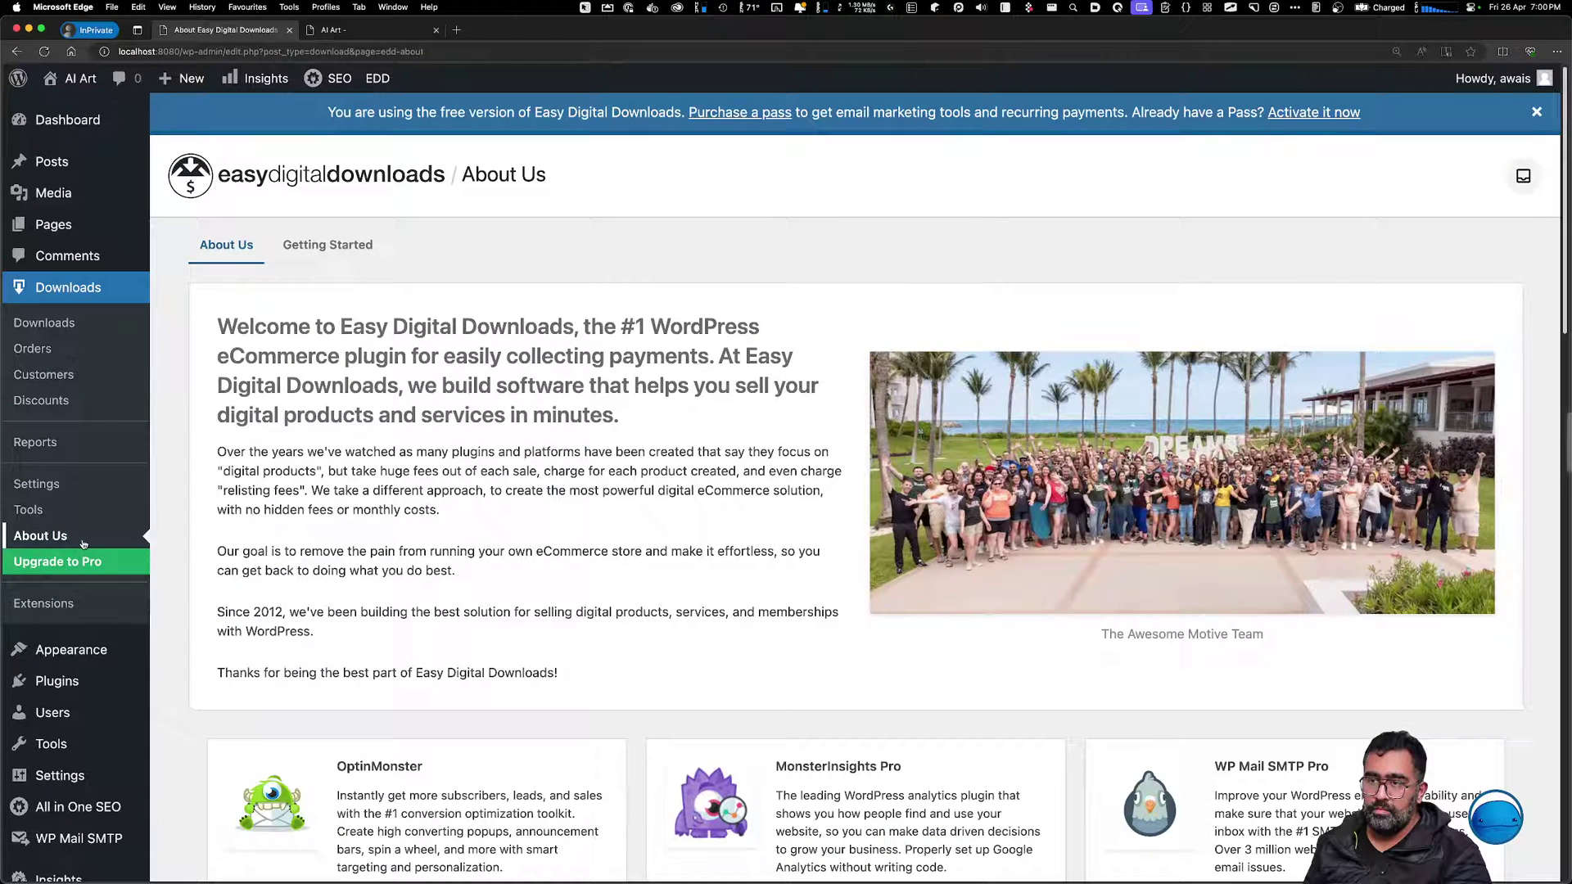
click(59, 348)
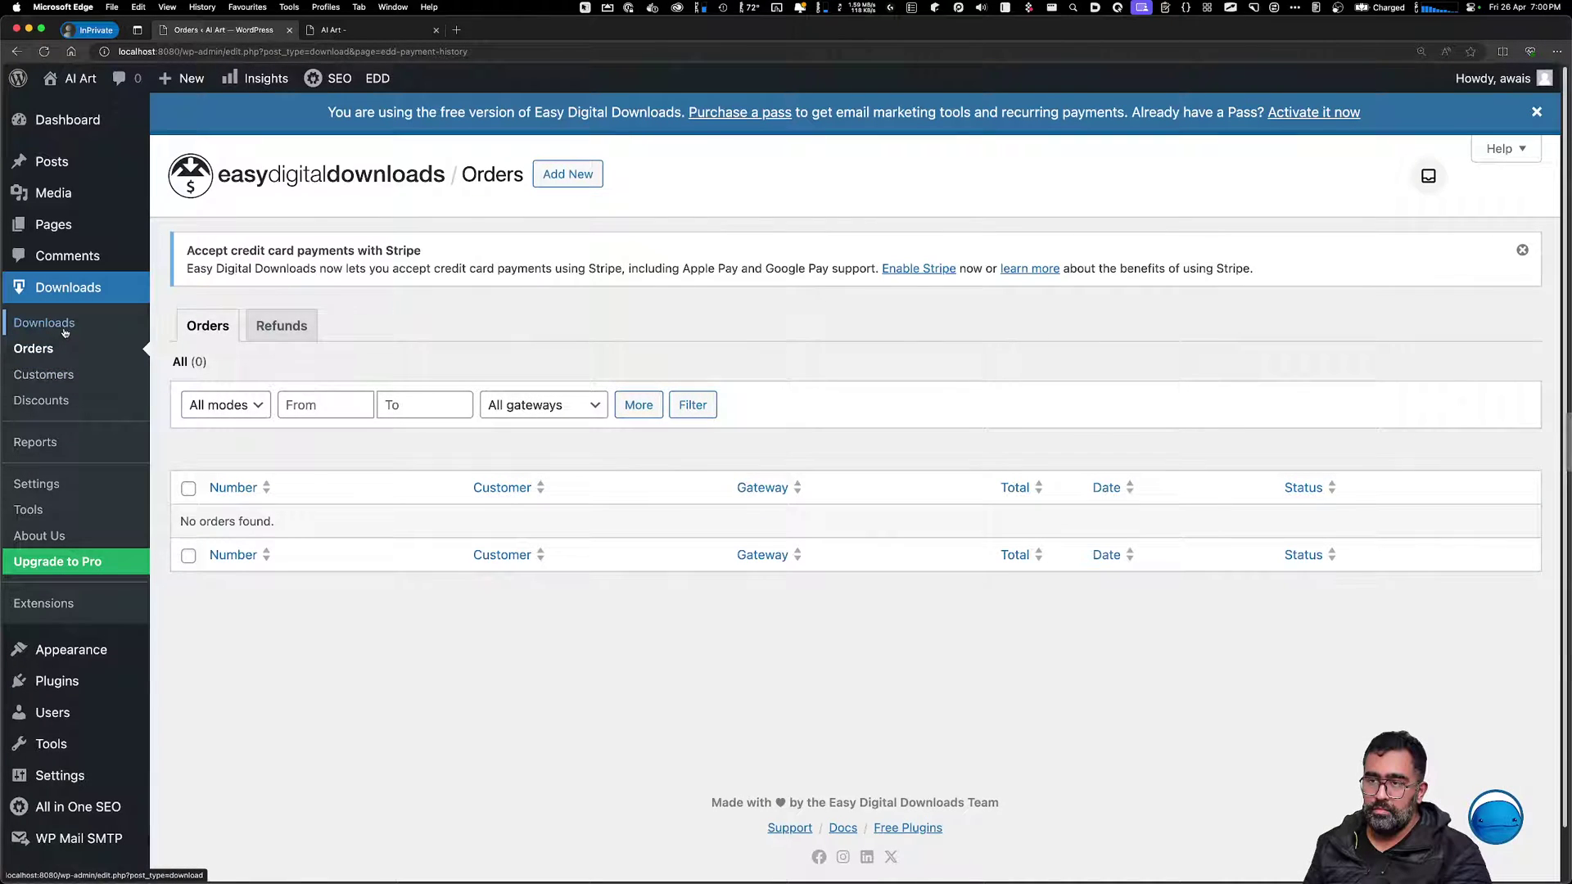
click(65, 331)
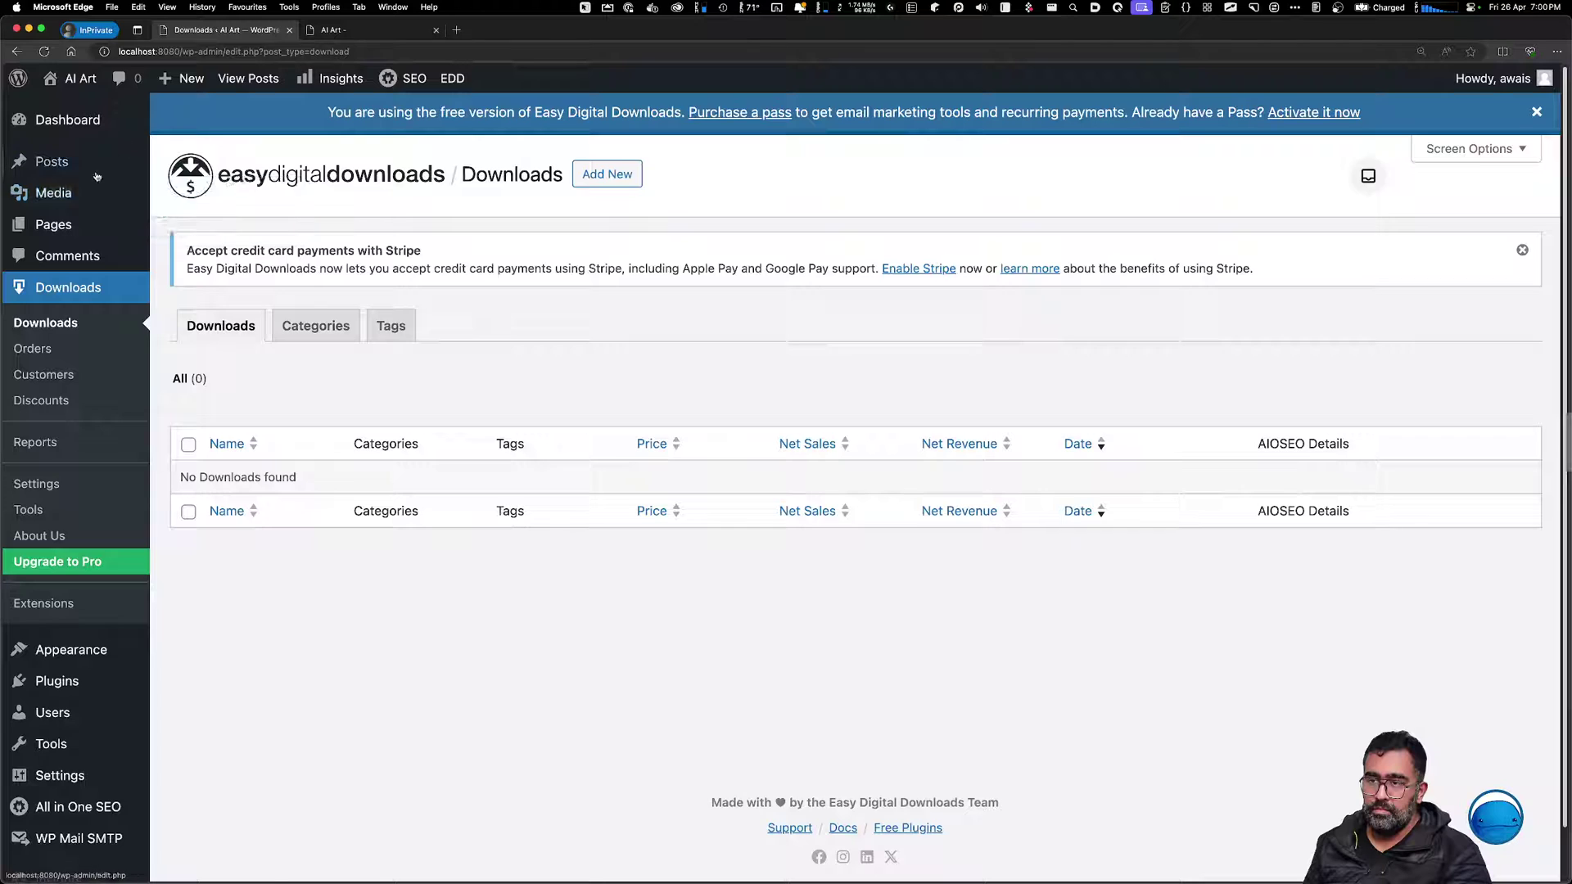
click(71, 683)
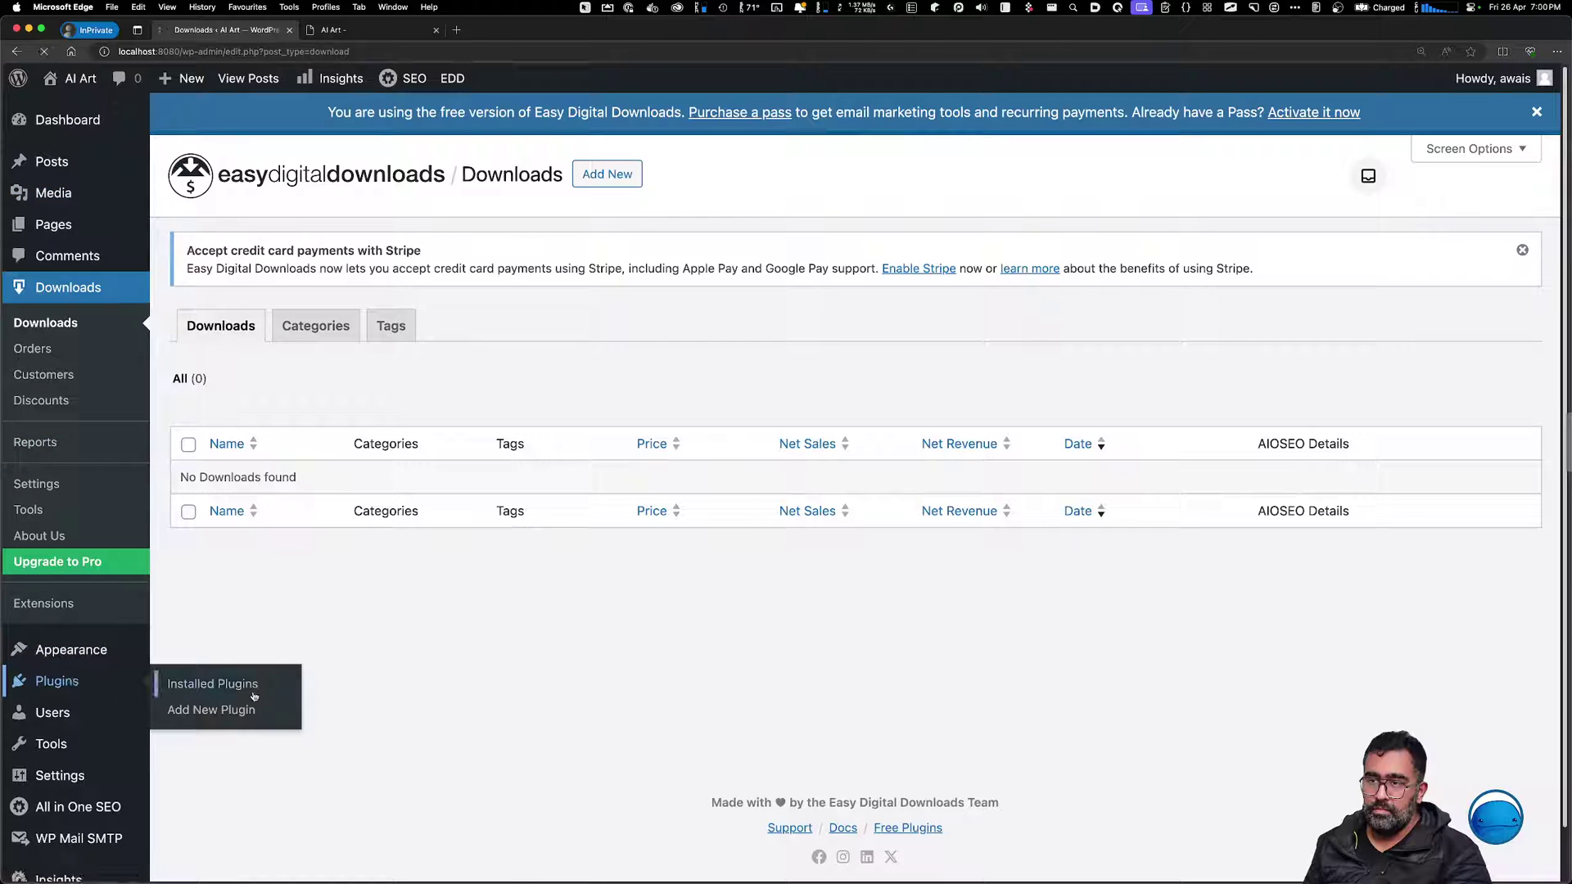
click(234, 709)
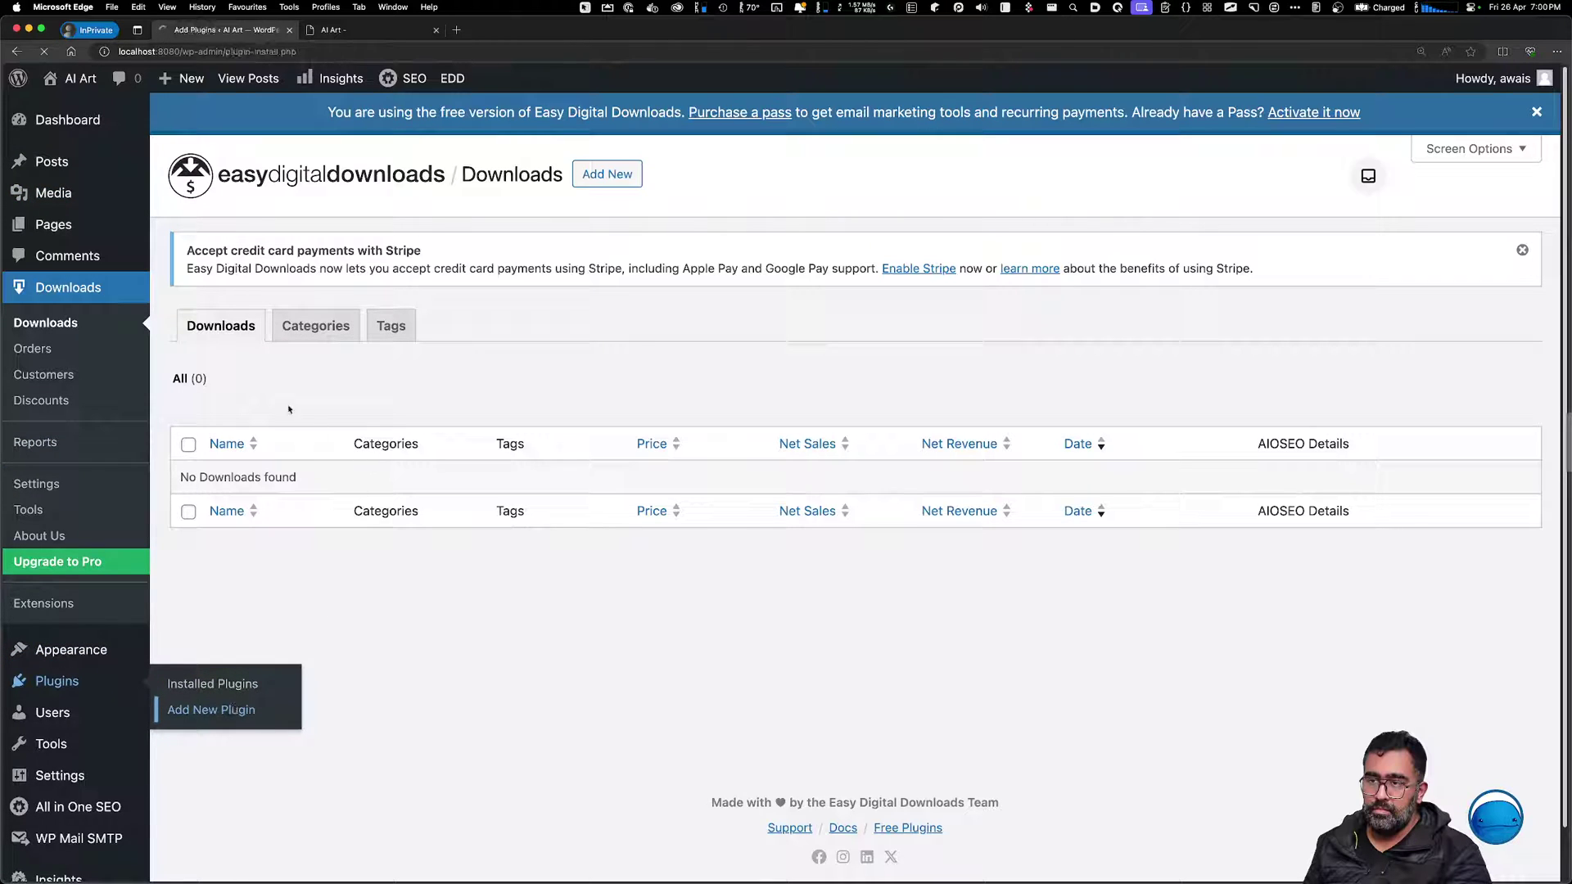
Copy 'WooCommerce' from ChatGPT's Installing Essential Plugins answer and return to WordPress
key(super+Tab)
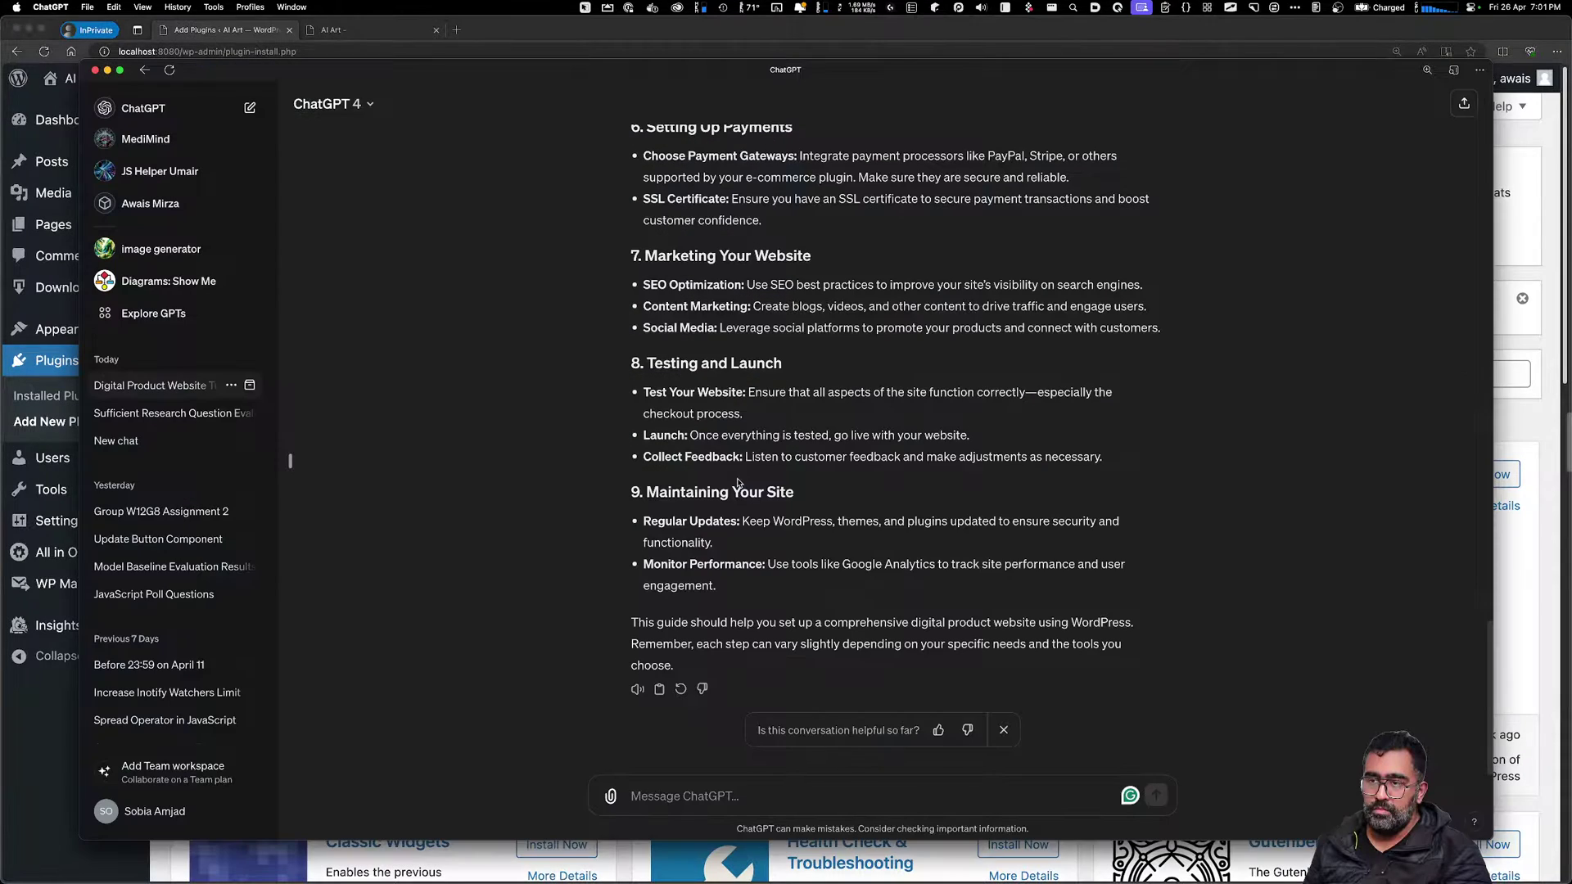
scroll(708, 357, up, 5)
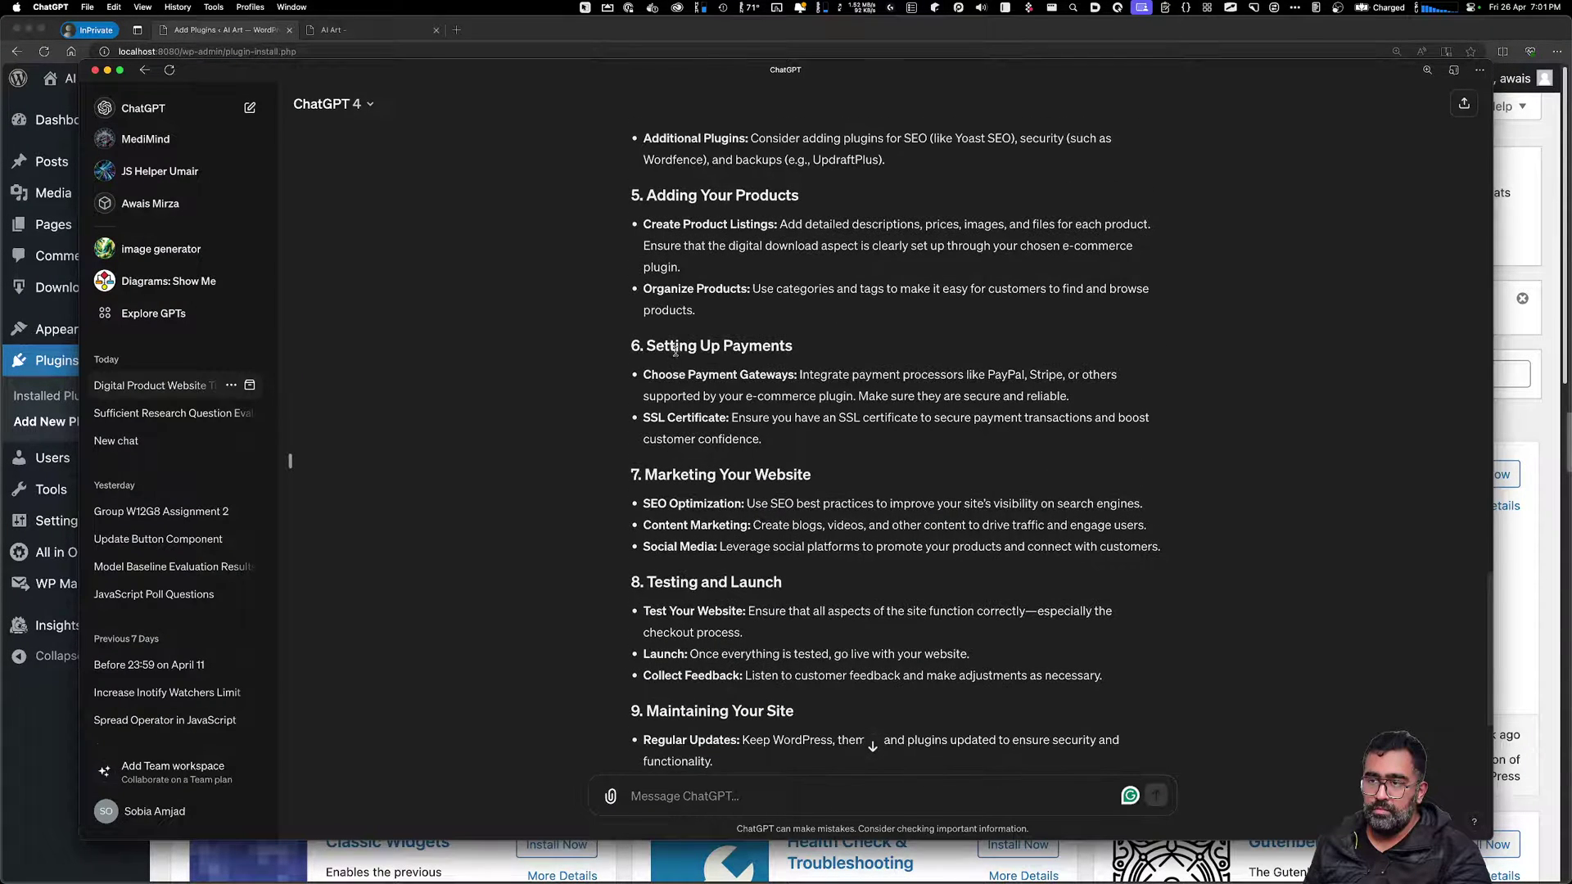
scroll(685, 349, up, 1)
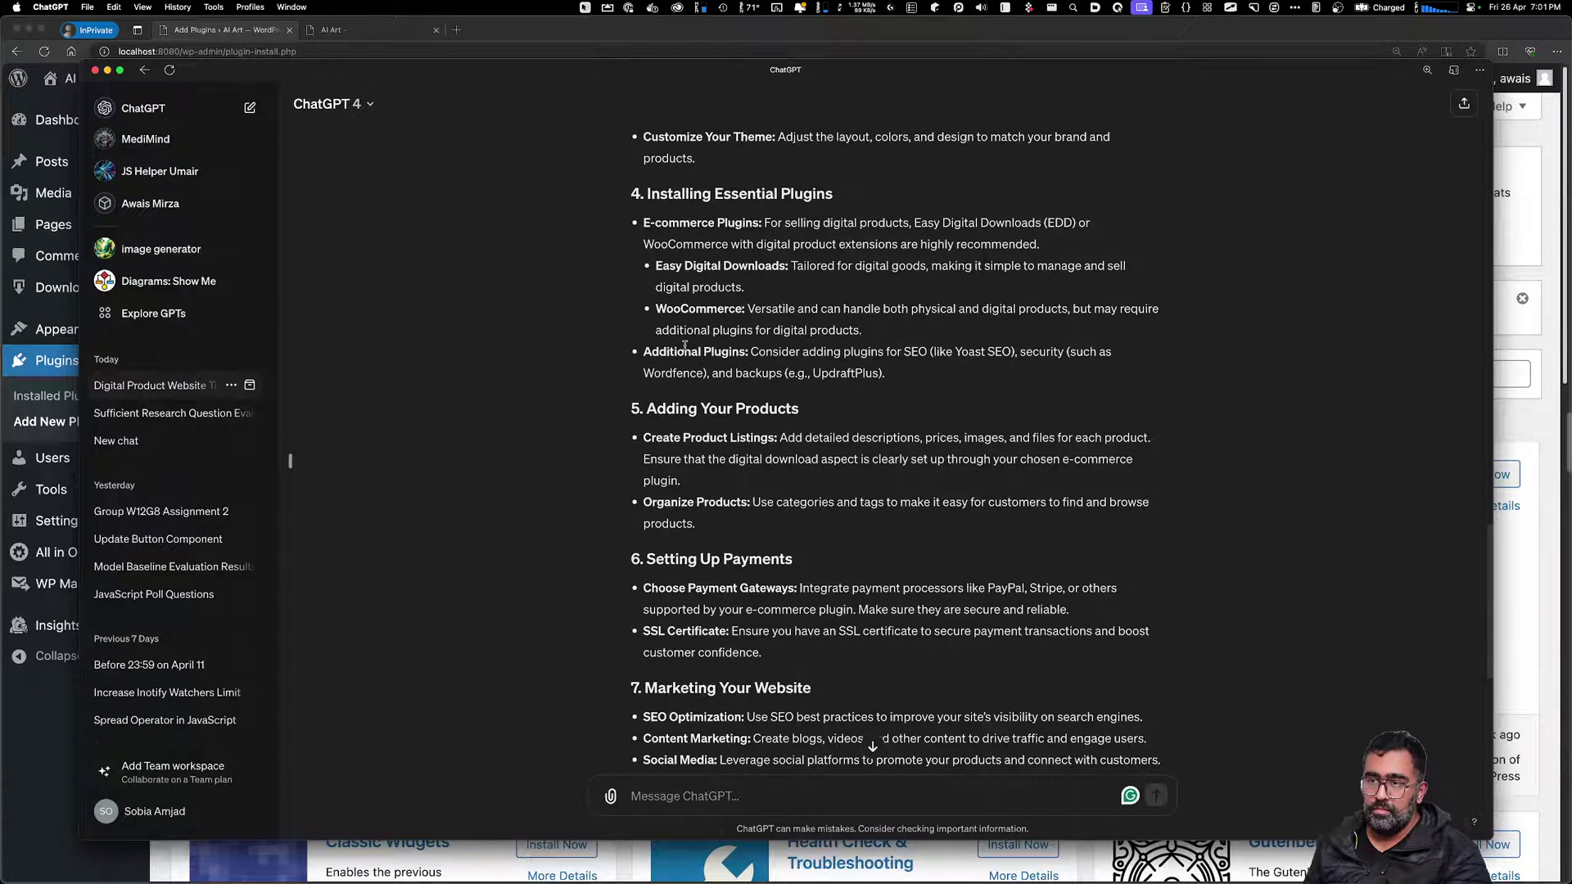
double_click(695, 308)
key(super+c)
key(super+Tab)
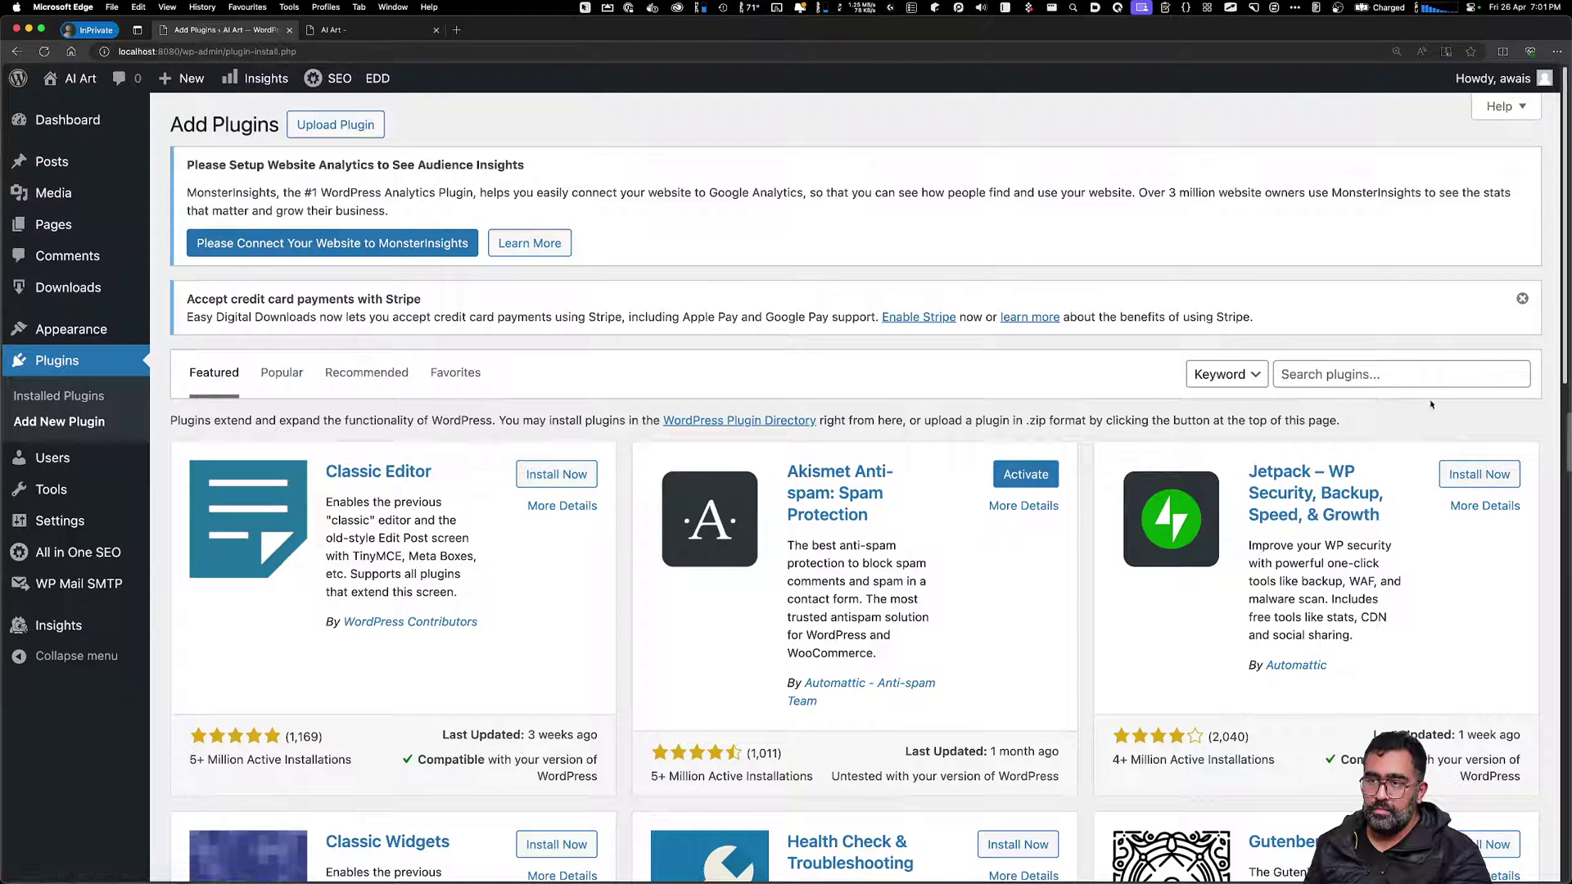
Search the plugin directory for WooCommerce and install it
click(1419, 366)
key(super+v)
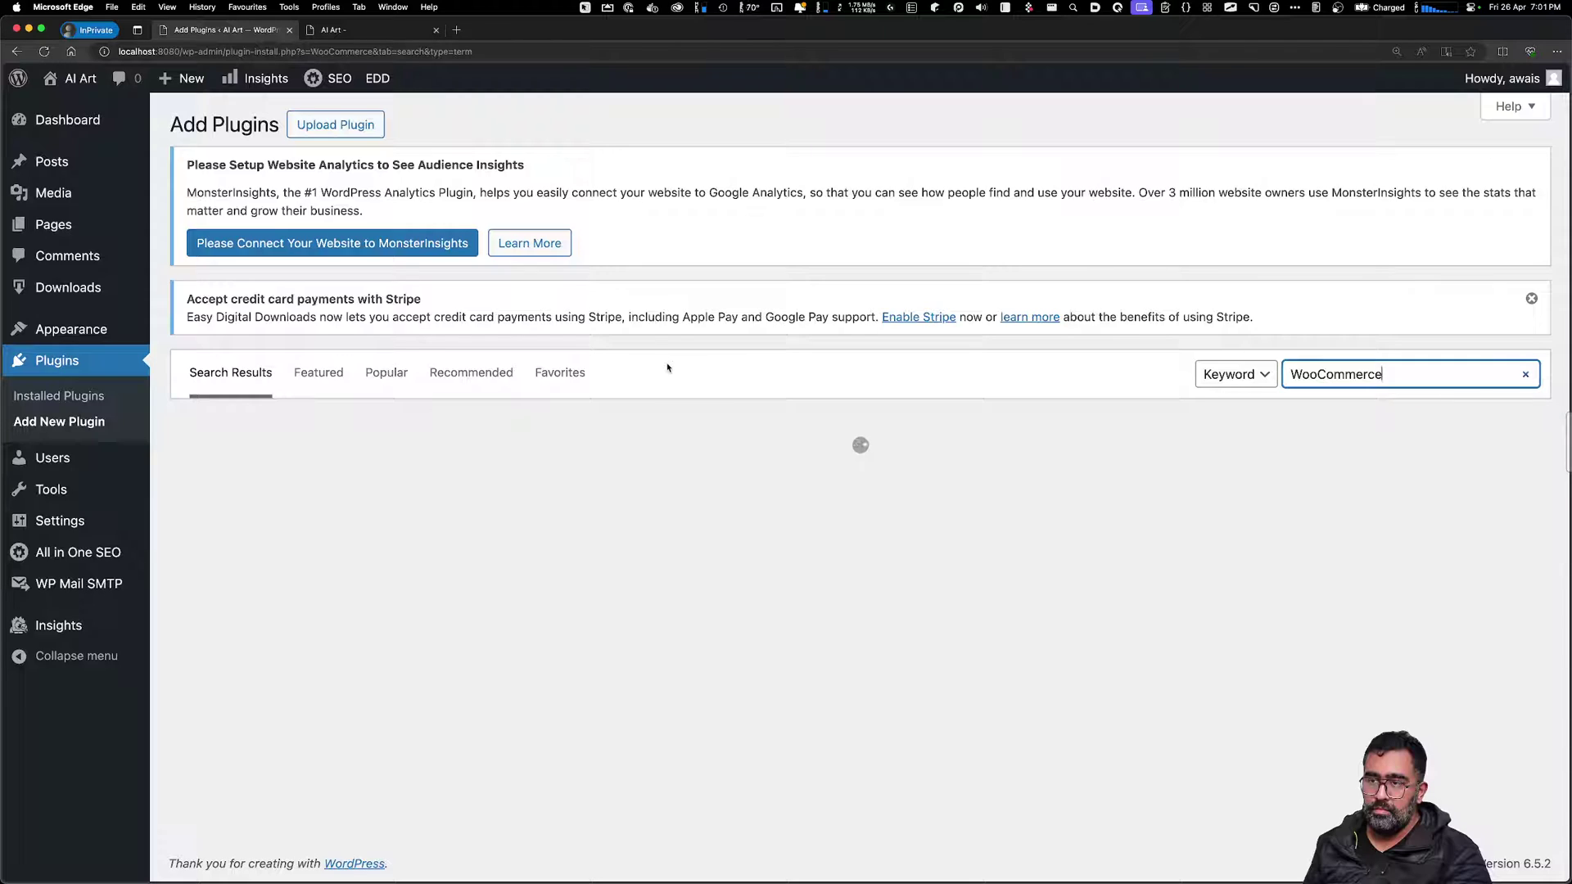
click(667, 368)
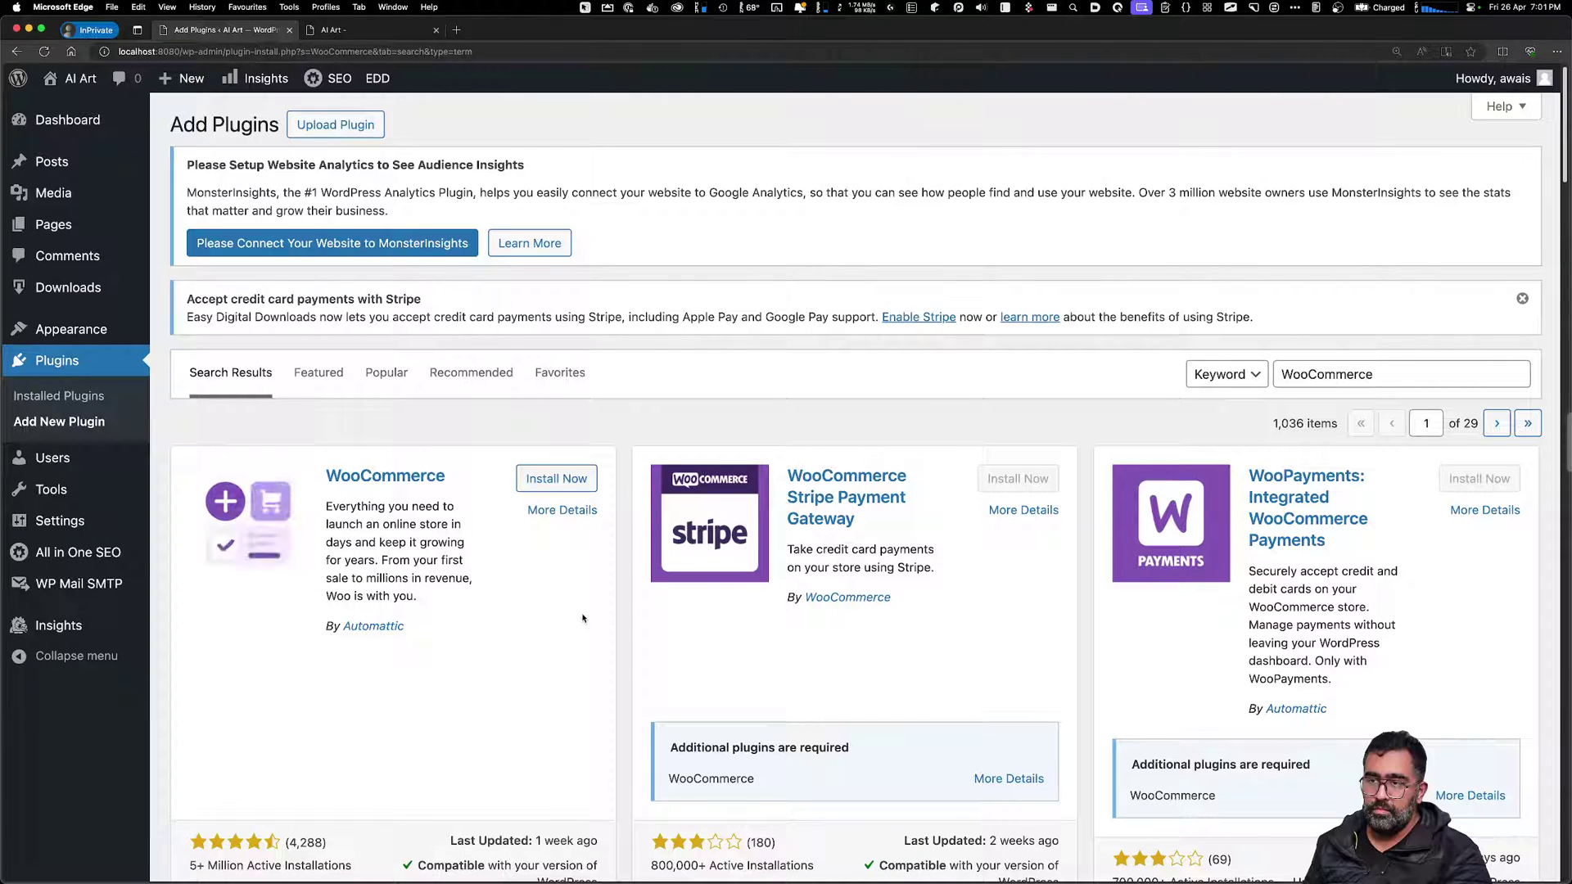
click(557, 478)
Activate the newly installed WooCommerce plugin
scroll(558, 645, down, 5)
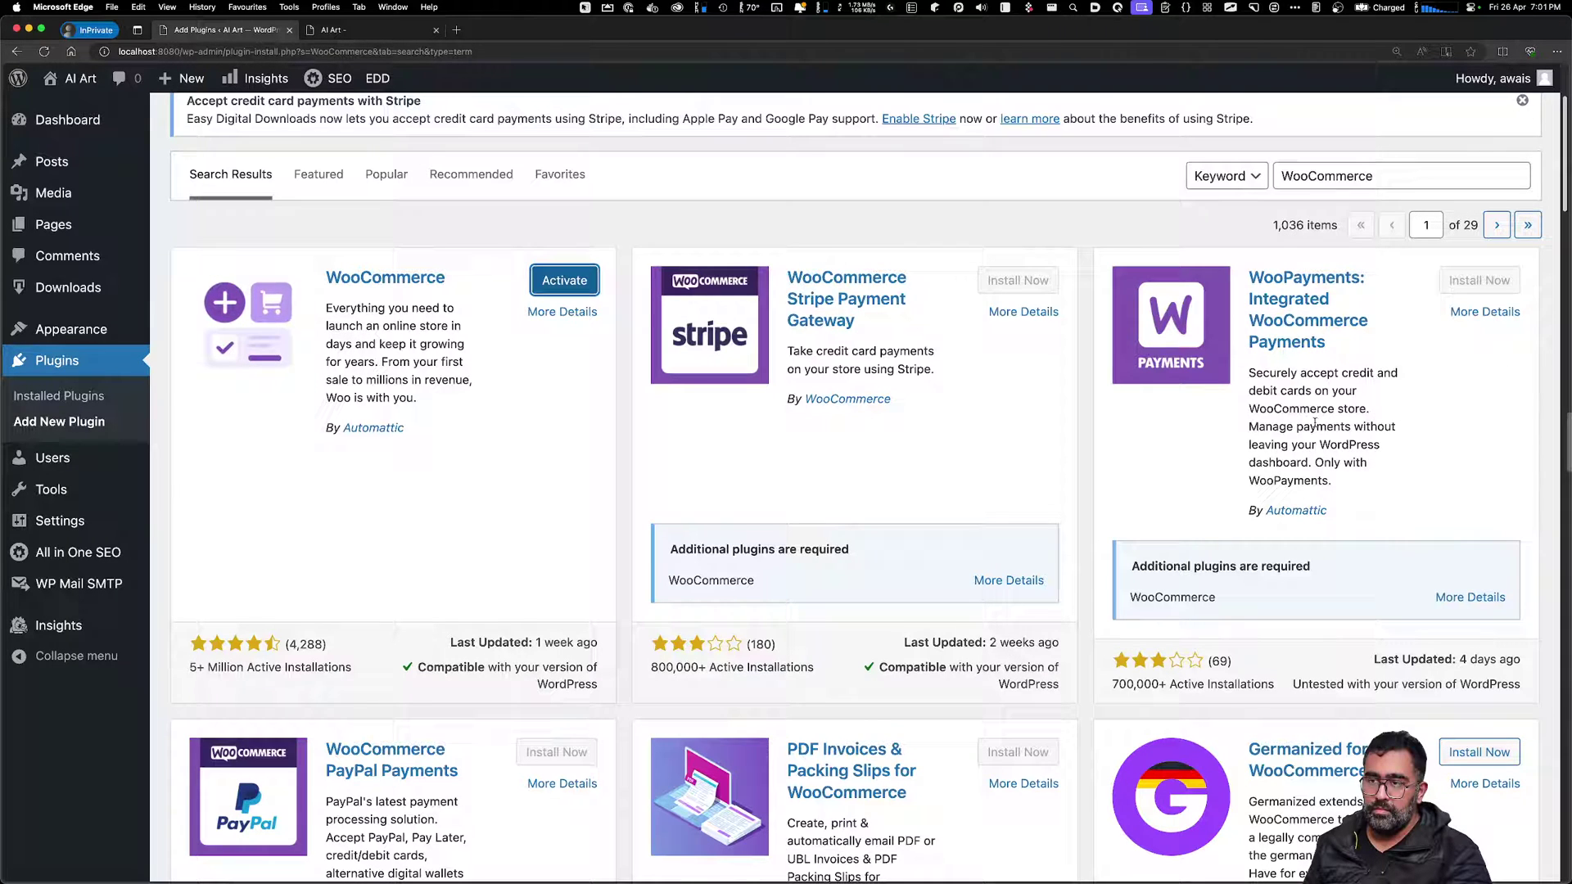
scroll(1315, 423, down, 8)
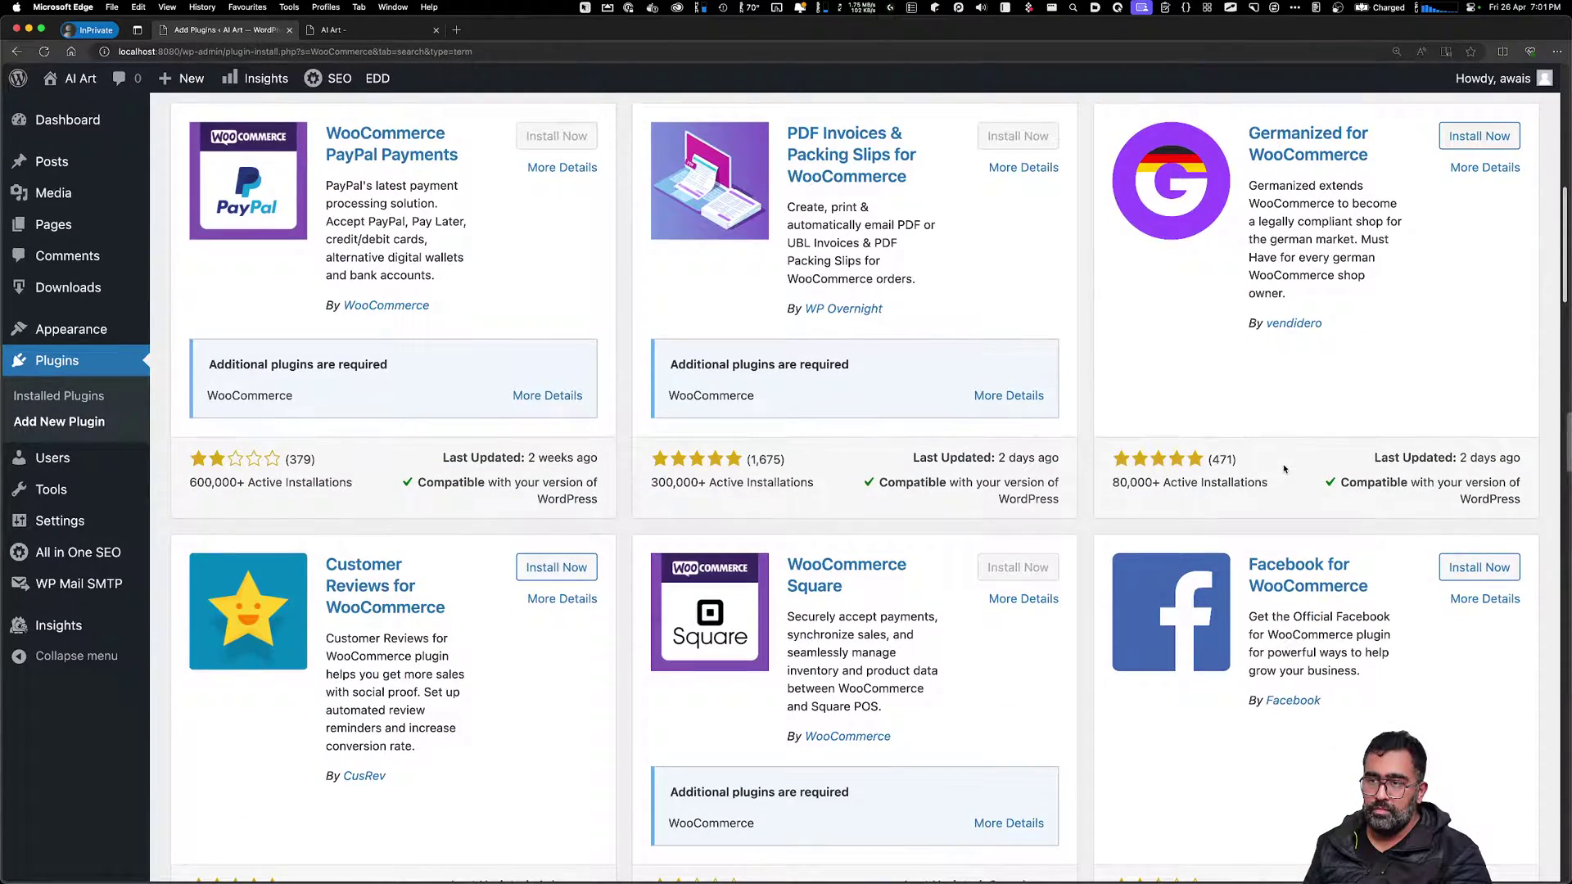
scroll(952, 461, down, 7)
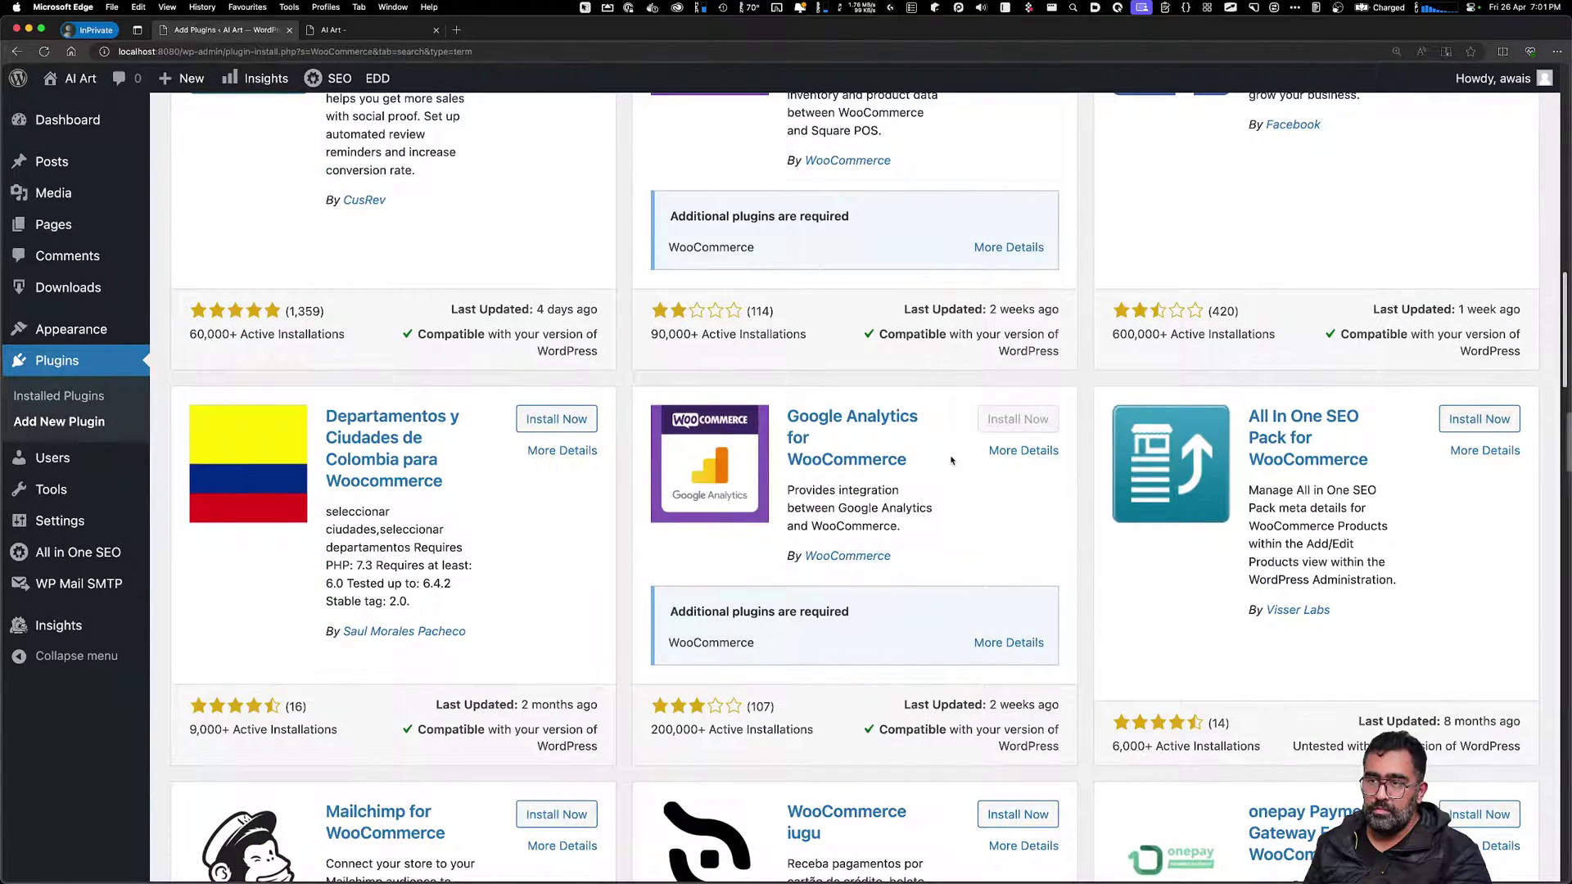
scroll(952, 459, down, 3)
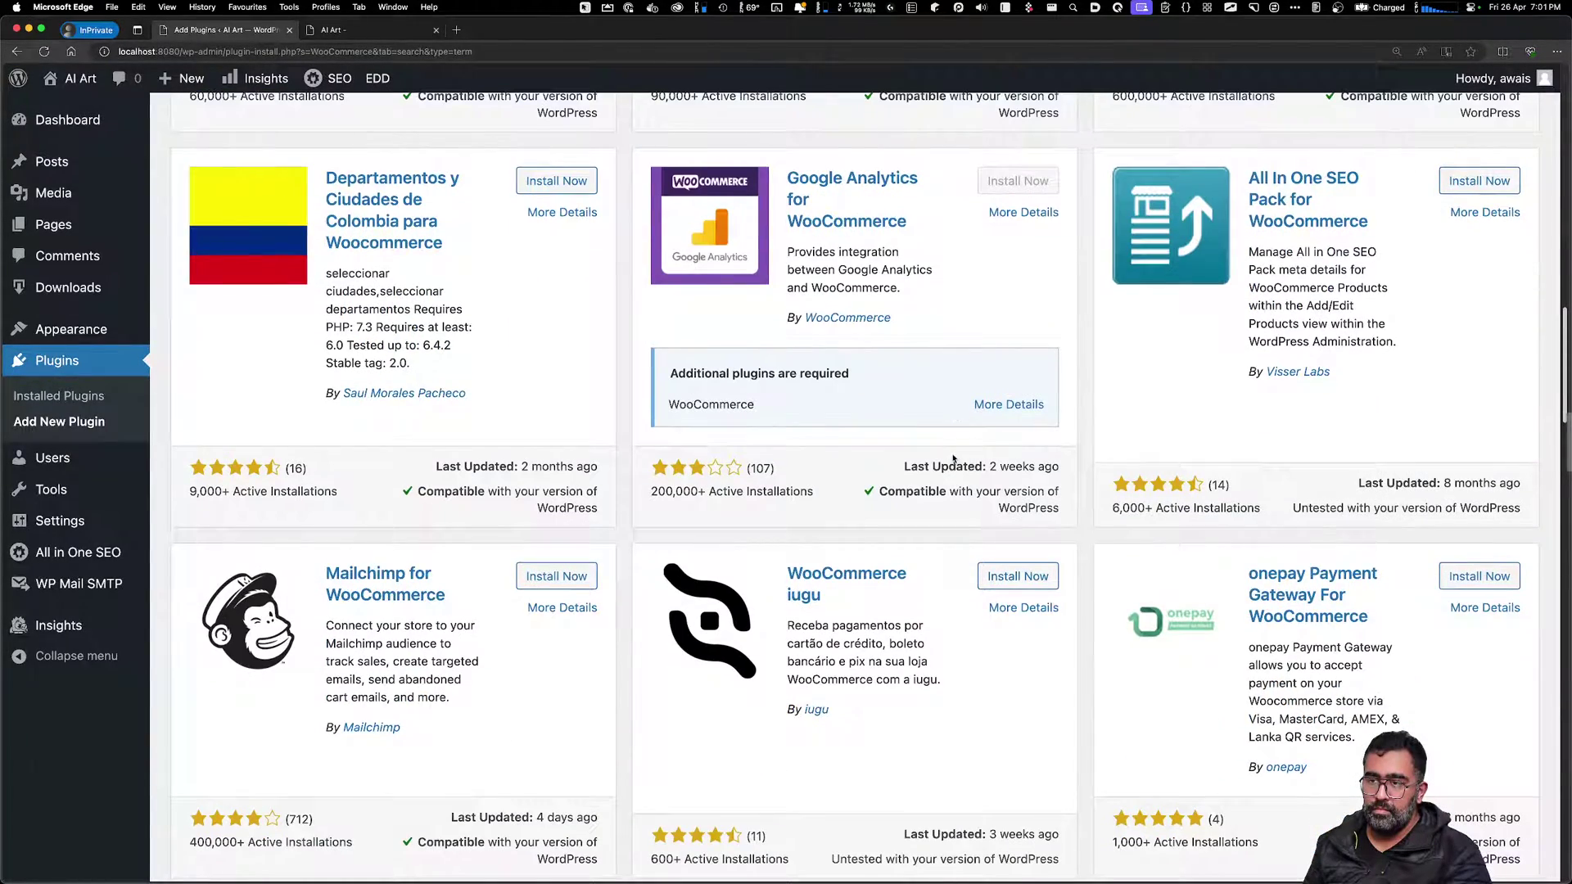
scroll(952, 461, up, 10)
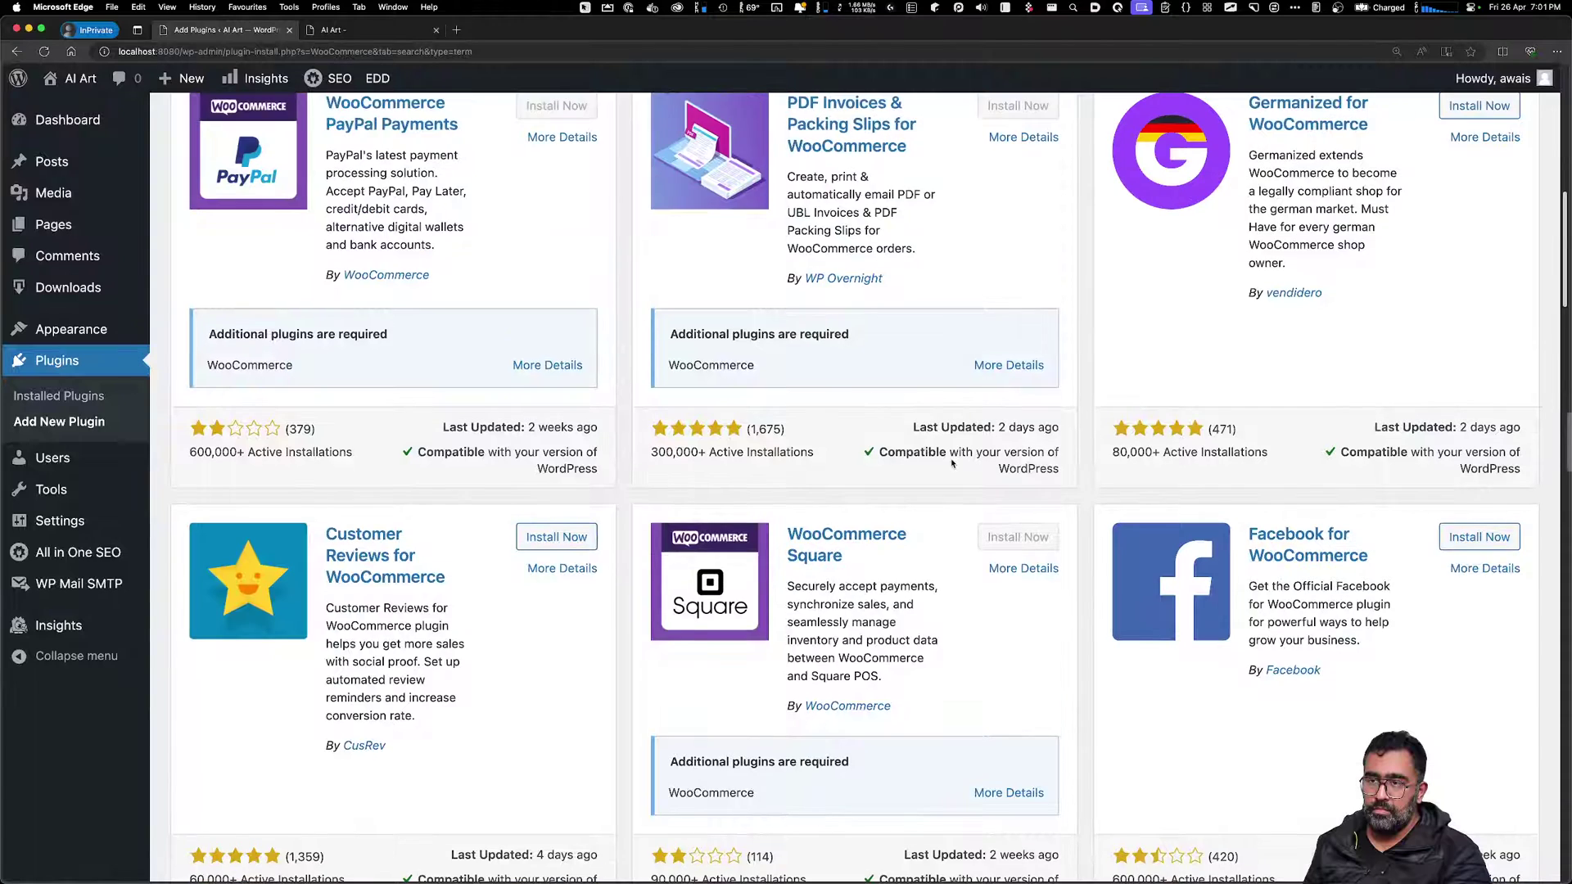
scroll(951, 464, up, 10)
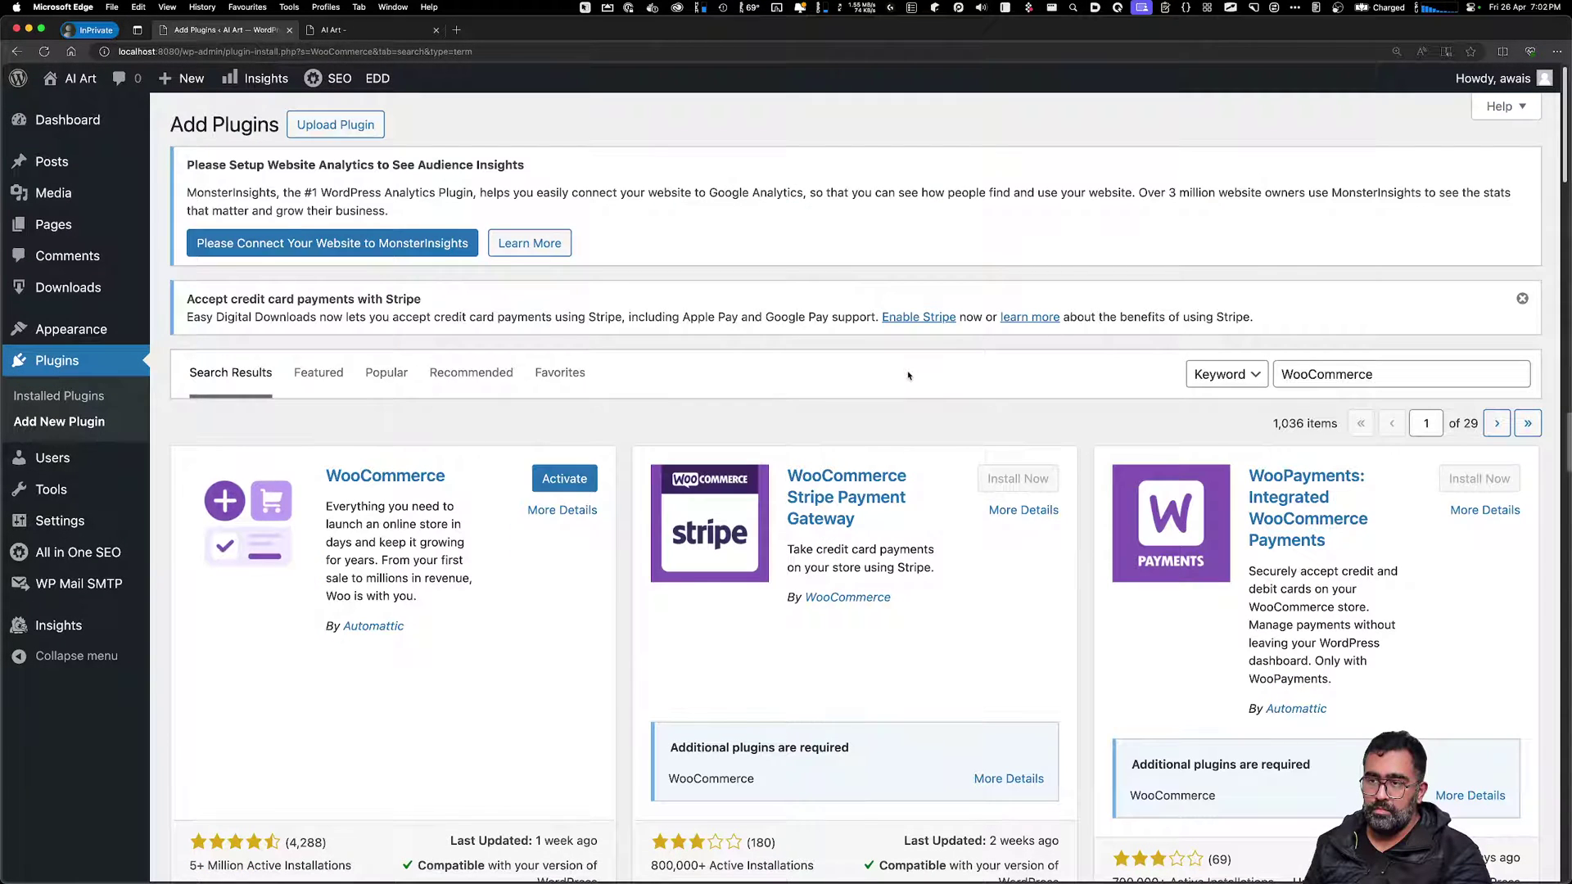
click(544, 478)
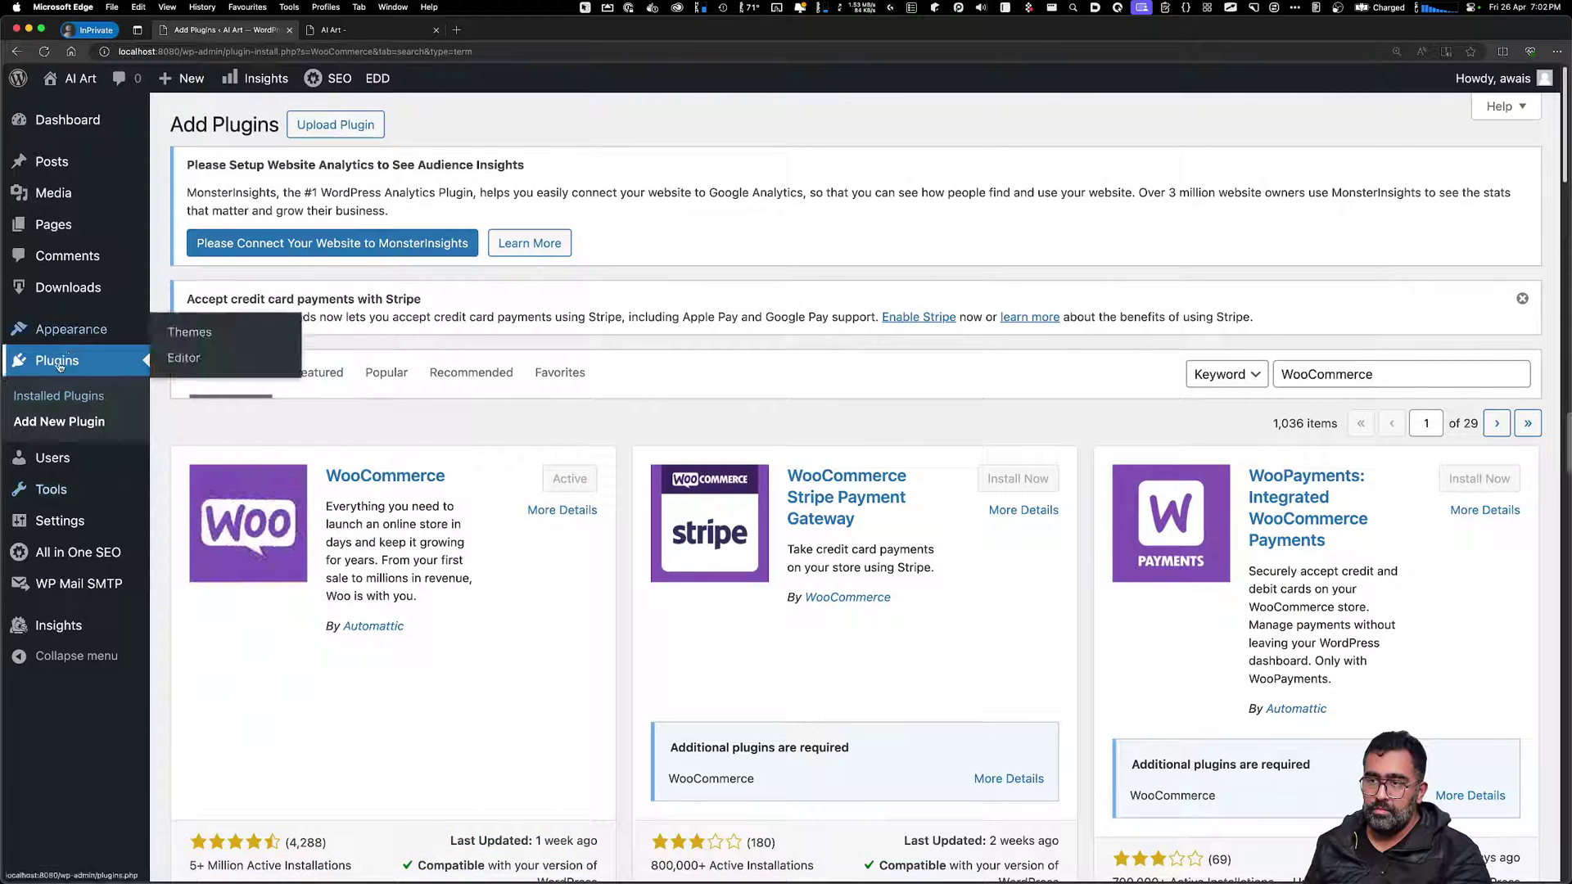
Reach the 'Welcome to Woo!' setup via WooCommerce > Home after the dashboard's Start selling link hits a 404
click(60, 125)
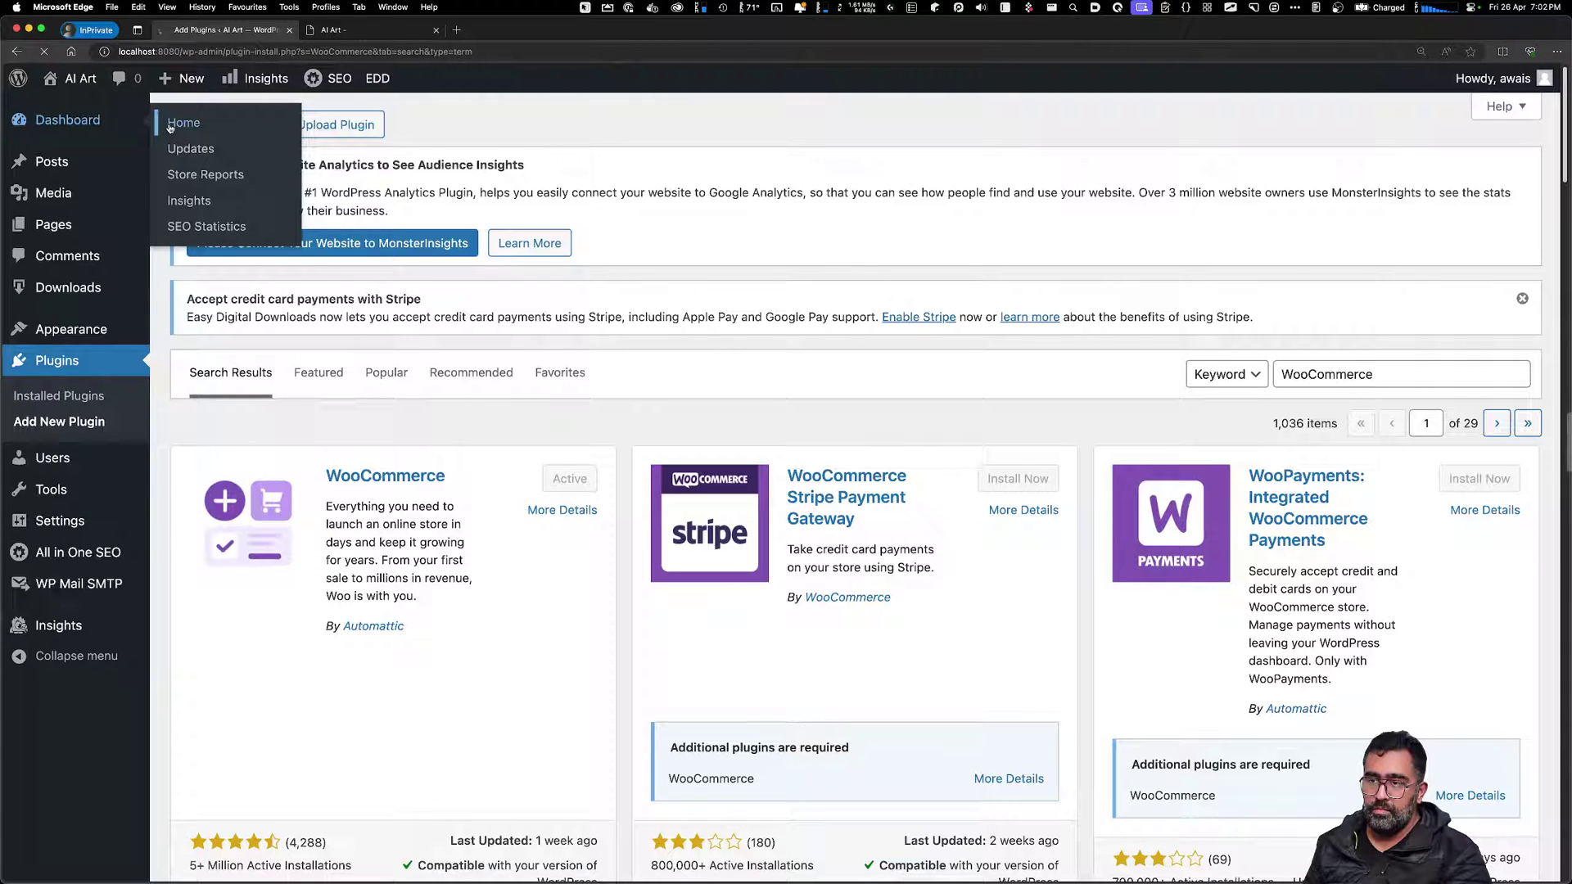
scroll(561, 393, down, 5)
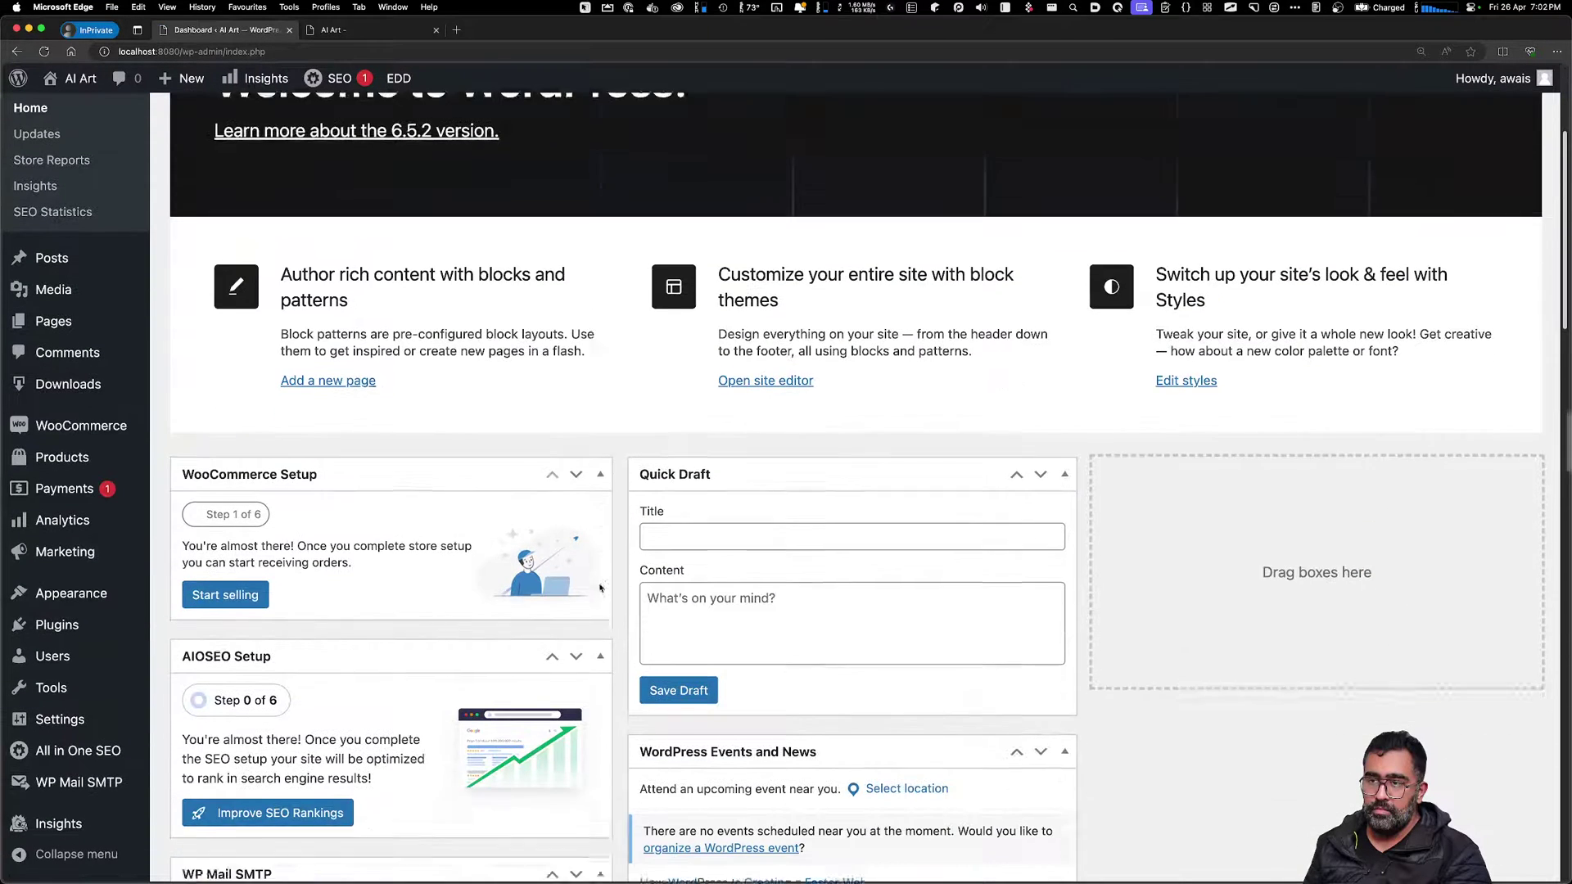
scroll(600, 587, down, 2)
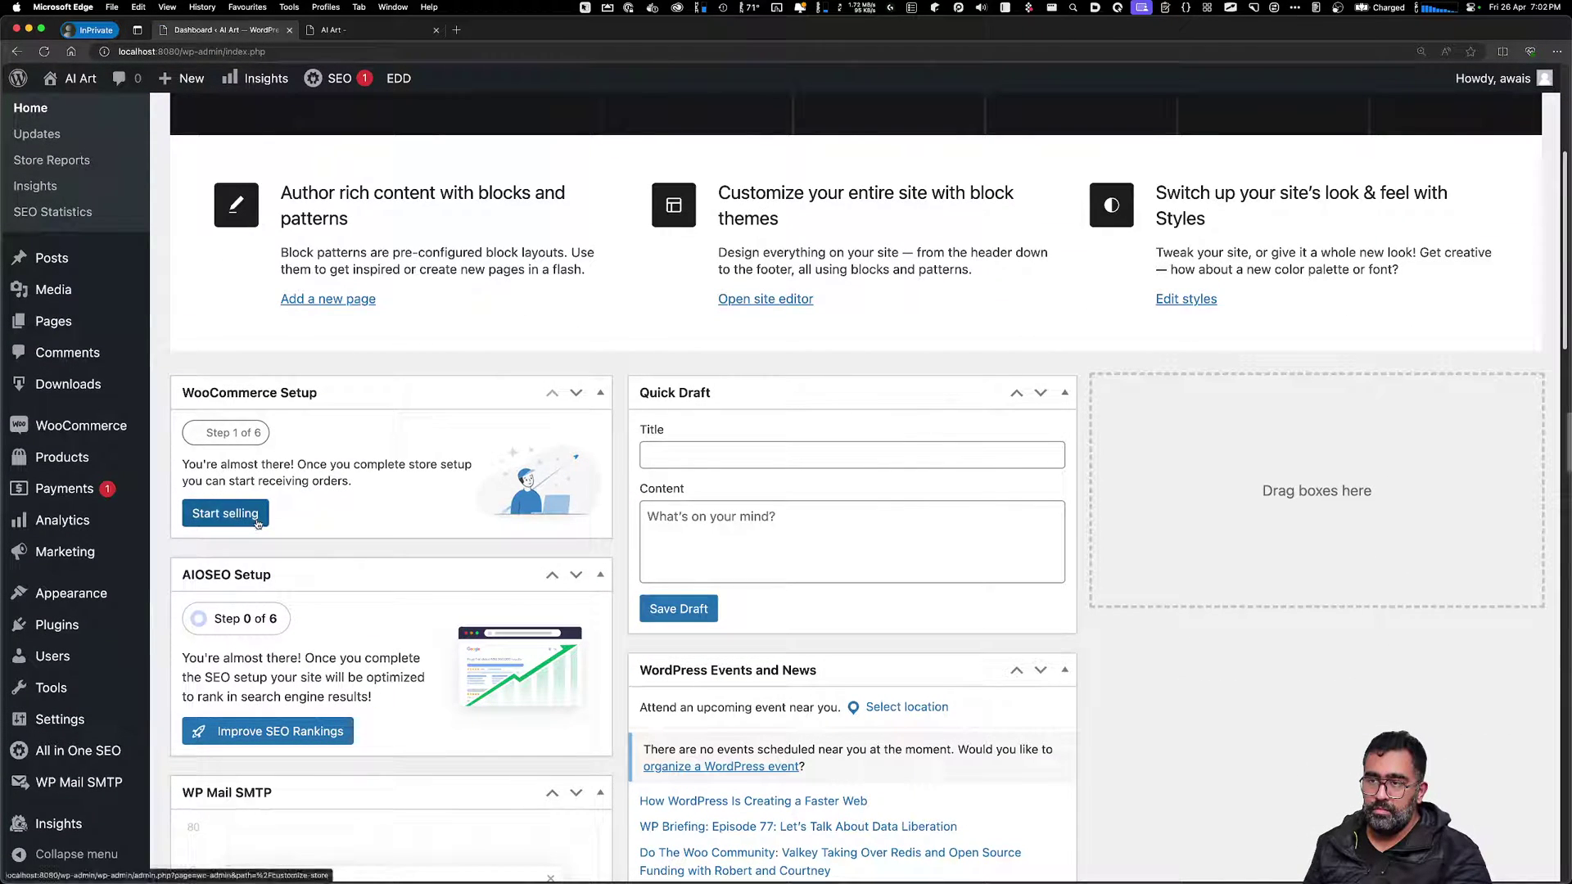
click(257, 514)
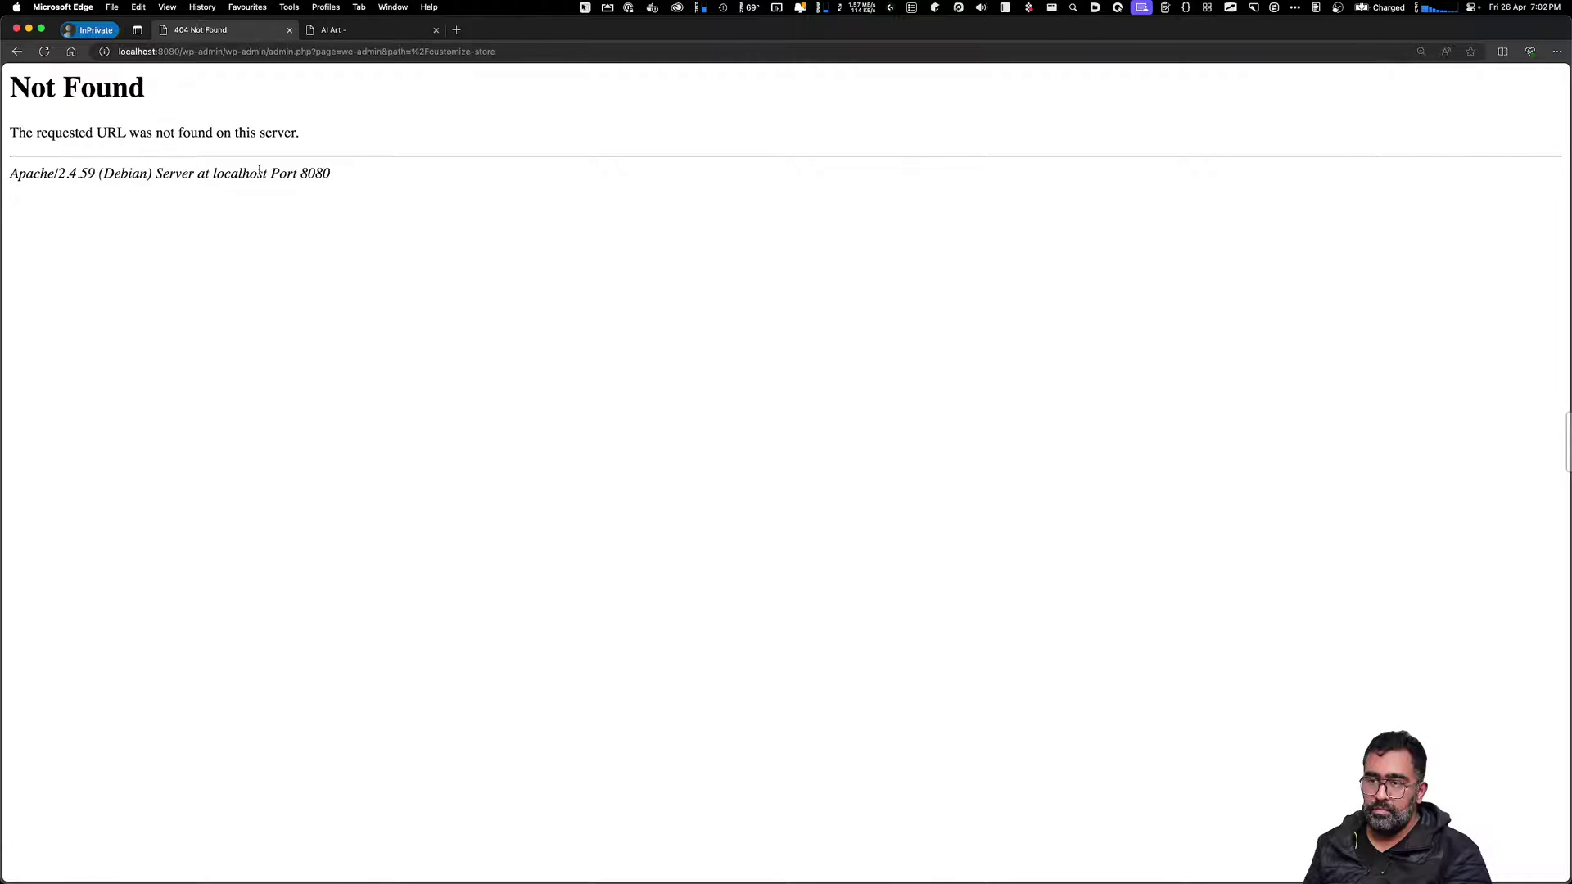
drag(267, 173, 327, 234)
click(326, 235)
click(18, 51)
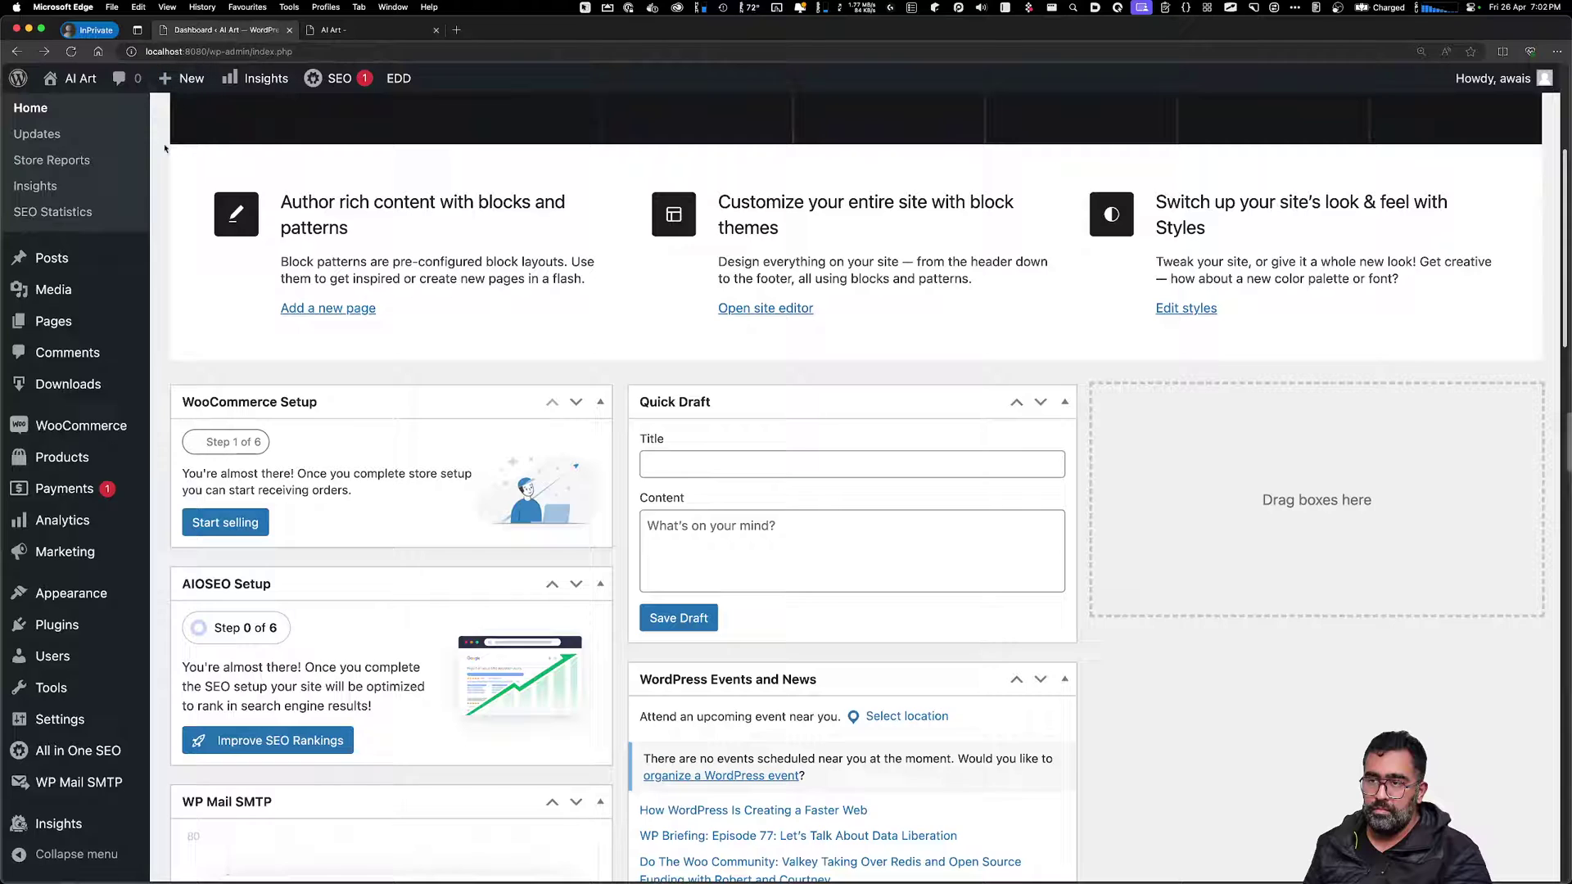
mouse_move(92, 496)
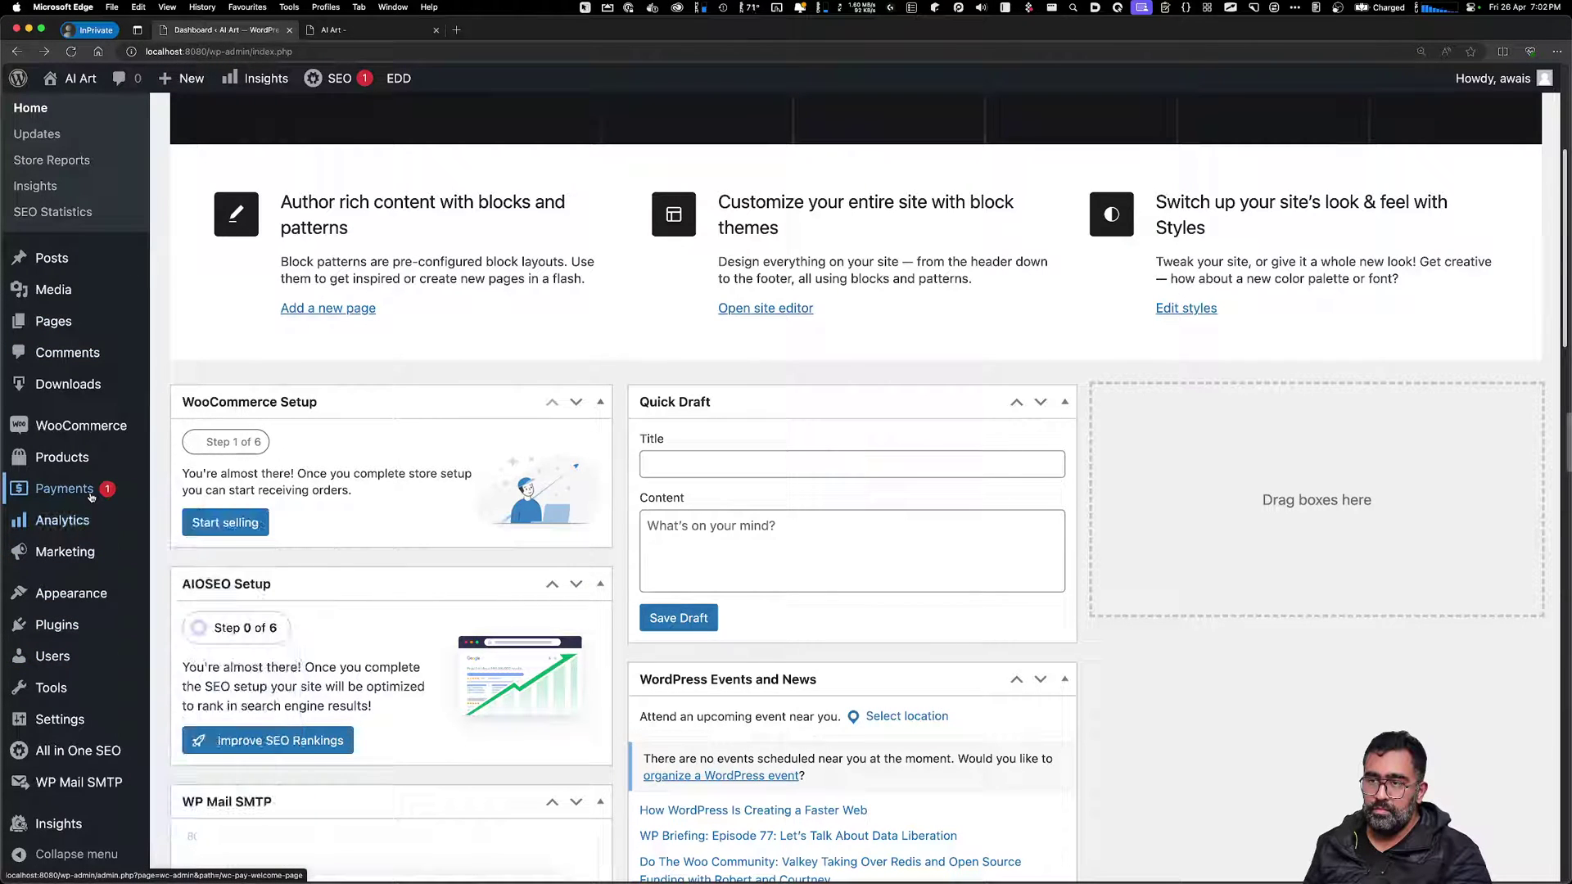
mouse_move(86, 426)
click(225, 432)
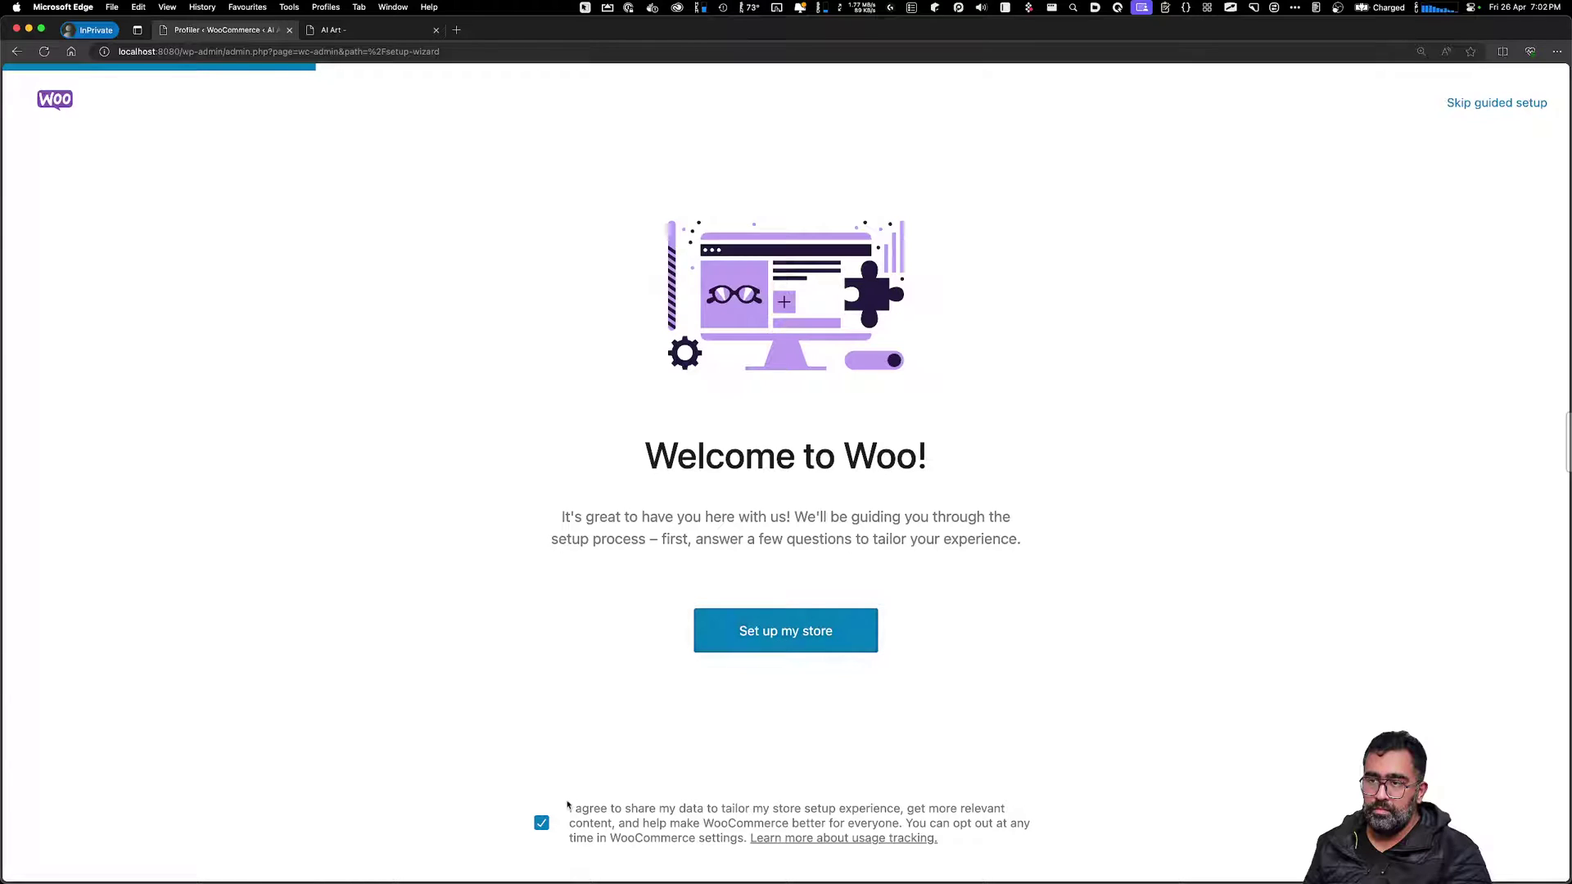
Opt out of data sharing and start the store setup as someone just starting a business
click(631, 822)
click(779, 635)
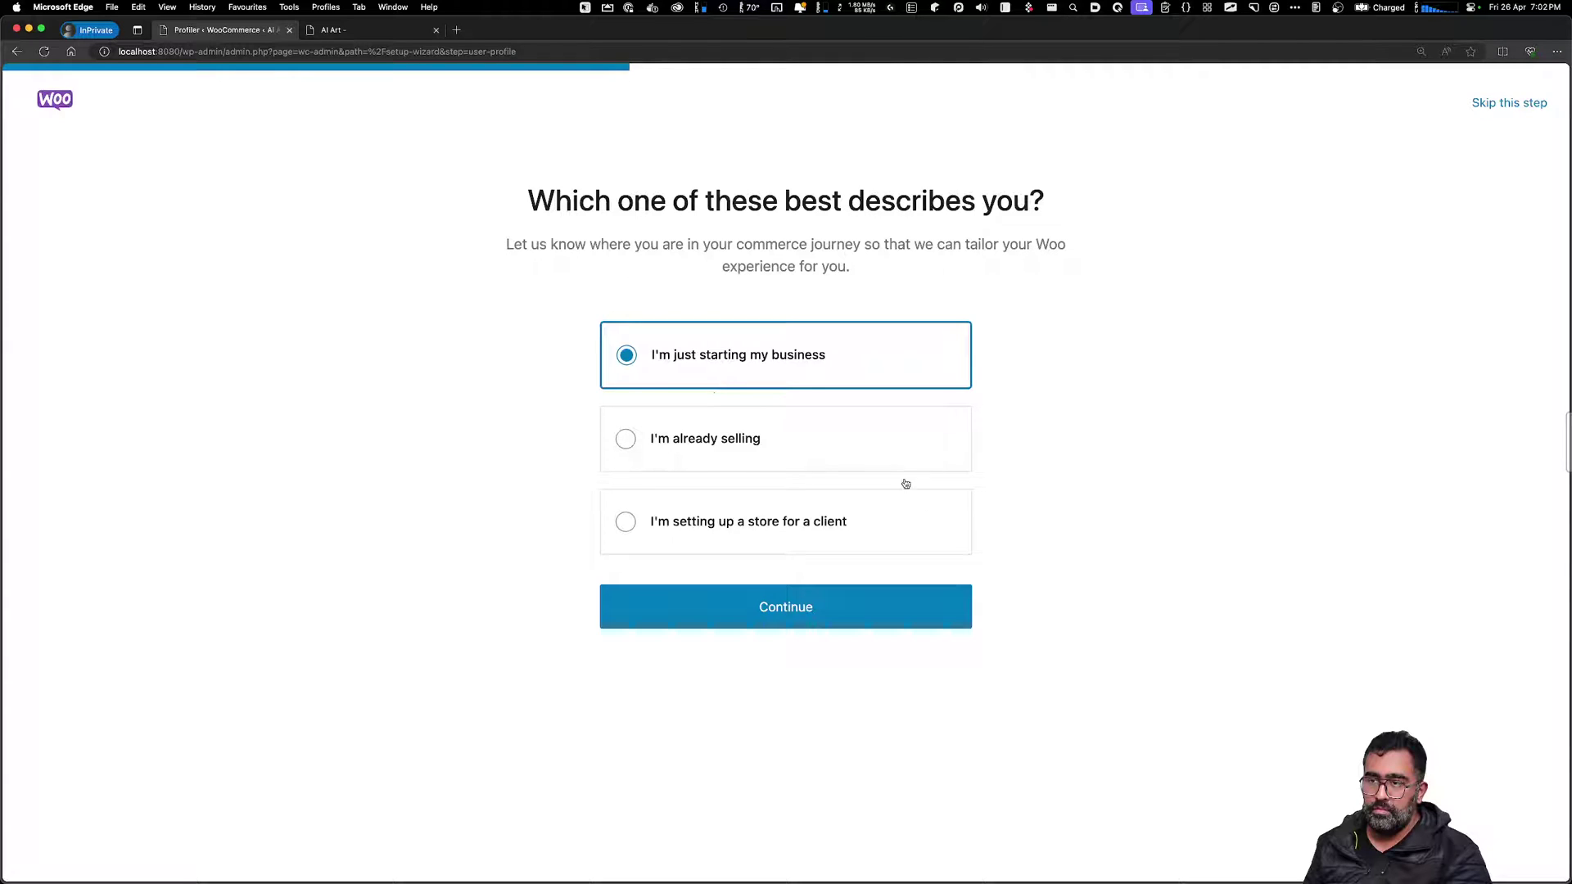
click(877, 609)
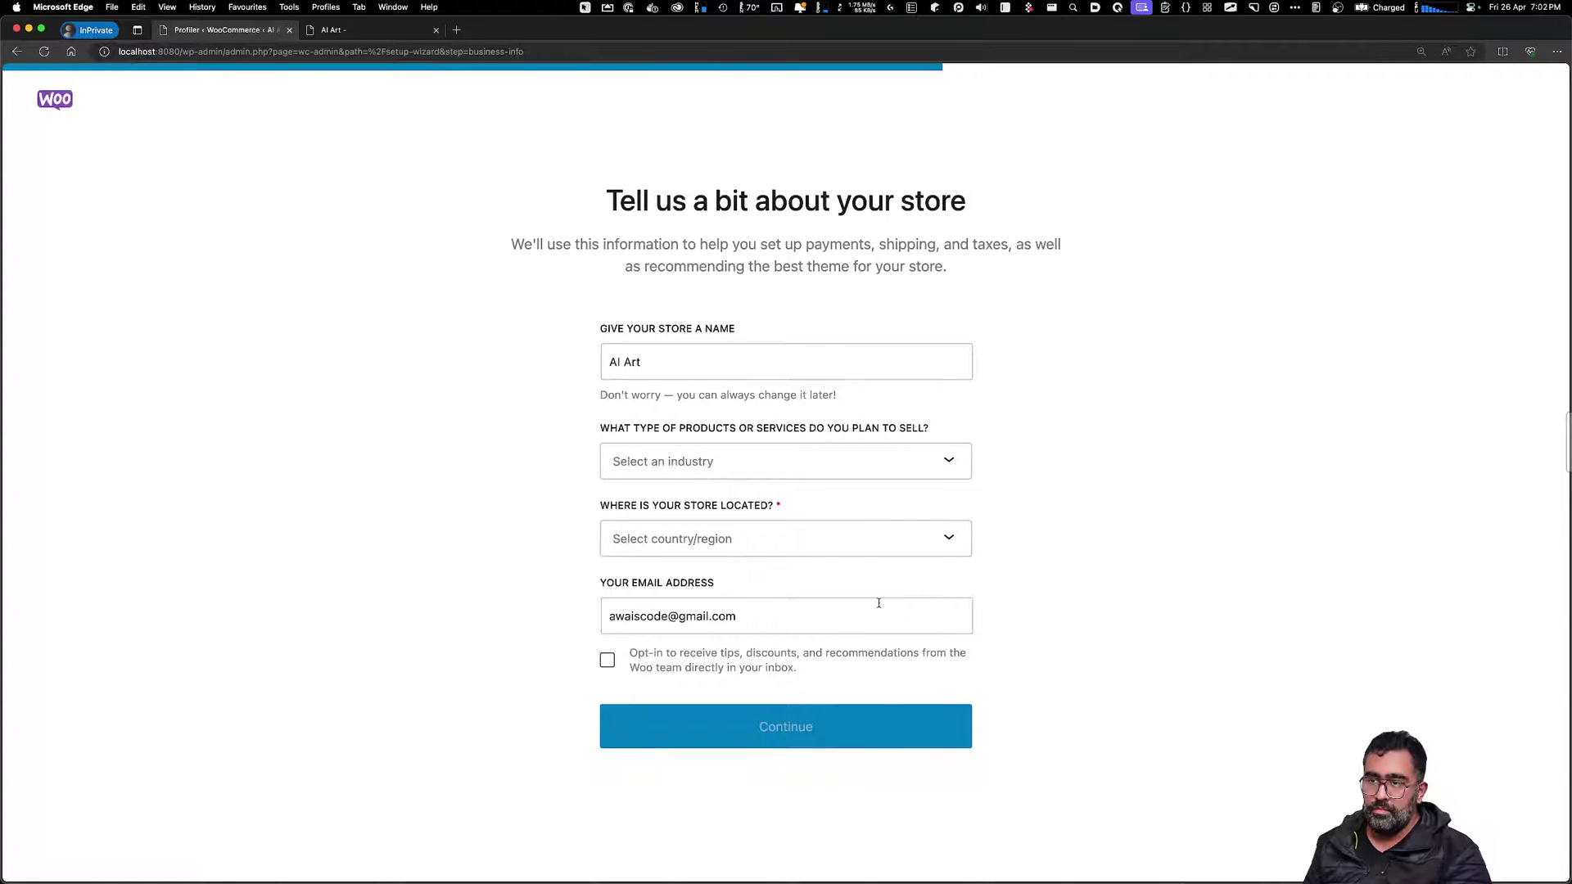
Set the store industry to Other and location to Australia — Victoria, then continue
click(751, 462)
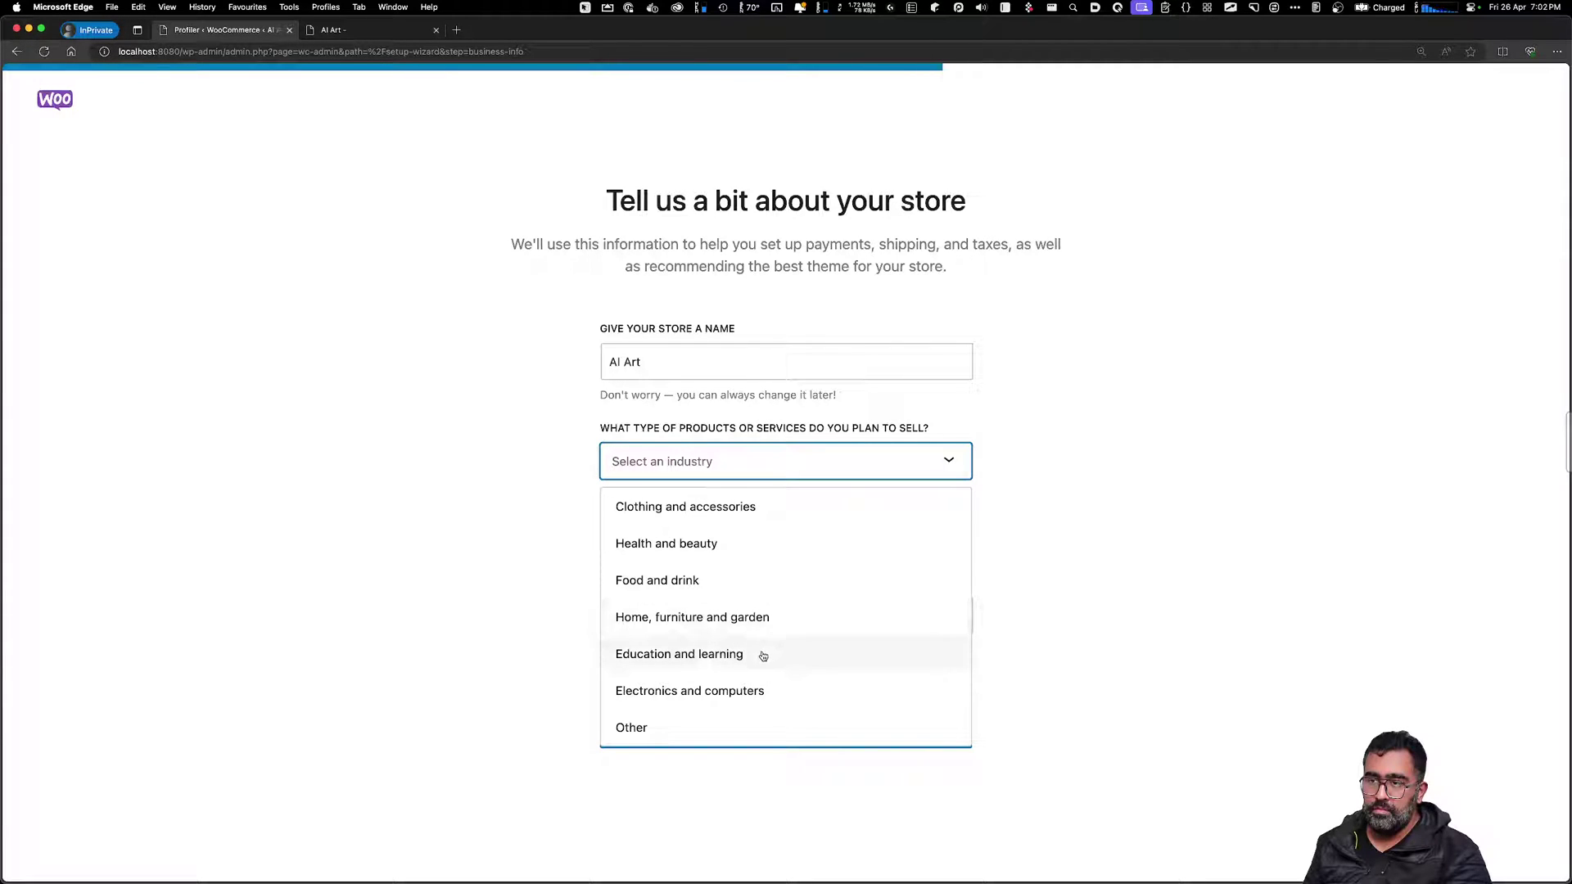
click(684, 720)
click(645, 544)
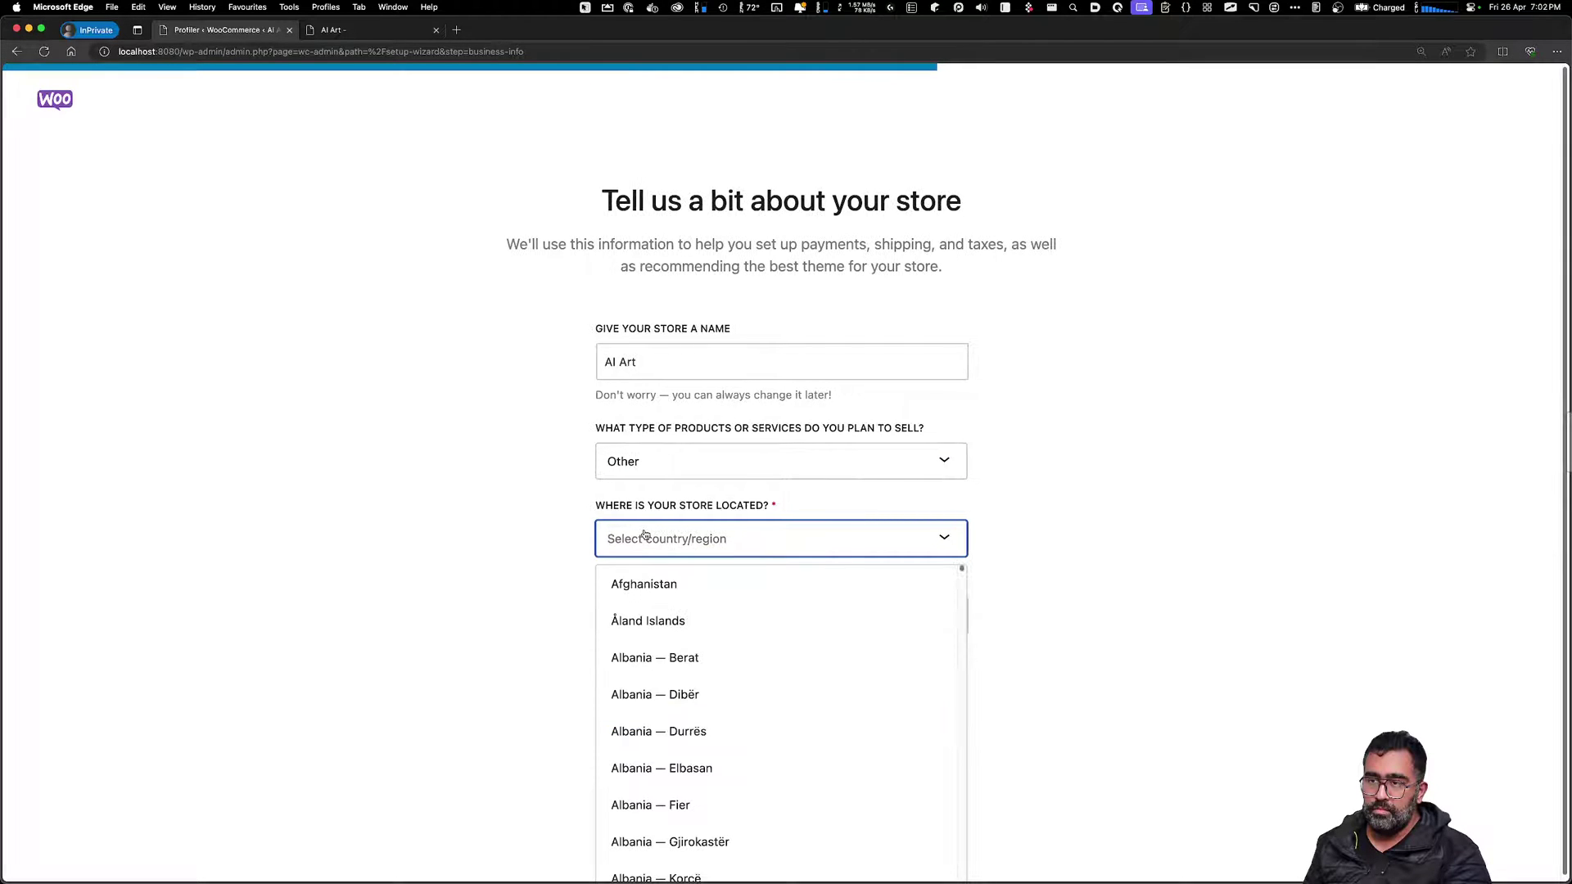
text(AU)
key(Down)
key(Down)
key(Down)
key(Down)
key(Down)
key(Down)
key(Down)
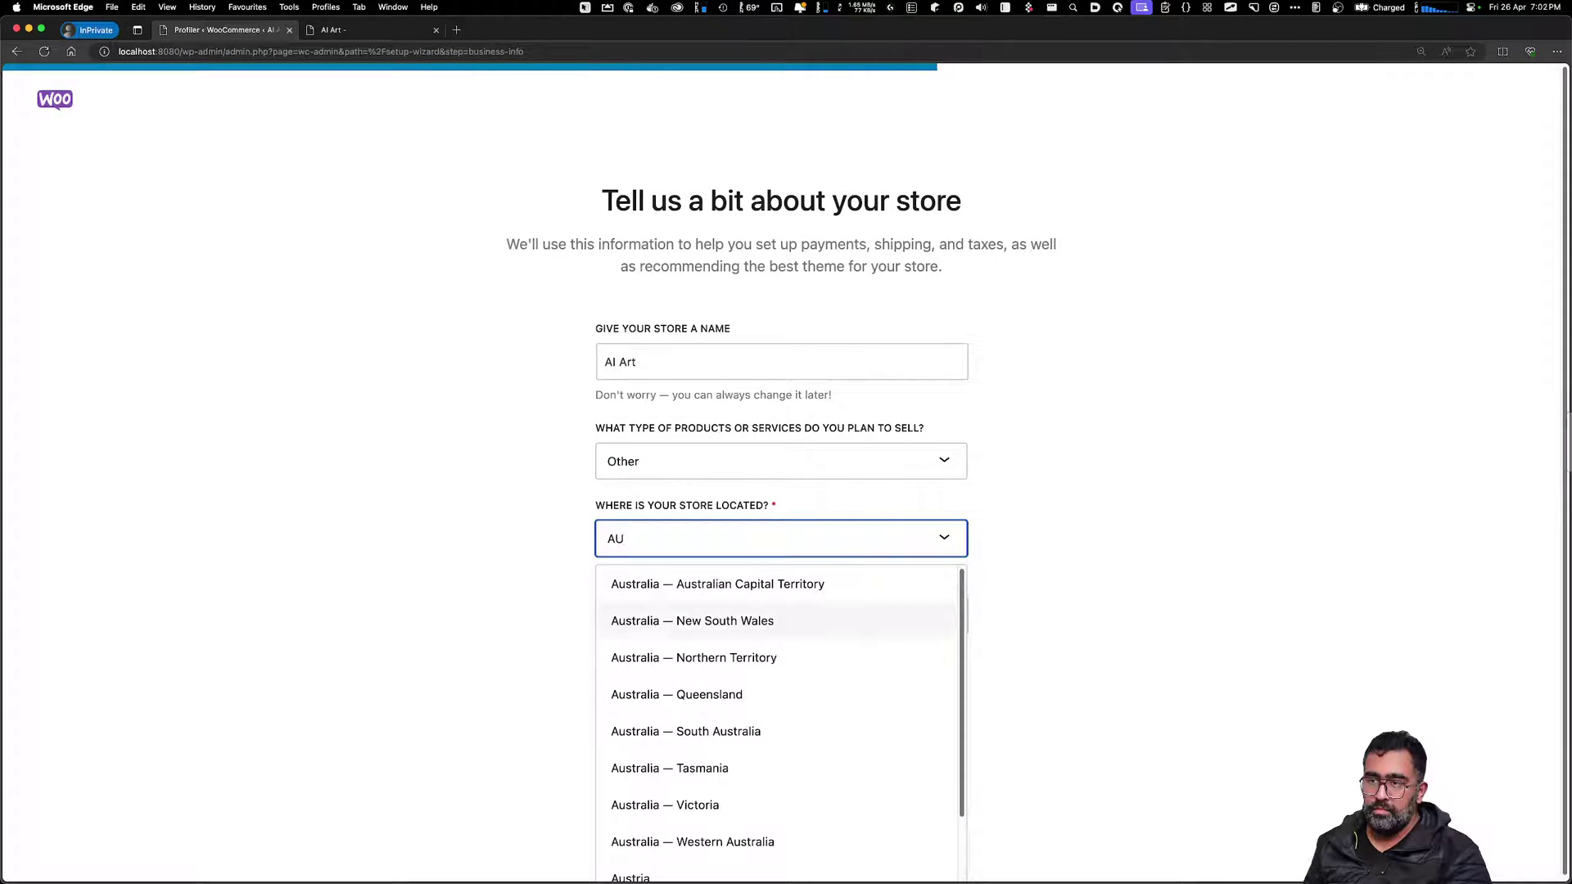
key(Return)
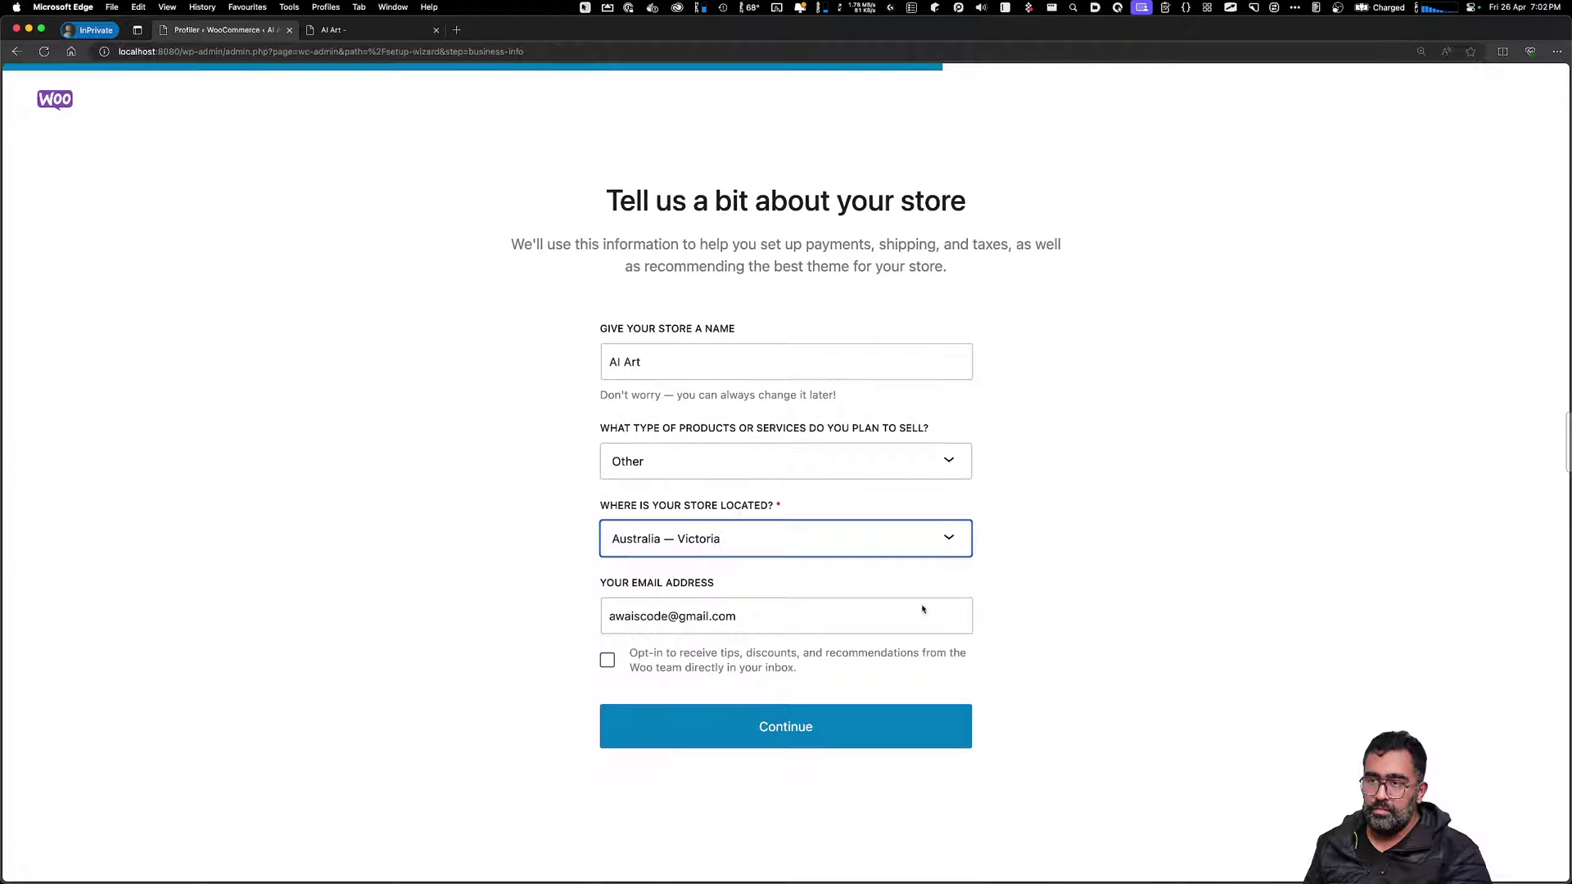
click(803, 741)
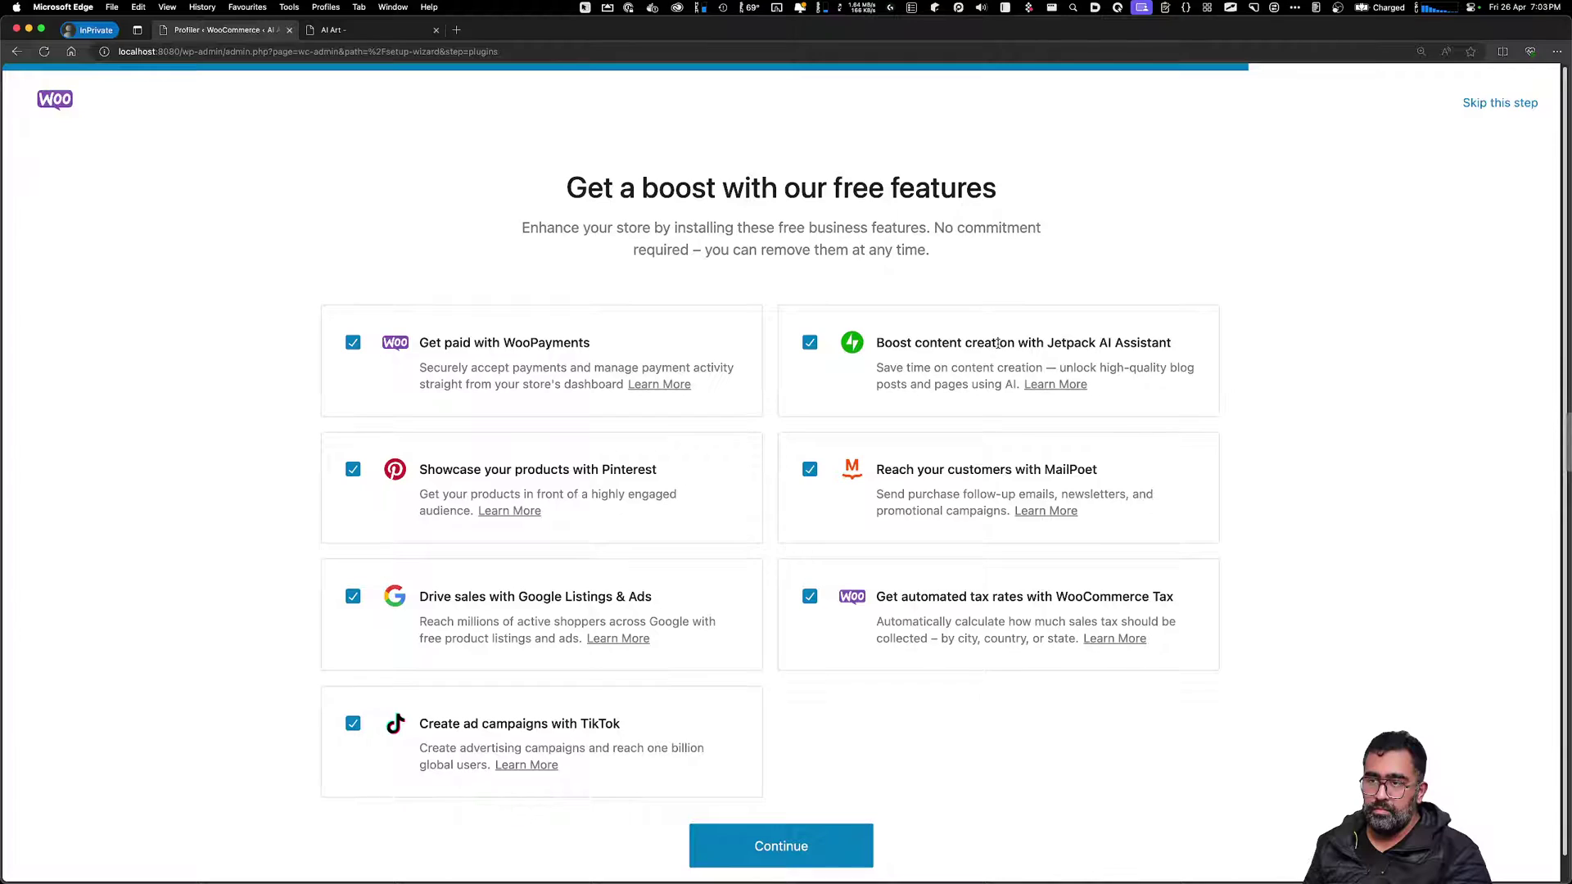
Deselect Jetpack, WooCommerce Tax, TikTok, Google Listings & Ads and Pinterest, keeping MailPoet, and continue
click(810, 344)
click(810, 470)
click(812, 472)
click(809, 597)
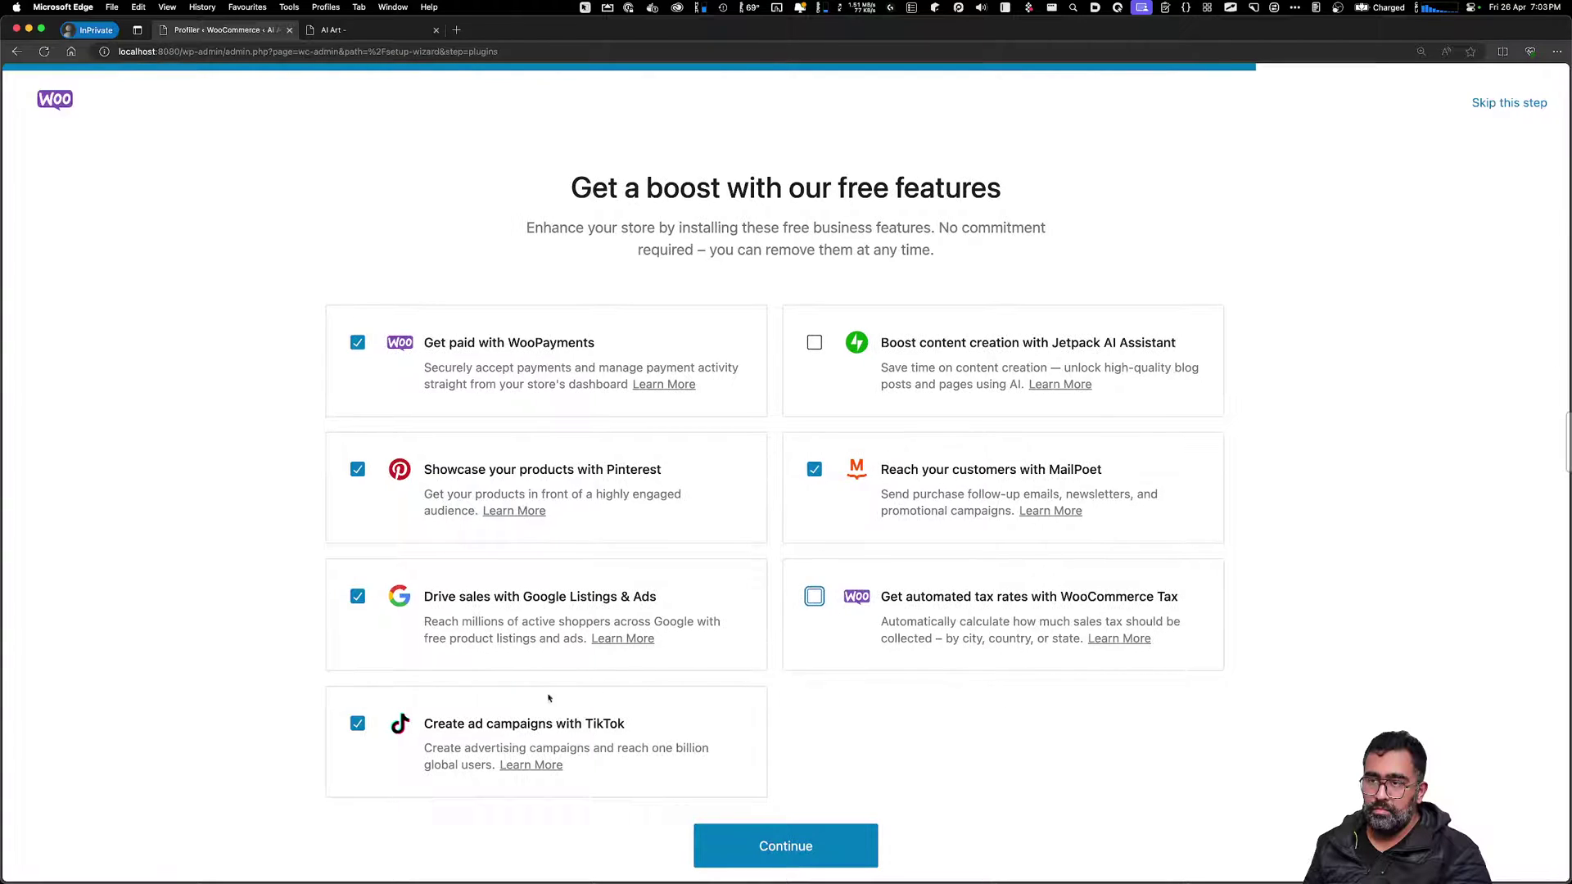
click(370, 725)
click(356, 596)
click(357, 469)
drag(474, 381, 564, 384)
click(767, 858)
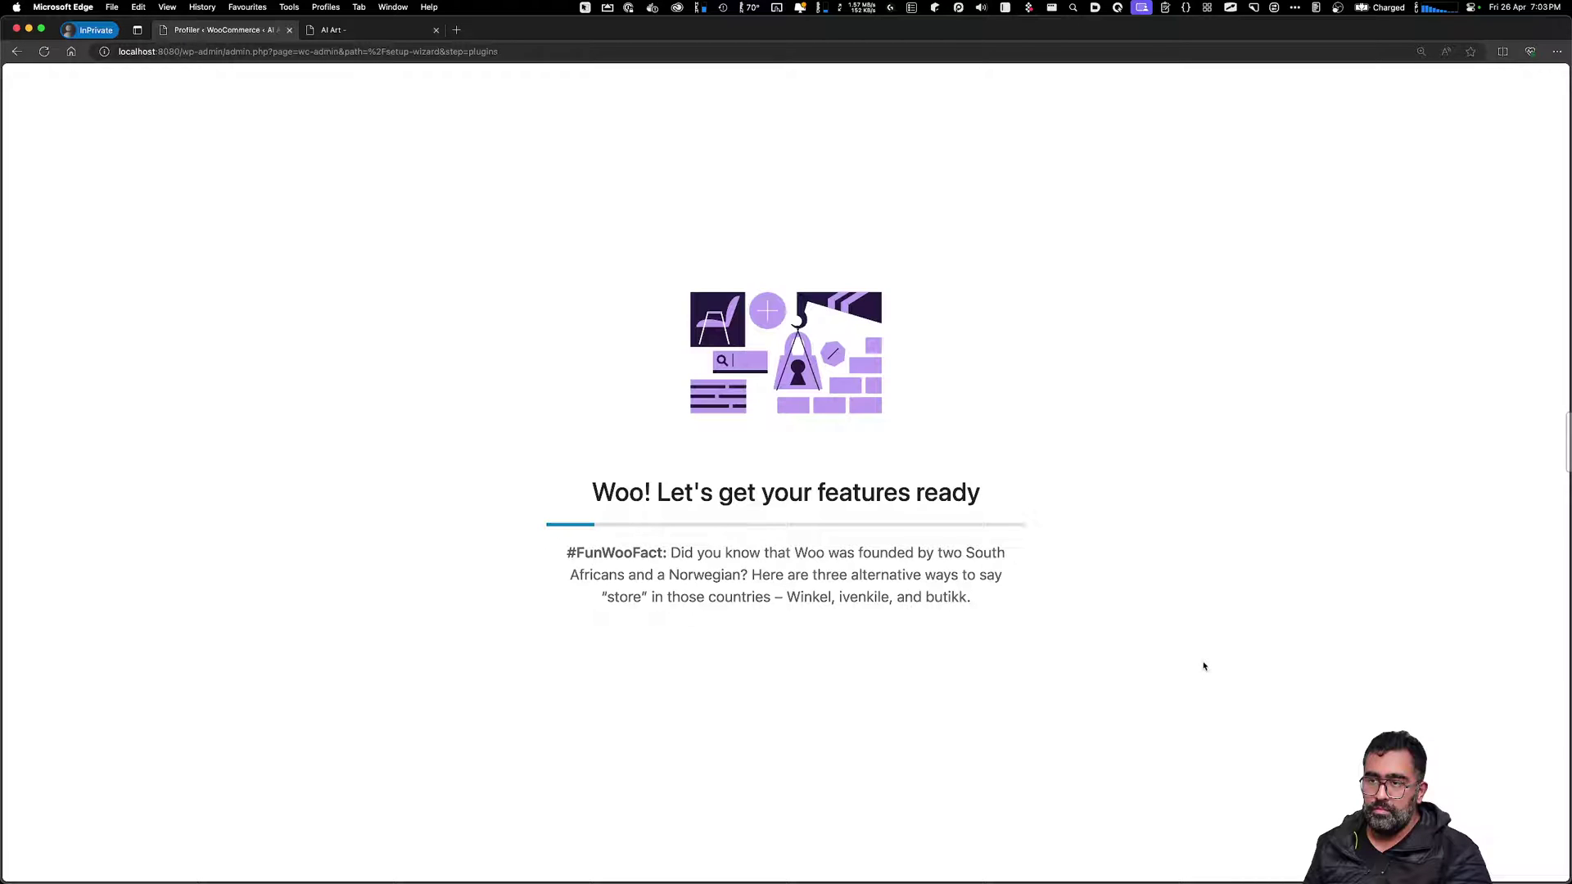
Switch to the site's front-page tab and look over the homepage
drag(1108, 316, 711, 633)
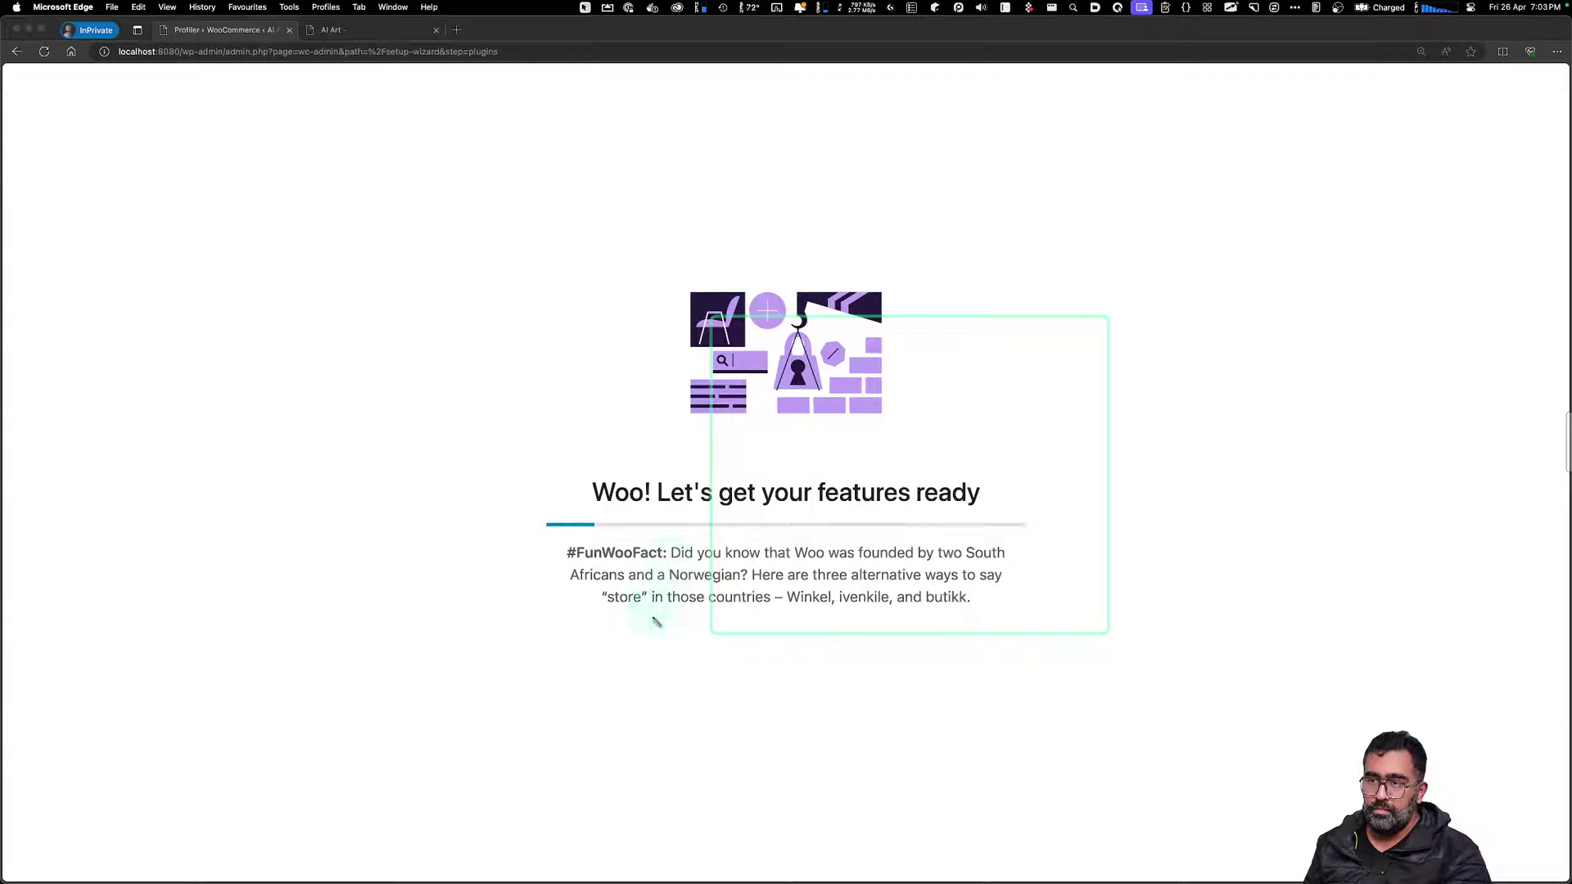
key(Escape)
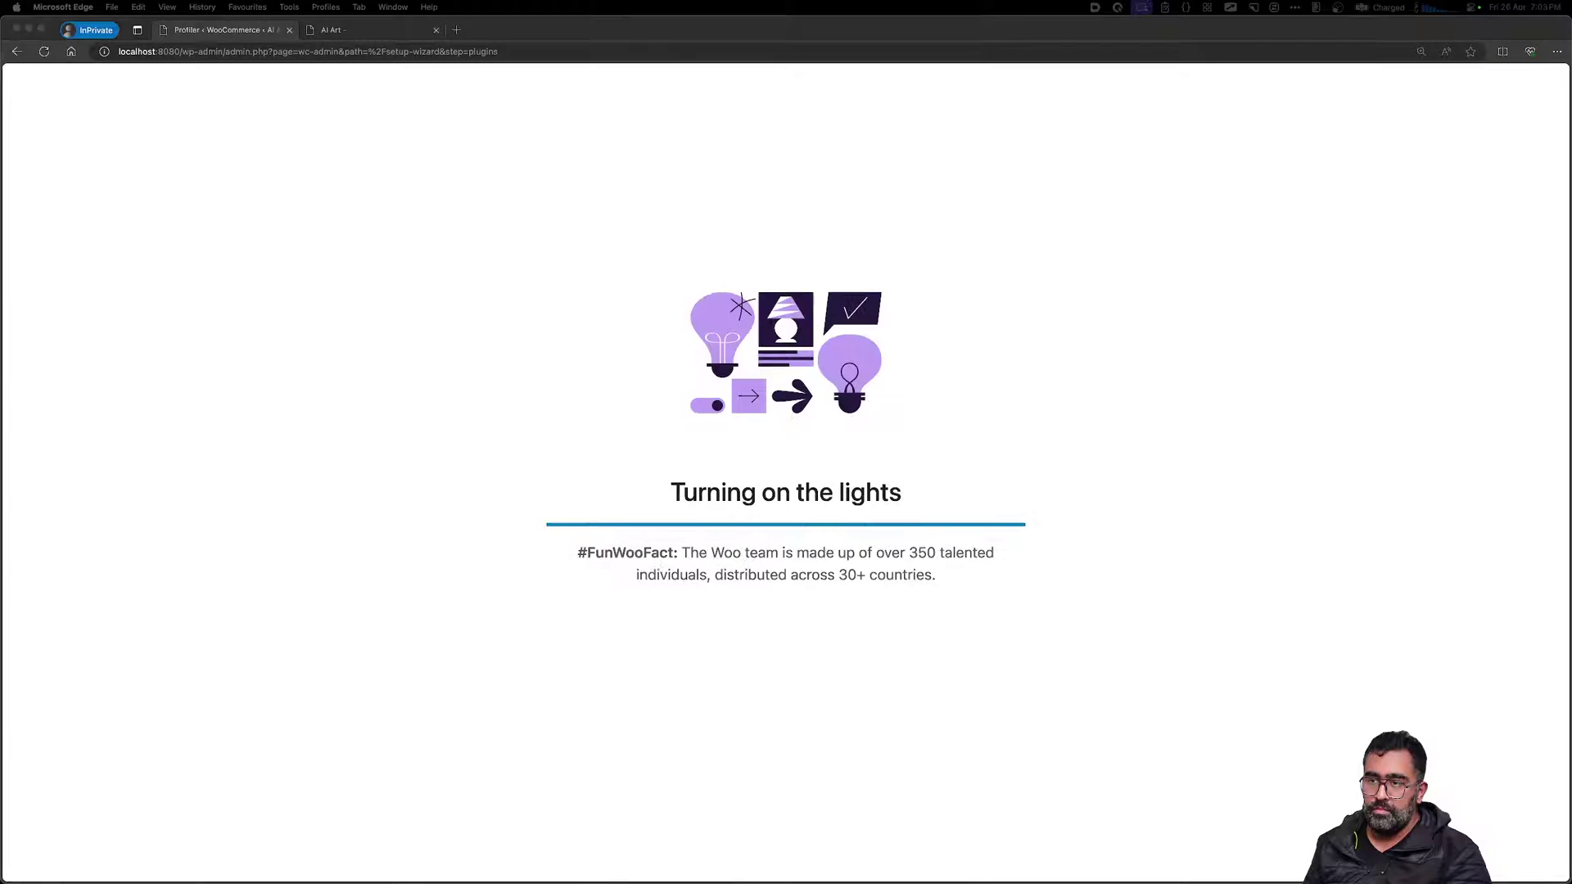
click(1175, 409)
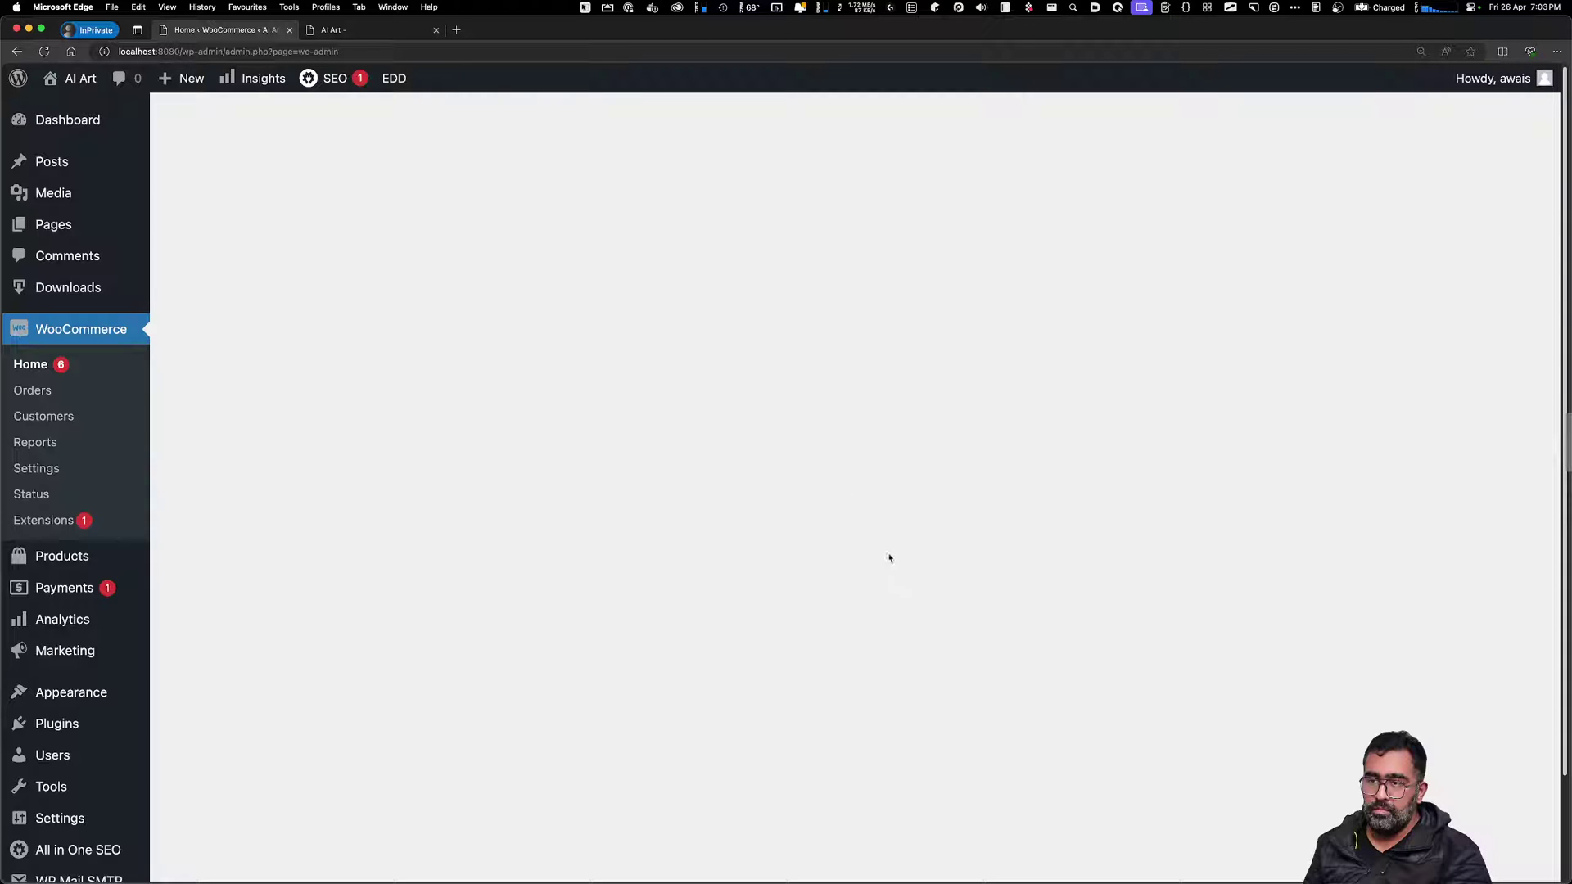
click(389, 30)
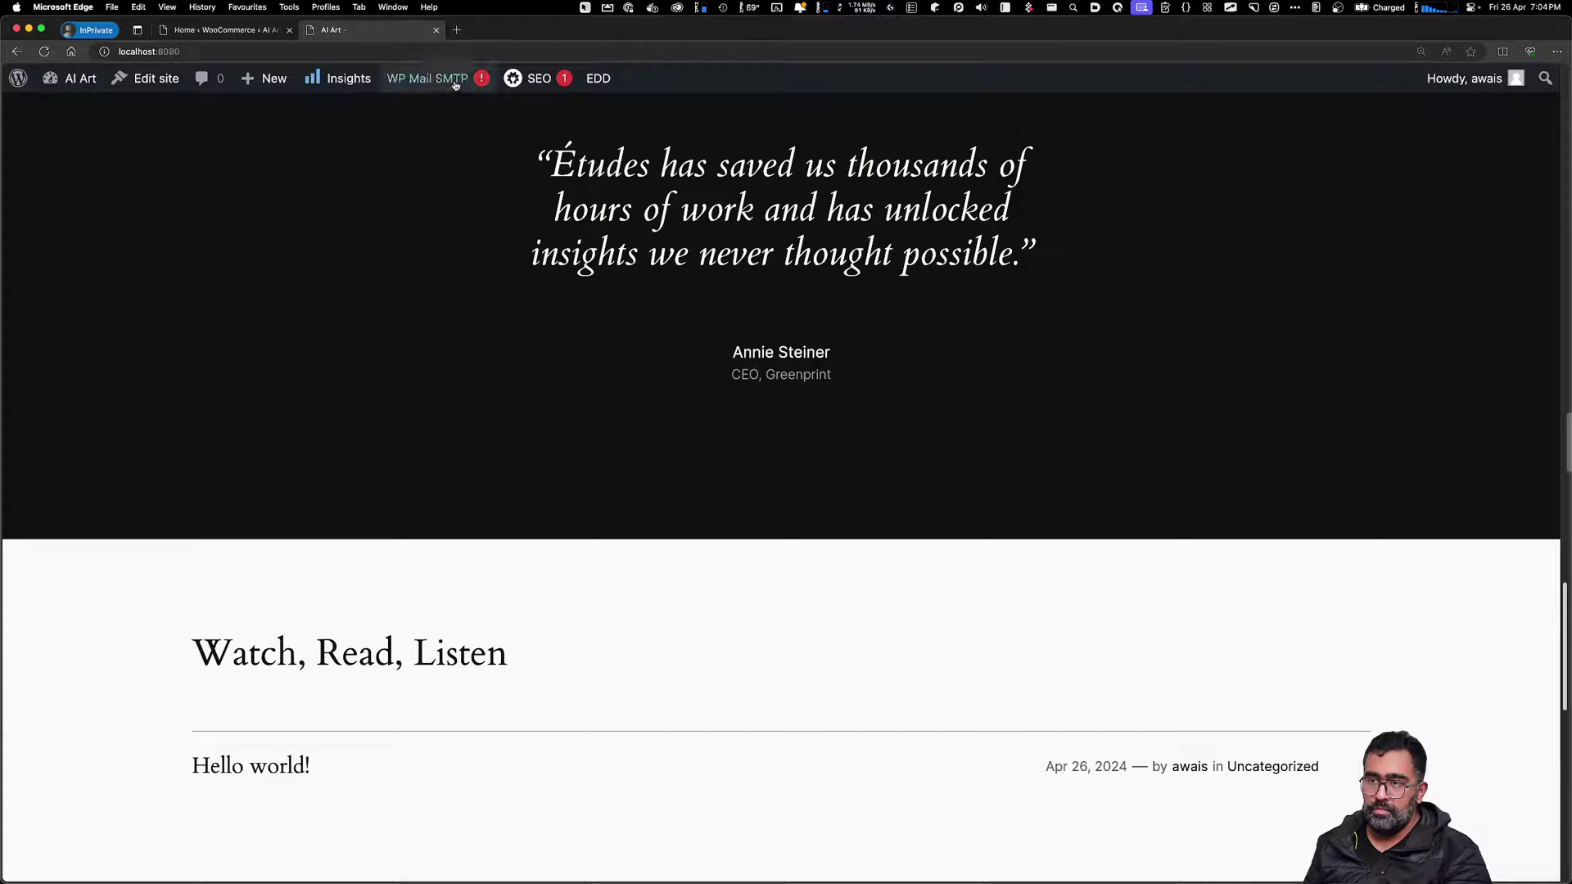
drag(606, 164, 804, 166)
drag(864, 241, 924, 253)
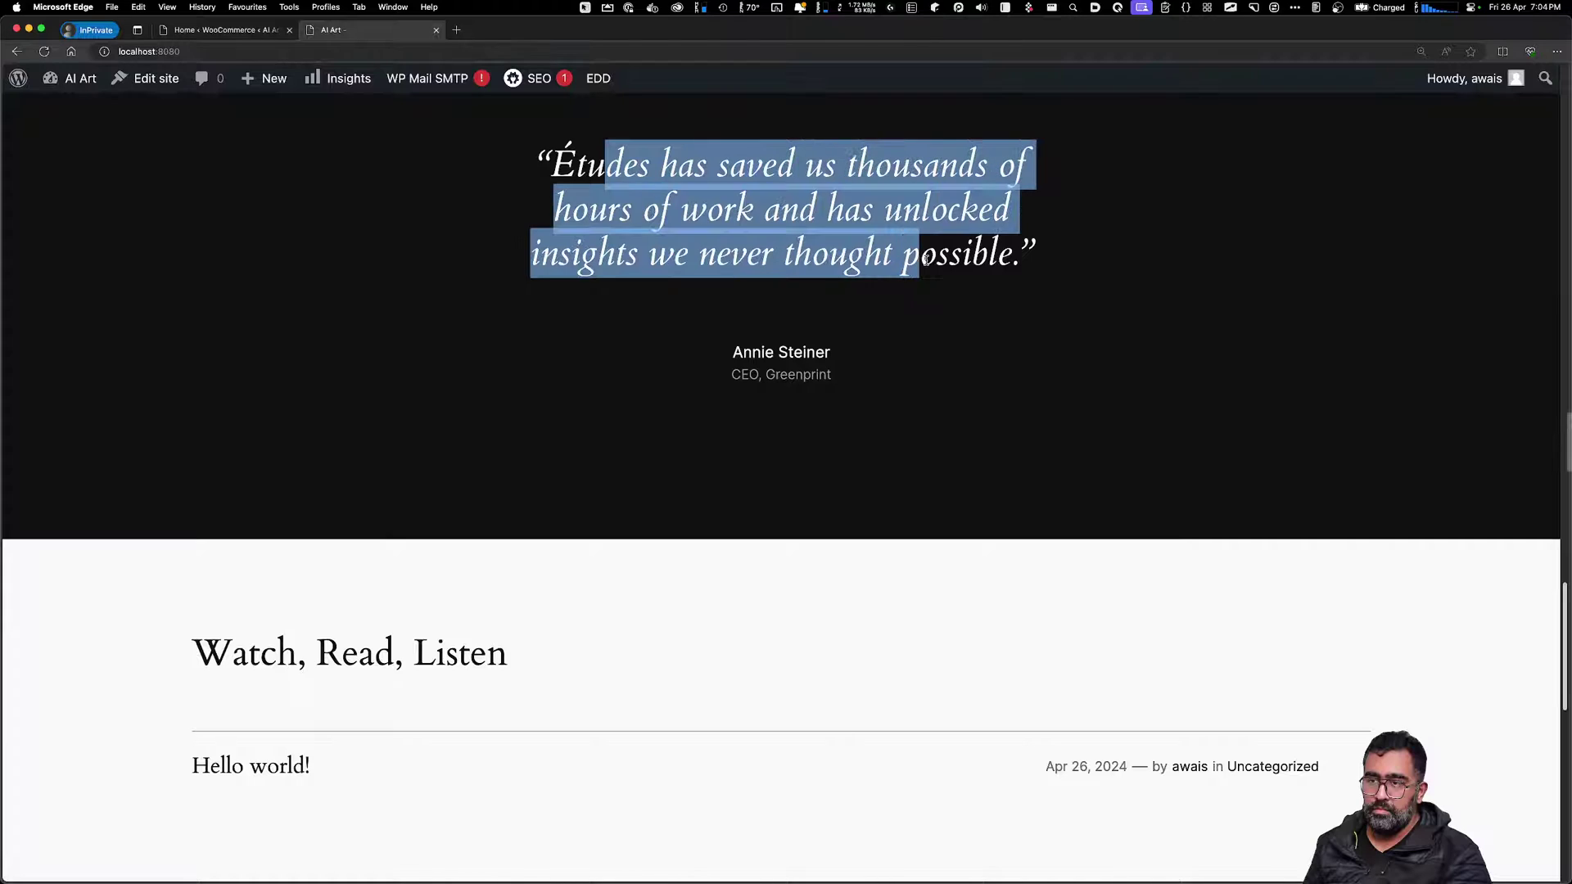
click(925, 256)
scroll(678, 362, down, 6)
scroll(697, 393, down, 6)
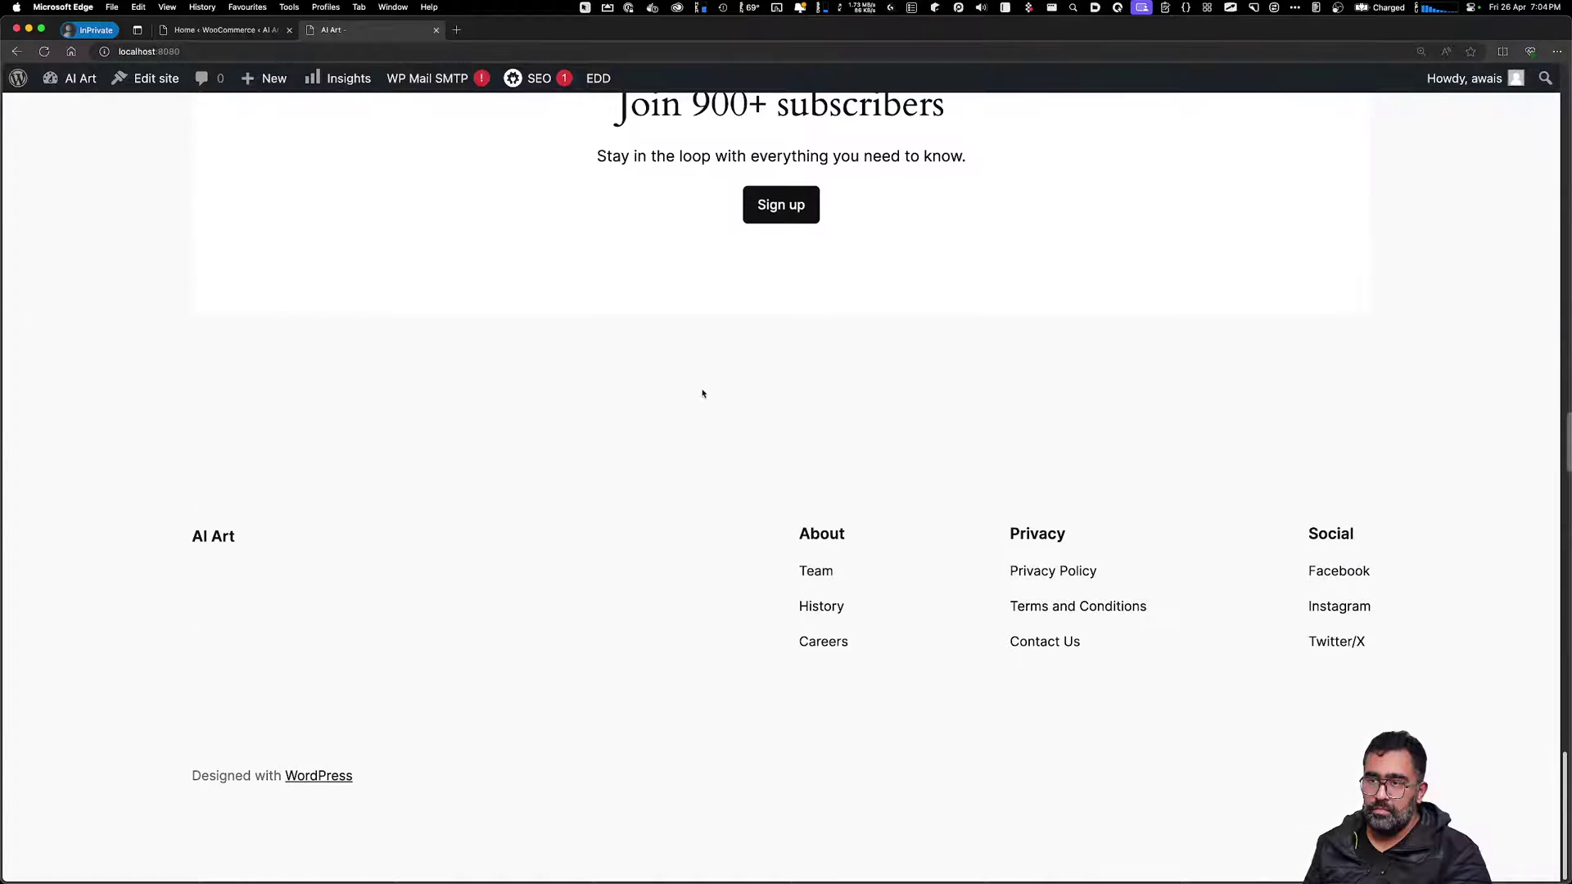
scroll(701, 393, up, 15)
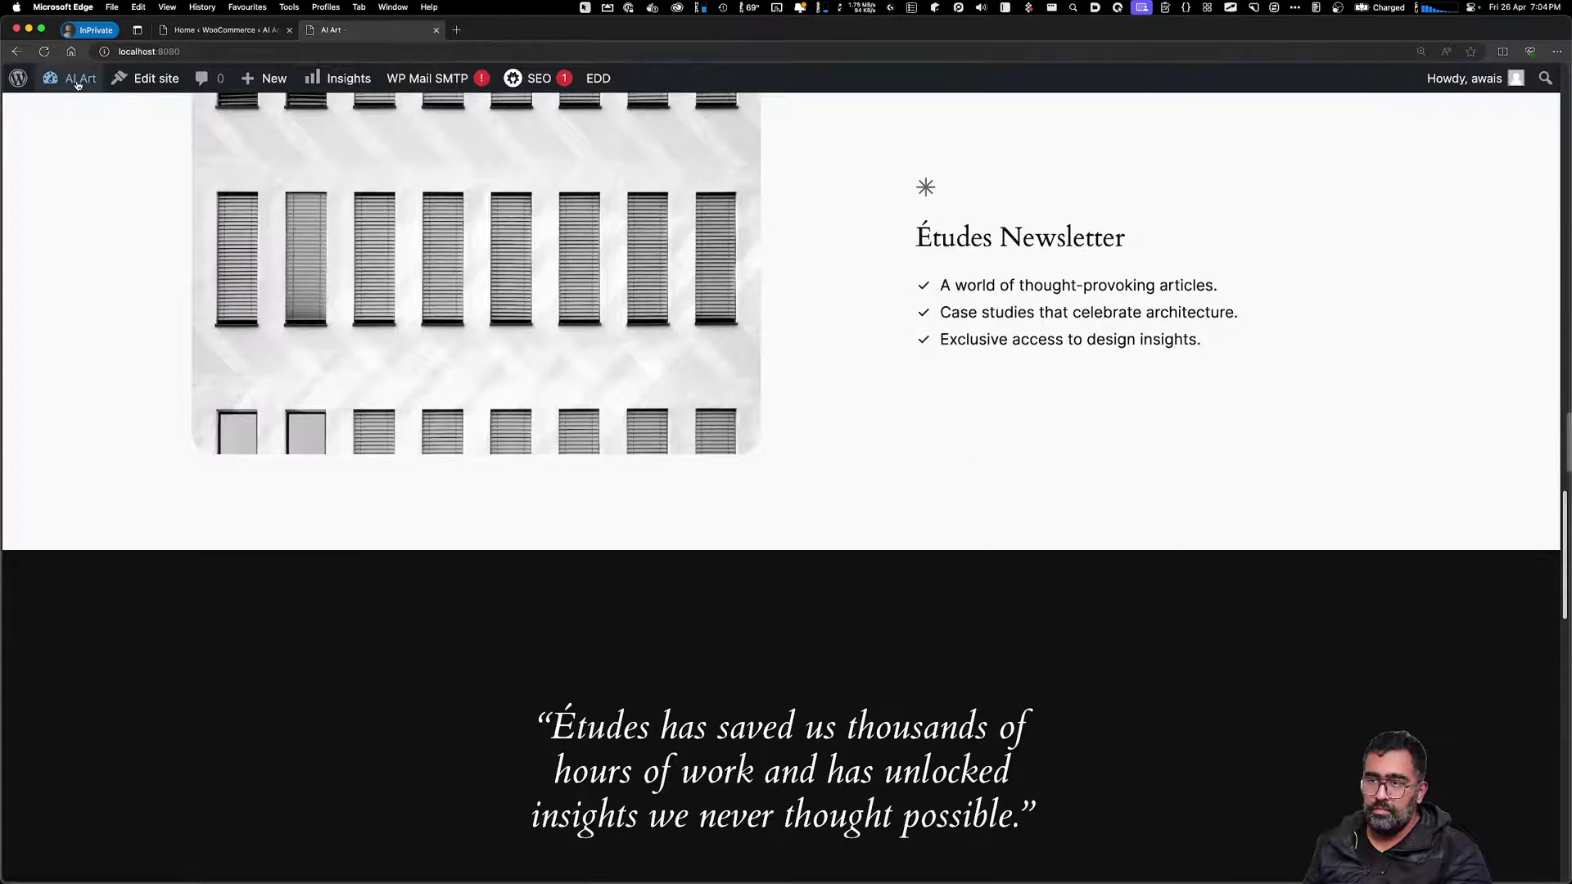
Visit the dashboard and the Shop page, which has no products yet, then return home
click(80, 78)
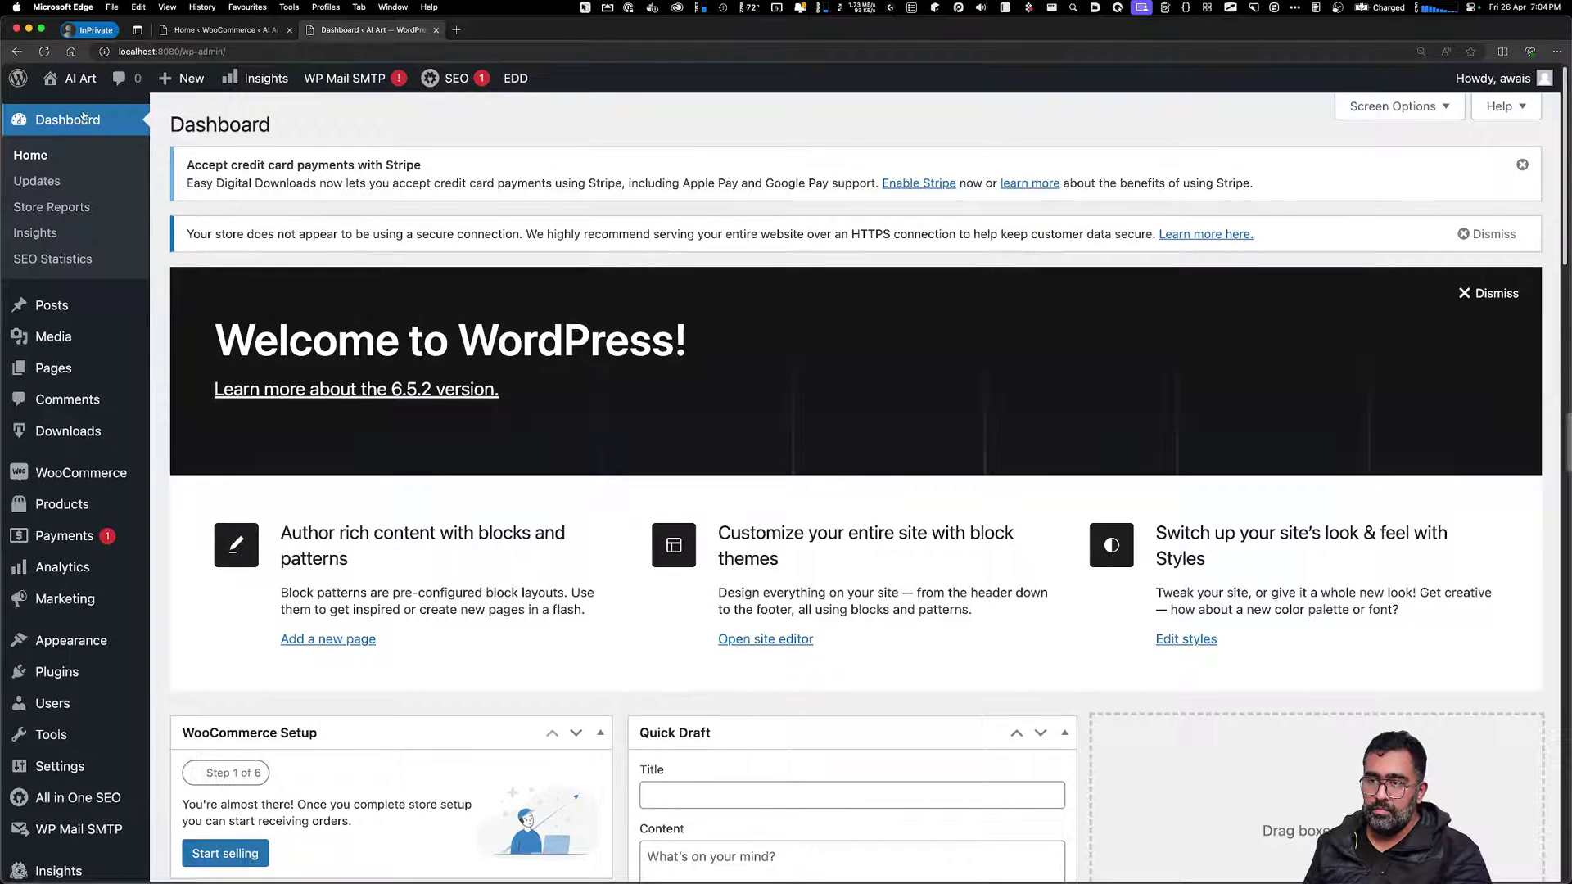
mouse_move(80, 78)
click(78, 107)
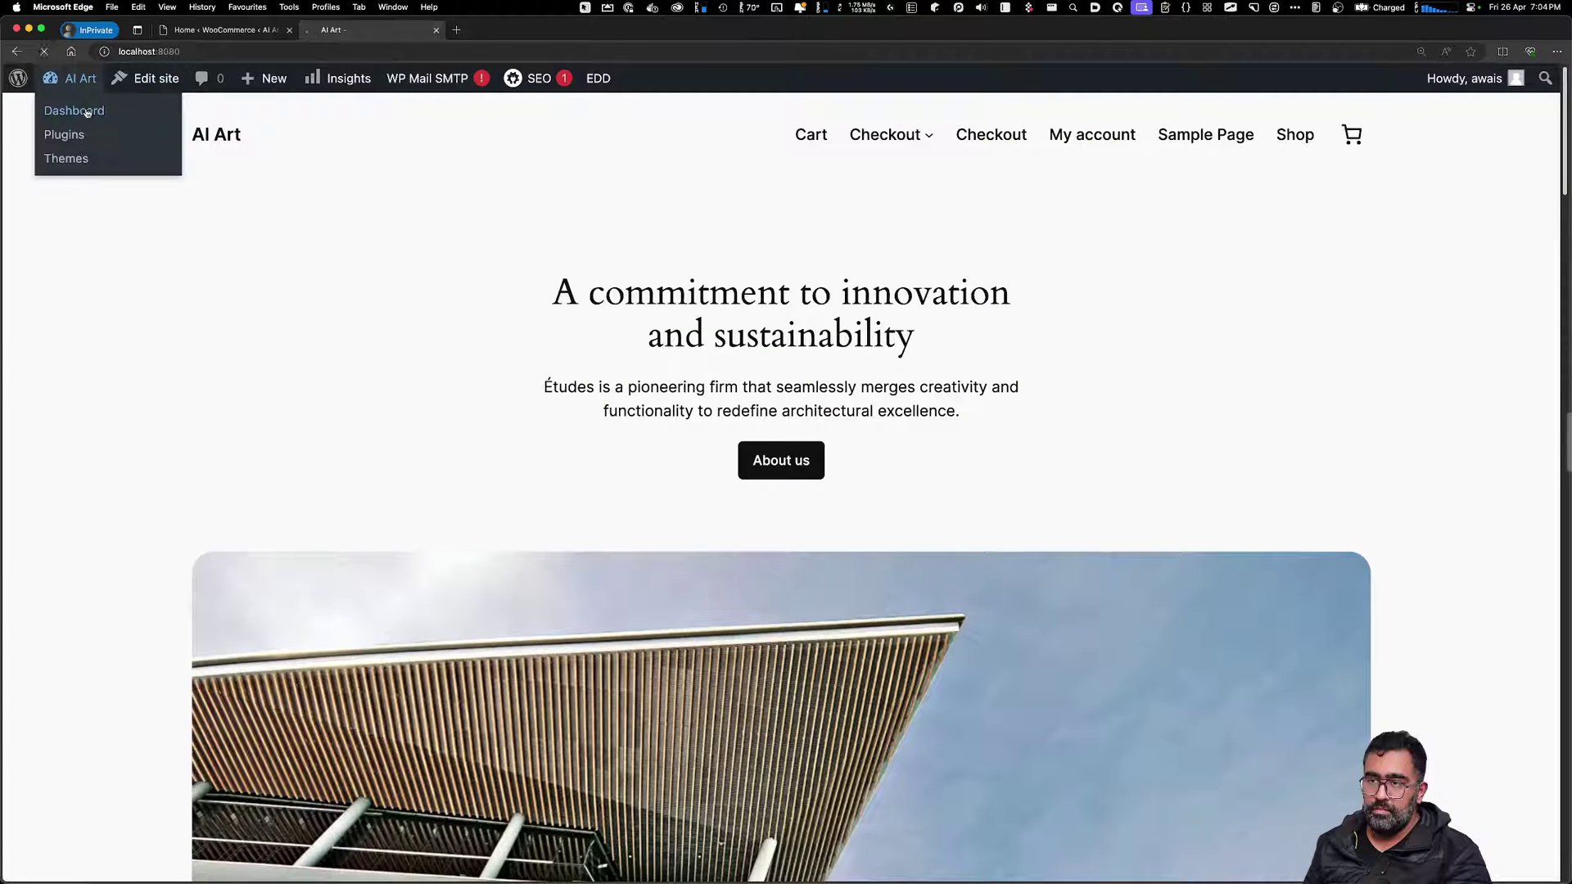
click(85, 79)
click(73, 135)
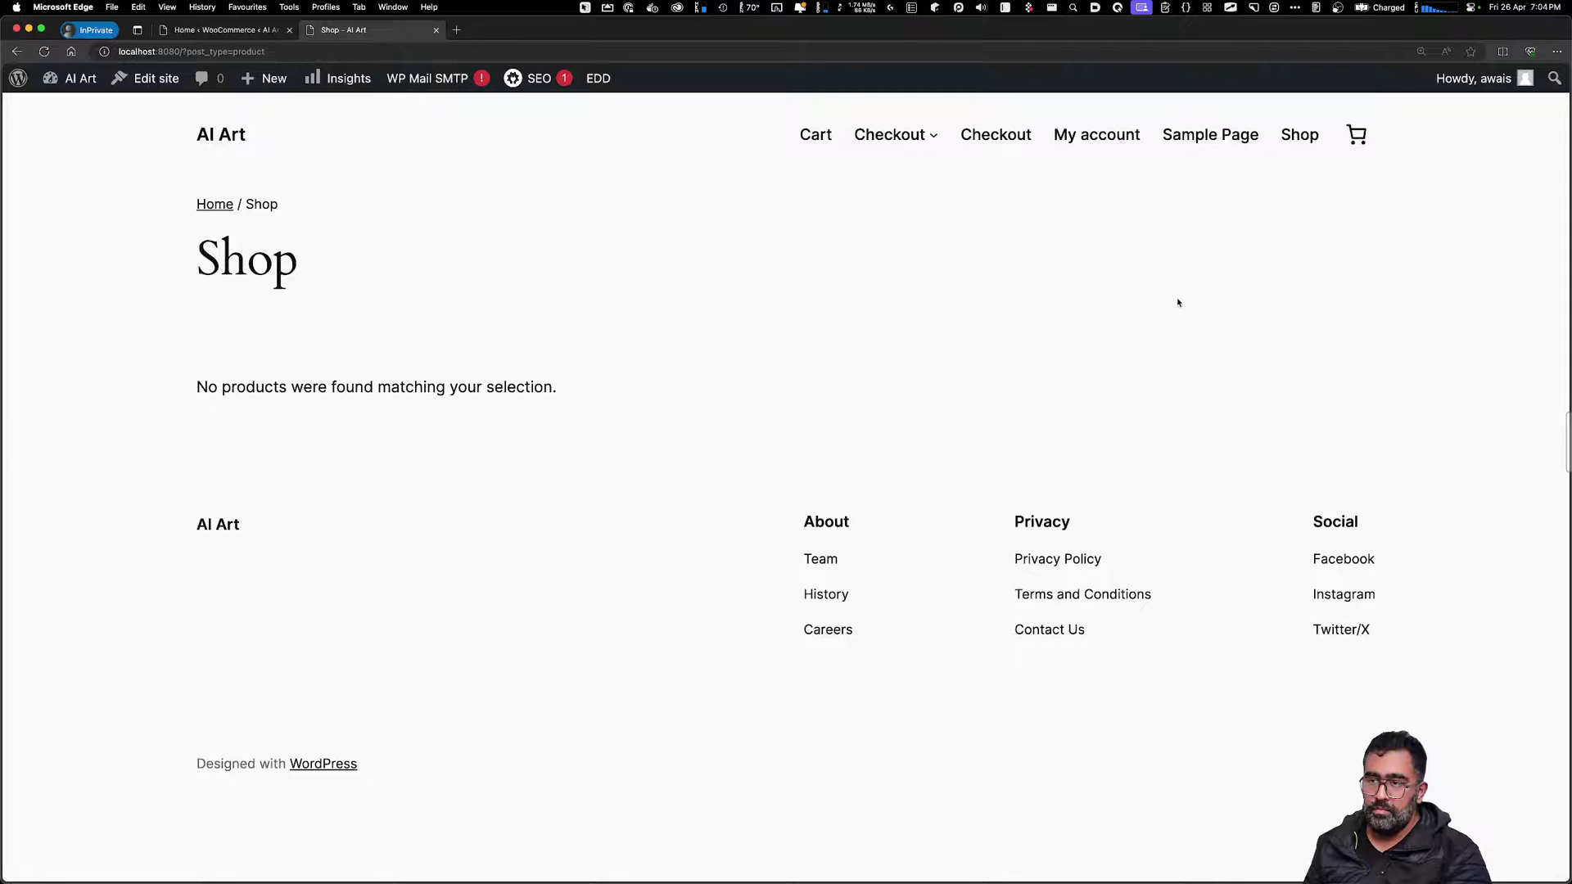
click(216, 209)
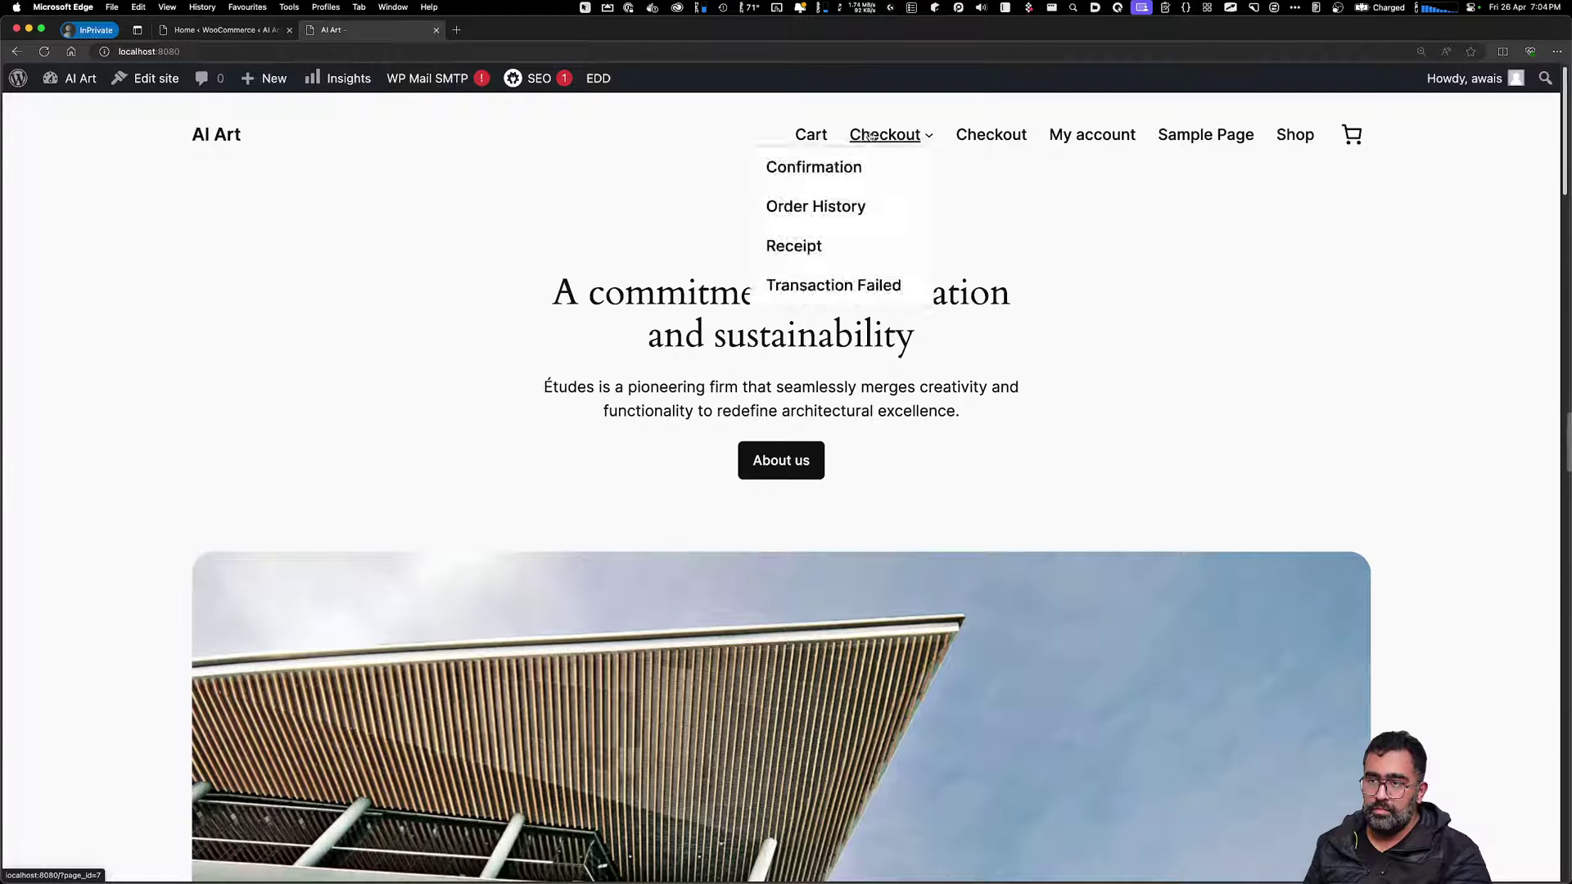
Open the Site Editor on the Blog Home template
scroll(1158, 416, down, 20)
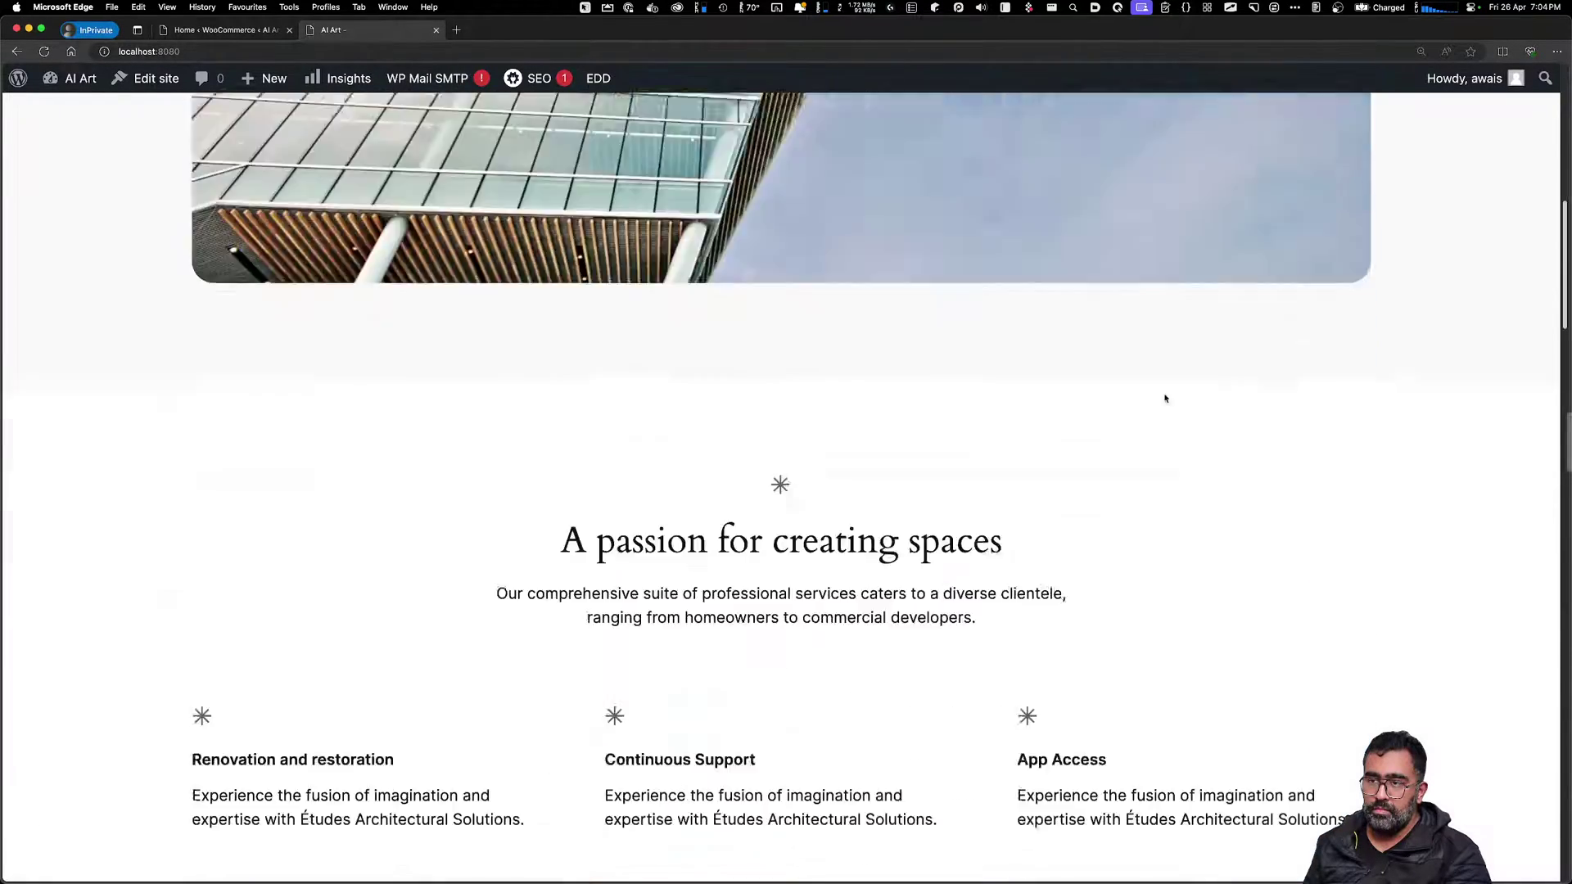
scroll(1170, 409, up, 5)
scroll(1171, 419, up, 10)
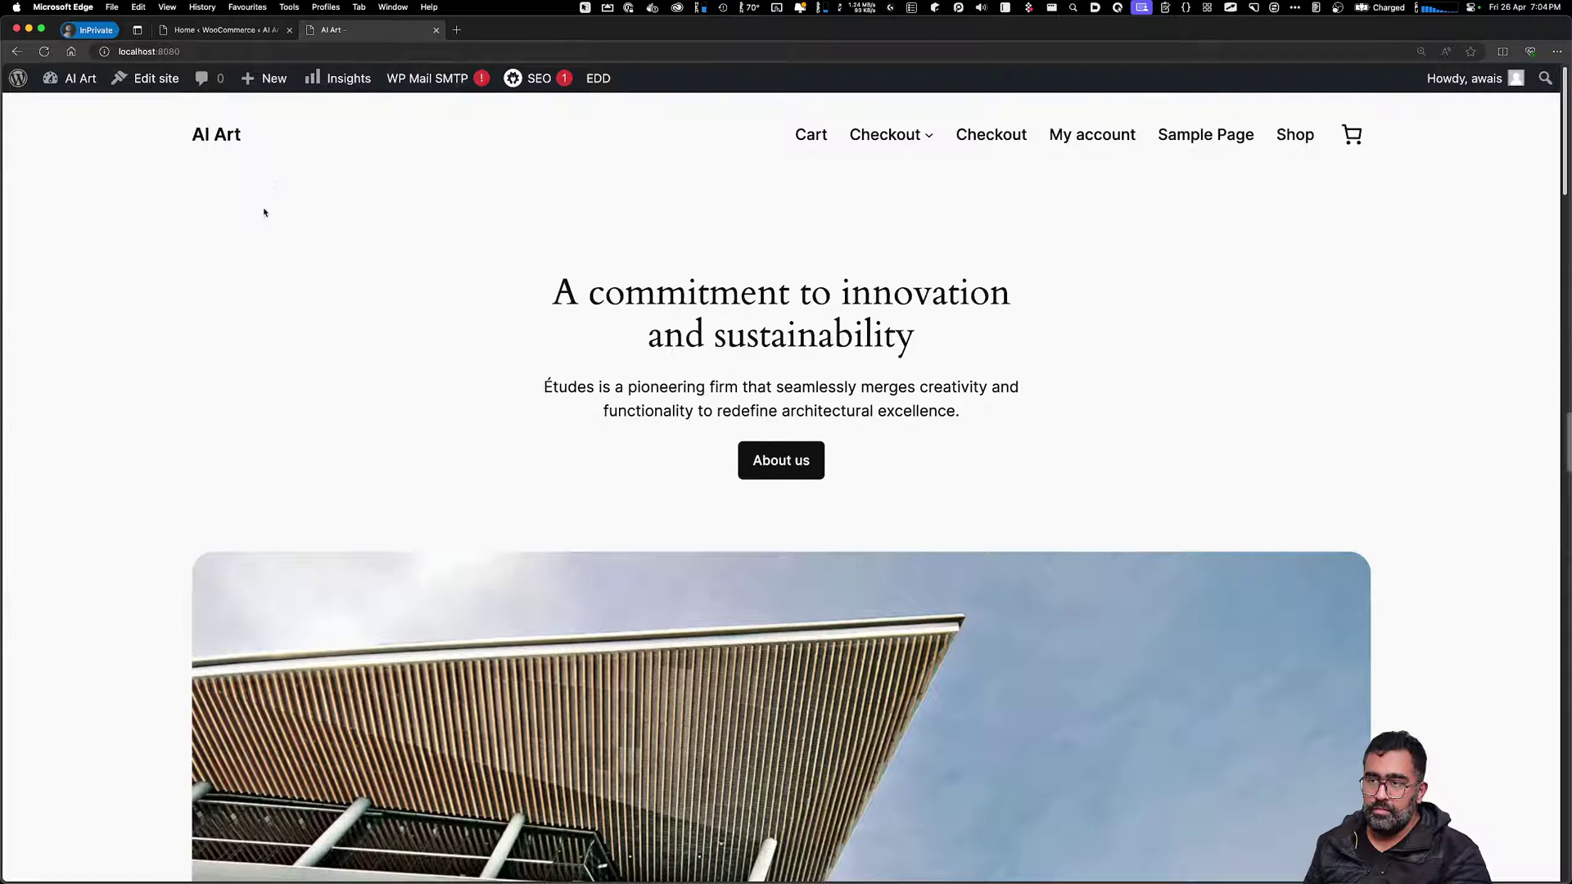
click(148, 79)
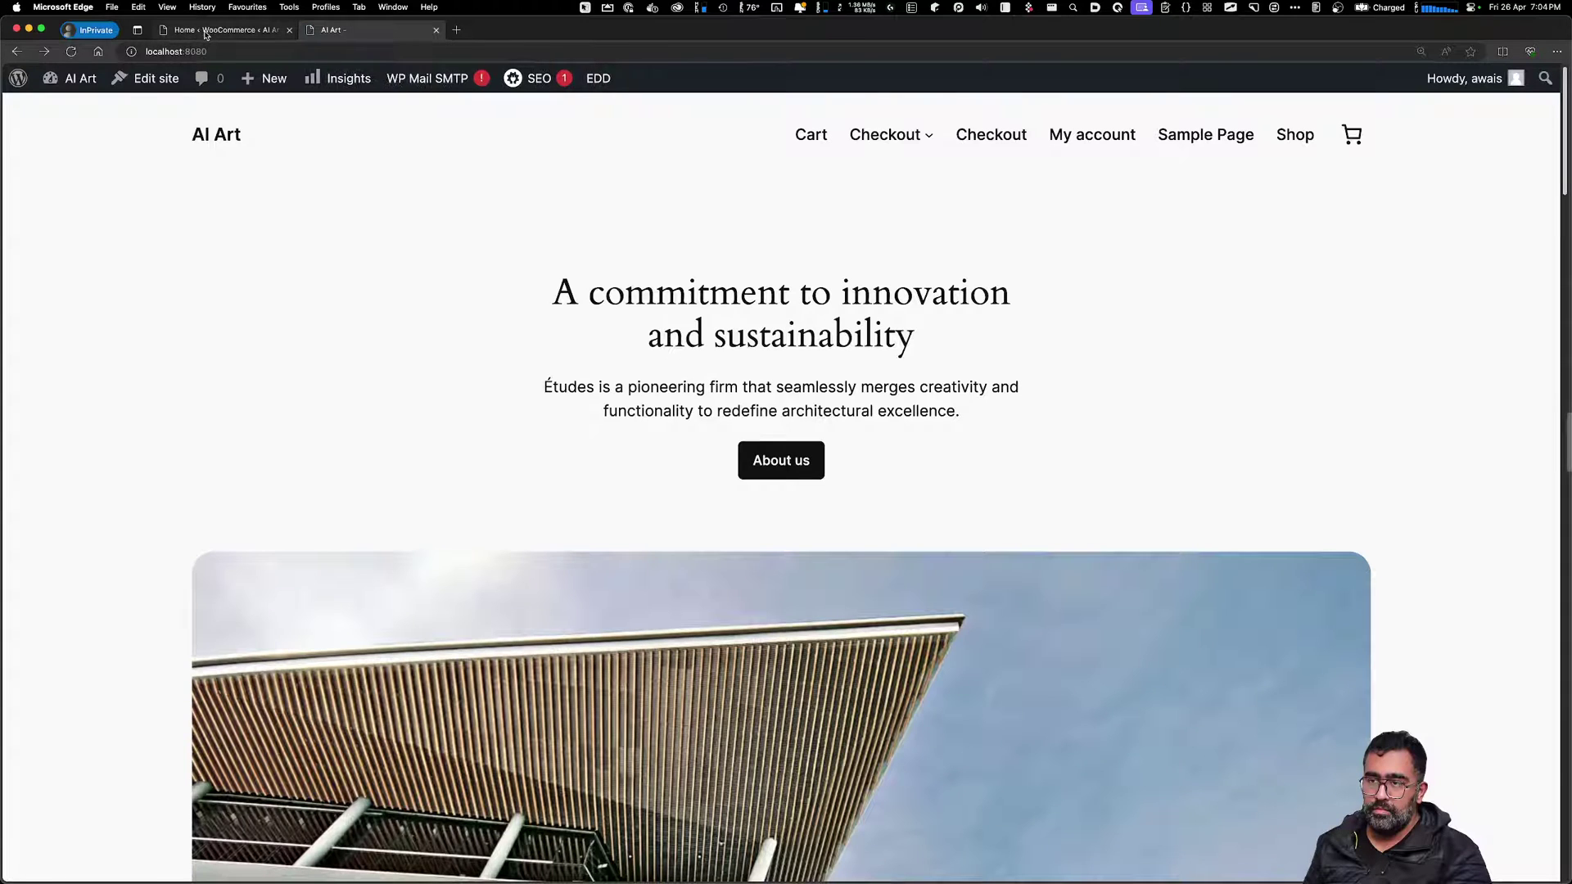
Start a new WooCommerce product from the Products list and dismiss the Product name tour
click(196, 30)
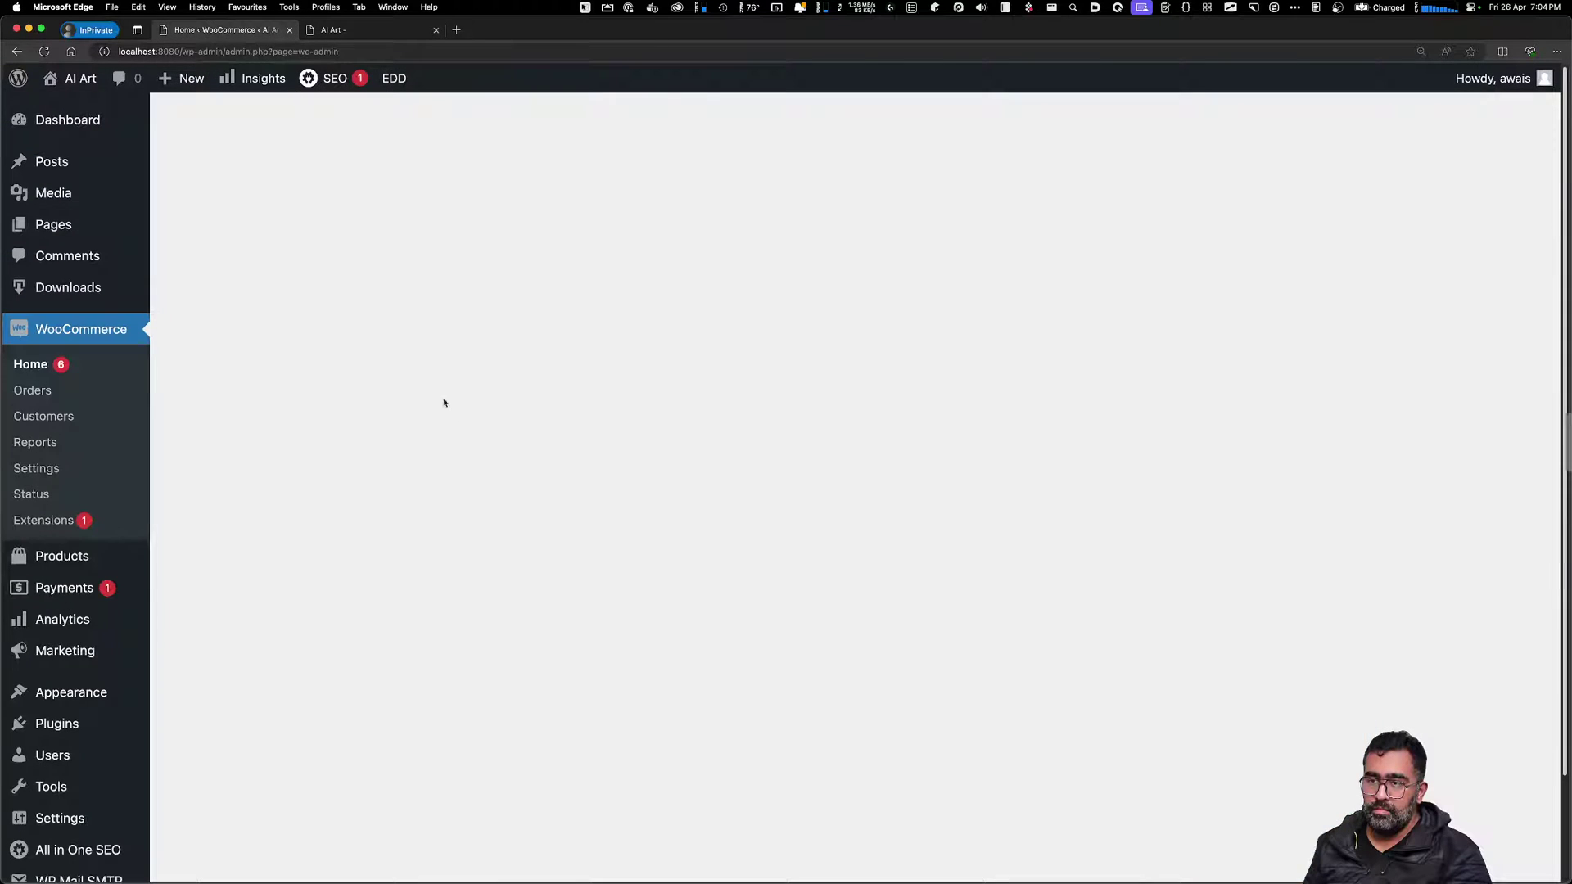
click(41, 392)
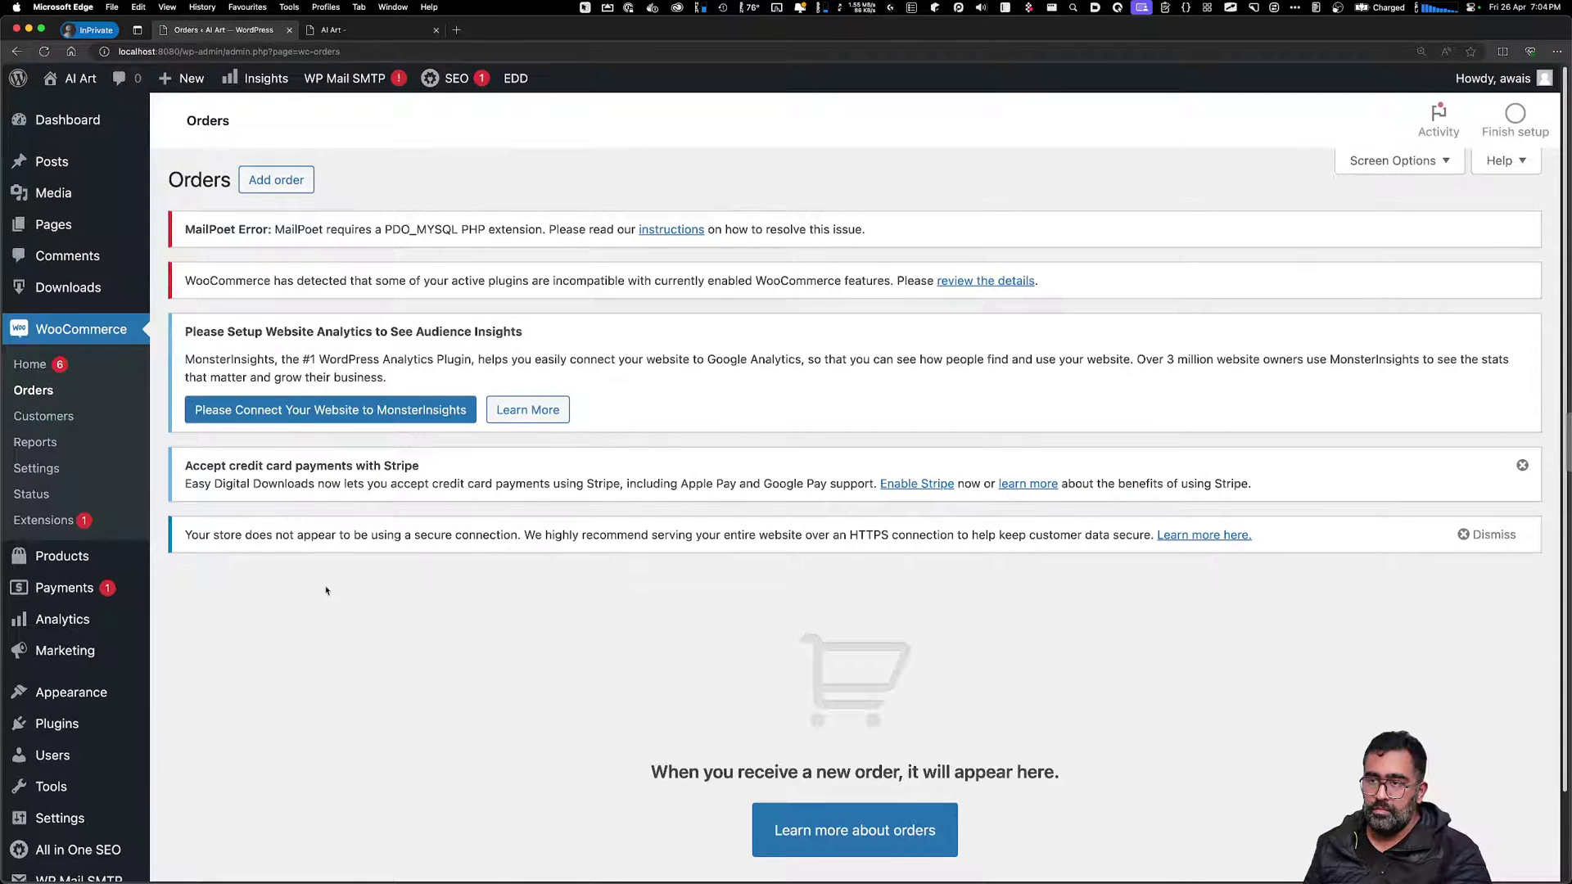
click(51, 340)
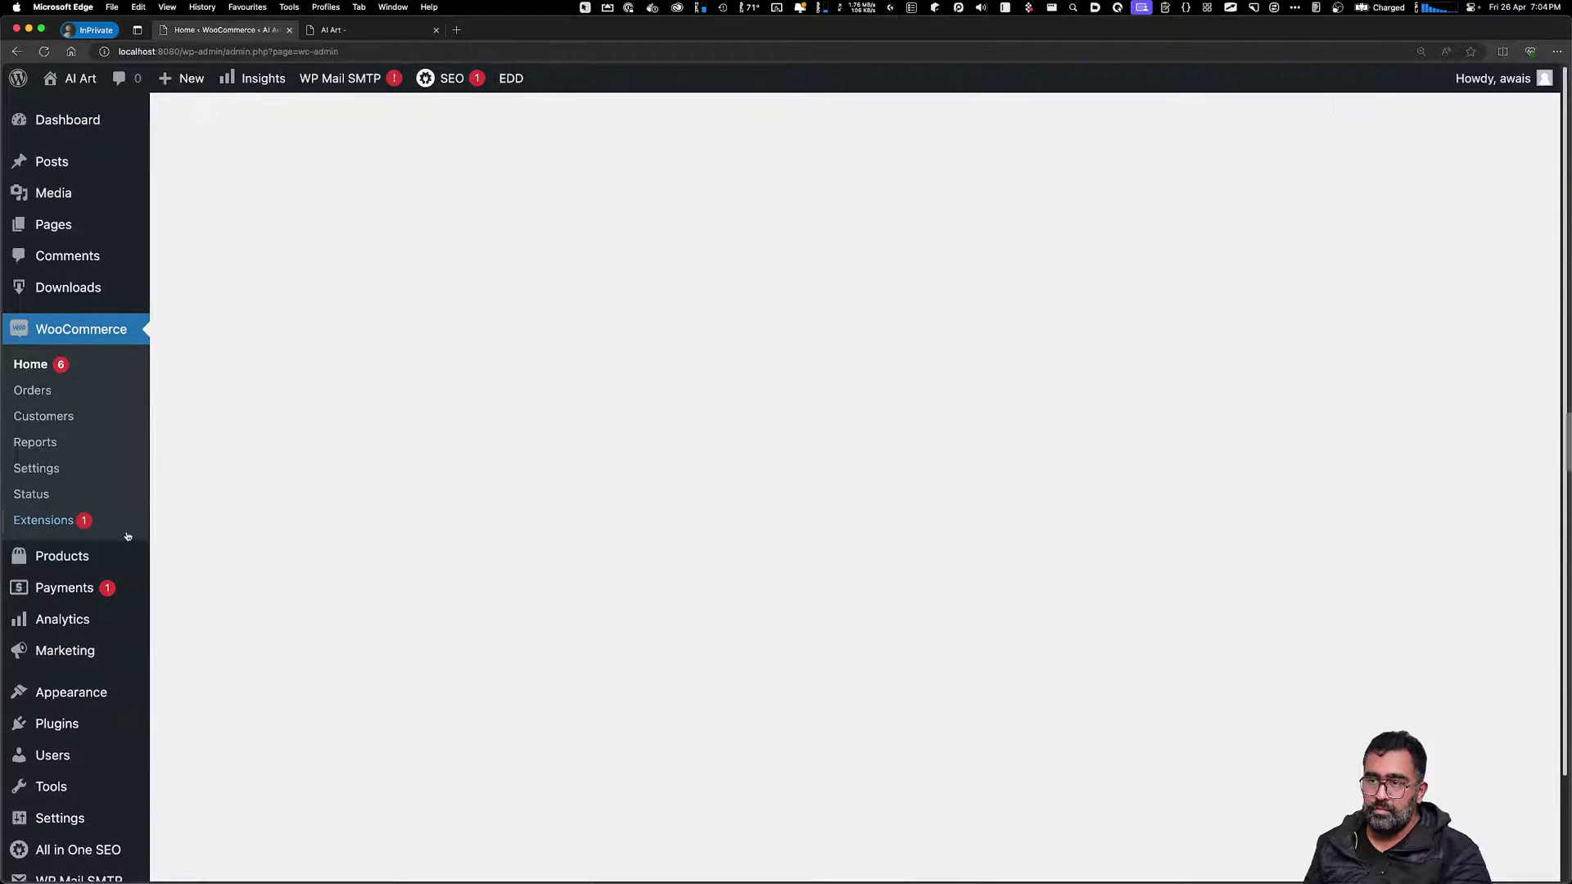
click(100, 557)
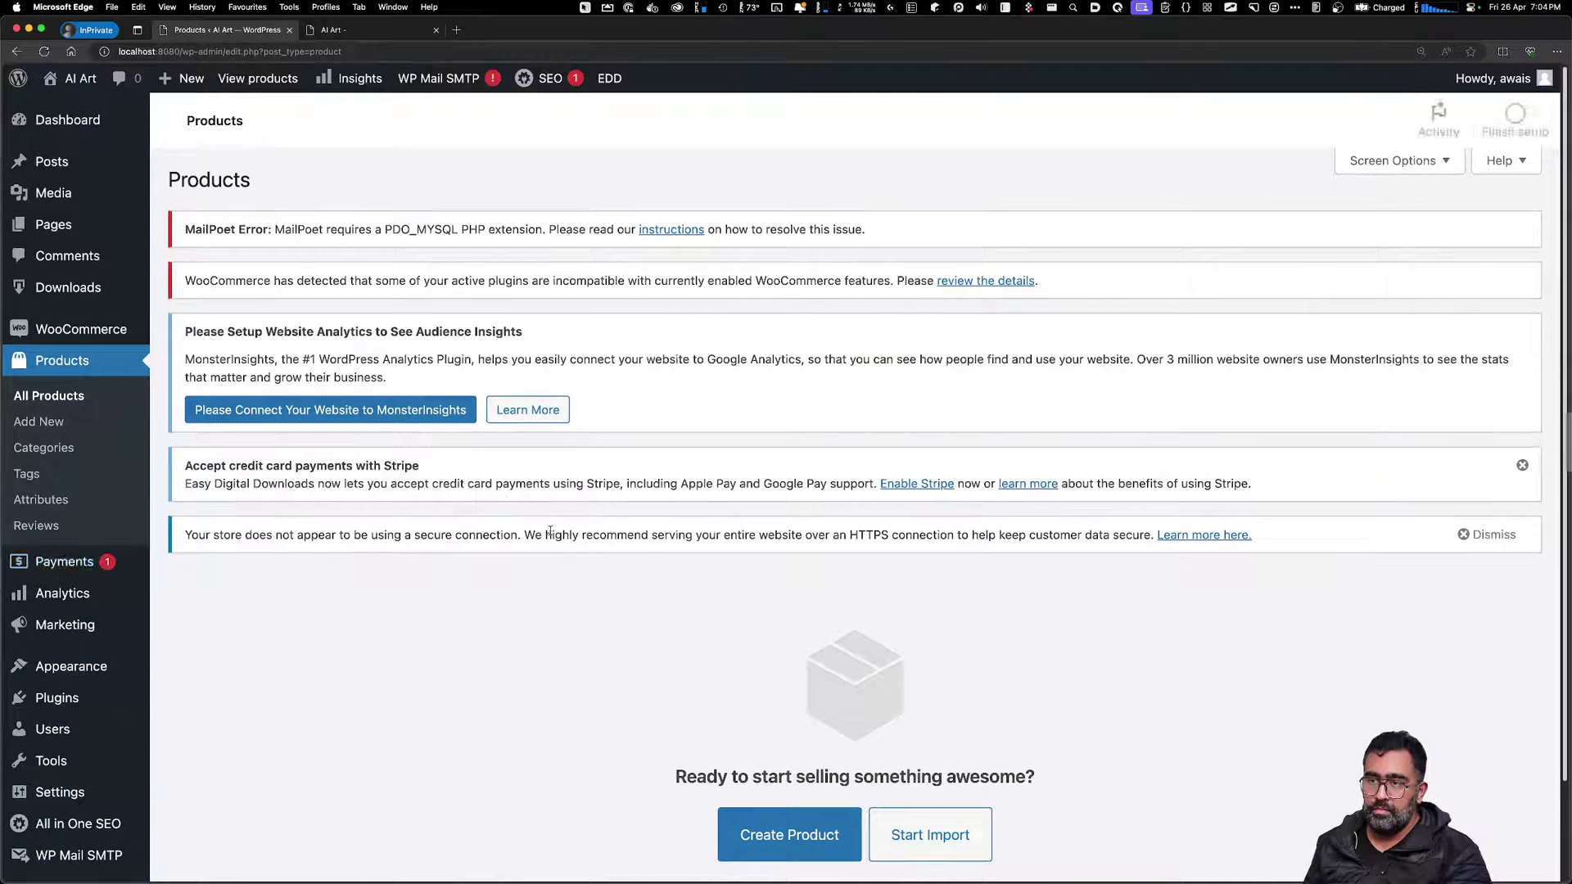
click(745, 833)
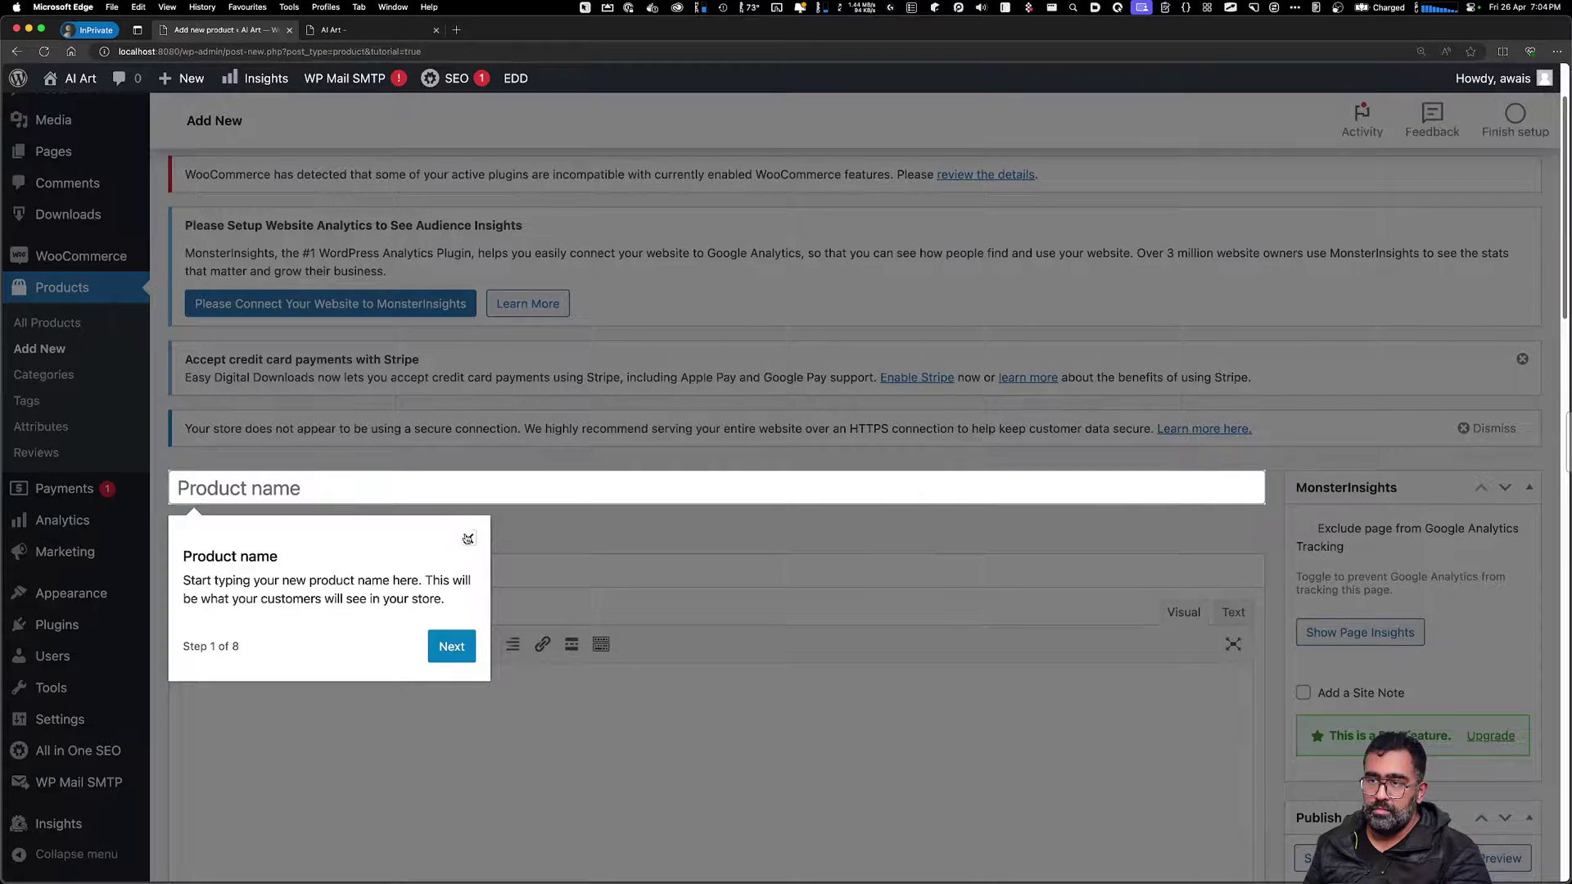
click(468, 538)
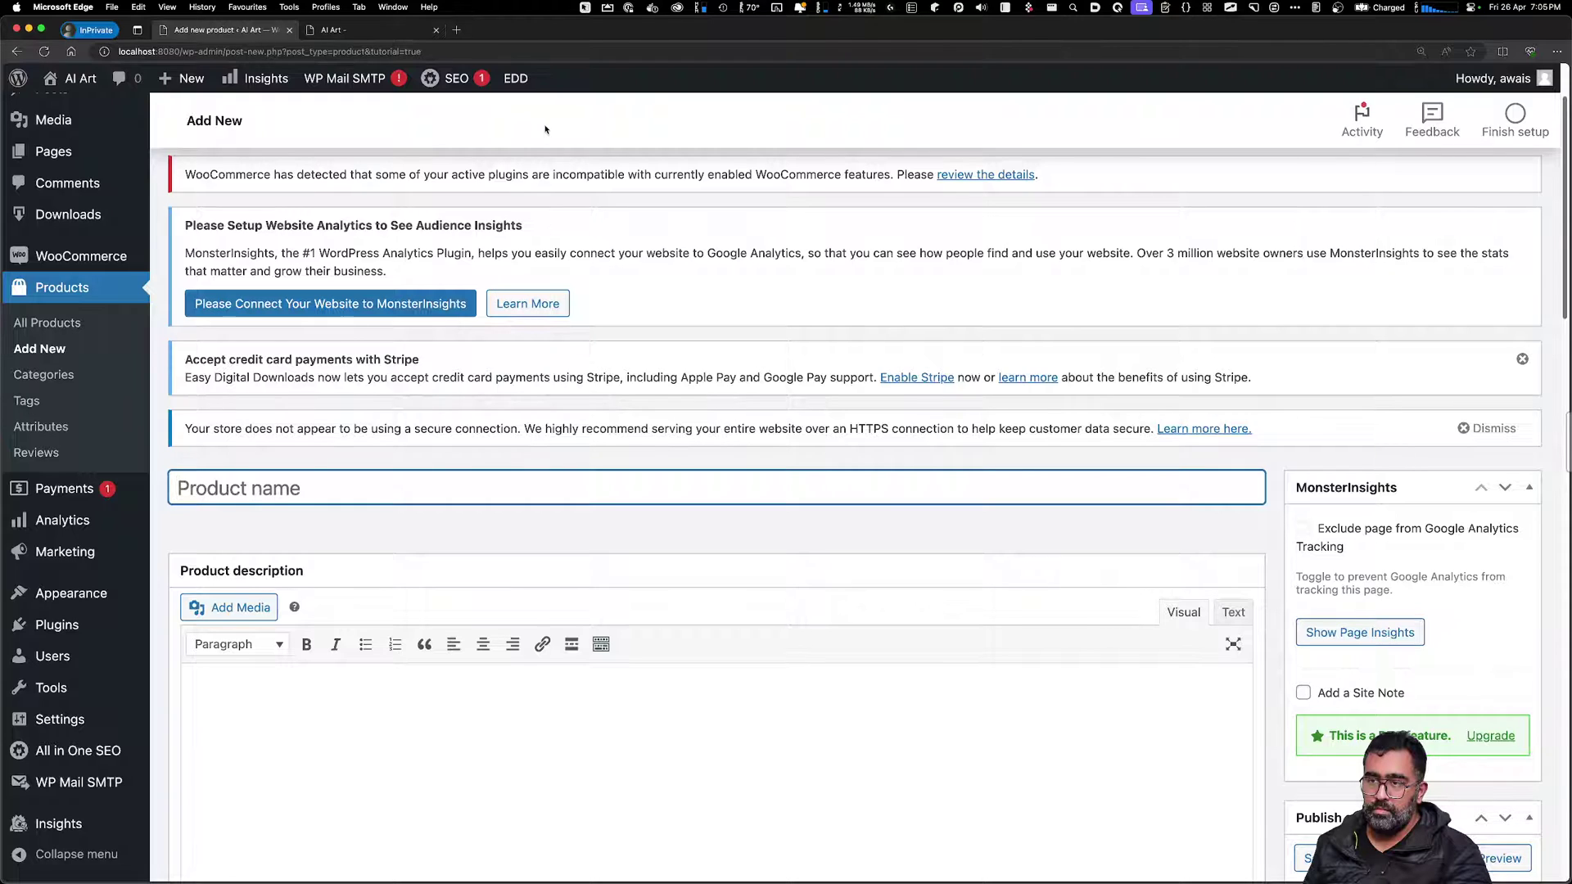
key(super+space)
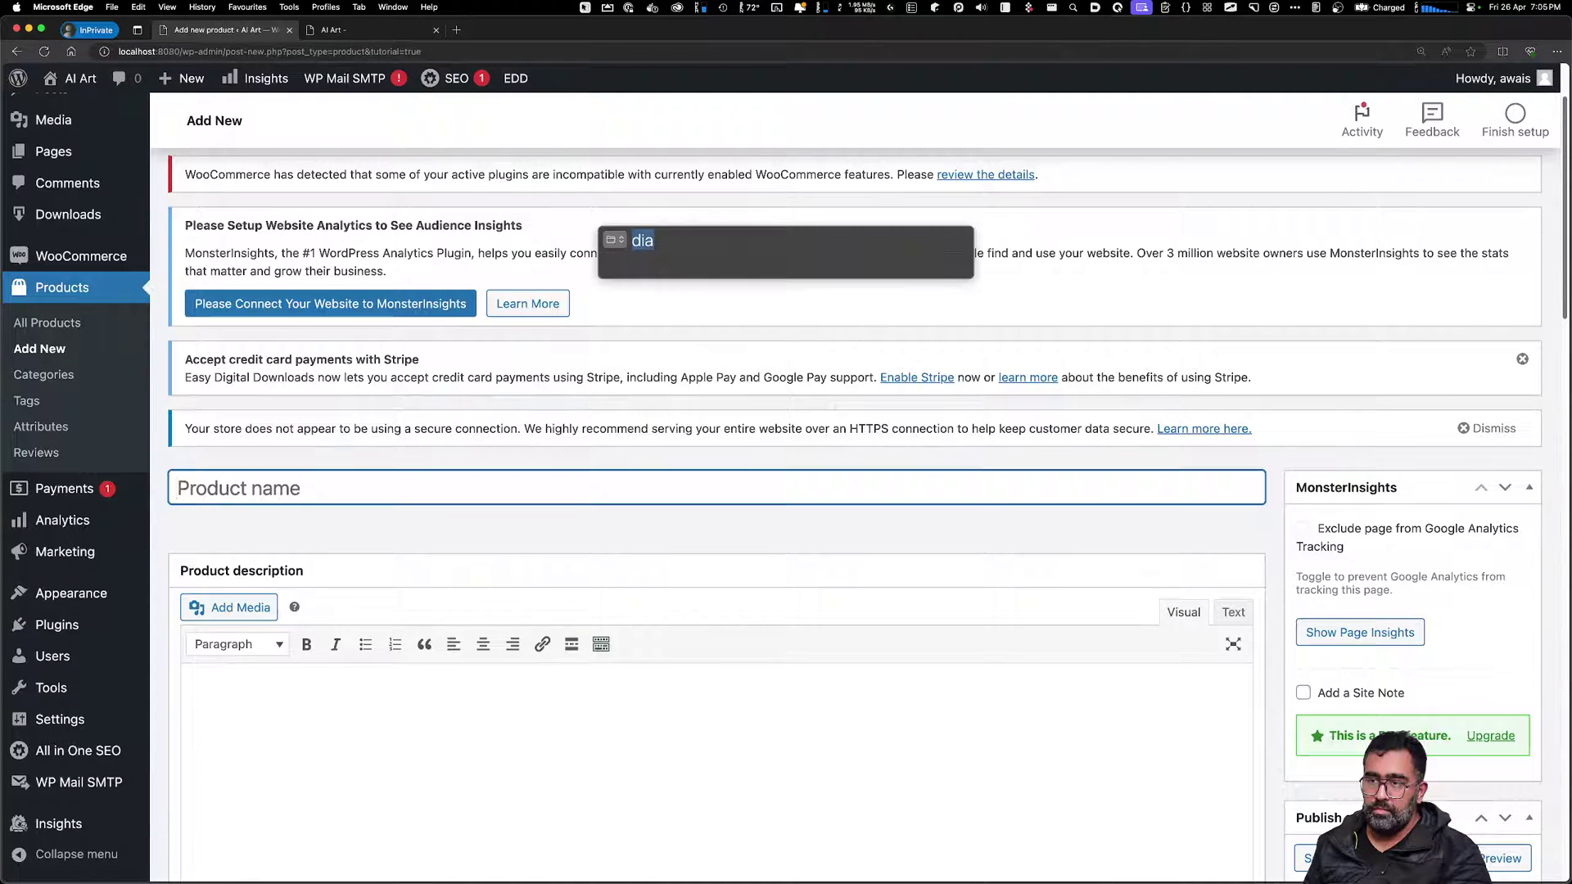
text(down)
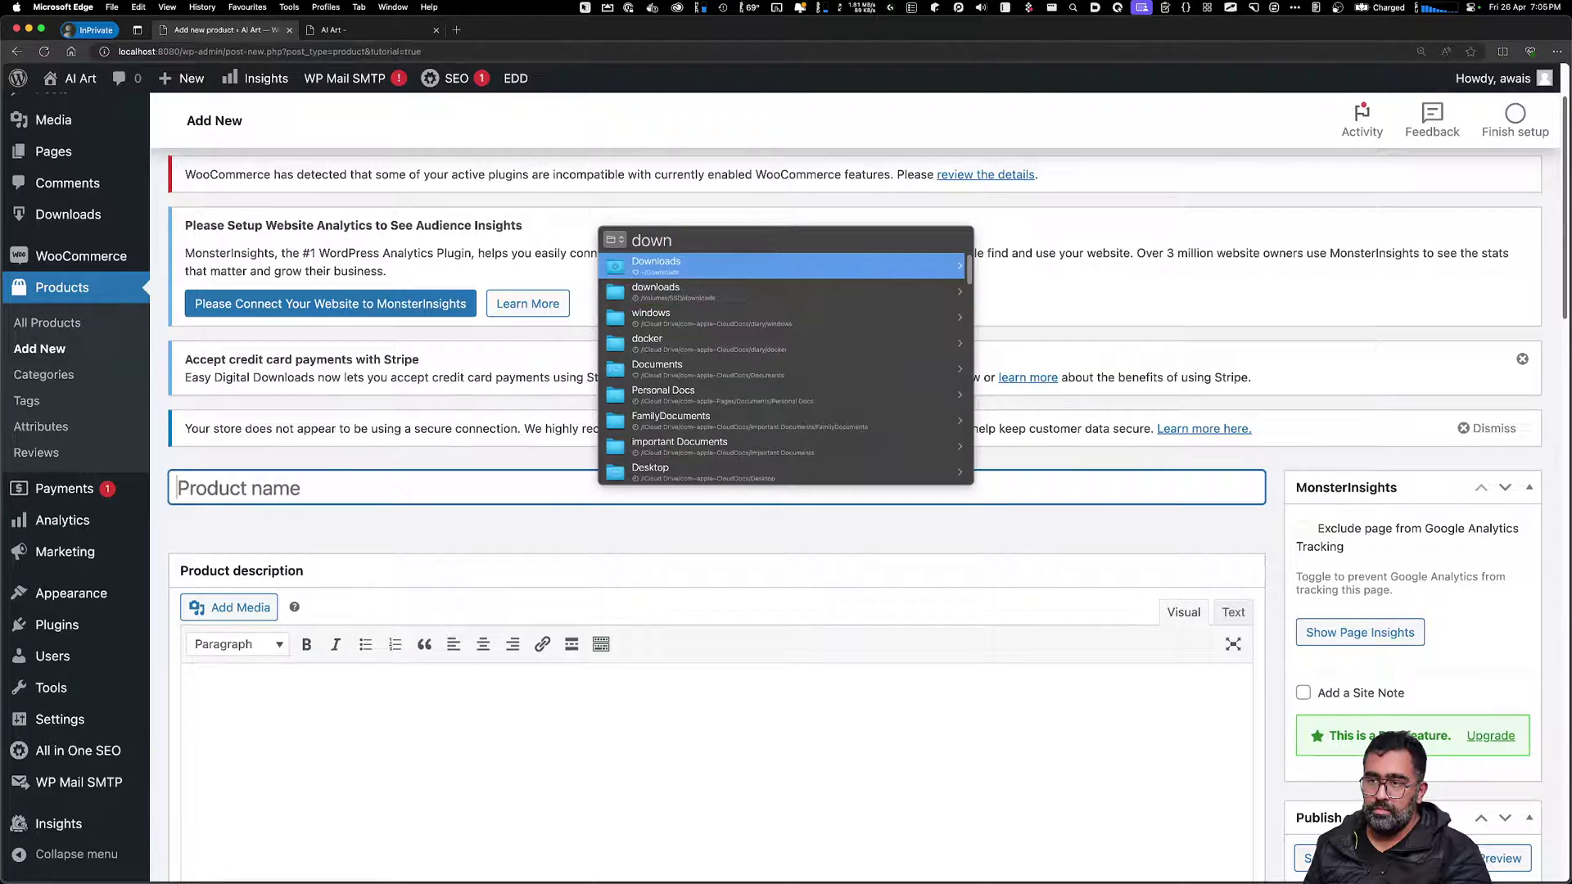
key(Return)
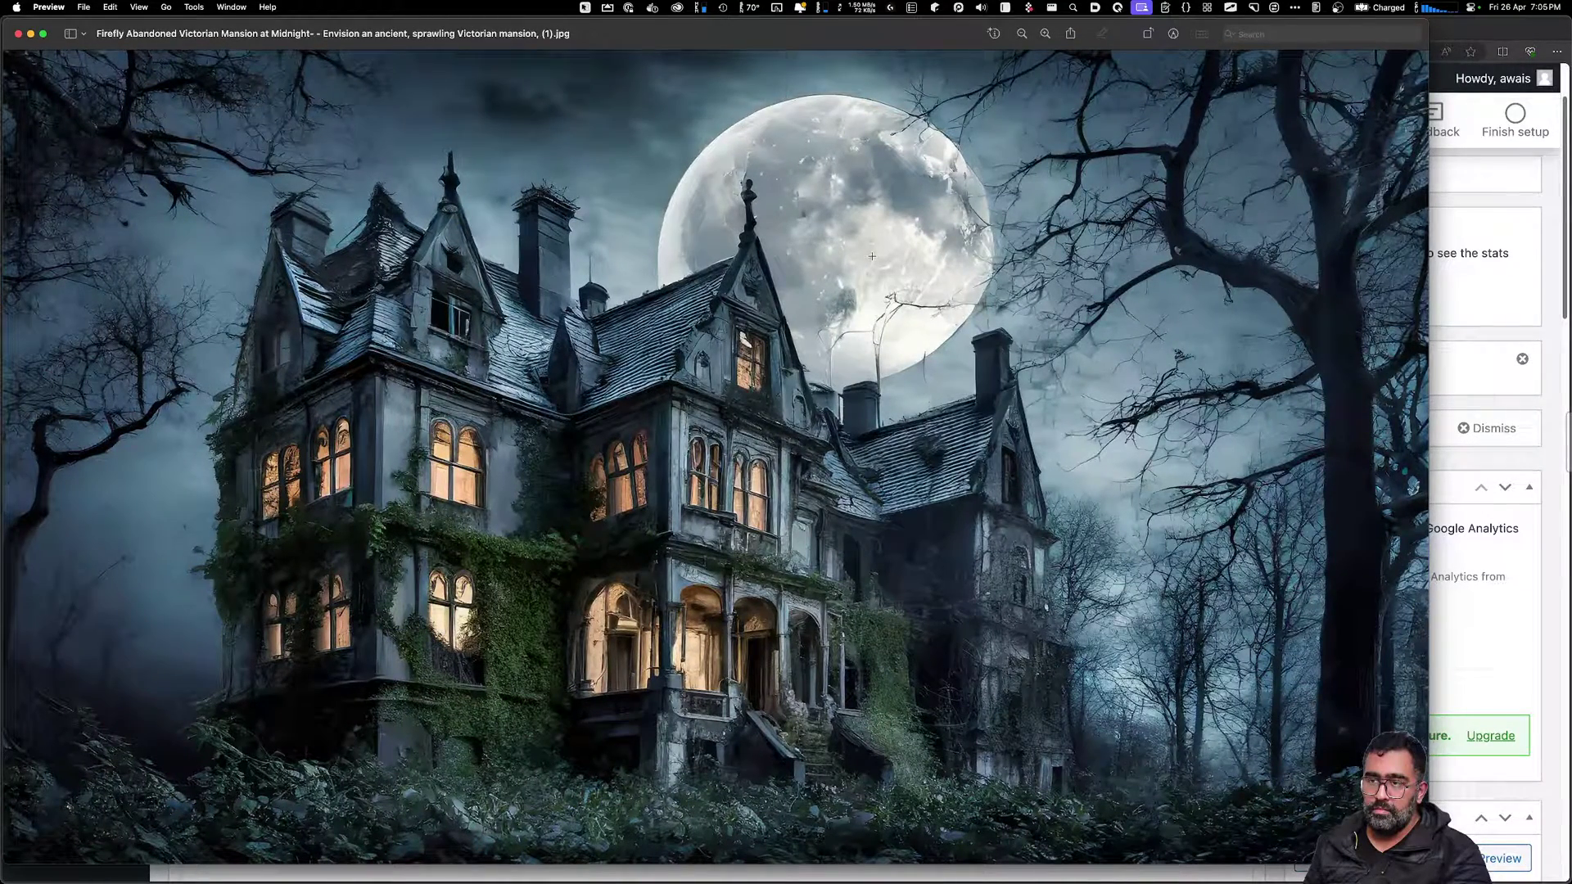
drag(574, 43, 630, 50)
key(super+w)
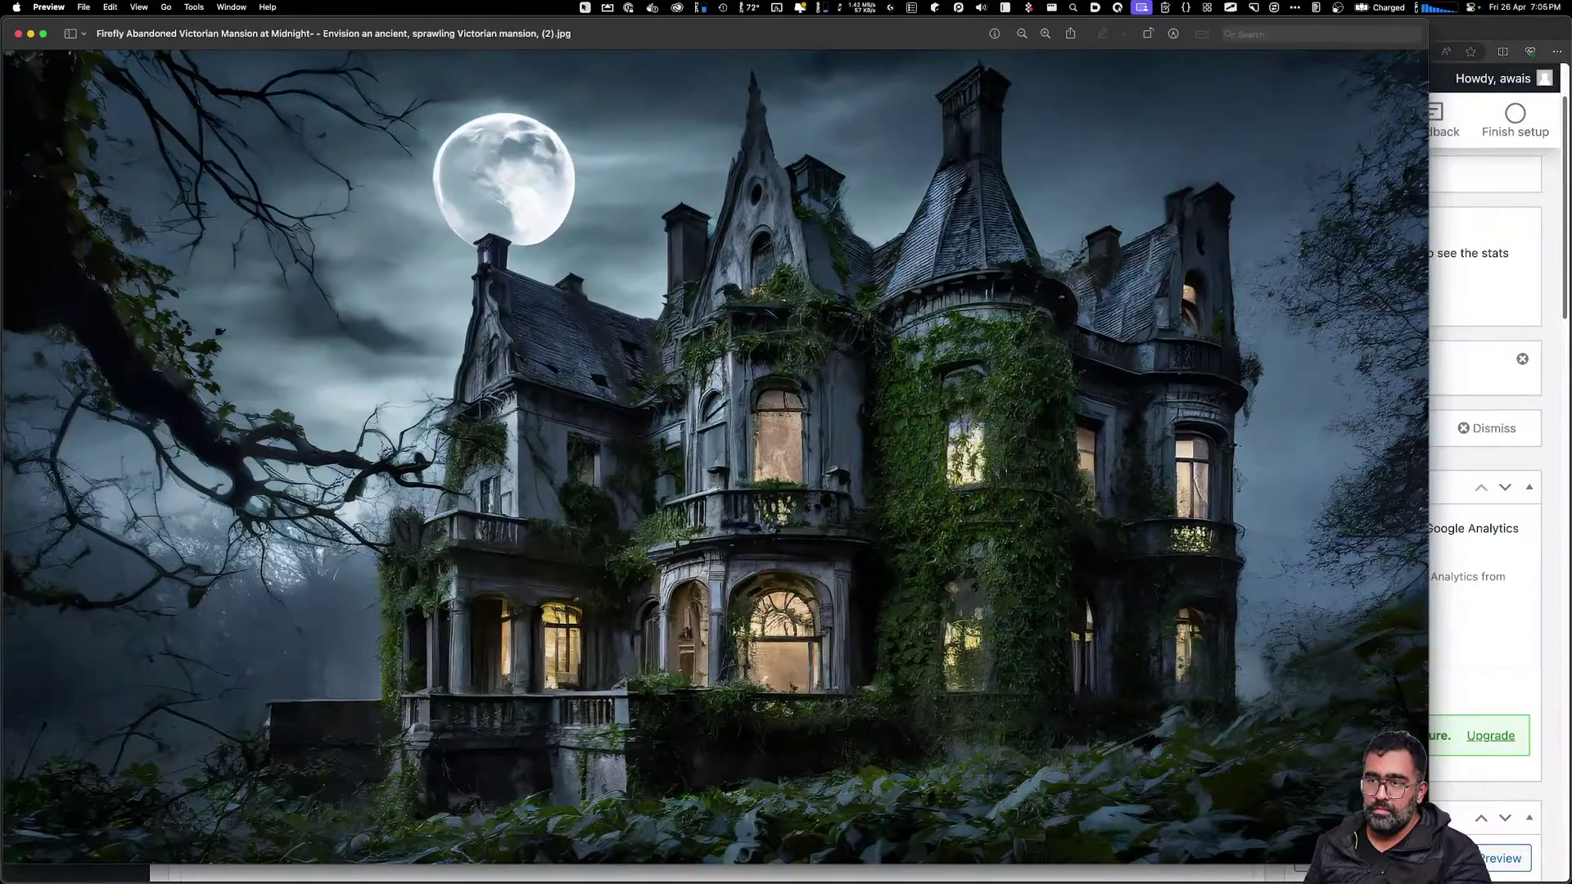
key(super+w)
key(super+w)
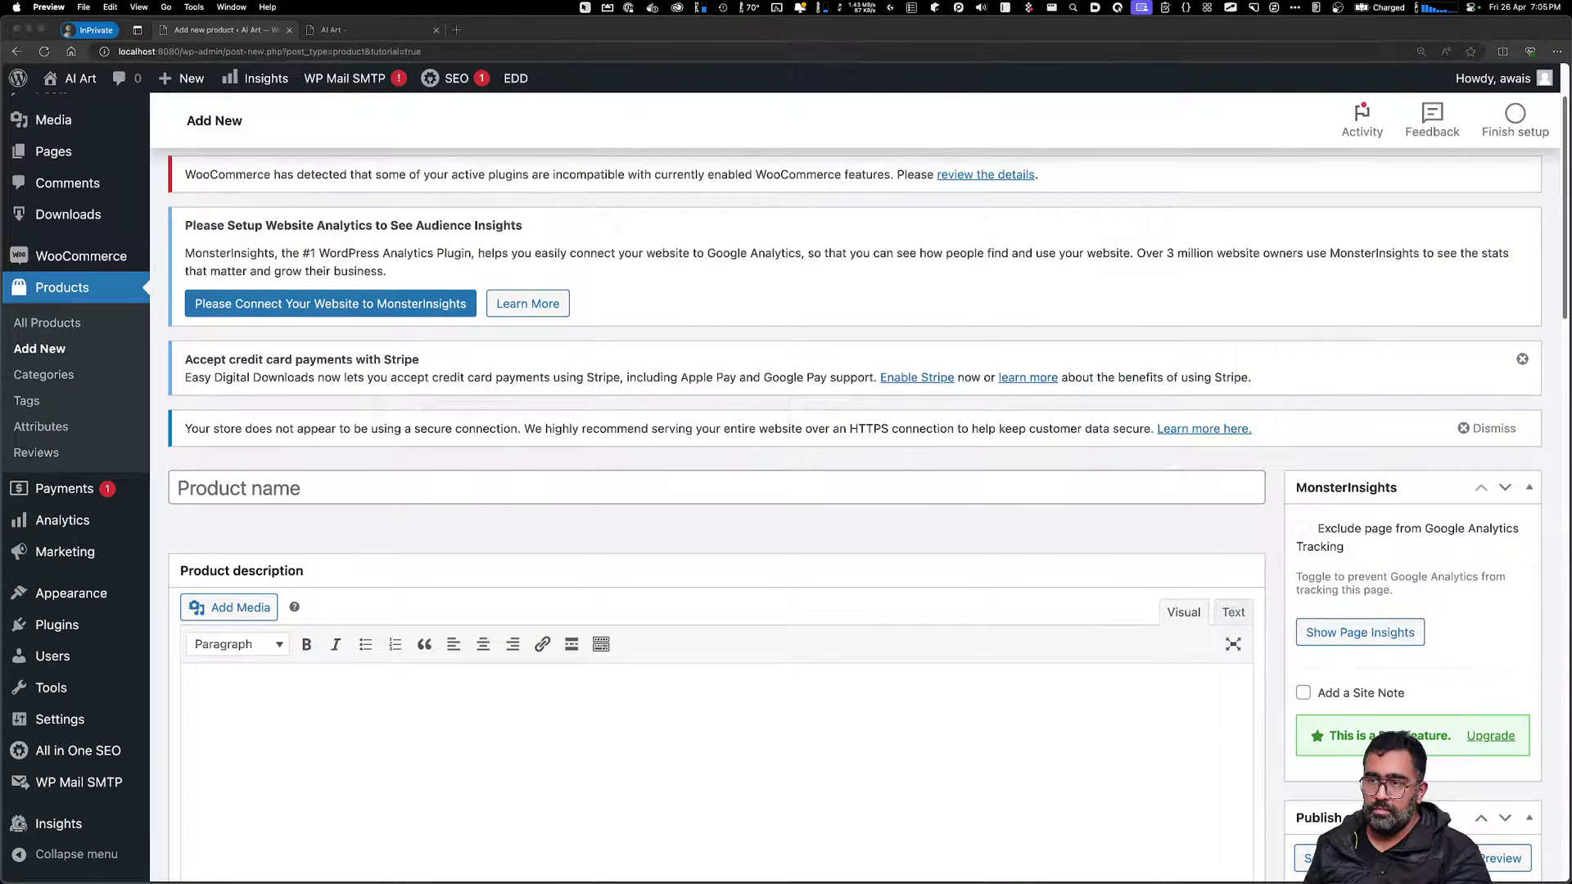
Enter 'Haunted House #1' as the new product's name
click(301, 489)
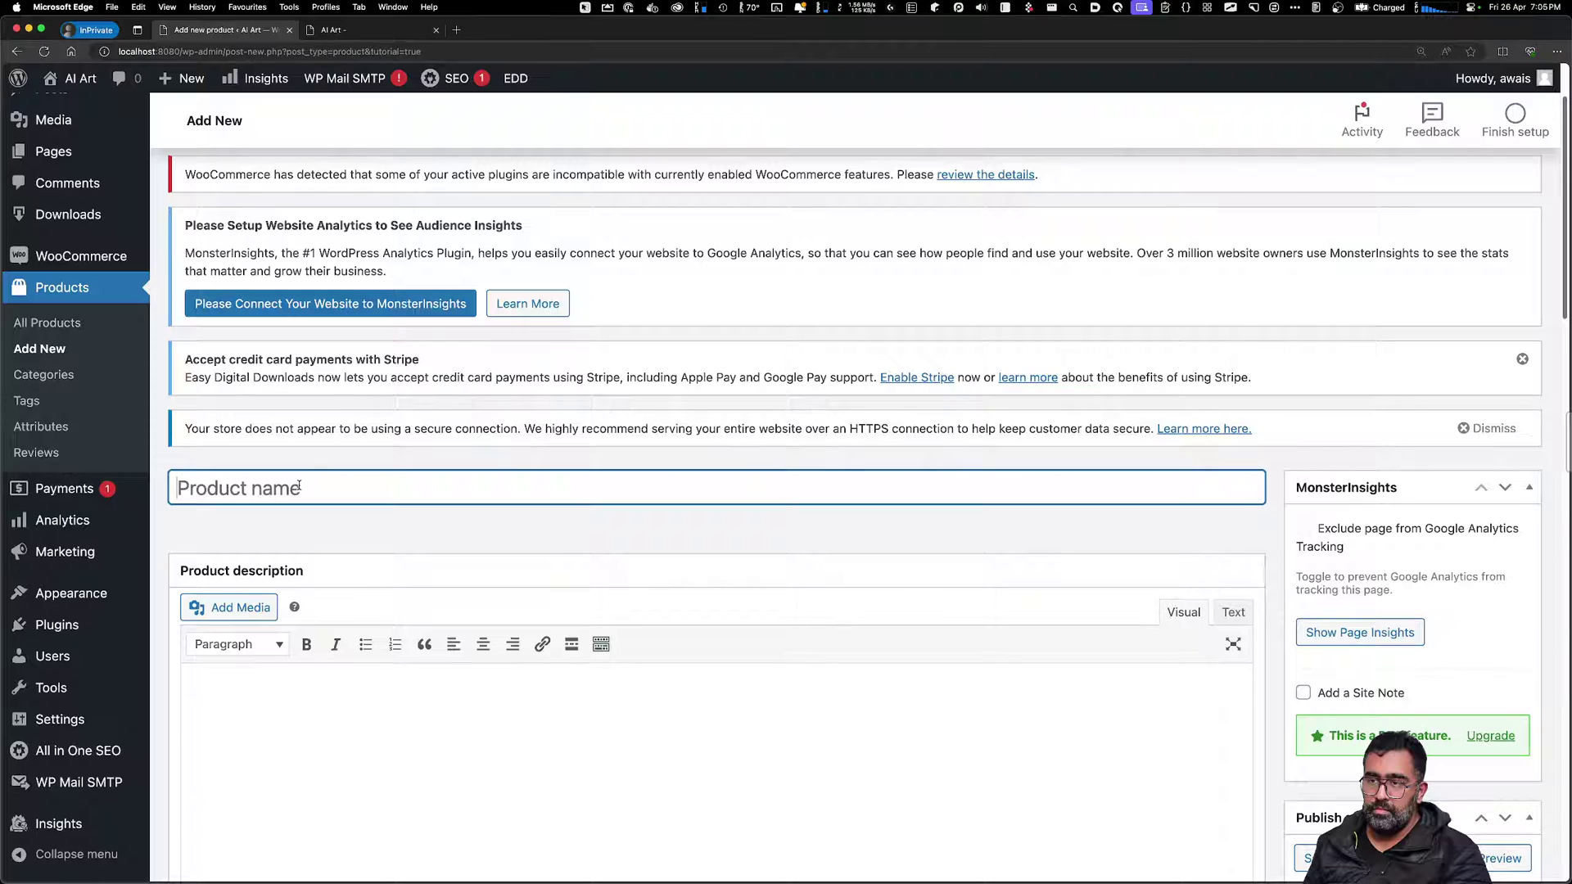
text(Hau)
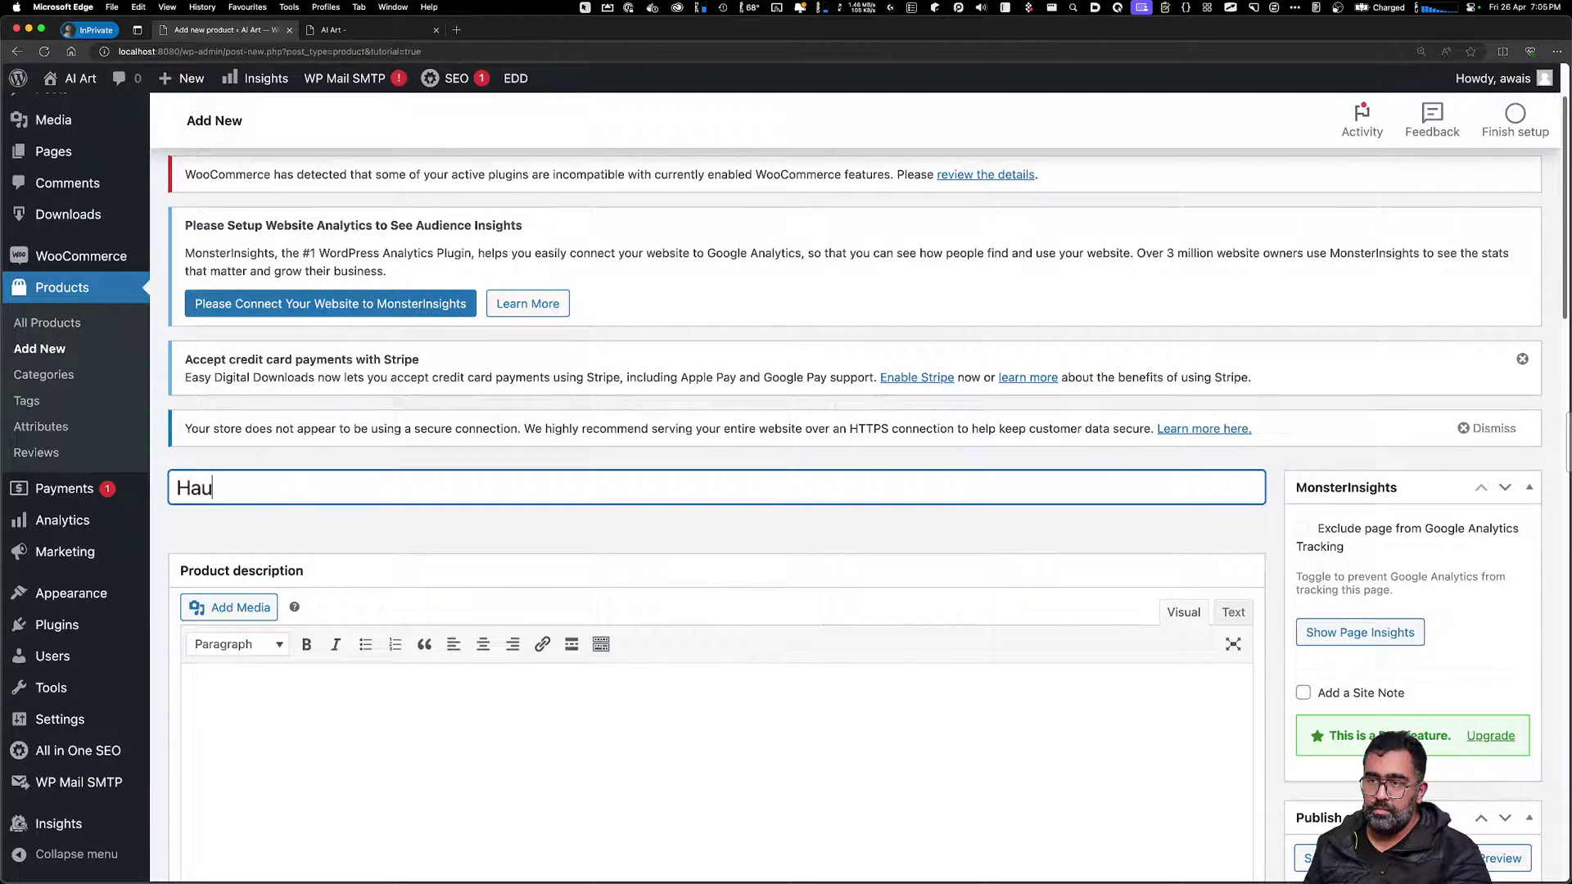
text(nted House #1)
key(Tab)
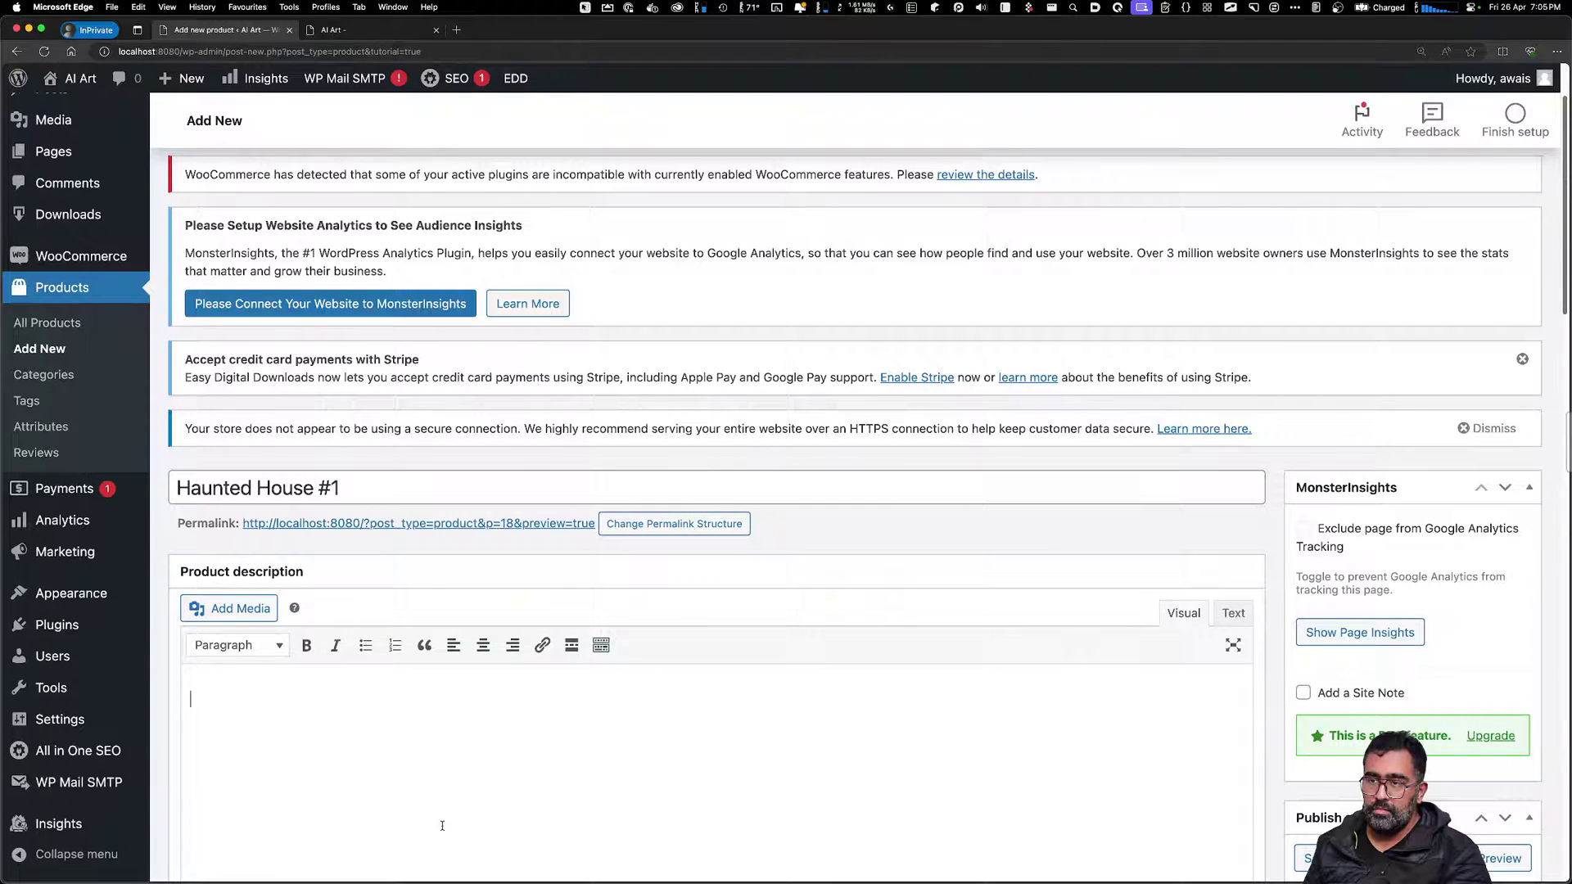
Set the description to 'Haunted House #1 Stock Images' and prefix the title with '4 Images of '
triple_click(351, 487)
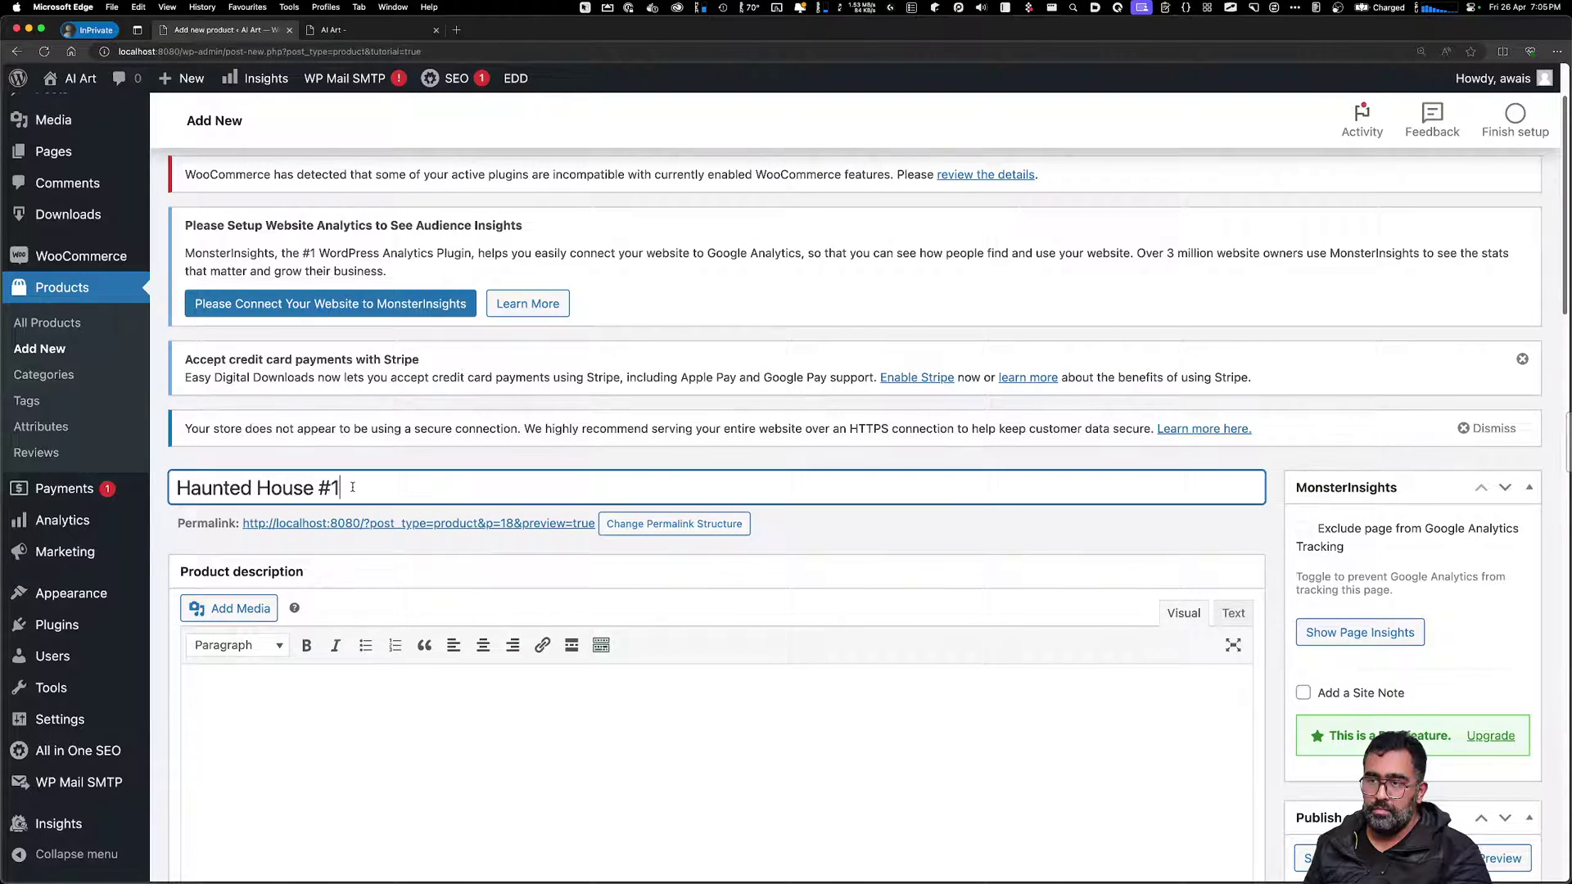
key(ctrl+c)
click(386, 772)
key(ctrl+v)
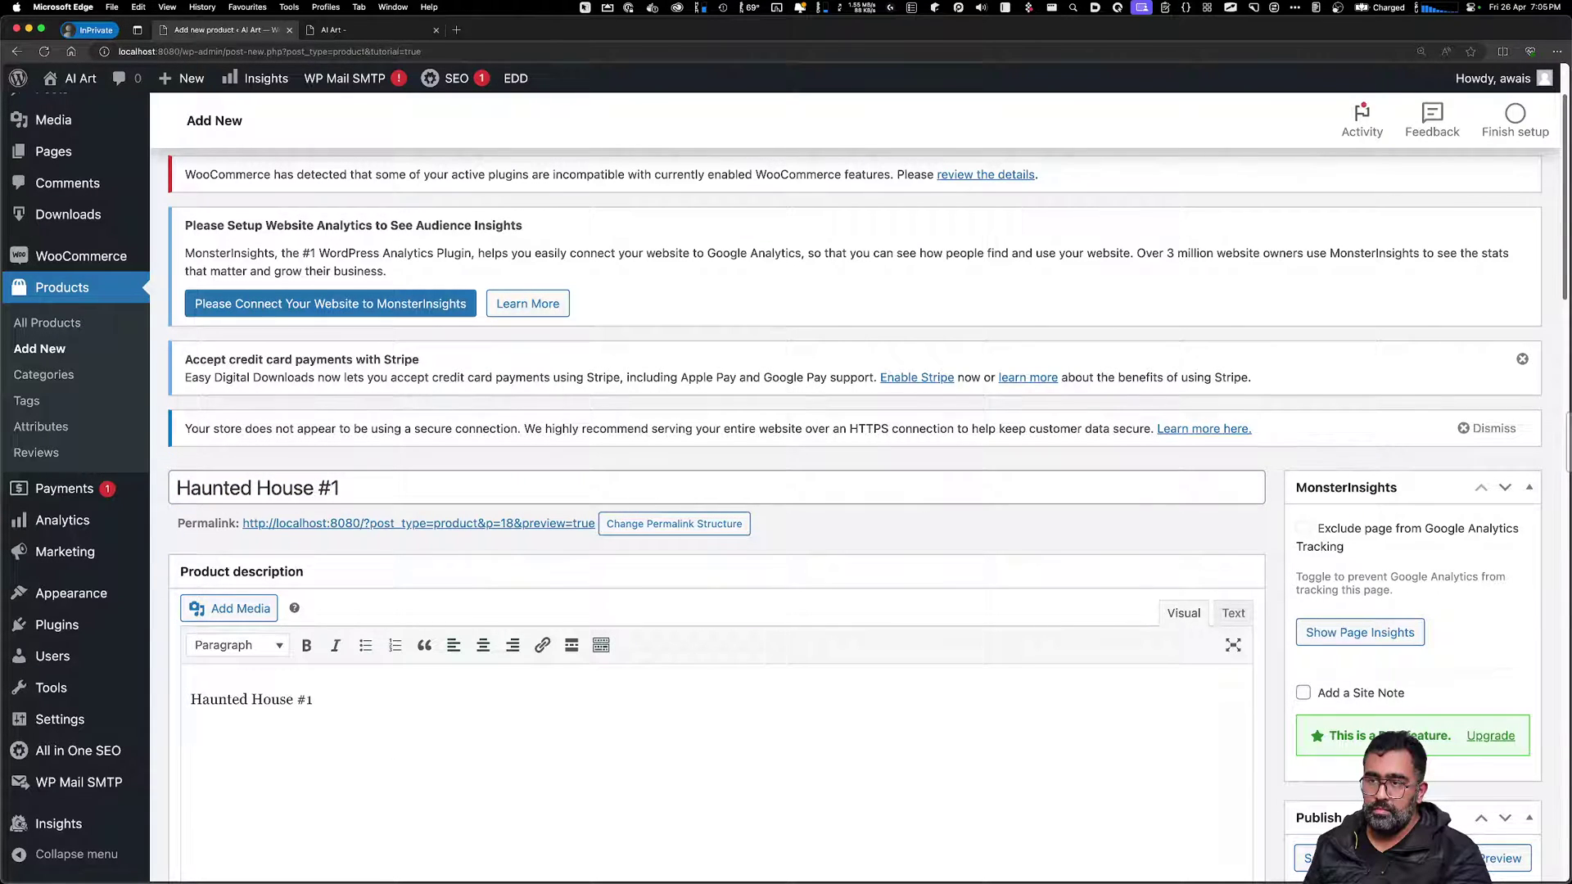
text(Stock Images W)
key(BackSpace)
click(174, 483)
text(4 Image)
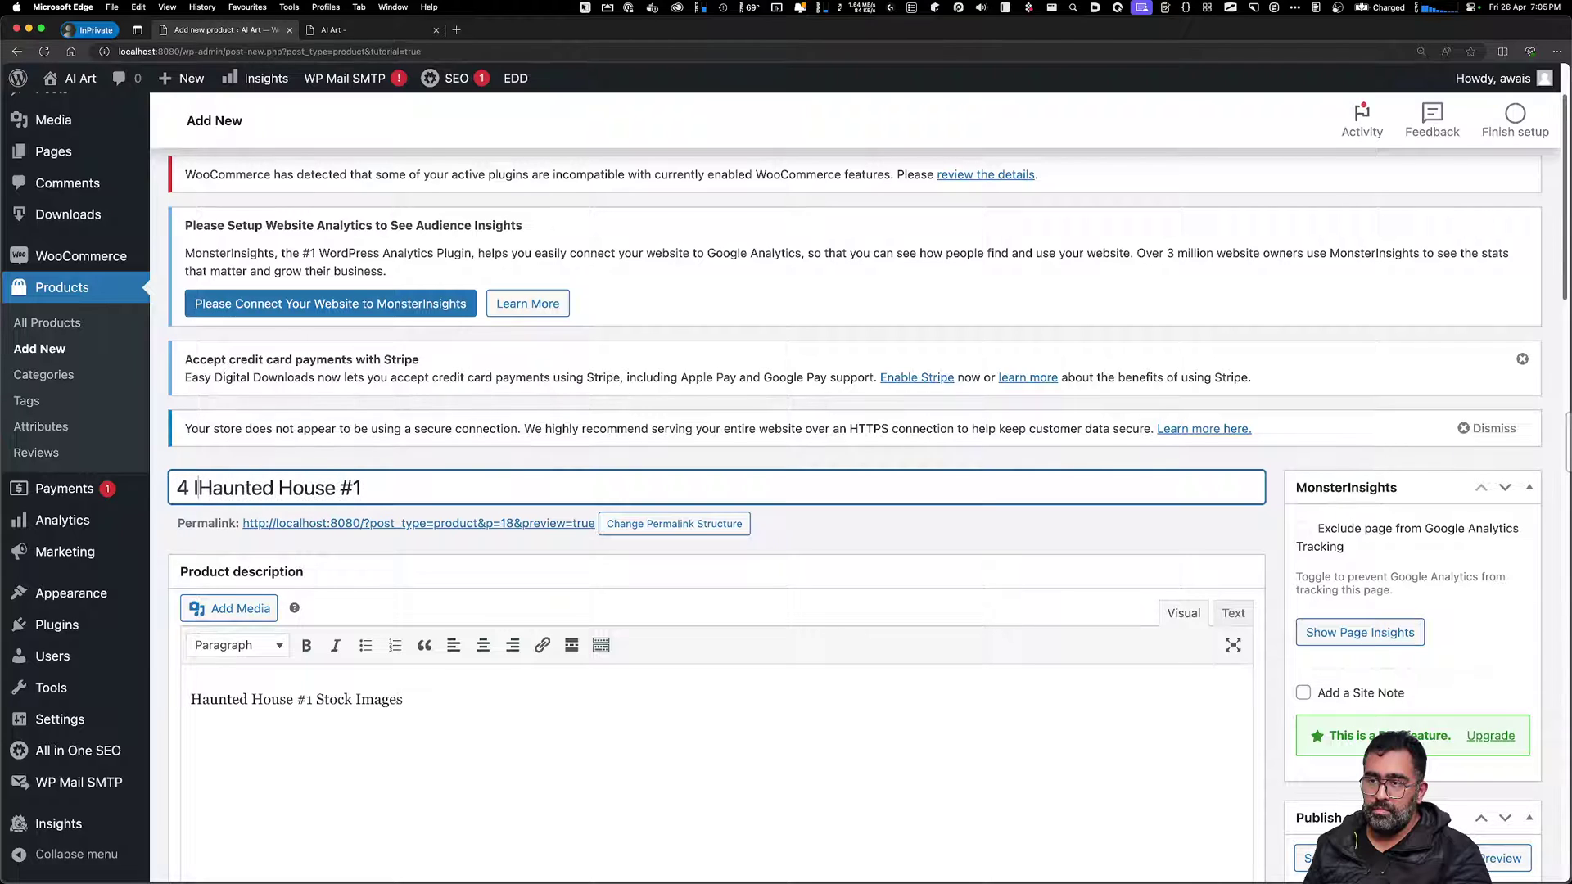
text(s of)
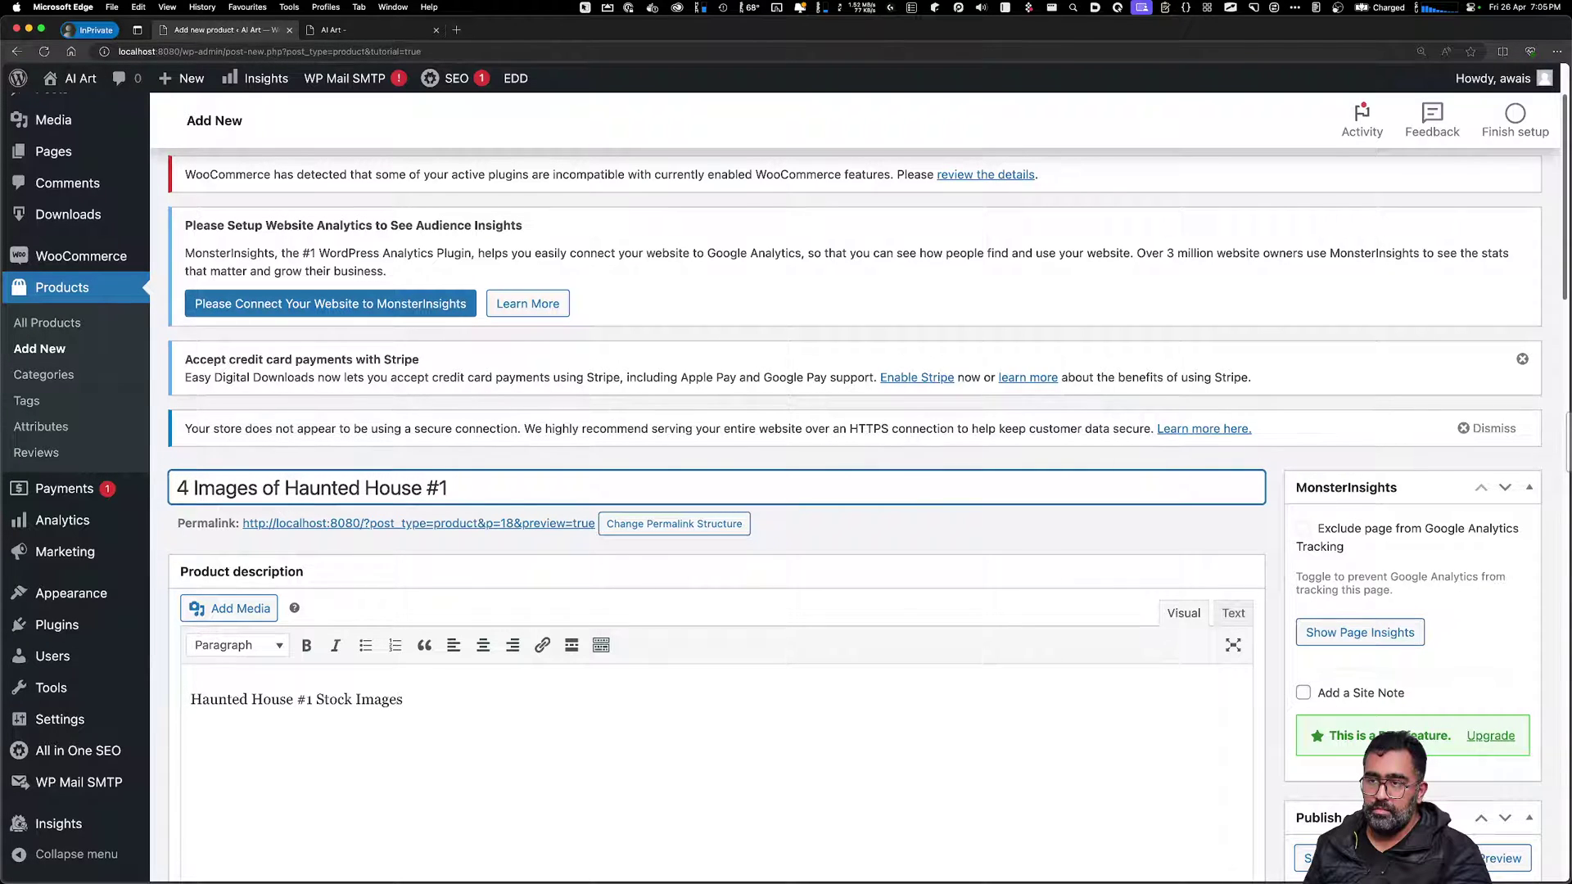
In Product data, mark the product Downloadable and add one empty download file row
click(765, 765)
scroll(765, 768, down, 5)
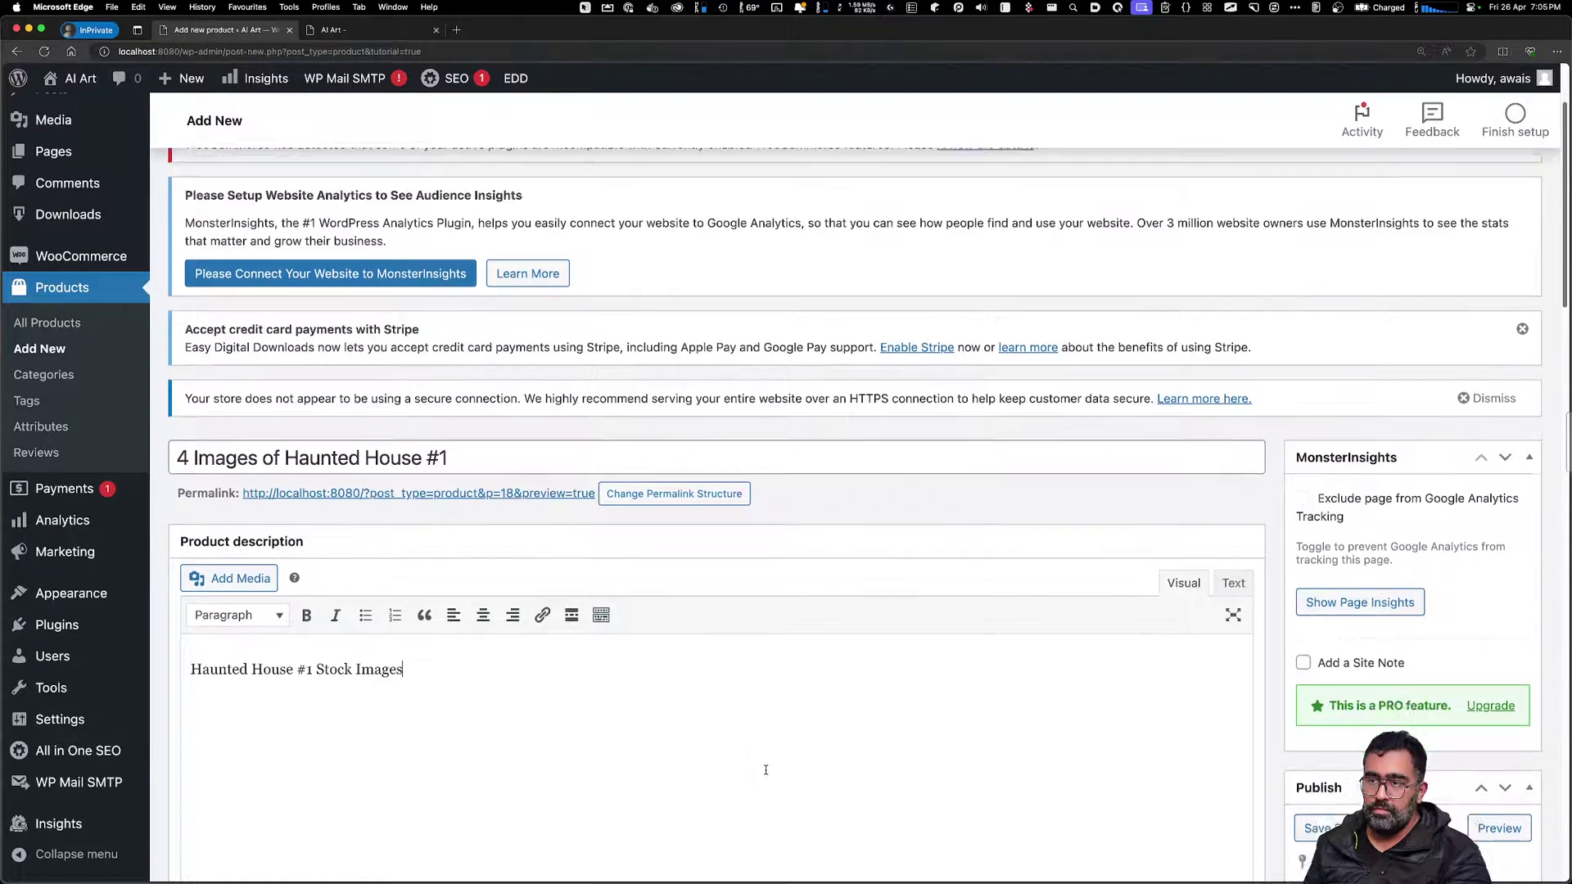
scroll(714, 711, down, 2)
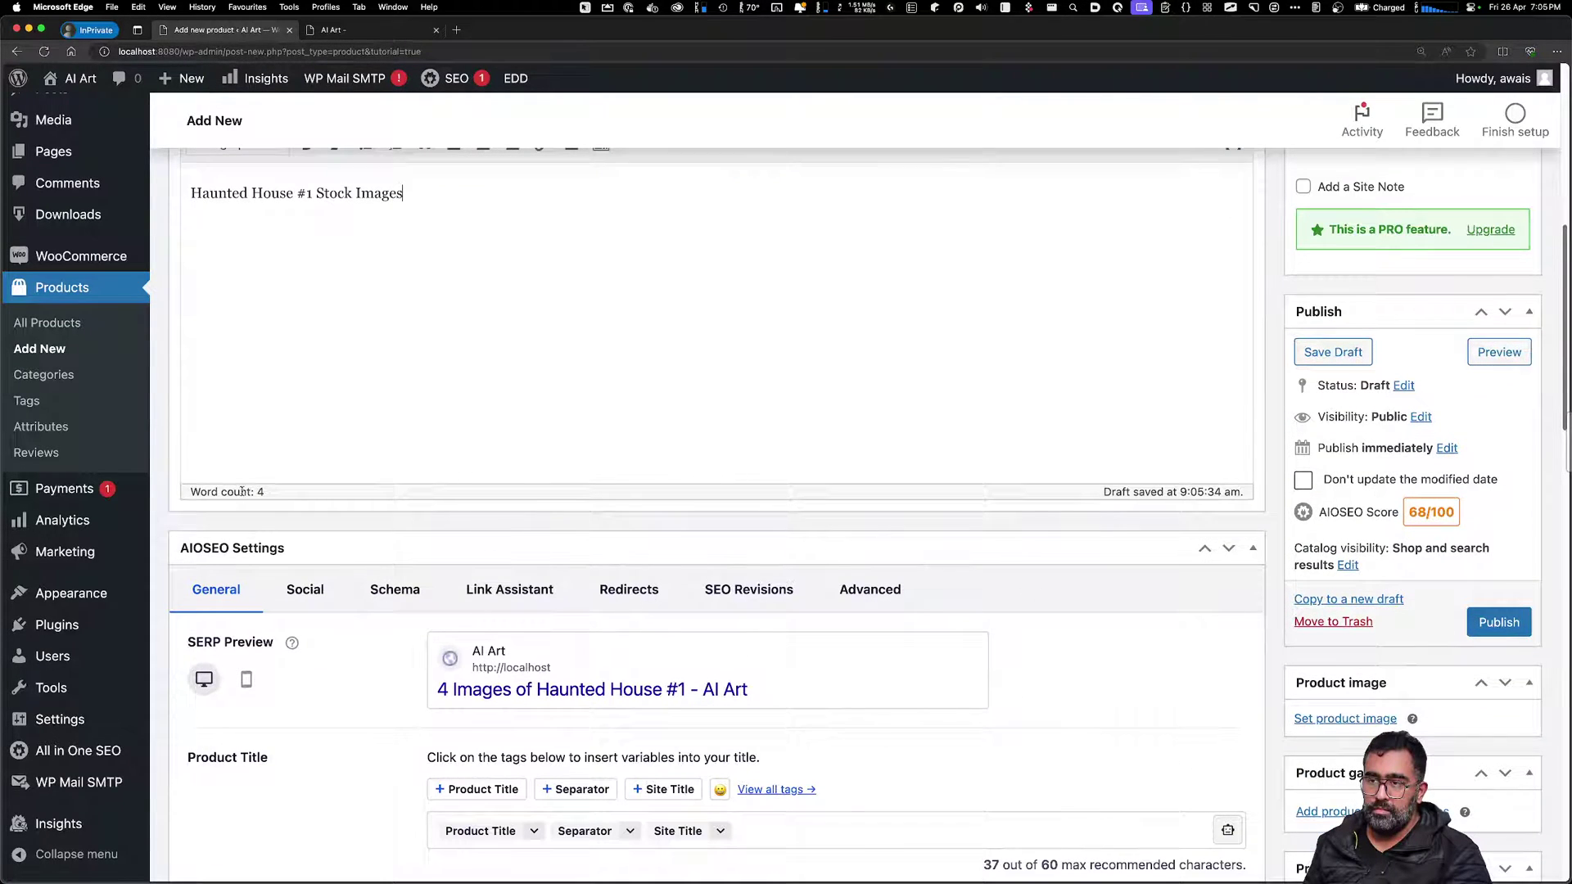
scroll(415, 649, down, 5)
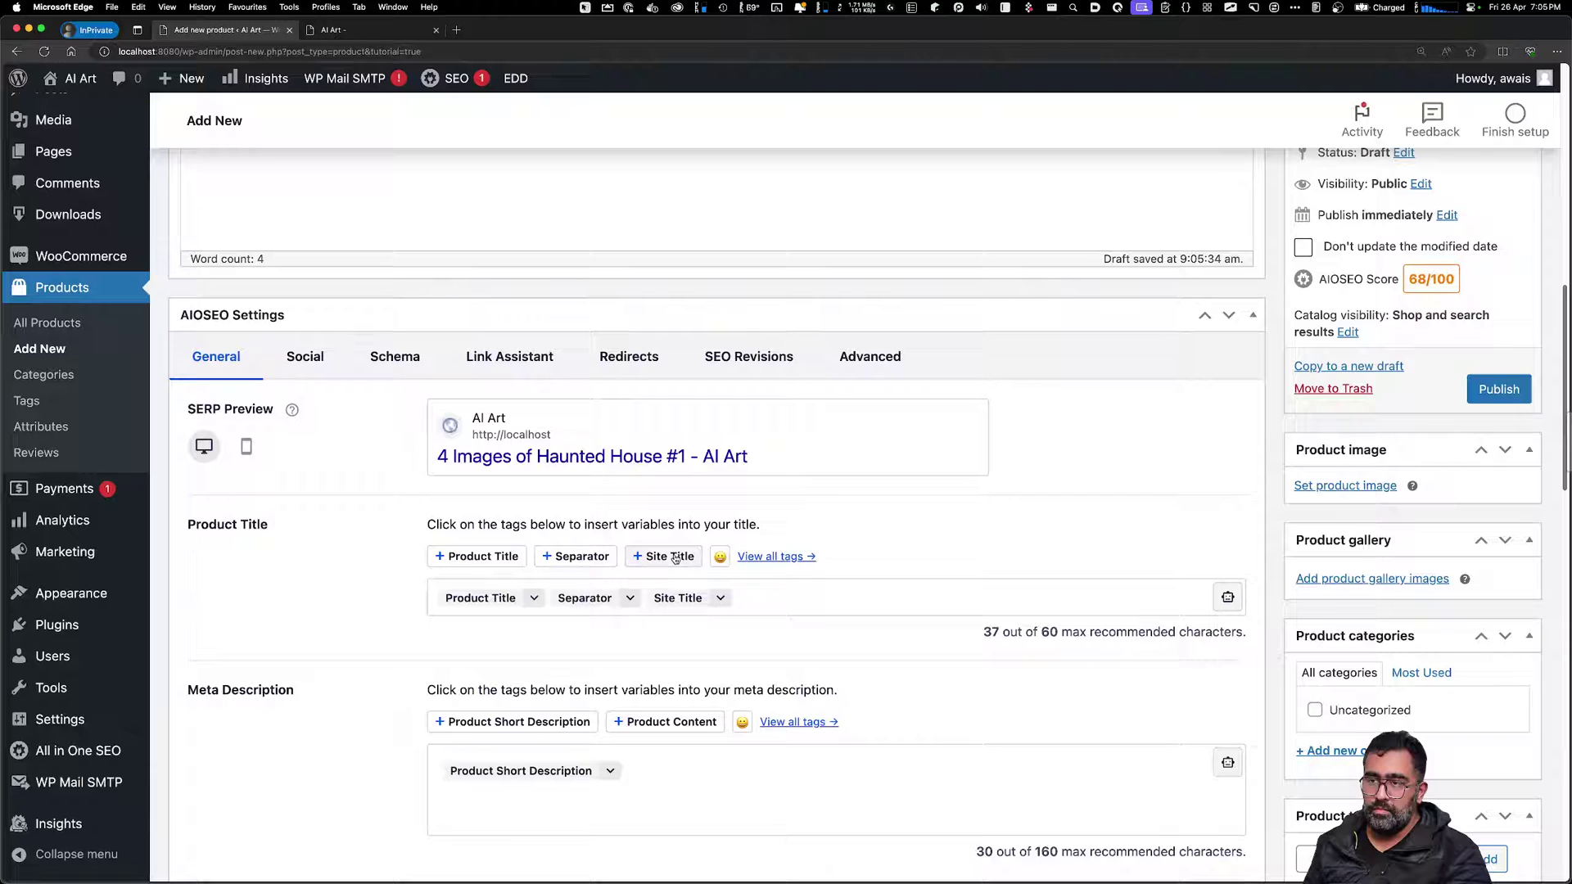
scroll(330, 653, down, 15)
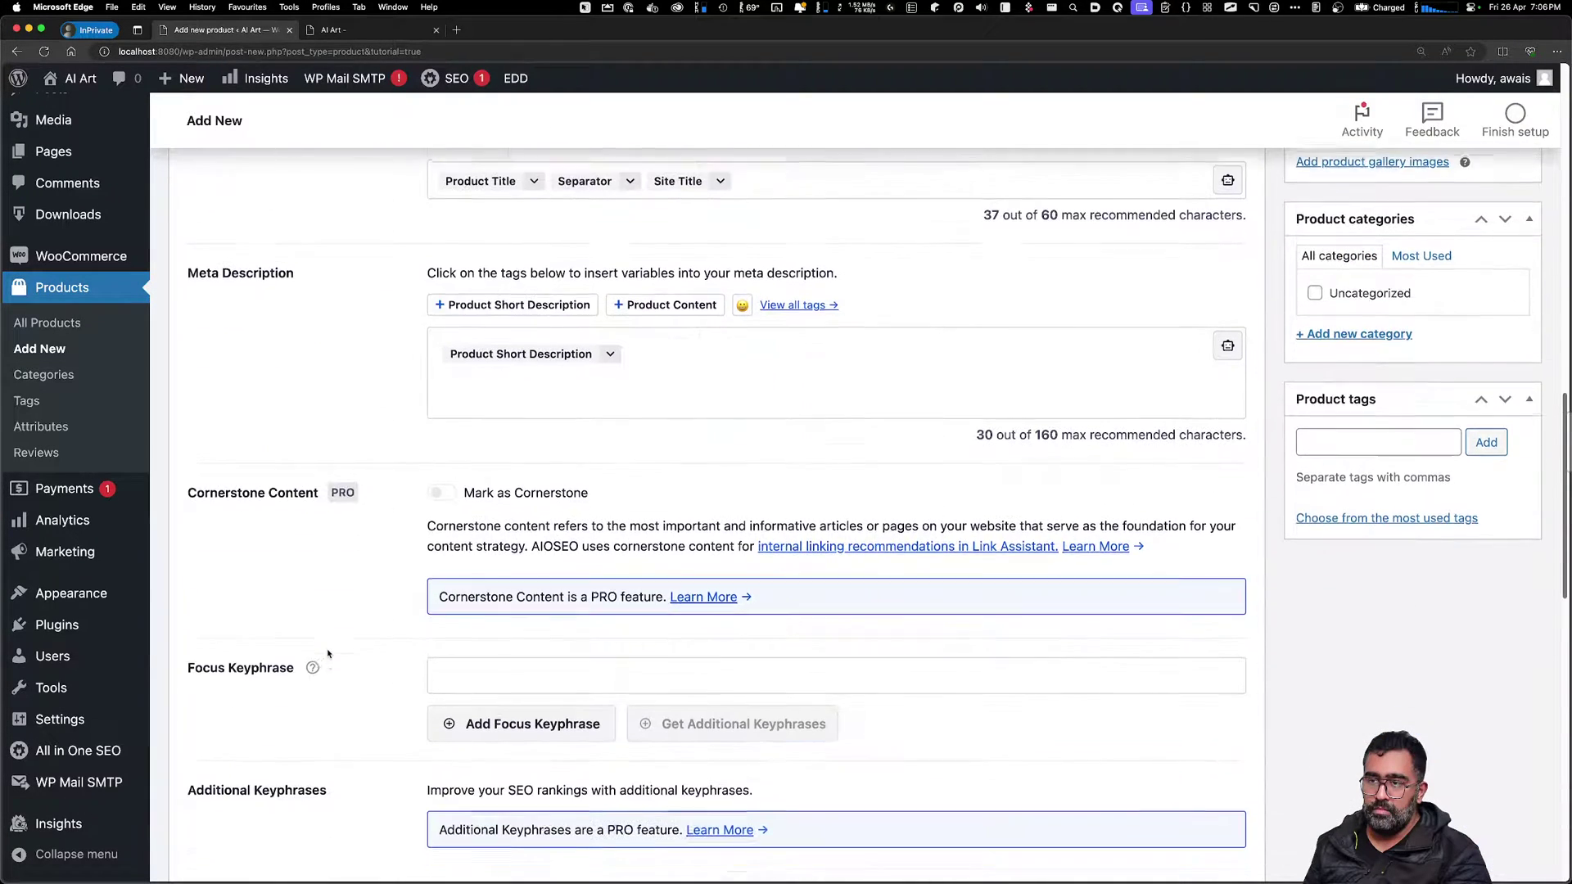
scroll(336, 675, down, 5)
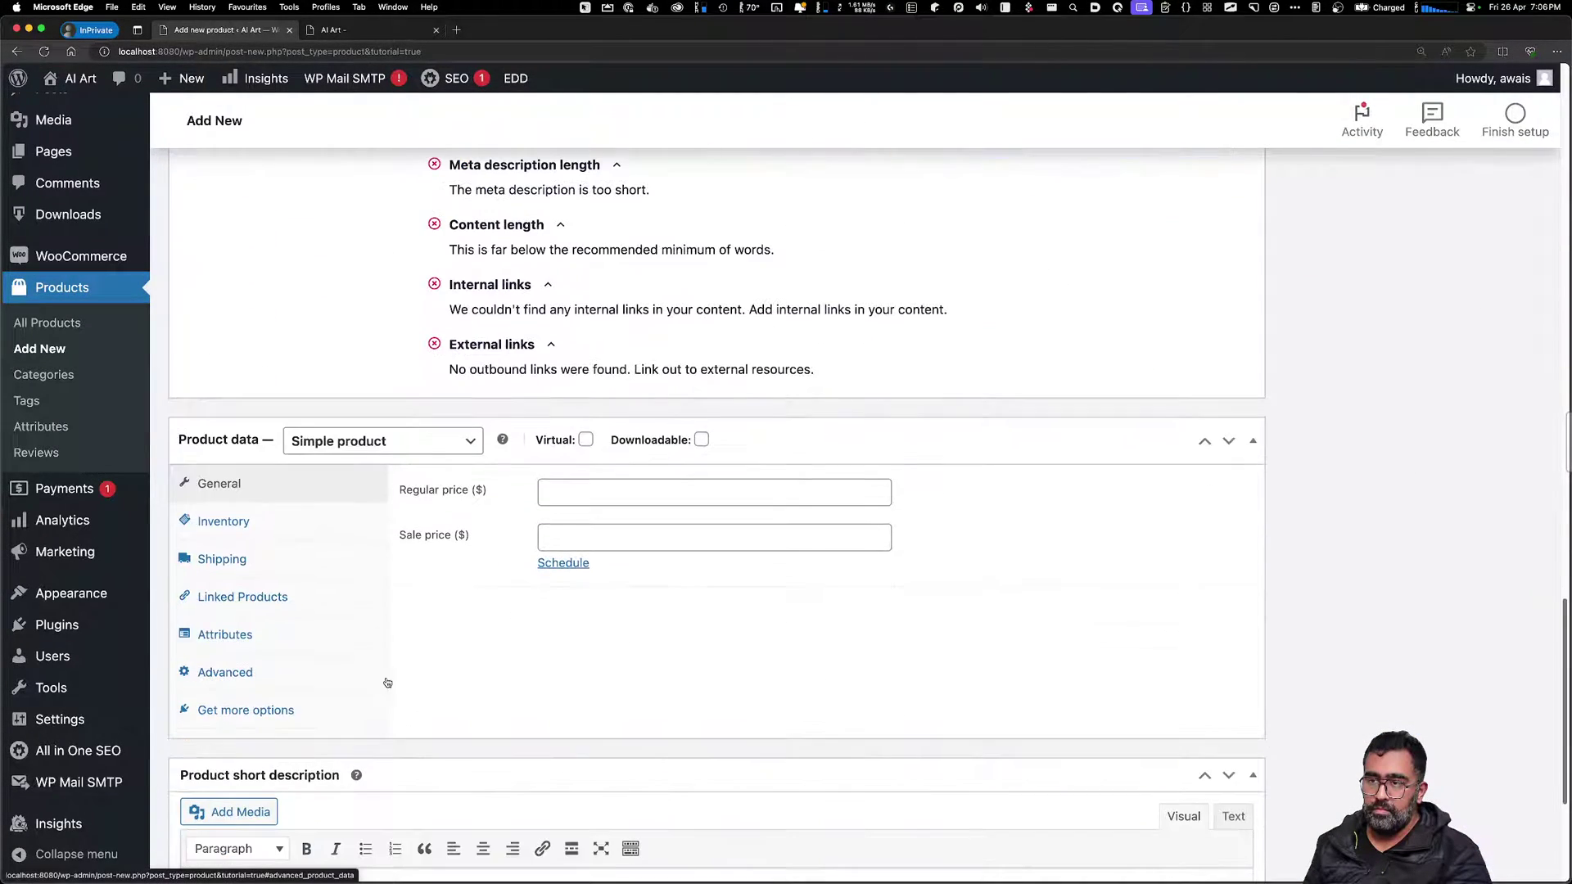
click(222, 520)
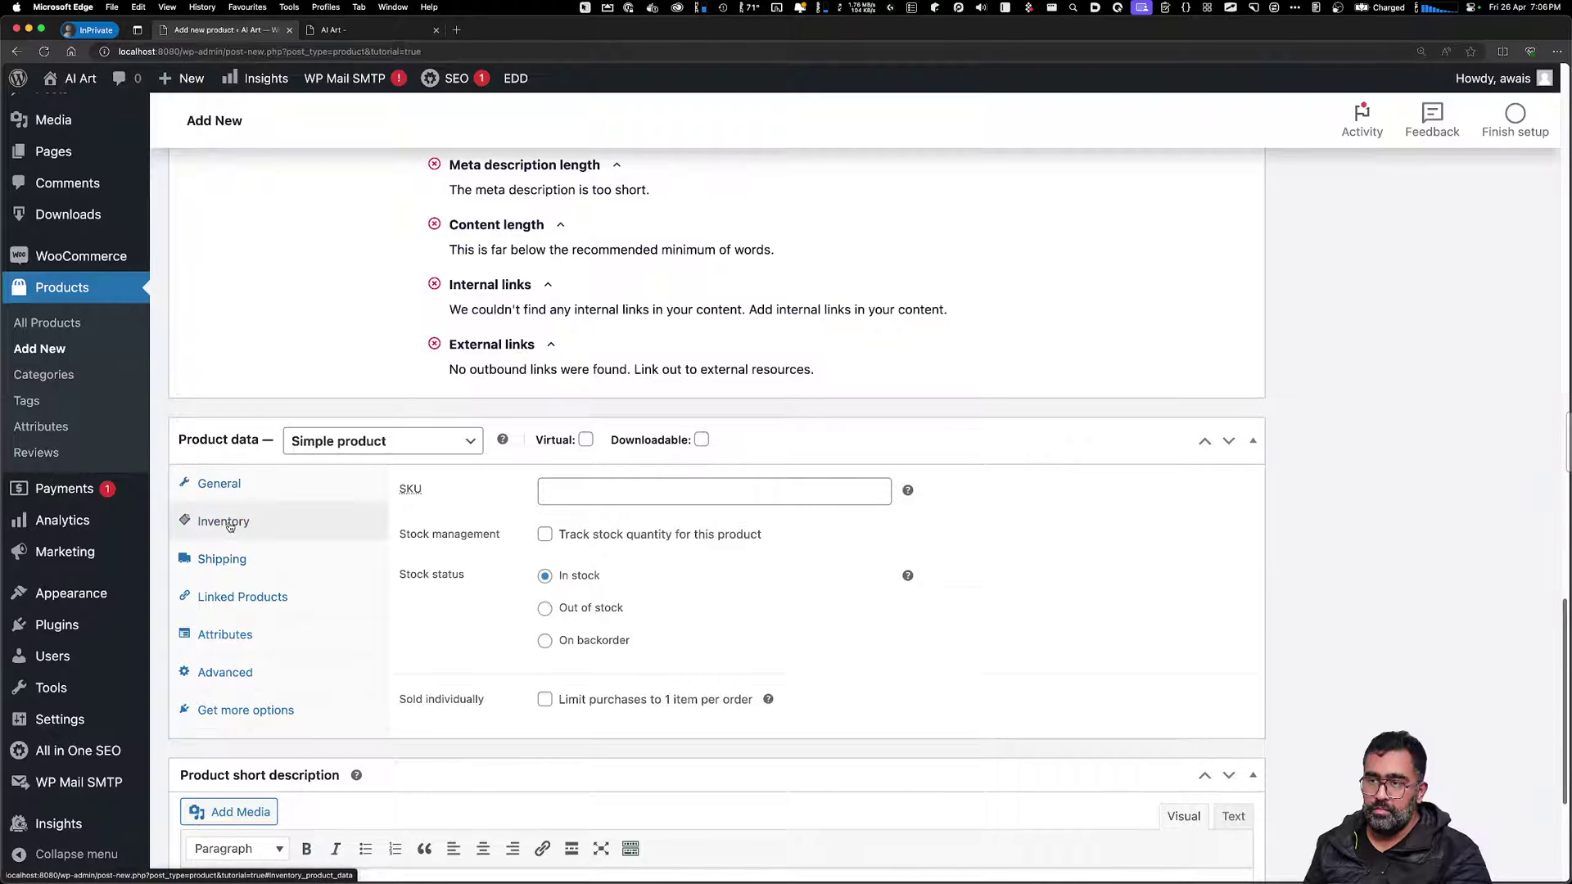
click(219, 483)
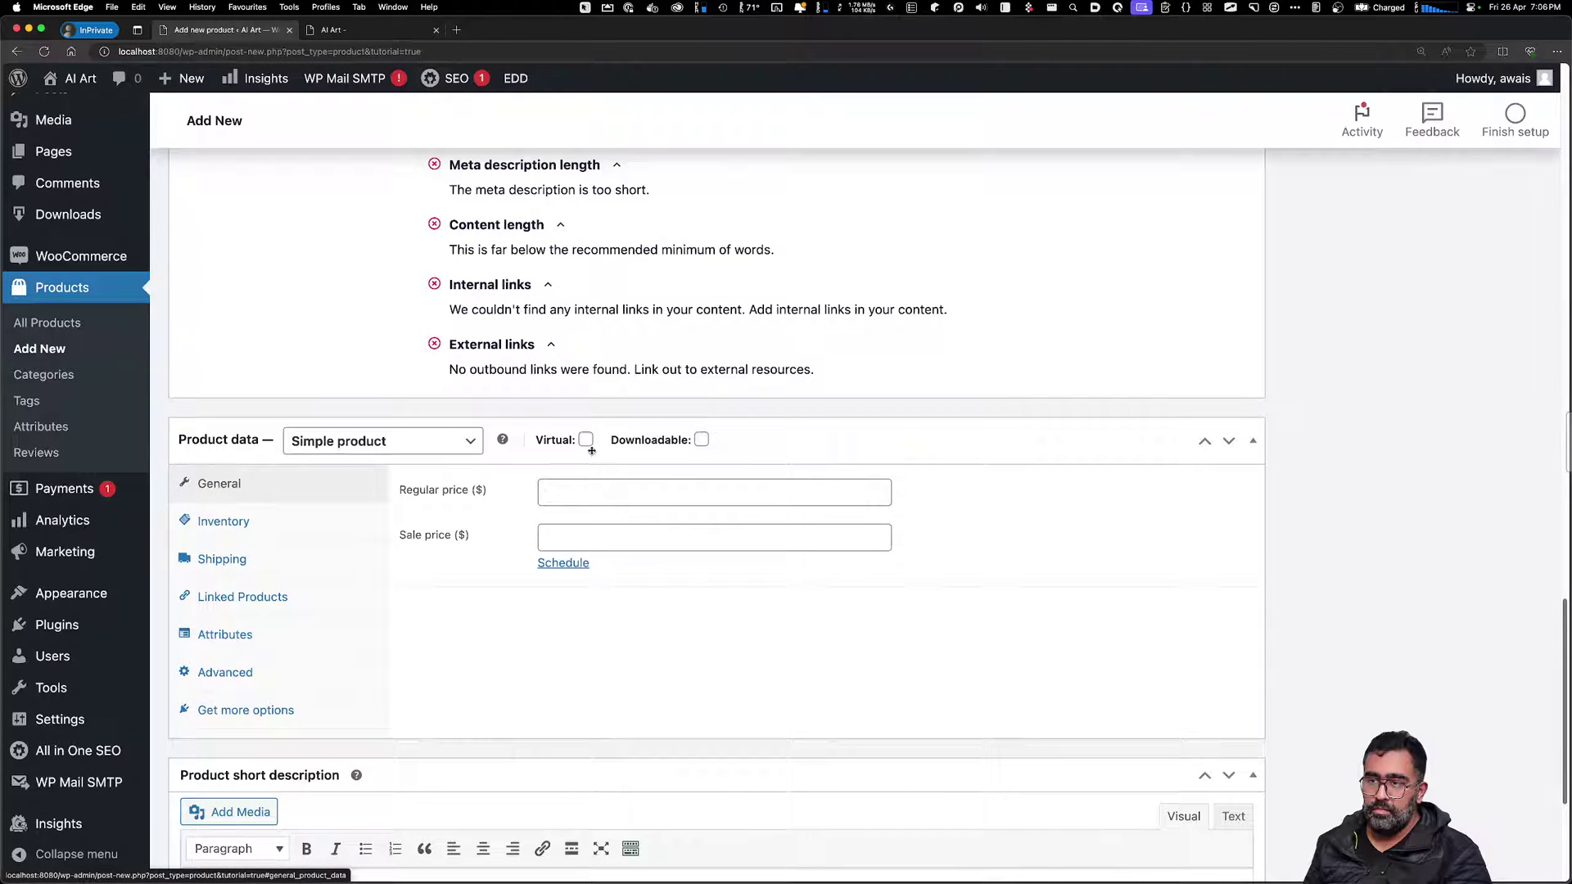
click(701, 440)
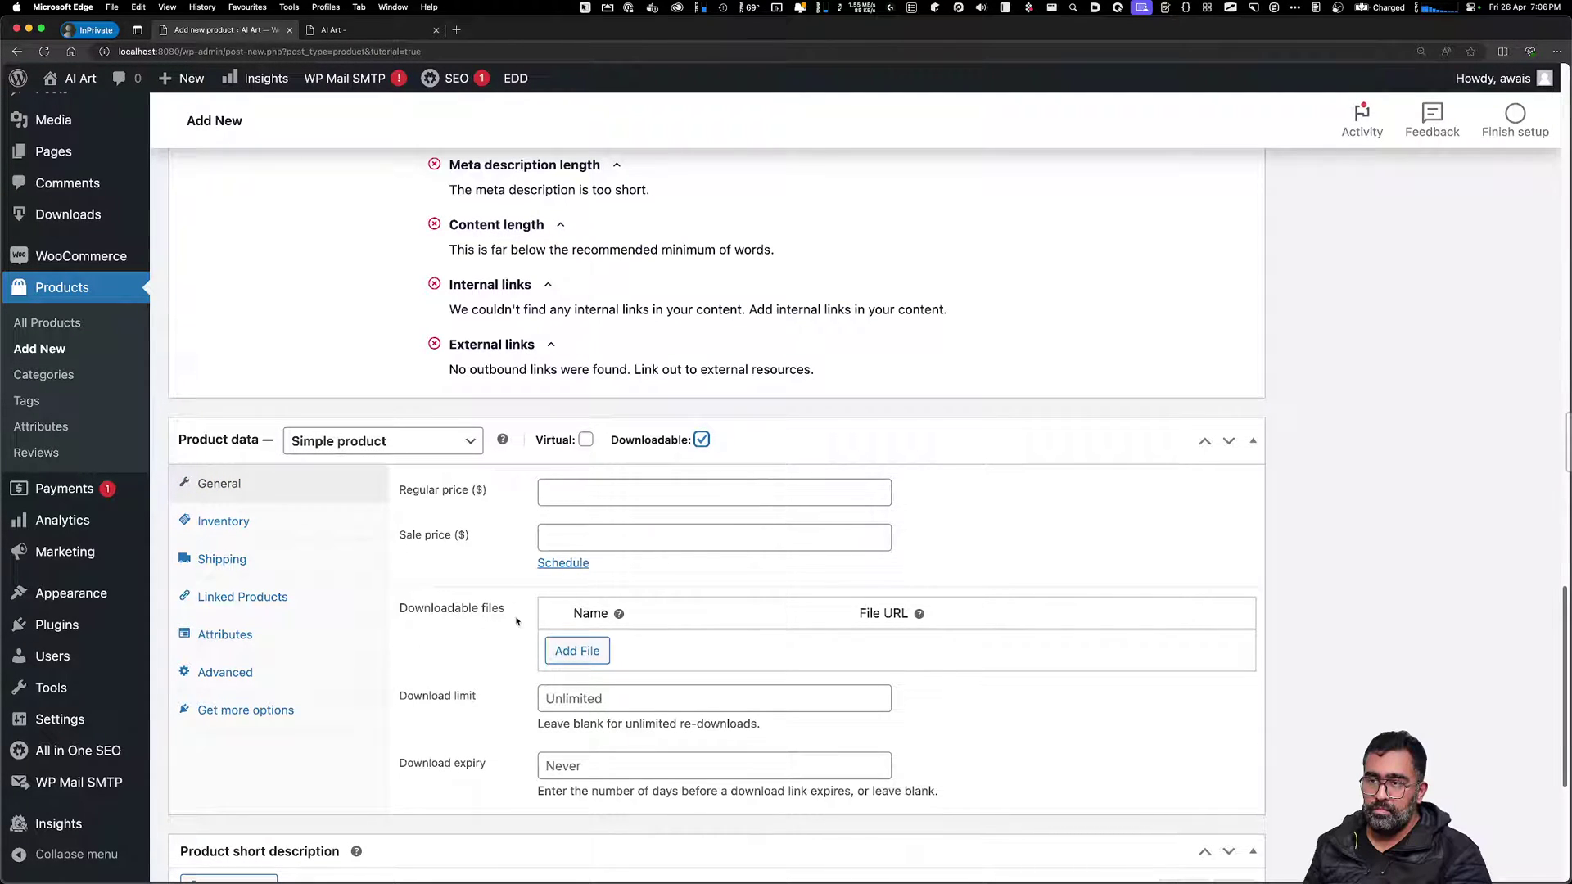
click(576, 651)
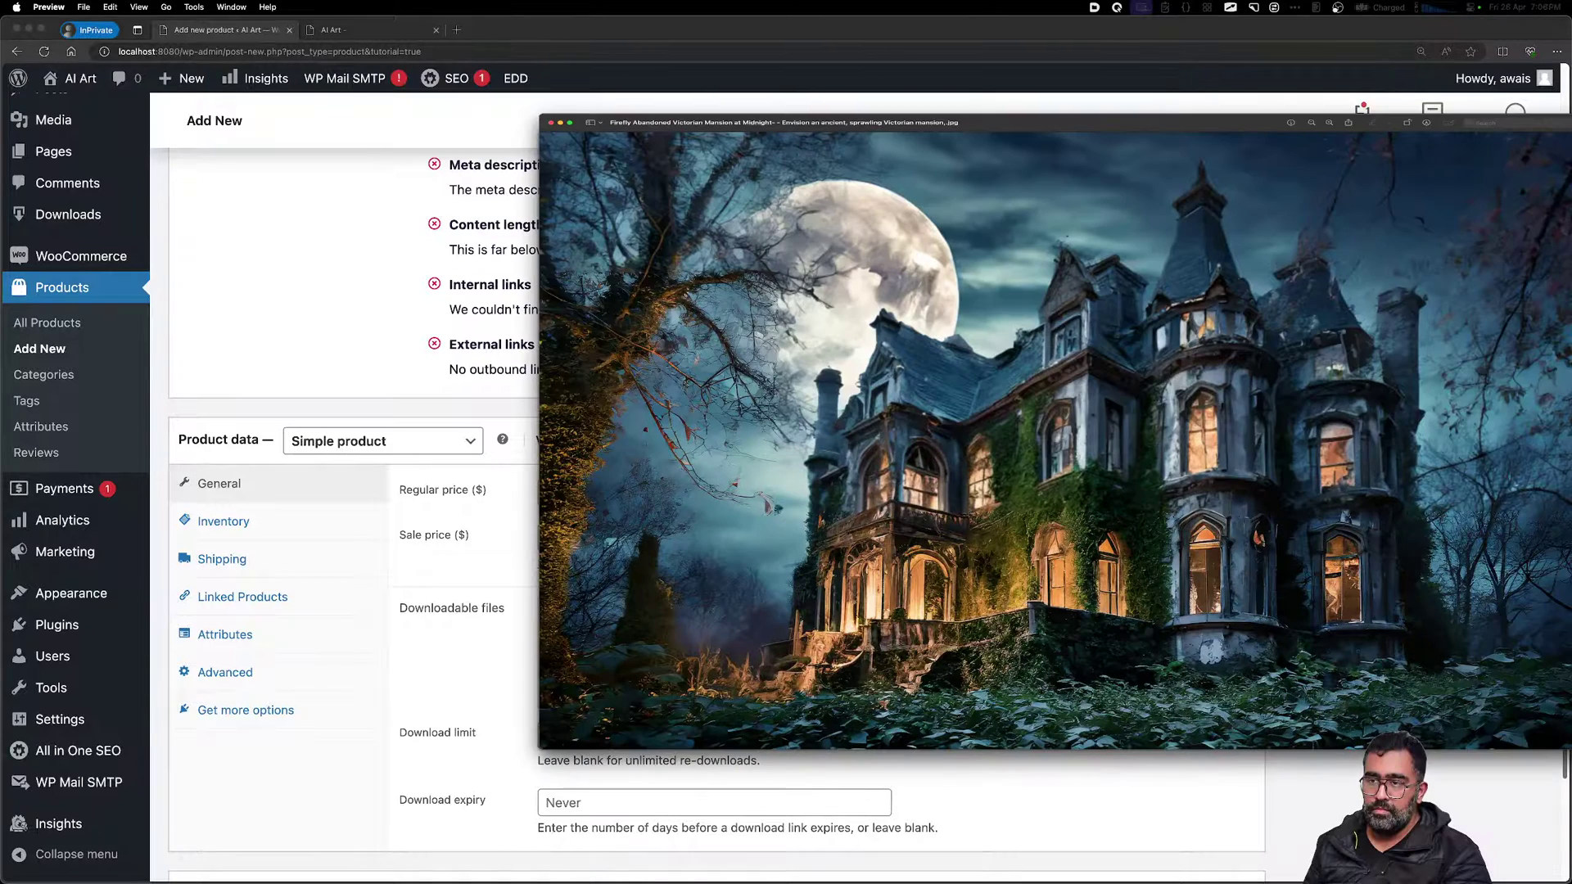
Try dropping the mansion JPGs onto the file row, then open the file row's Choose file upload dialog
key(super+w)
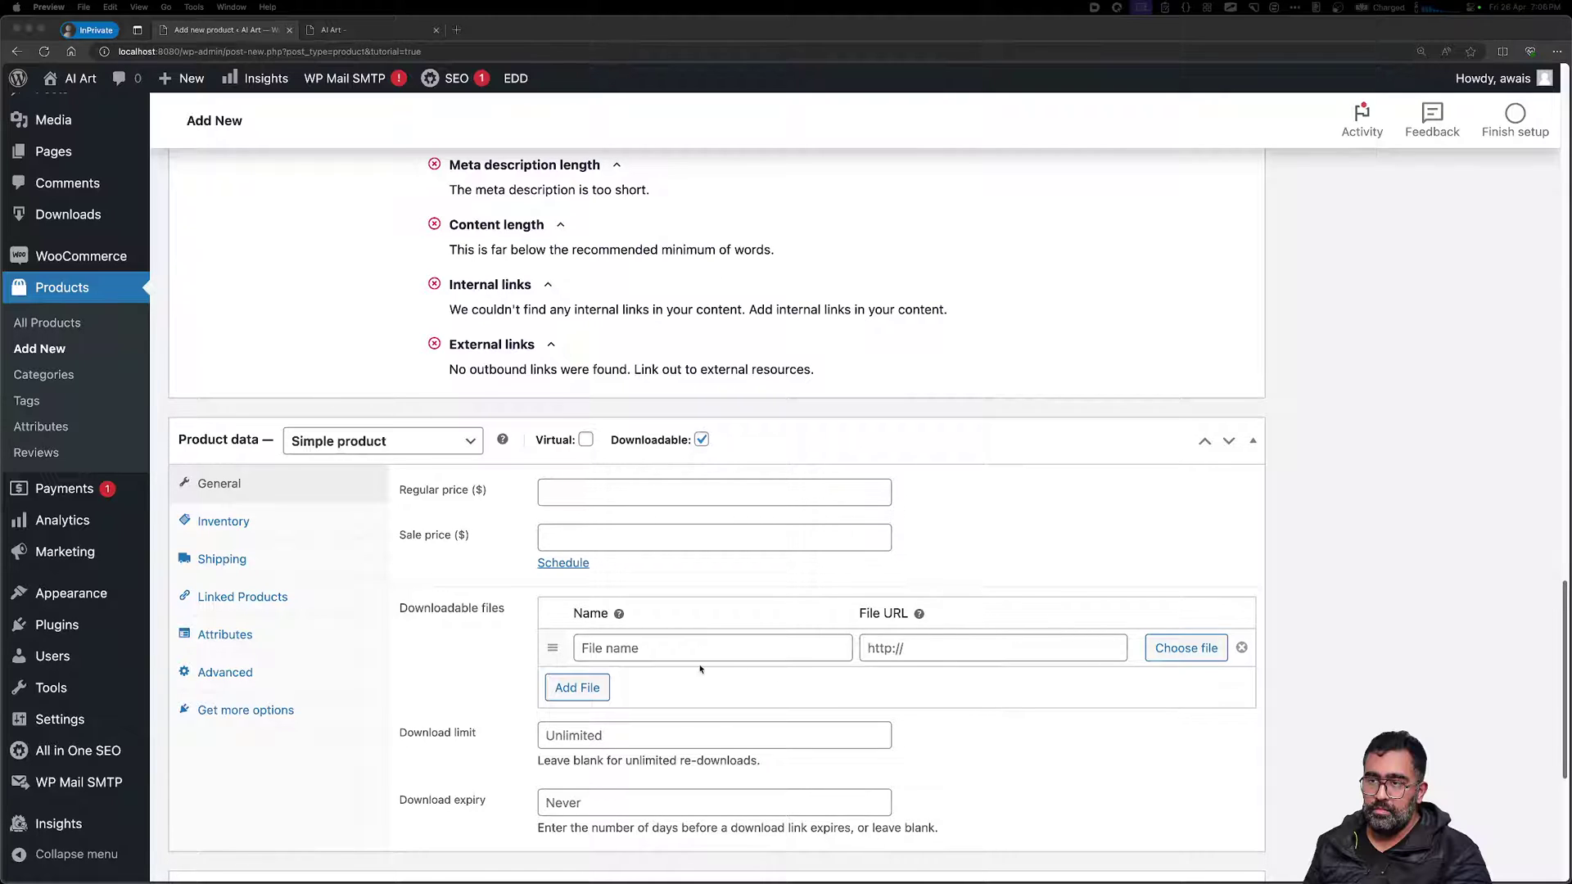
drag(700, 669, 712, 647)
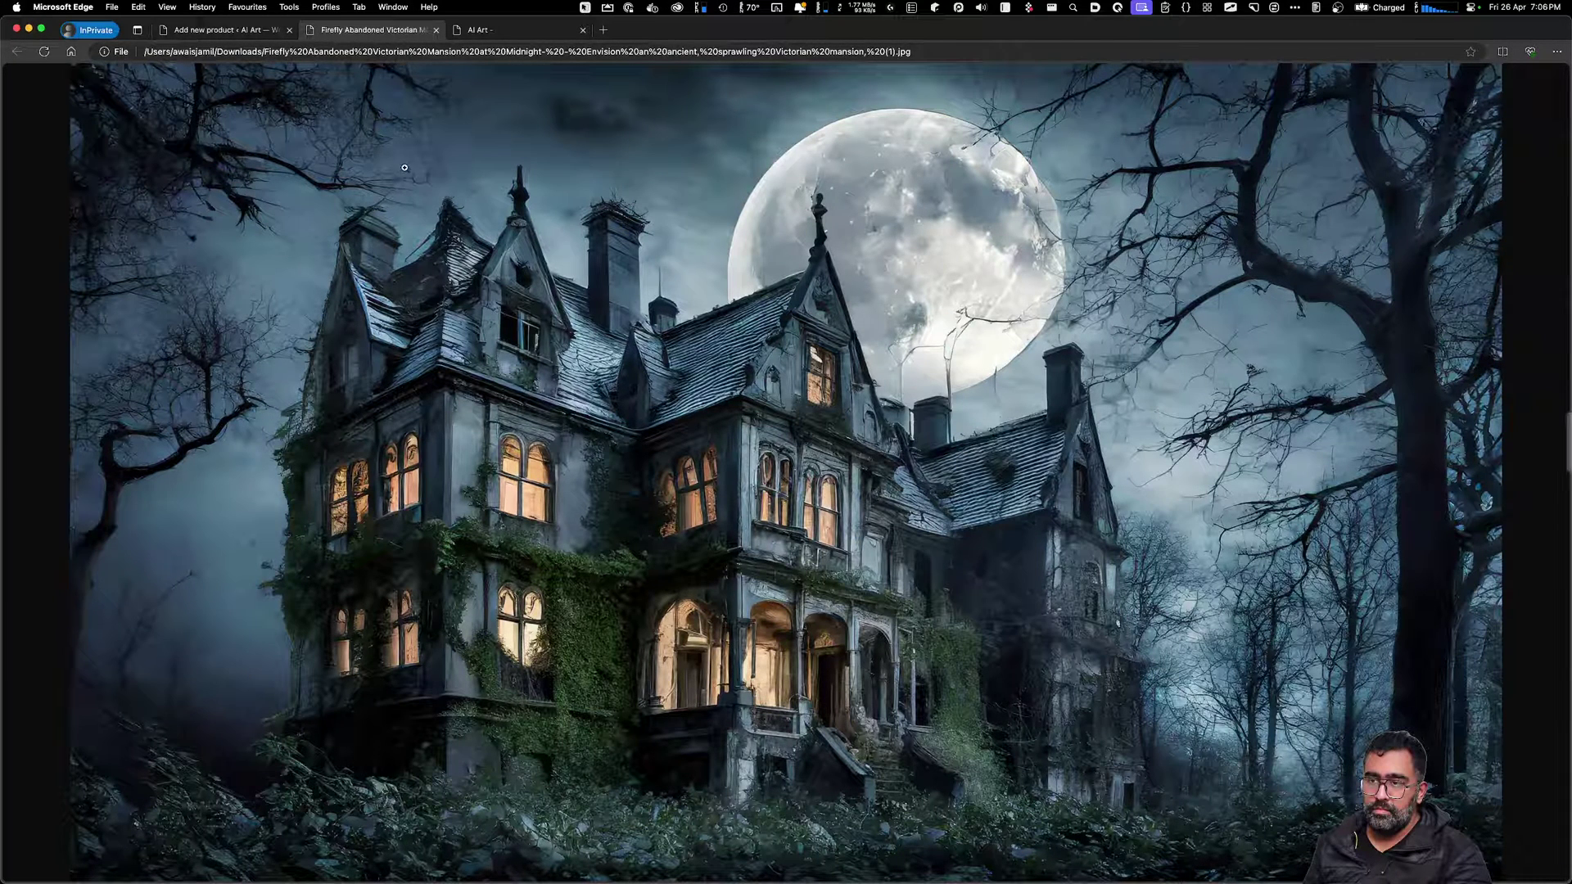
key(super+w)
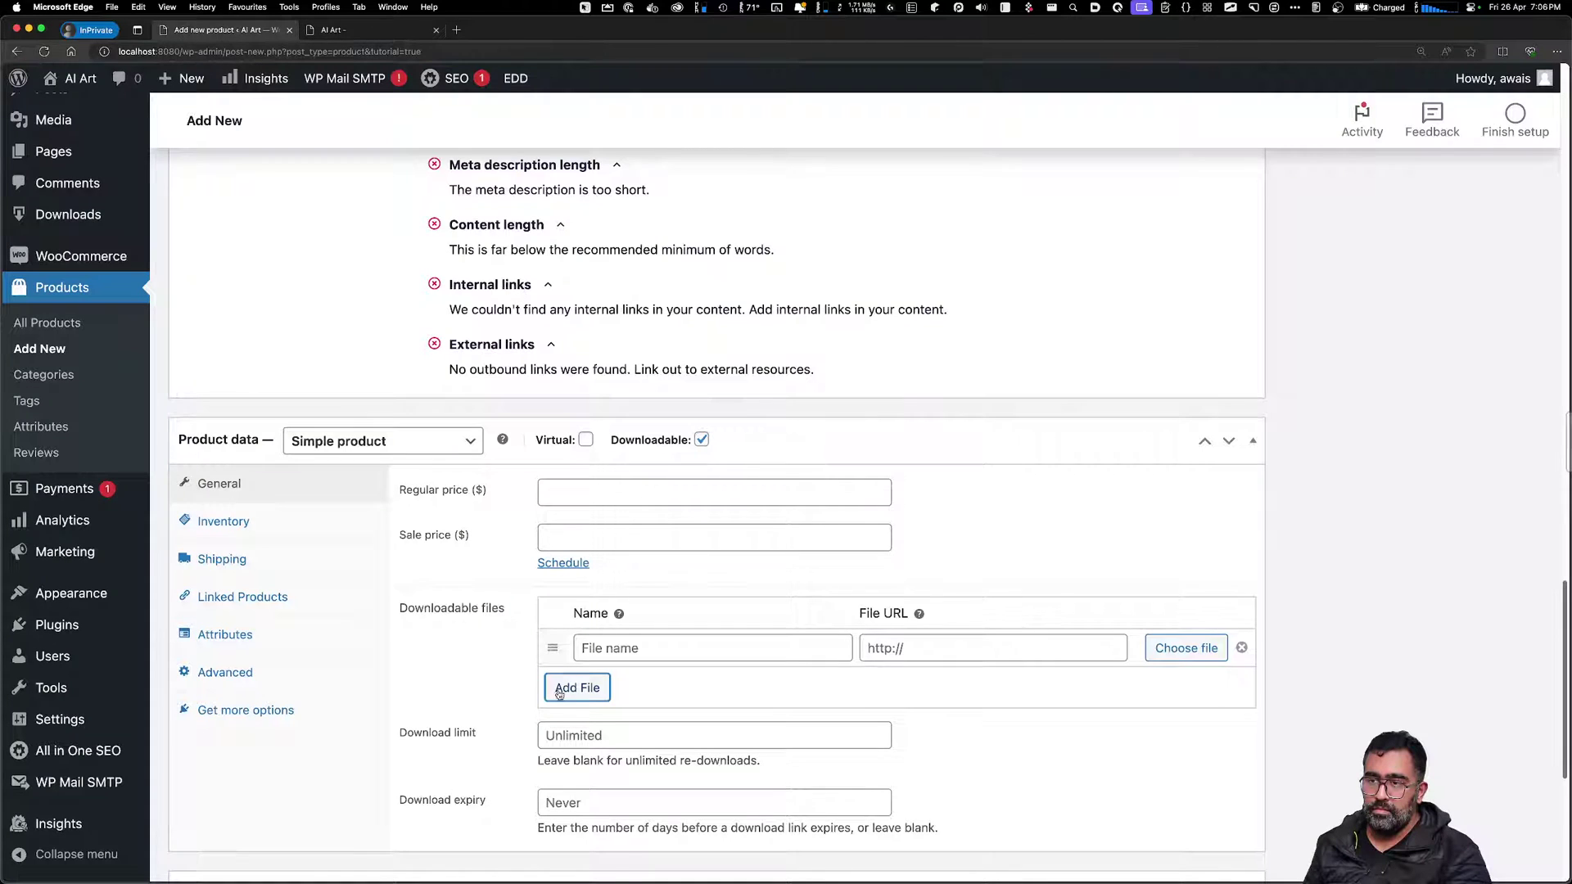
click(1185, 657)
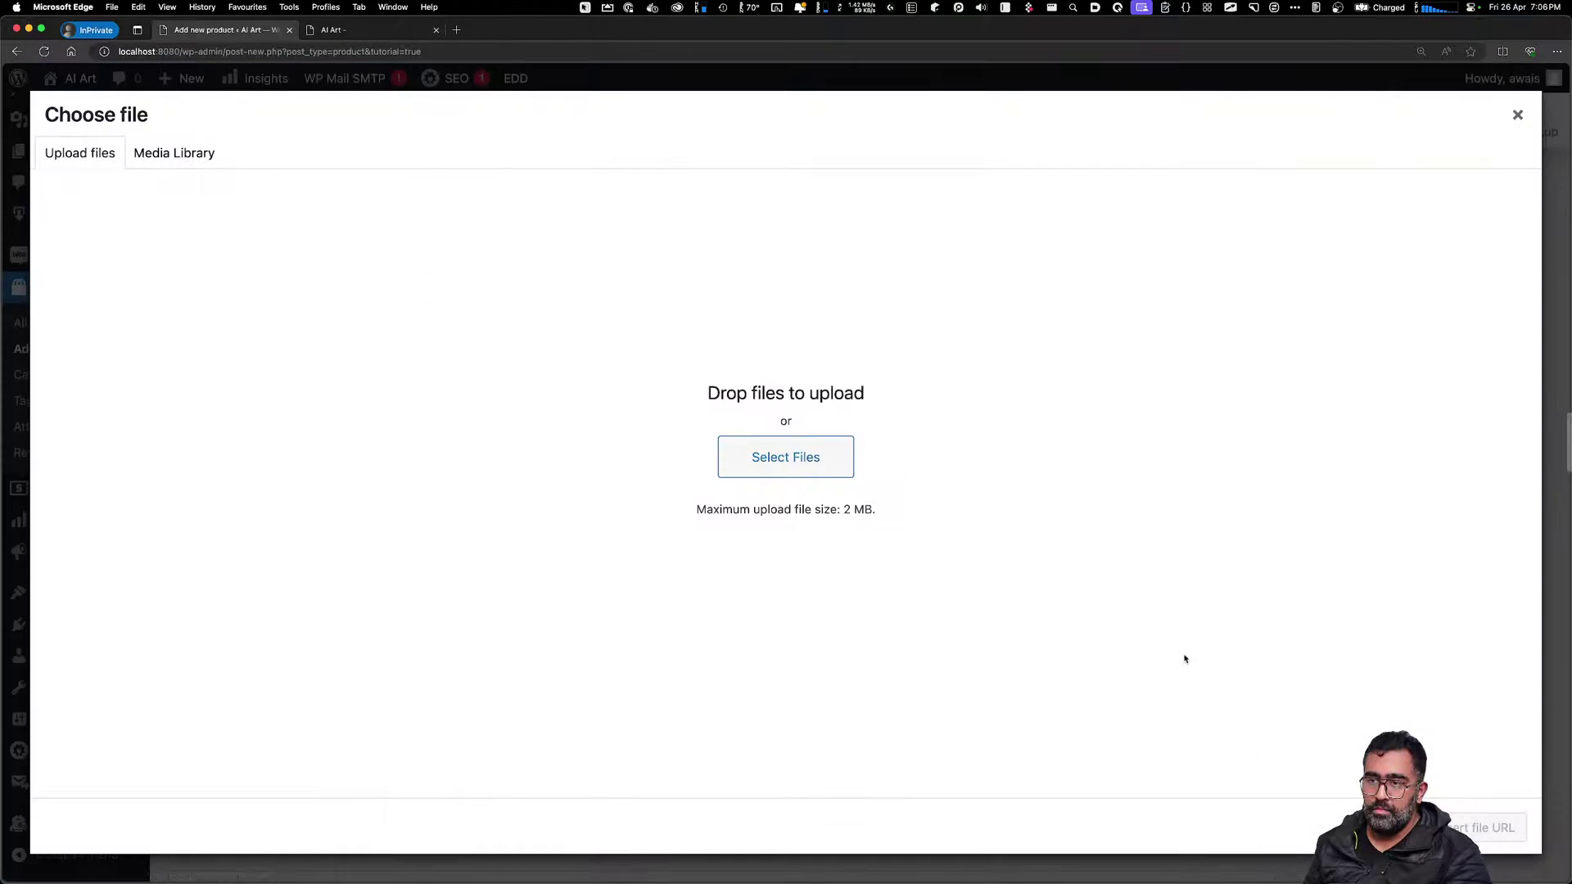
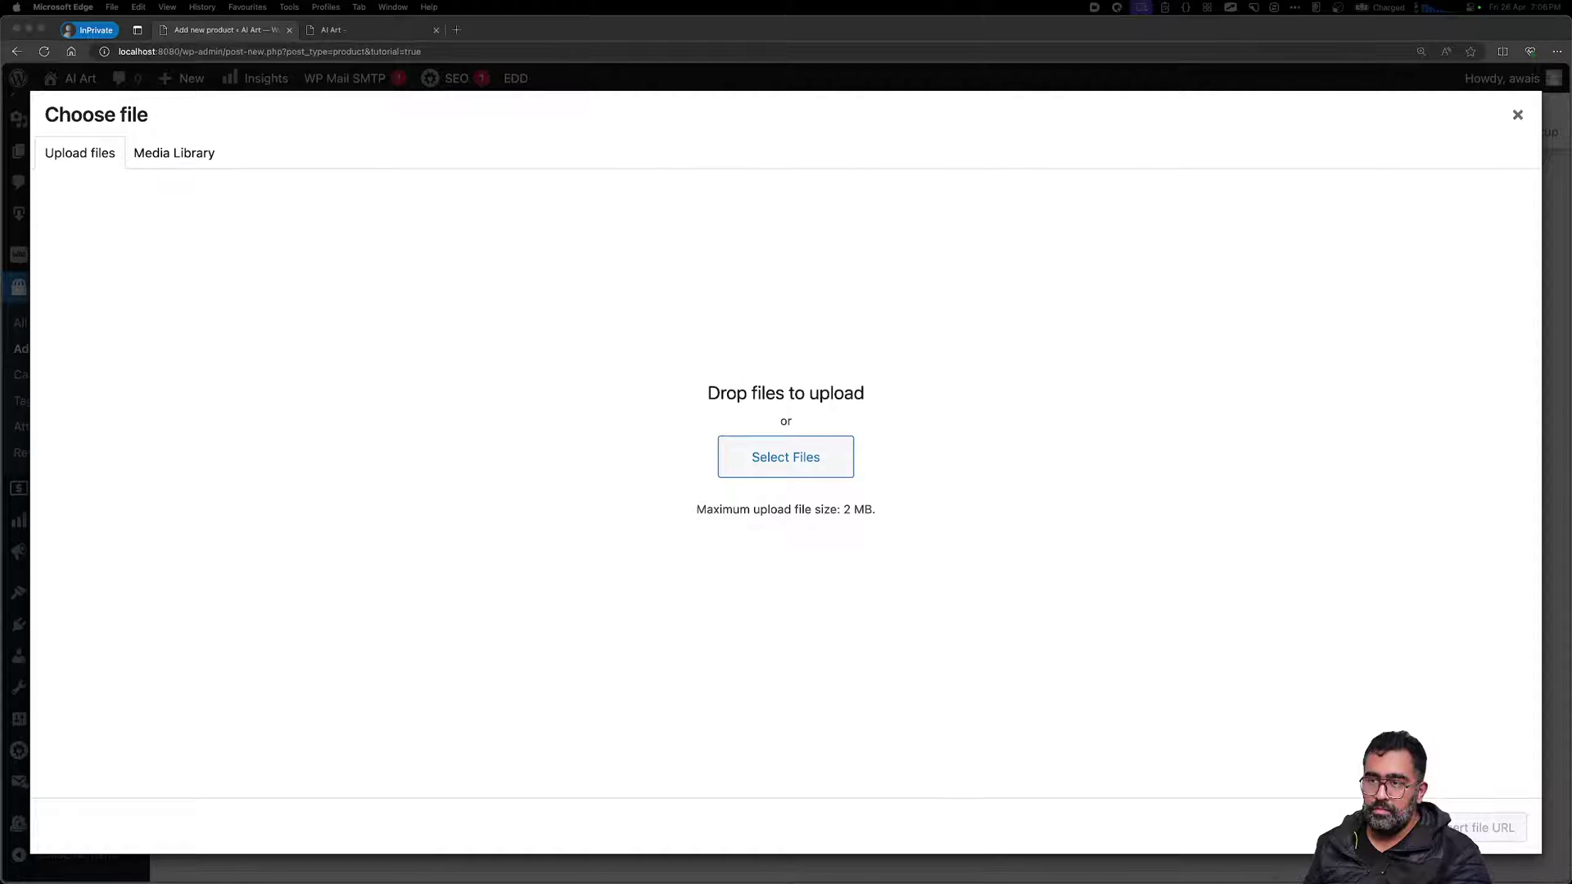
Try uploading haunted House Stock Images.zip, dismiss the 2 MB size error, and close the chooser
drag(1236, 504, 845, 459)
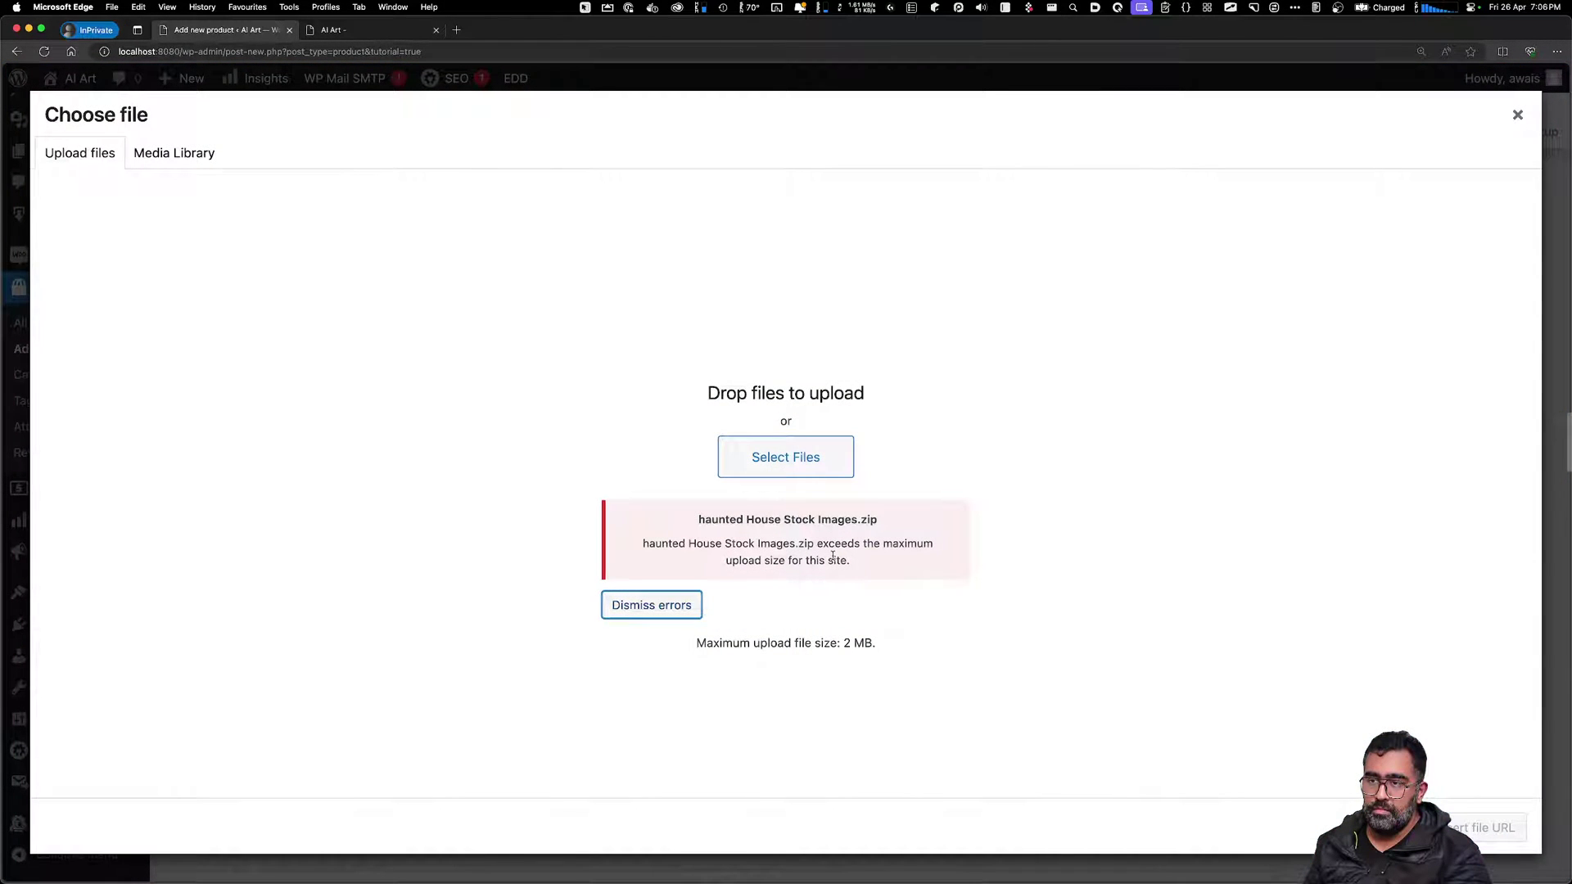
drag(741, 561, 792, 562)
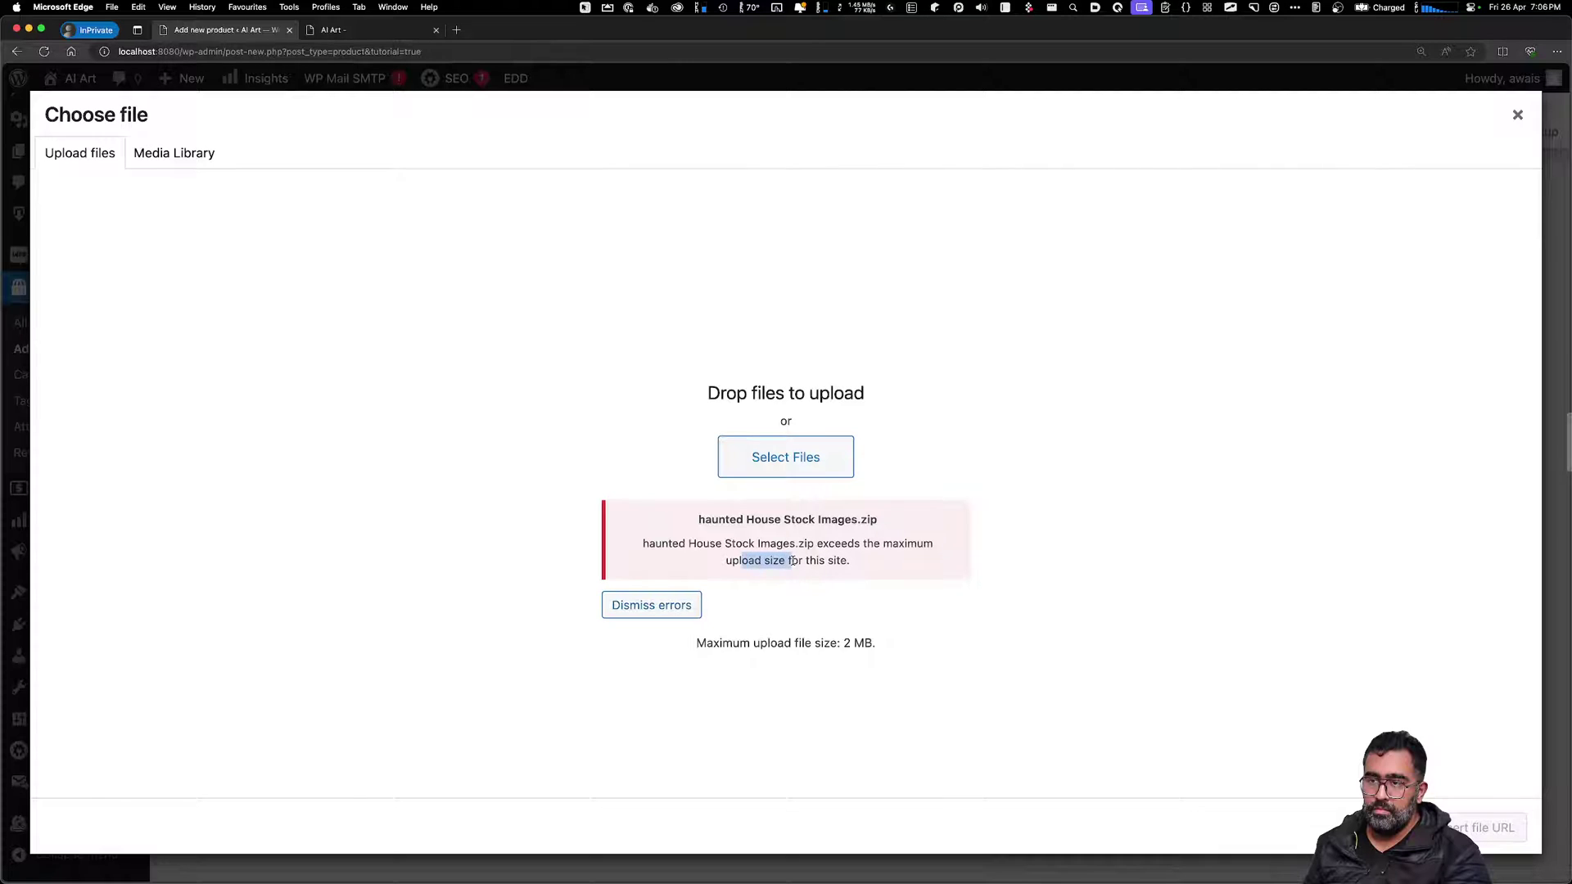
click(994, 611)
click(622, 606)
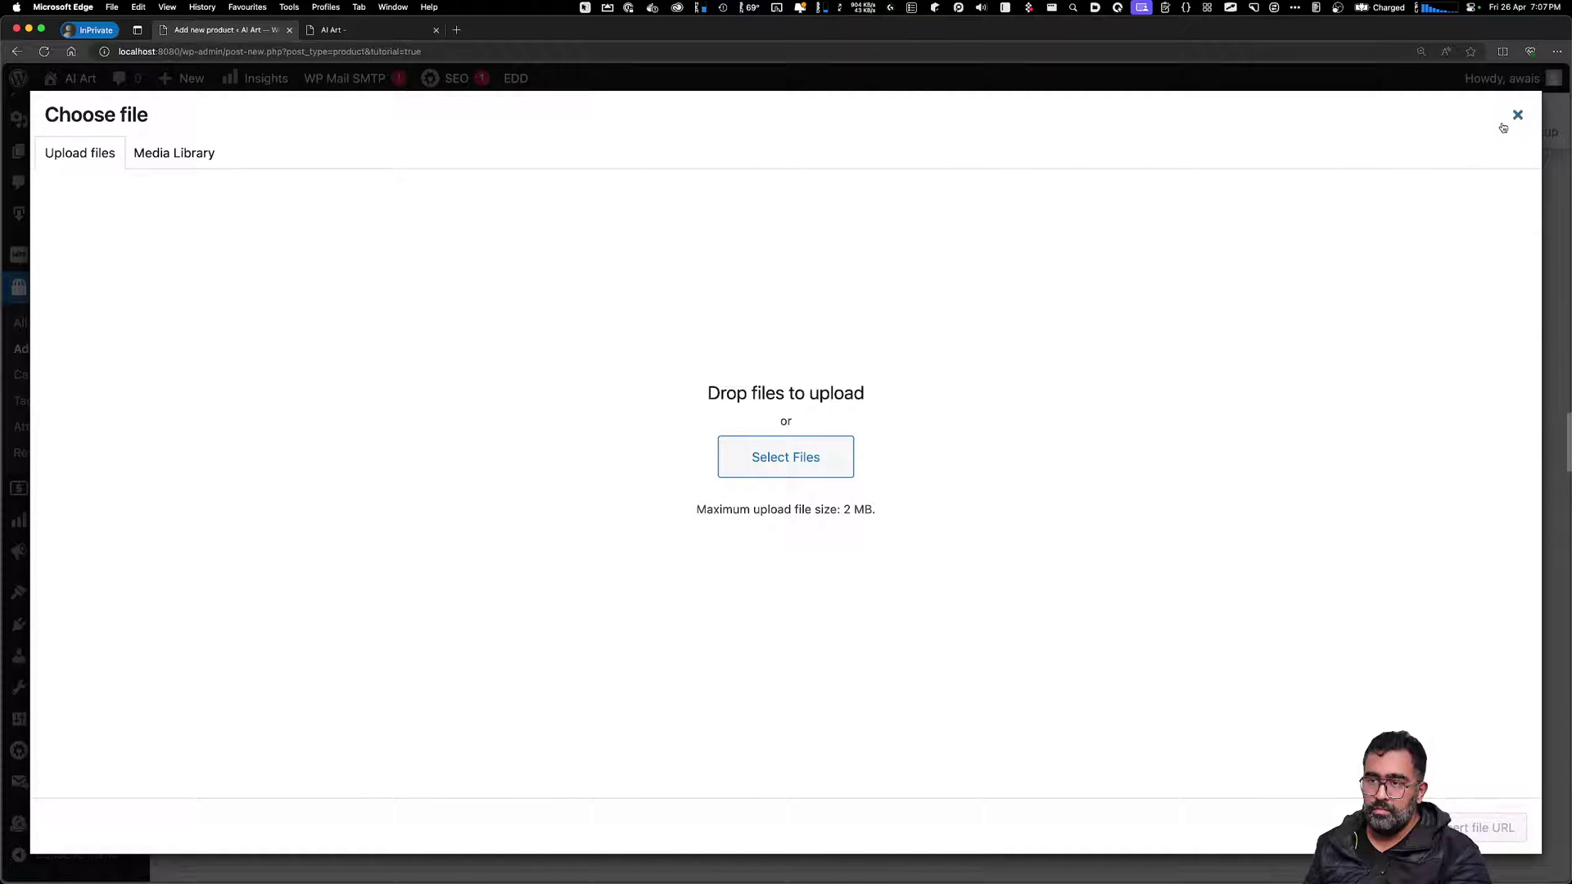
click(1517, 115)
Go to Installed Plugins, abandoning the unsaved product draft
scroll(1070, 570, down, 5)
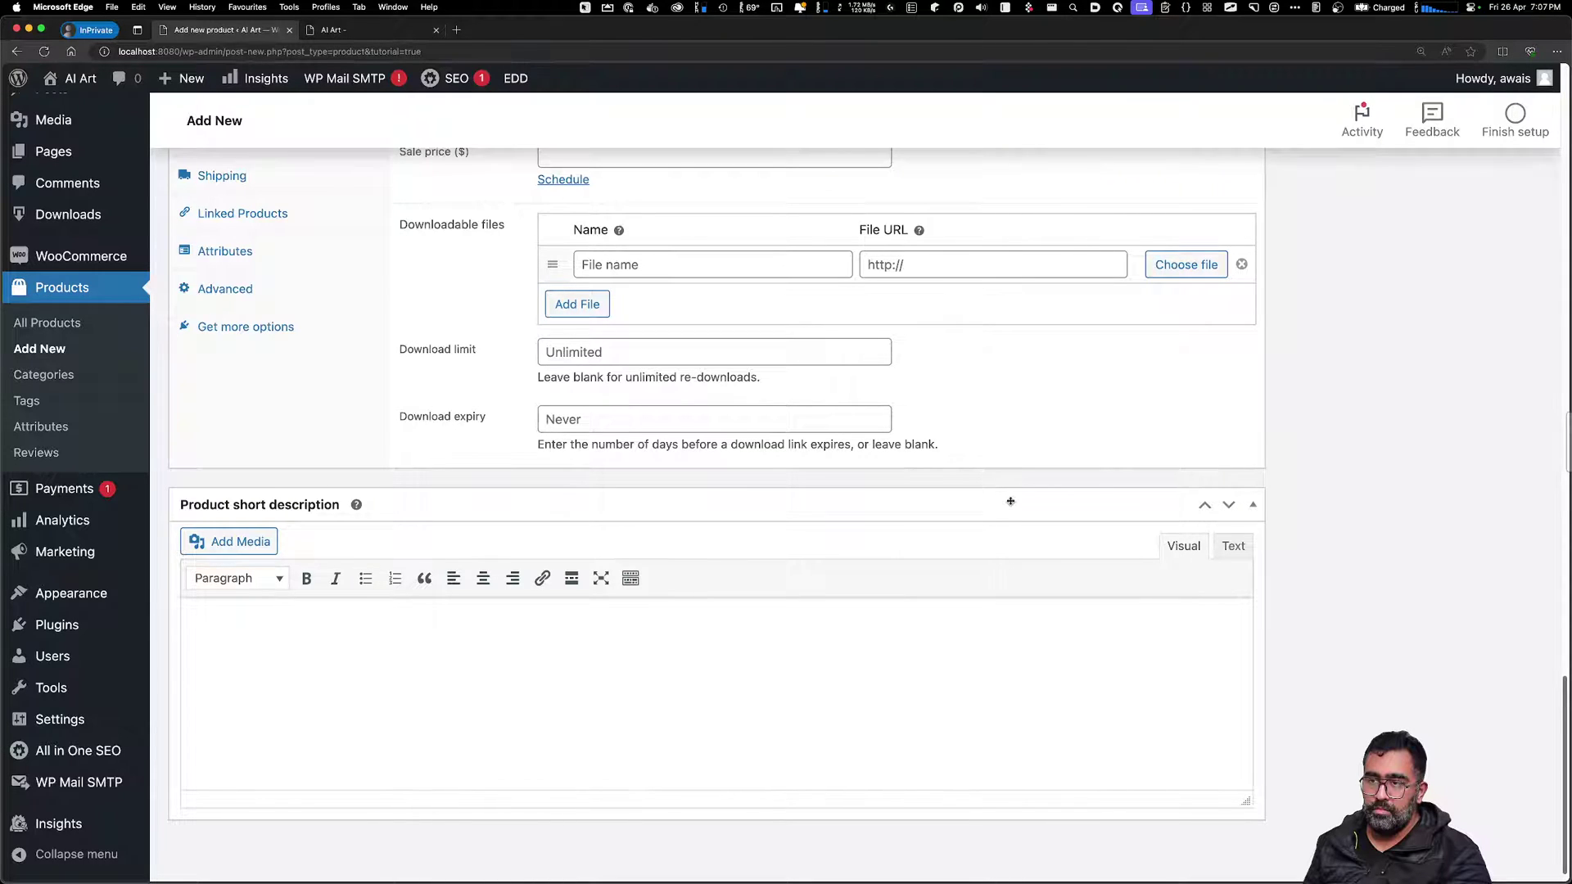
scroll(1010, 502, up, 7)
mouse_move(88, 627)
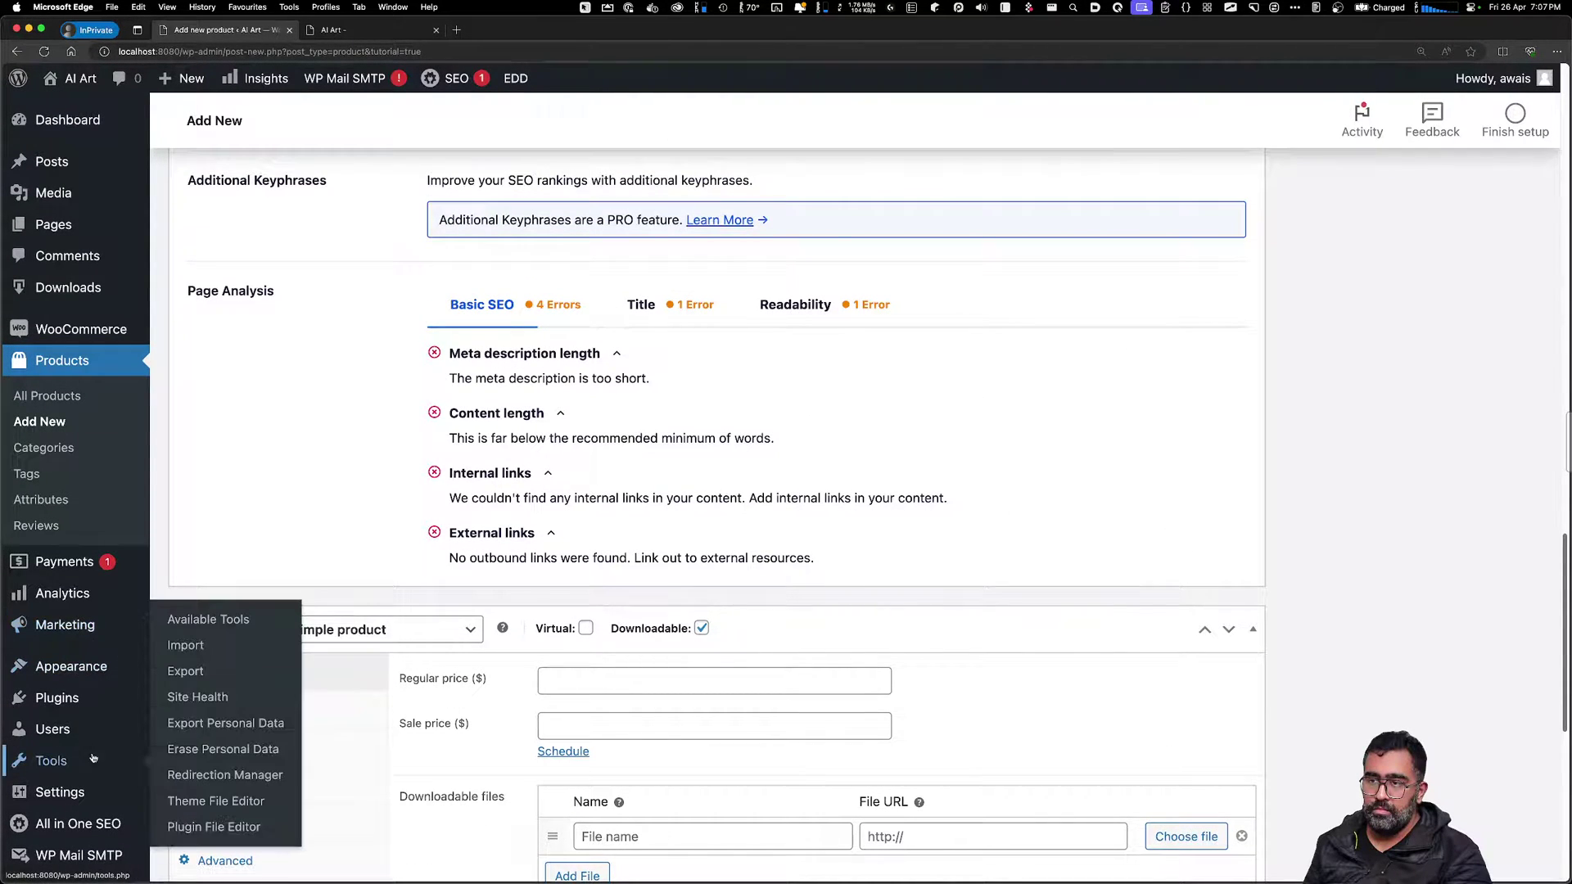
scroll(51, 760, down, 3)
mouse_move(105, 794)
scroll(107, 794, down, 2)
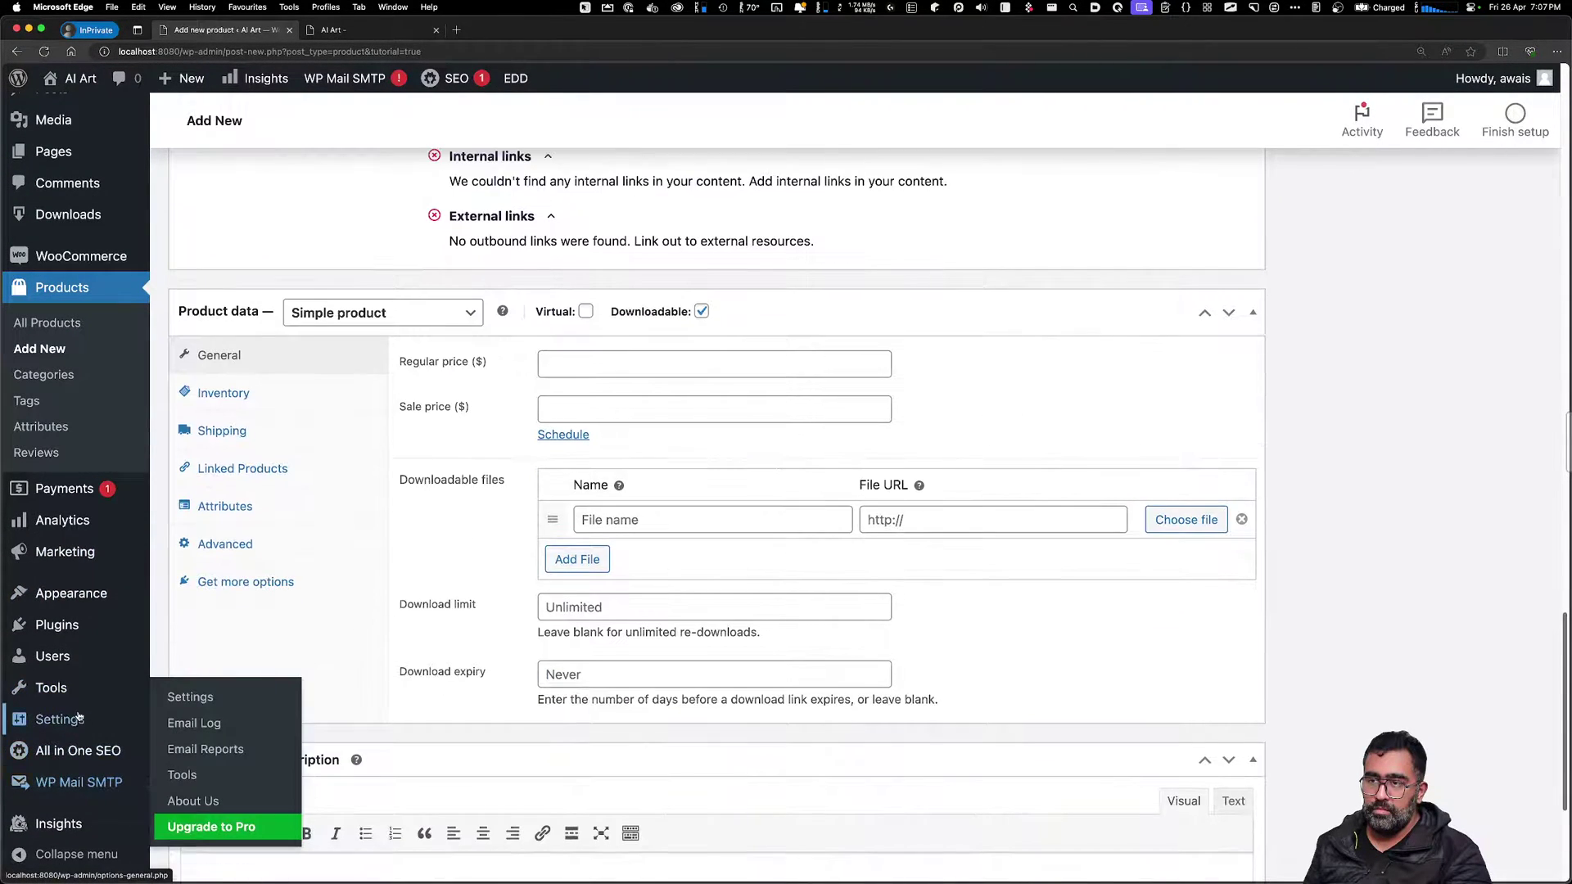
drag(242, 629, 242, 628)
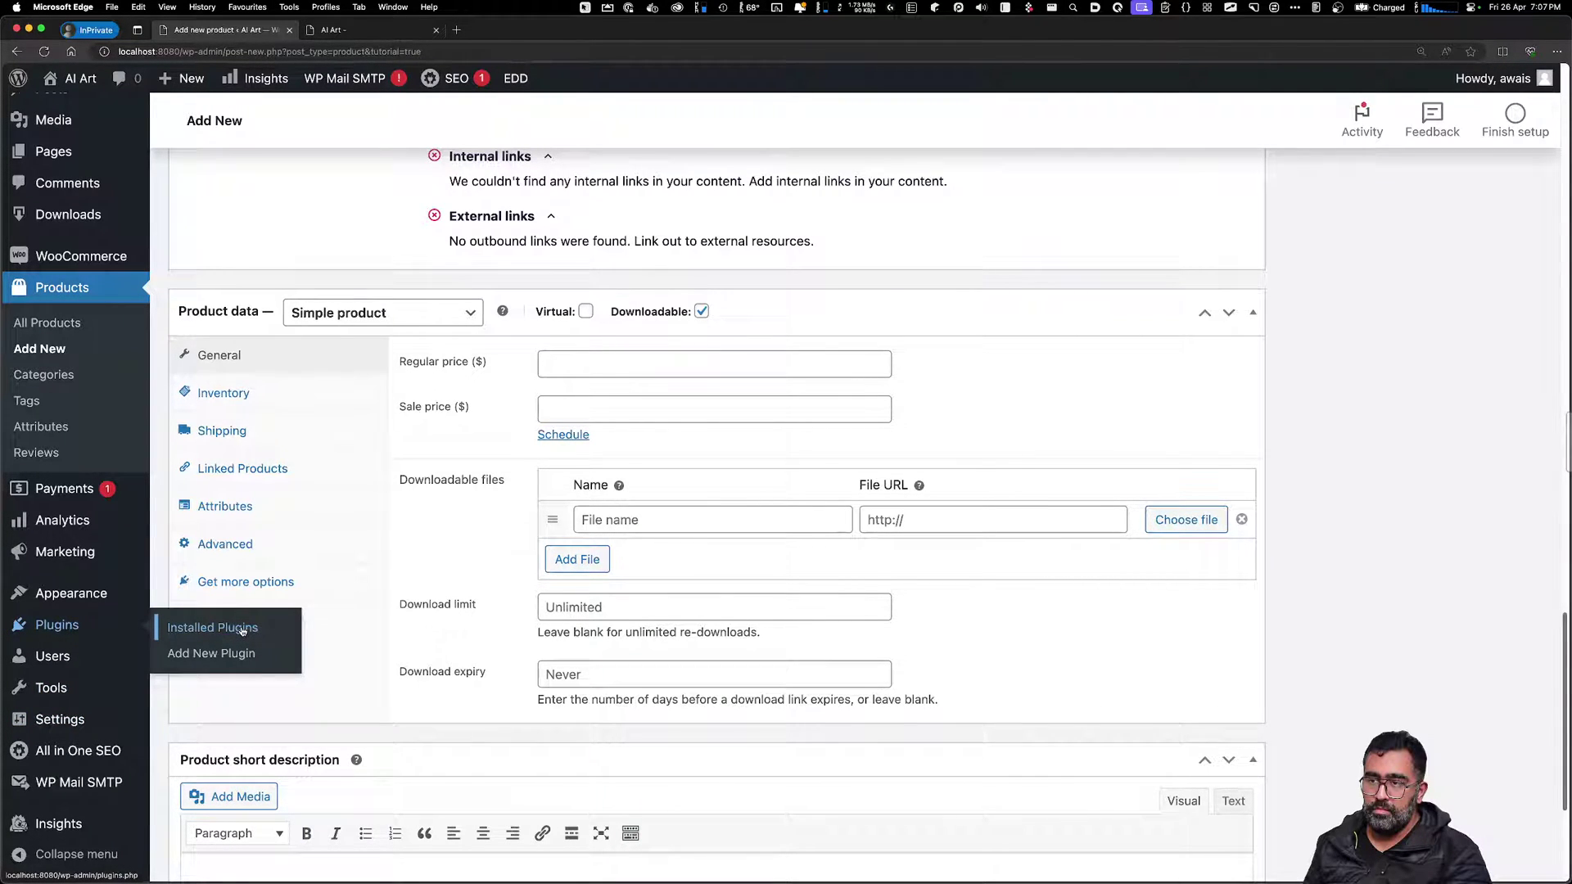
click(243, 629)
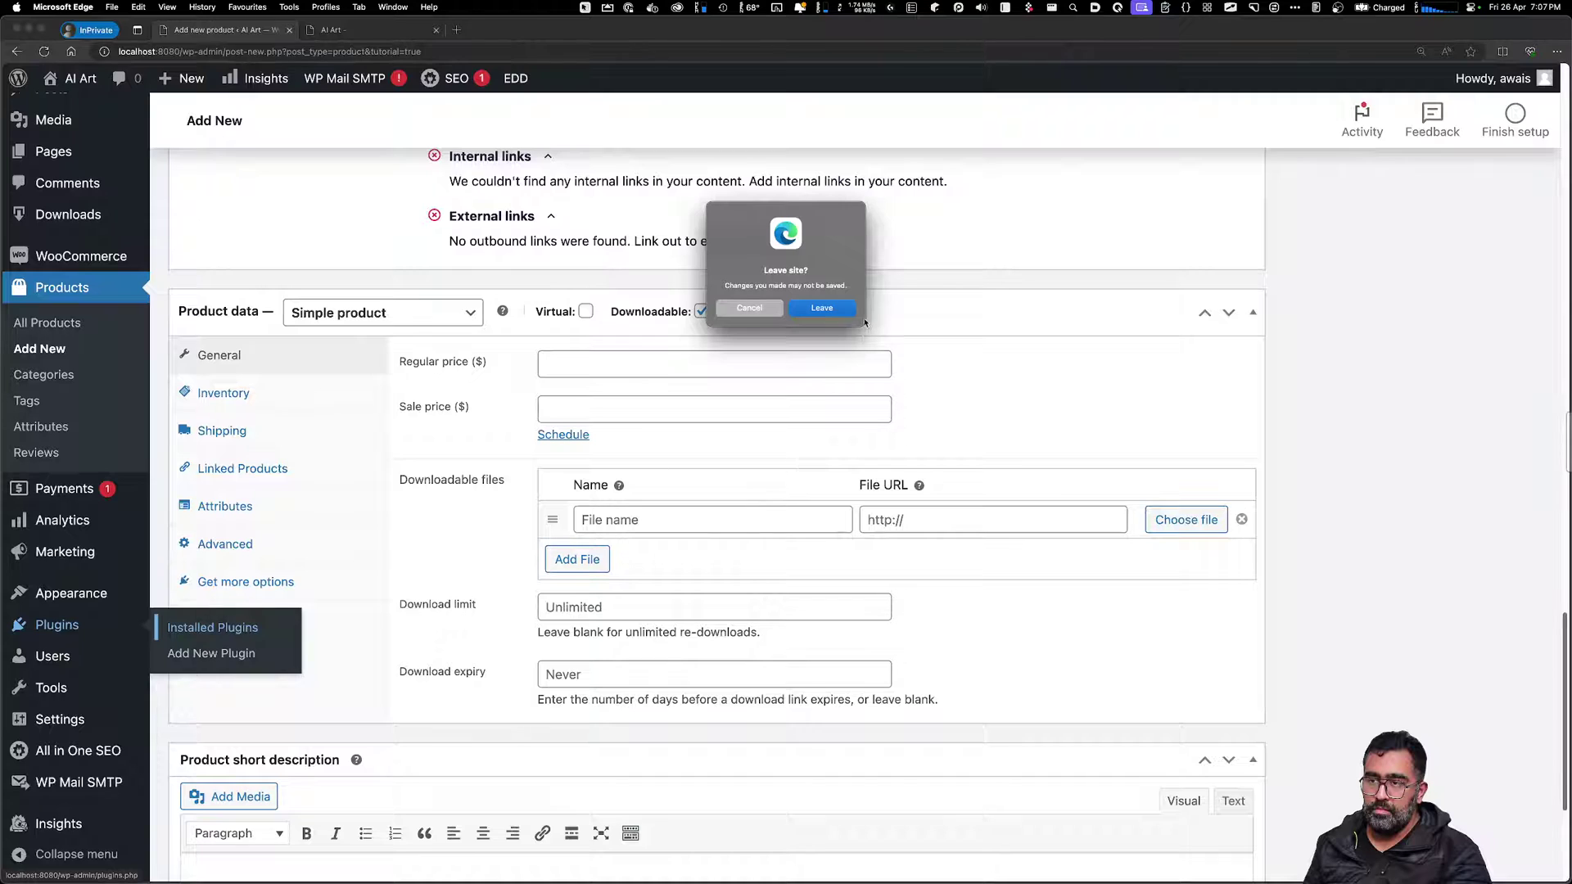
click(838, 309)
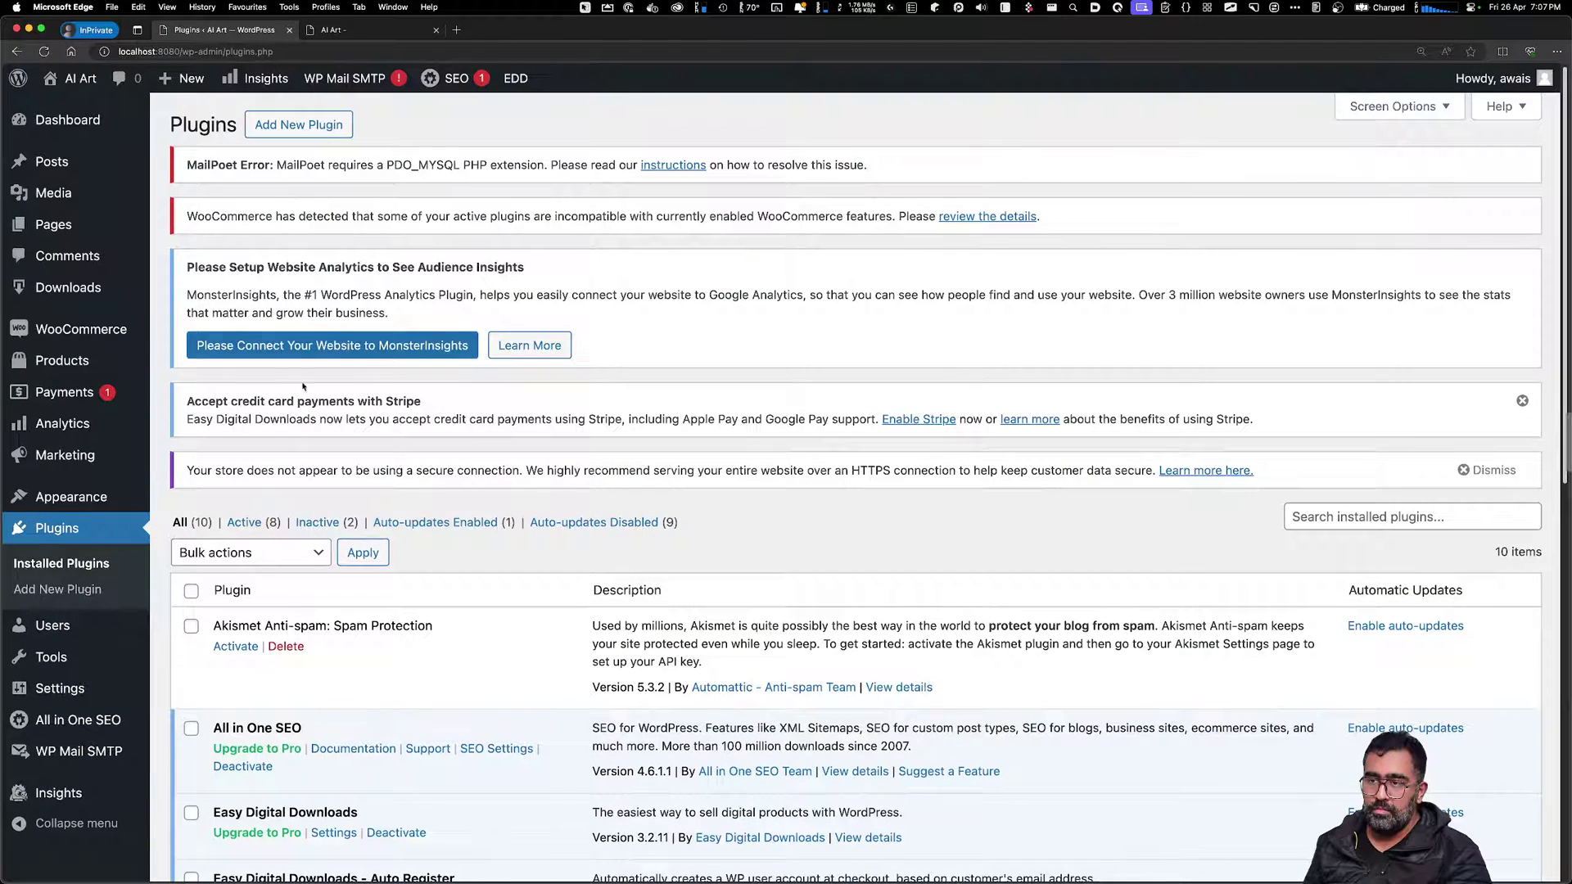
Scroll through the 10 installed plugins, then start a new blank product
scroll(447, 241, down, 10)
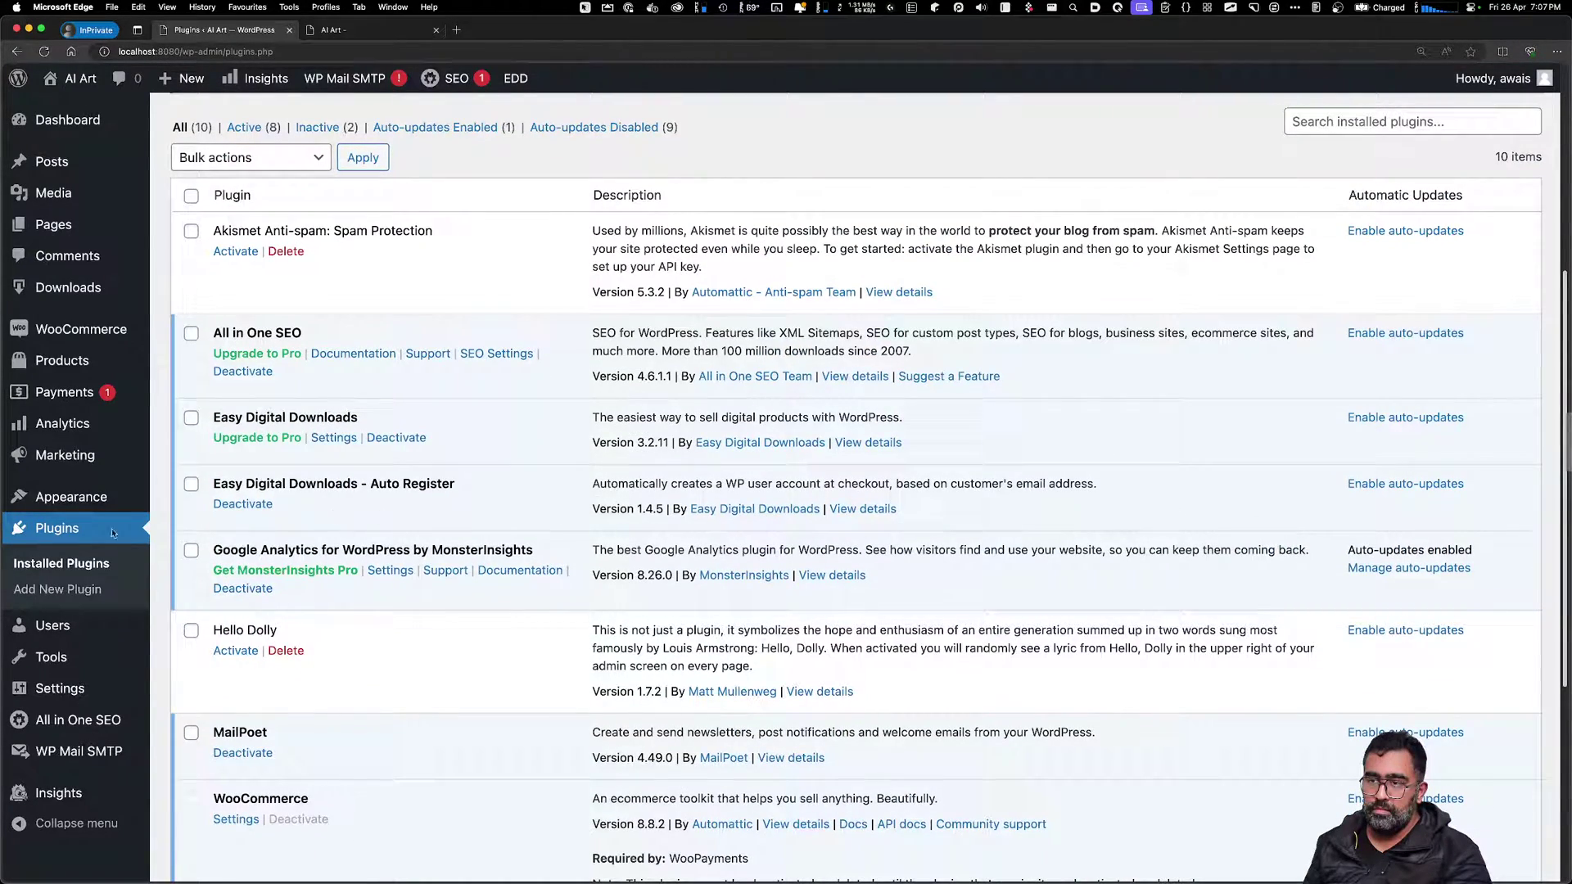
mouse_move(81, 491)
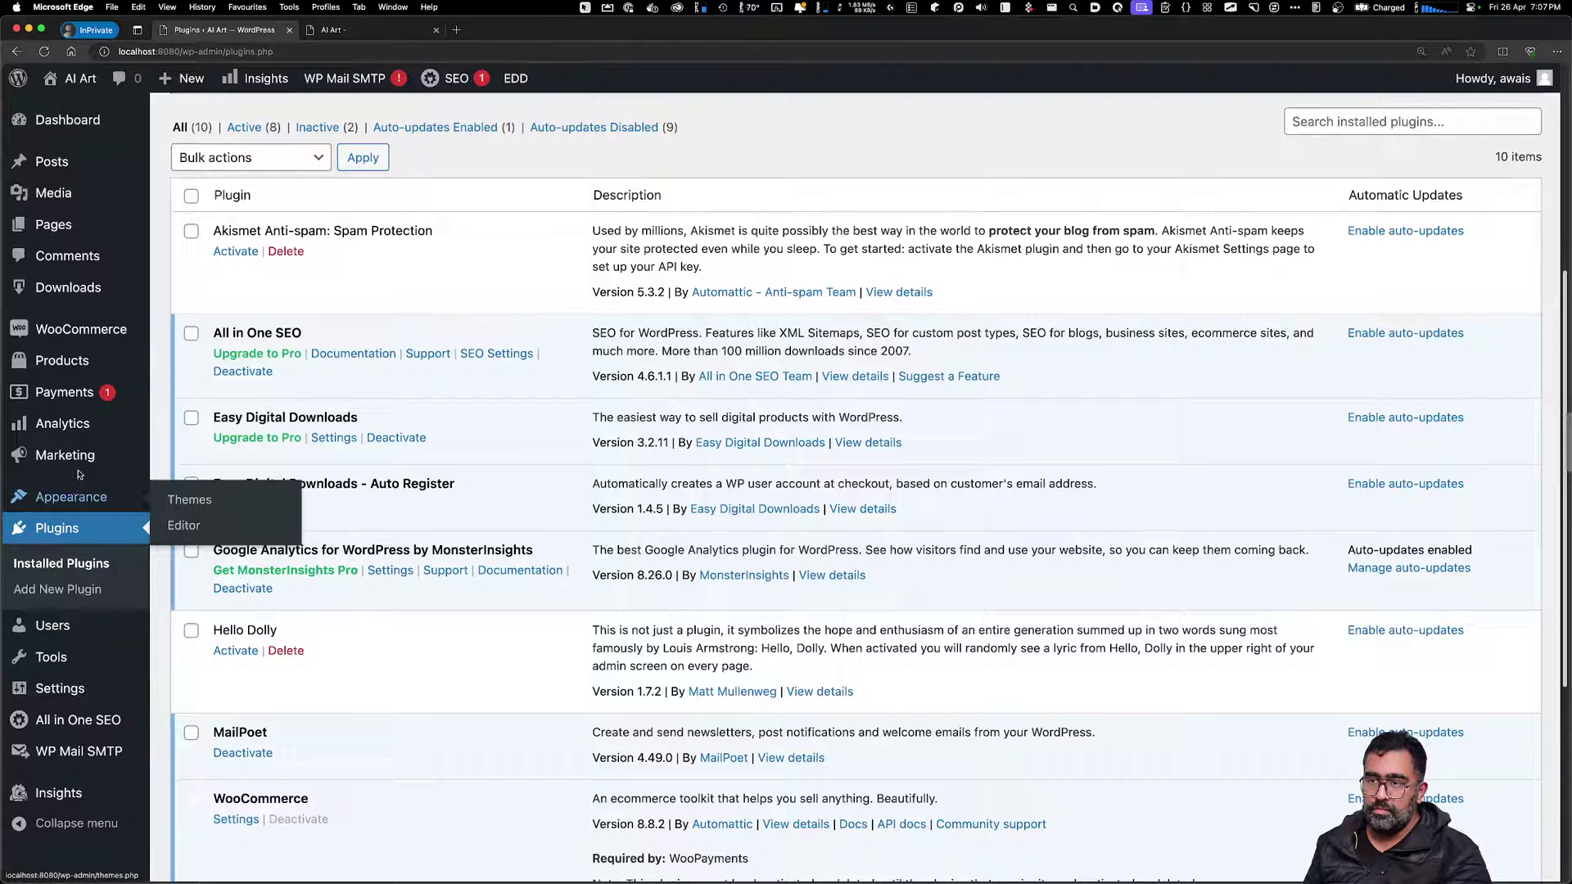
mouse_move(67, 370)
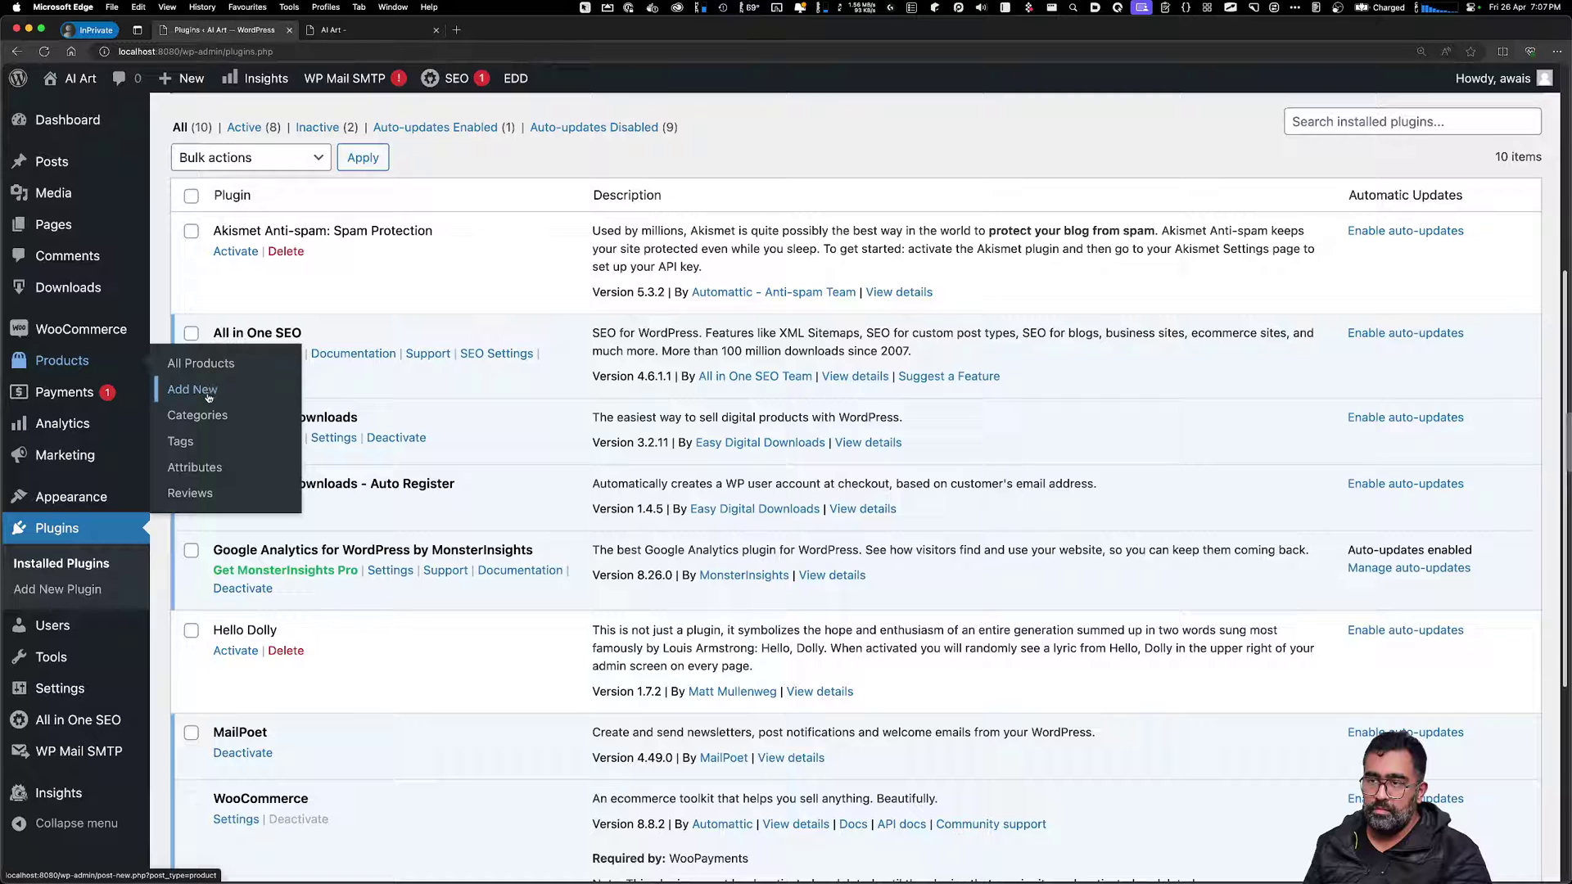
scroll(49, 671, down, 2)
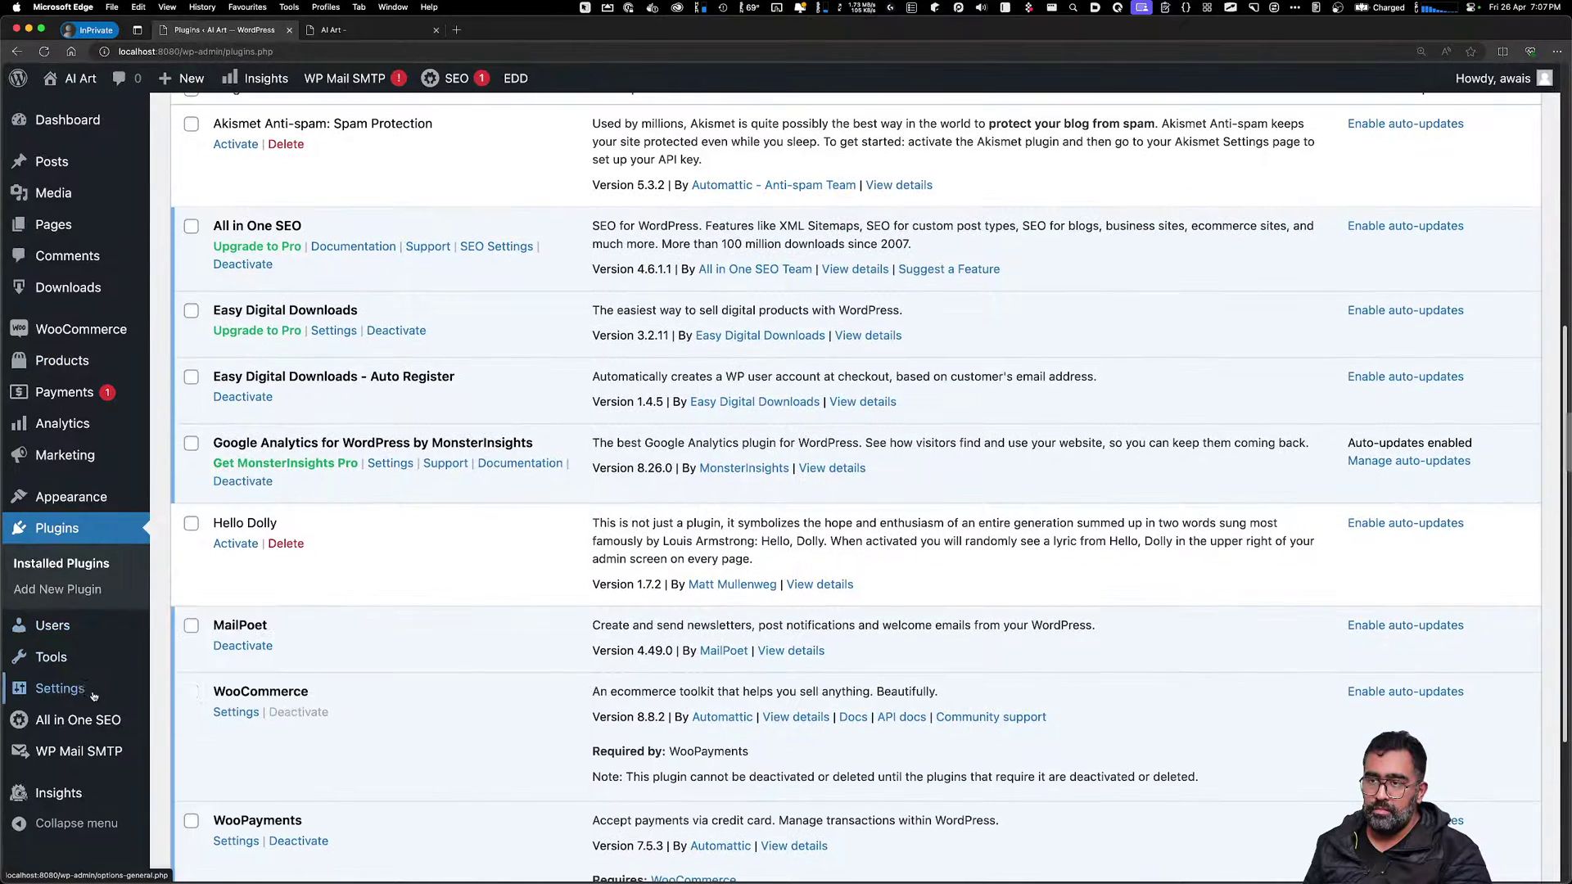
mouse_move(79, 752)
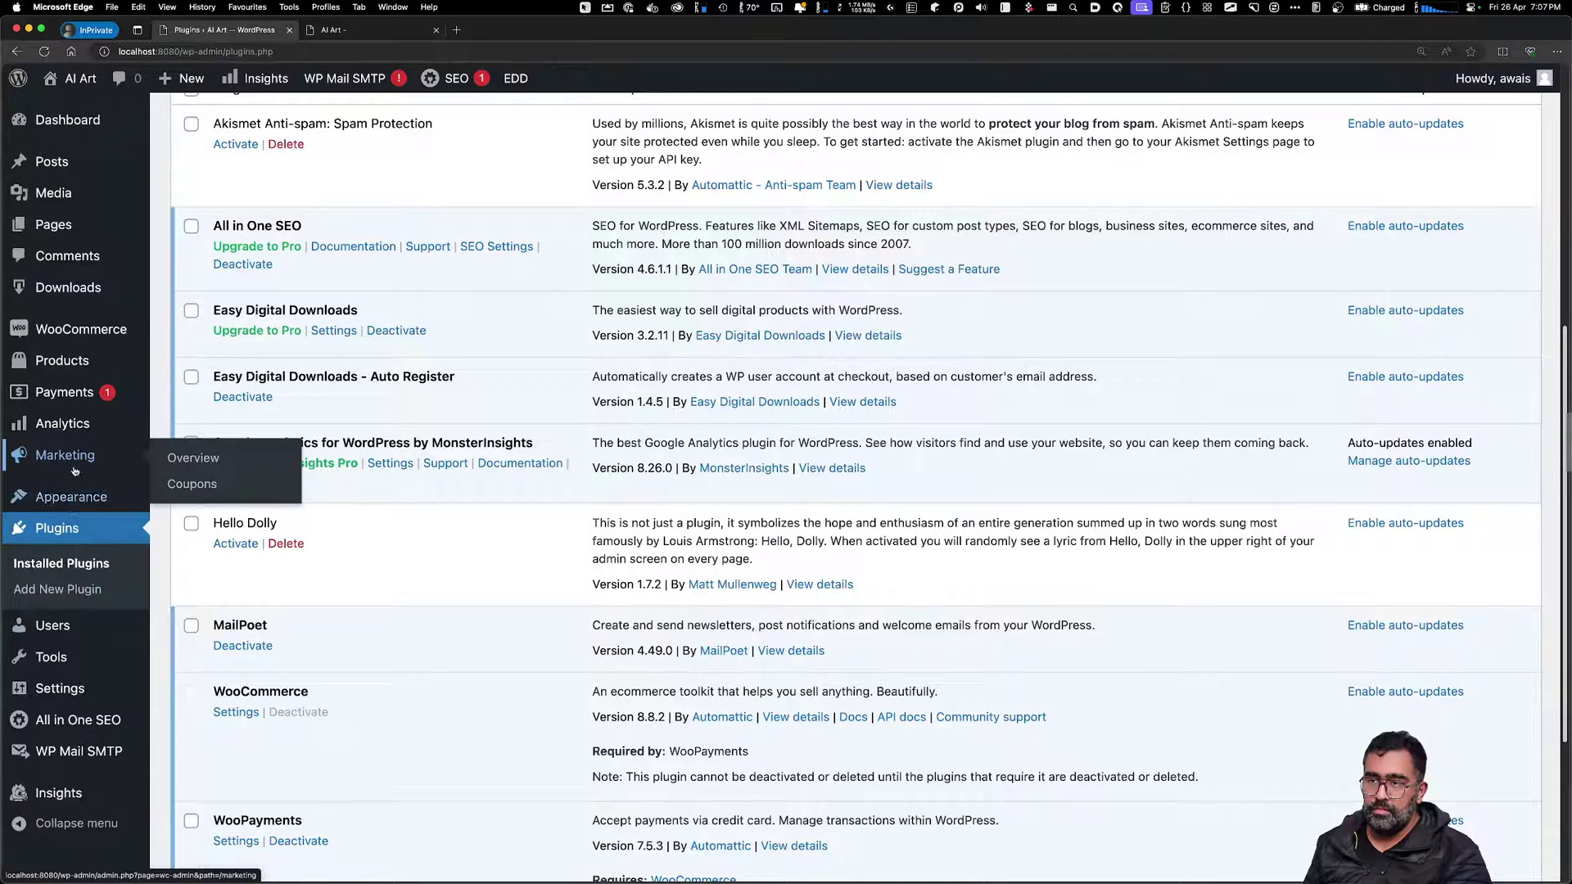
mouse_move(74, 329)
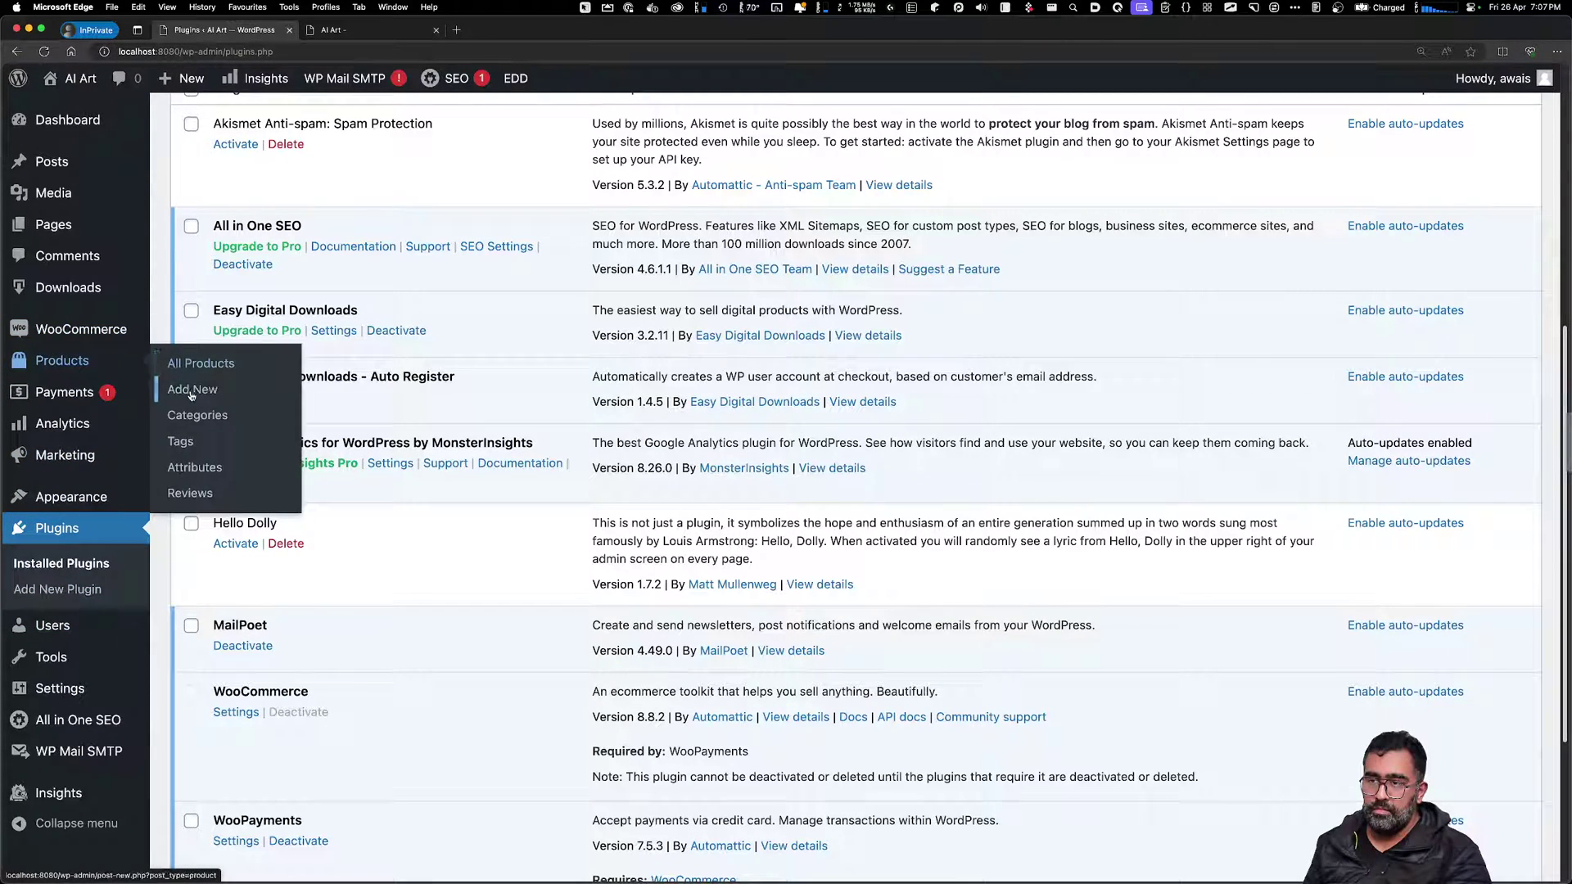
click(191, 391)
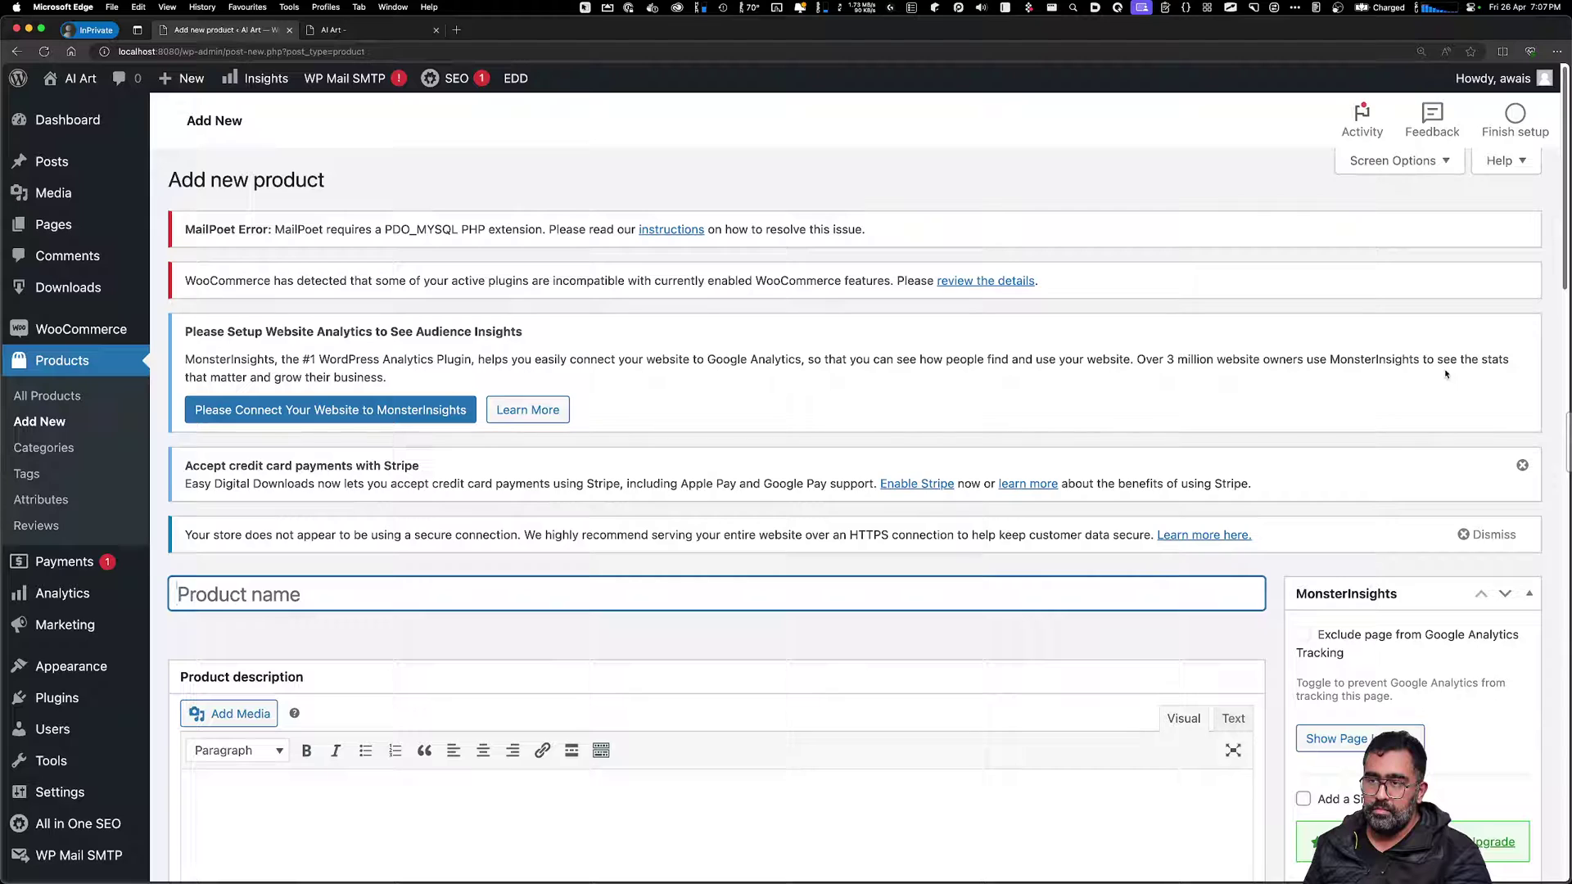
Toggle the Screen Options and Help panels on the new product form
click(1529, 325)
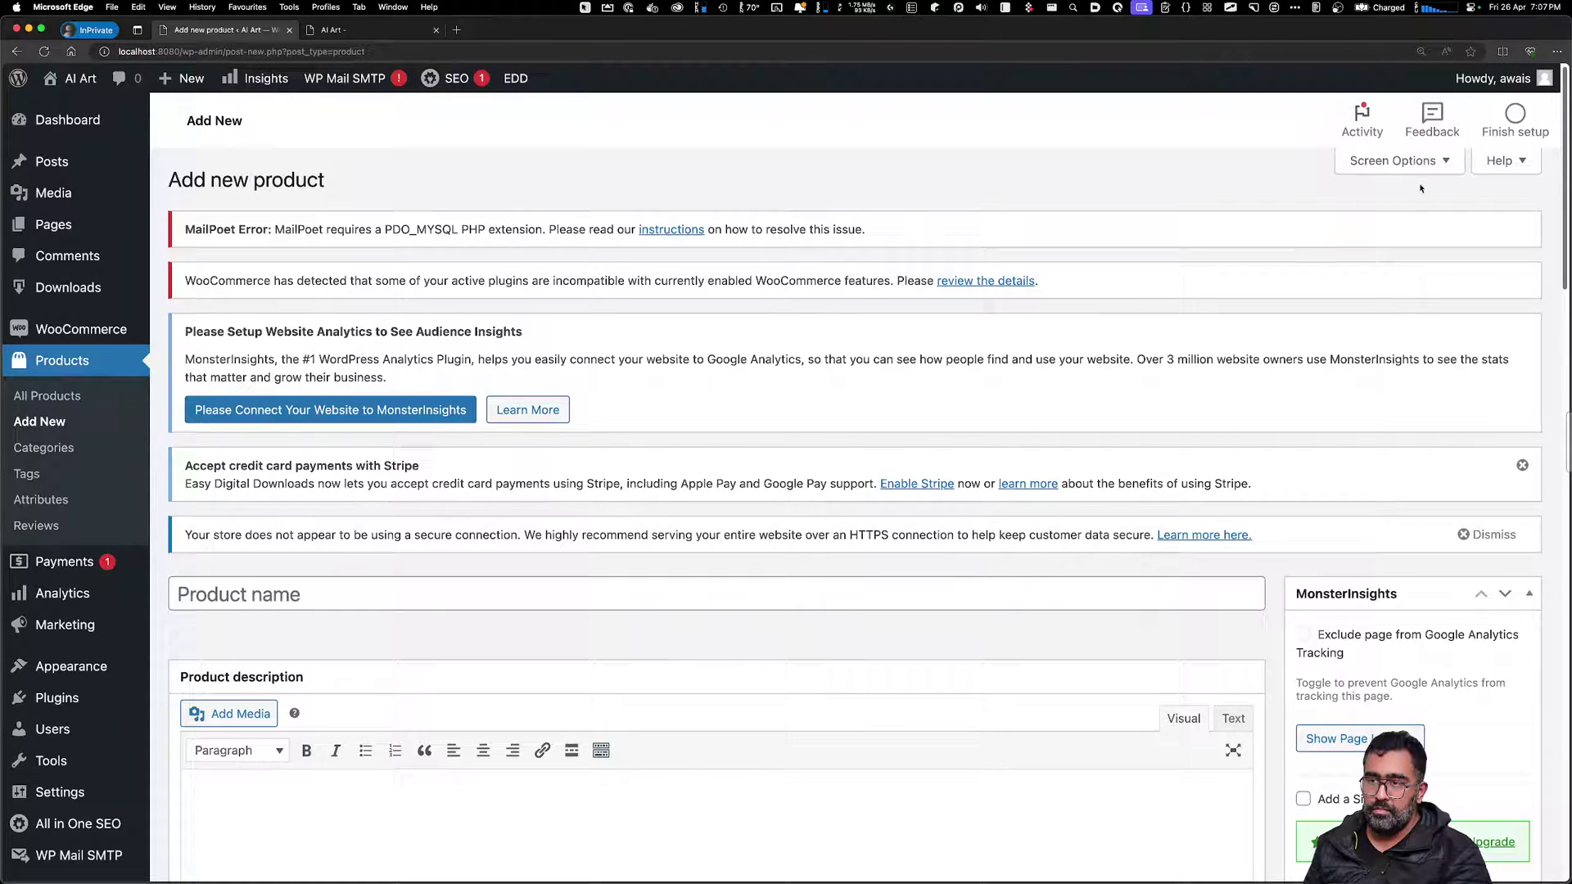
click(1441, 161)
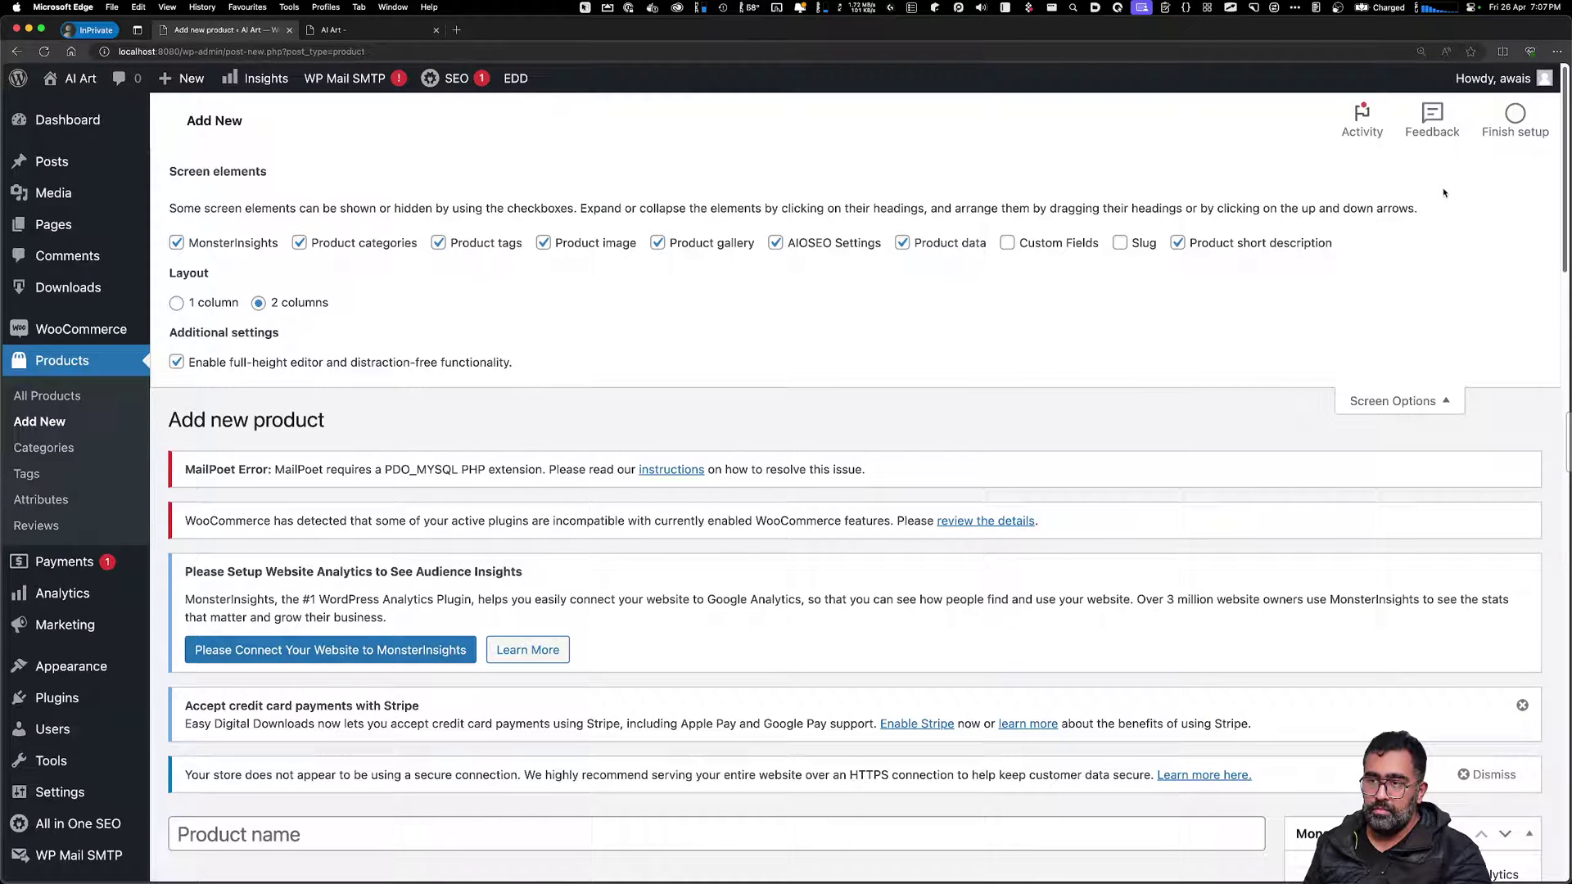
click(1424, 400)
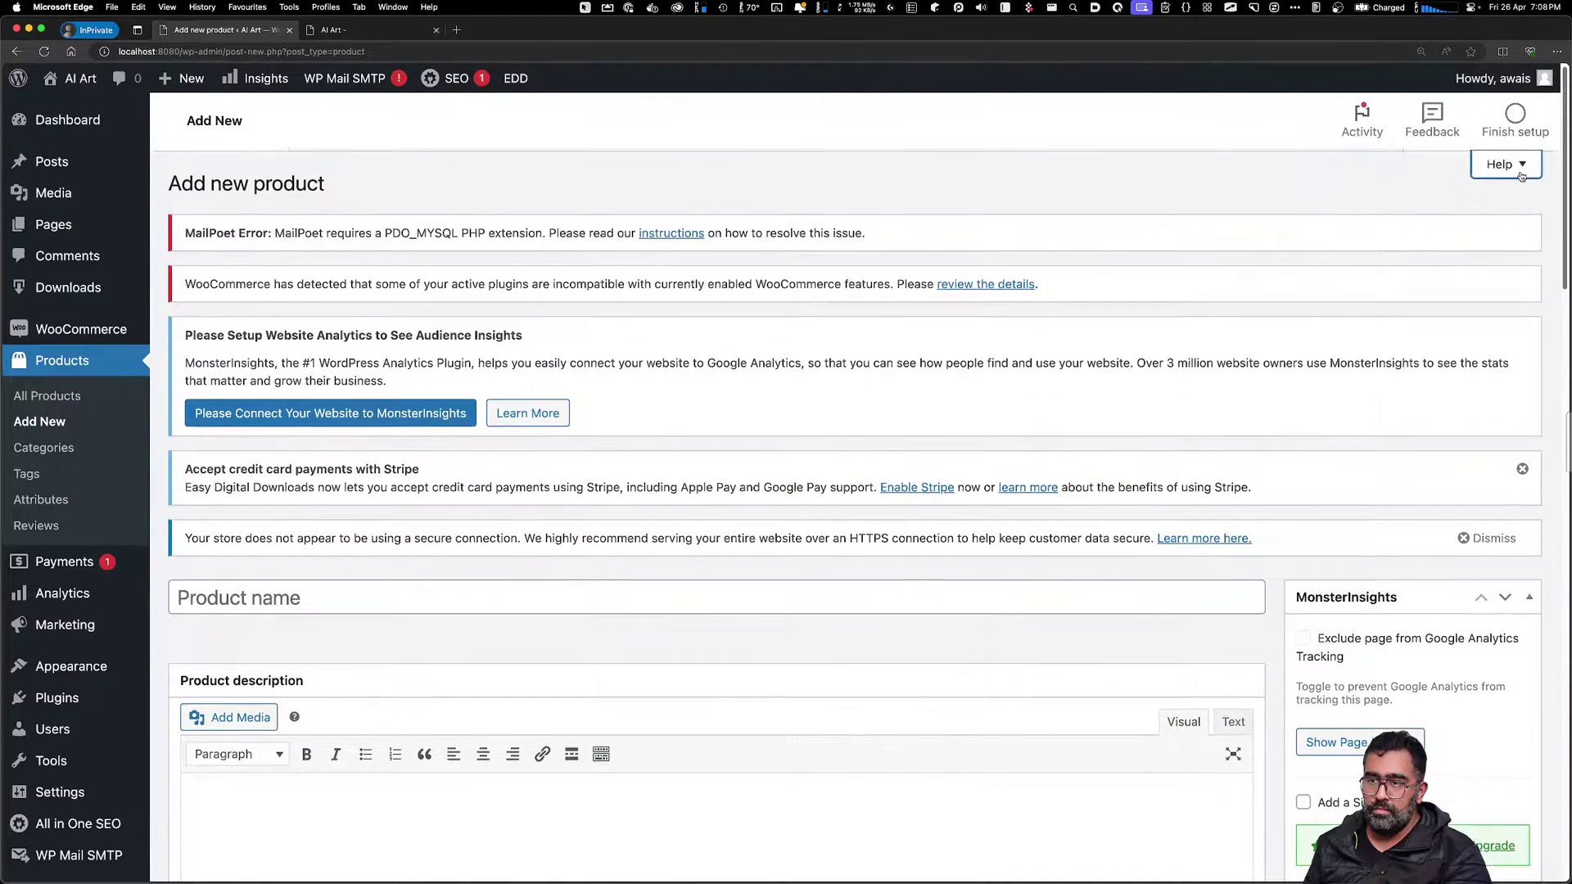
click(1504, 160)
click(1500, 352)
Scroll through the product form and its AIOSEO settings
scroll(876, 546, down, 10)
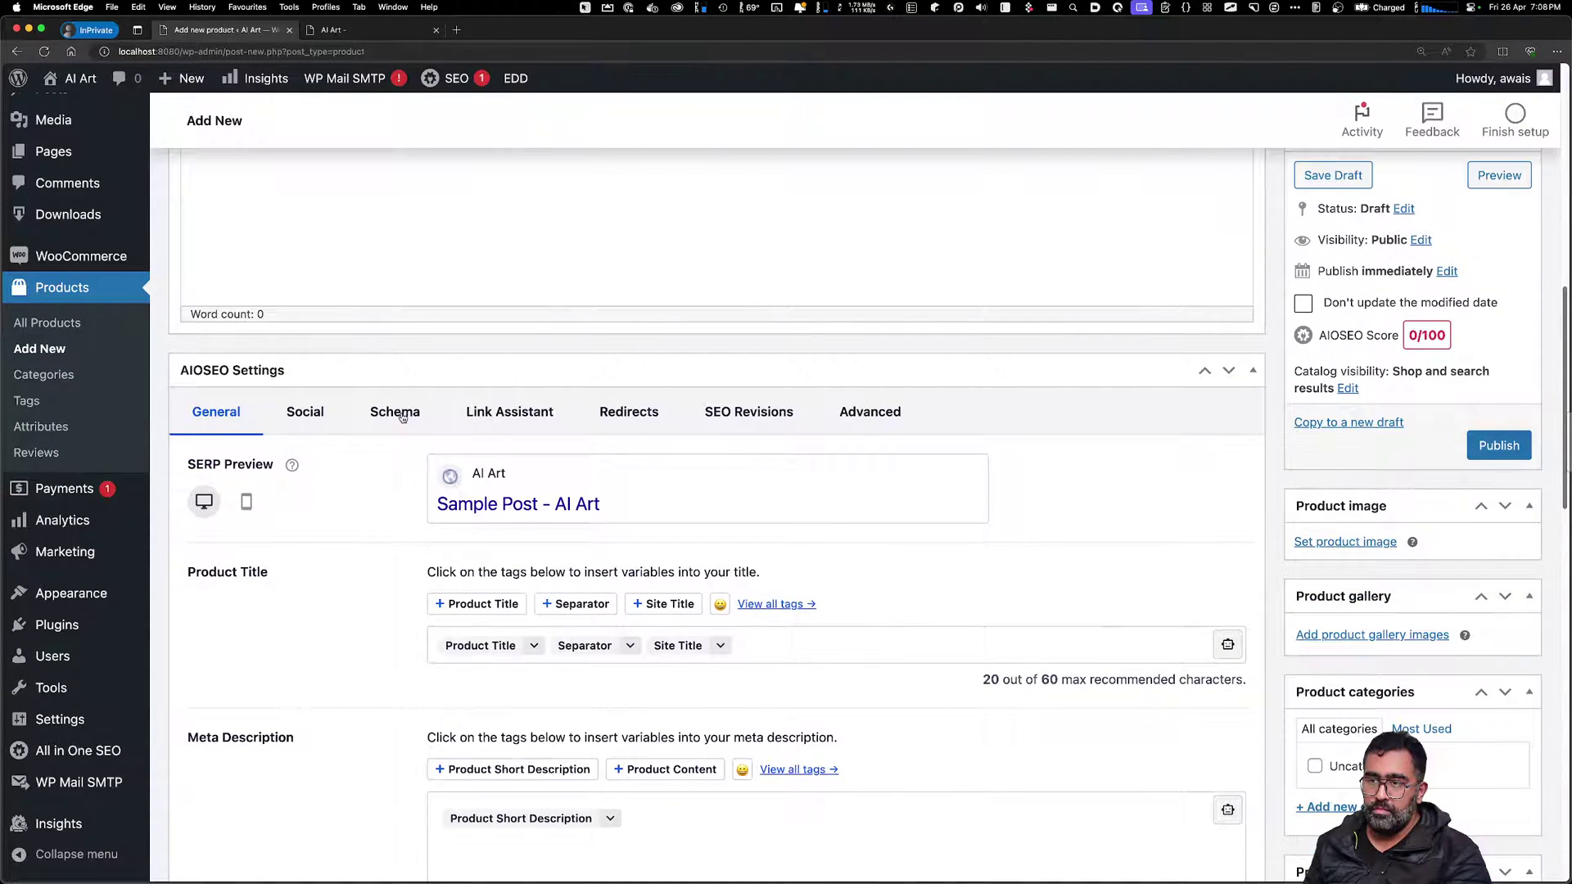
scroll(900, 761, up, 3)
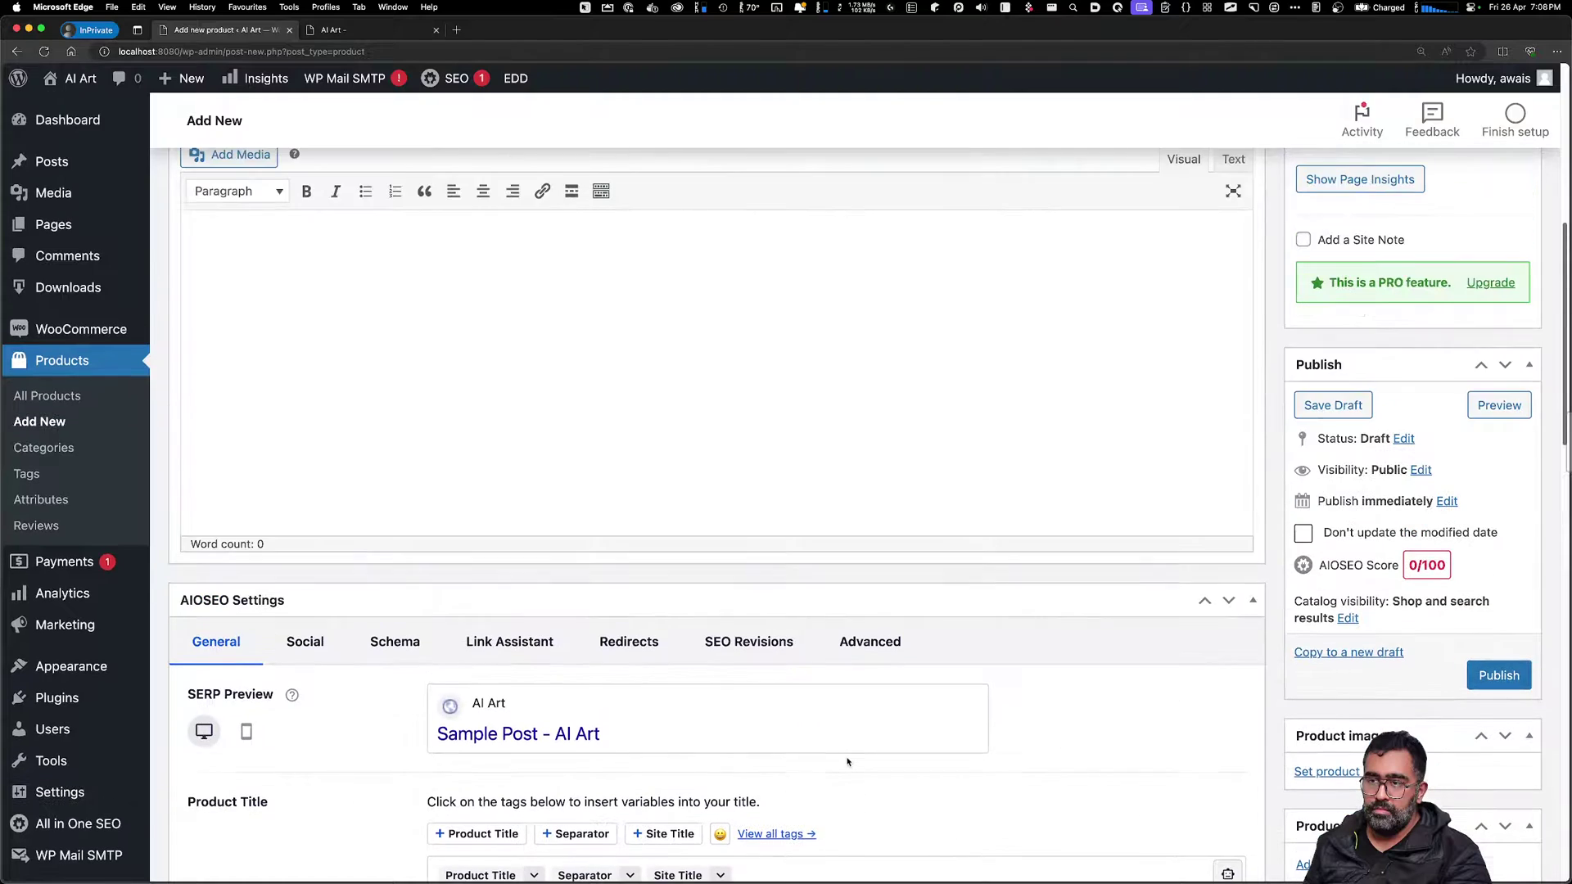
scroll(845, 751, down, 5)
scroll(842, 751, down, 3)
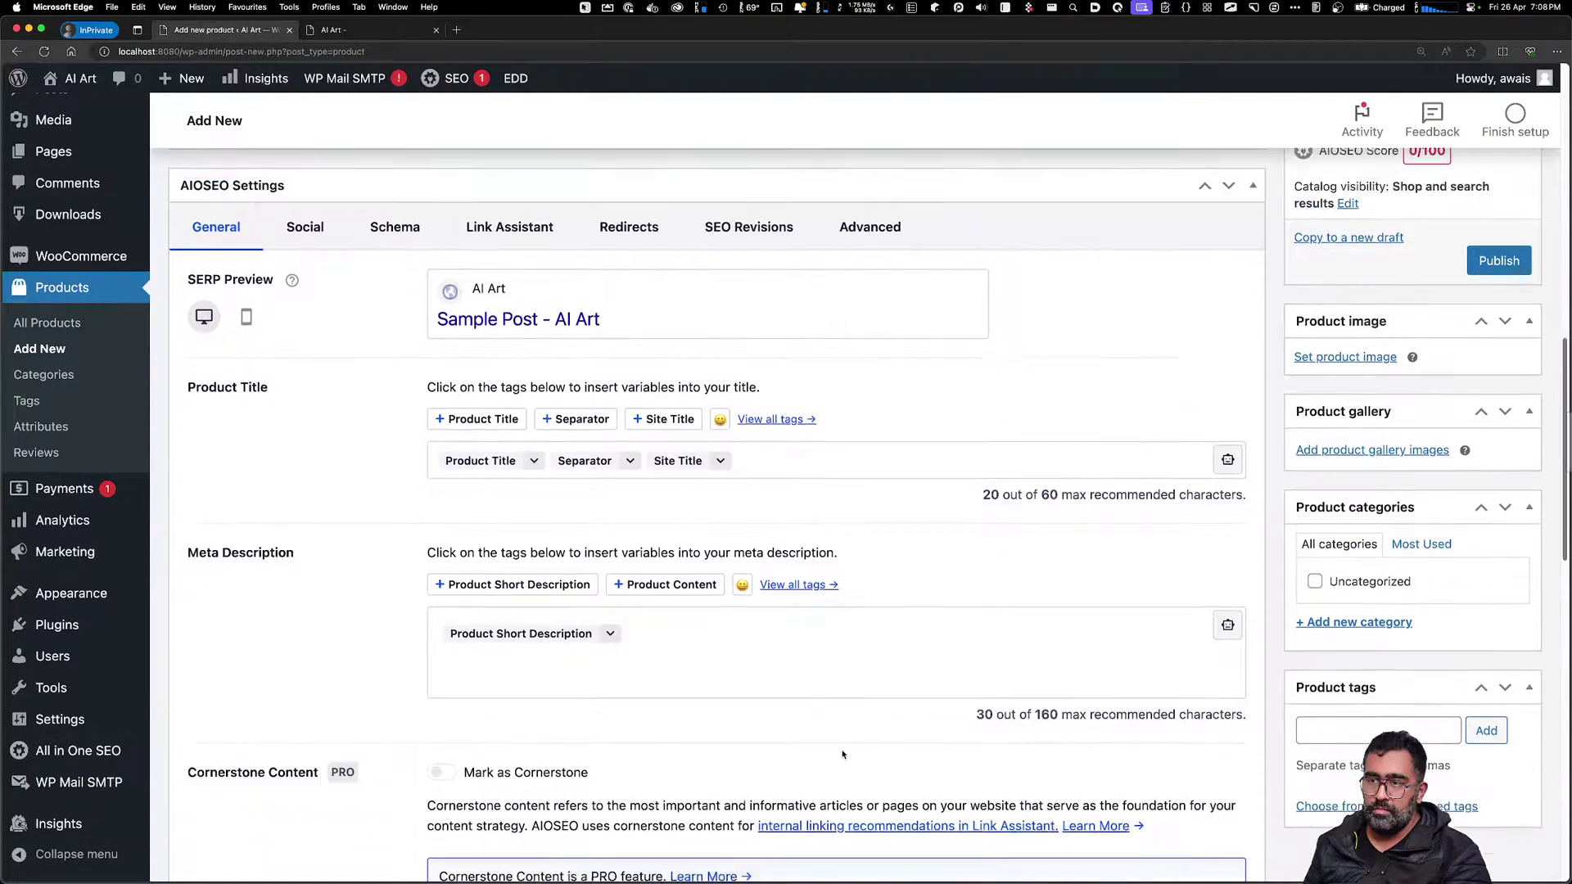
mouse_move(98, 627)
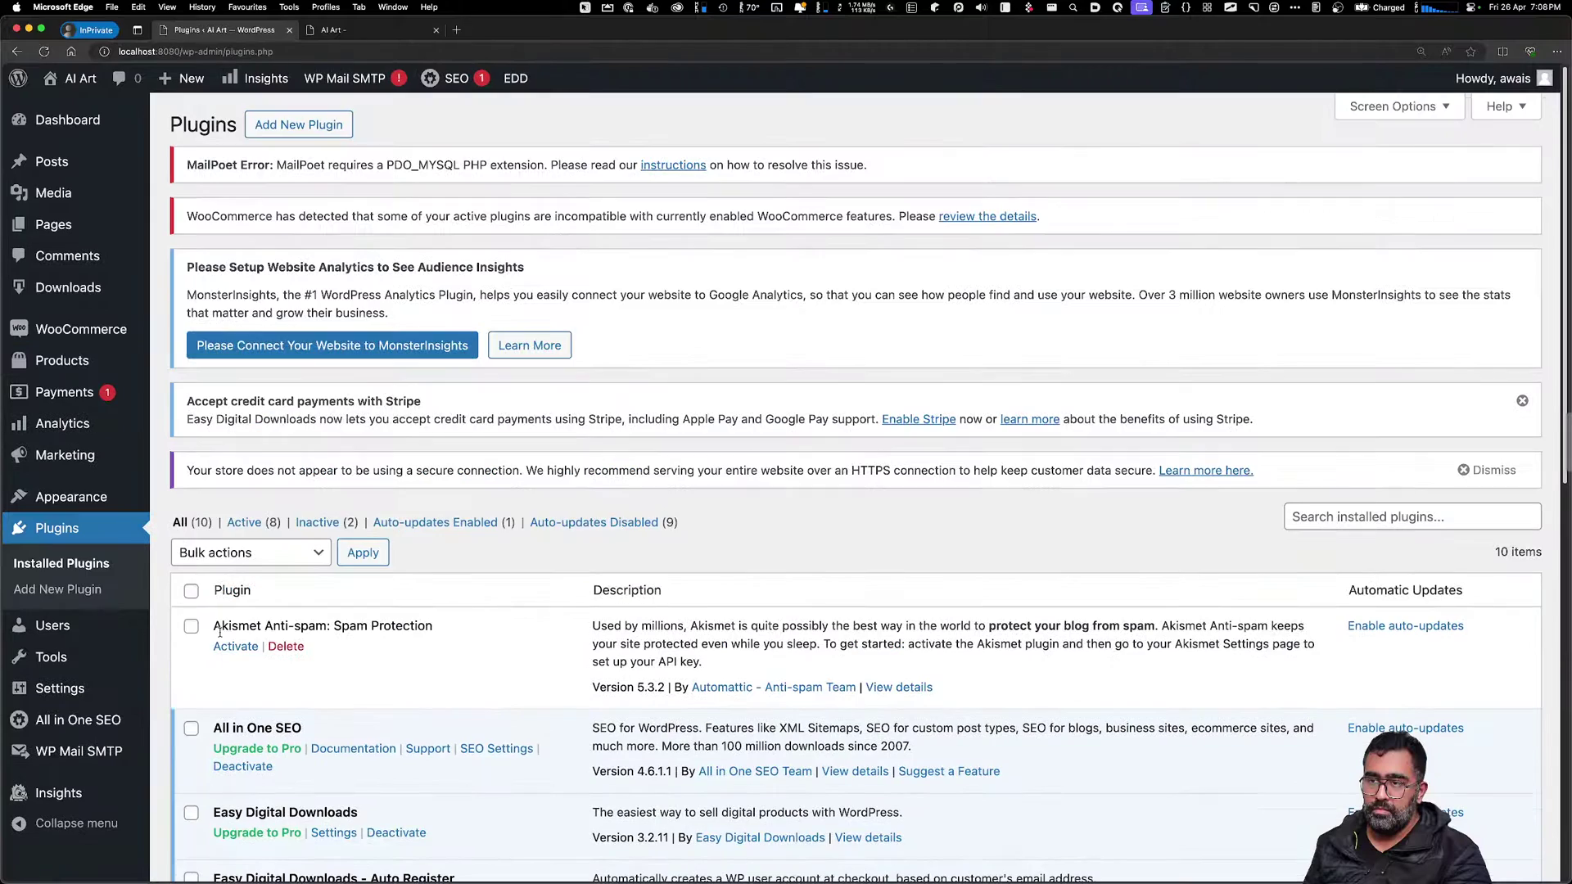
Search the plugin directory in Add Plugins for 'increase'
click(88, 596)
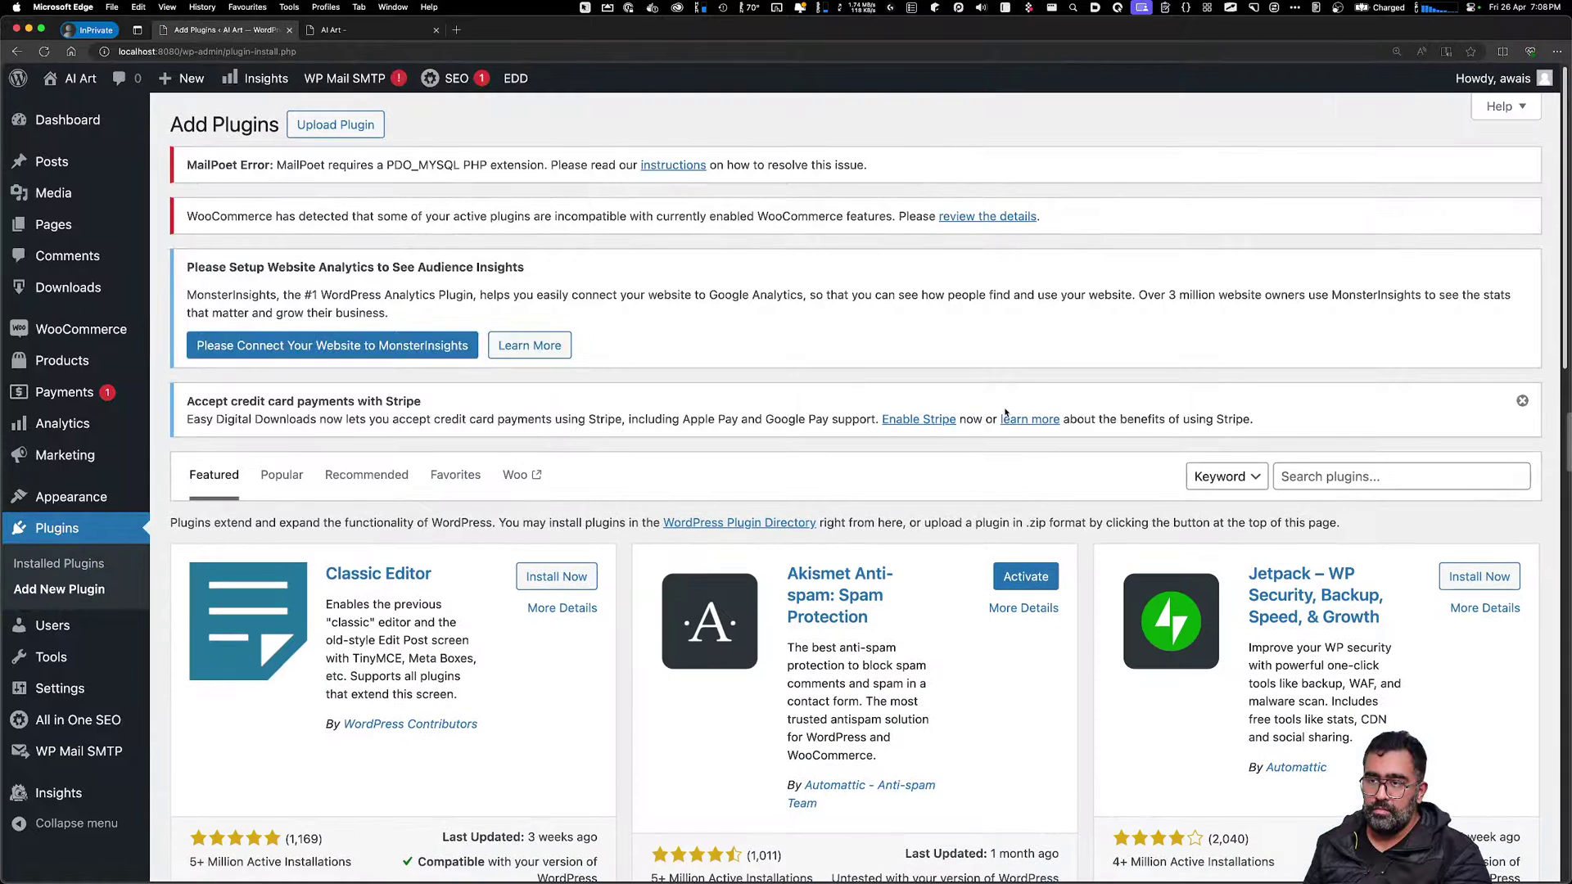
click(1343, 475)
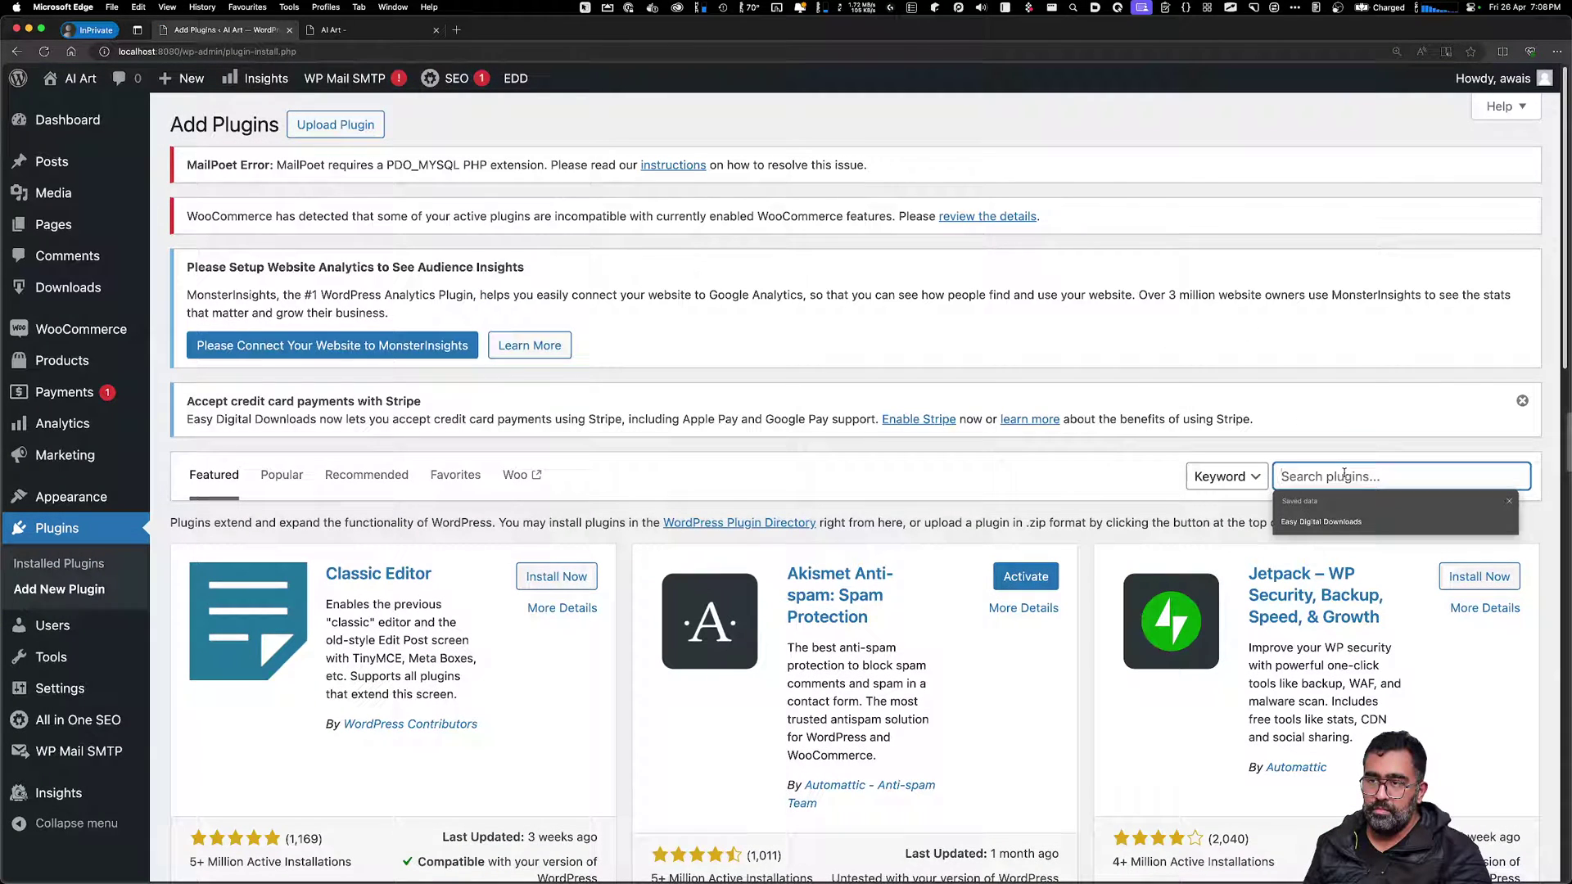
text(i)
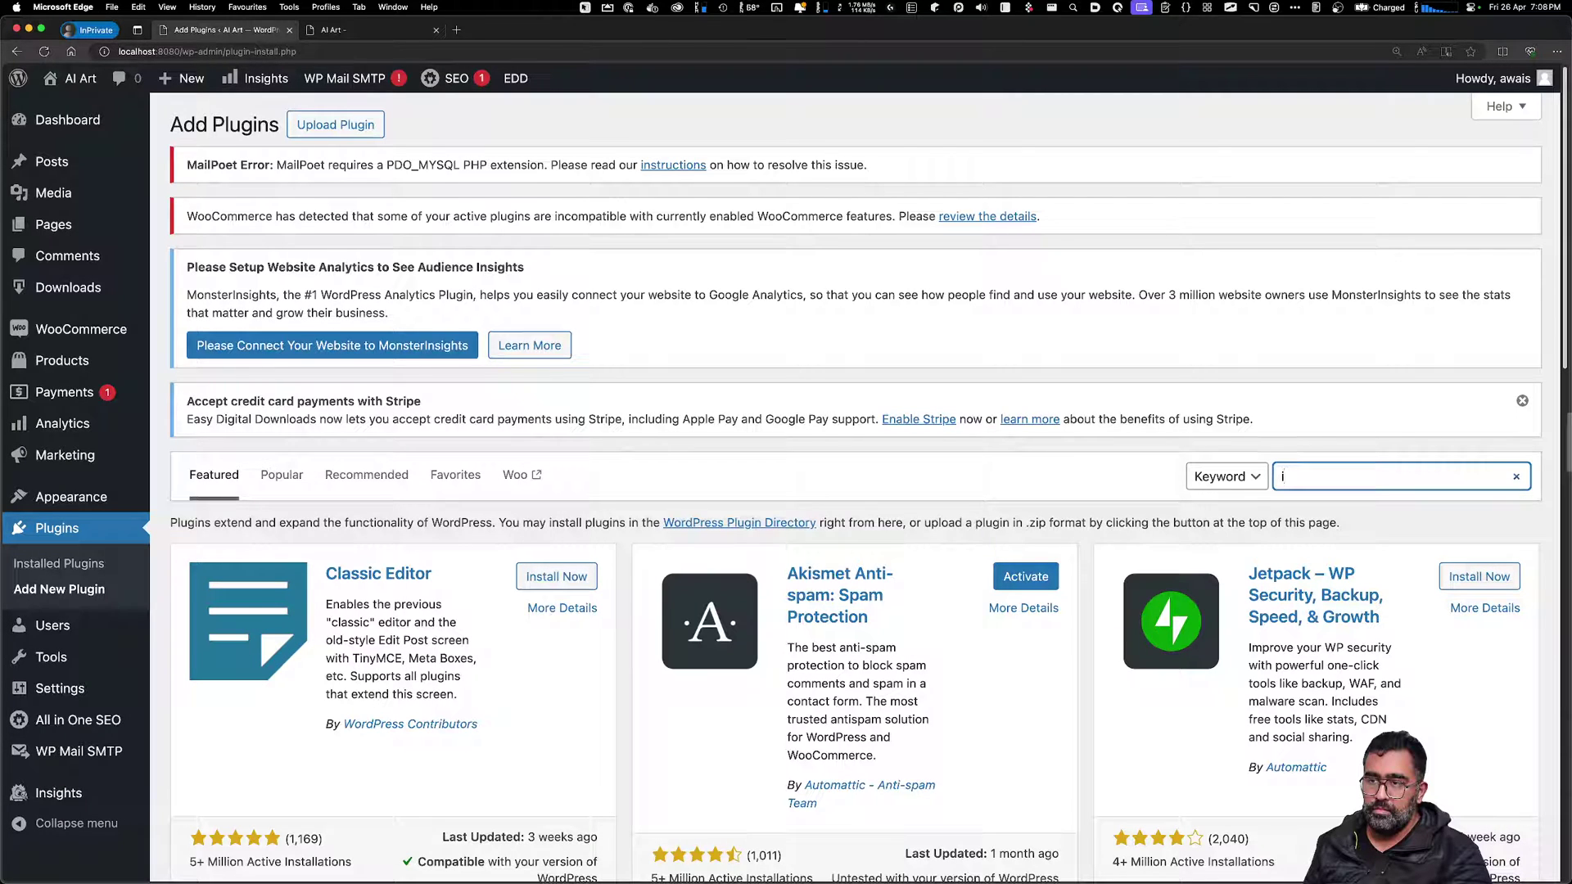
text(n)
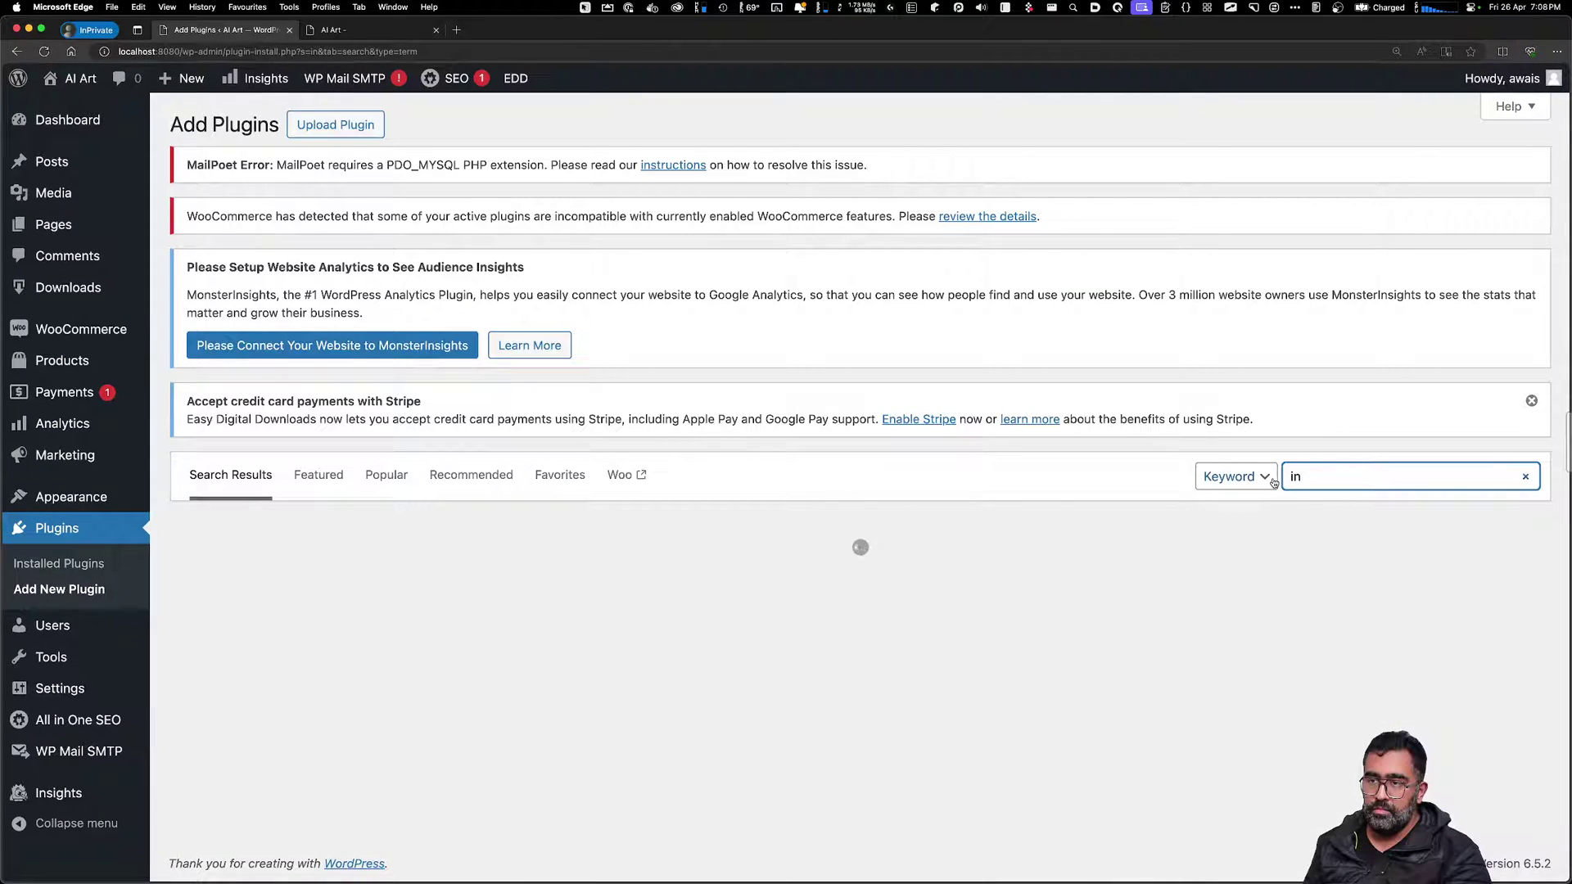
click(1319, 478)
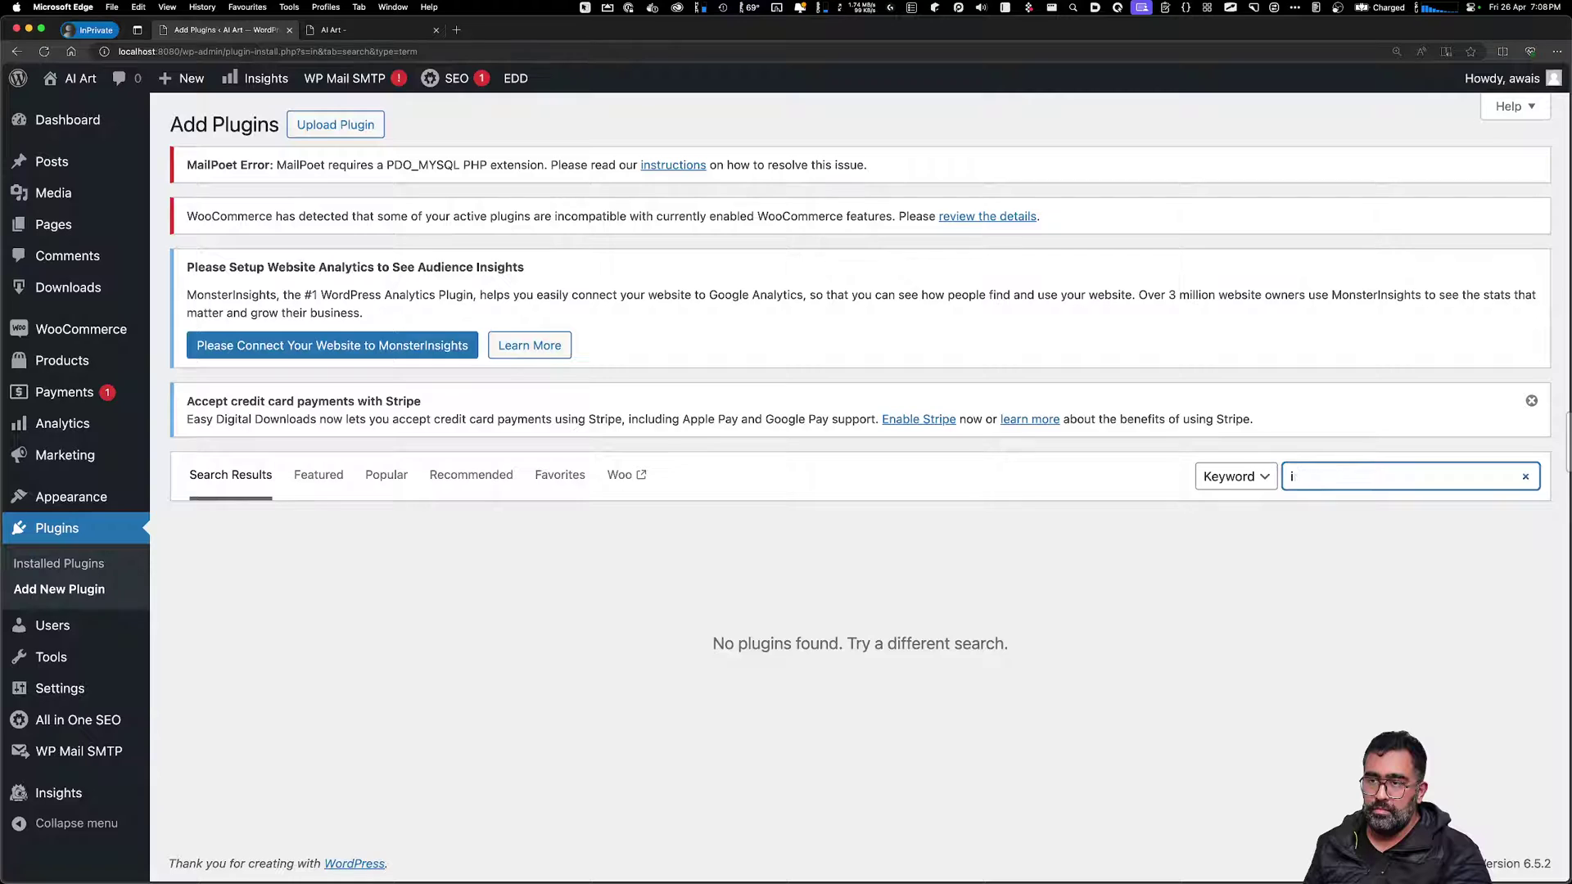
key(BackSpace)
text(increase)
key(super+Tab)
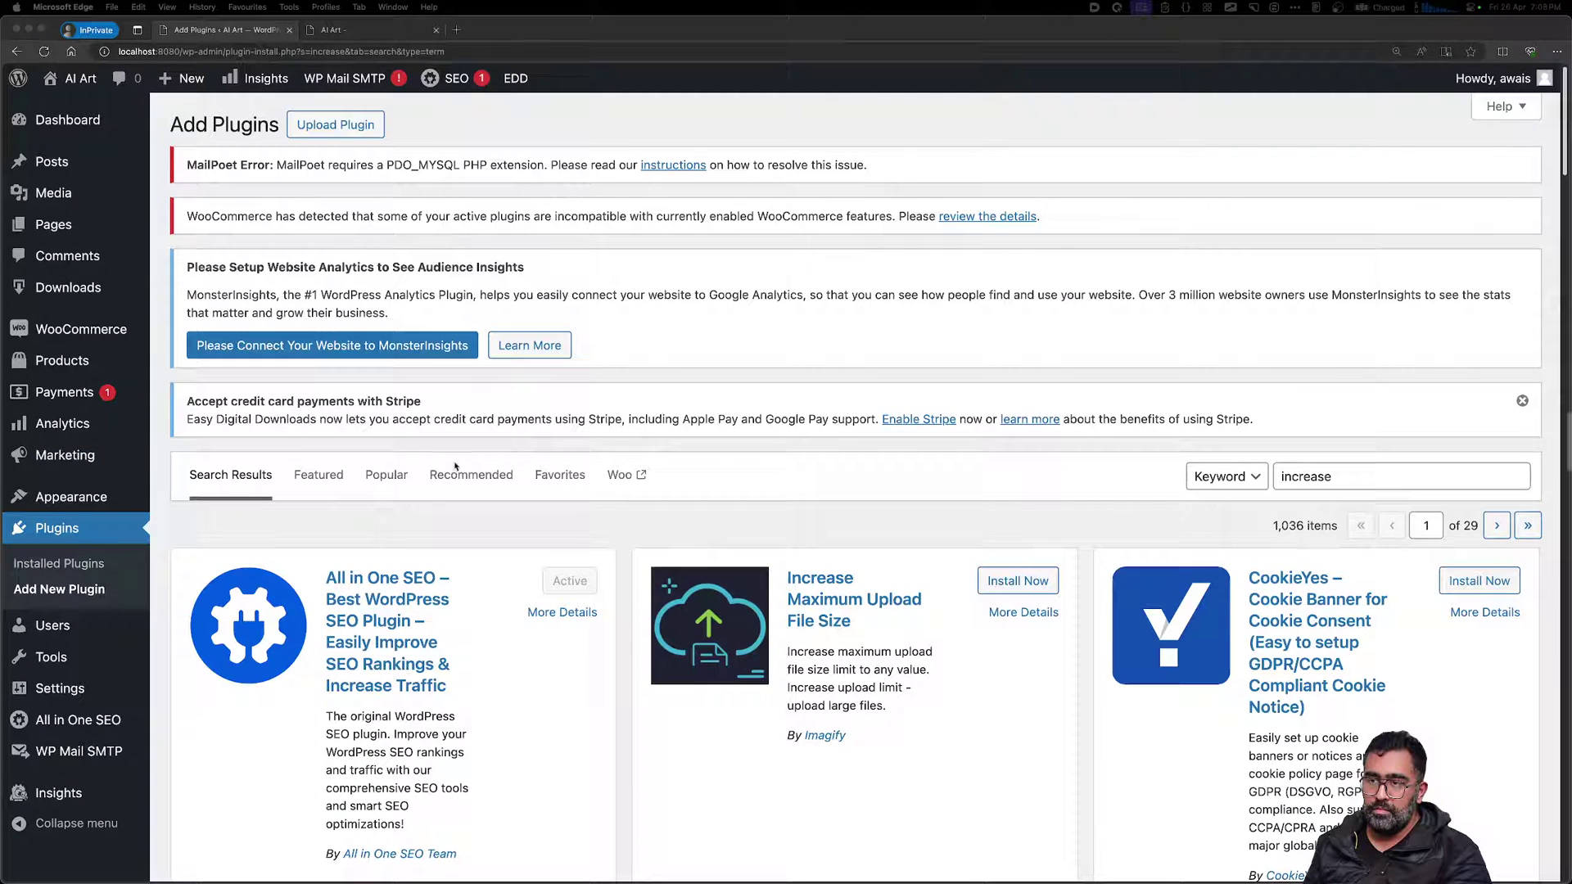
key(super+Tab)
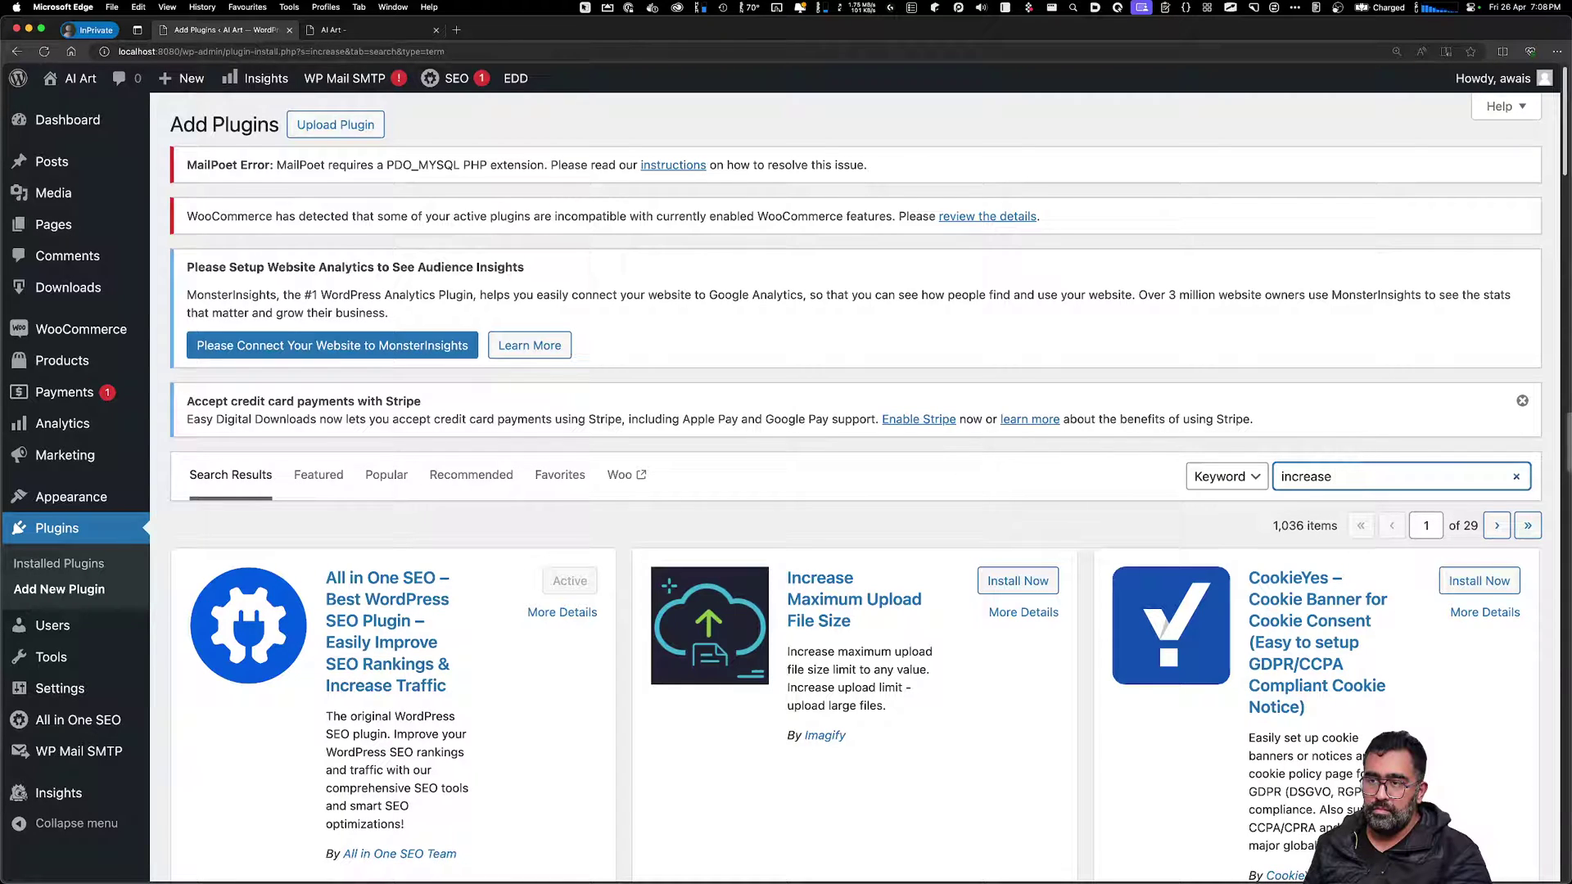
text(upl)
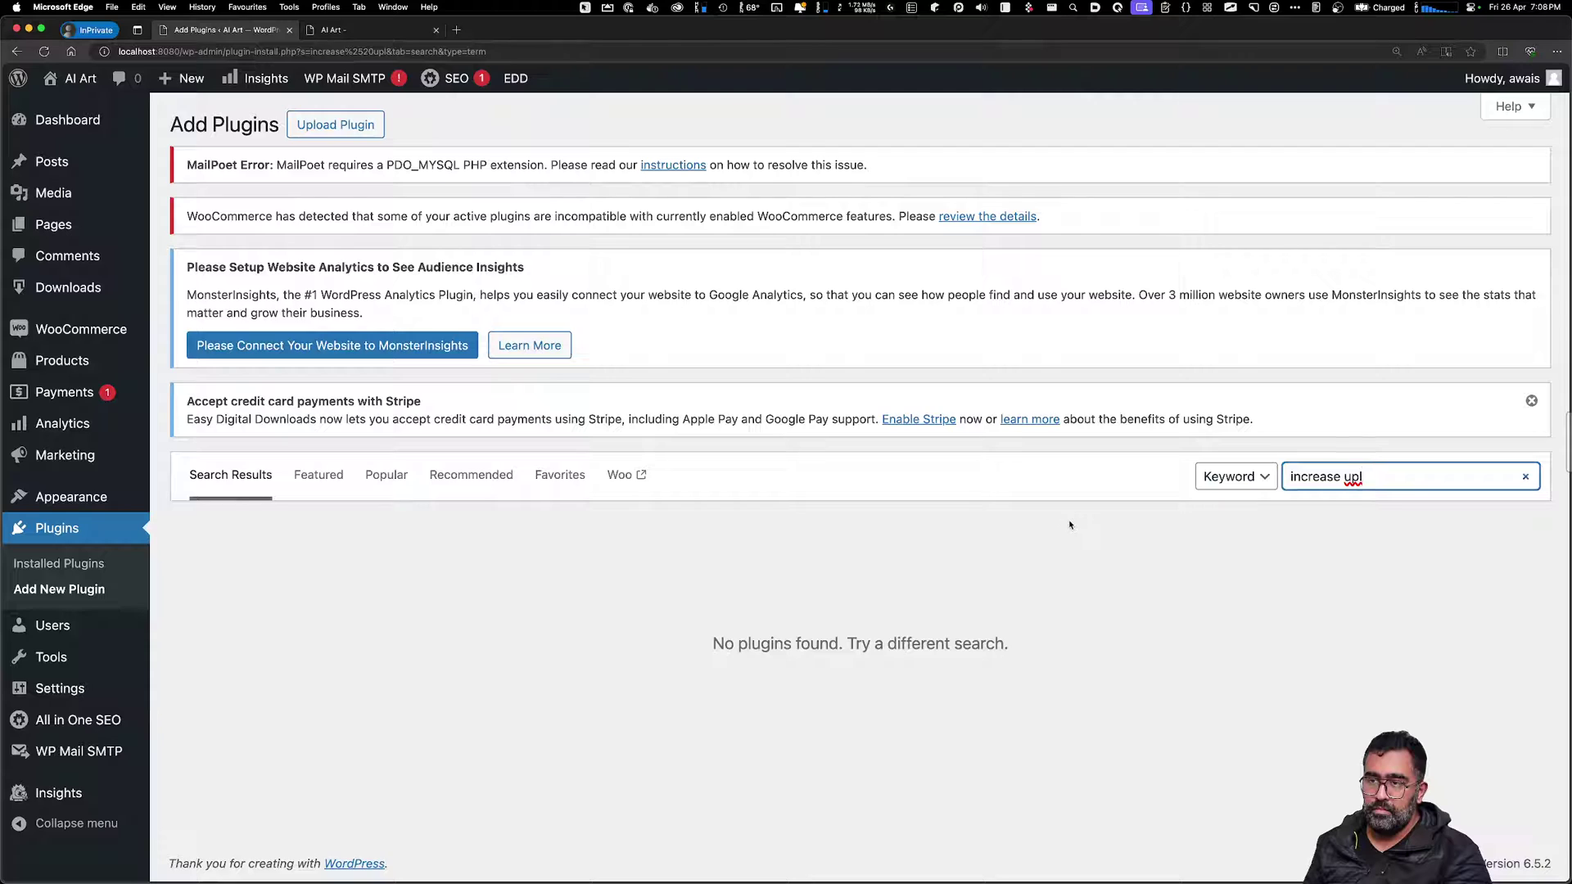
key(BackSpace)
key(BackSpace)
key(BackSpace)
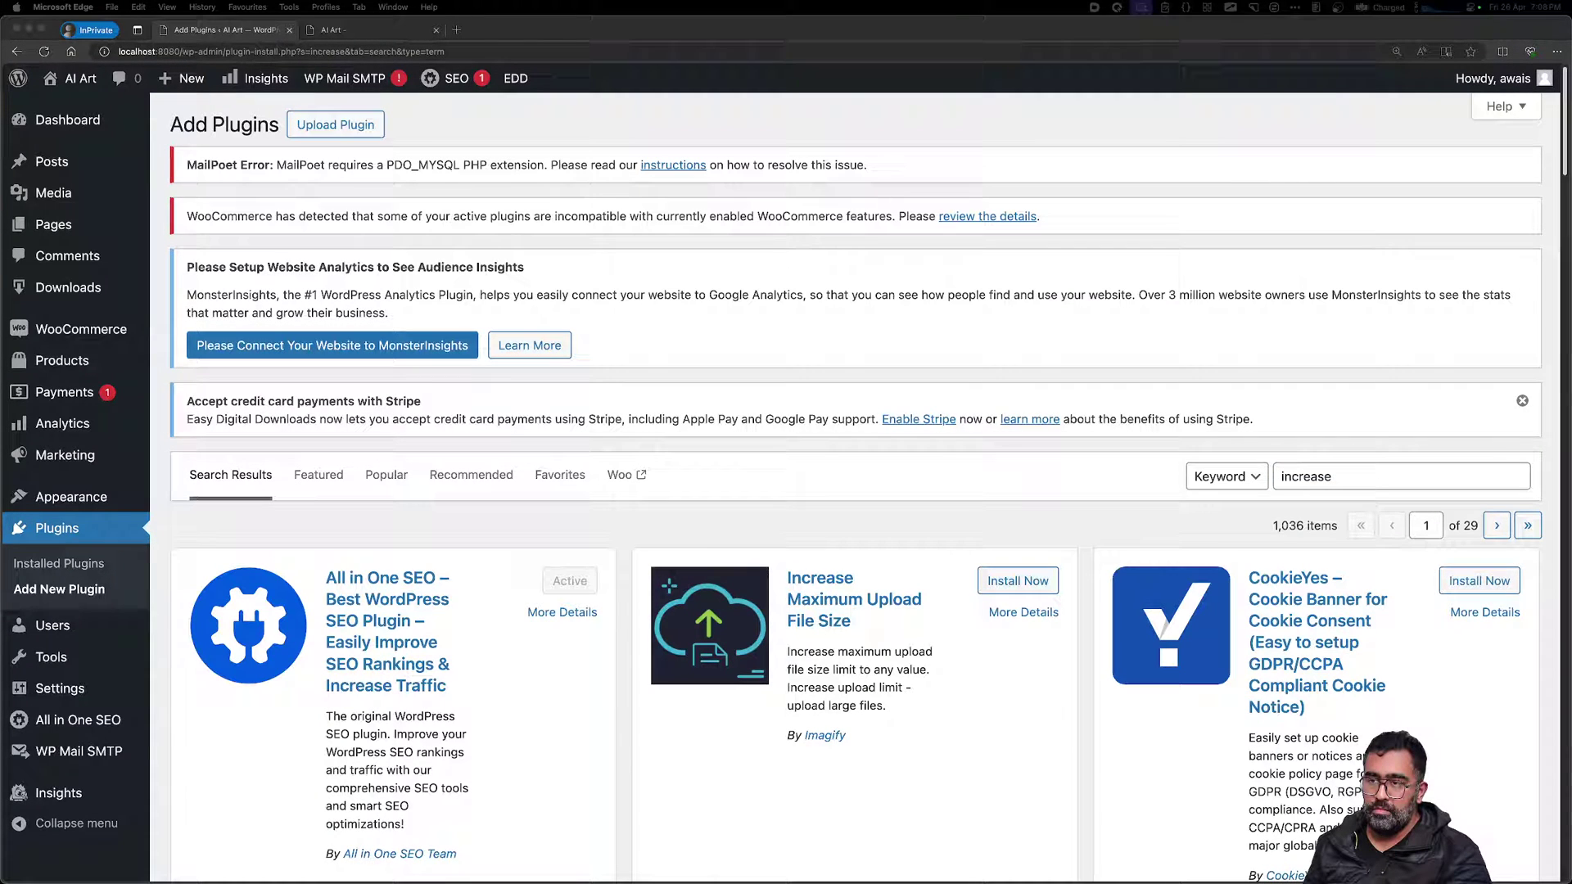
Install and activate the Increase Maximum Upload File Size plugin by Imagify
click(984, 593)
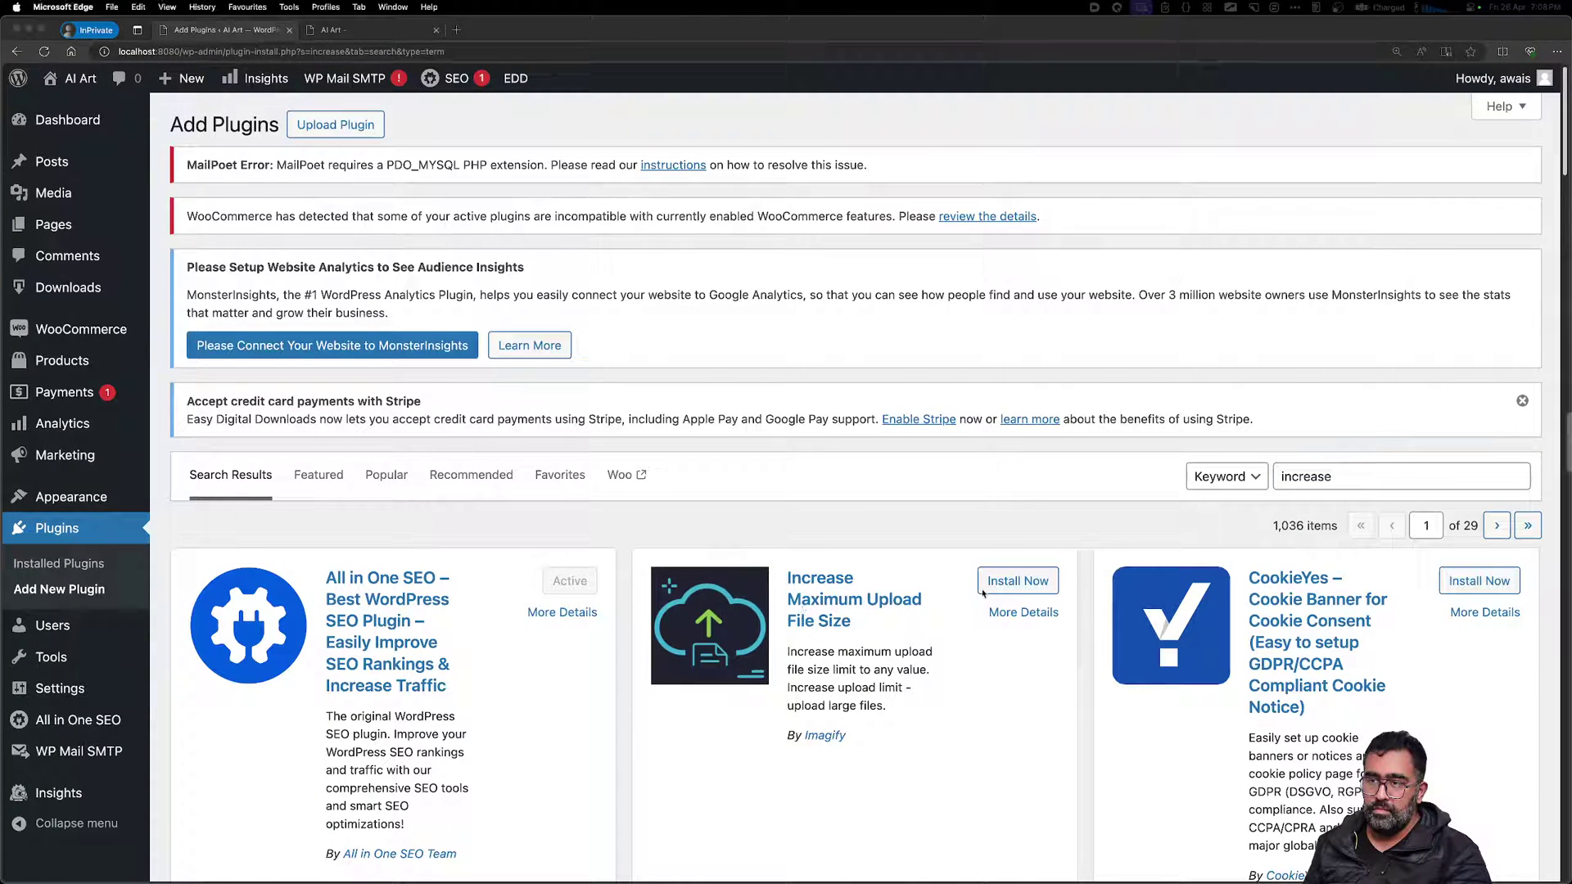
click(983, 590)
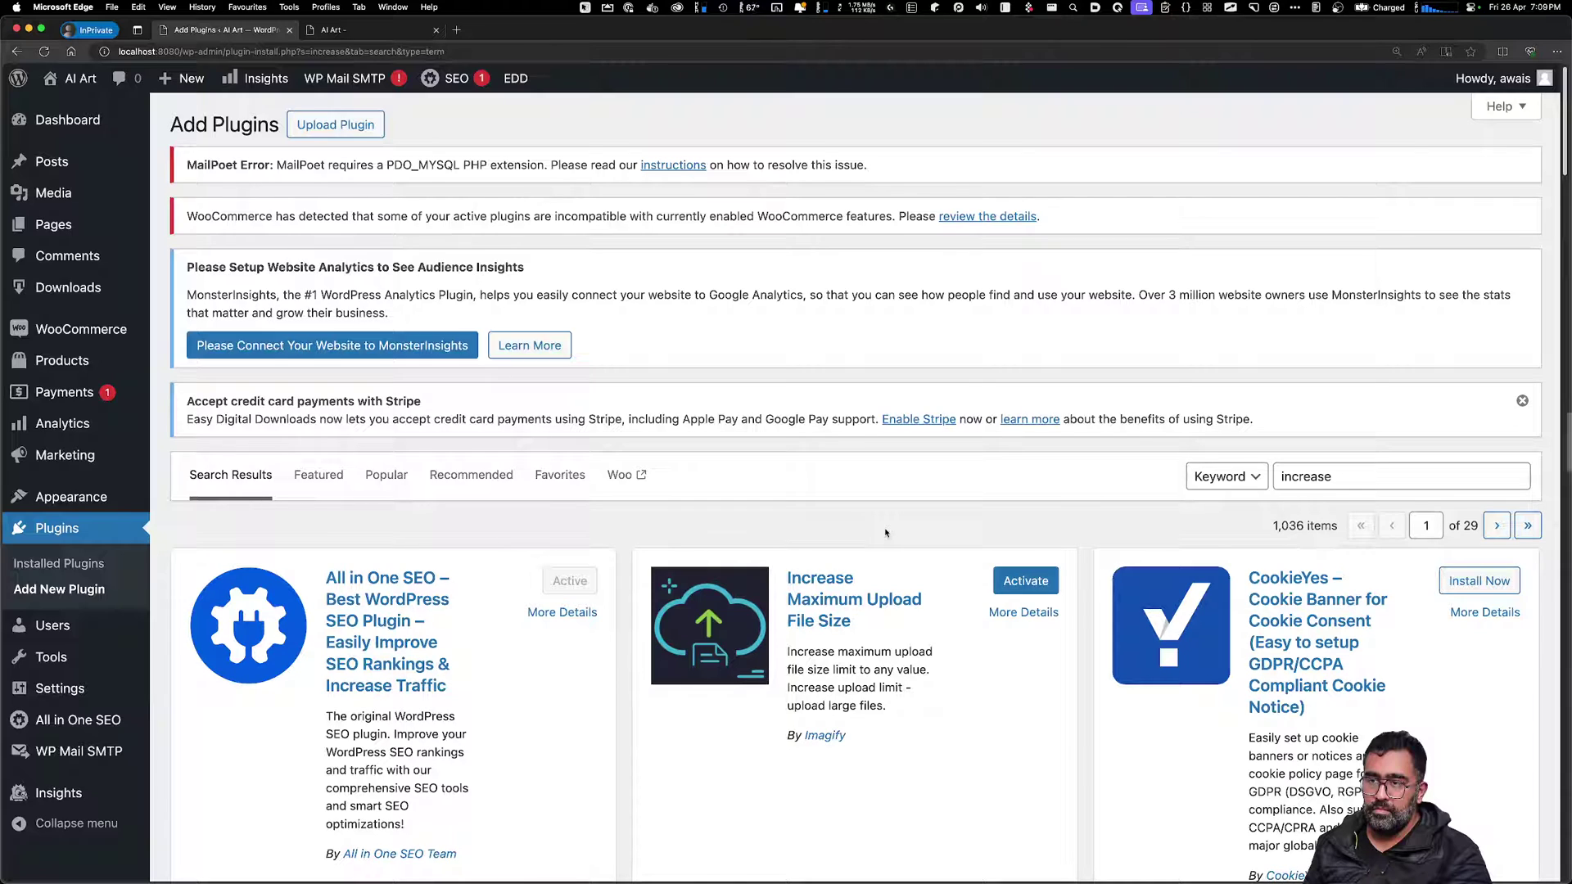
click(1030, 585)
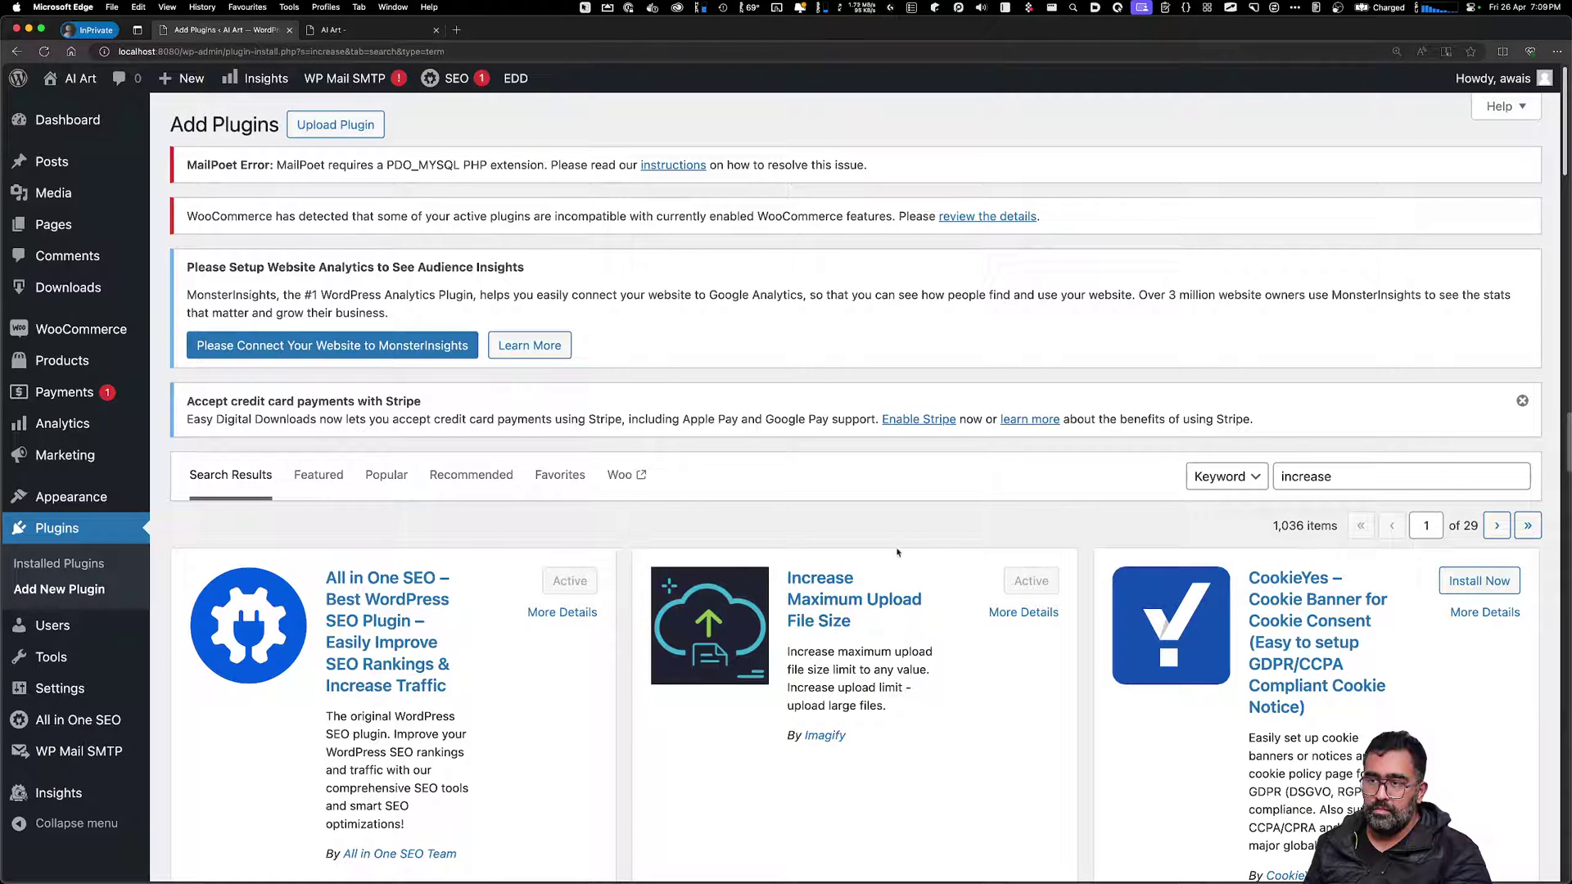
mouse_move(74, 658)
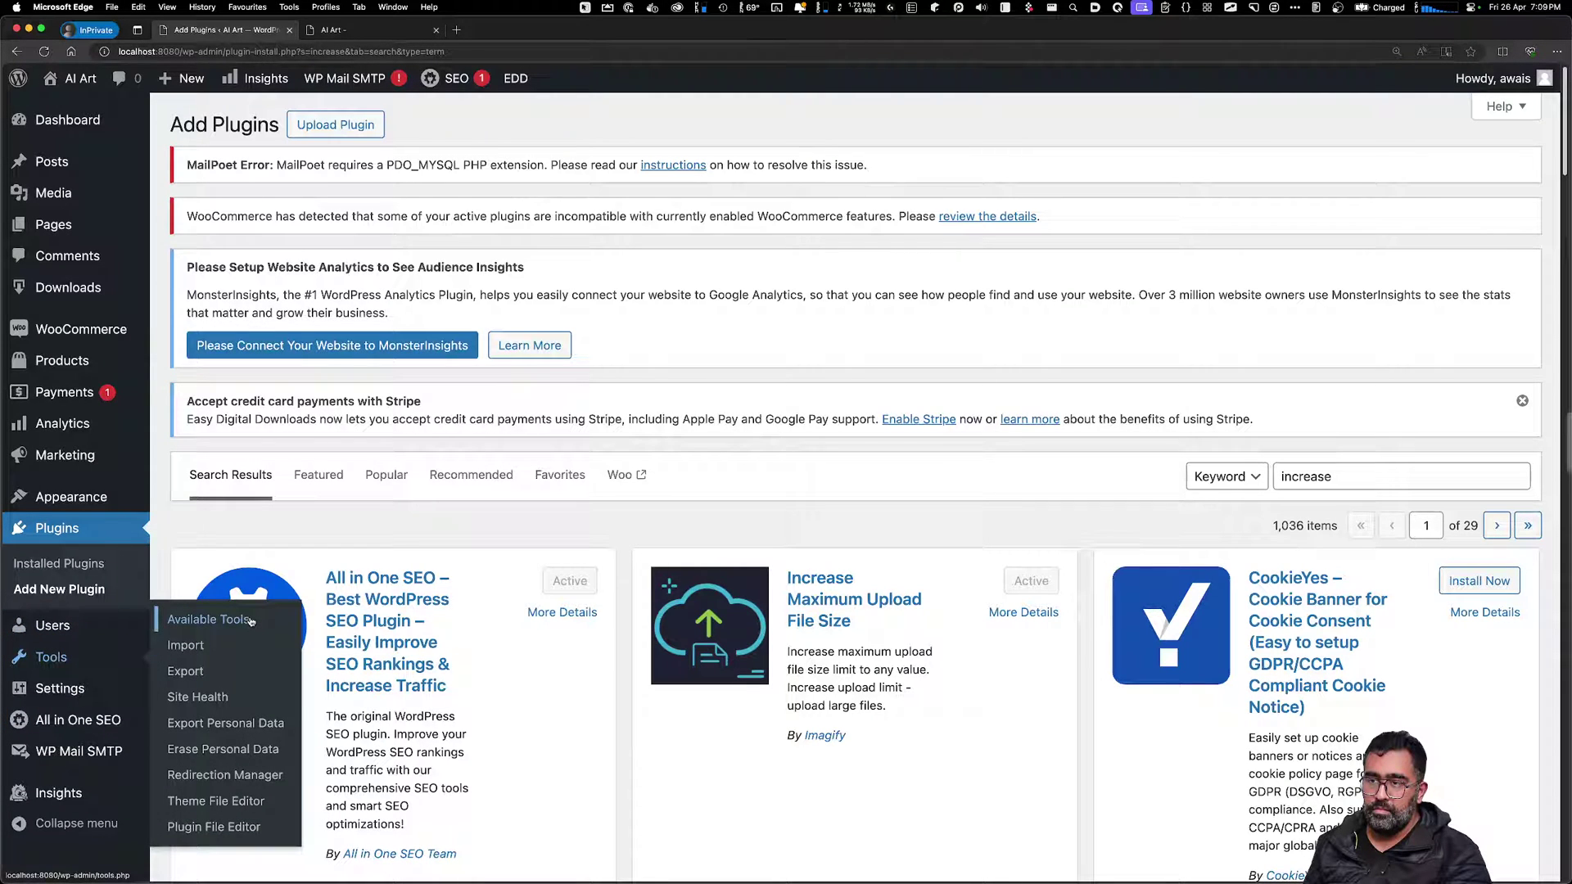
Open the Increase Maximum Upload File Size settings from Installed Plugins
click(250, 620)
scroll(550, 707, down, 8)
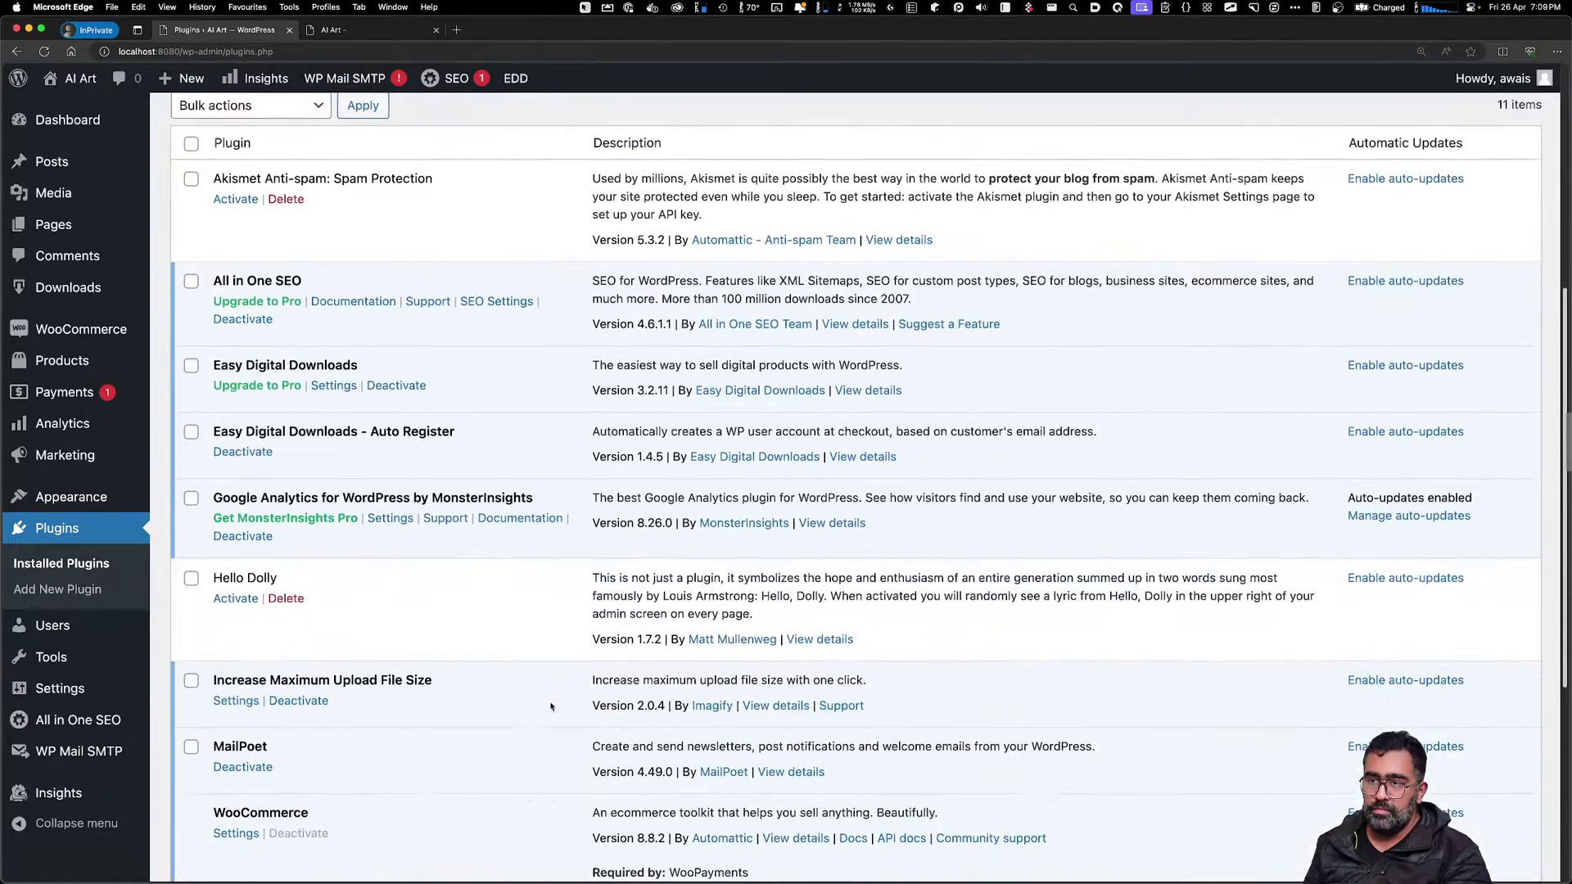
scroll(551, 706, down, 3)
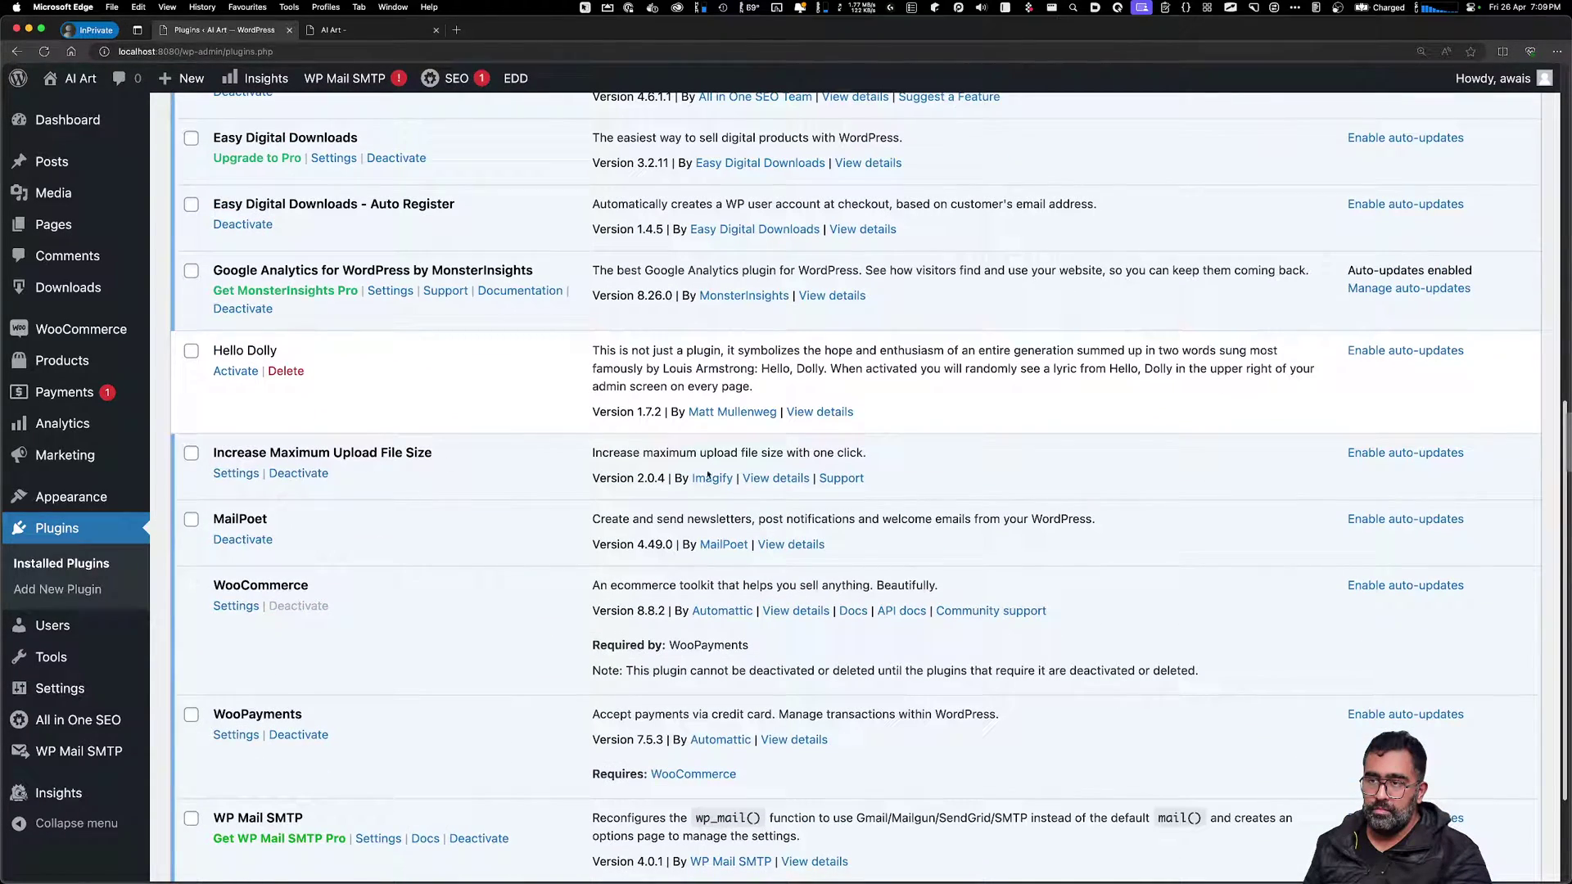
click(238, 474)
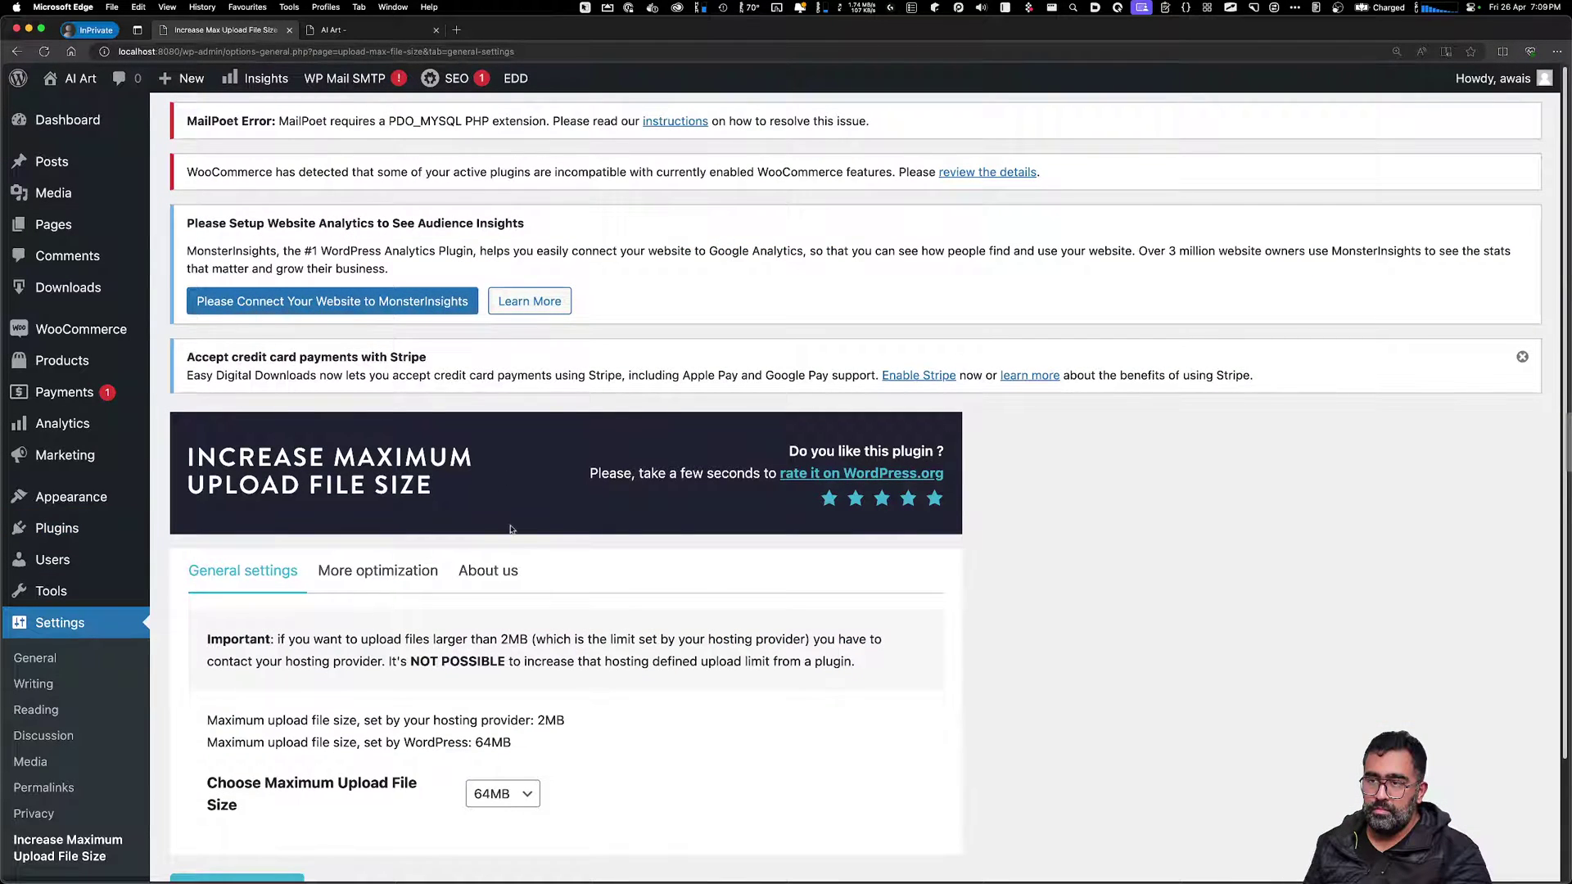
Keep 64MB as the maximum upload size and save the settings
scroll(602, 818, down, 3)
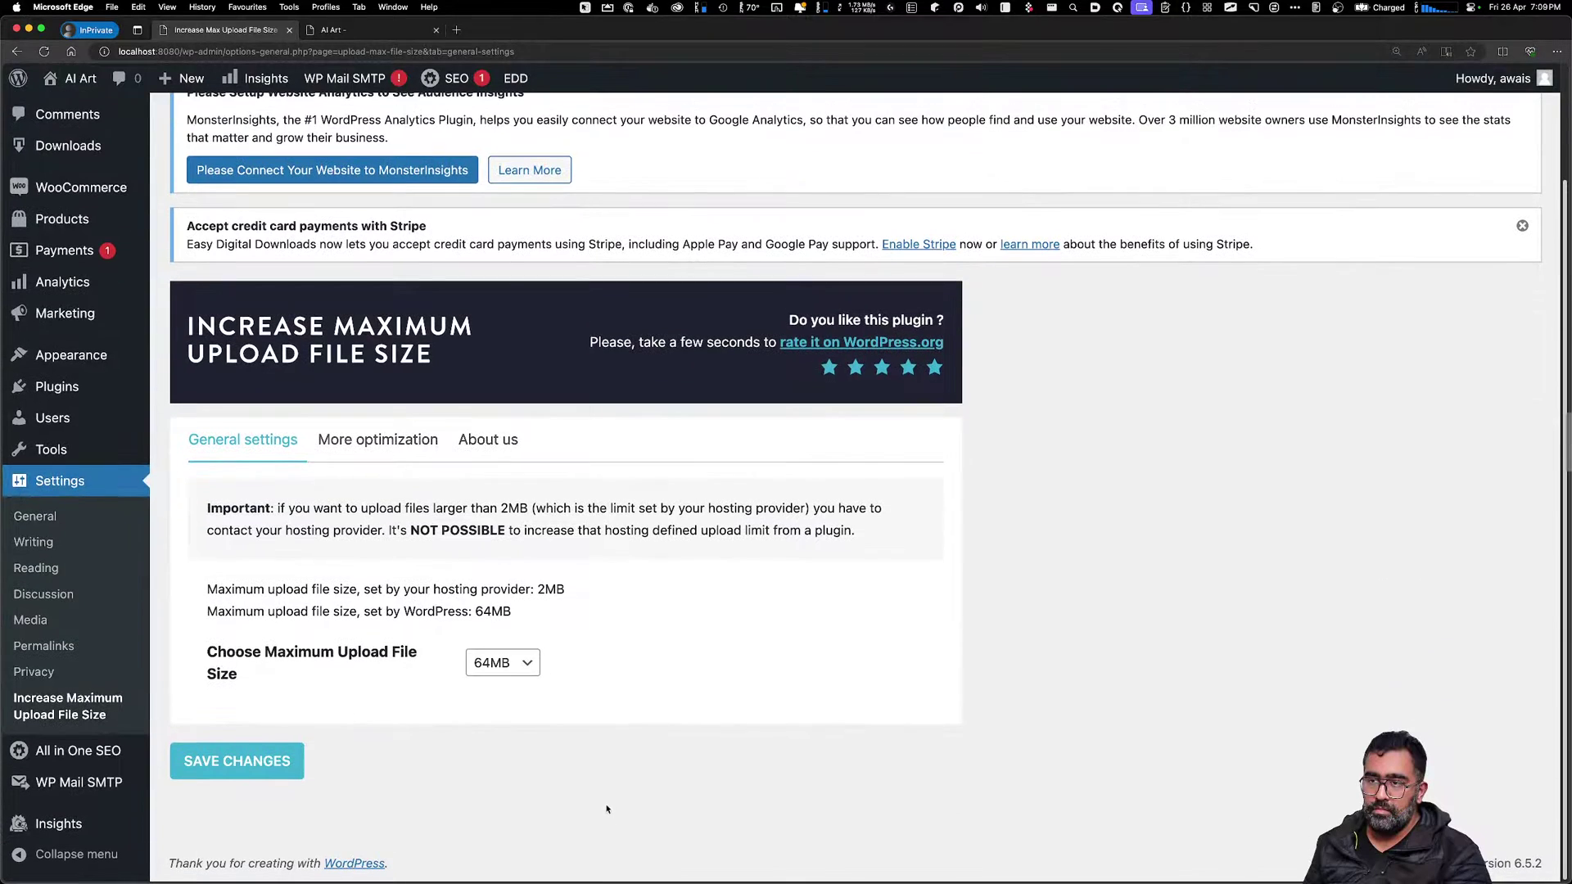
click(513, 663)
click(513, 663)
key(Return)
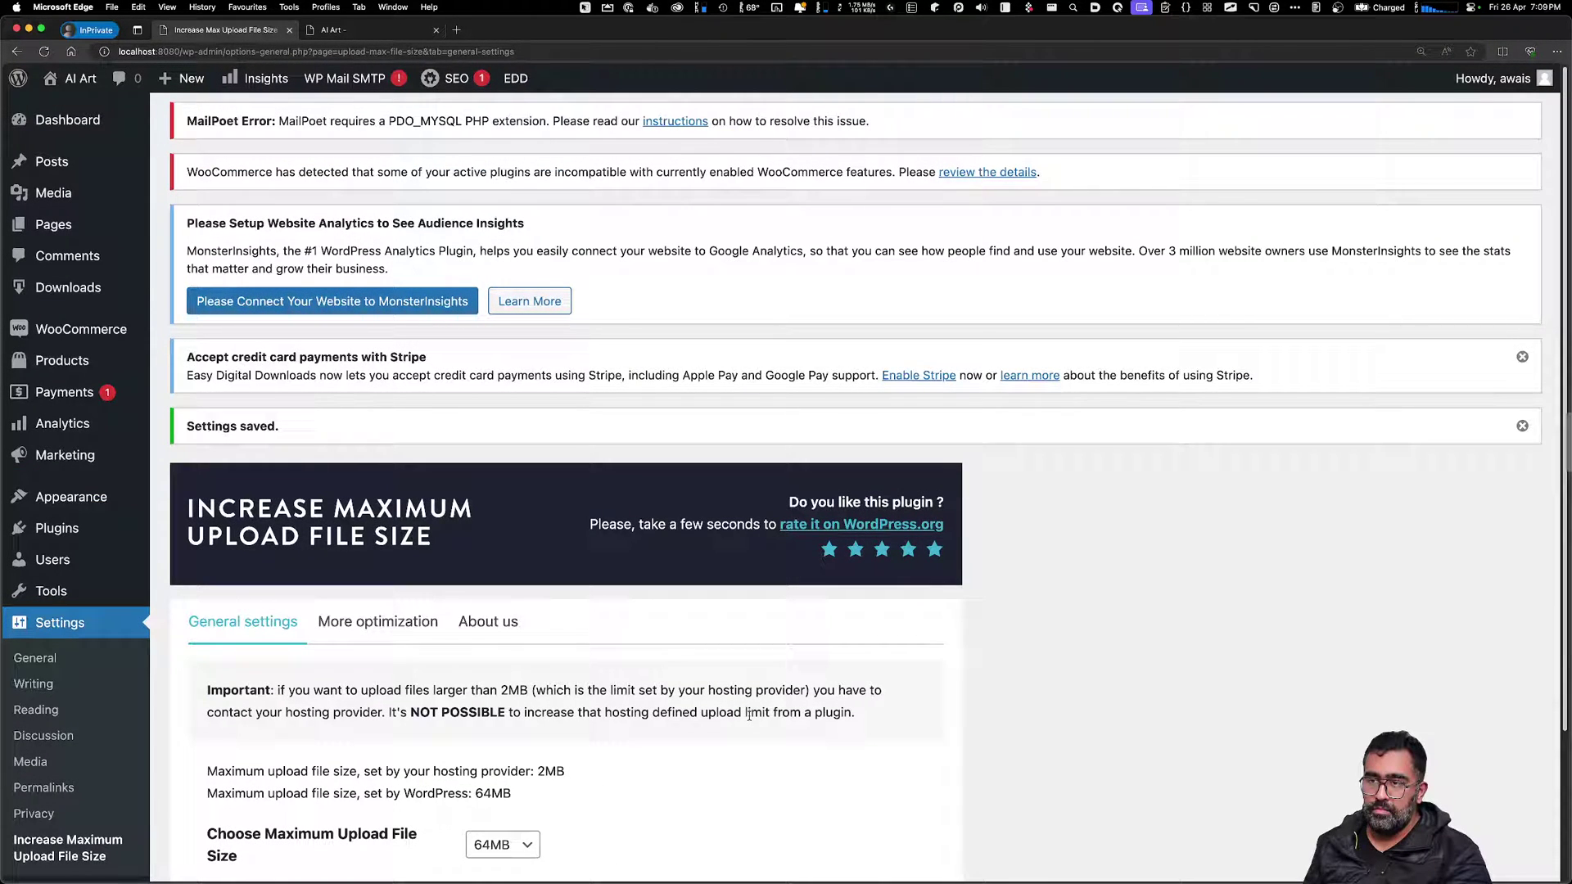
drag(581, 712, 752, 712)
click(770, 760)
scroll(732, 768, down, 3)
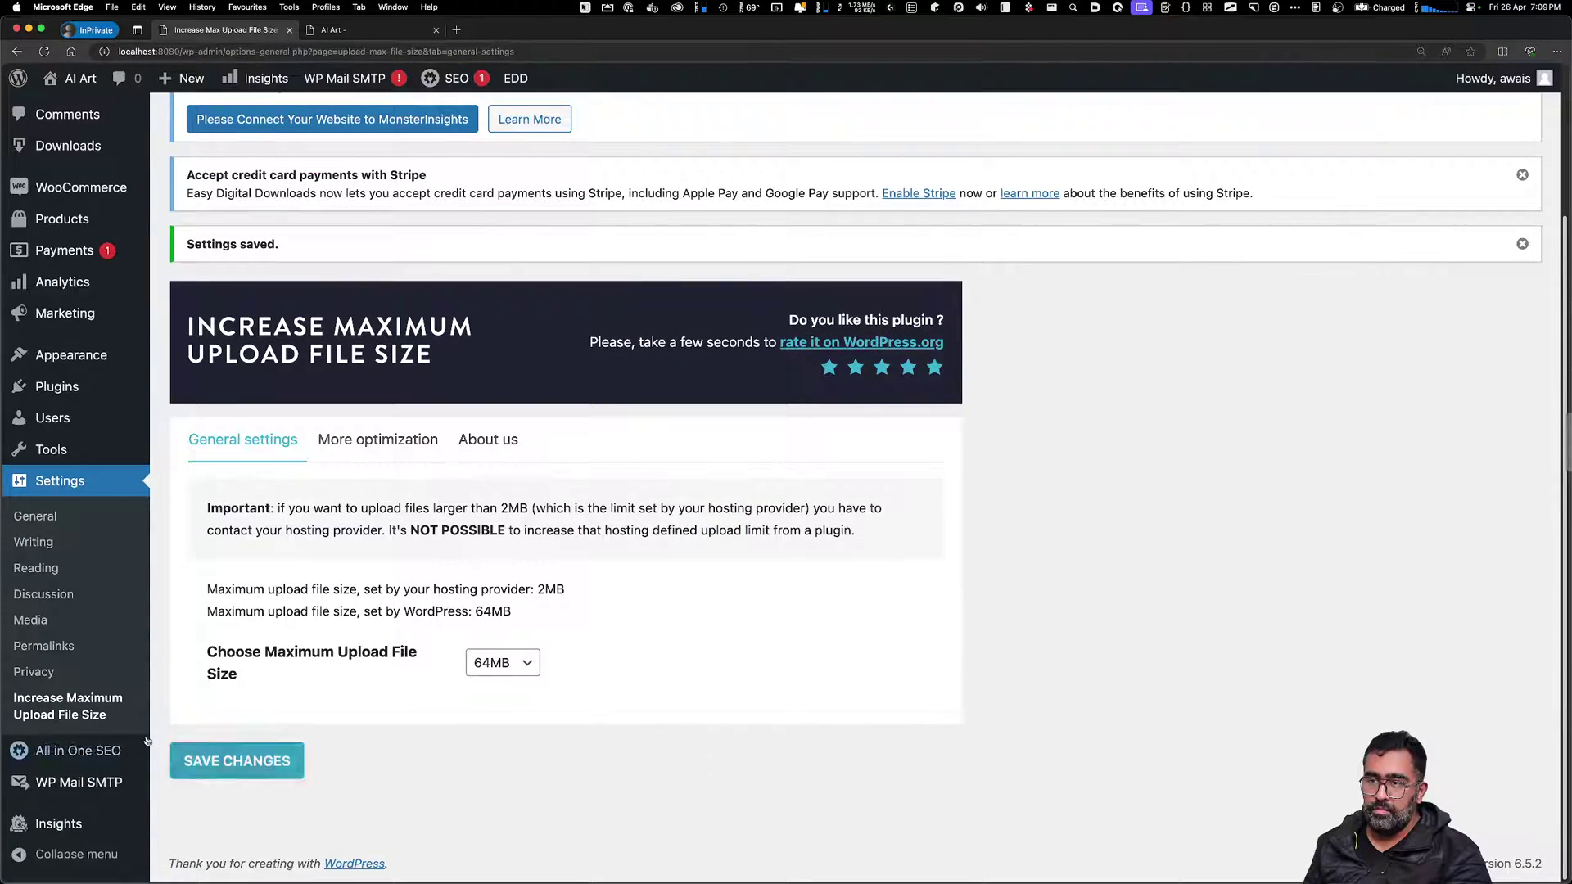
scroll(164, 655, up, 3)
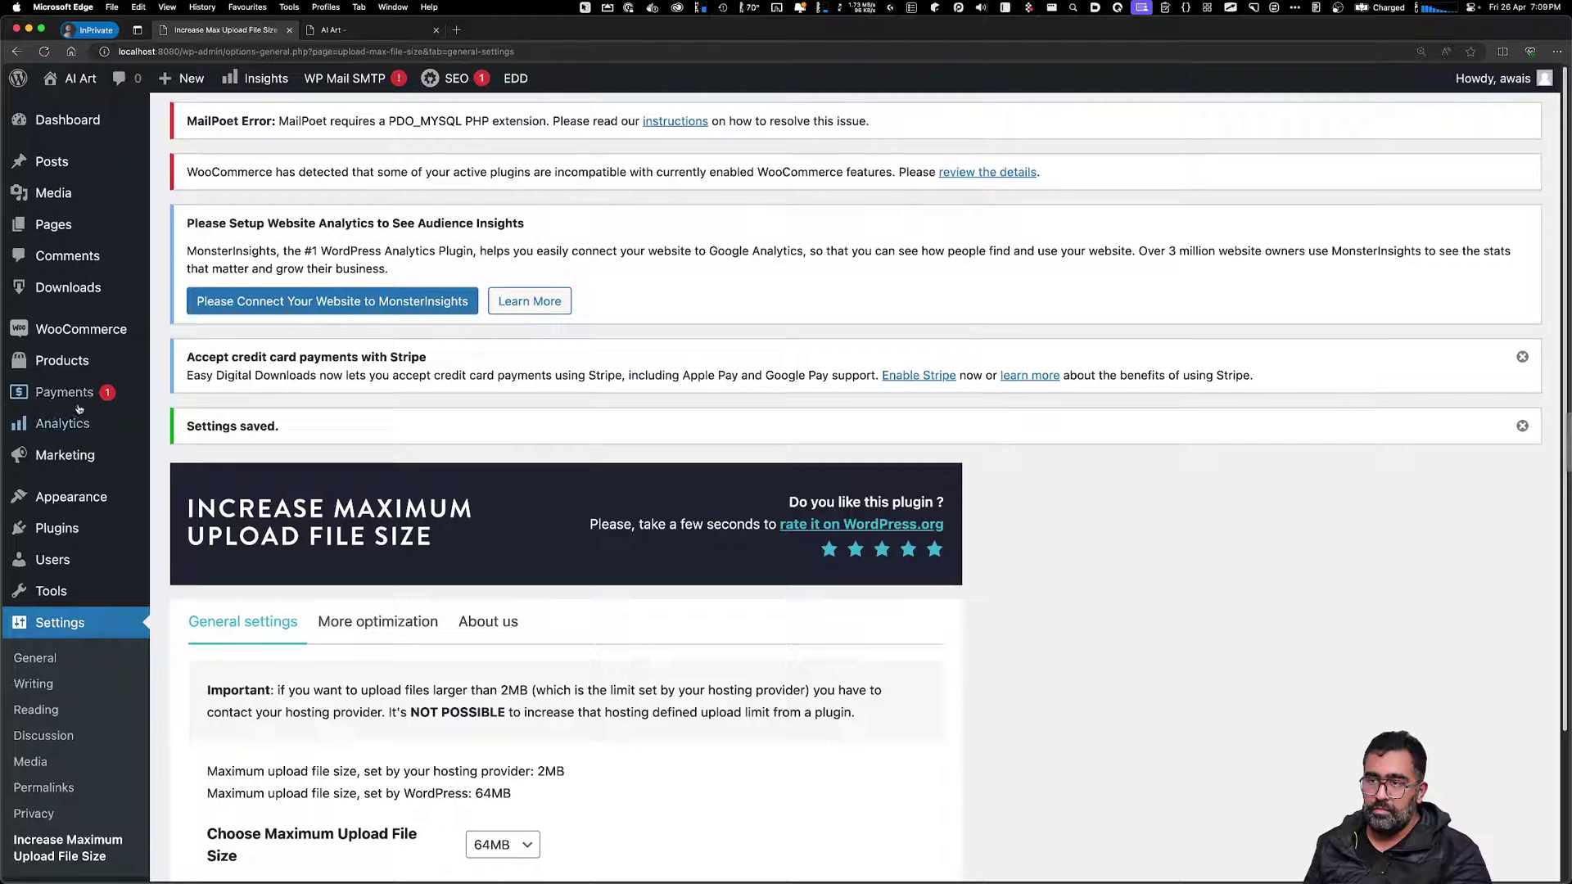
Start a new product and paste 'Haunted House #1' as its name
mouse_move(123, 329)
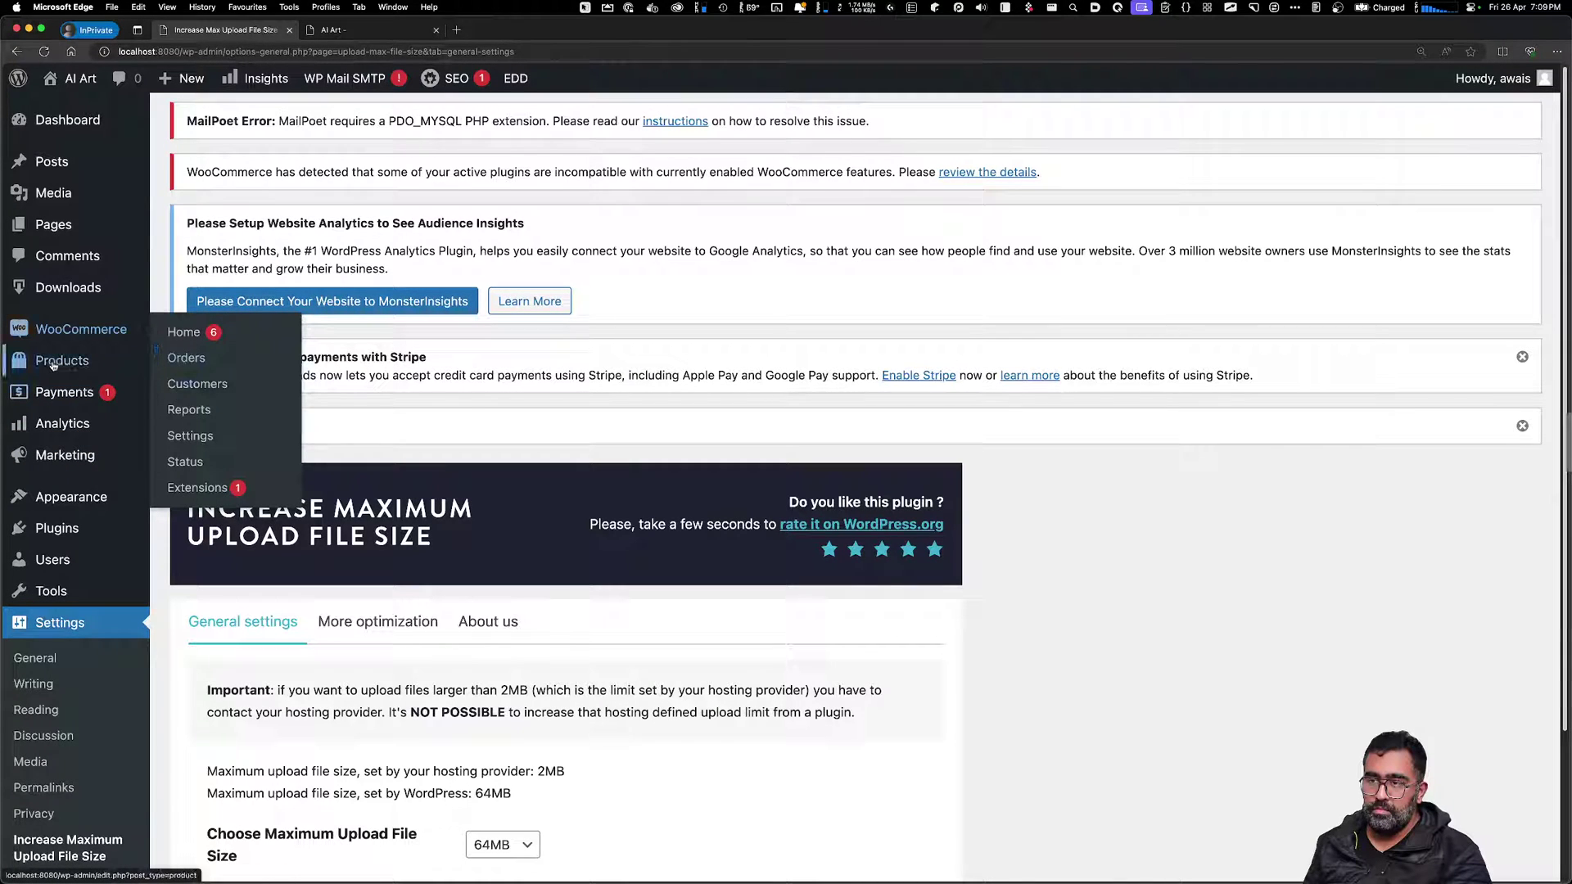
mouse_move(122, 361)
click(201, 391)
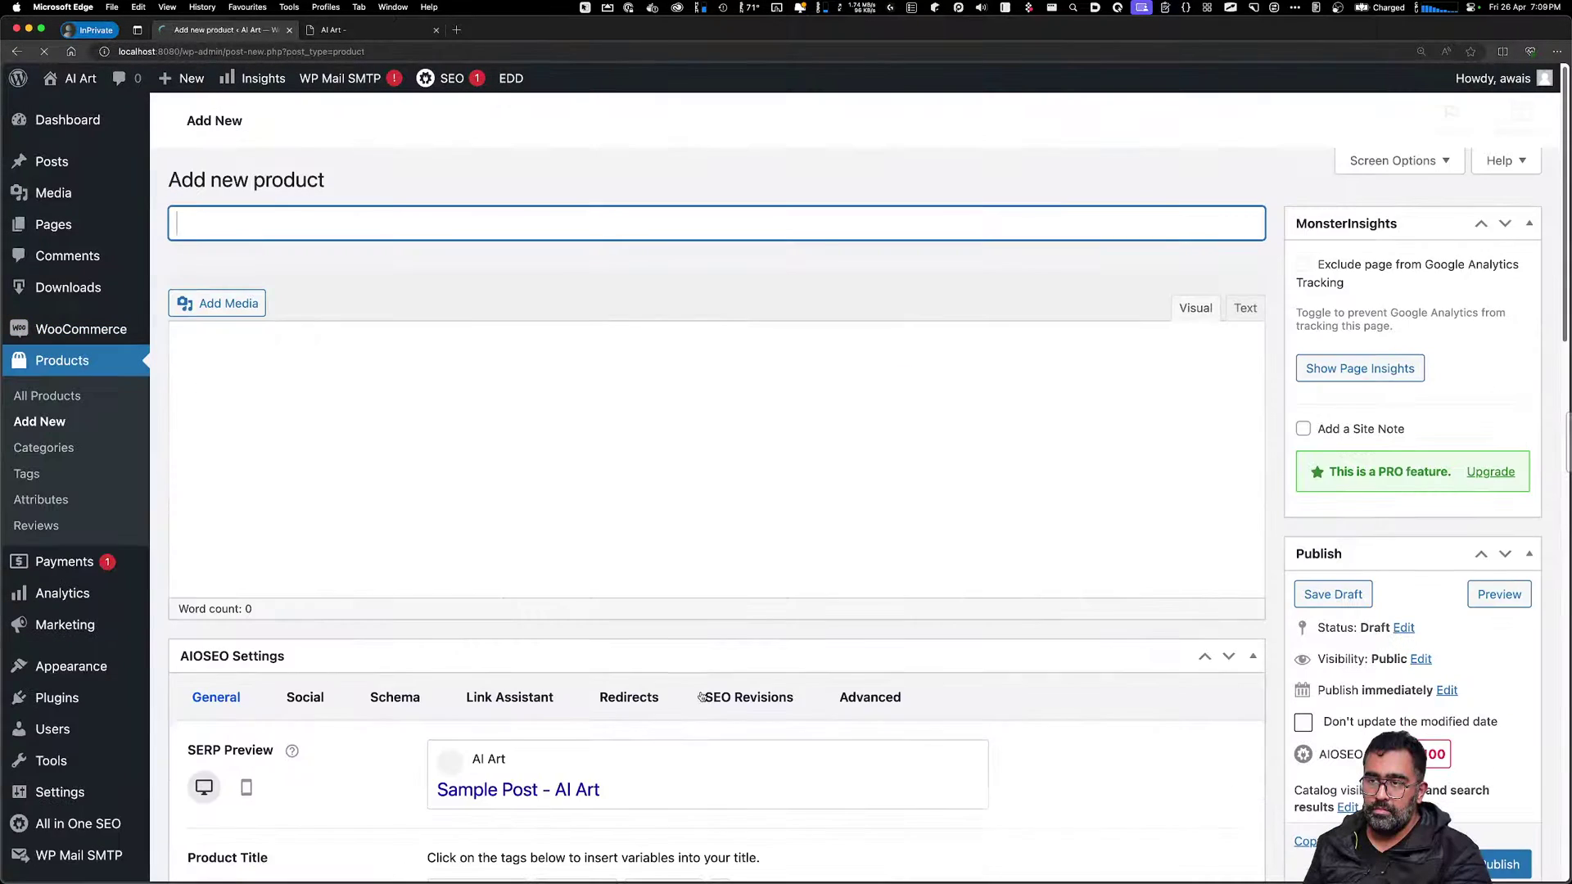
scroll(412, 624, down, 3)
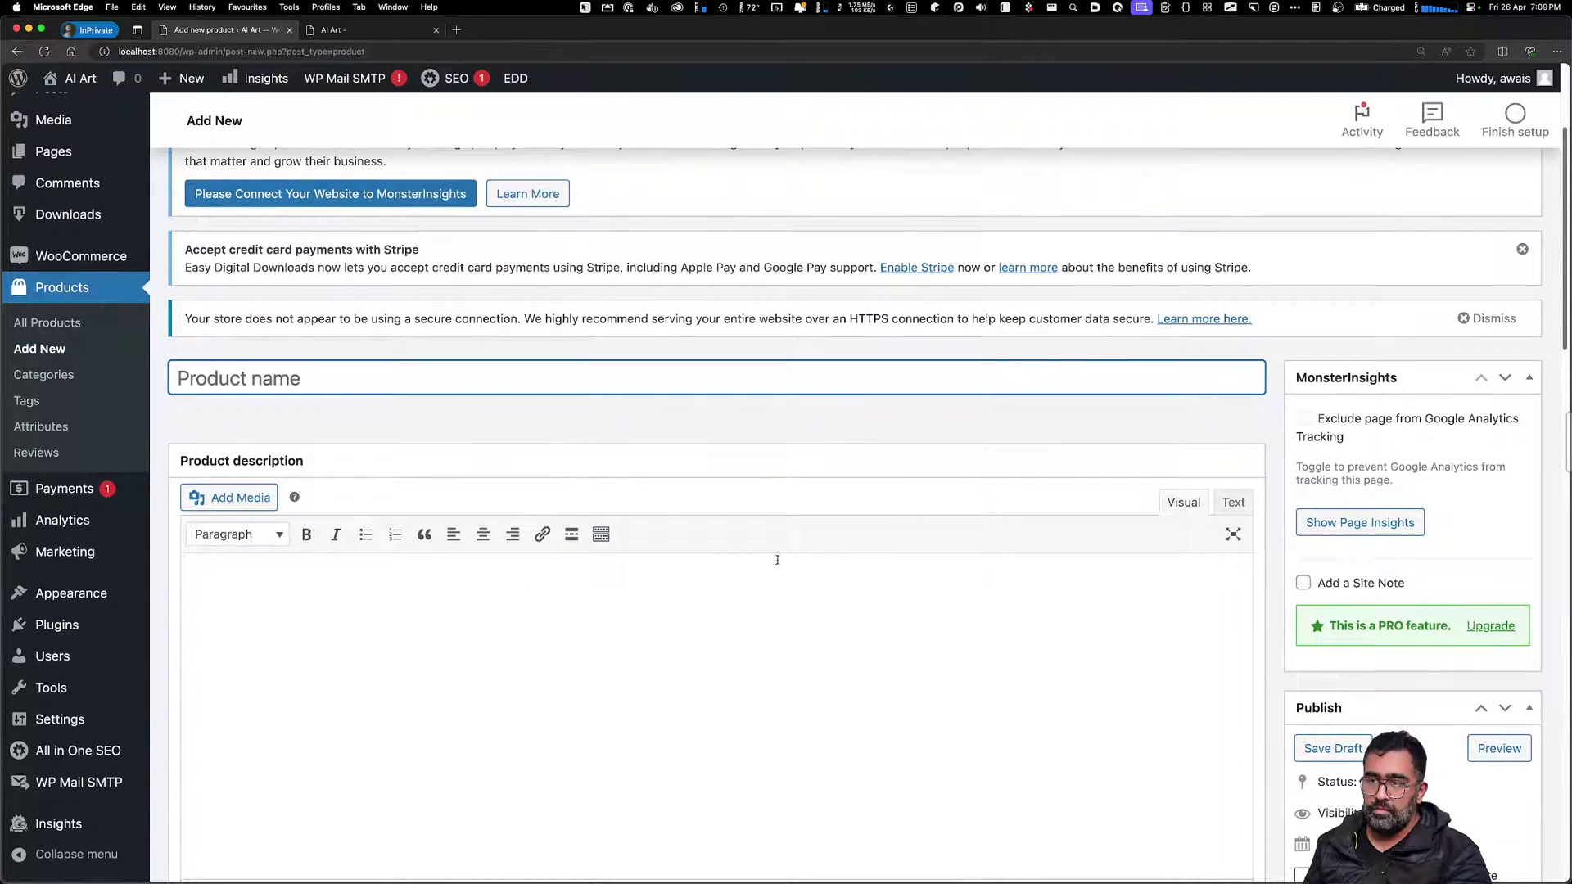
key(super+shift+v)
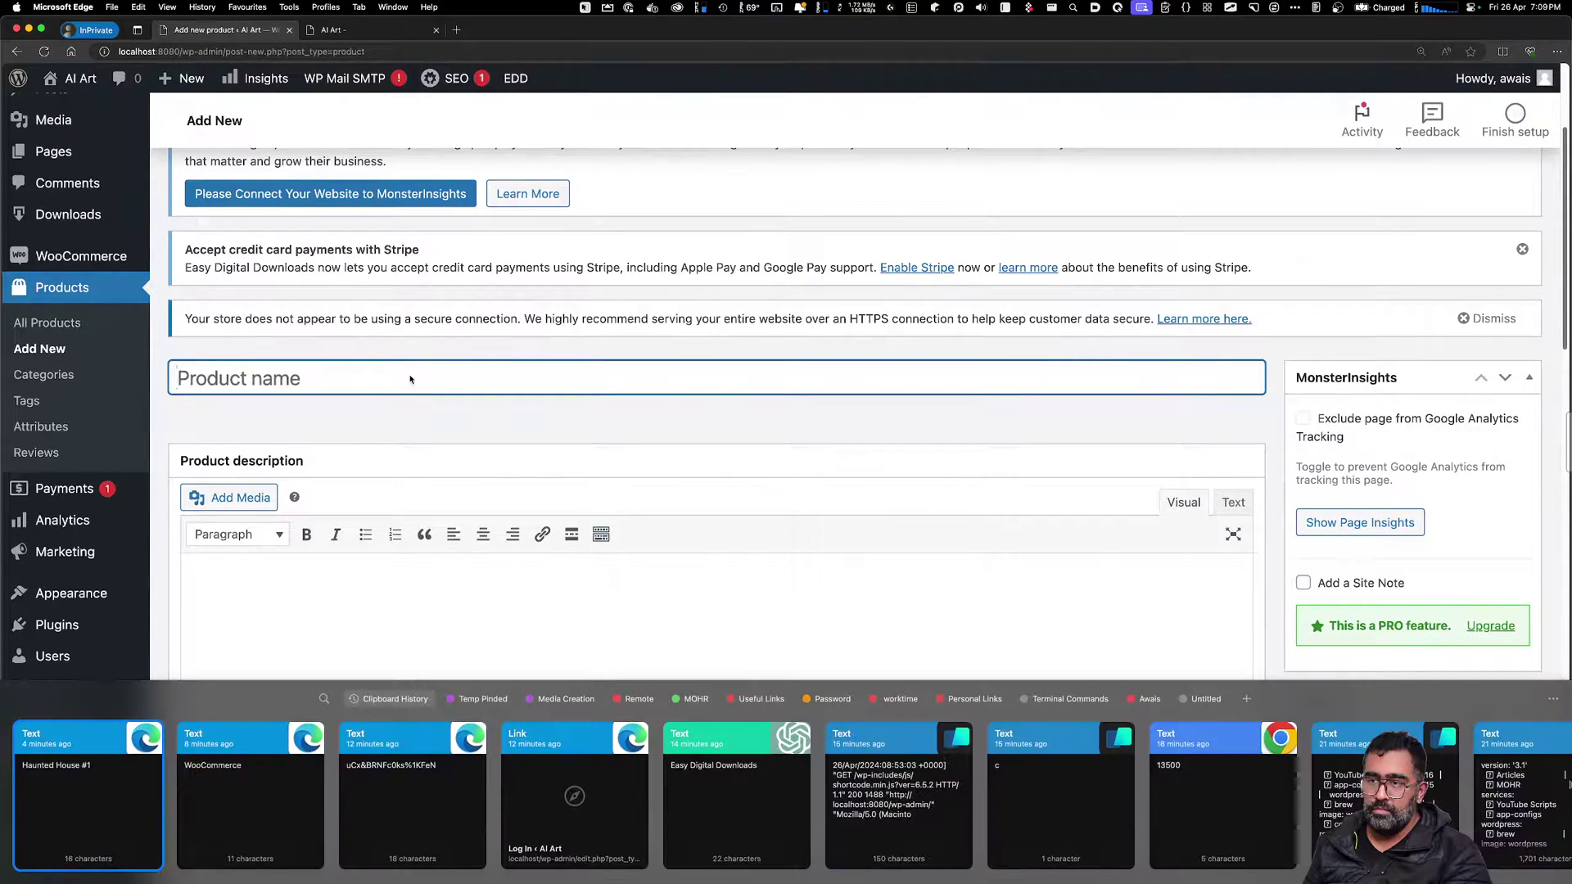
key(Left)
key(Left)
key(Left)
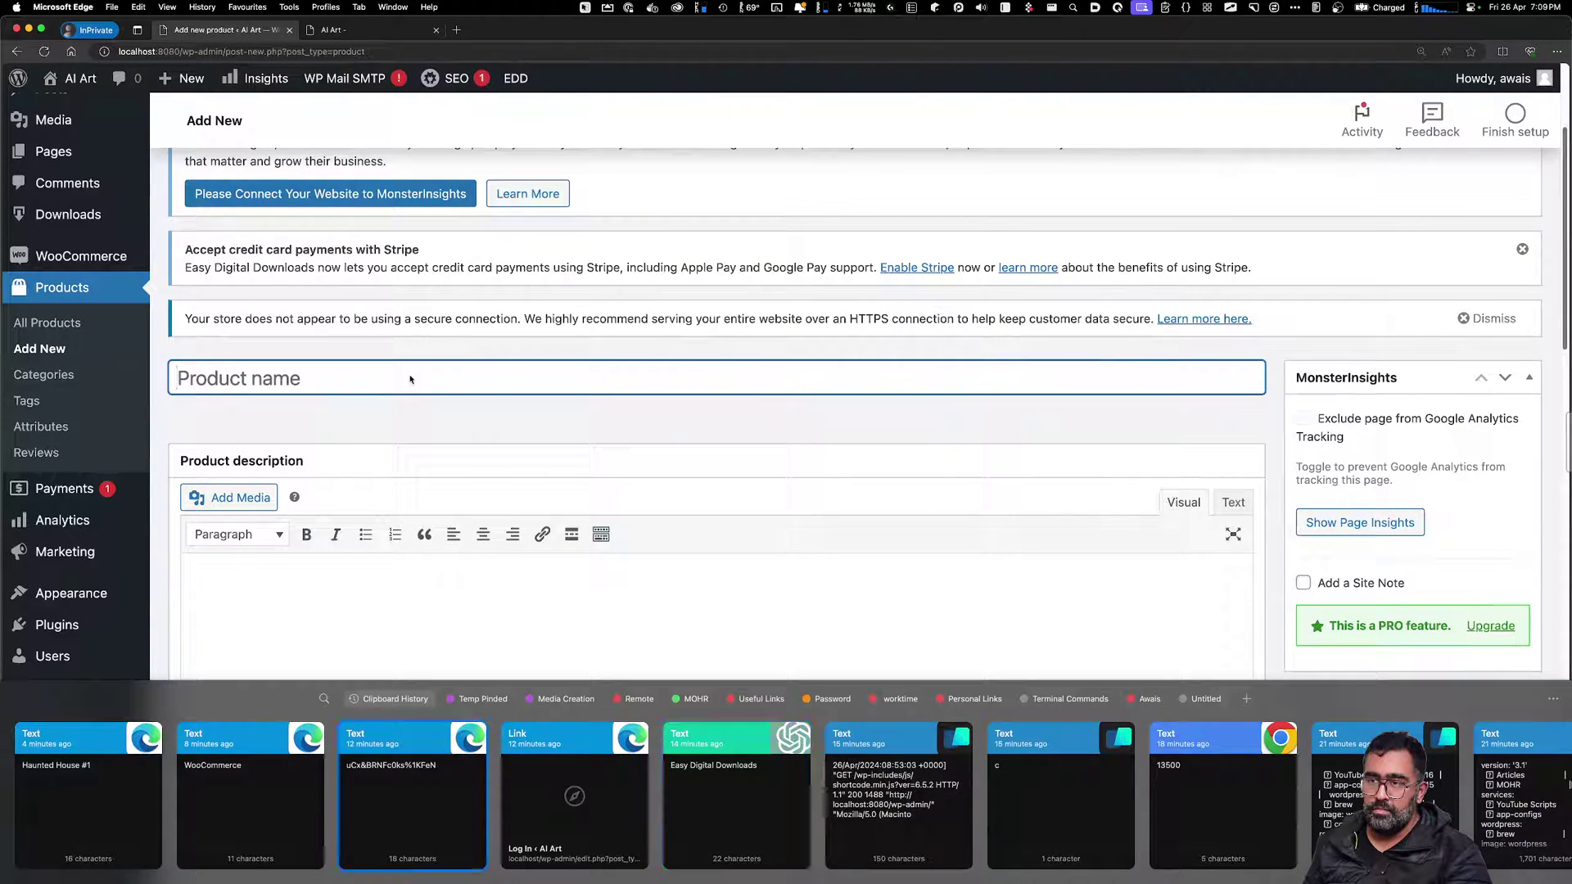
key(Return)
Change the name to '4 Stock Images of Haunted House' by prefixing and removing '#1'
key(super+Left)
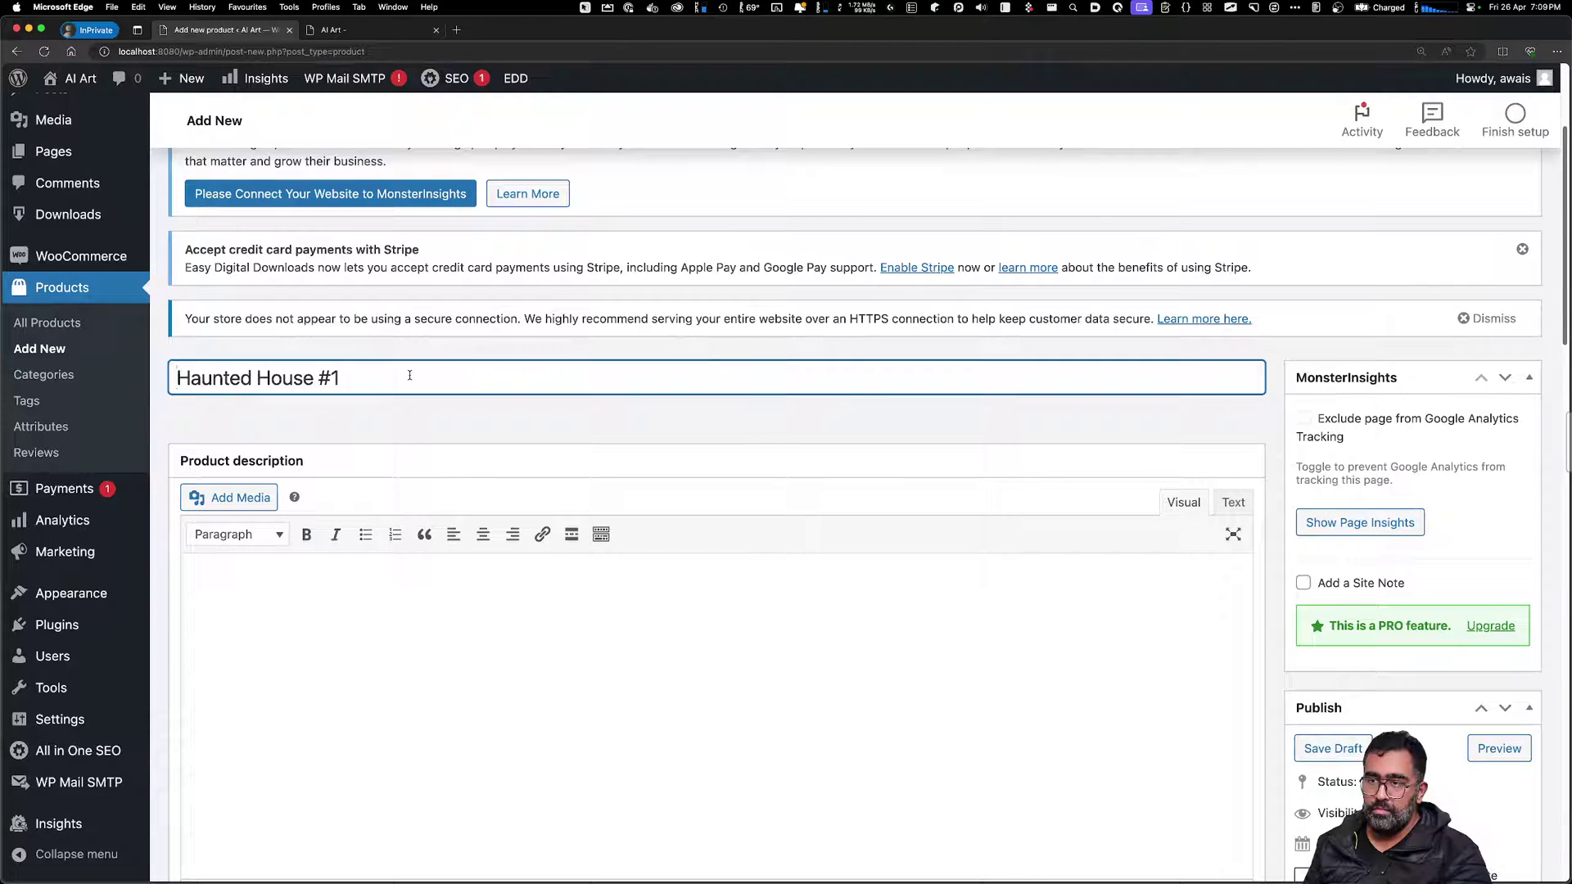
text(4 Stock Ima)
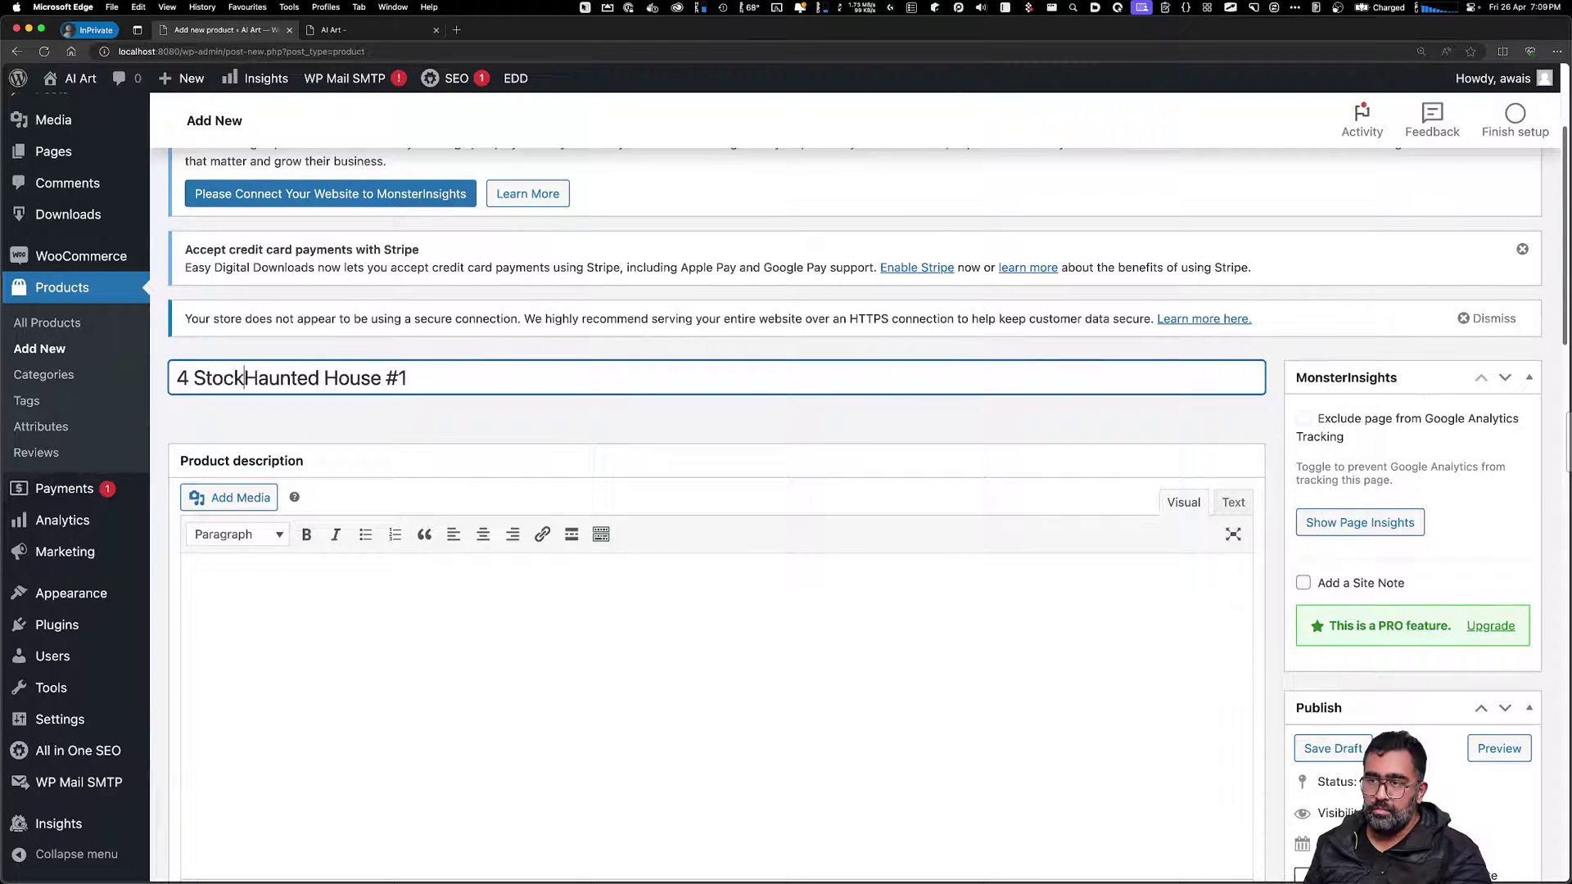
text(ges of)
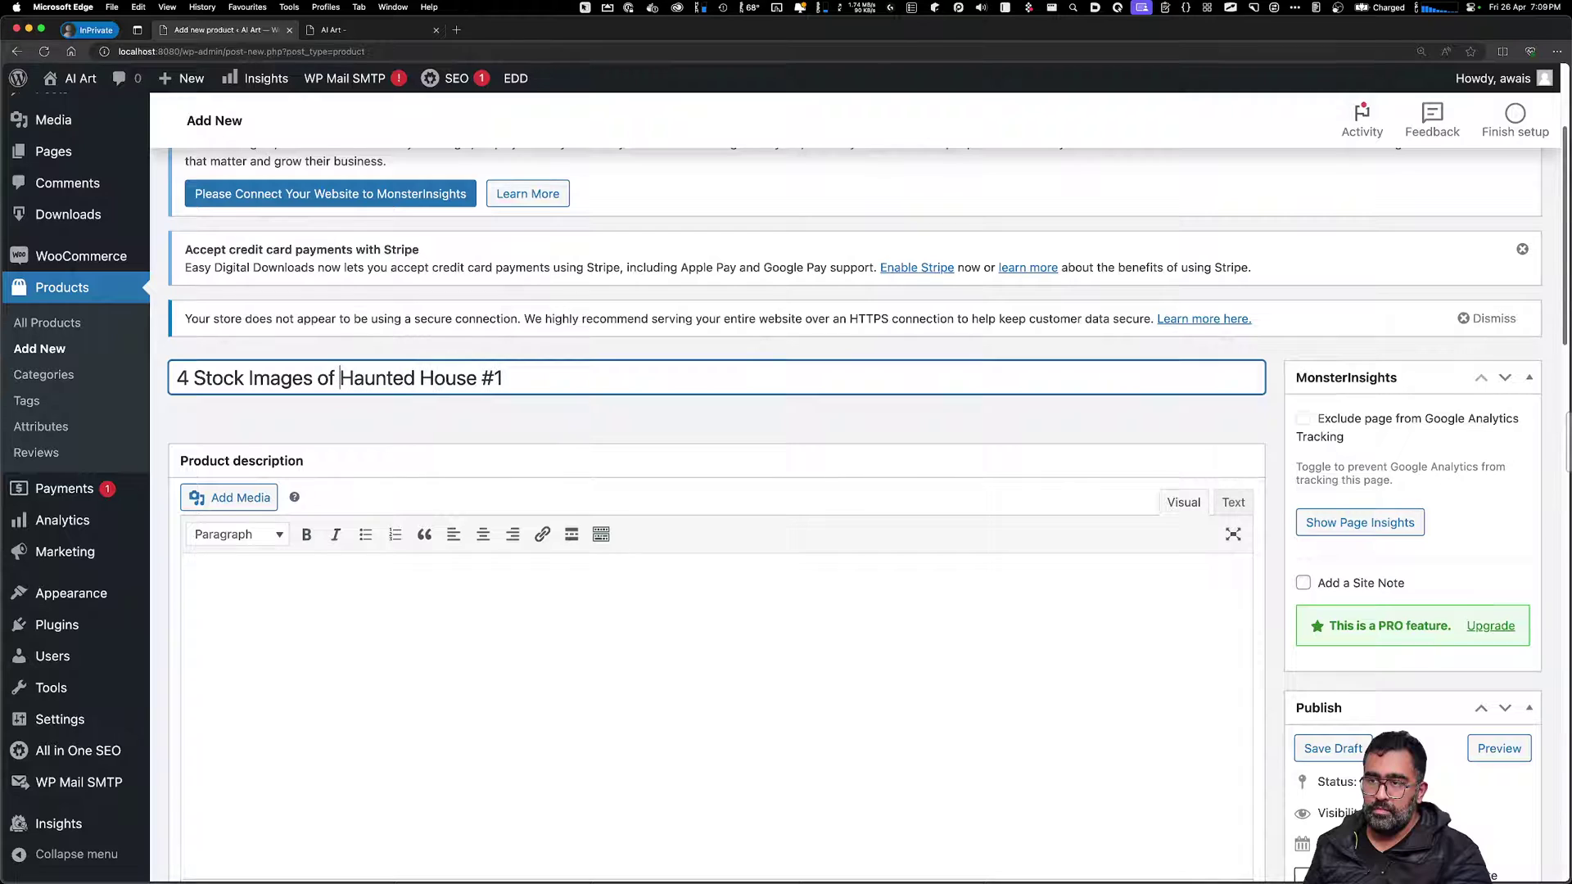
key(BackSpace)
key(BackSpace)
click(418, 693)
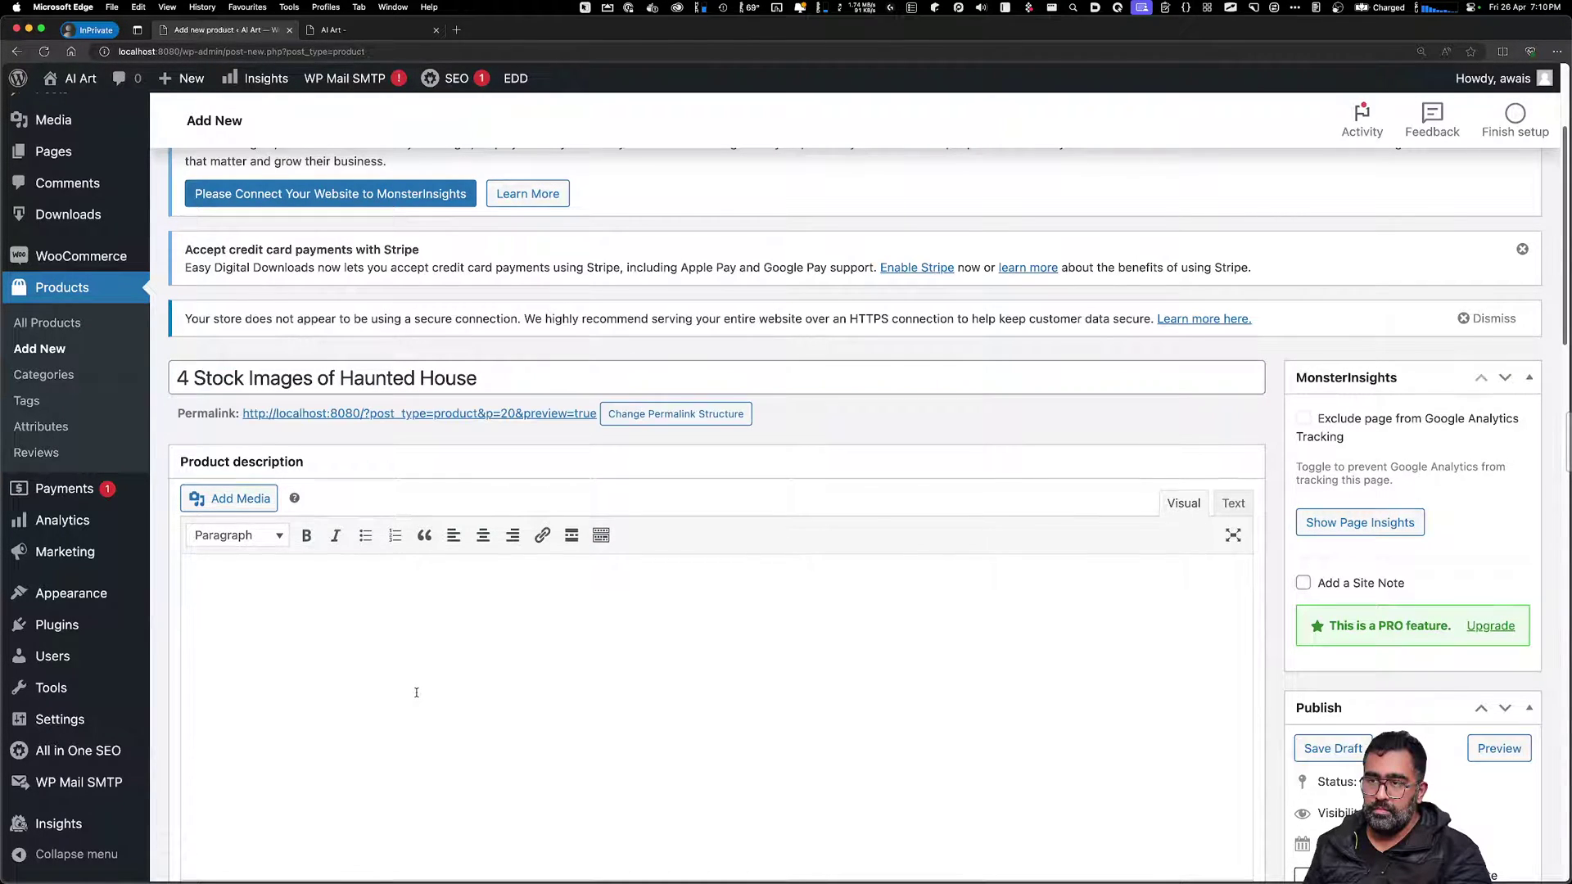
drag(479, 378, 175, 378)
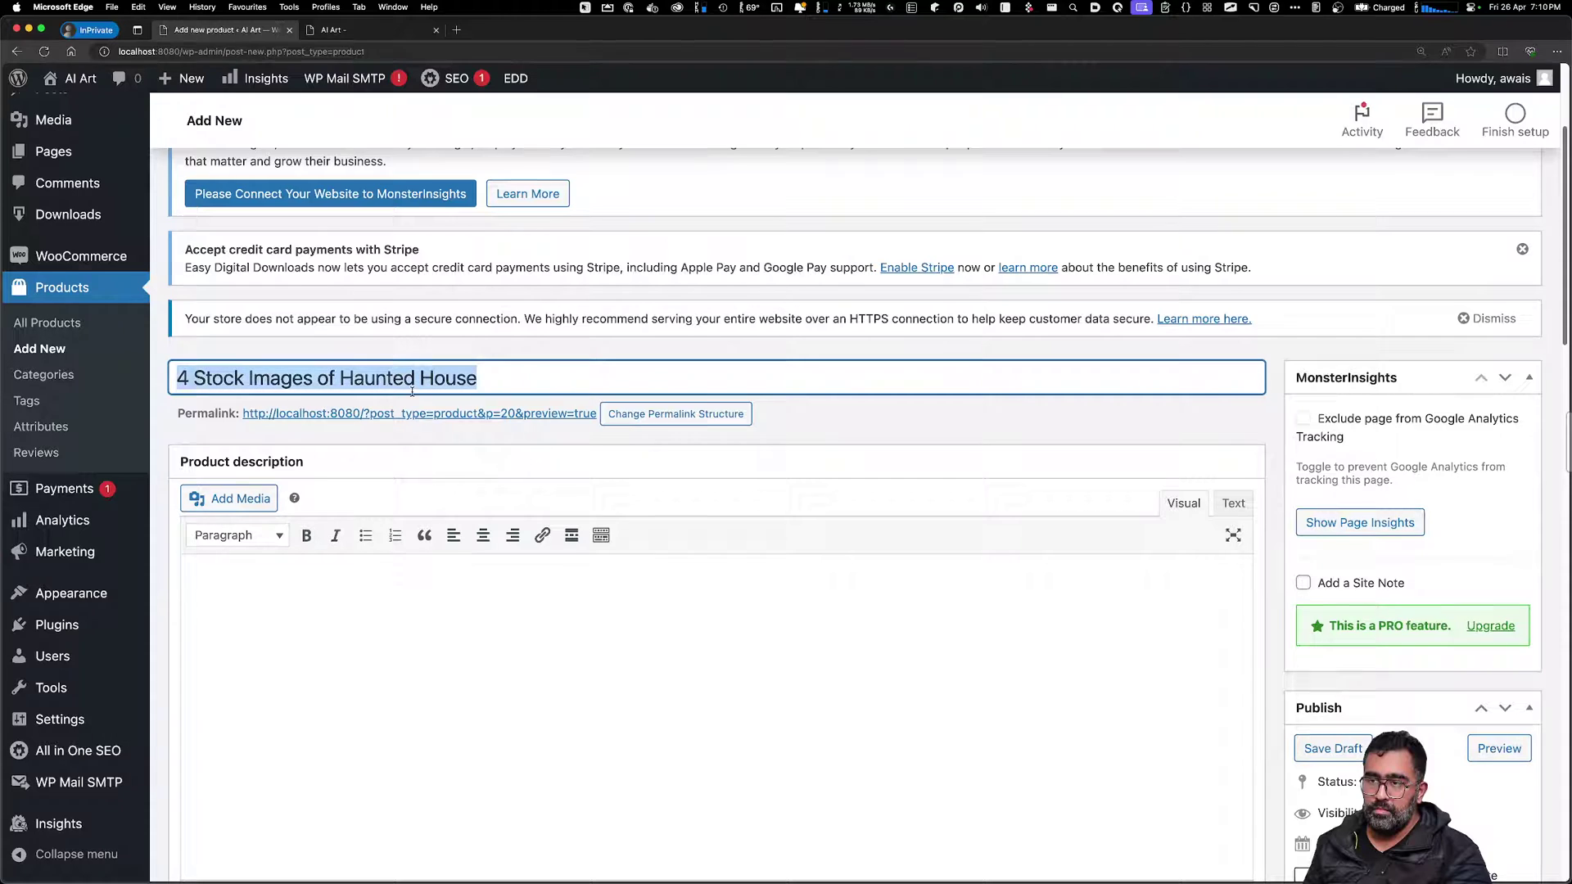
click(428, 647)
scroll(429, 650, down, 7)
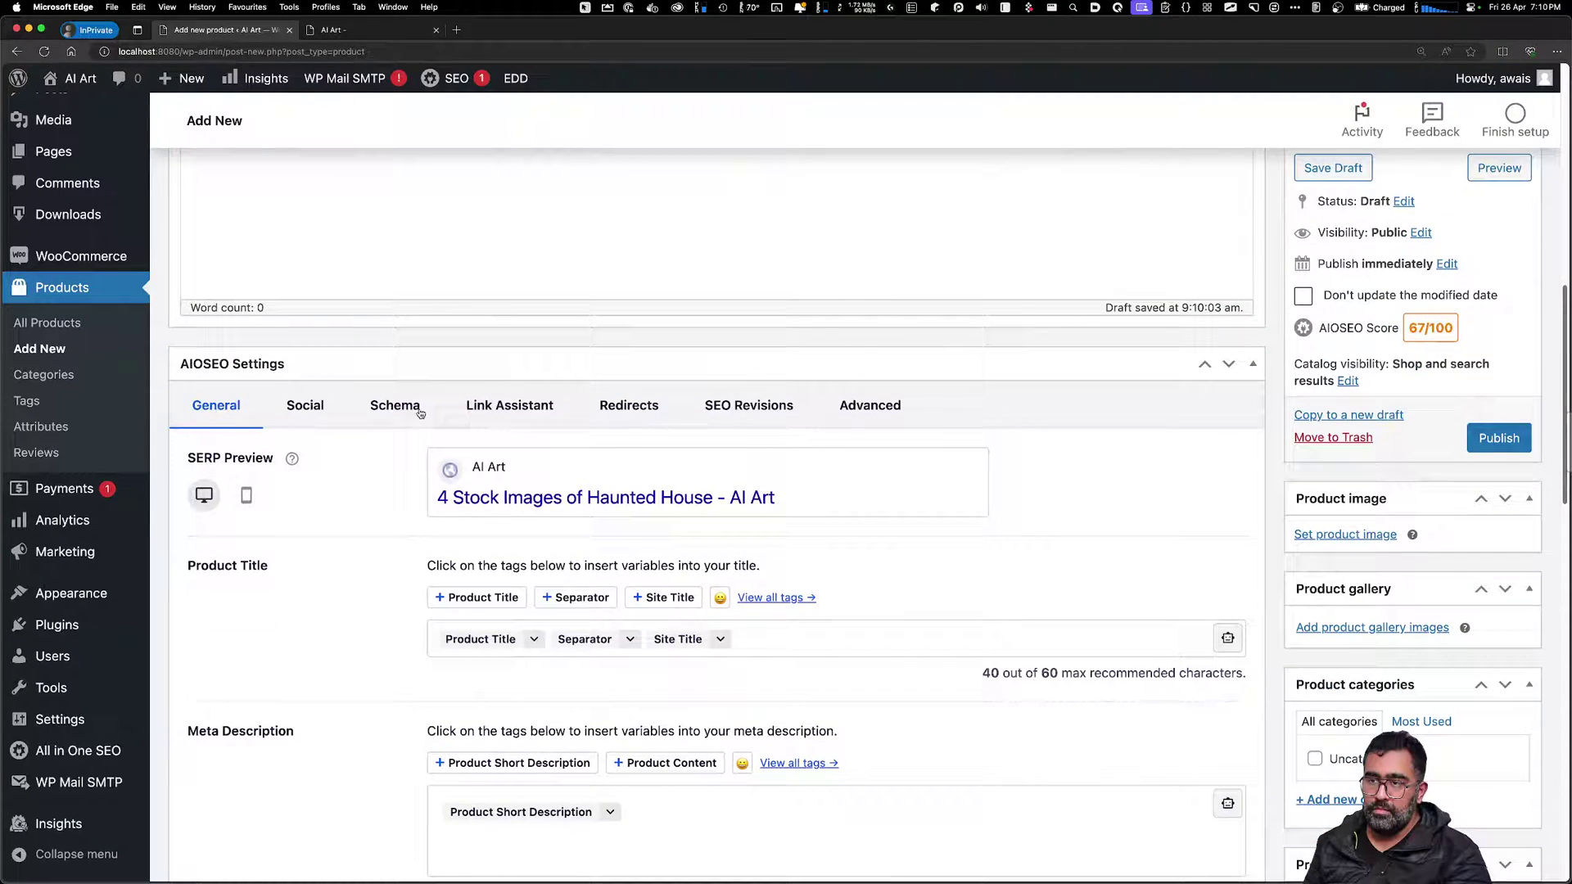
click(246, 495)
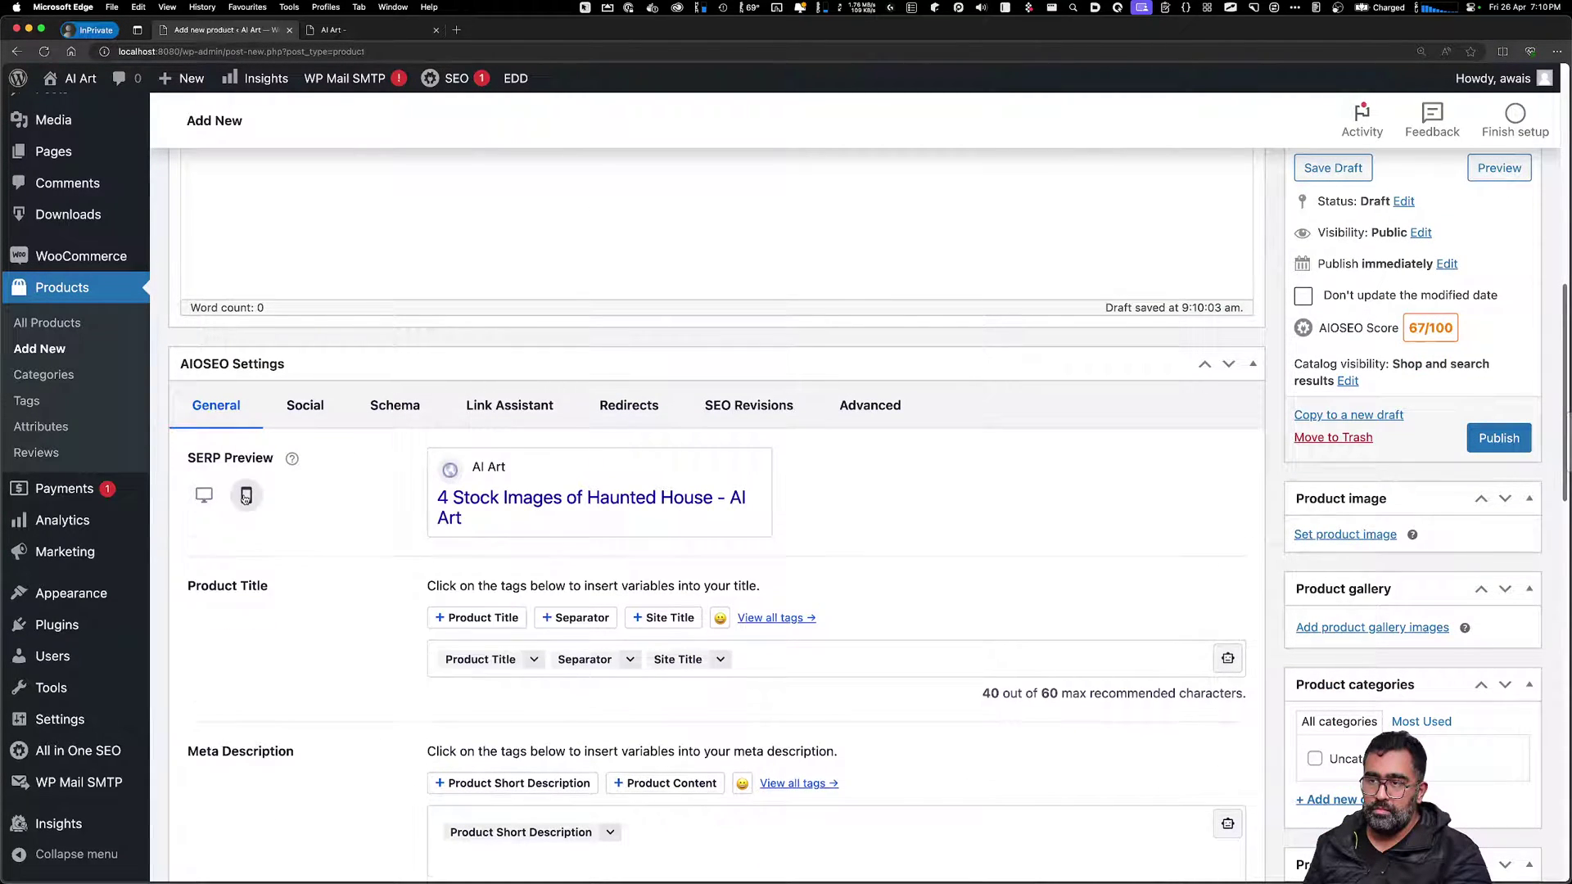
click(204, 494)
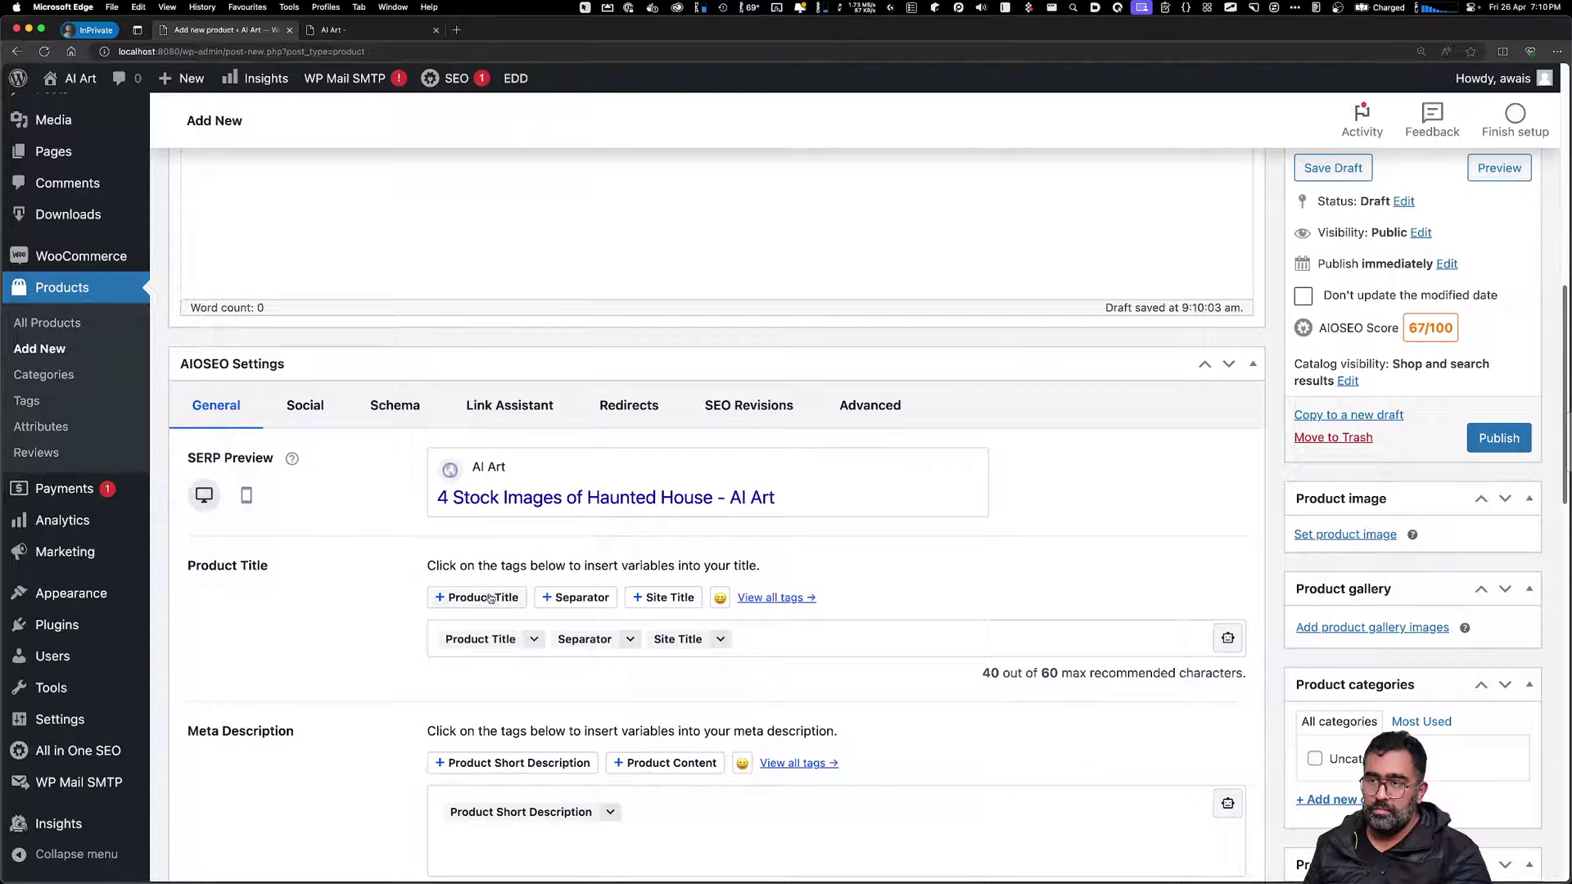
scroll(489, 599, down, 3)
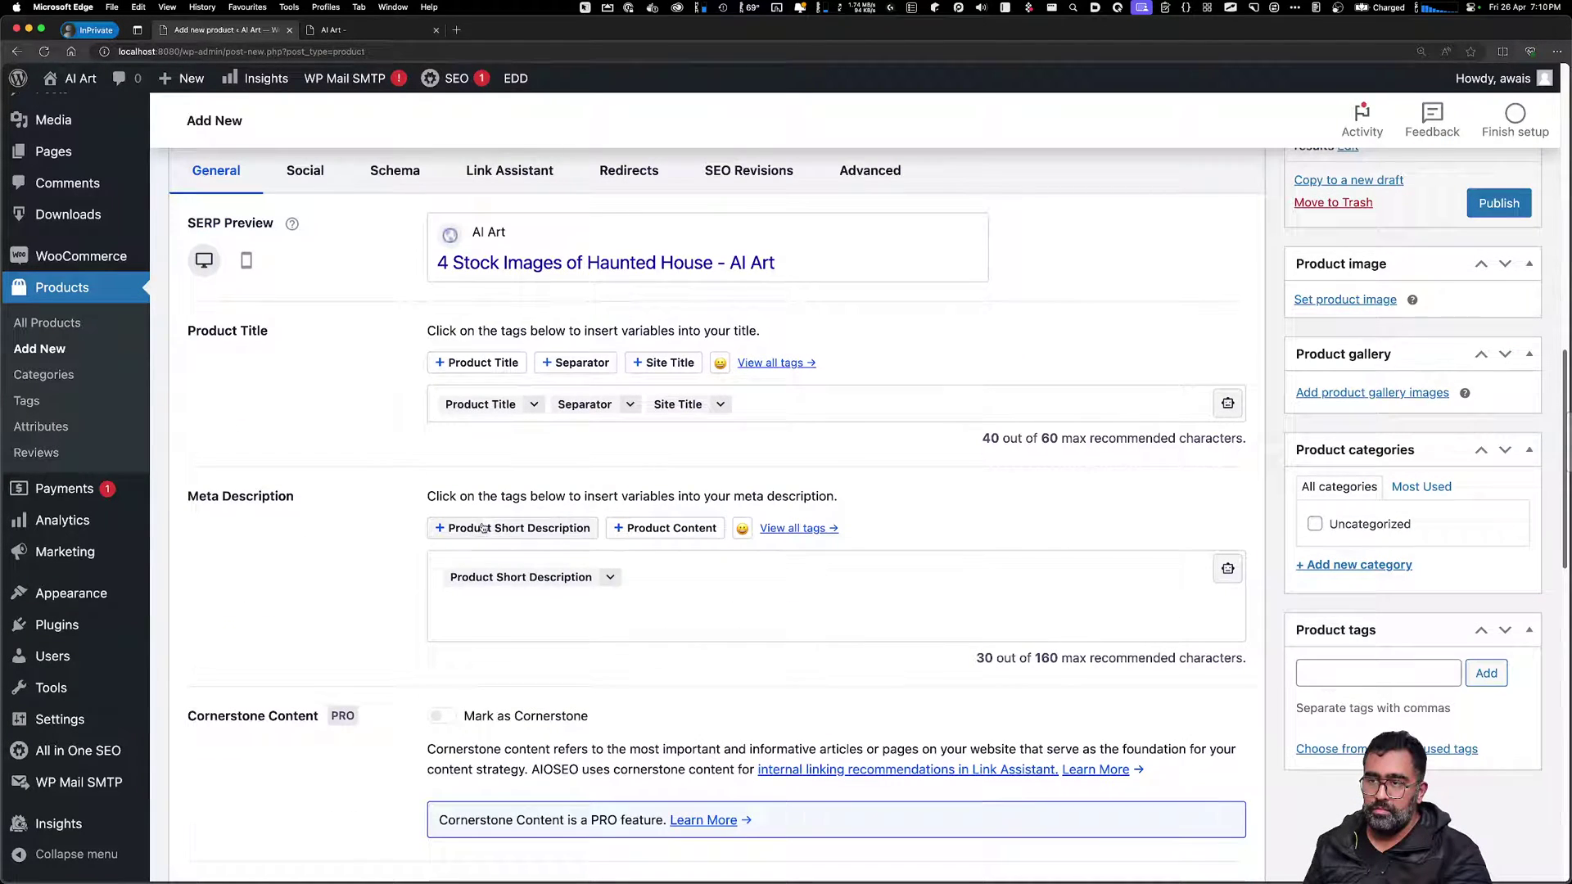
drag(475, 496, 603, 496)
click(990, 488)
scroll(901, 540, down, 5)
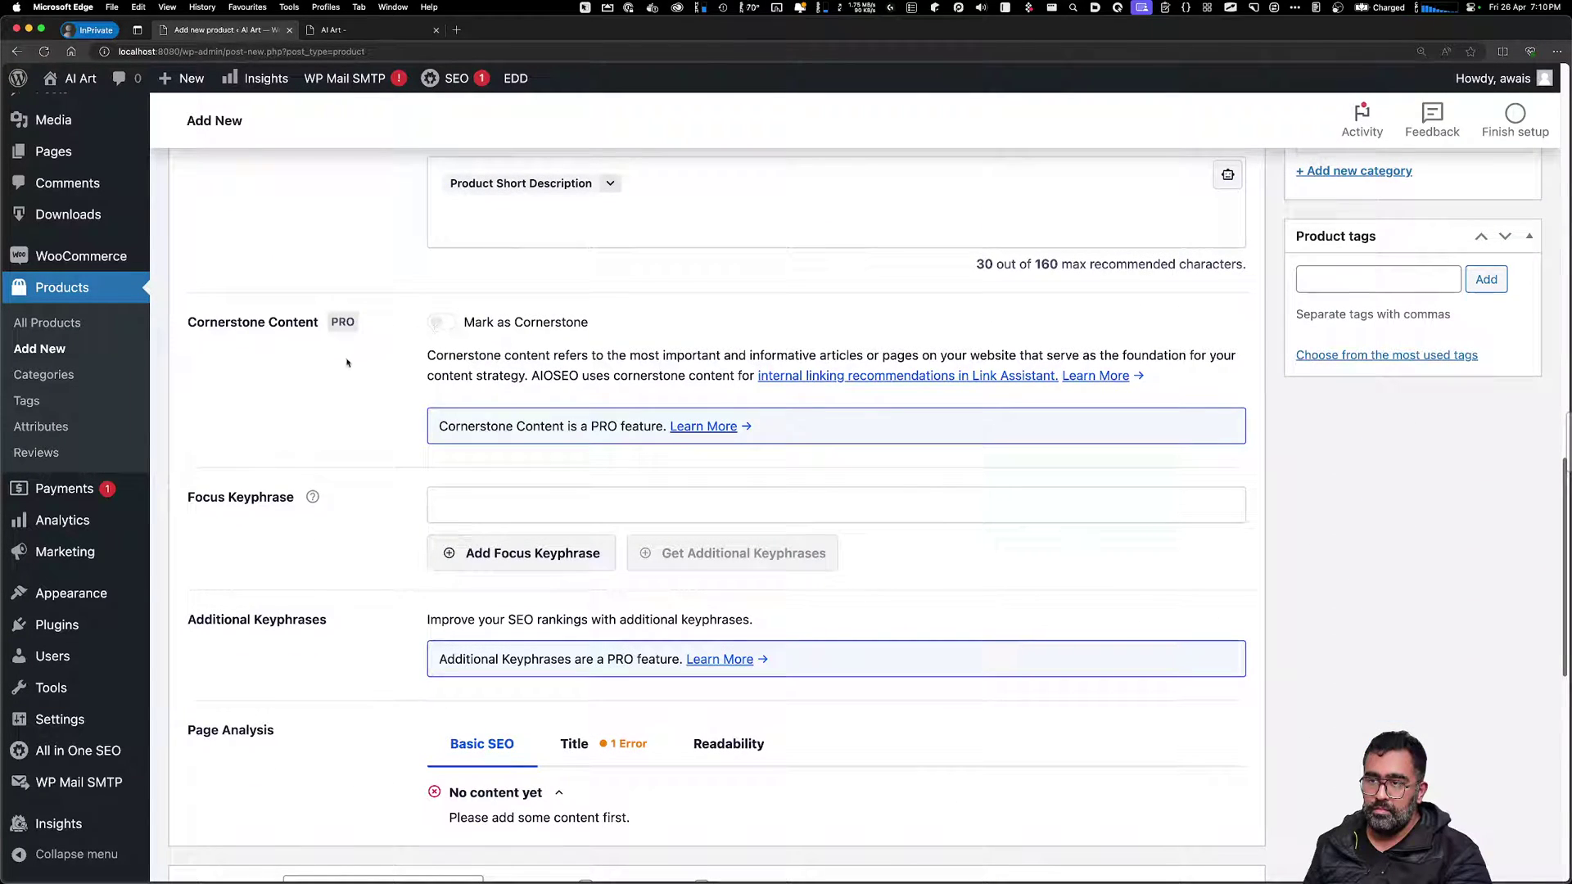
scroll(528, 565, down, 3)
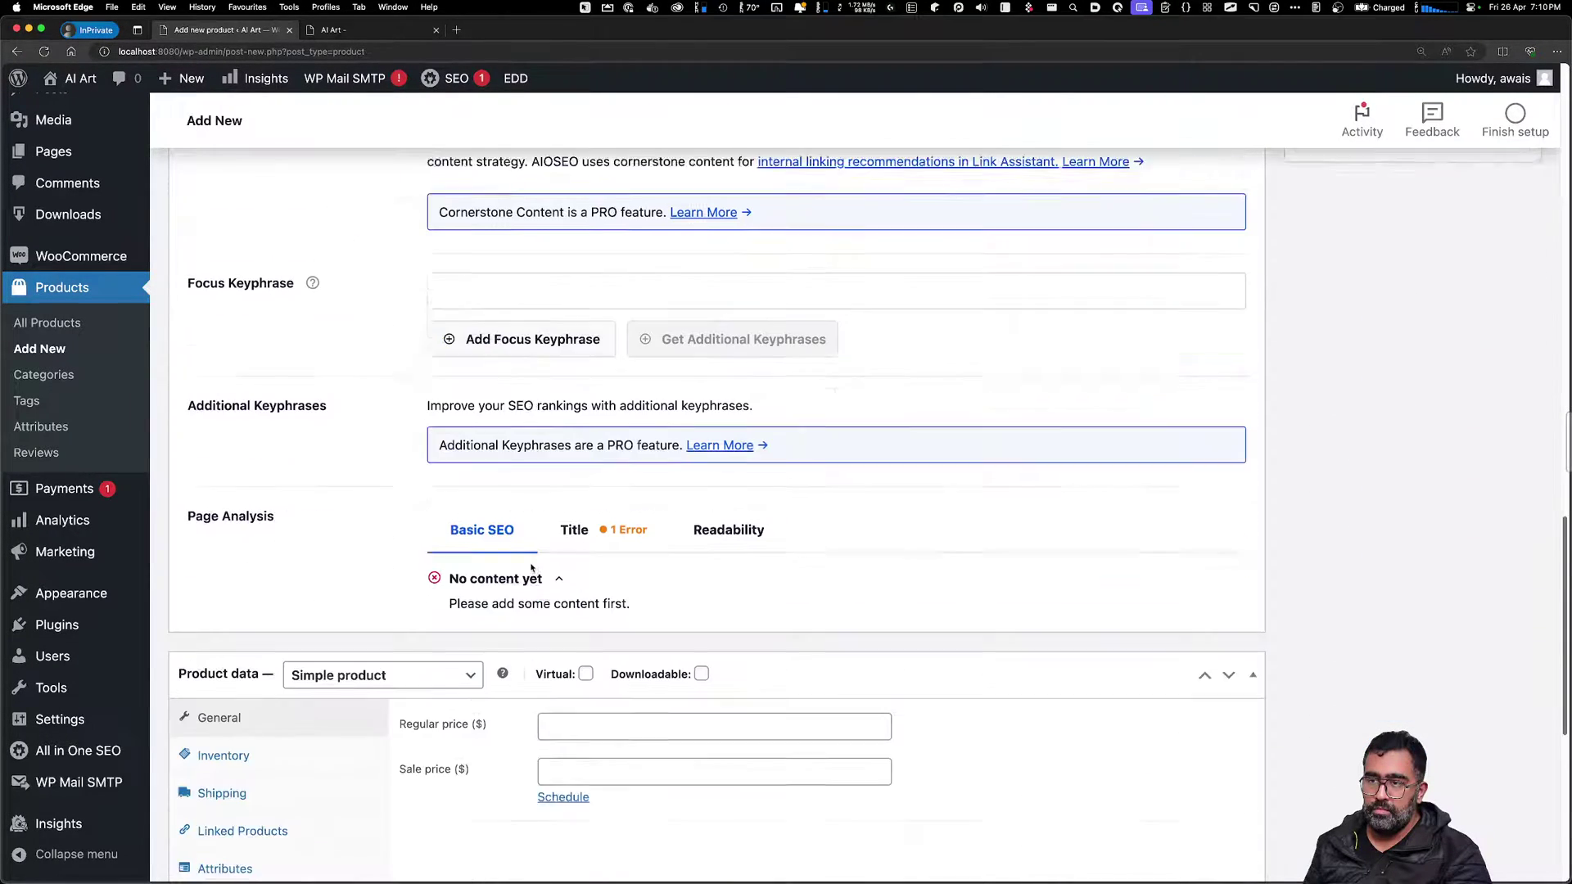
scroll(579, 536, down, 3)
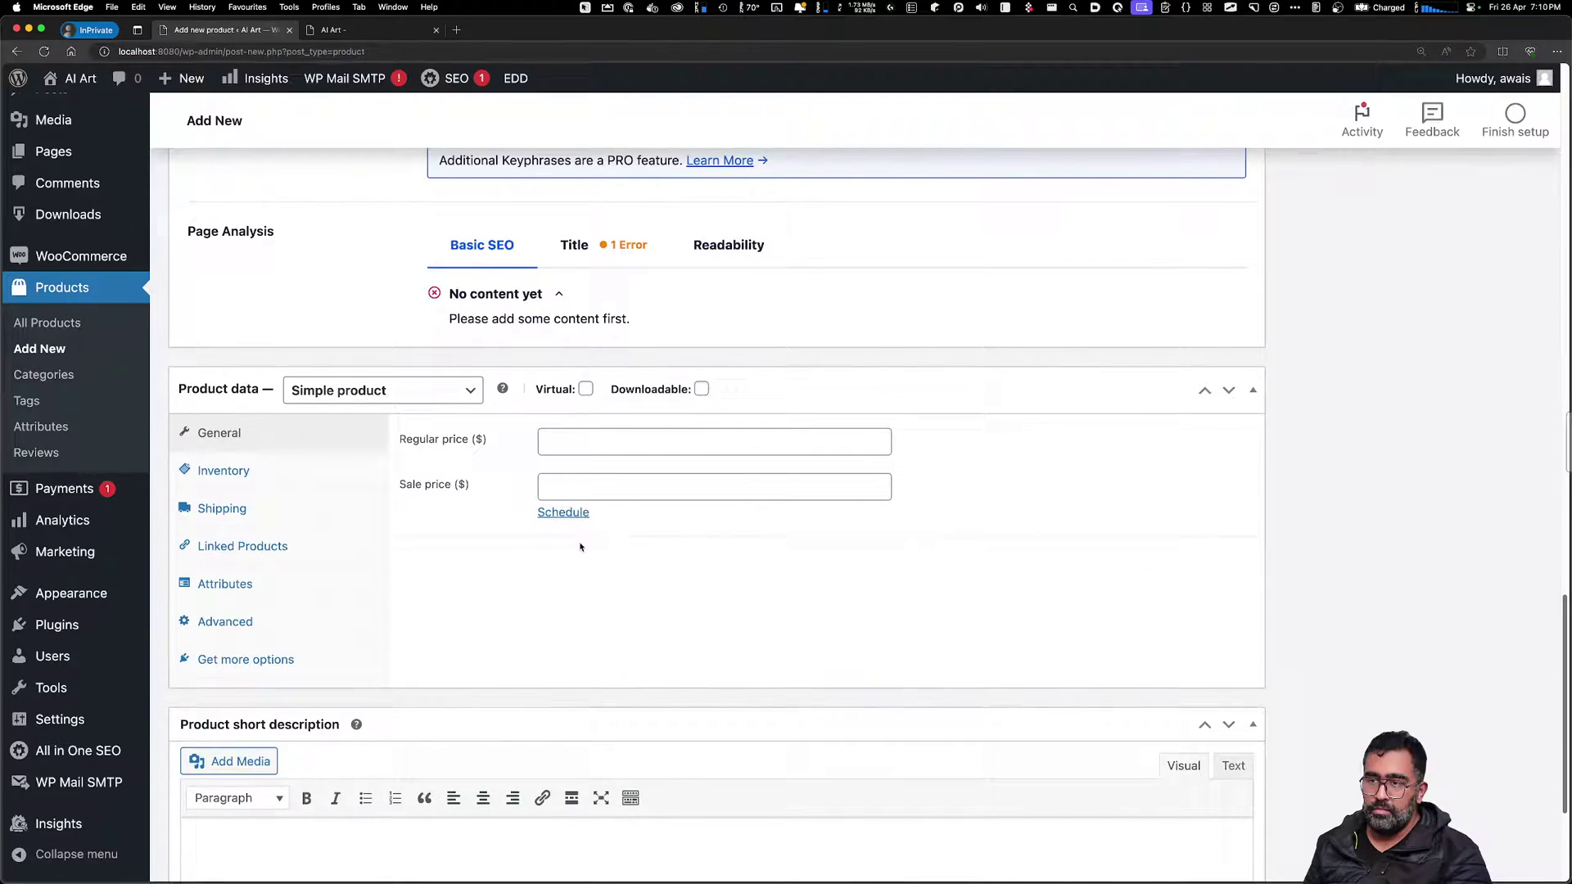
Make it a Simple, Downloadable, Virtual product priced 1 with one empty file row
click(469, 396)
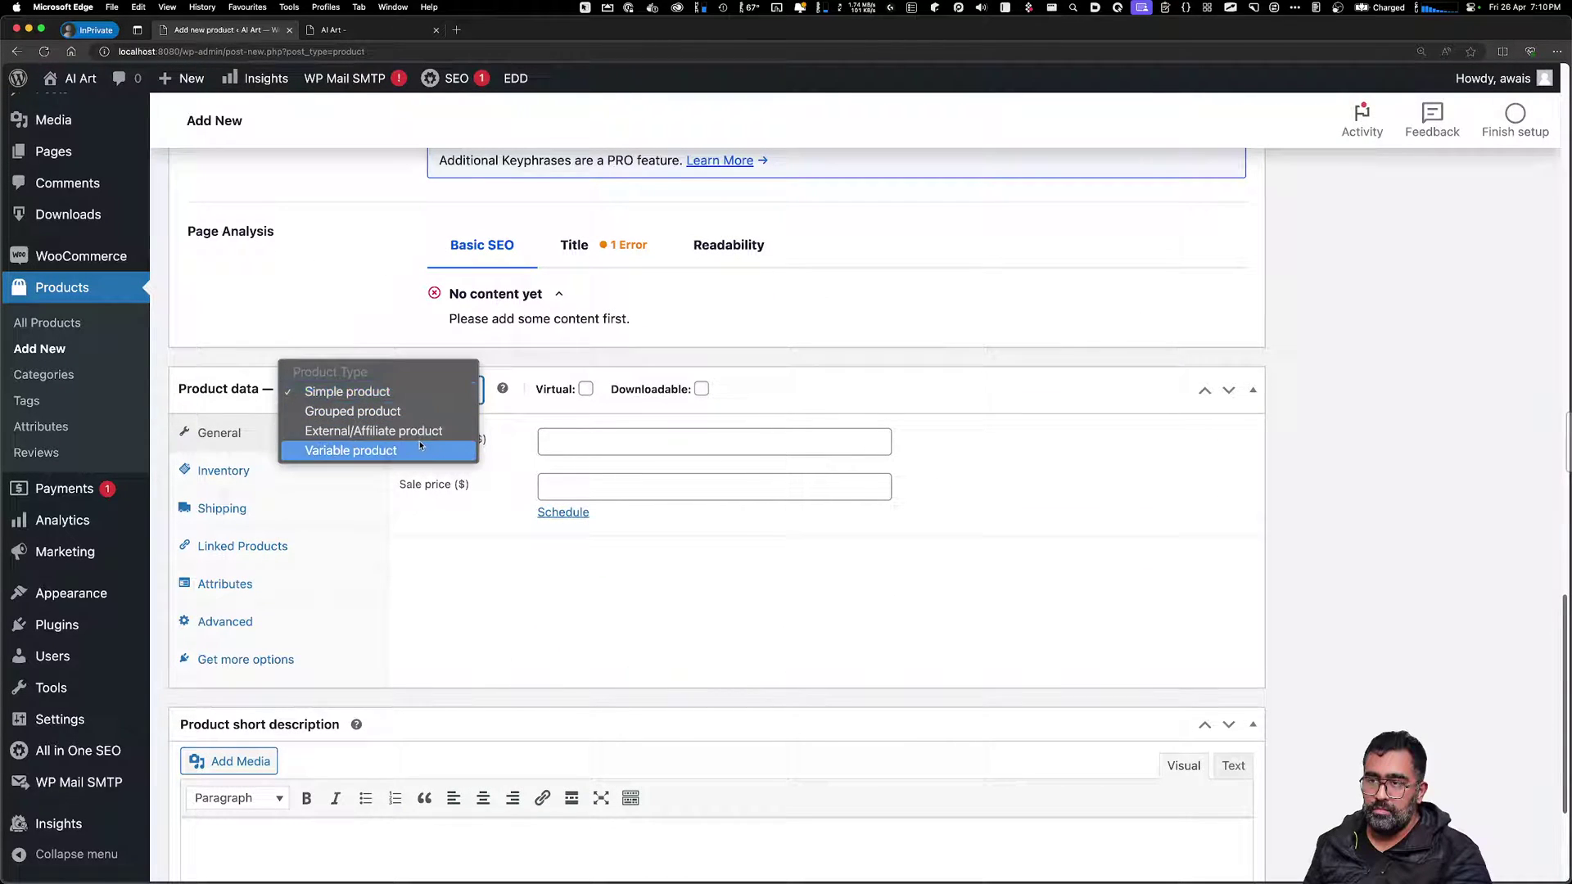
click(543, 498)
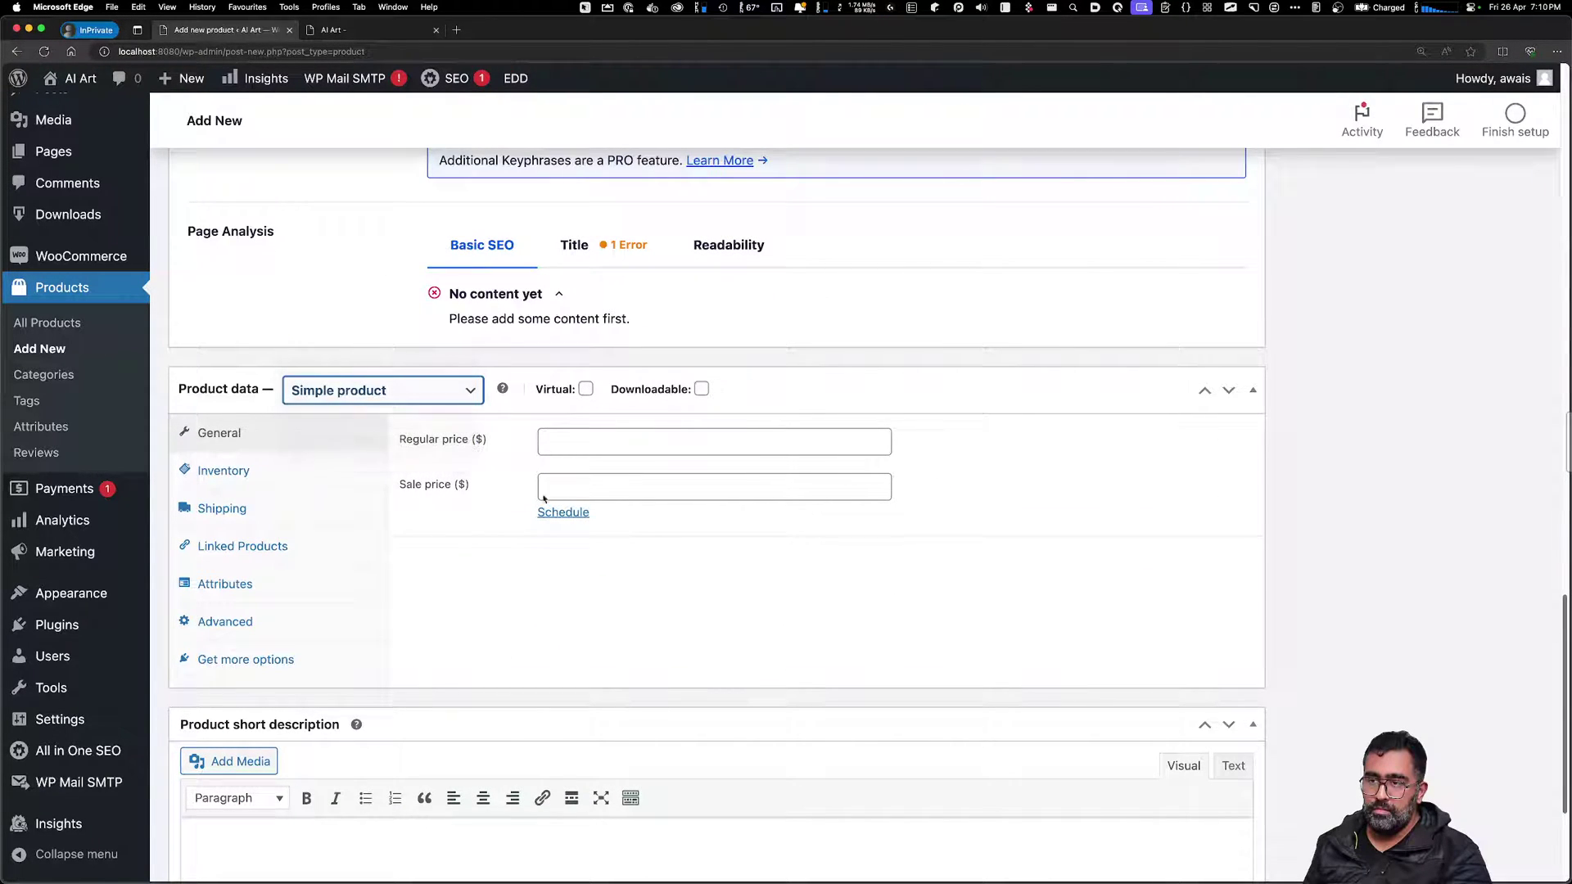
click(701, 388)
click(586, 389)
click(586, 389)
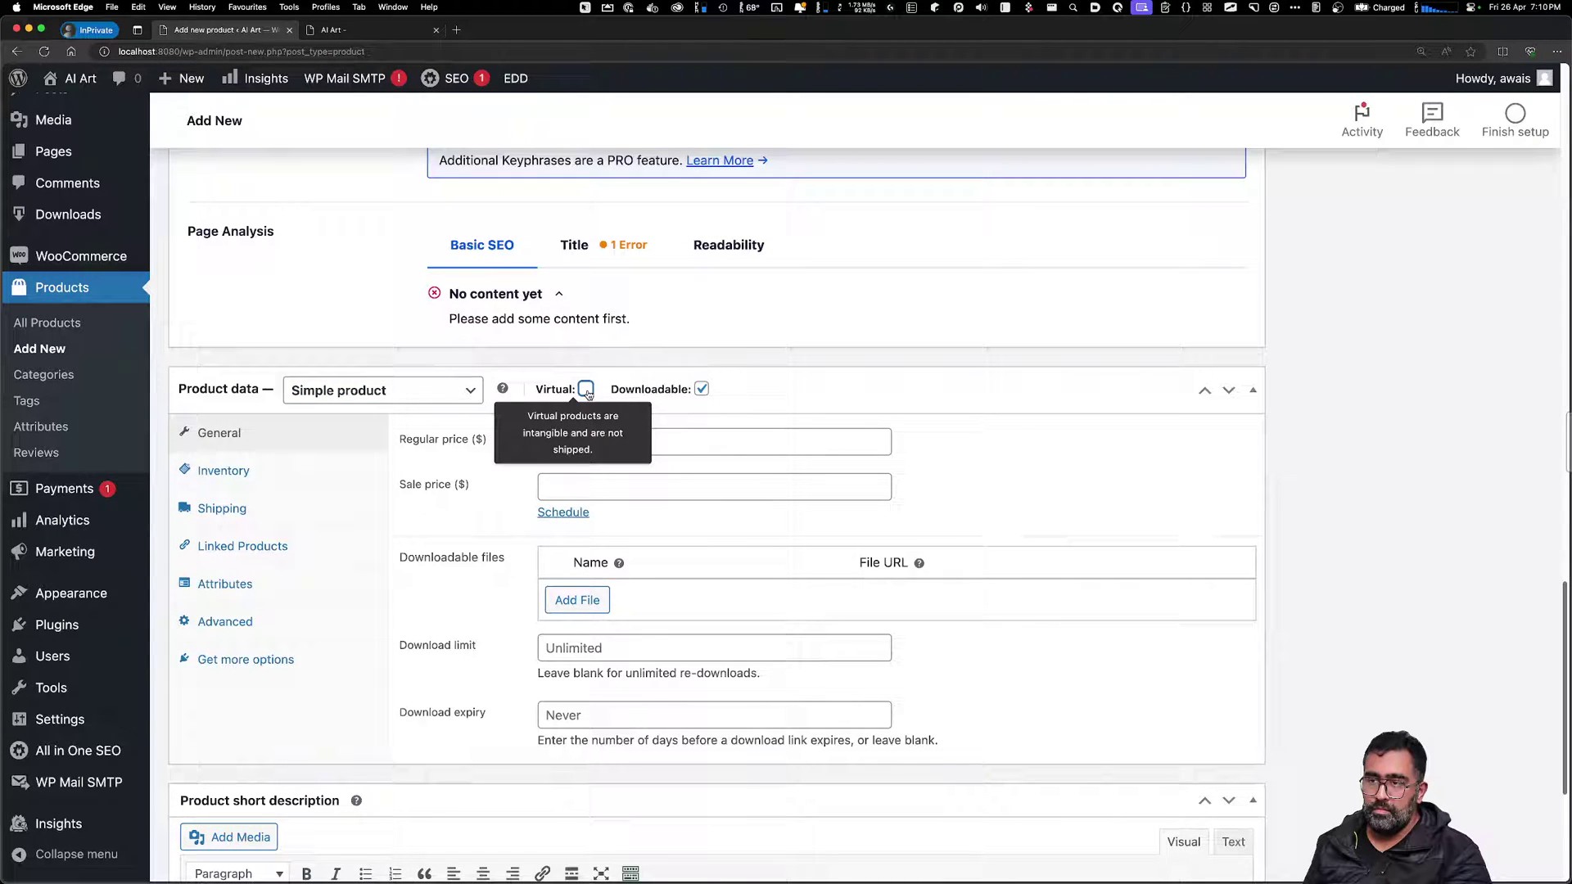
click(586, 390)
click(586, 390)
click(586, 389)
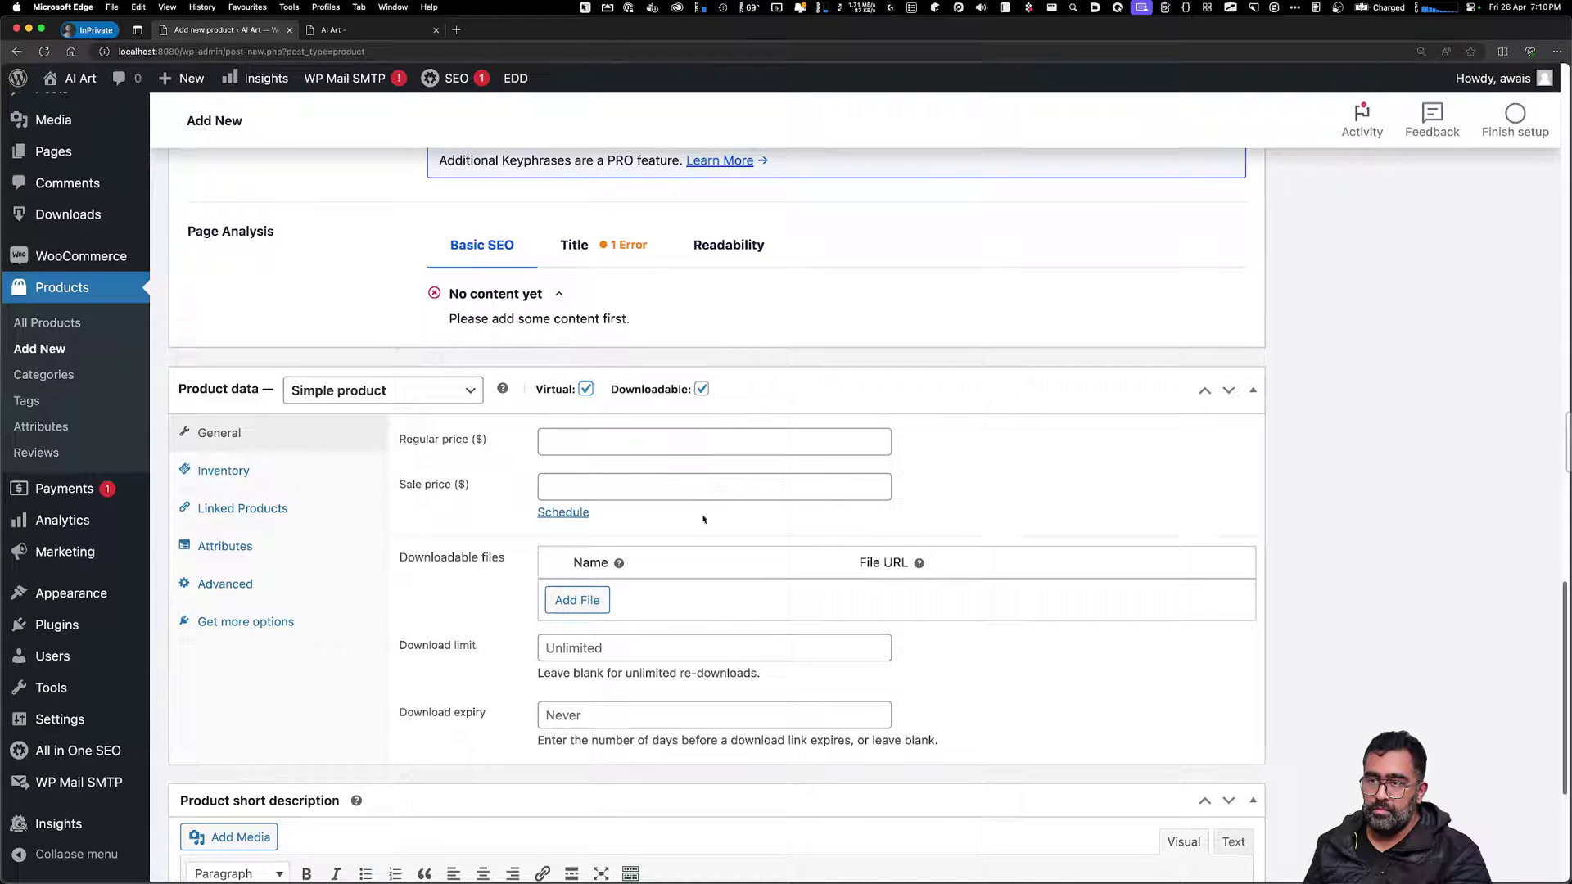
click(614, 440)
click(597, 475)
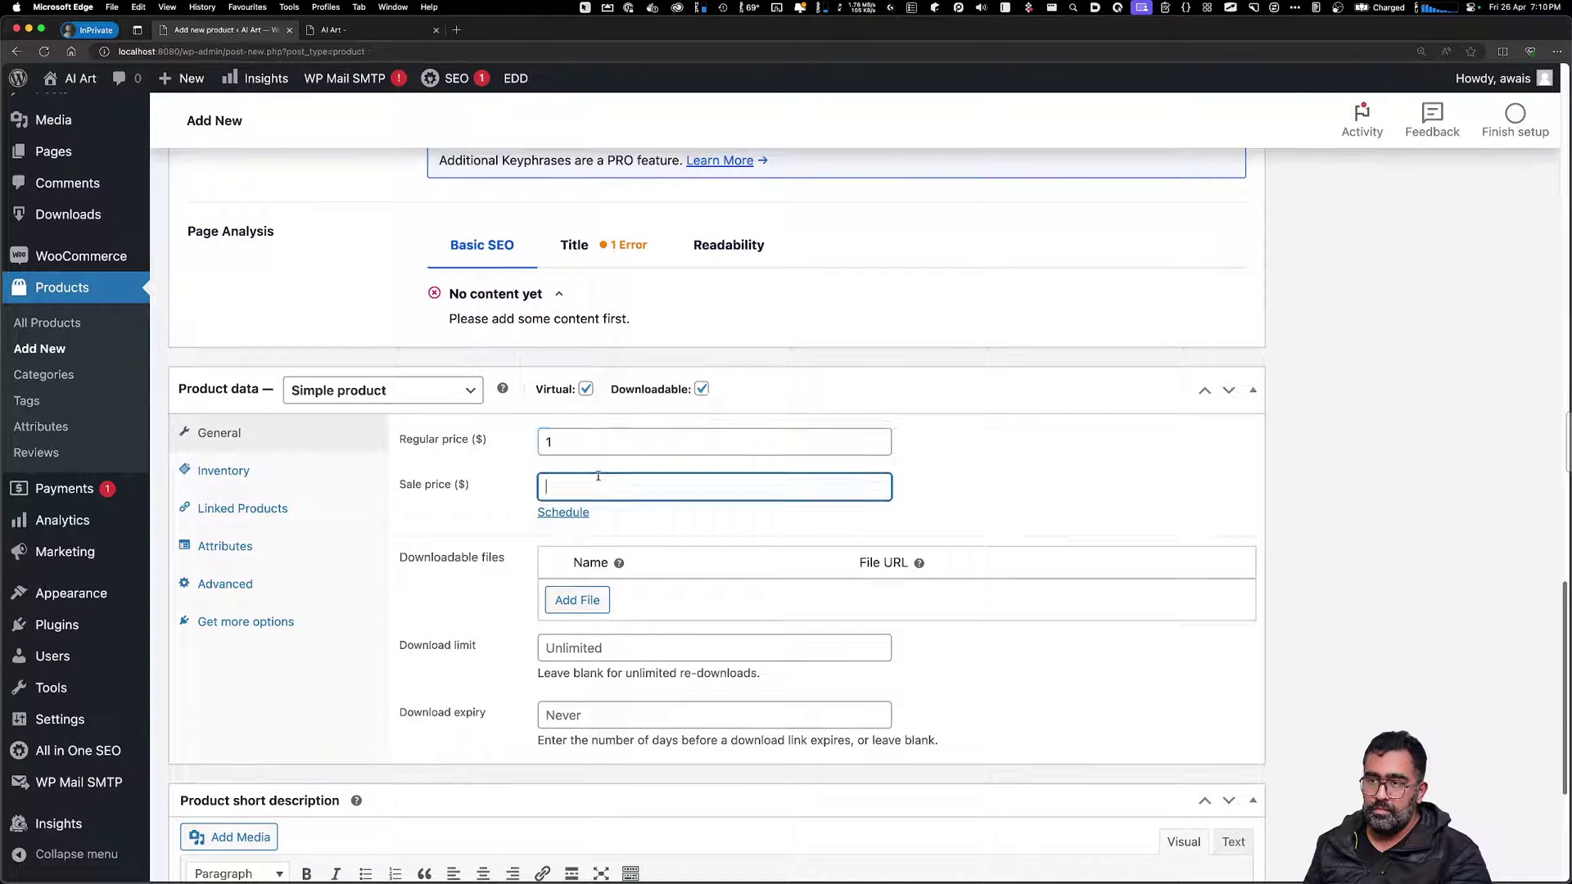
click(577, 600)
click(1171, 597)
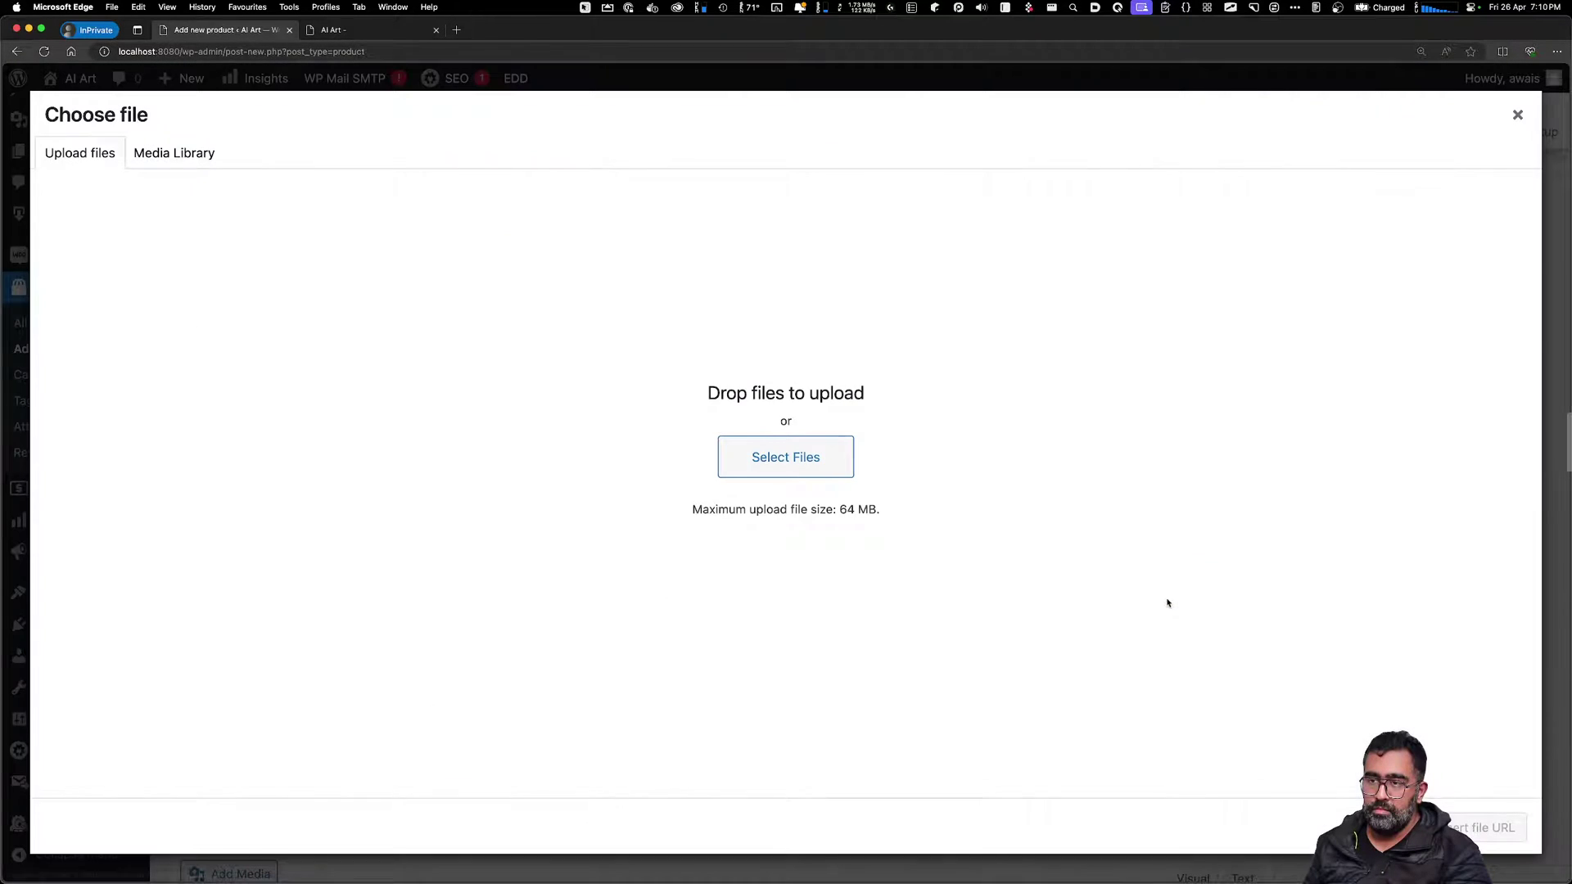
click(831, 465)
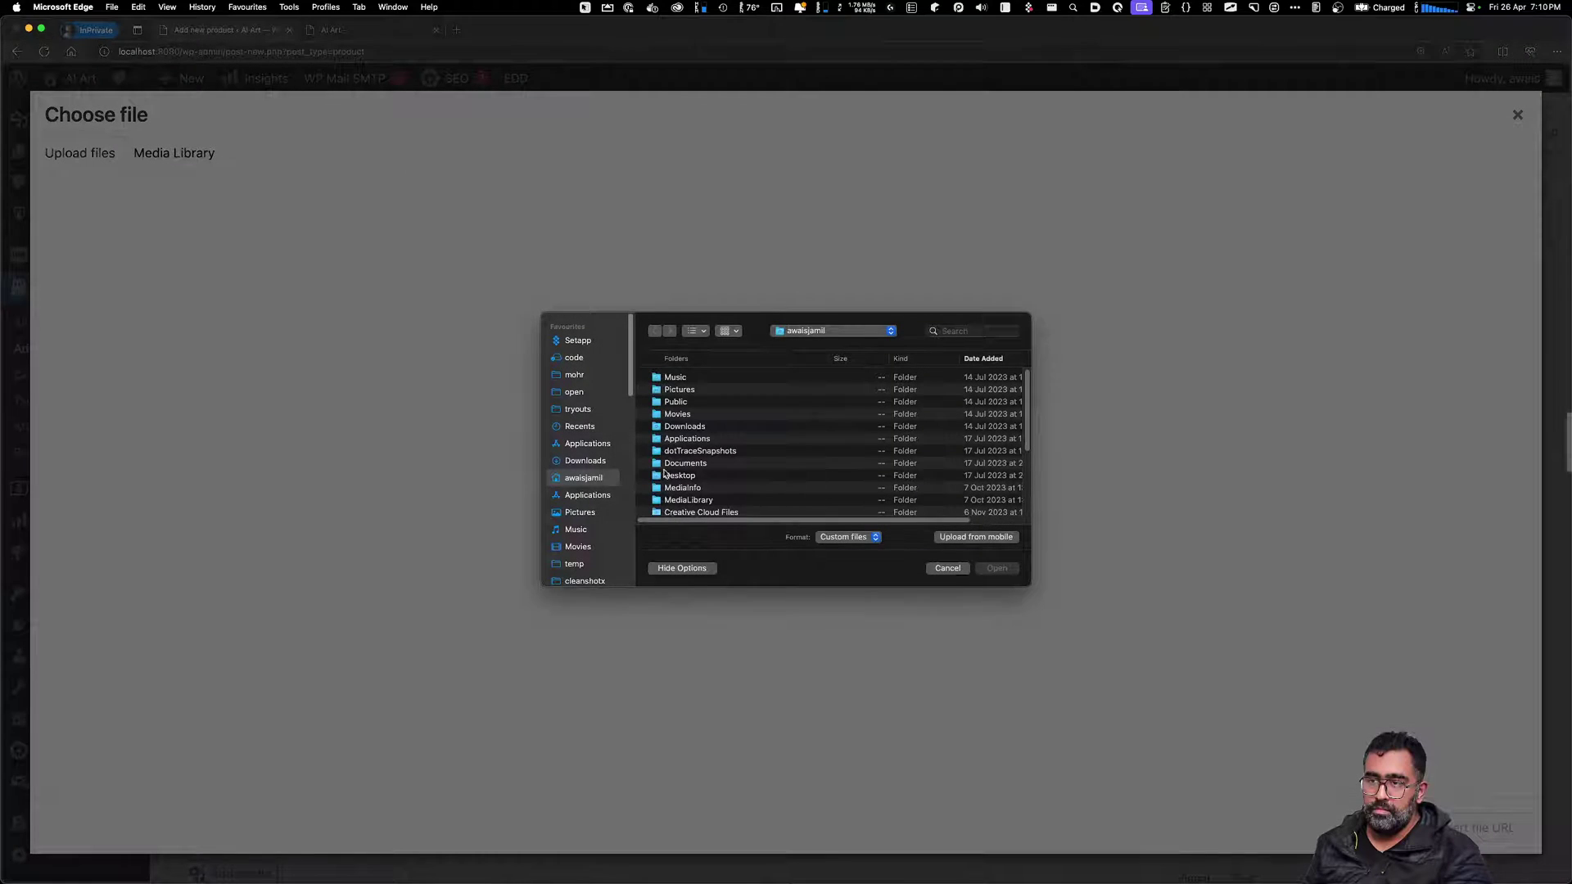
scroll(688, 475, down, 5)
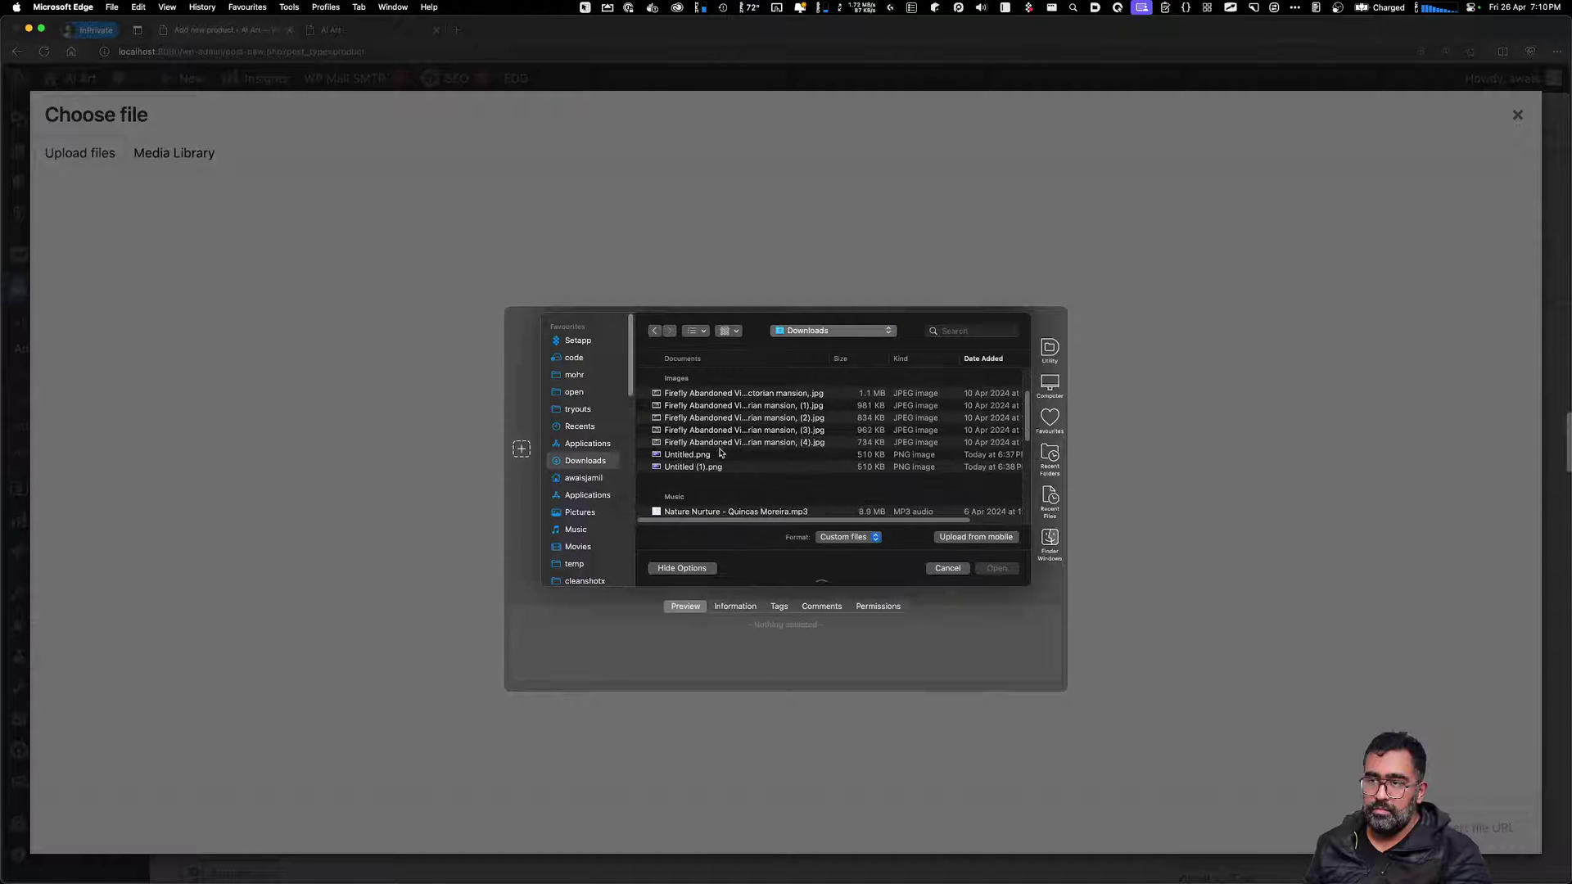
scroll(699, 481, down, 6)
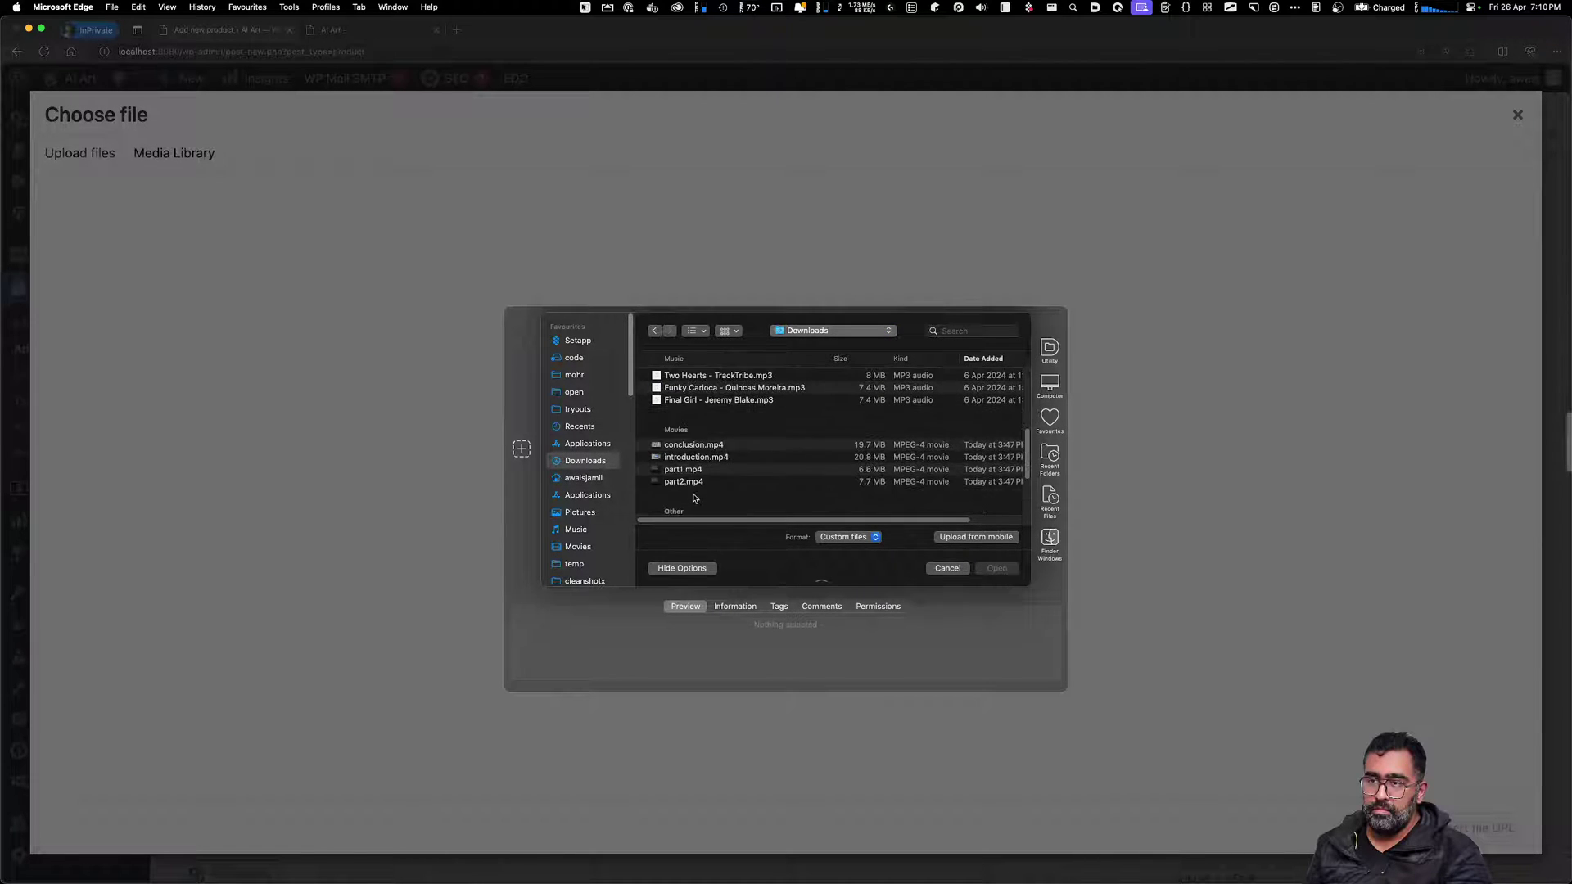
scroll(694, 493, down, 2)
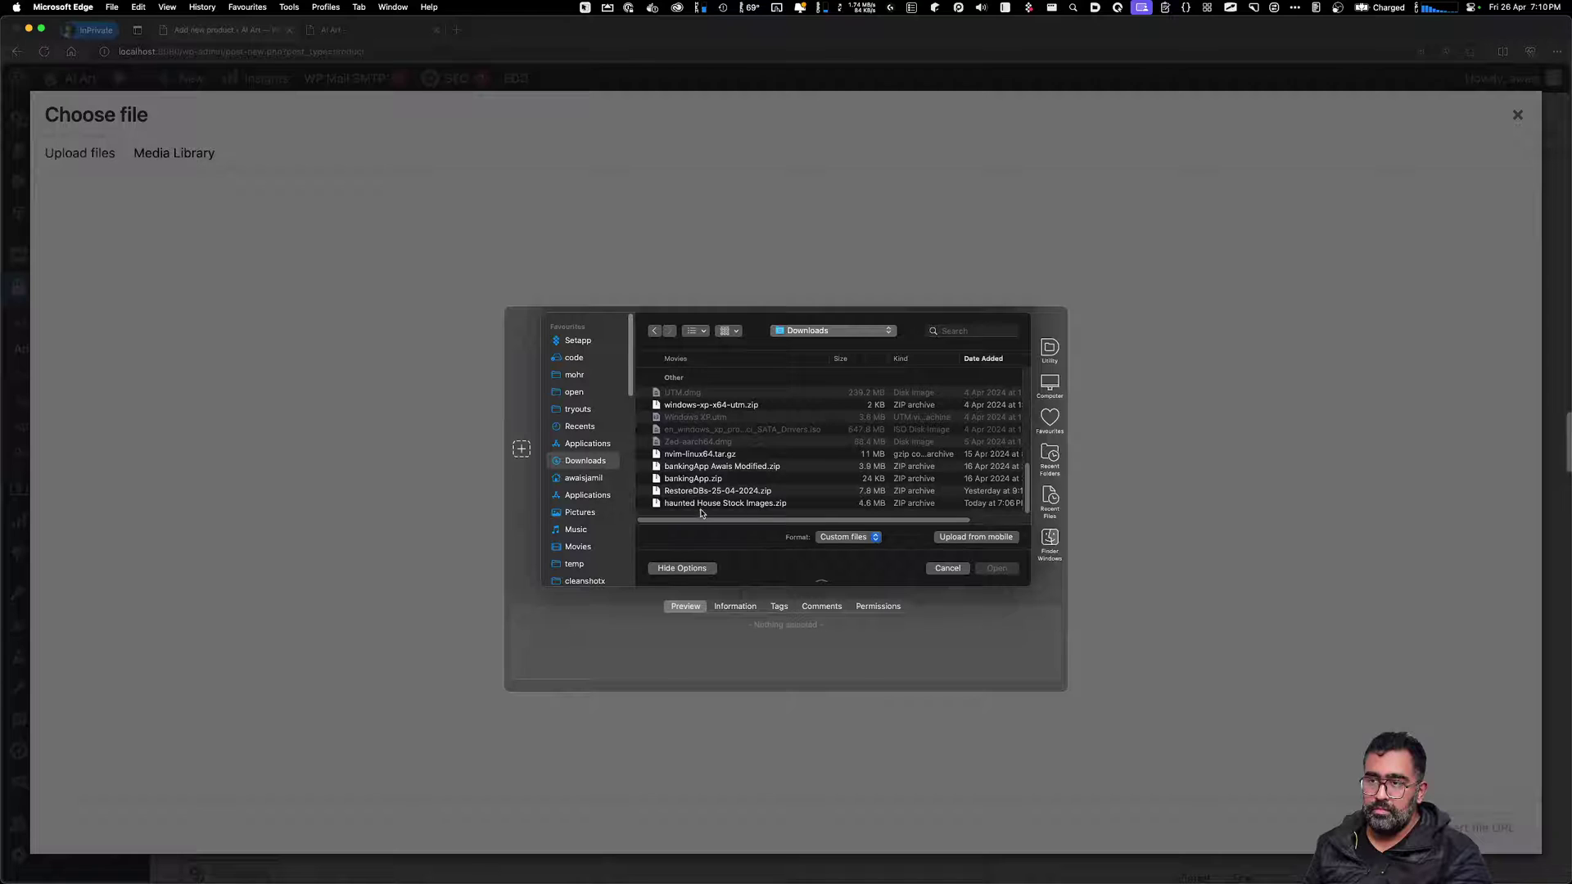
double_click(705, 504)
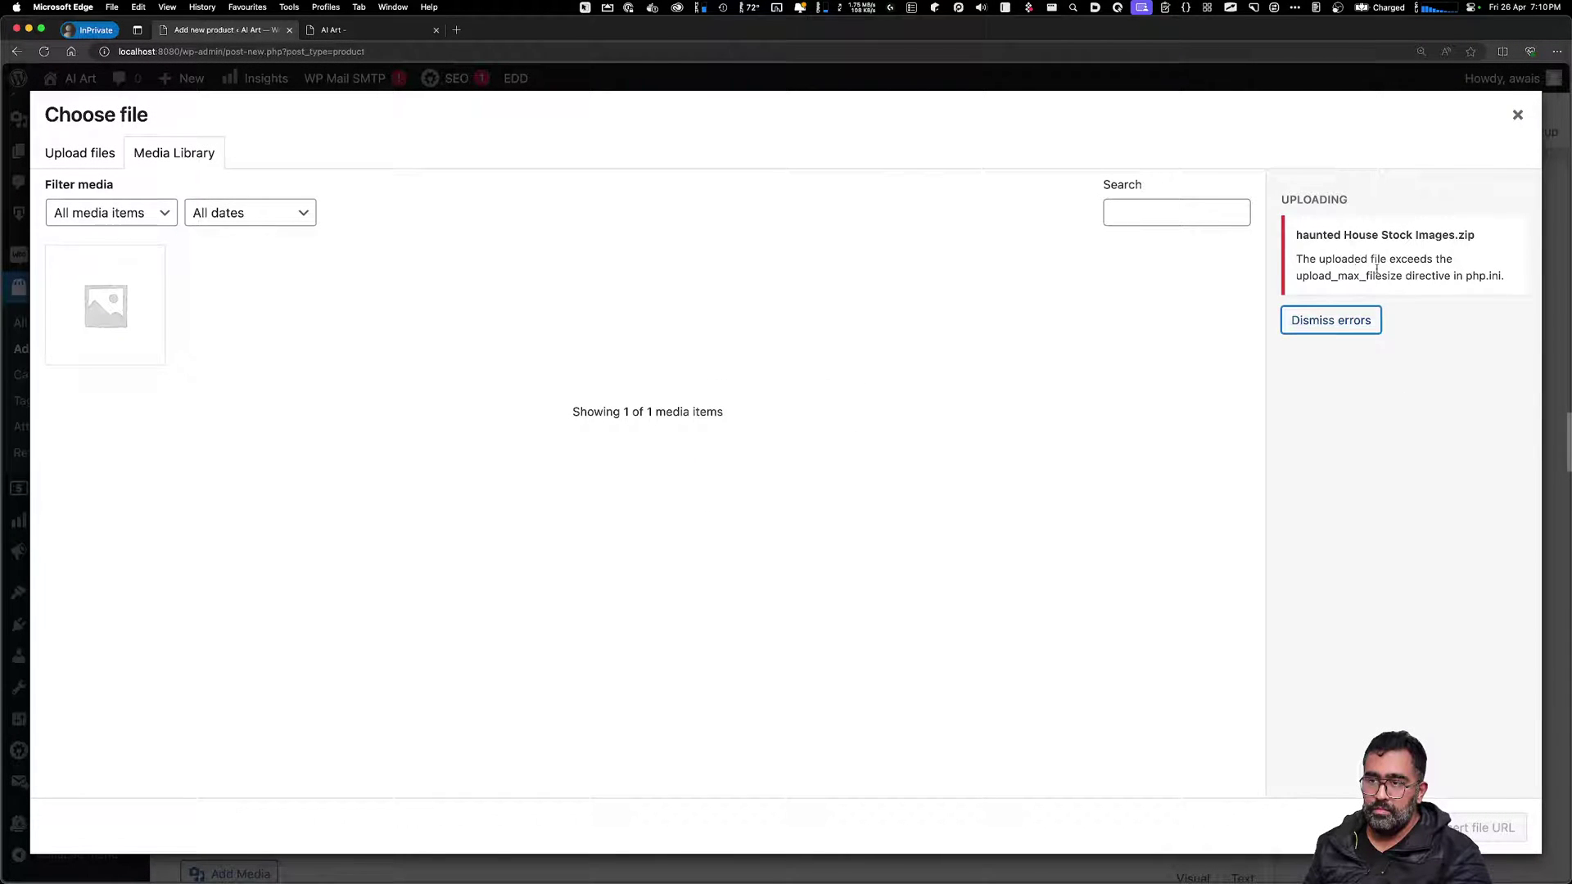
drag(1337, 279, 1407, 277)
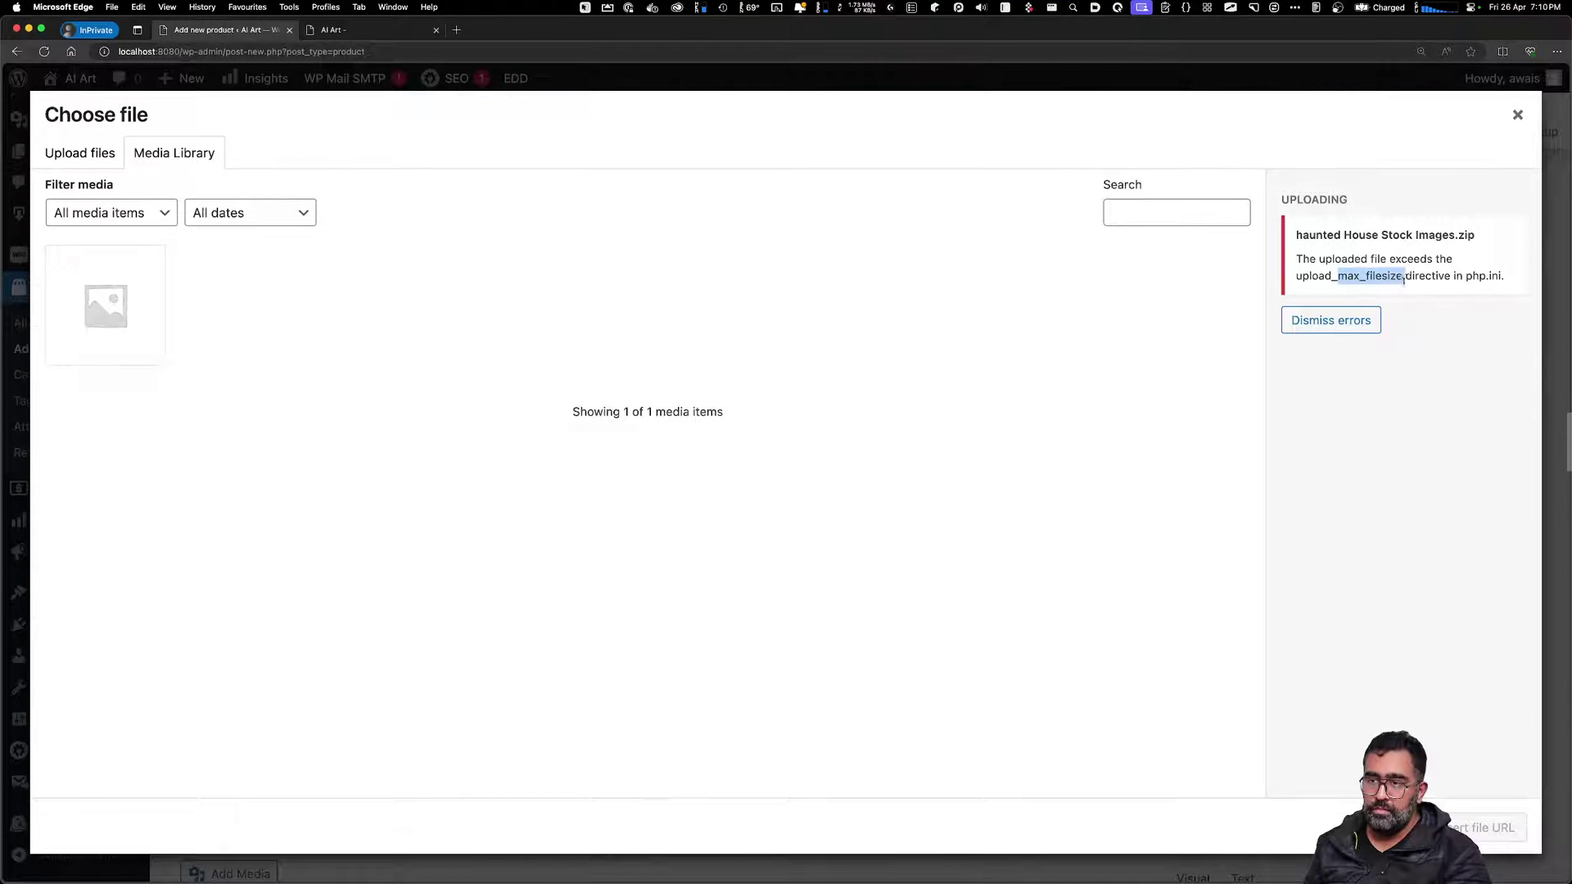
click(398, 301)
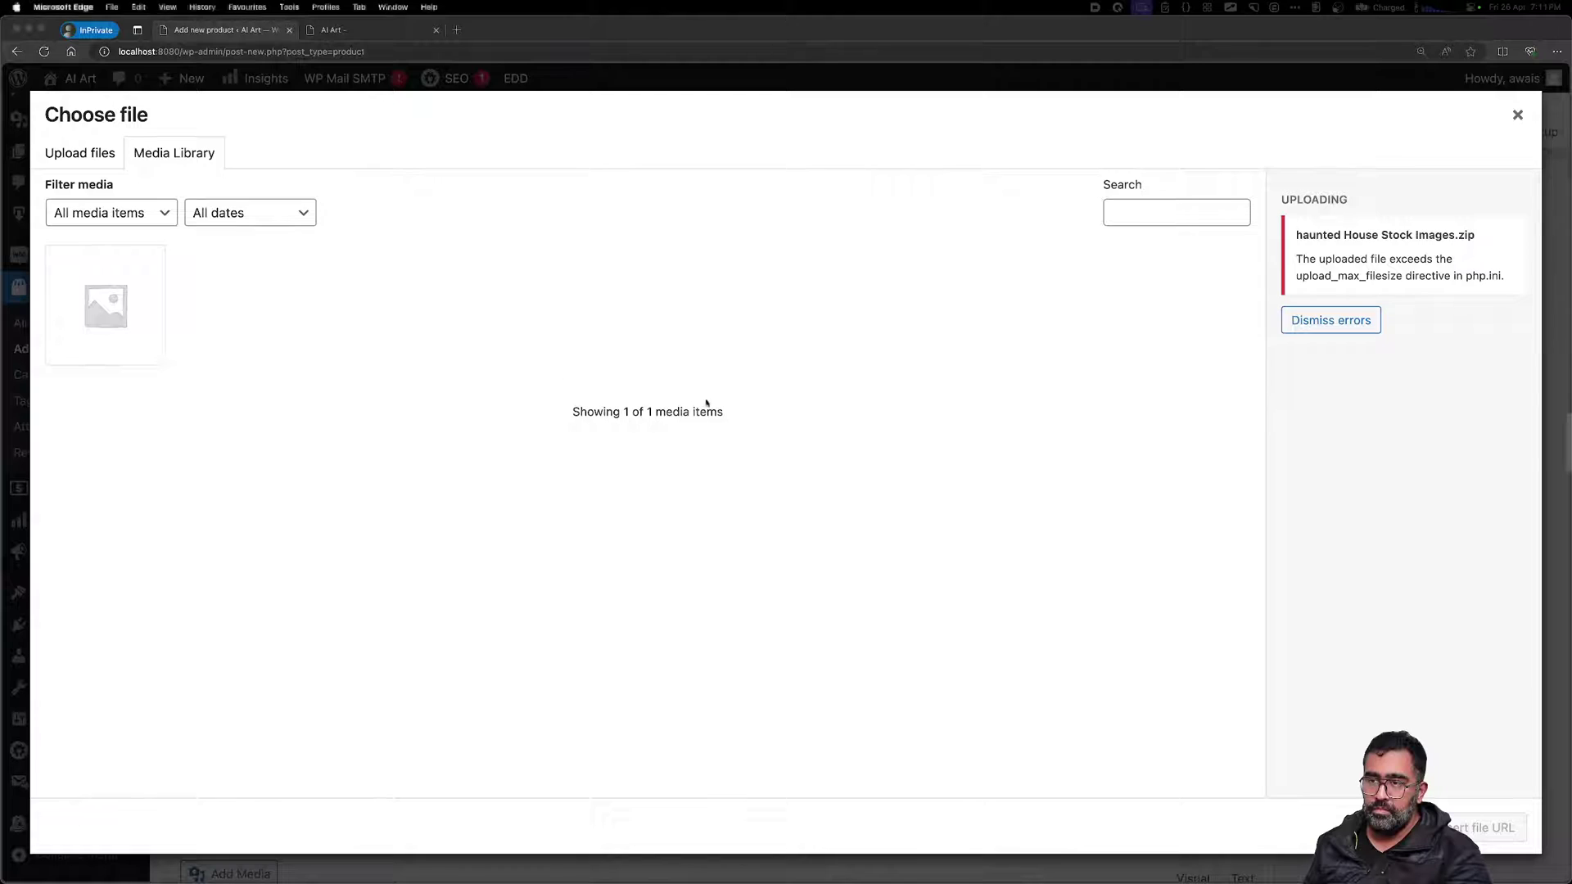
click(1517, 115)
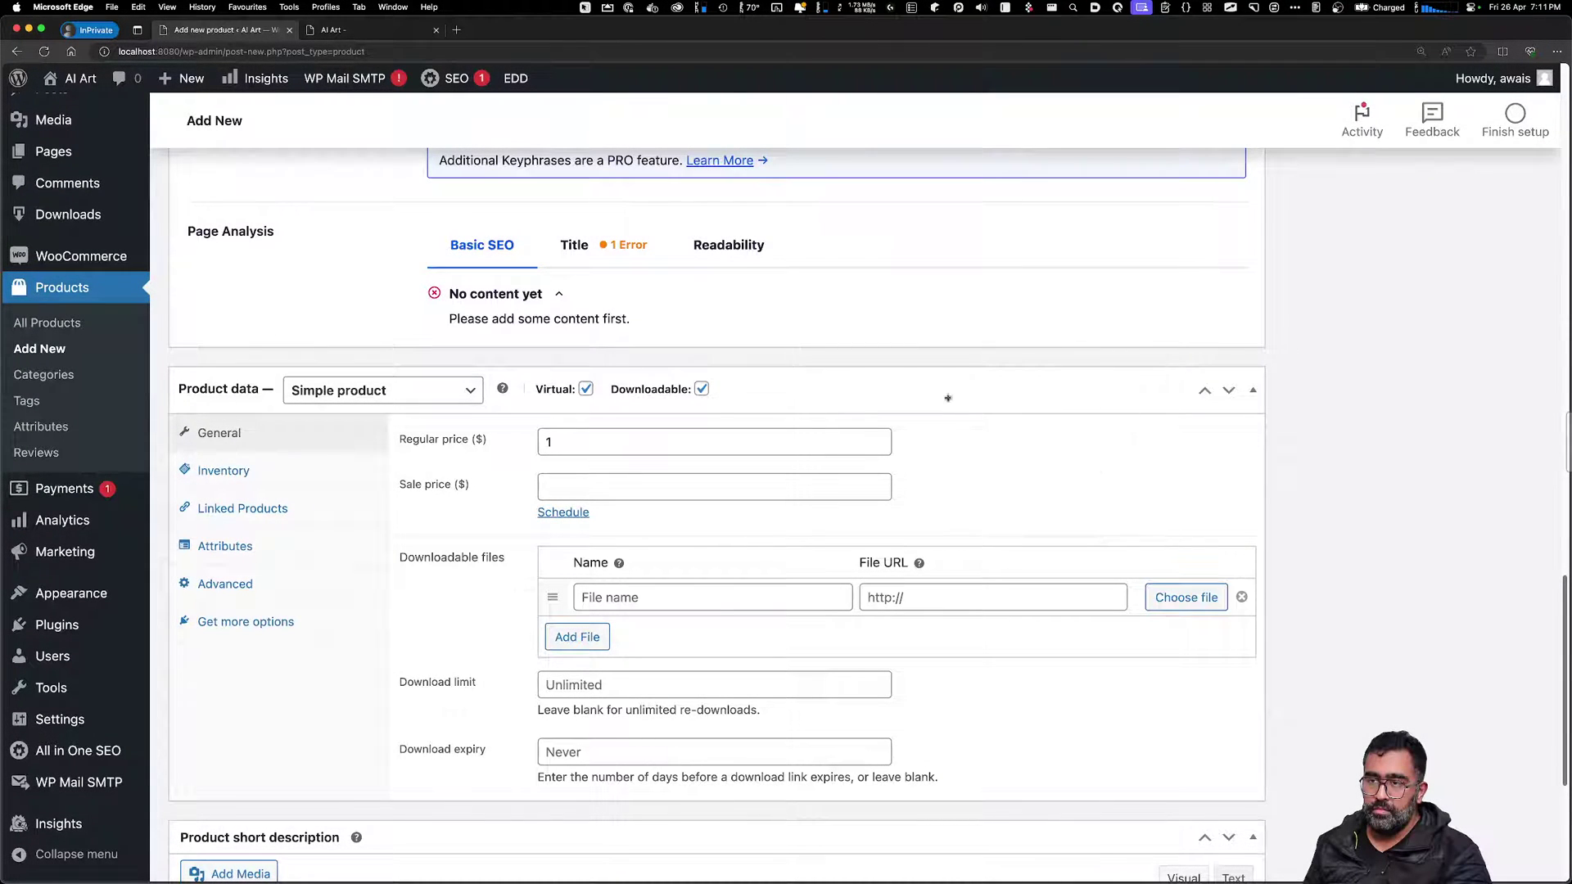
Leave the unsaved product through General Settings, then open Installed Plugins
click(92, 725)
click(834, 309)
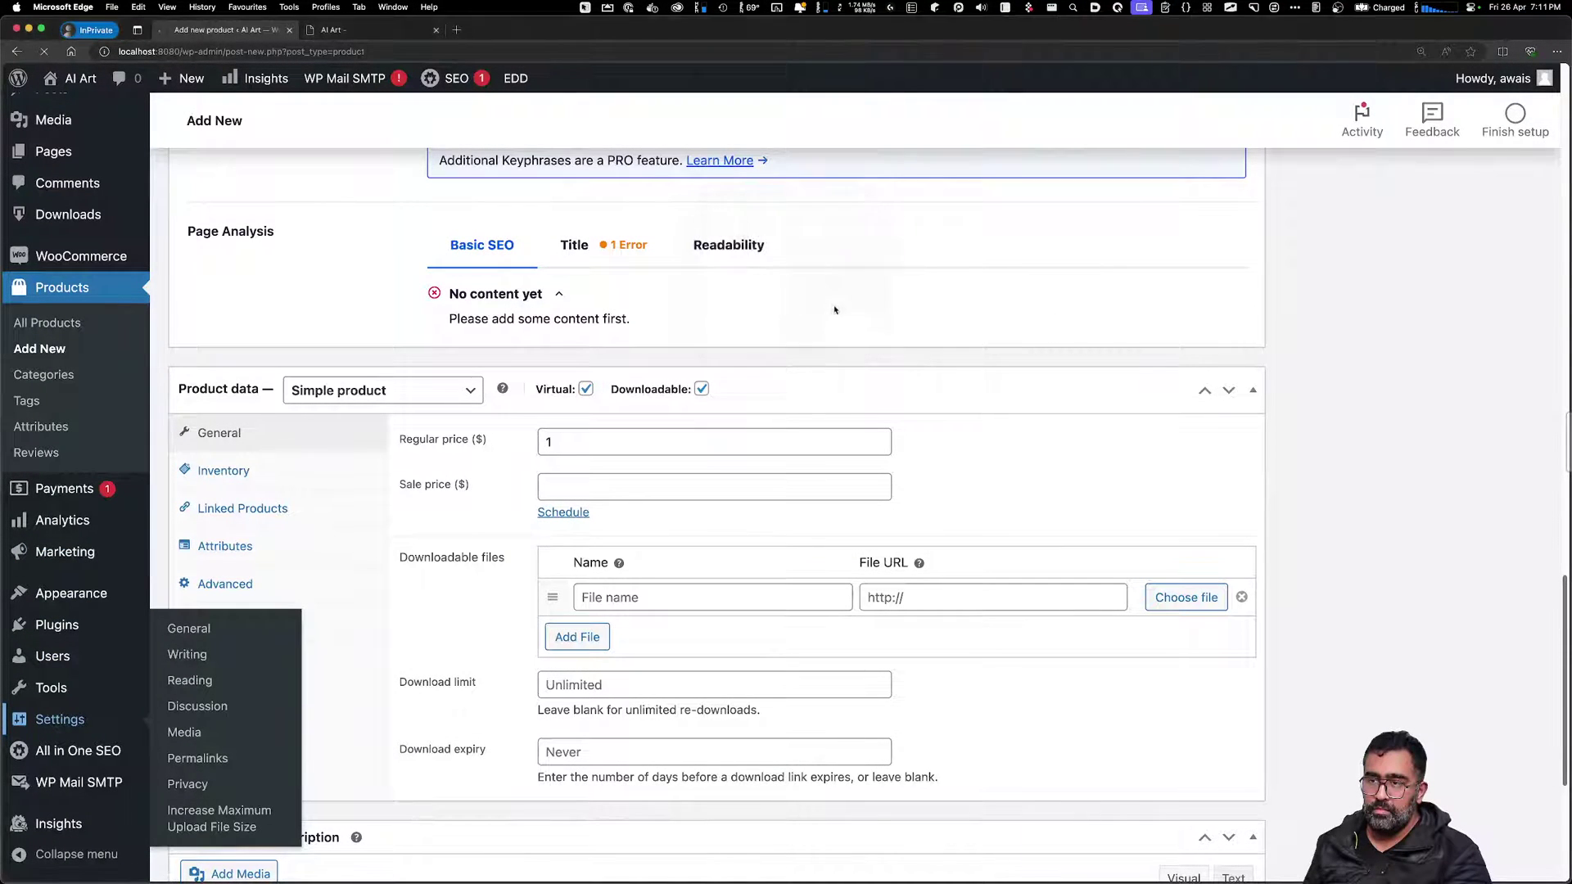
scroll(775, 465, down, 8)
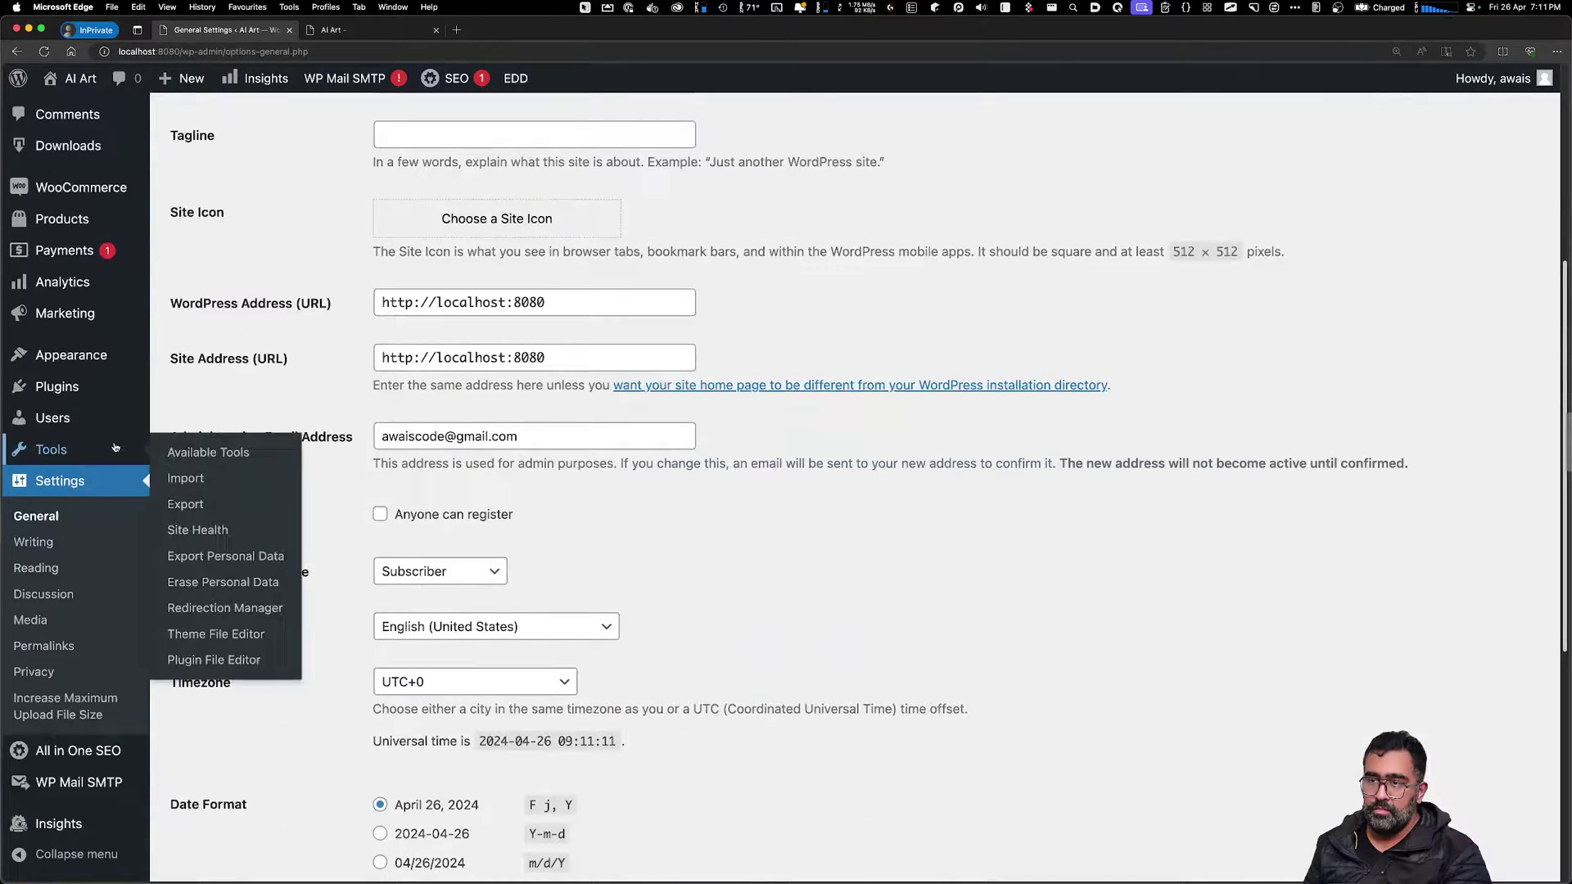
mouse_move(70, 353)
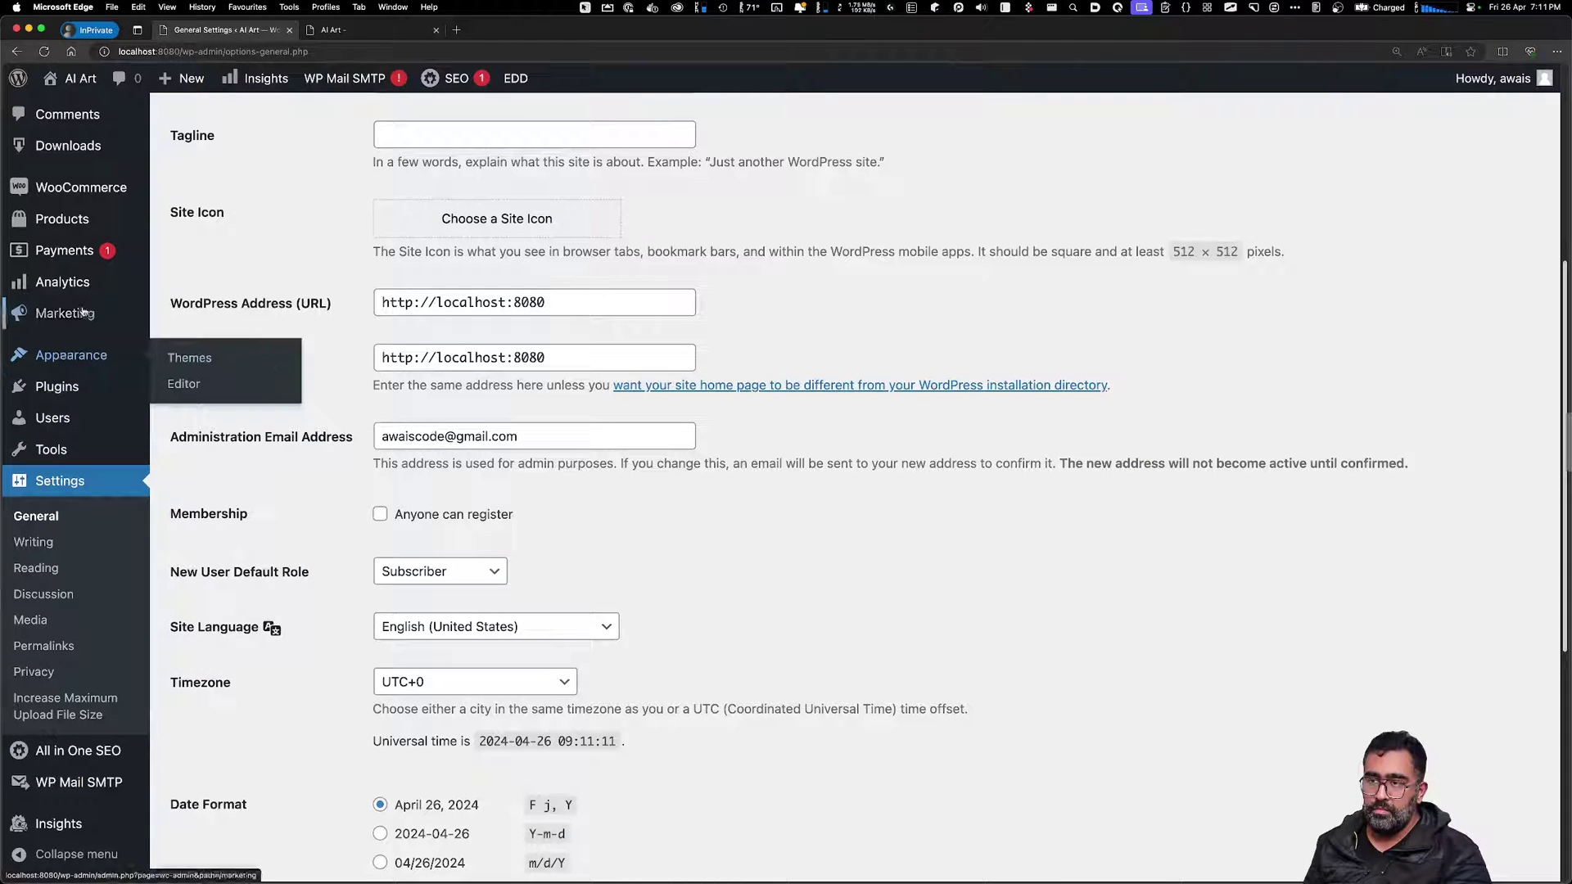
mouse_move(81, 197)
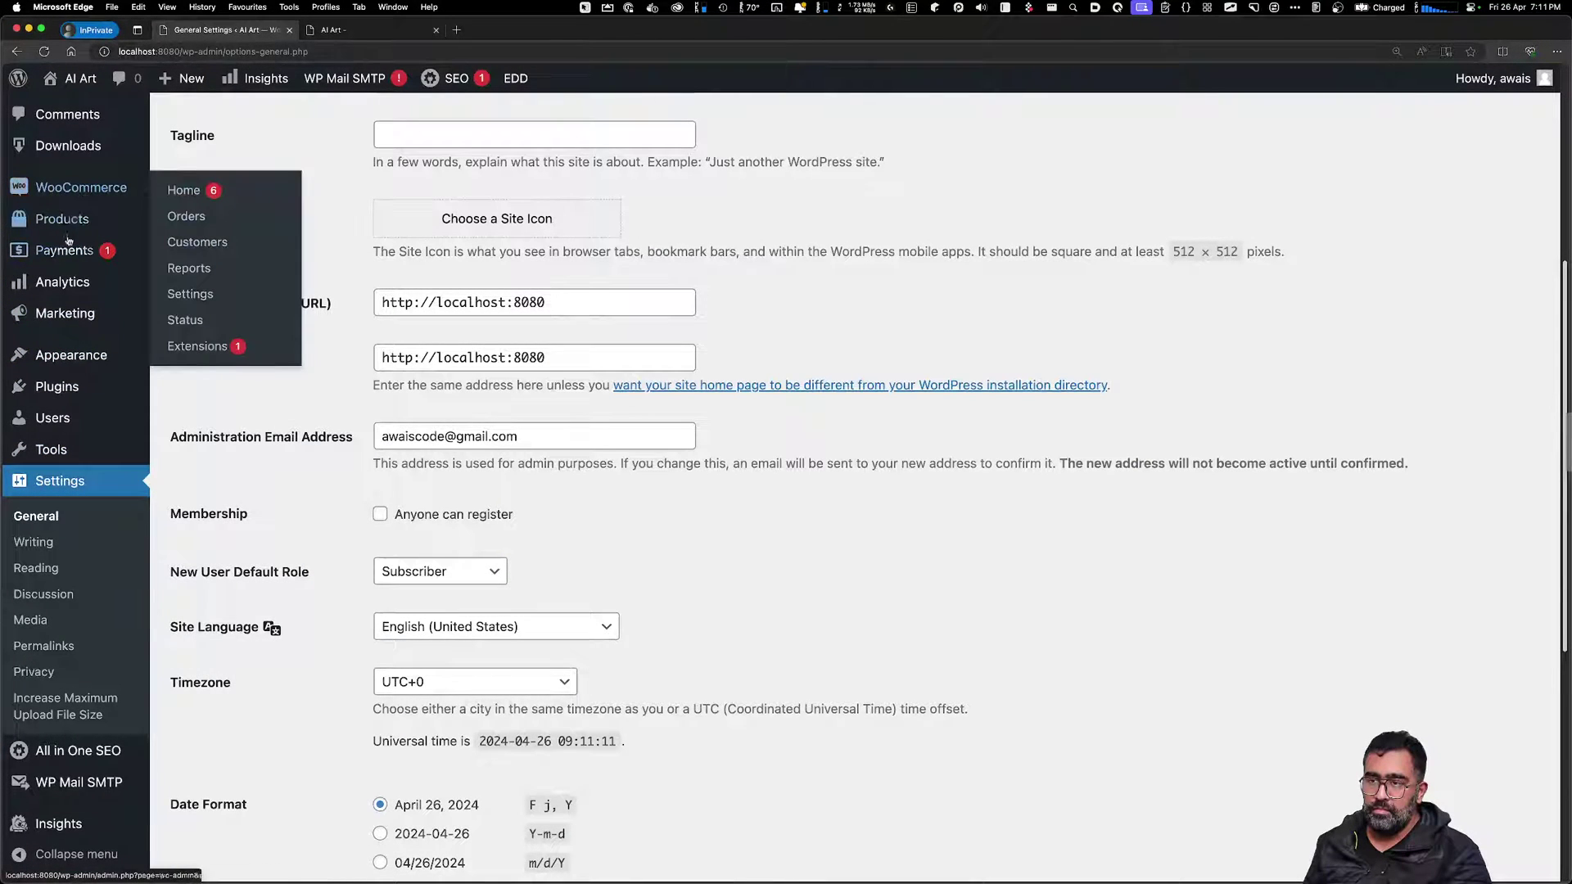
mouse_move(64, 384)
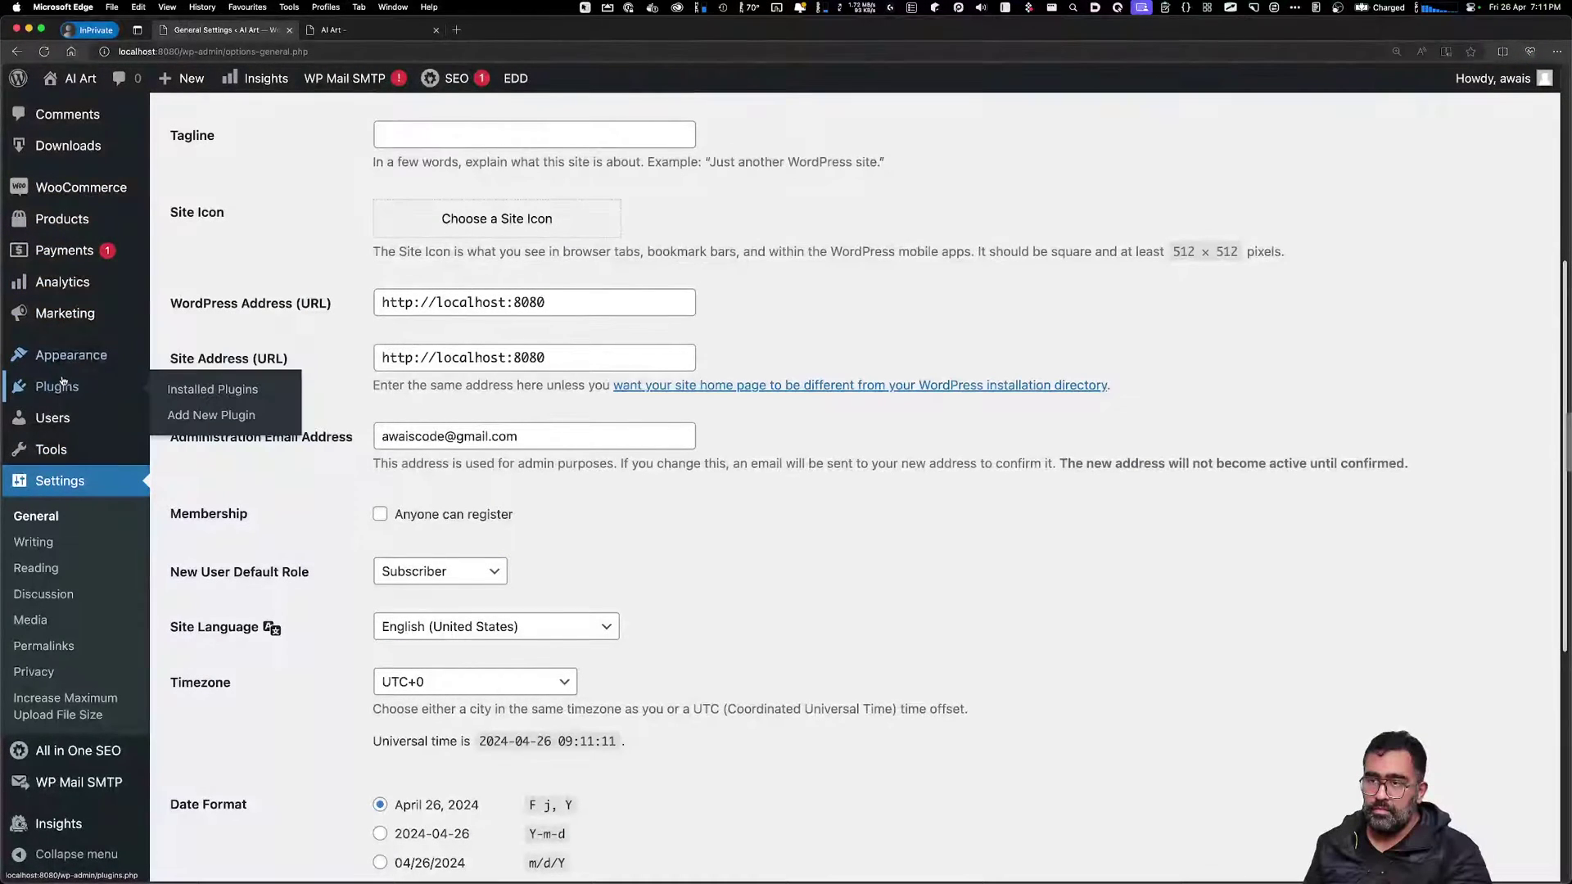
click(242, 401)
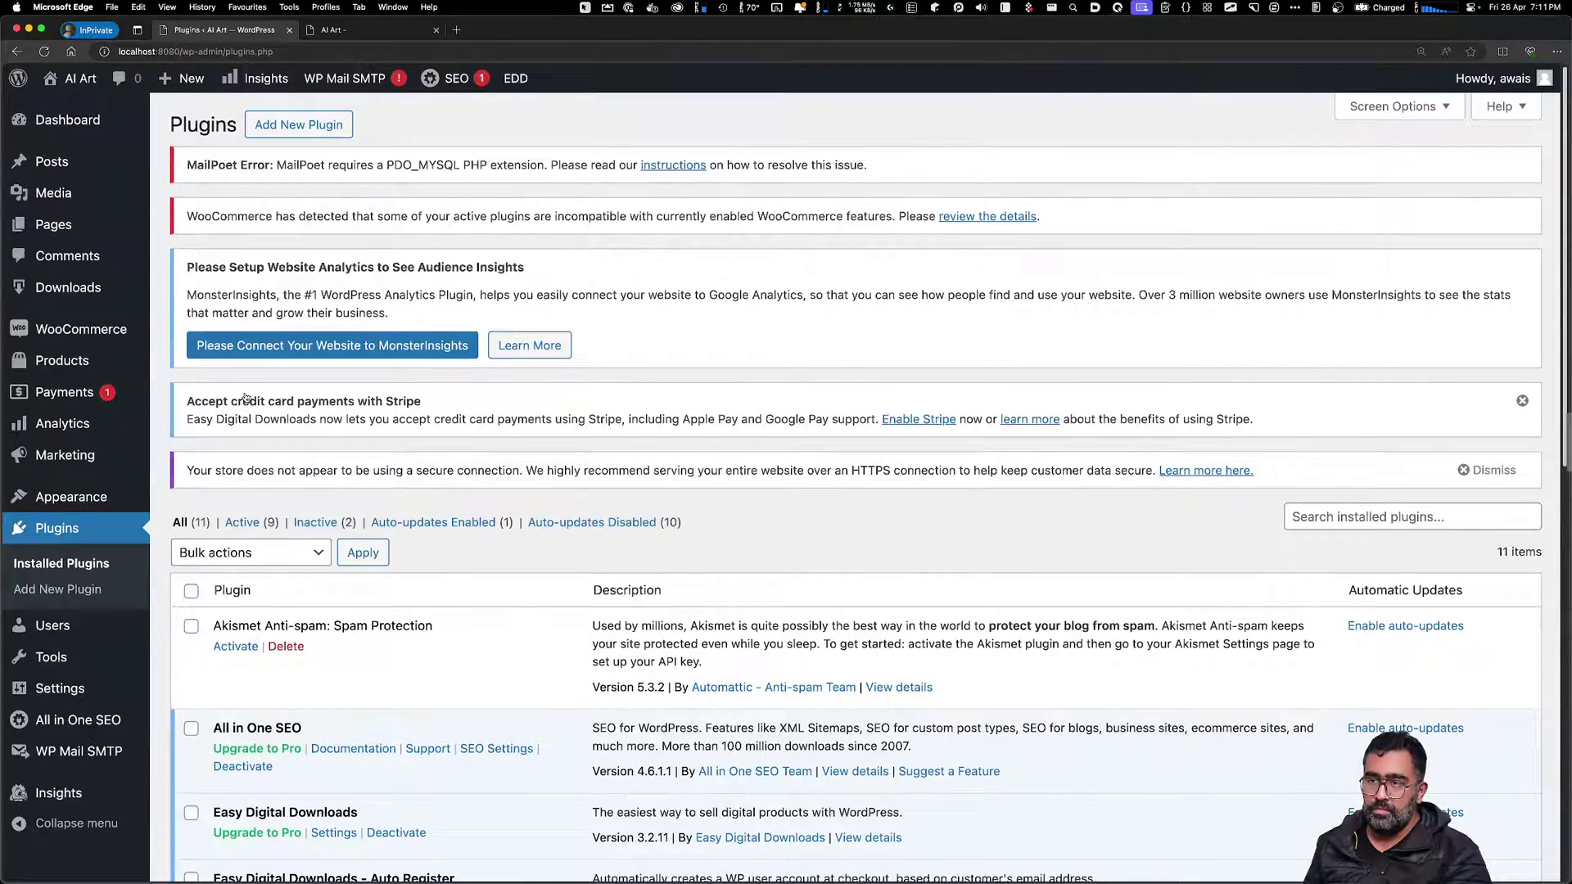
scroll(262, 385, down, 5)
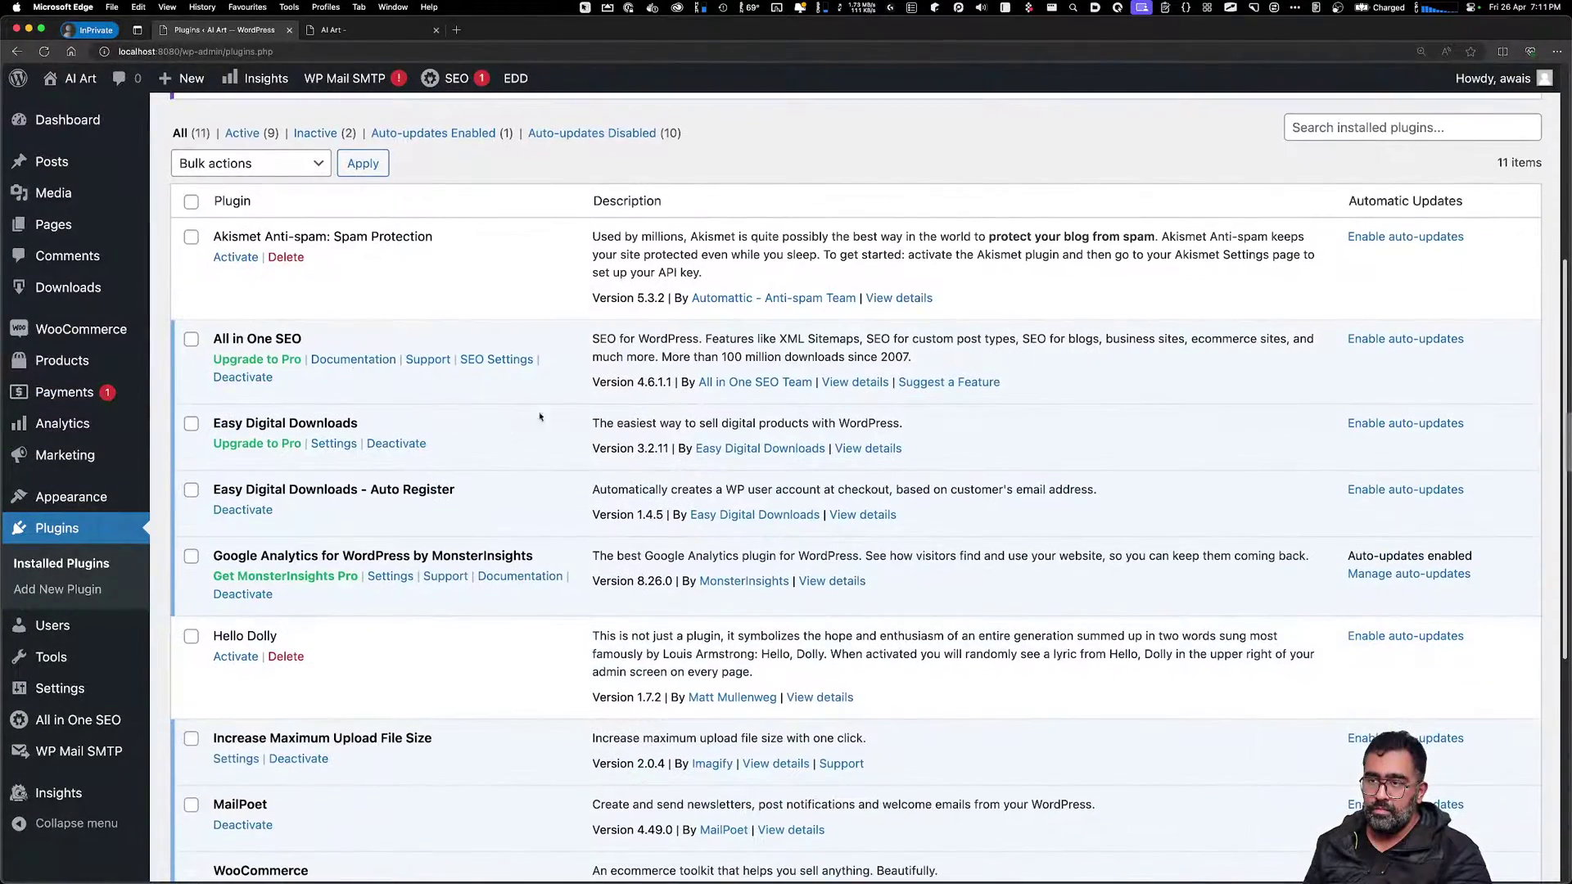
scroll(288, 364, down, 5)
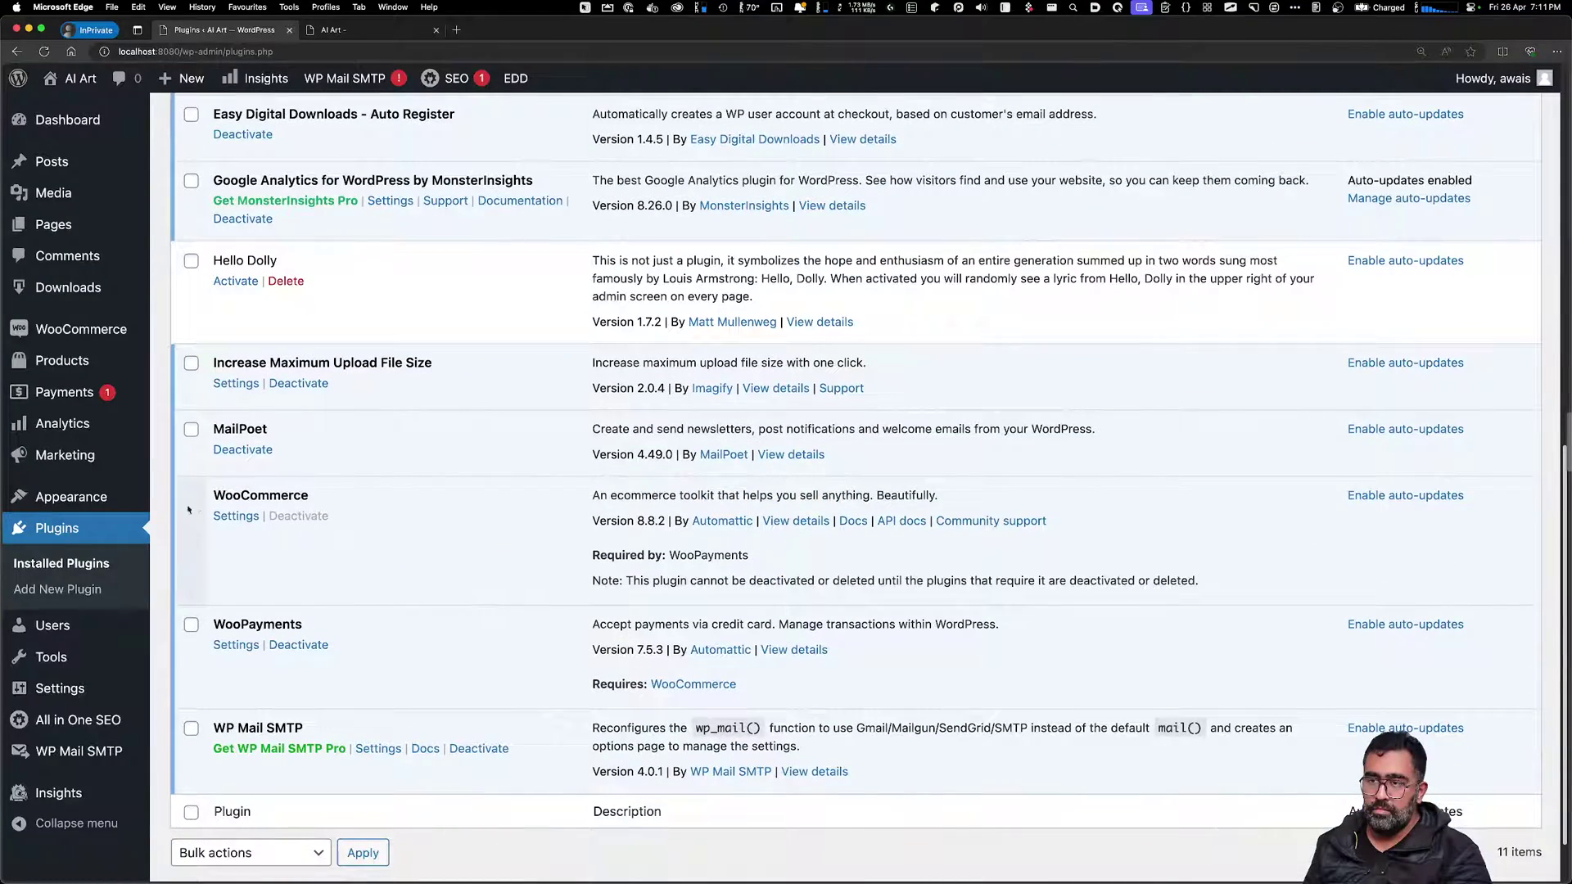
click(235, 517)
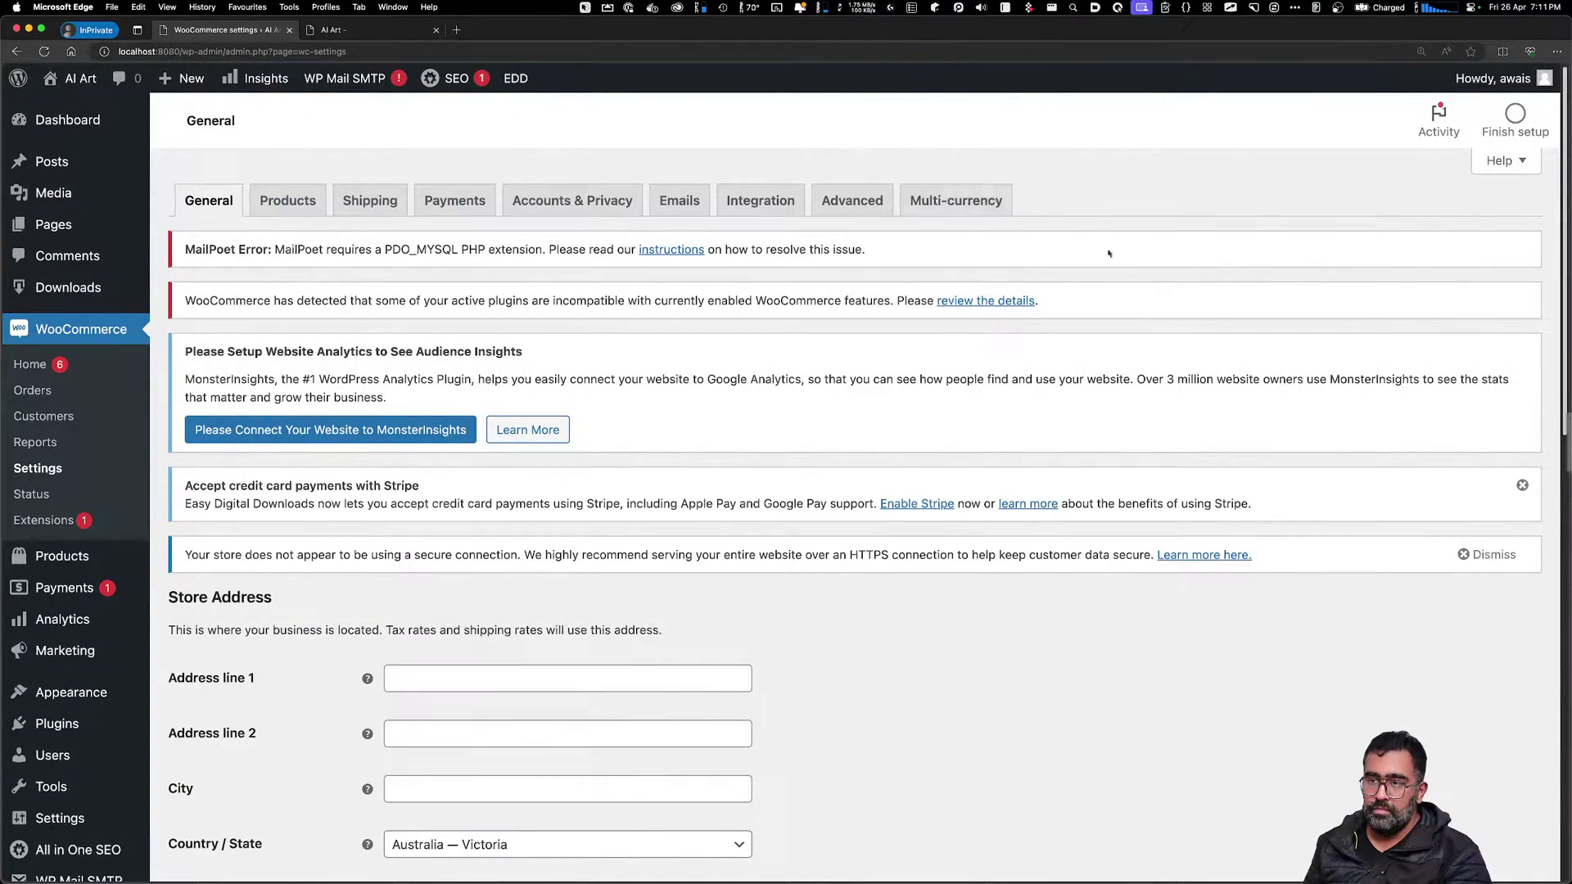
scroll(1108, 254, down, 10)
scroll(1083, 445, up, 10)
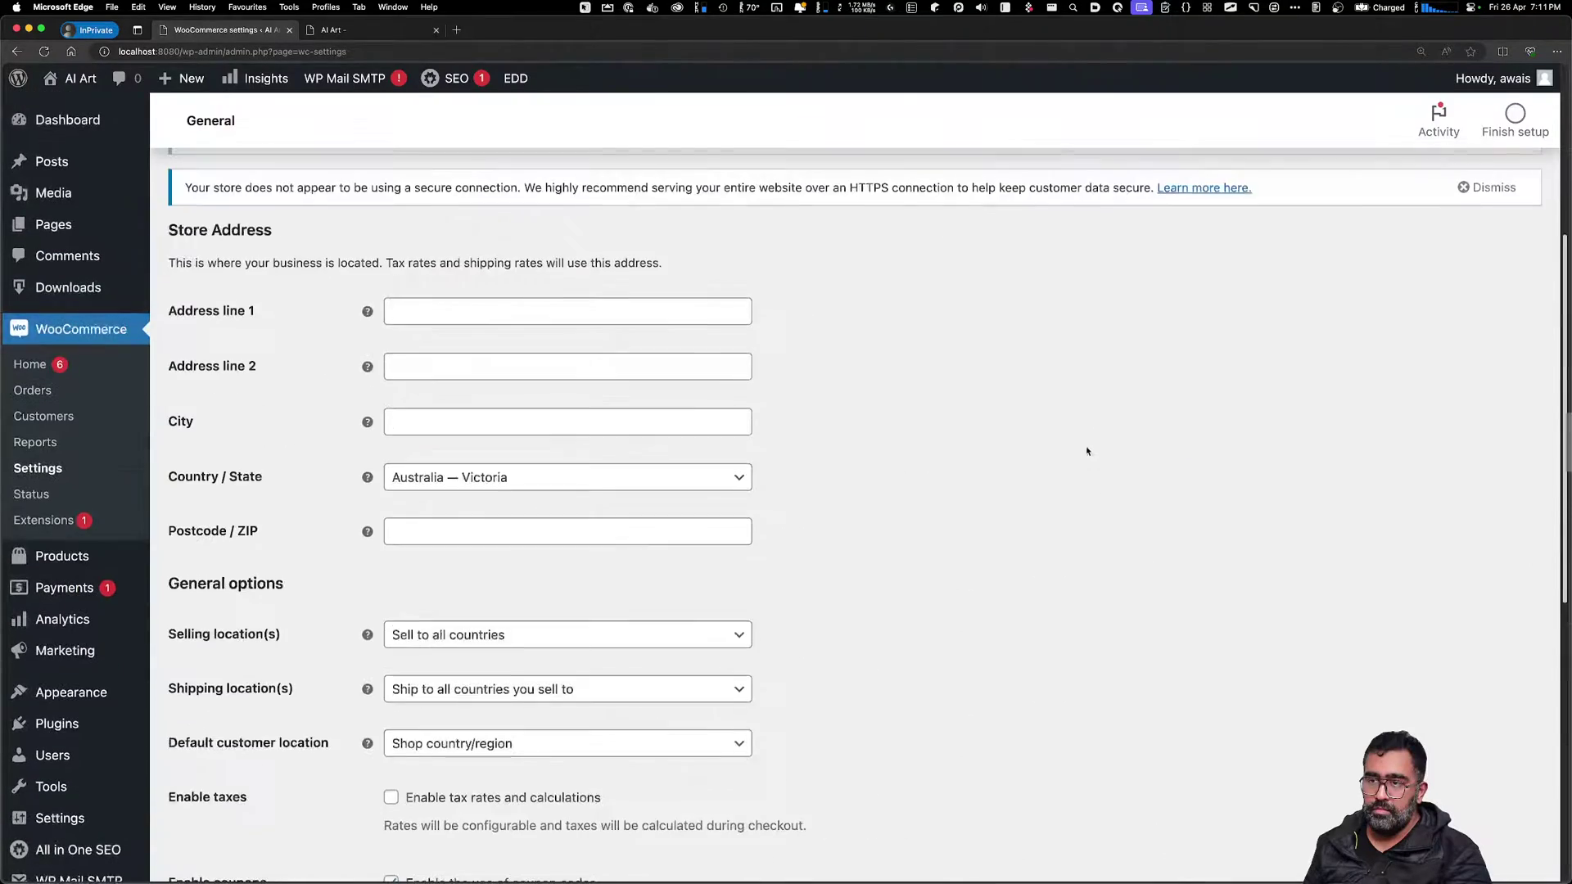
key(super+bracketleft)
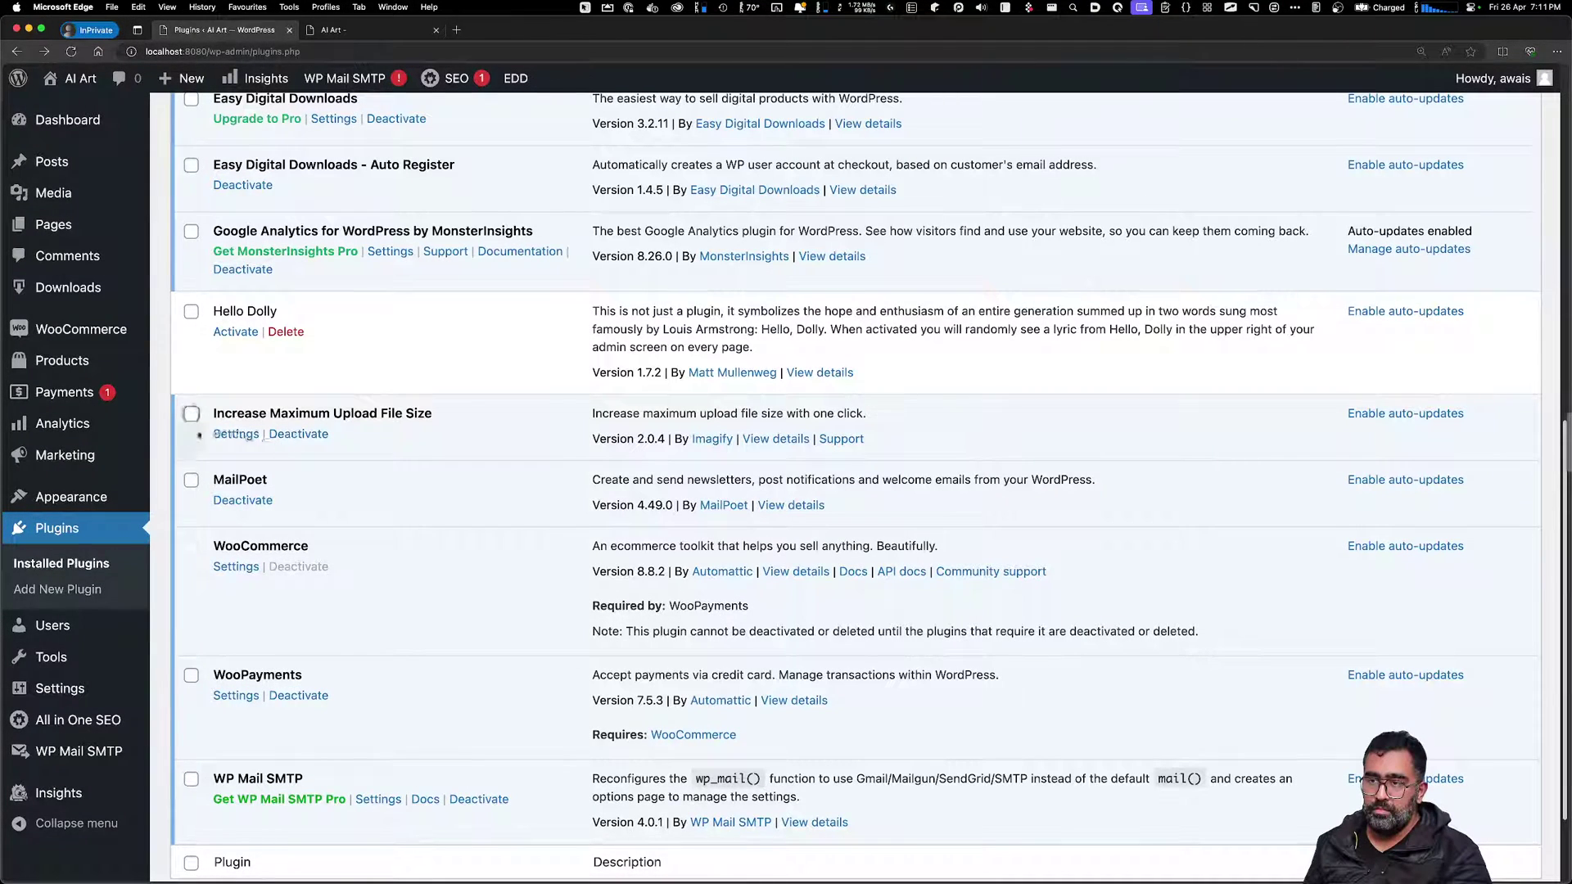
Tick MailPoet and WooPayments in the plugins list, then open WooCommerce Settings
click(191, 480)
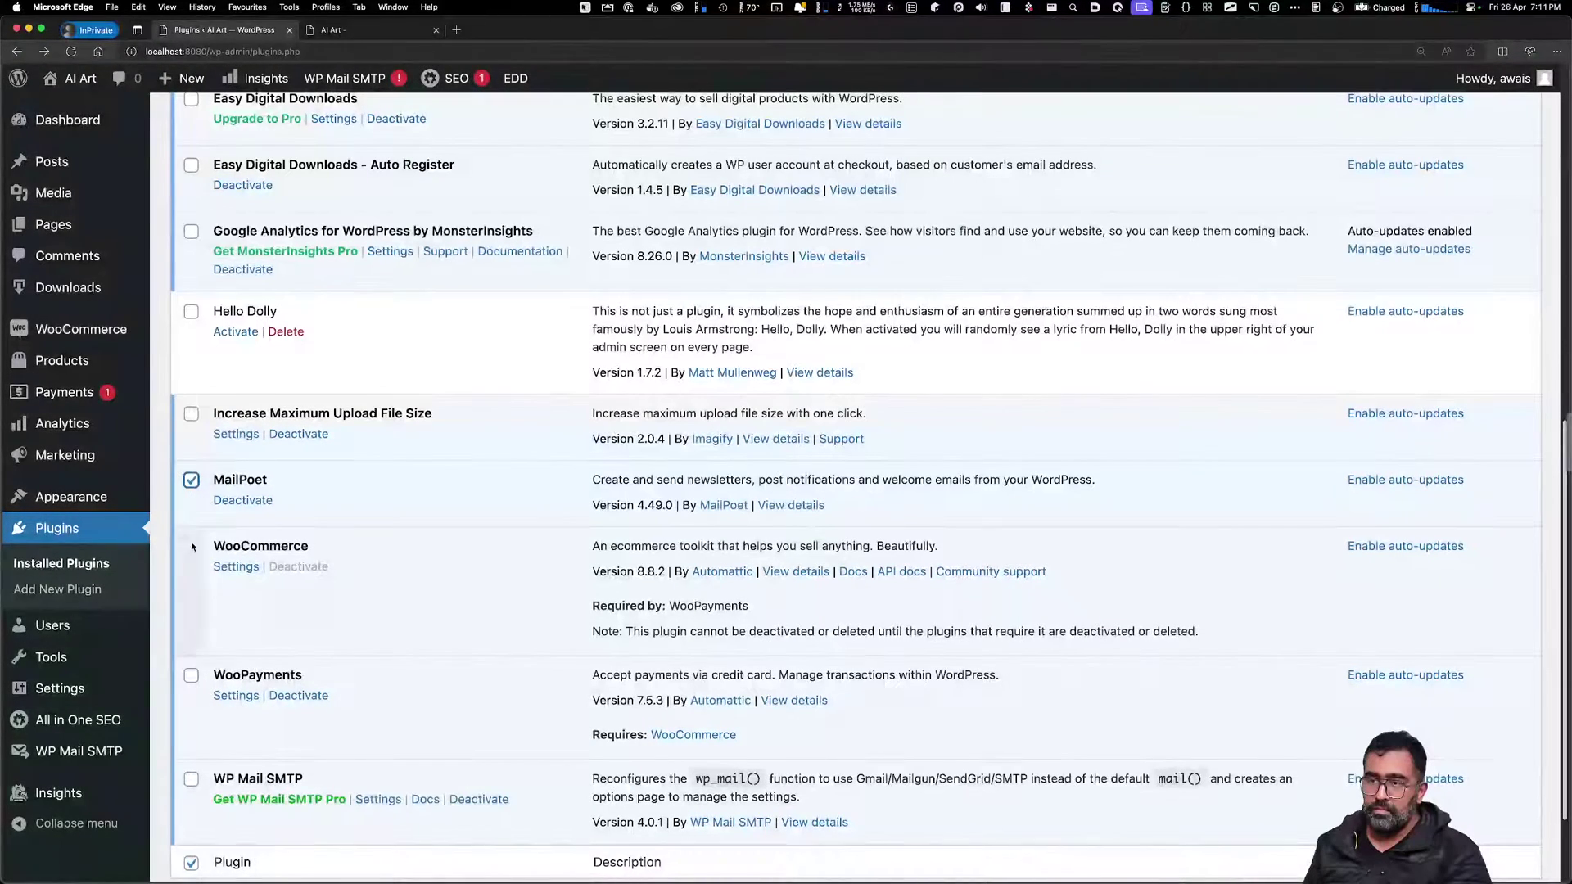
click(190, 675)
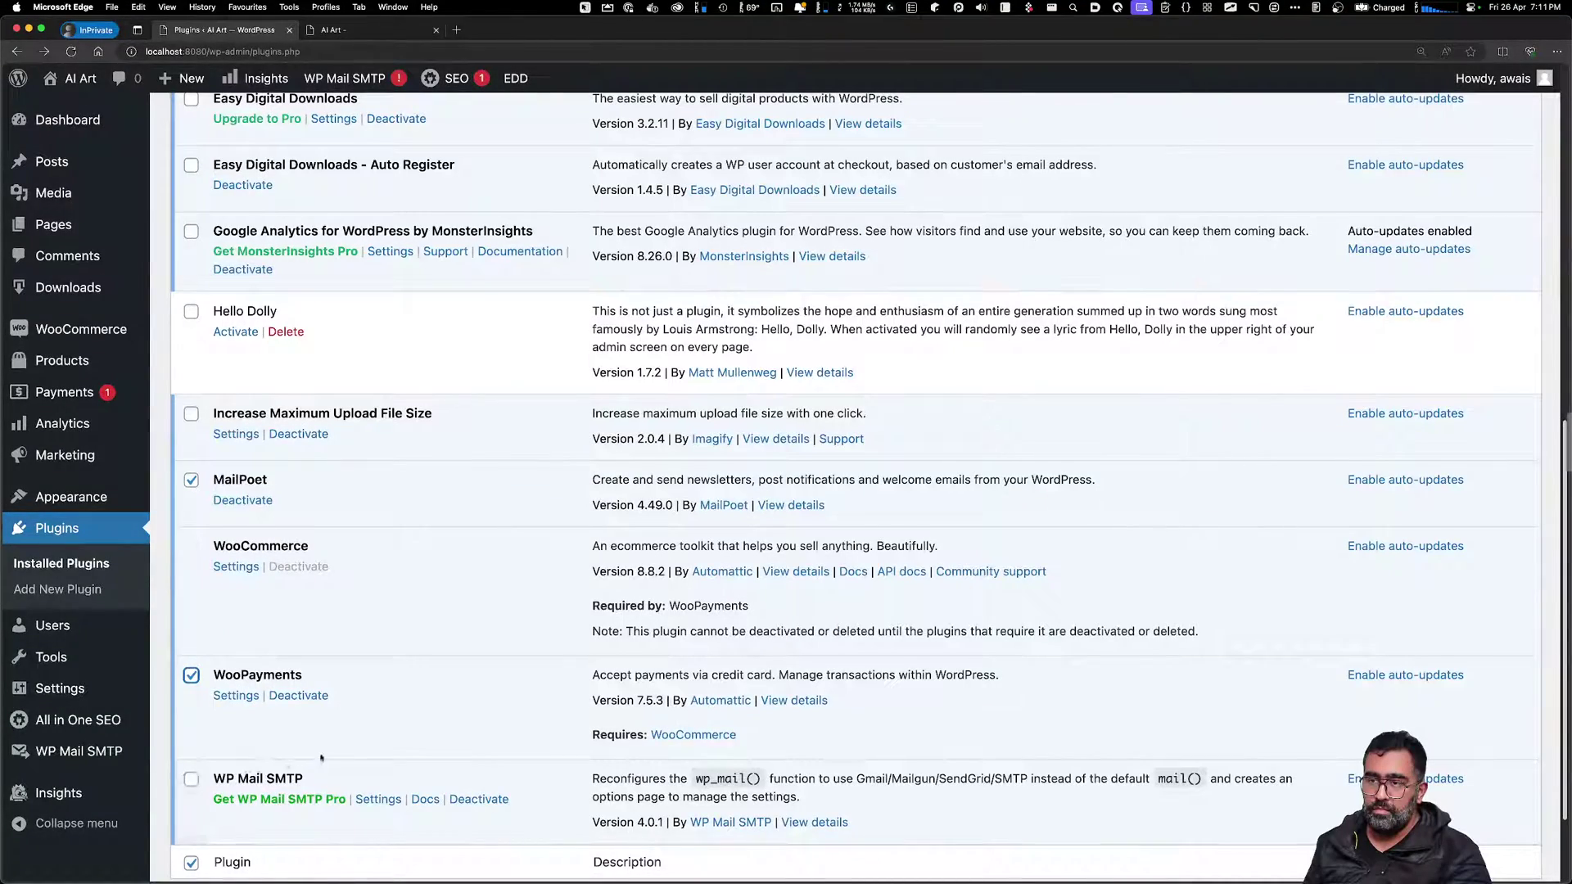
scroll(322, 753, down, 2)
scroll(521, 589, up, 6)
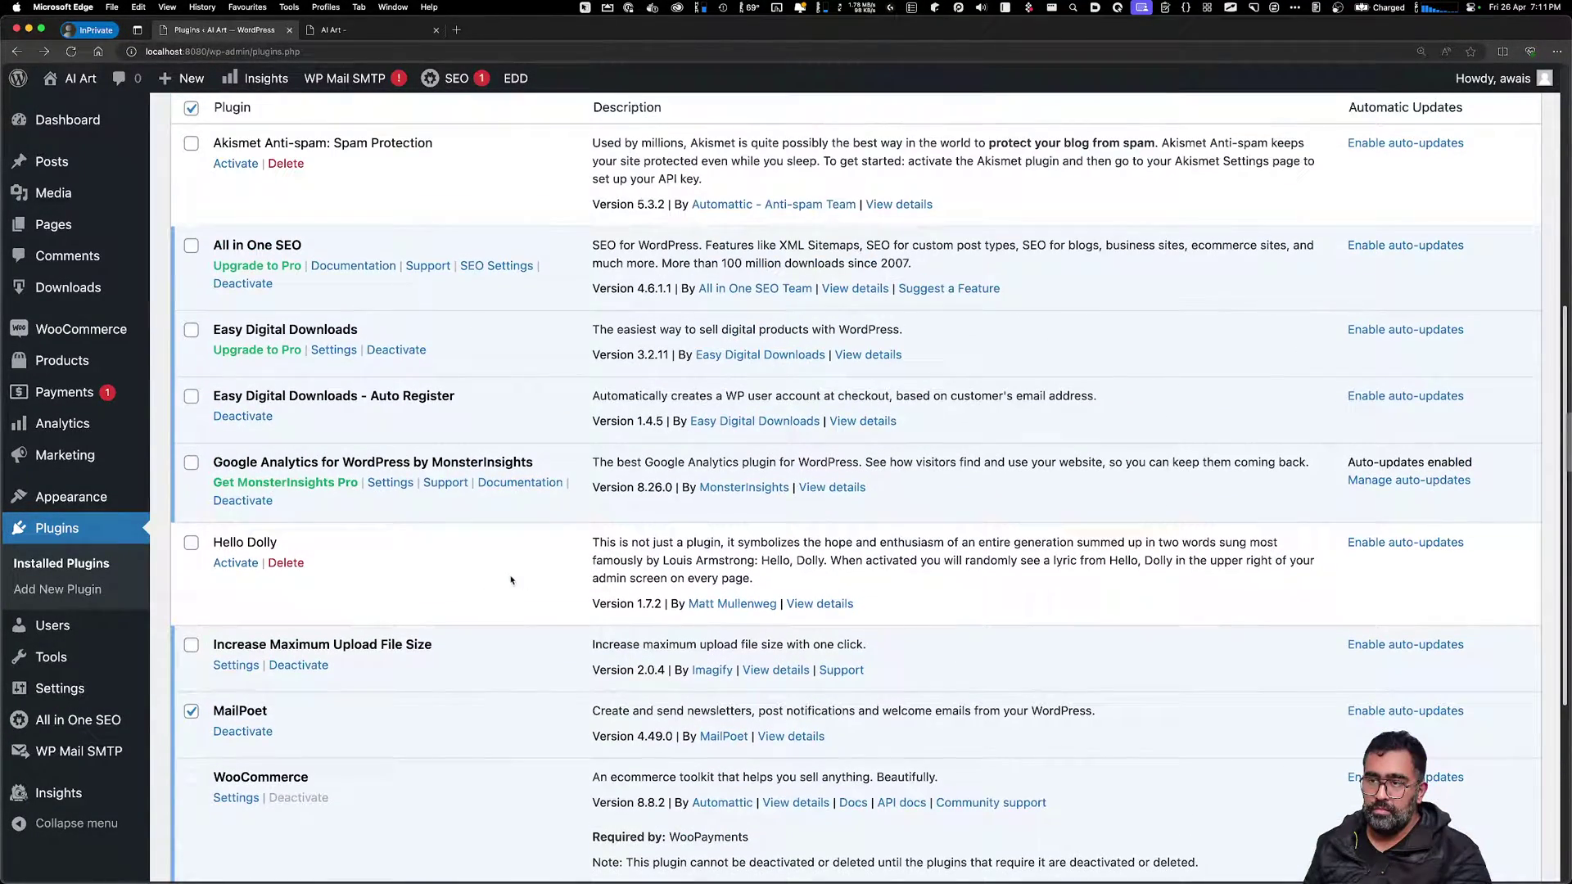
scroll(528, 596, down, 4)
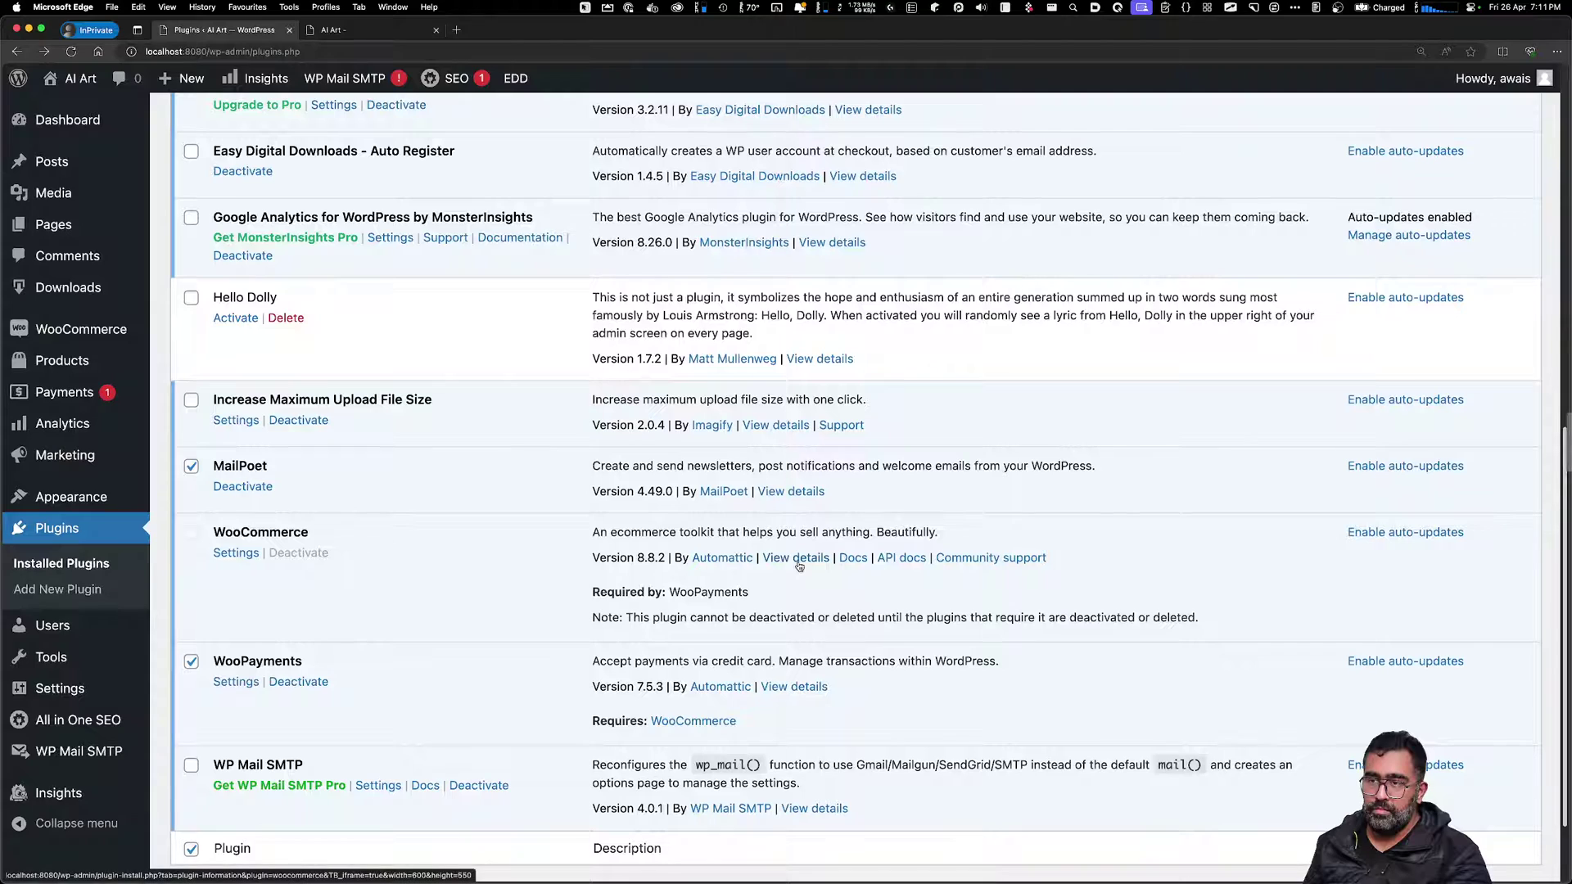
click(236, 553)
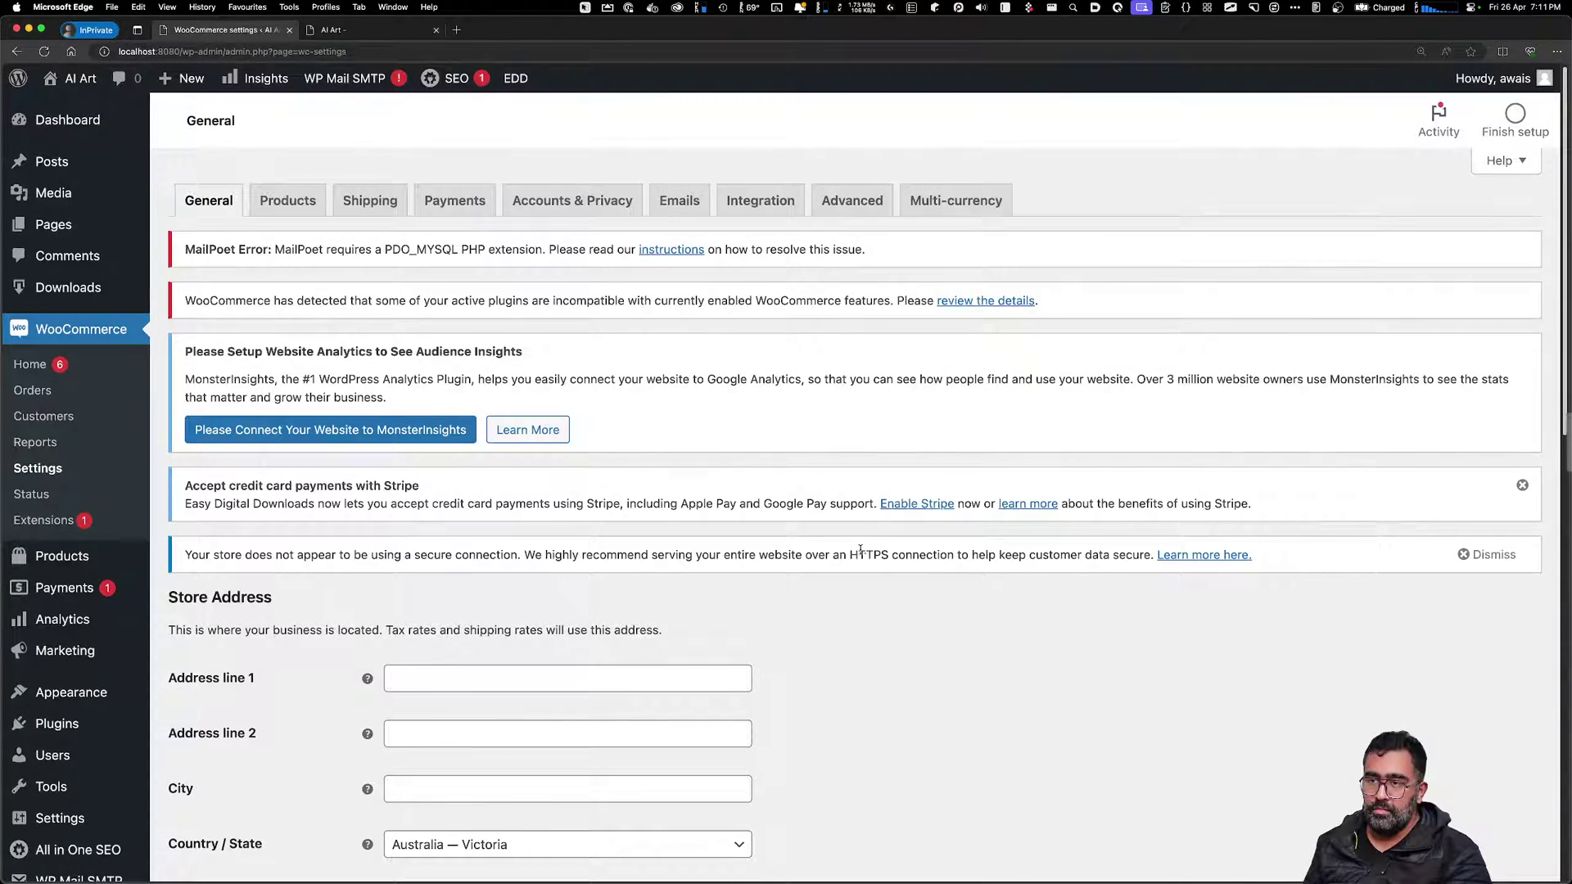
Start a new post, dismiss the welcome guide, and view the Social and Schema AIOSEO tabs
click(203, 85)
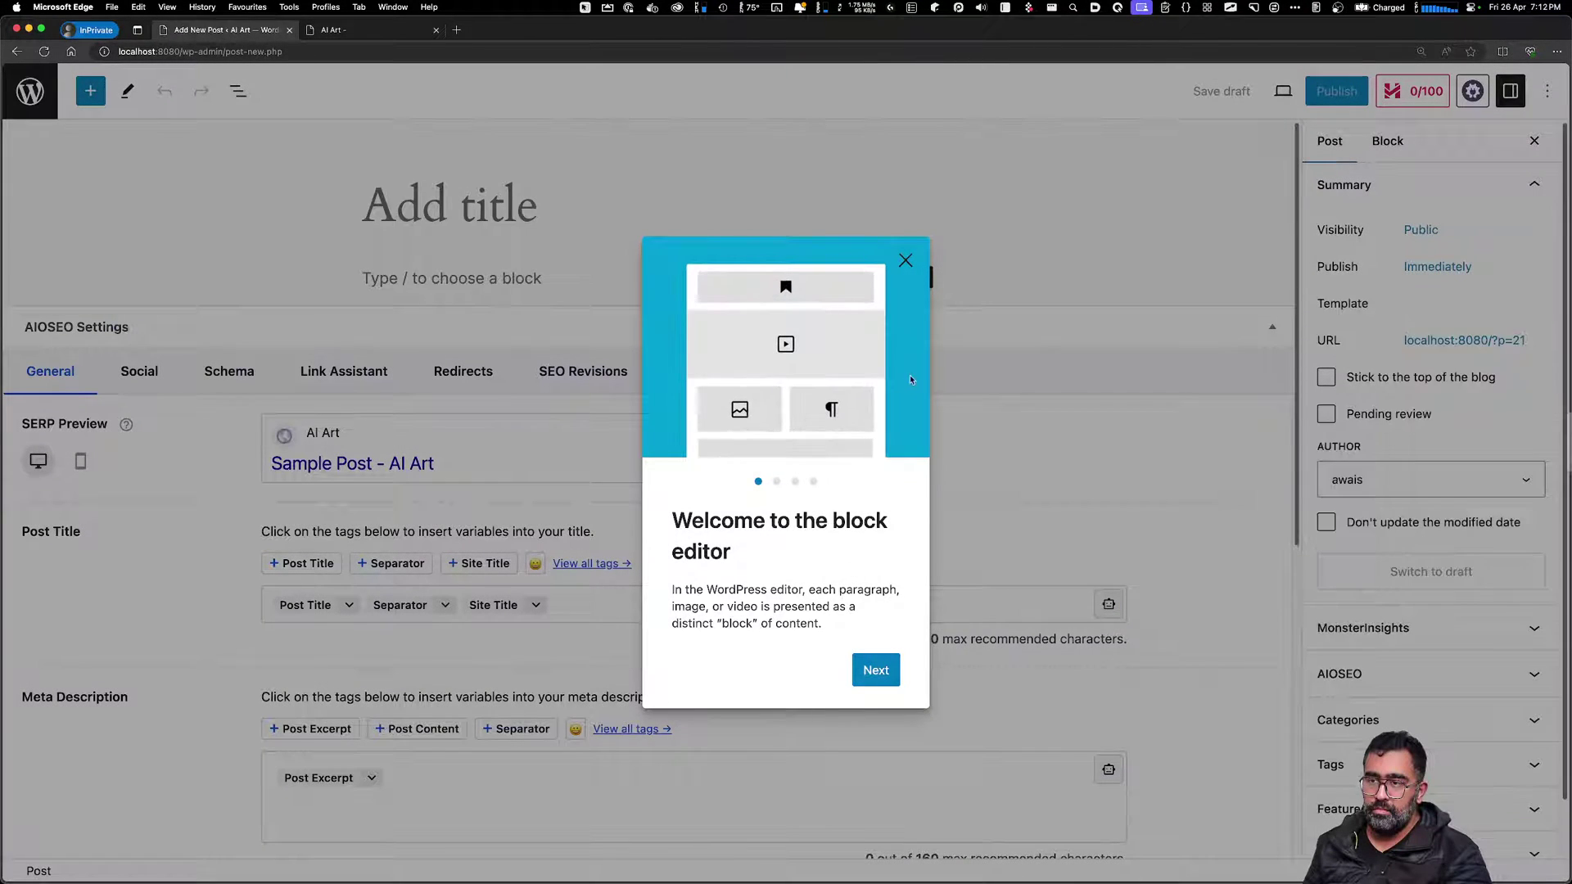
click(907, 263)
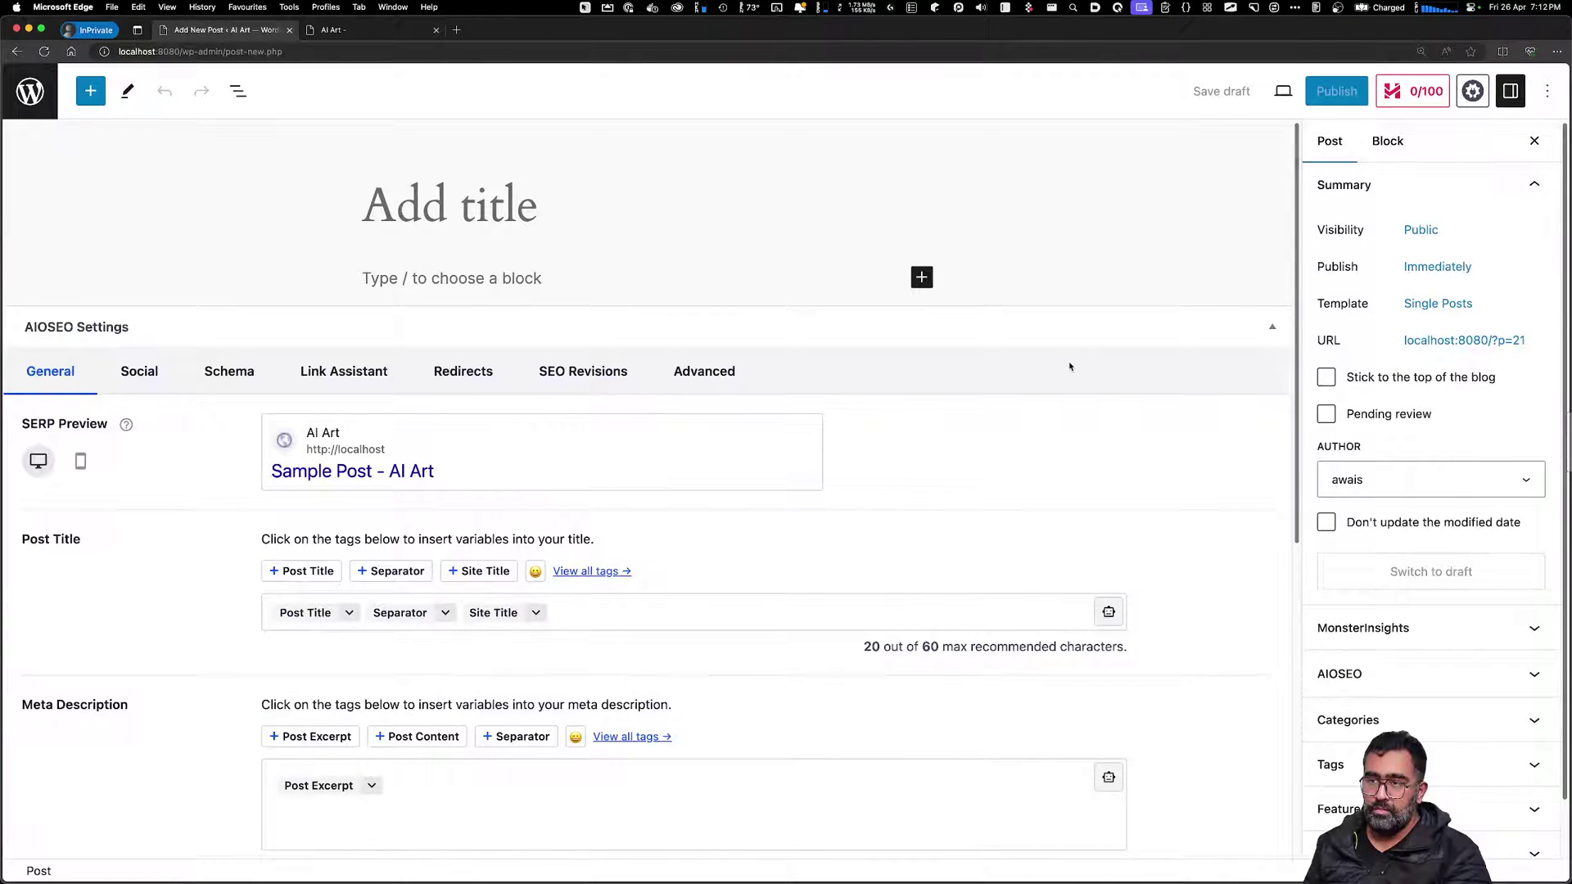
click(153, 378)
click(206, 378)
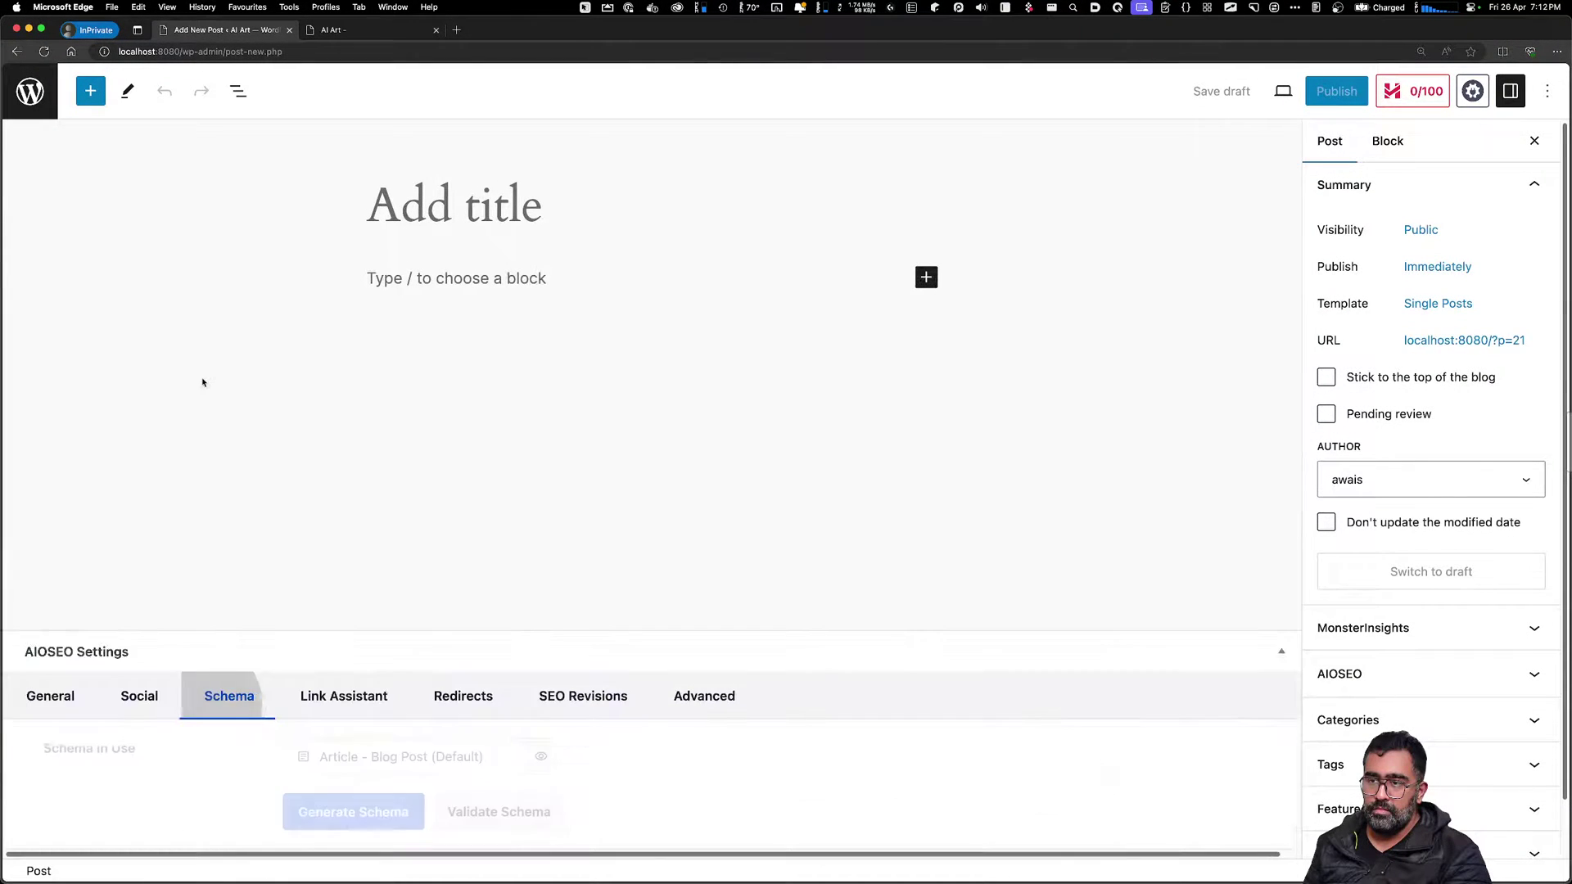
click(358, 702)
Browse the Redirects, Revisions and Advanced AIOSEO tabs, then return to All Posts unsaved
scroll(375, 687, down, 2)
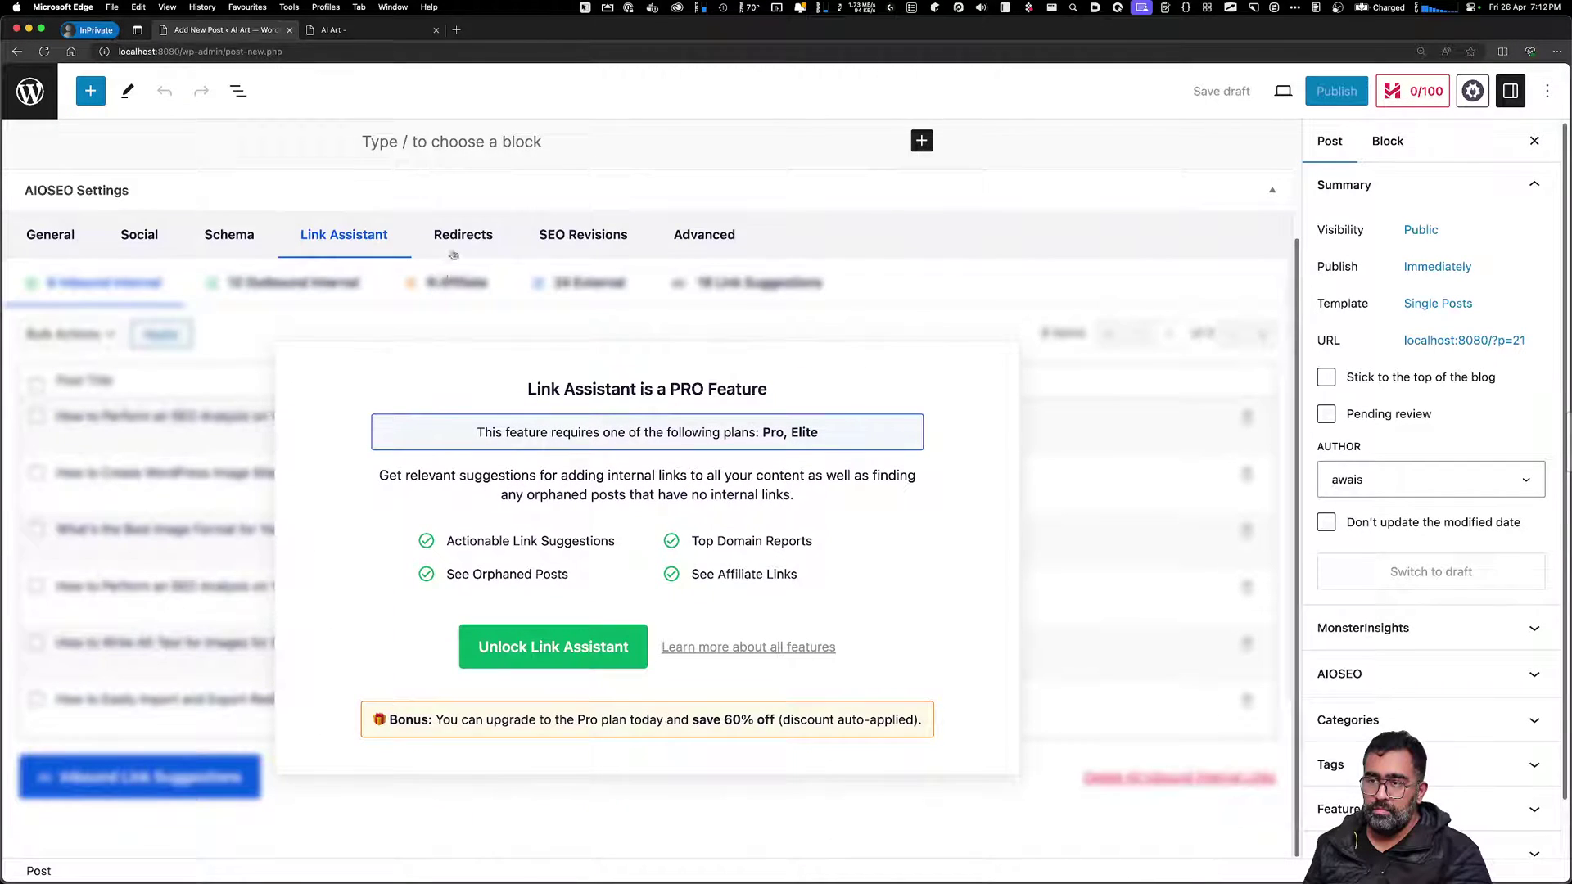
click(463, 235)
click(582, 234)
click(704, 234)
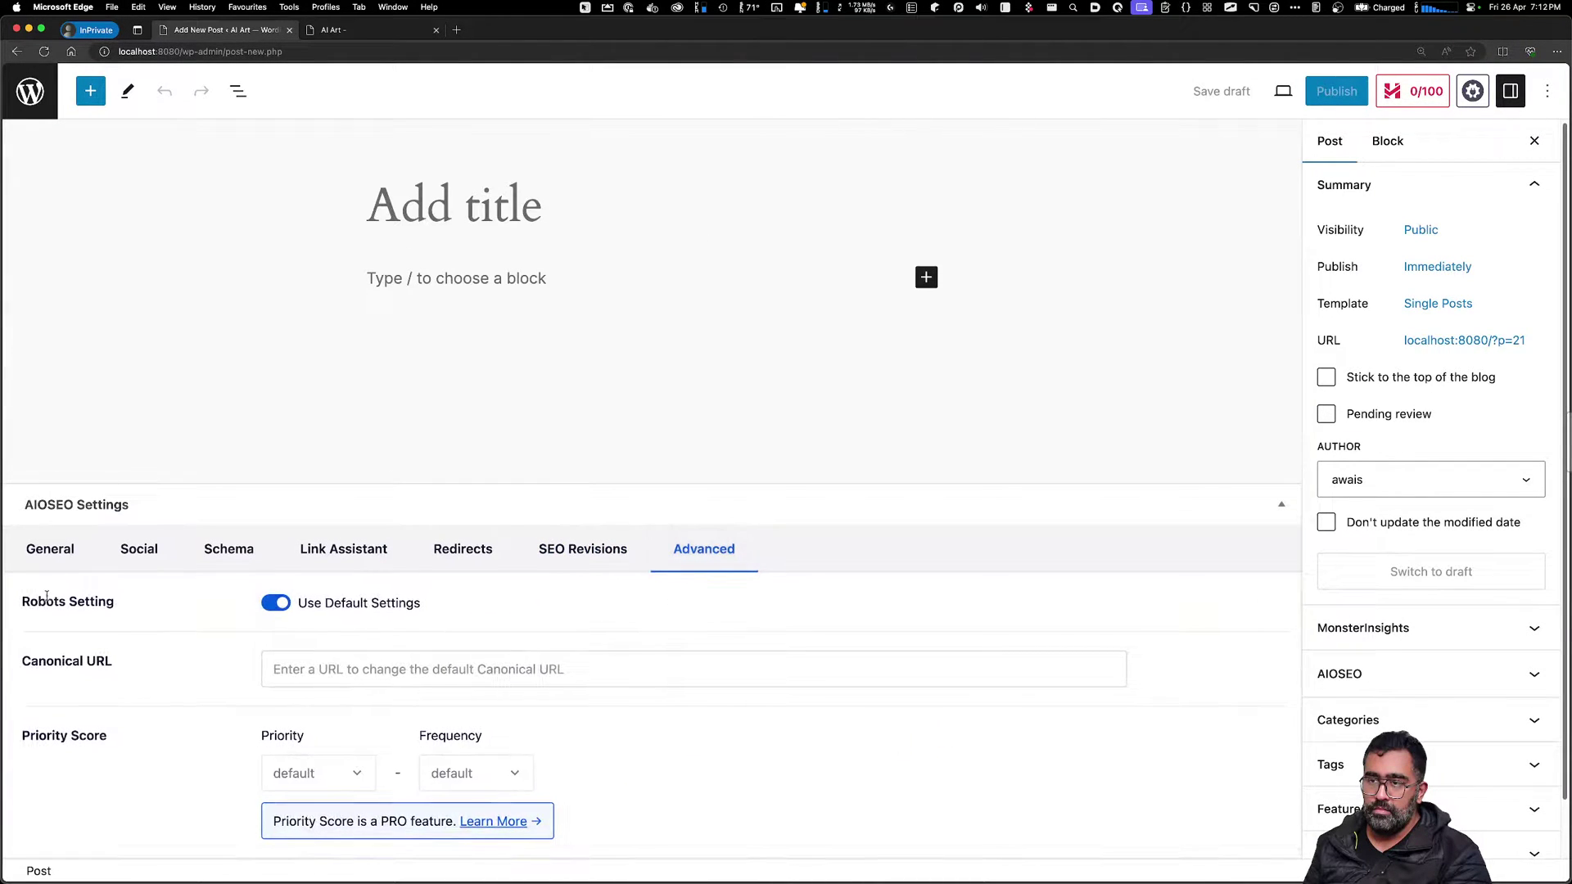
click(59, 553)
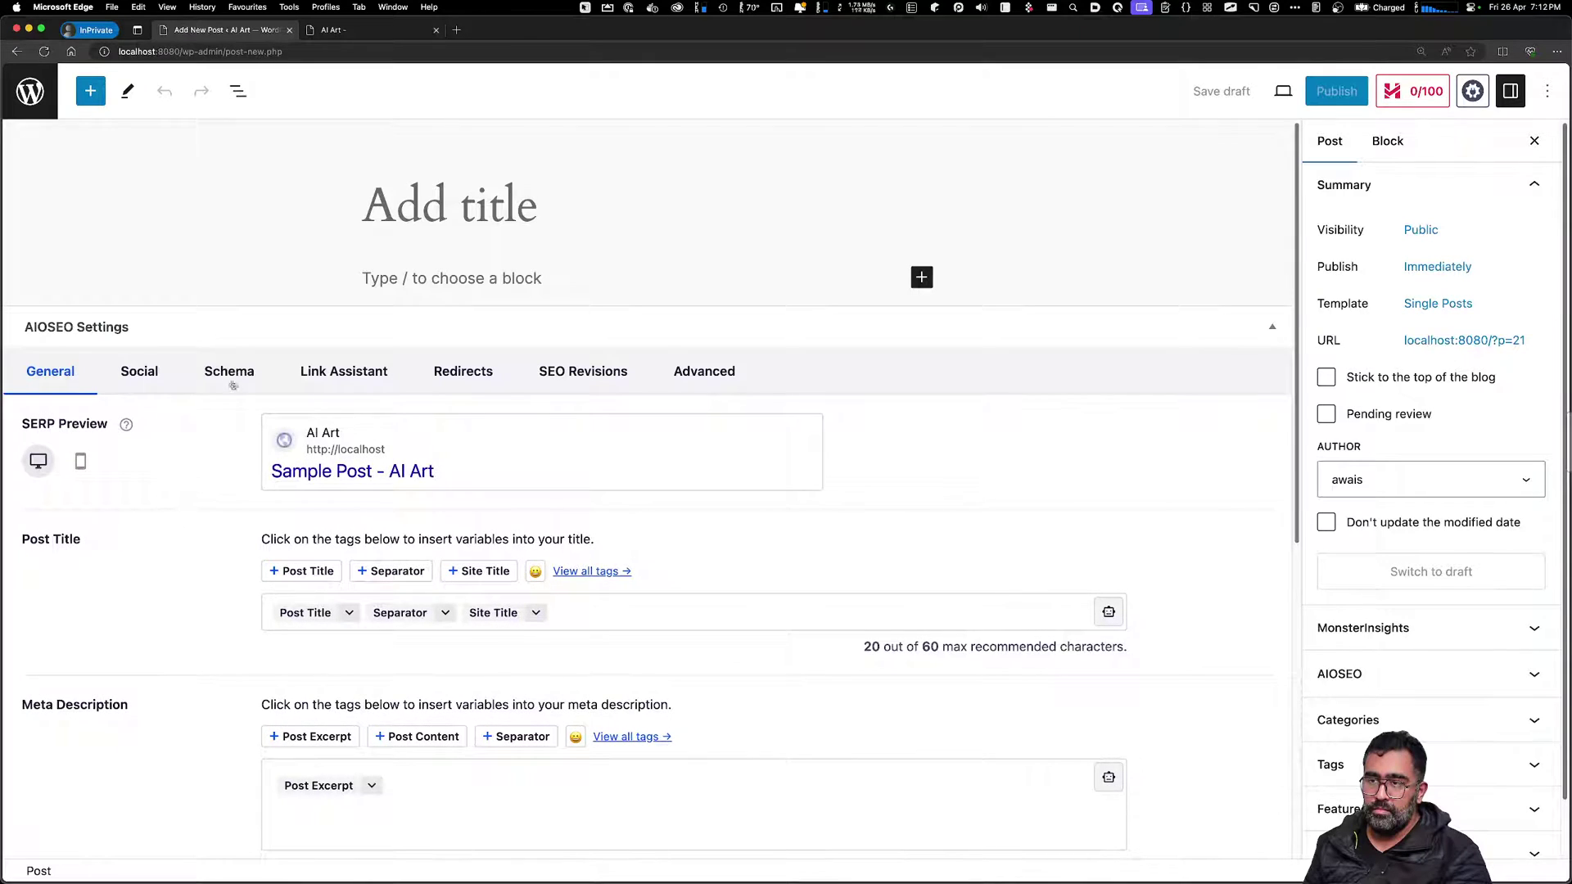
click(232, 383)
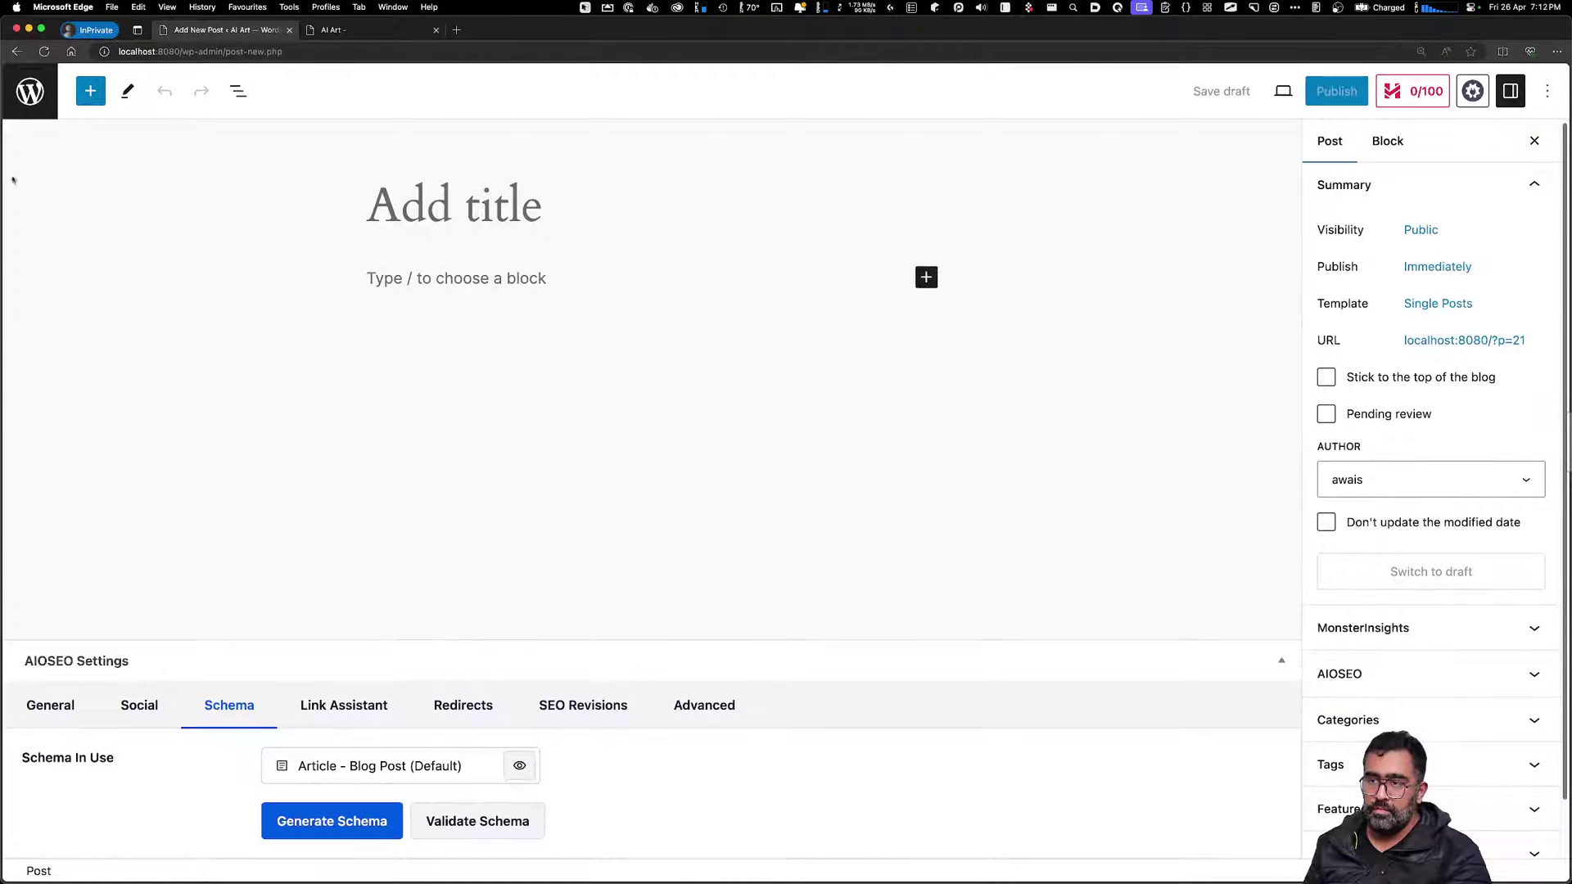
click(19, 92)
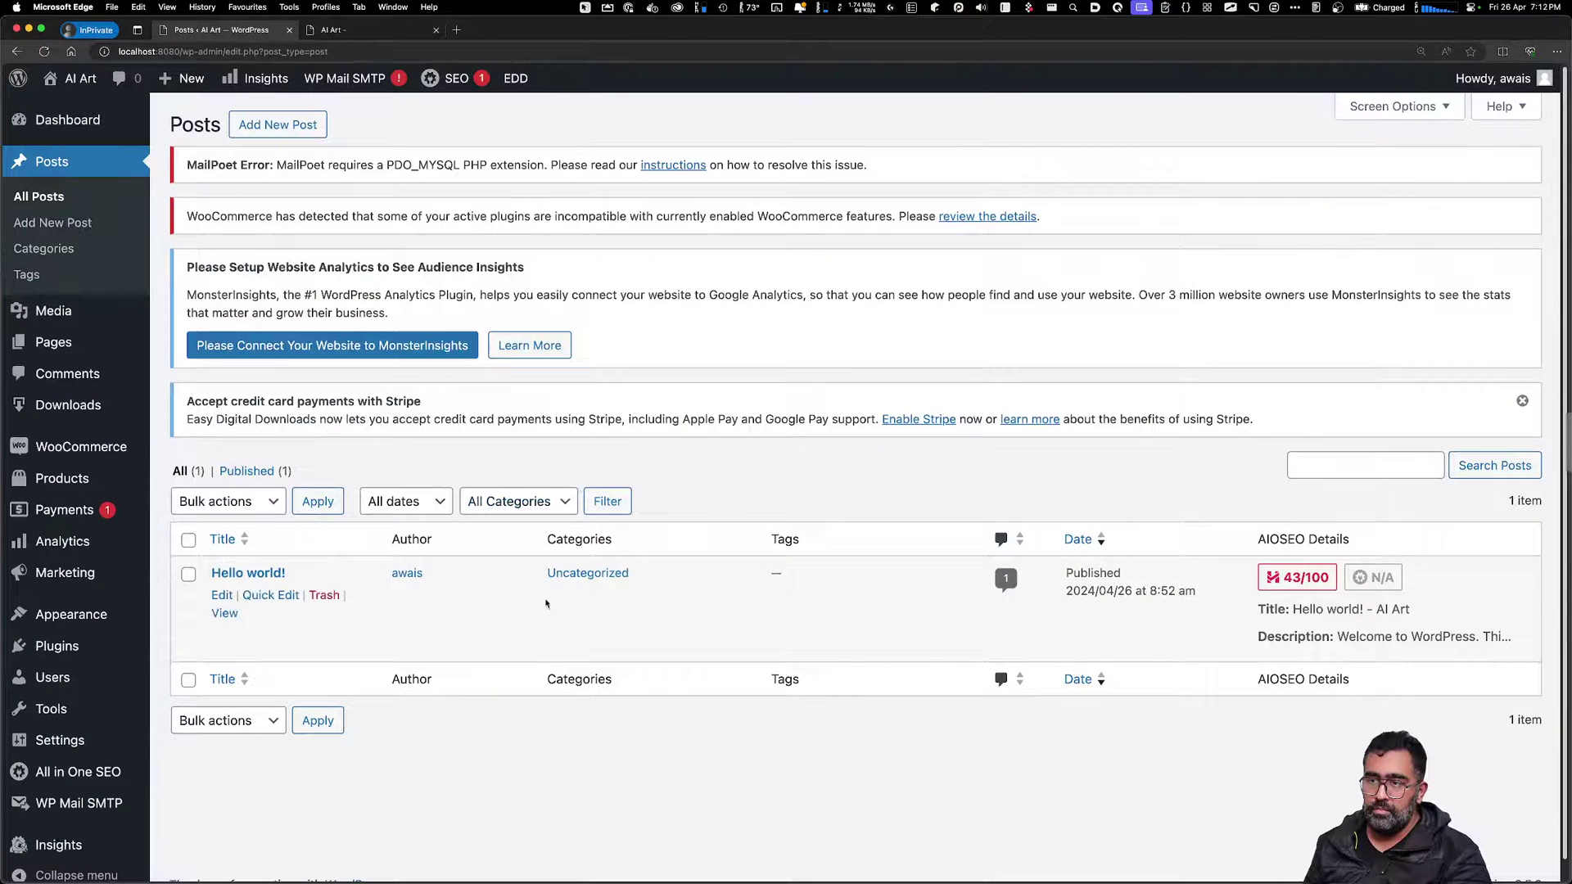
Tick WooPayments and MailPoet in the Installed Plugins list
mouse_move(57, 645)
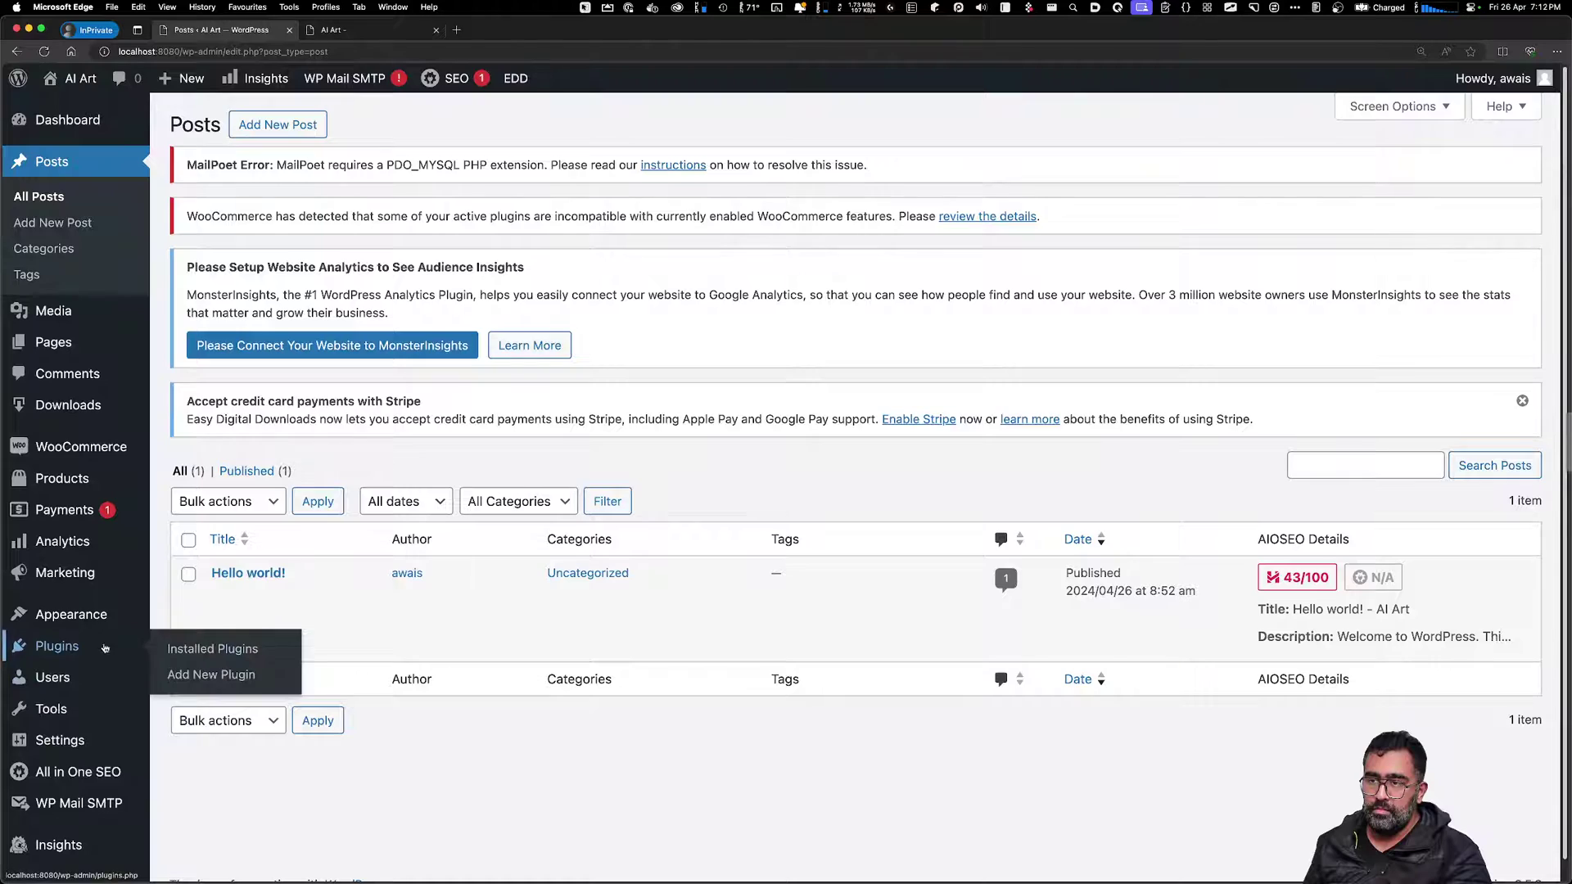
click(203, 650)
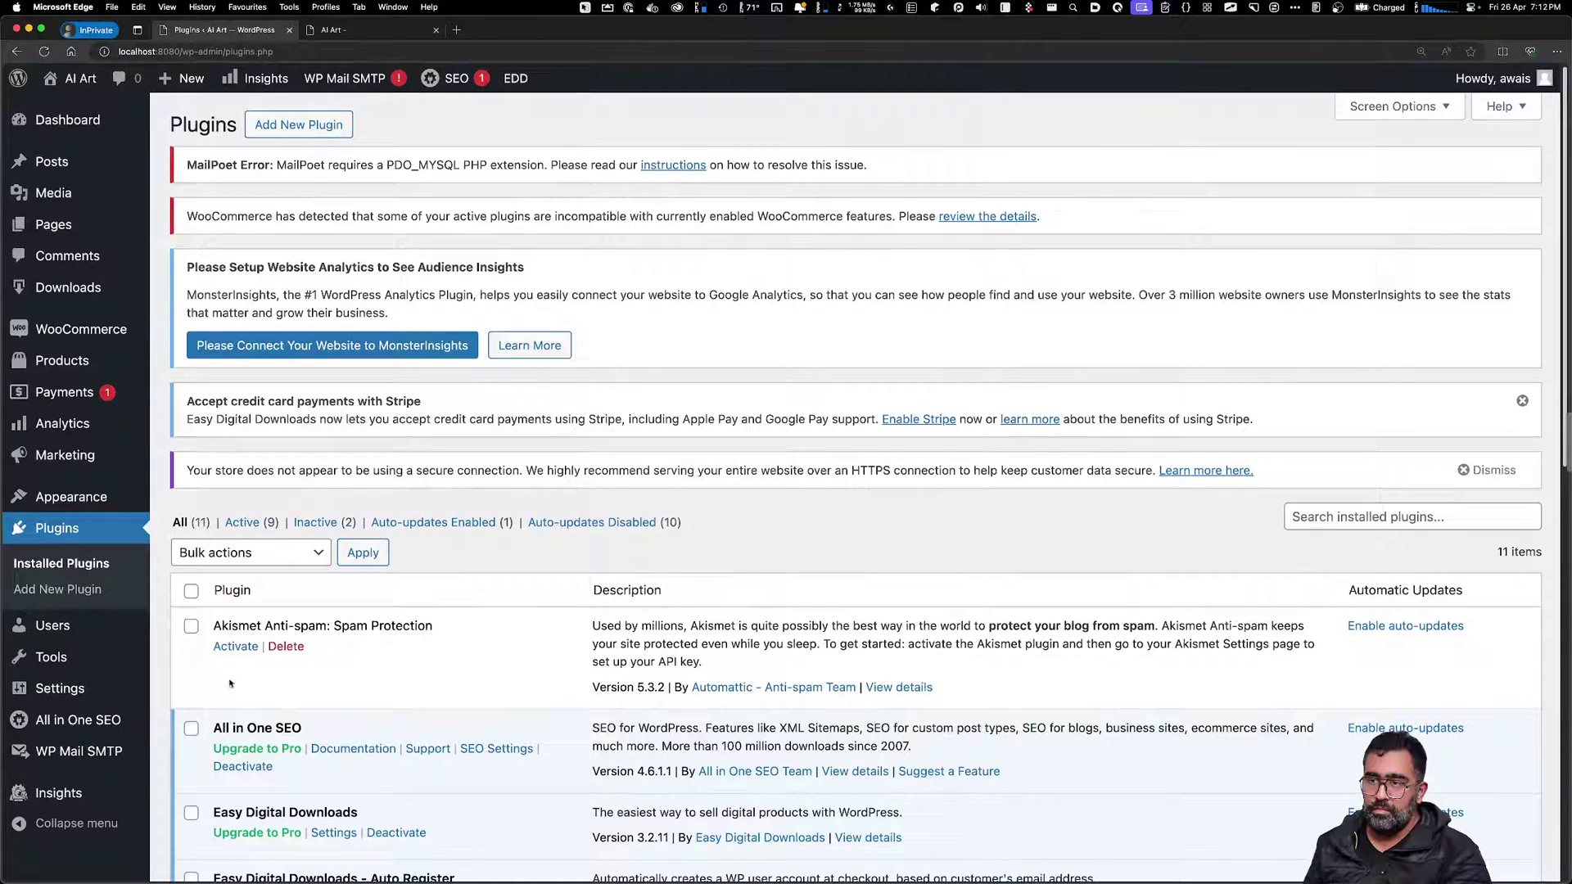
click(288, 554)
click(499, 647)
scroll(486, 684, down, 5)
scroll(486, 685, down, 5)
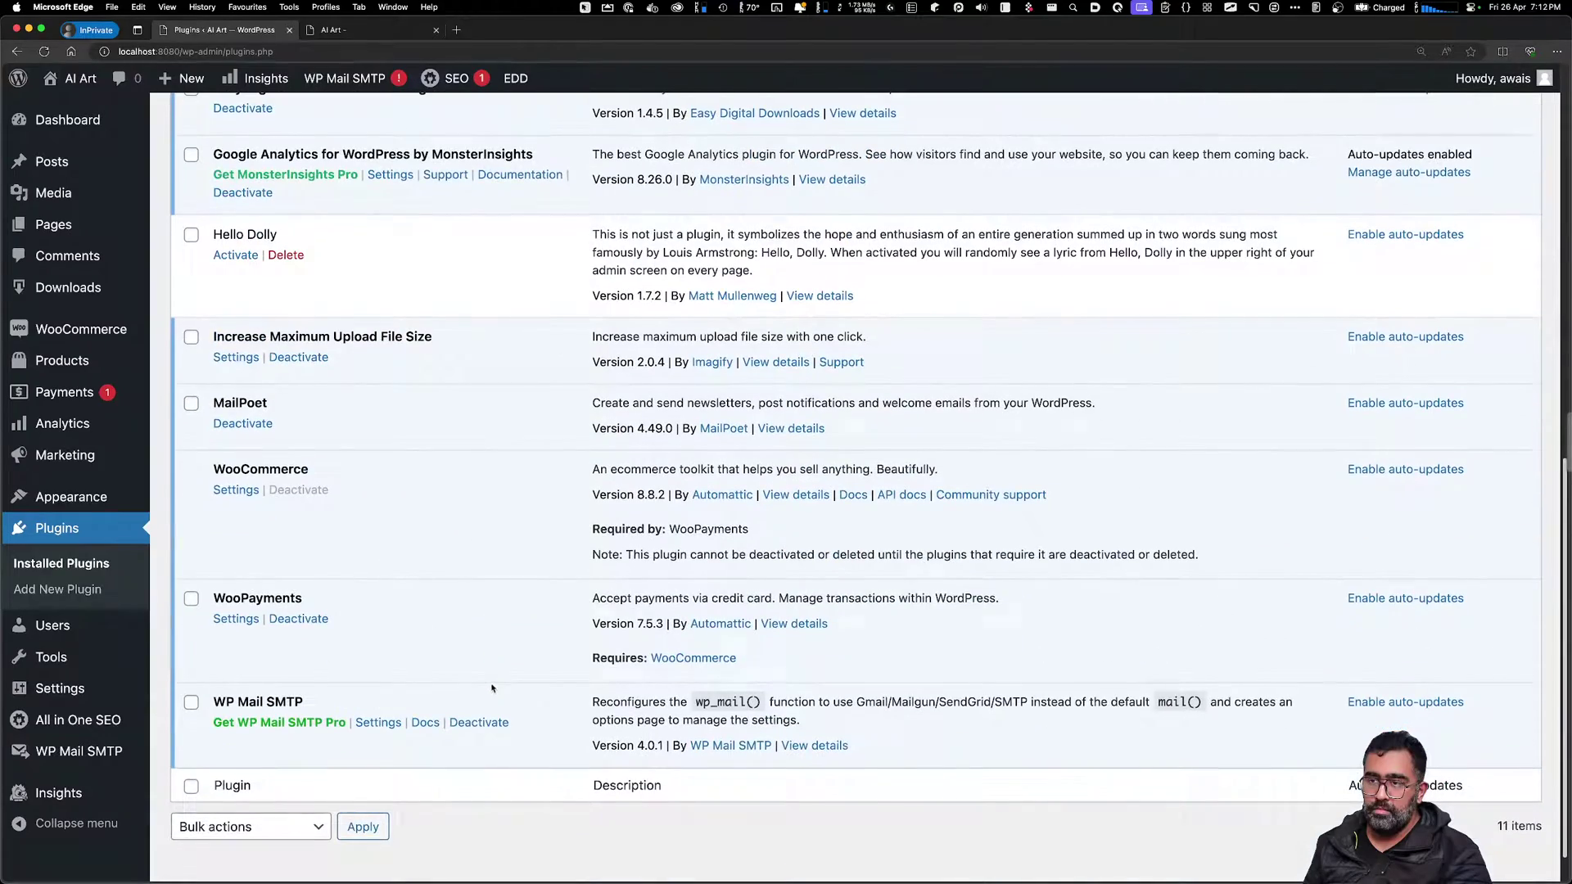
click(193, 602)
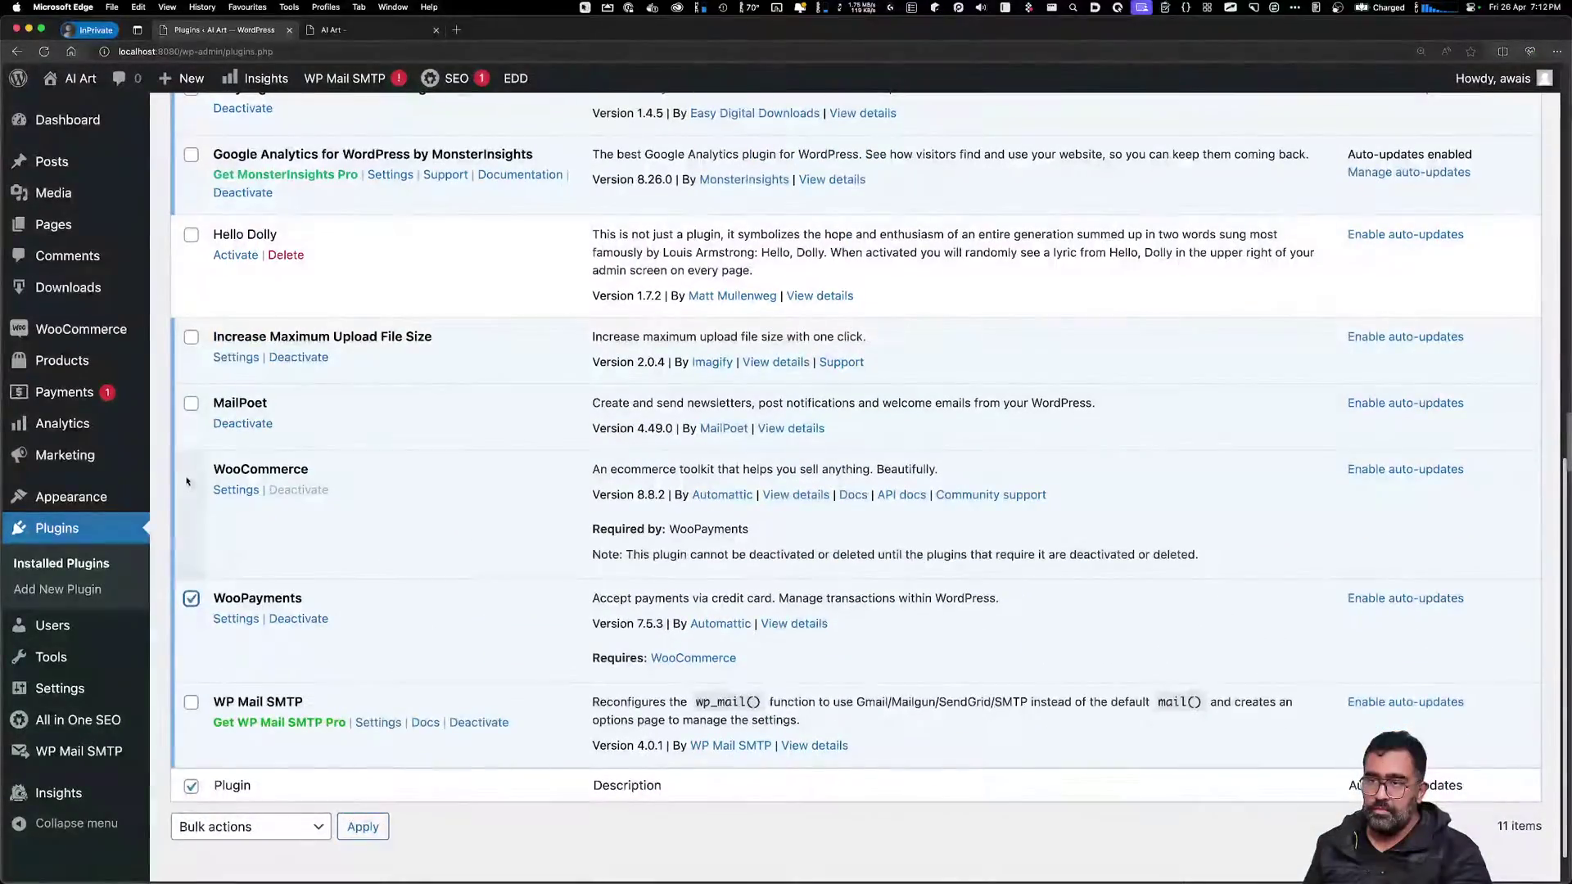
click(191, 404)
scroll(328, 403, up, 10)
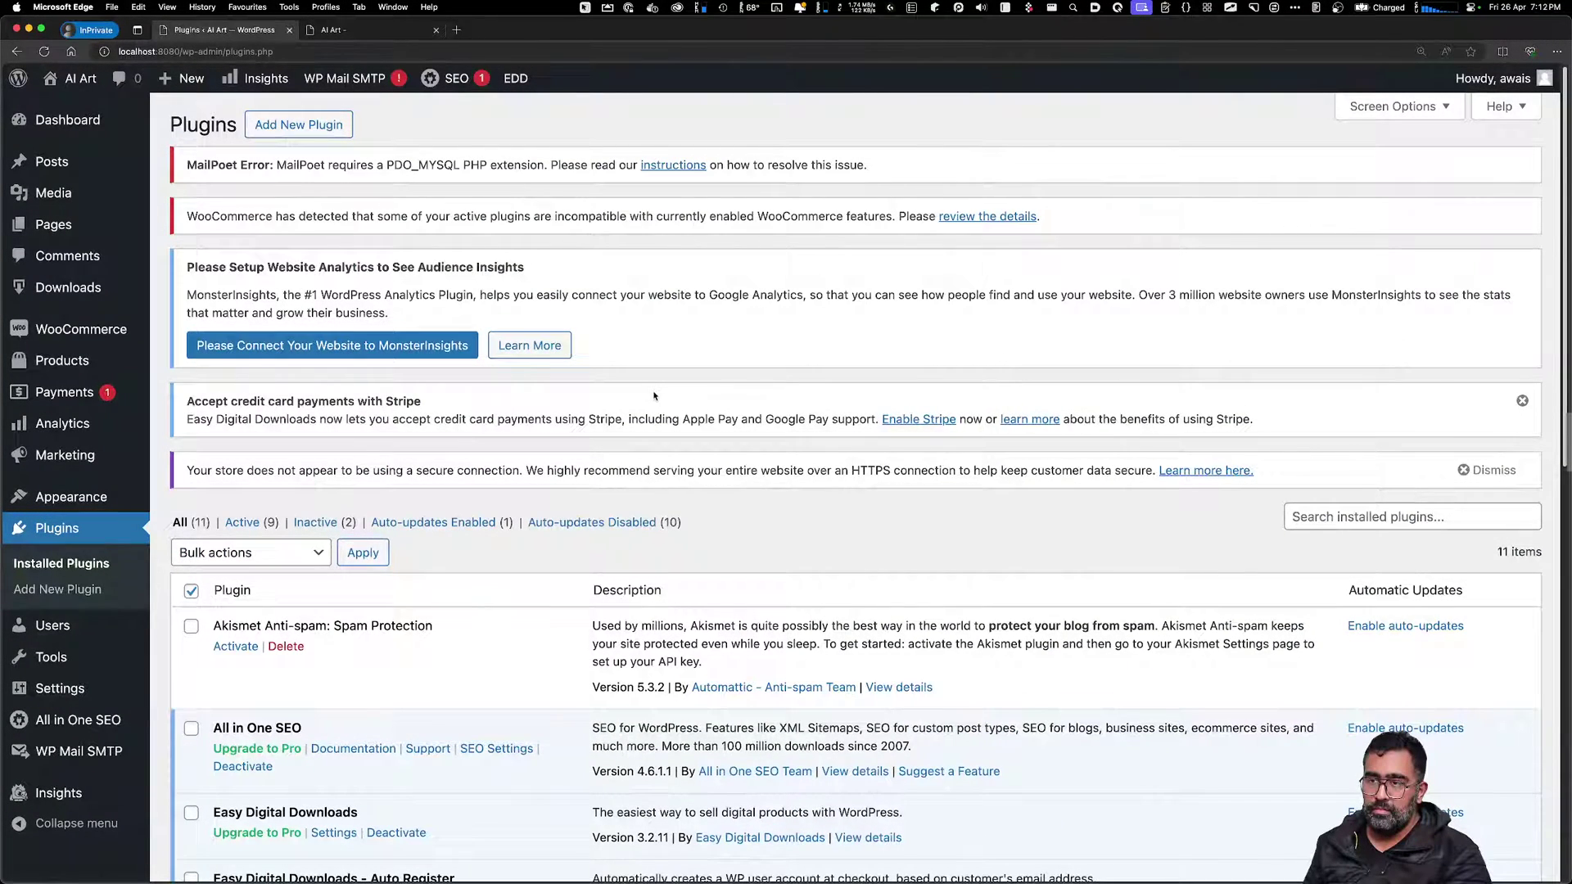
Bring up Docker through the menu bar item search
key(ctrl+super+b)
text(doc)
key(Return)
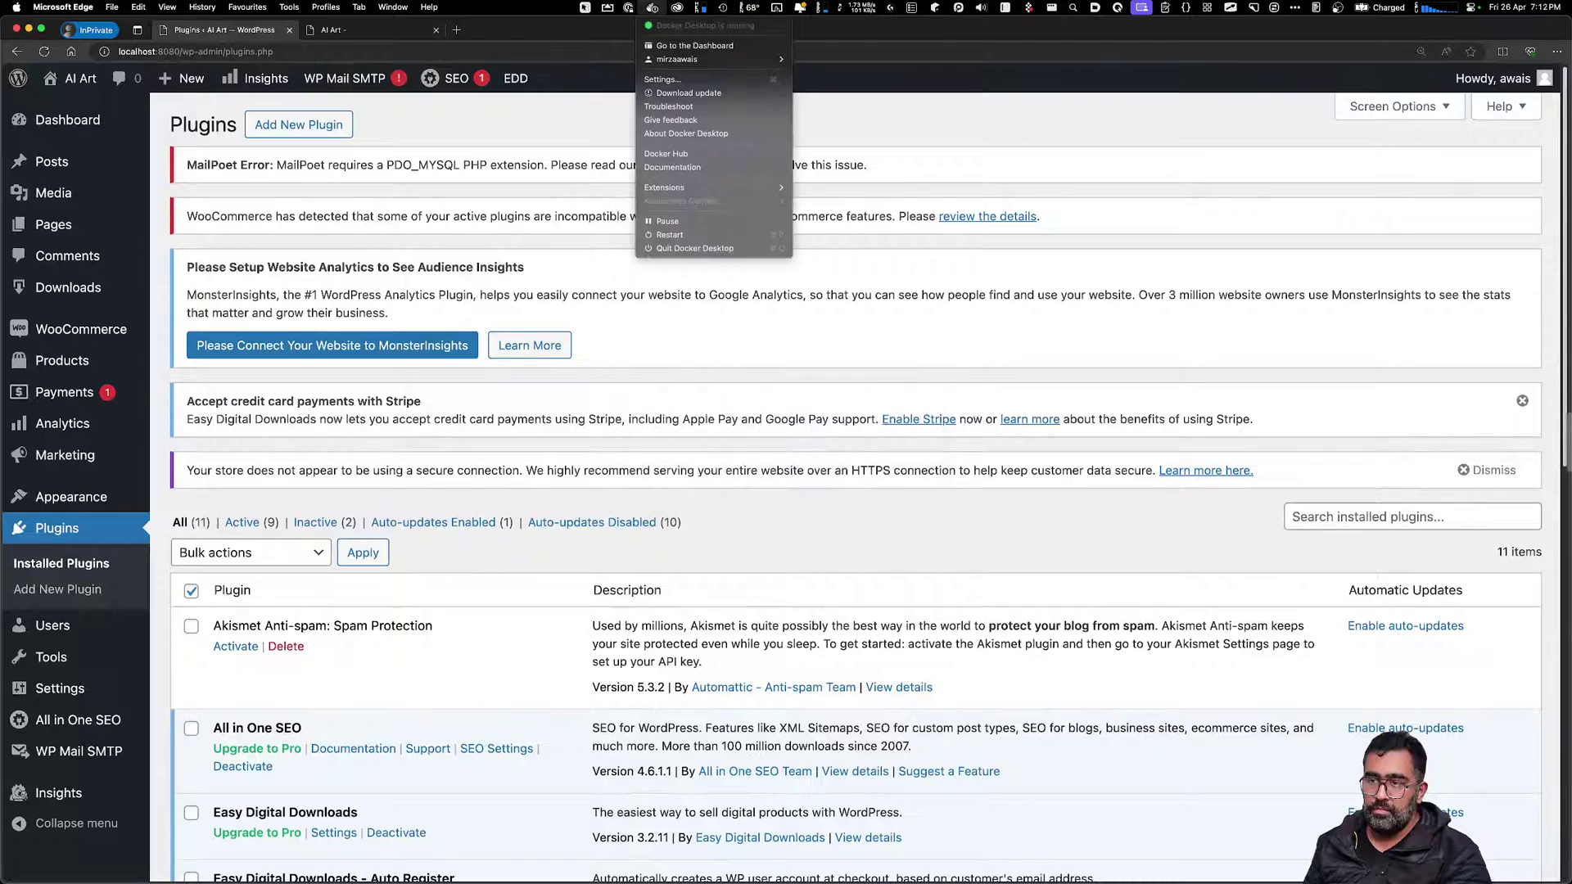
Permanently delete the 'docker' compose project from the Docker Desktop dashboard
key(Down)
key(Return)
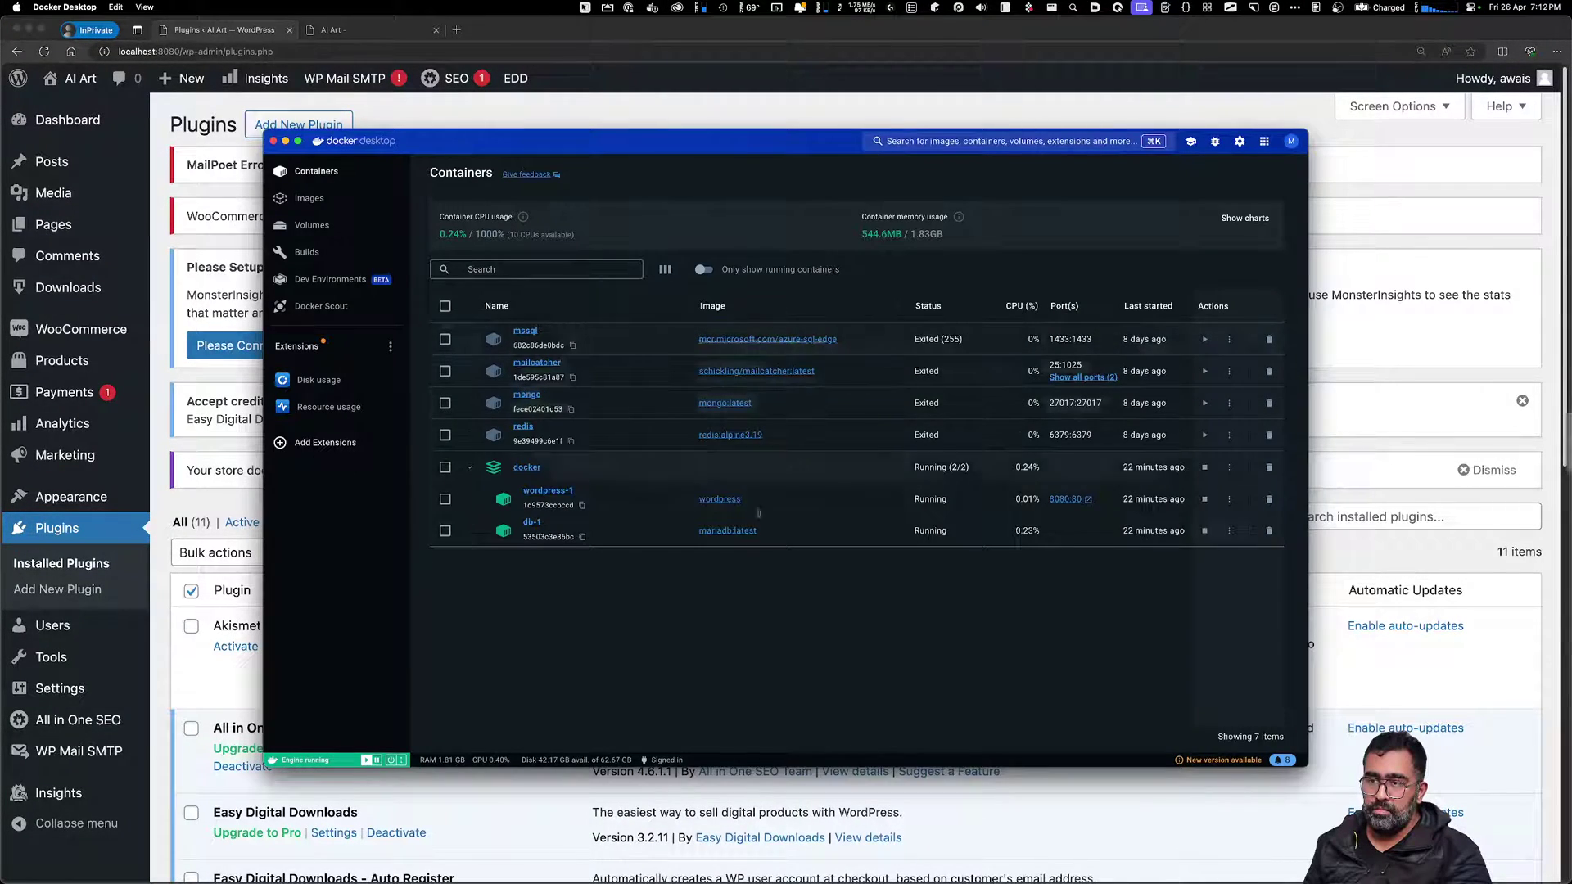
click(1269, 468)
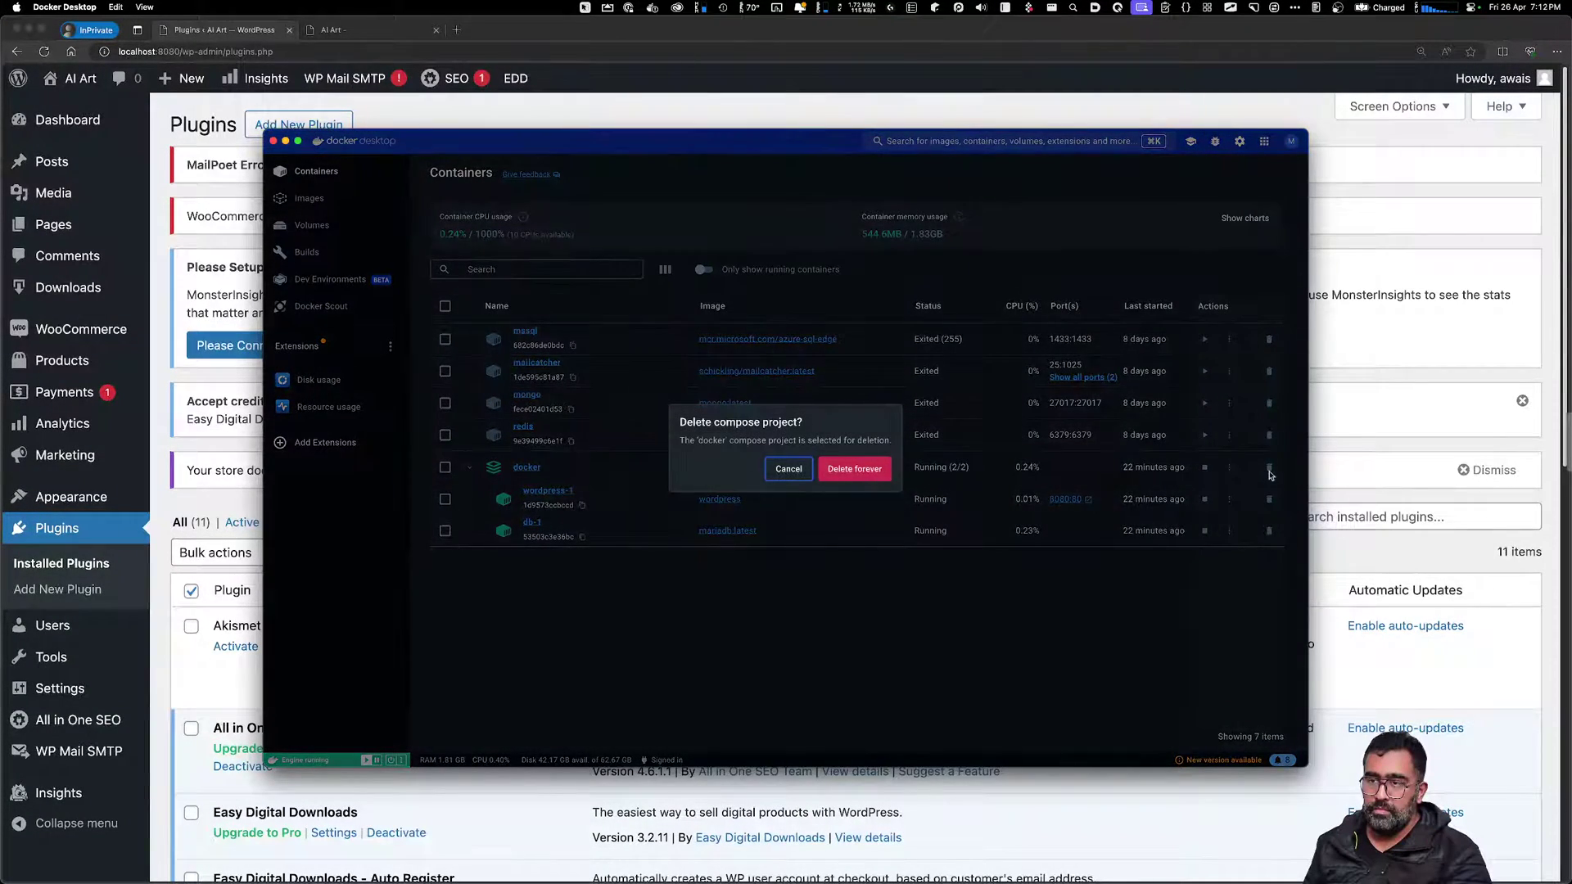
click(855, 472)
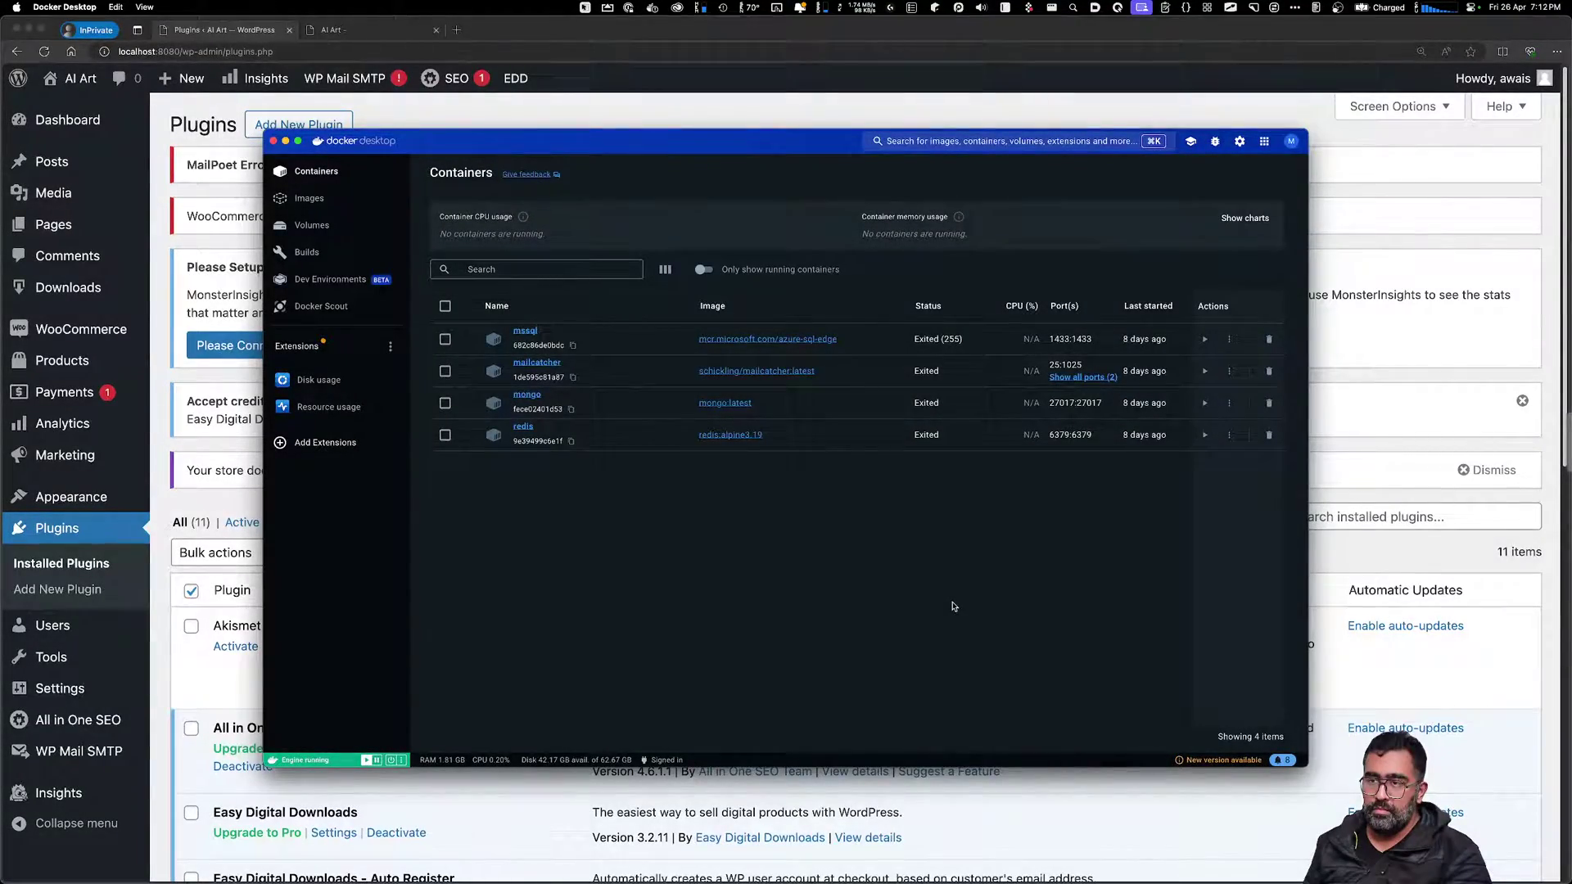
key(super+Tab)
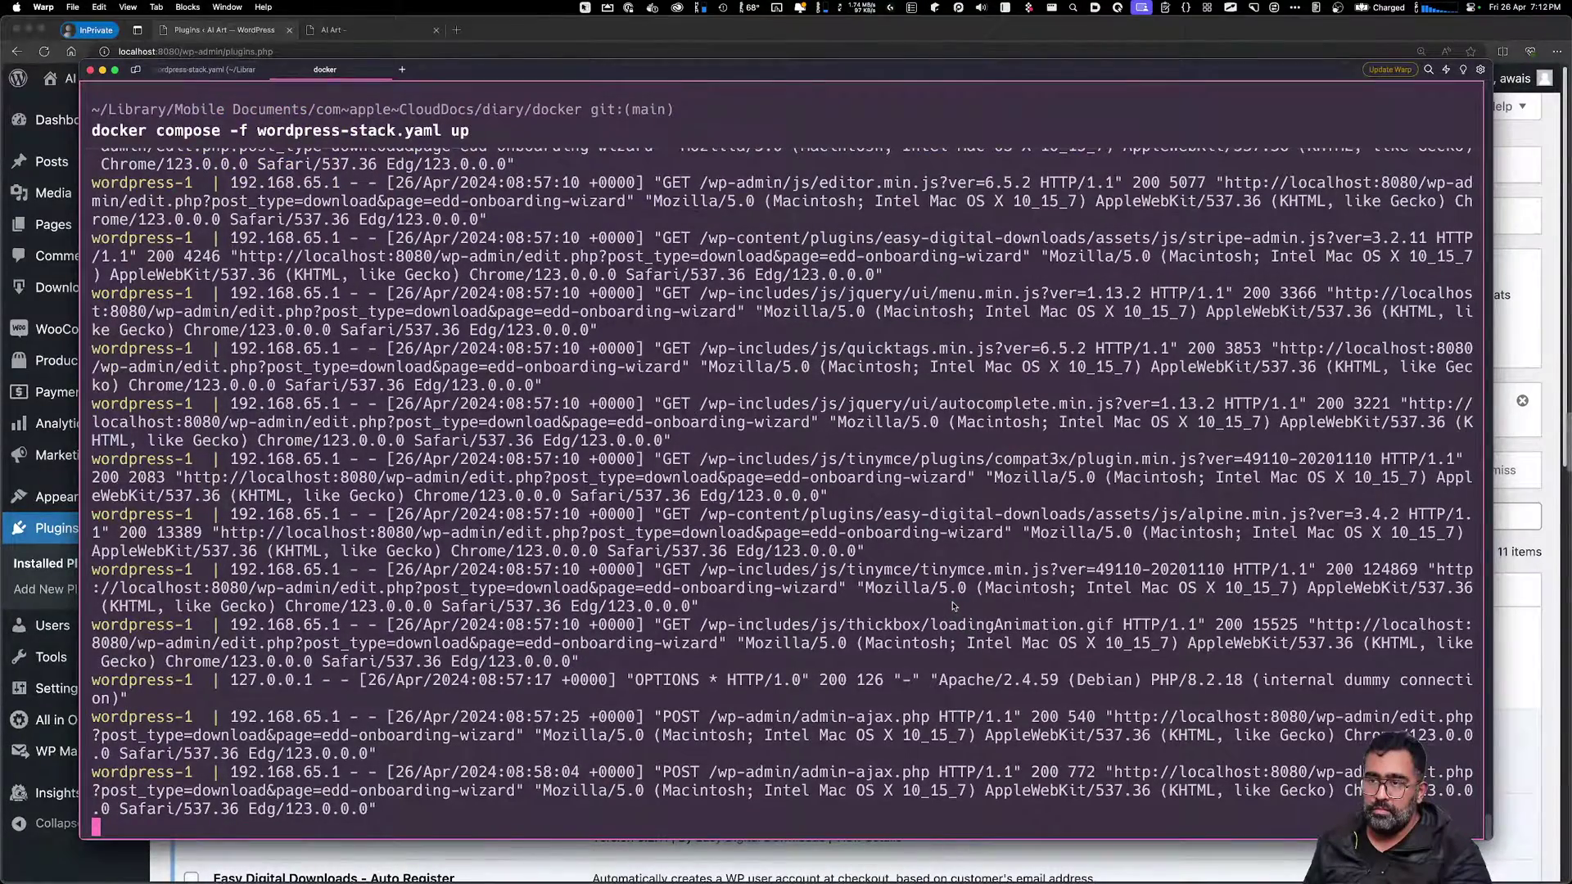
Relaunch the stack in the background with 'docker compose -f wordpress-stack.yaml up -d'
key(Up)
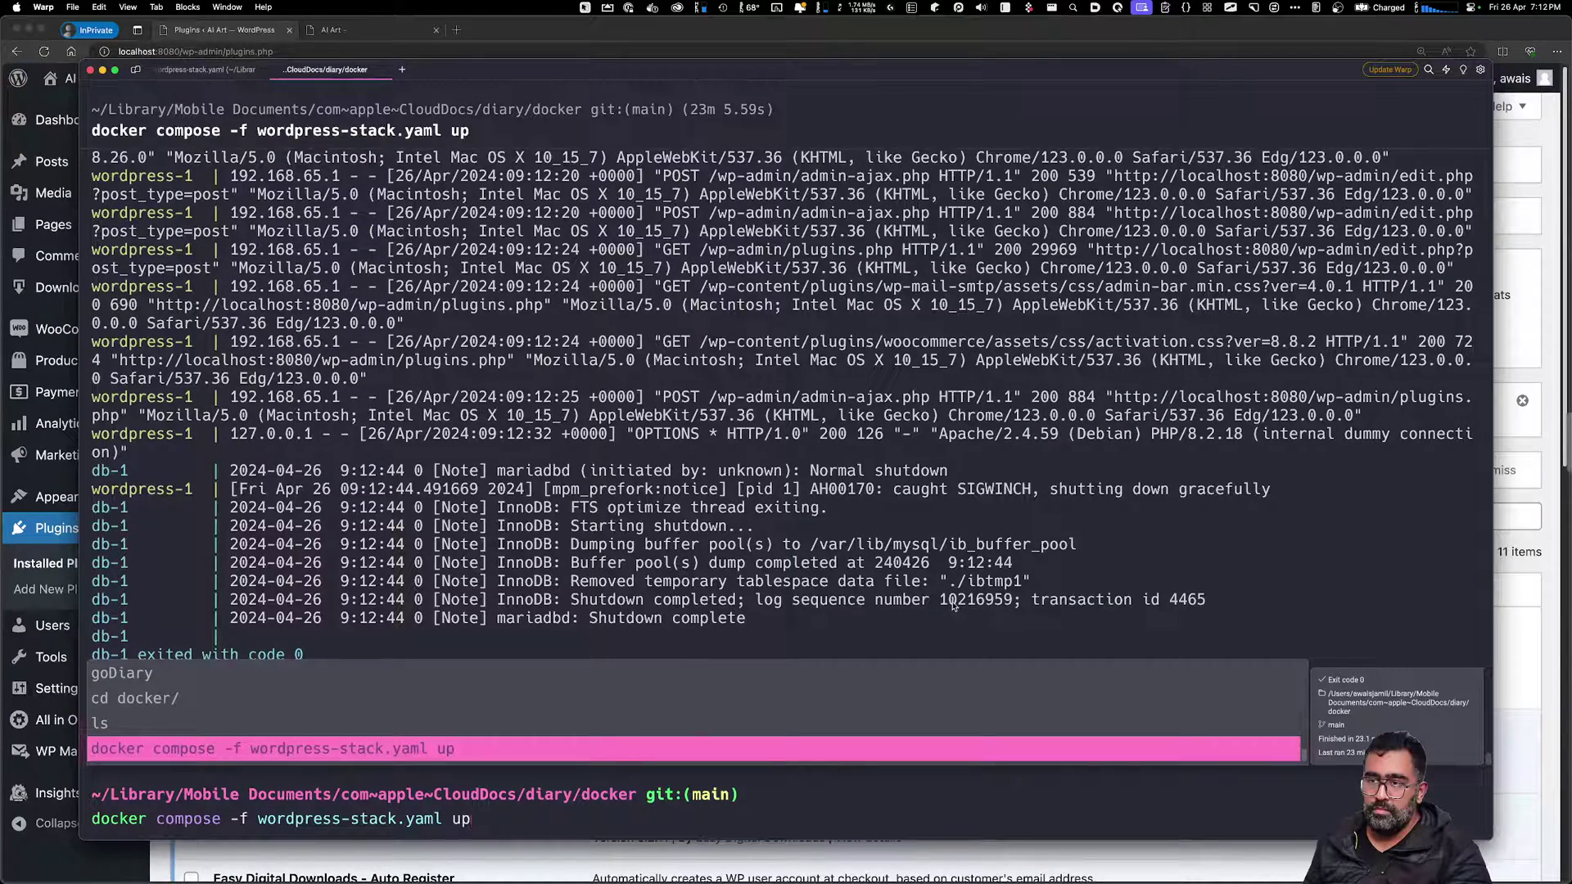
text(-d)
key(Return)
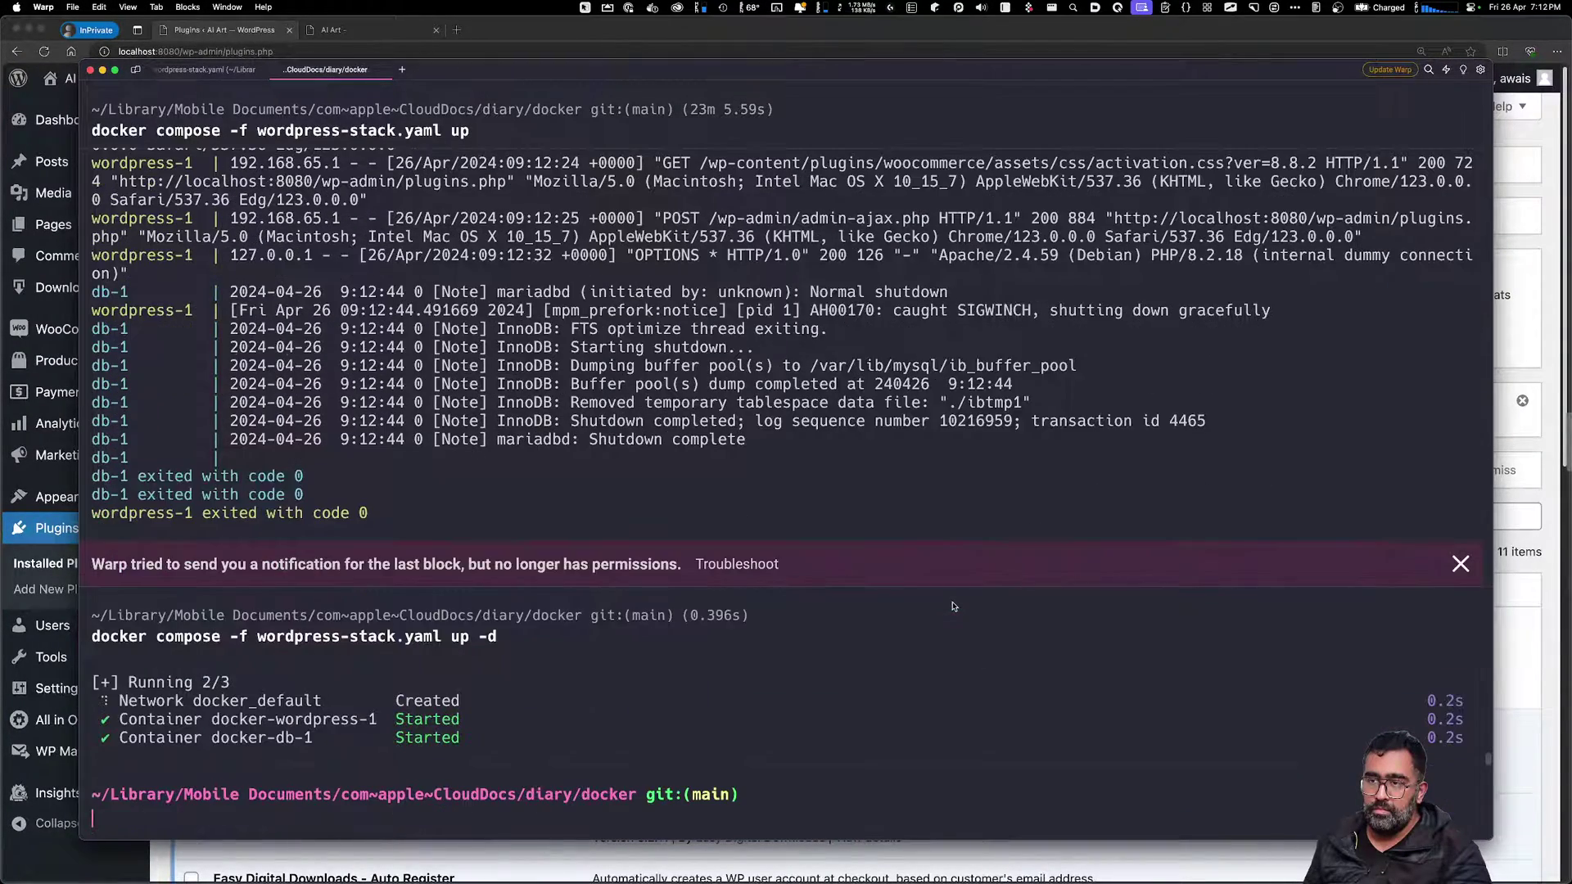
key(super+Tab)
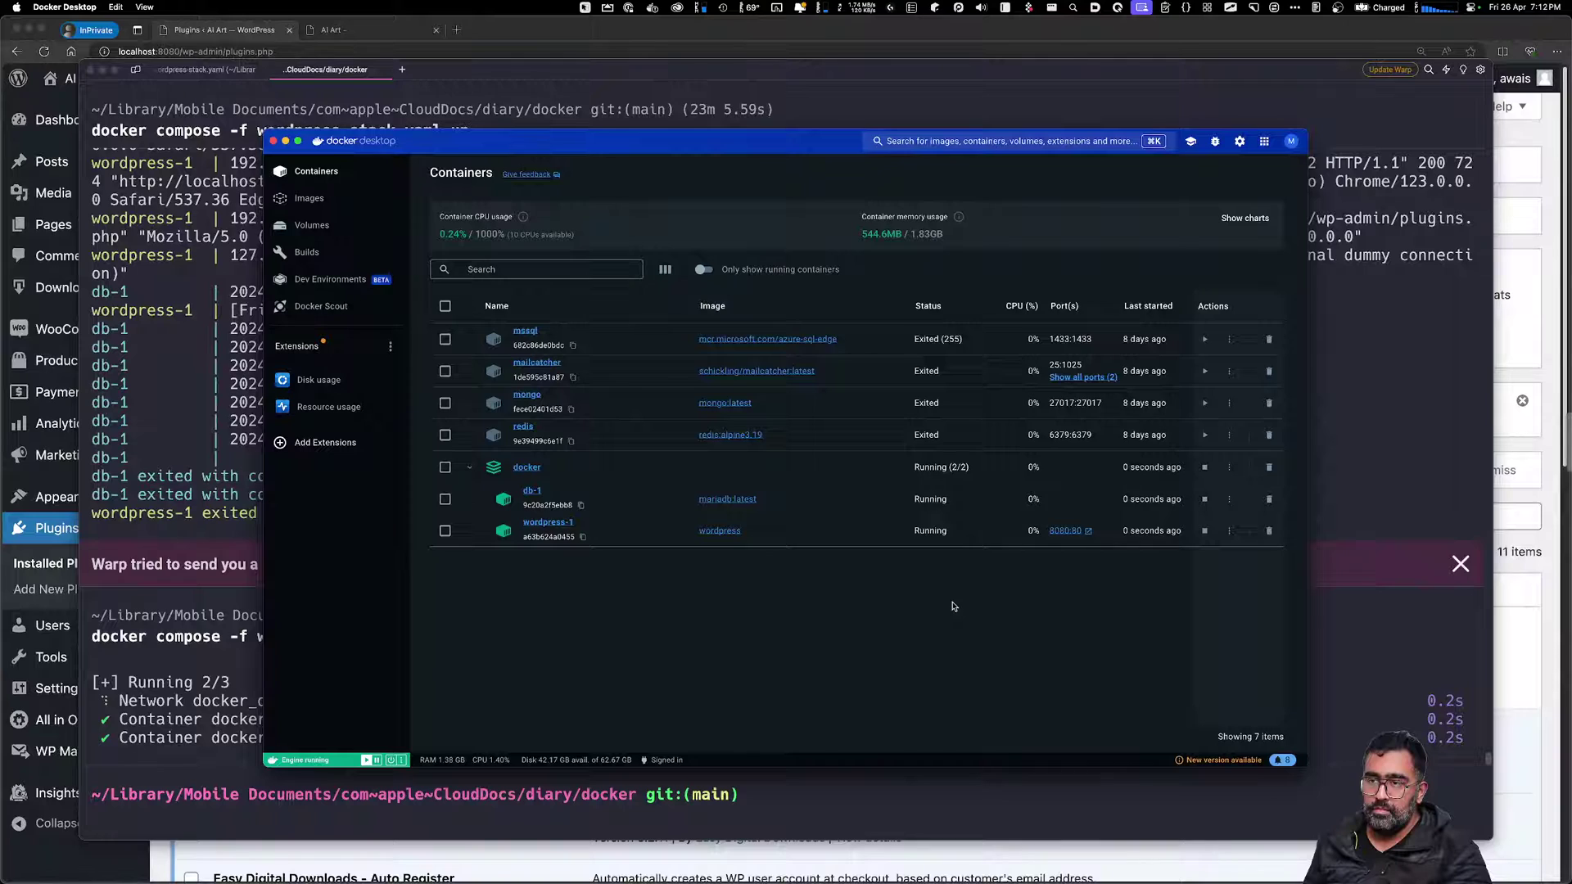
key(super+Tab)
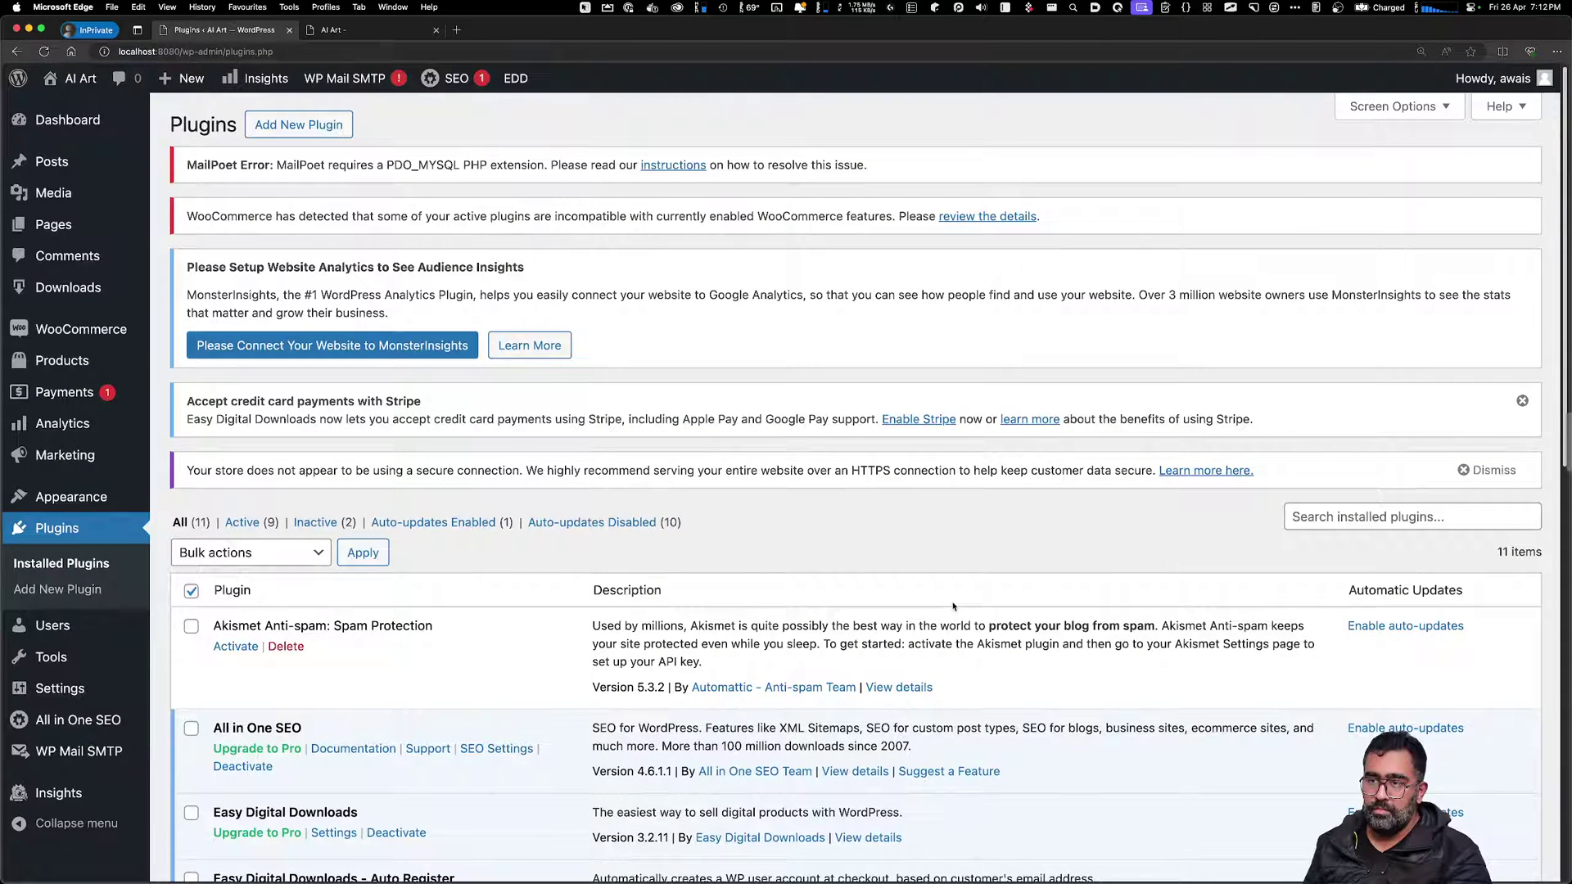
Load the local site at localhost:8080 and reload it once the containers are up
key(super+l)
text(locl)
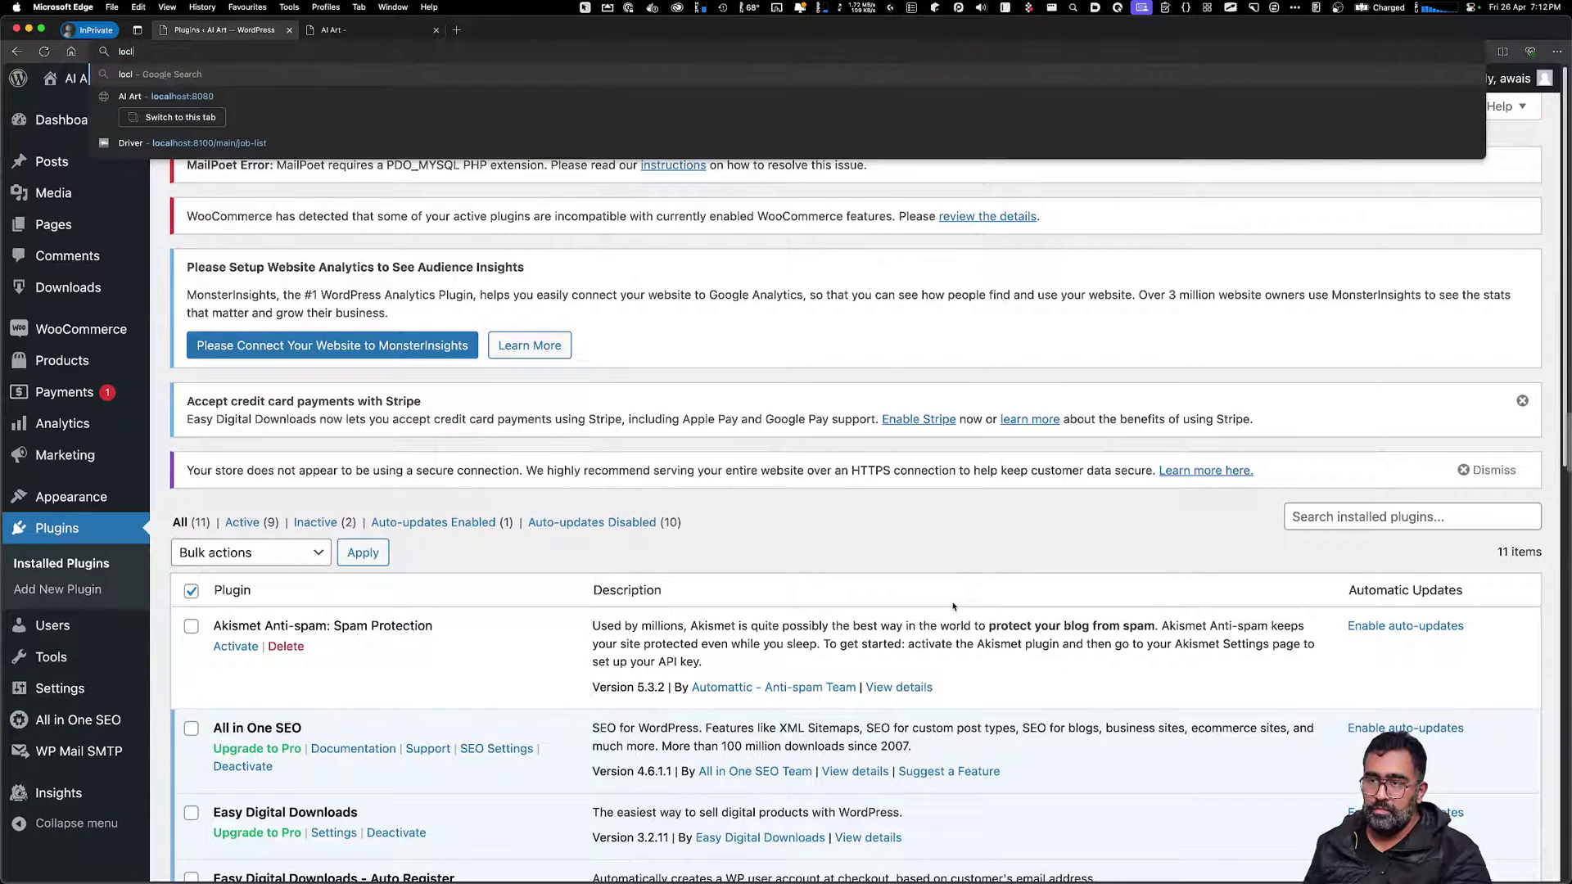
key(BackSpace)
key(BackSpace)
key(BackSpace)
key(BackSpace)
text(locl)
key(BackSpace)
key(BackSpace)
key(BackSpace)
key(BackSpace)
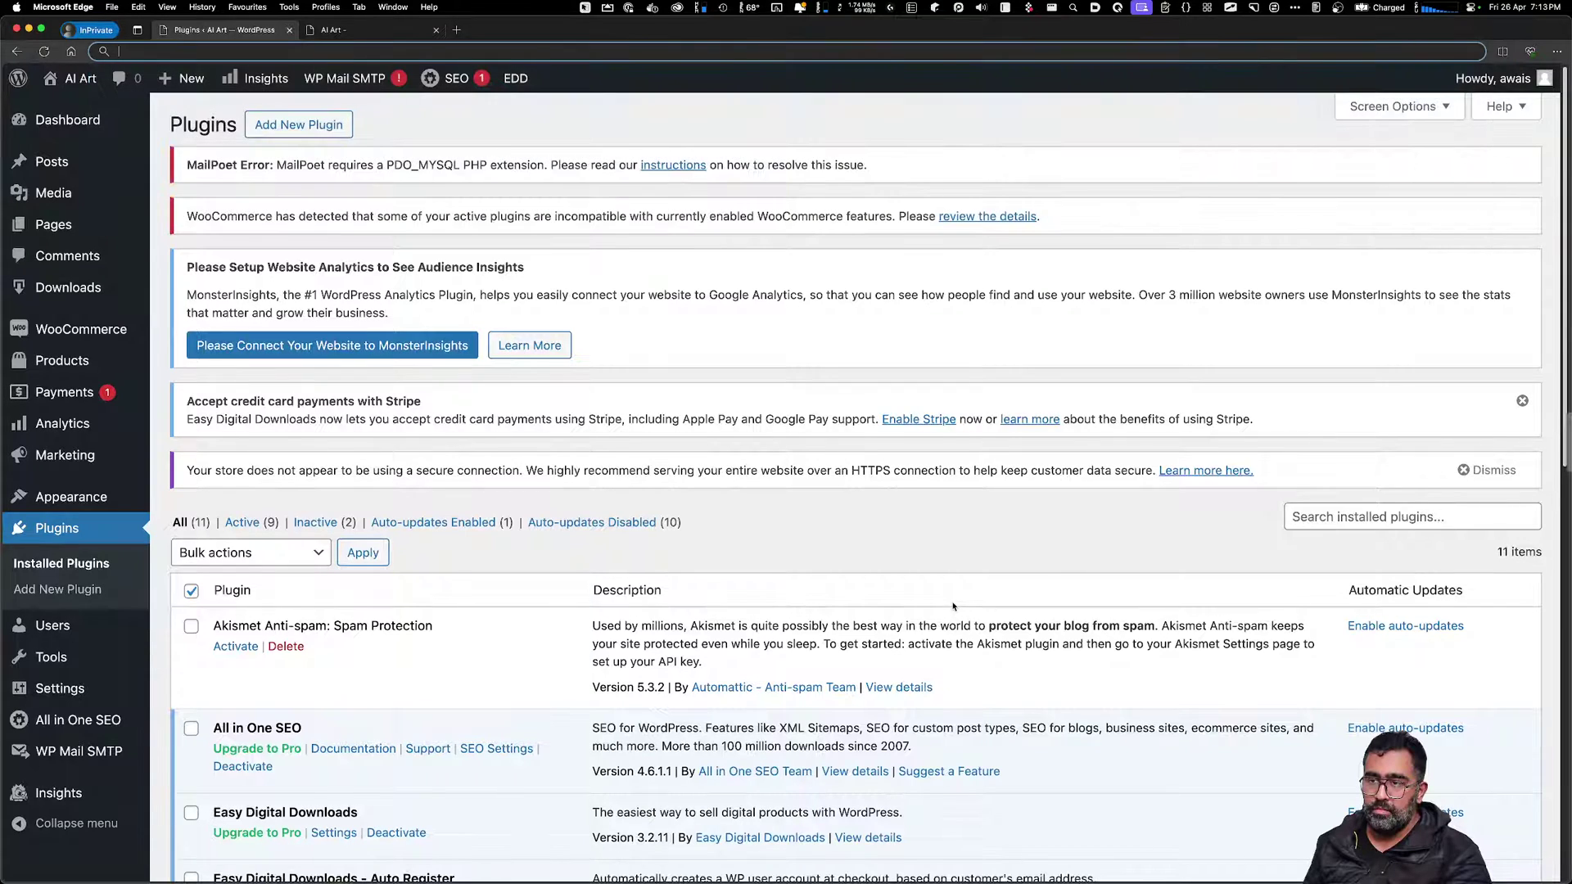
text(localhost:)
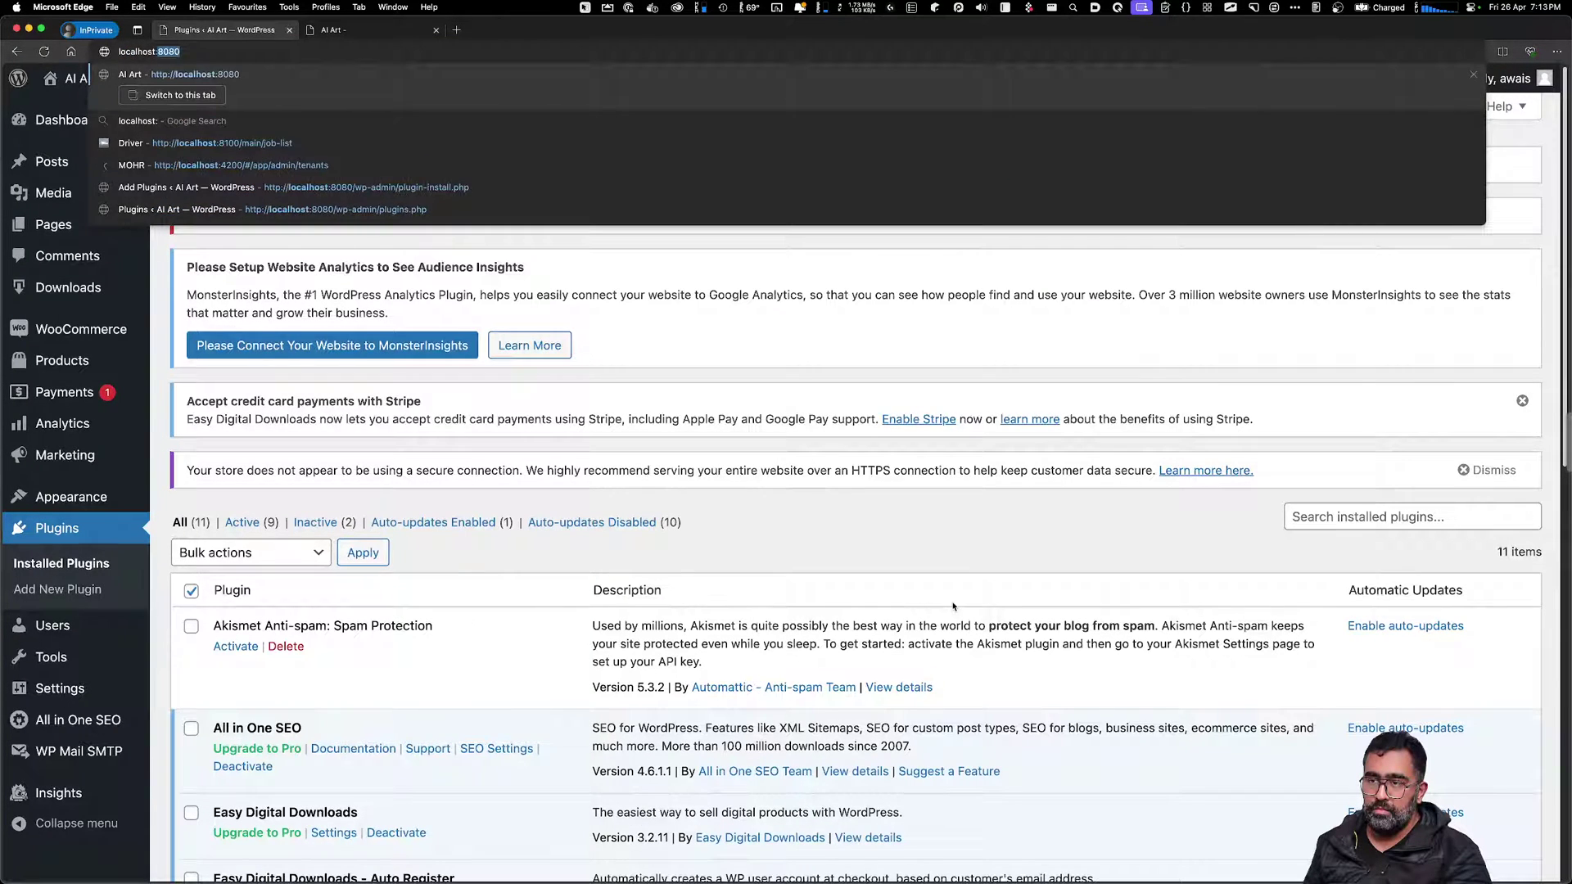
key(Return)
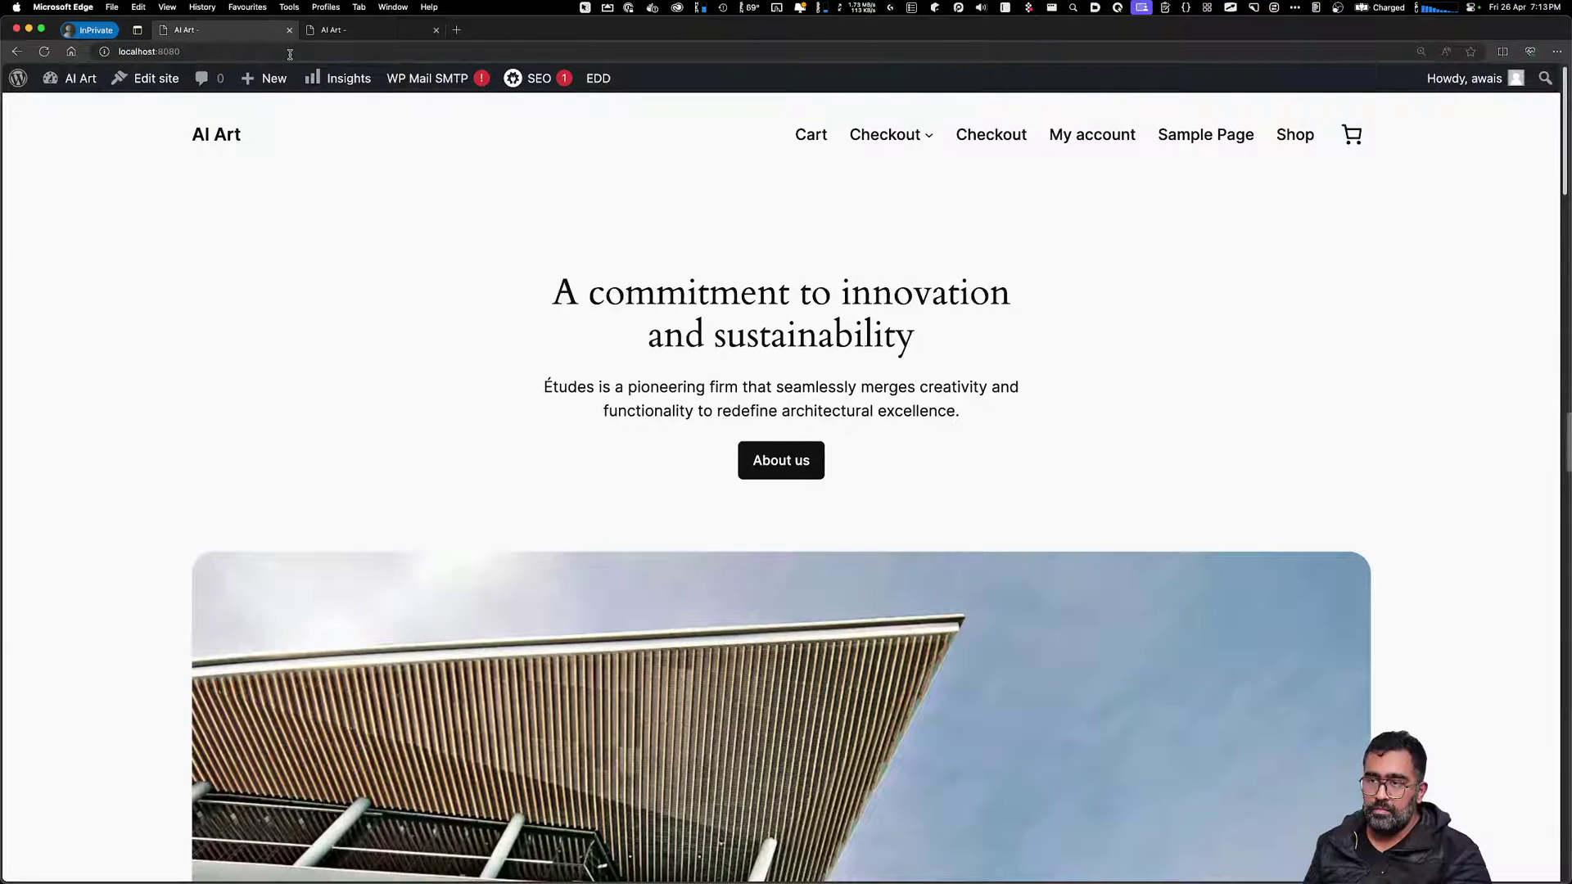
key(super+r)
key(super+Tab)
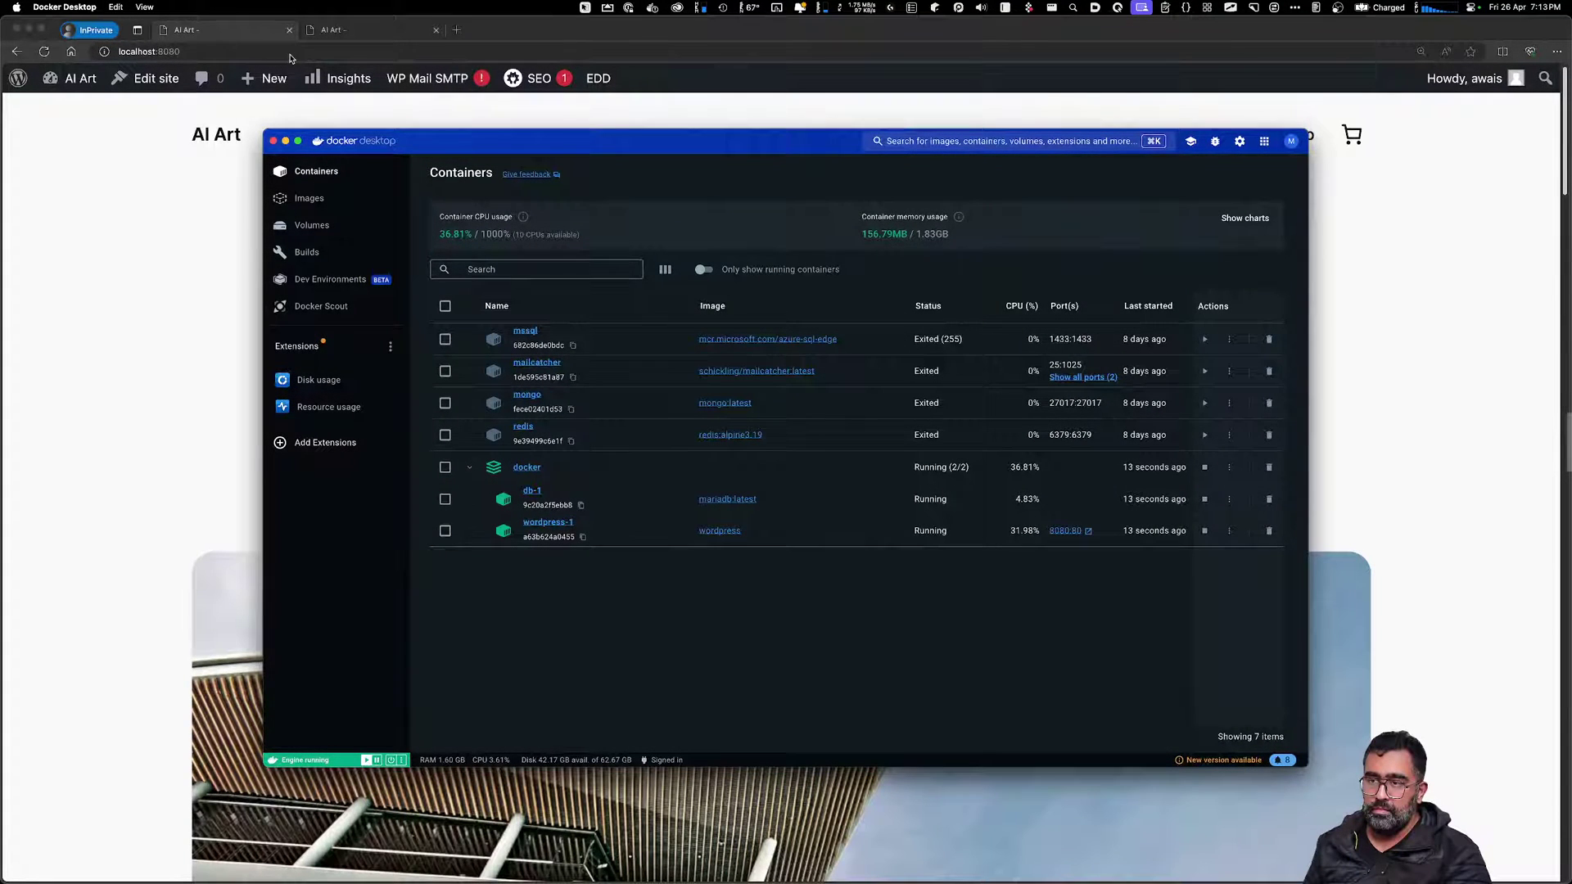
key(super+Tab)
key(super+r)
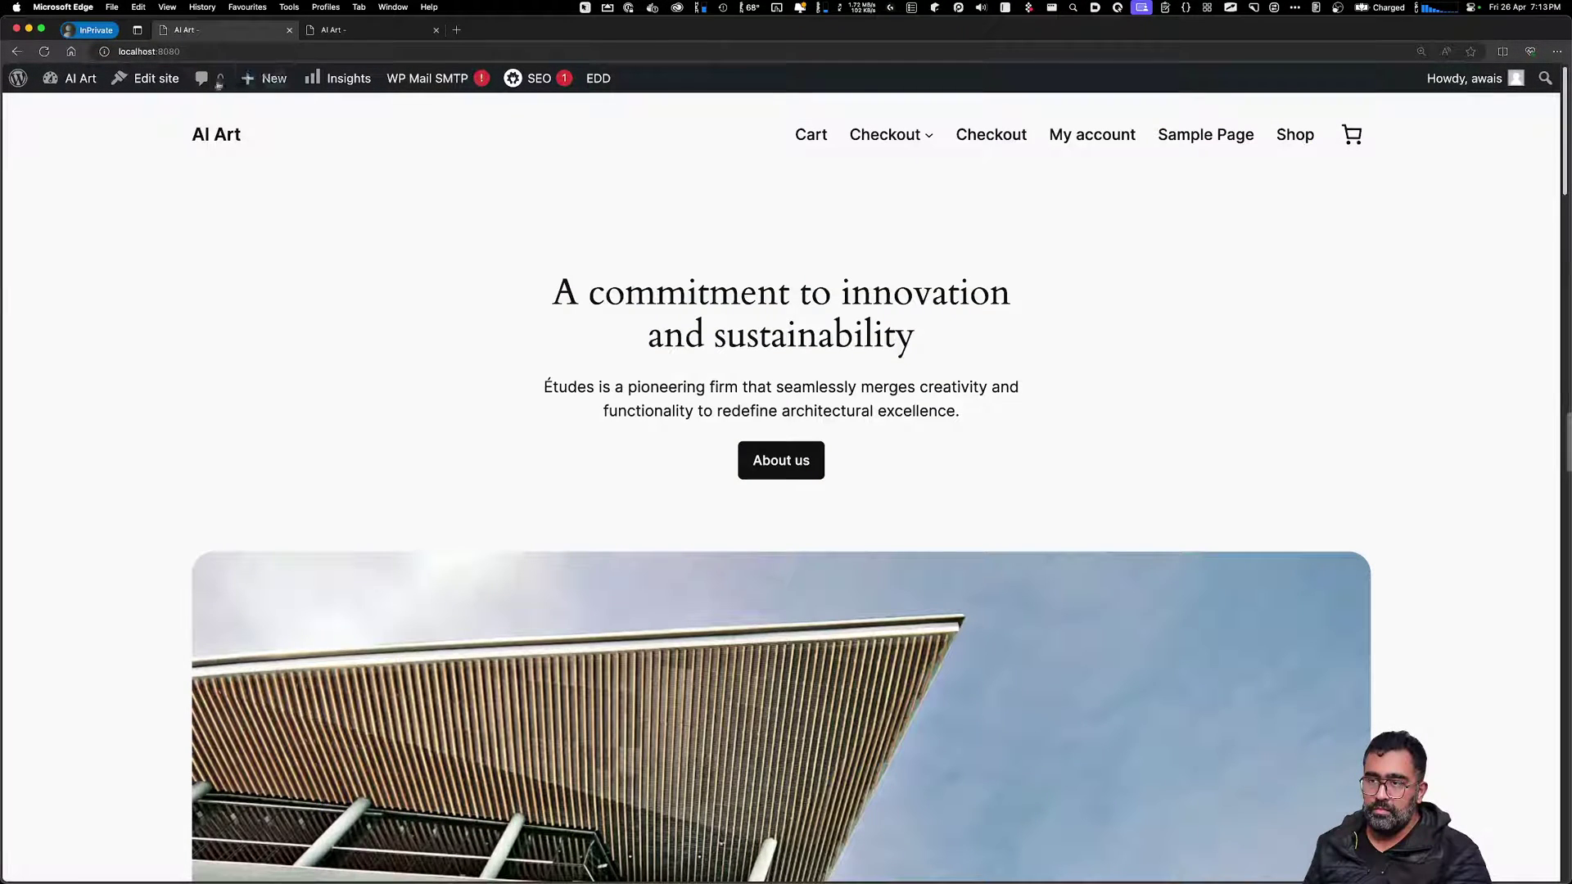
Leave the site editor and open the About WordPress 6.5.2 page
click(156, 88)
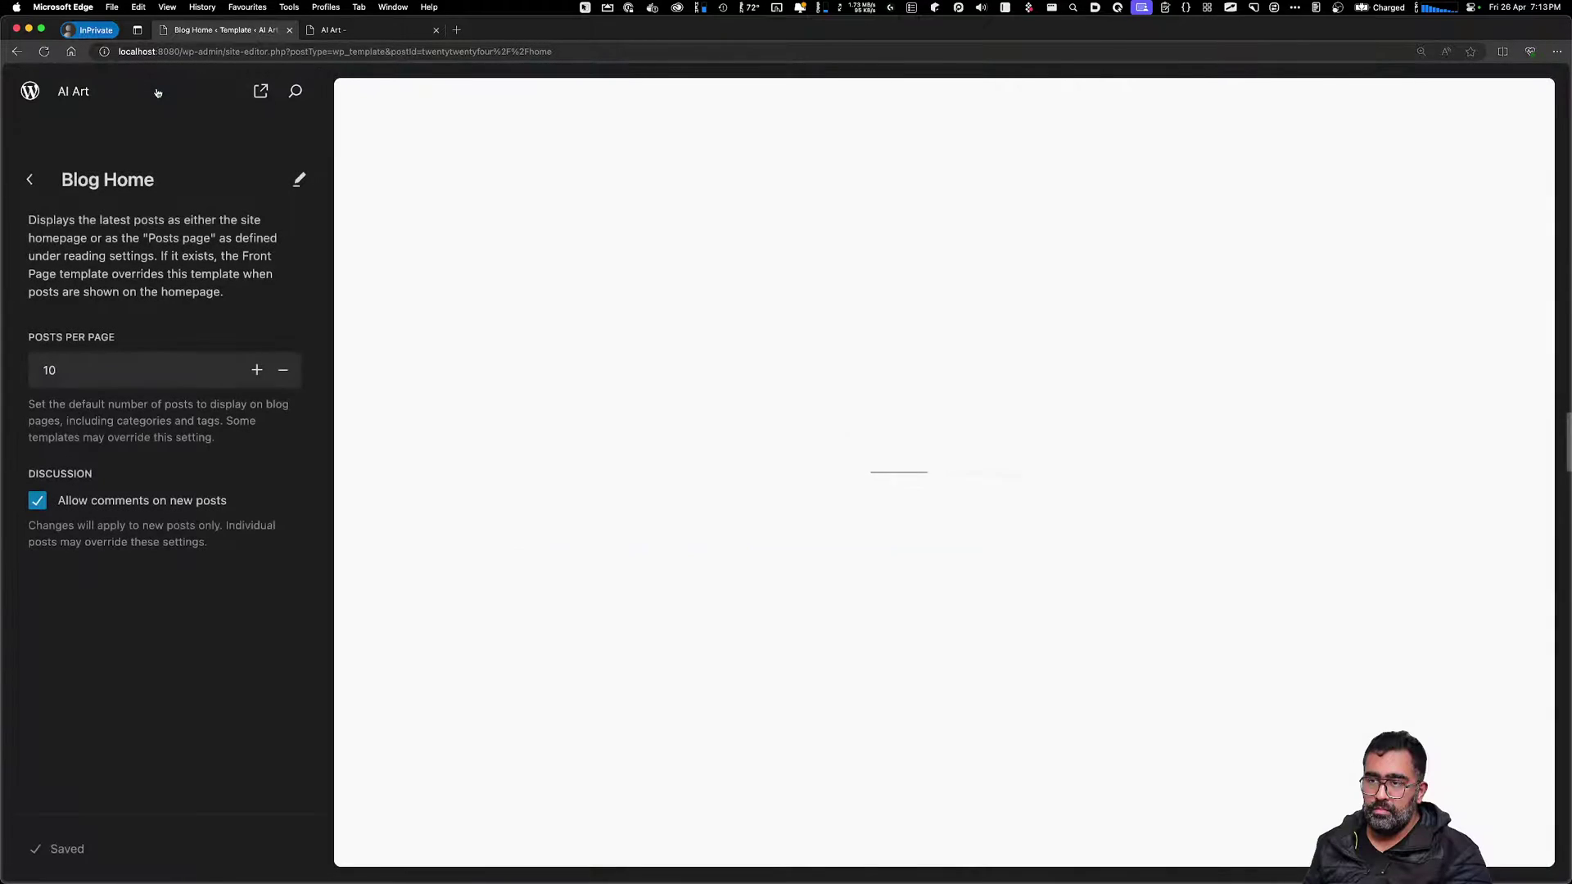
click(30, 94)
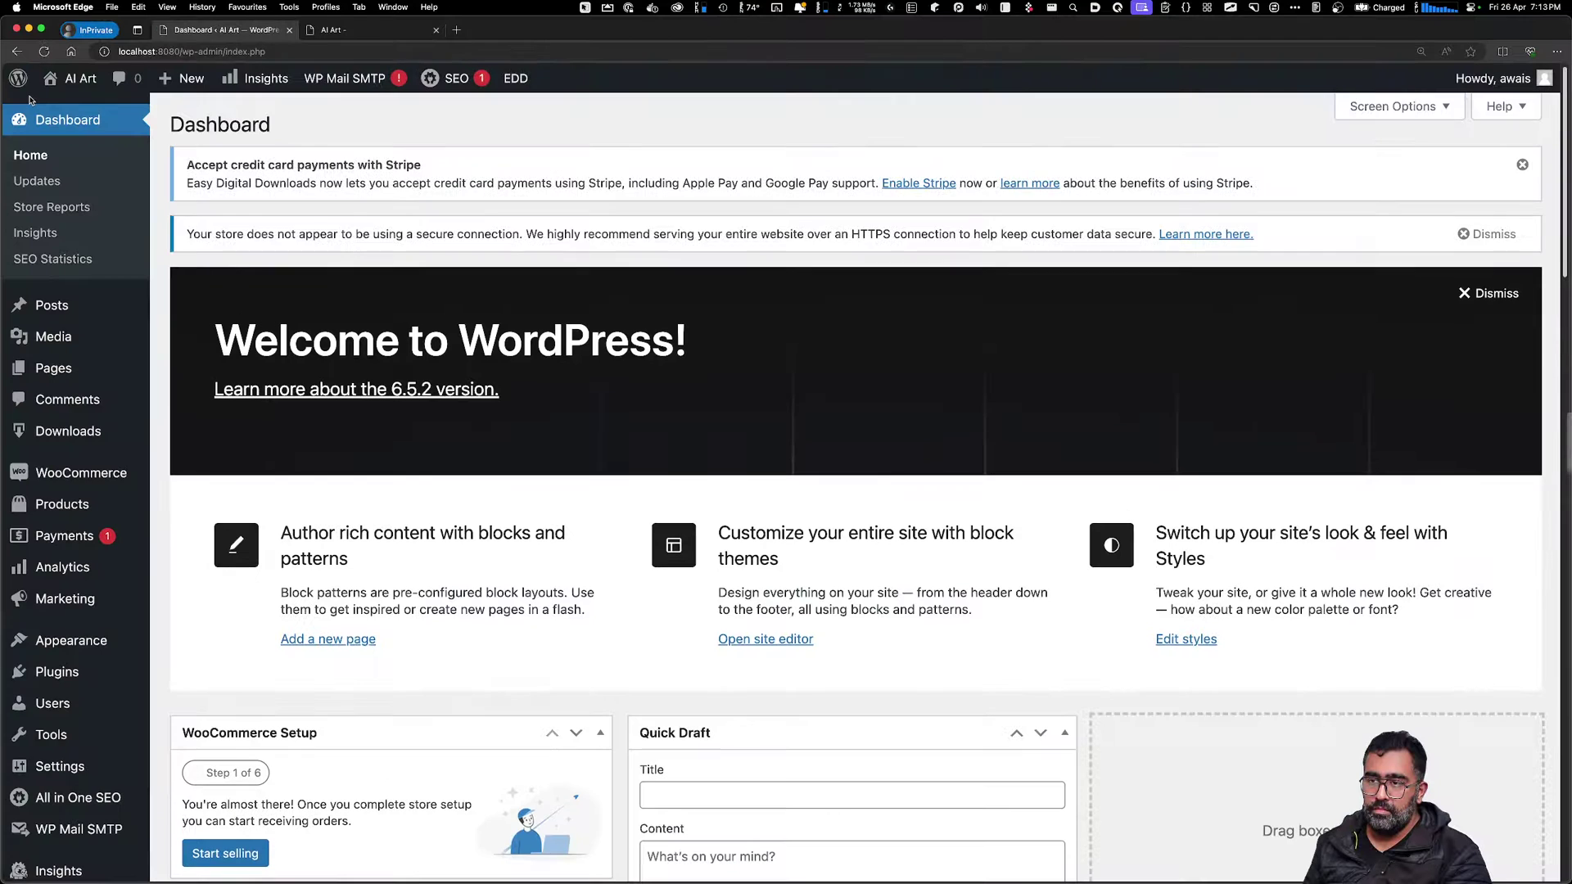
click(49, 109)
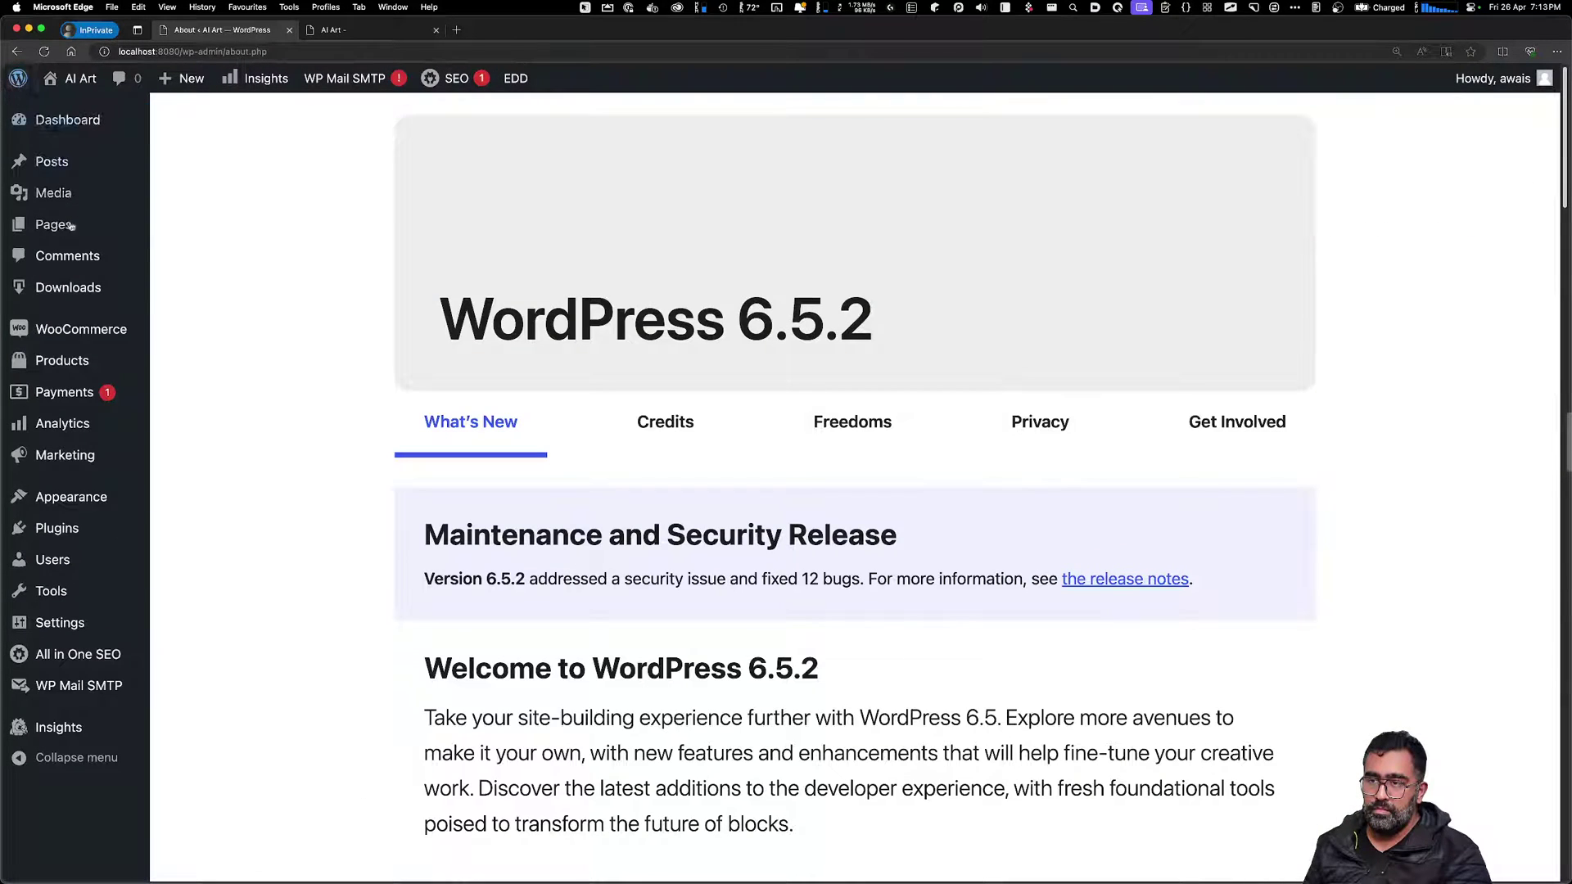
mouse_move(57, 221)
mouse_move(69, 326)
Delete the docker compose project and the docker_wordpress and docker_db volumes
key(super+Tab)
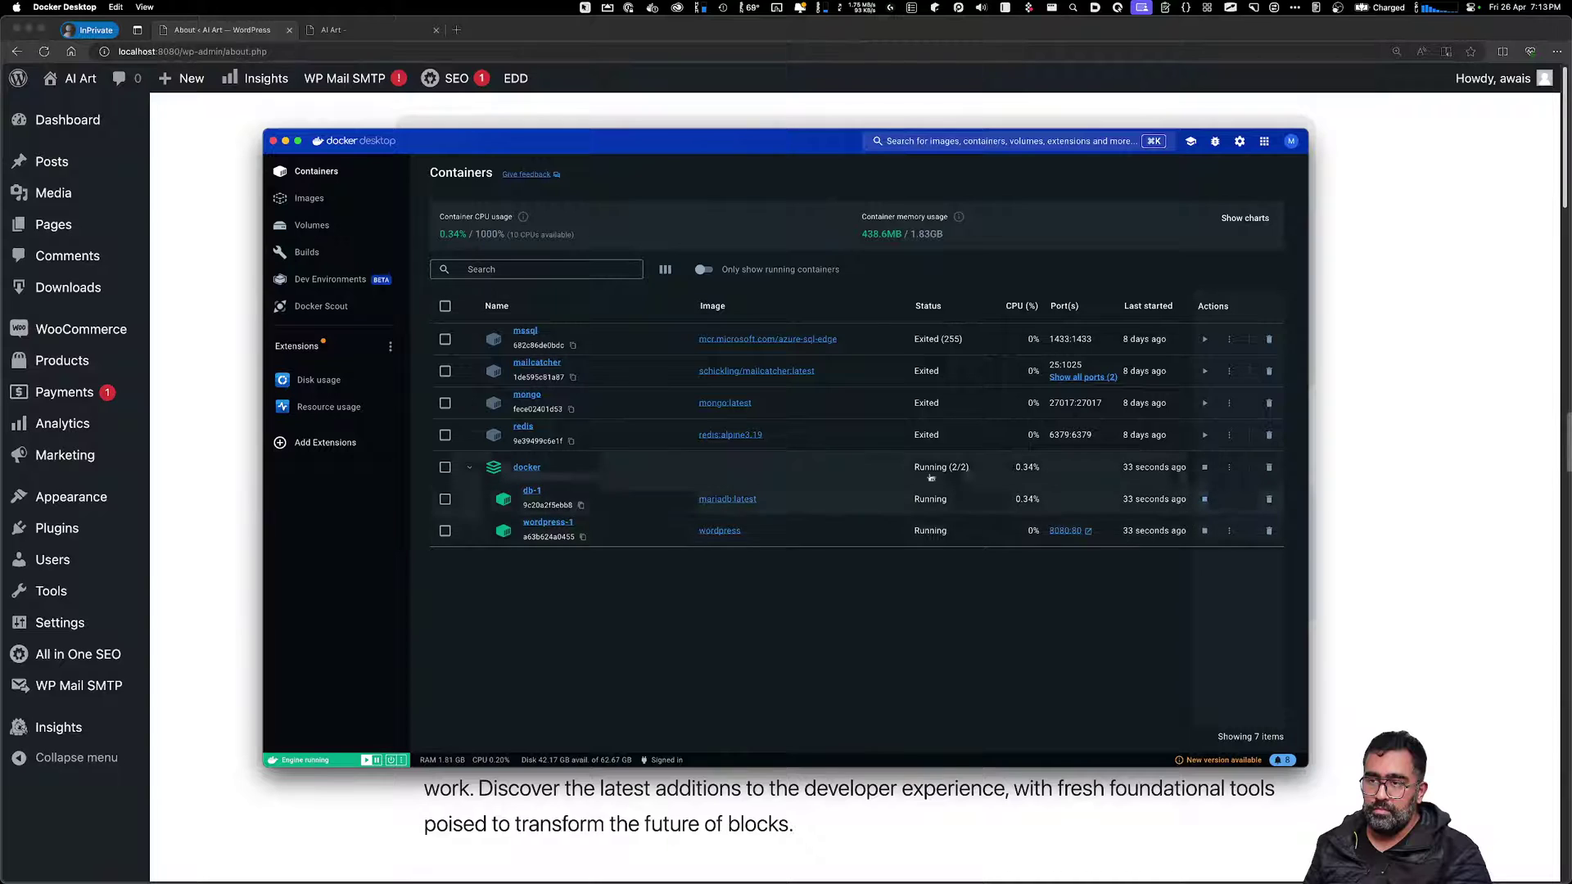
click(1268, 466)
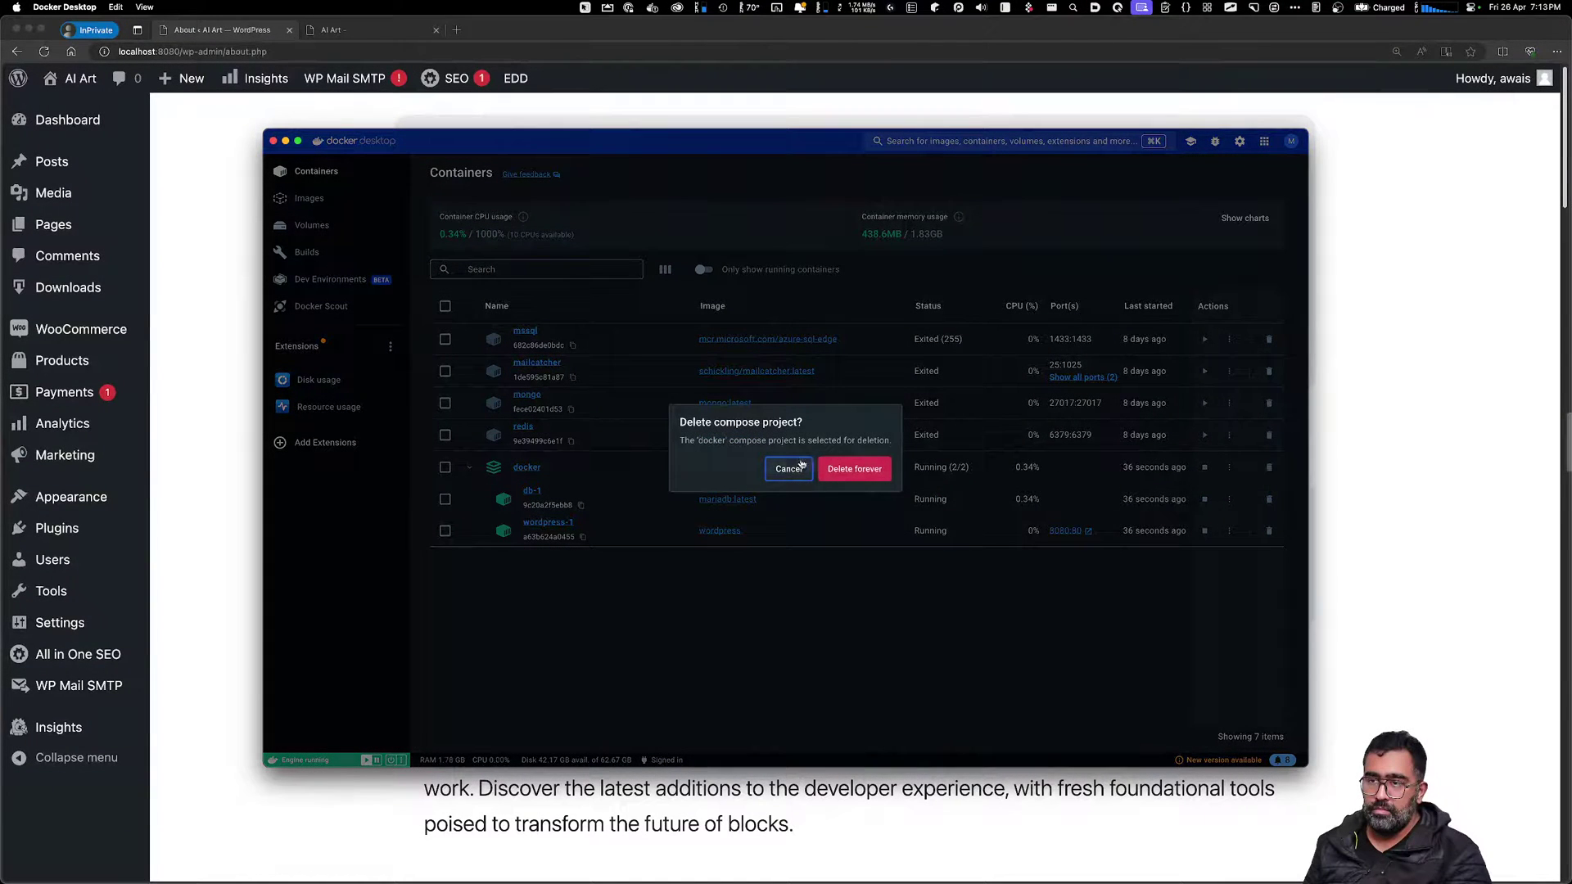
click(855, 469)
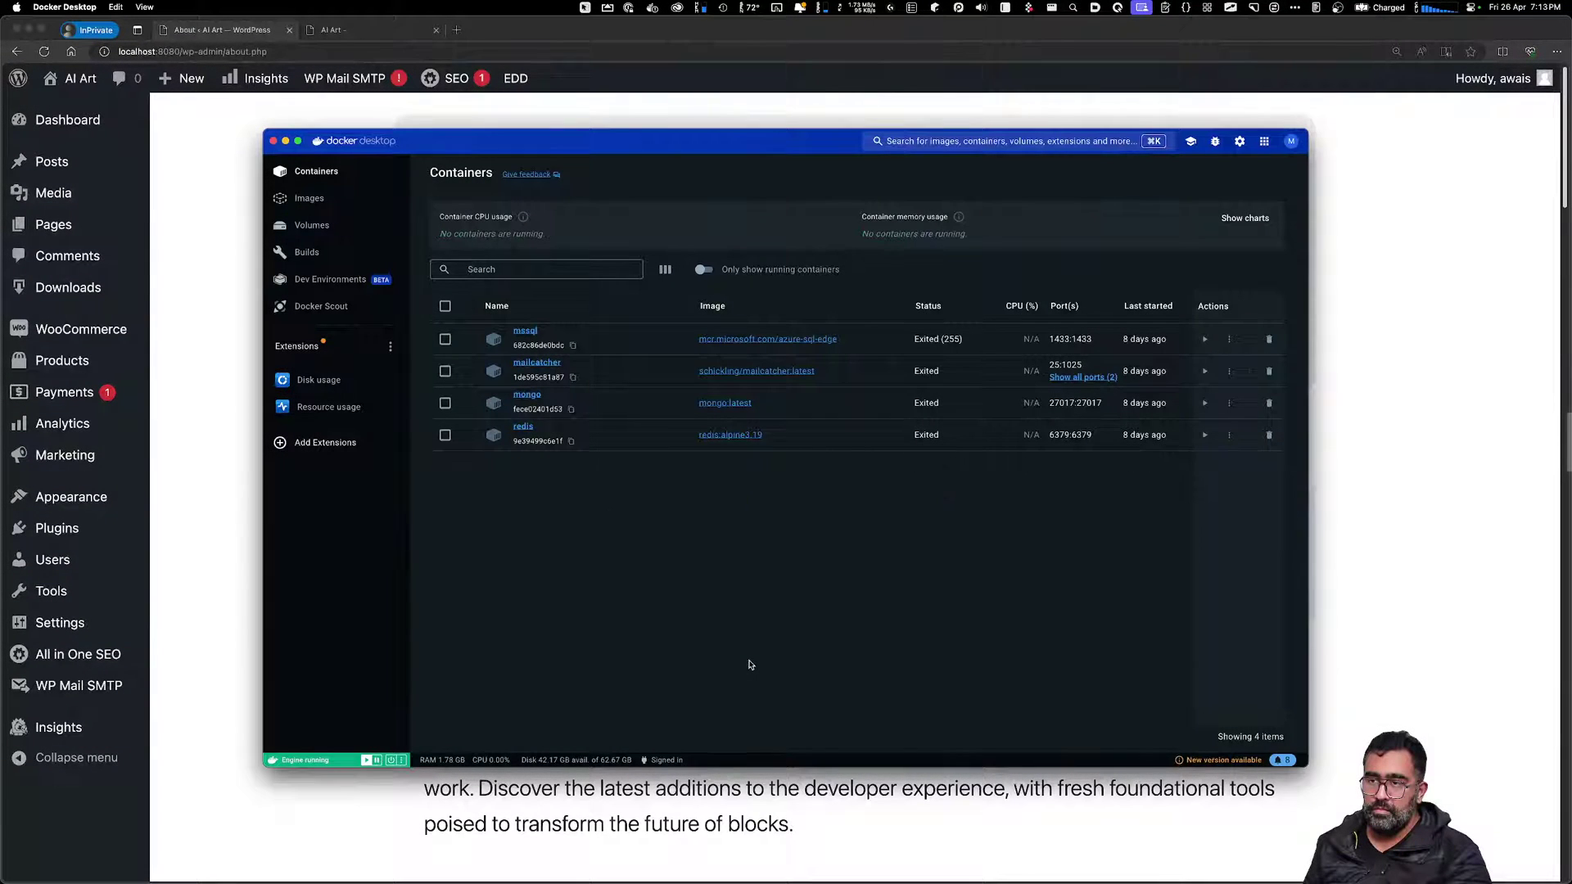
click(330, 234)
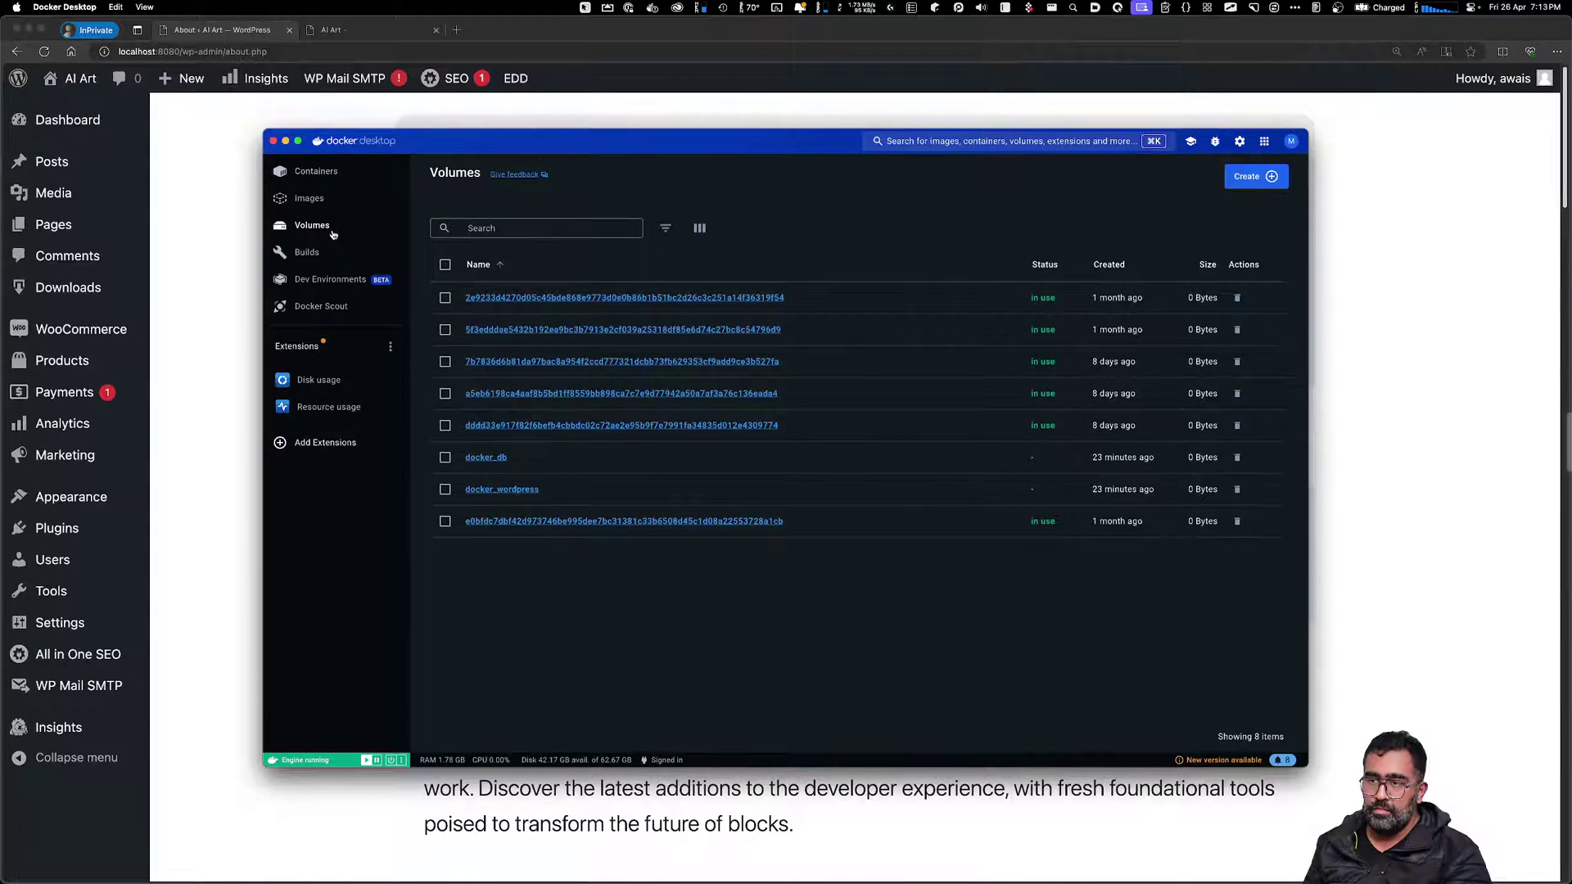
click(445, 488)
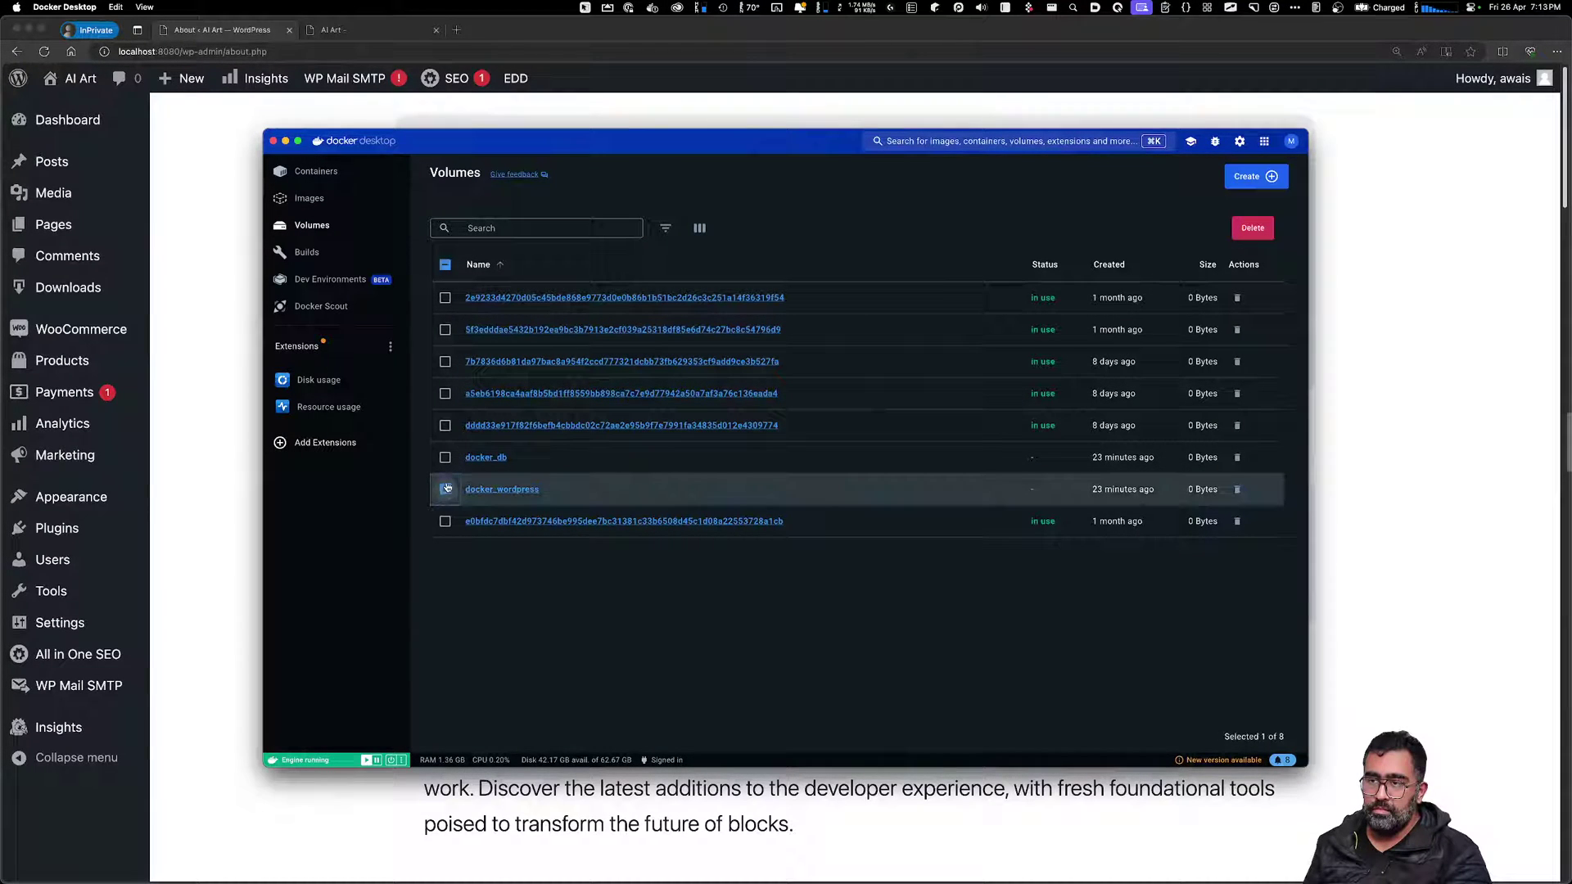
click(444, 457)
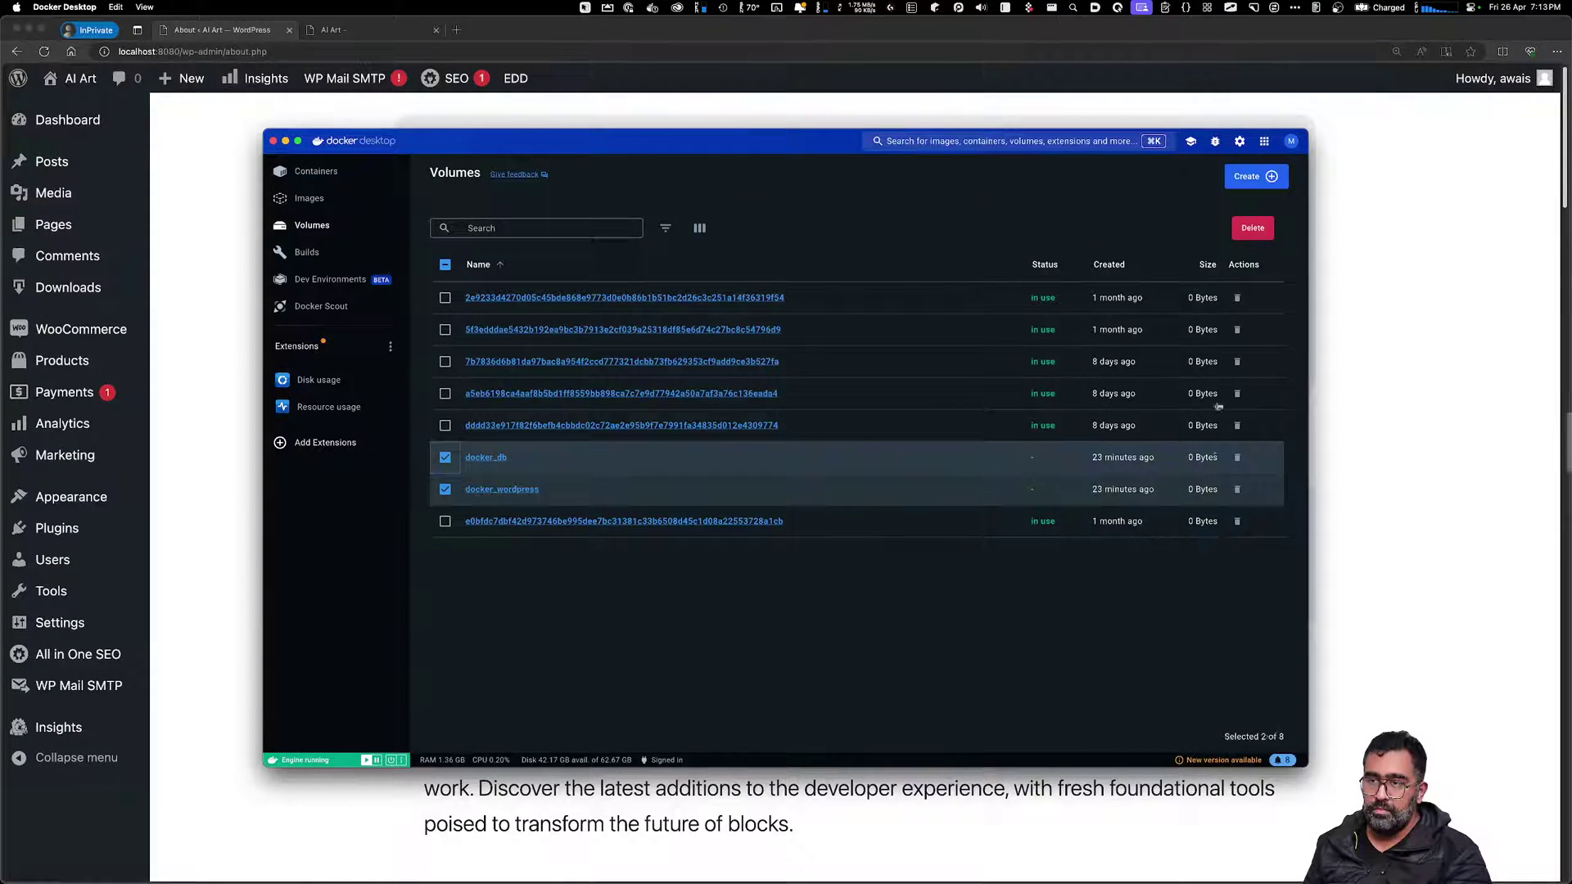
click(1236, 227)
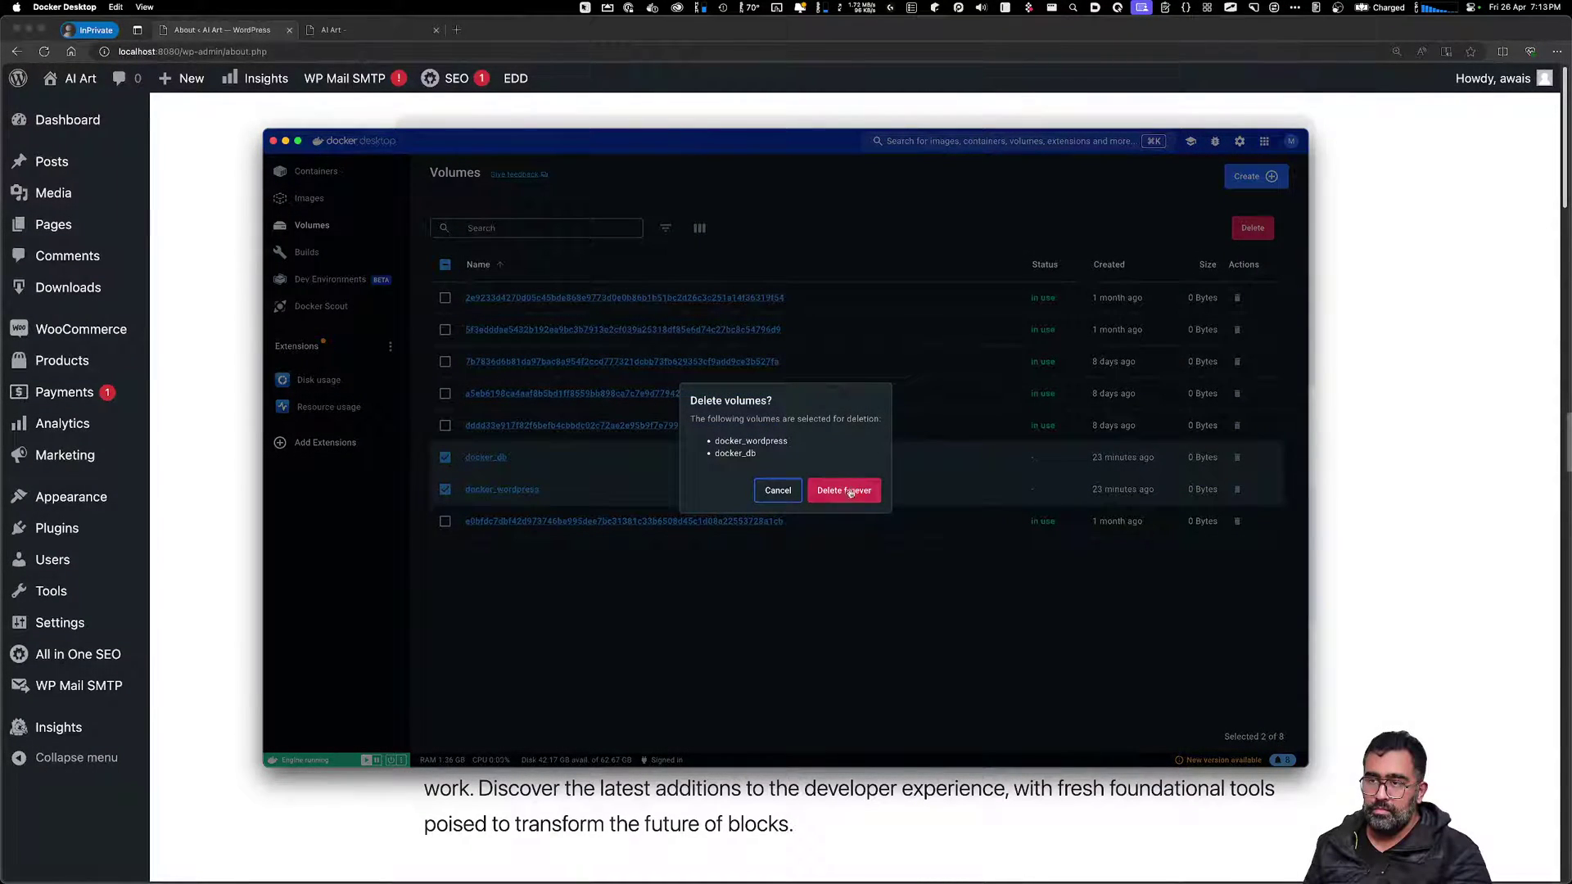
click(850, 491)
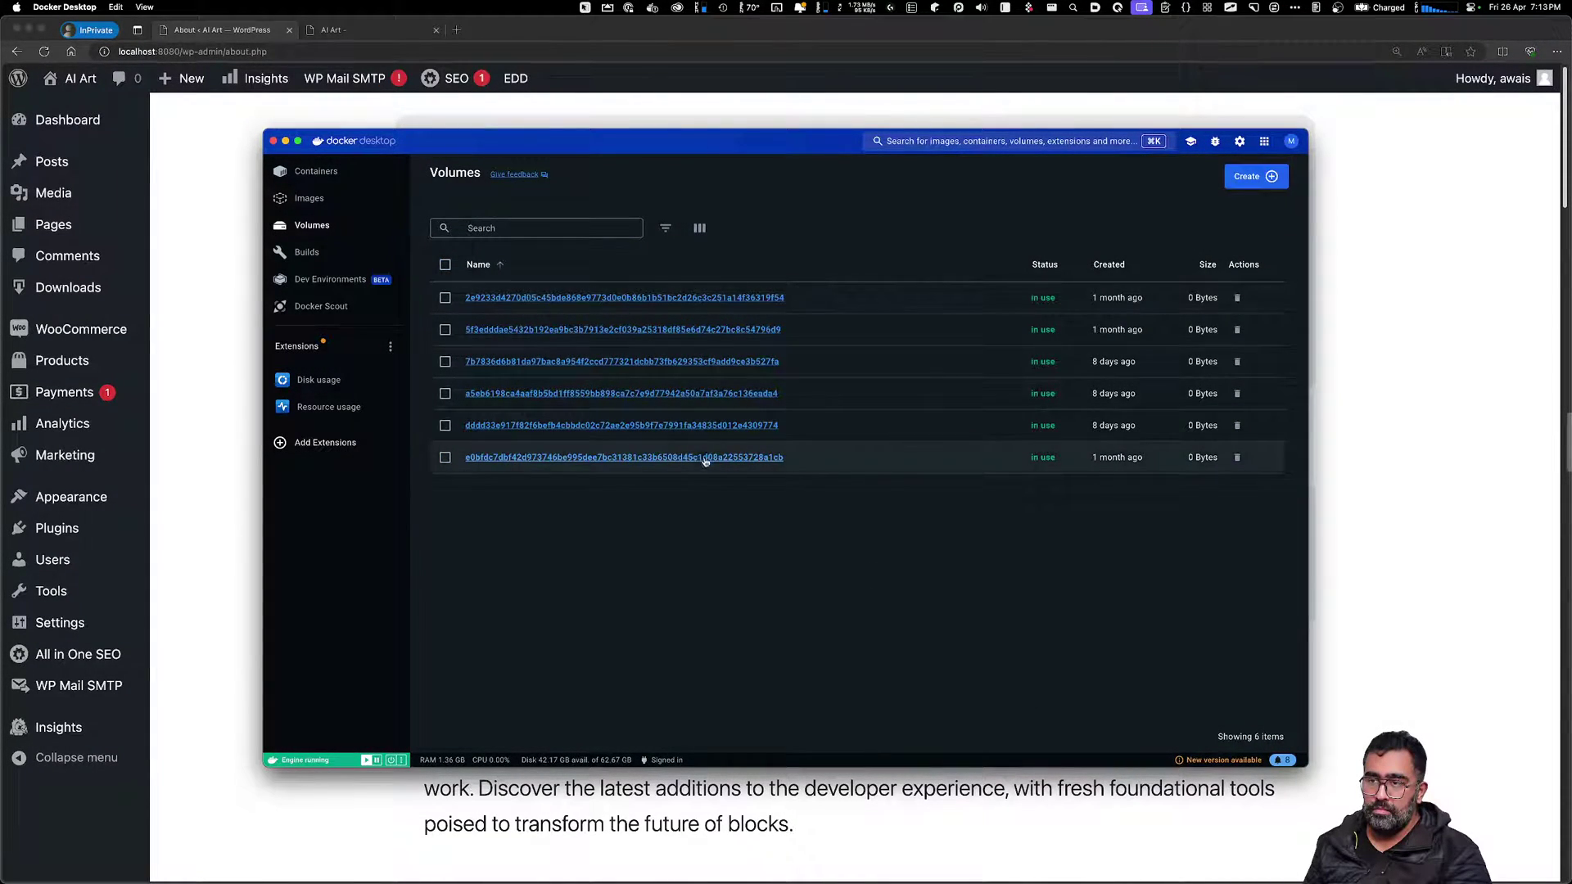
Rerun 'docker compose up -d' to recreate the containers and volumes
key(super+Tab)
key(Up)
key(Return)
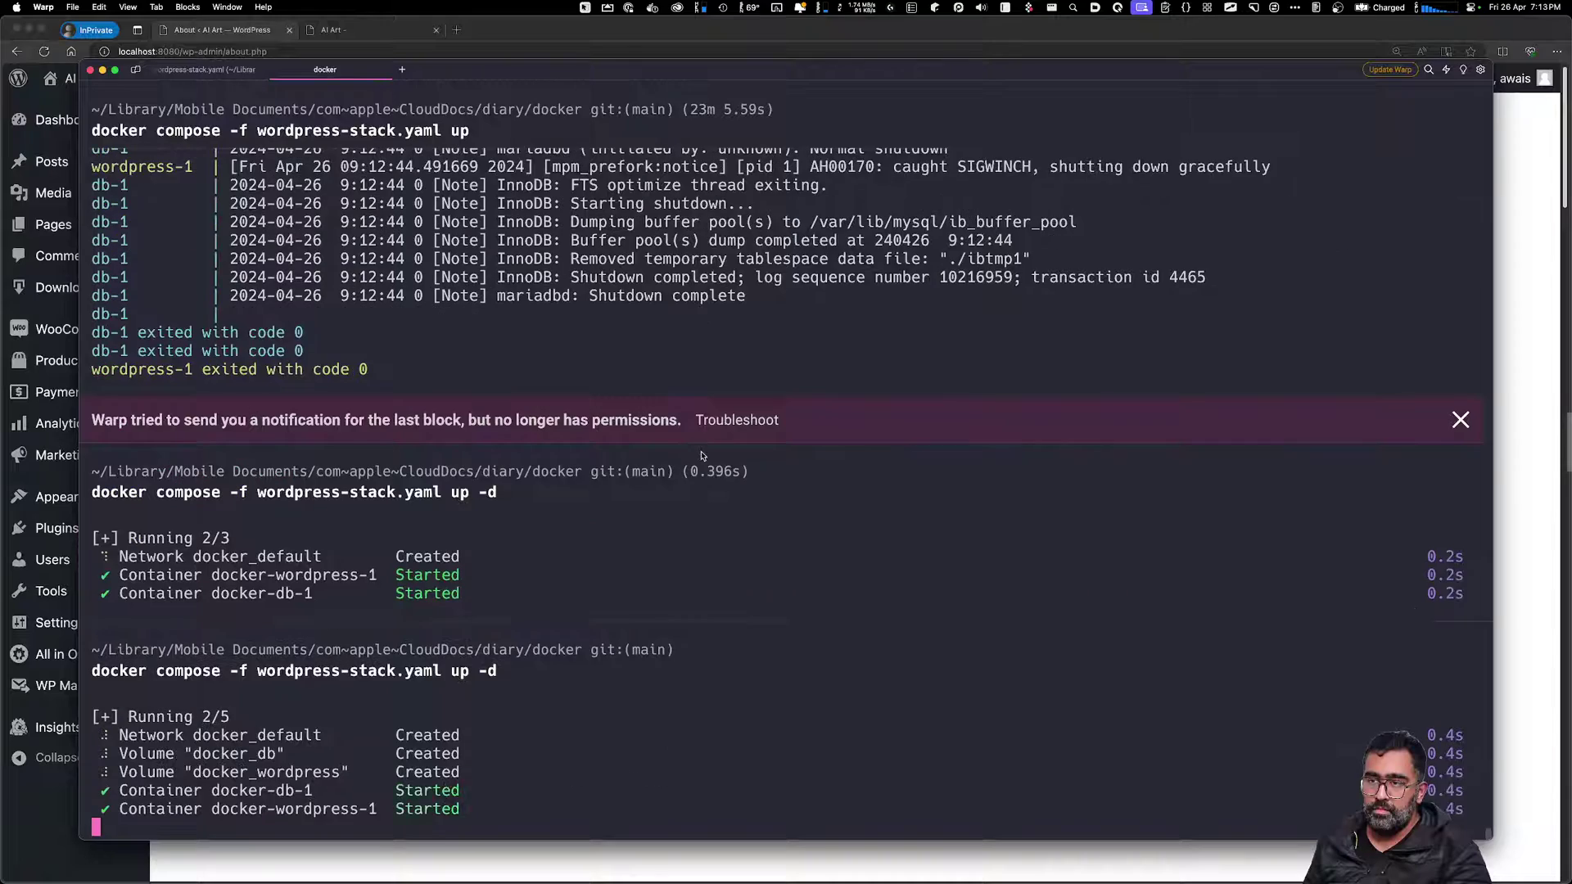
key(super+Tab)
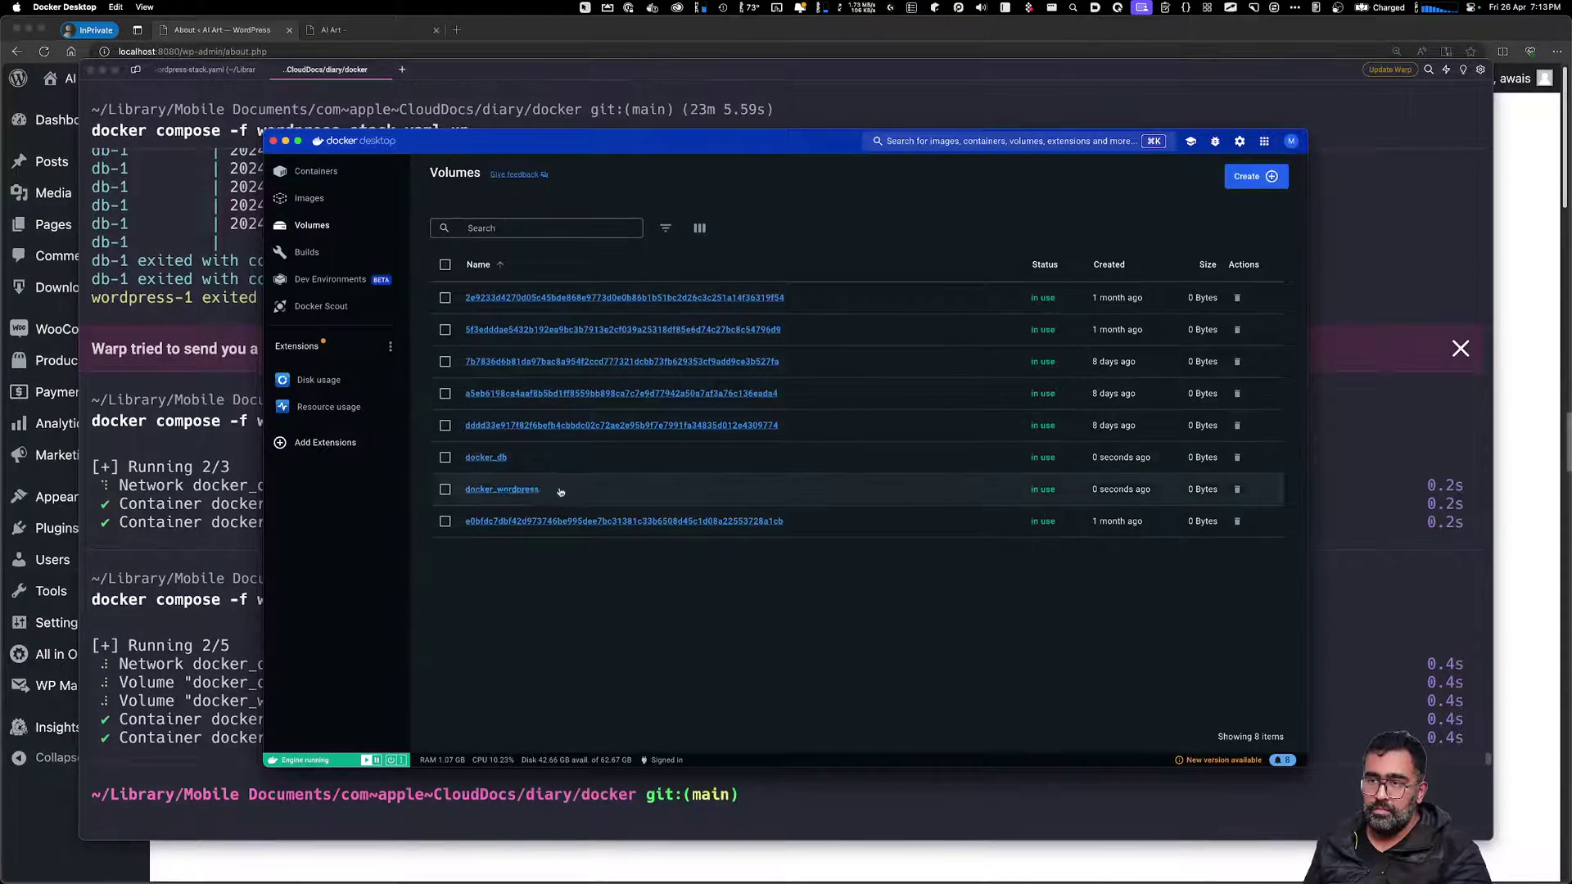
key(super+Tab)
Load localhost:8080 and continue the WordPress setup in English
key(super+l)
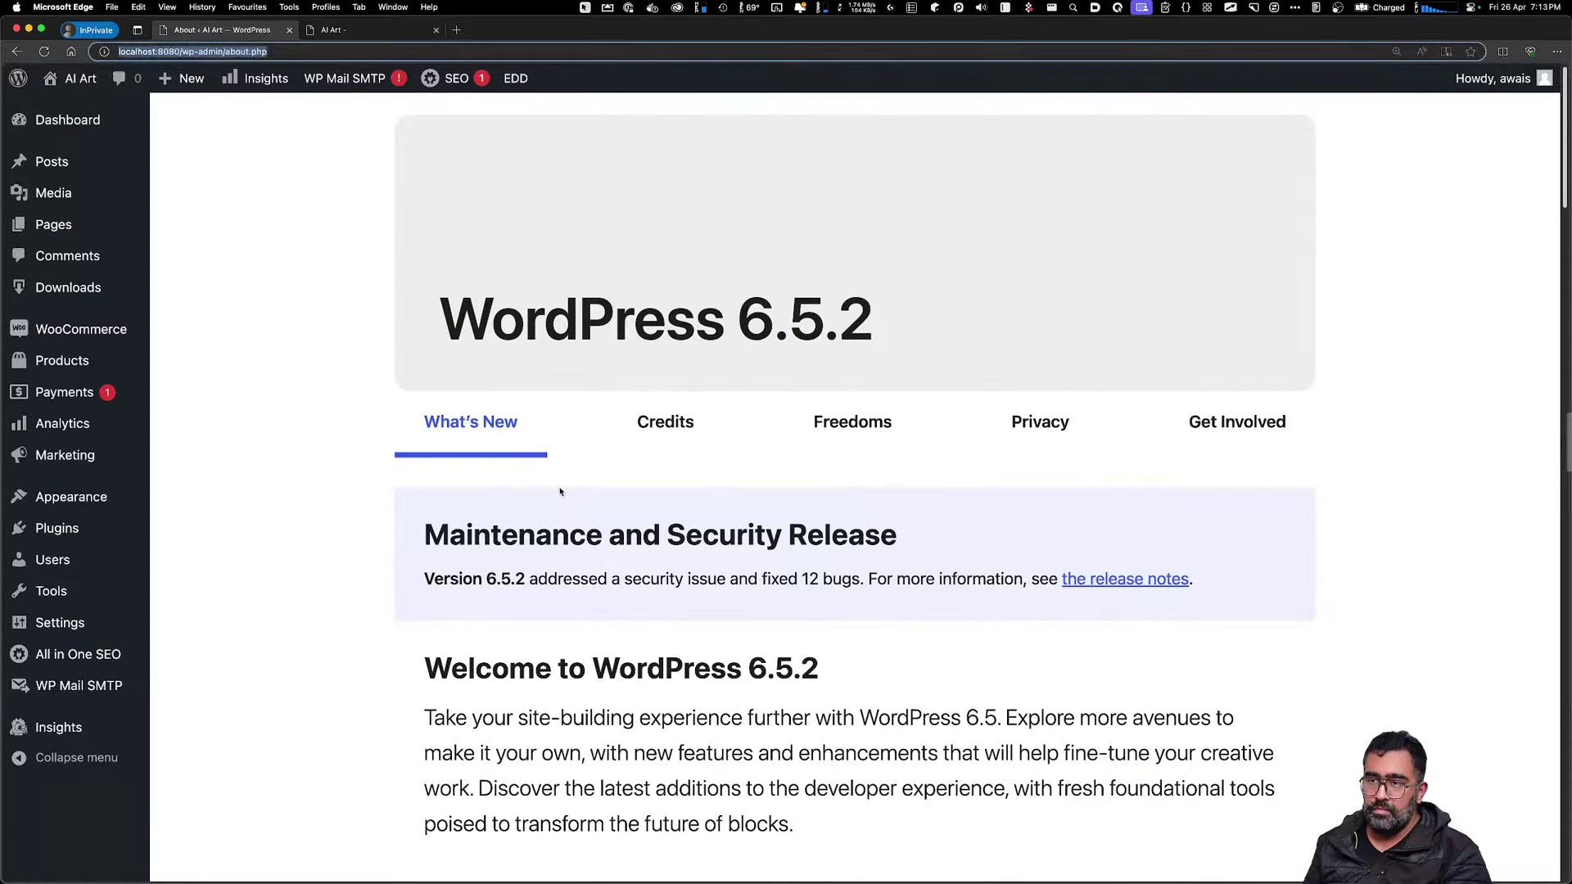
text(localhost)
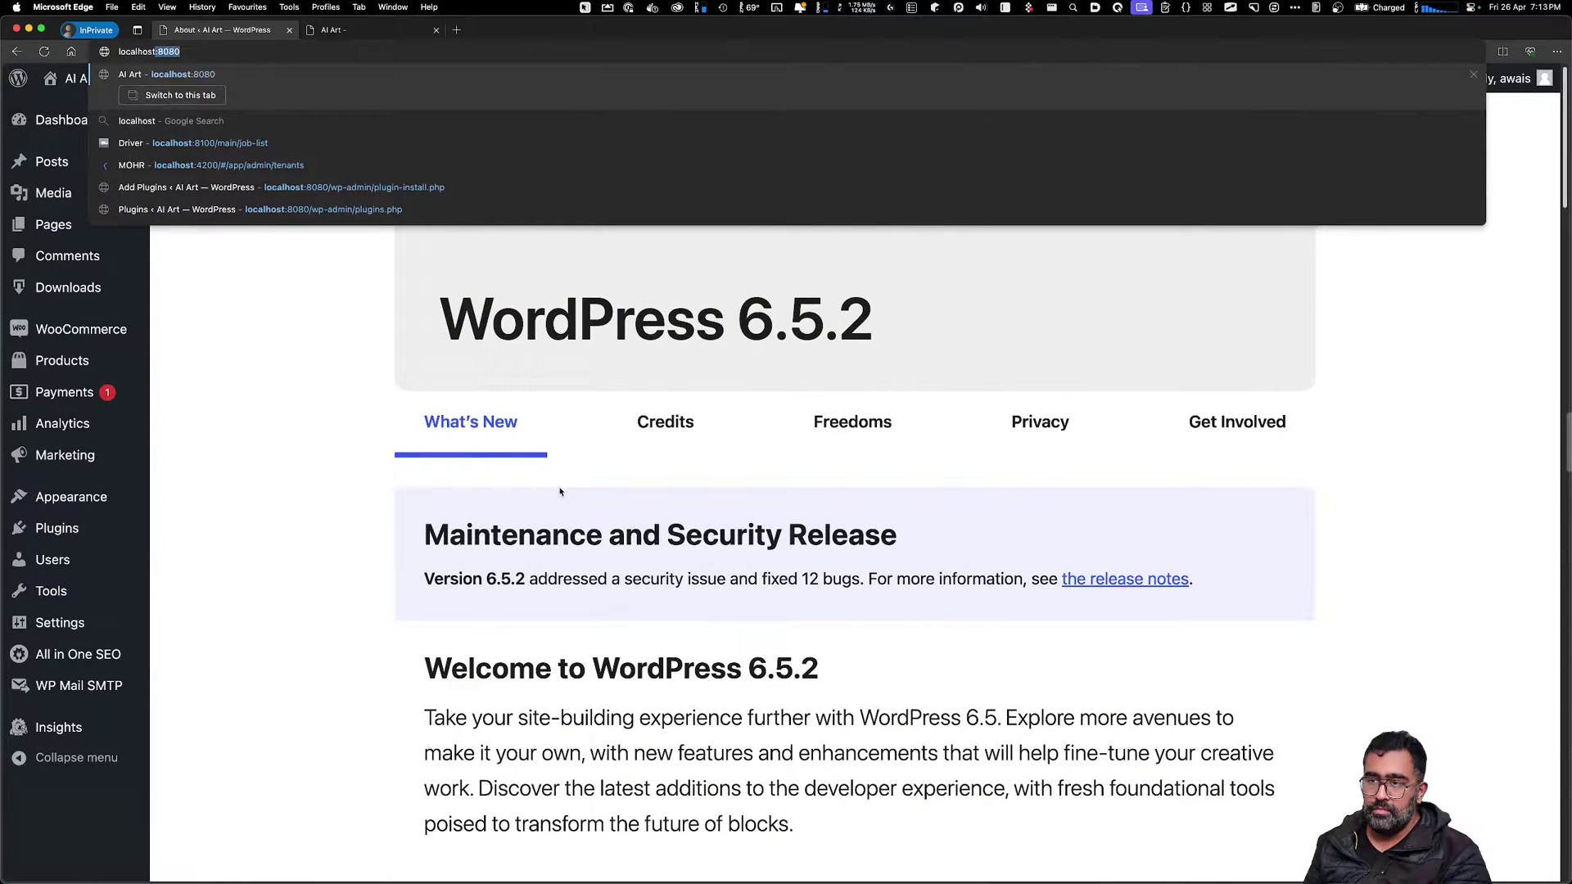
key(Return)
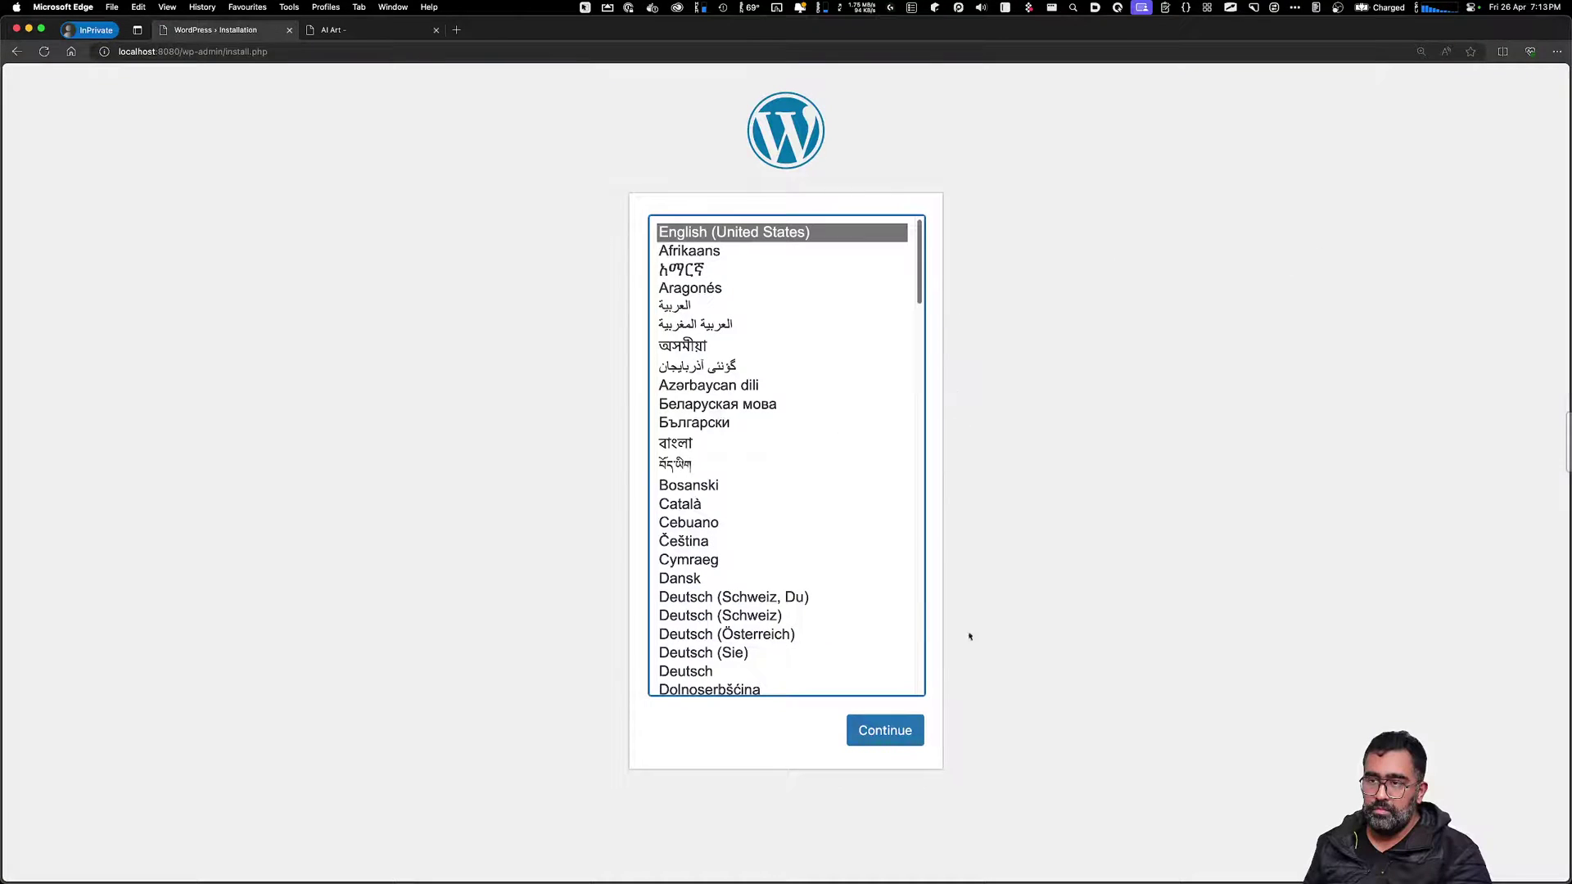
click(902, 745)
Install WordPress with site title 'AI Art', an admin username and a saved e-mail
click(723, 434)
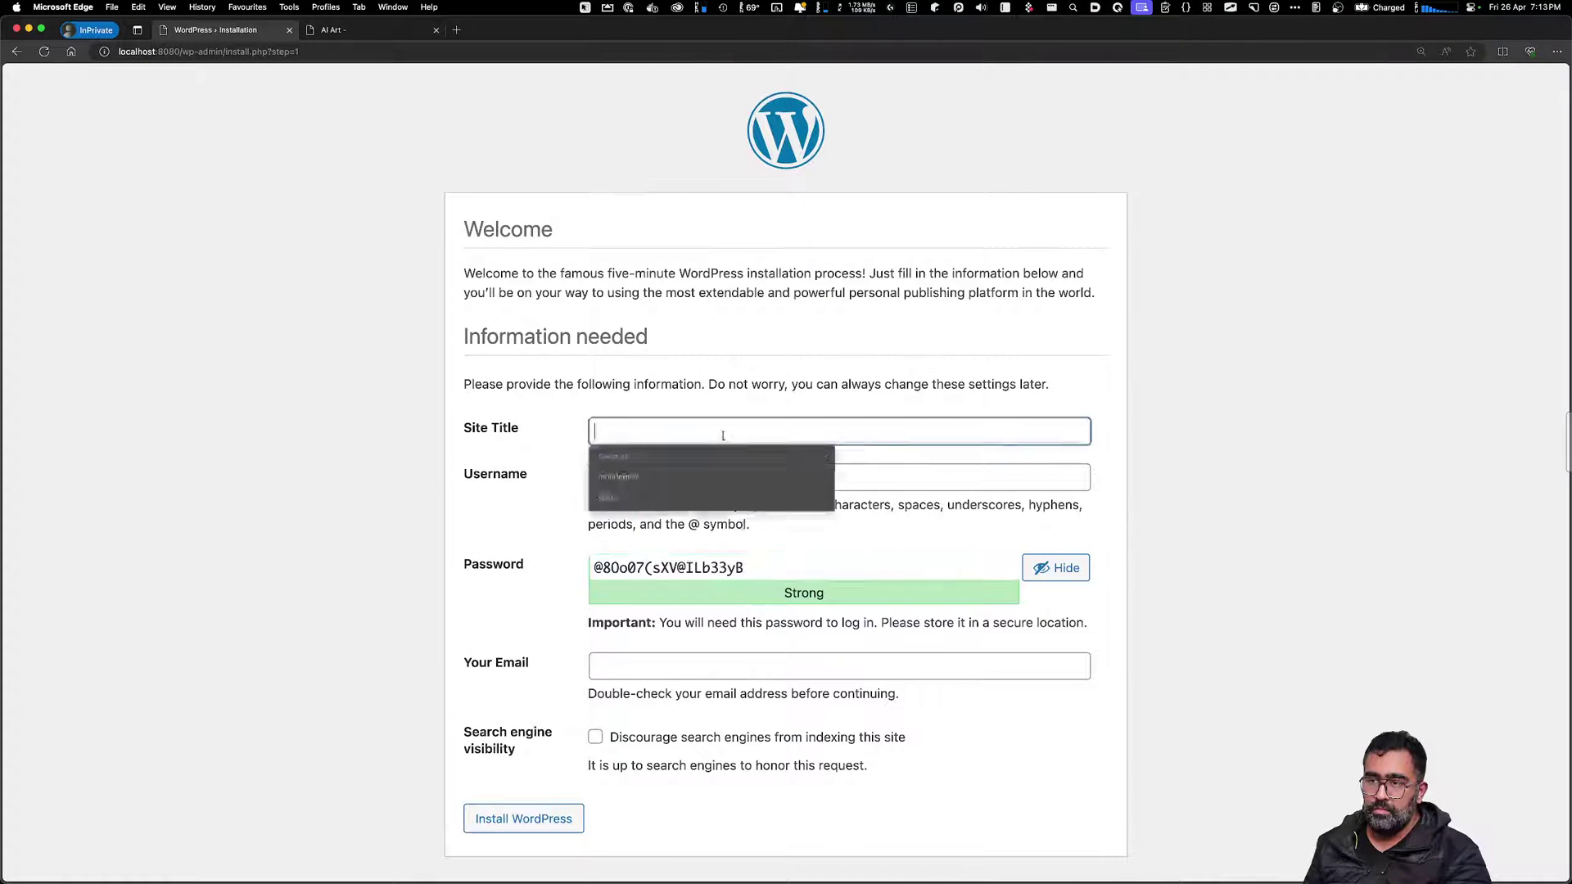
key(Tab)
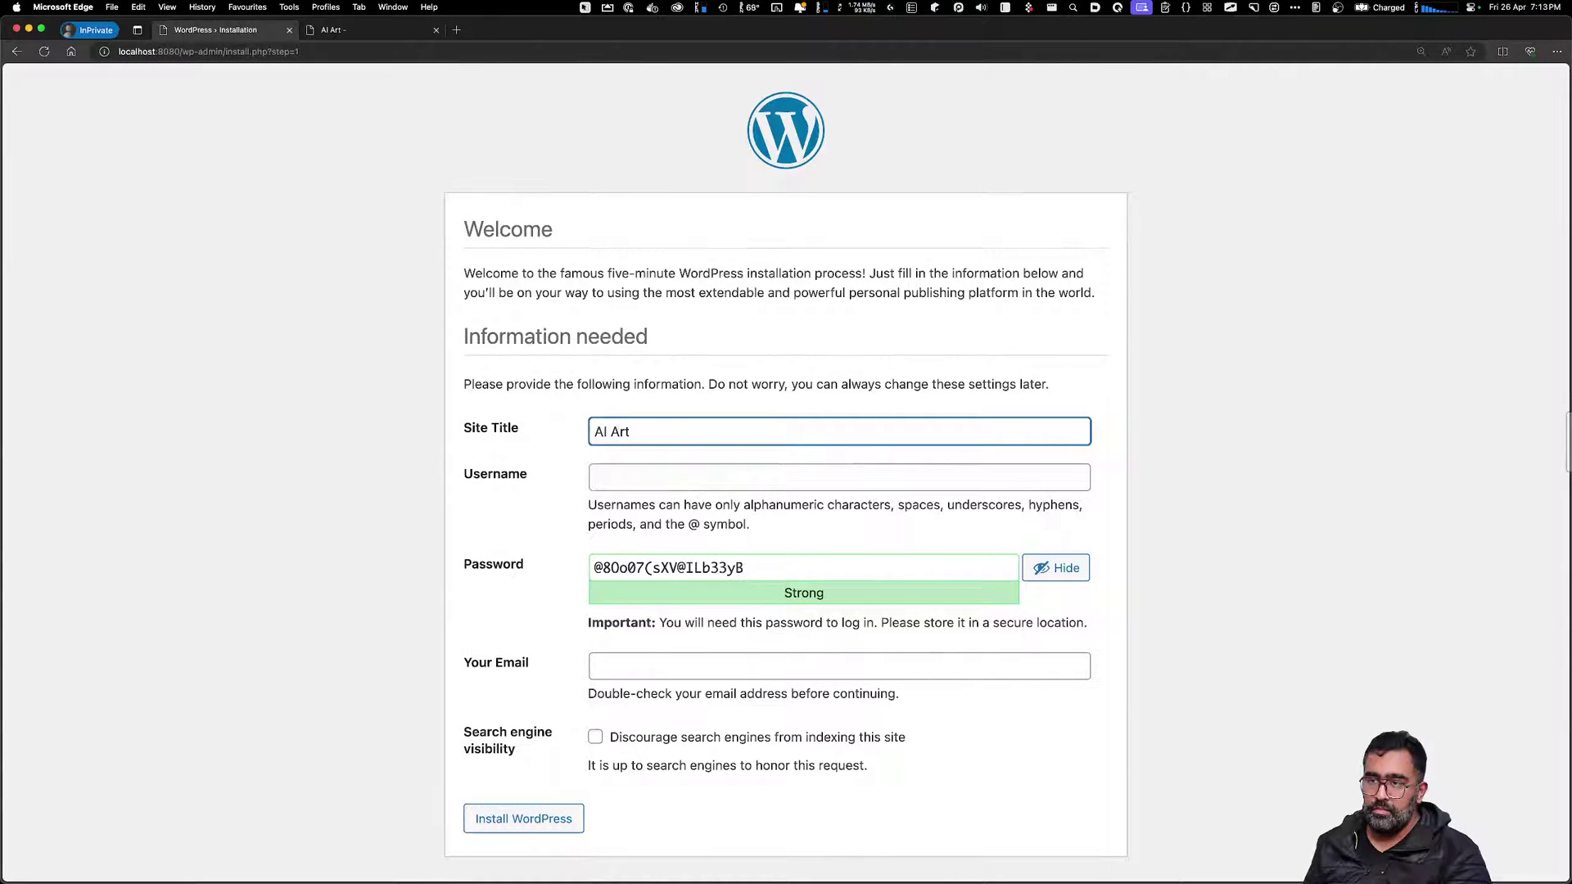
key(Tab)
text(awais)
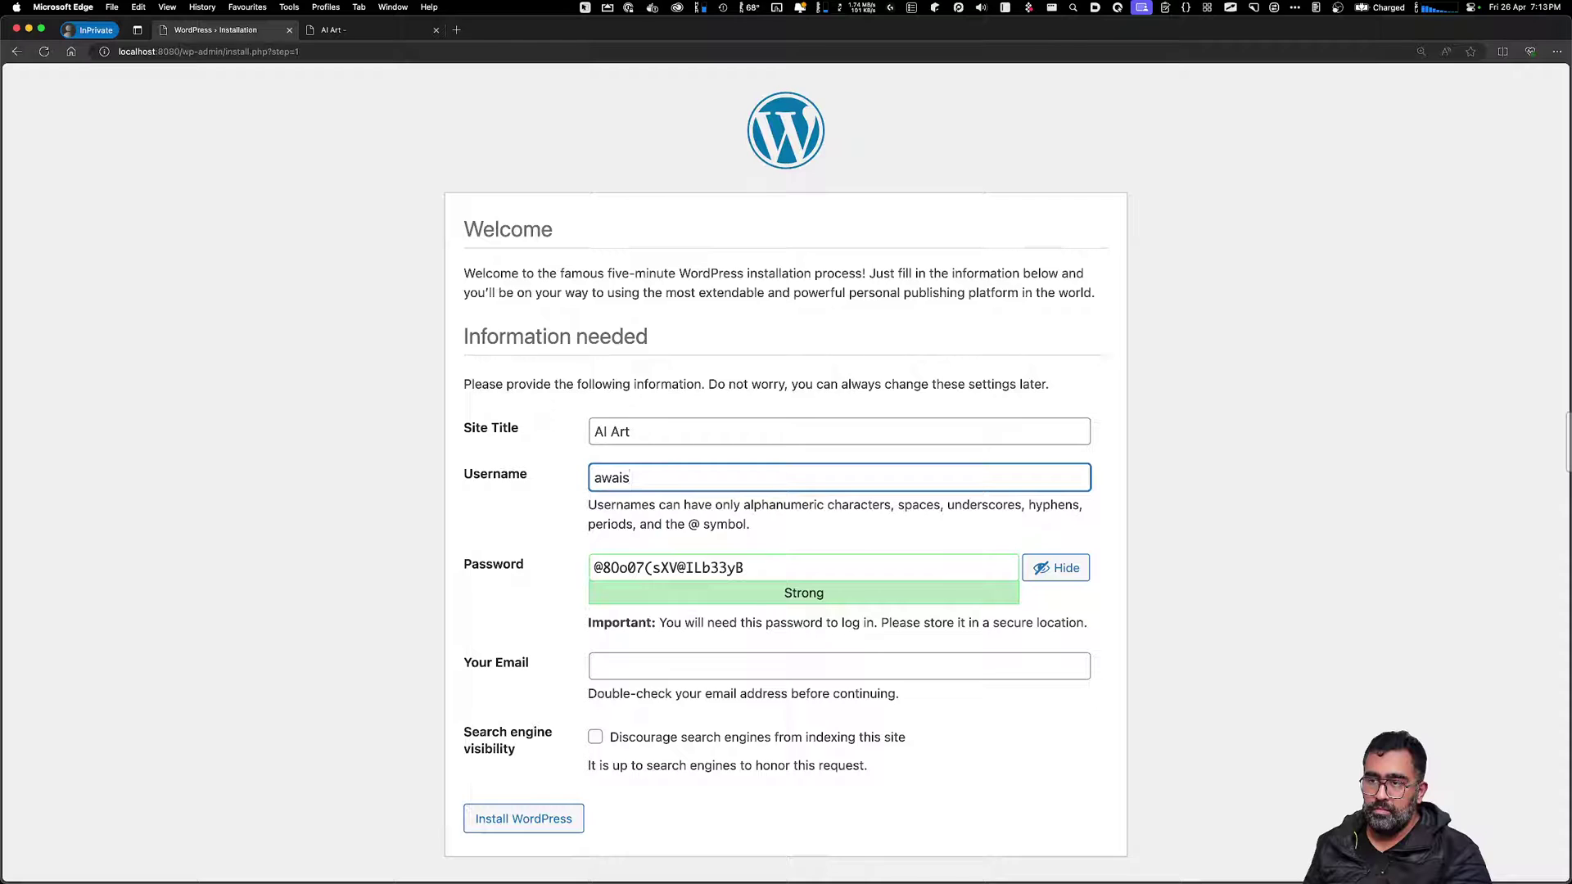
key(Tab)
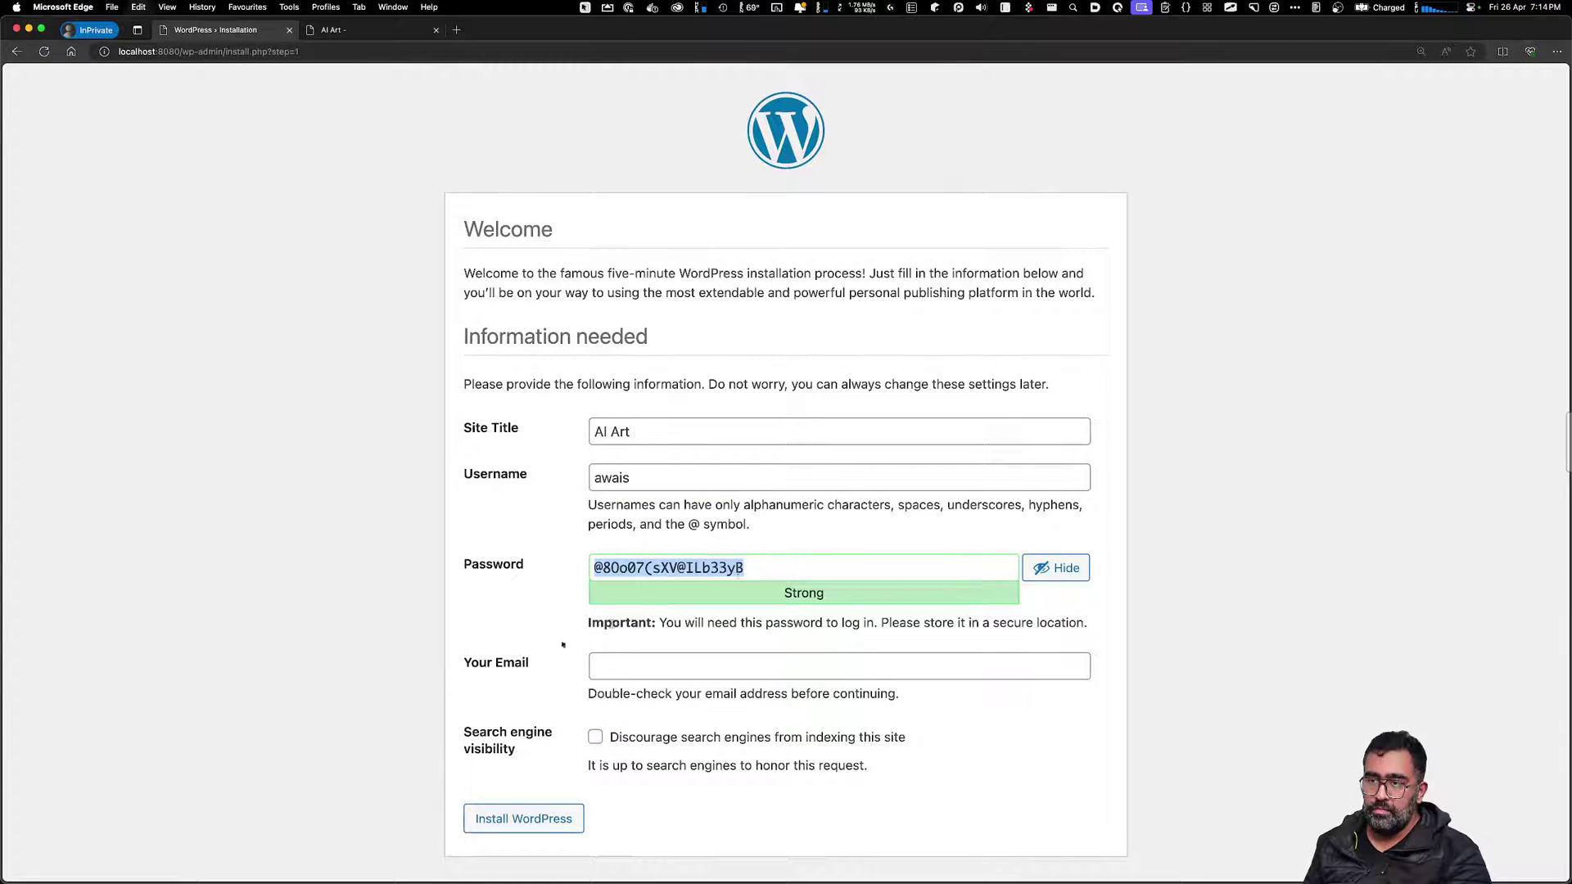
click(609, 674)
key(Down)
key(Down)
key(Up)
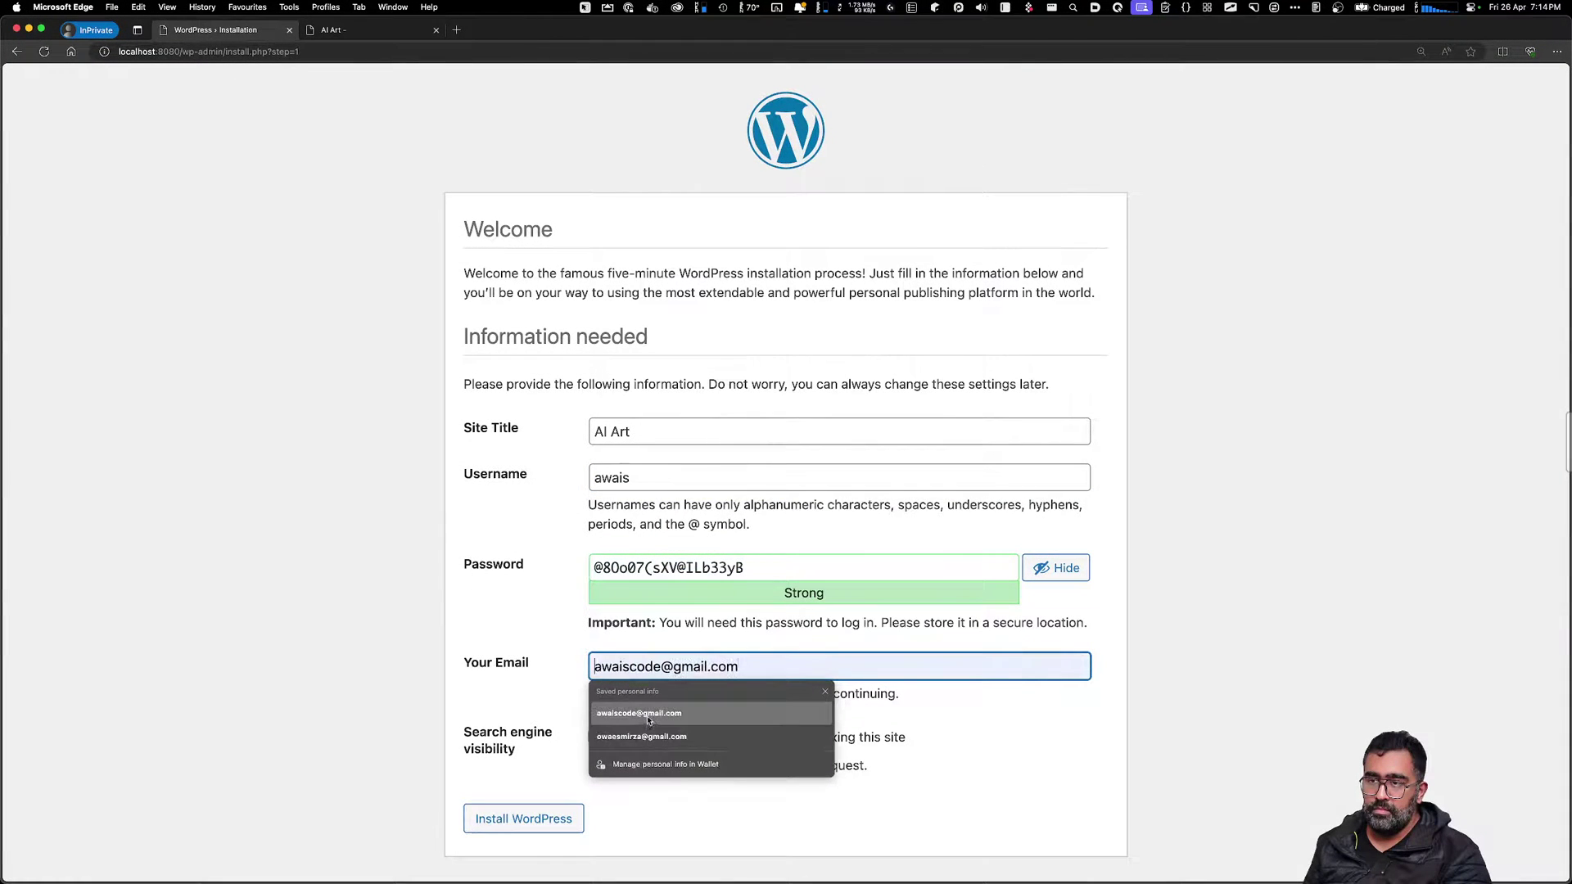
key(Return)
click(564, 817)
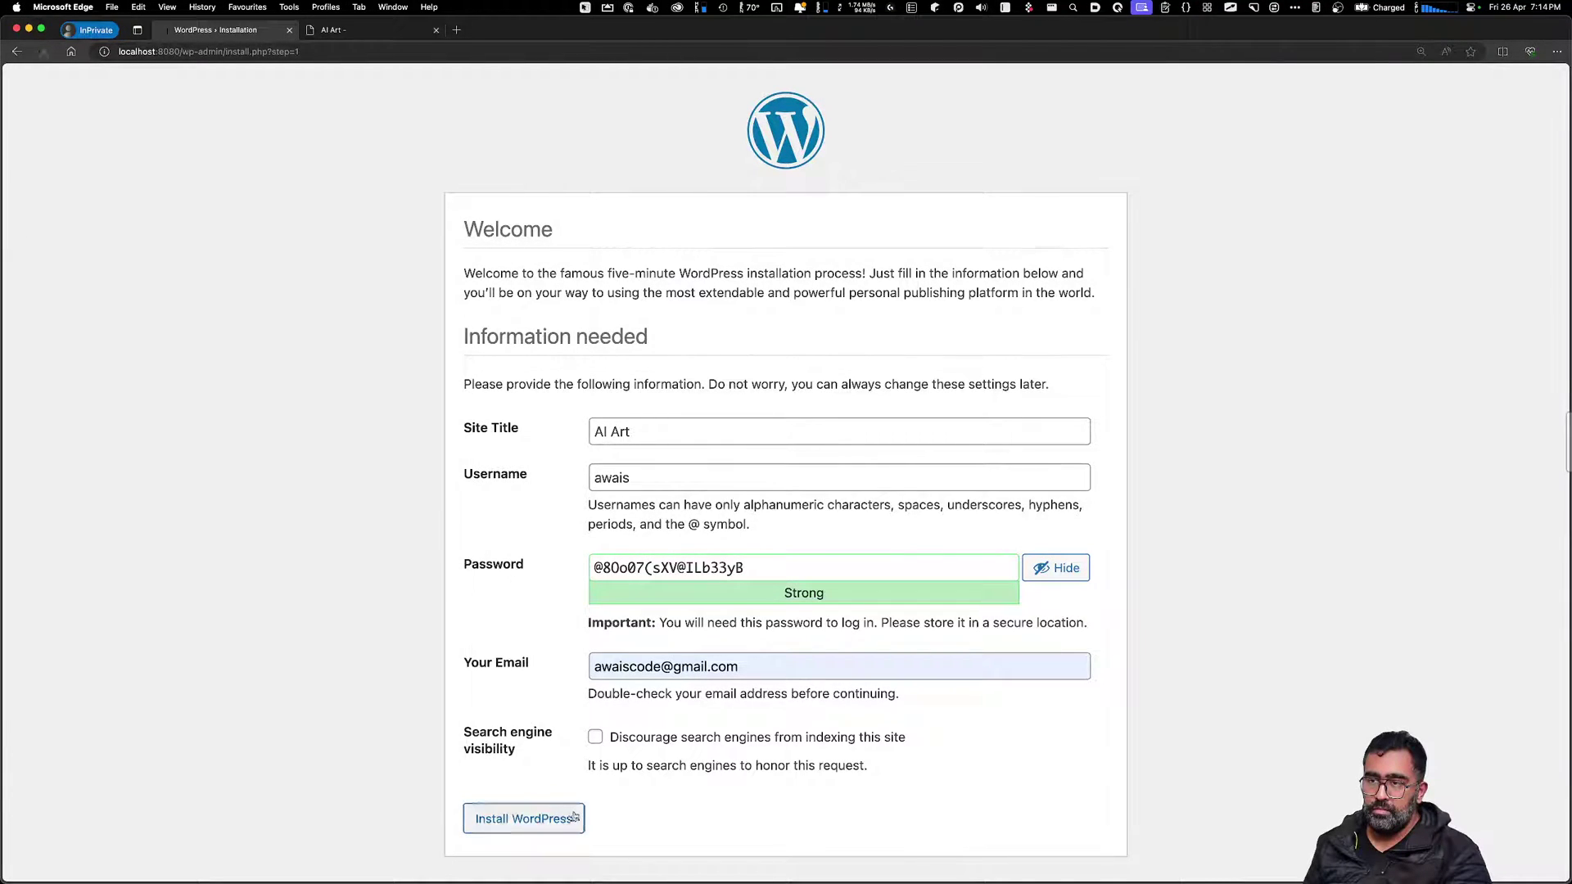
Log in with the new admin username and password
drag(489, 425, 496, 429)
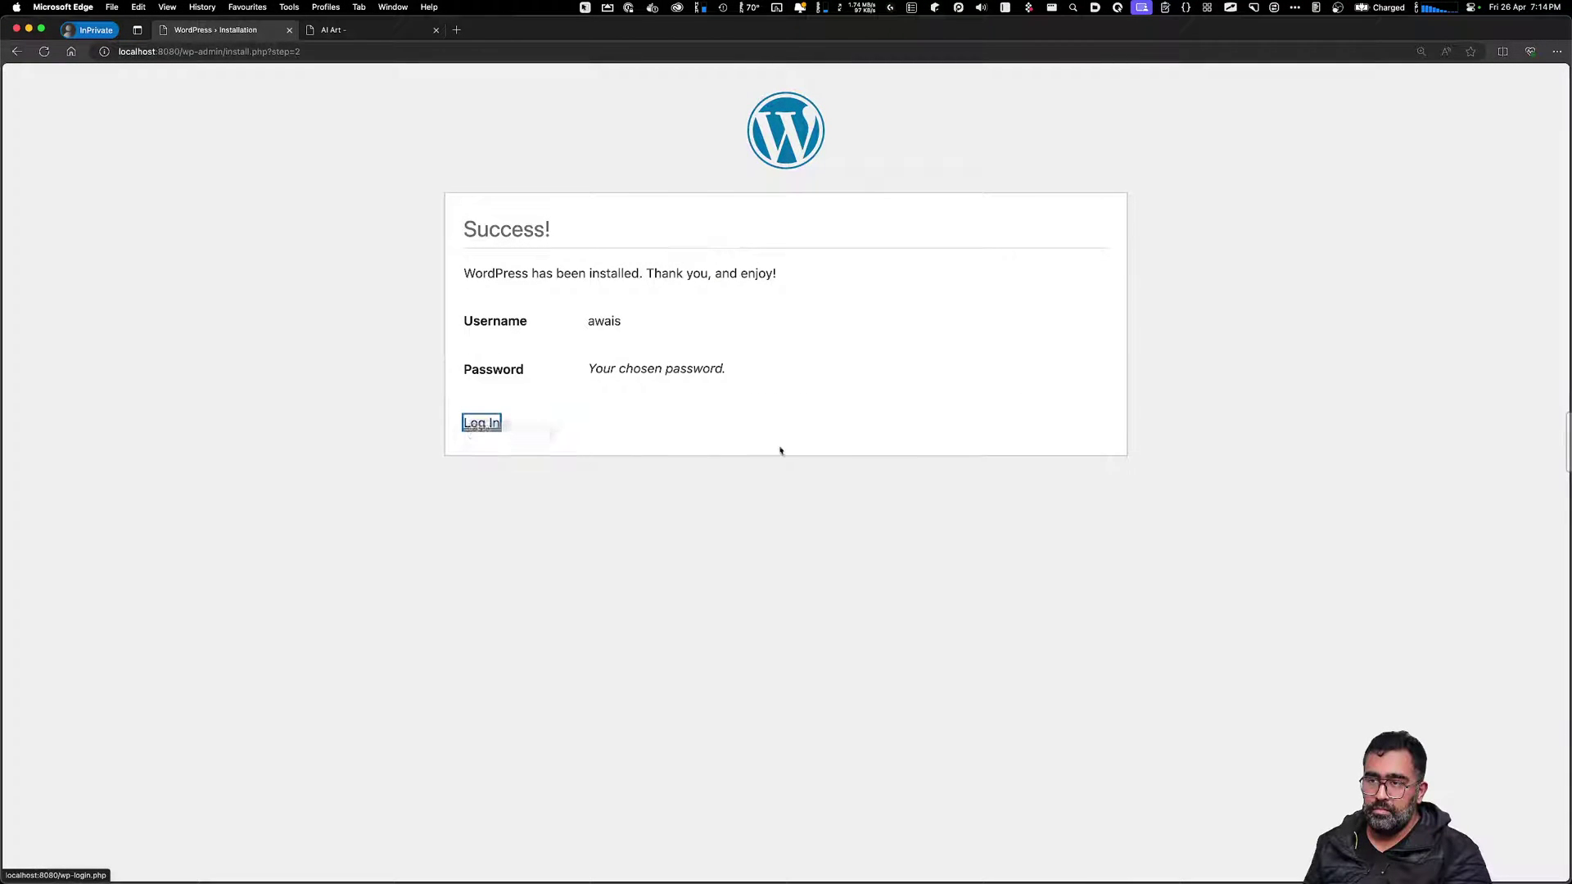
click(470, 425)
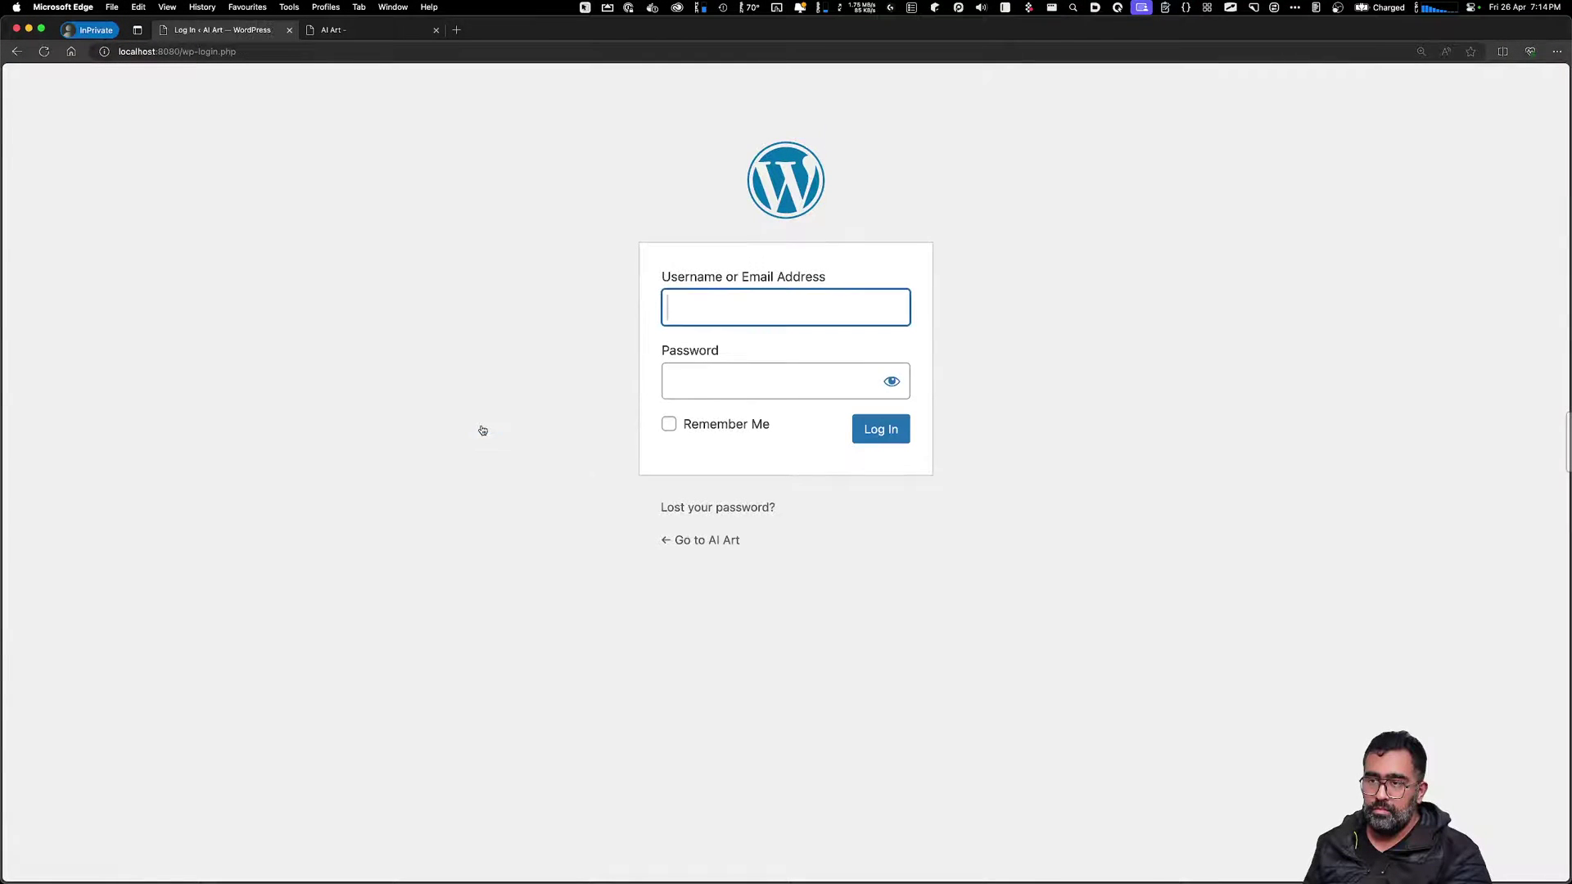
click(738, 310)
text(awais)
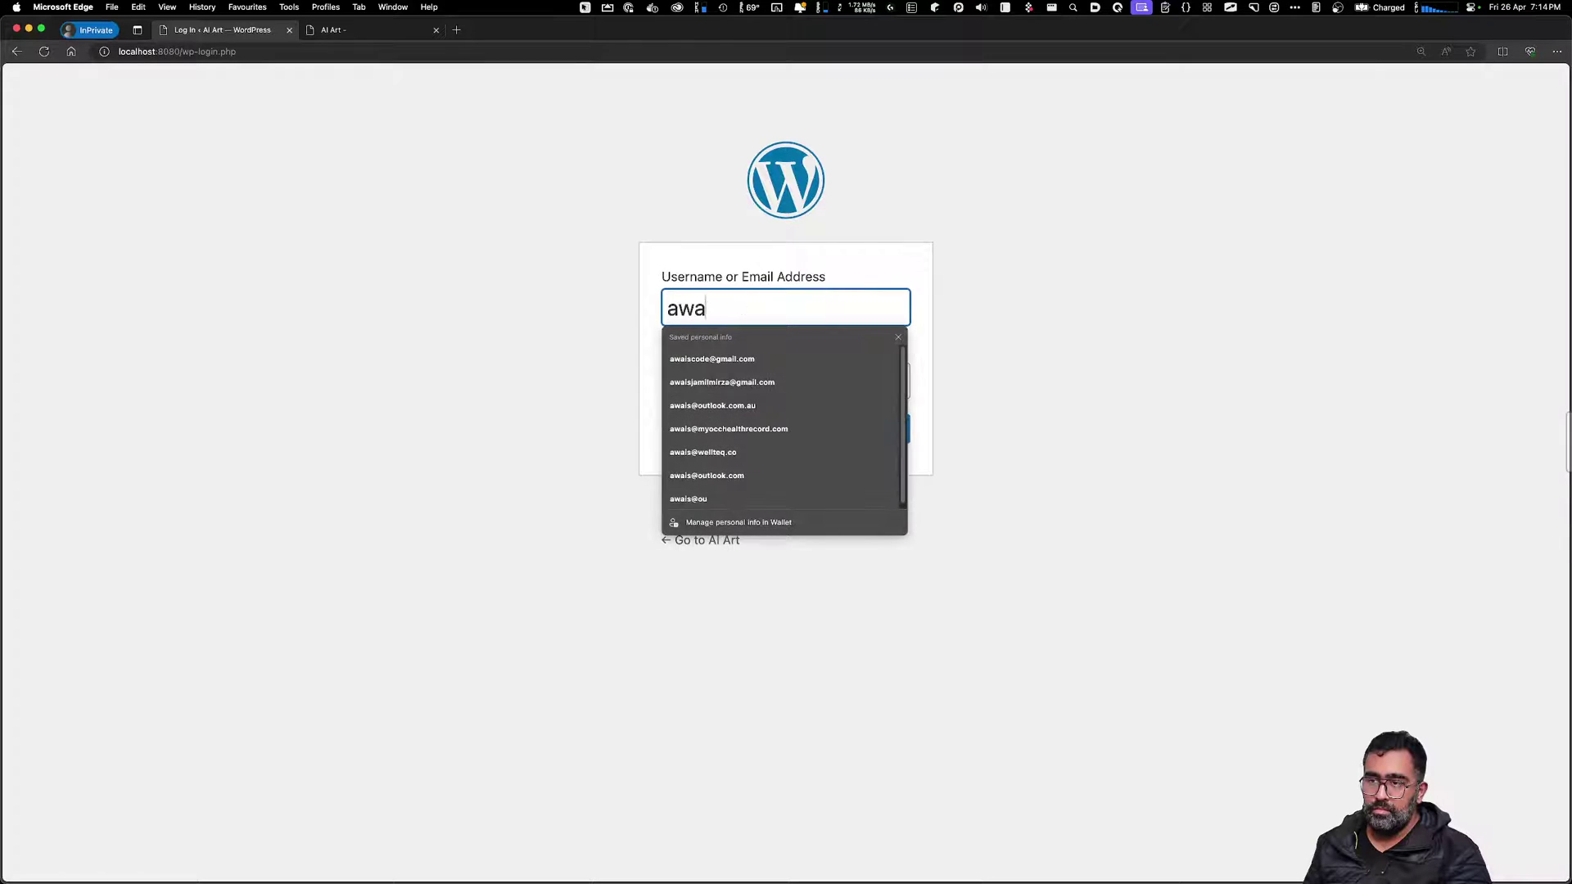
key(Tab)
text(*****************)
key(Return)
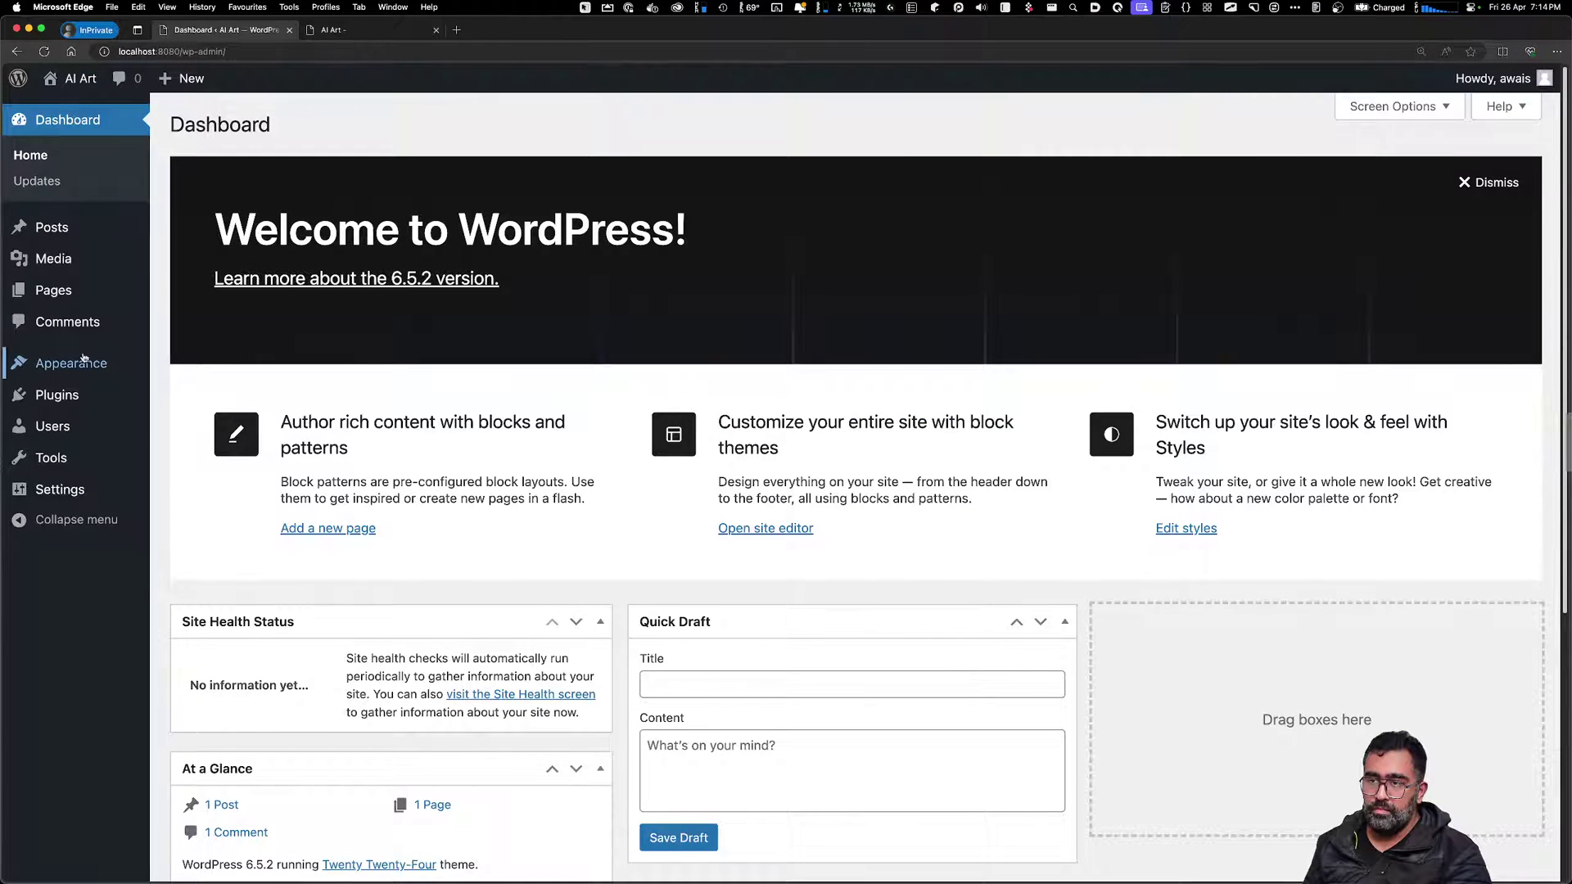
Search Add Plugins for Easy Digital Downloads and install it
mouse_move(79, 360)
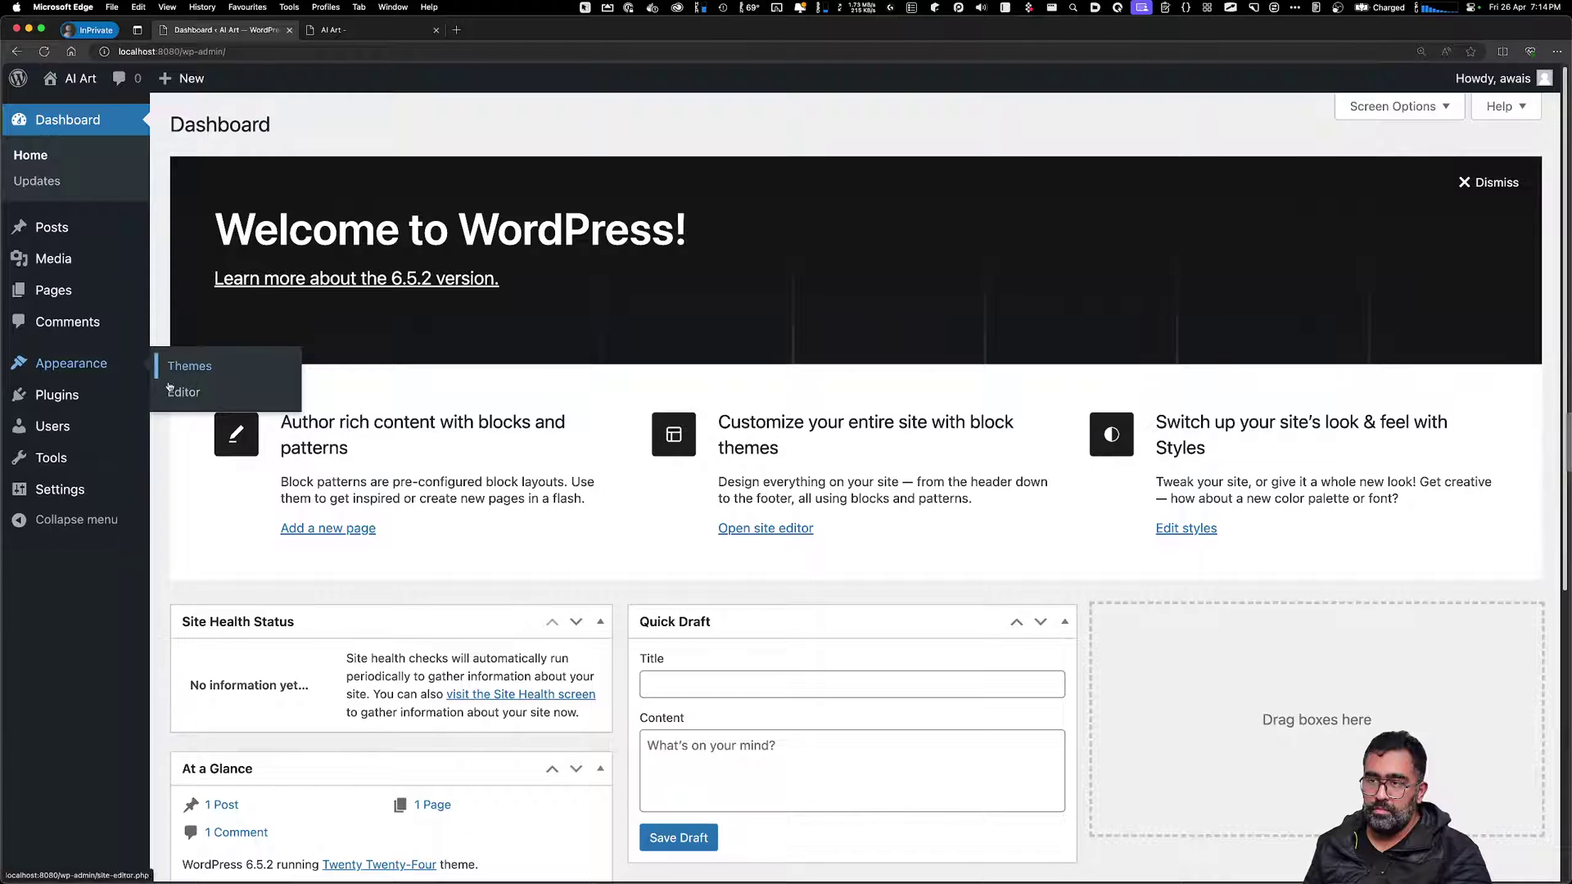
mouse_move(82, 399)
click(186, 431)
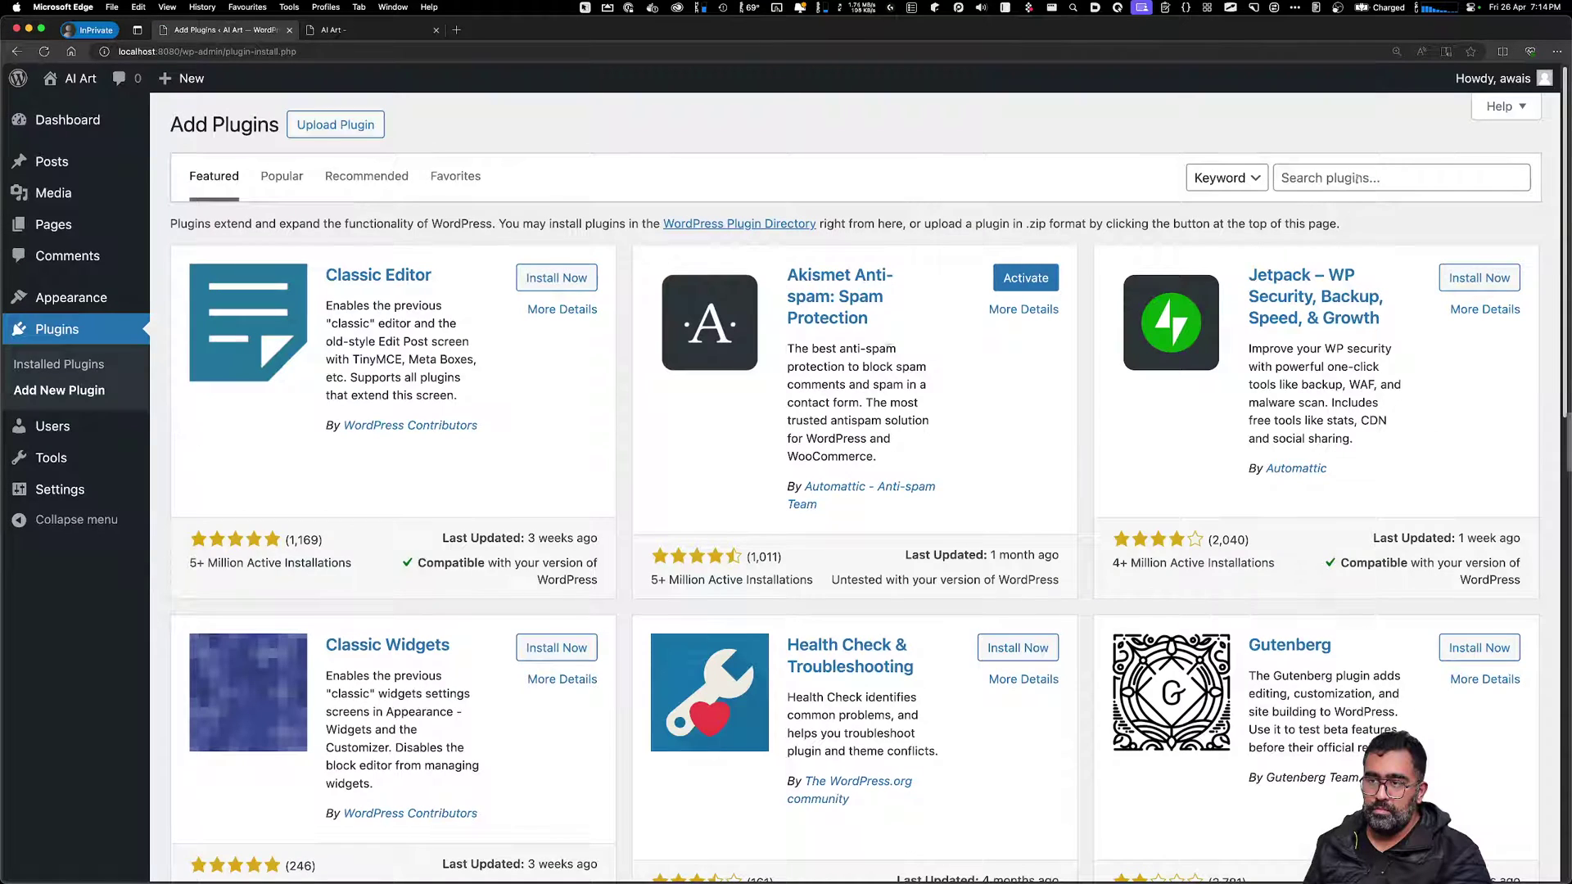
click(1356, 178)
key(super+shift+v)
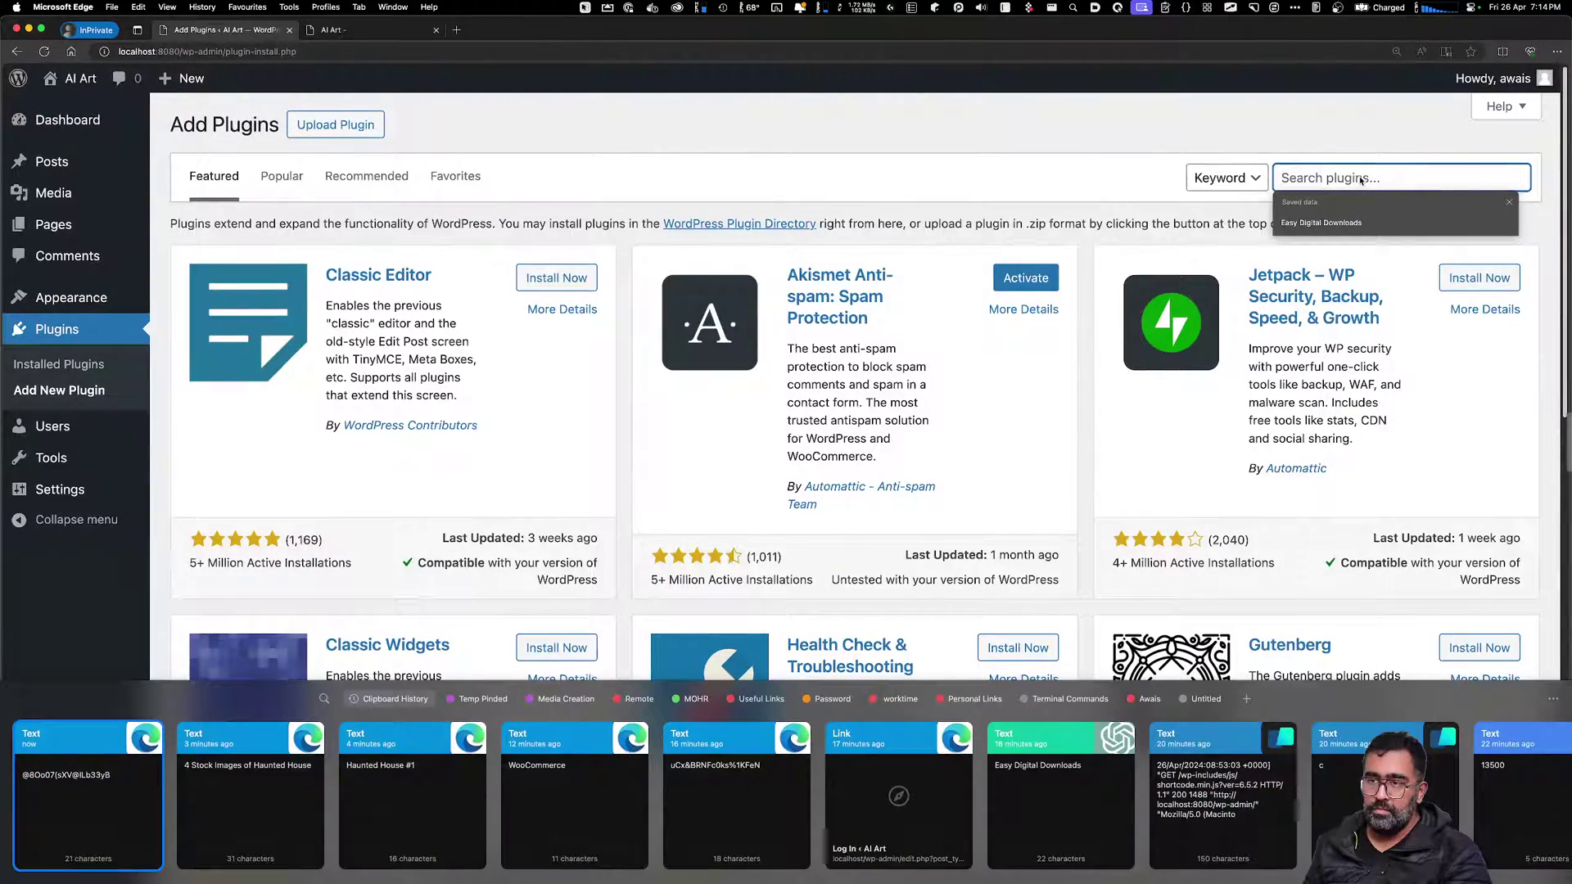
key(Right)
key(Right)
key(Right)
key(Right)
key(Right)
key(Right)
key(Return)
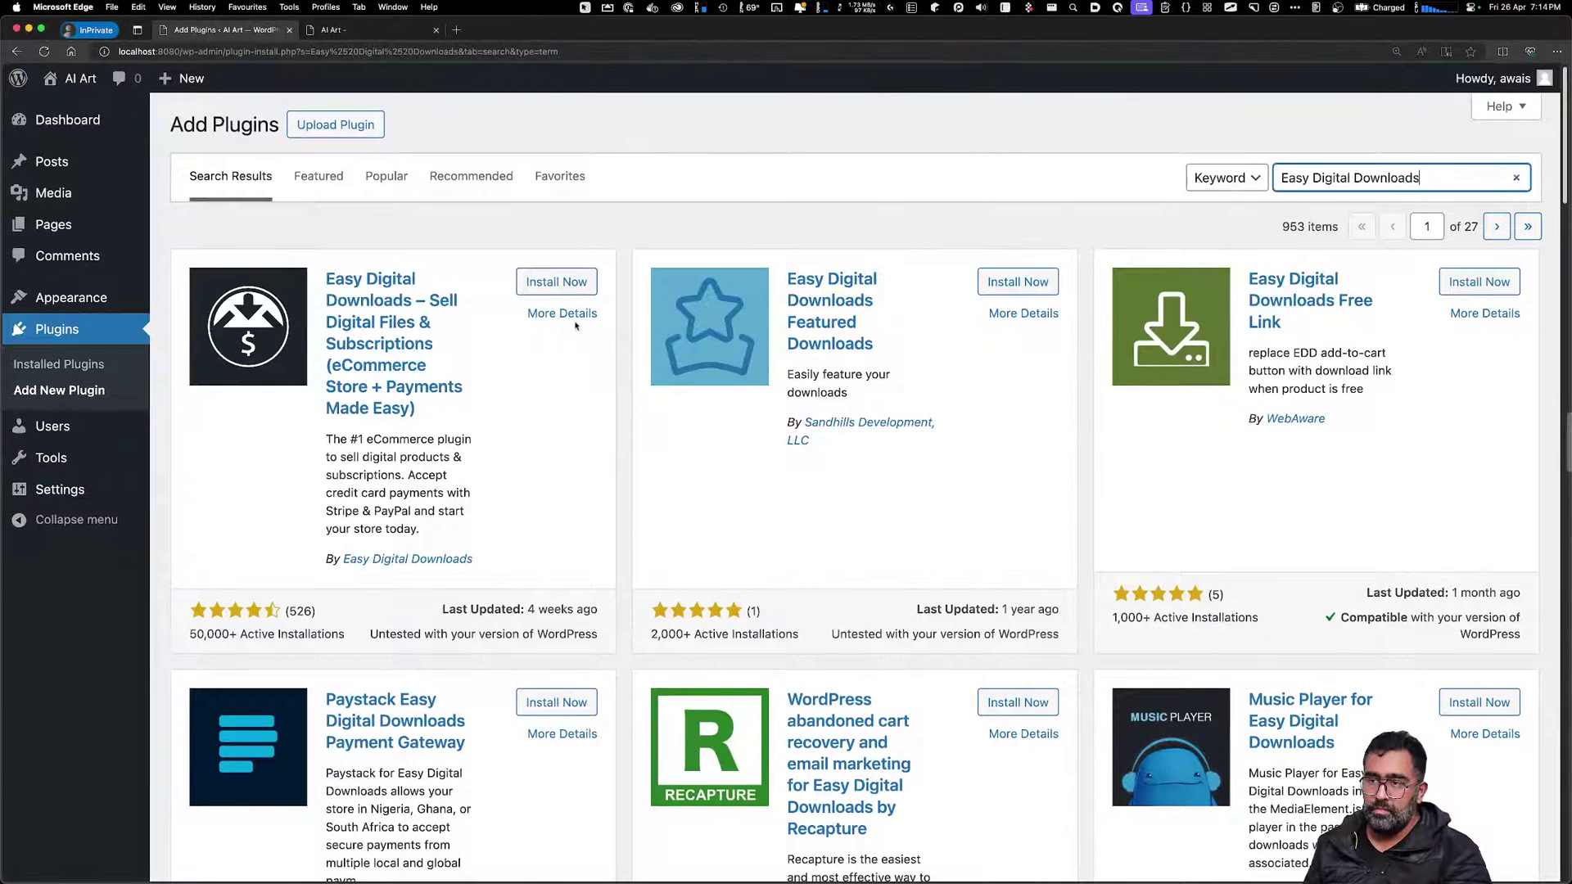
click(576, 288)
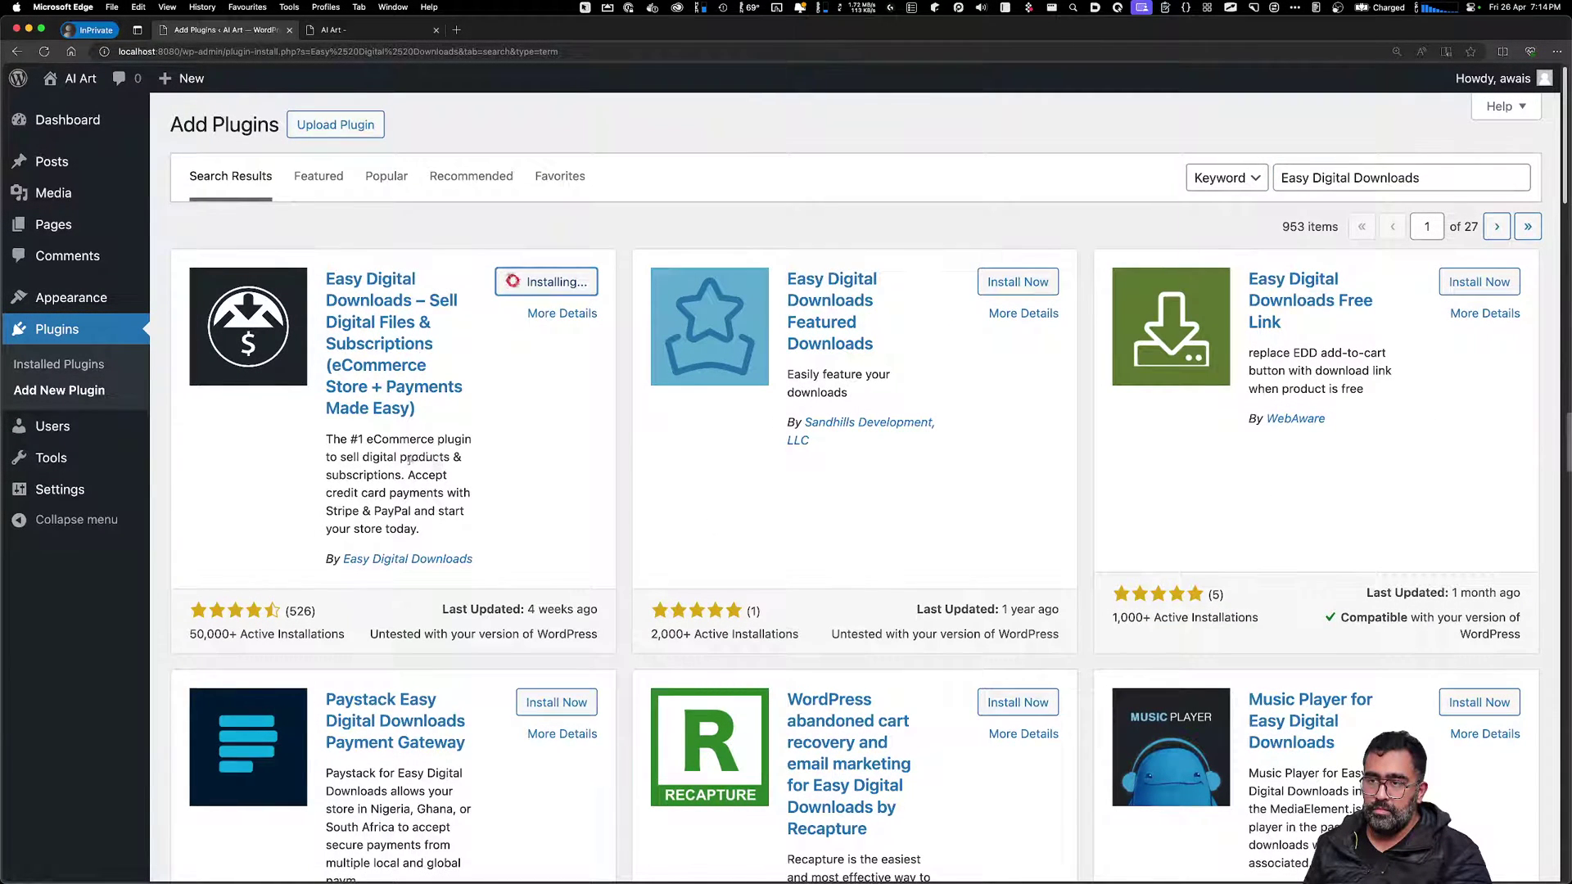
Activate Easy Digital Downloads and open its plugin details
drag(346, 474, 373, 472)
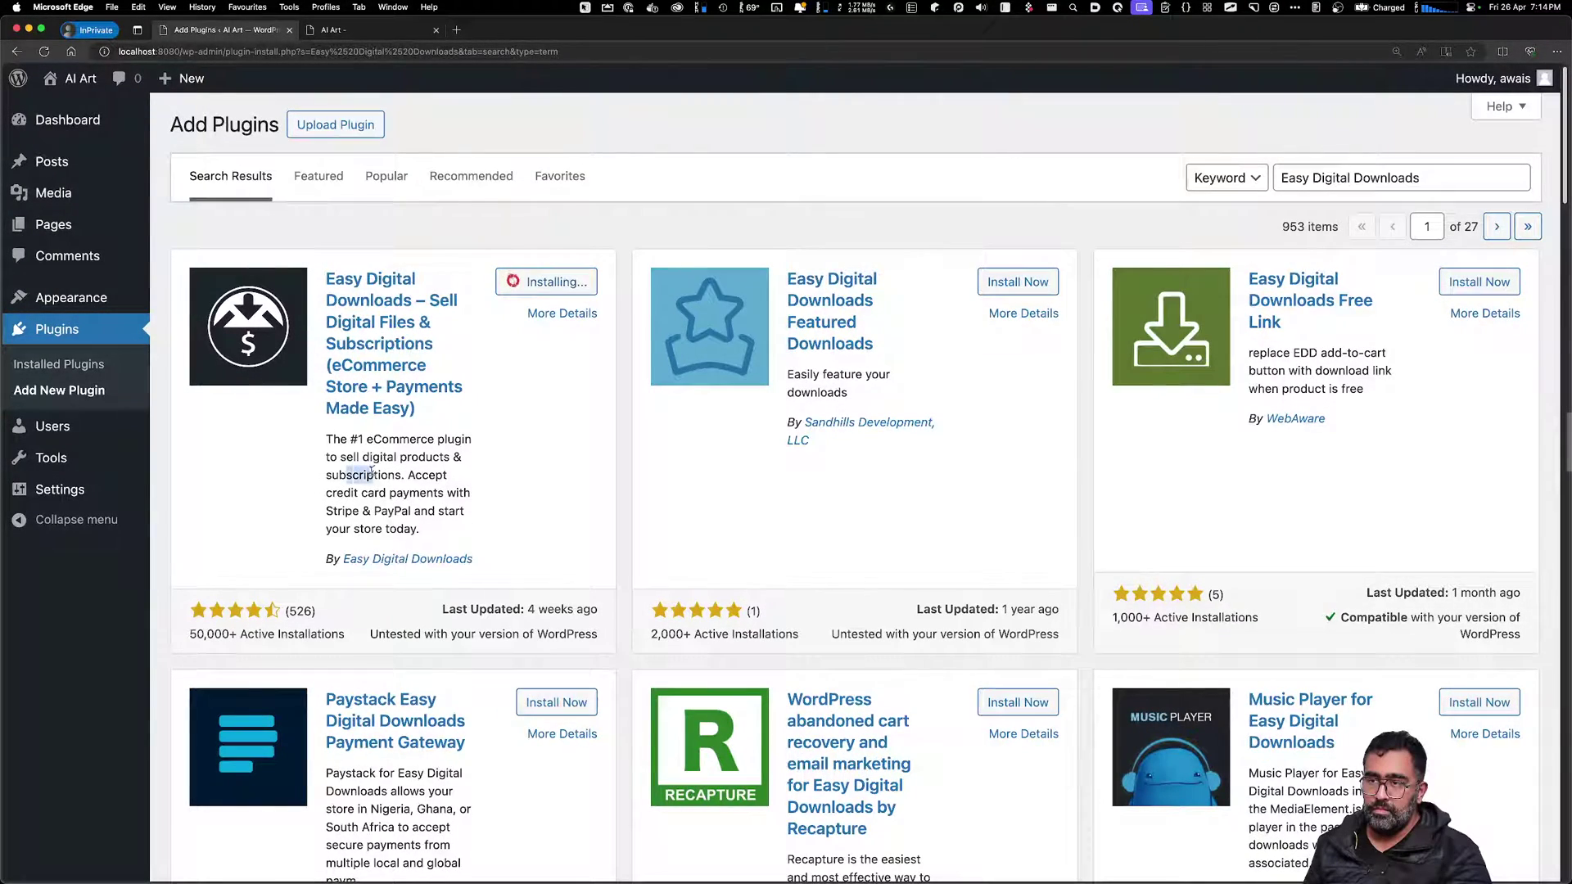
click(371, 472)
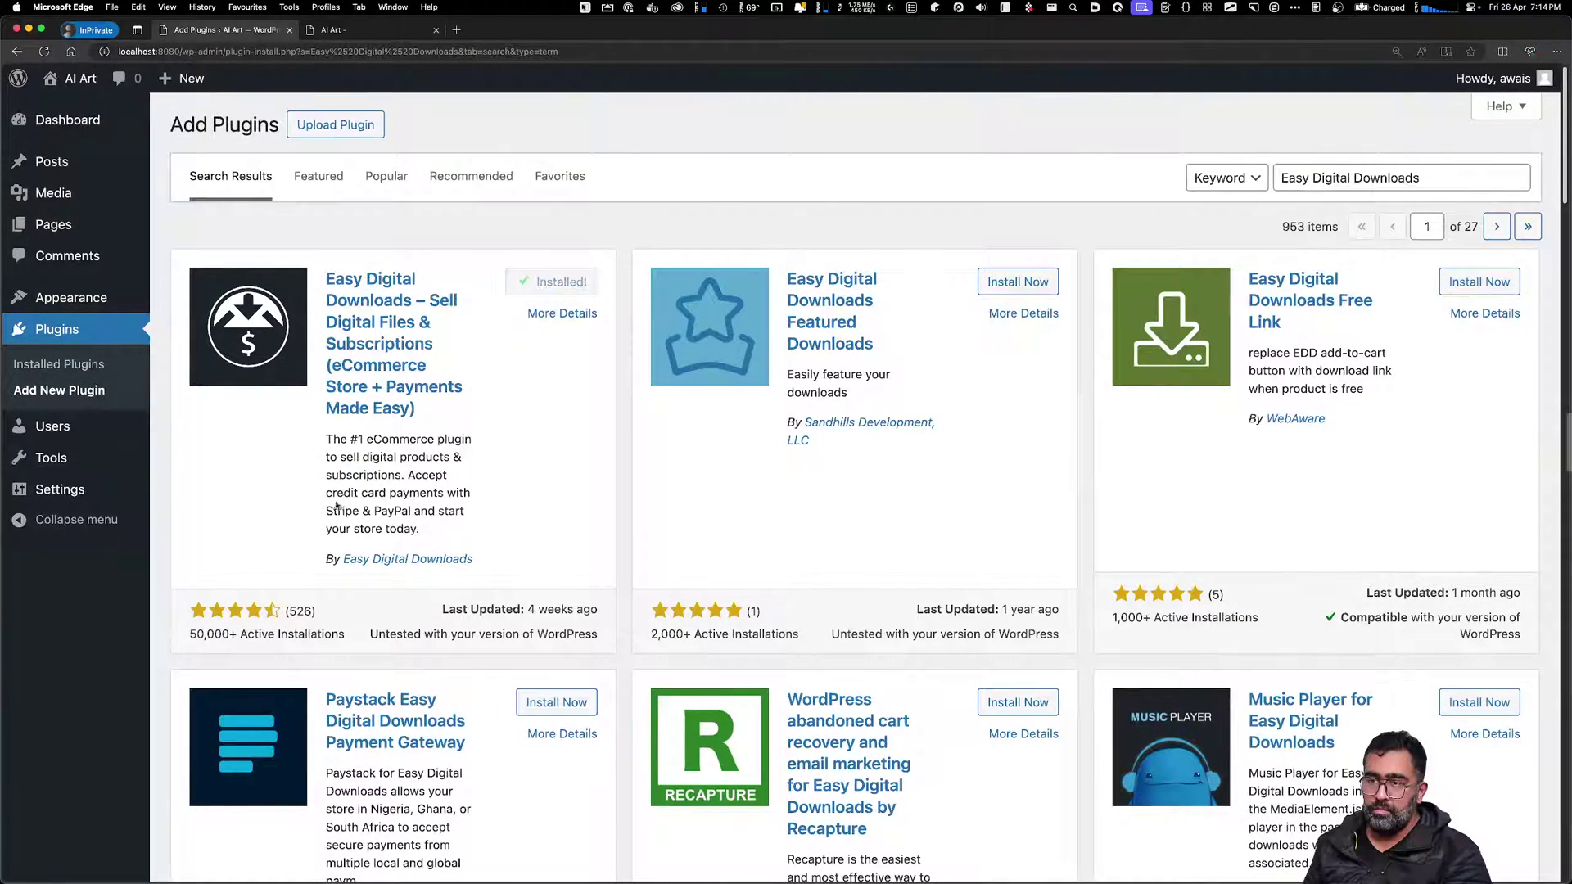
drag(384, 529, 354, 475)
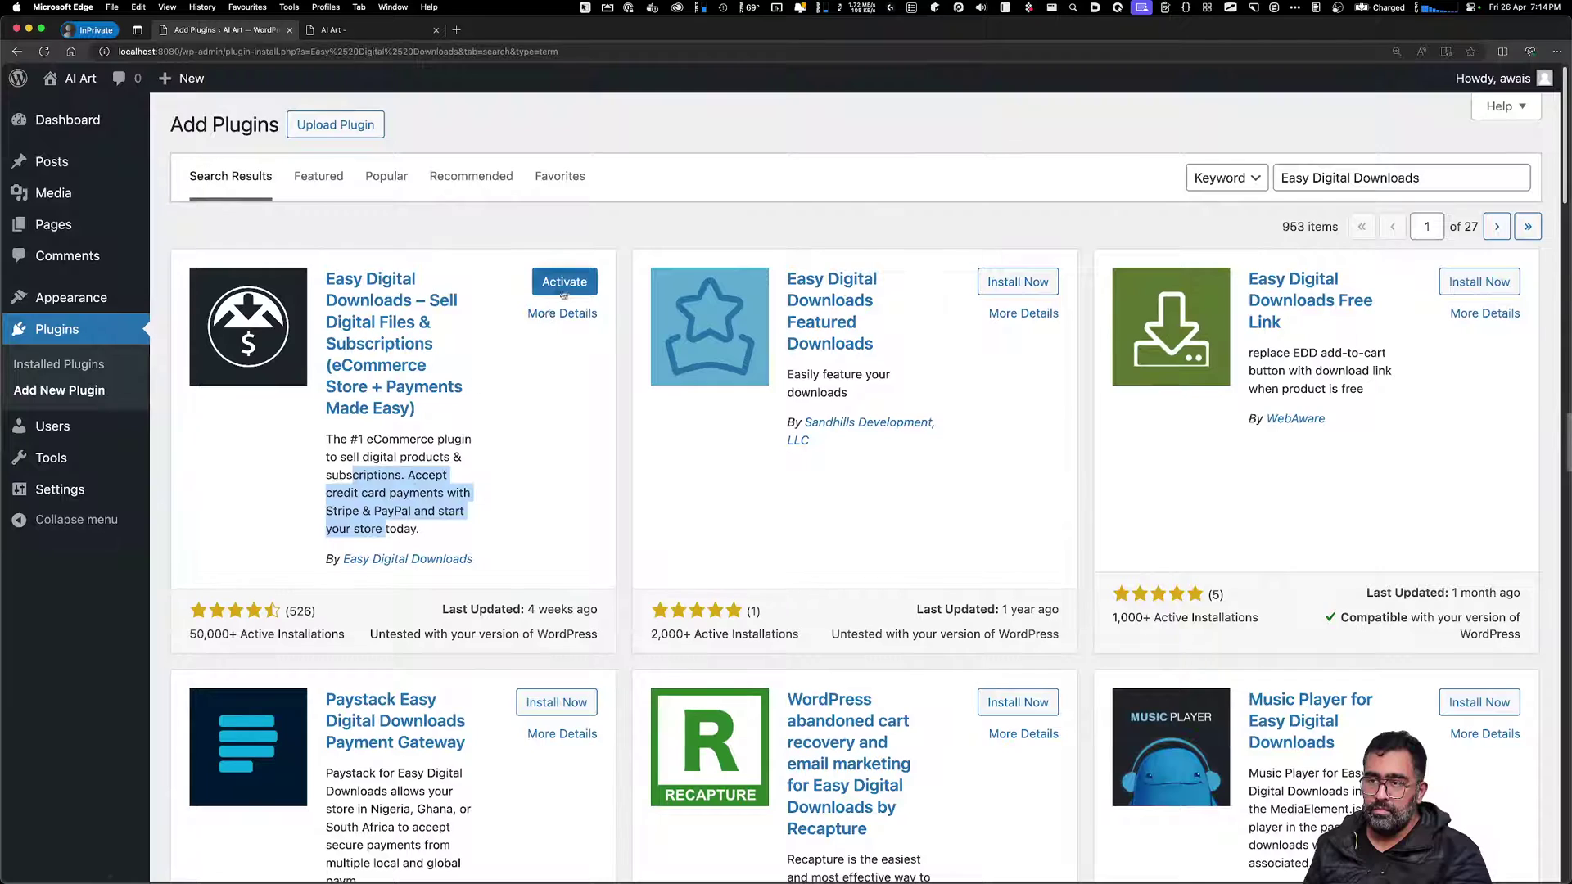
click(563, 286)
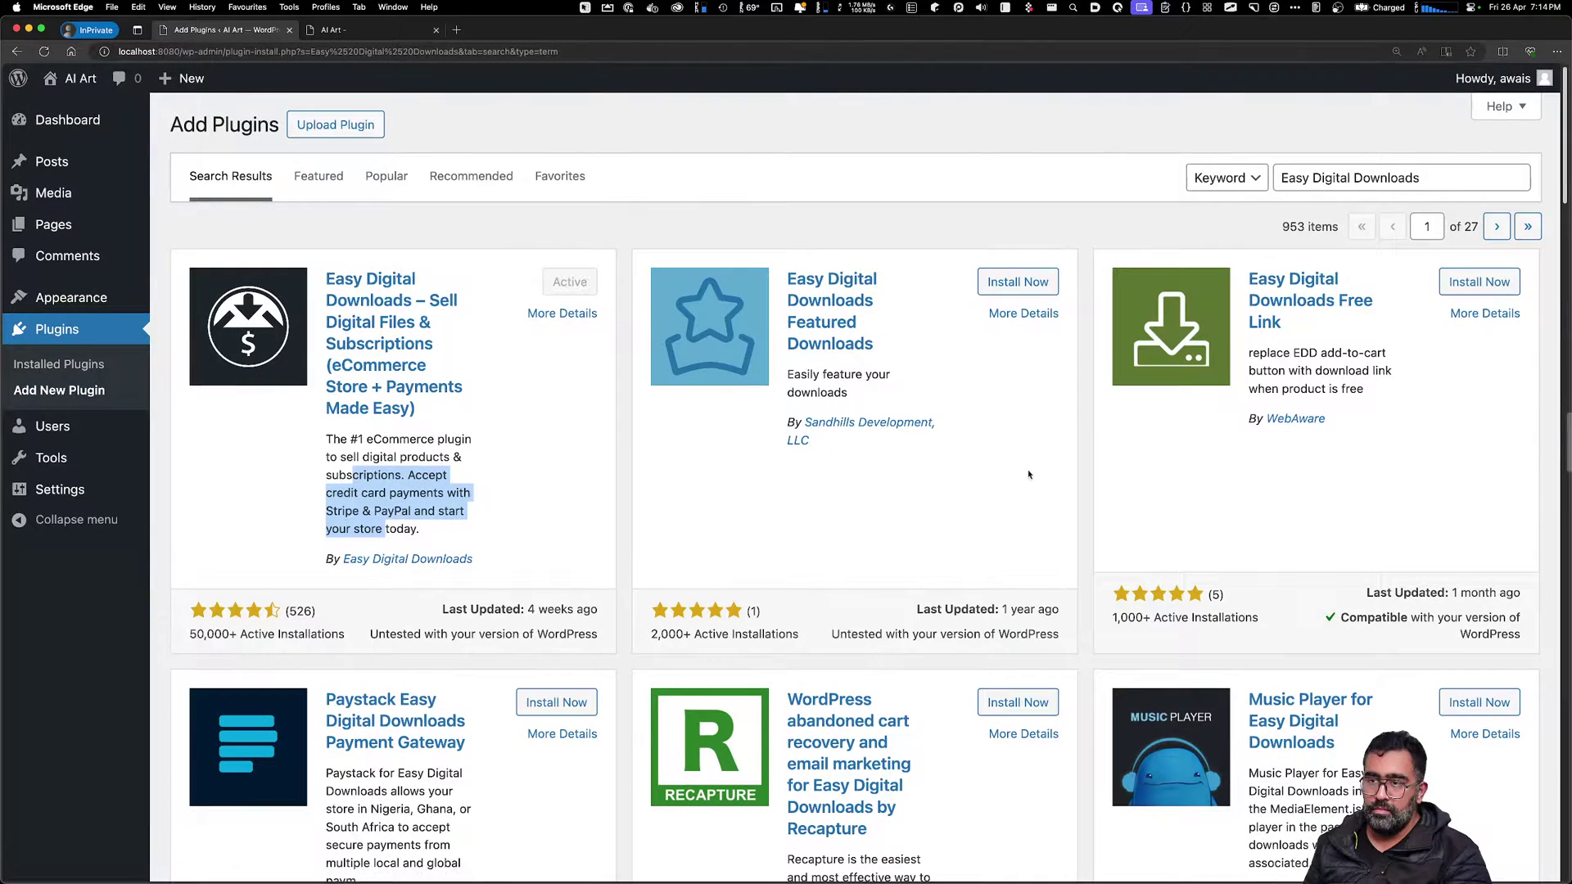
click(997, 485)
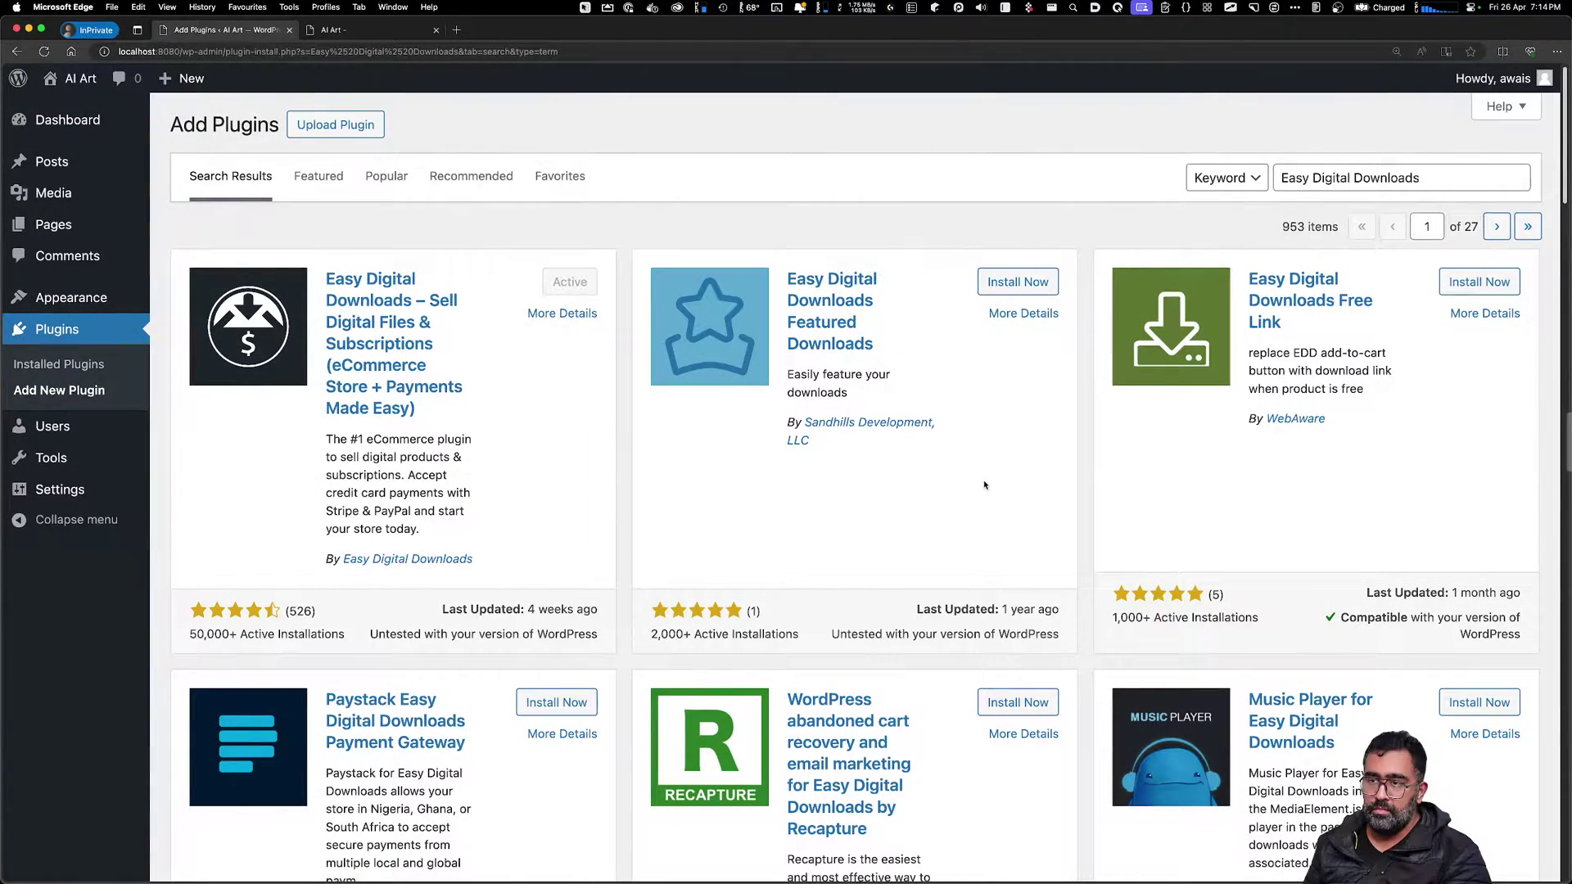
scroll(985, 501, down, 1)
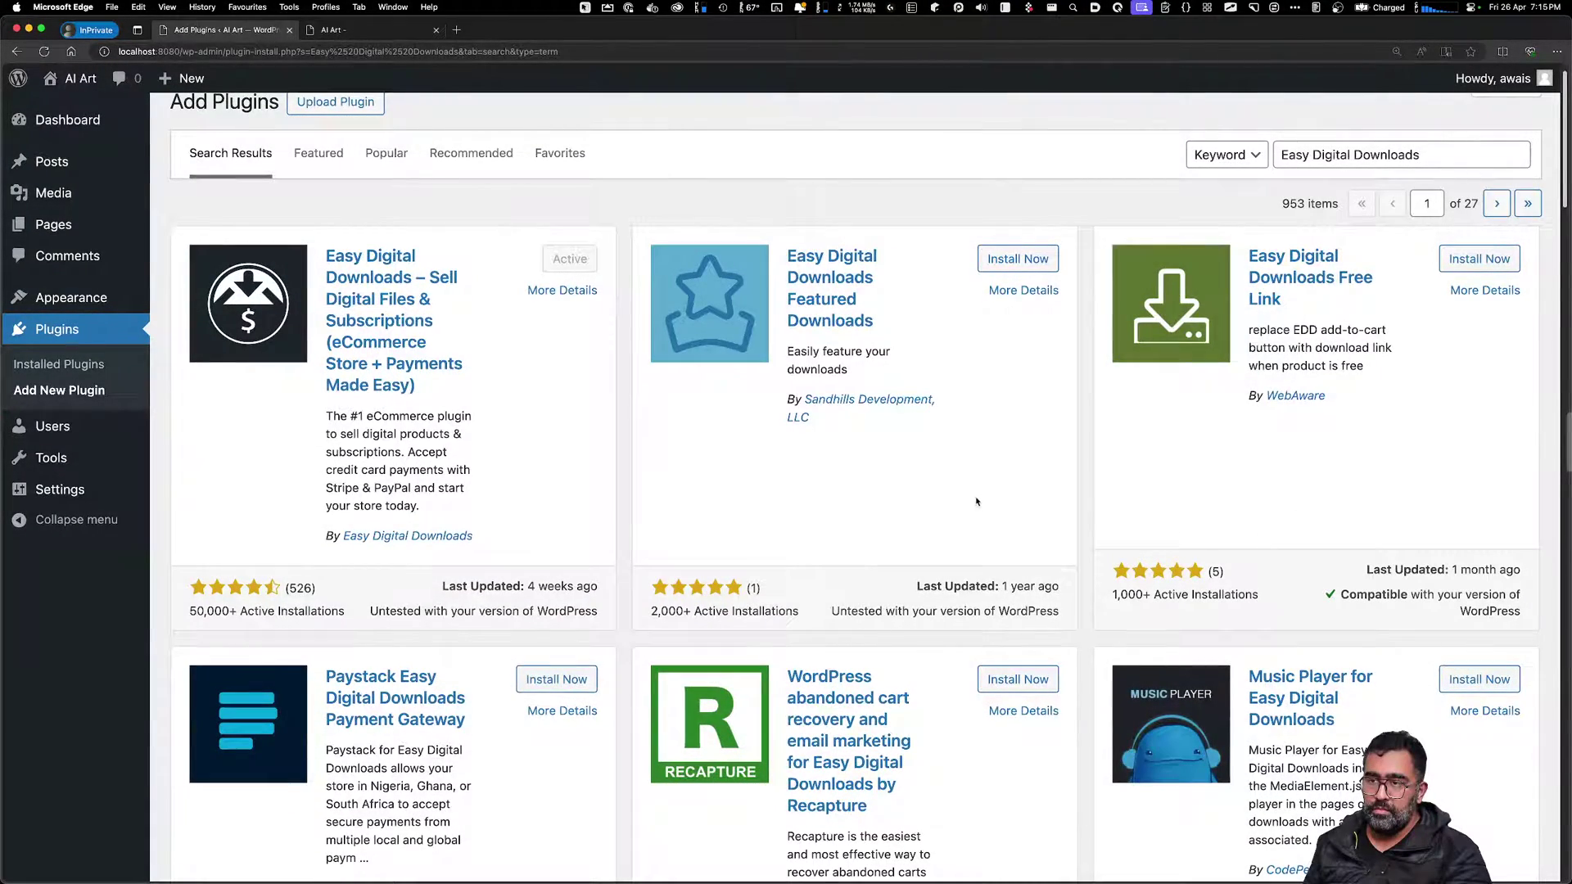
scroll(972, 496, down, 1)
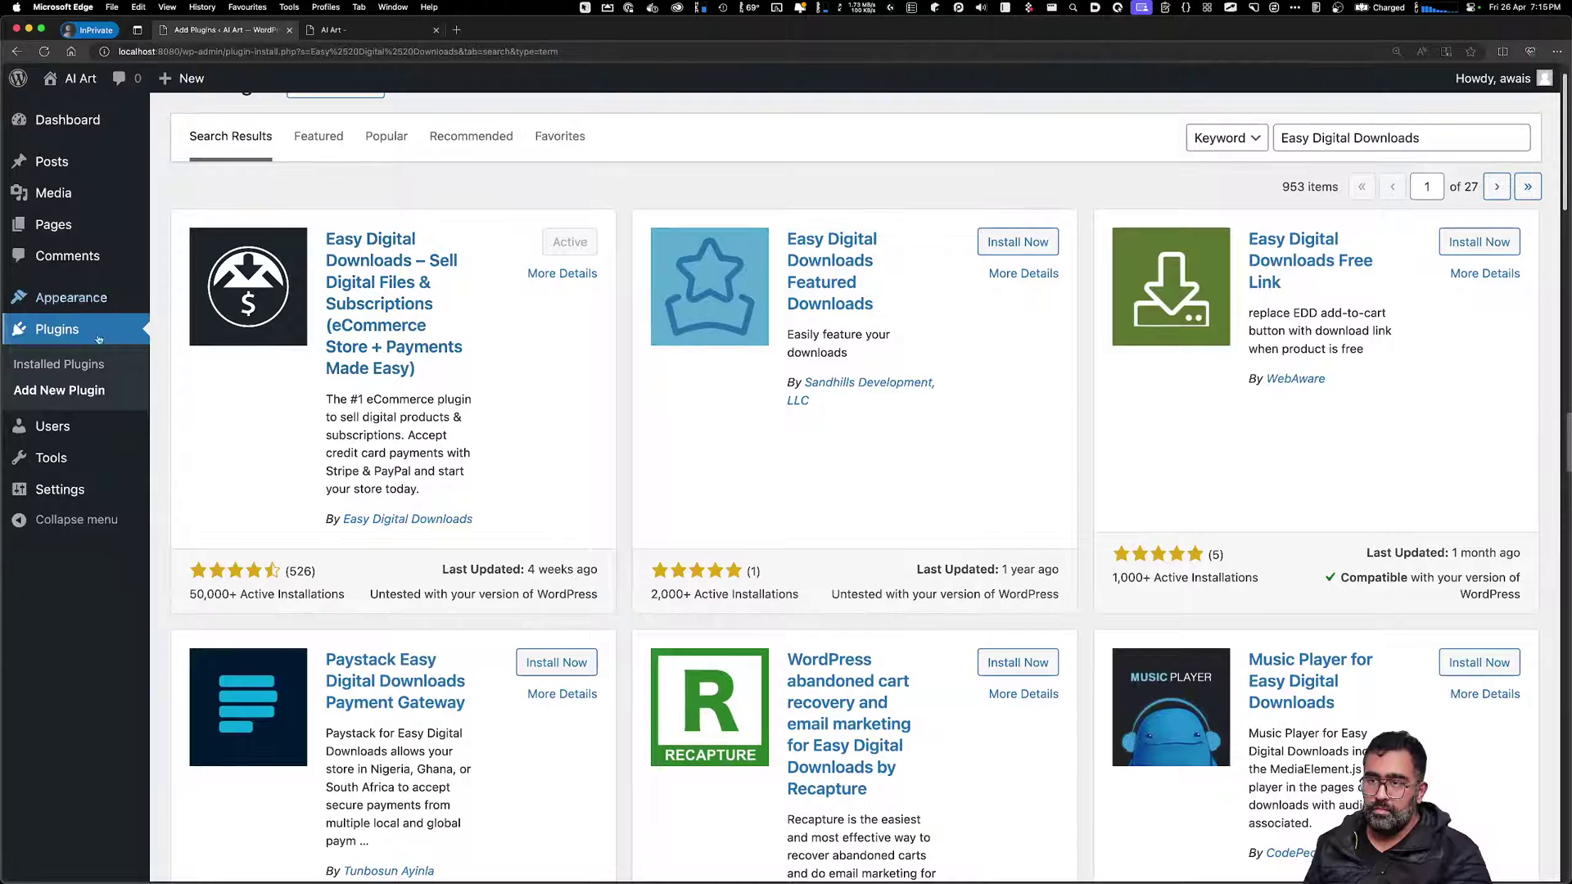
click(374, 285)
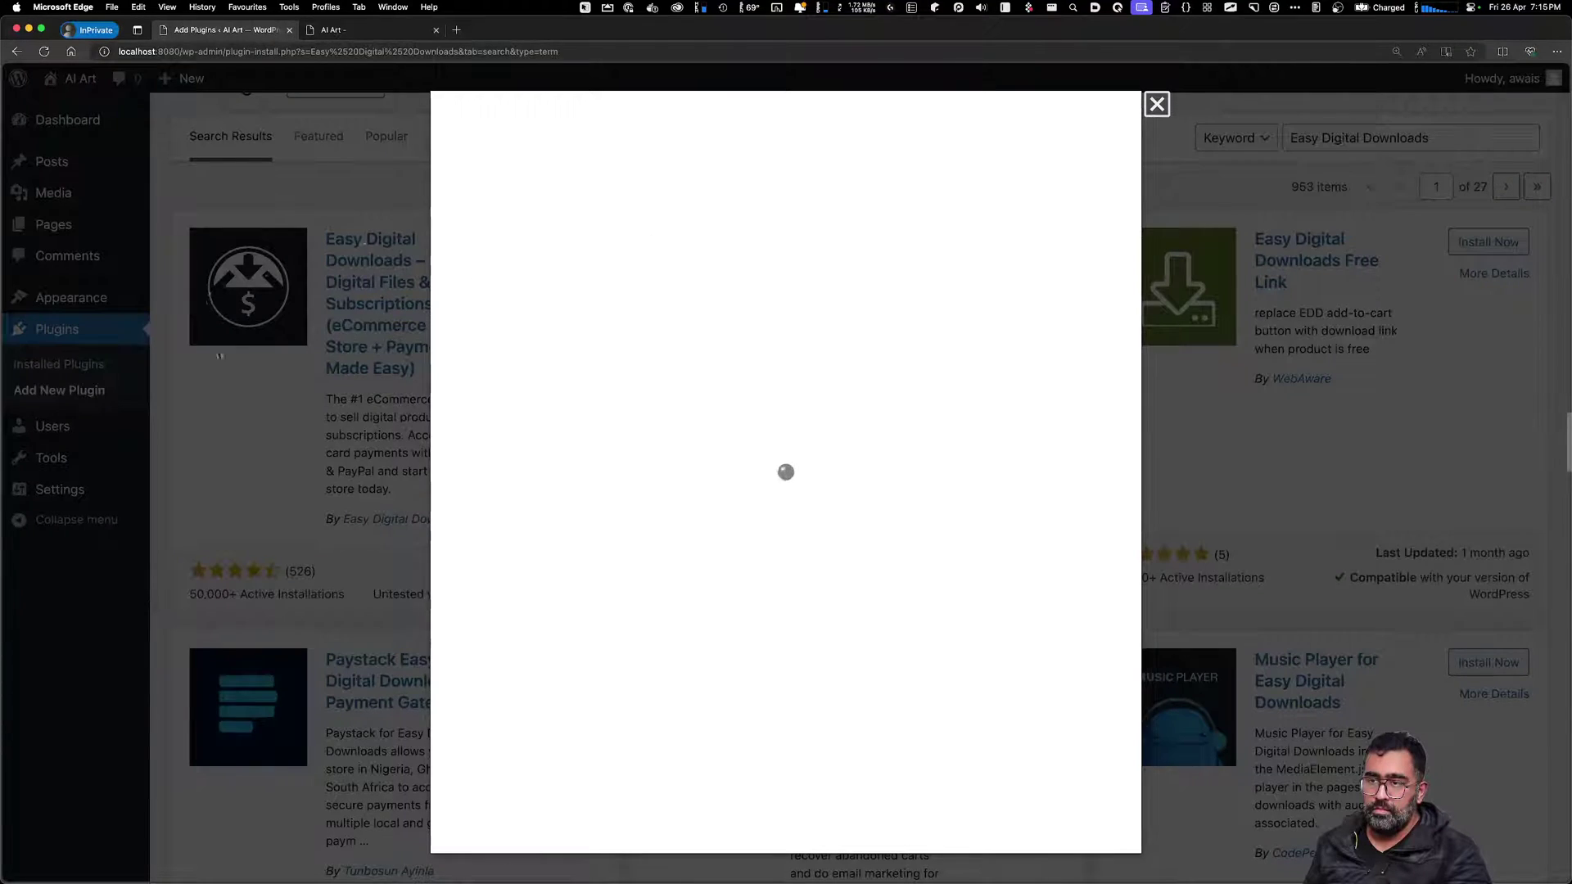
Close the plugin details and visit the Themes and Installed Plugins pages
click(333, 442)
click(66, 329)
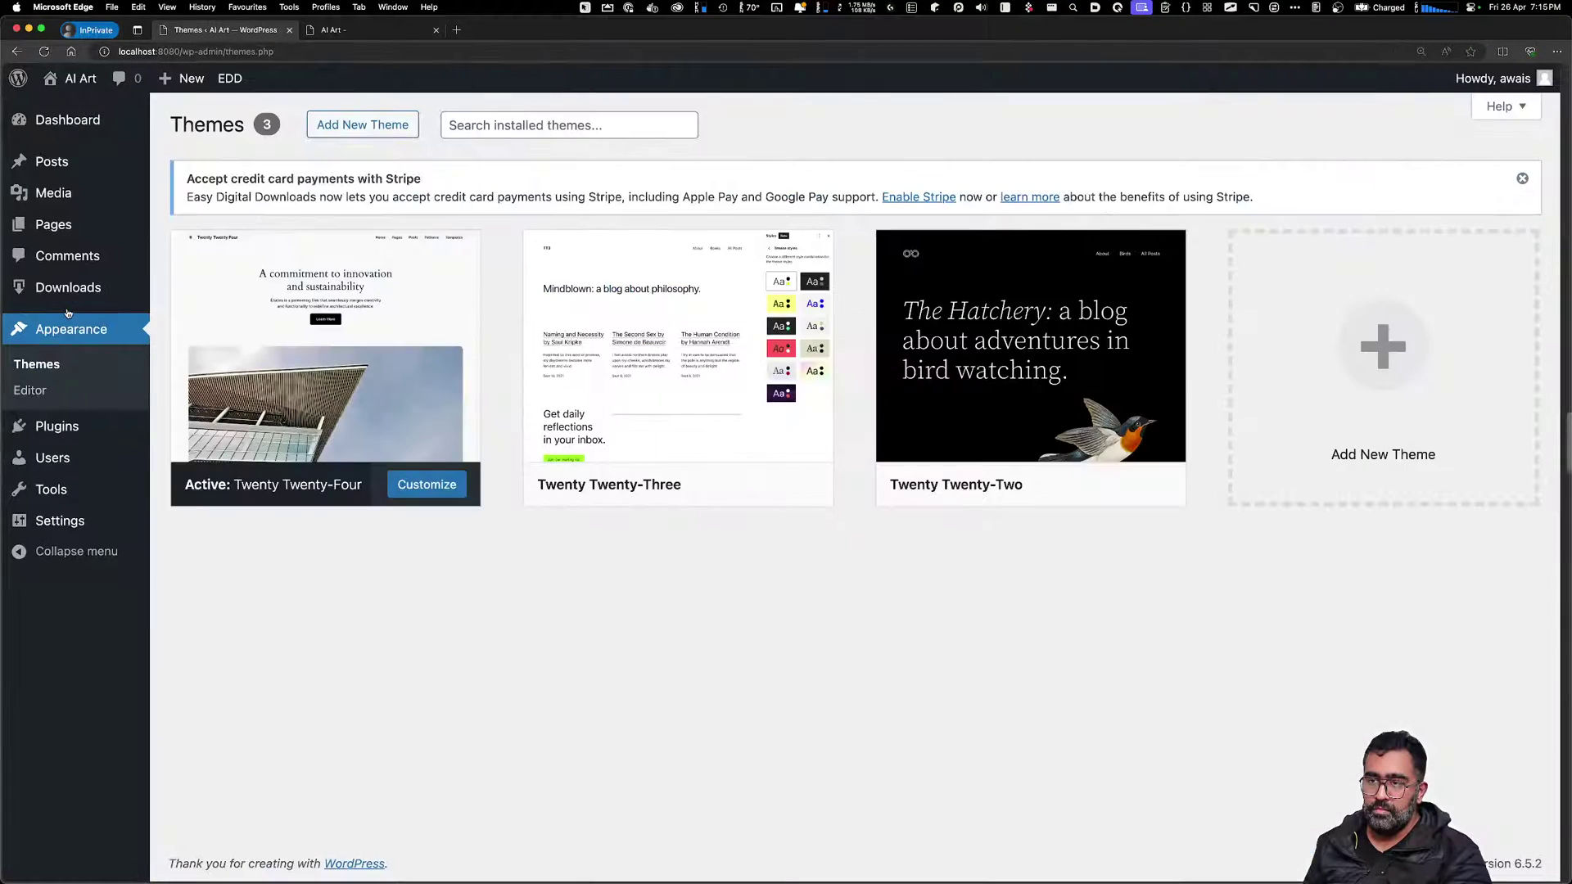
mouse_move(49, 426)
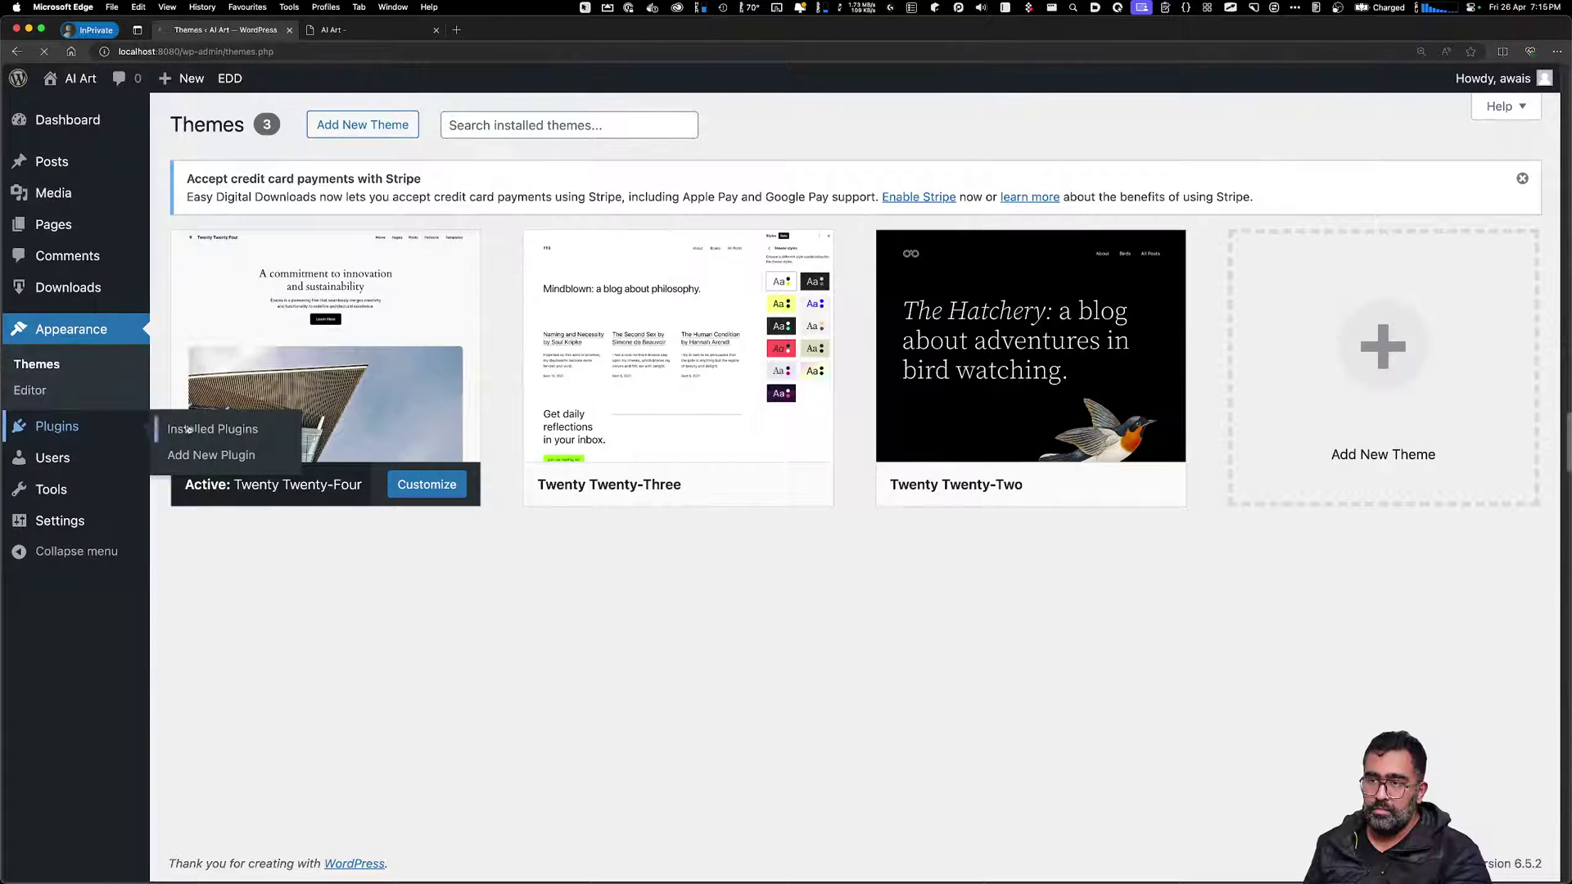
click(187, 430)
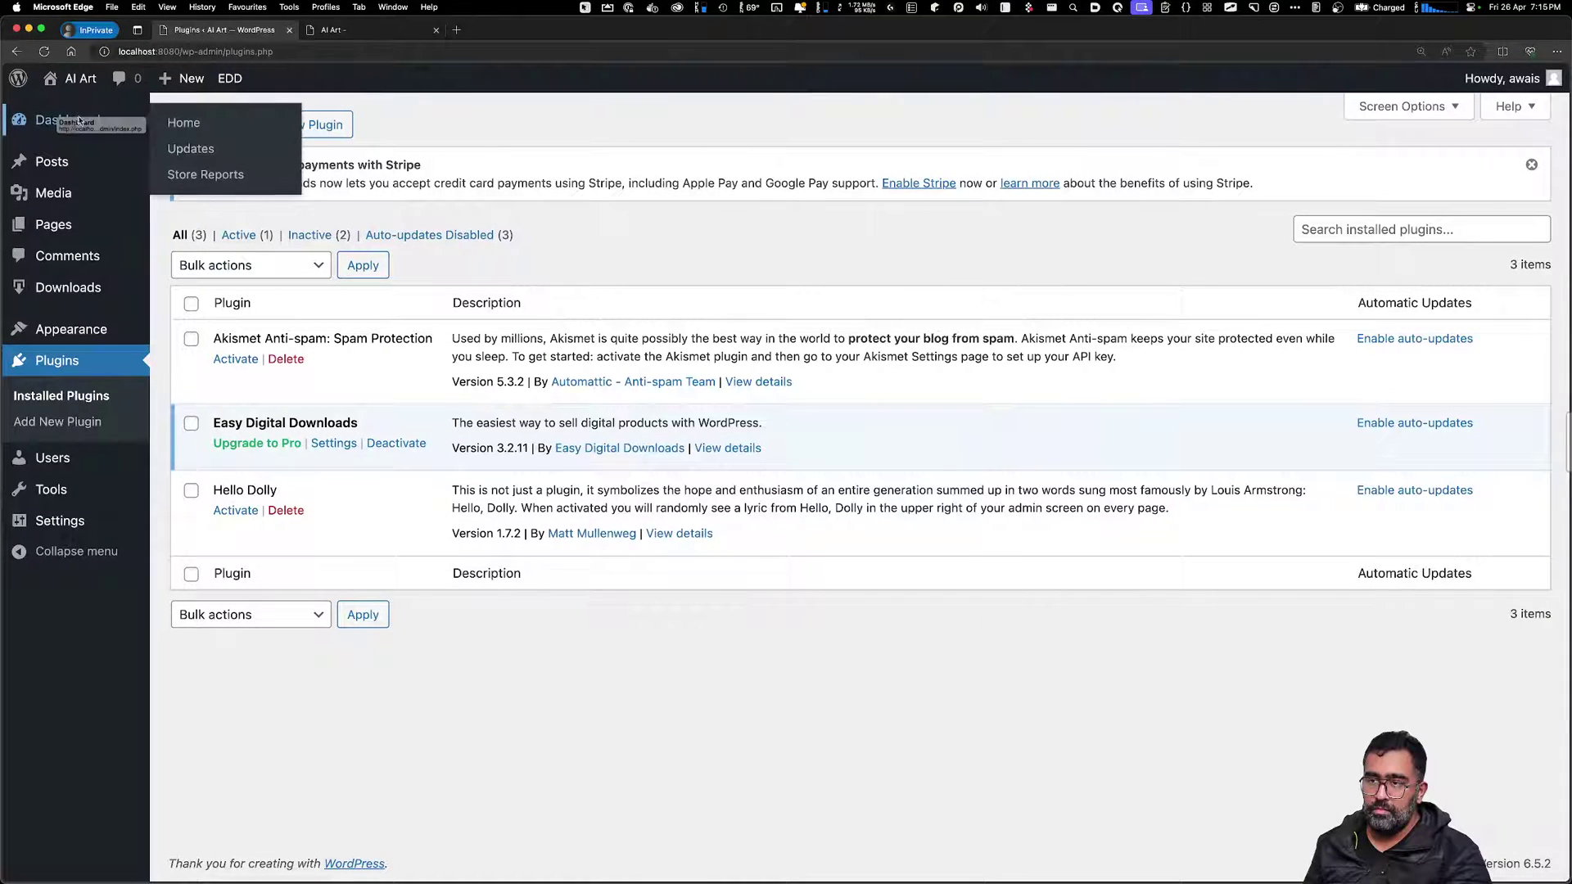
Return to the Dashboard and reveal the Downloads menu options
click(79, 120)
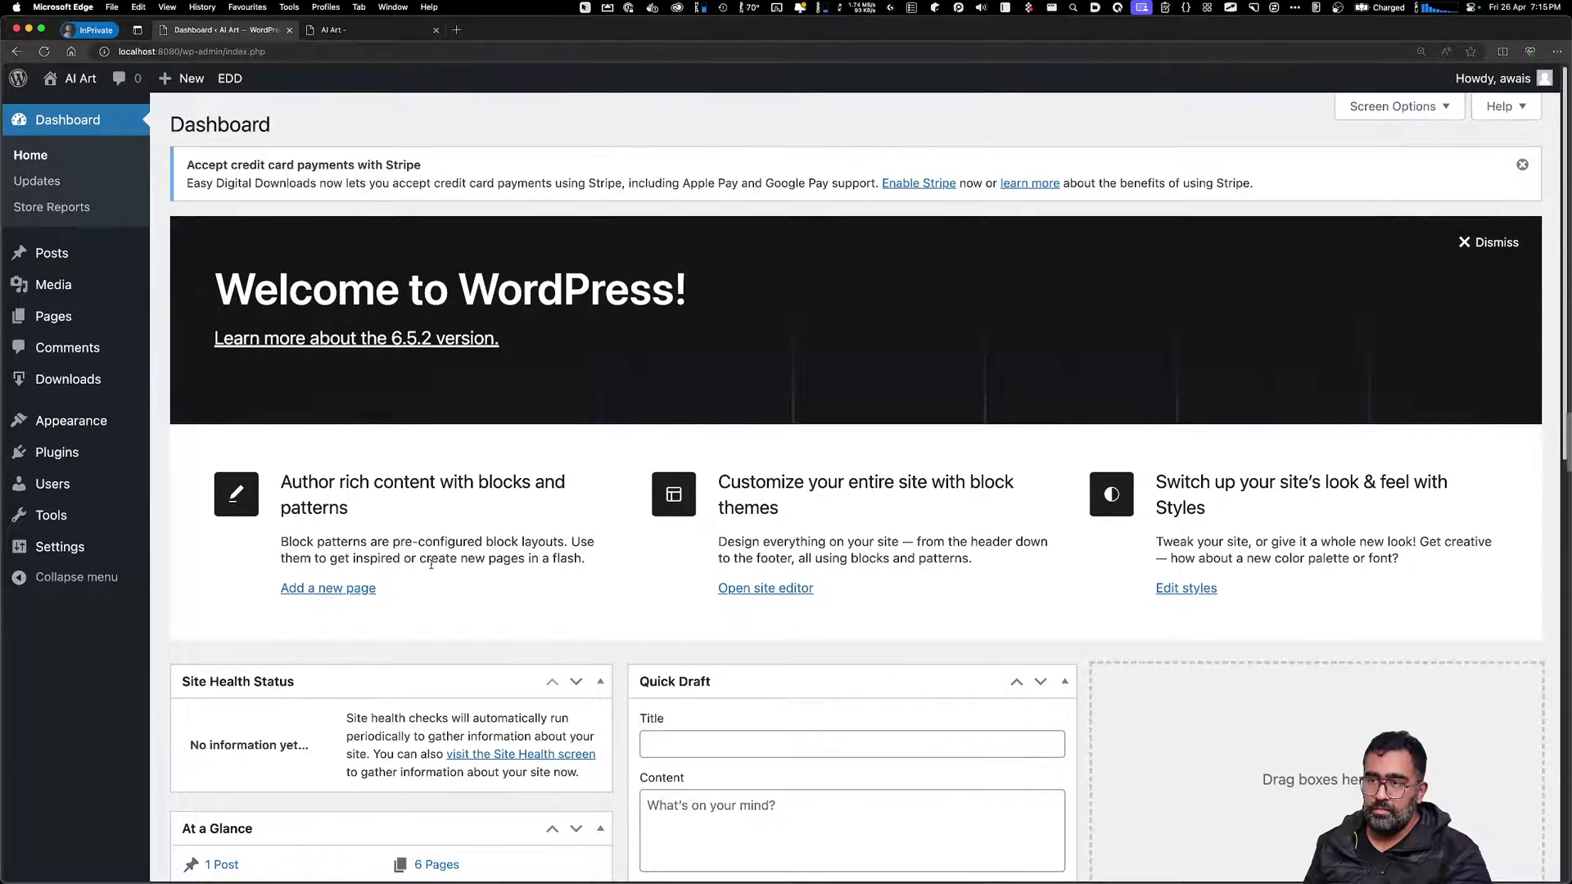
scroll(431, 564, down, 3)
scroll(655, 647, down, 5)
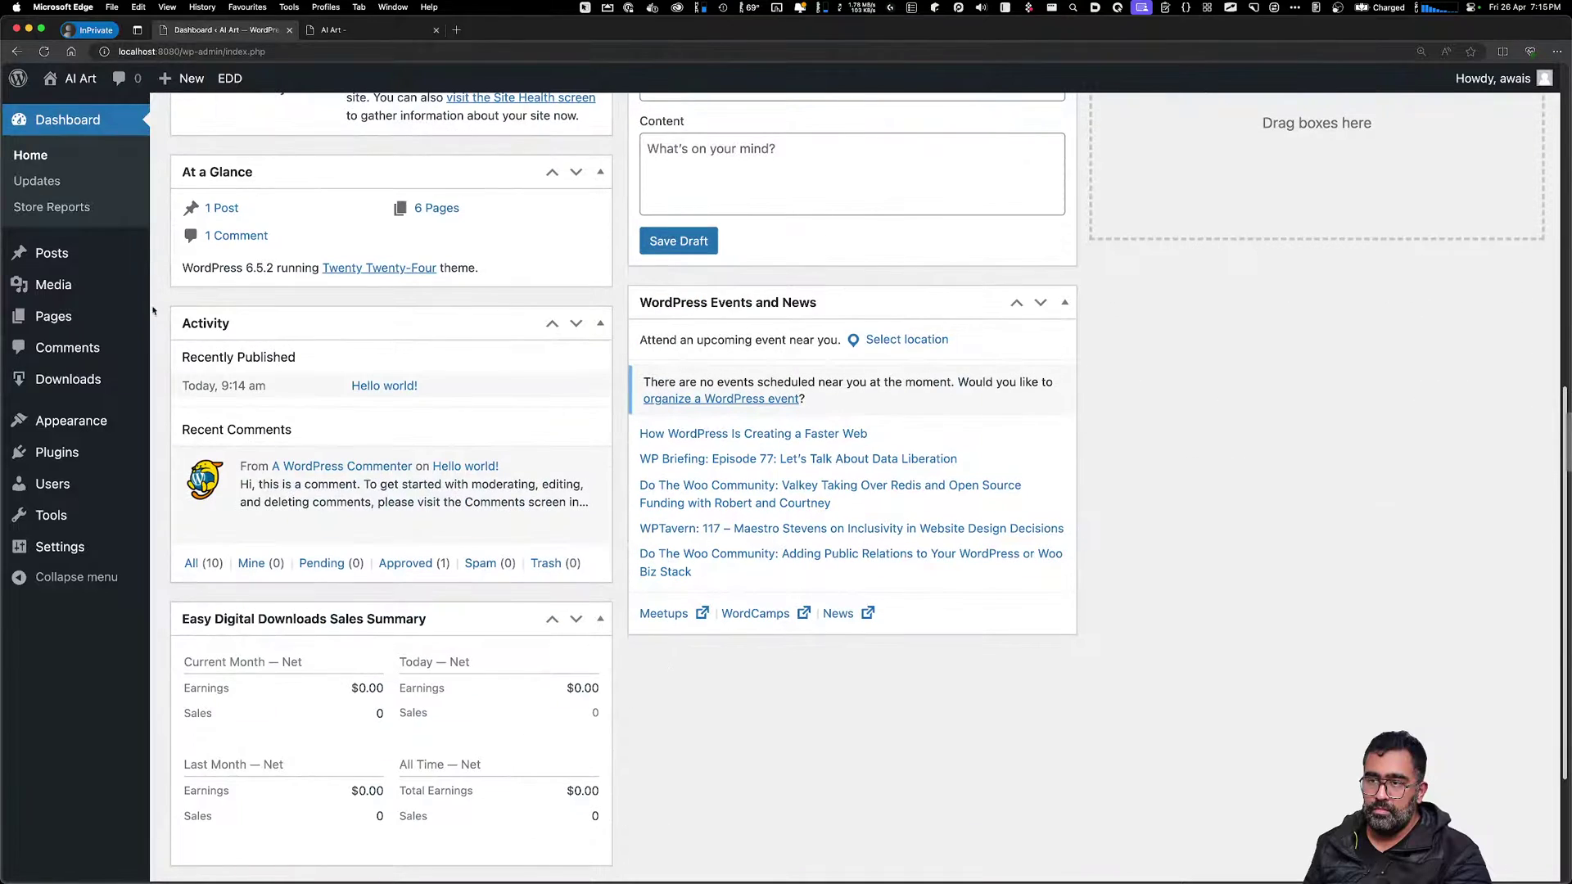
click(32, 154)
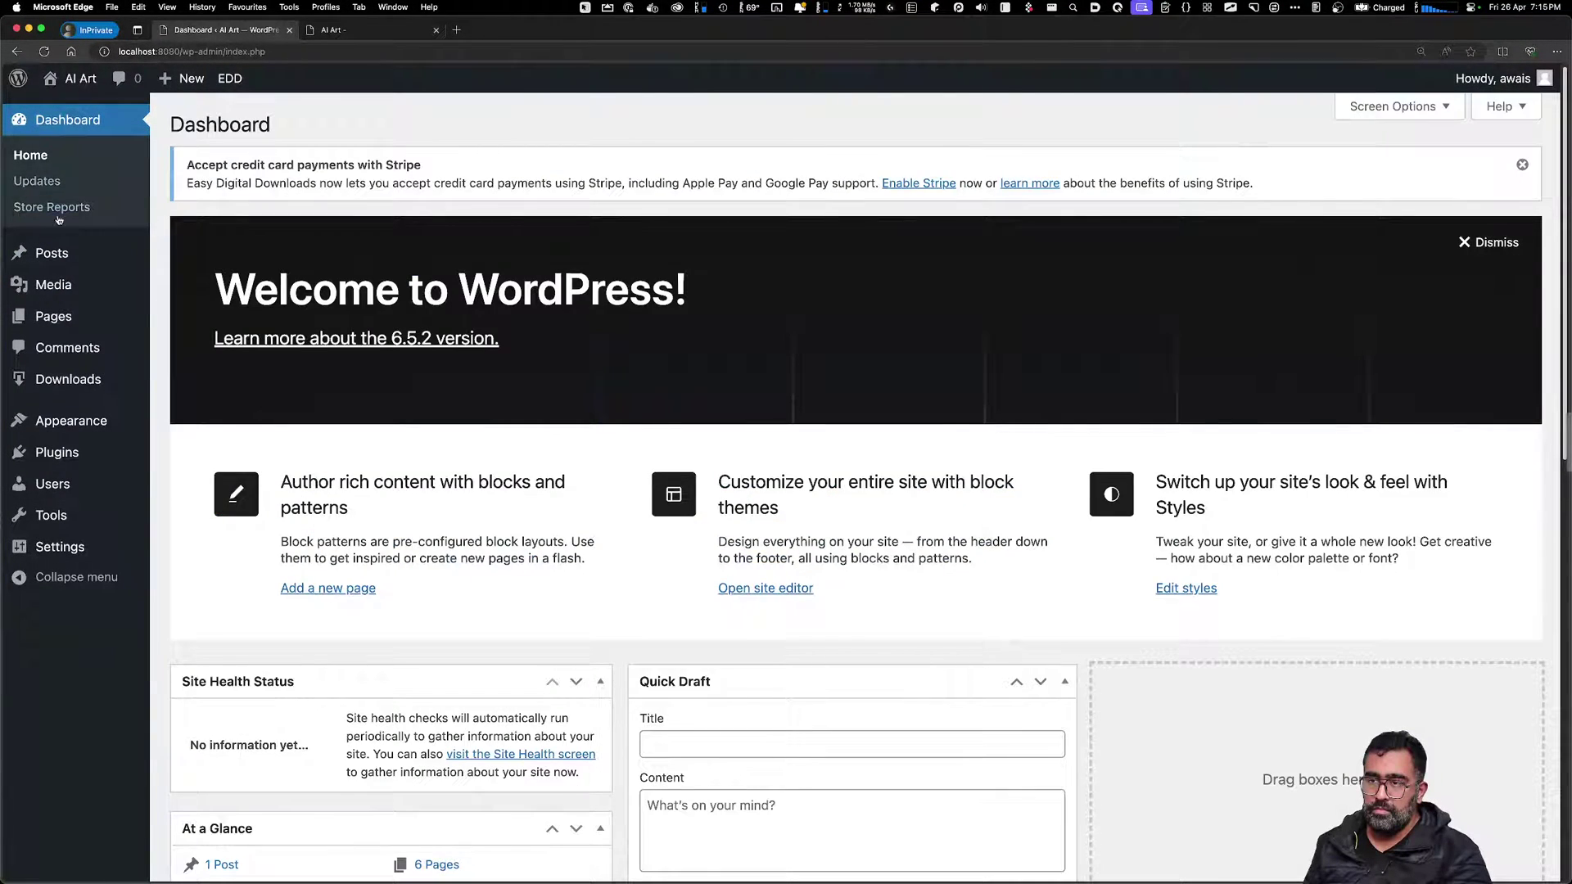
mouse_move(74, 378)
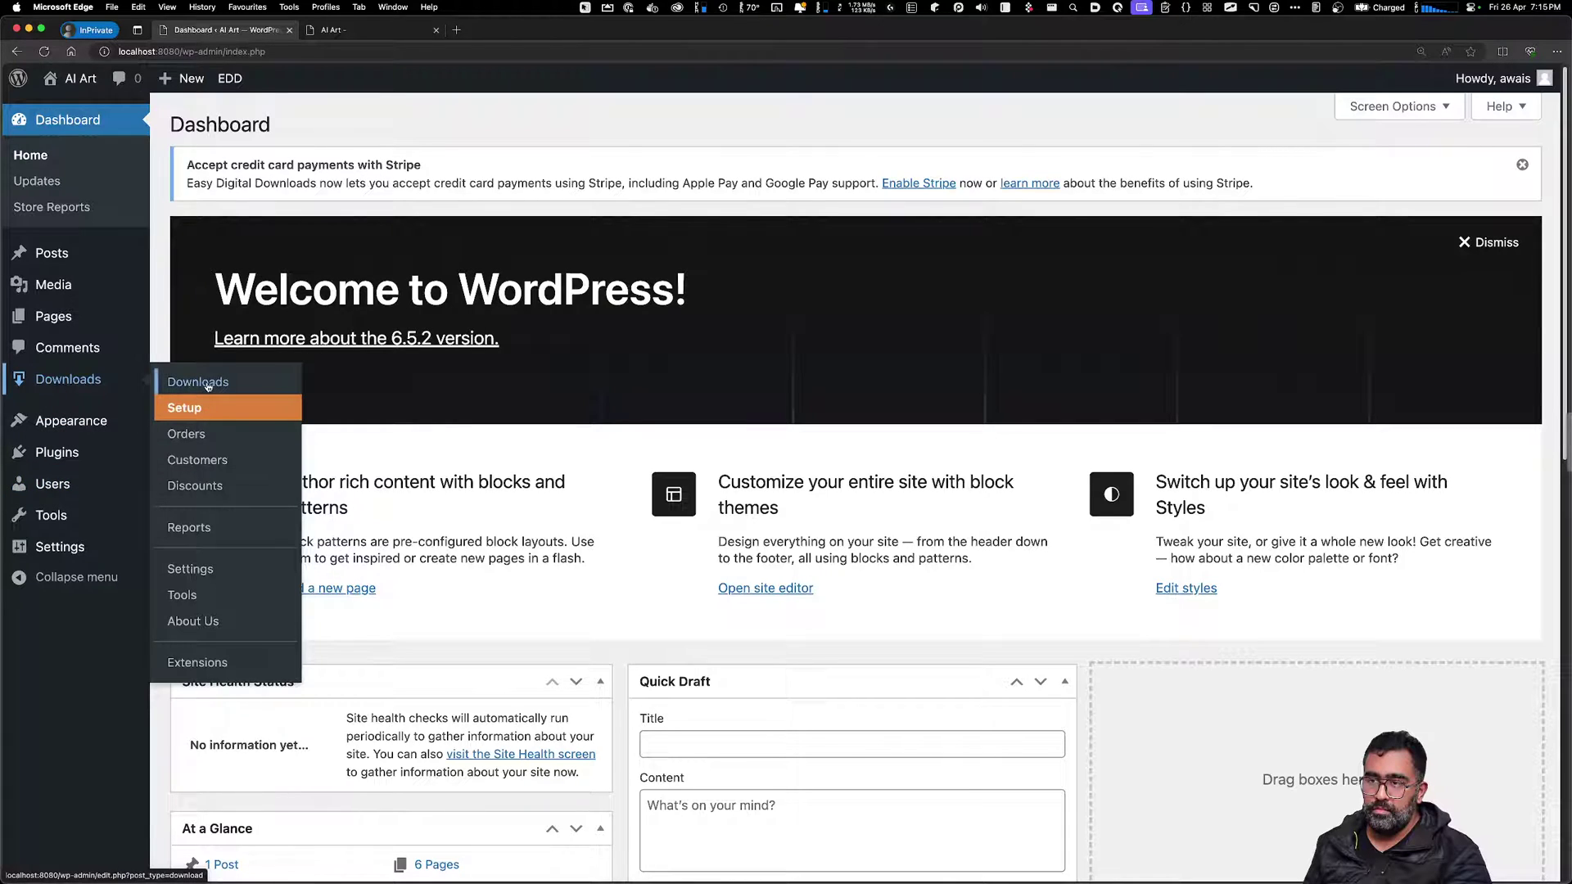
Start the Easy Digital Downloads setup wizard from Downloads > Setup
click(187, 409)
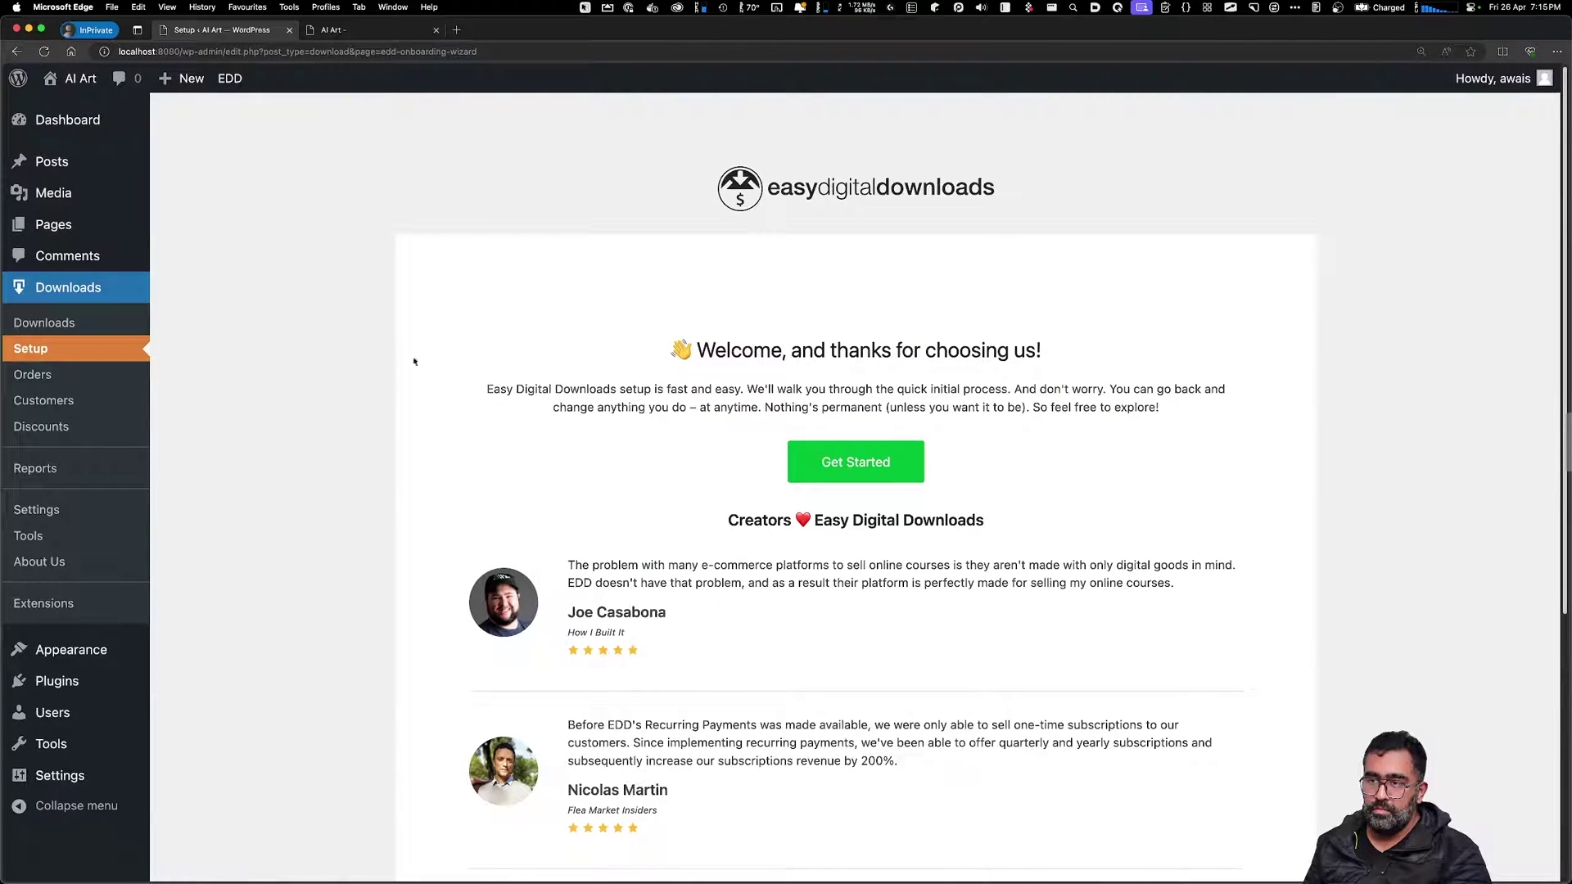
click(900, 478)
scroll(810, 654, down, 5)
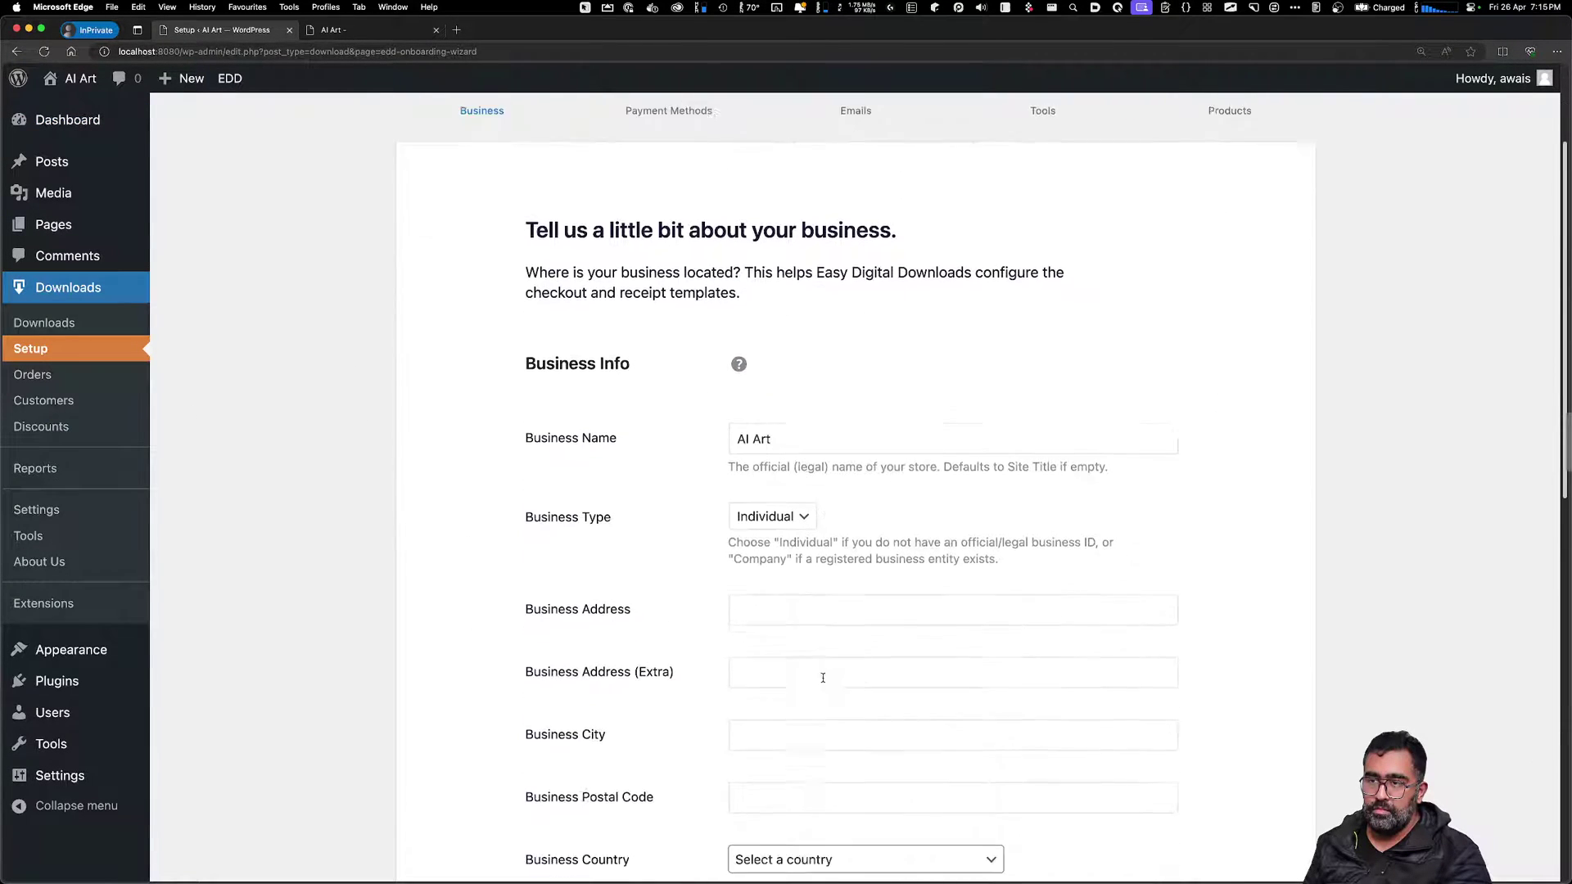
click(777, 590)
scroll(836, 714, down, 10)
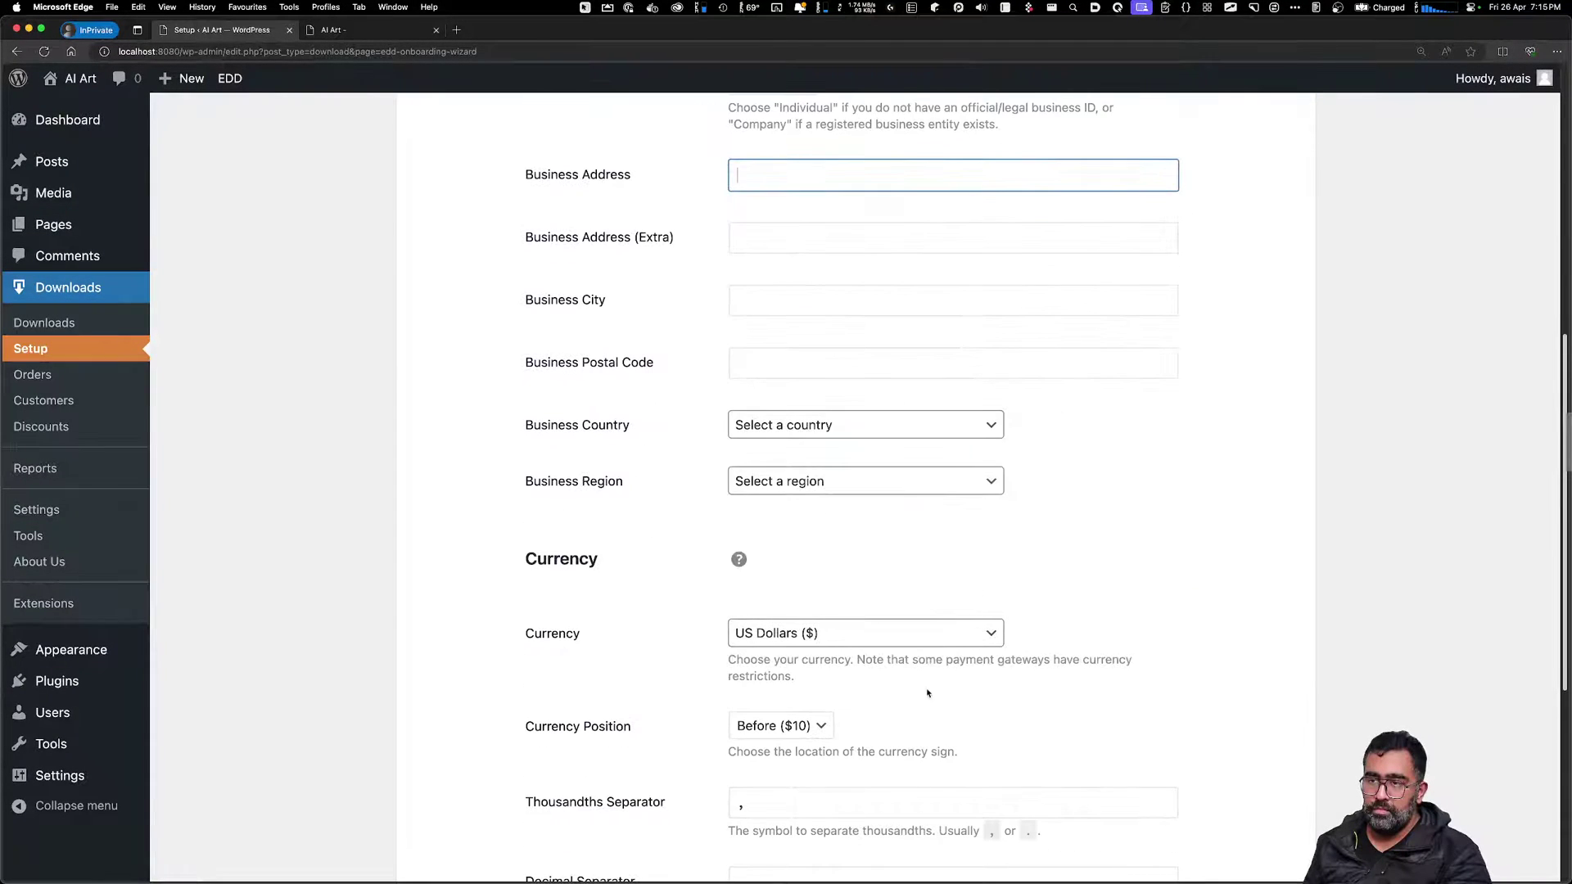
Set Business Country to Australia and Business Region to Victoria
click(828, 424)
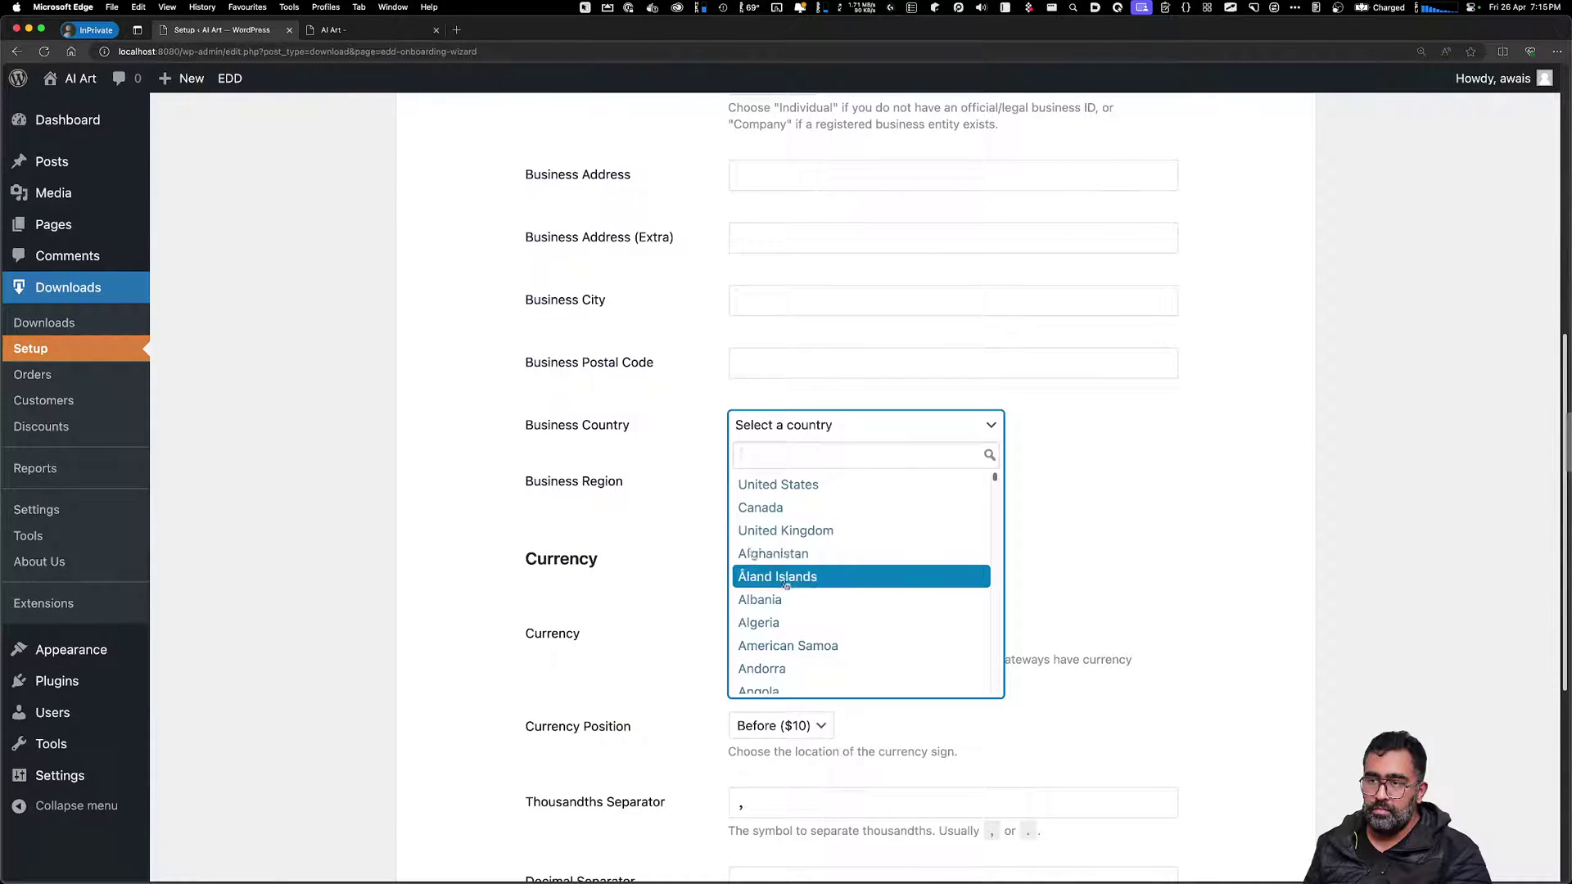
text(AU)
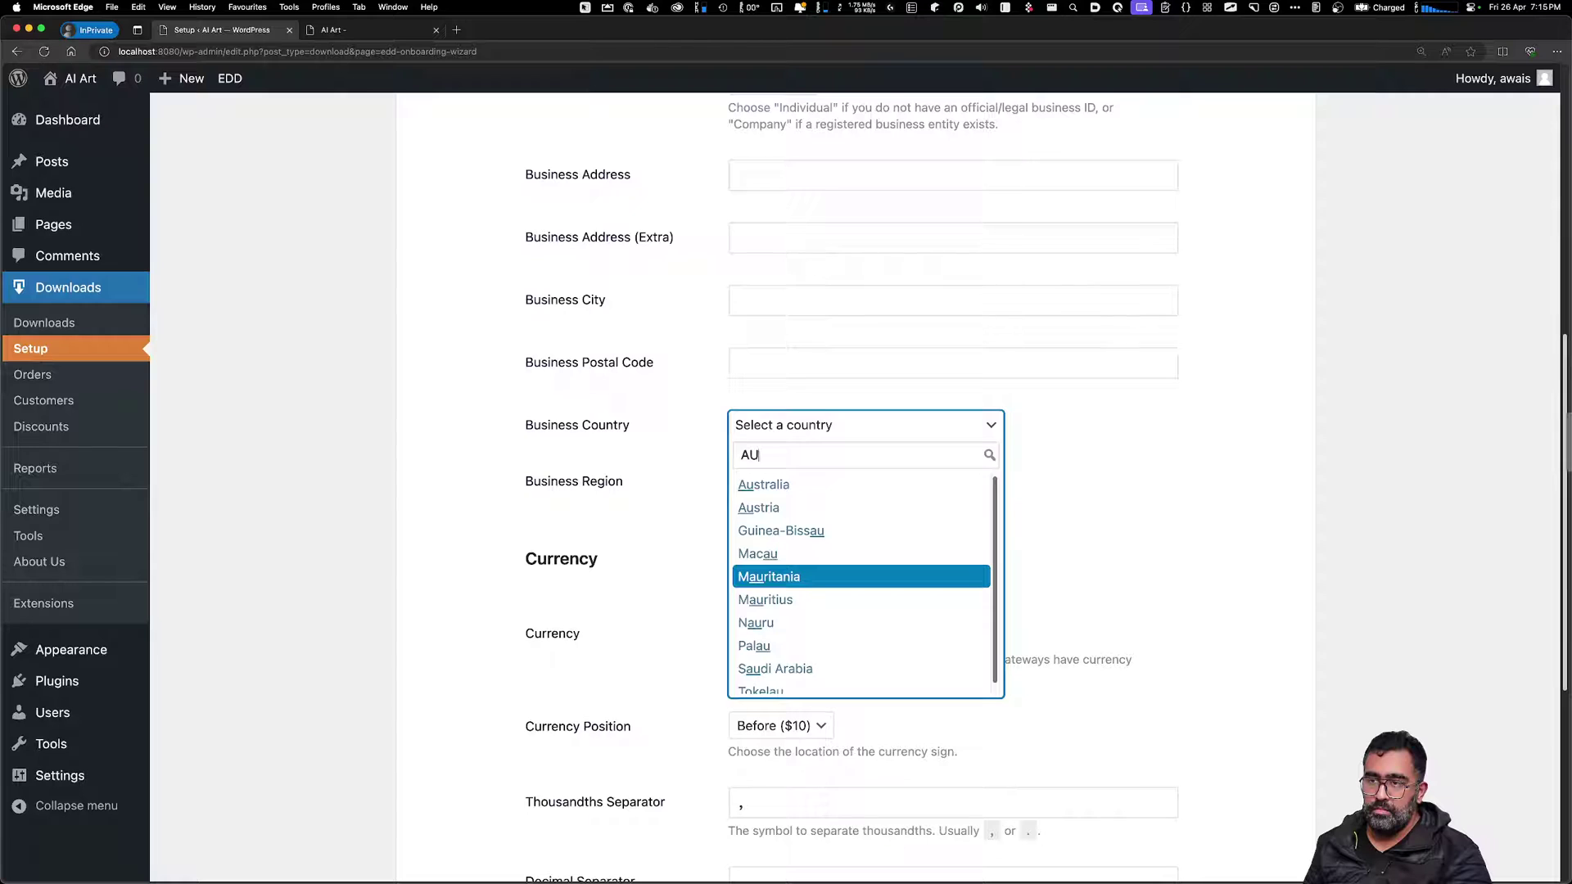
text(s)
key(Return)
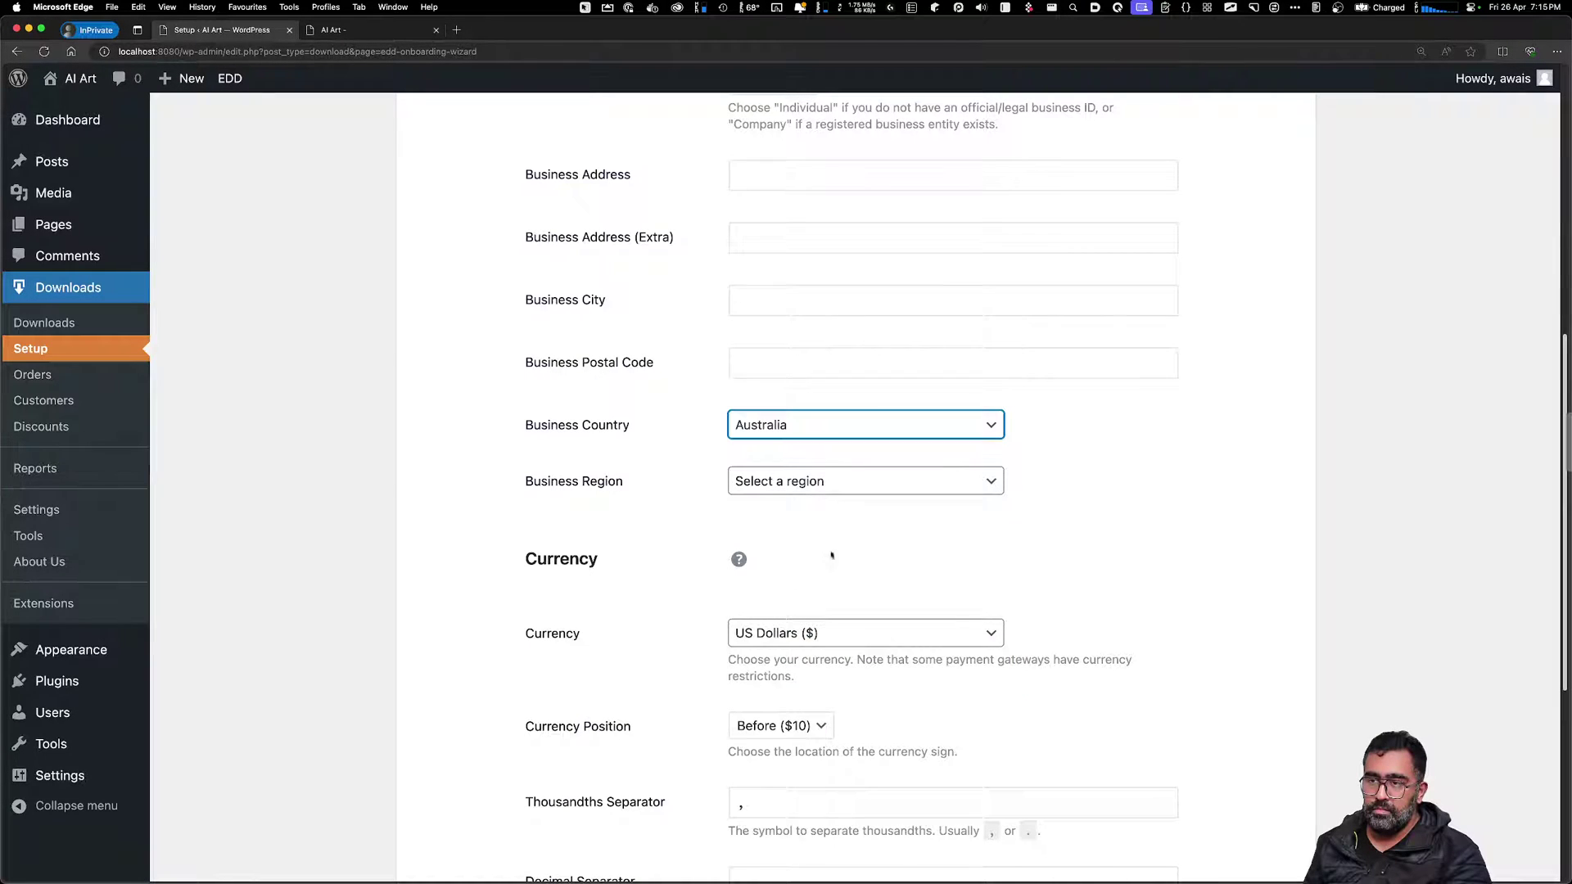
click(851, 484)
click(773, 643)
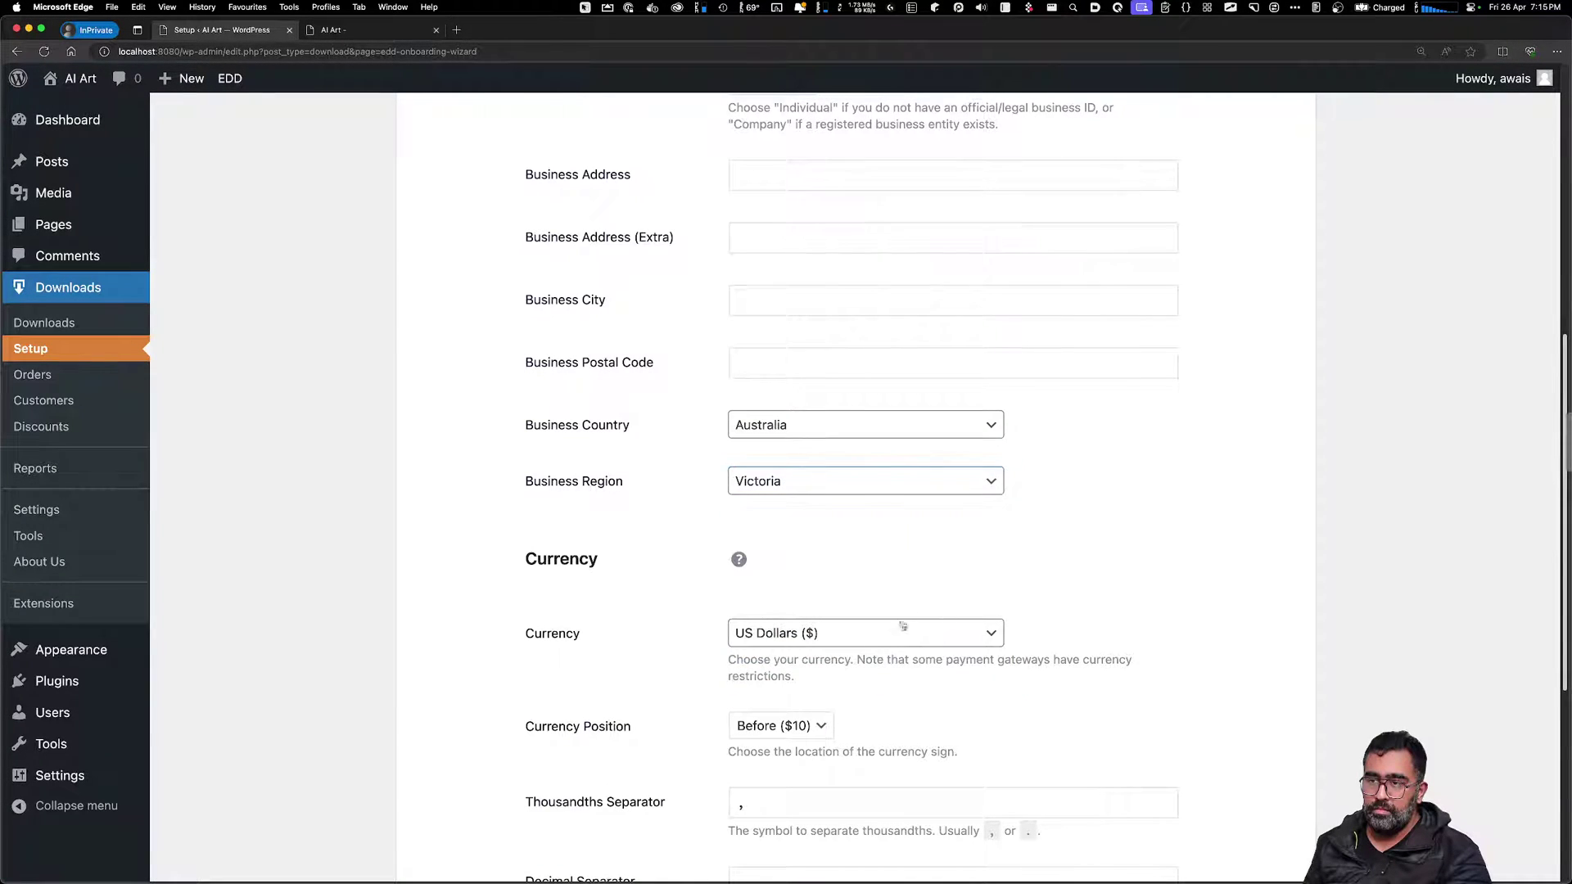
scroll(930, 762, down, 5)
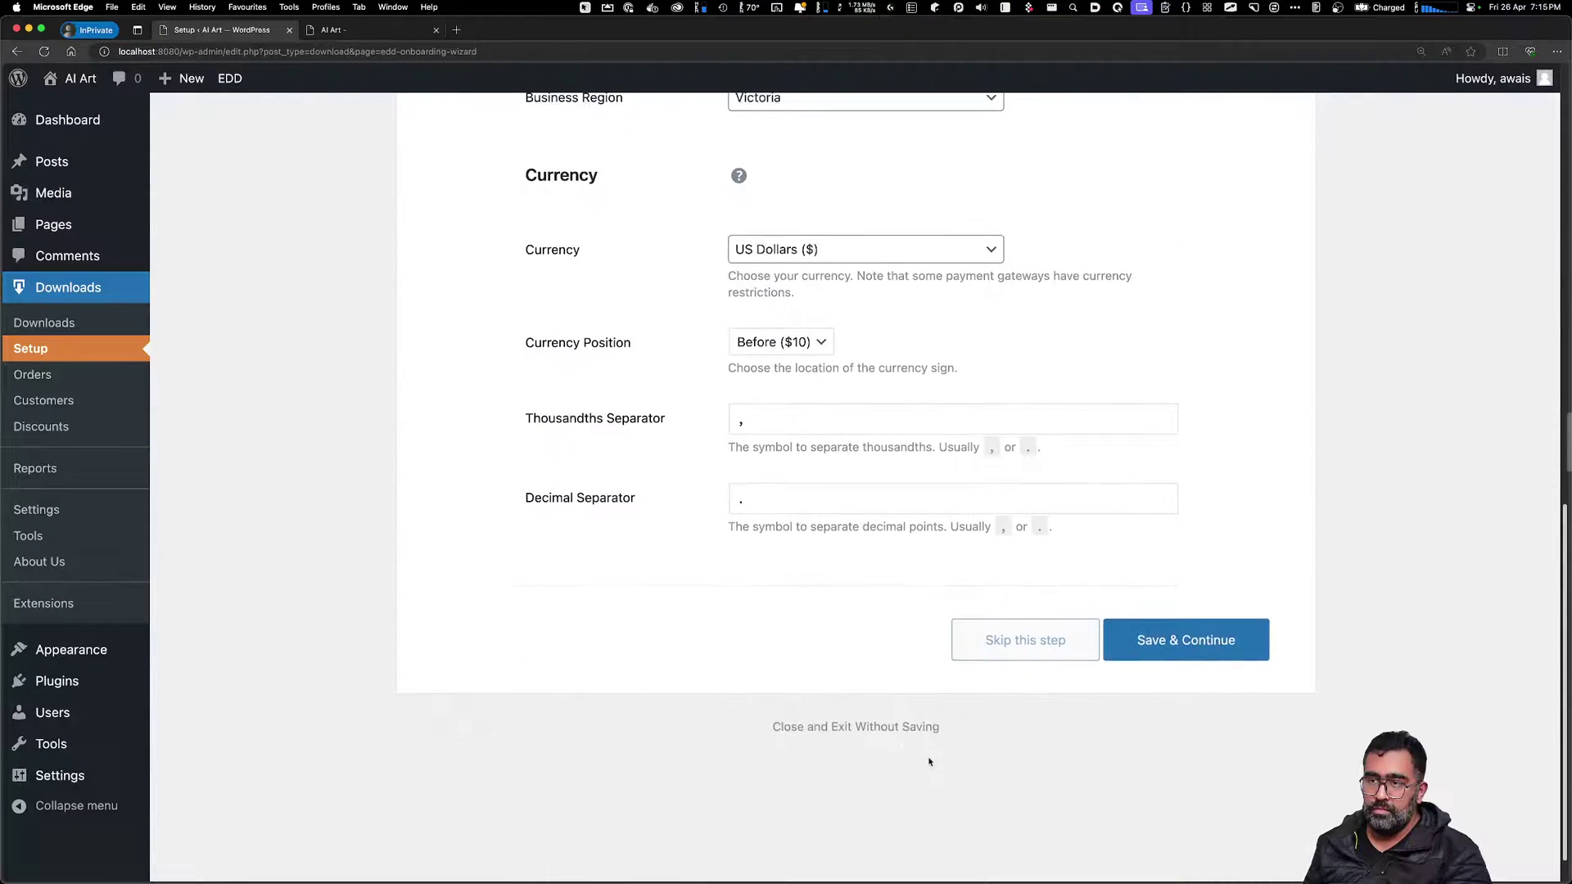
scroll(839, 631, up, 10)
scroll(900, 671, down, 10)
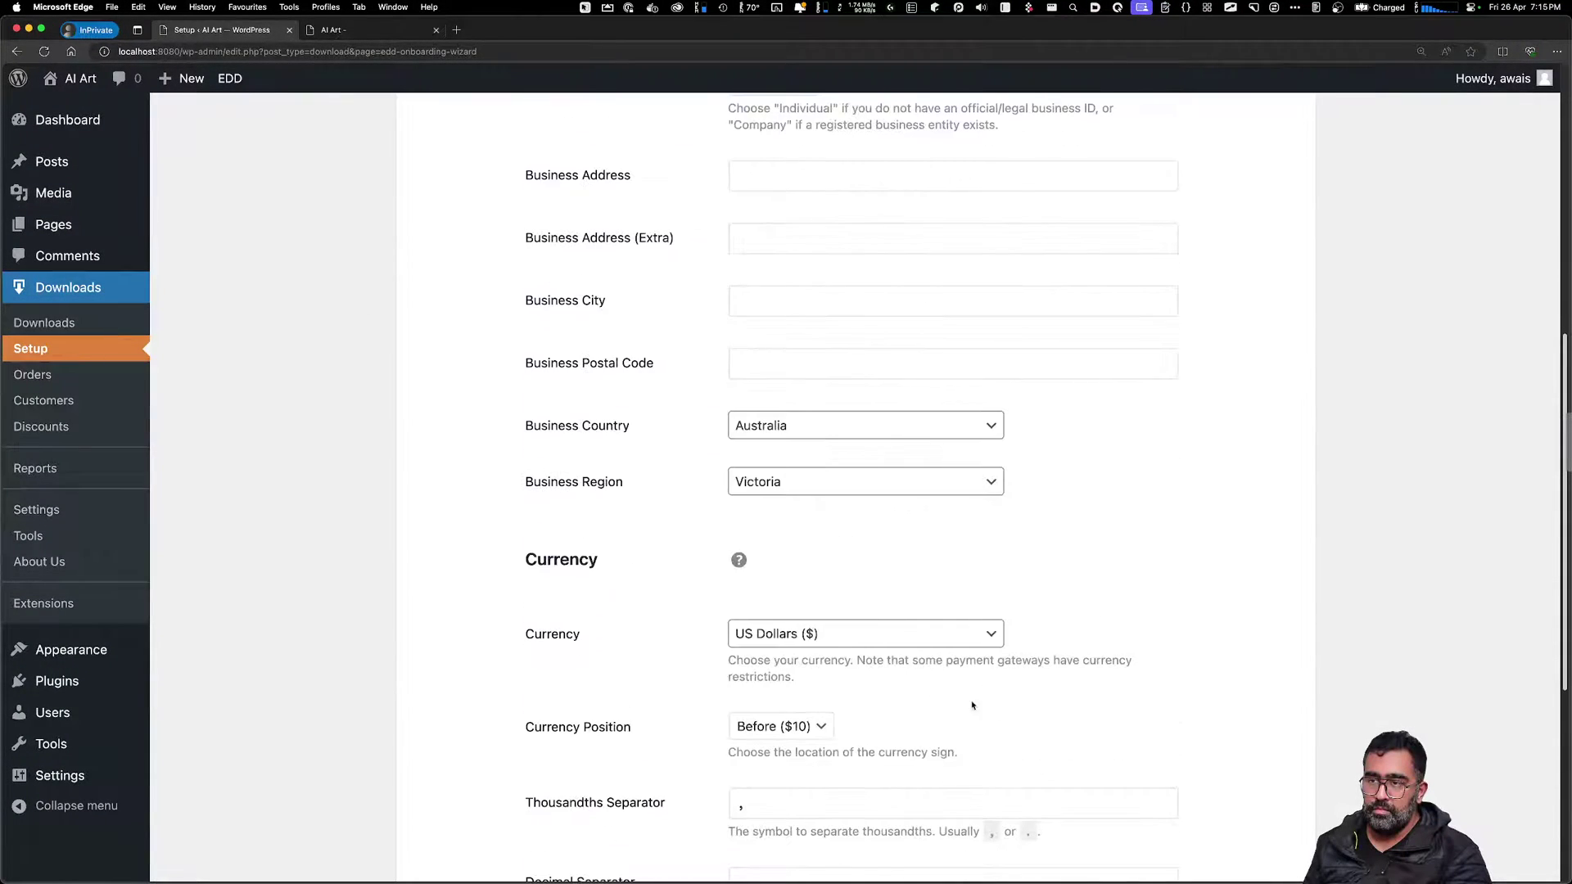
Save business details and continue through the Payments and Receipts steps
click(1129, 765)
scroll(1109, 719, up, 4)
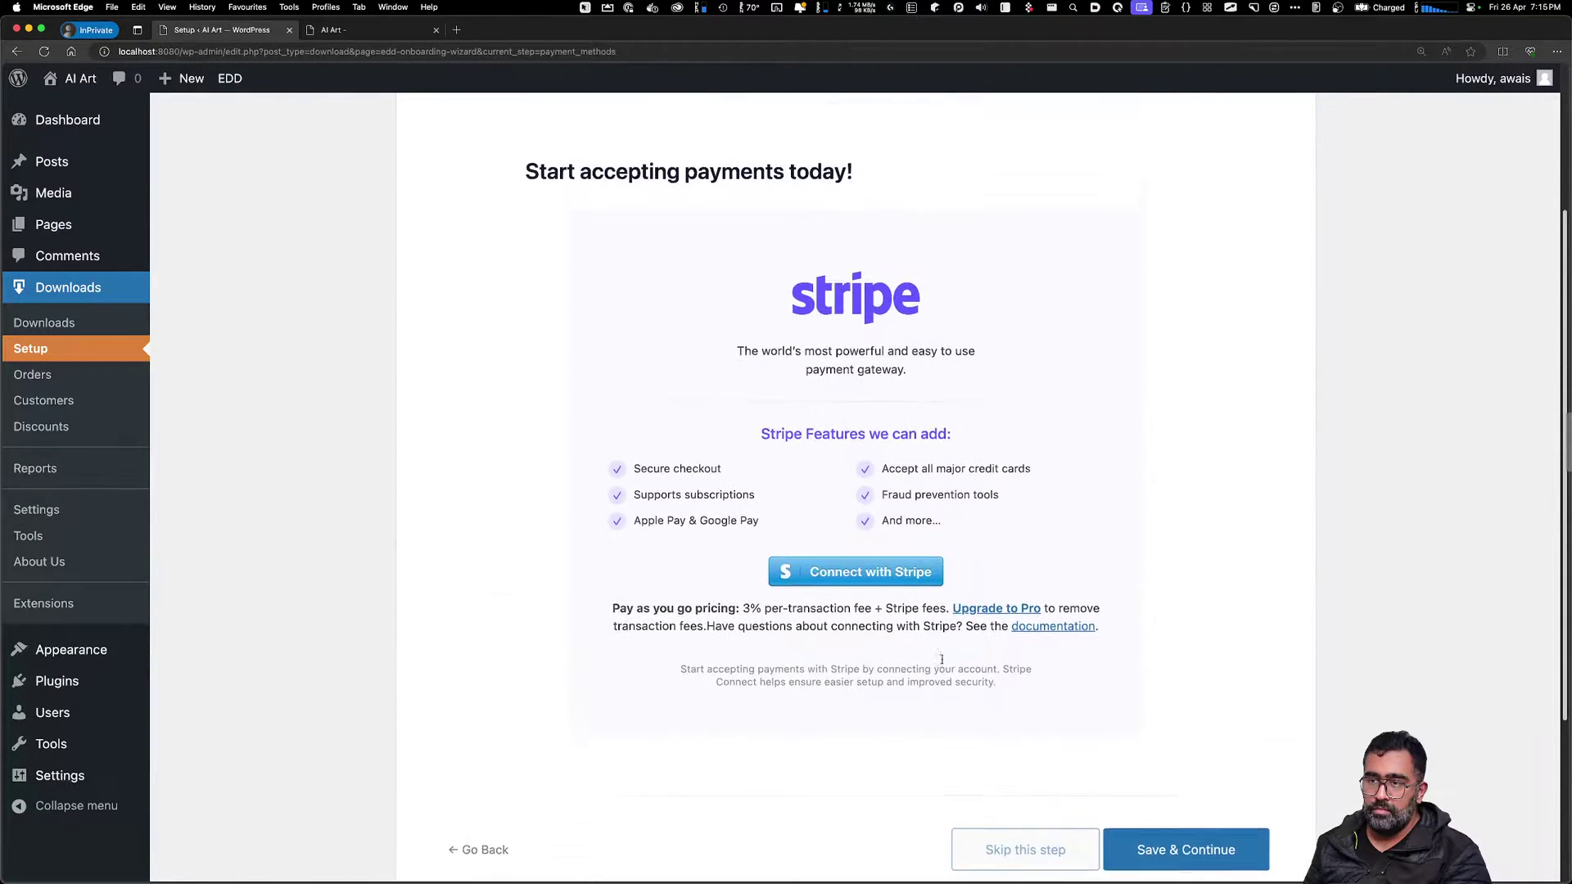
scroll(1077, 720, down, 4)
click(1220, 615)
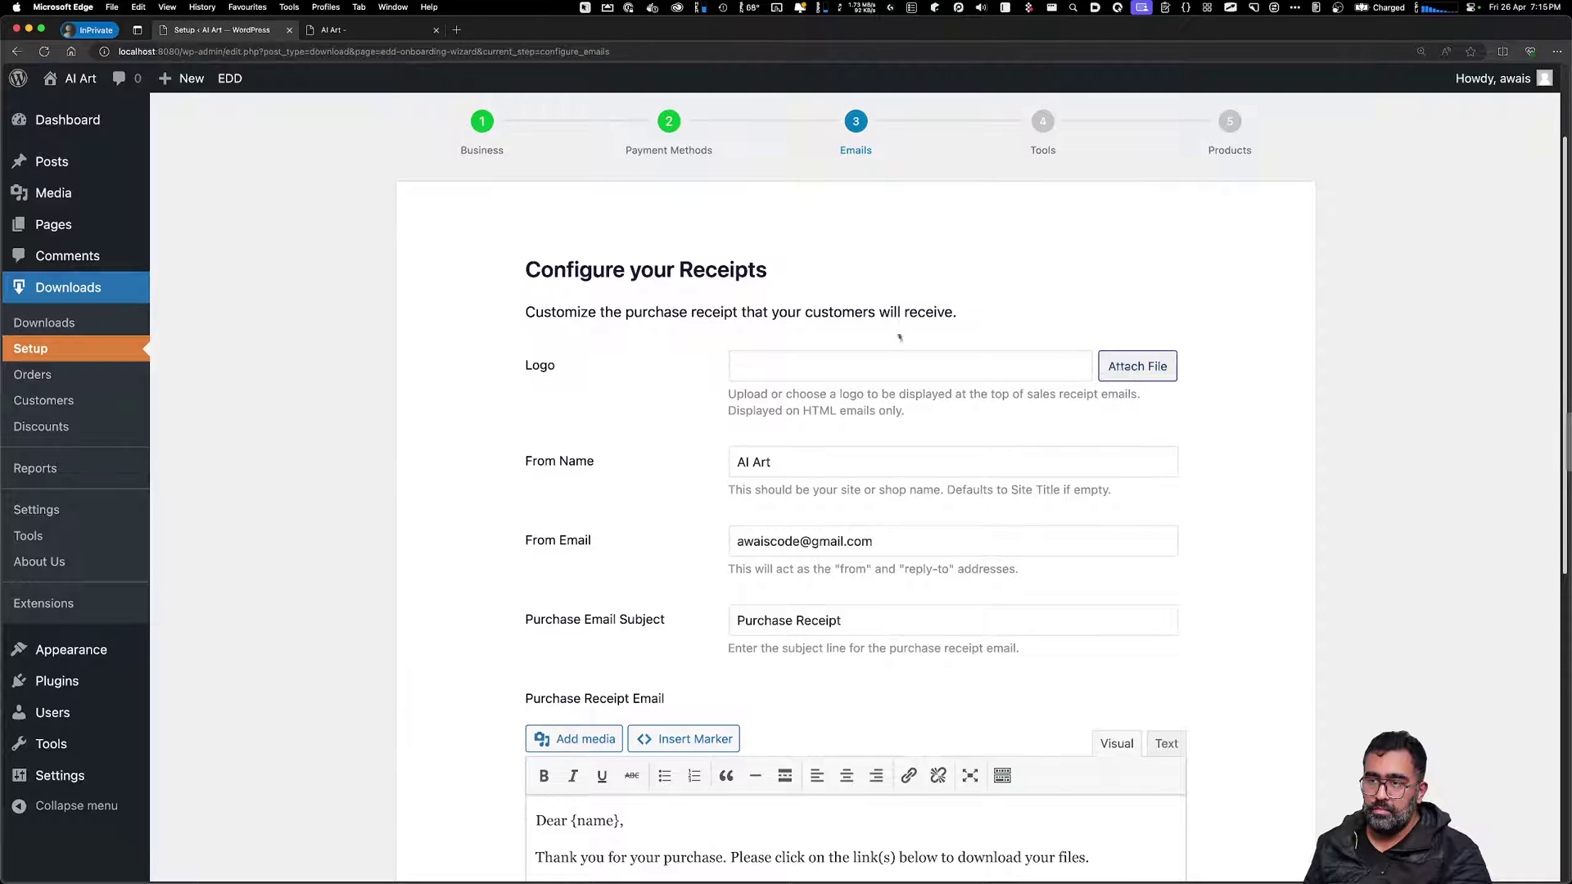
drag(665, 312, 958, 314)
click(677, 490)
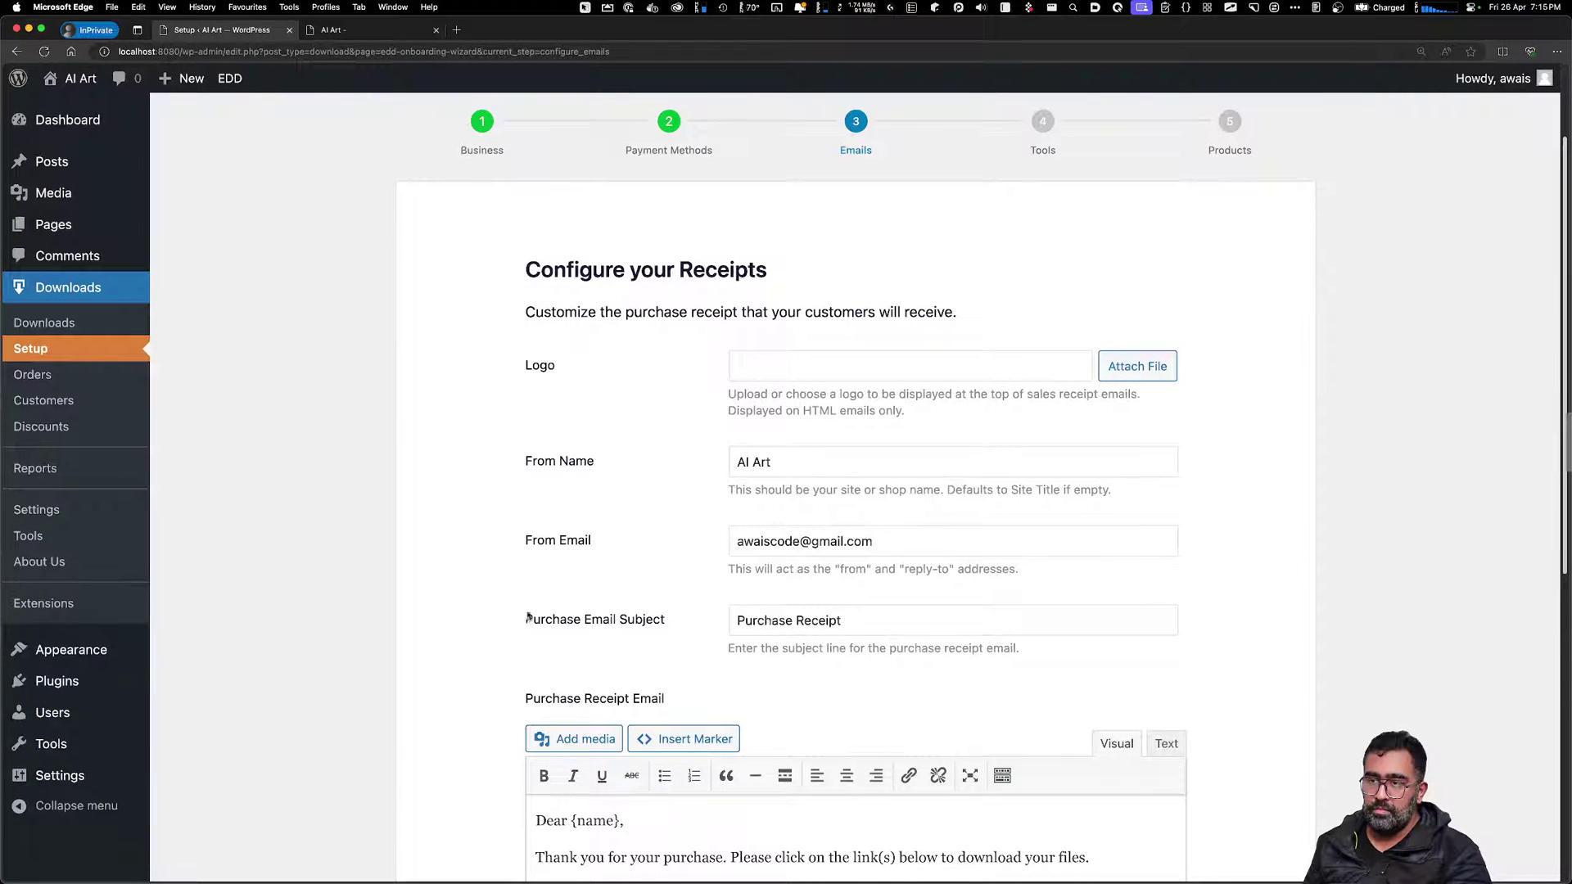
scroll(1003, 740, down, 5)
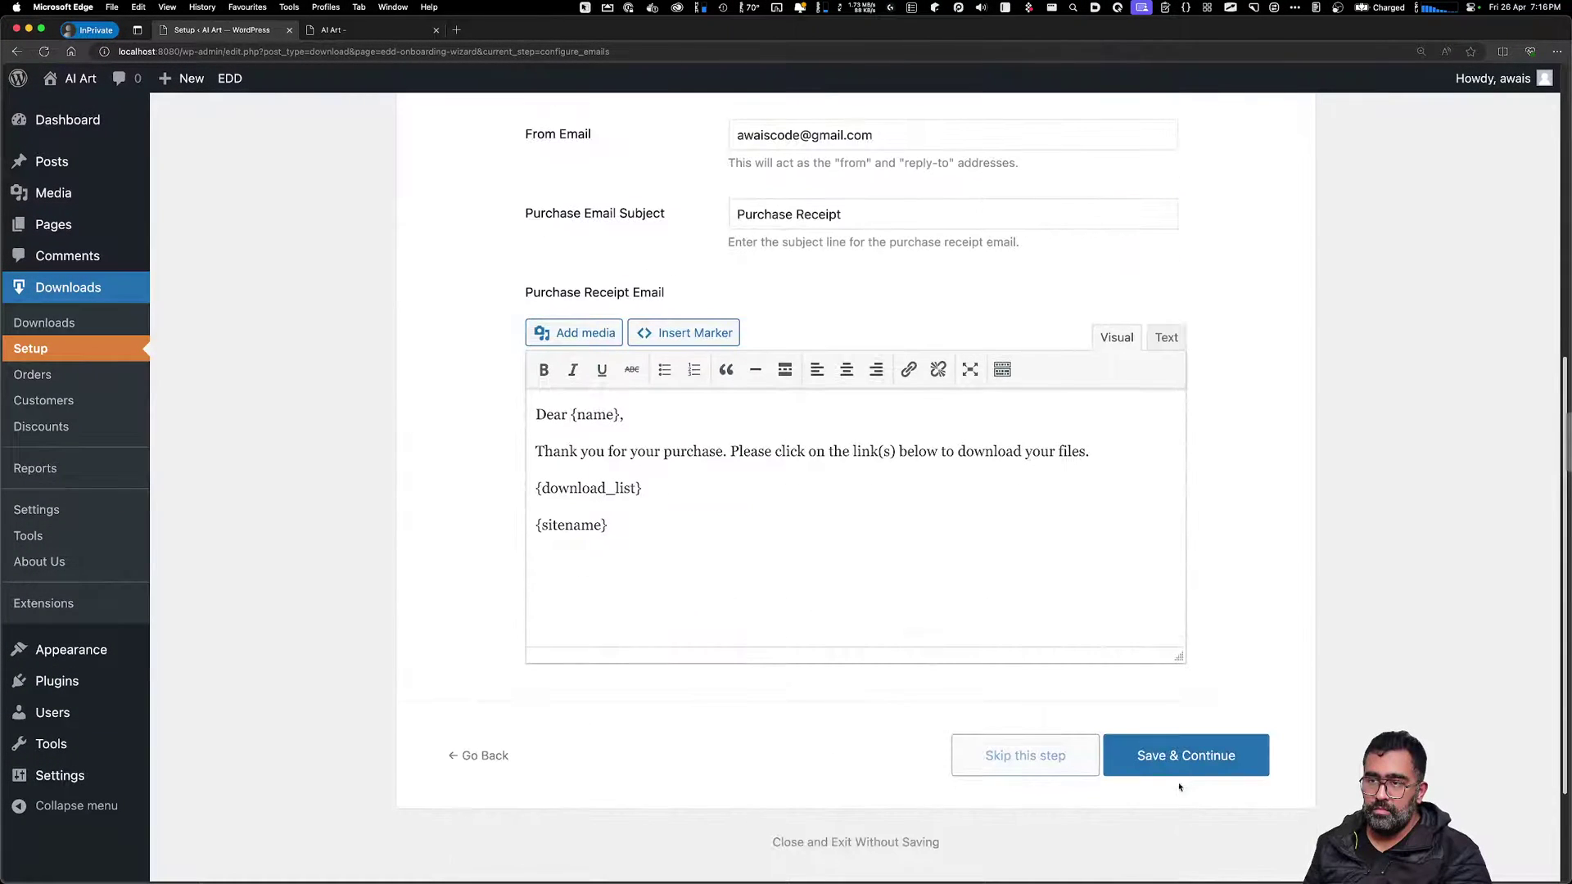
click(1185, 754)
Leave out the SEO and Analytics Tools plugins, then save and continue to Products
scroll(1068, 733, up, 3)
scroll(1068, 733, up, 2)
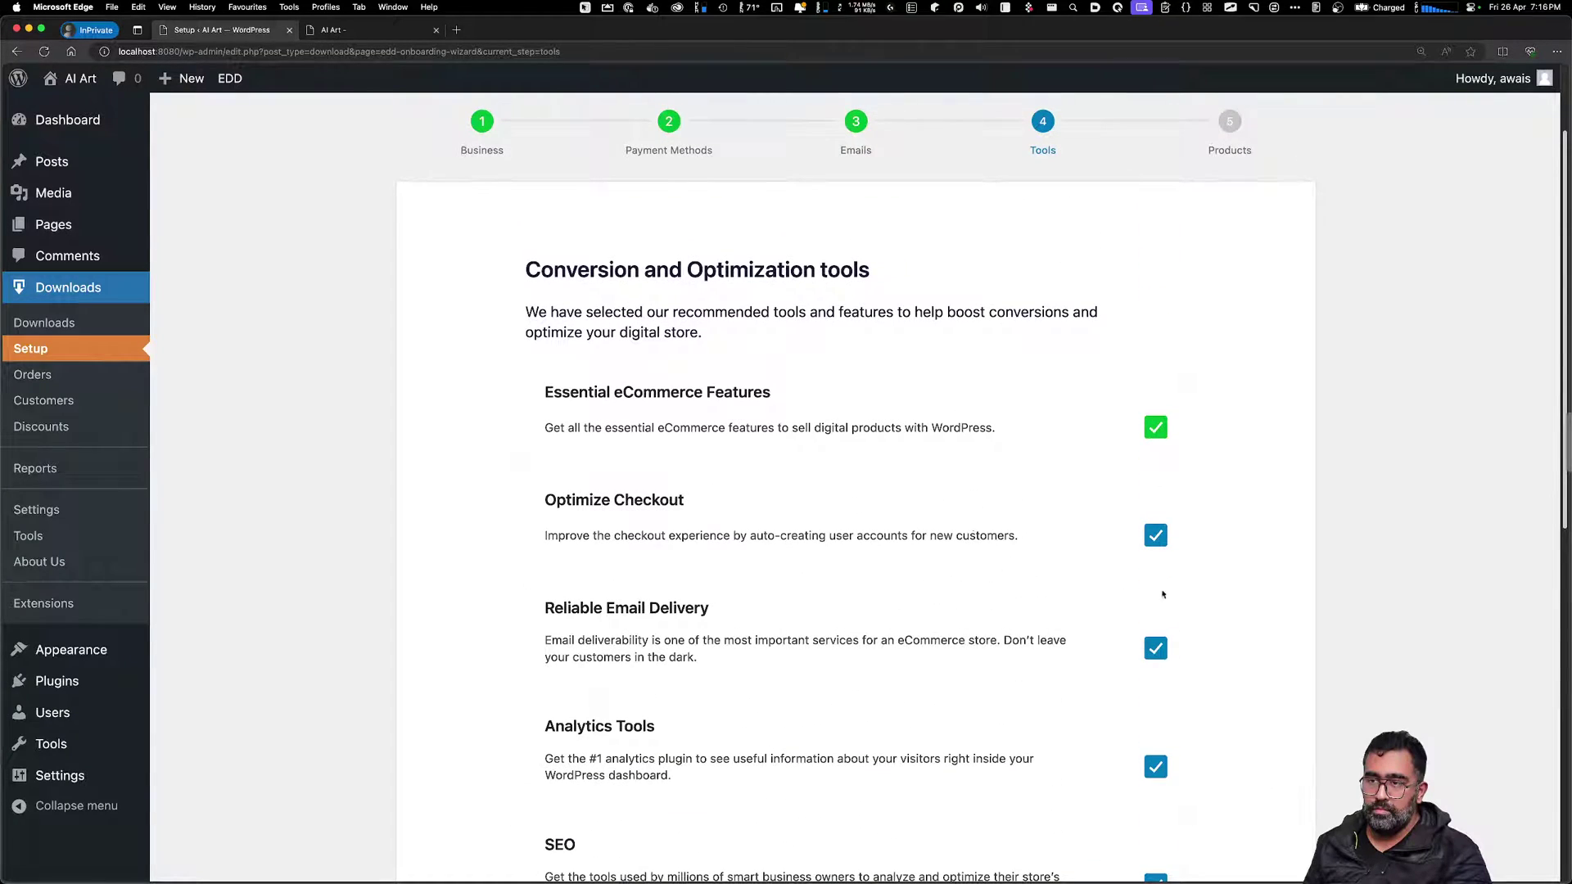
scroll(1148, 620, down, 2)
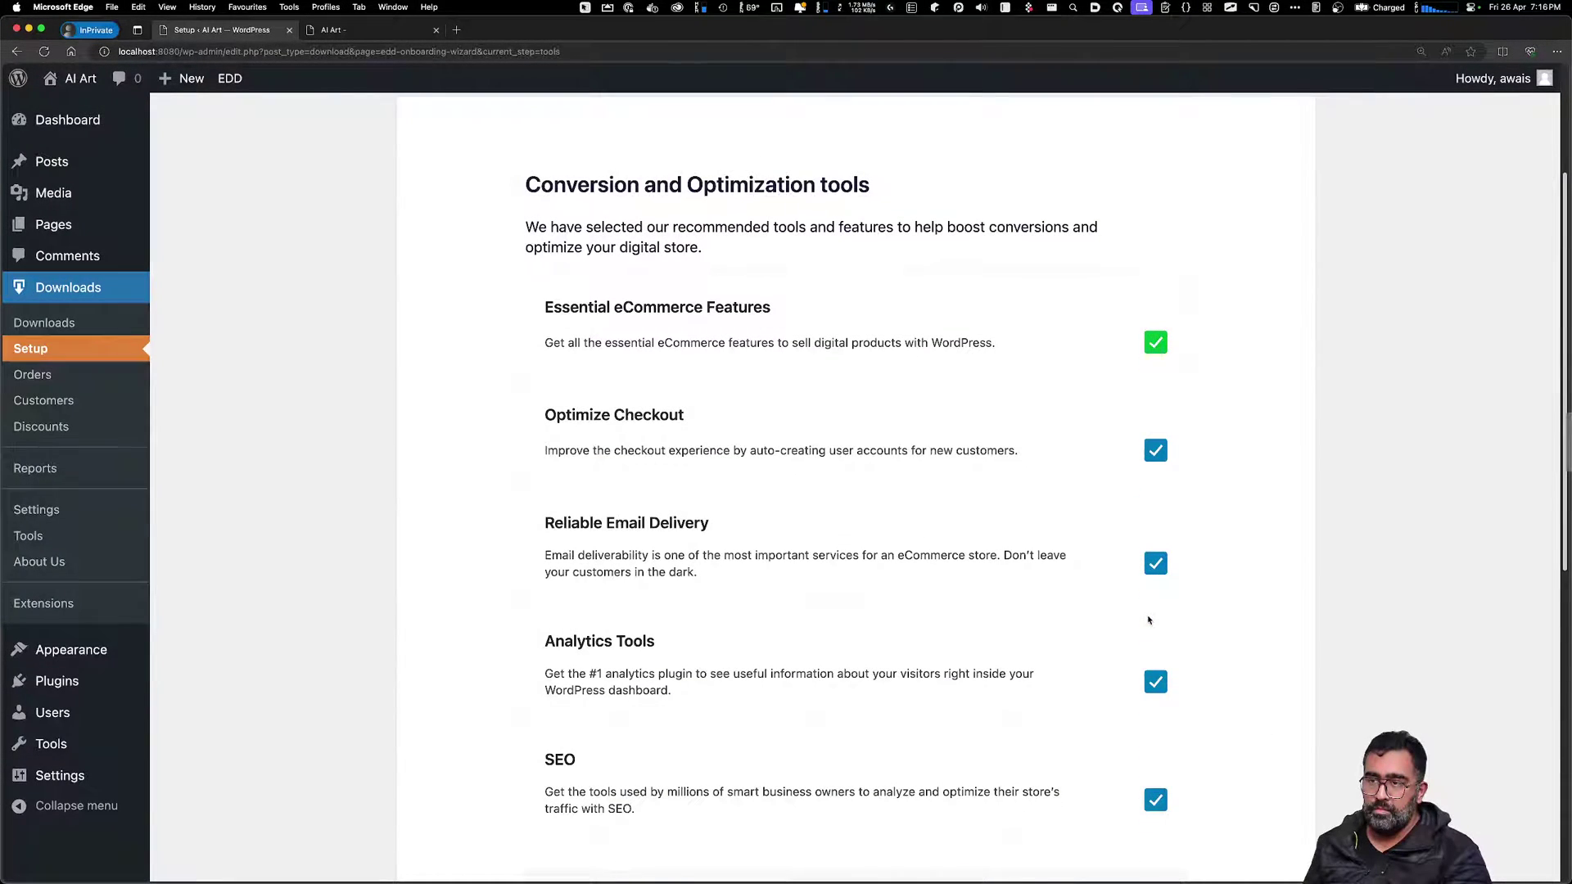
scroll(1070, 642, down, 5)
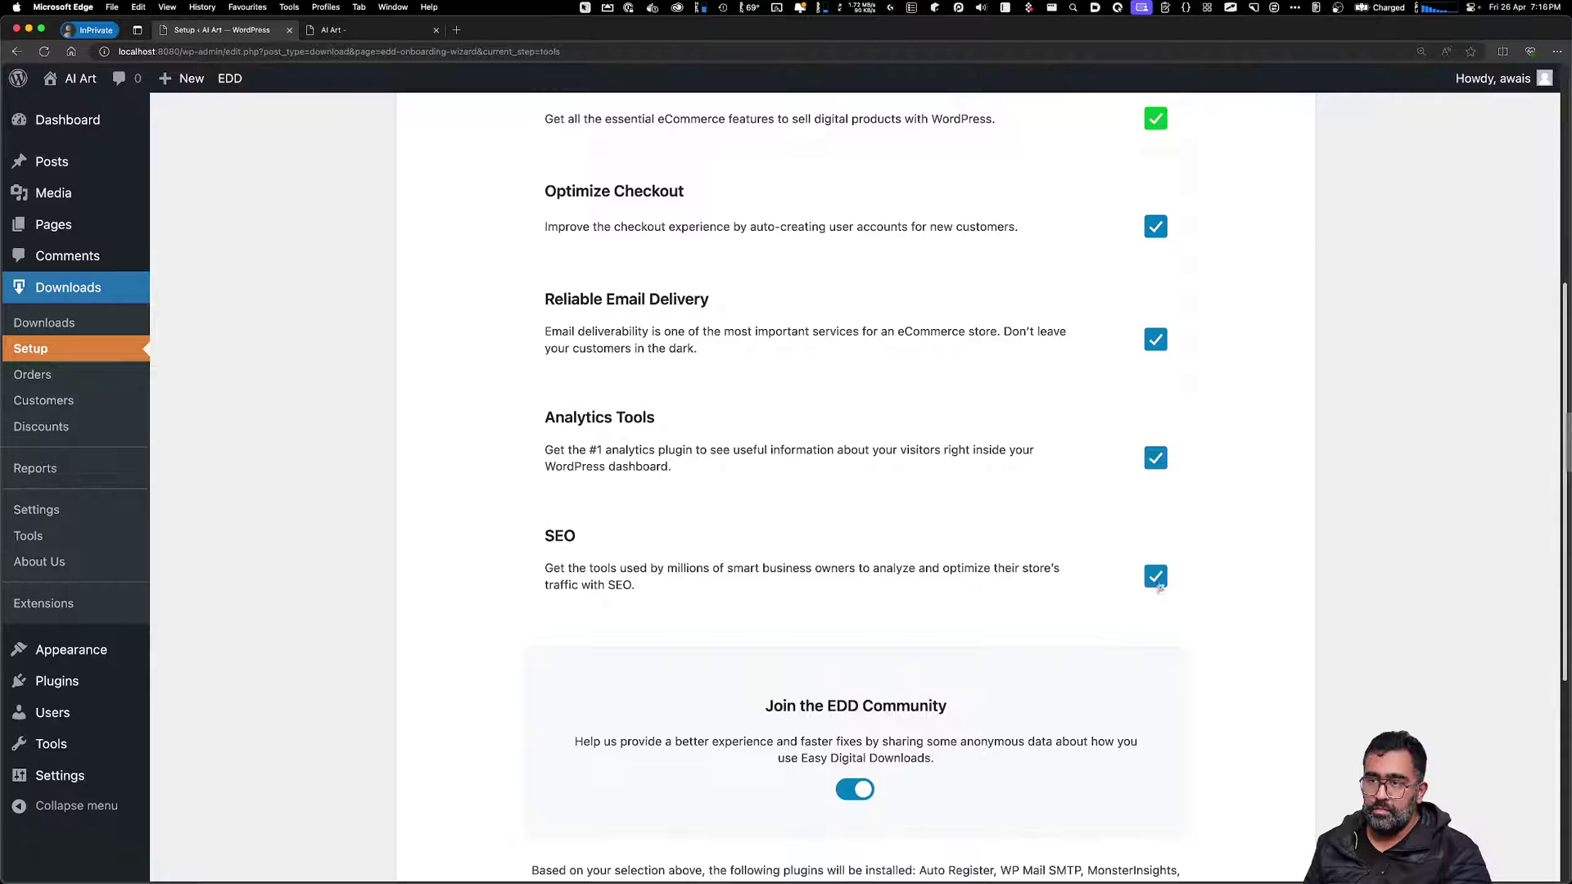
click(1156, 584)
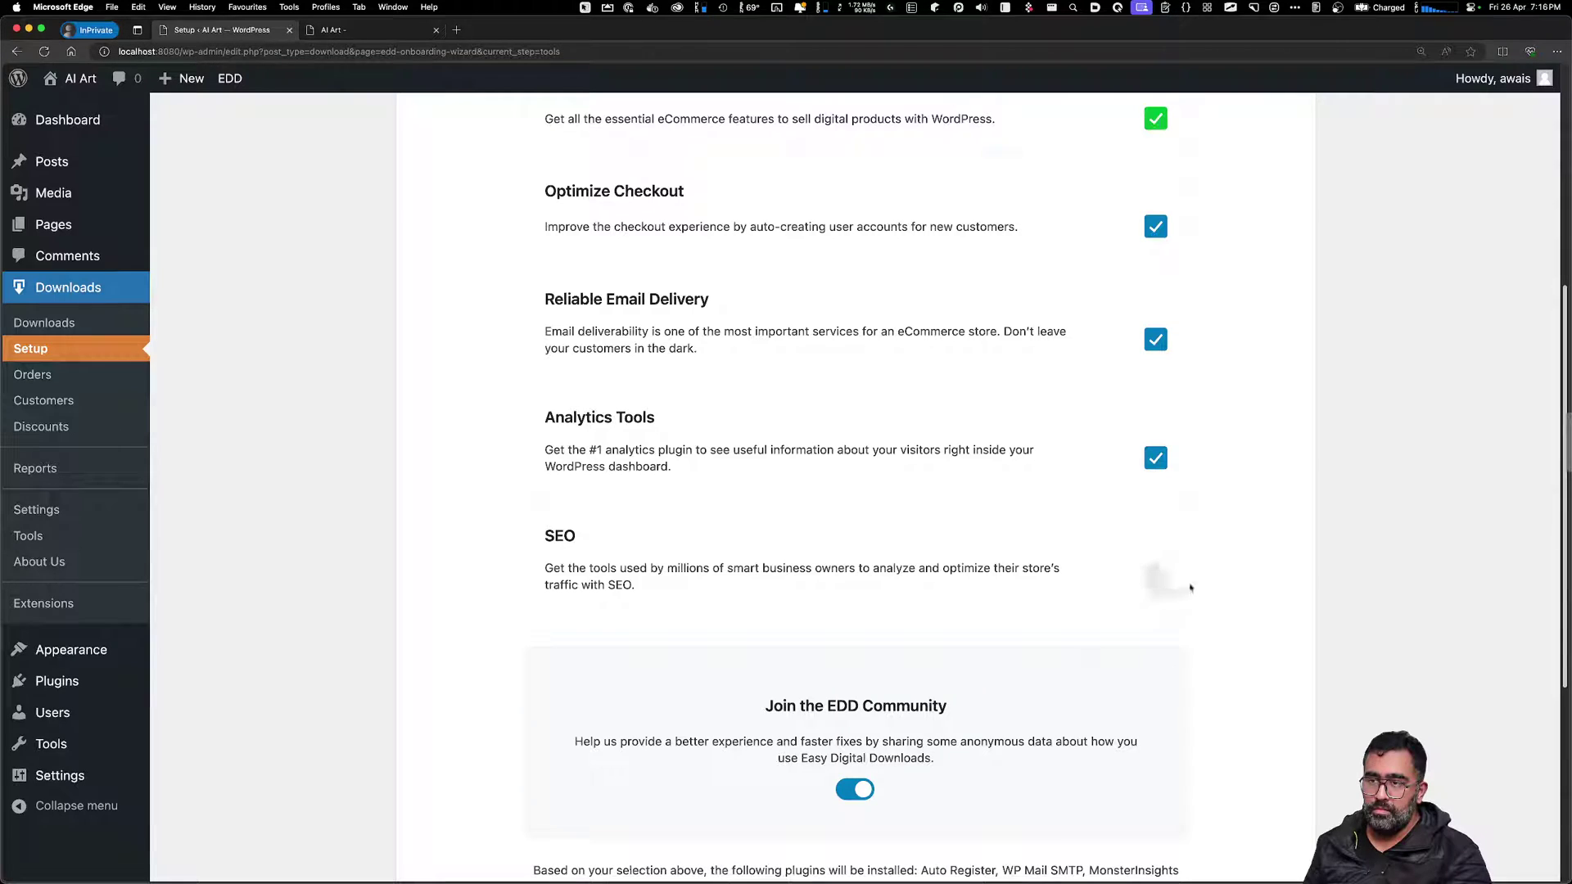
click(1155, 459)
click(1161, 464)
click(1161, 463)
scroll(778, 409, up, 3)
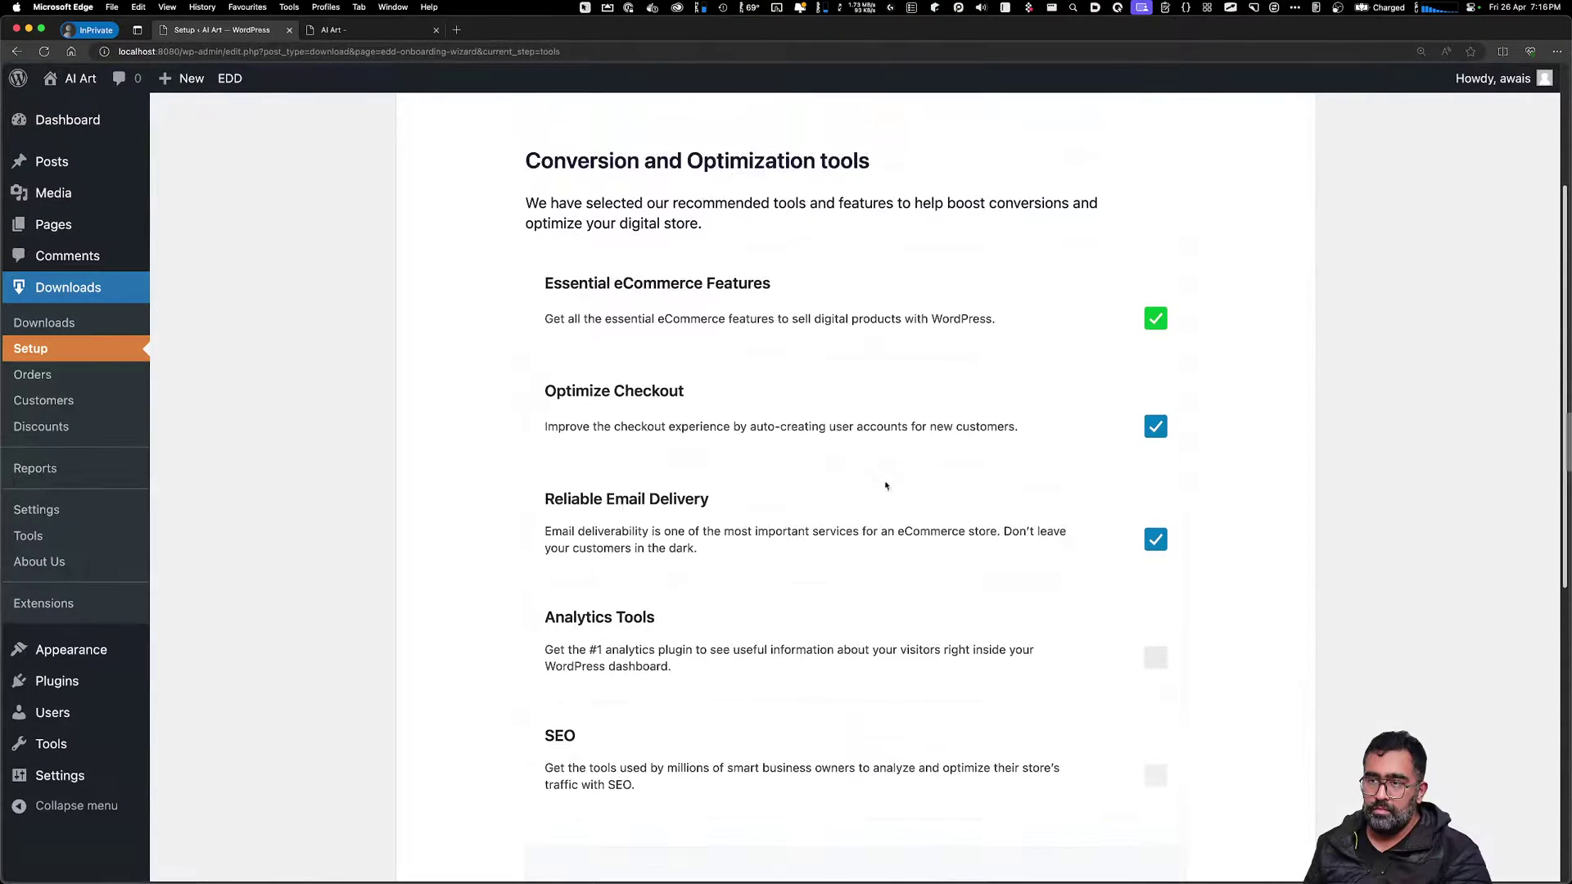
scroll(885, 485, down, 8)
click(1202, 603)
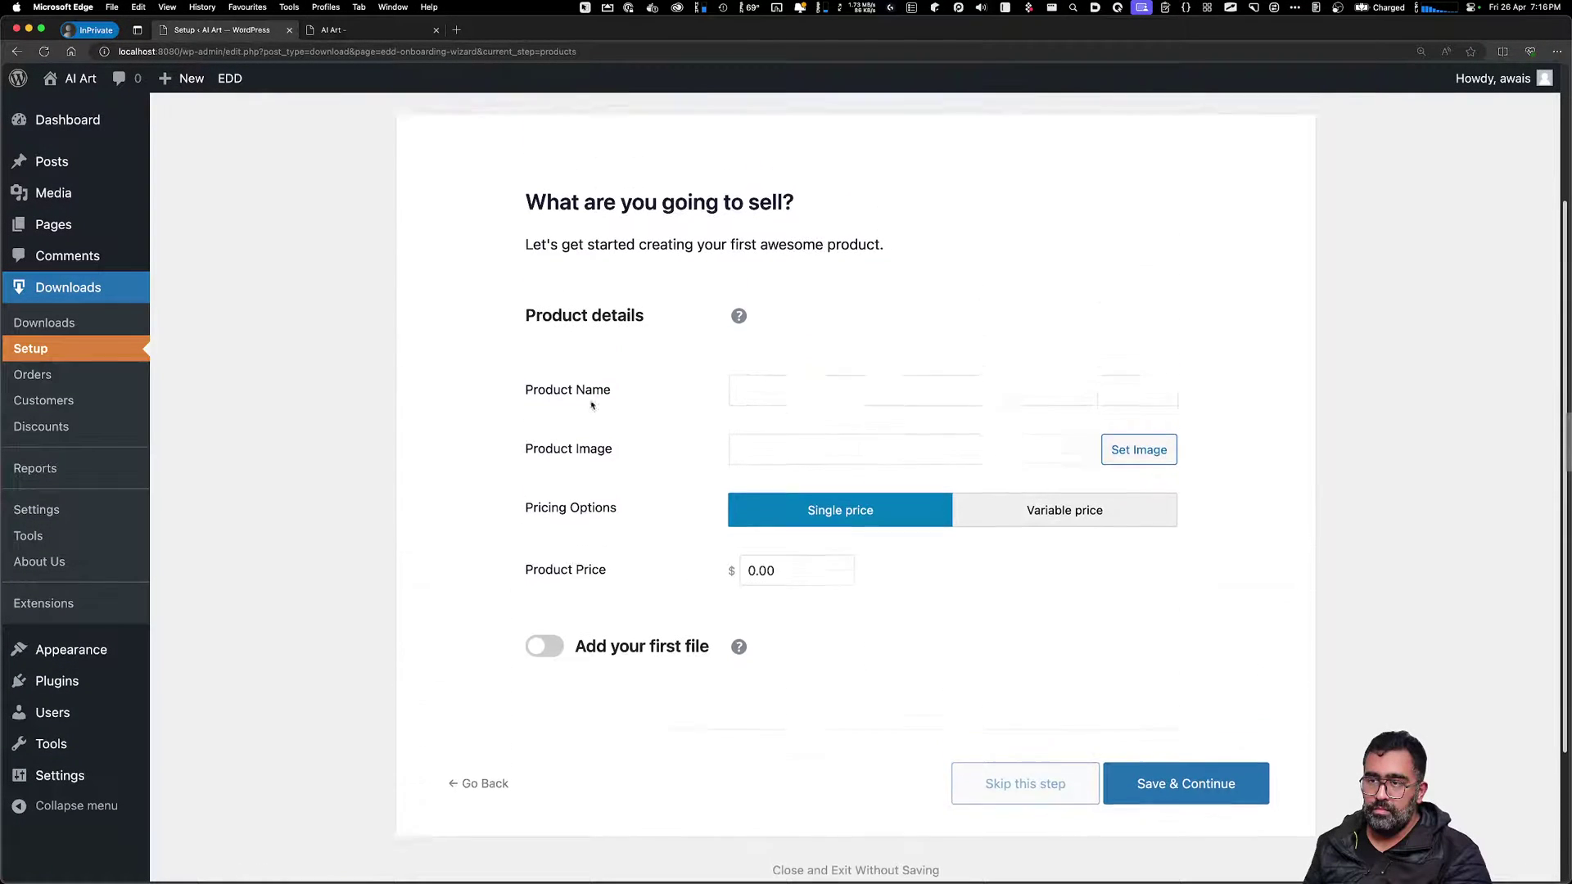
Name the product 'Haunted House Stock Image' and upload the mansion JPG as its product image
click(781, 452)
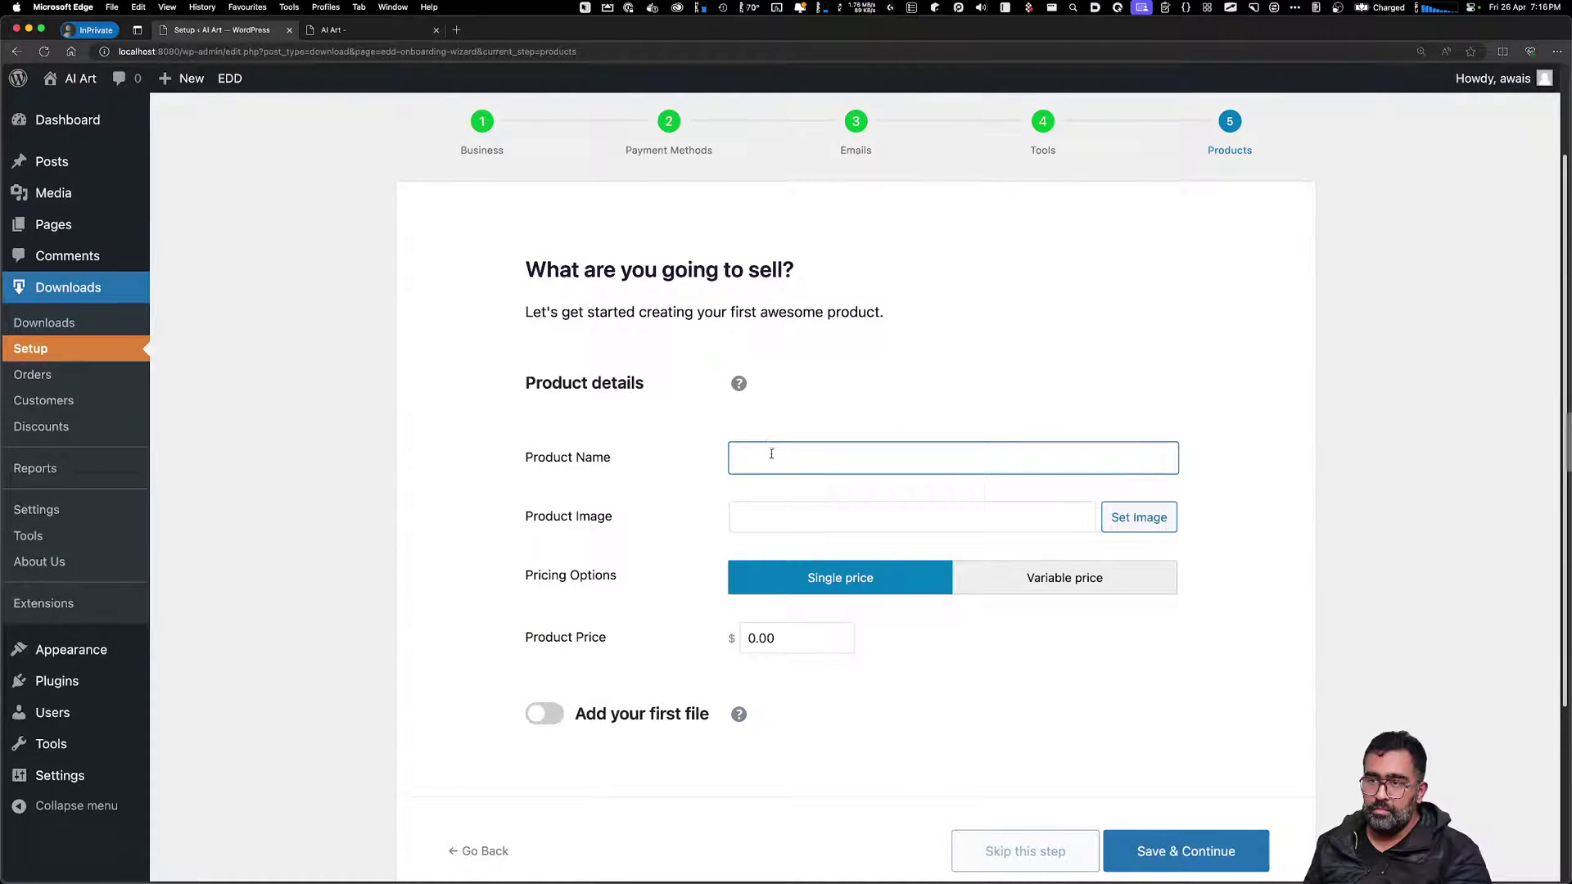
text(Haunted House Stock Images)
click(1145, 524)
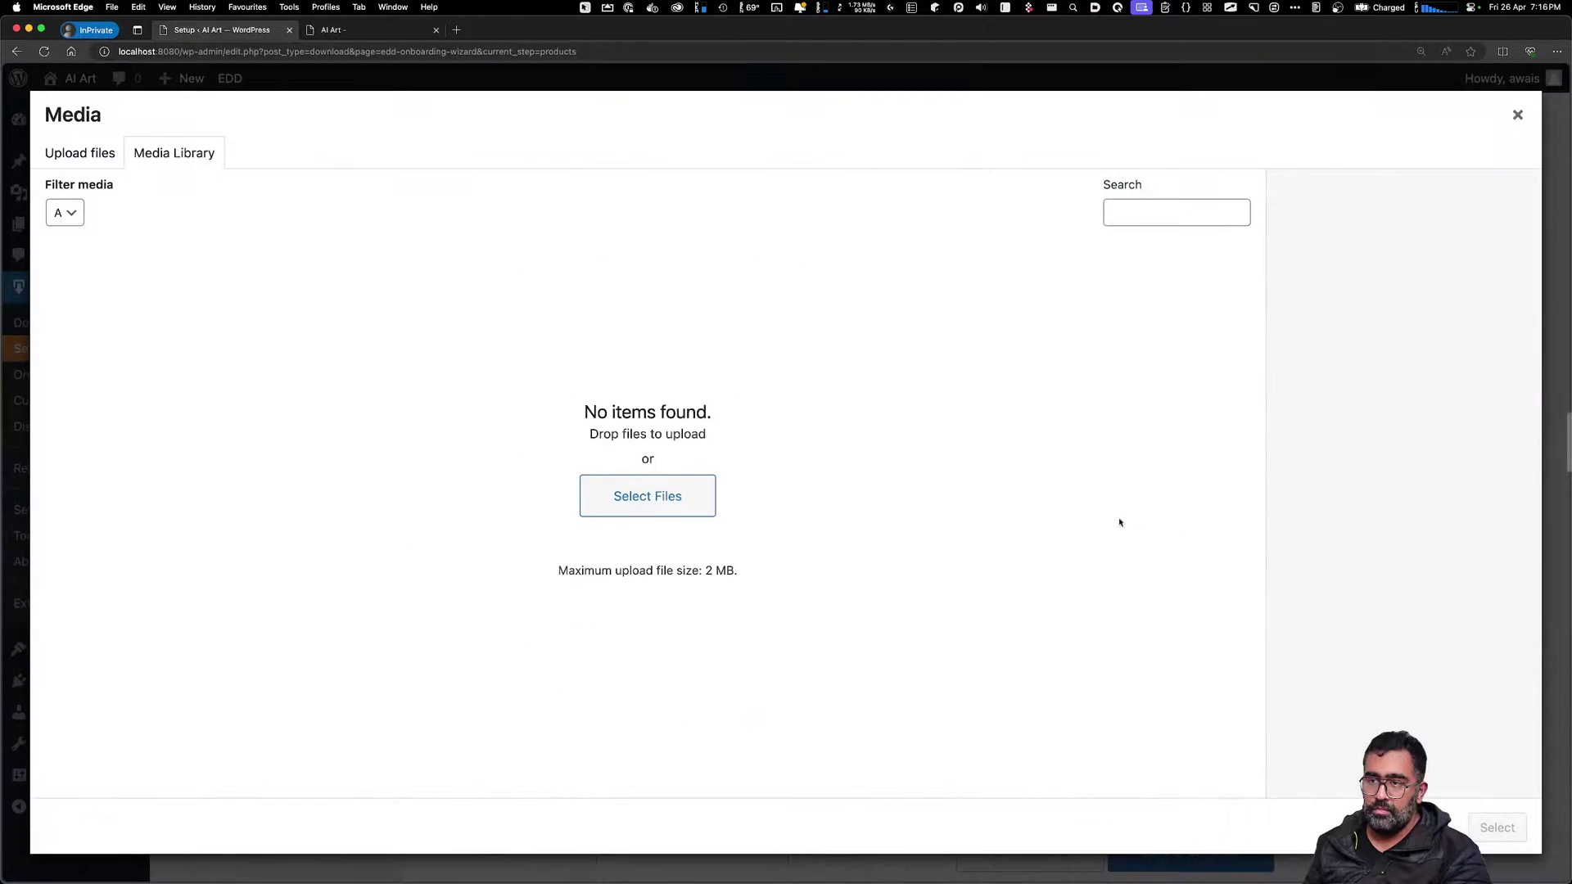
click(706, 505)
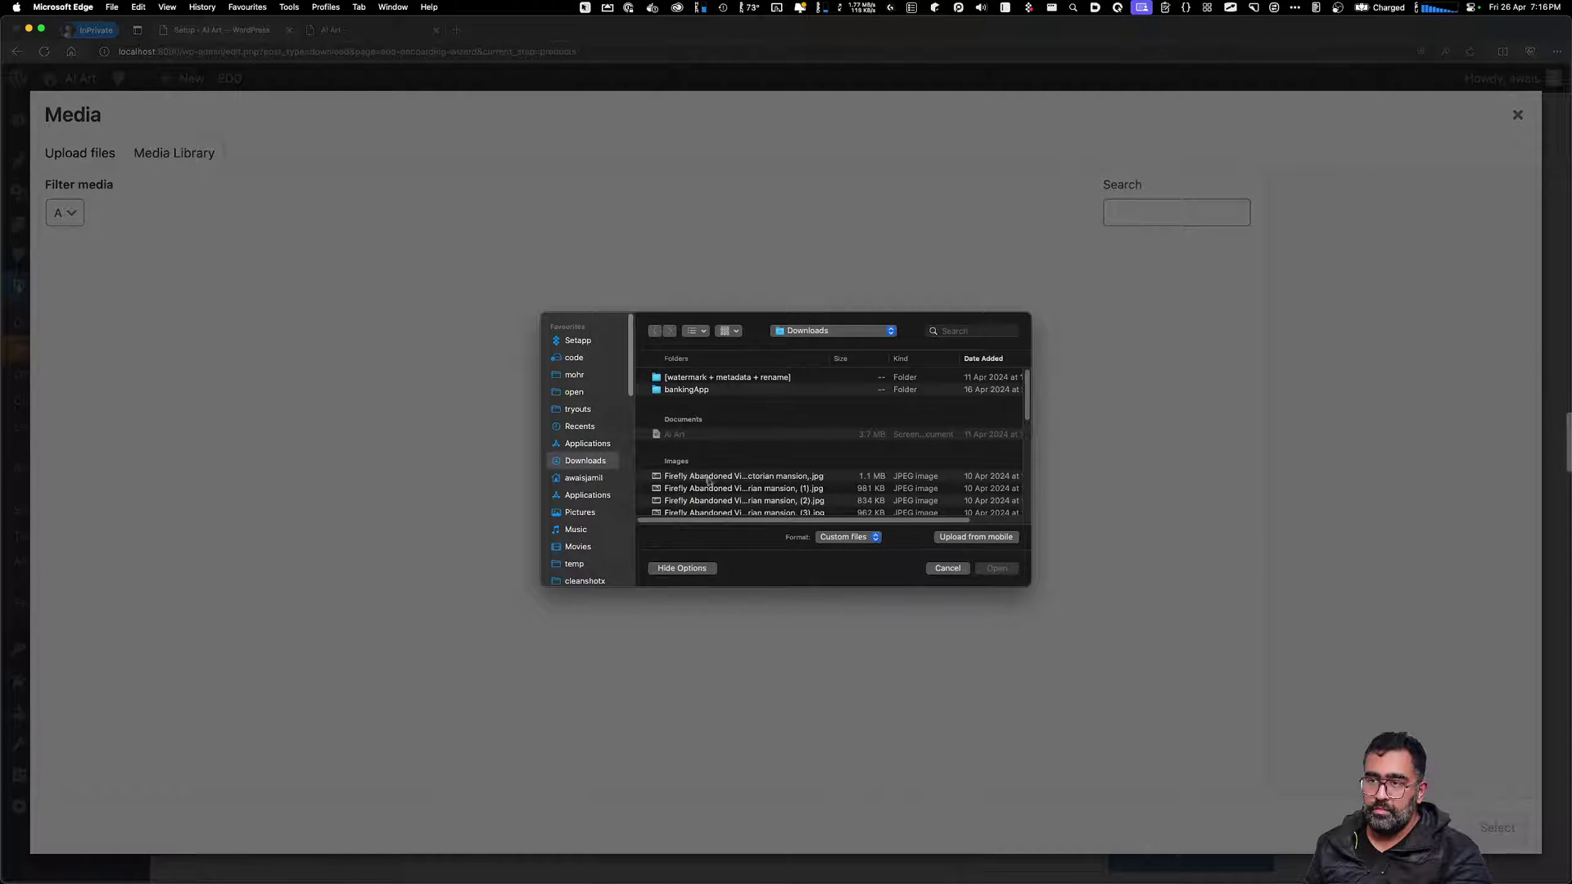
double_click(709, 478)
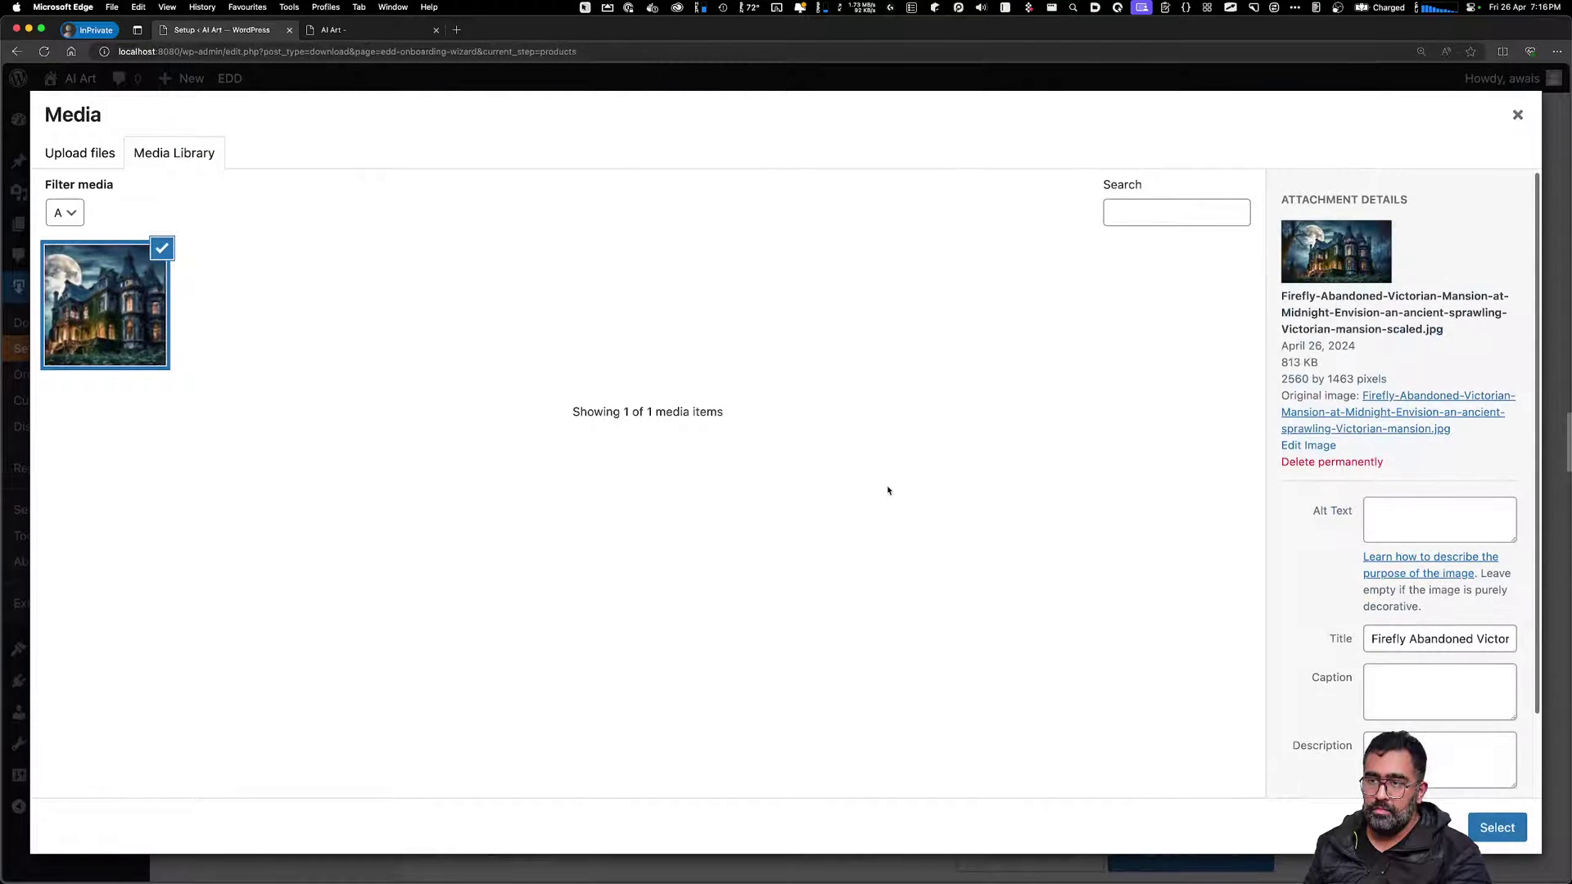
click(1498, 828)
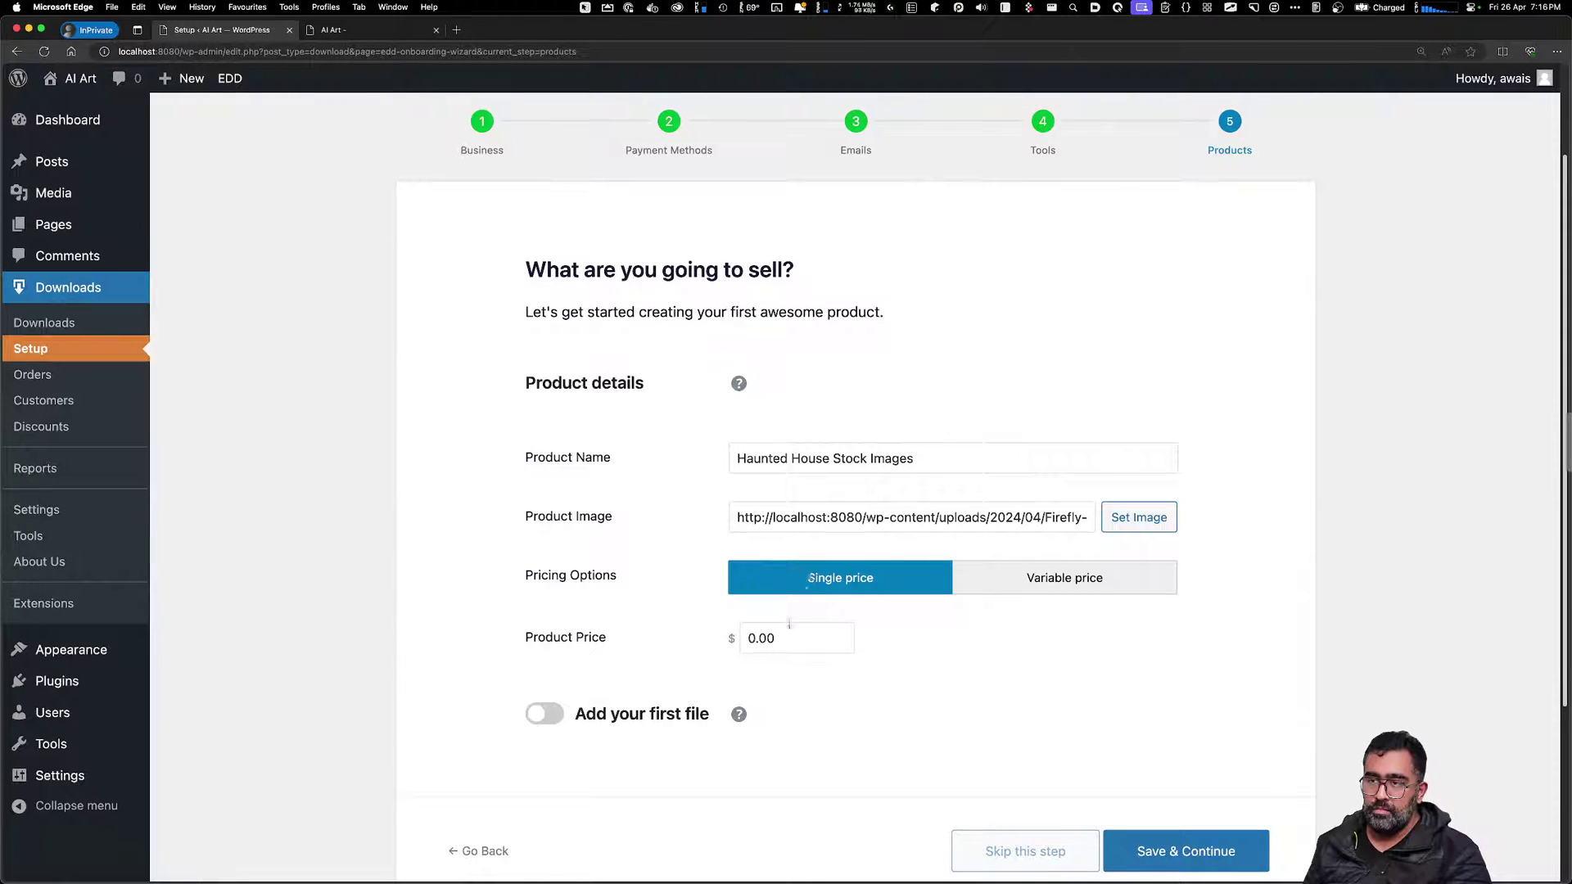
Set the product price to 1 and turn on Add your first file
drag(786, 638, 734, 638)
text(1)
scroll(1031, 713, down, 3)
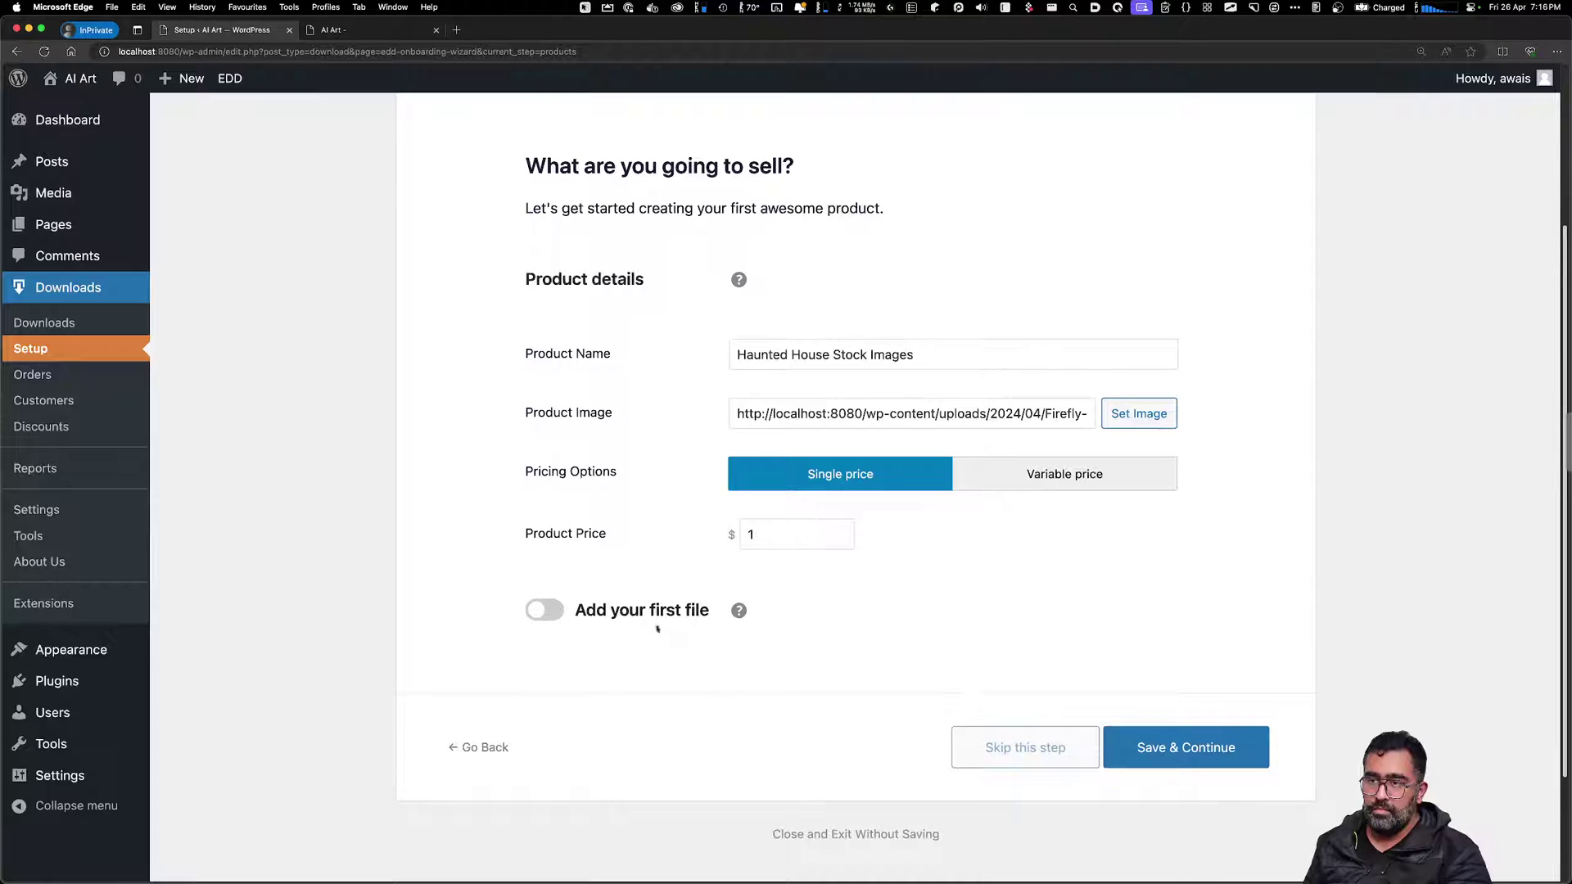
click(657, 615)
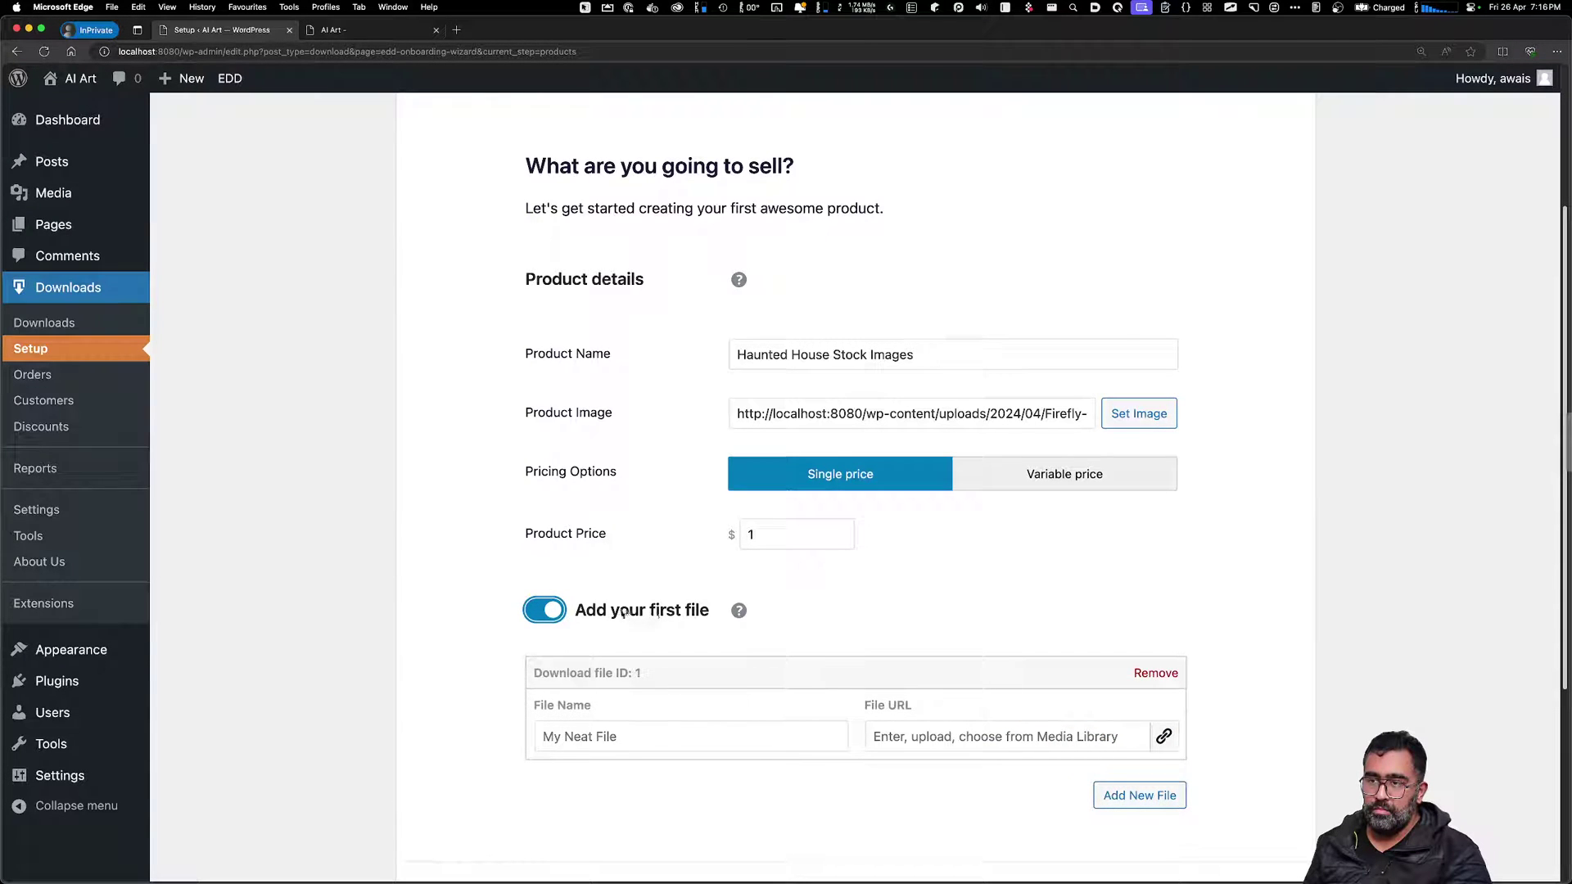
Try uploading 'haunted House Stock Images.zip' as the download file, then close the window after the size error
click(655, 732)
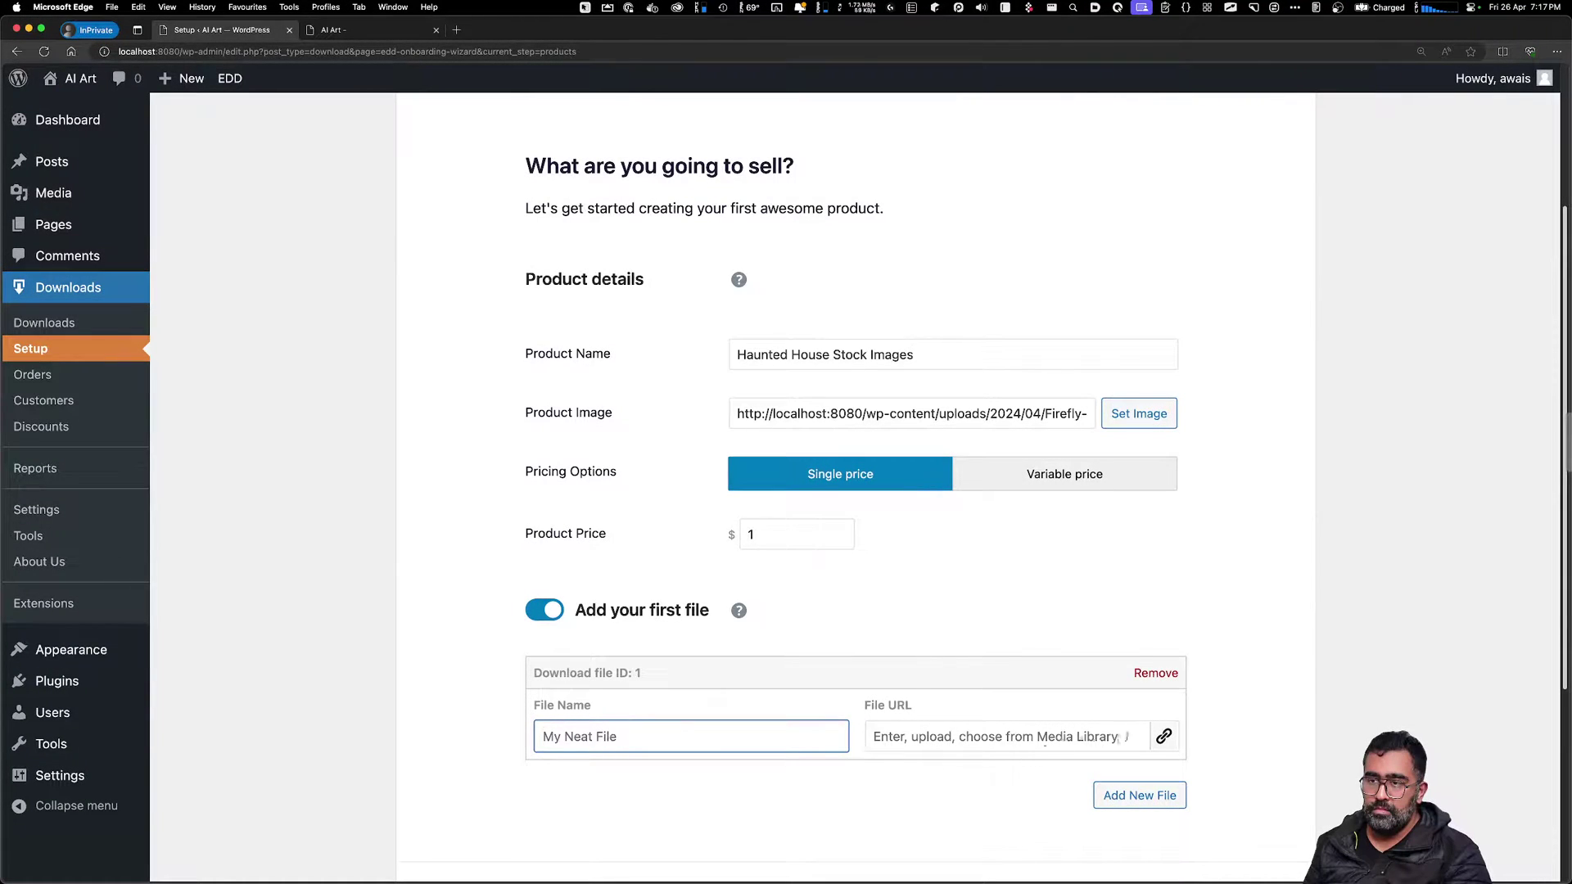
click(1163, 736)
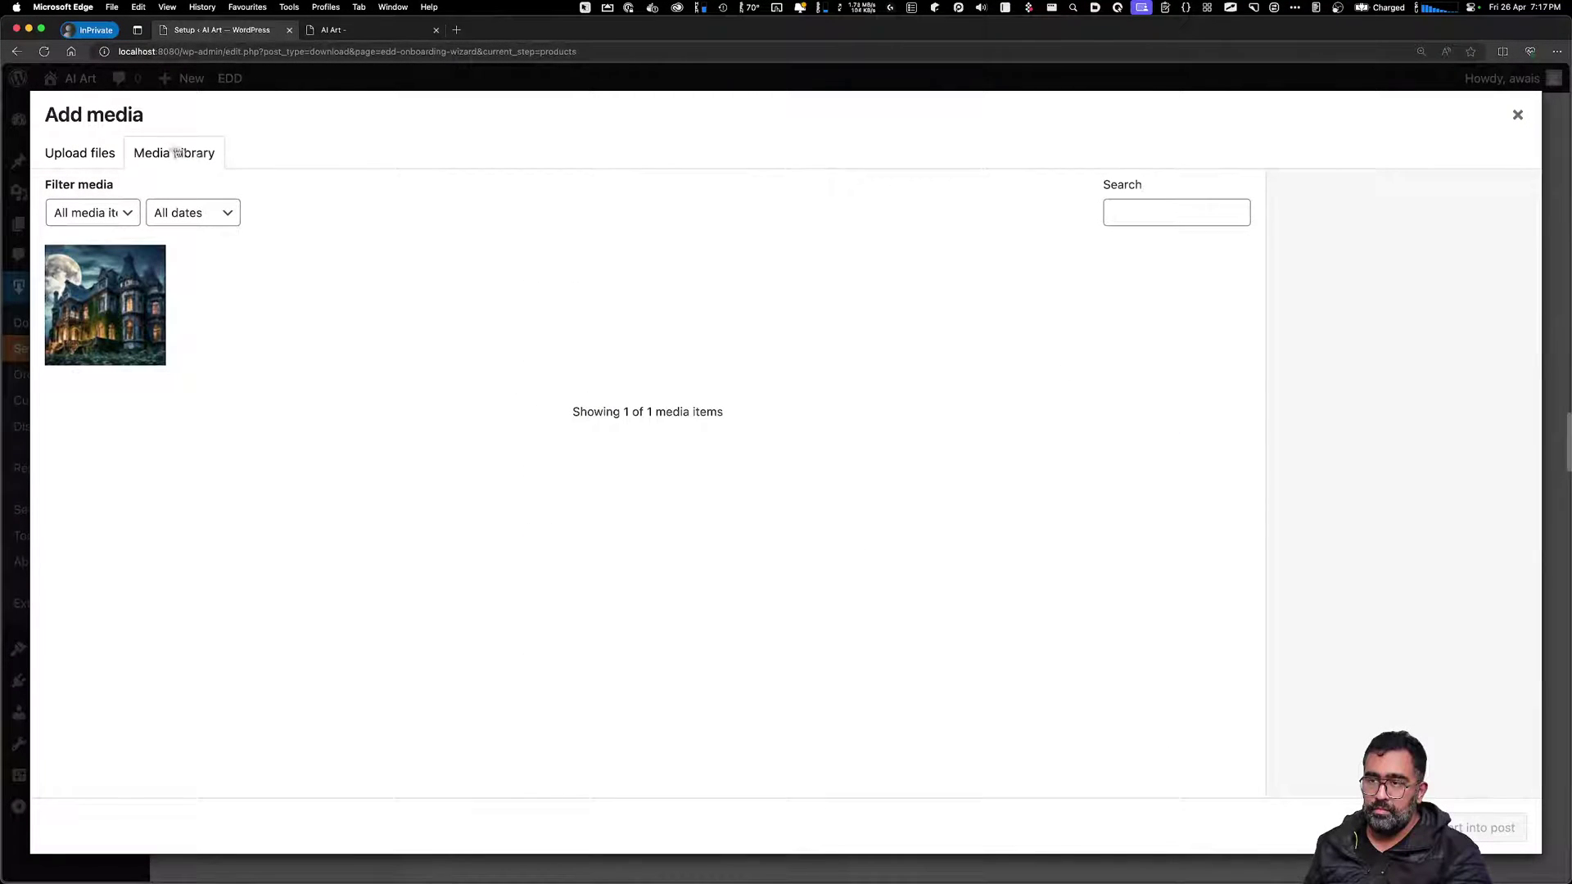
click(106, 154)
click(727, 468)
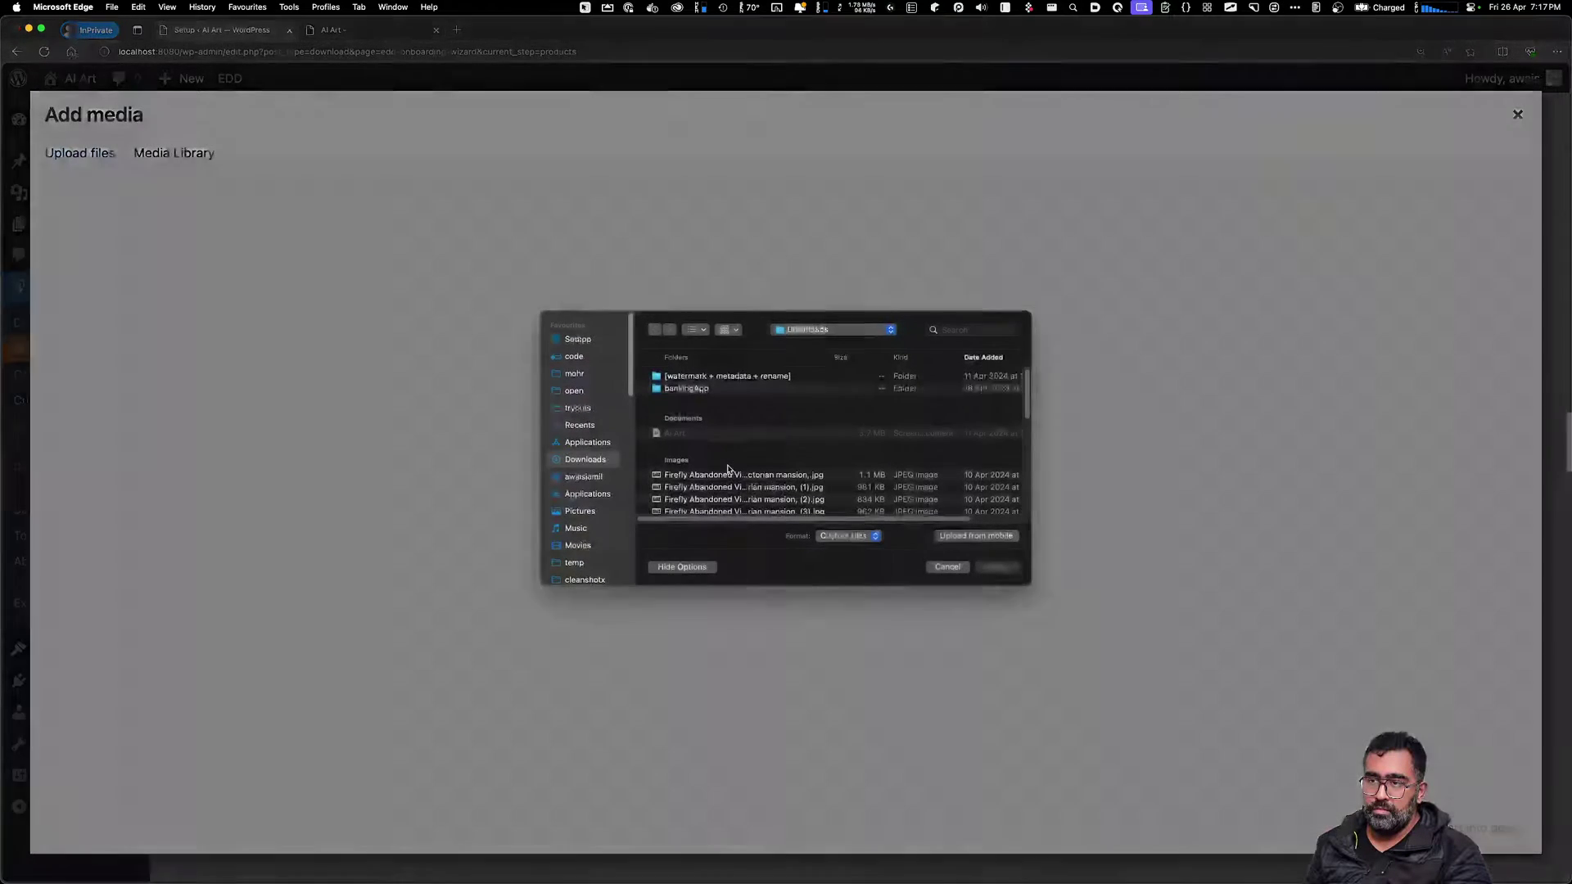
scroll(727, 468, down, 5)
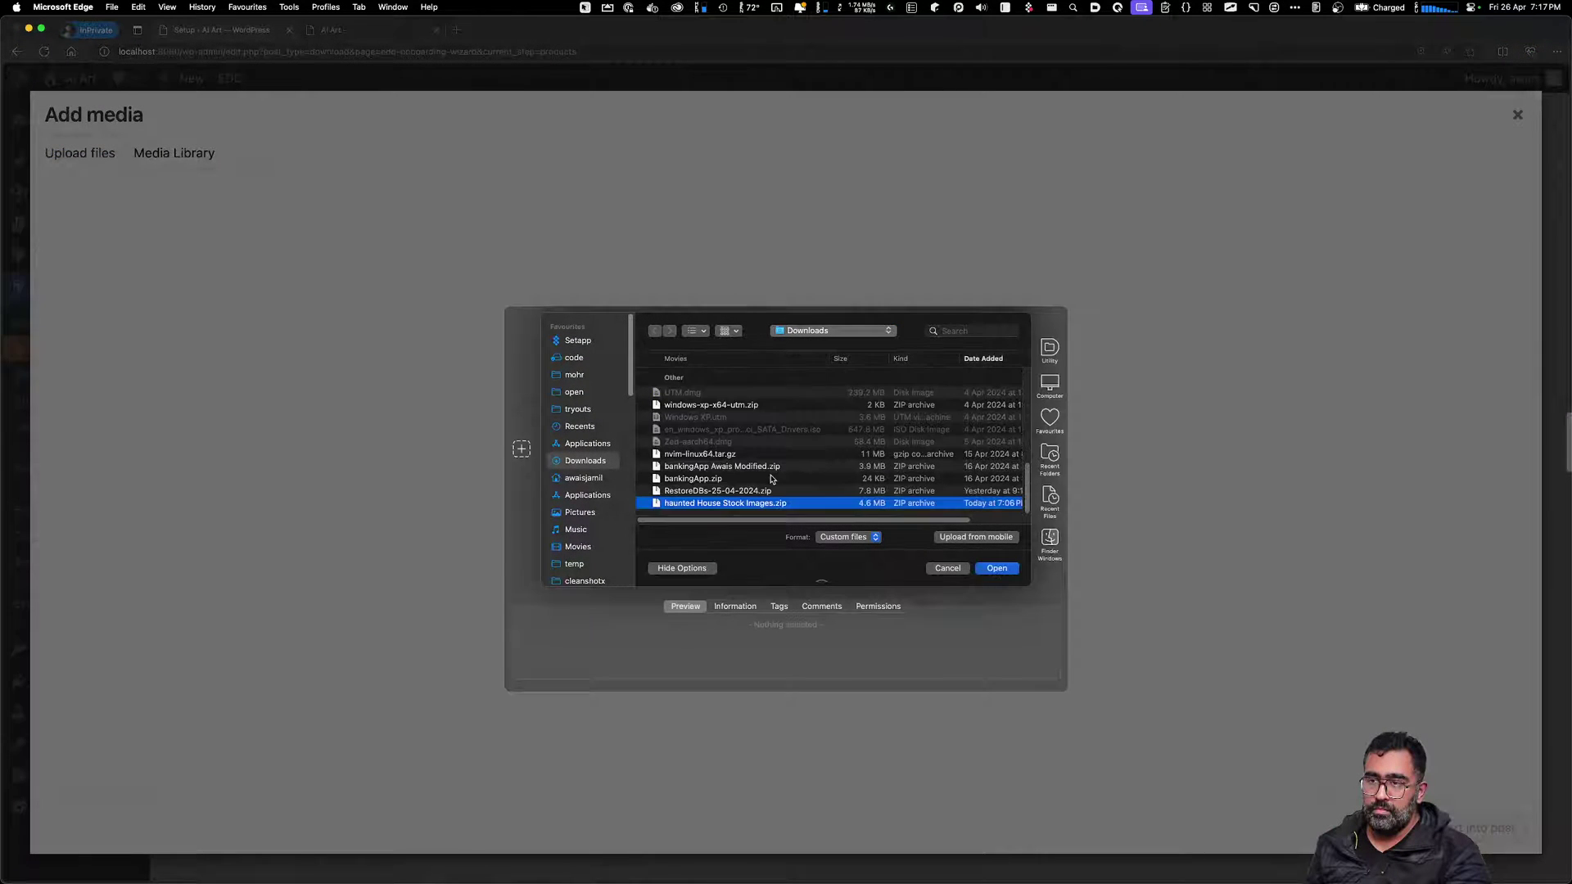
double_click(709, 502)
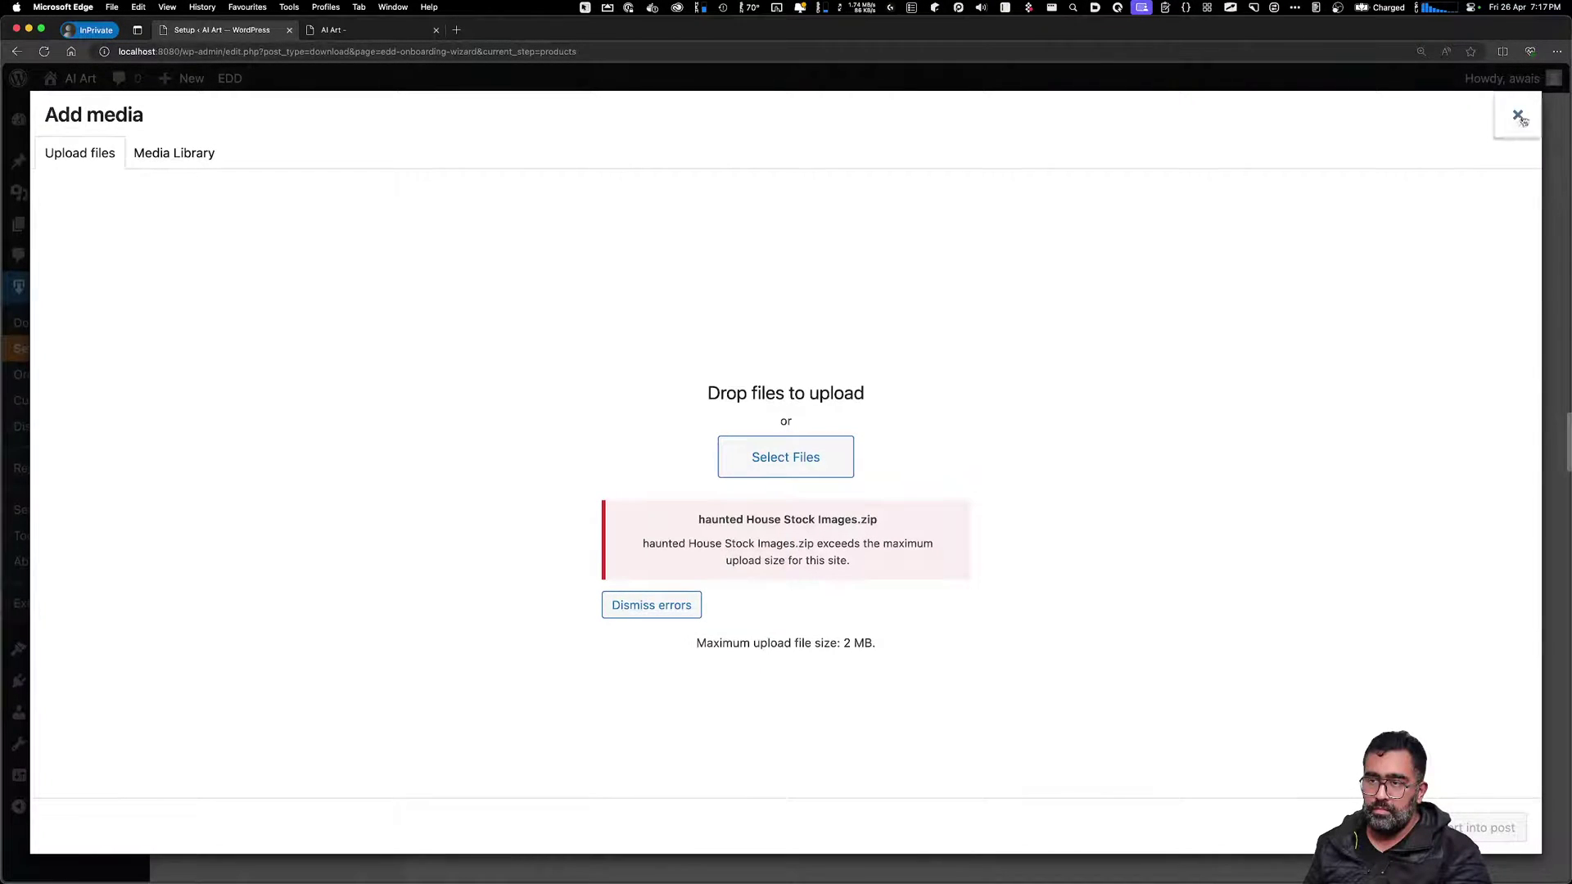
click(1516, 115)
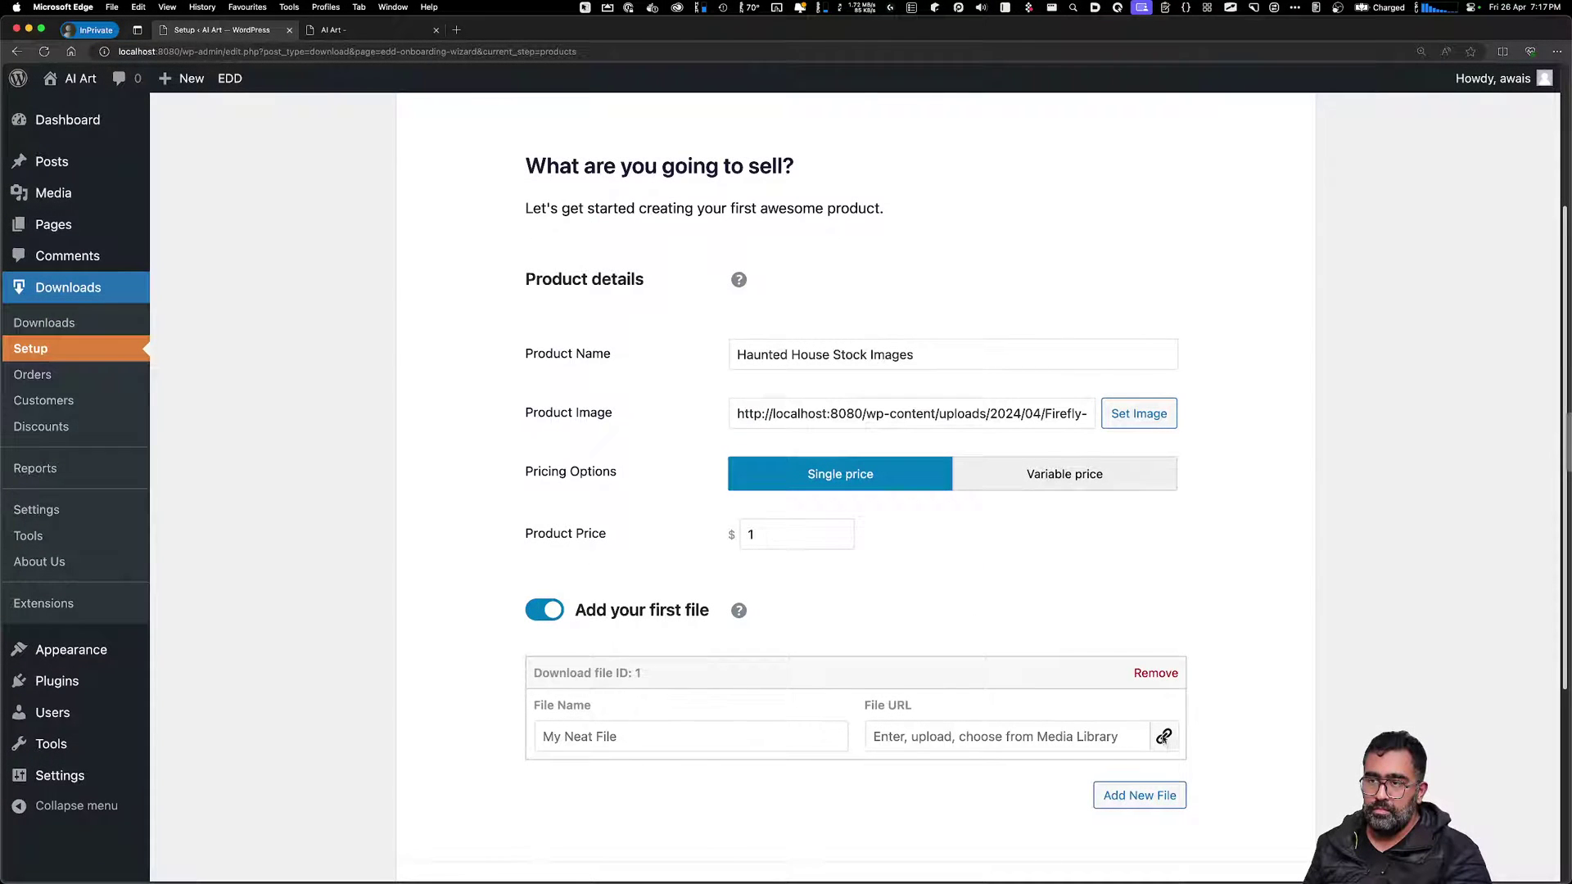
Upload four mansion images, insert them as download files, and Save & Continue
click(1163, 737)
click(776, 458)
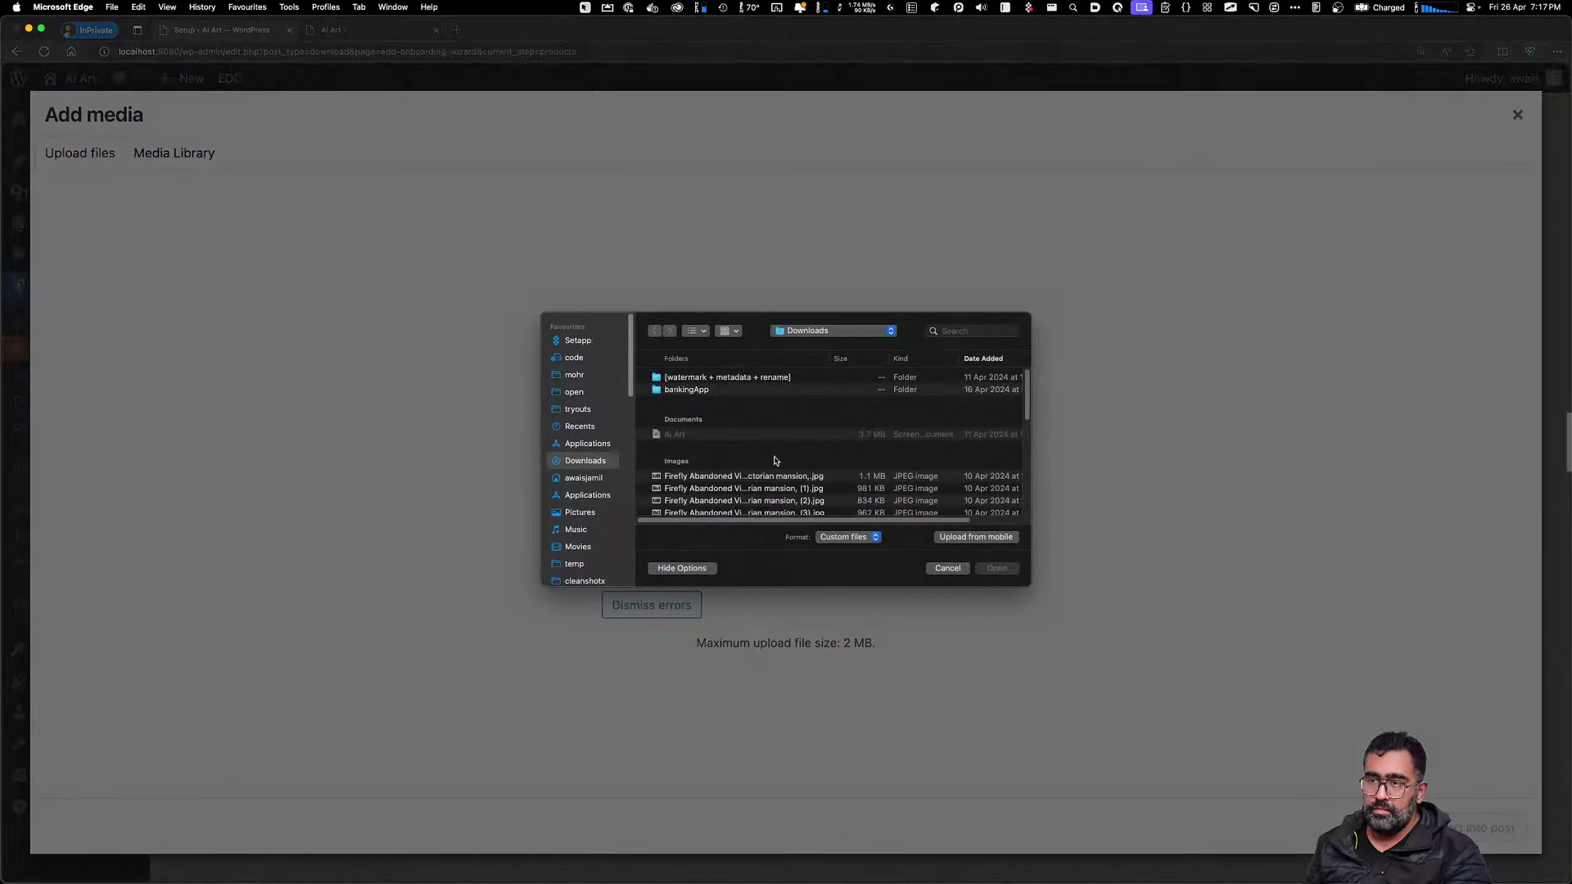
click(738, 478)
key(h)
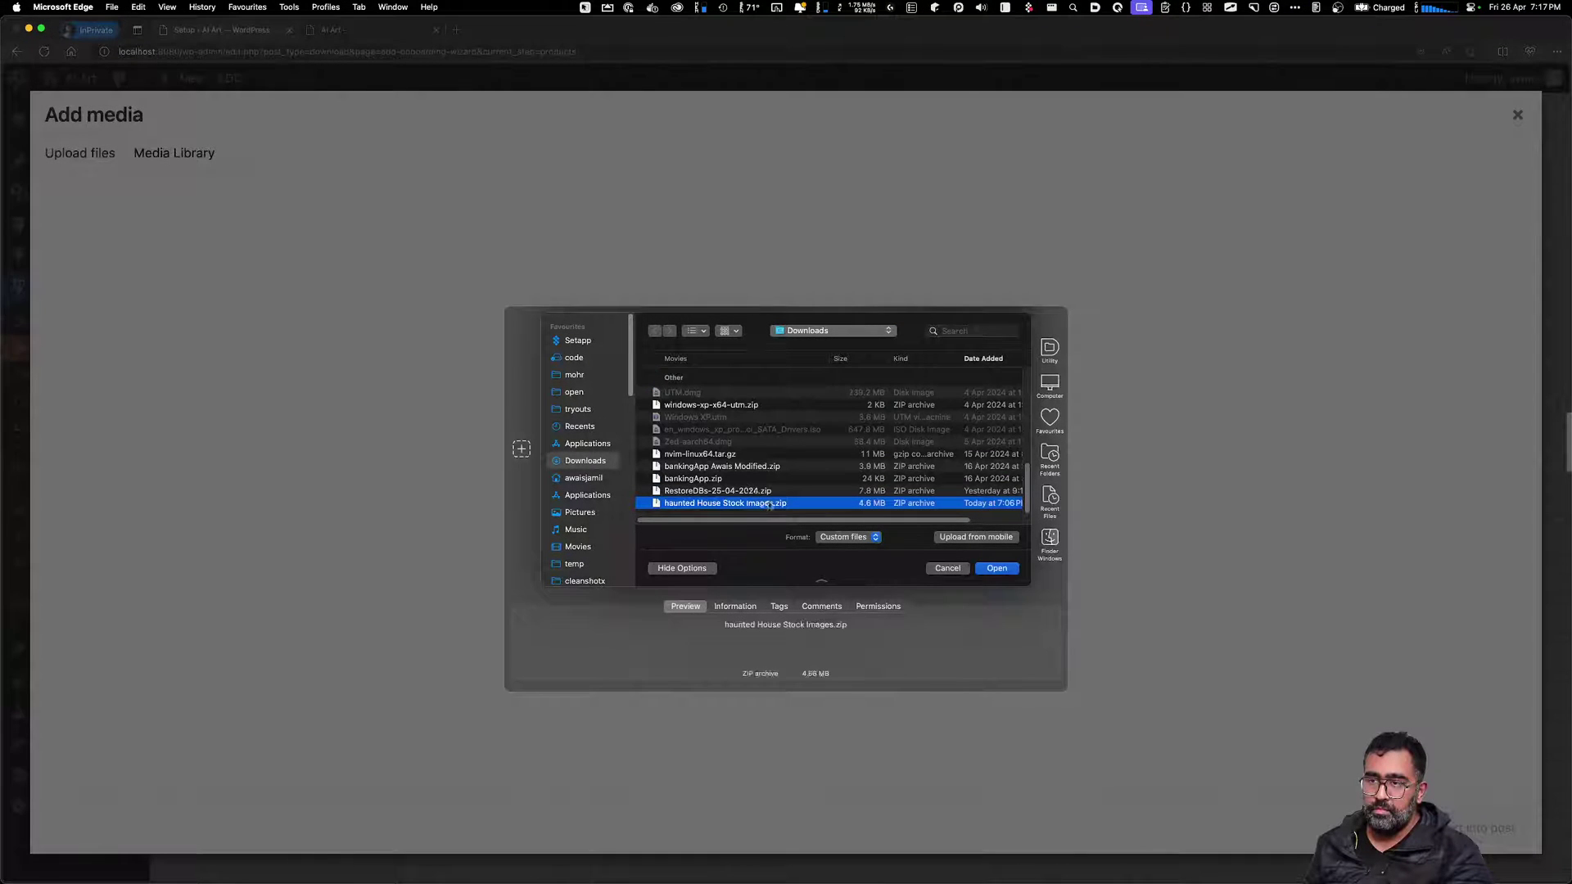
scroll(762, 487, up, 8)
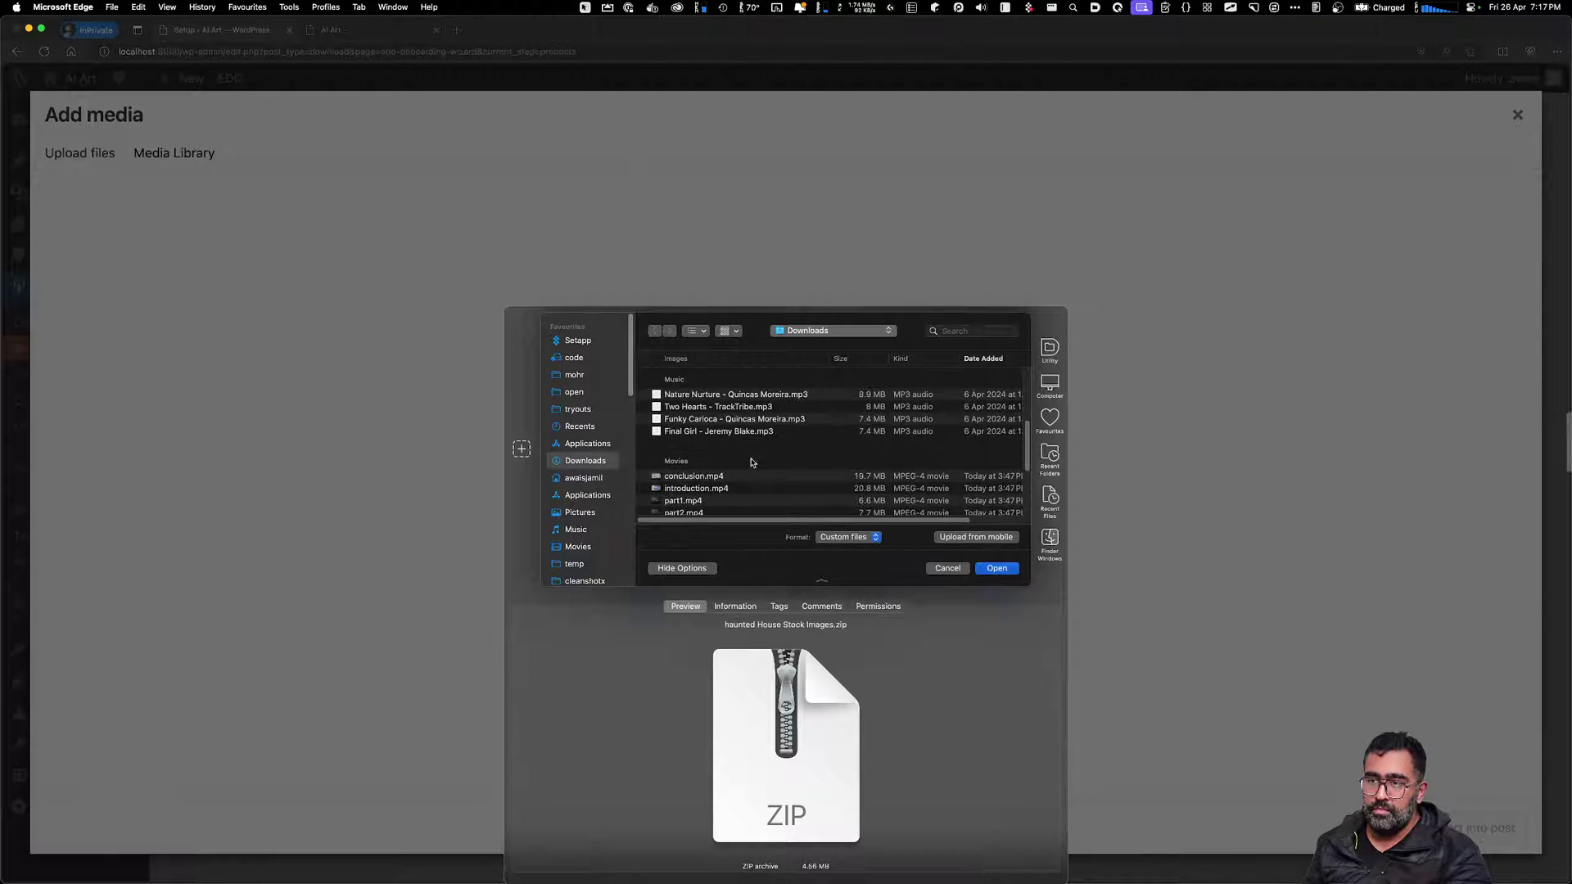
scroll(751, 463, up, 6)
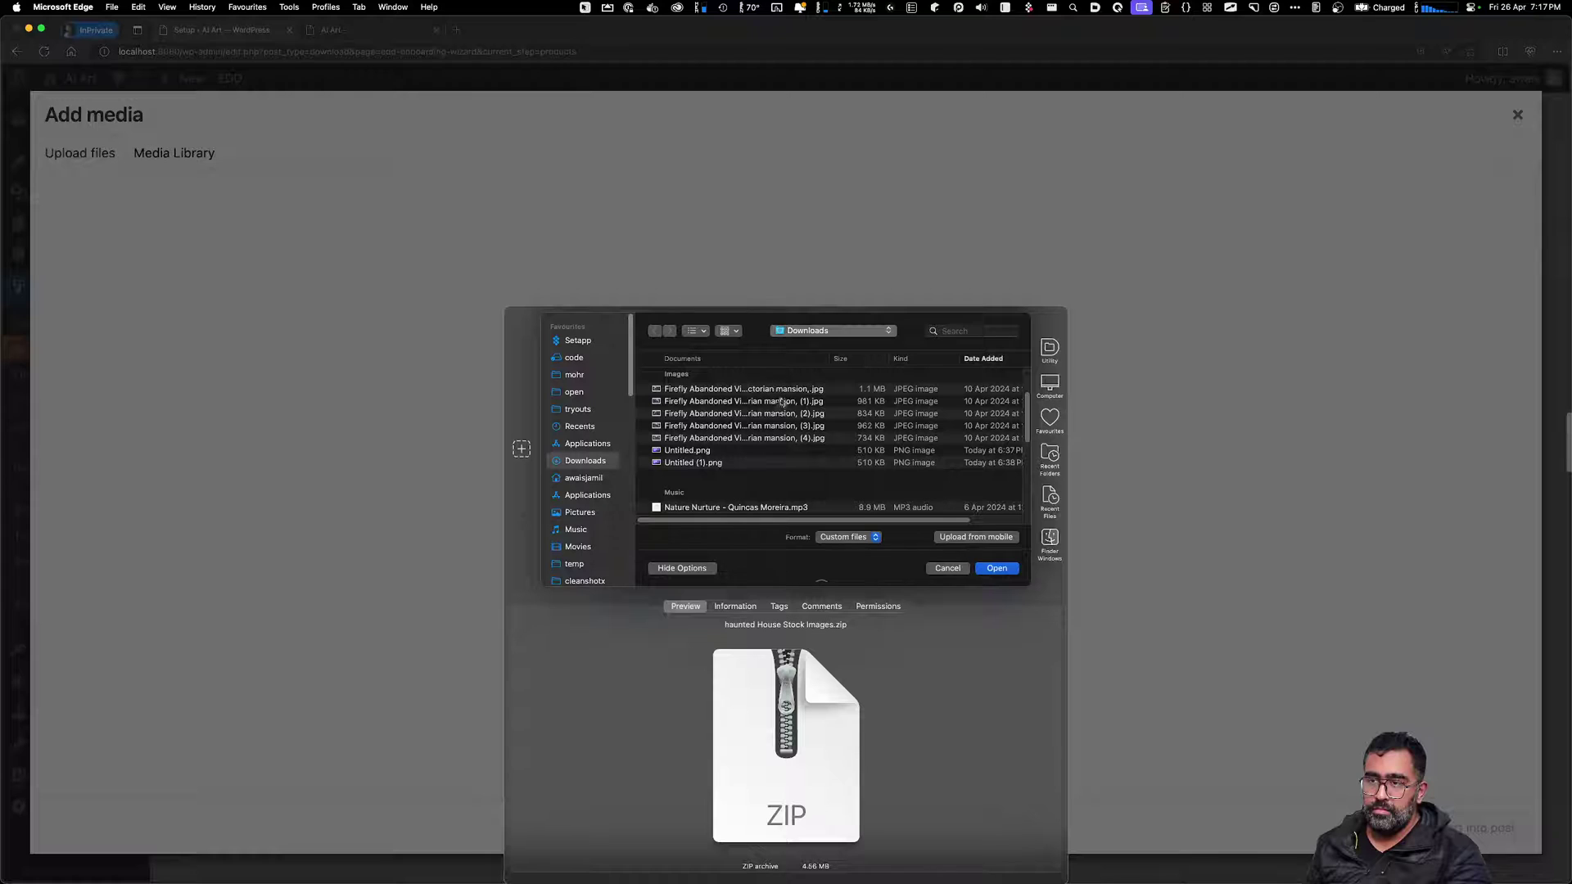
click(781, 402)
shift+click(784, 439)
click(993, 568)
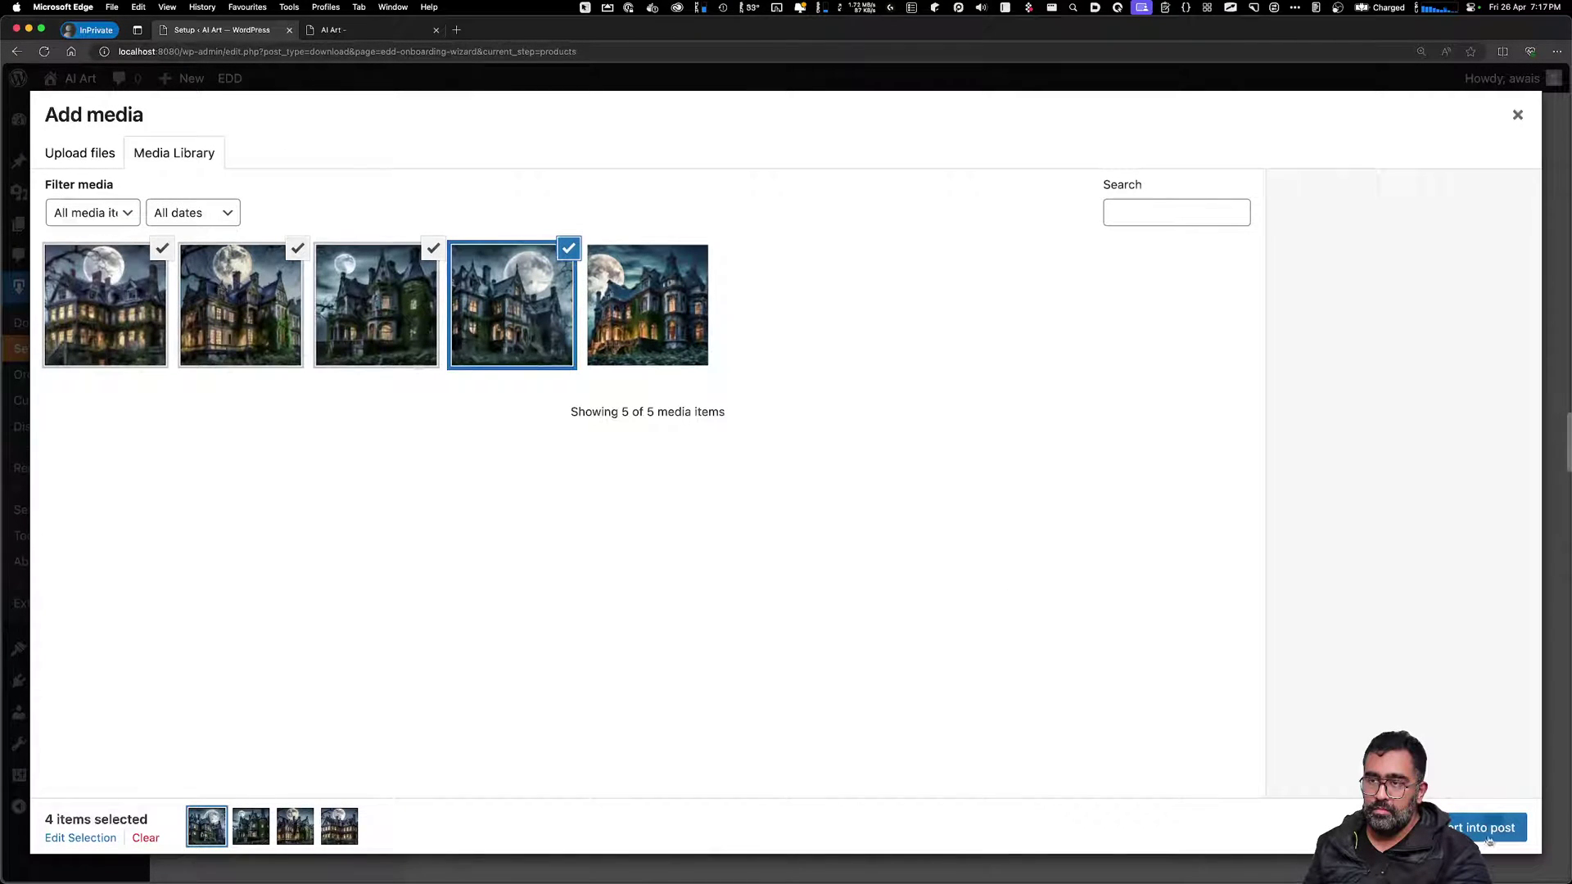
click(1488, 837)
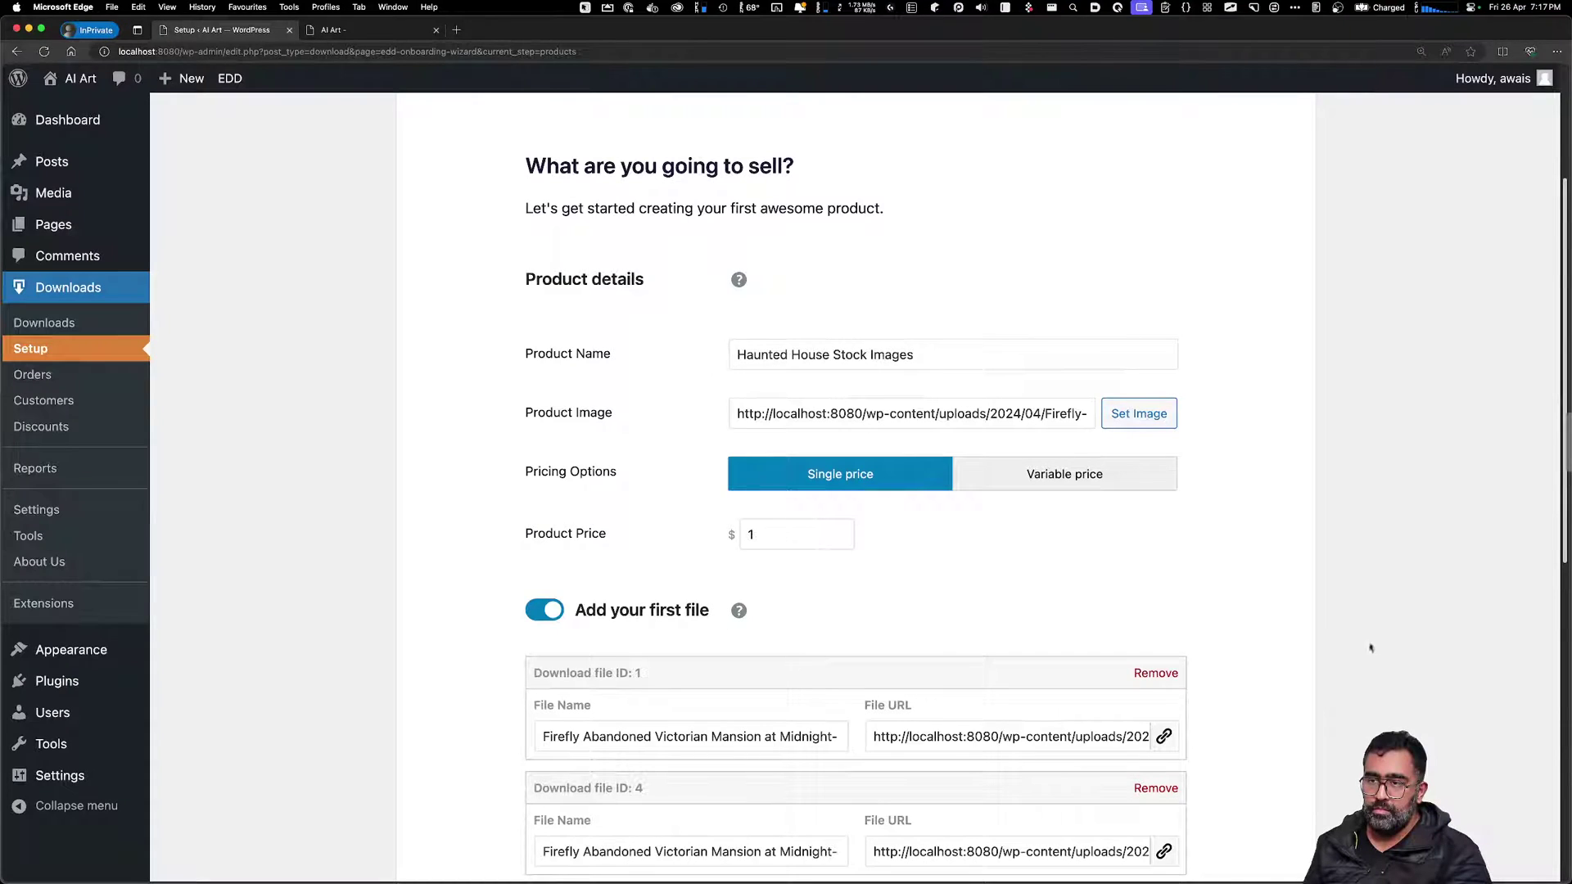
scroll(933, 375, down, 10)
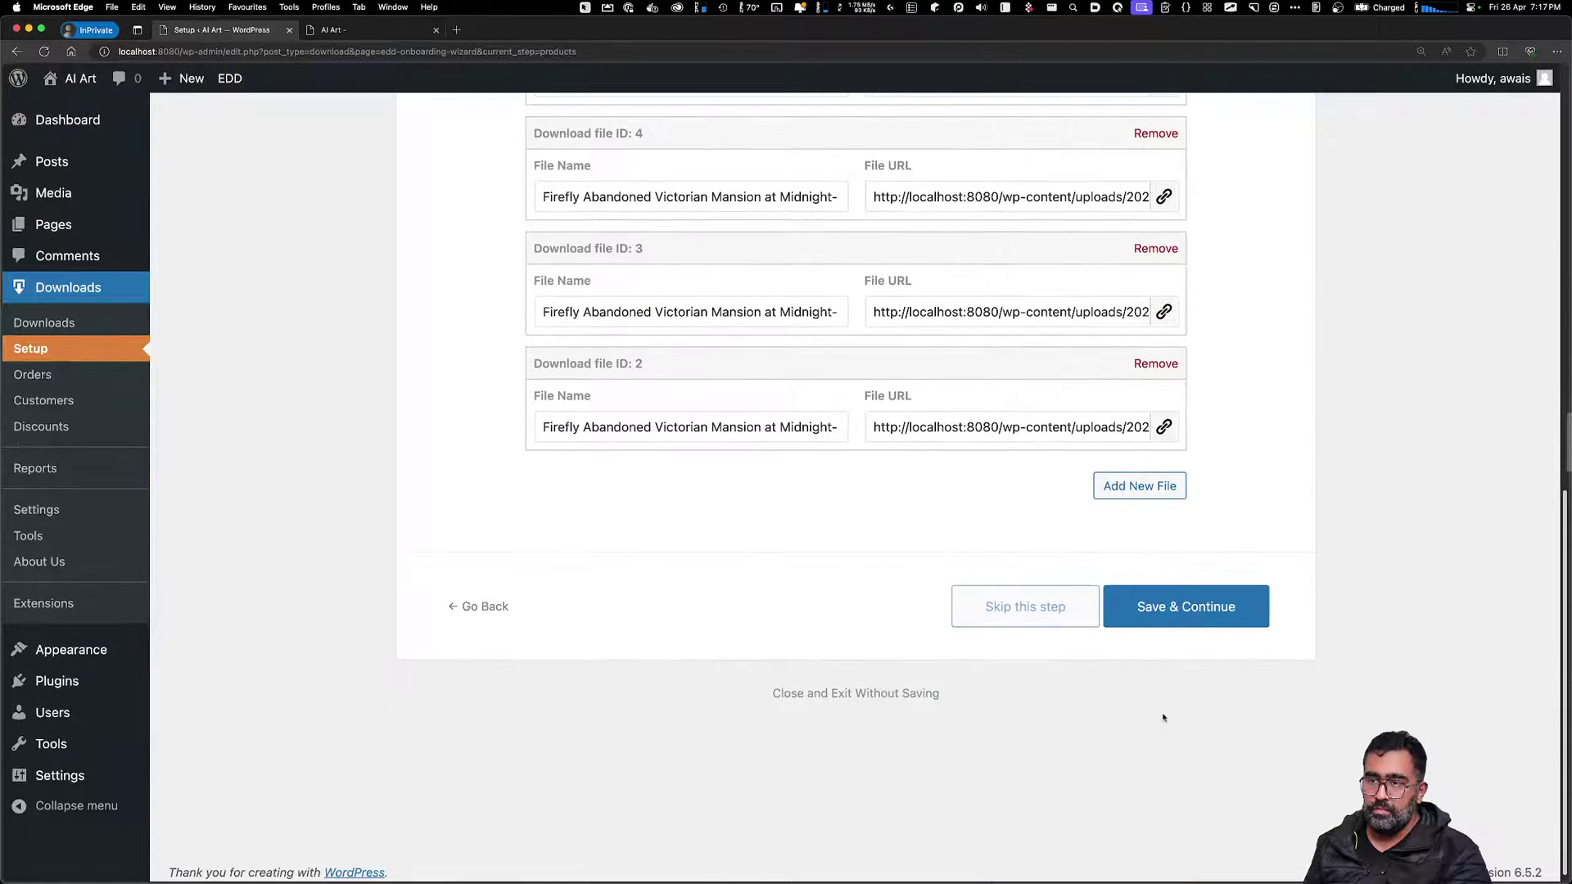
click(1162, 604)
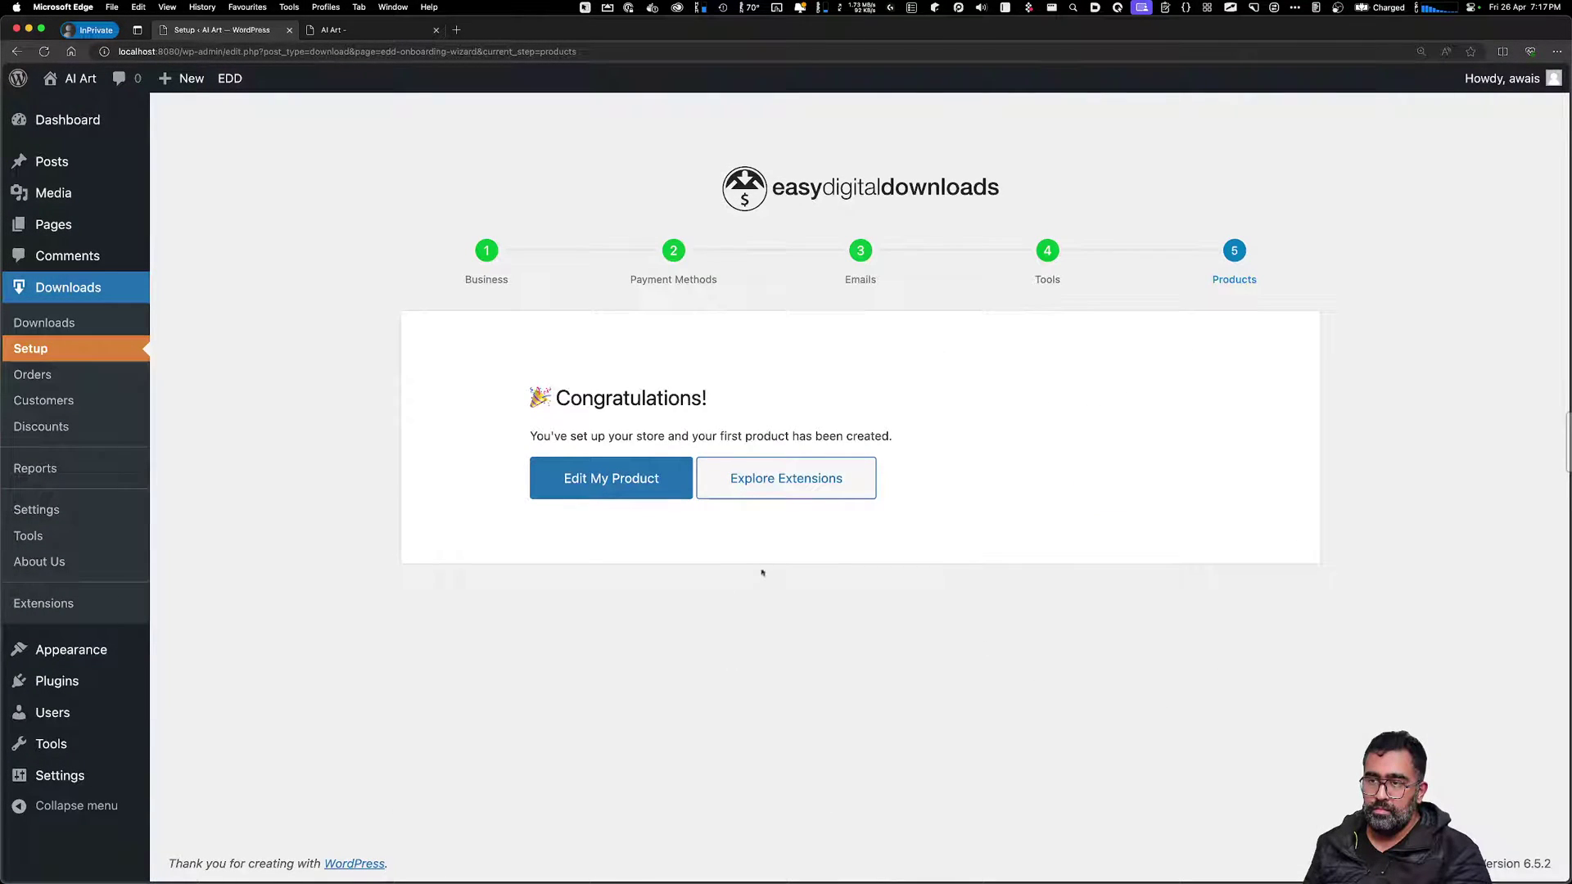
Open the new product and add the instructions 'Just Click on the Link to Download Images'
click(785, 479)
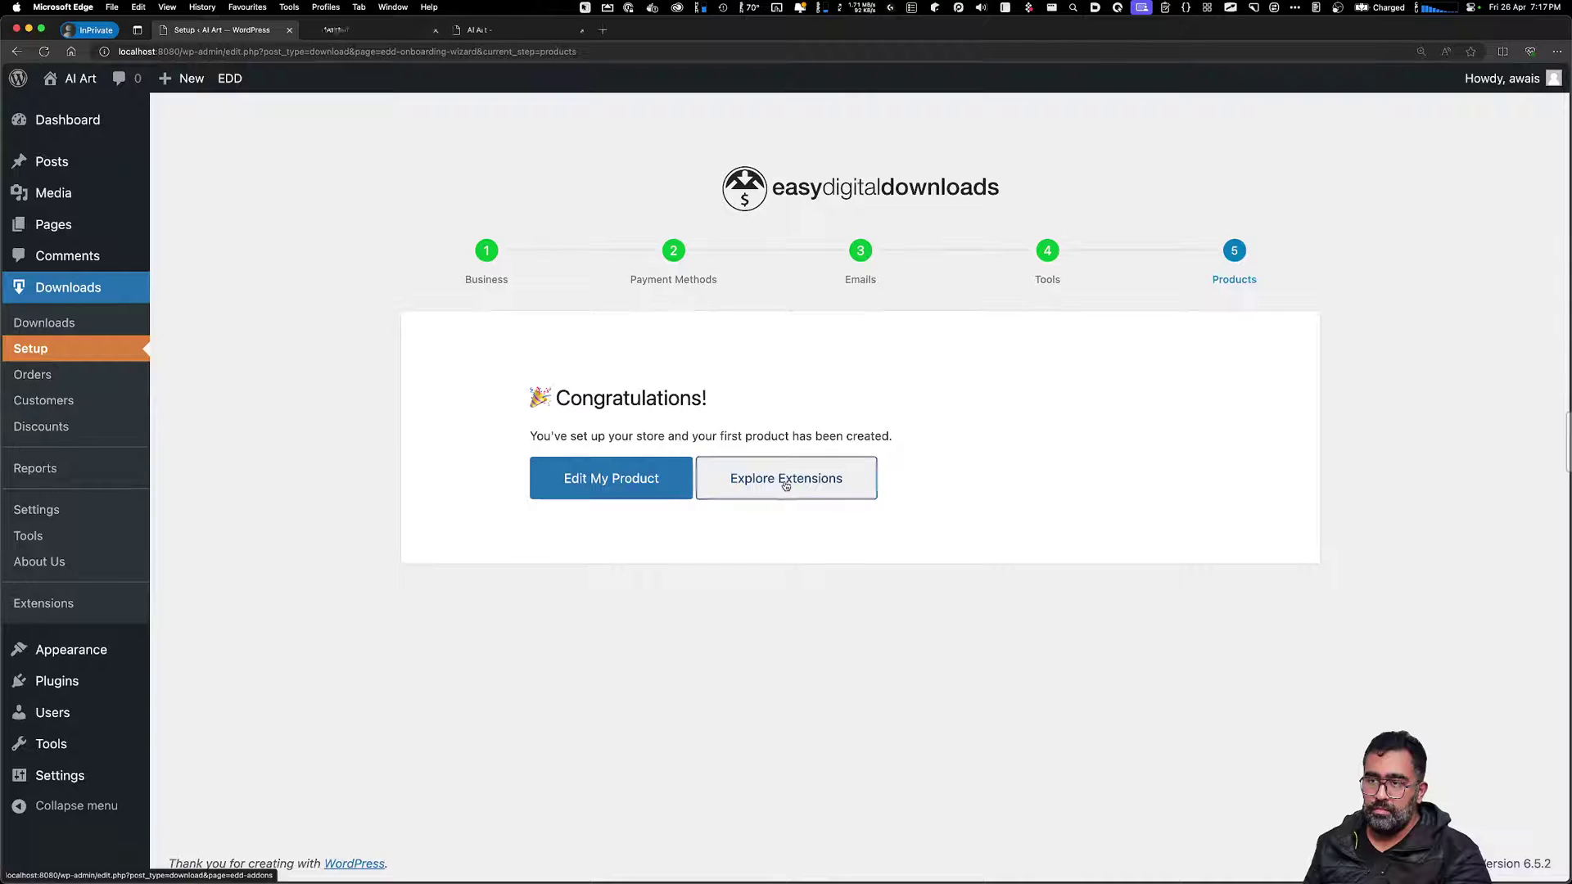
click(672, 485)
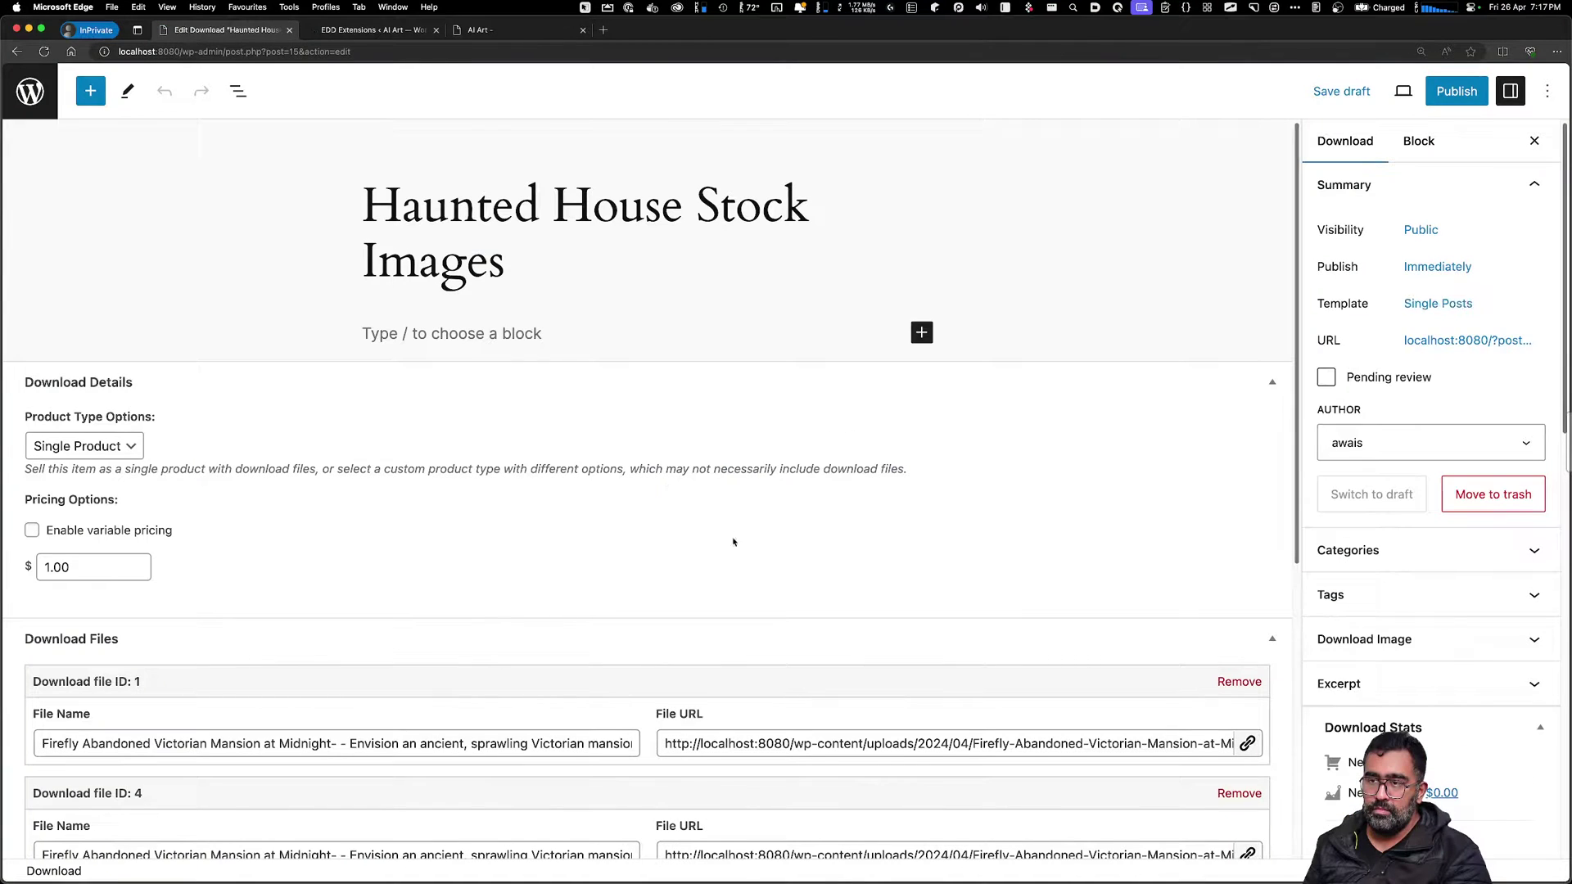
scroll(776, 600, down, 5)
scroll(777, 601, down, 2)
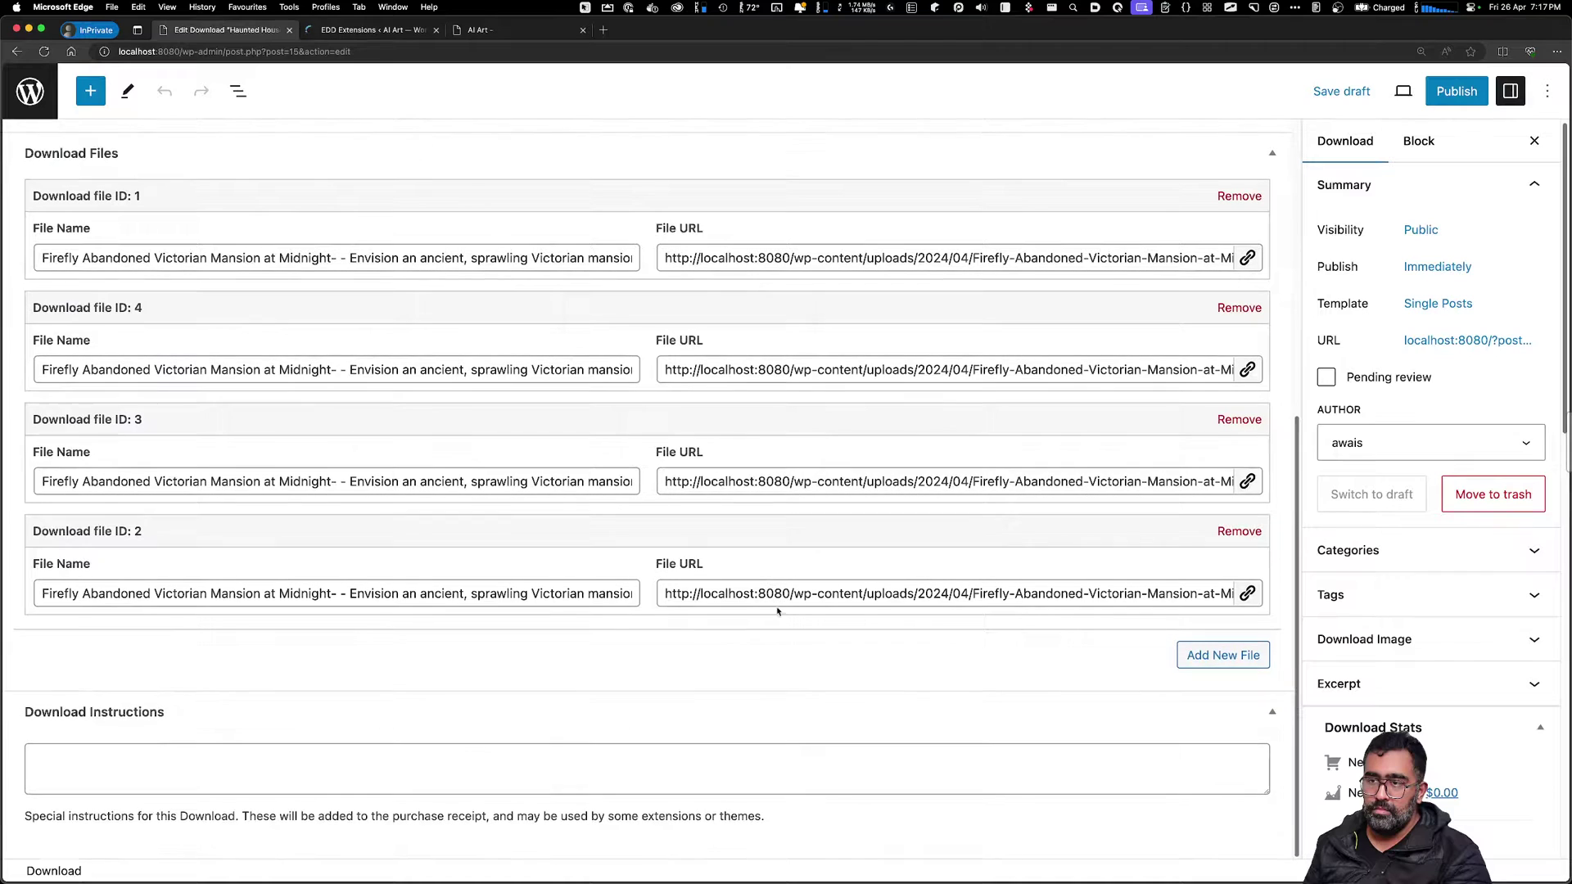
click(757, 761)
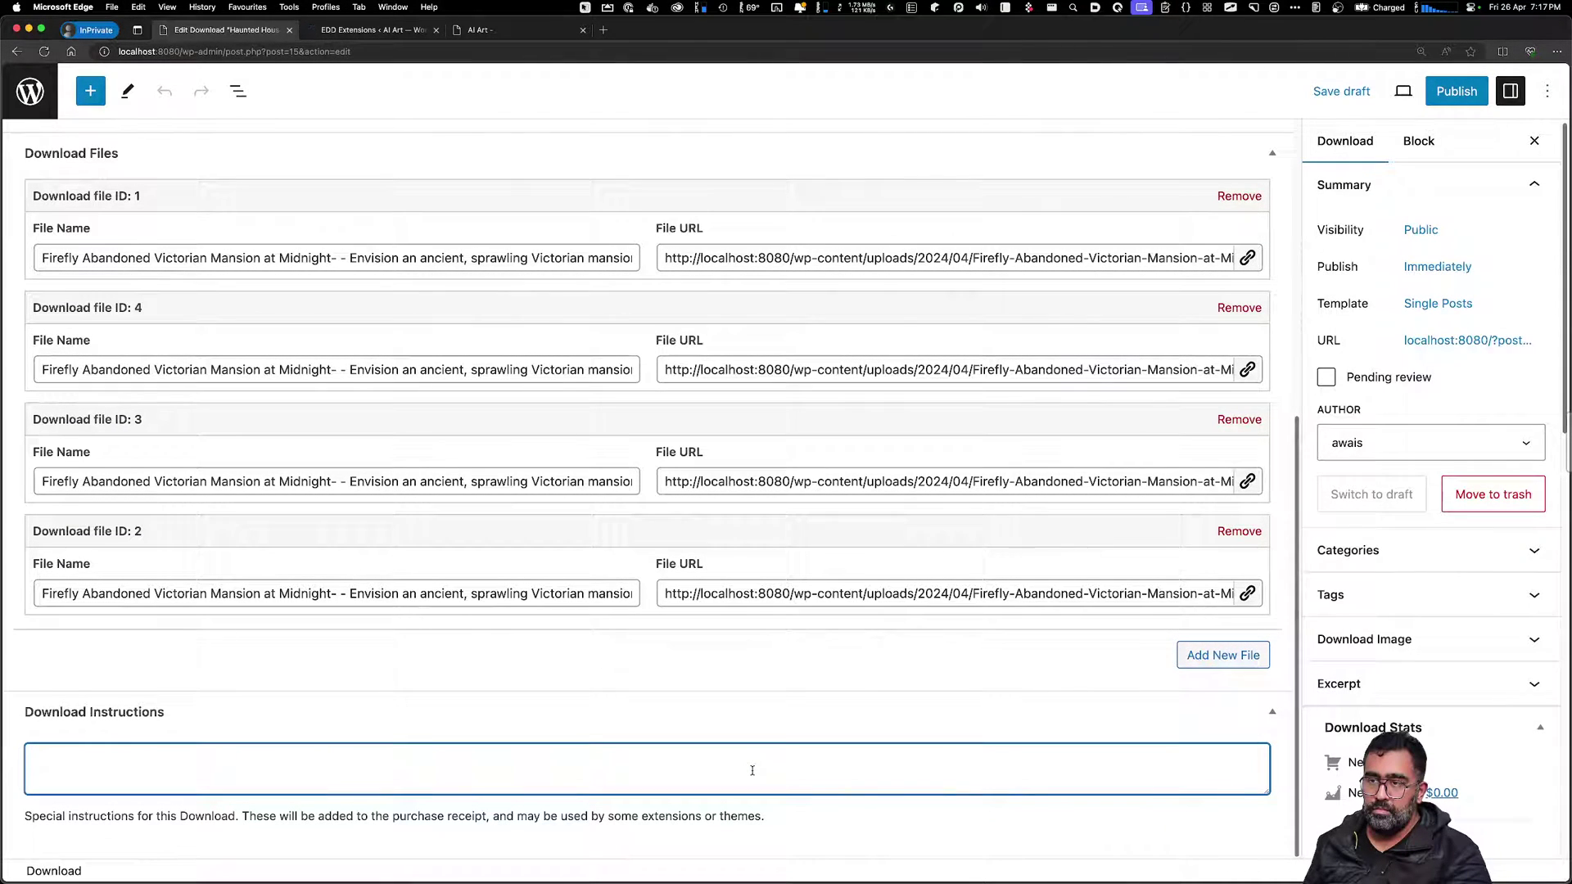
text(Just Click on the Link to Down)
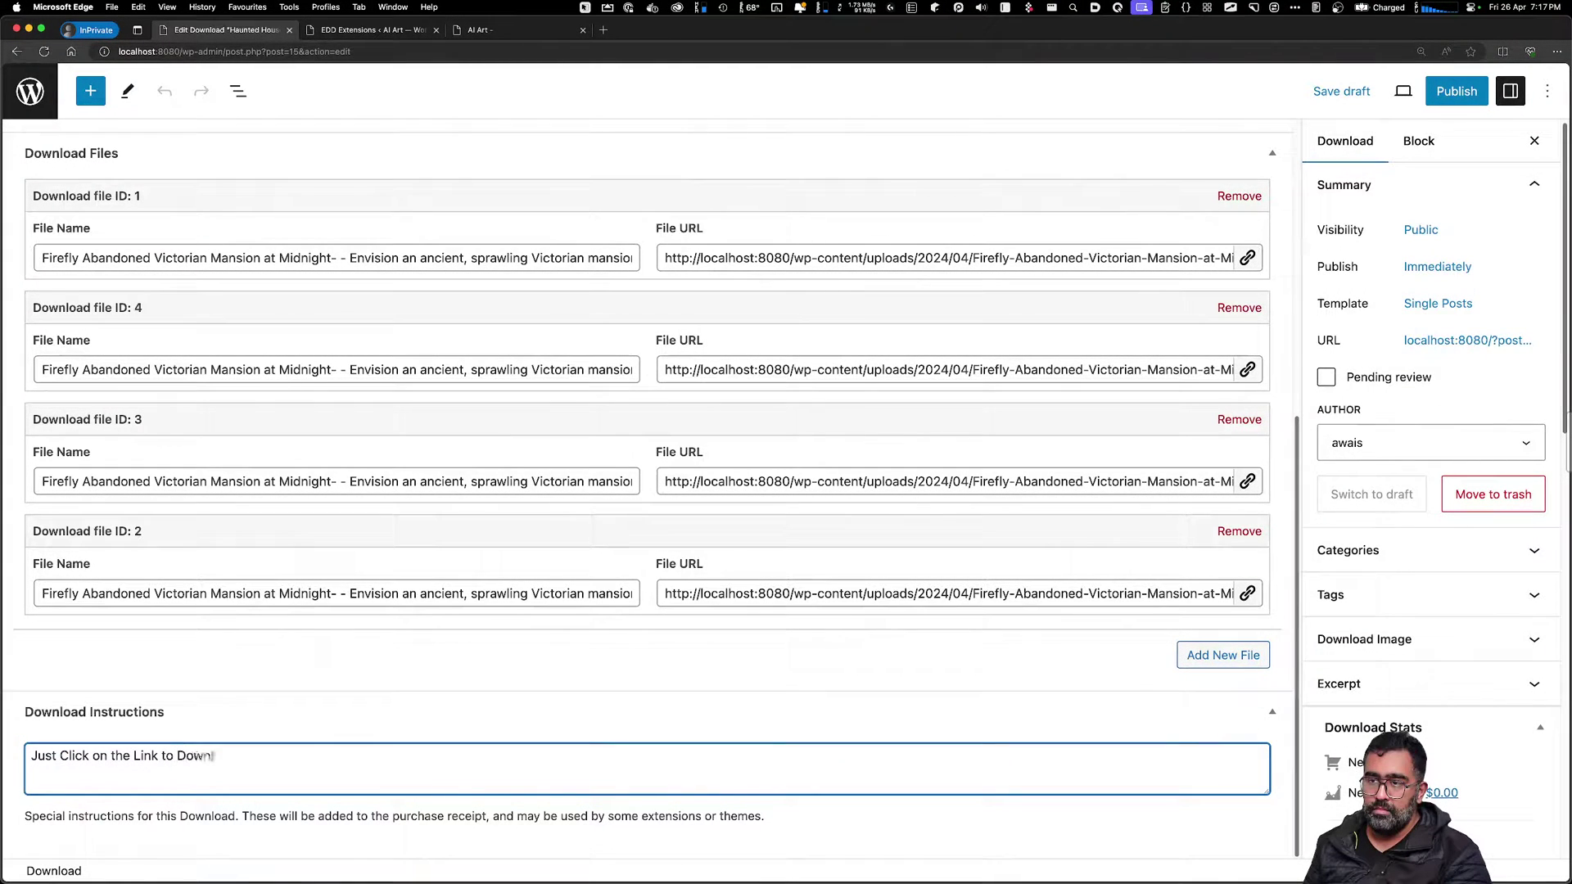
text(load Images)
Publish the Haunted House Stock Images download and view its live page
click(1456, 91)
click(1409, 97)
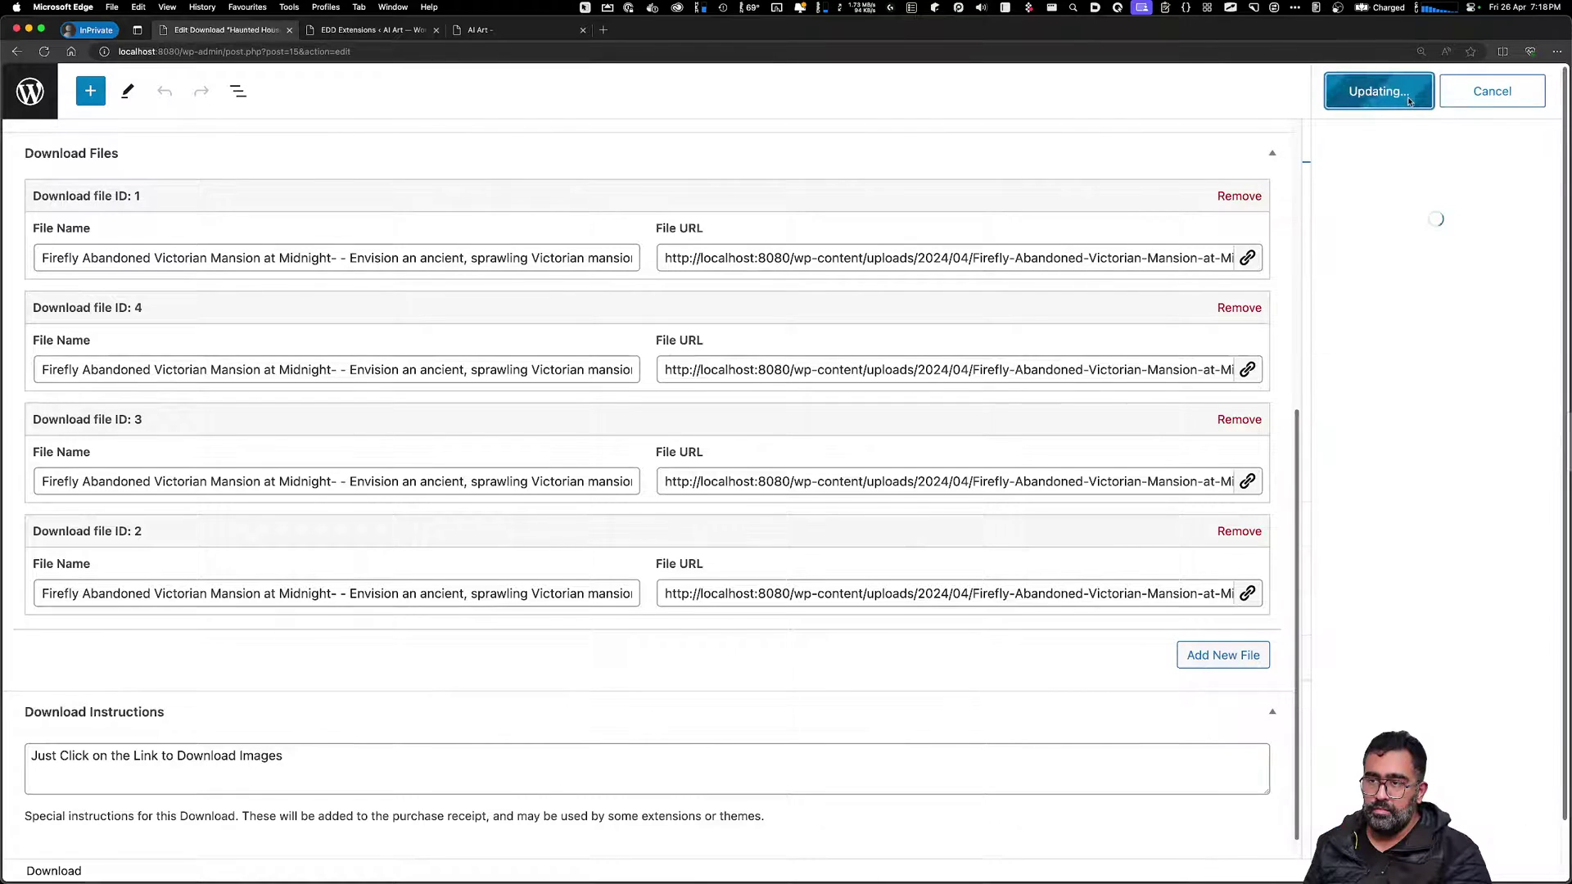
click(1451, 310)
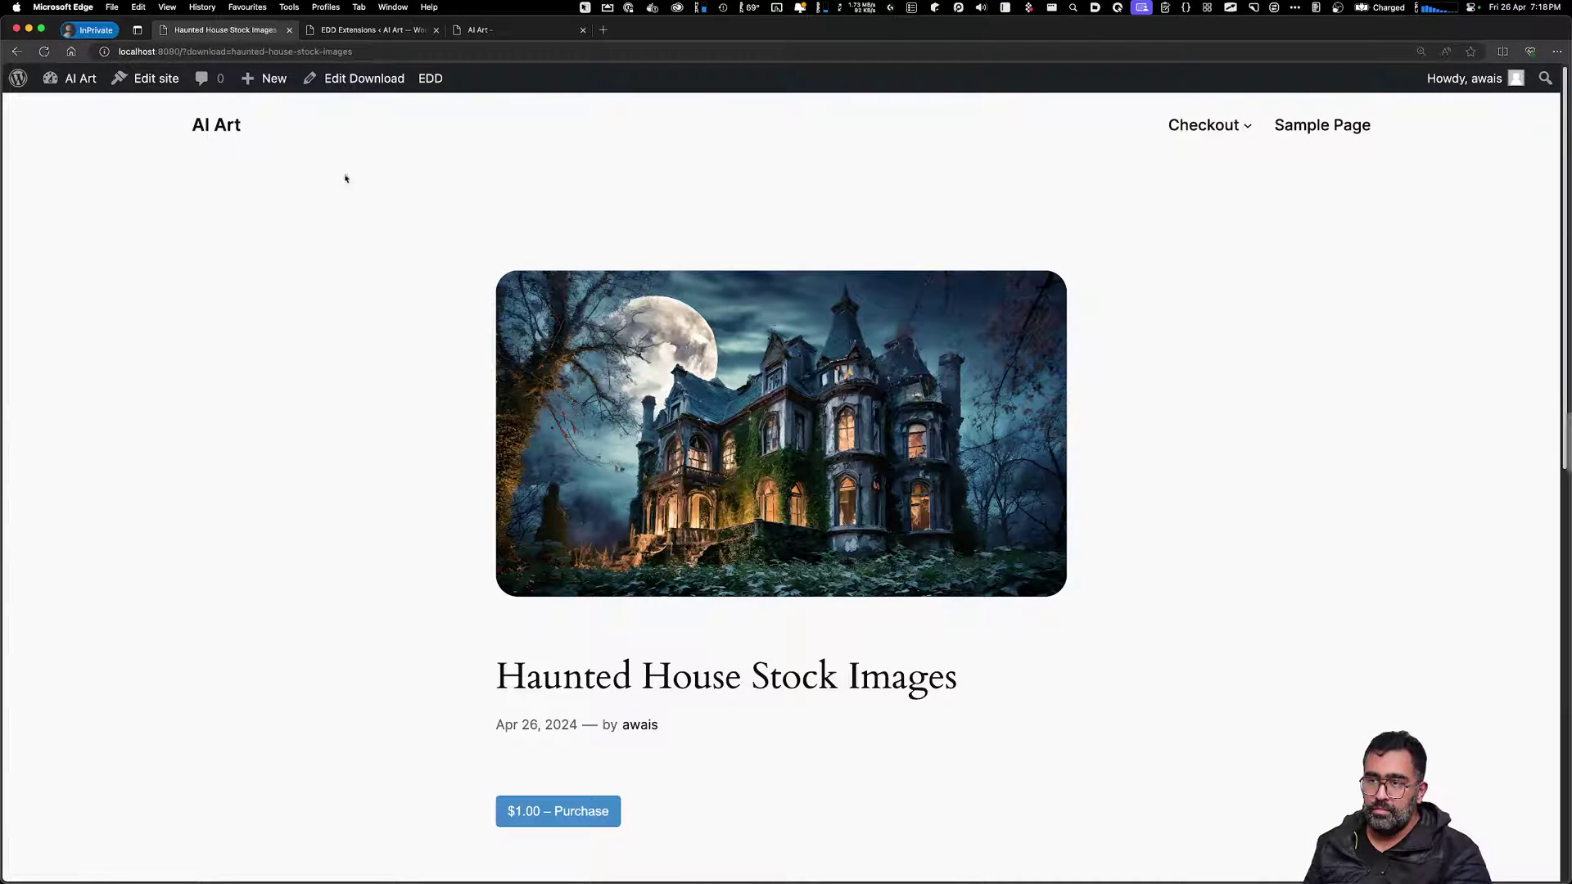
Add the $1.00 Haunted House Stock Images download to the cart and proceed to checkout
scroll(1142, 684, down, 5)
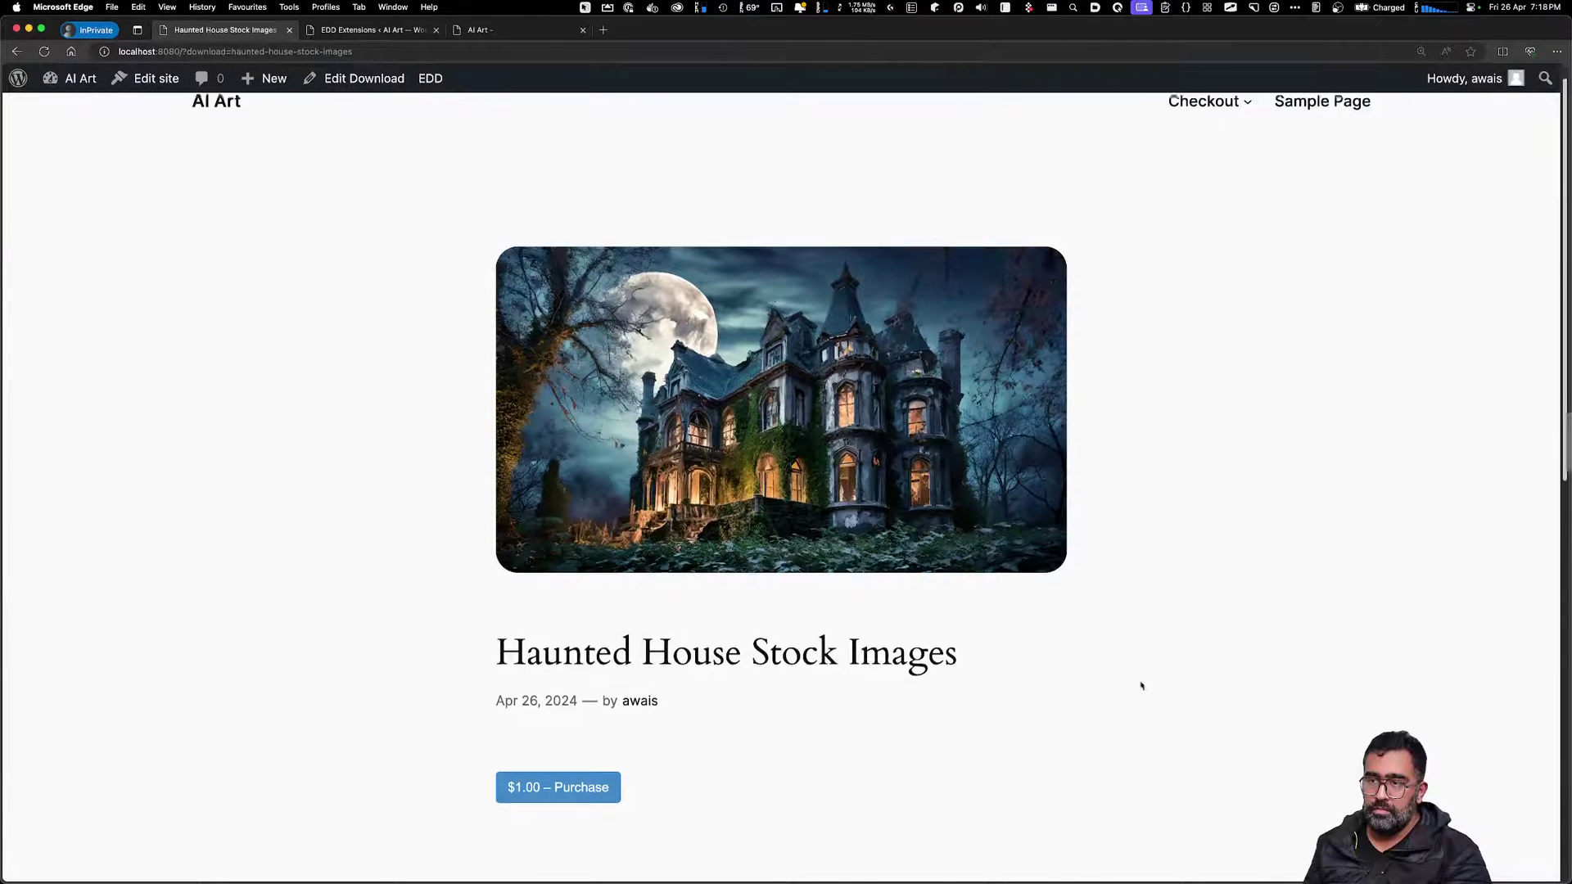
scroll(747, 456, up, 4)
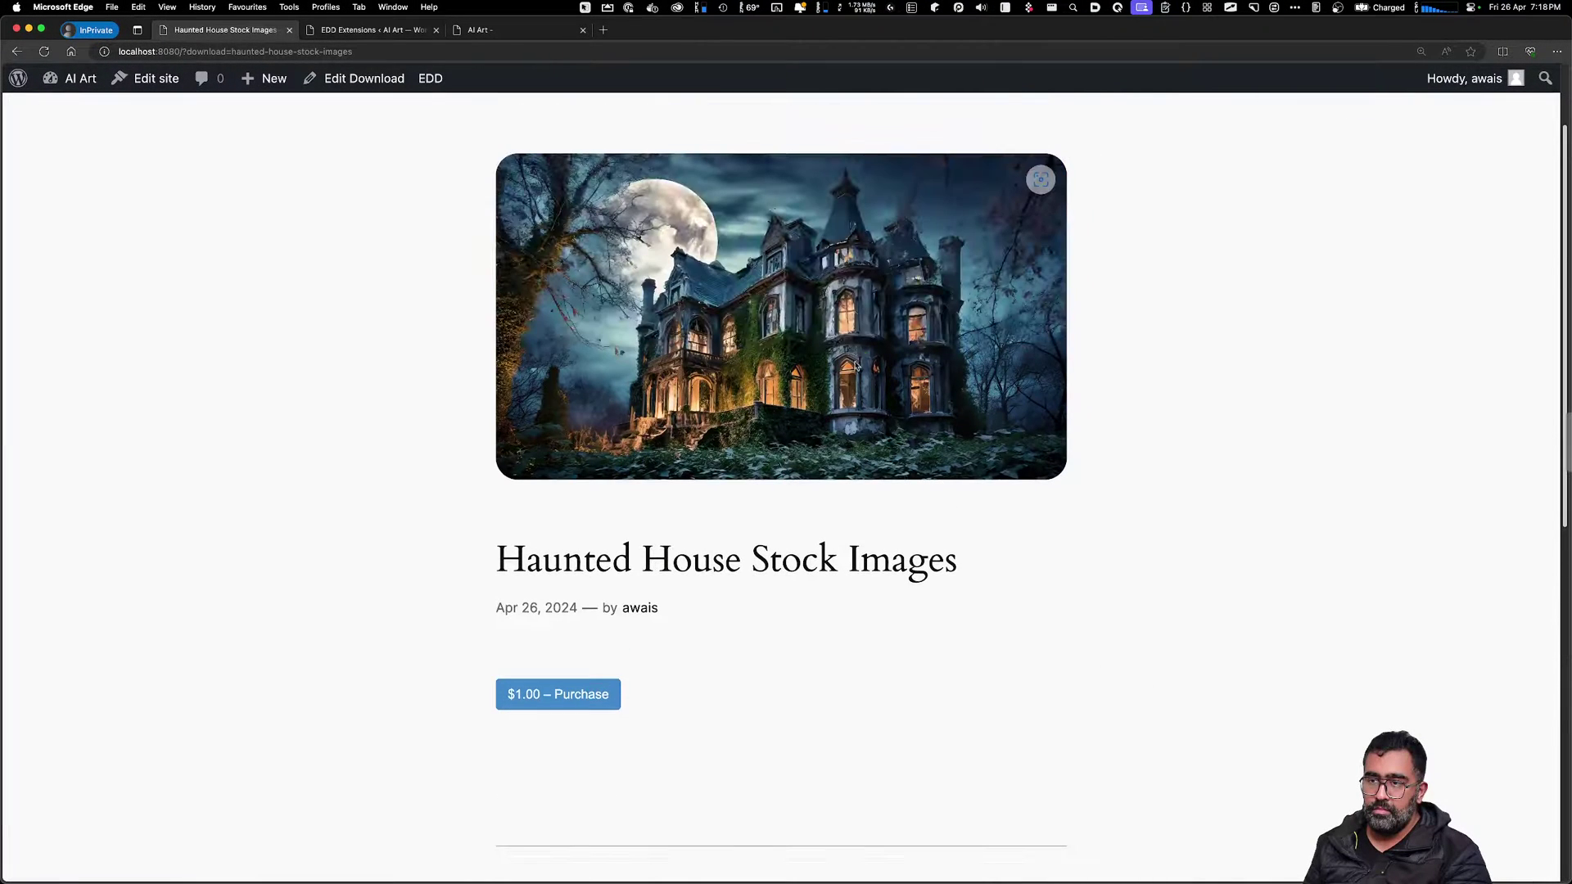
scroll(803, 635, up, 1)
click(553, 716)
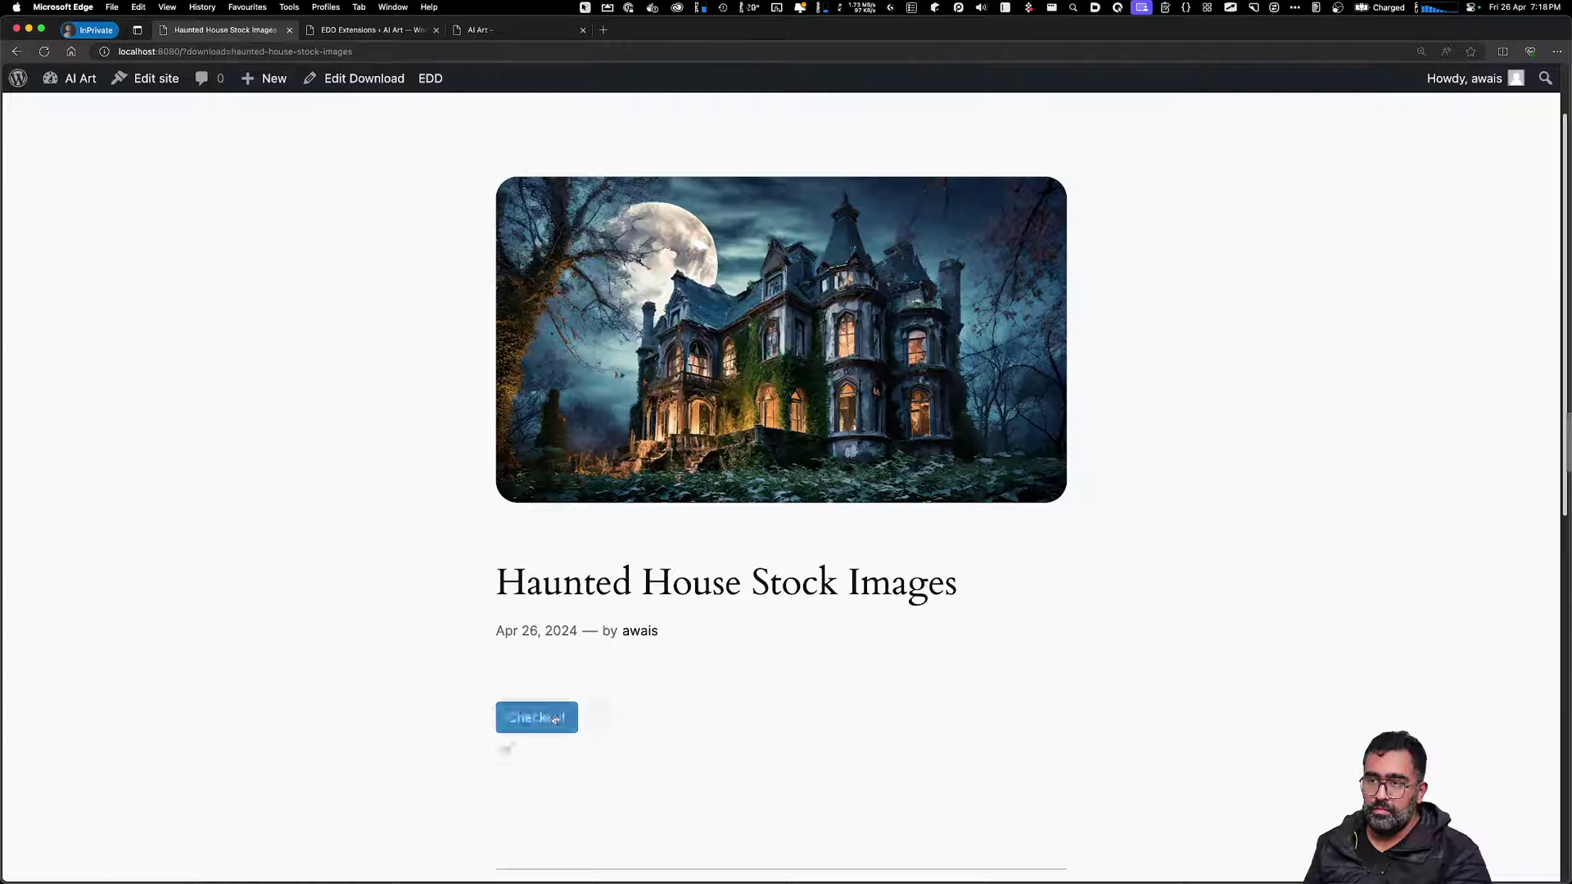
click(559, 718)
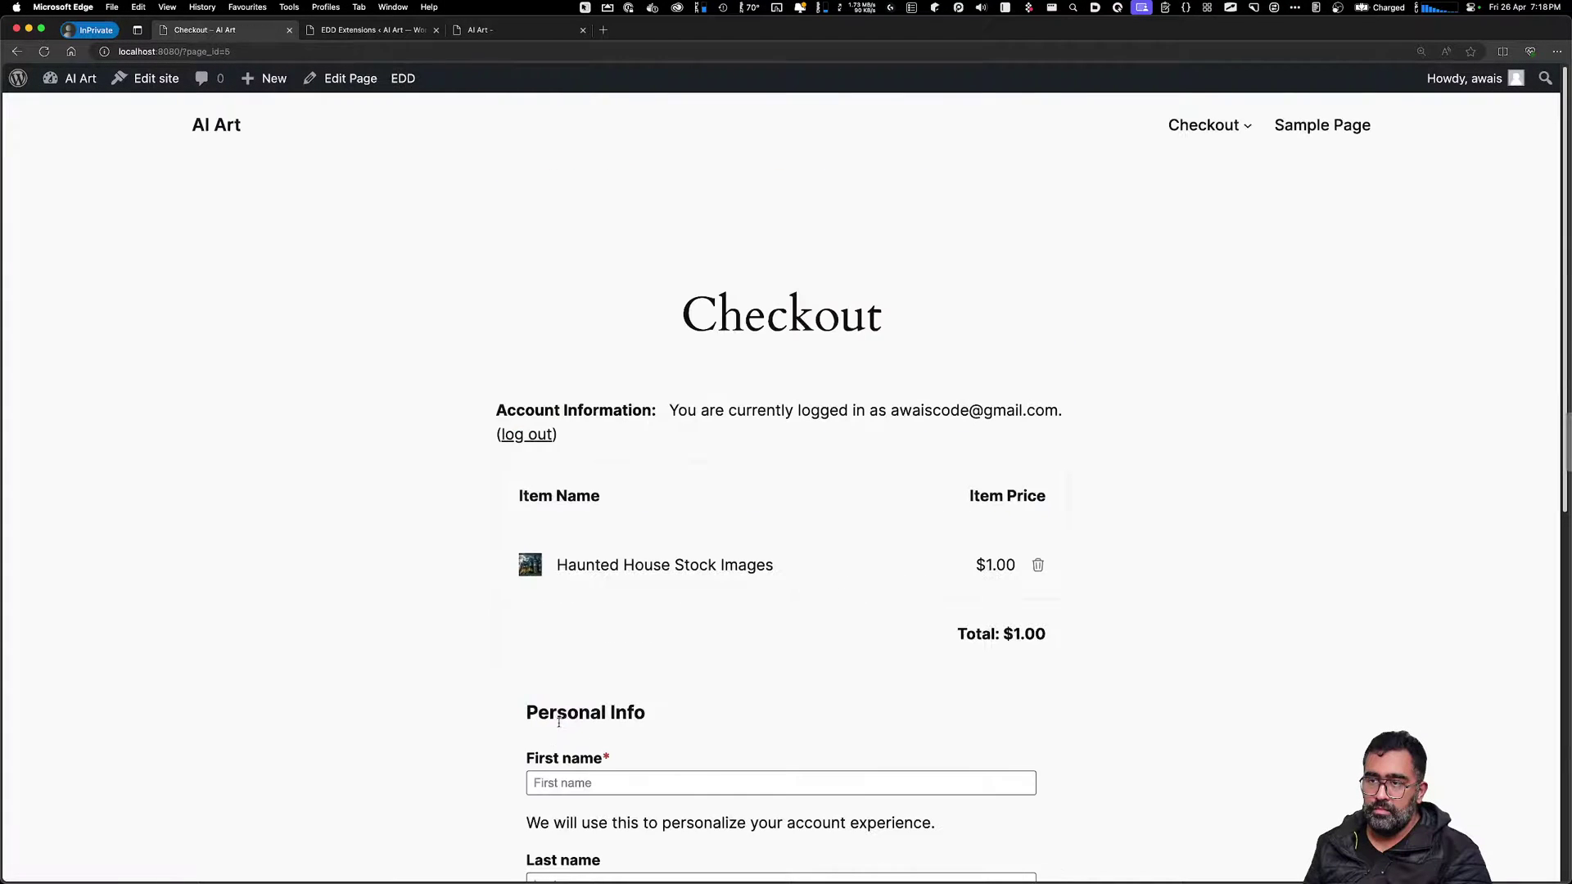
Try the checkout name fields, read the payment gateway error, then return to the AI Art home page
scroll(1281, 376, down, 5)
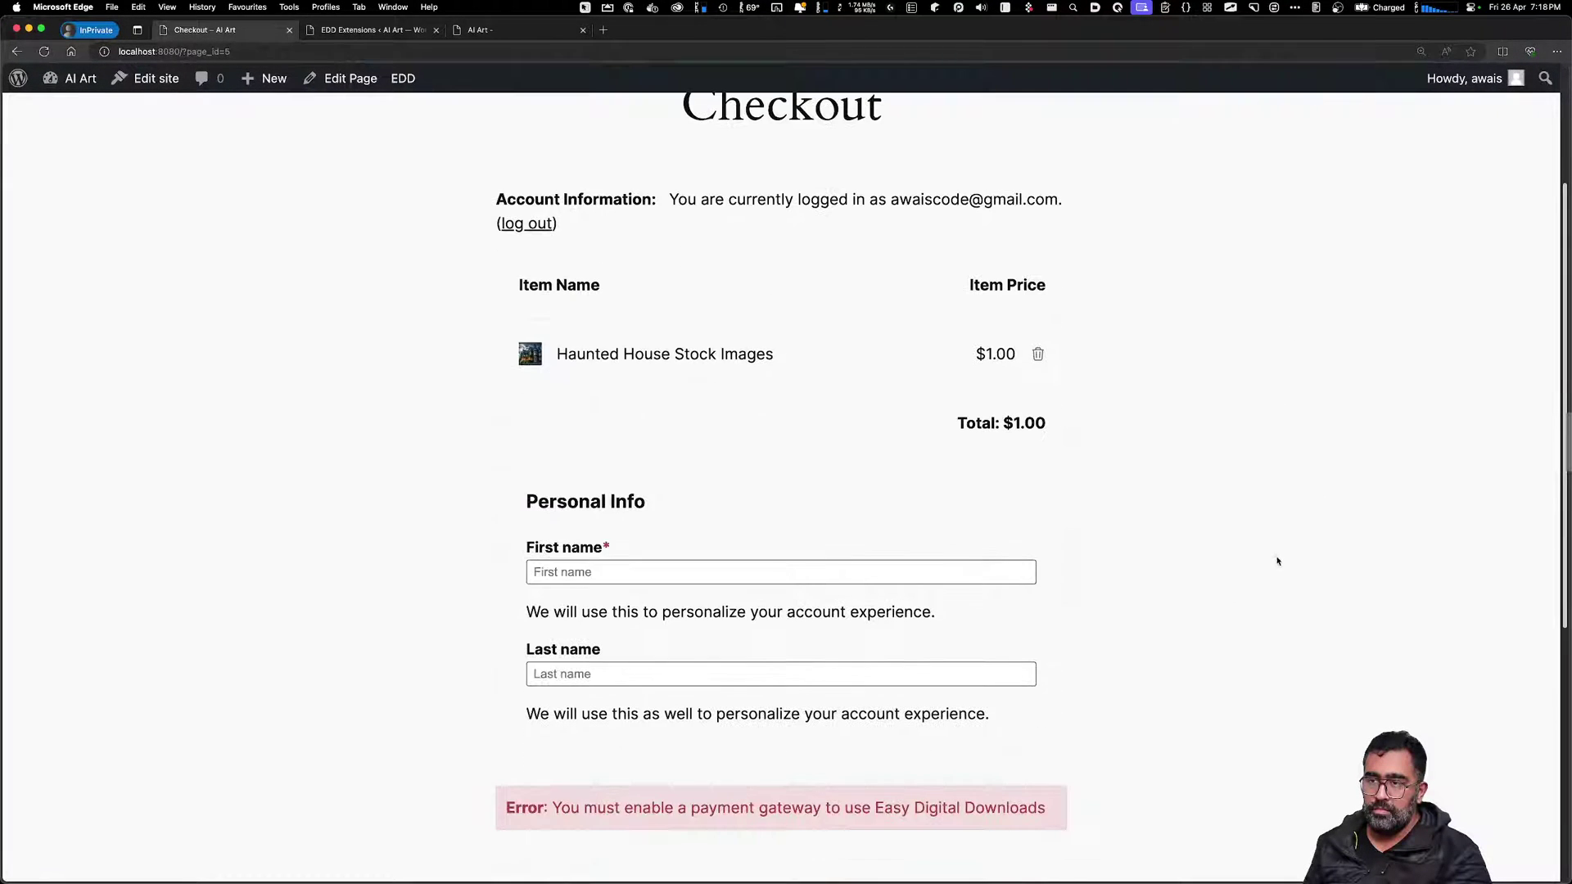
click(692, 572)
click(790, 673)
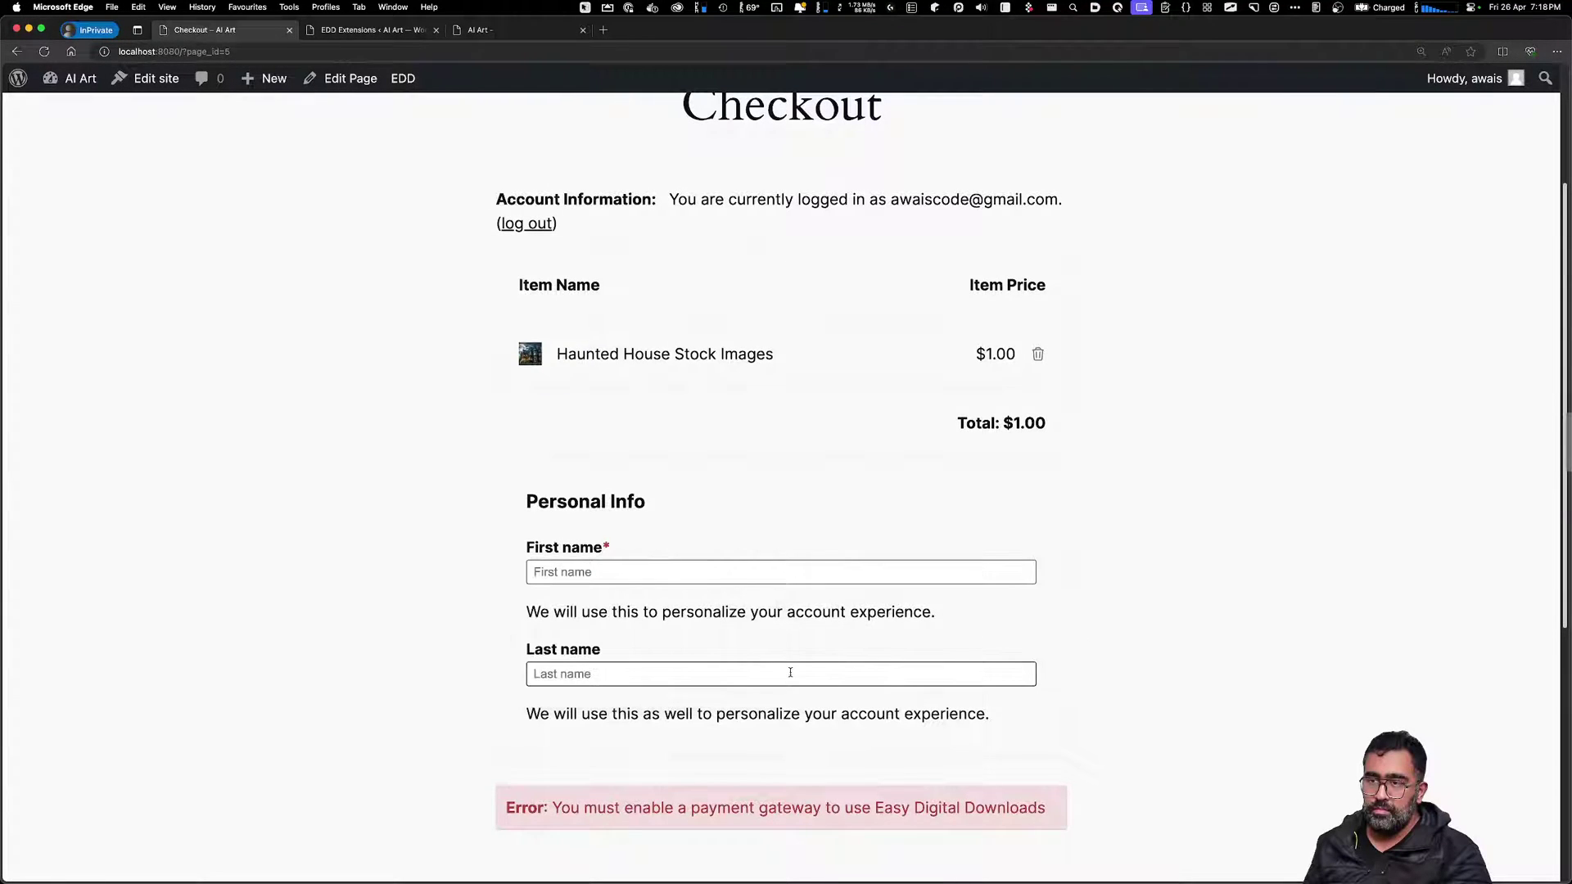
click(1302, 722)
scroll(1293, 721, down, 5)
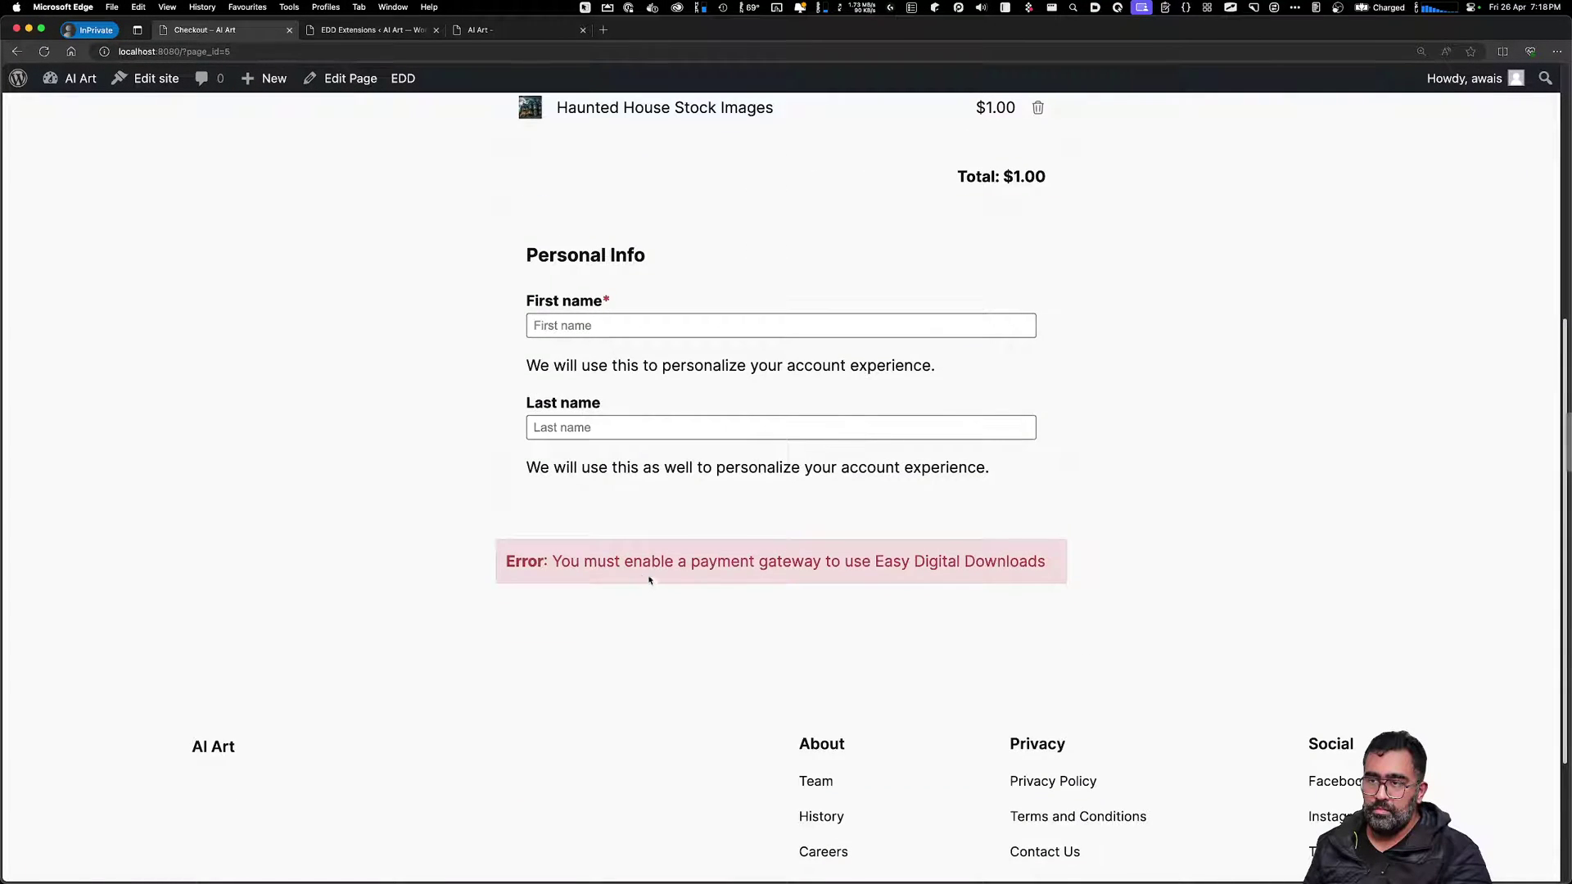
drag(611, 564, 903, 565)
click(914, 624)
scroll(917, 609, up, 6)
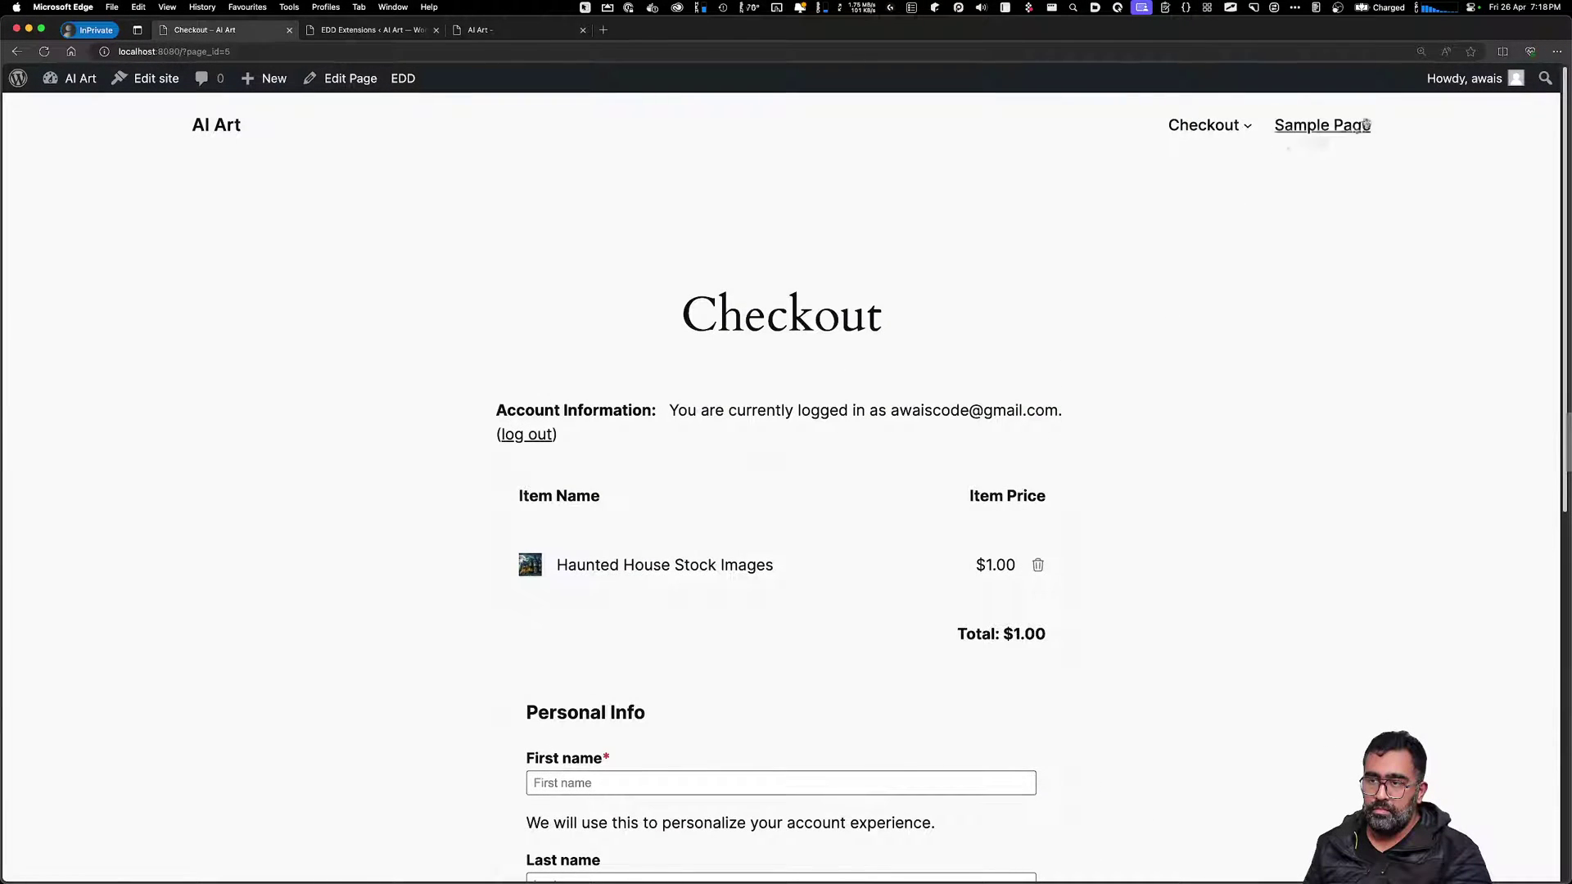
click(228, 134)
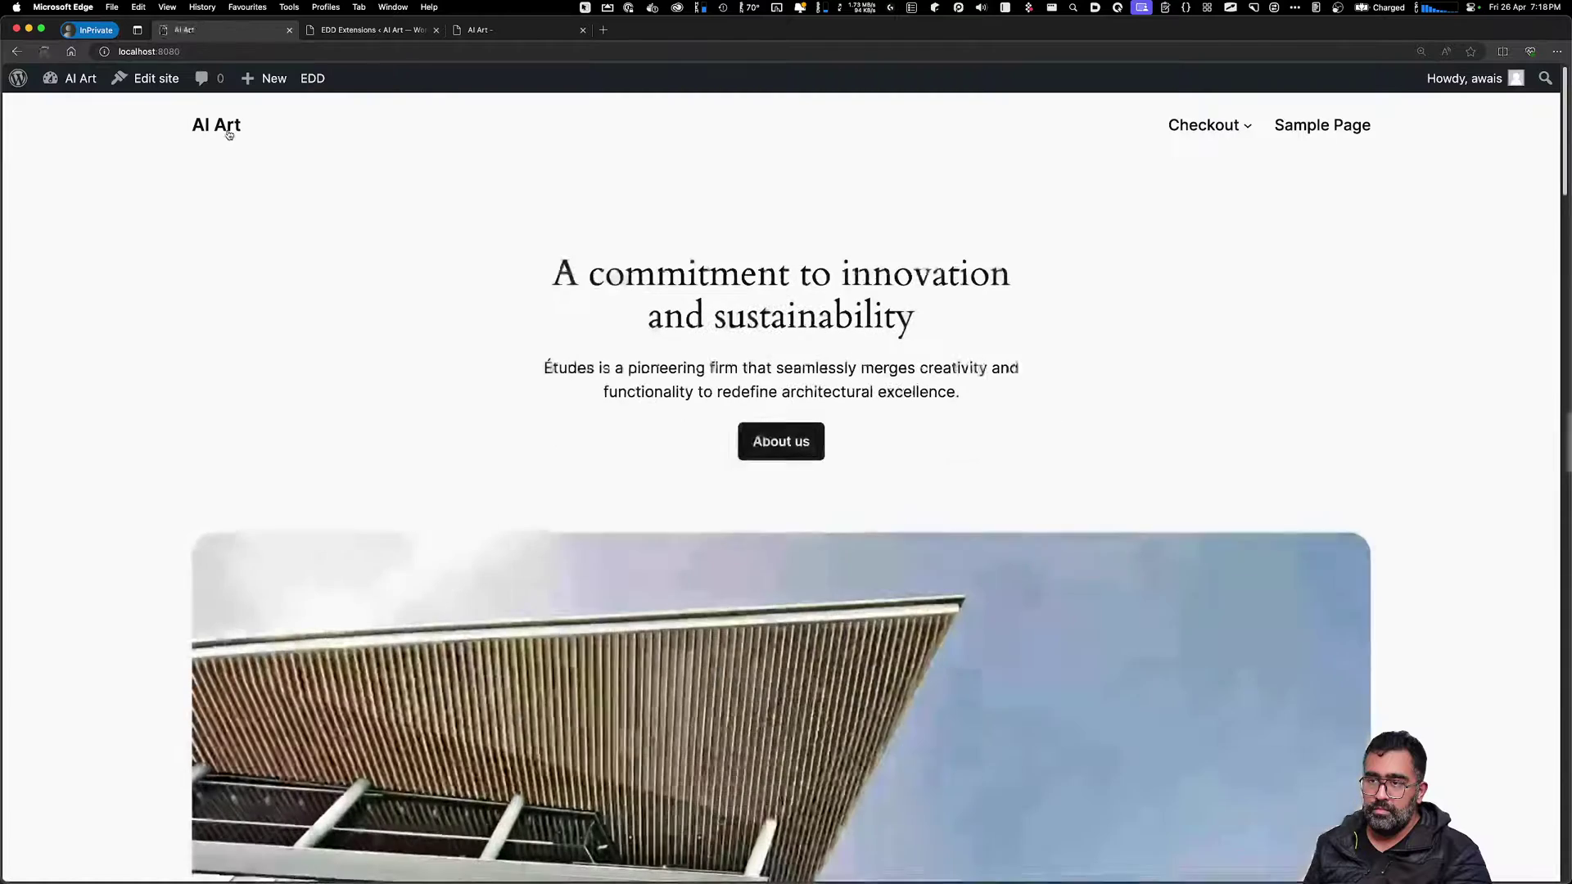
Open the Blog Home template for full editing, dismiss the welcome guide, and select the header
click(145, 82)
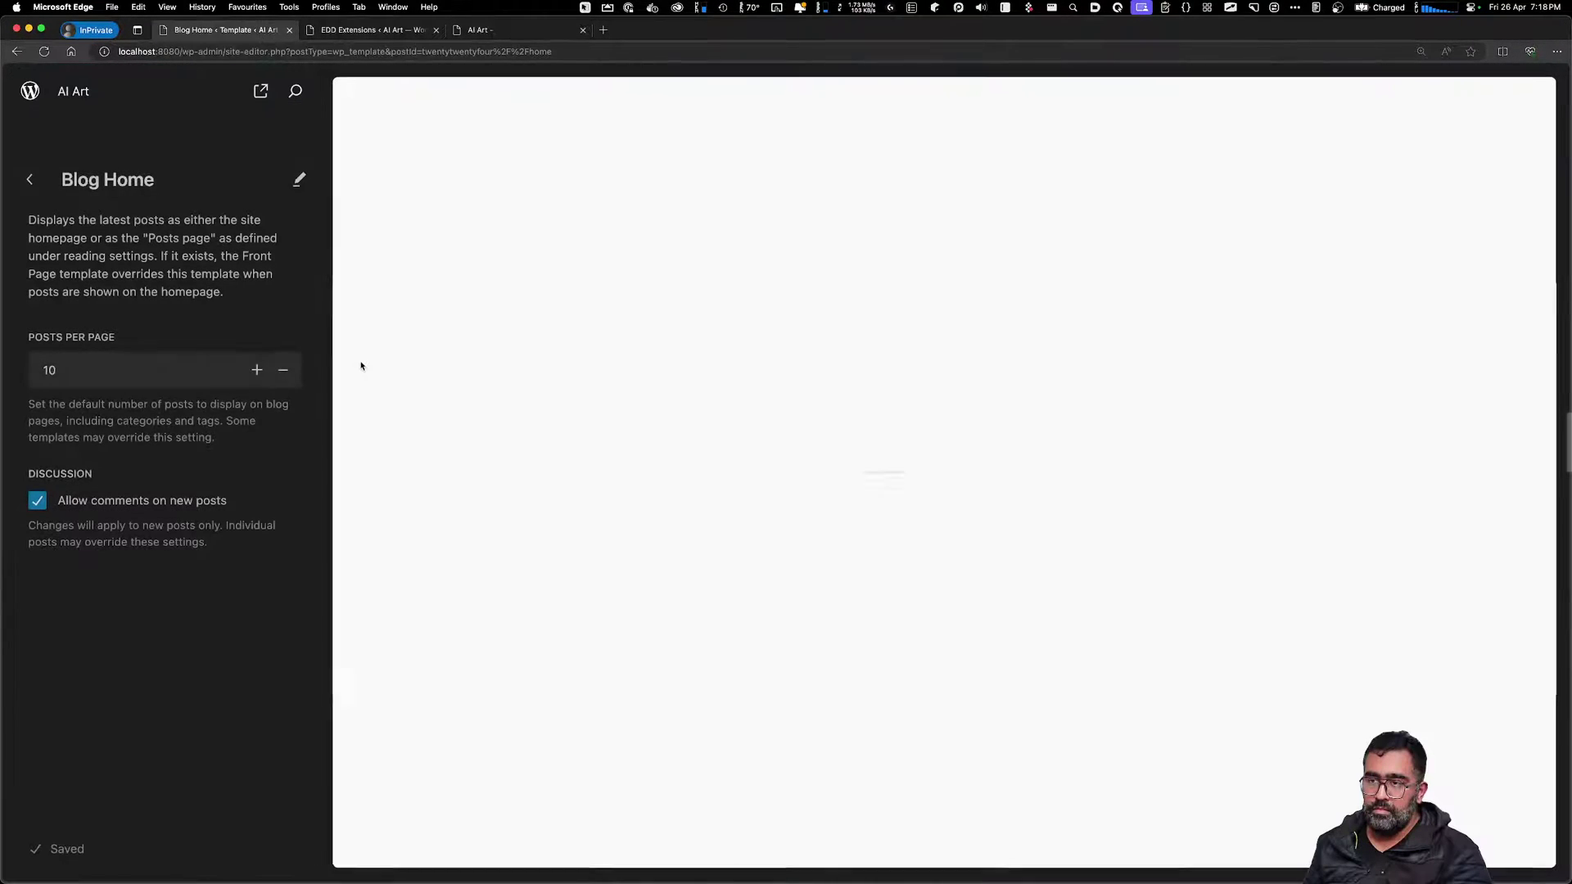
click(33, 179)
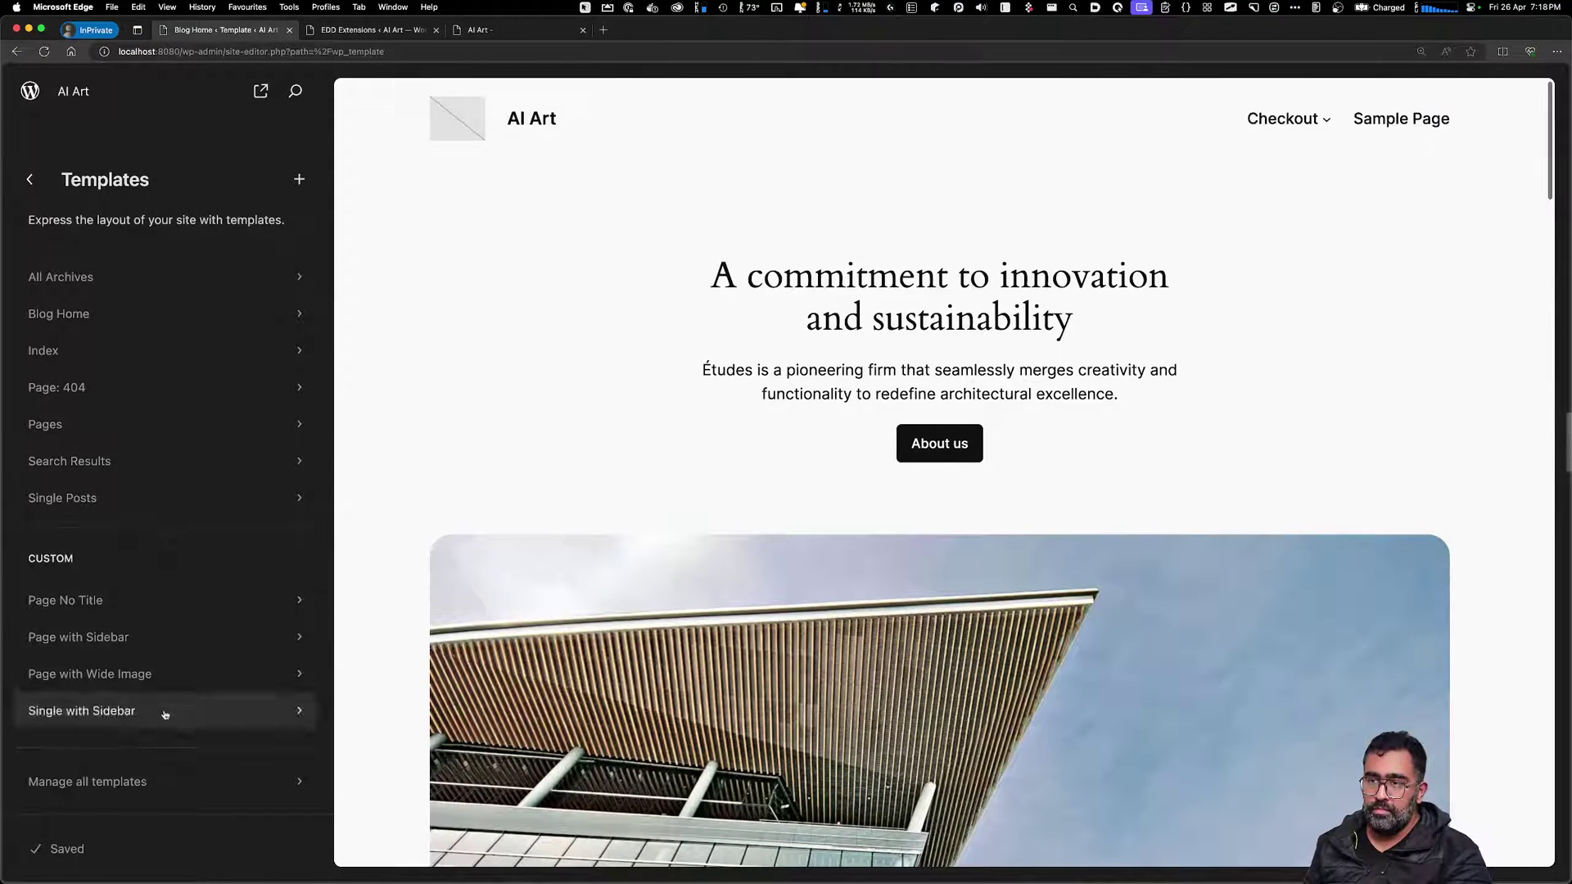
click(31, 180)
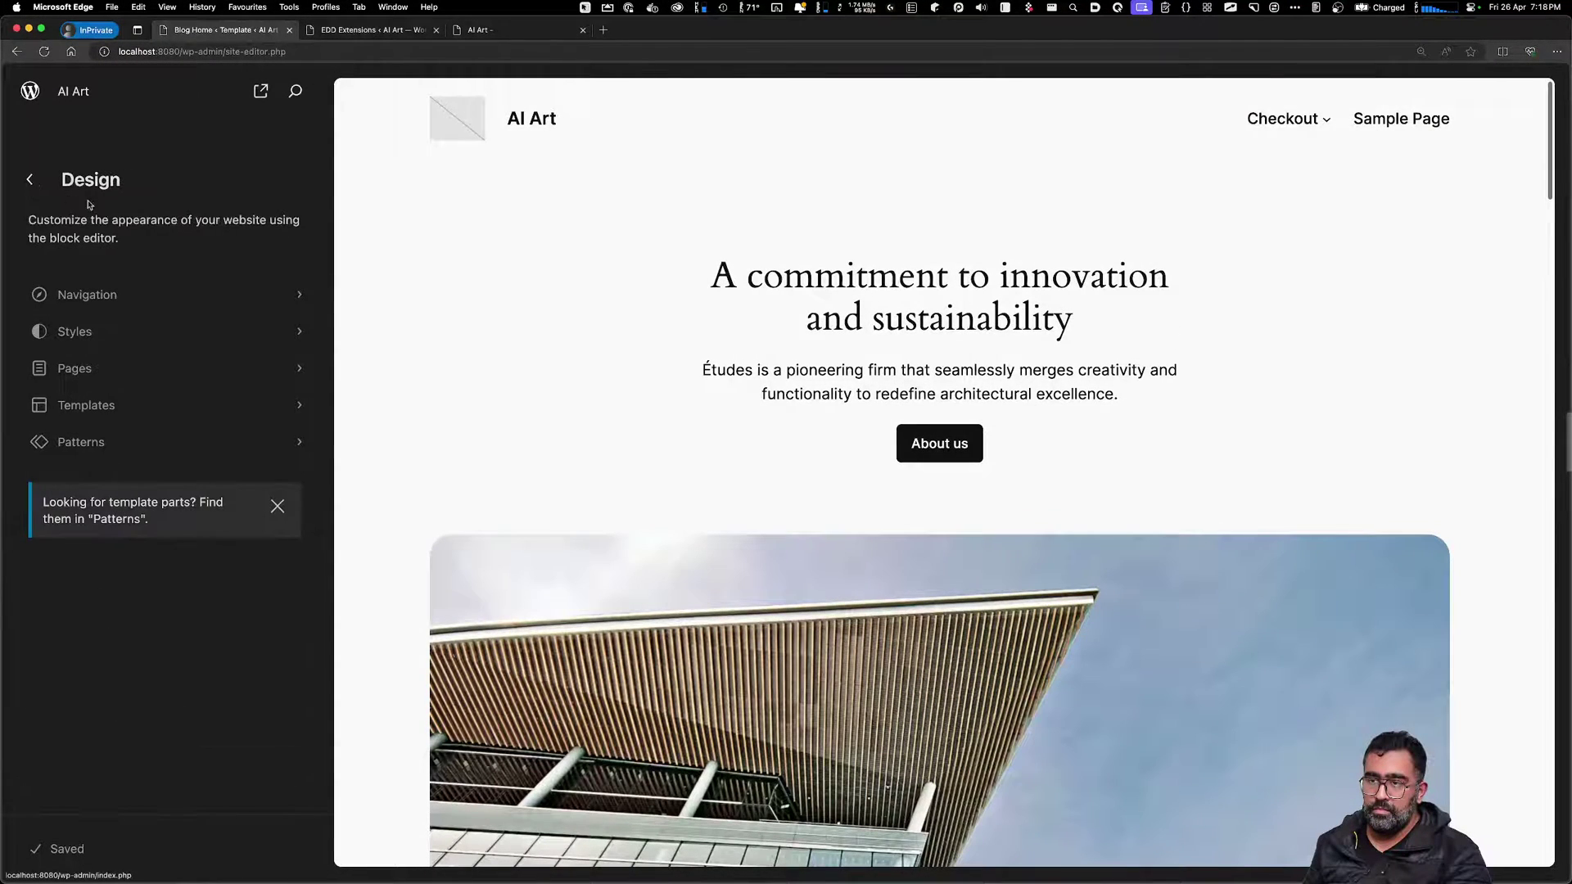
click(681, 365)
key(Escape)
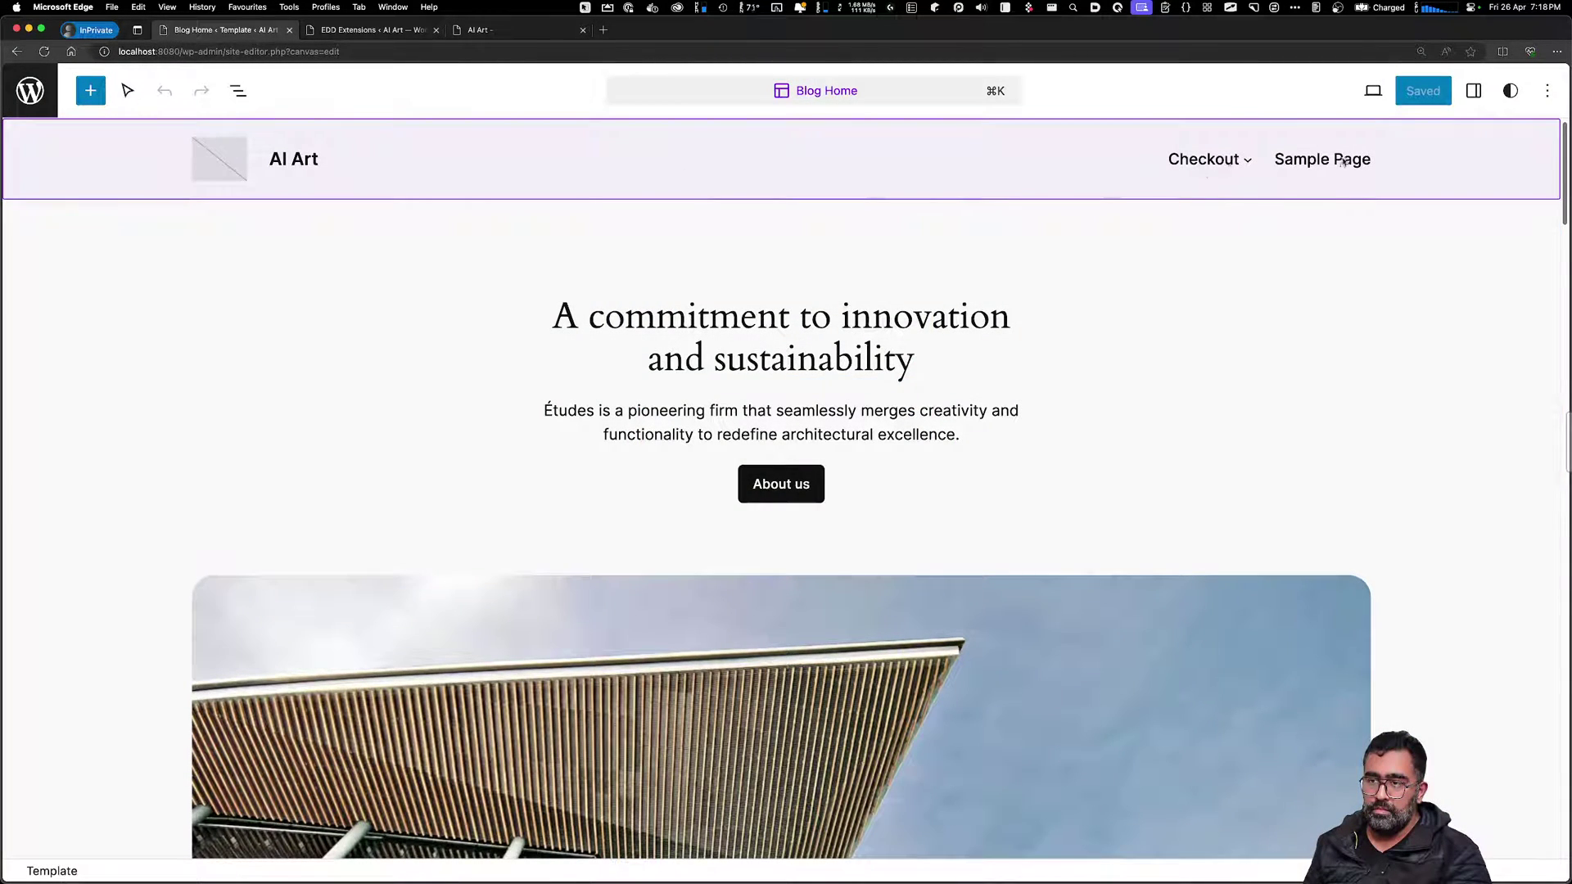
click(480, 158)
Leave the site editor, check the Sample Page in the Pages list, and filter to Published pages
click(30, 91)
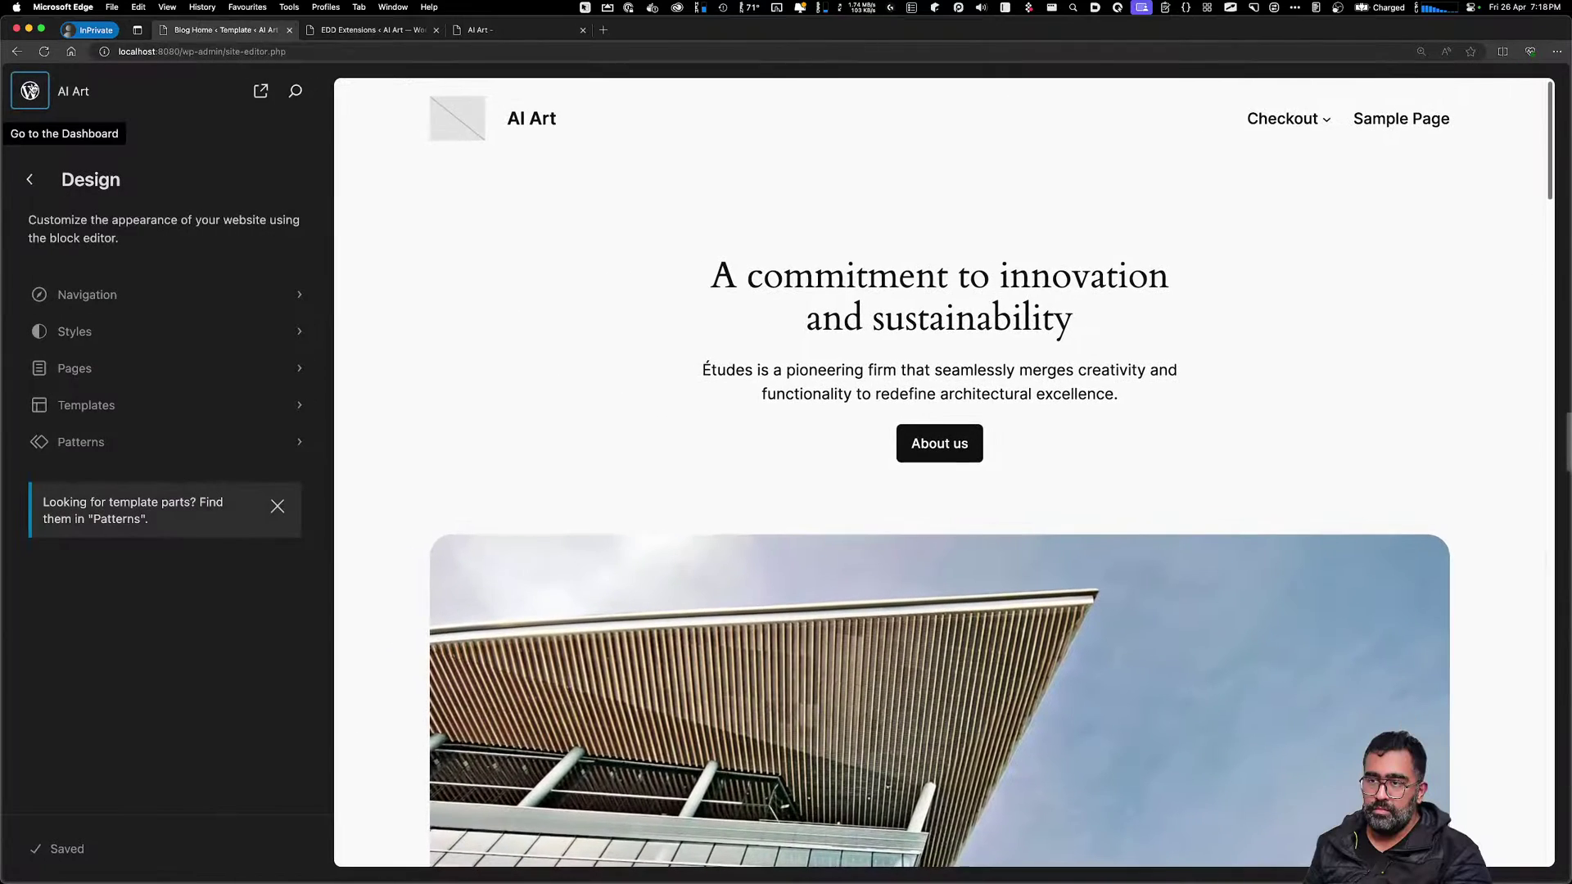
click(30, 91)
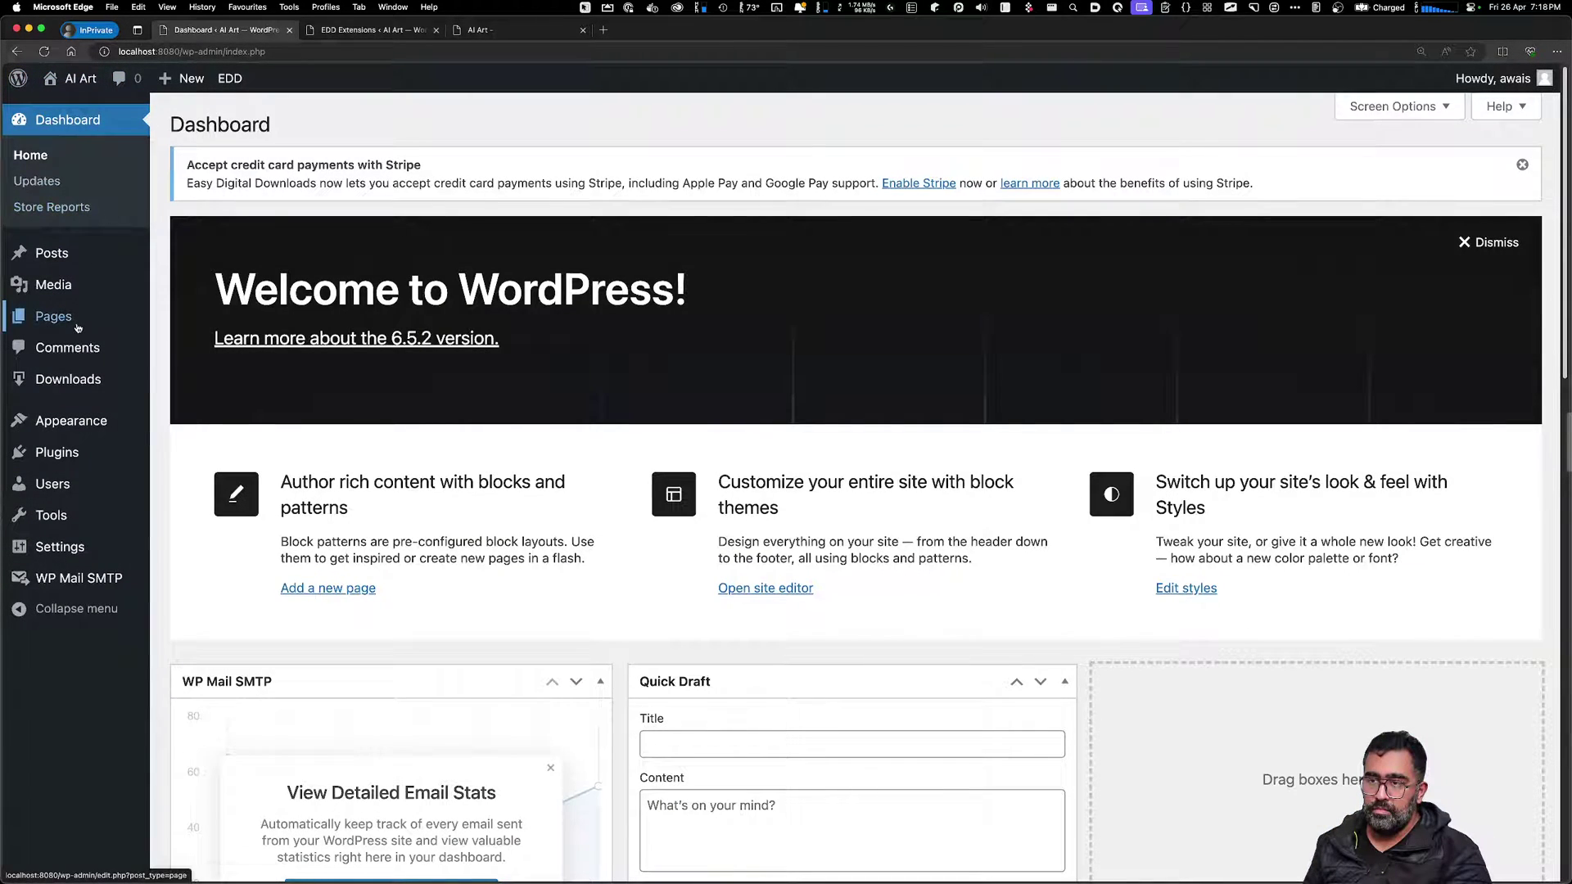
mouse_move(78, 327)
click(182, 320)
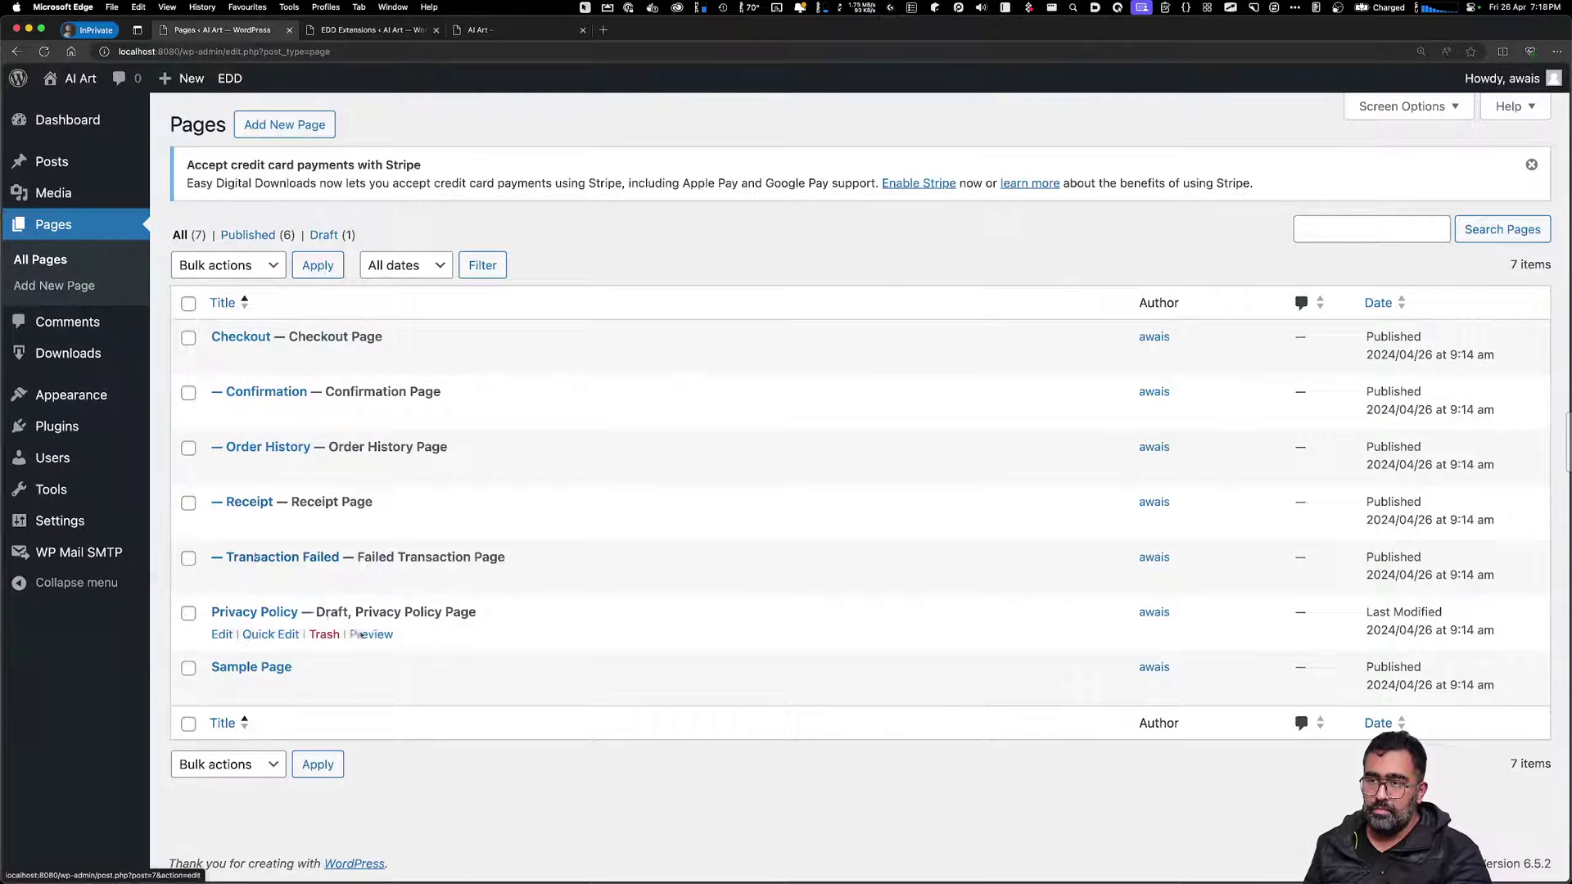
click(252, 668)
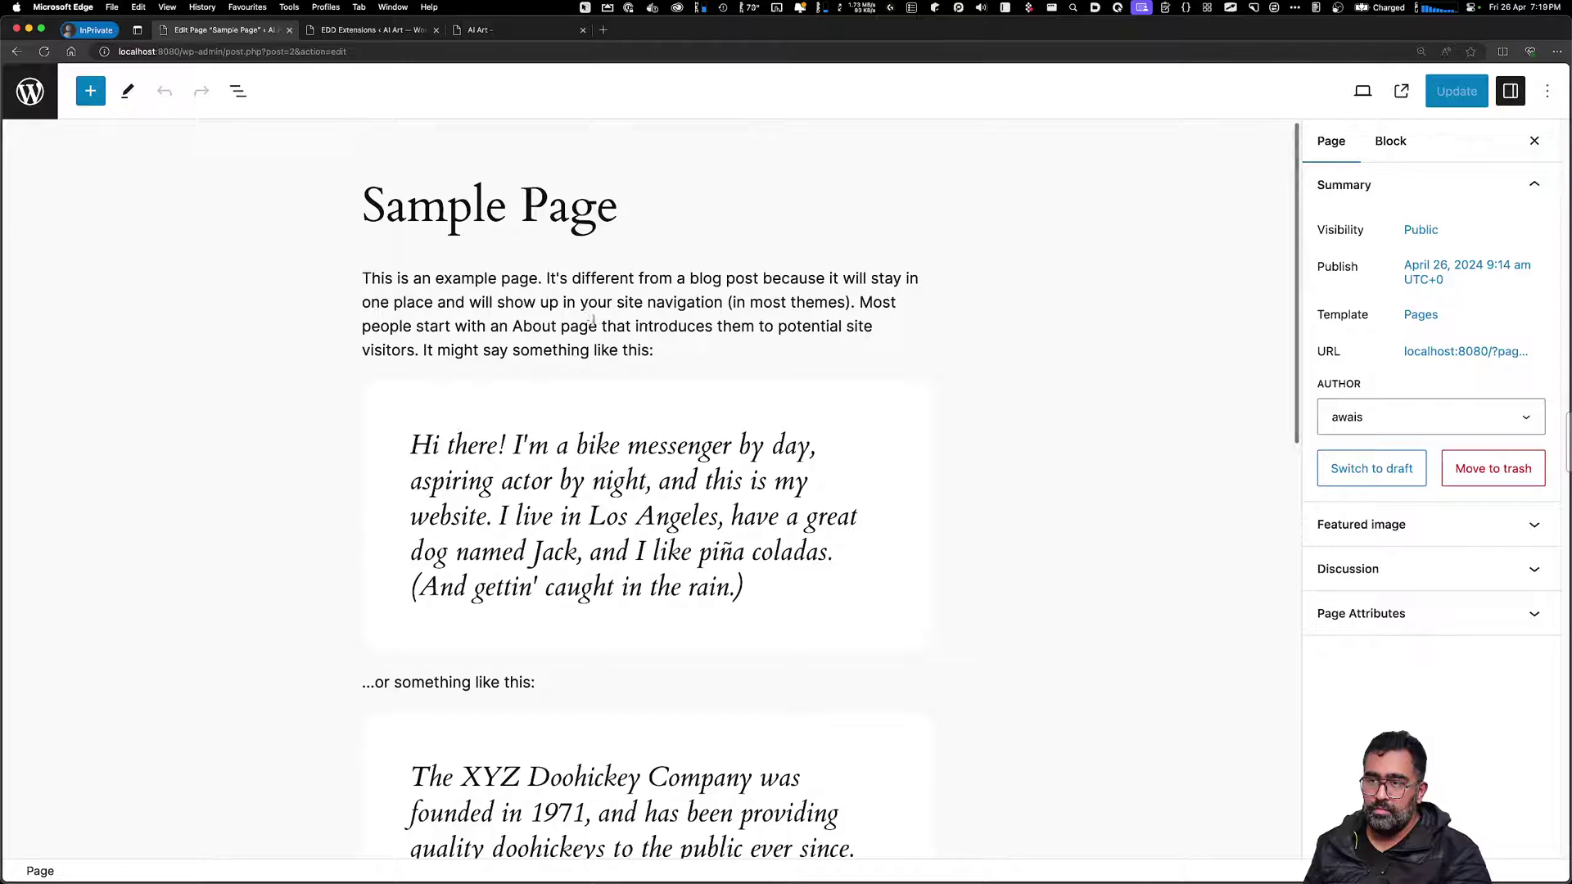
key(super+bracketleft)
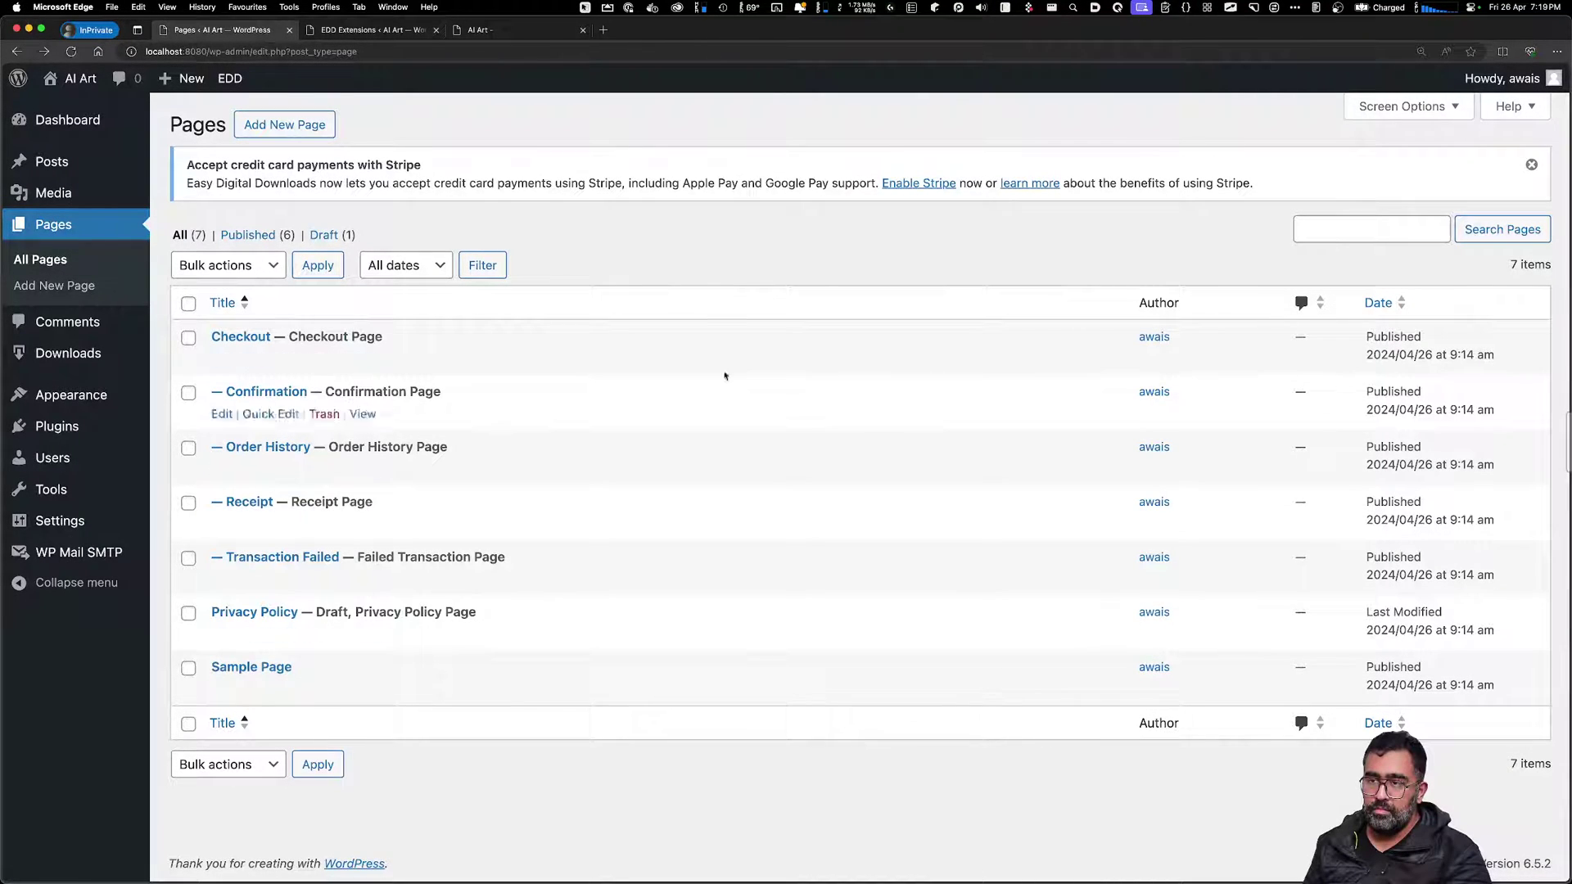
click(266, 236)
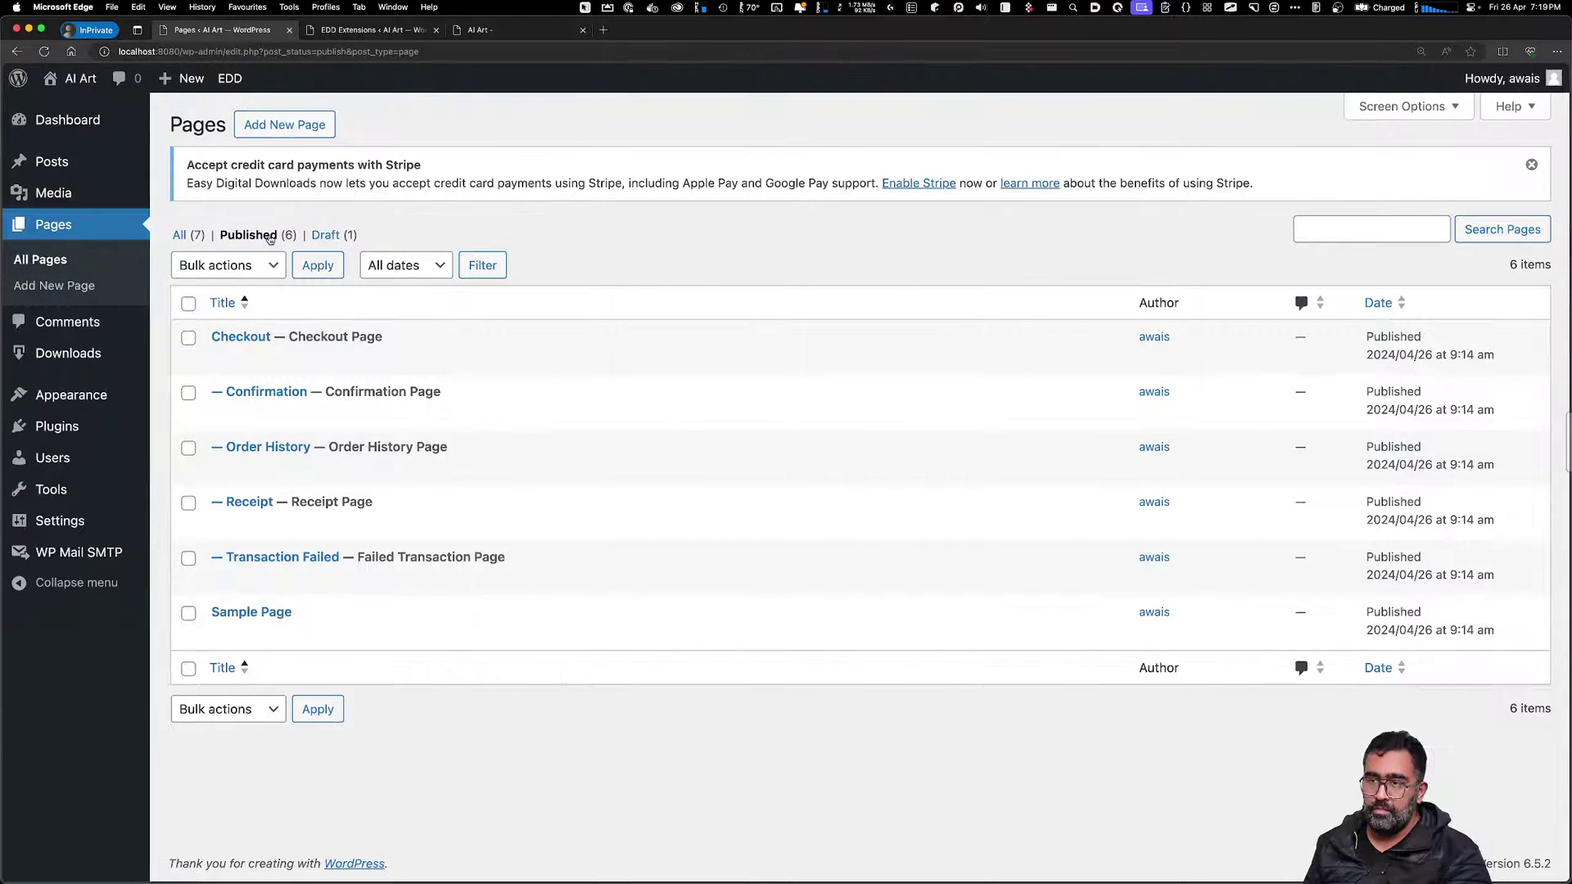
Check the AI Art site's My account page and Checkout submenu, then return to the site editor
click(417, 32)
click(515, 32)
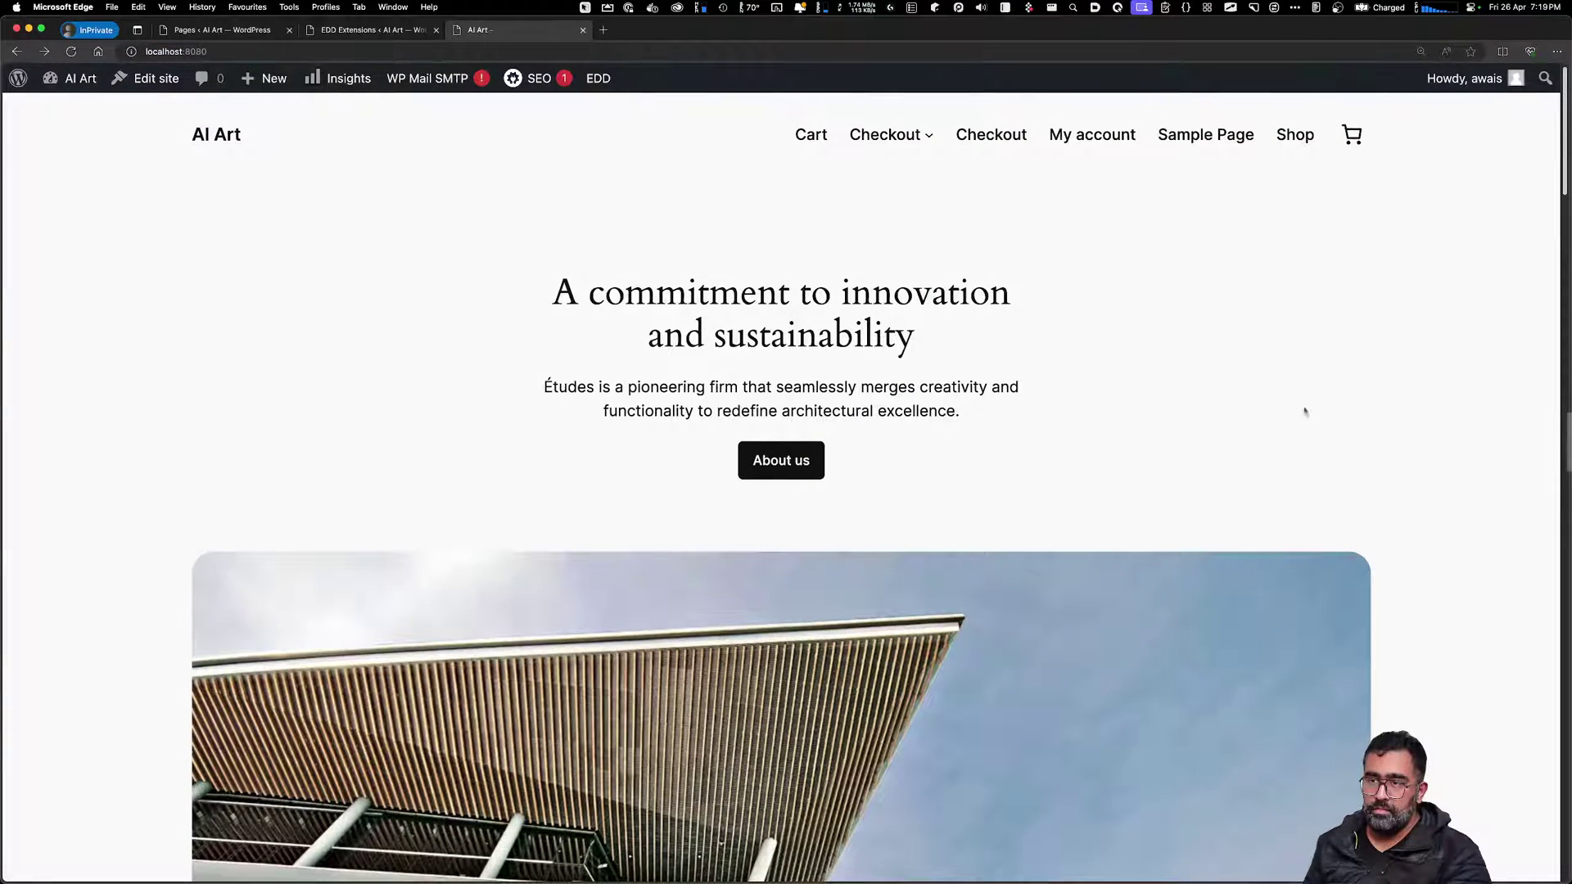
click(1112, 139)
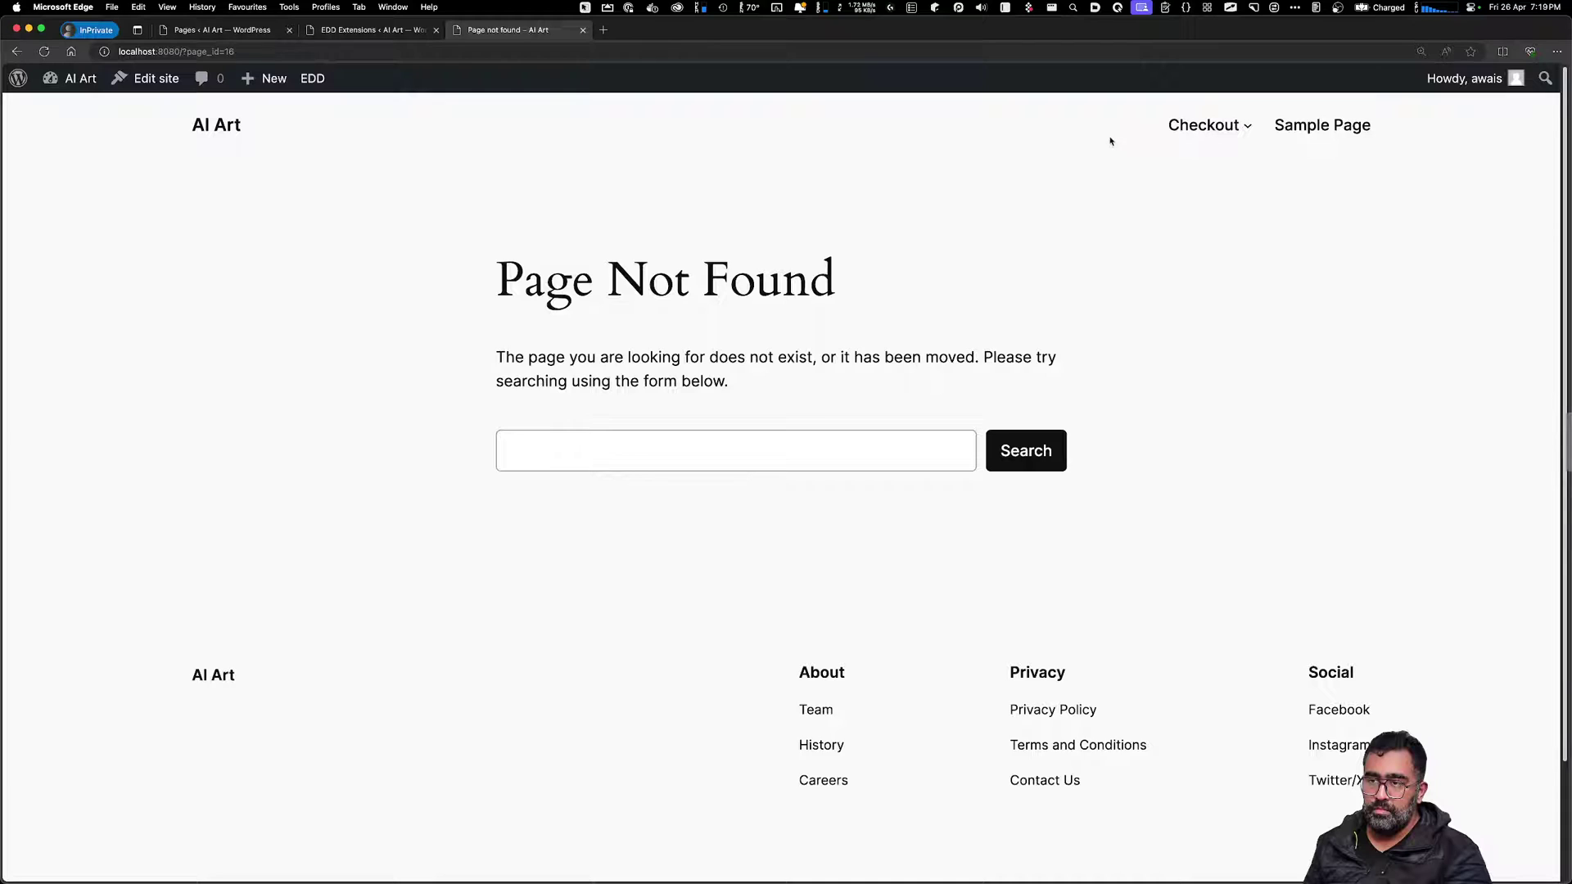
key(super+bracketleft)
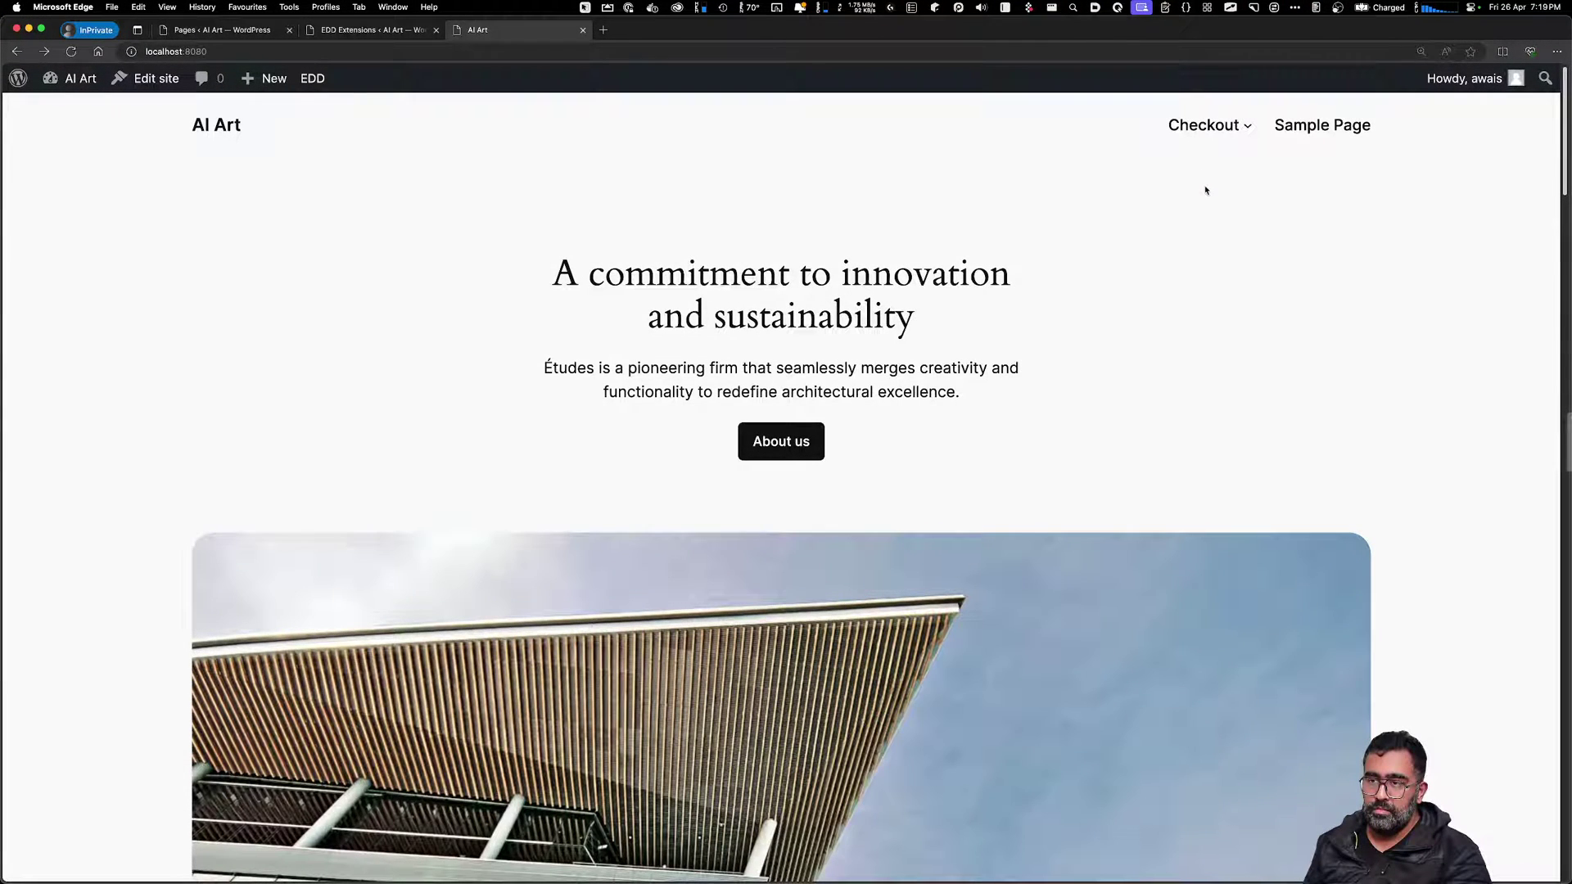
click(1247, 126)
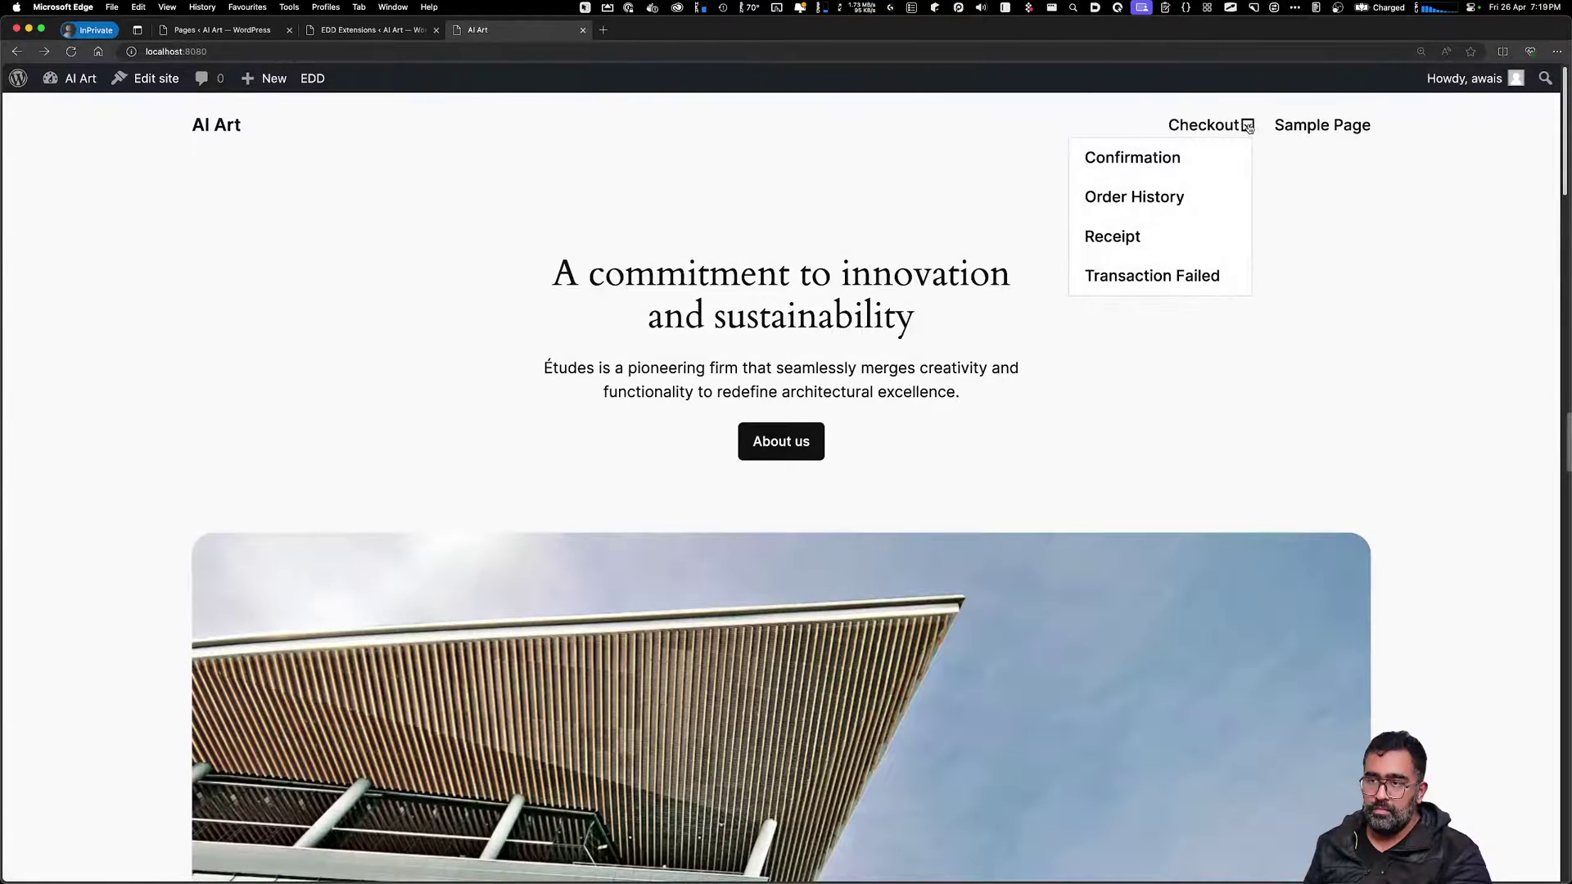
click(1189, 368)
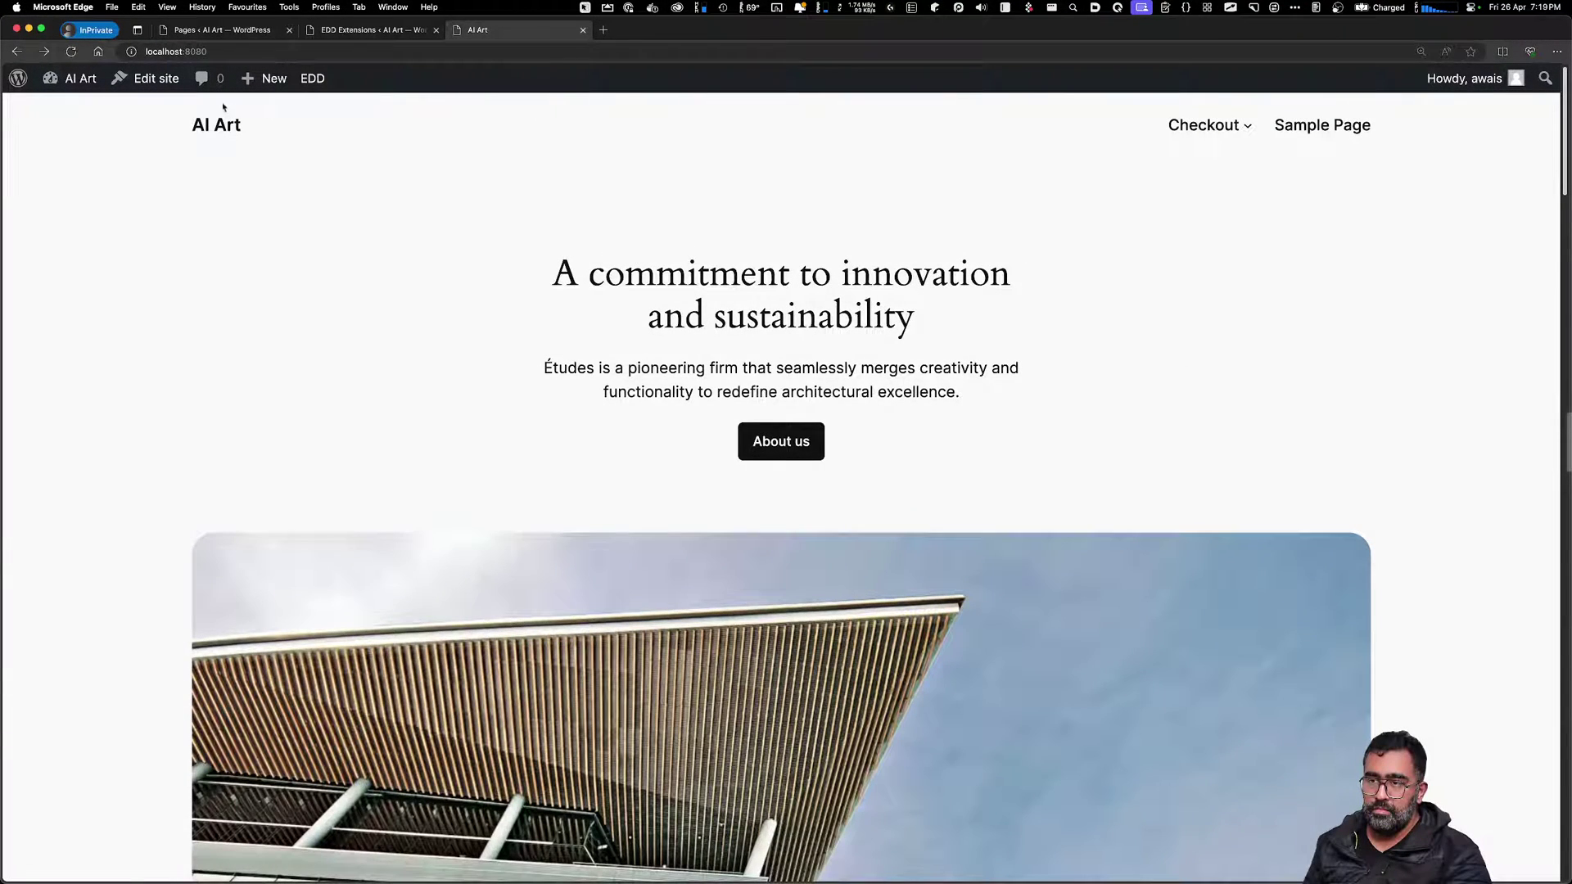
click(164, 79)
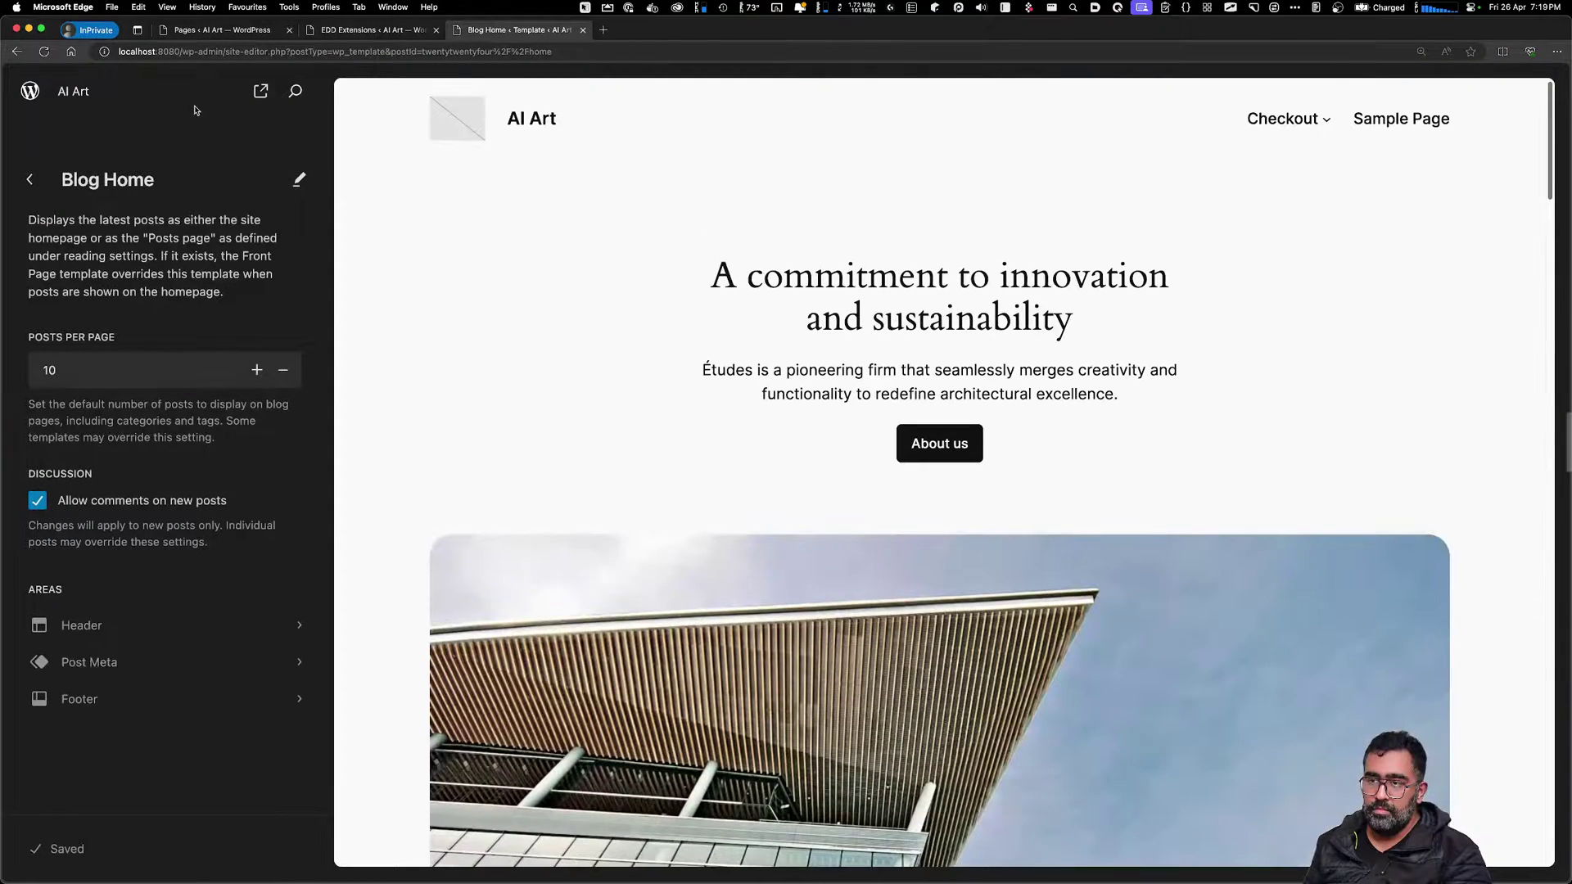
Edit the Header template part and set its site logo to the fifth haunted mansion image
click(726, 308)
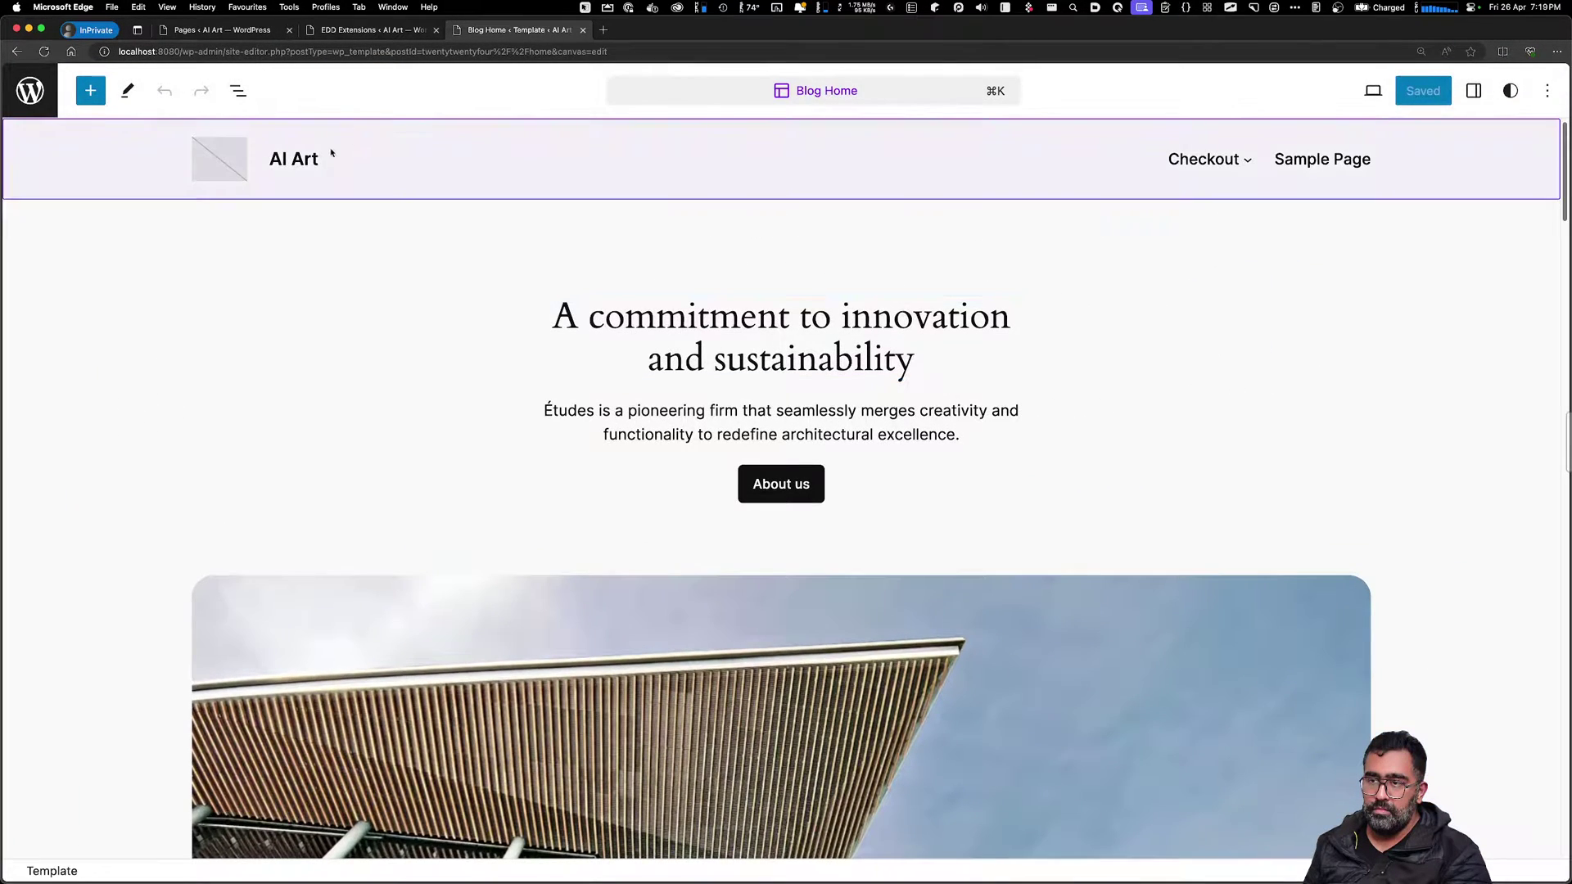
click(332, 153)
click(738, 347)
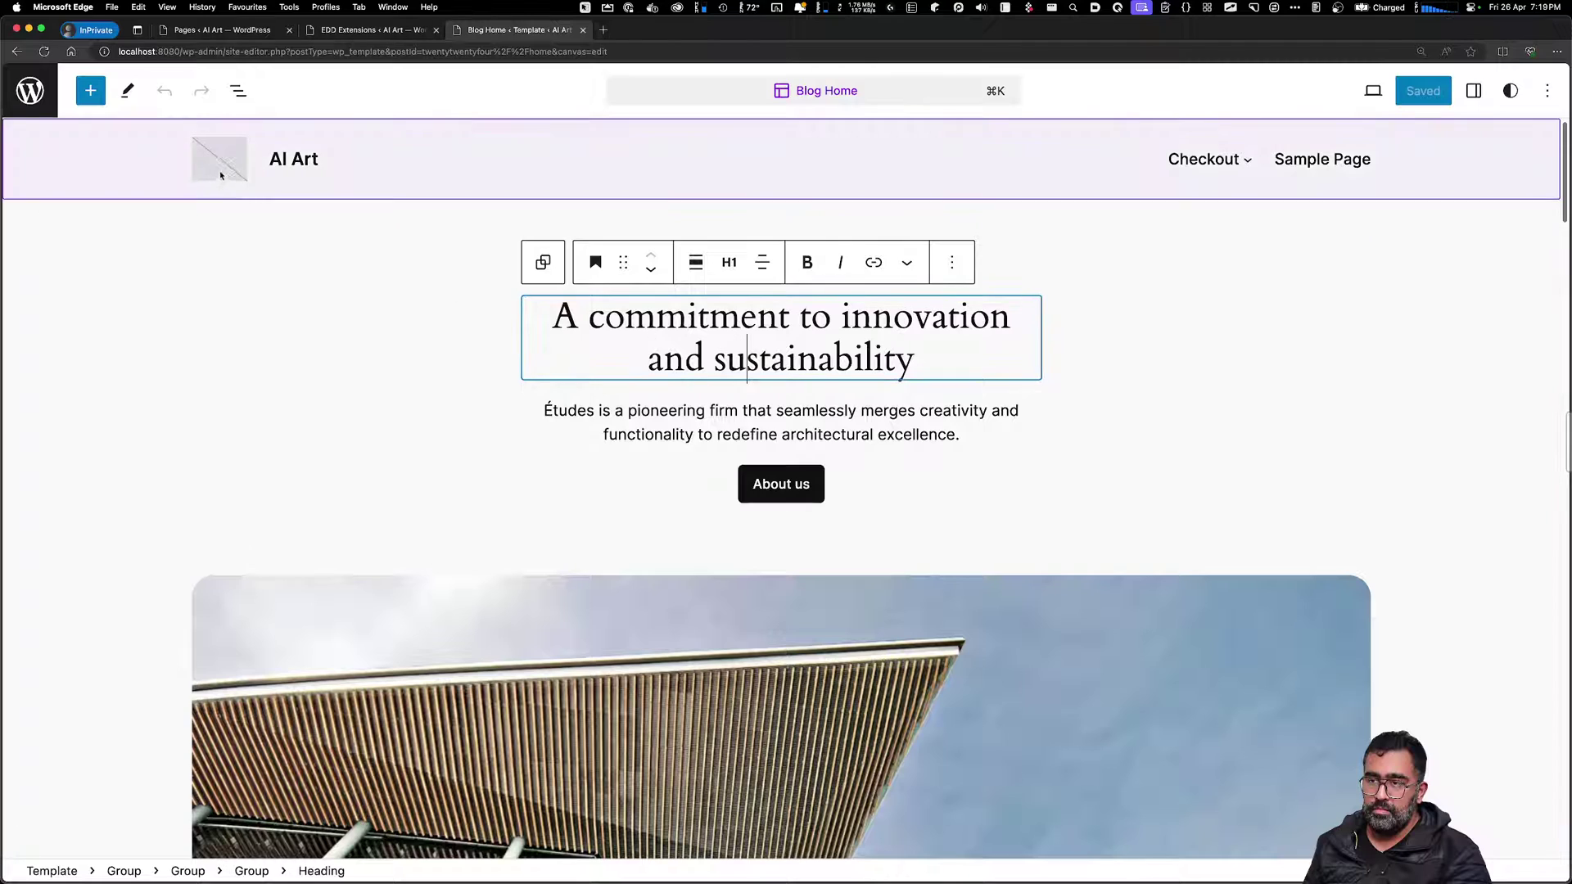
click(223, 170)
click(218, 235)
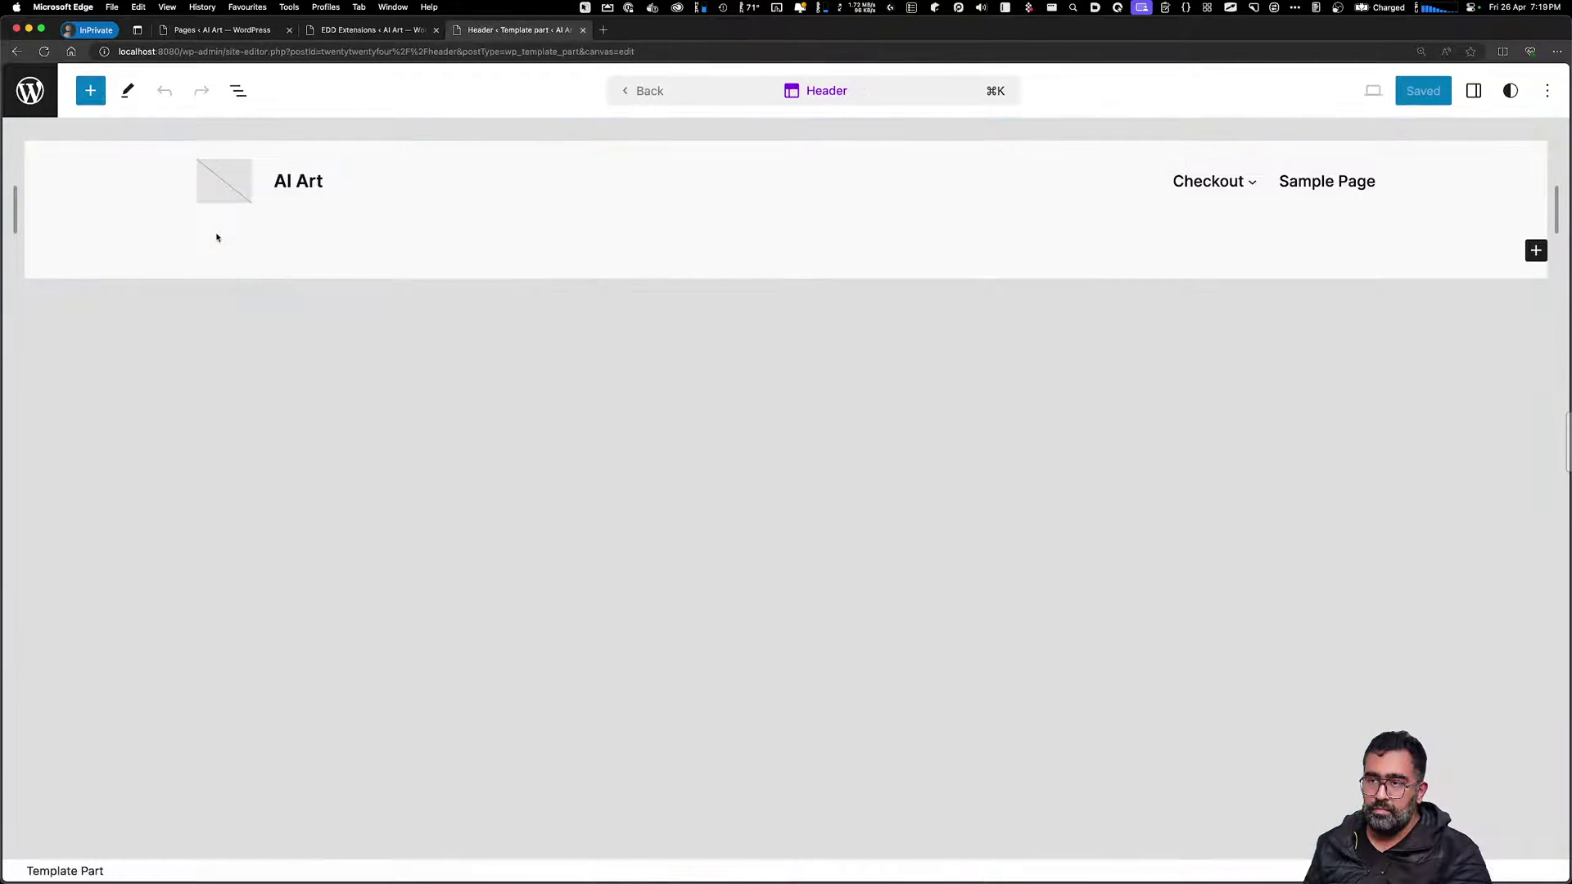
click(250, 193)
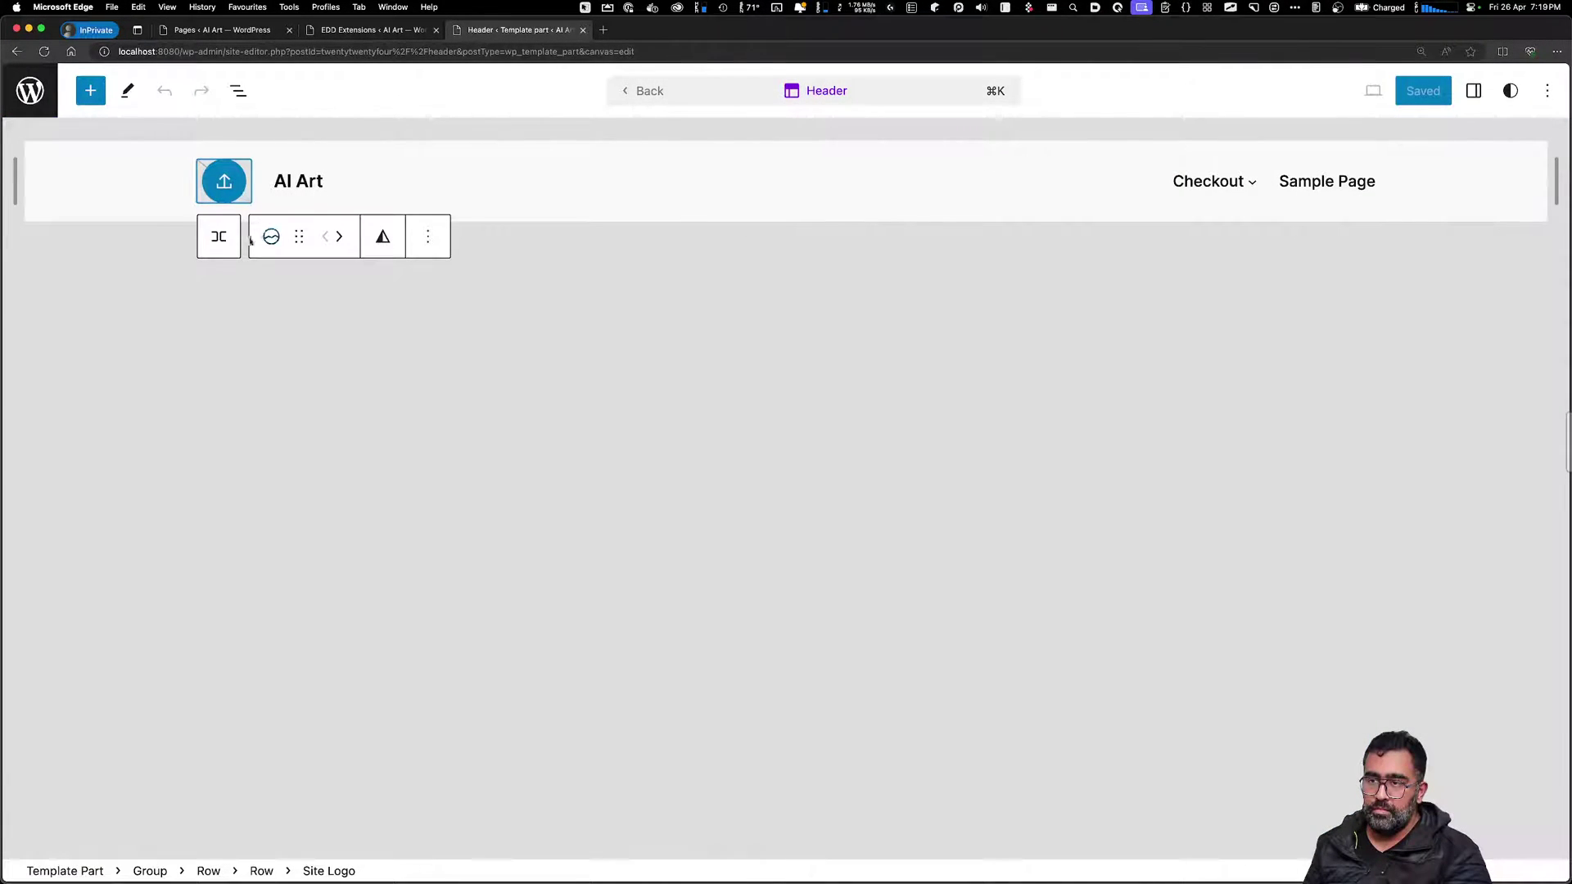
click(226, 188)
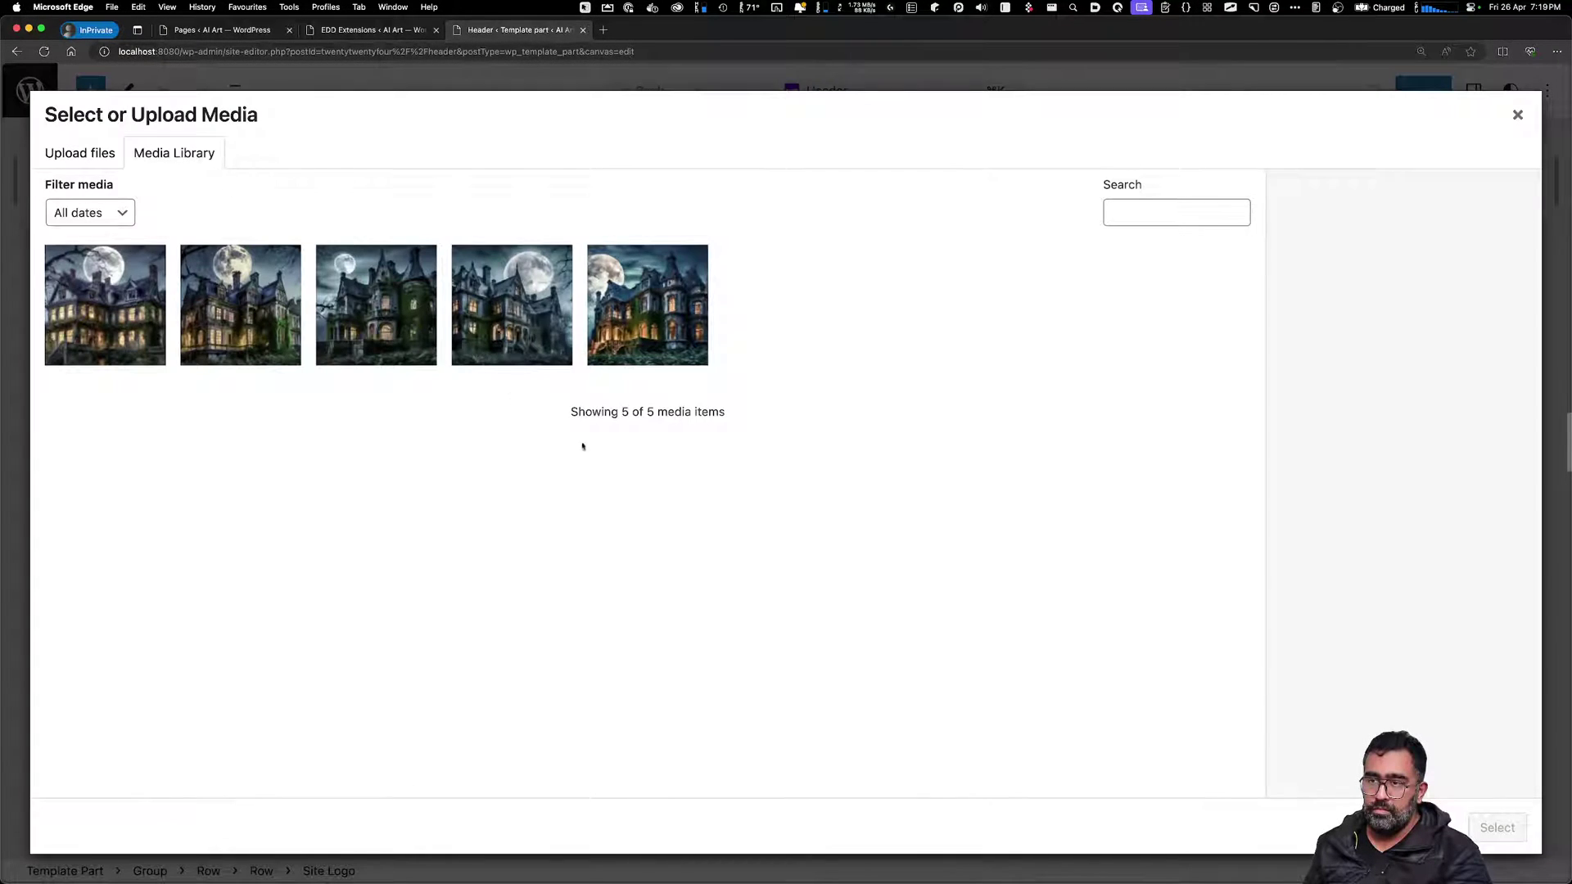
click(619, 353)
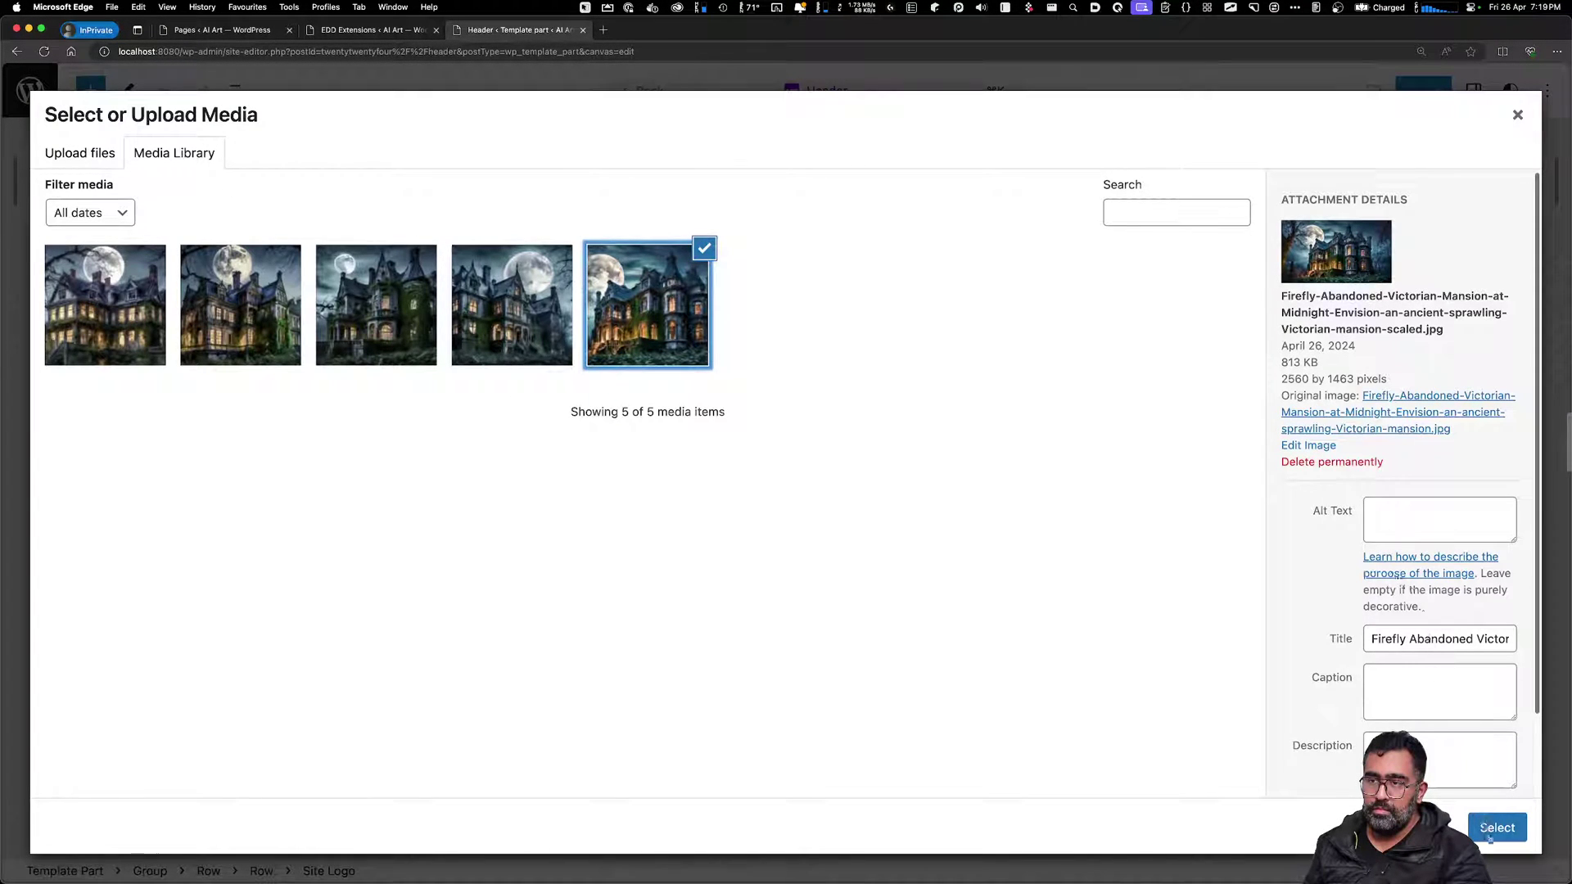
click(1495, 828)
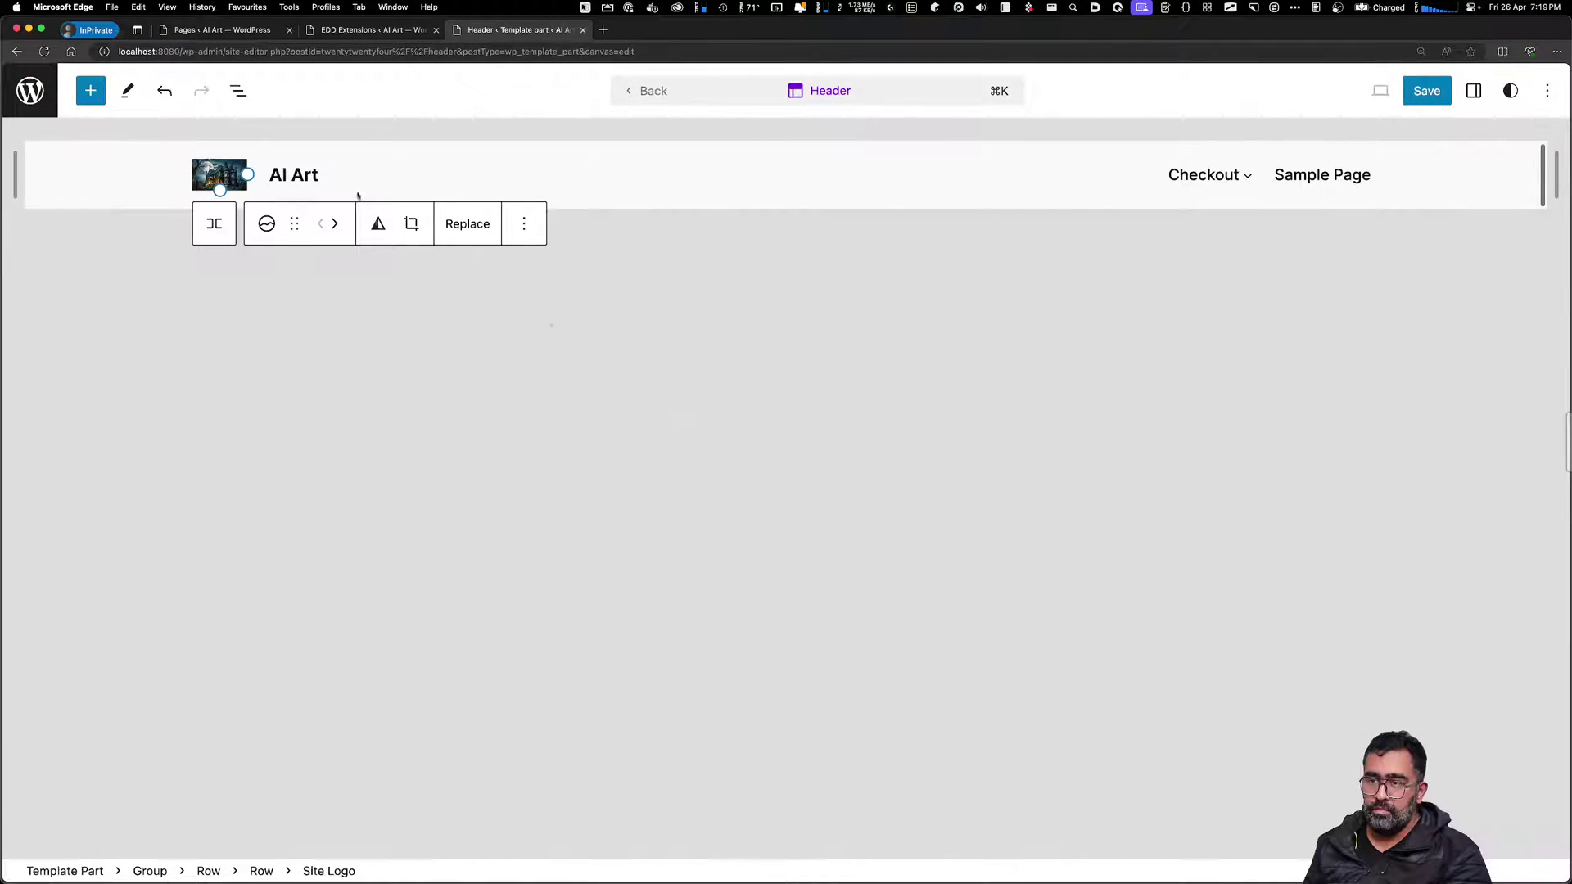
Change the site title to 'AI Art Stock Images' and open the navigation menu for editing
click(341, 175)
click(295, 175)
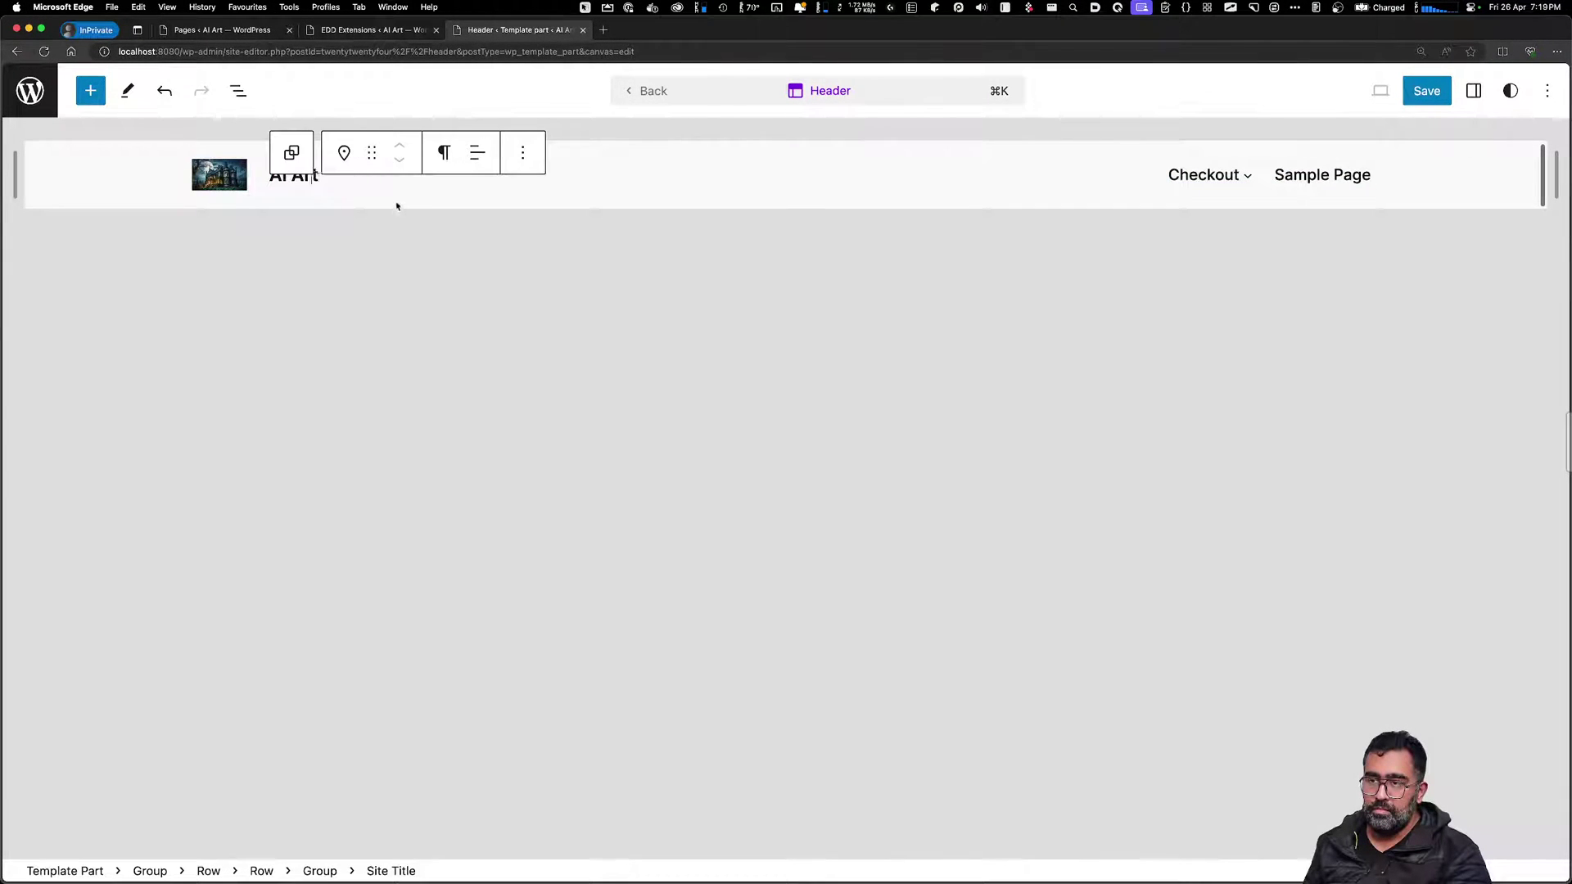
key(Right)
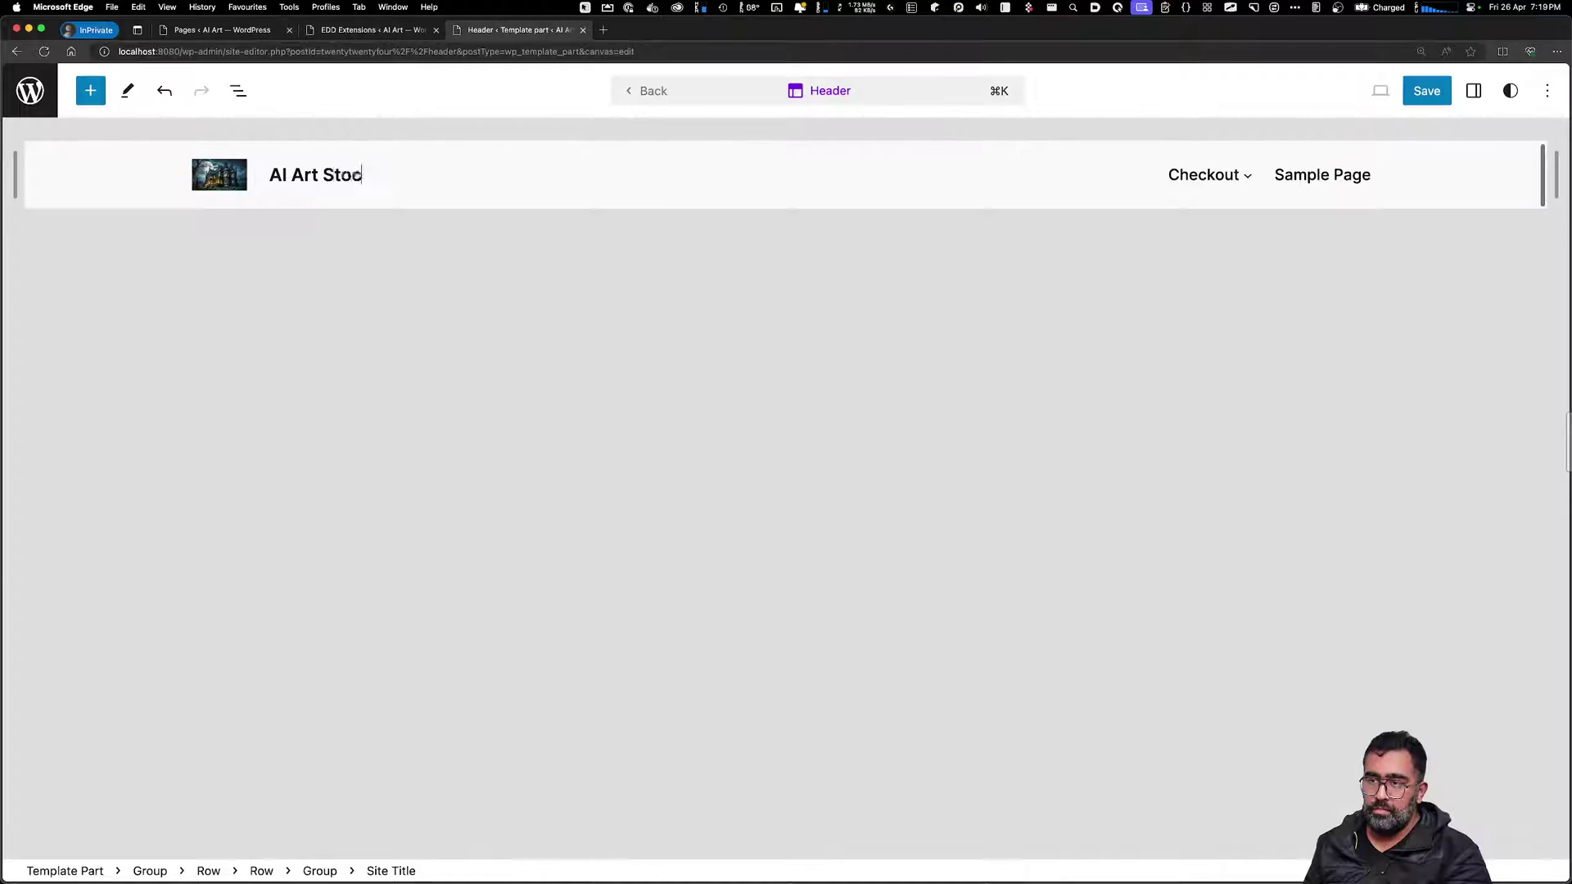
text(Stock Images)
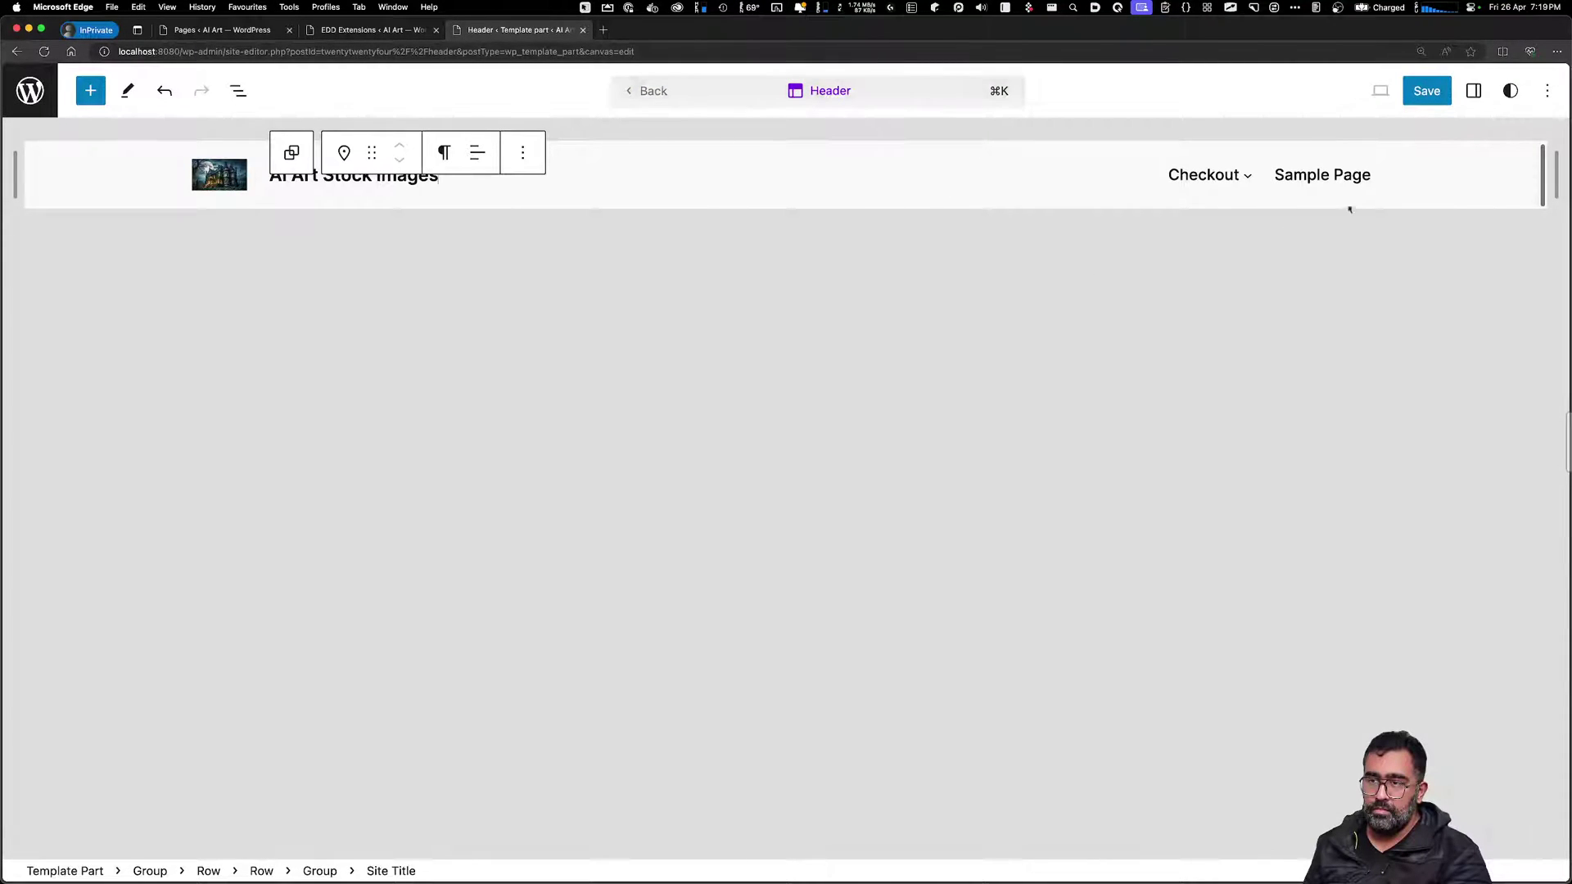
click(1357, 176)
click(1357, 160)
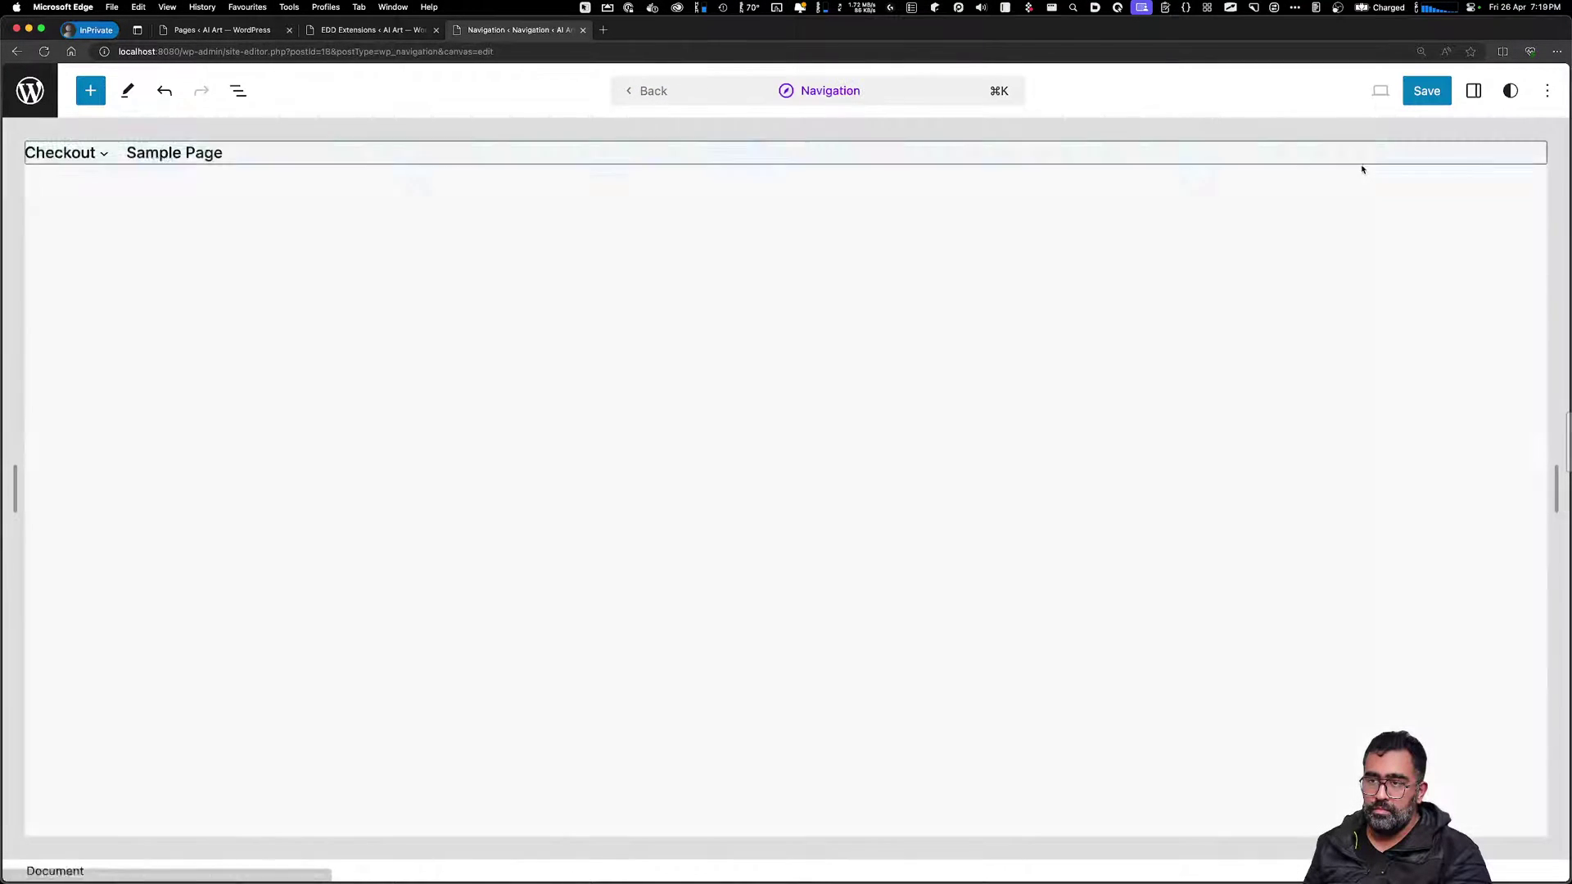
Convert the navigation's automatic Page List into editable links
click(248, 157)
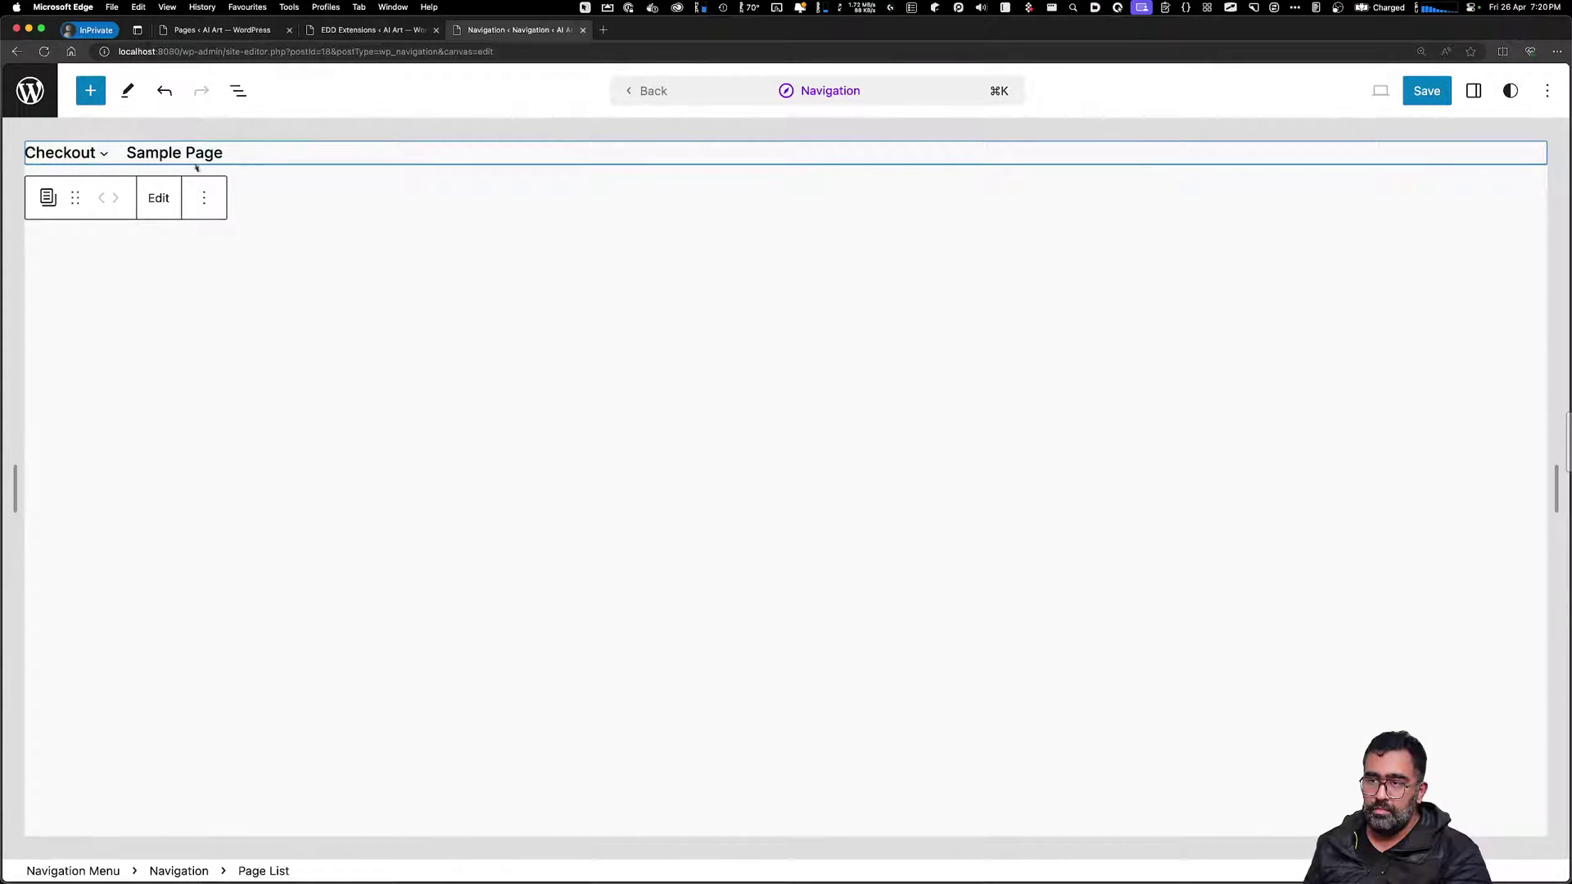
click(204, 197)
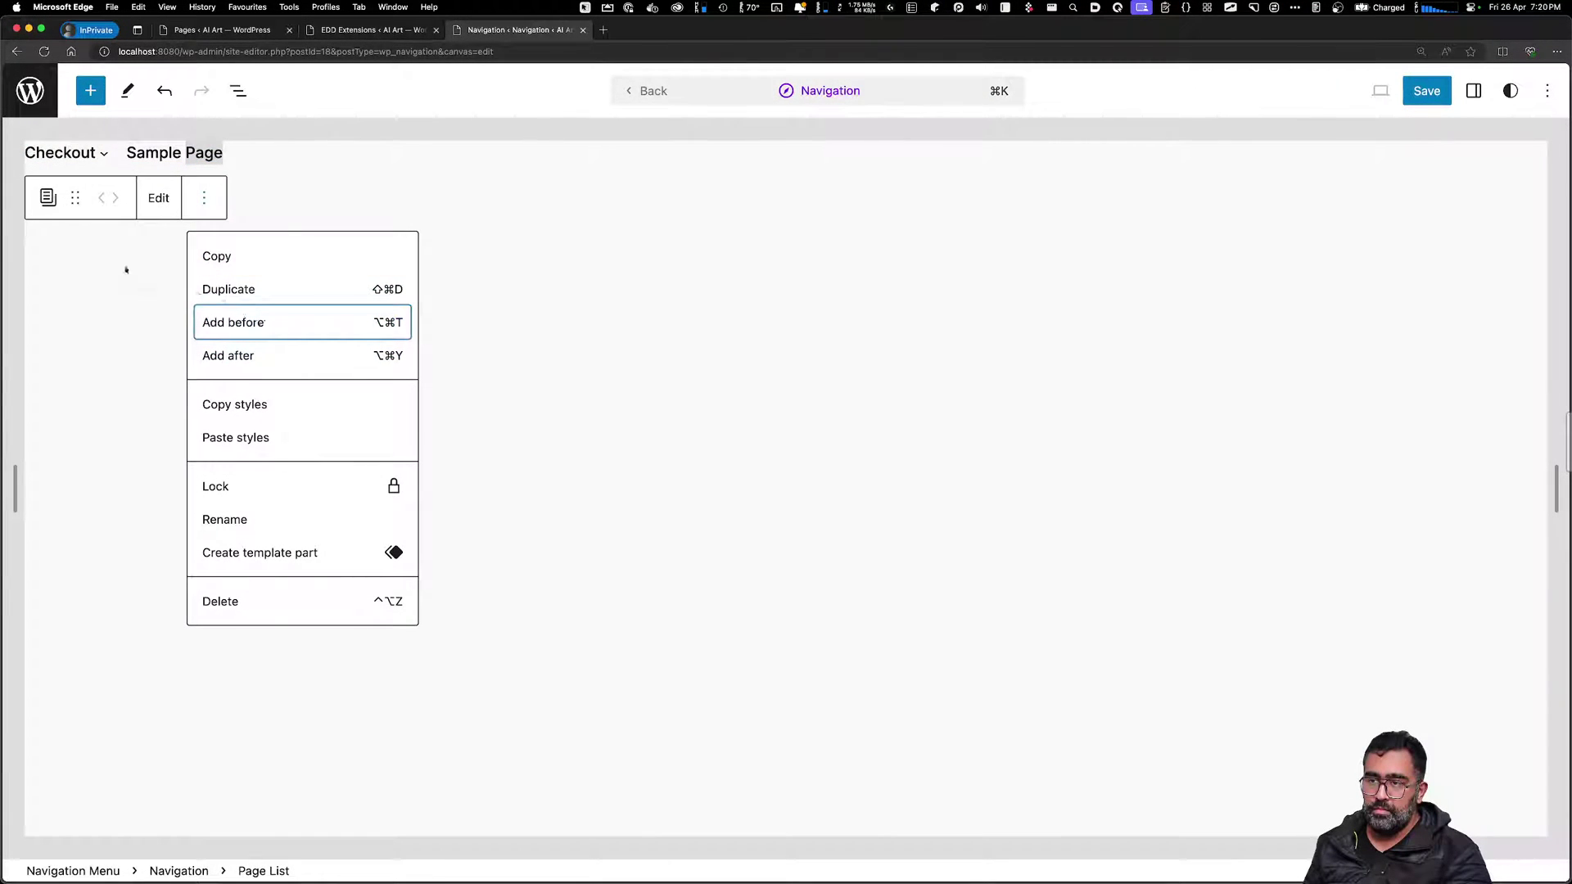
click(150, 152)
double_click(150, 152)
click(158, 198)
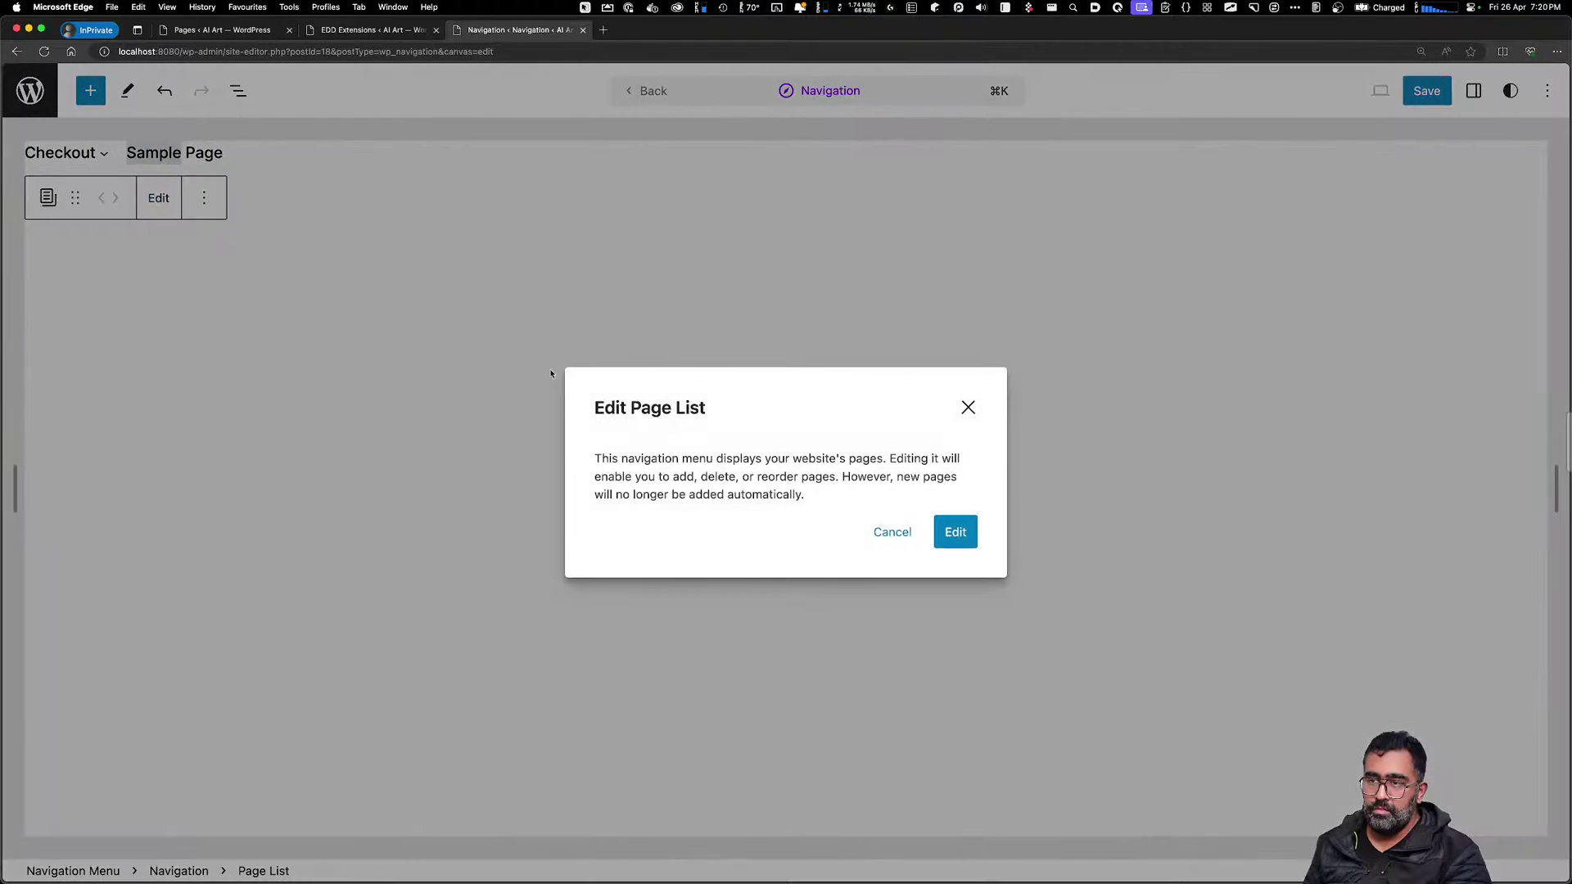
click(871, 531)
right_click(167, 156)
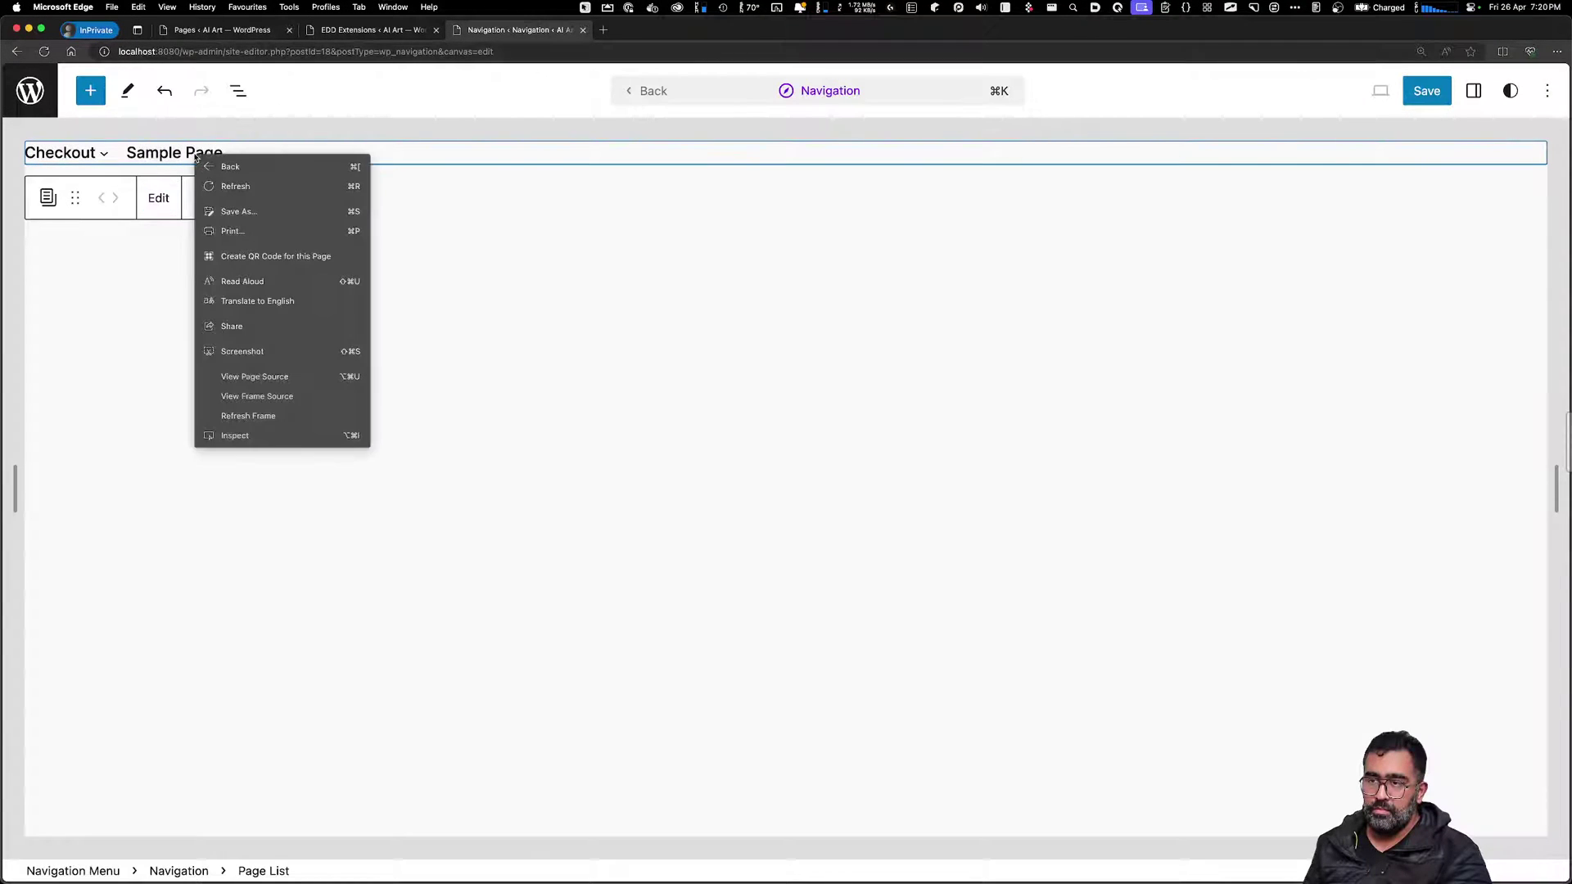
key(Escape)
click(48, 197)
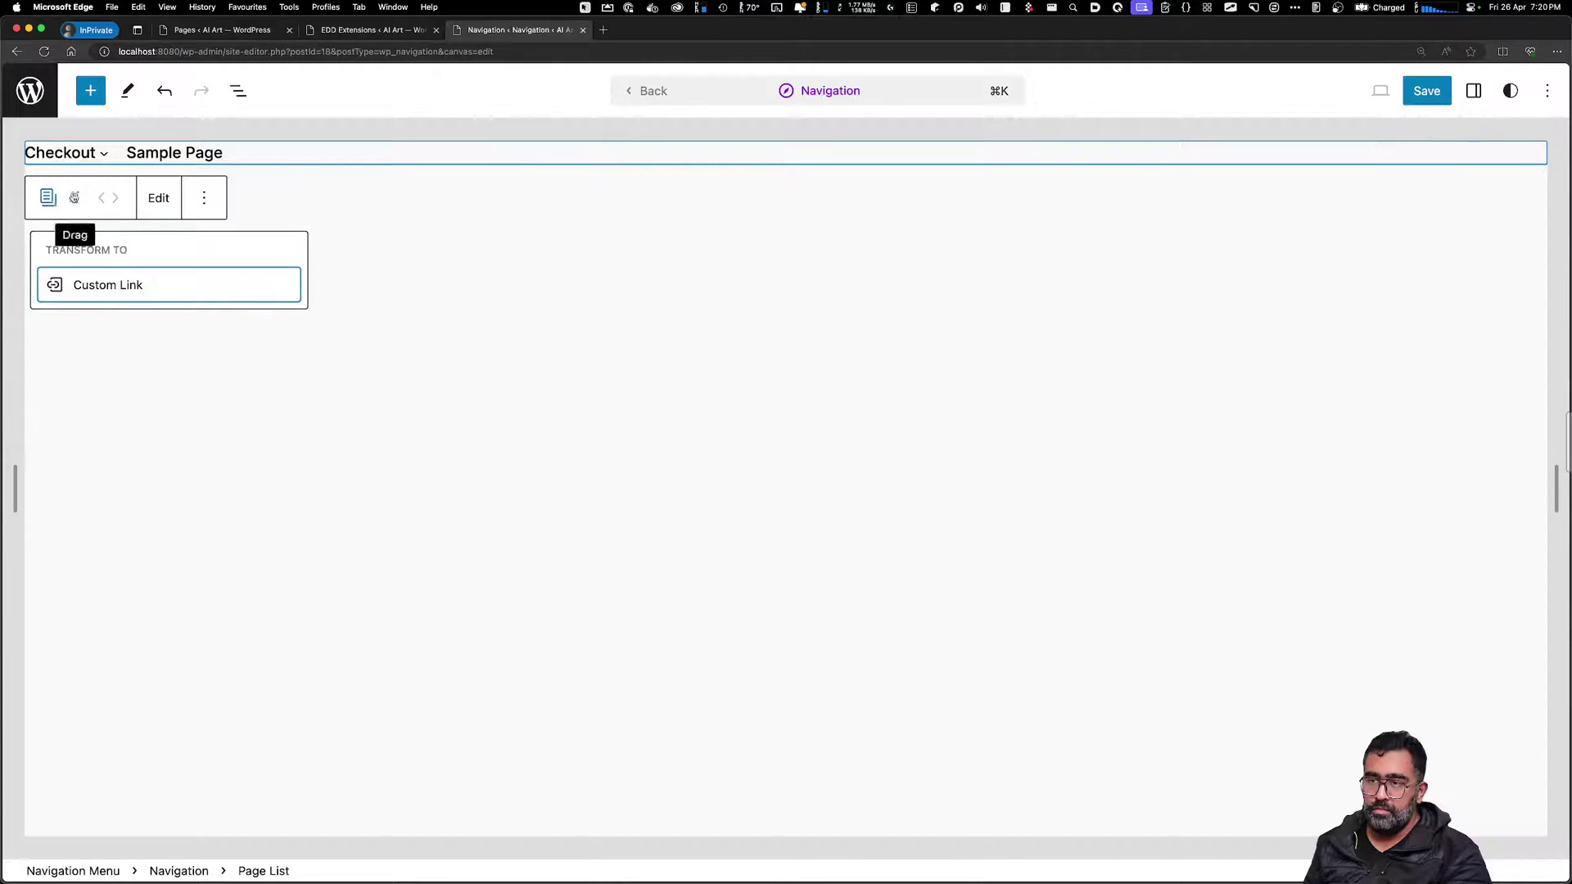
click(160, 198)
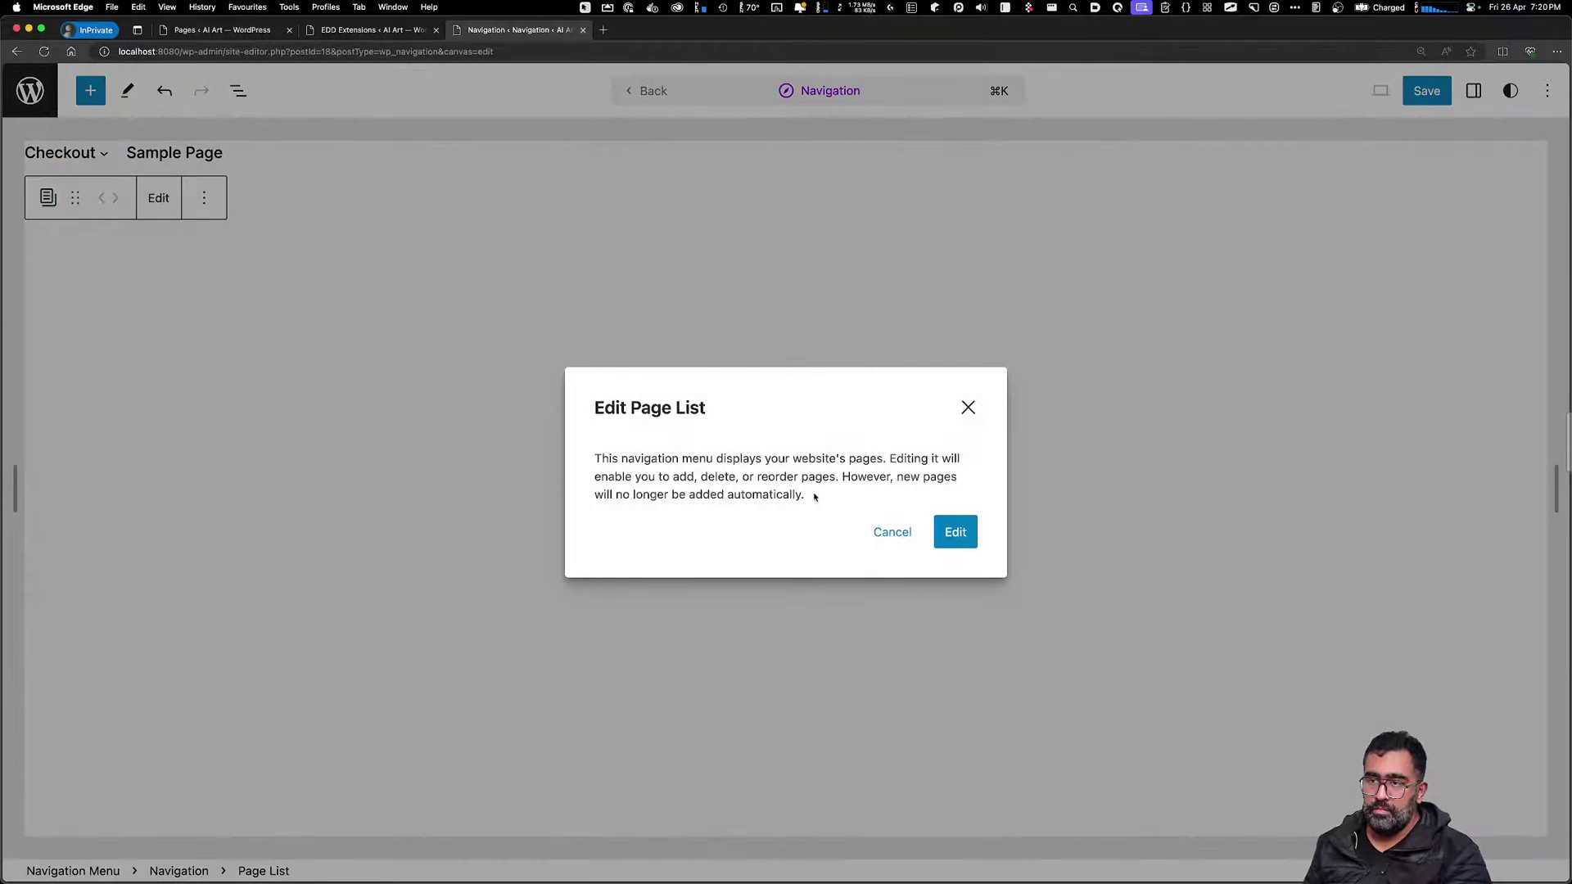
click(950, 540)
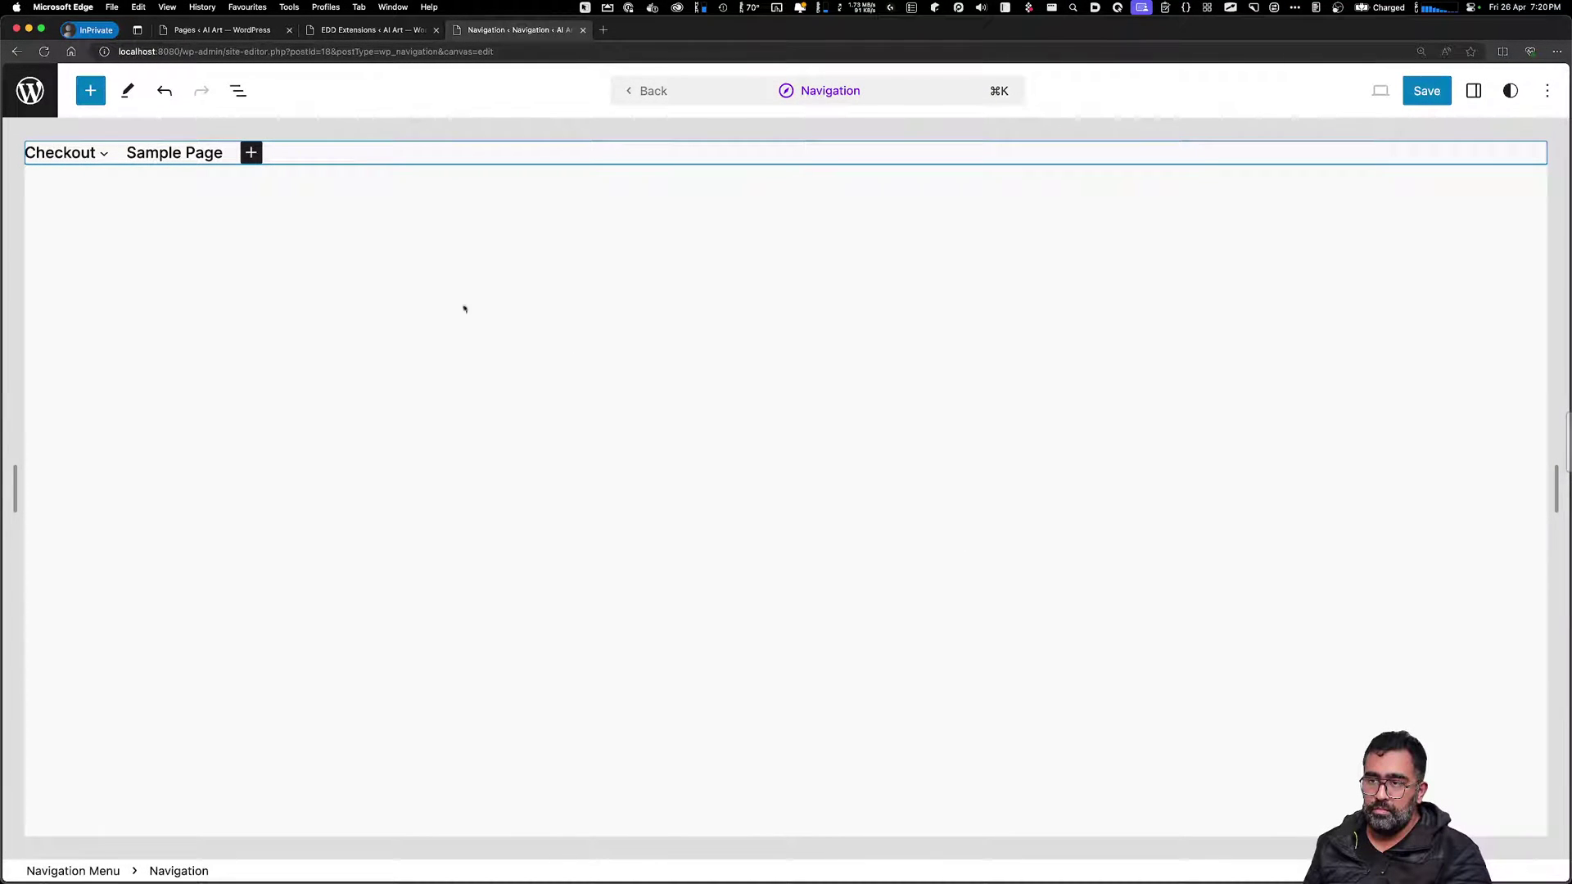
Erase the Sample Page menu label and save the logo, title, header and menu changes
click(250, 153)
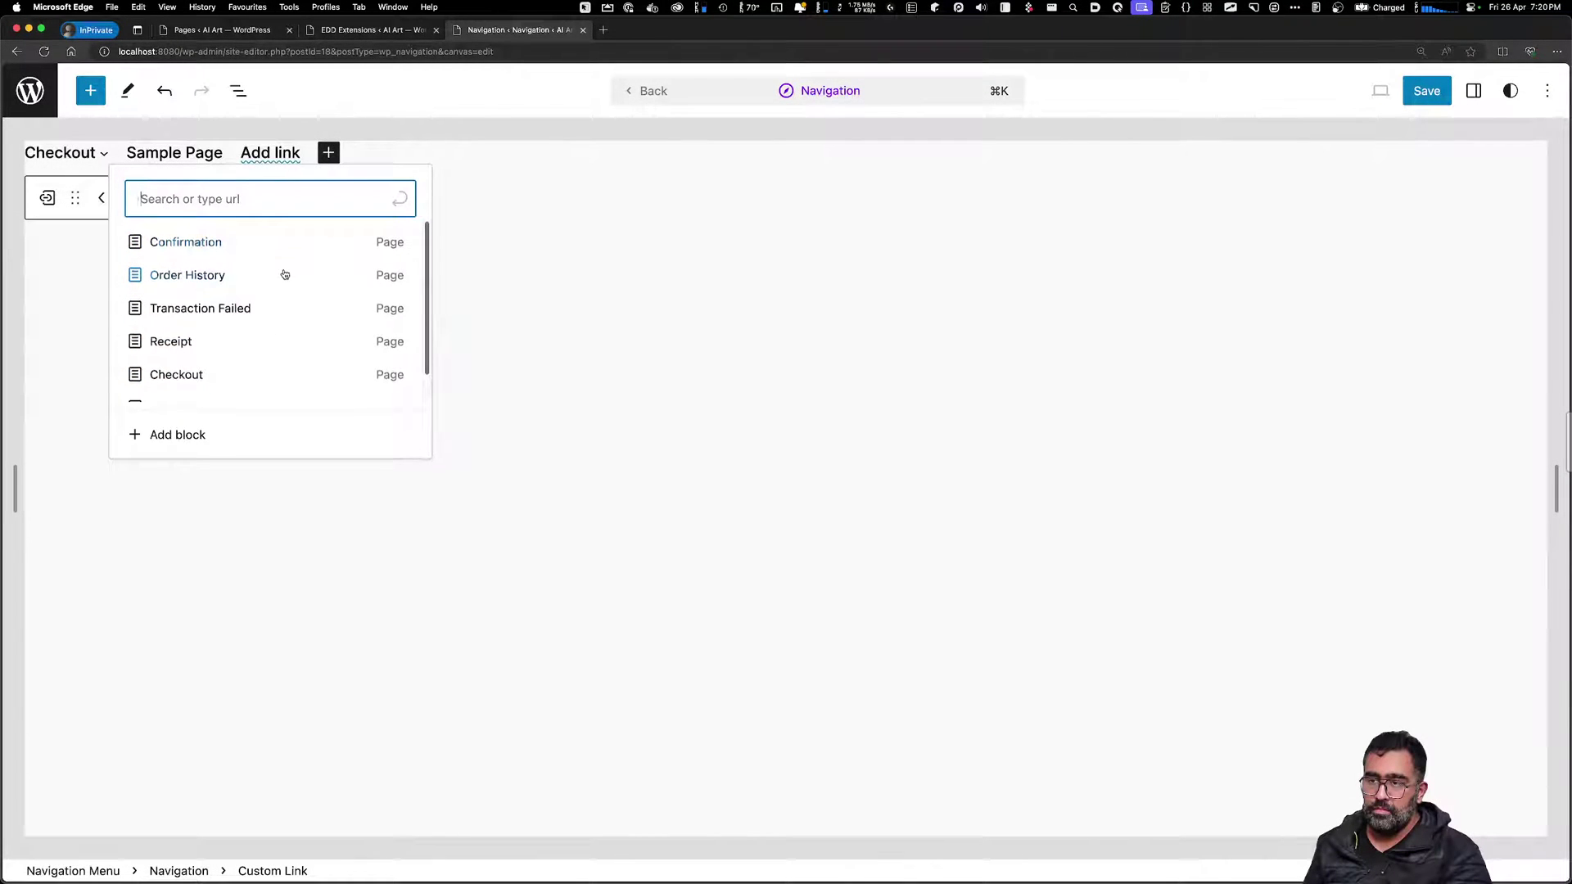
scroll(234, 267, down, 1)
scroll(231, 273, down, 1)
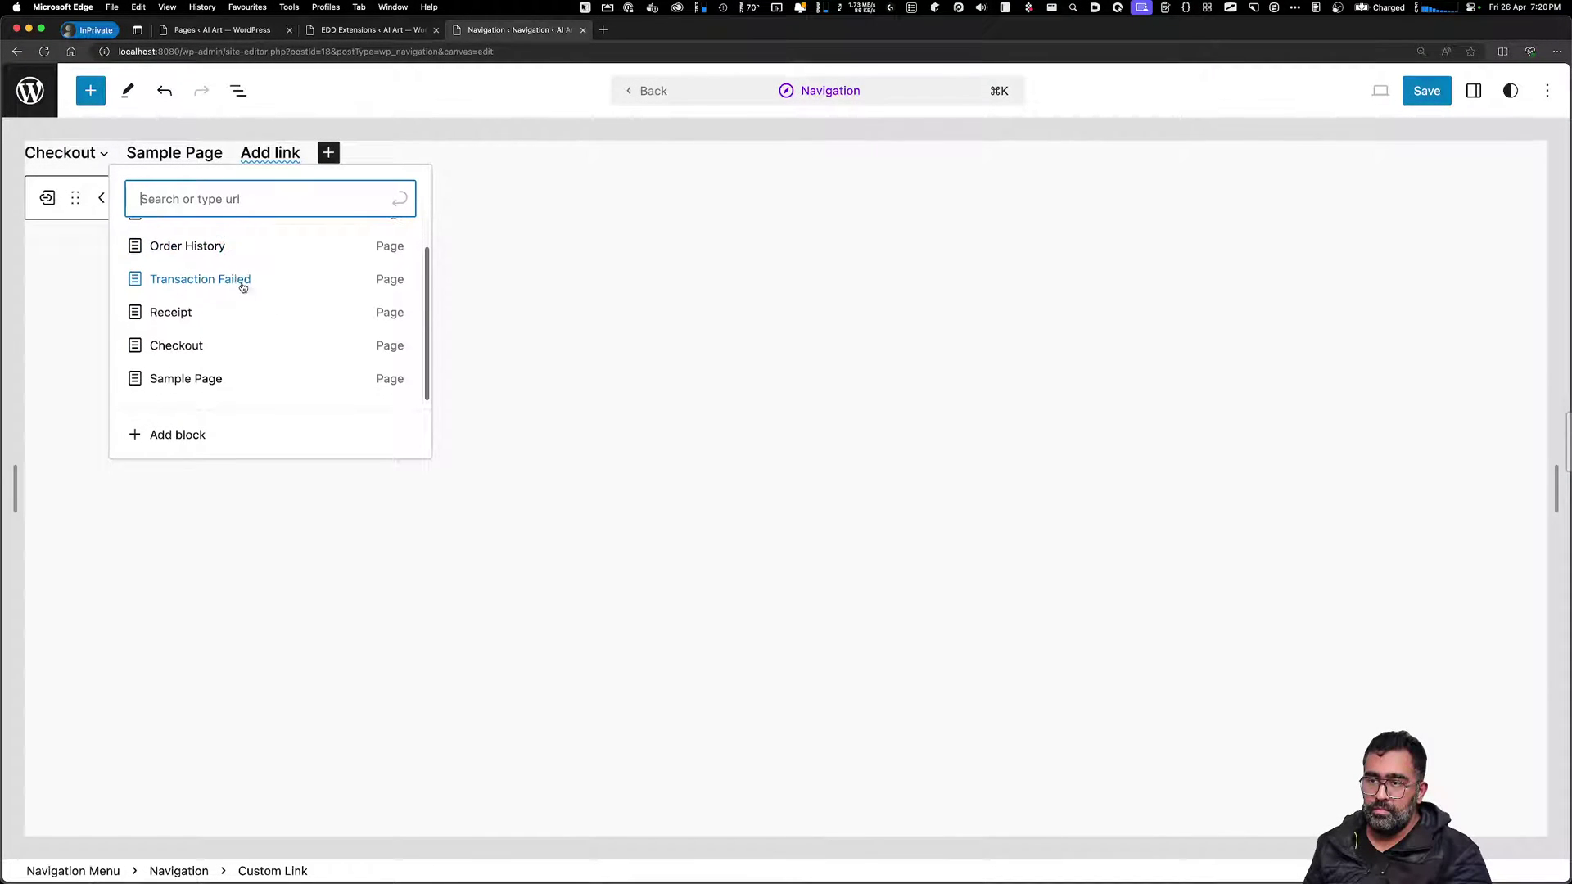
click(730, 458)
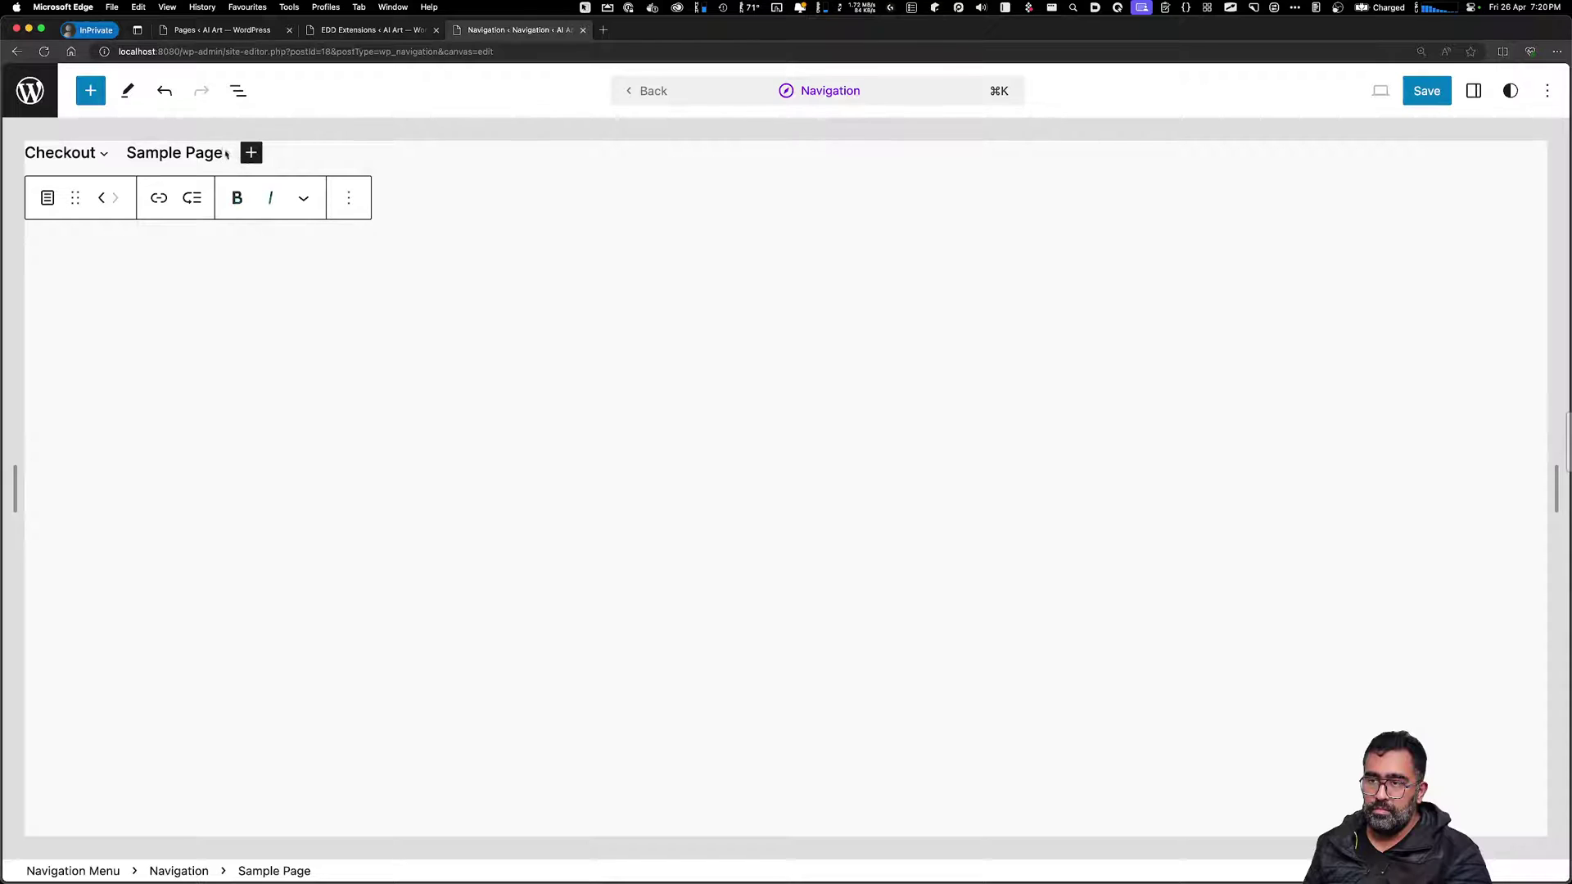
key(BackSpace)
key(BackSpace)
key(BackSpace)
key(BackSpace)
key(BackSpace)
key(BackSpace)
key(BackSpace)
key(BackSpace)
key(BackSpace)
key(BackSpace)
key(BackSpace)
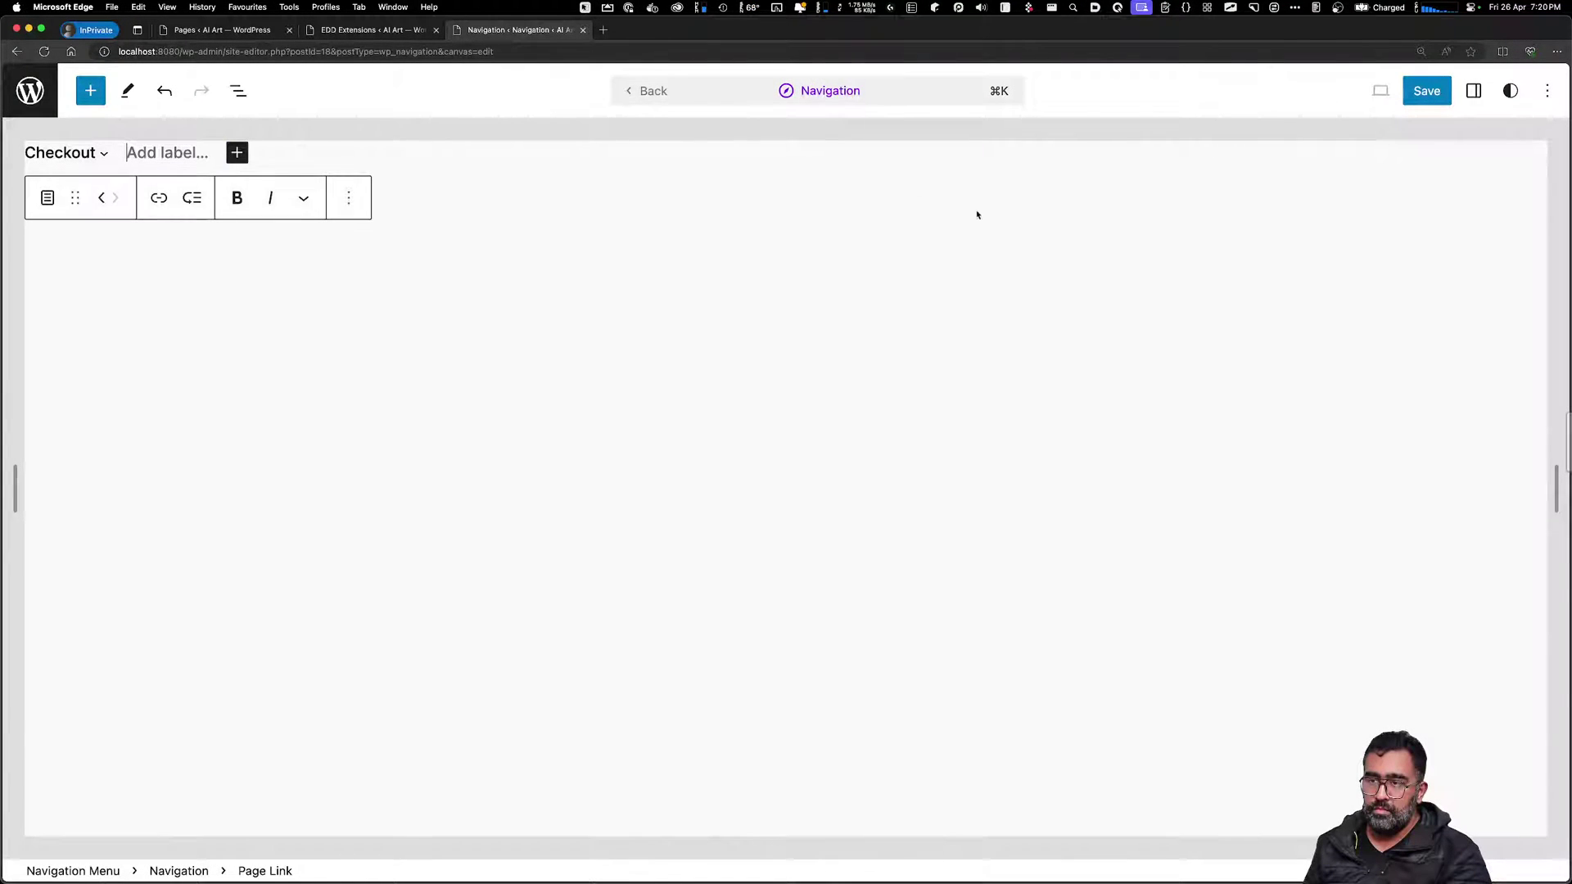
click(1433, 95)
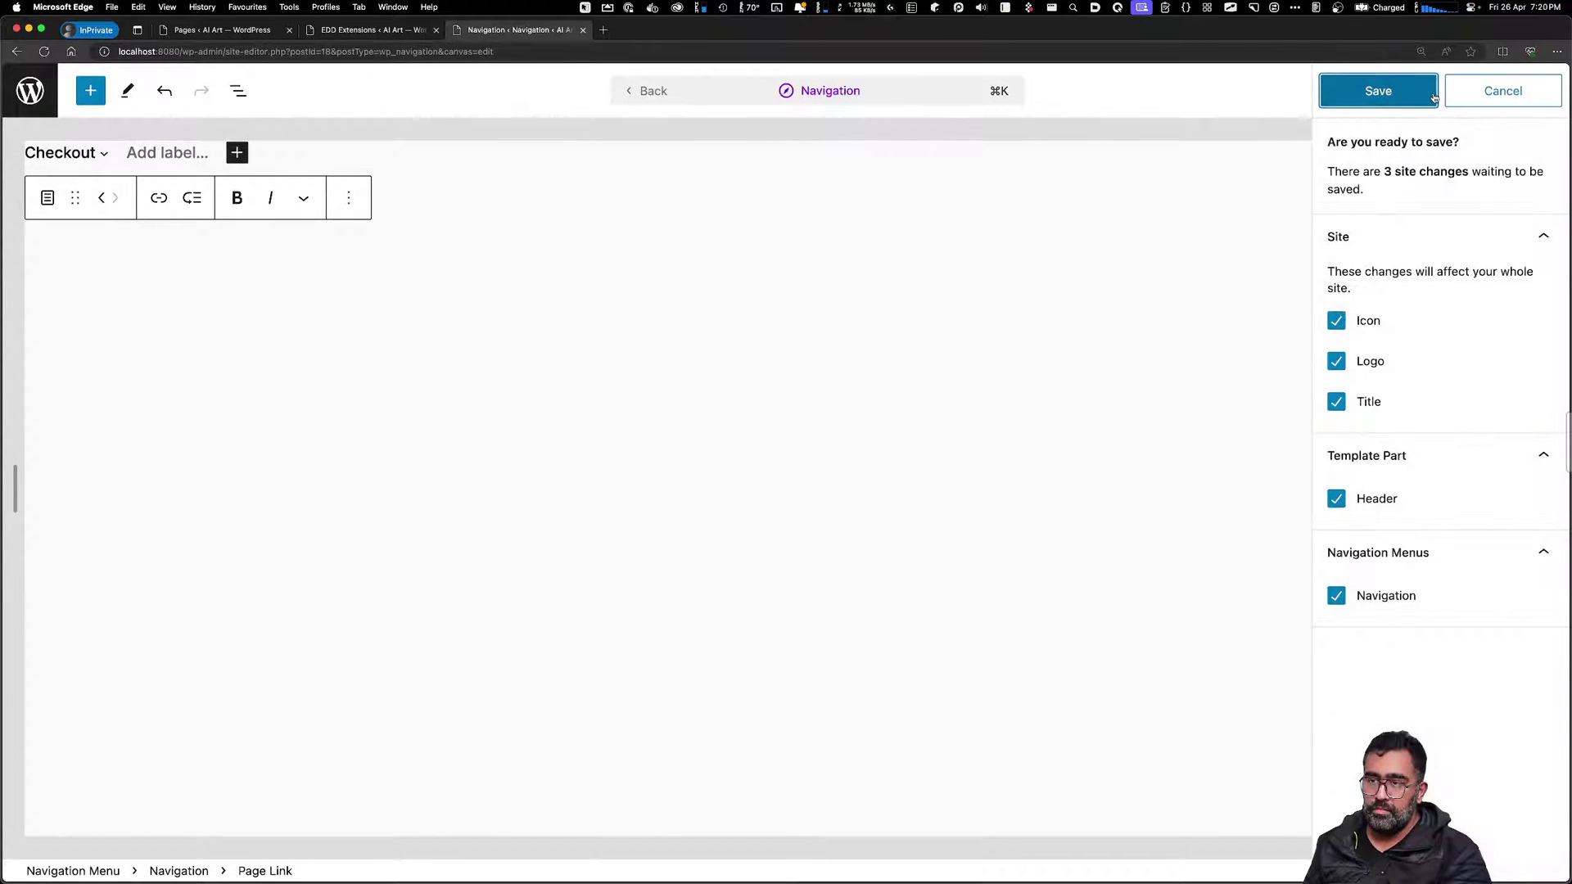
click(1380, 90)
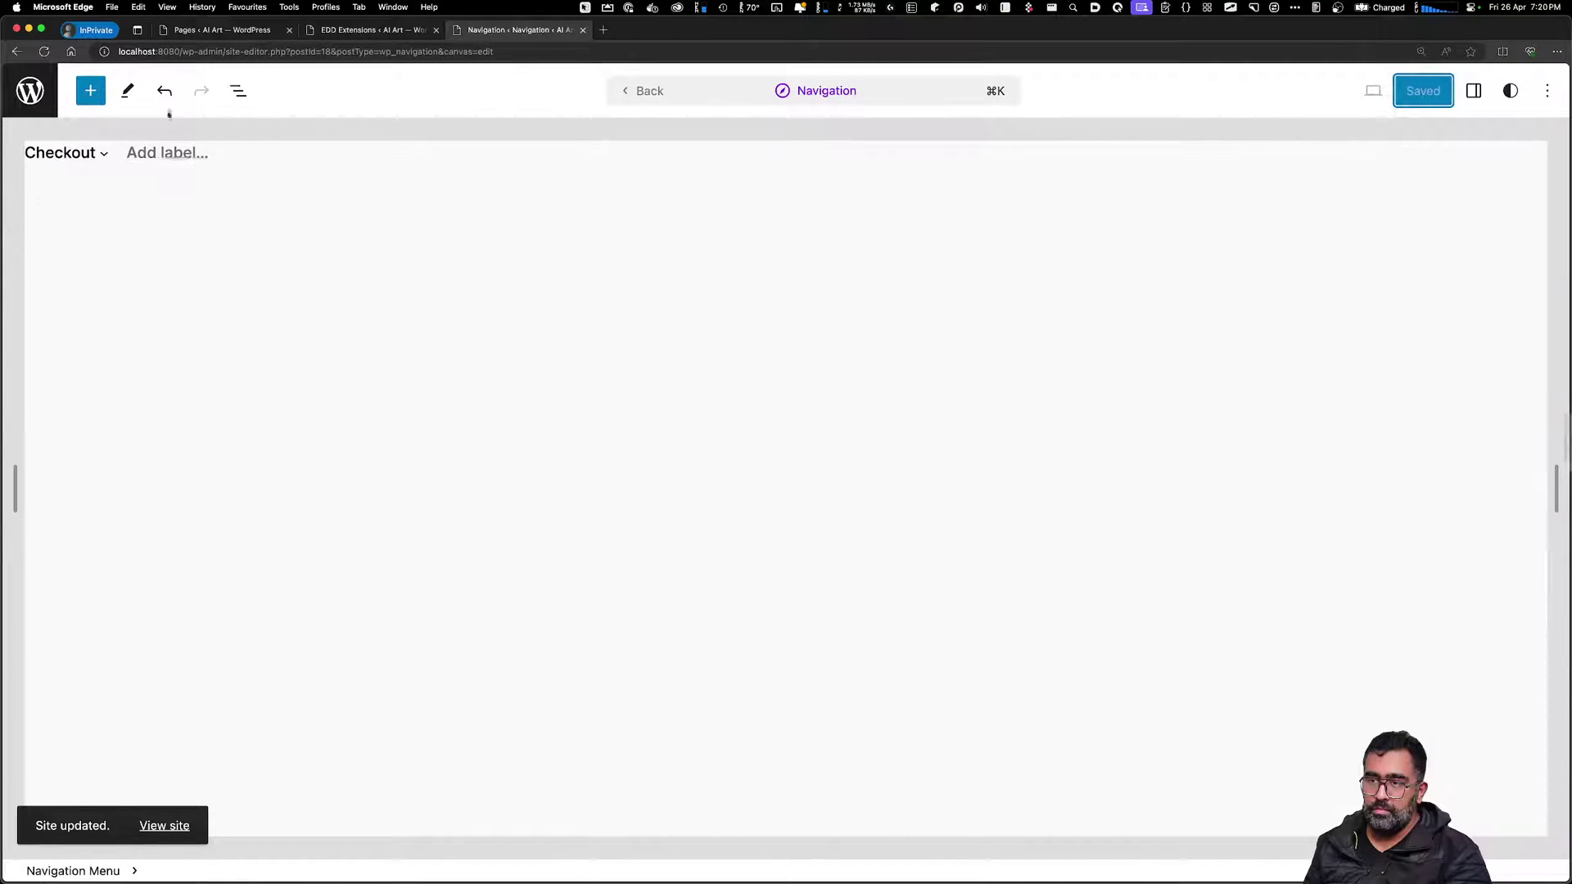
Delete the empty menu item, save the menu, and return to the Header template part
click(156, 150)
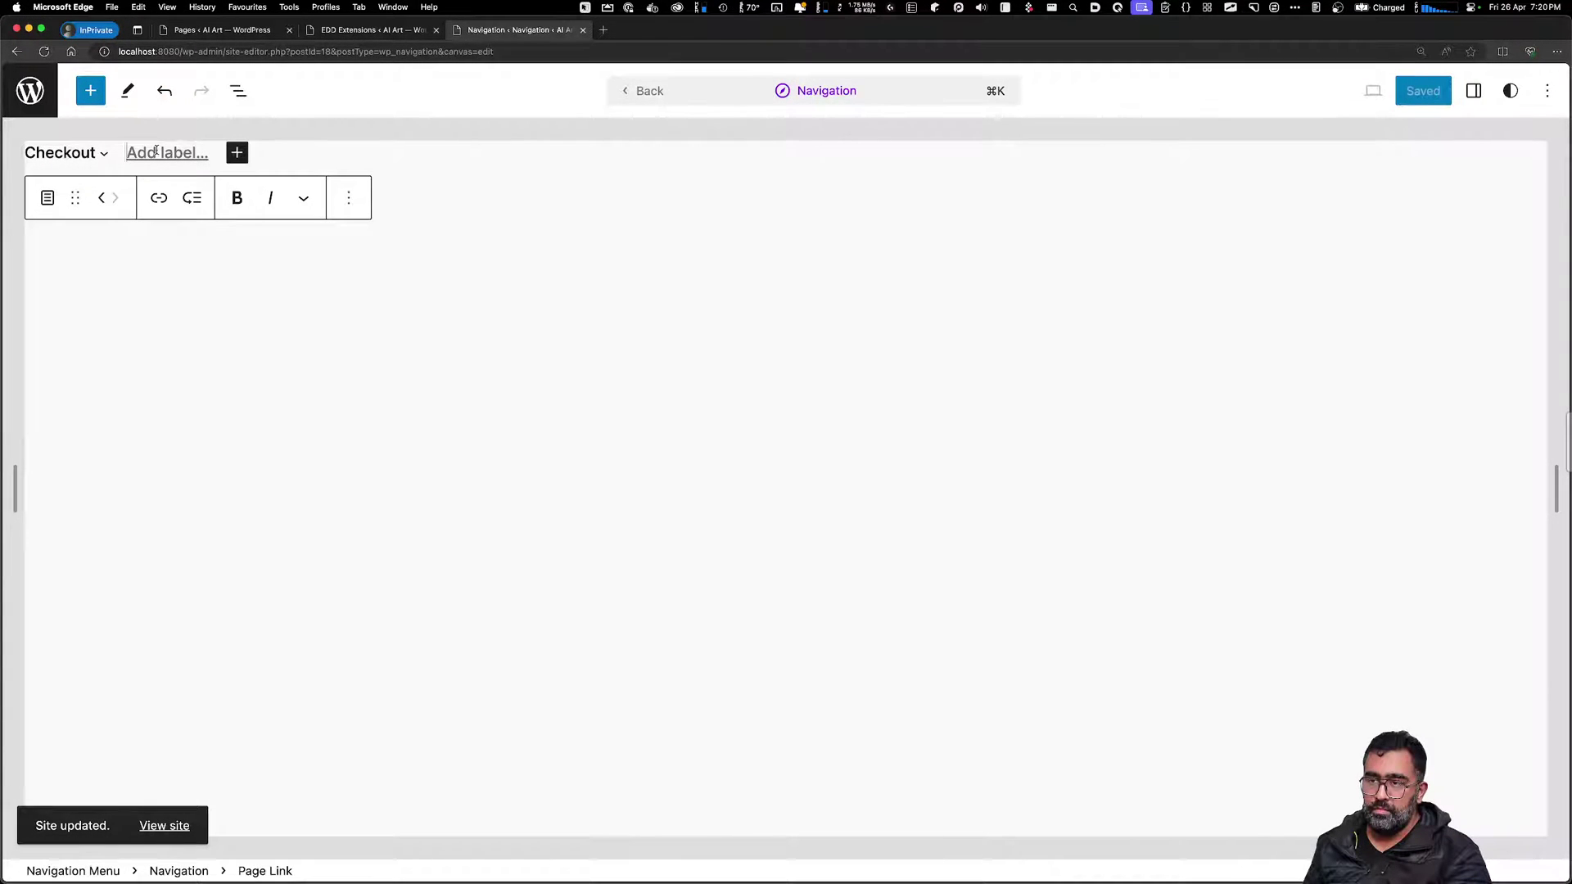
click(348, 198)
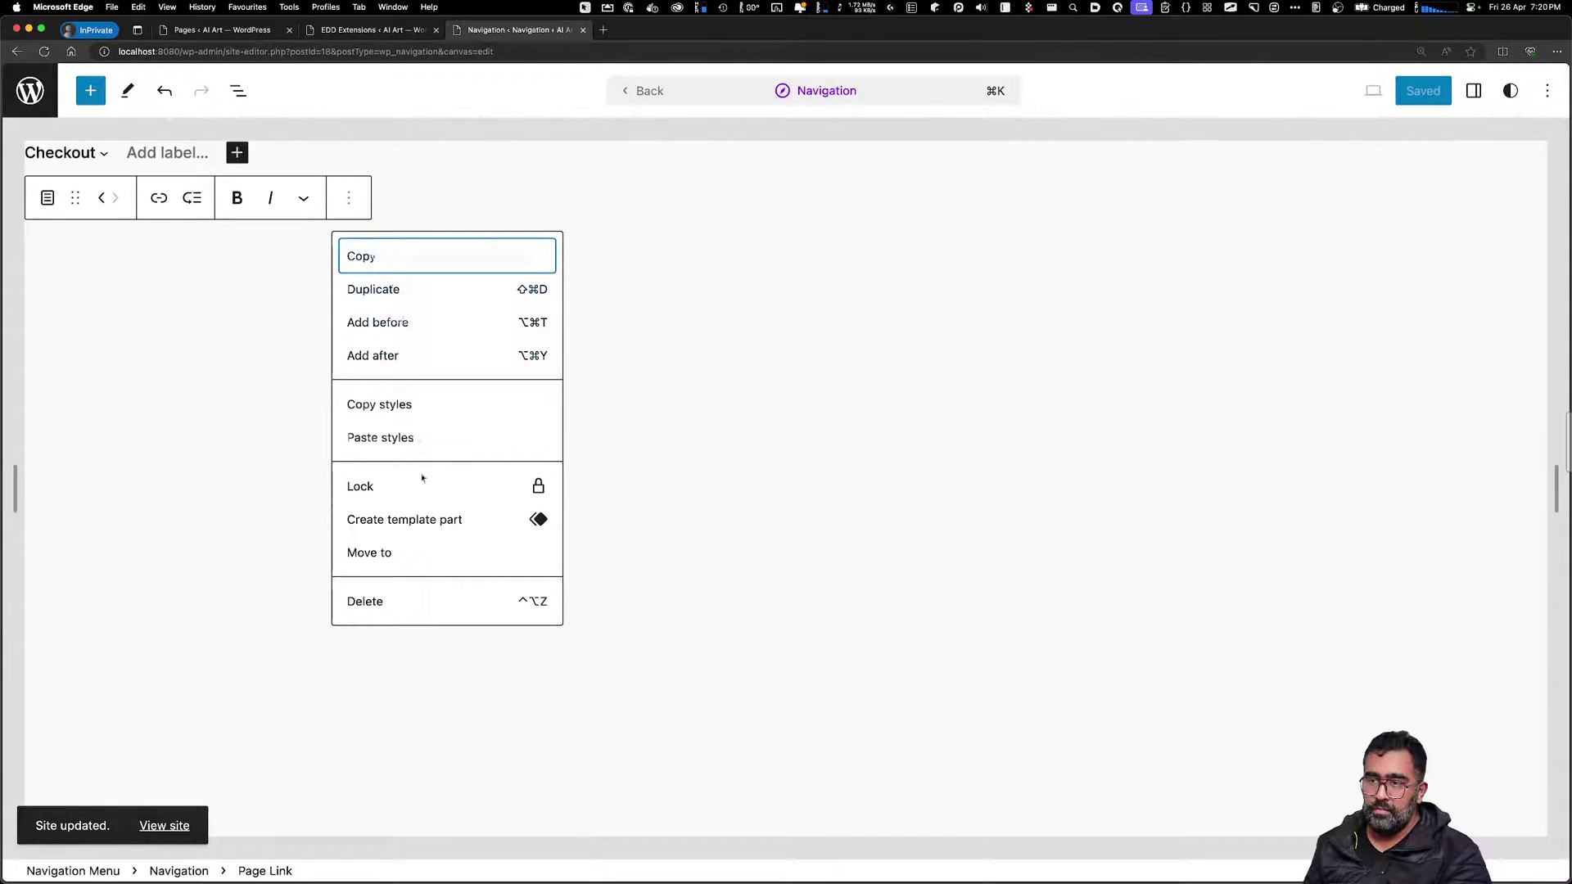
click(390, 601)
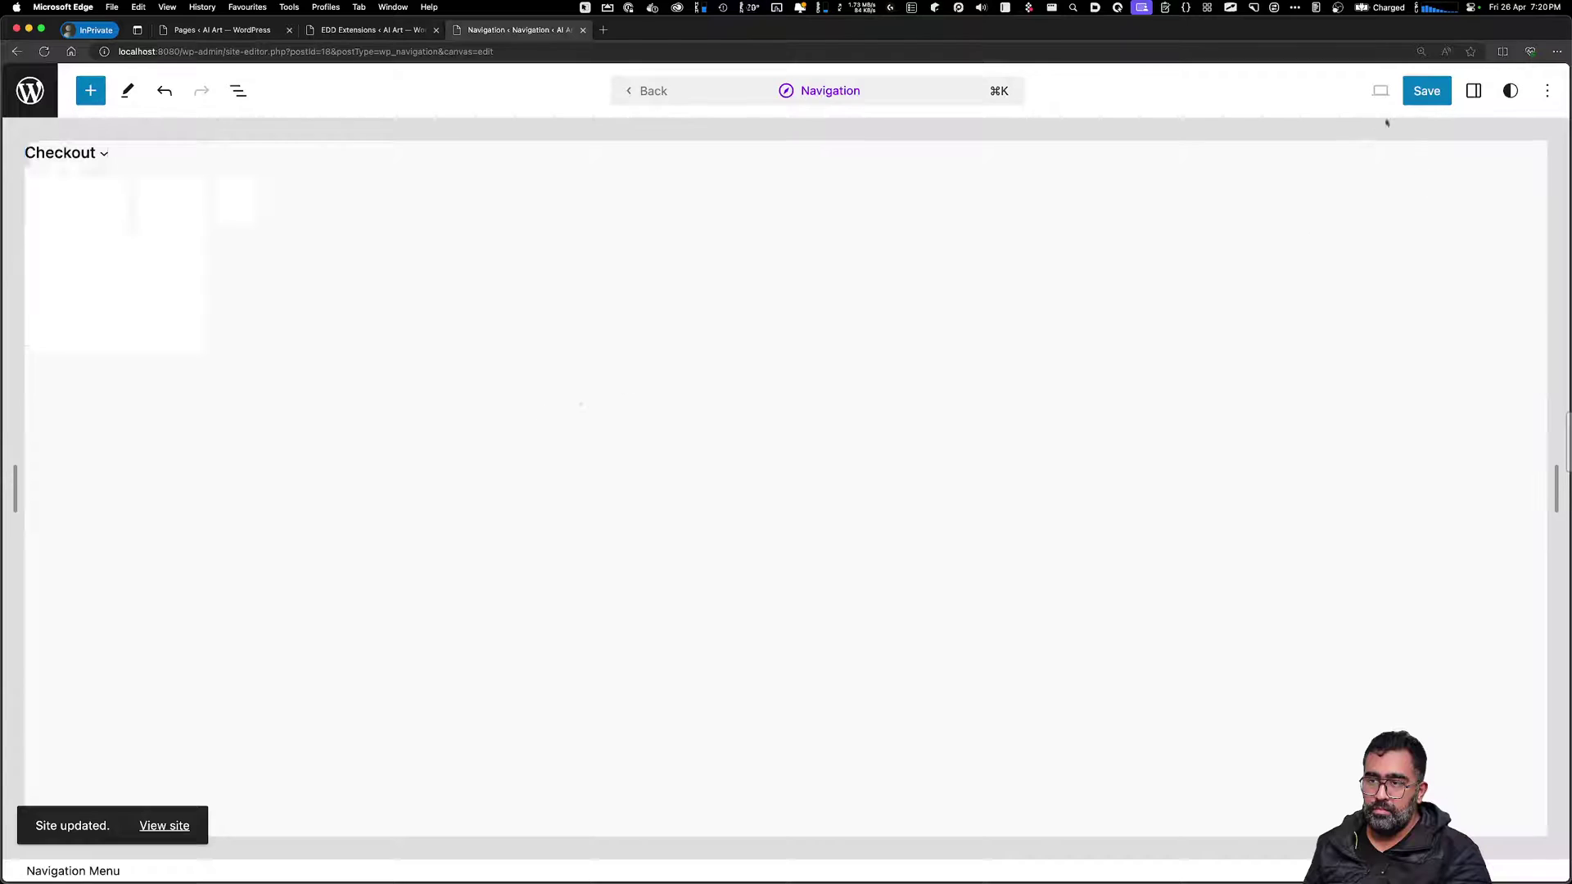
click(1419, 96)
click(1412, 97)
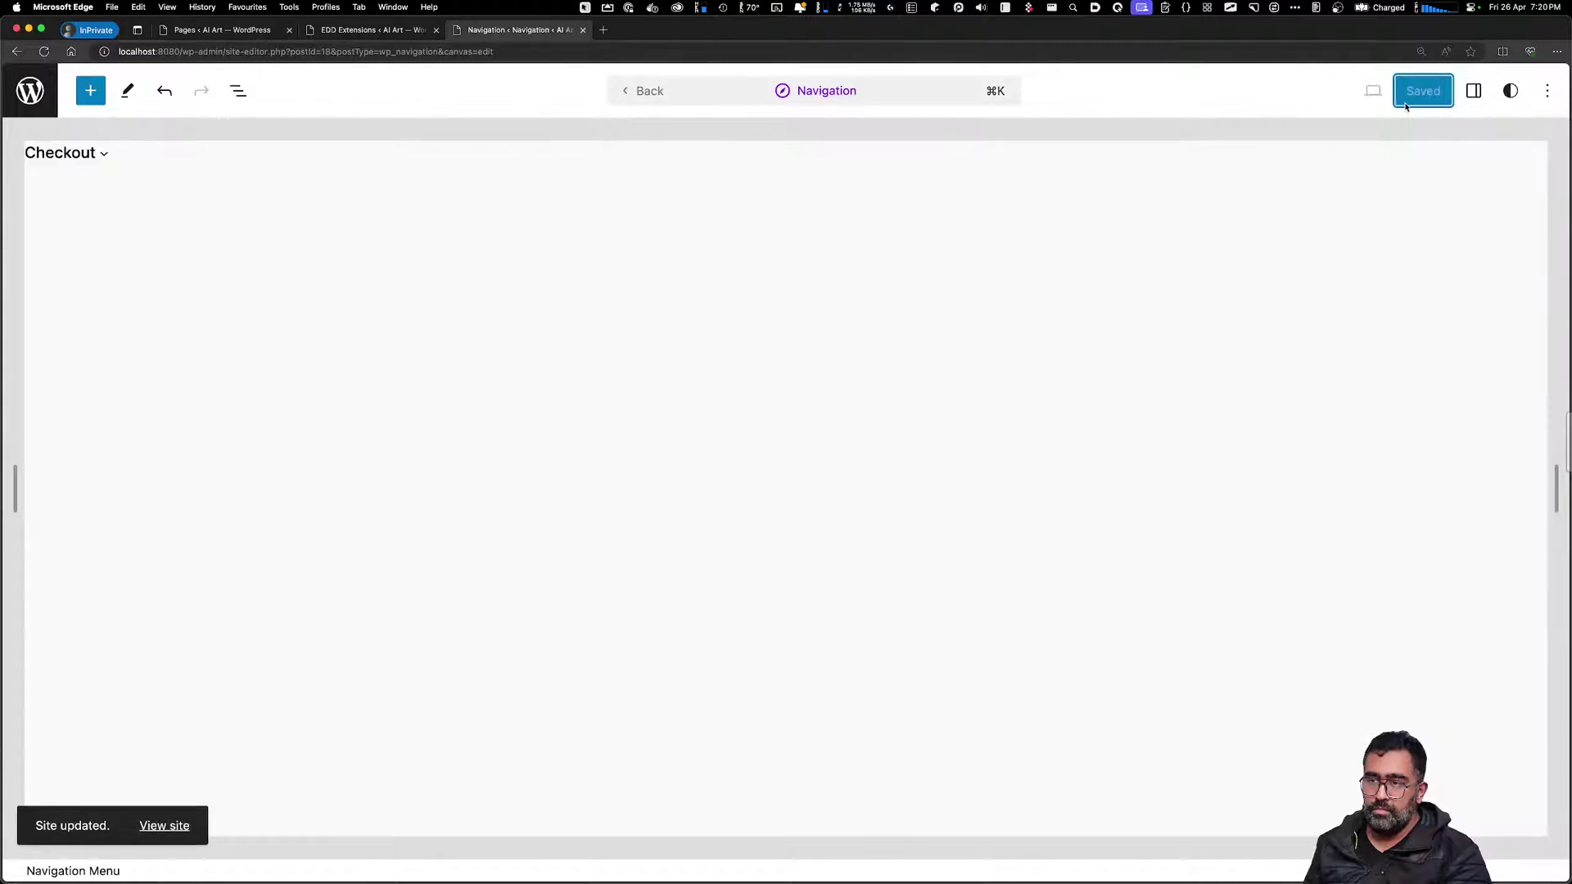
click(641, 92)
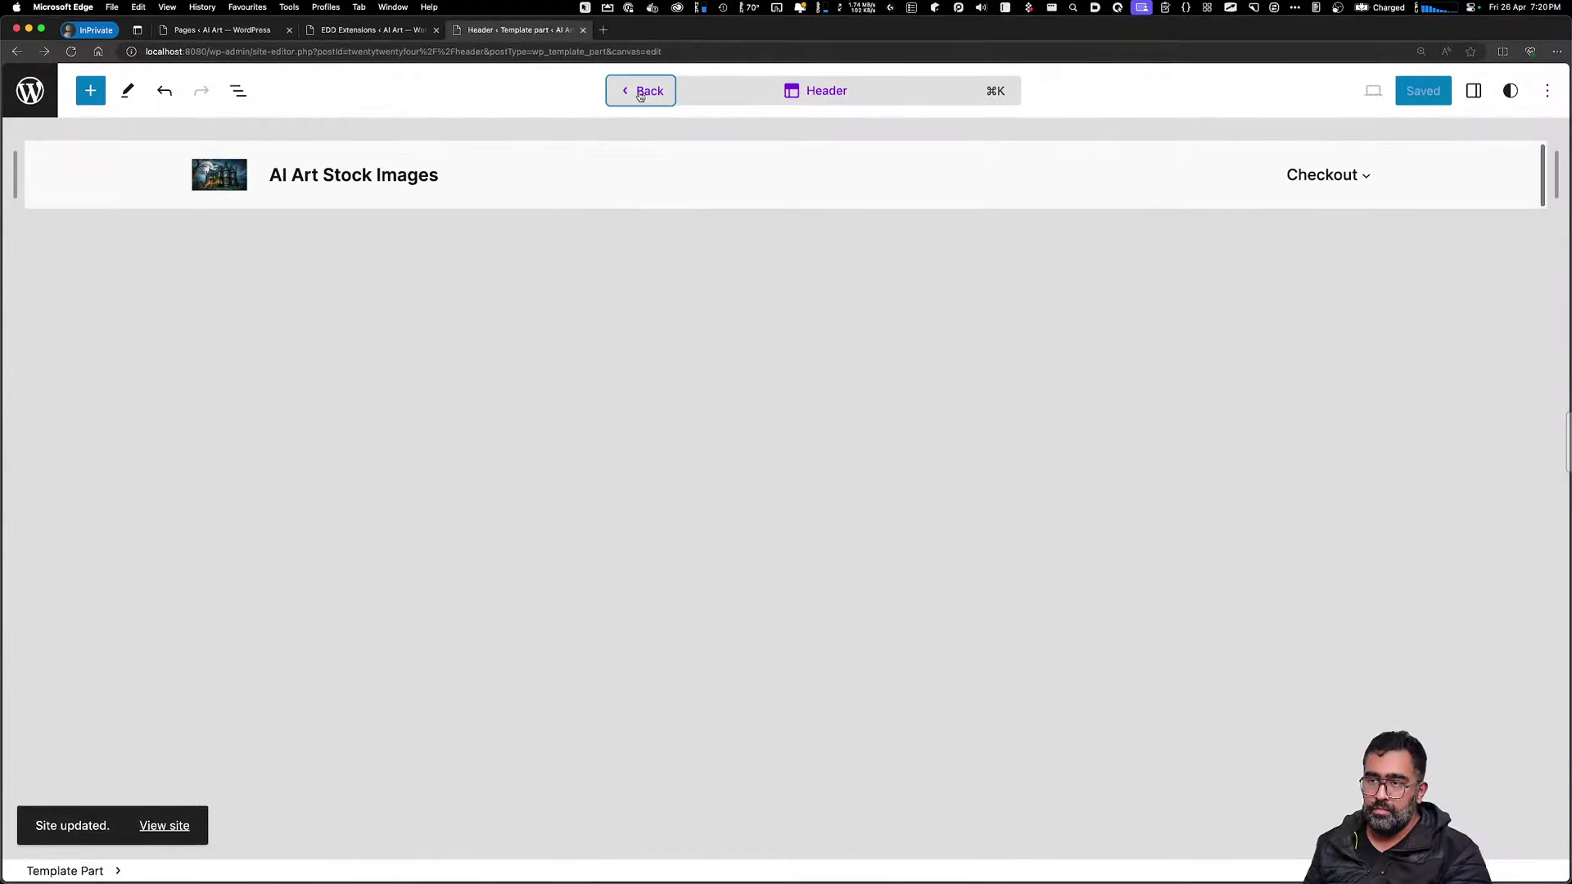
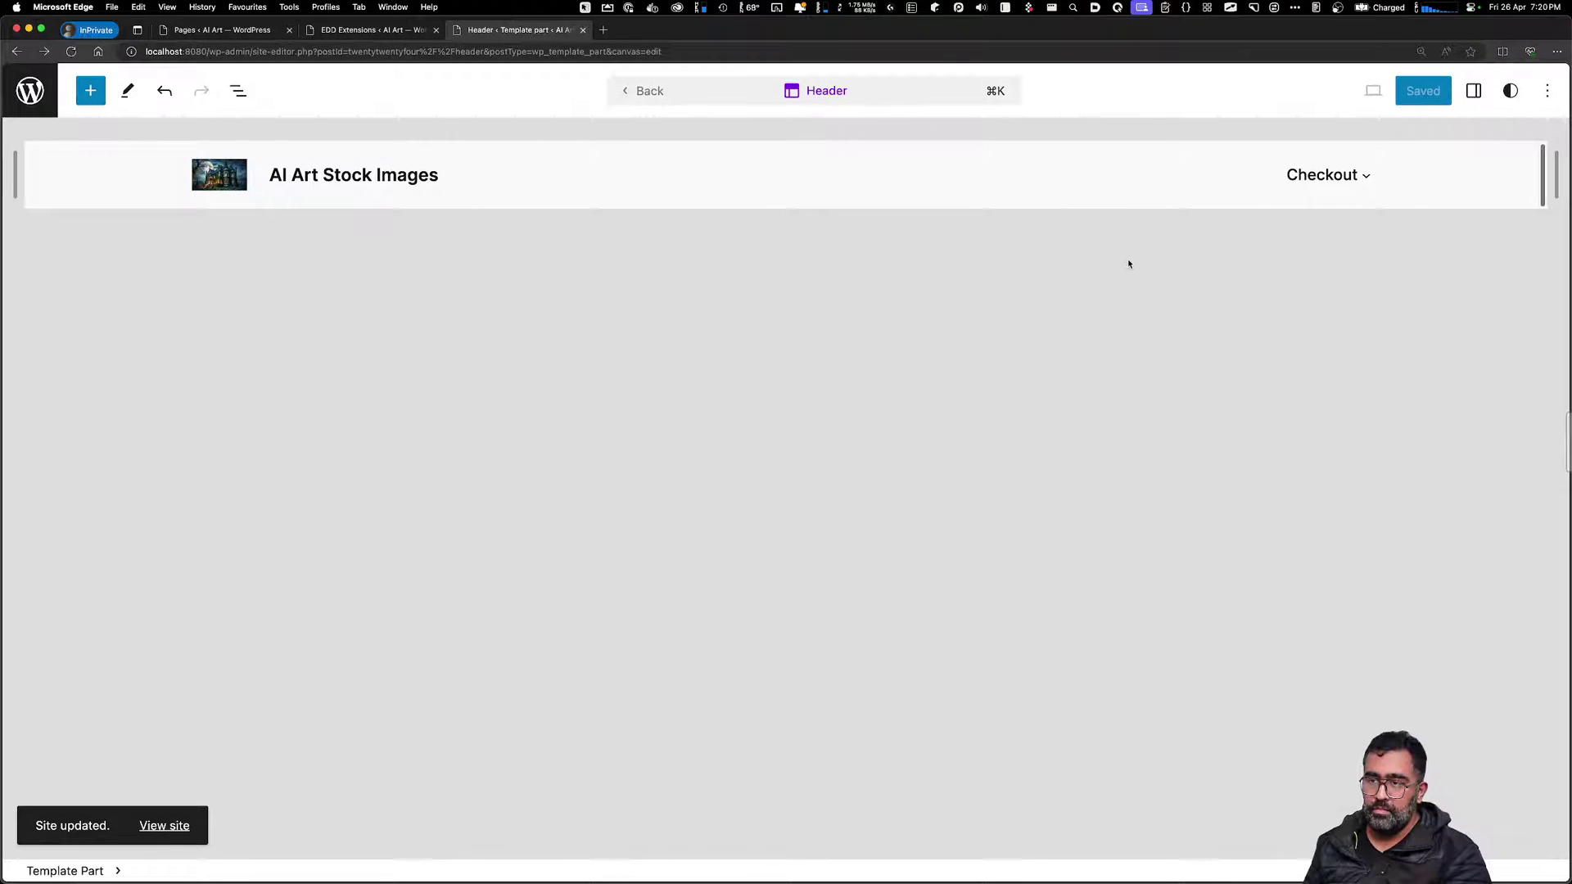
Leave the Header part for the Blog Home template and scroll back up to its hero heading
click(642, 90)
click(589, 259)
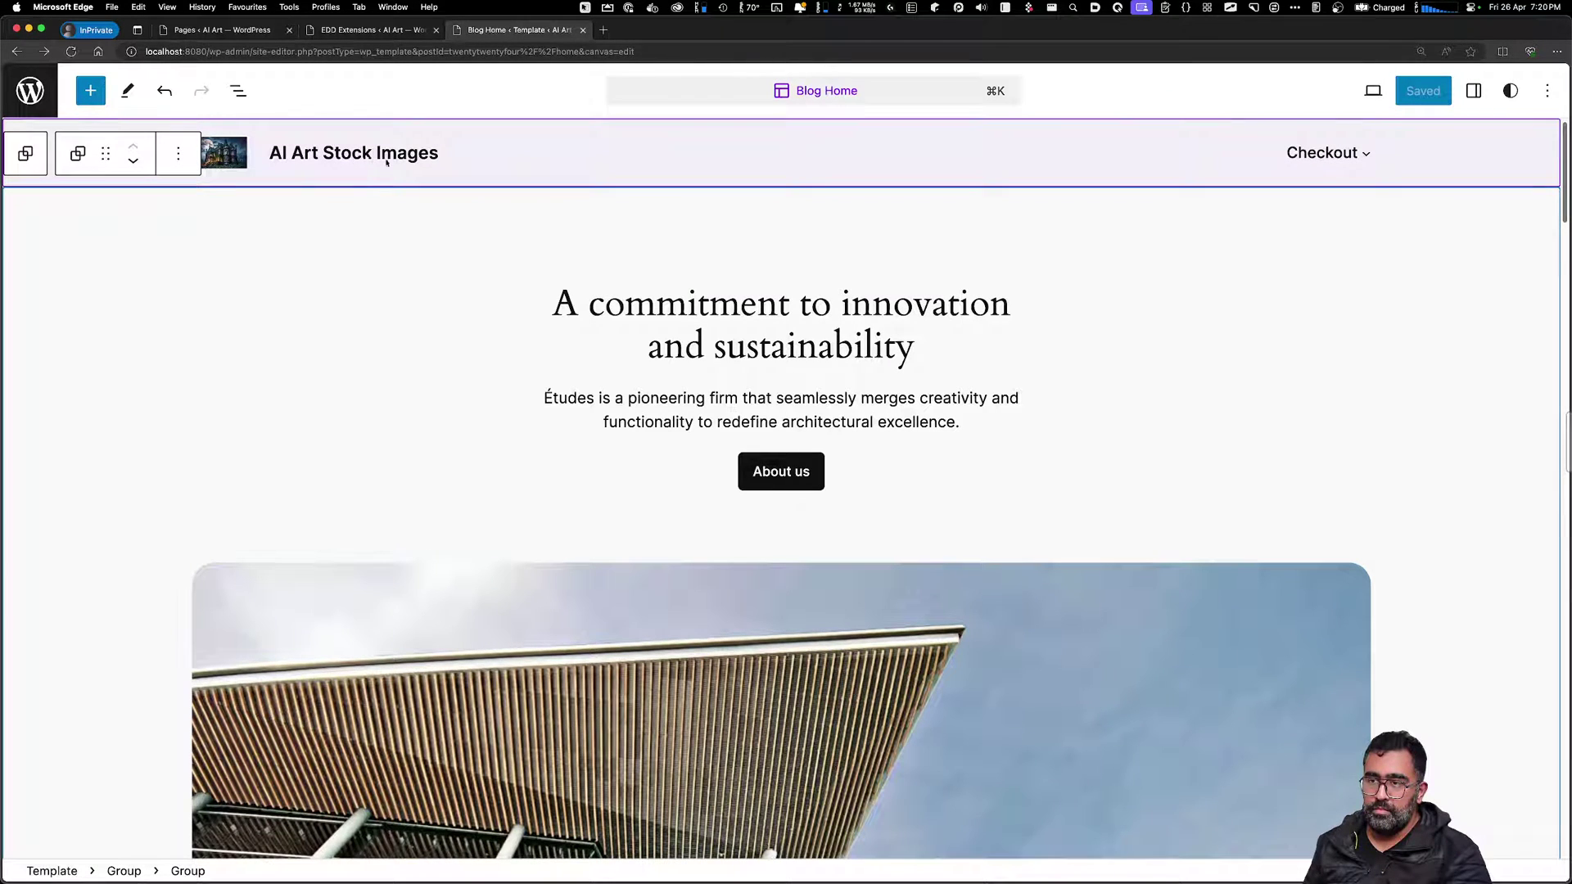
click(1326, 154)
click(1045, 353)
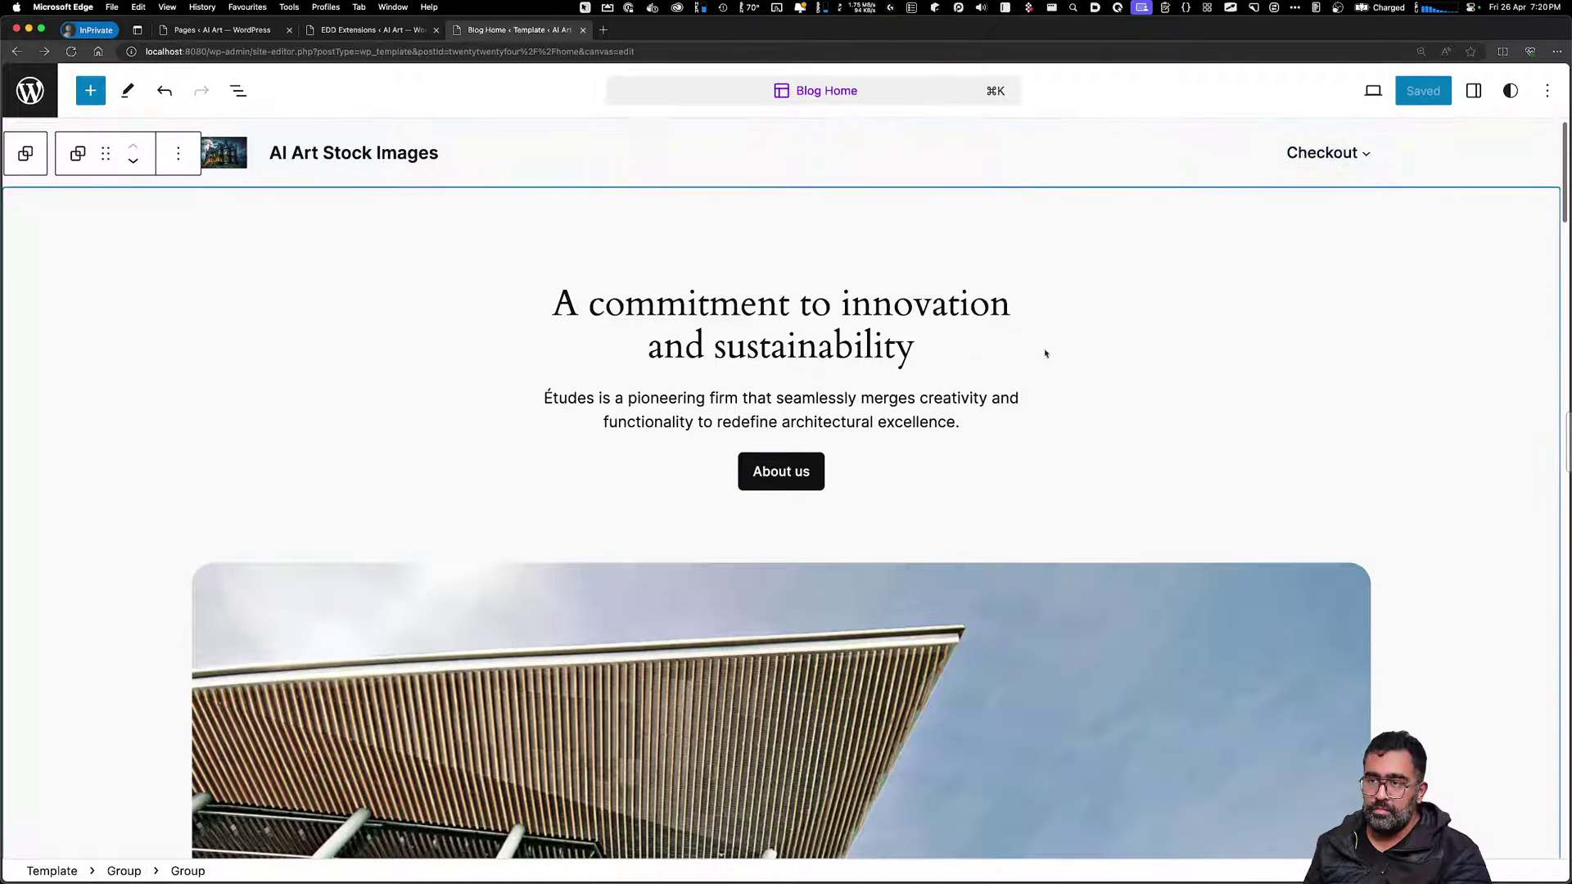
scroll(1045, 354, down, 20)
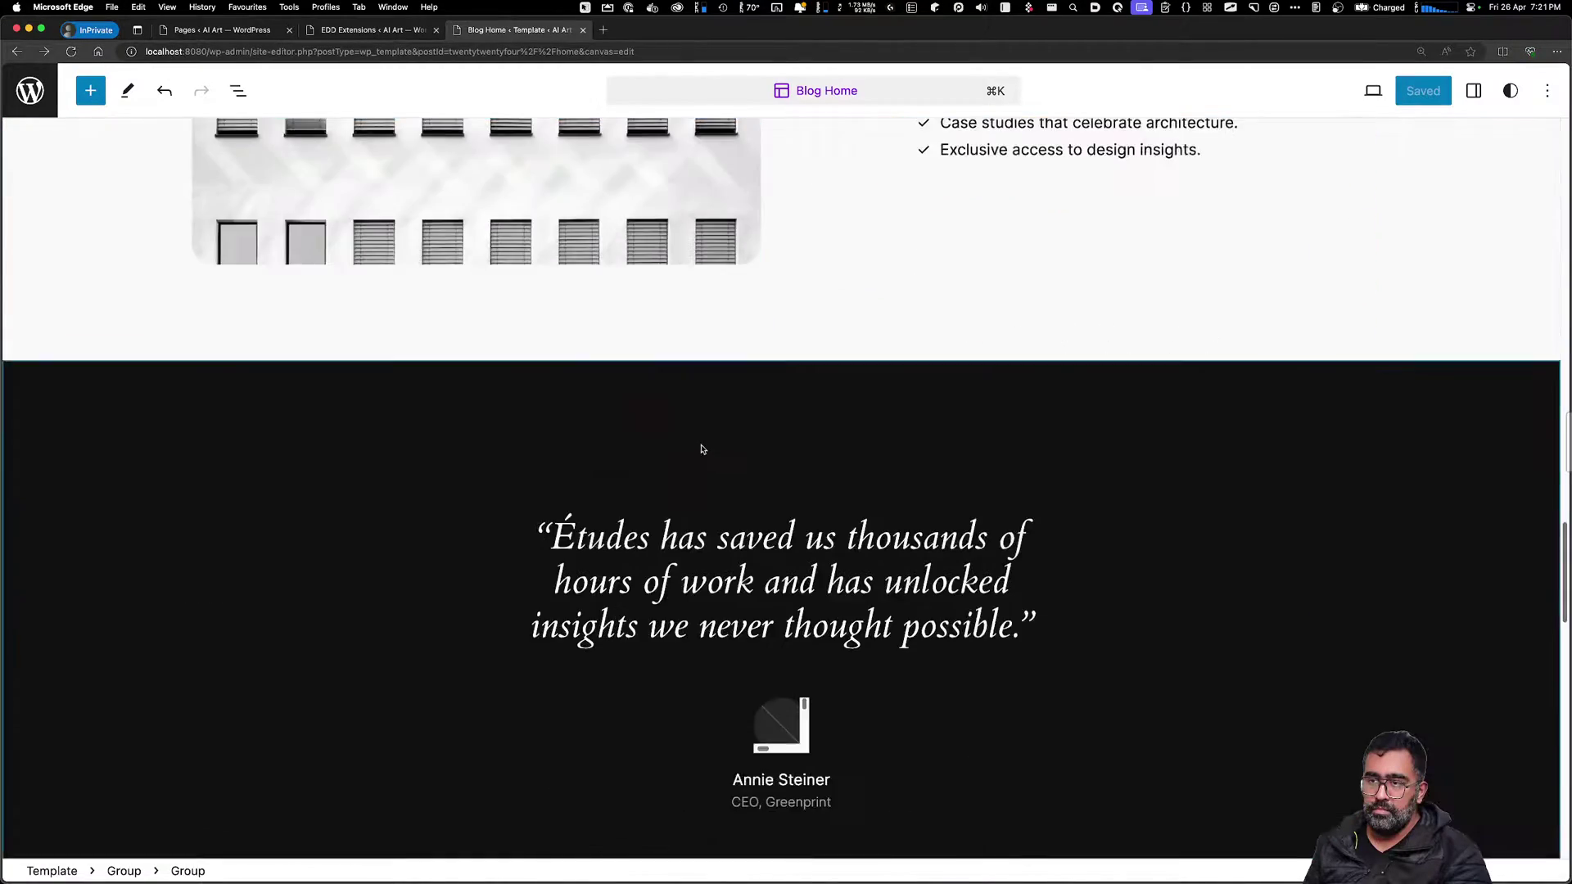
scroll(700, 448, down, 5)
scroll(702, 442, up, 15)
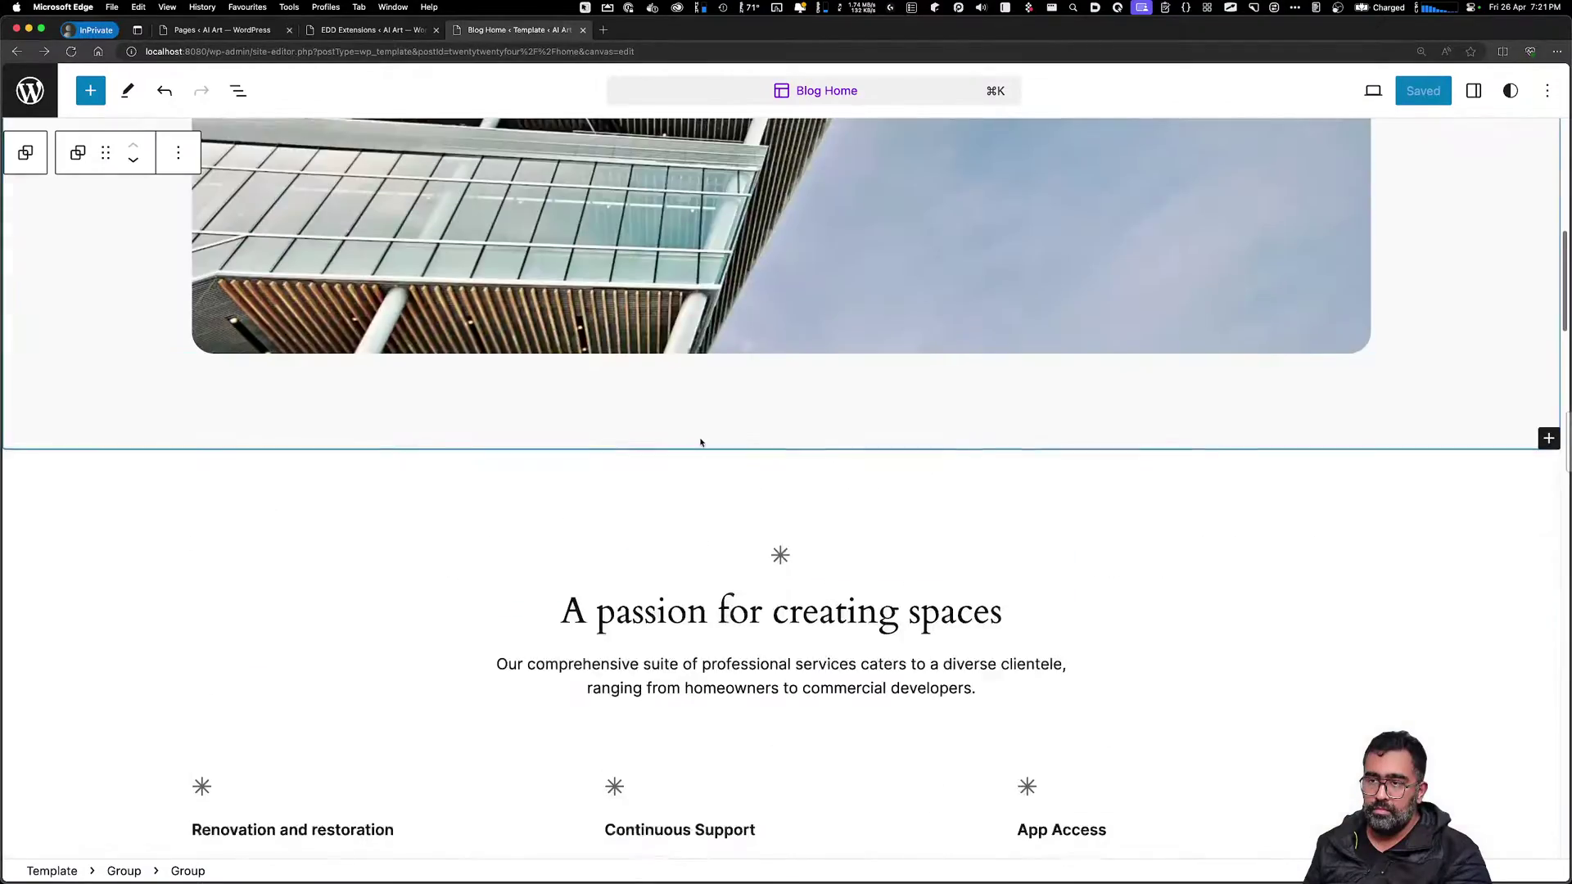
scroll(701, 443, up, 10)
click(665, 336)
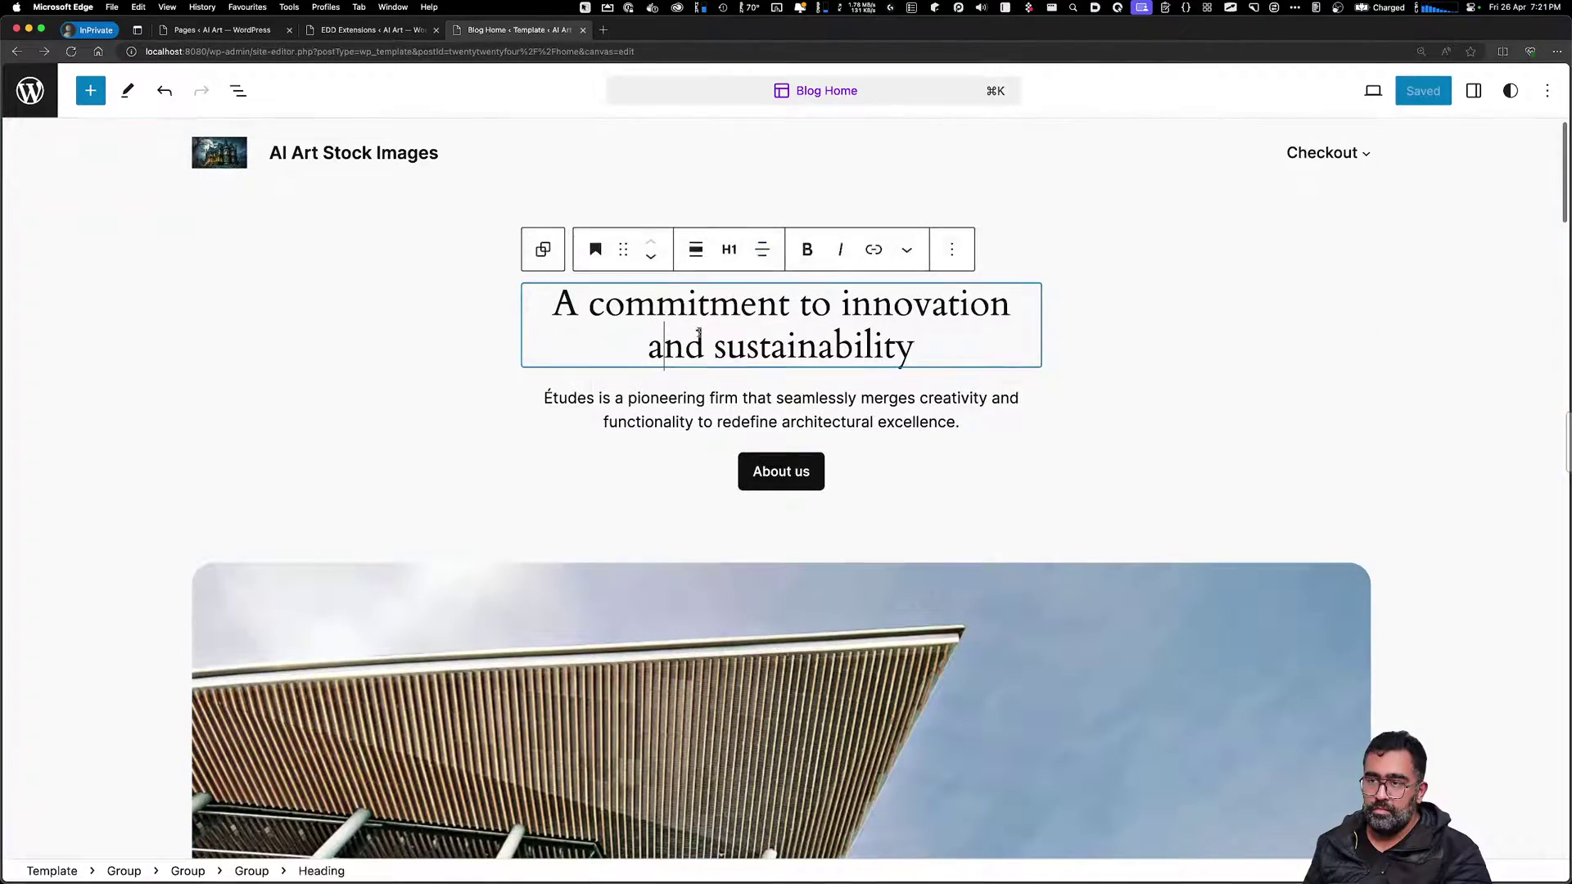
Retype the hero heading as 'A Place to buy stock images generated by AI and Custom Prompts'
drag(914, 348, 484, 309)
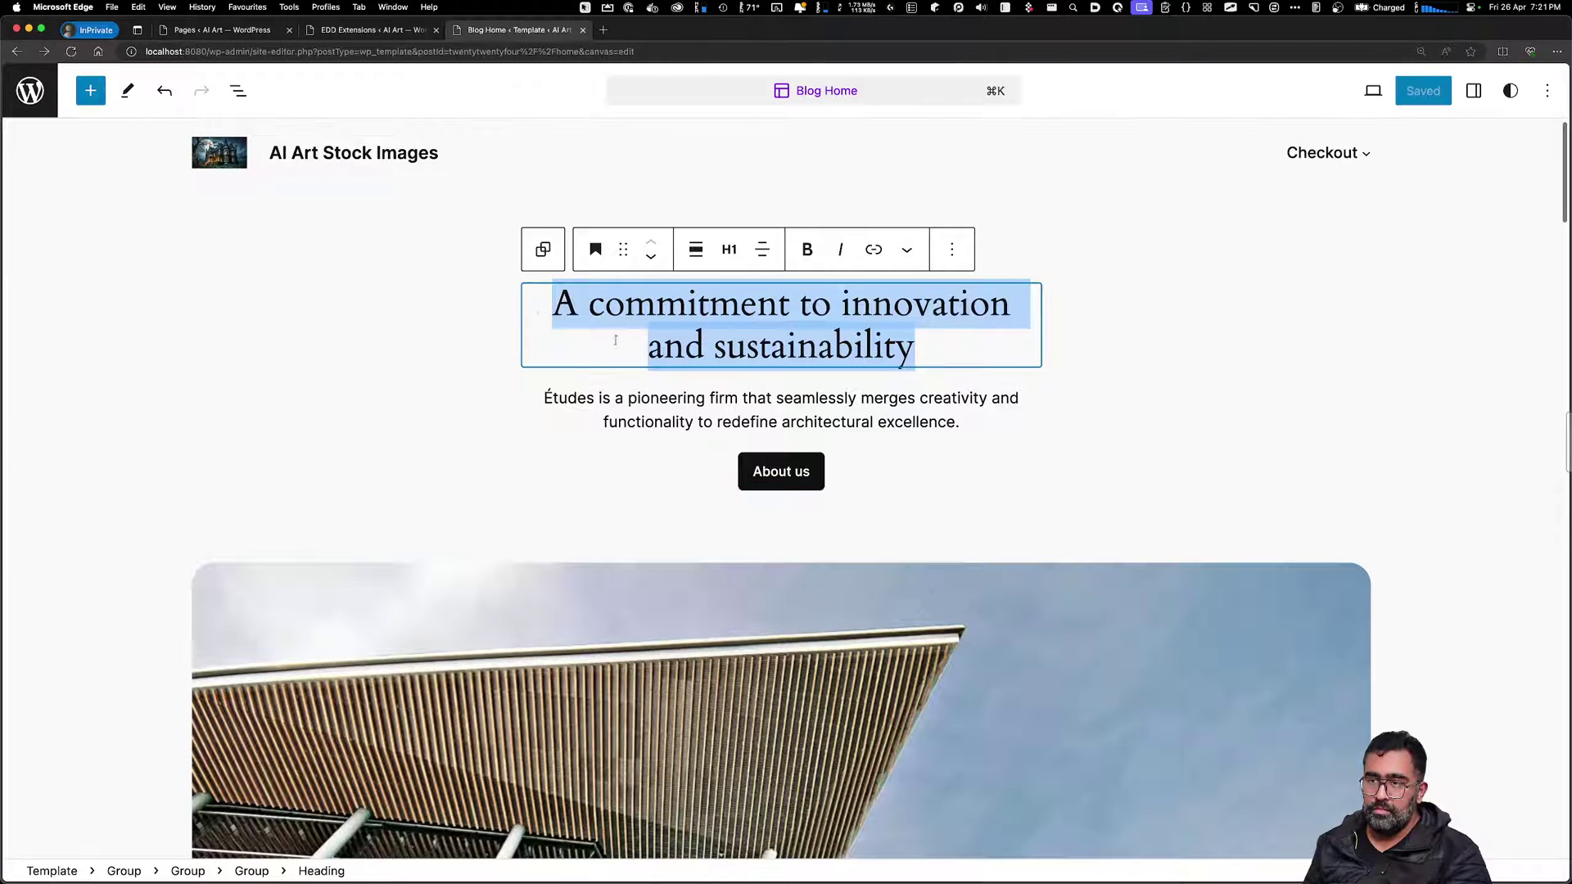
text(A Pl)
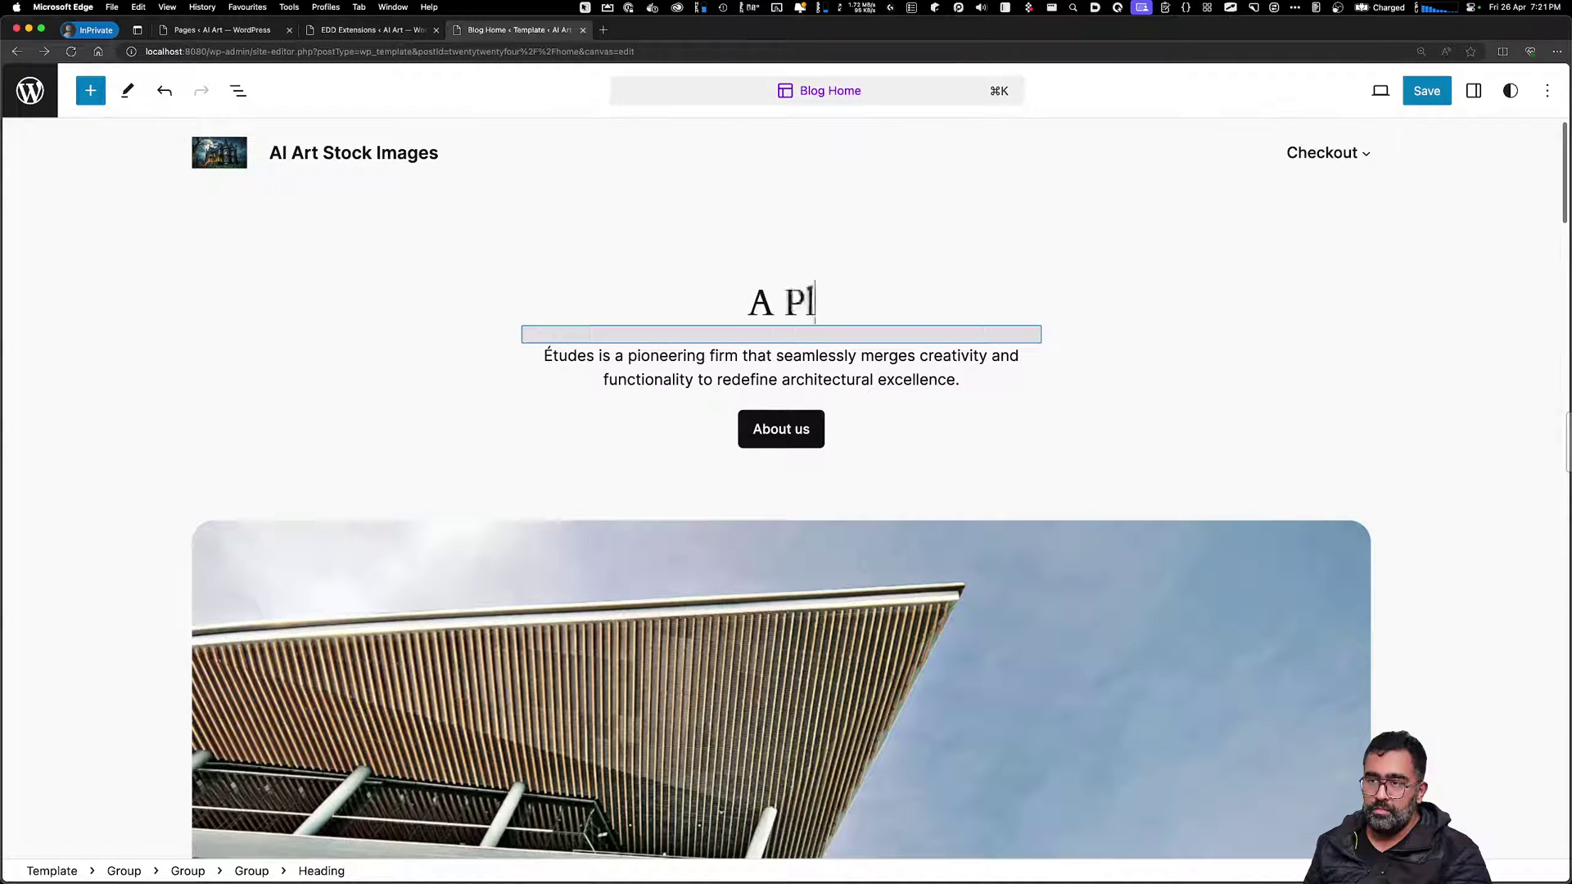
text(ace to bu)
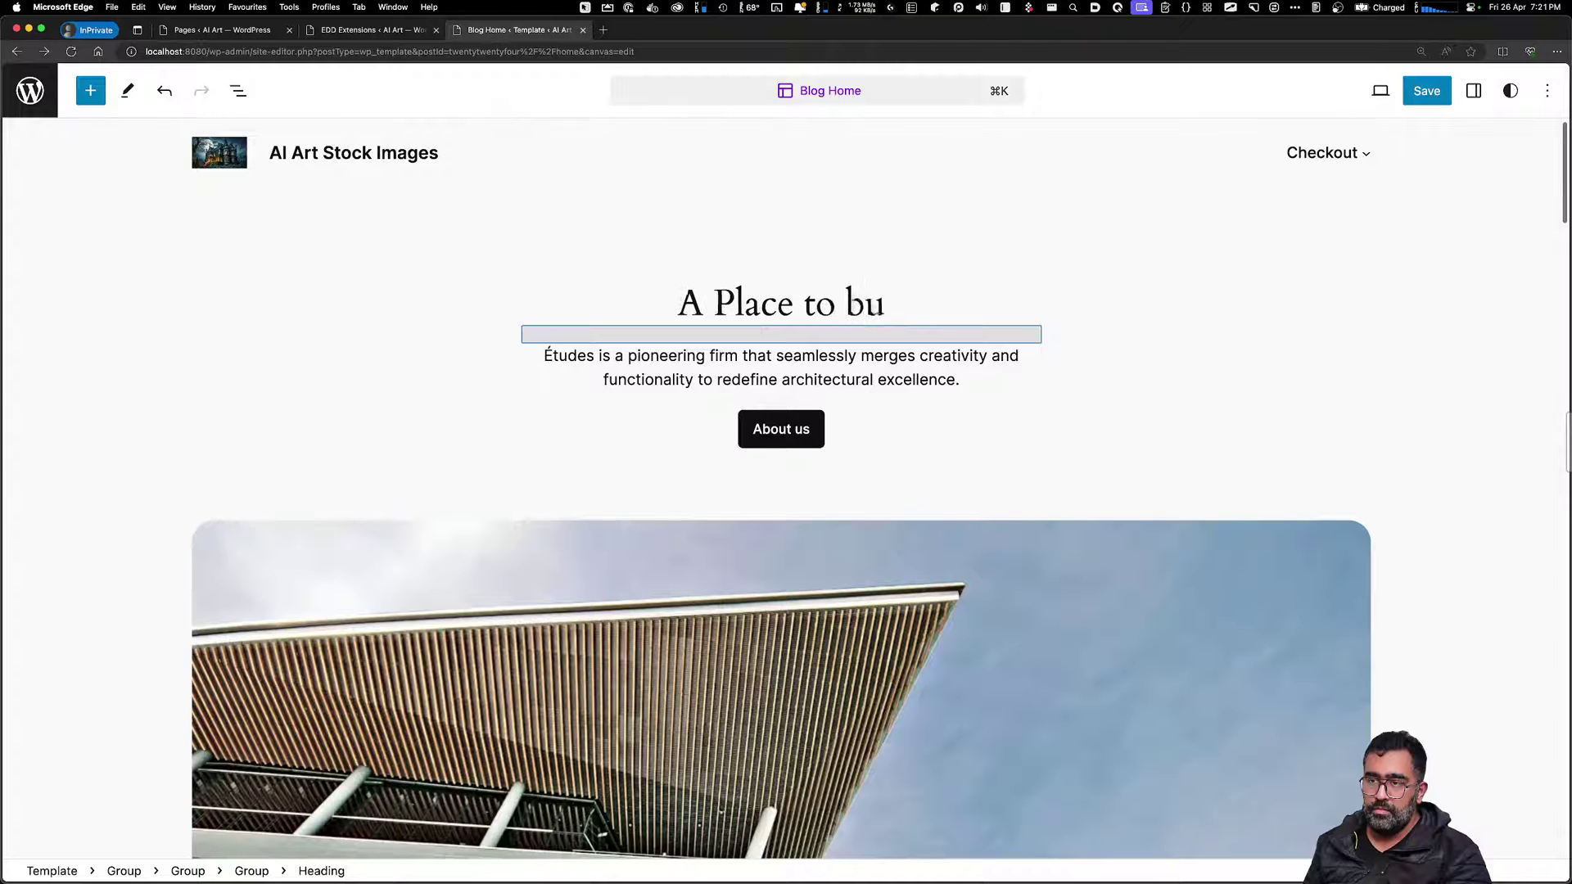
text(y Stoc)
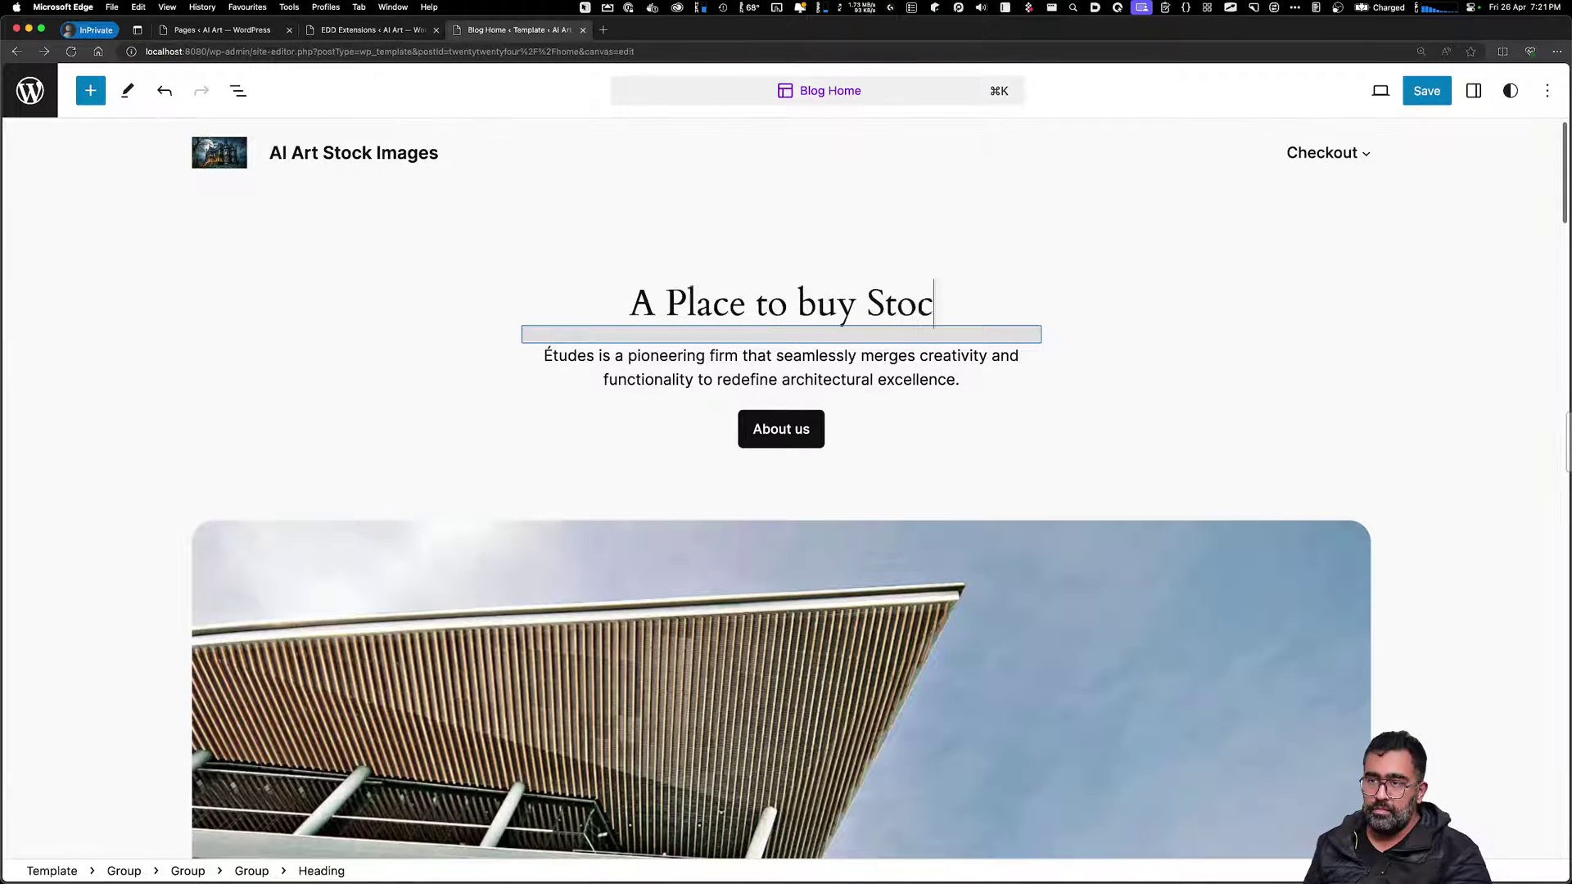
key(BackSpace)
key(BackSpace)
key(BackSpace)
key(BackSpace)
text(stock )
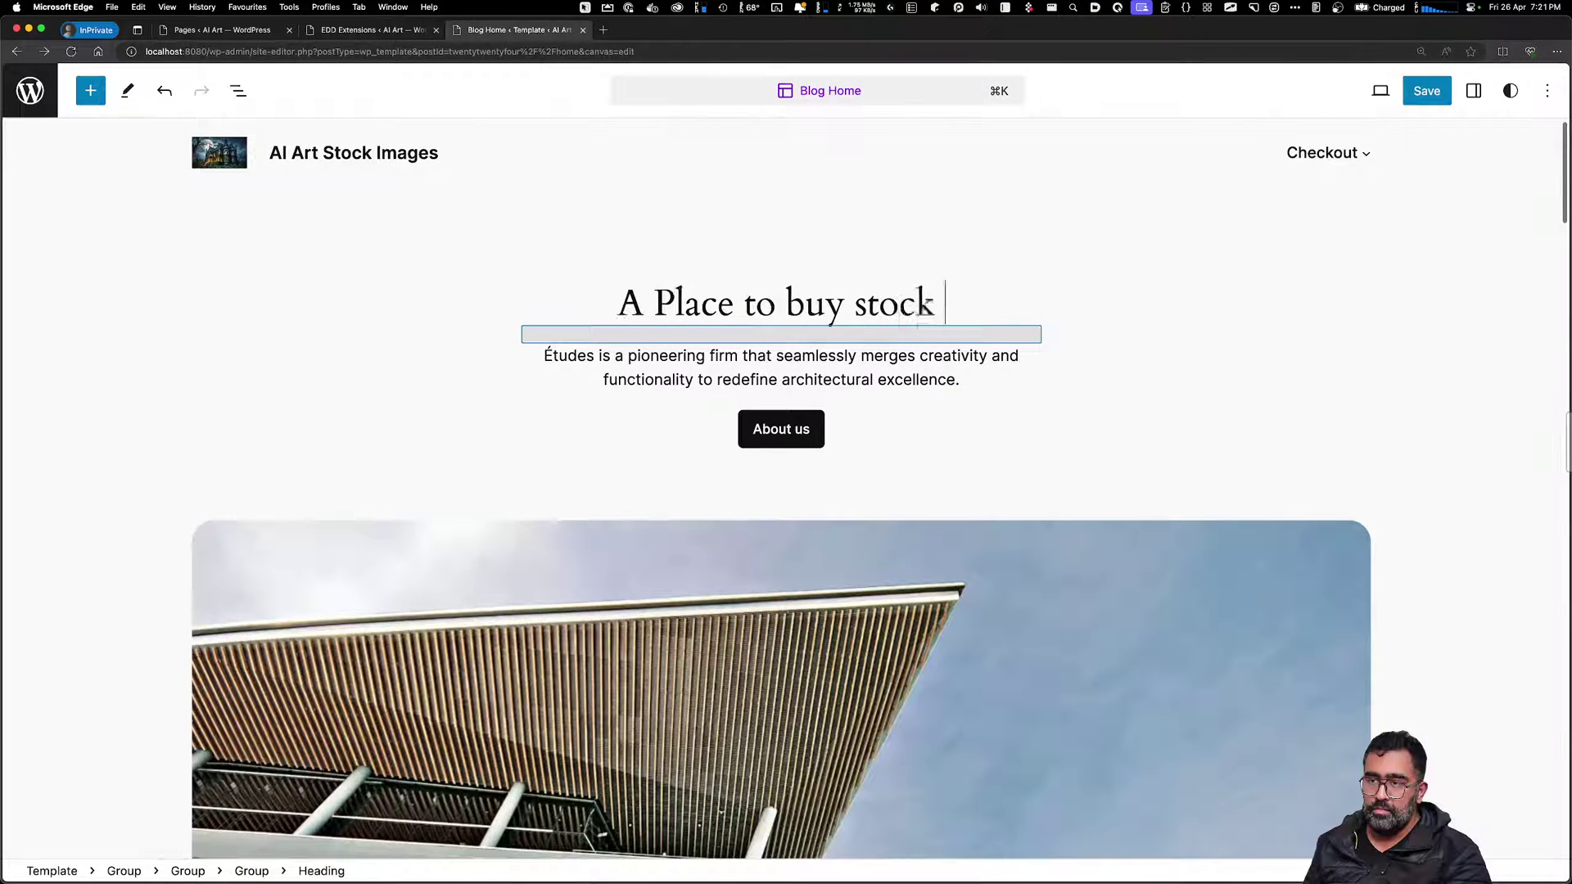
text(images generated)
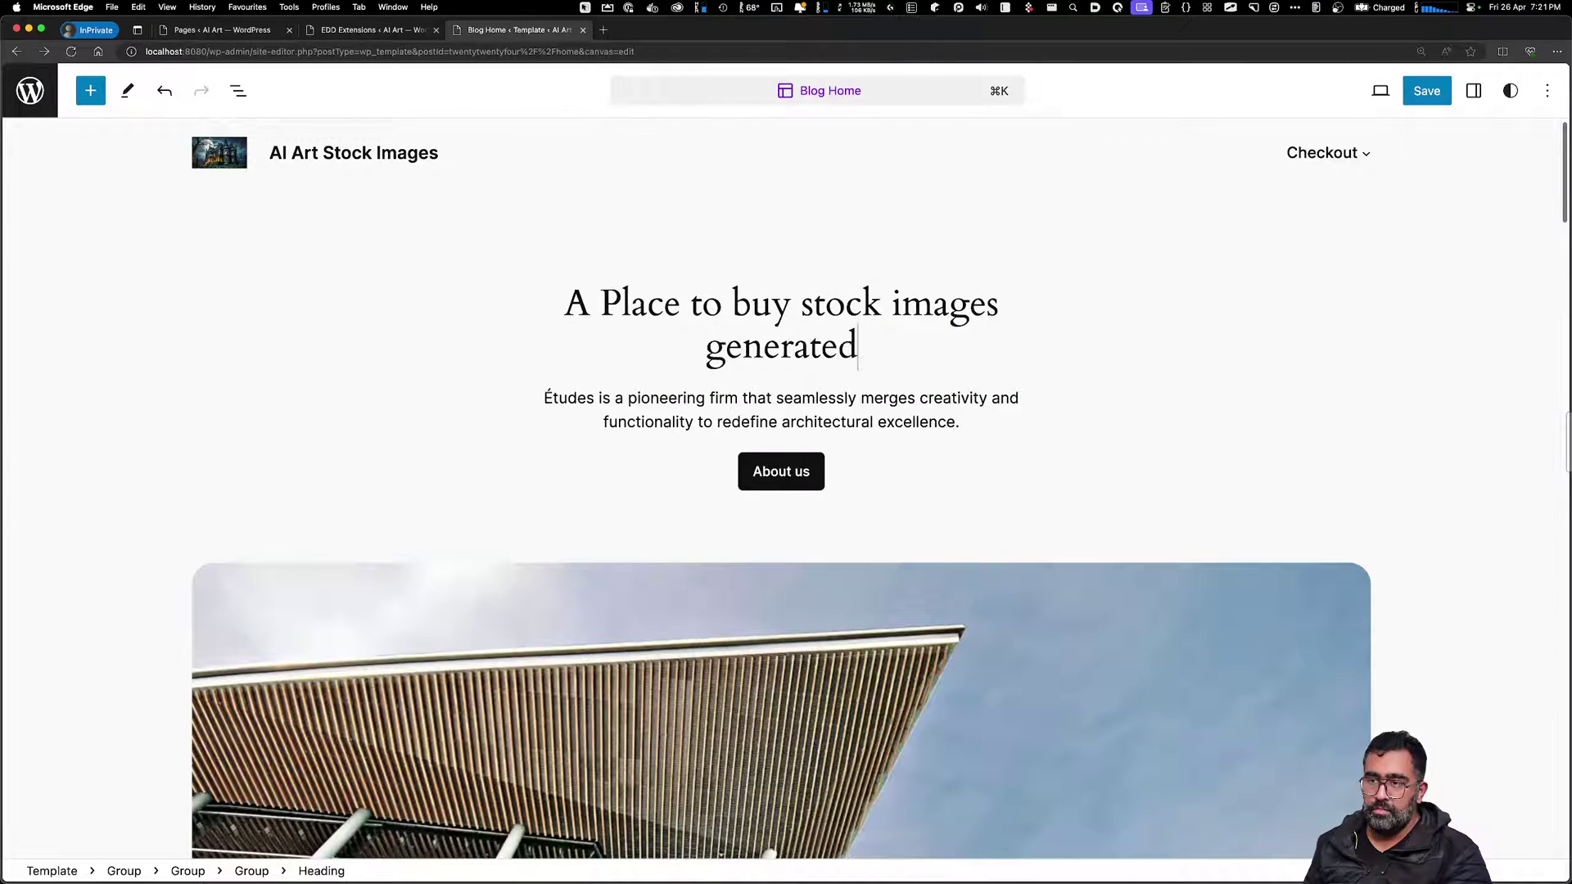
text( by )
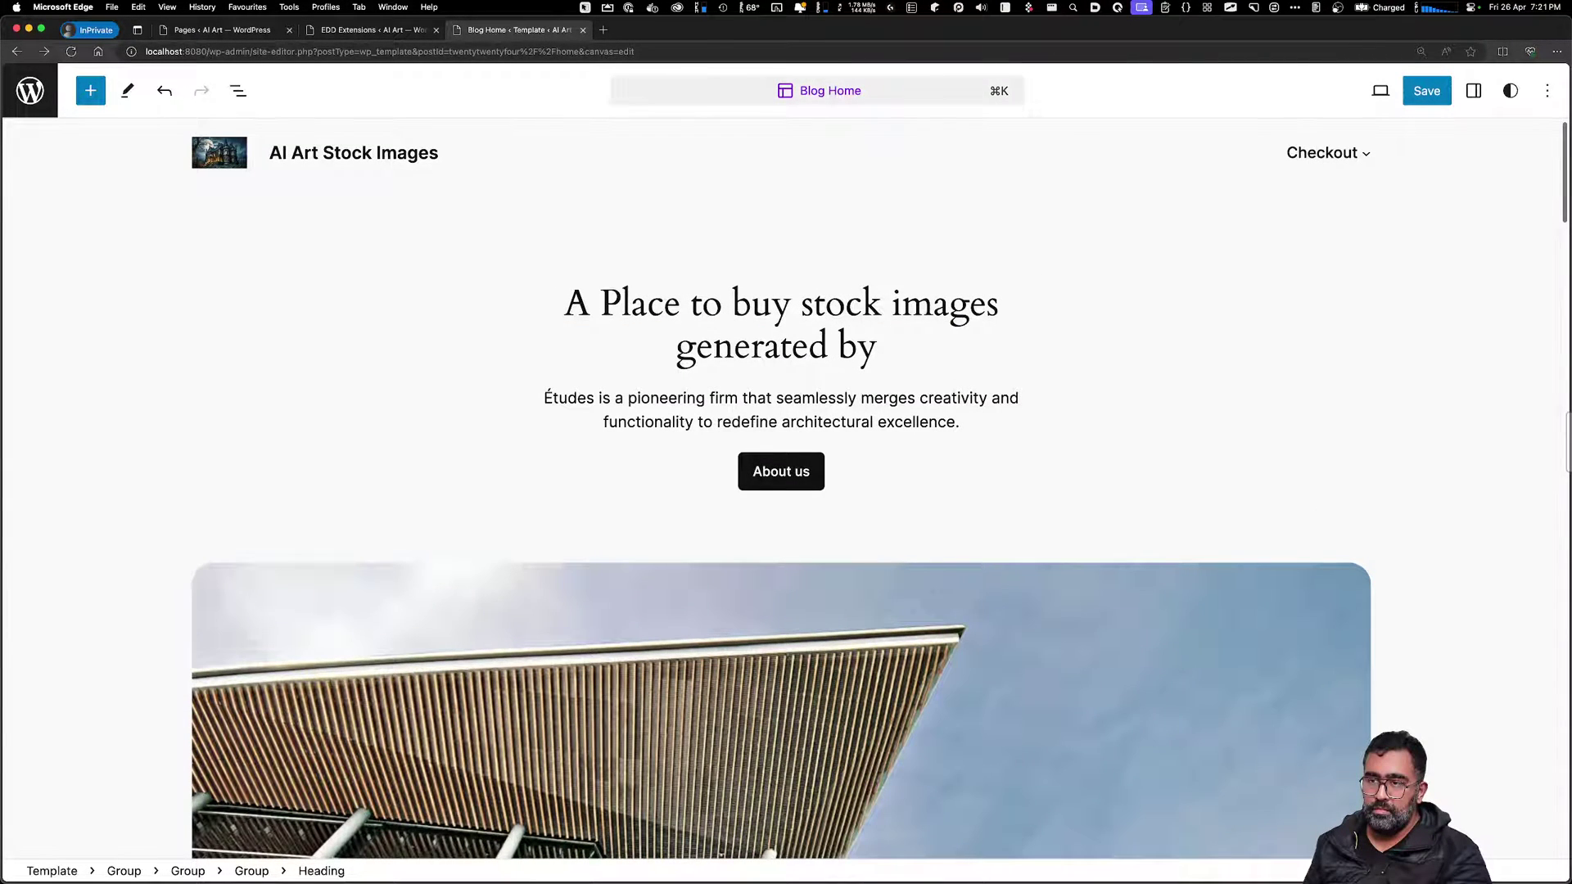
text(AI )
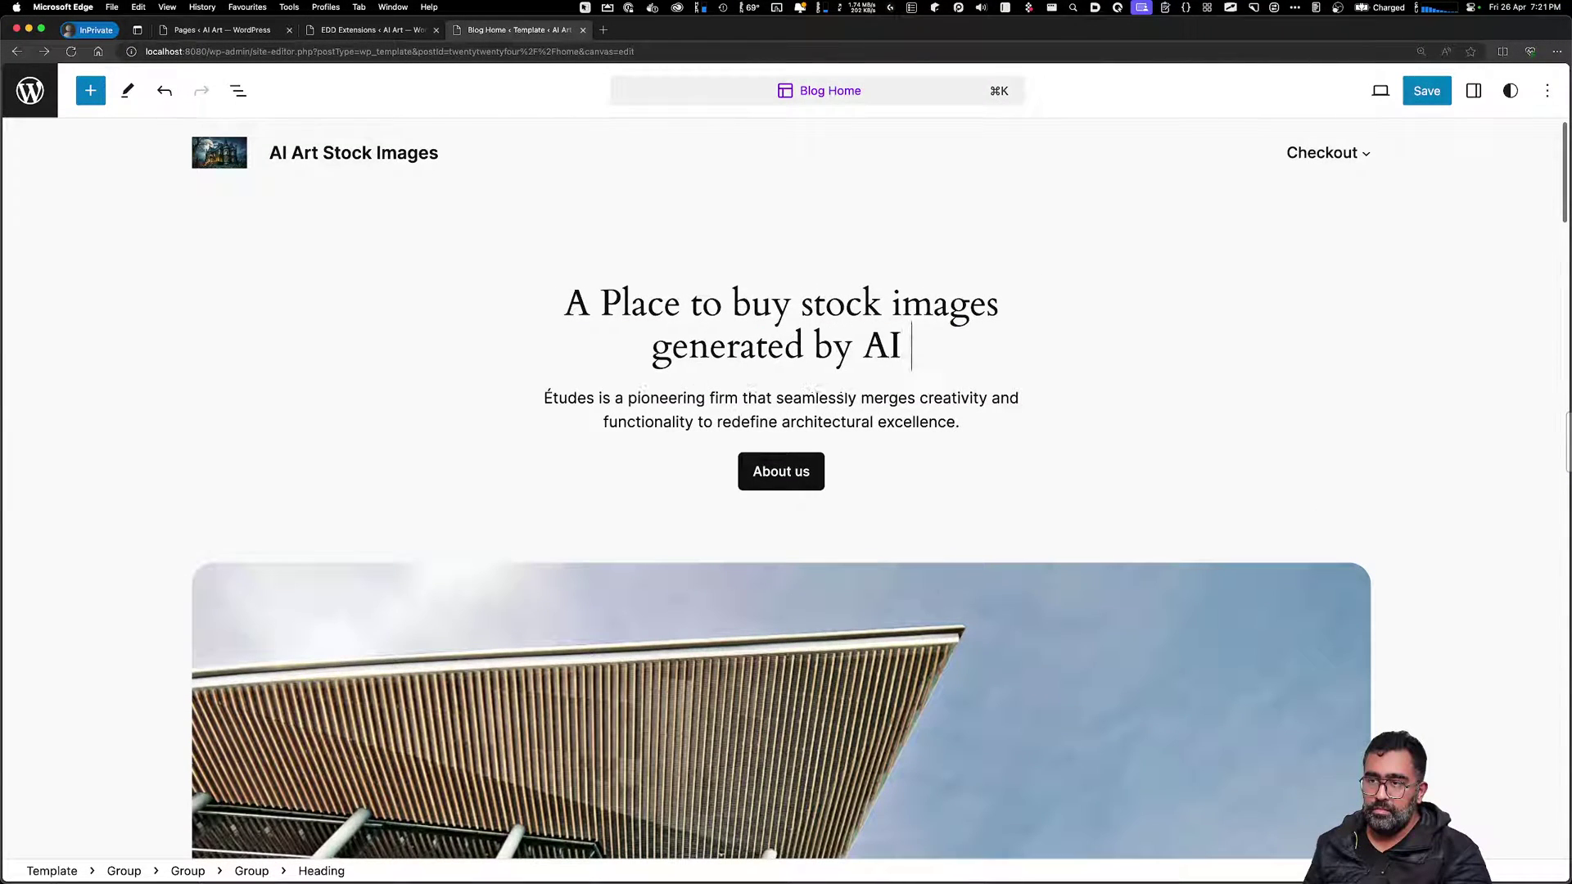
text(and )
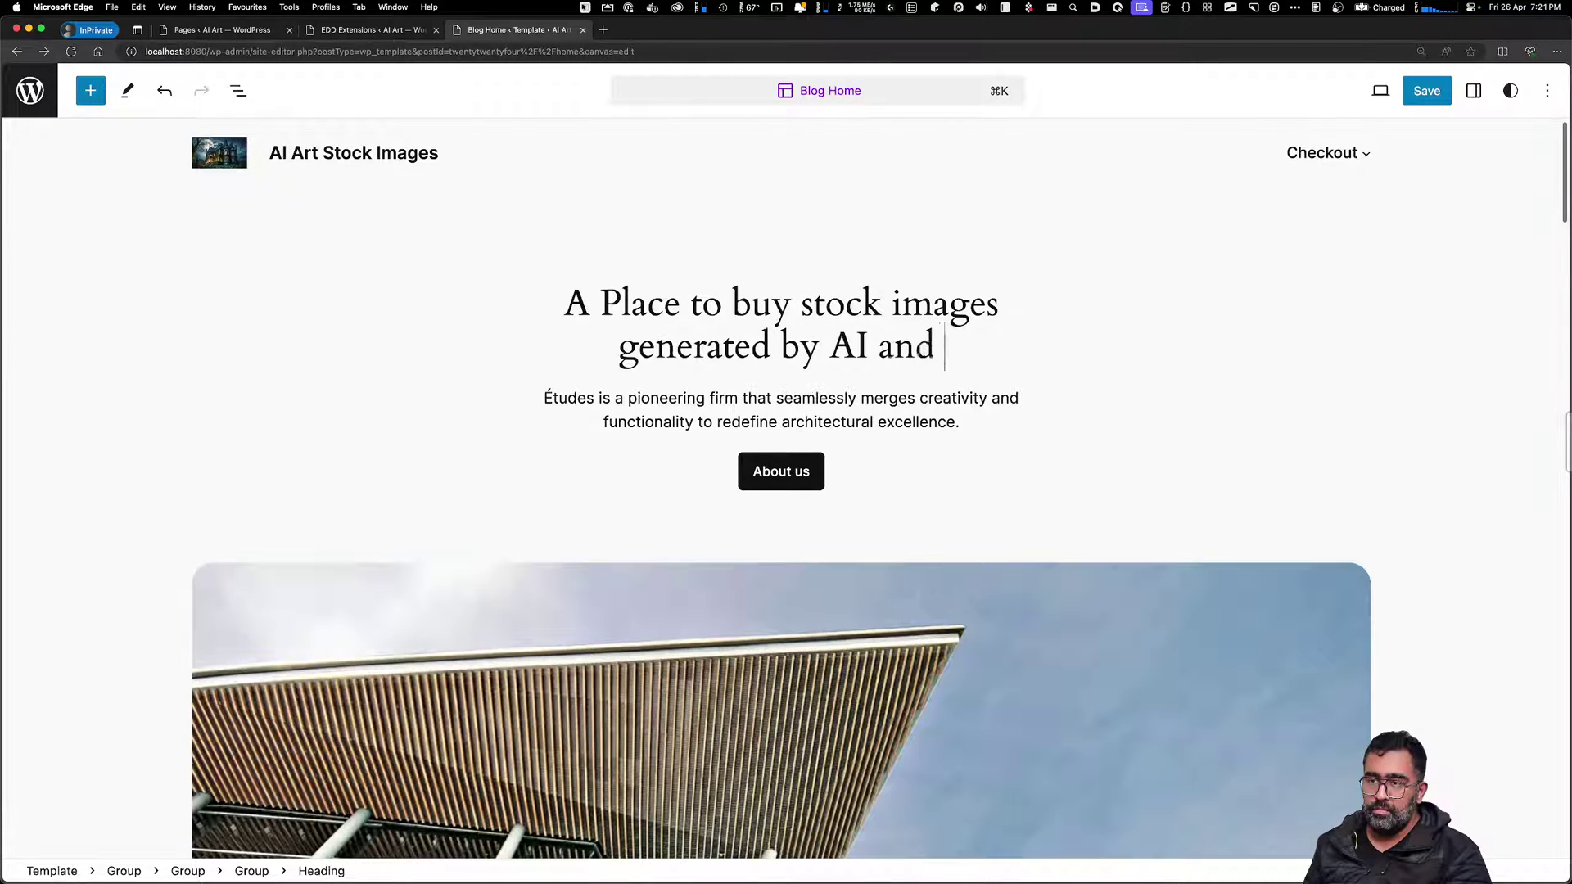
text(Cust)
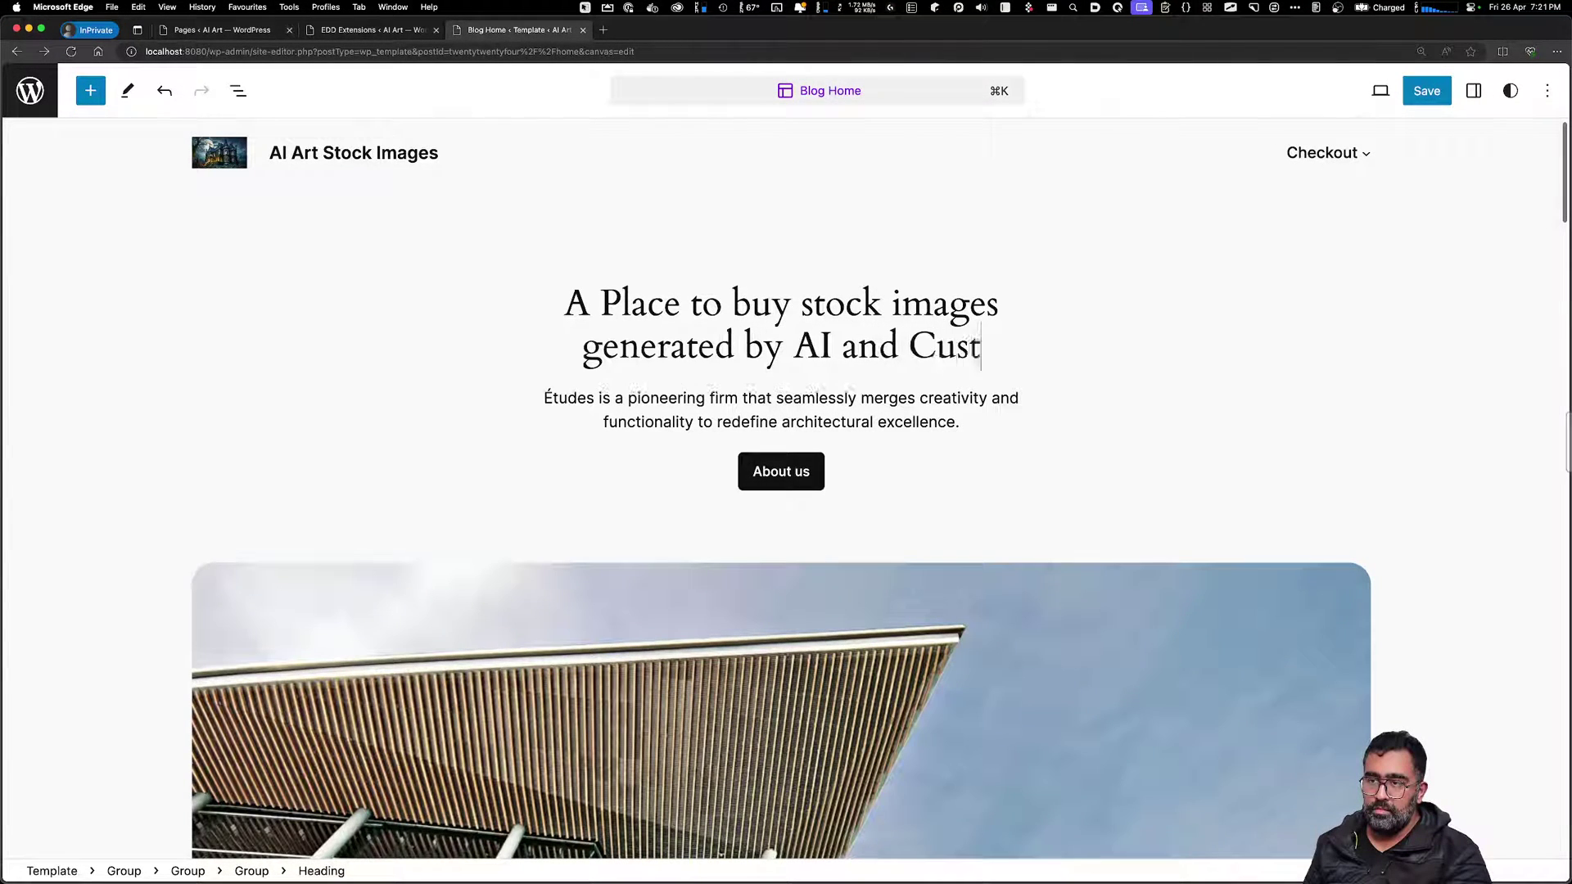
text(om Prompts)
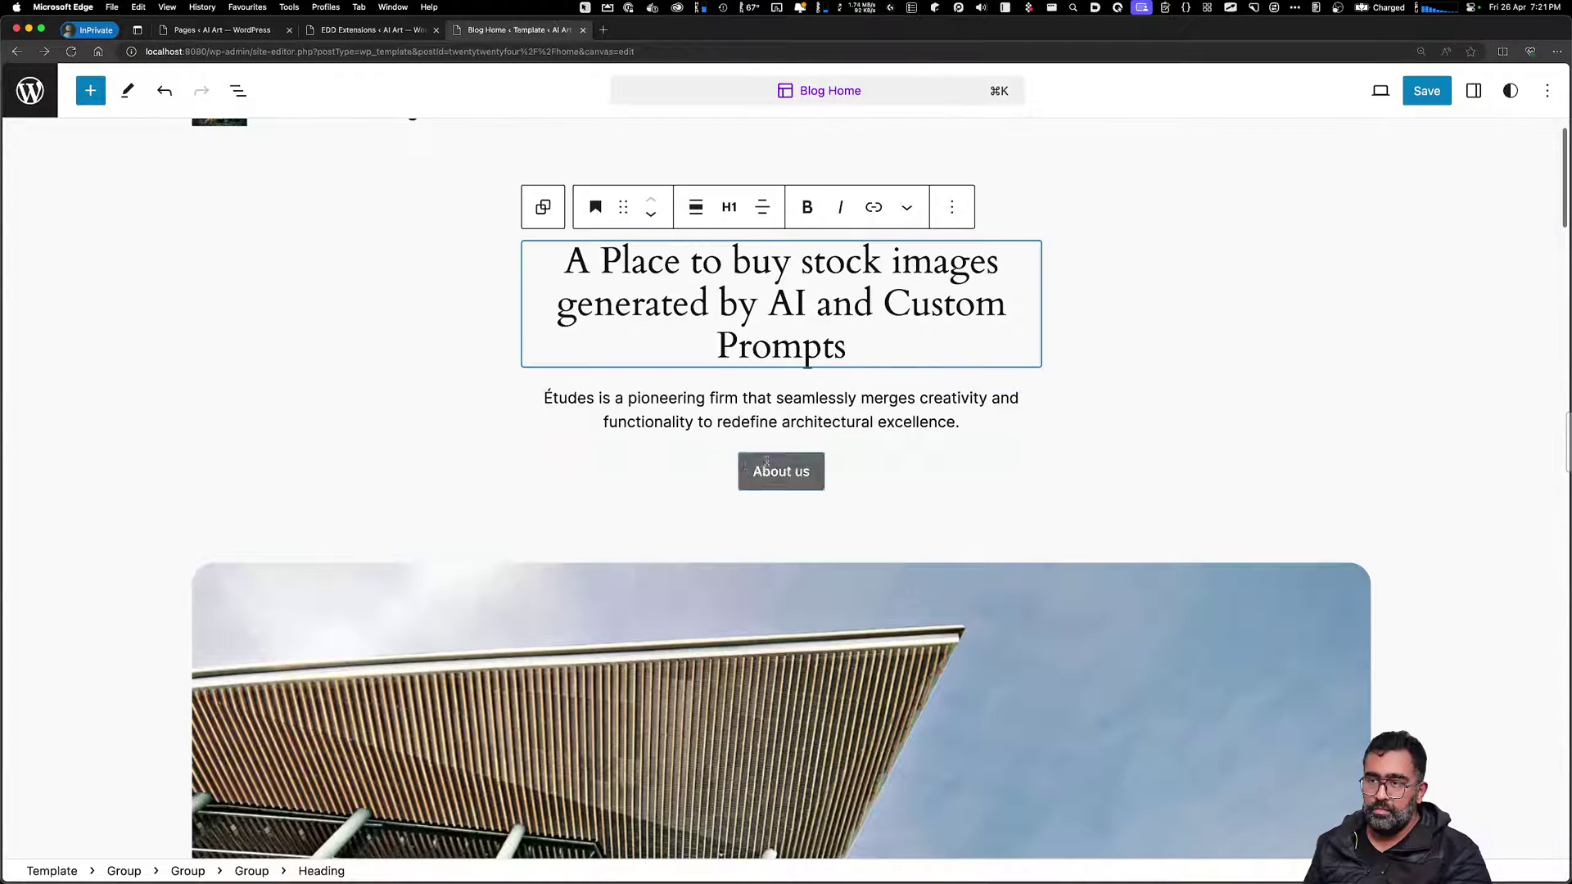
Delete a character in the intro paragraph, then select the About us button and building photo
click(778, 414)
key(Delete)
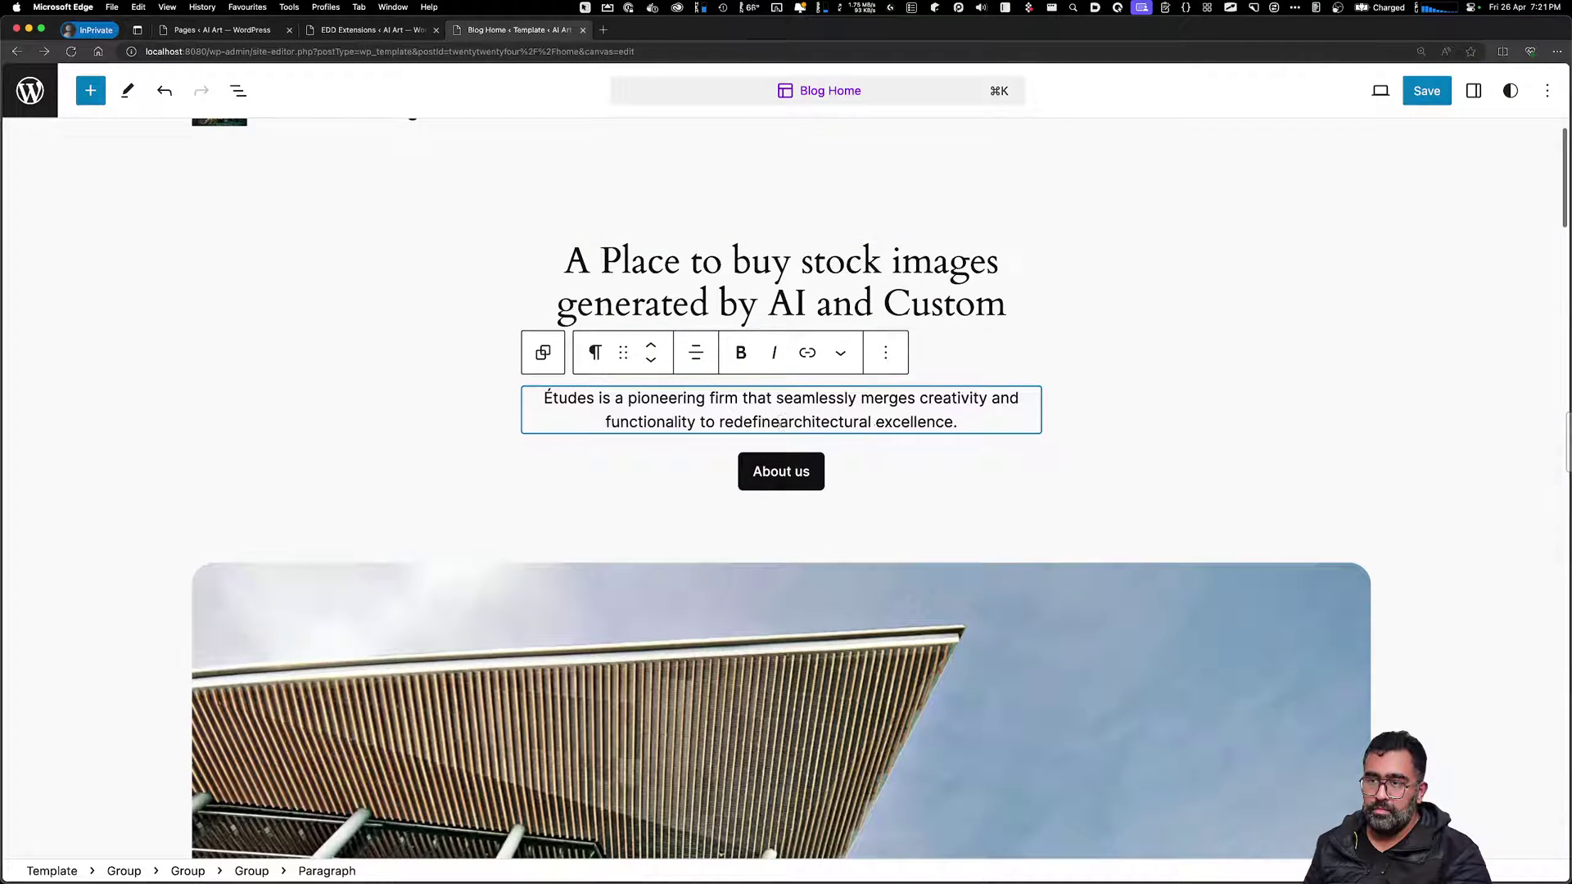
click(1082, 610)
click(955, 424)
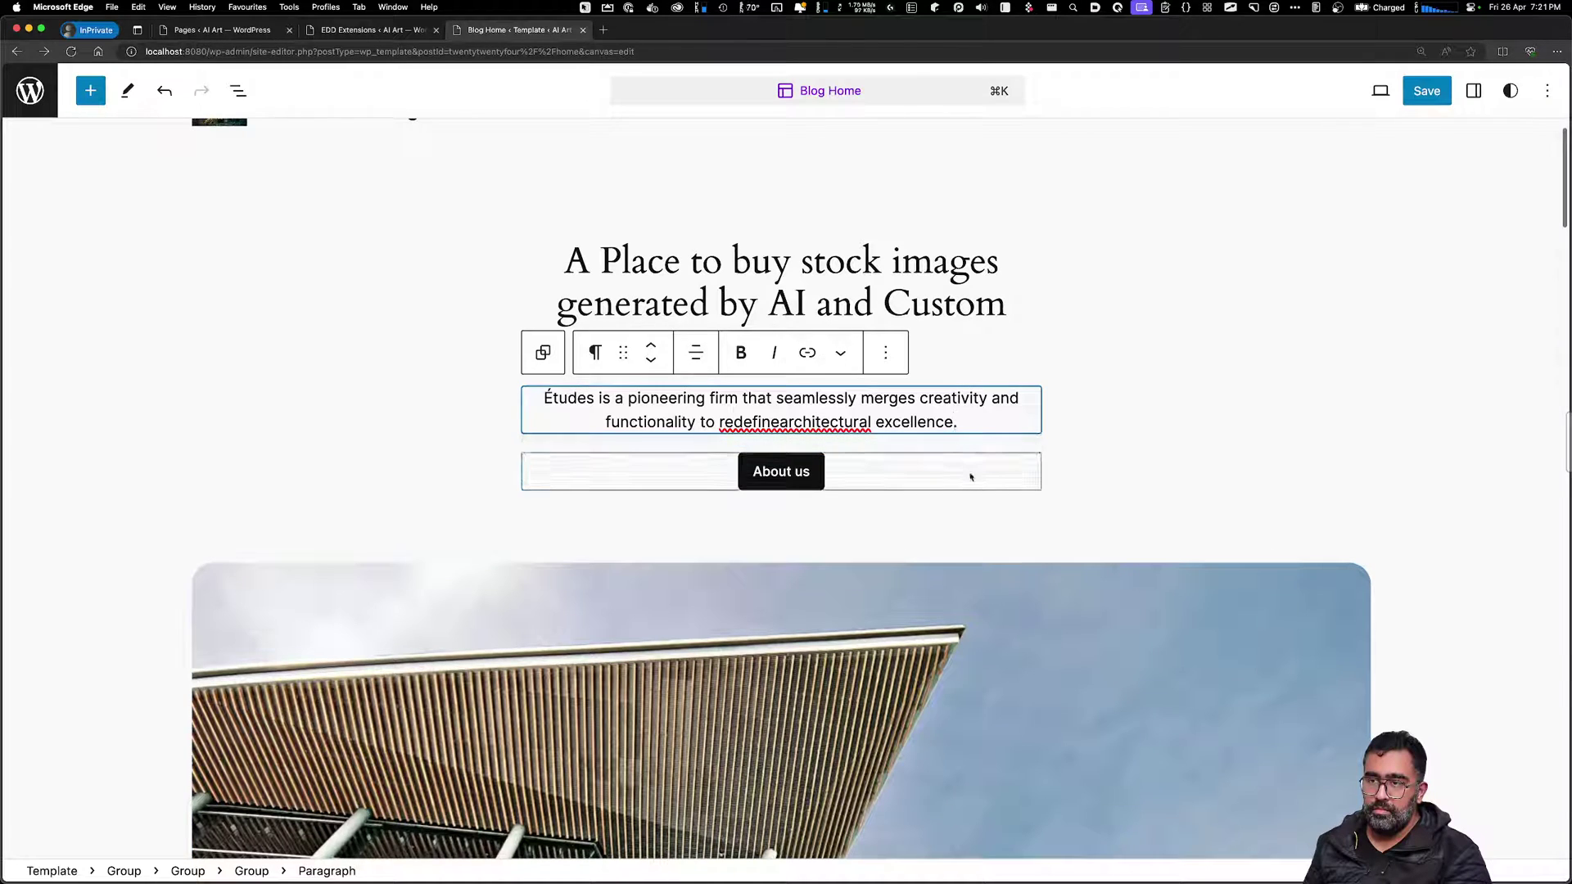
click(781, 471)
click(844, 589)
scroll(841, 554, down, 3)
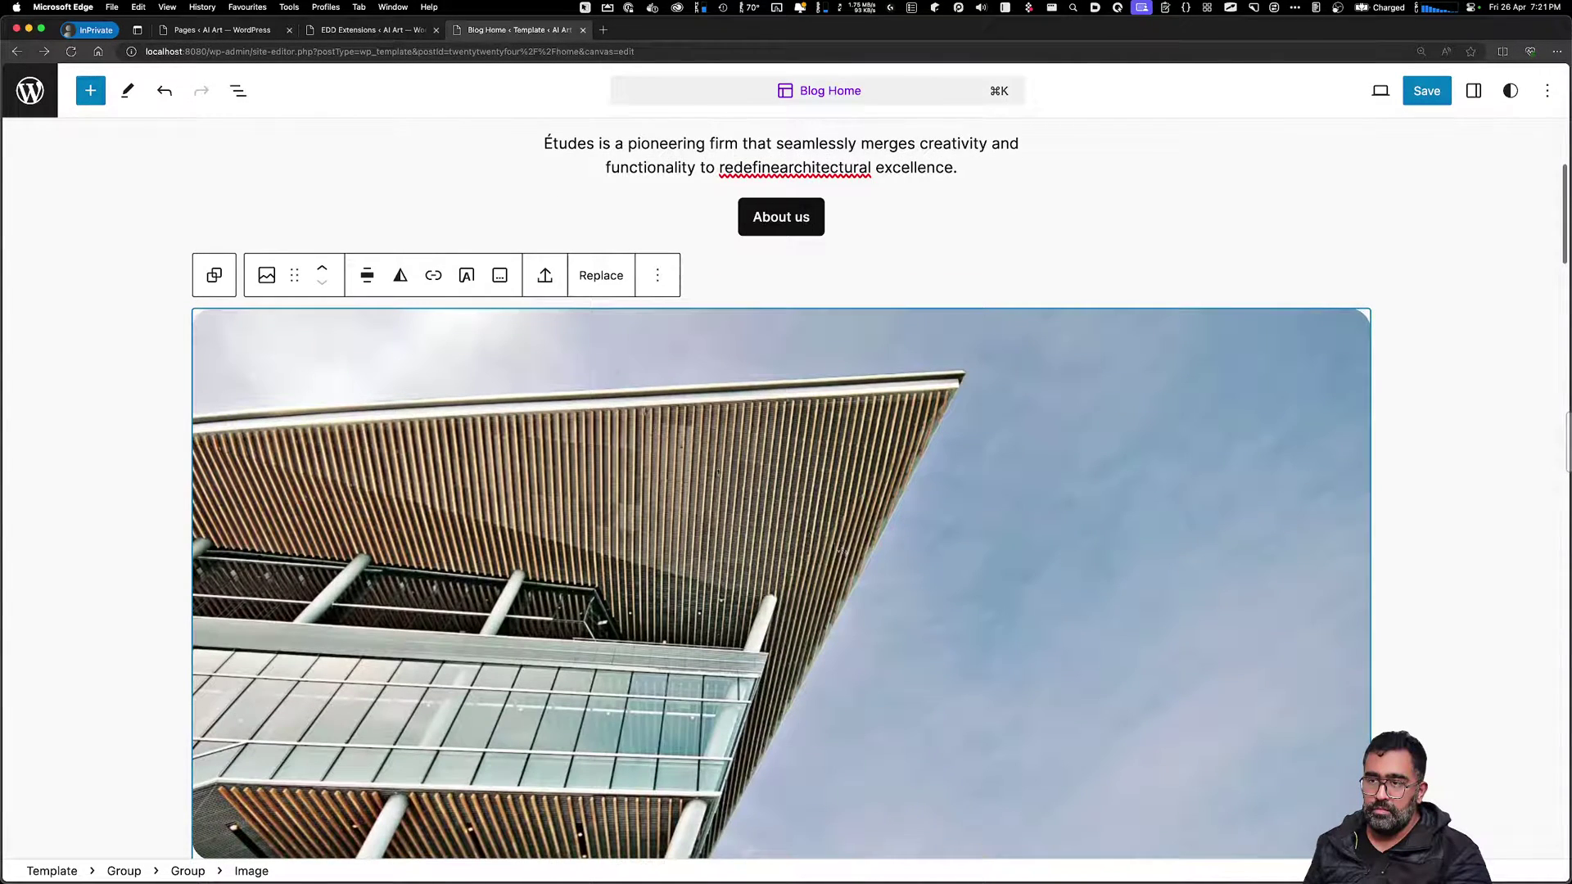
Delete the building photo and the paragraph under the 'A passion for creating spaces' heading
click(656, 279)
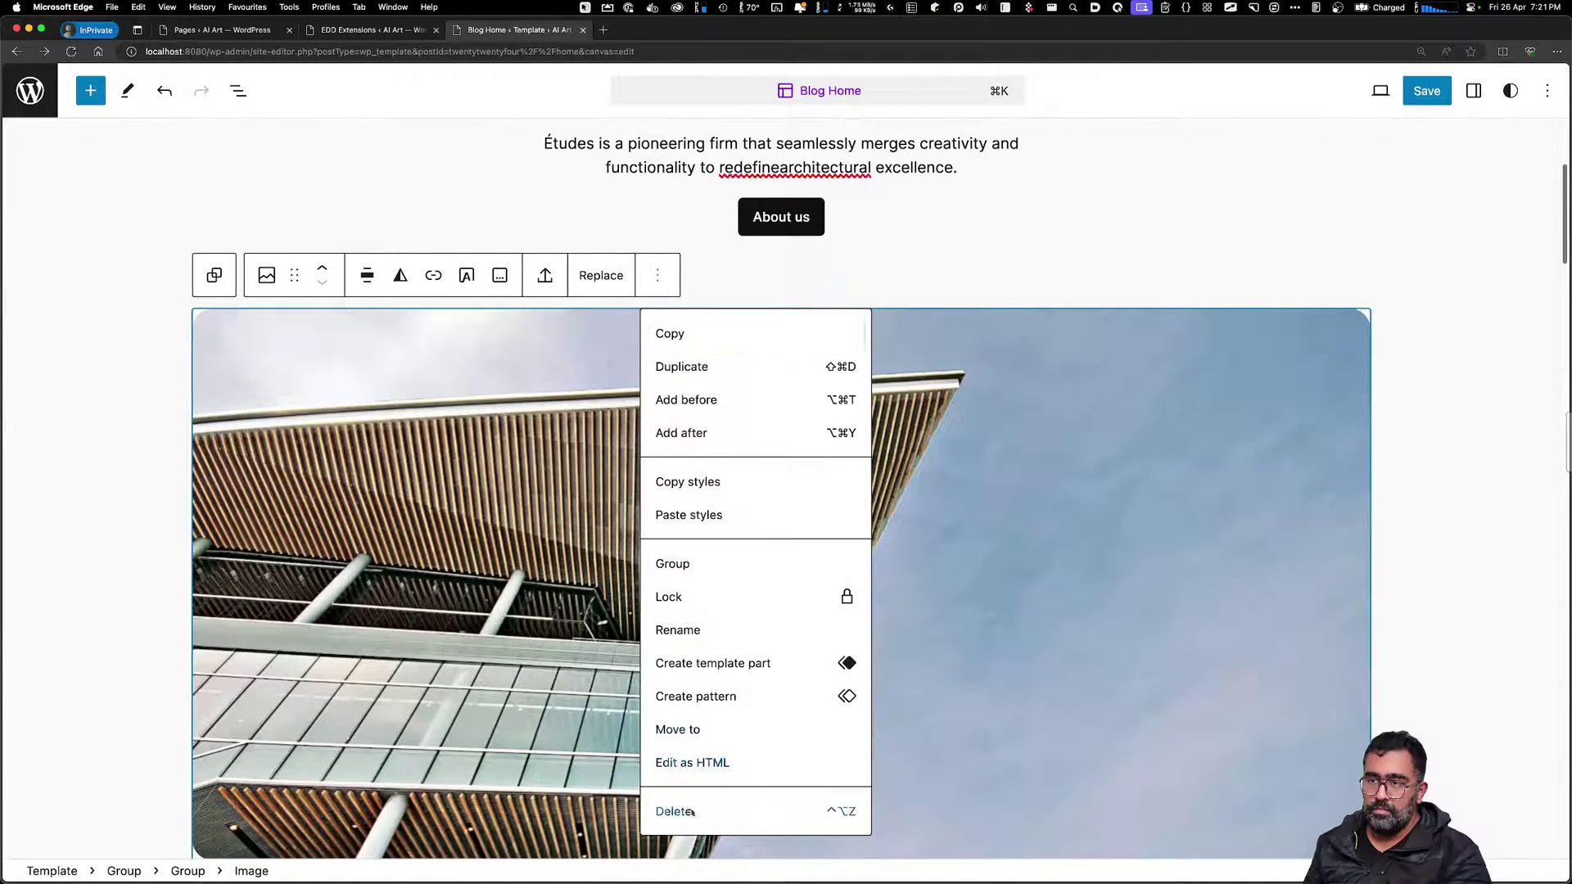
click(681, 810)
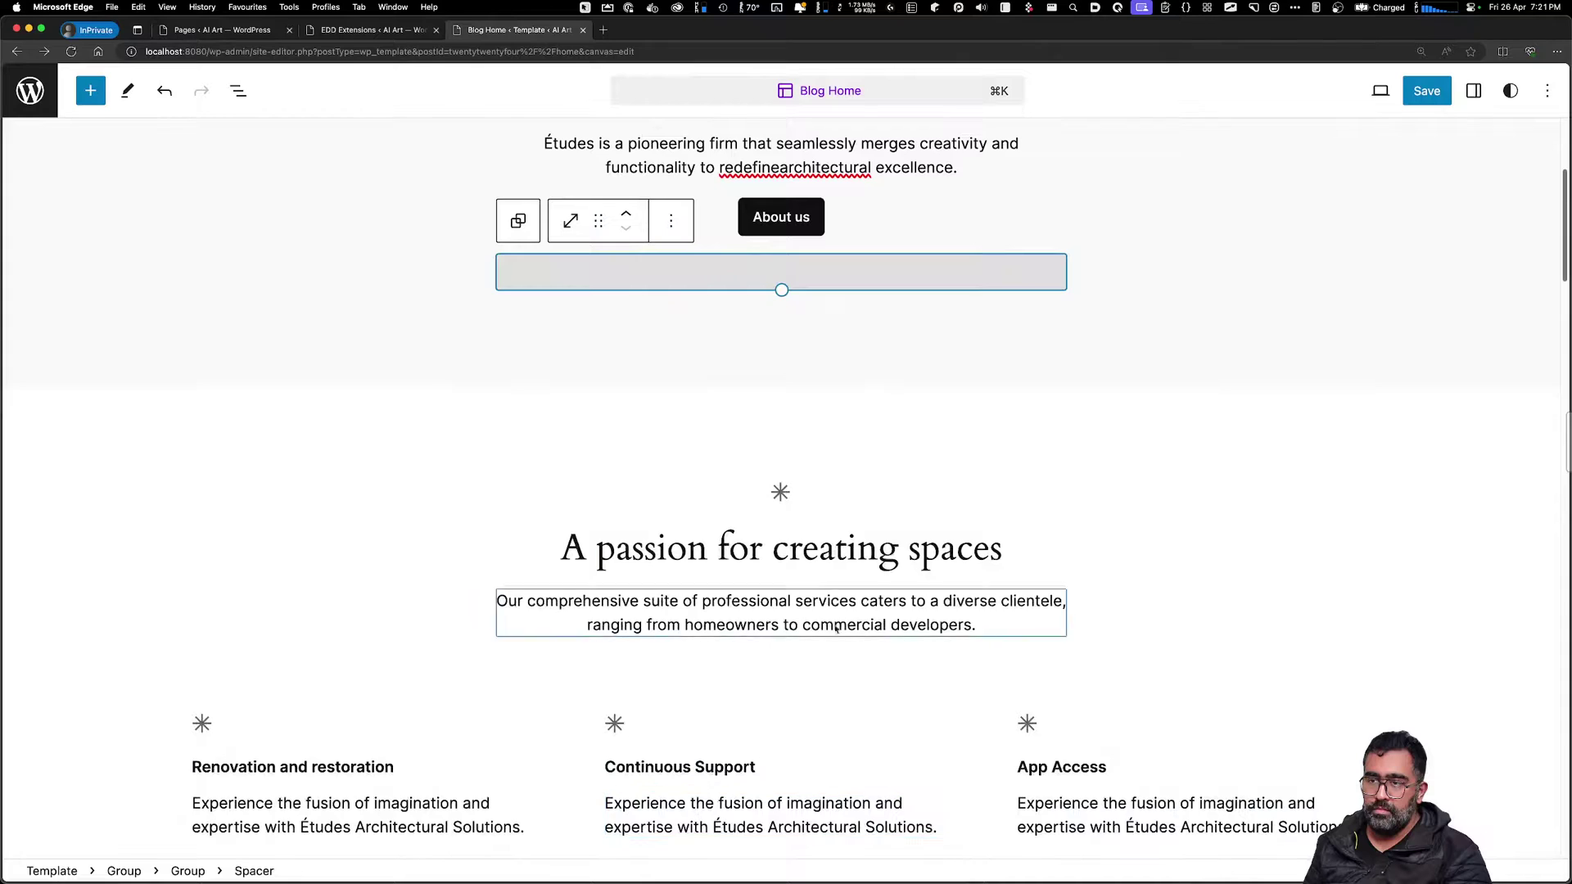
click(1037, 491)
click(1077, 495)
click(1035, 632)
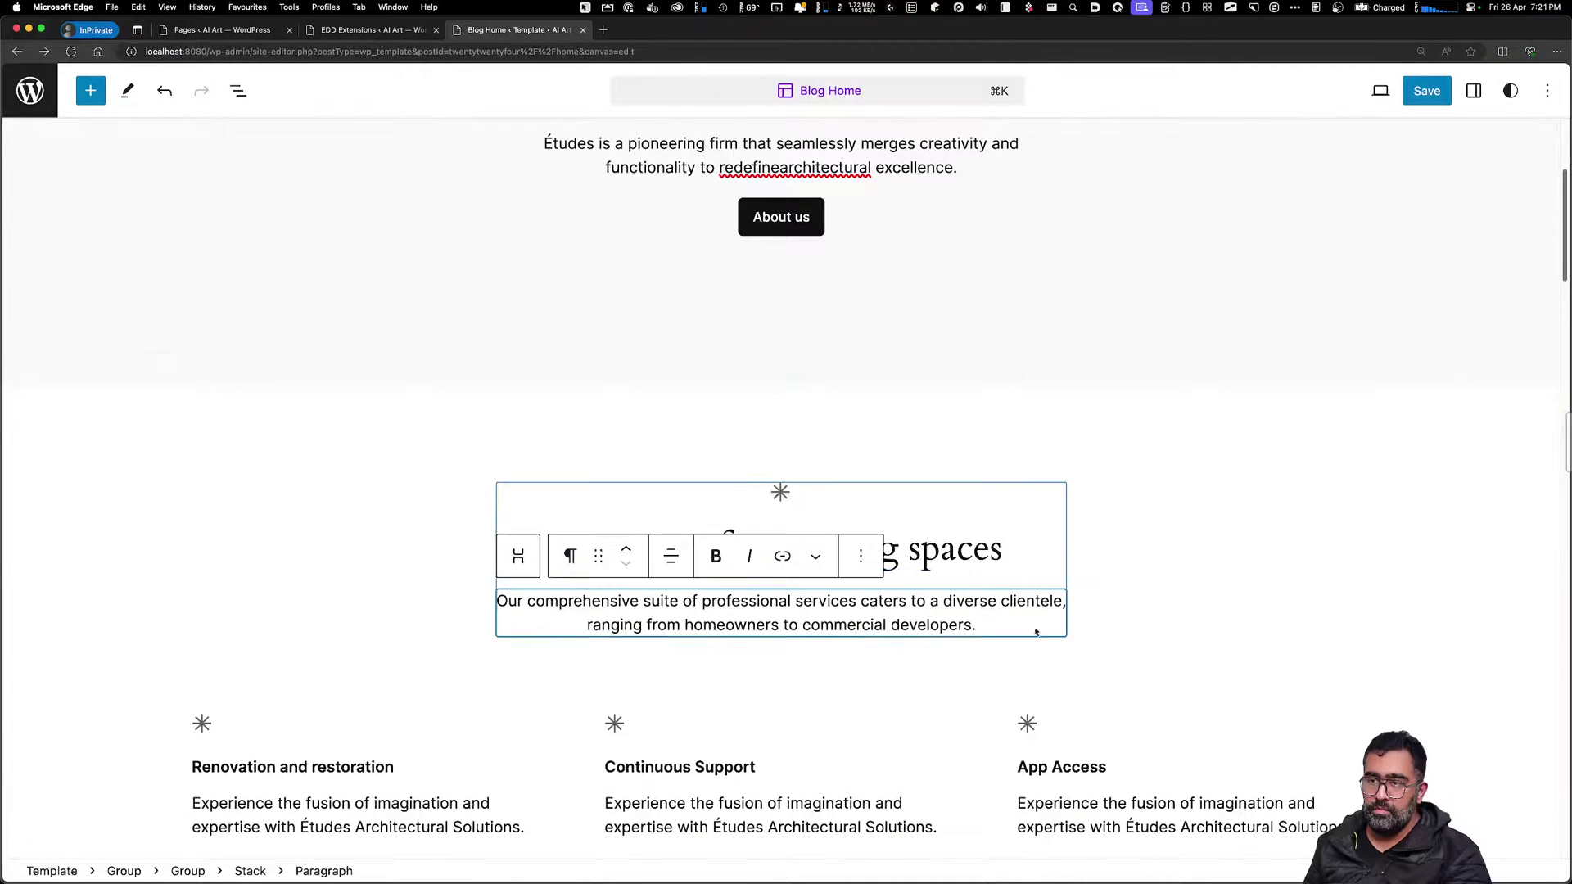
key(super+a)
click(861, 556)
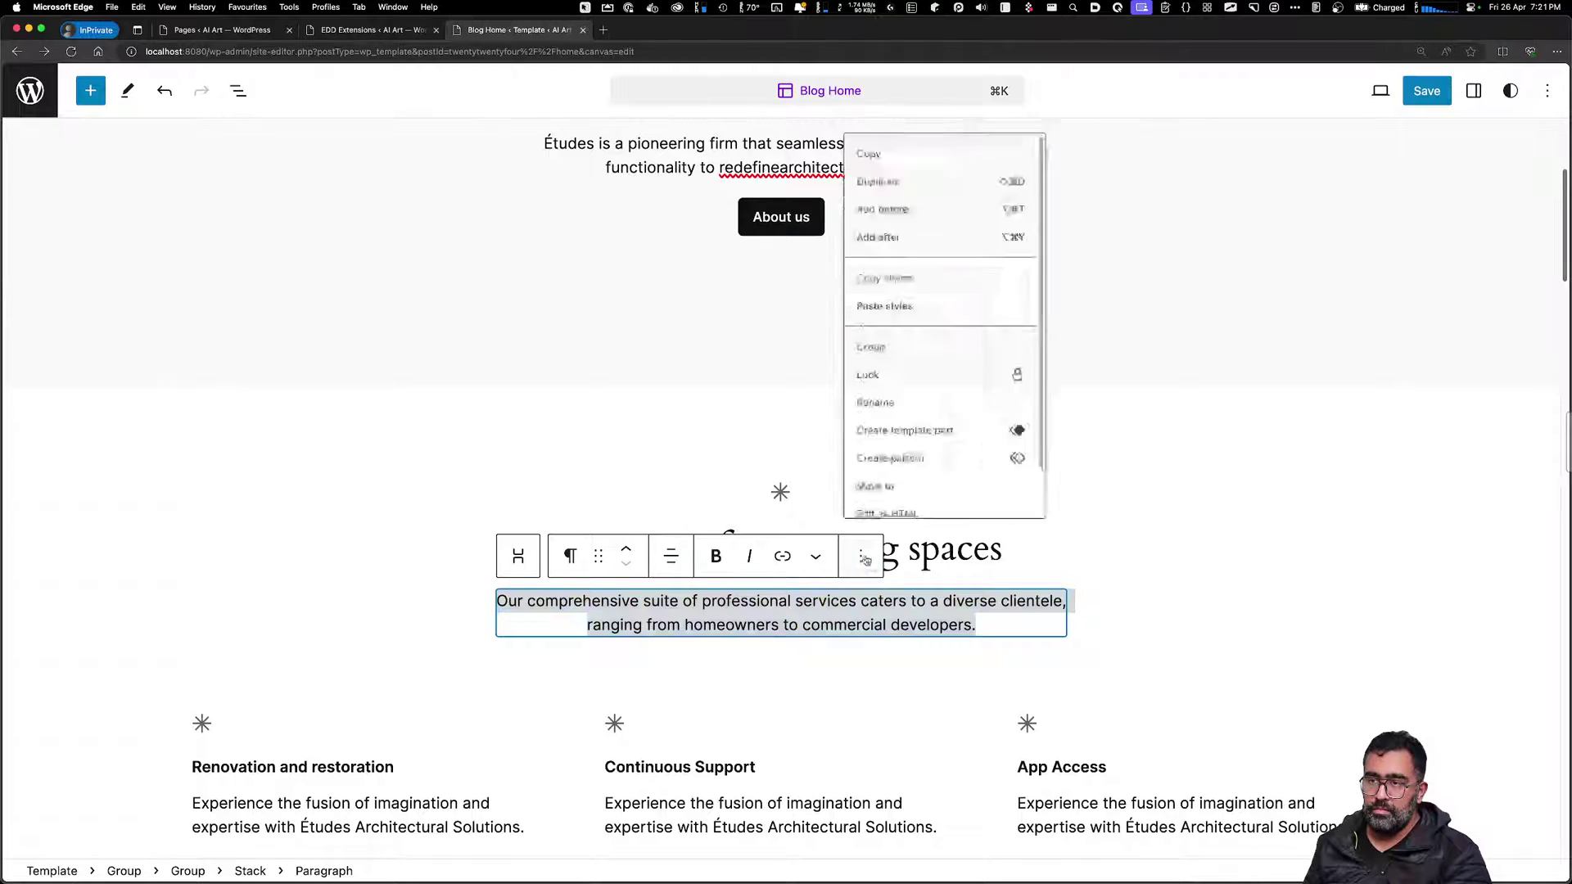
scroll(942, 442, down, 2)
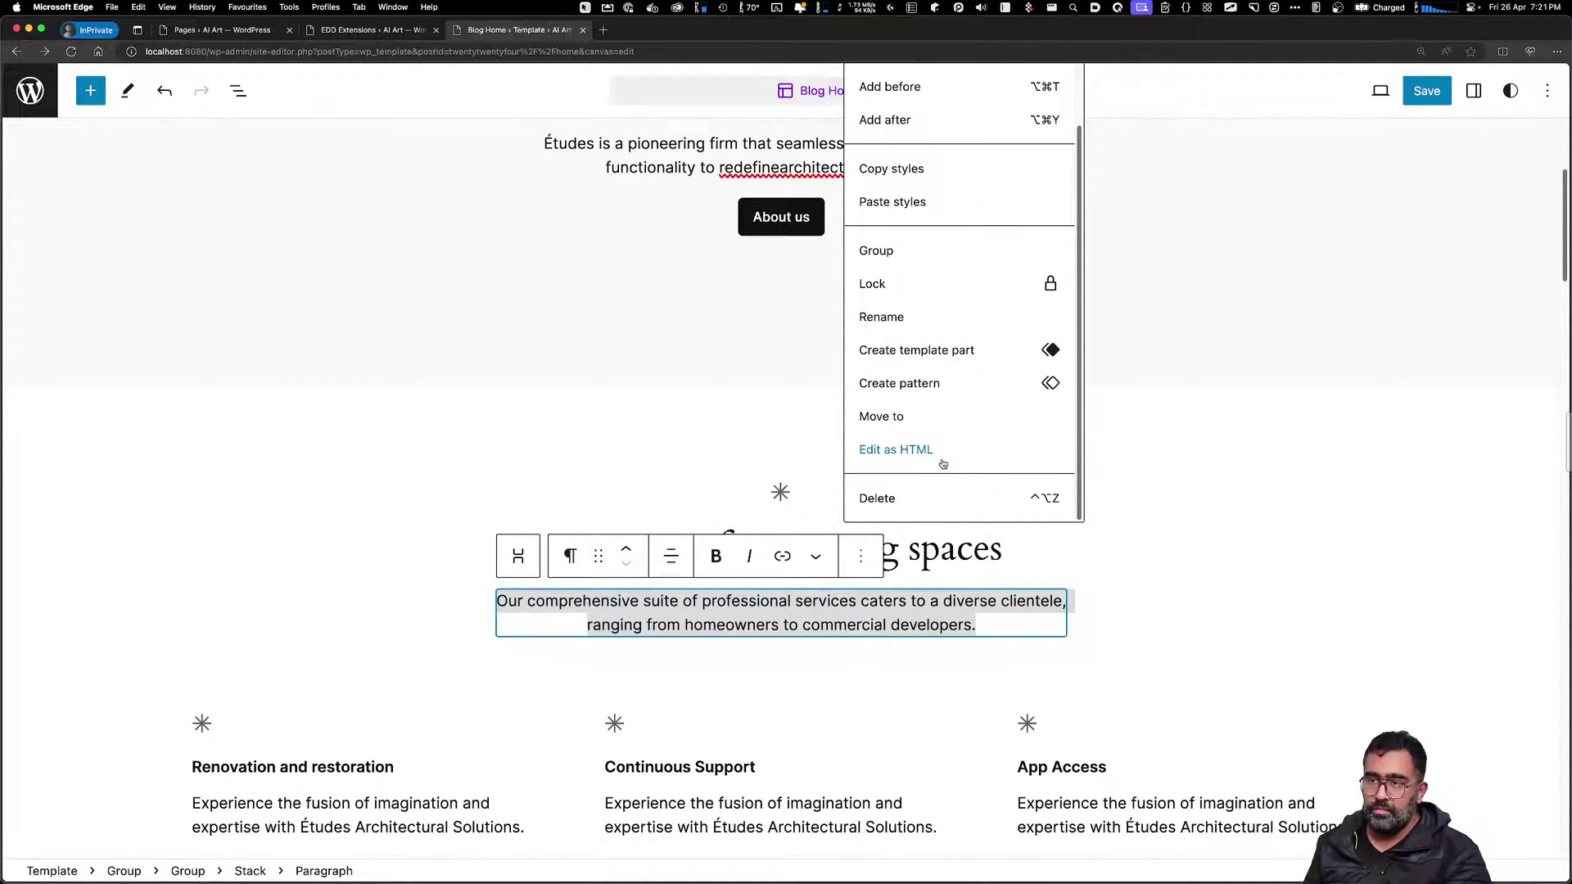
click(884, 498)
Delete the 'A passion for creating spaces' heading and the leftover spacer
click(957, 534)
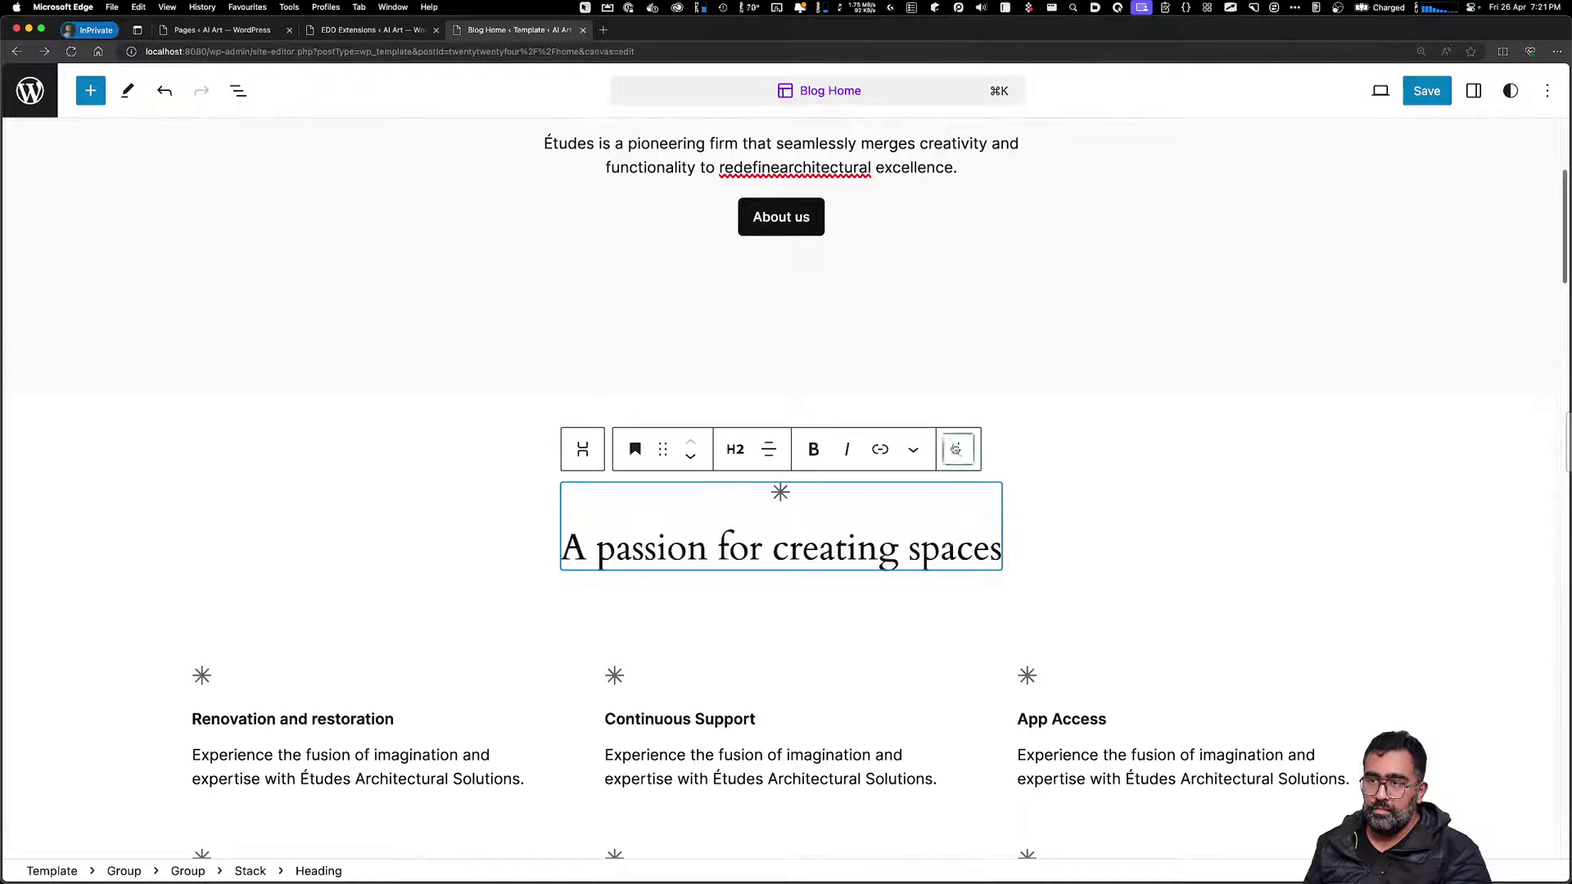
click(958, 449)
scroll(1006, 802, down, 3)
click(1011, 865)
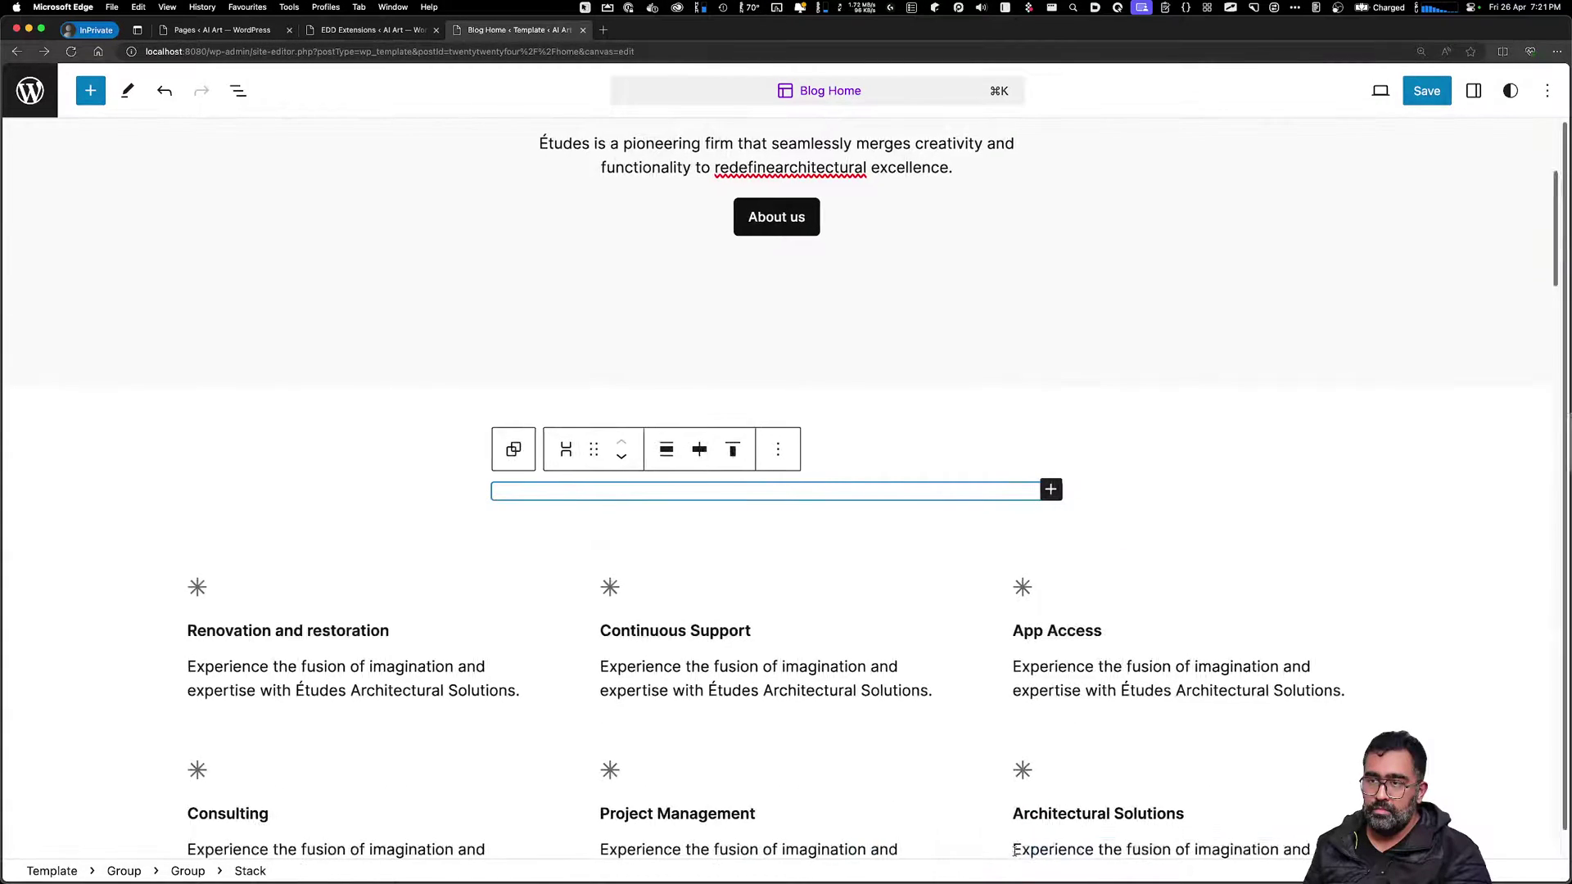
click(781, 448)
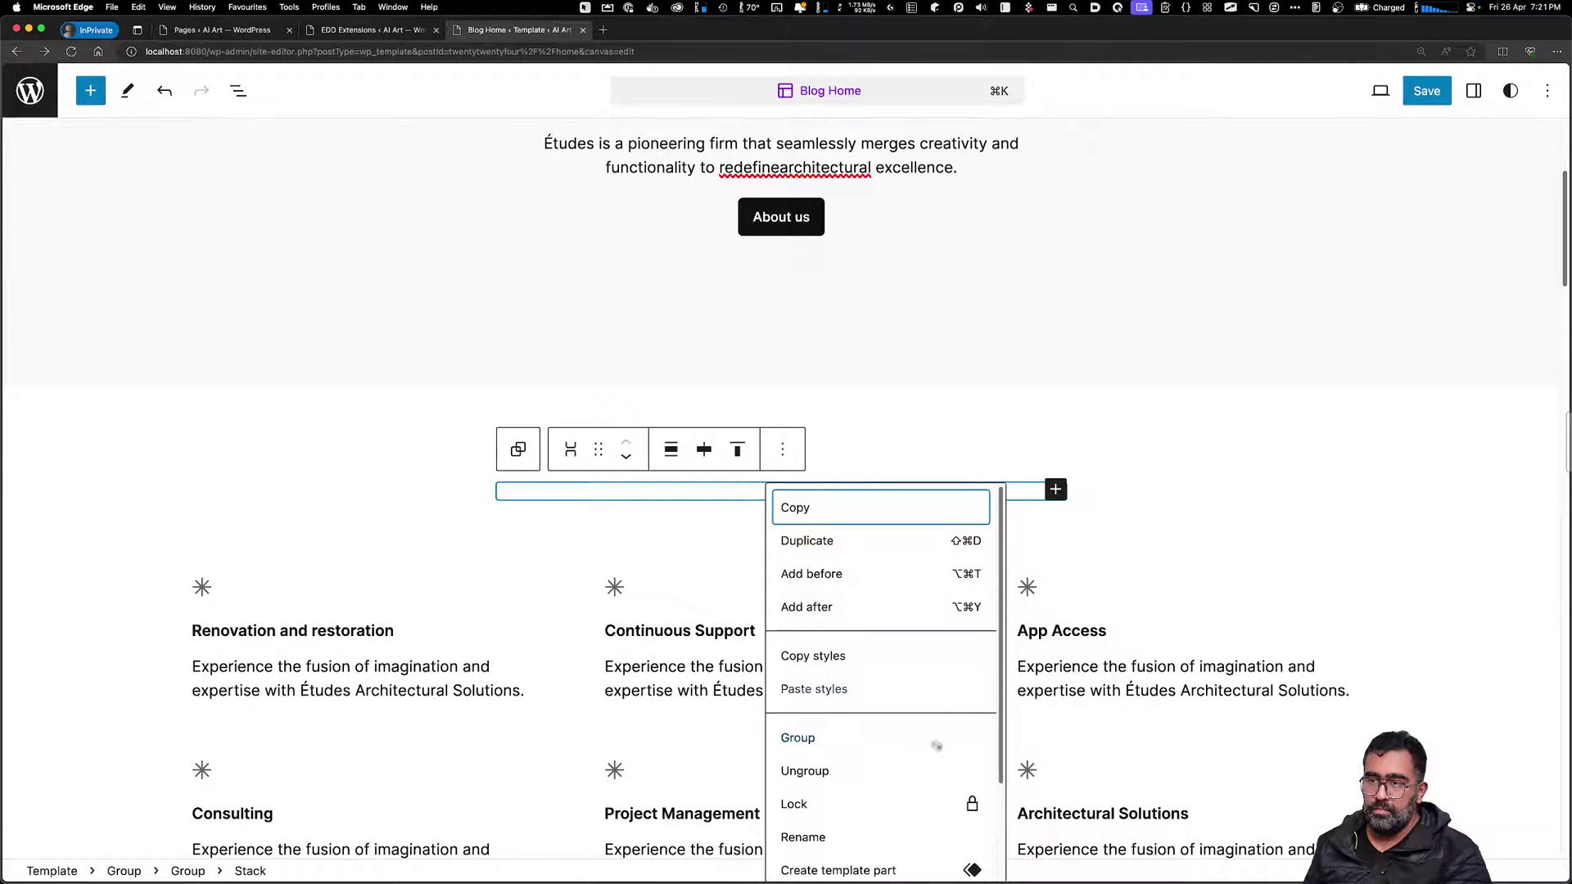
scroll(806, 867, down, 3)
click(807, 857)
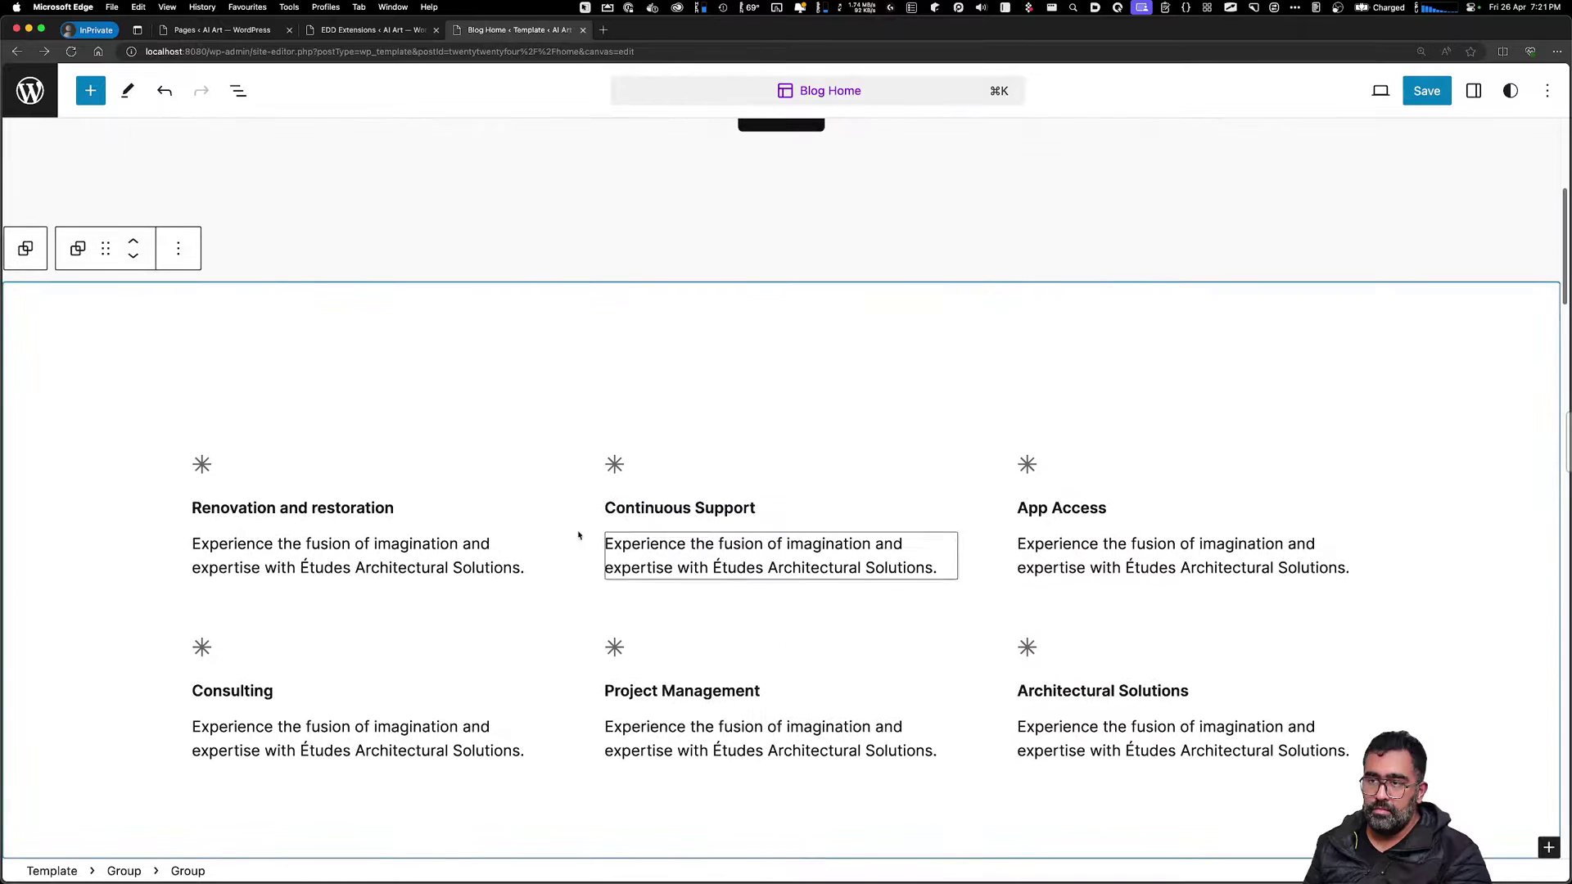
Select the services group around 'Renovation and restoration' and delete it
click(216, 465)
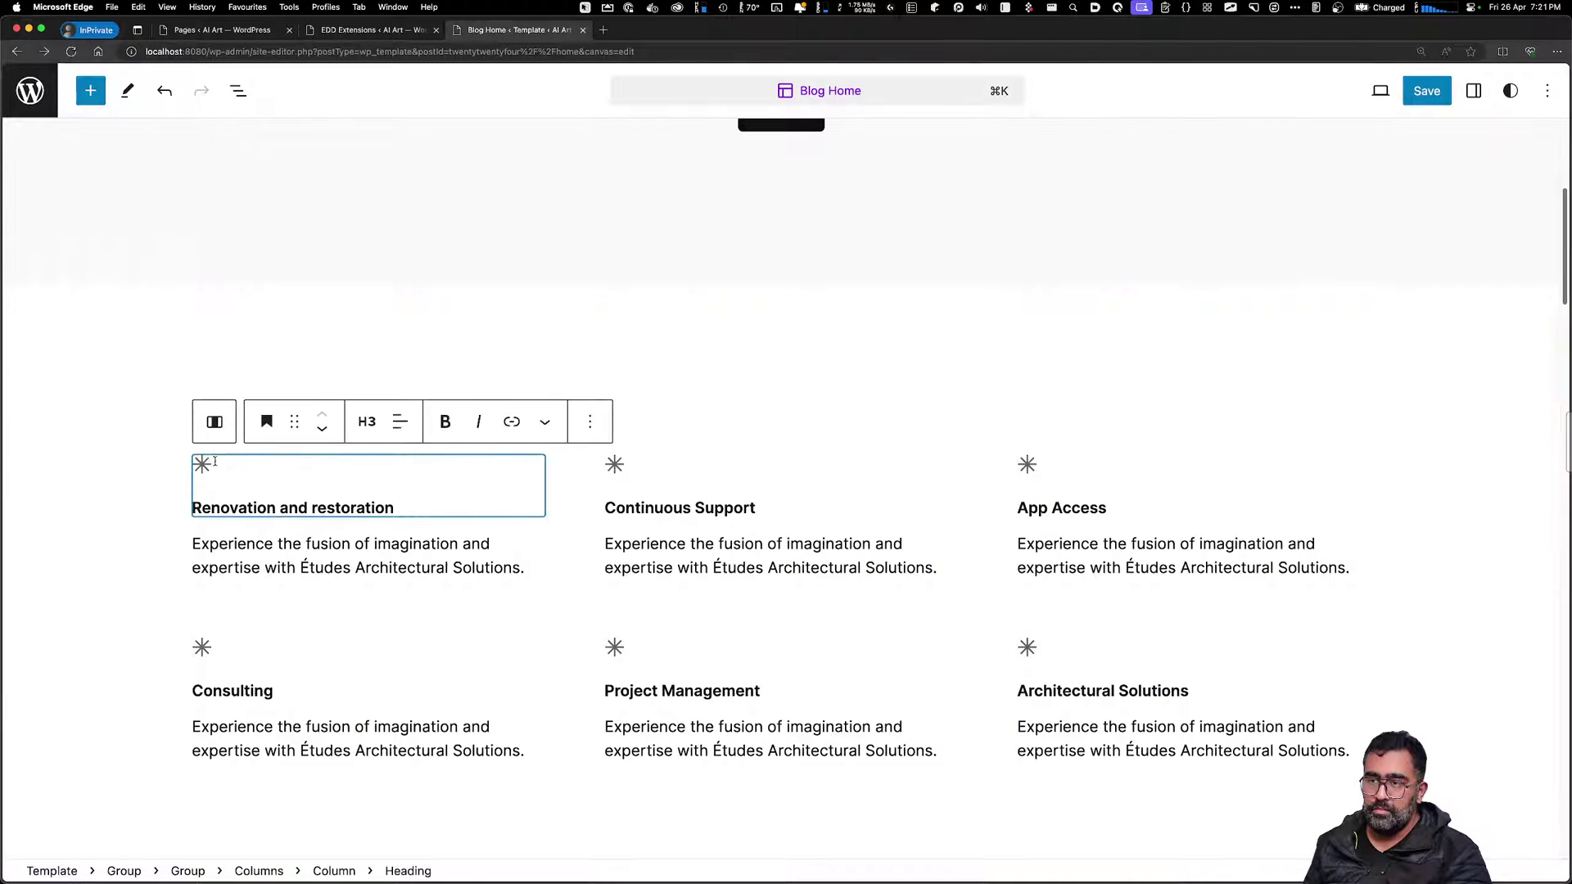
click(183, 435)
click(218, 458)
click(239, 485)
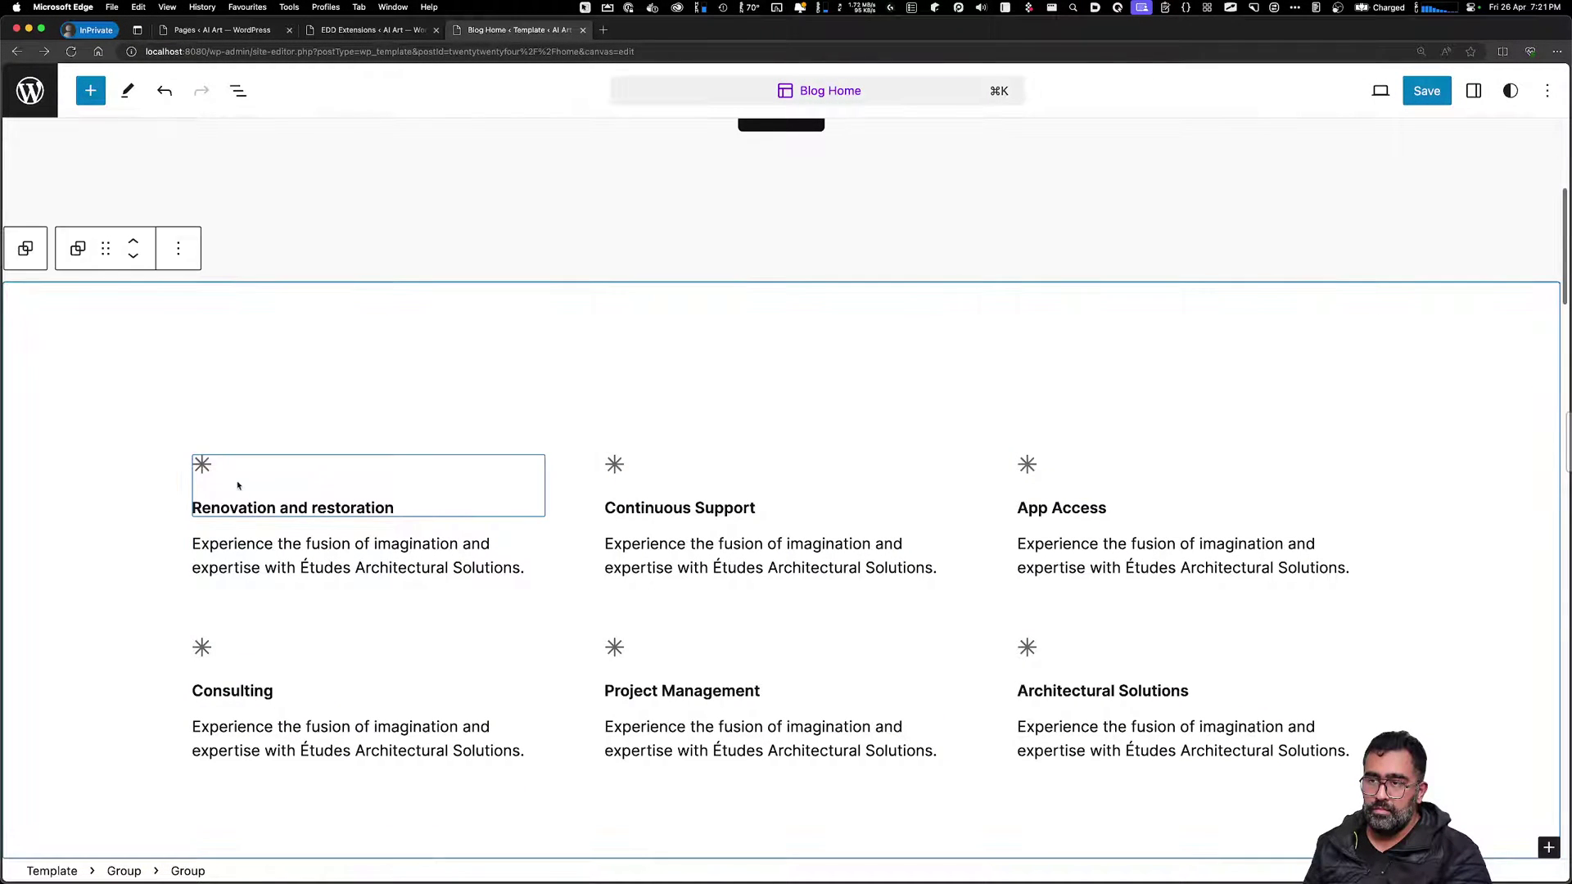
click(182, 260)
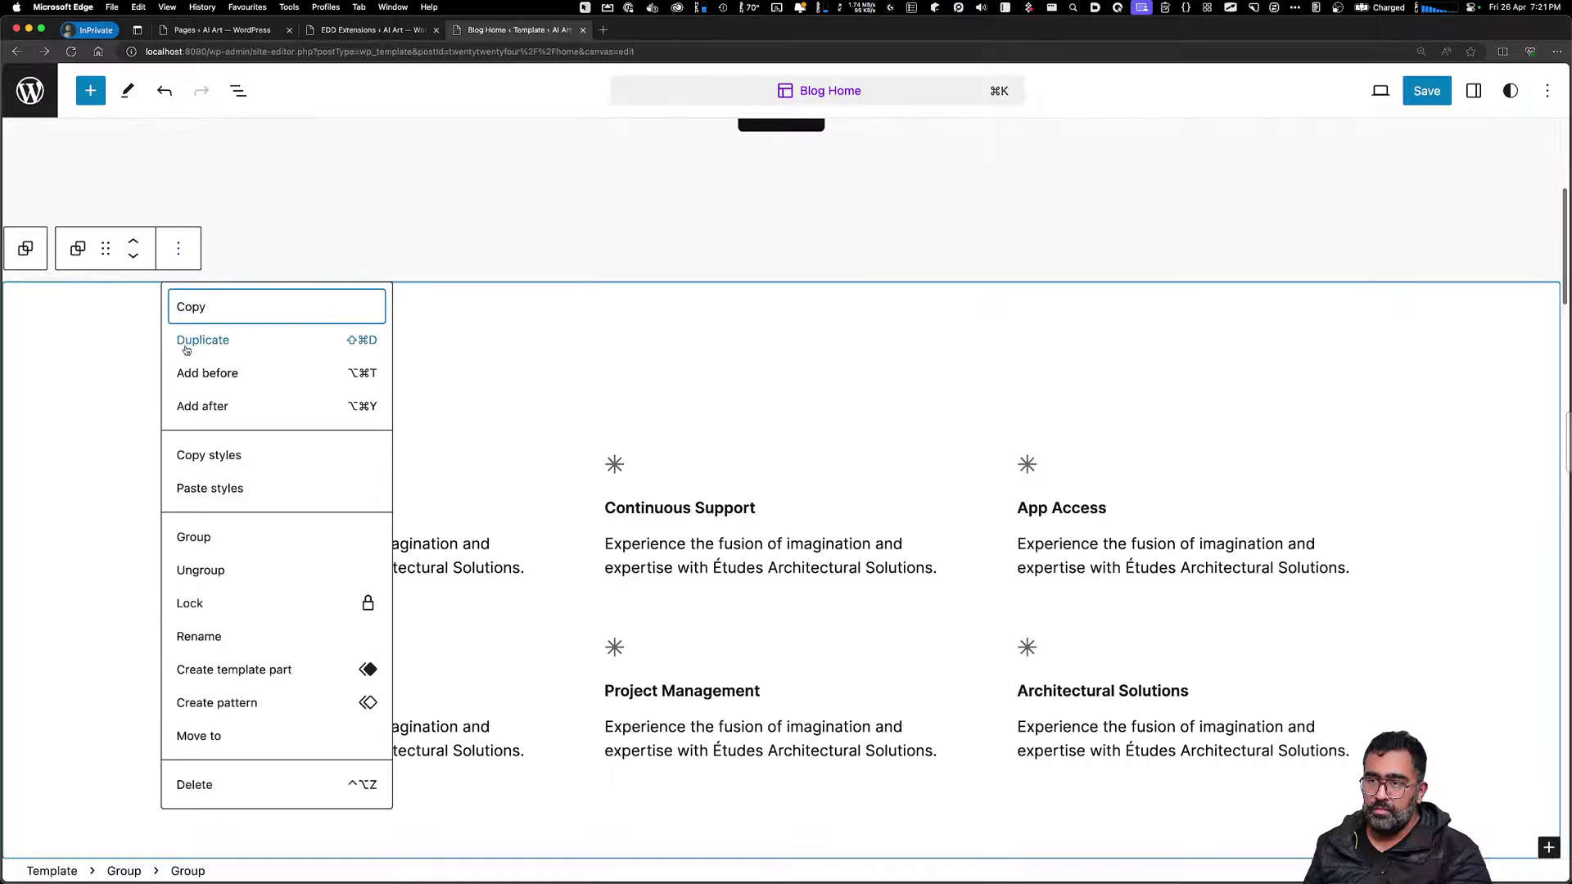
click(232, 780)
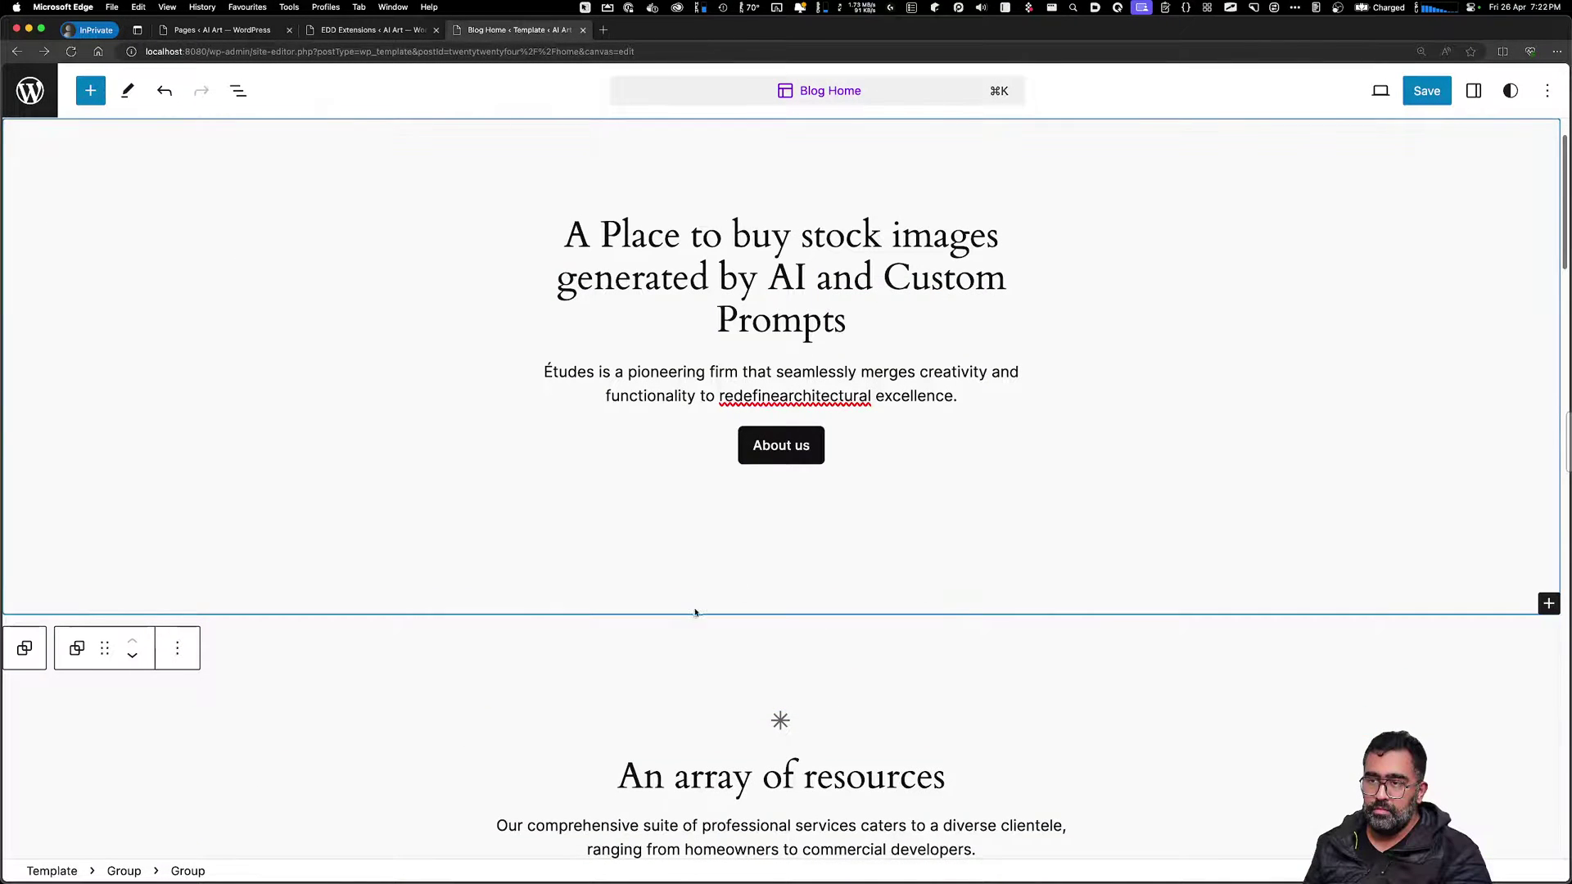
Rewrite the 'An array of resources' heading, trying 'Images To Buy' and 'Pro' before 'Stocks List'
scroll(704, 589, down, 6)
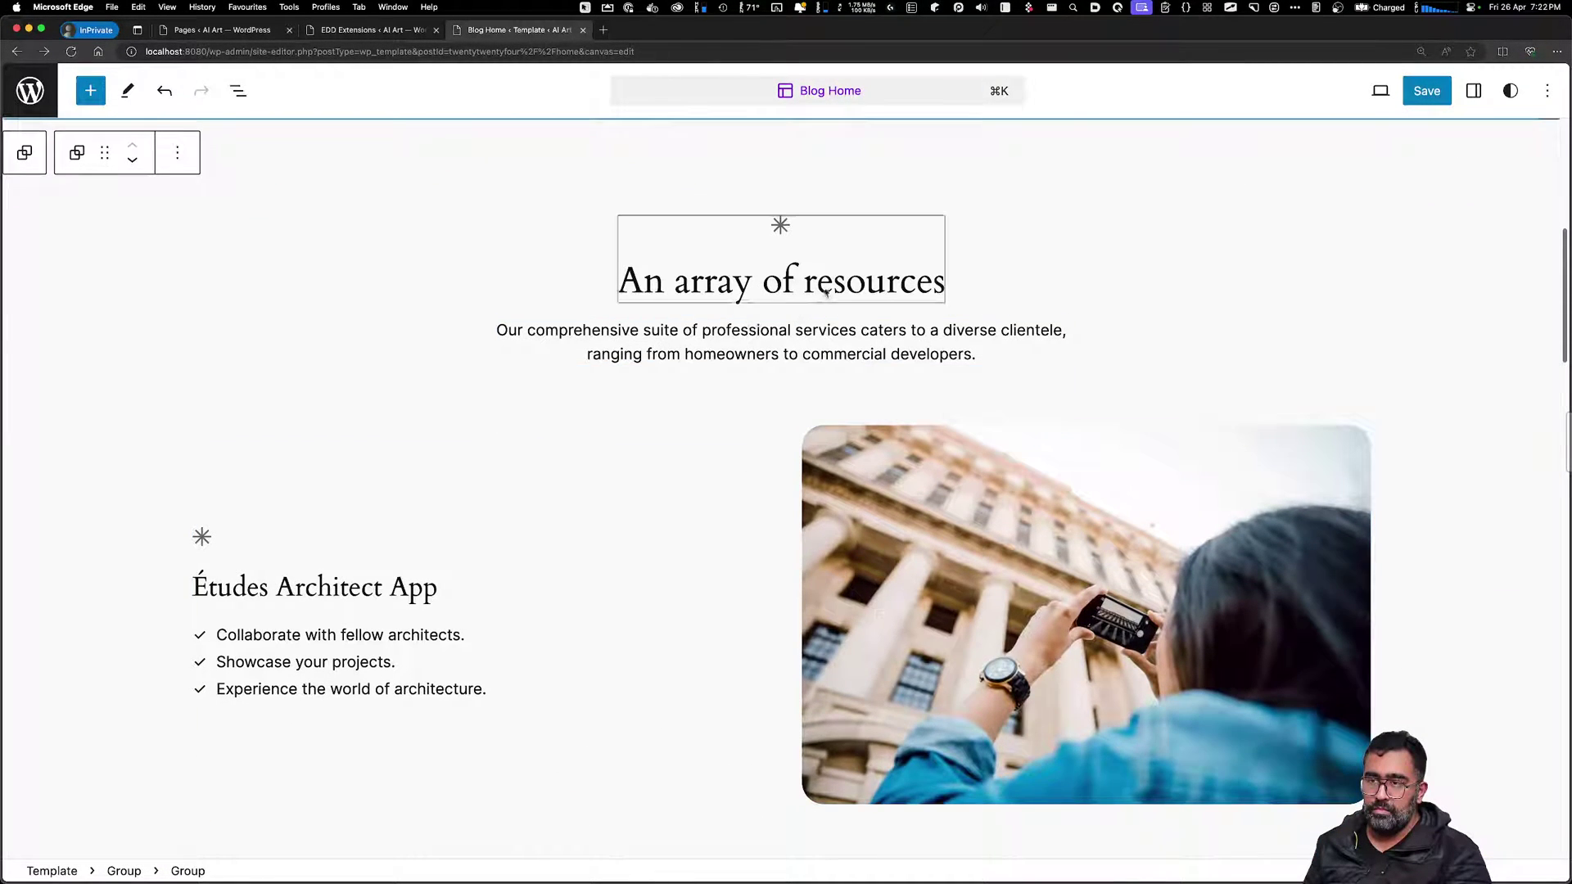
click(824, 288)
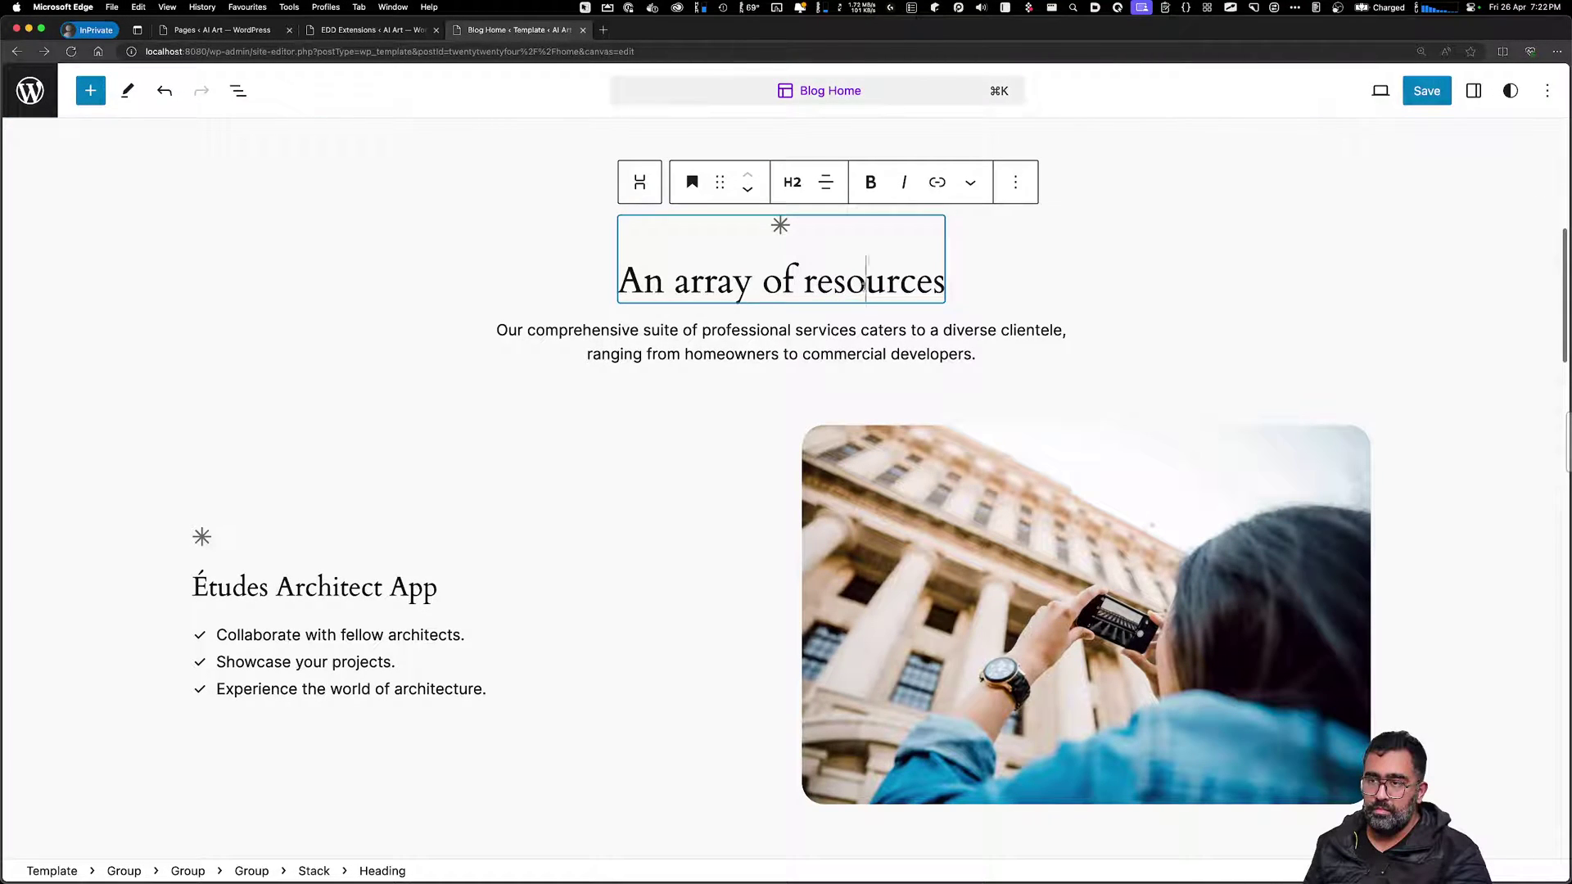
double_click(866, 281)
key(BackSpace)
key(BackSpace)
key(BackSpace)
key(BackSpace)
key(BackSpace)
key(BackSpace)
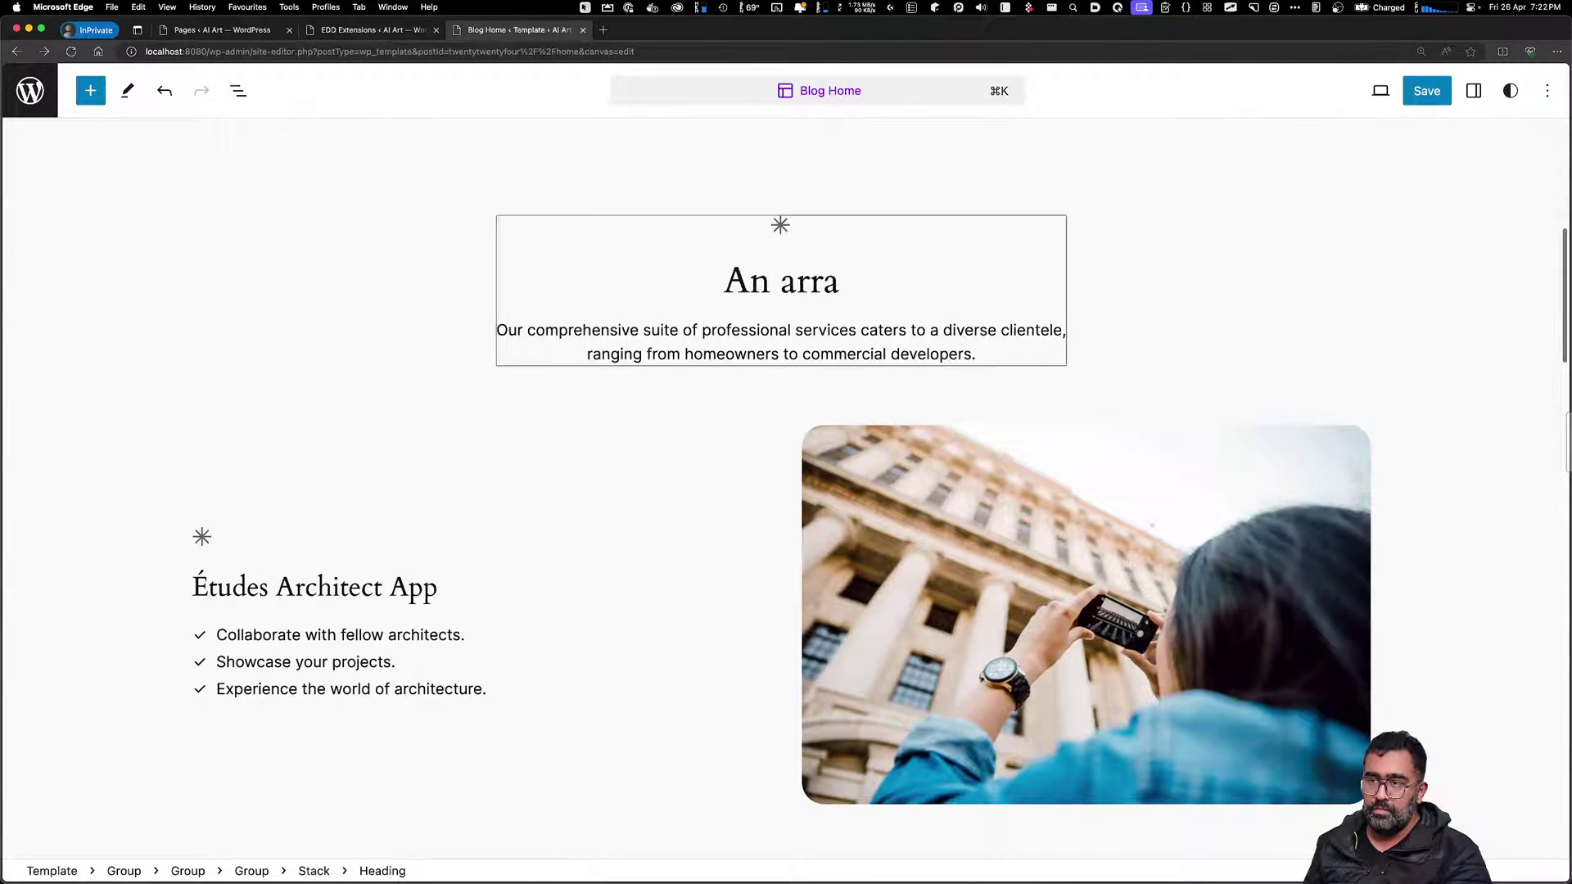
key(BackSpace)
key(BackSpace)
key(BackSpace)
key(BackSpace)
key(BackSpace)
key(BackSpace)
key(BackSpace)
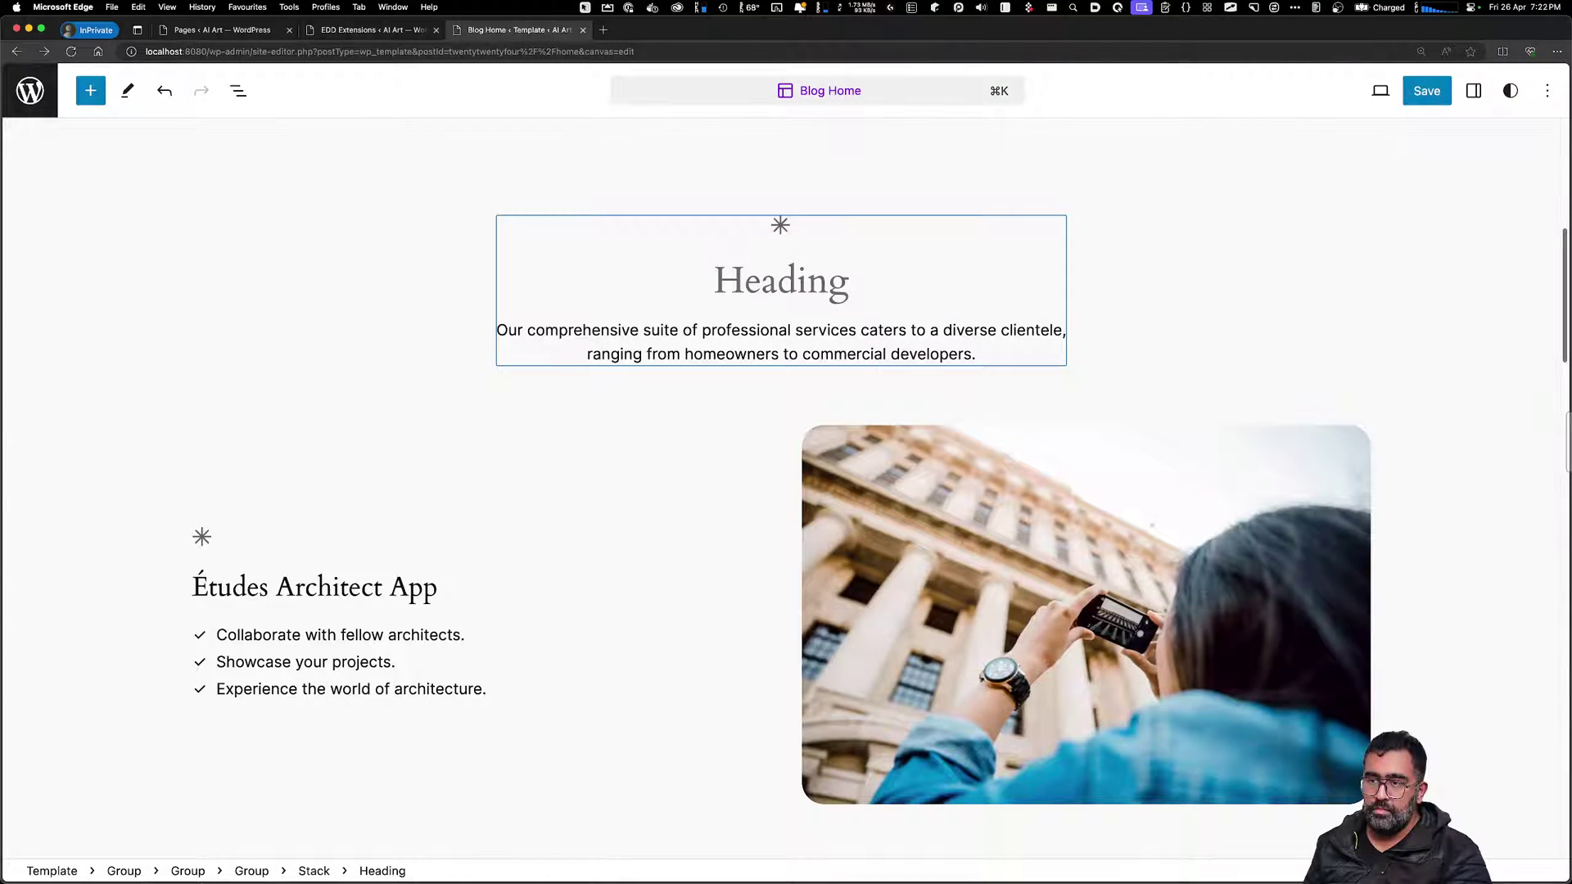
text(Im)
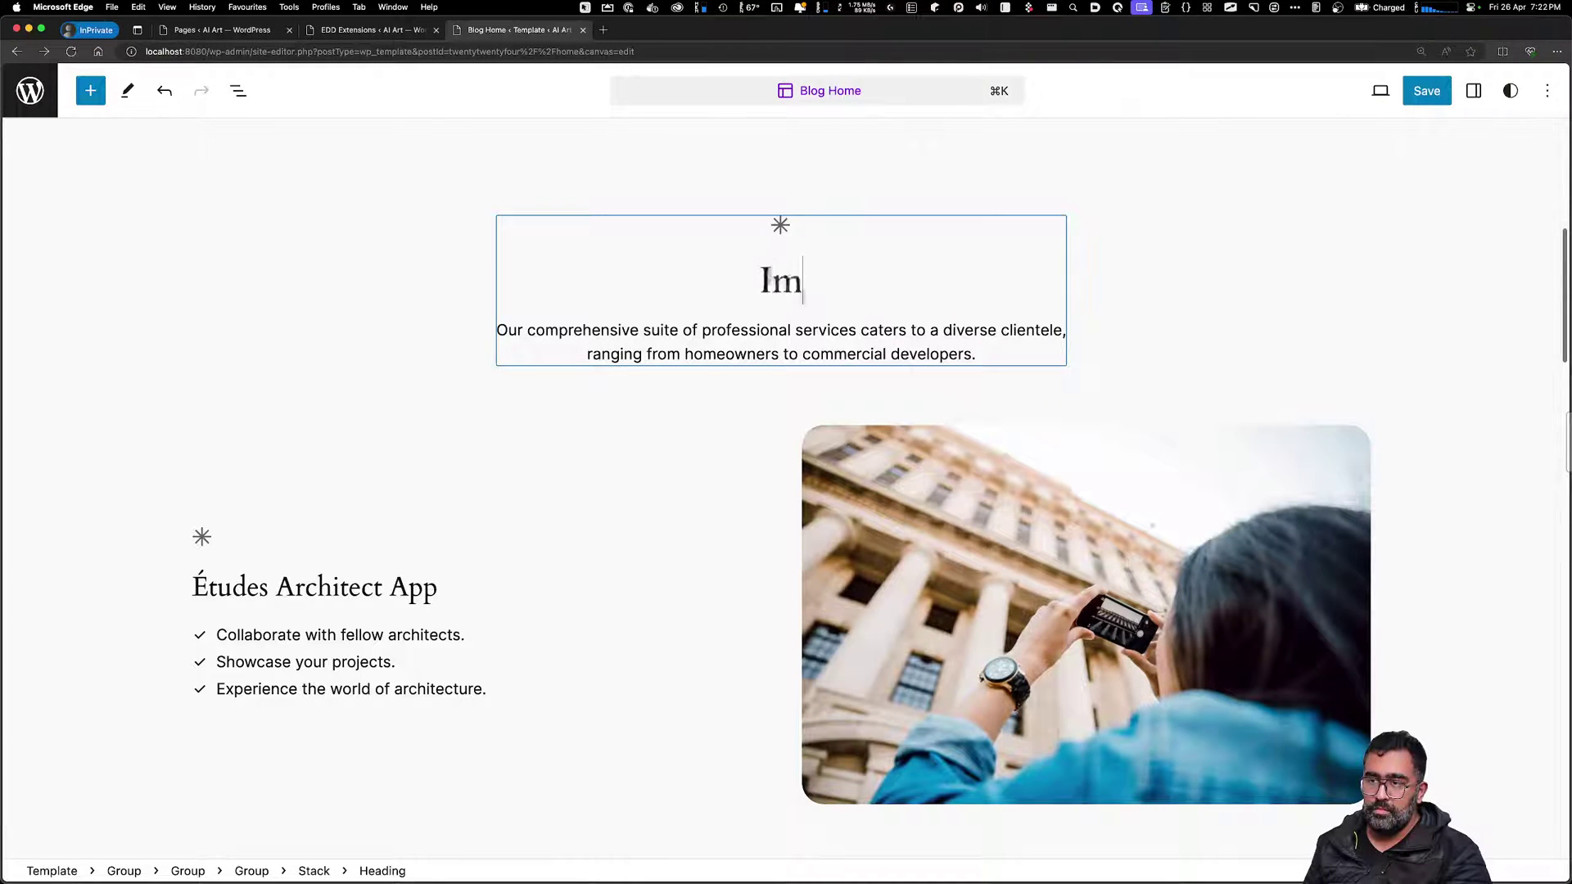
text(ages To Buy)
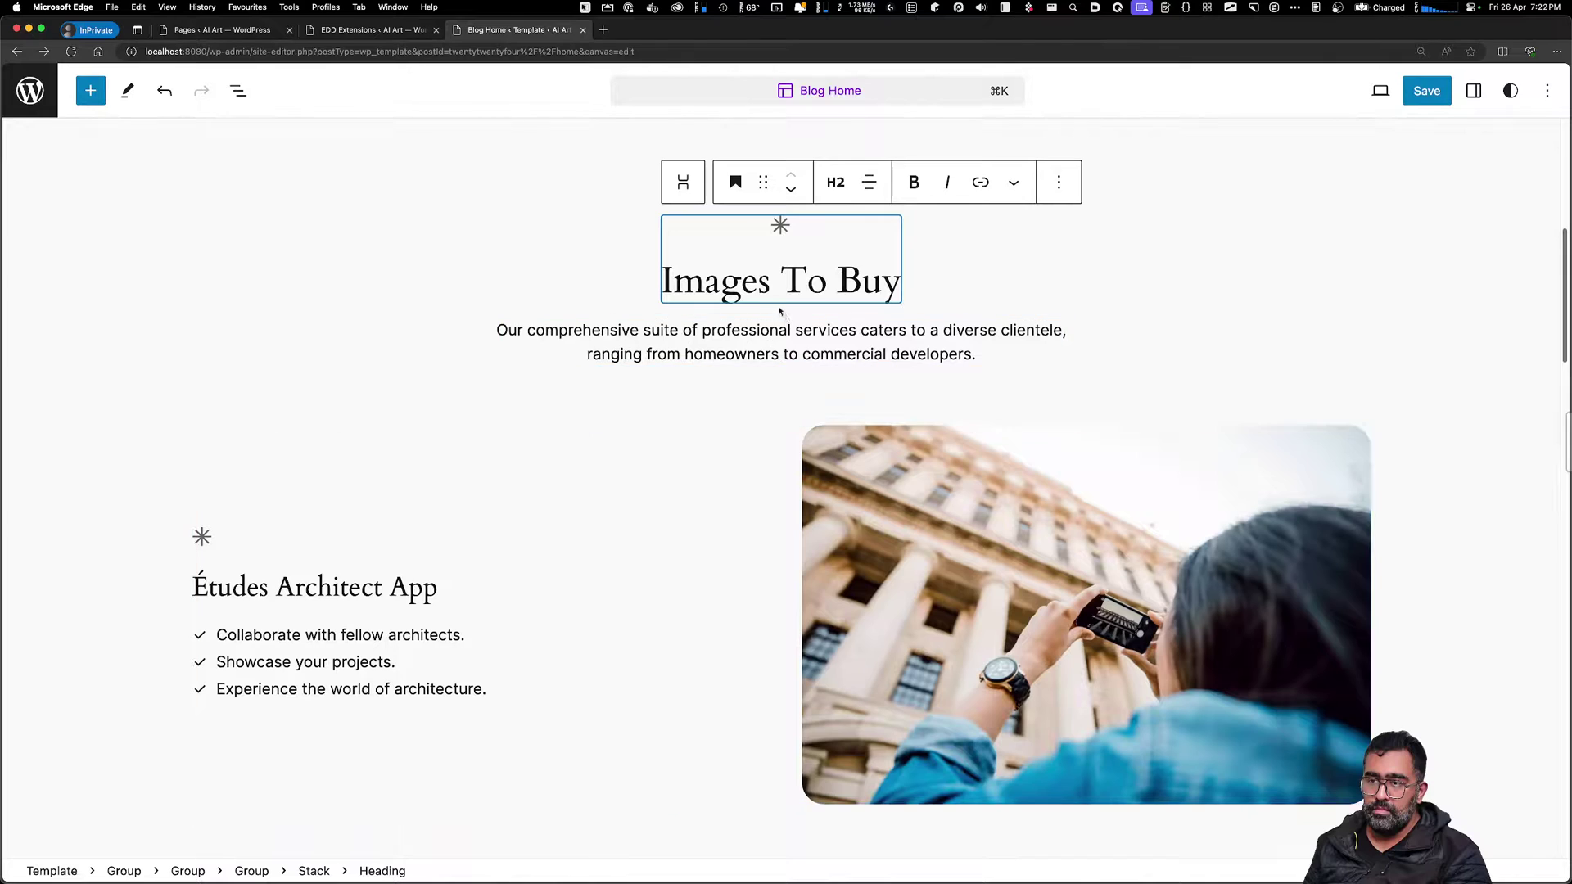
triple_click(802, 281)
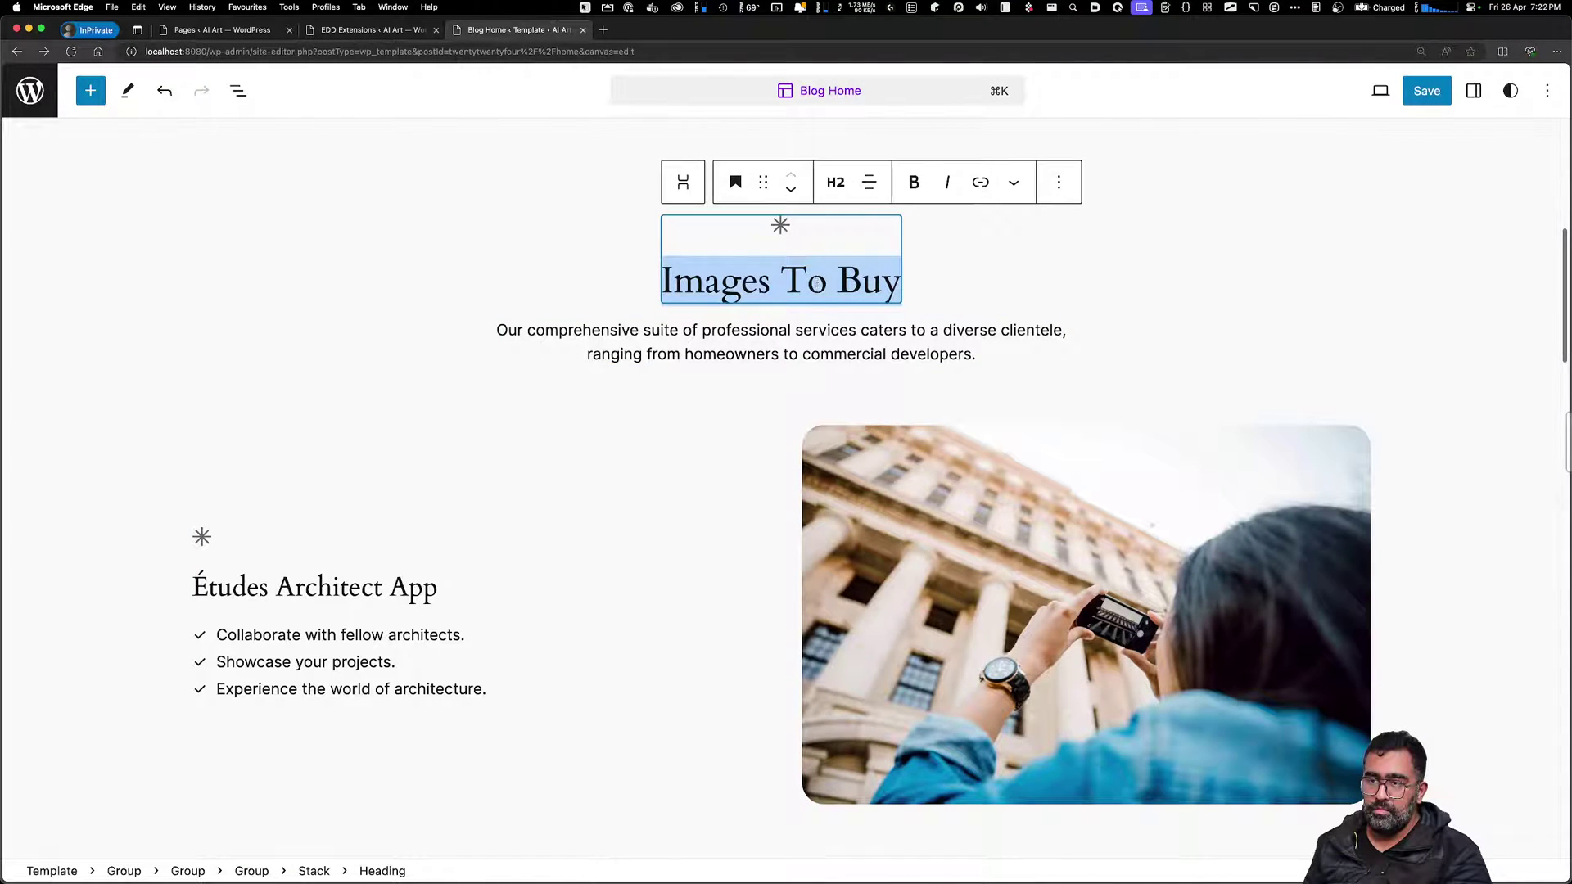
key(BackSpace)
text(Pro)
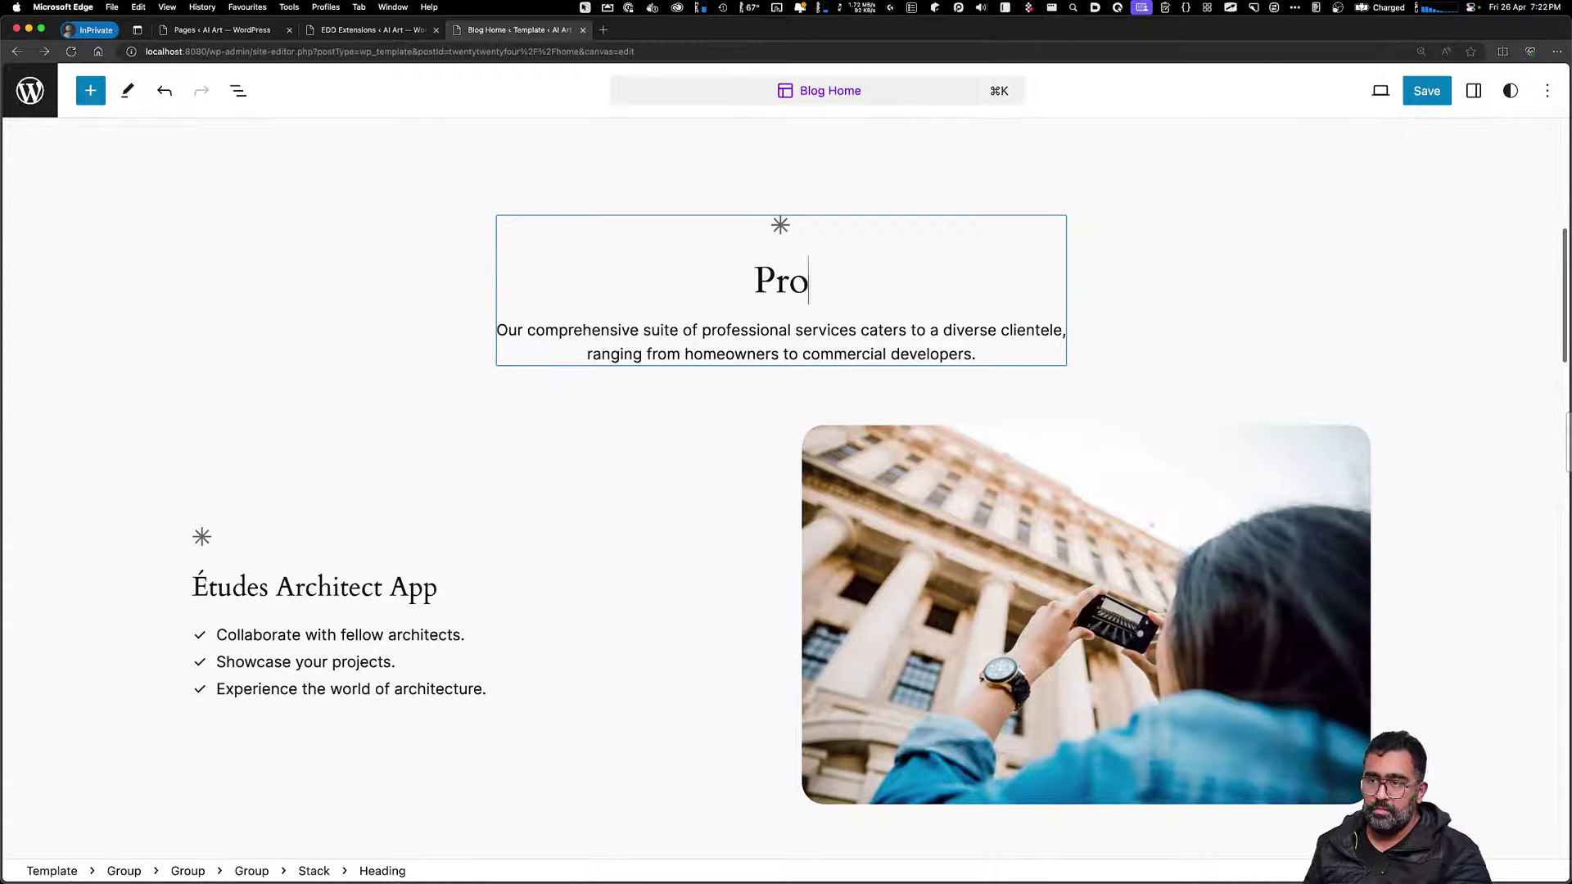
key(BackSpace)
key(BackSpace)
key(BackSpace)
text(Stock)
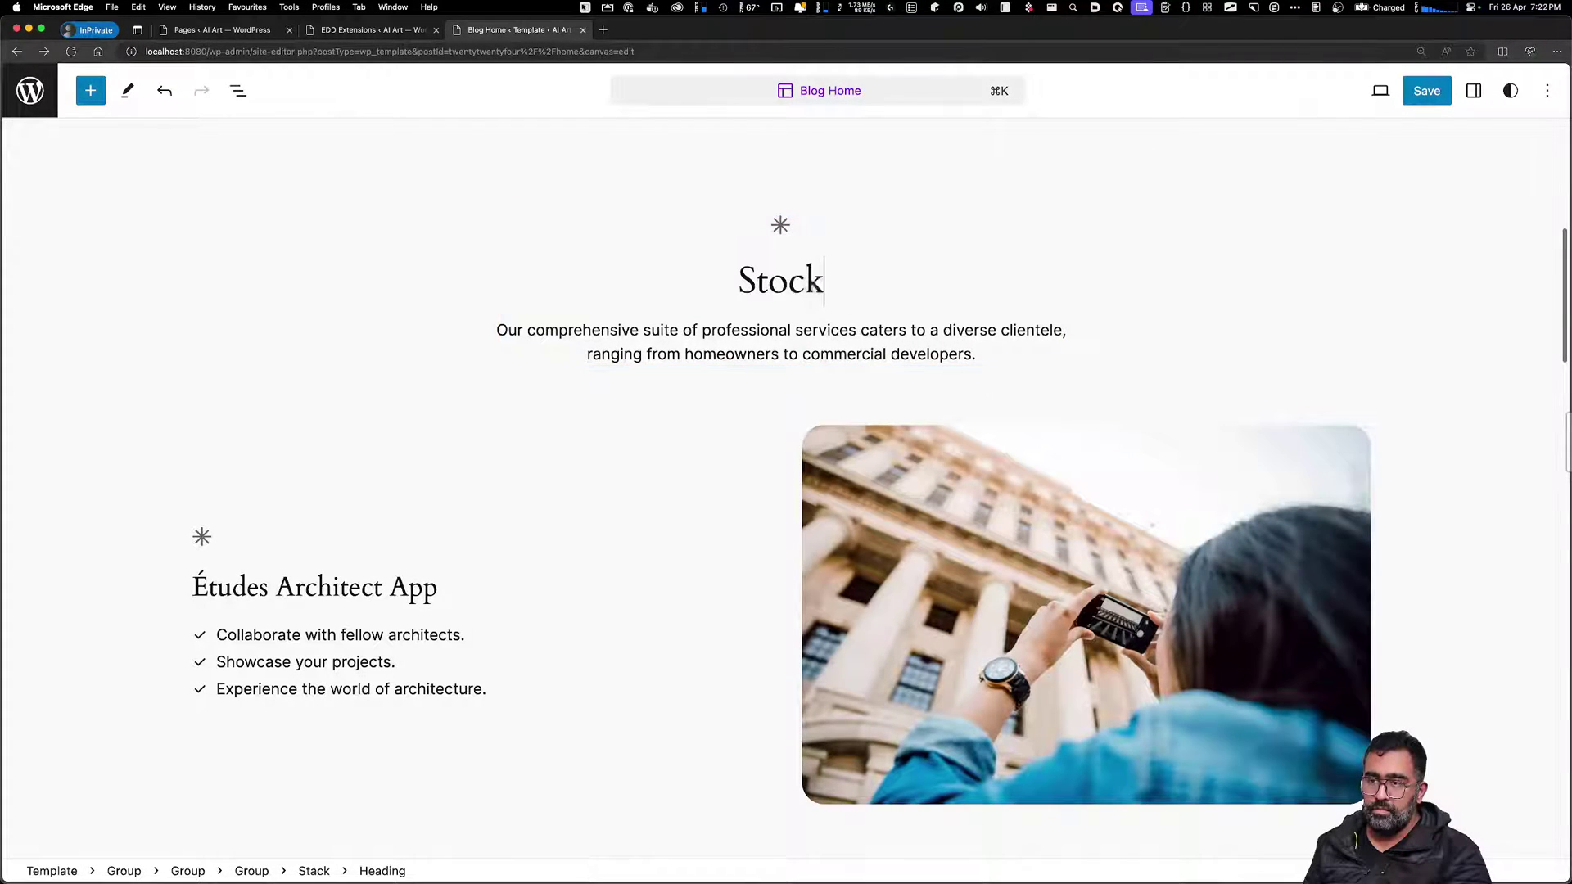
text(s List)
Delete the description paragraph under the Stocks List heading
click(832, 374)
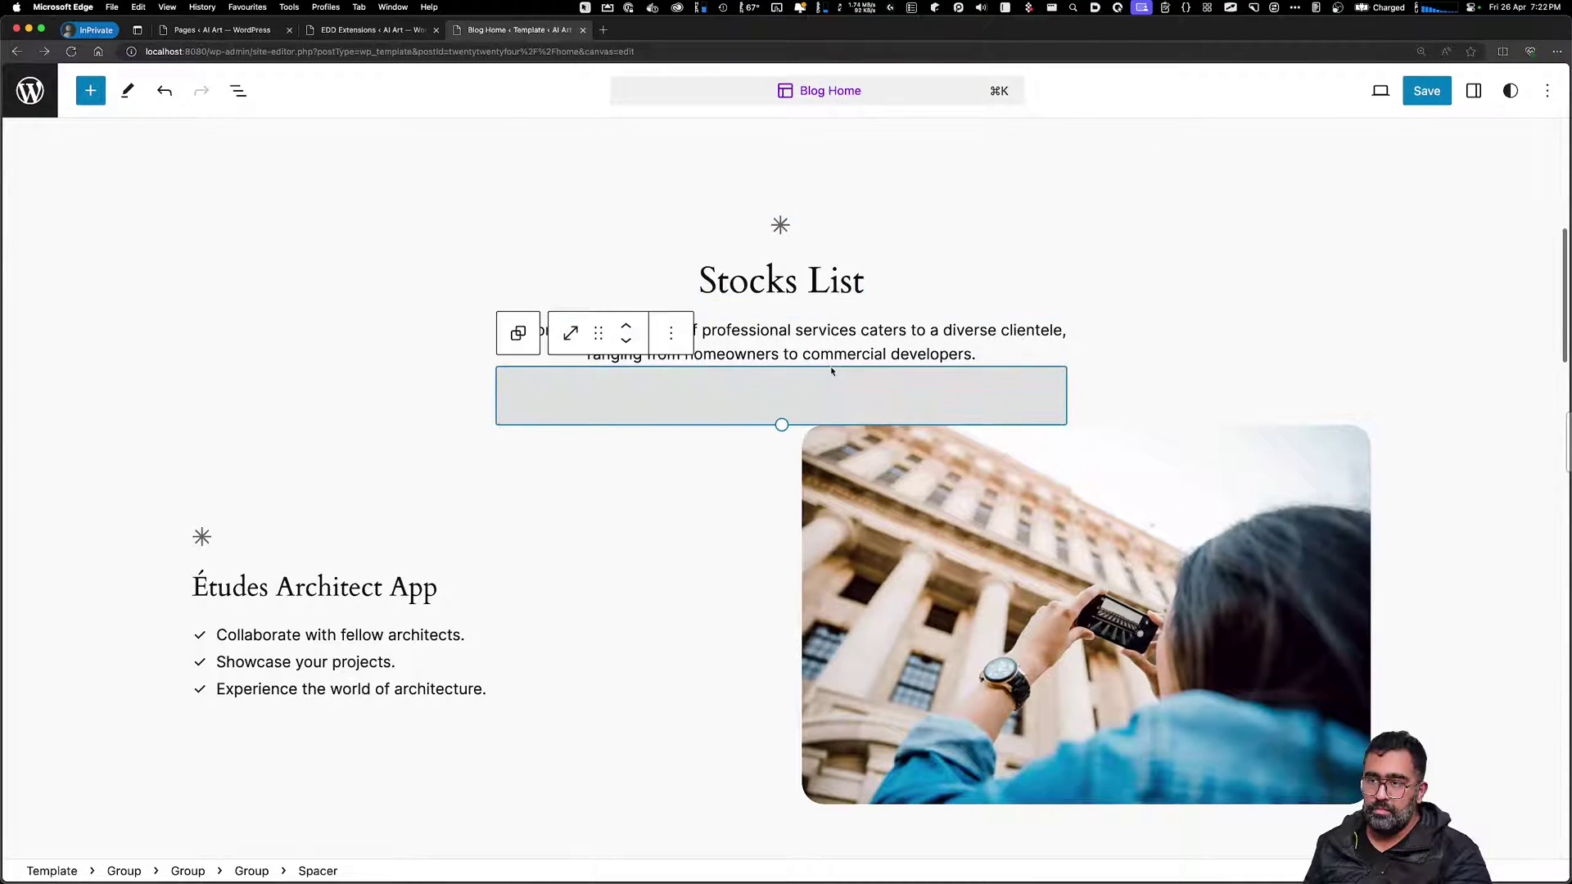
click(766, 232)
double_click(787, 222)
click(791, 222)
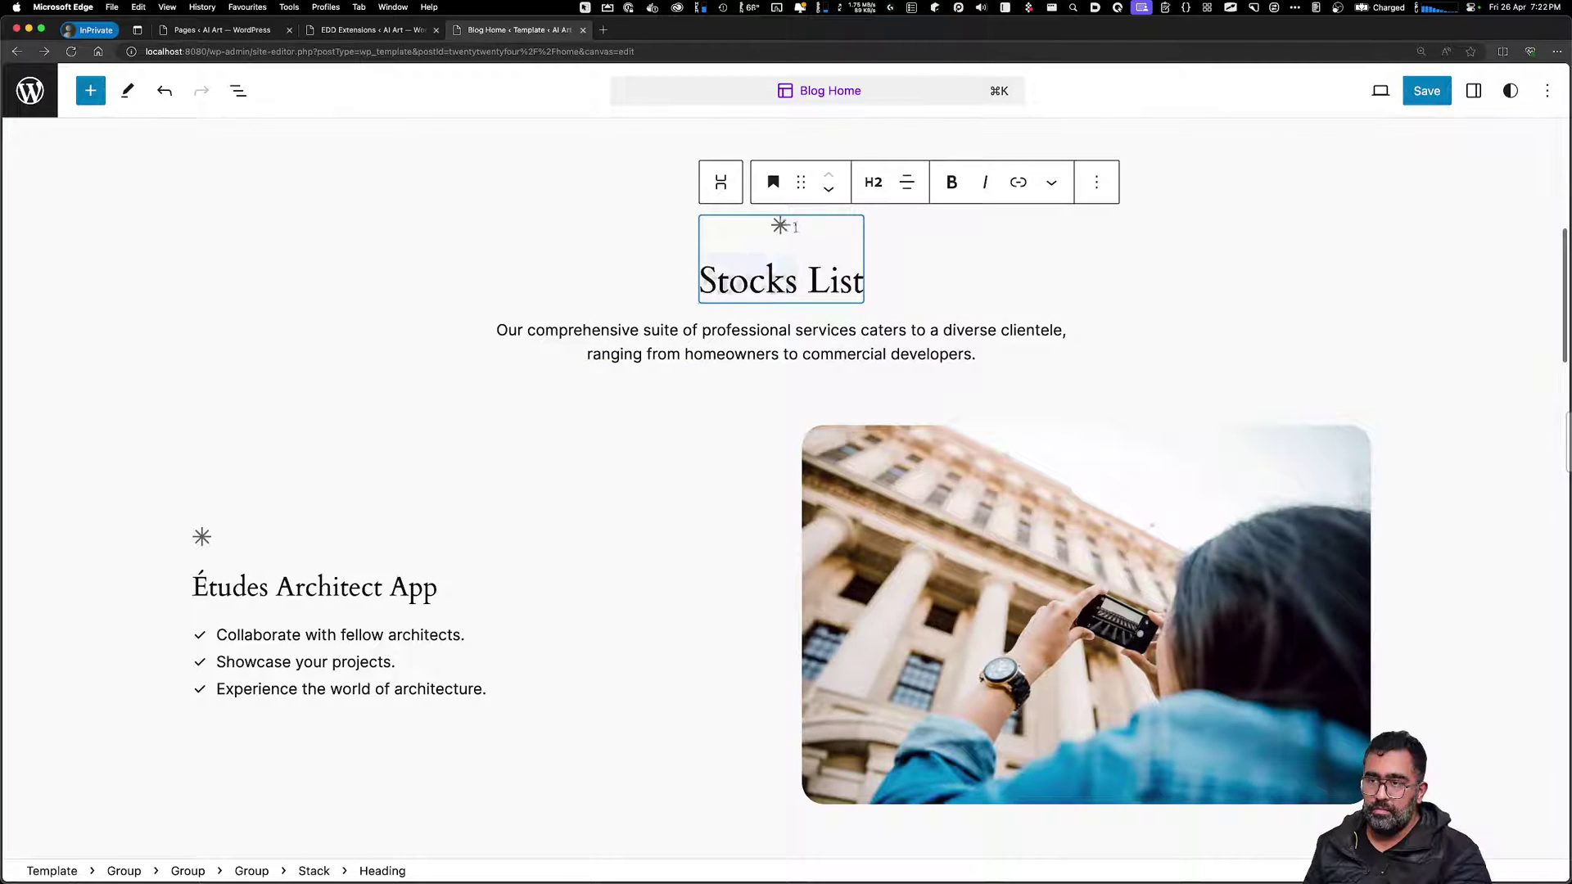
double_click(754, 222)
click(944, 350)
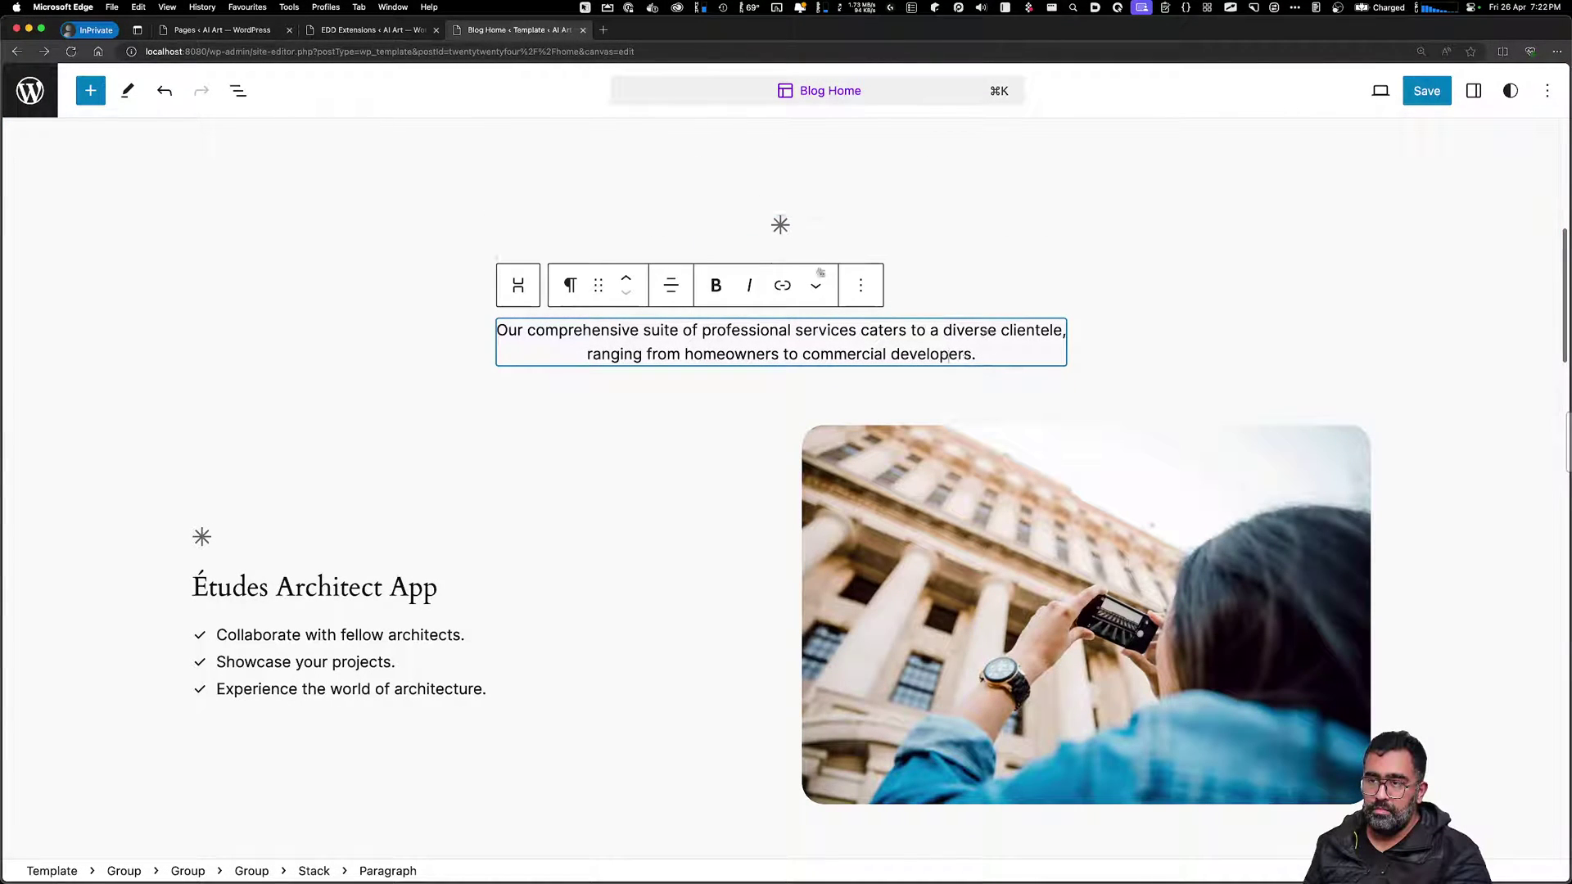
click(870, 289)
click(876, 815)
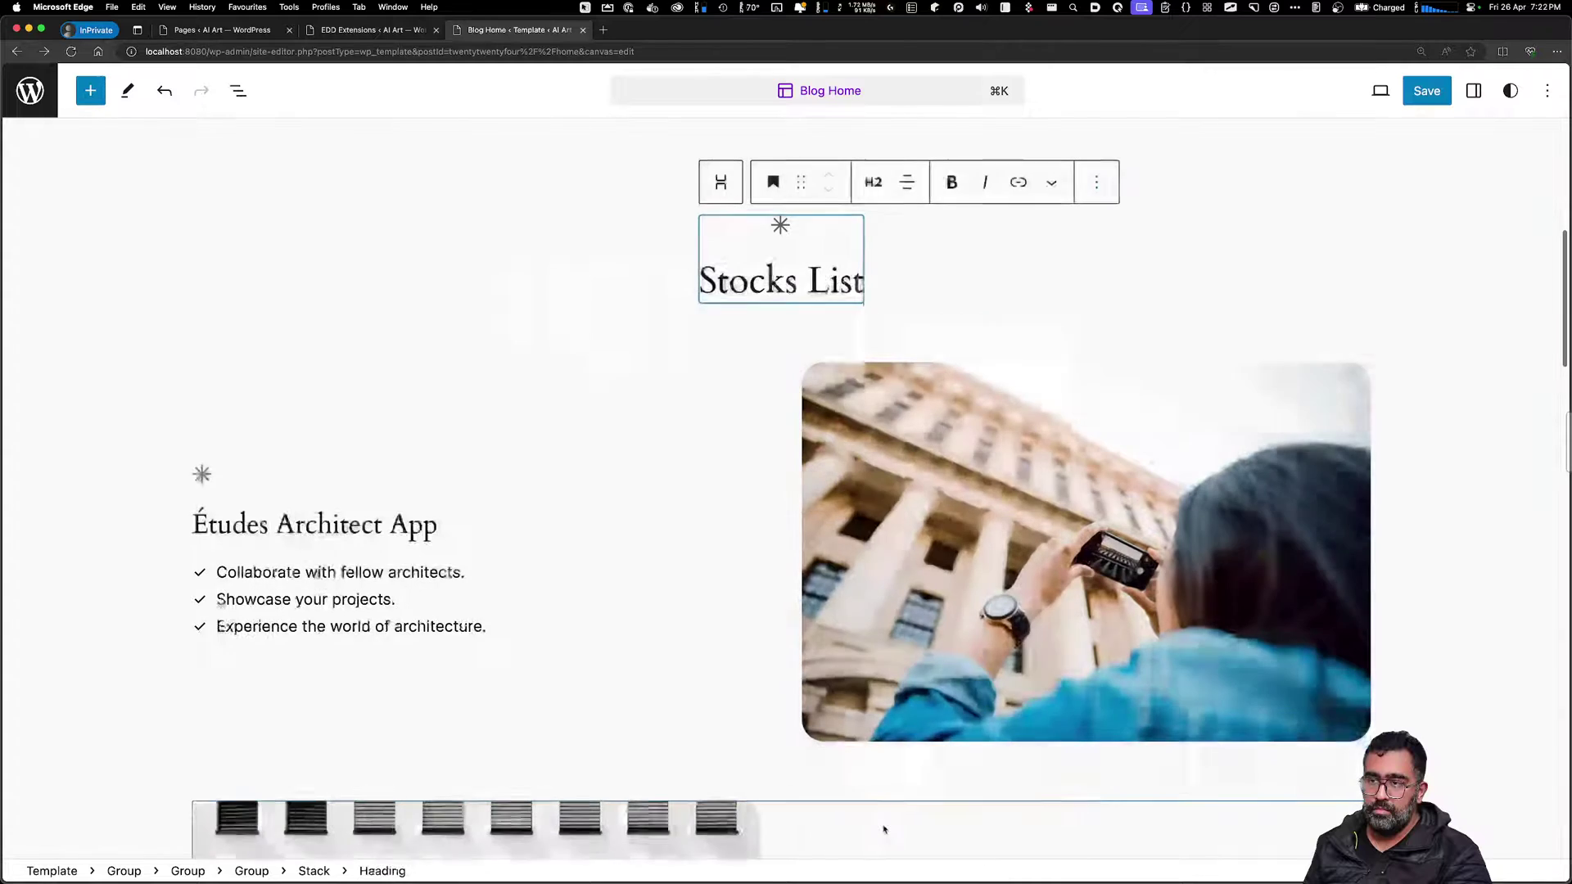
Delete the Études Architect App columns section
scroll(543, 670, down, 2)
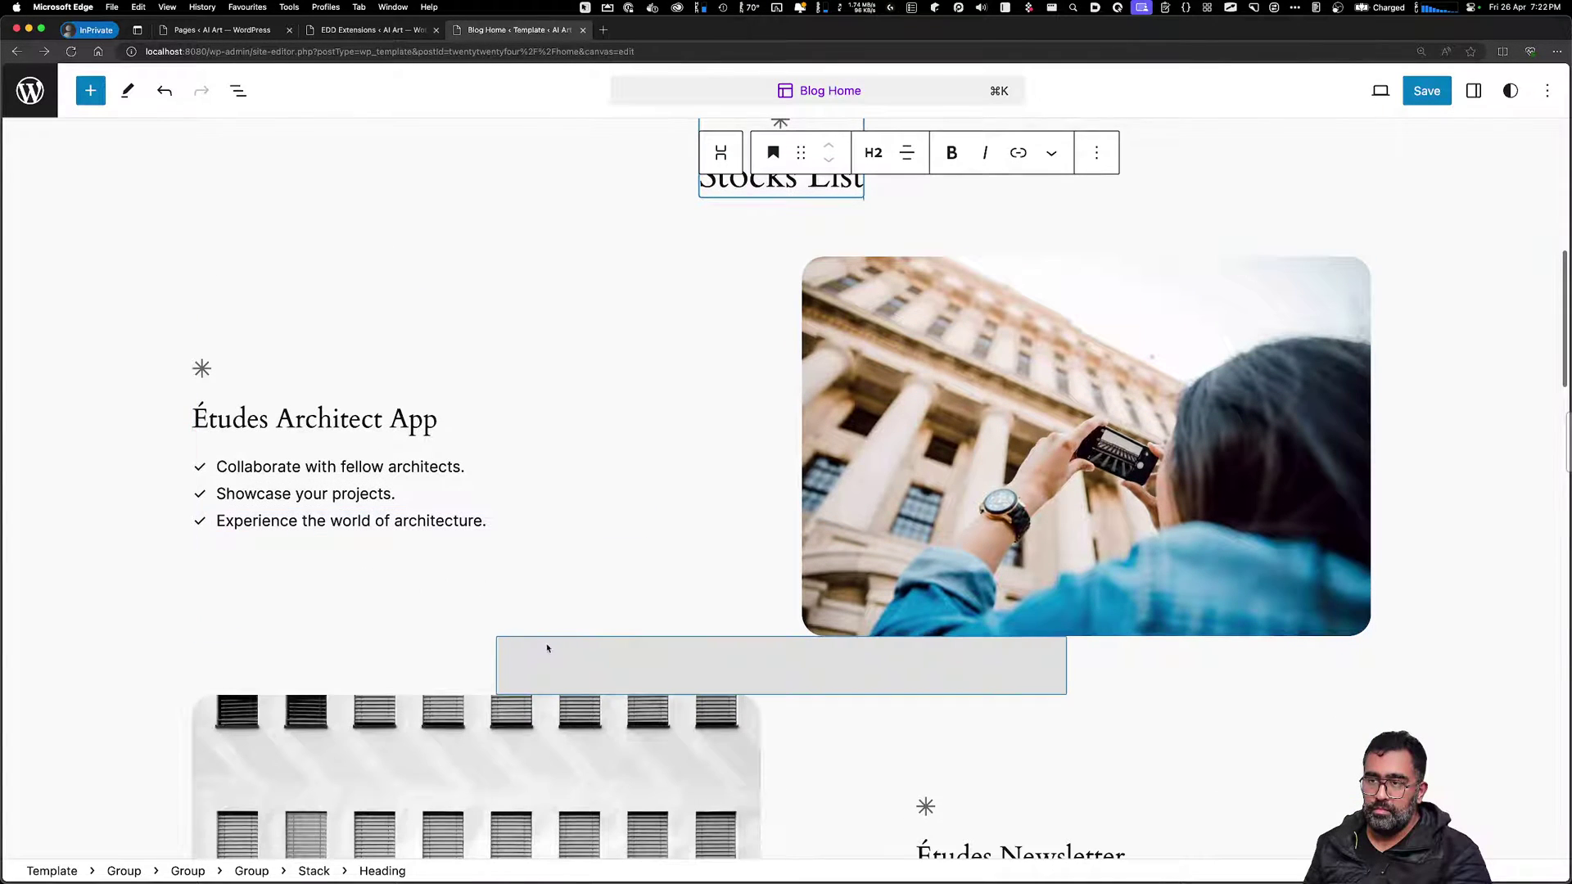
scroll(558, 646, down, 4)
scroll(558, 646, up, 3)
click(626, 344)
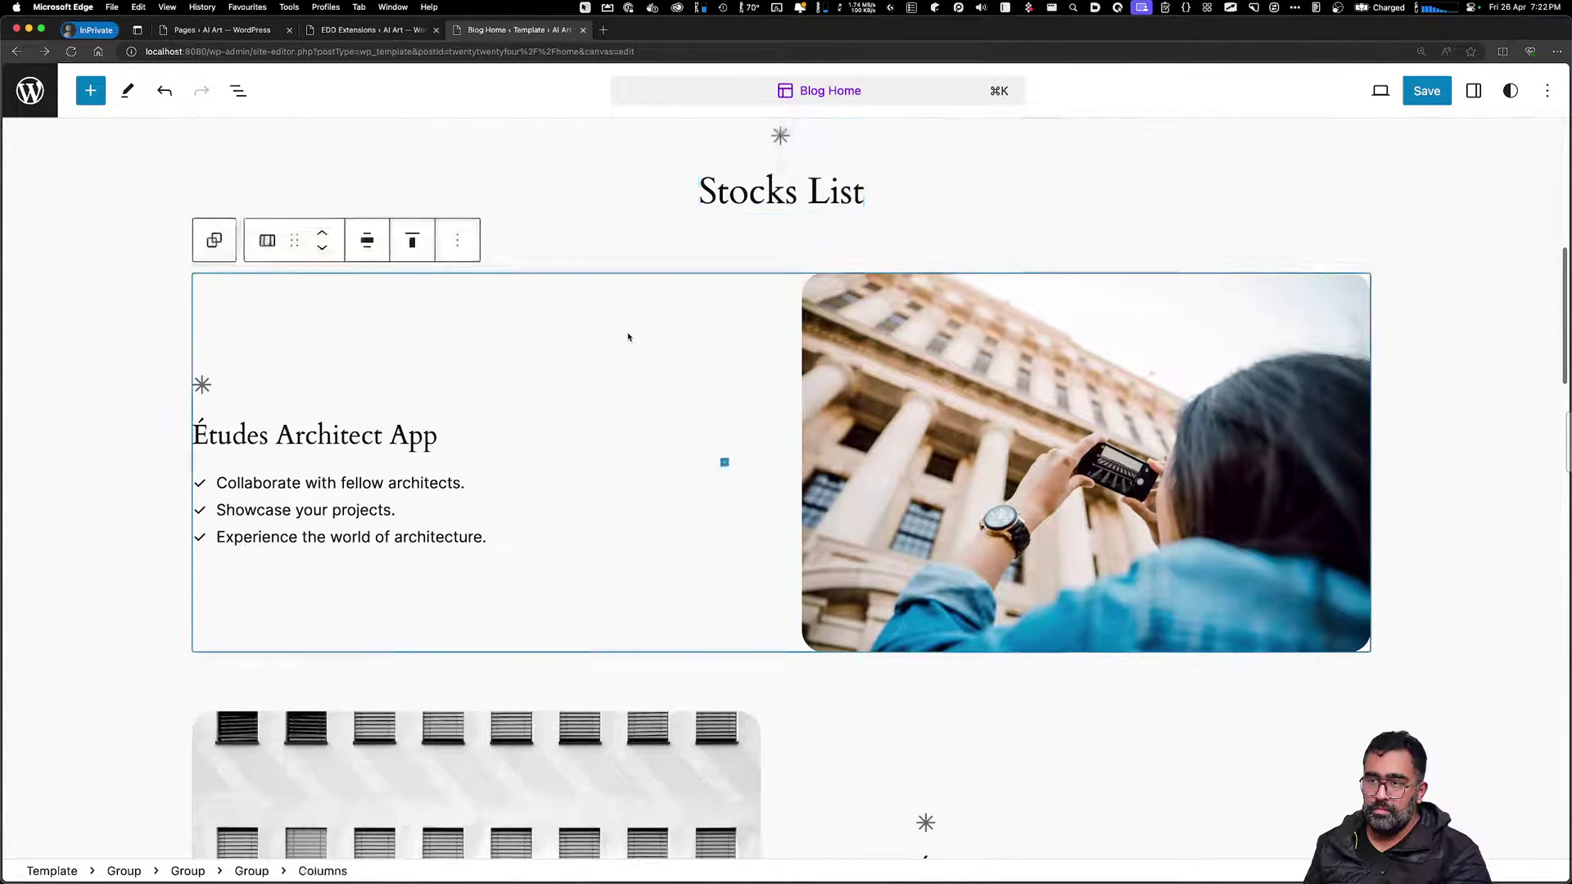
click(456, 239)
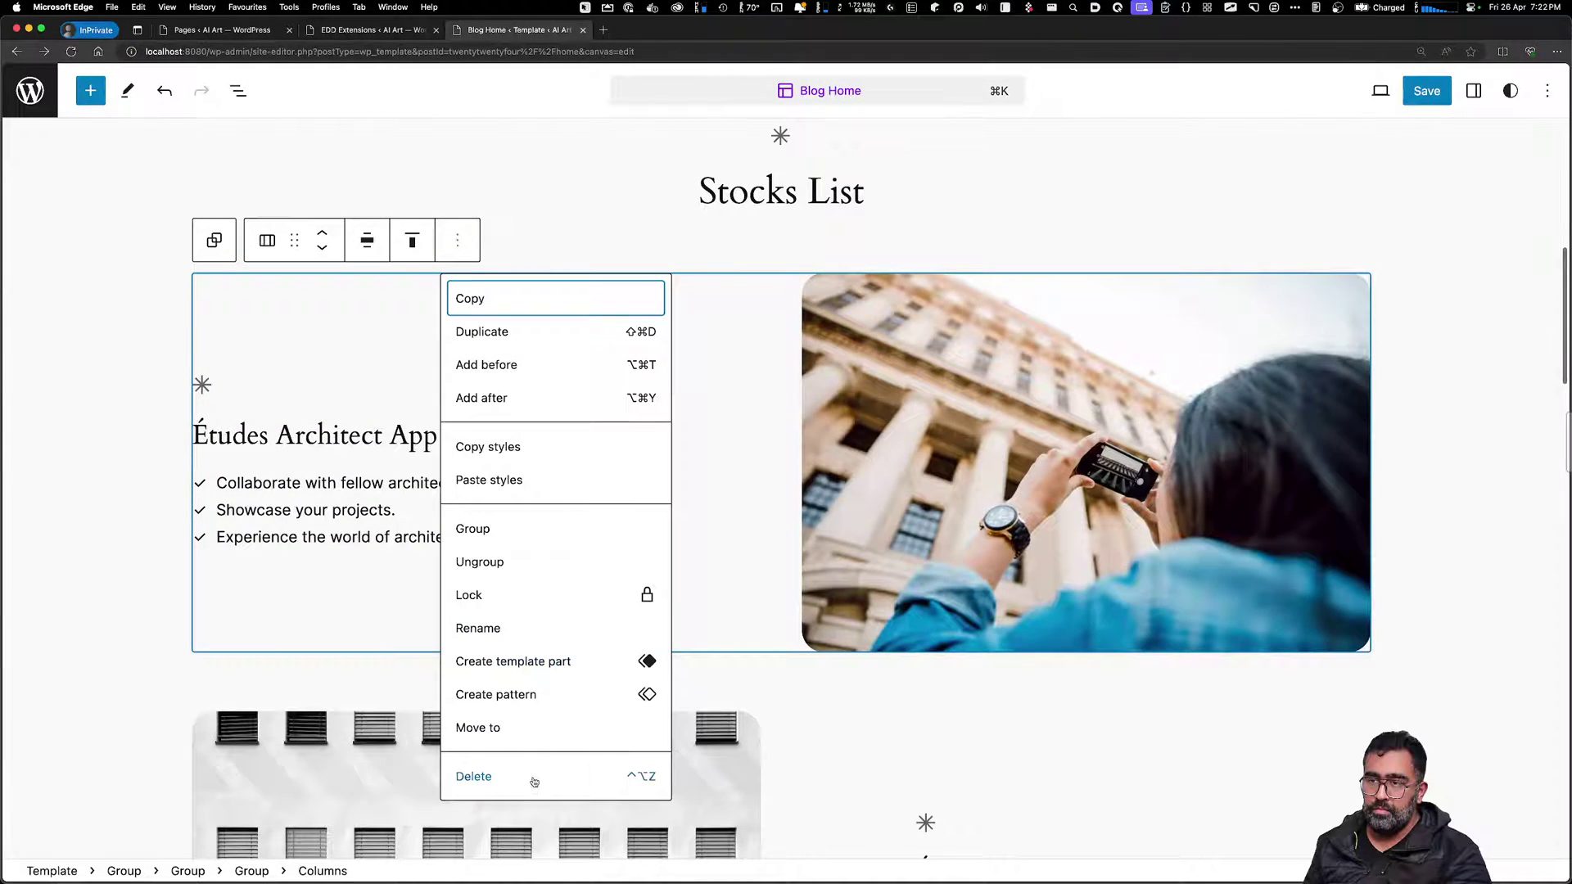
click(536, 778)
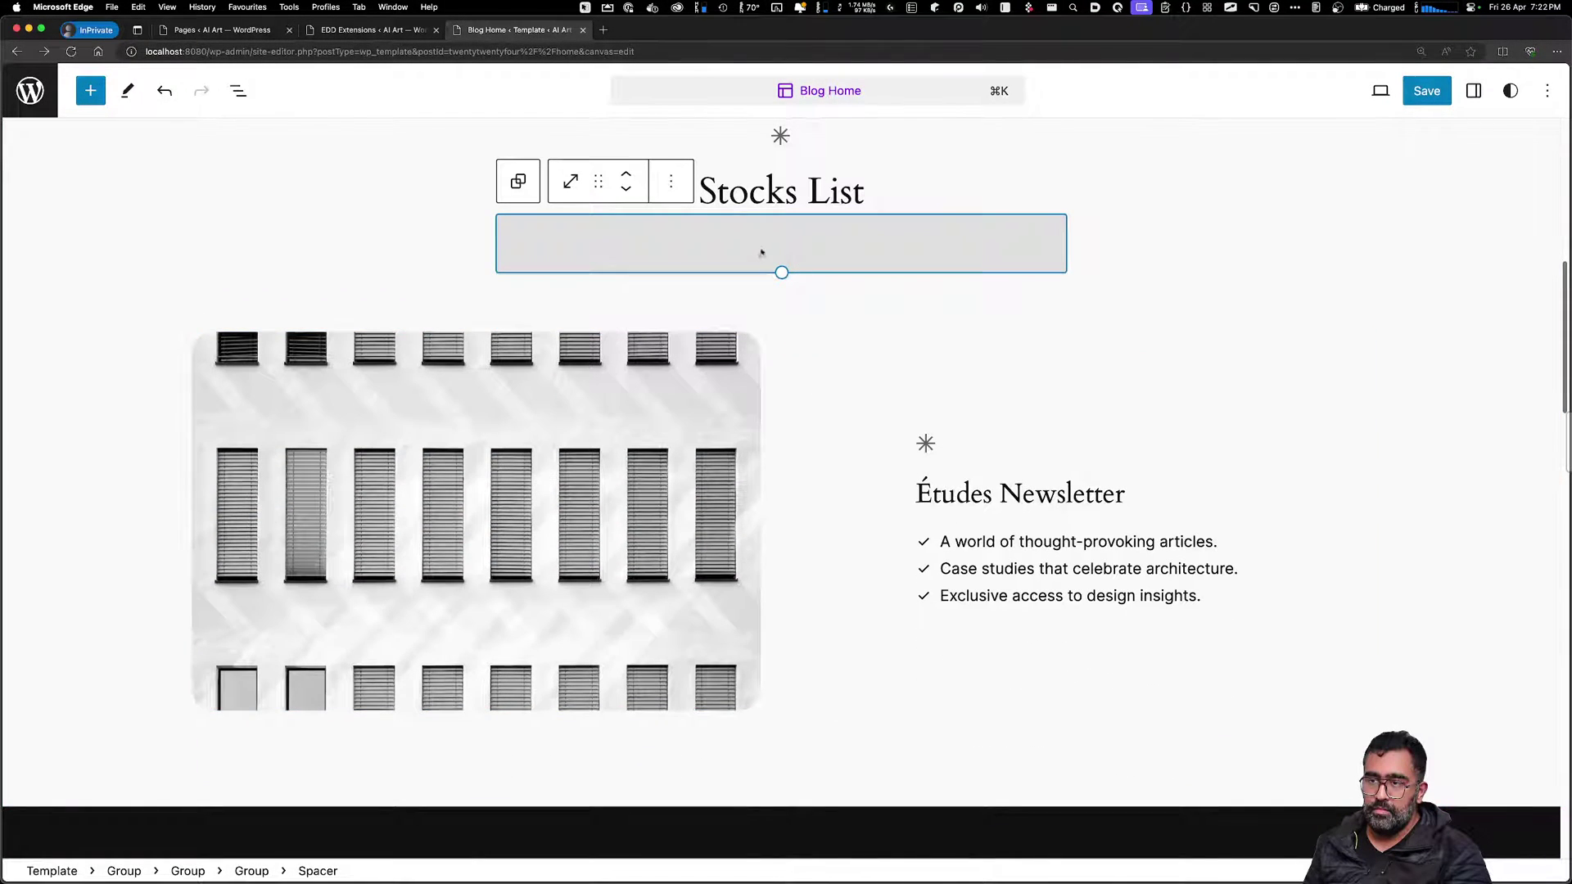
click(670, 181)
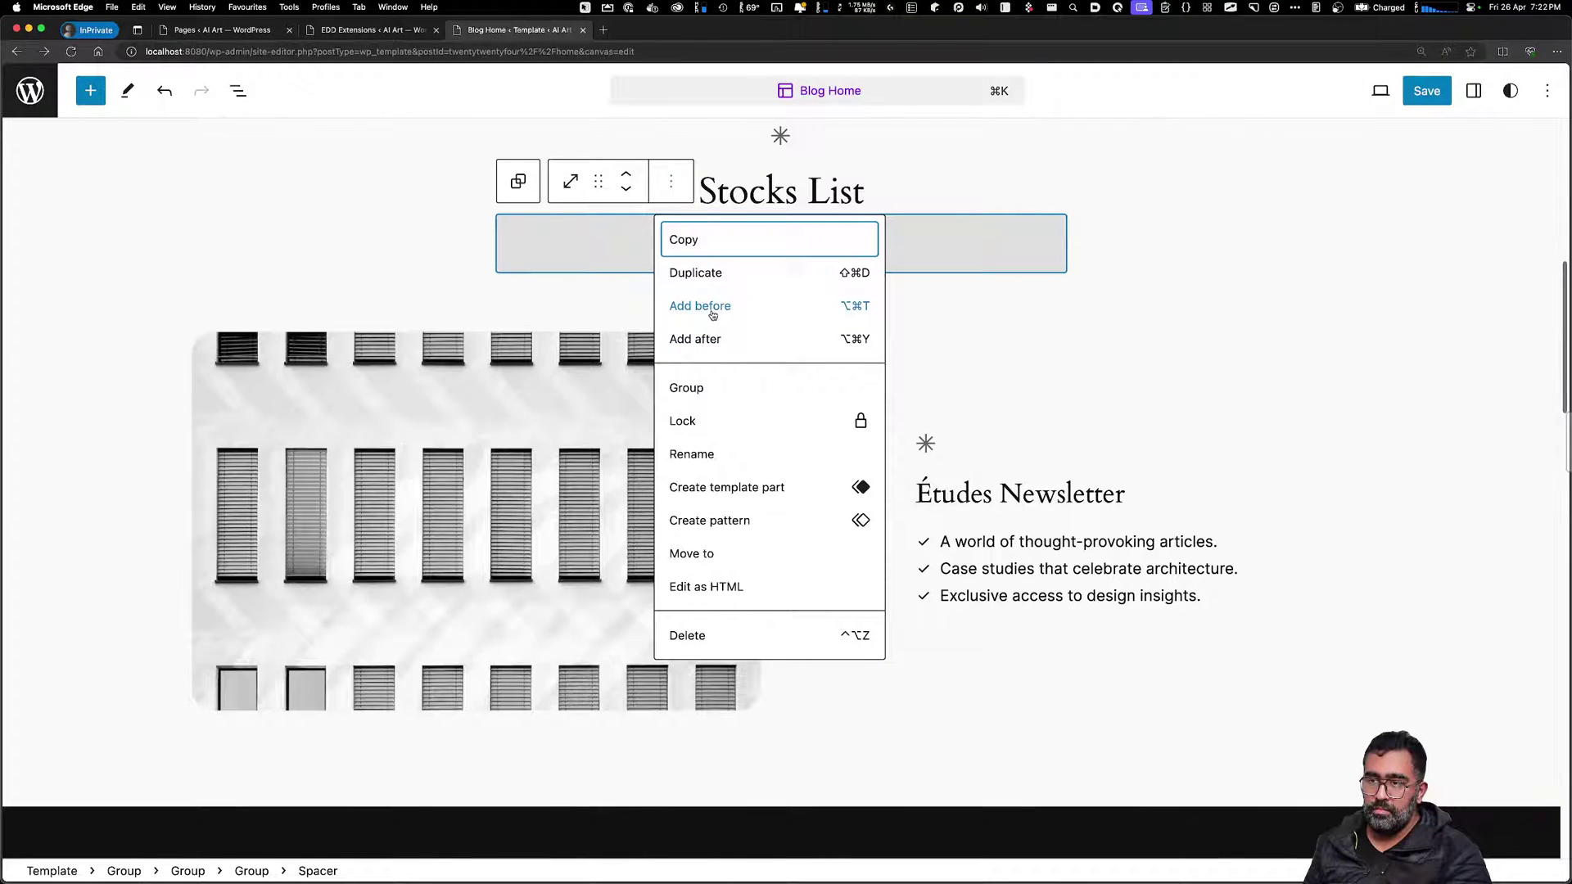
Add a Gallery block before the spacer, browse the media library, then close it without adding images
click(712, 316)
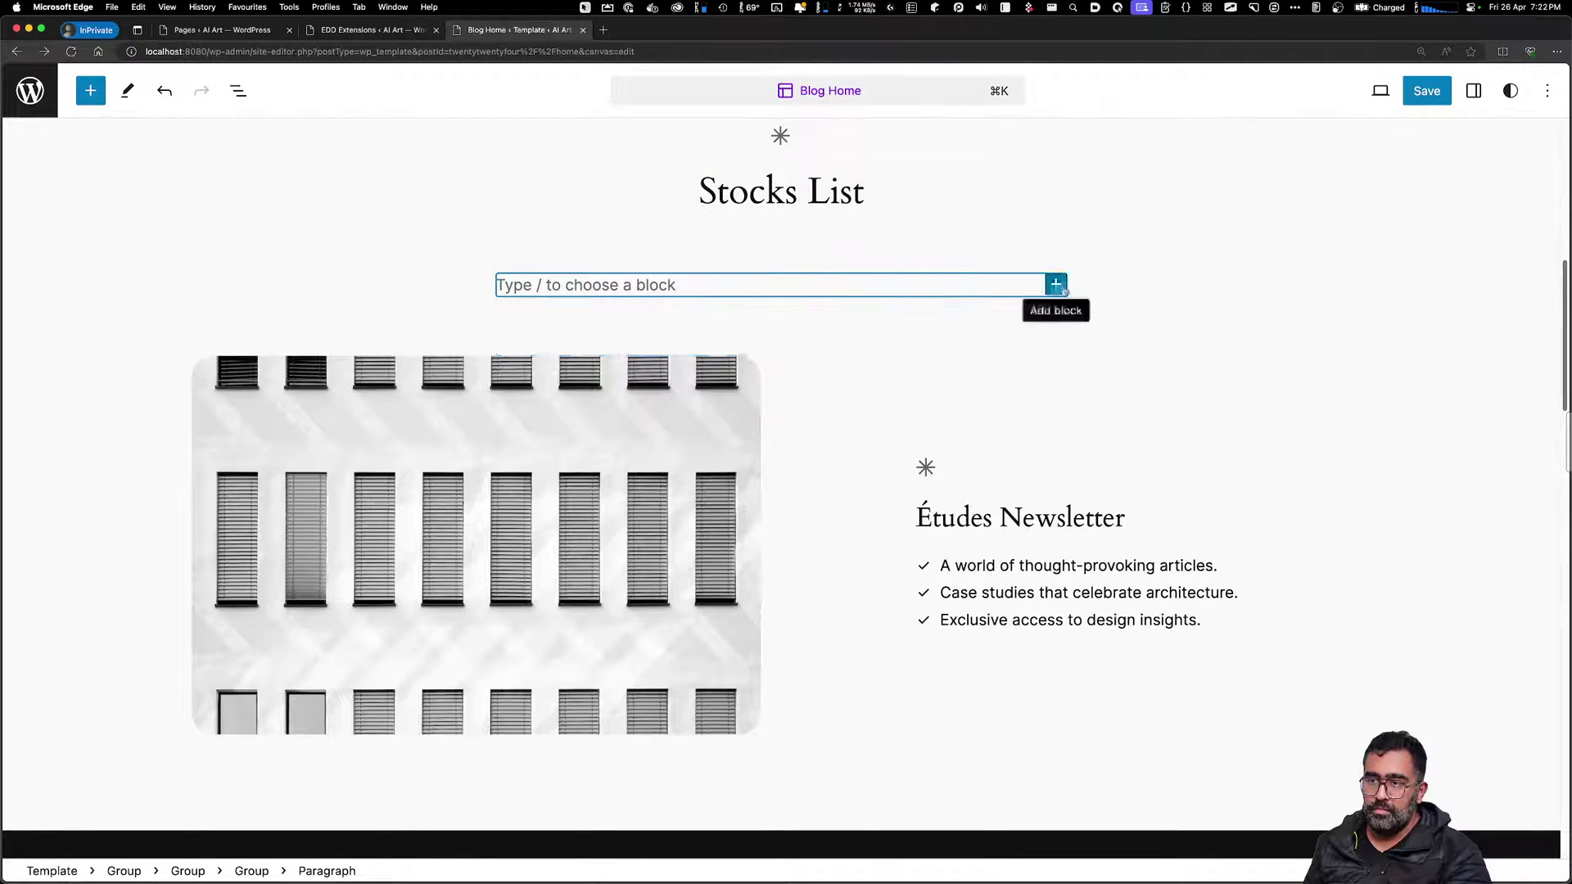
click(1055, 285)
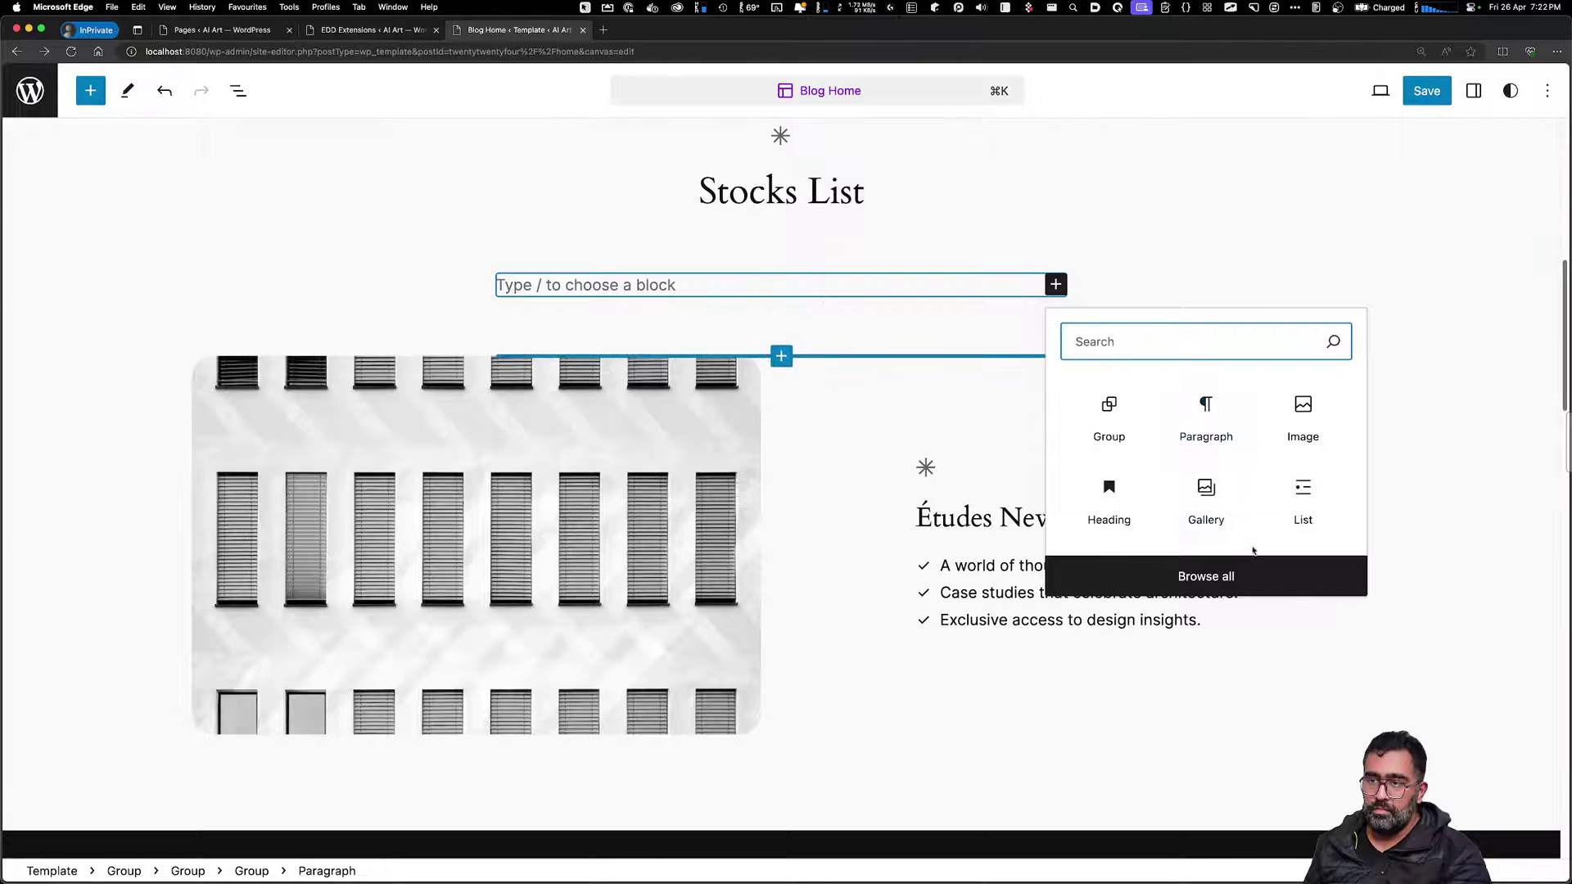
click(1206, 491)
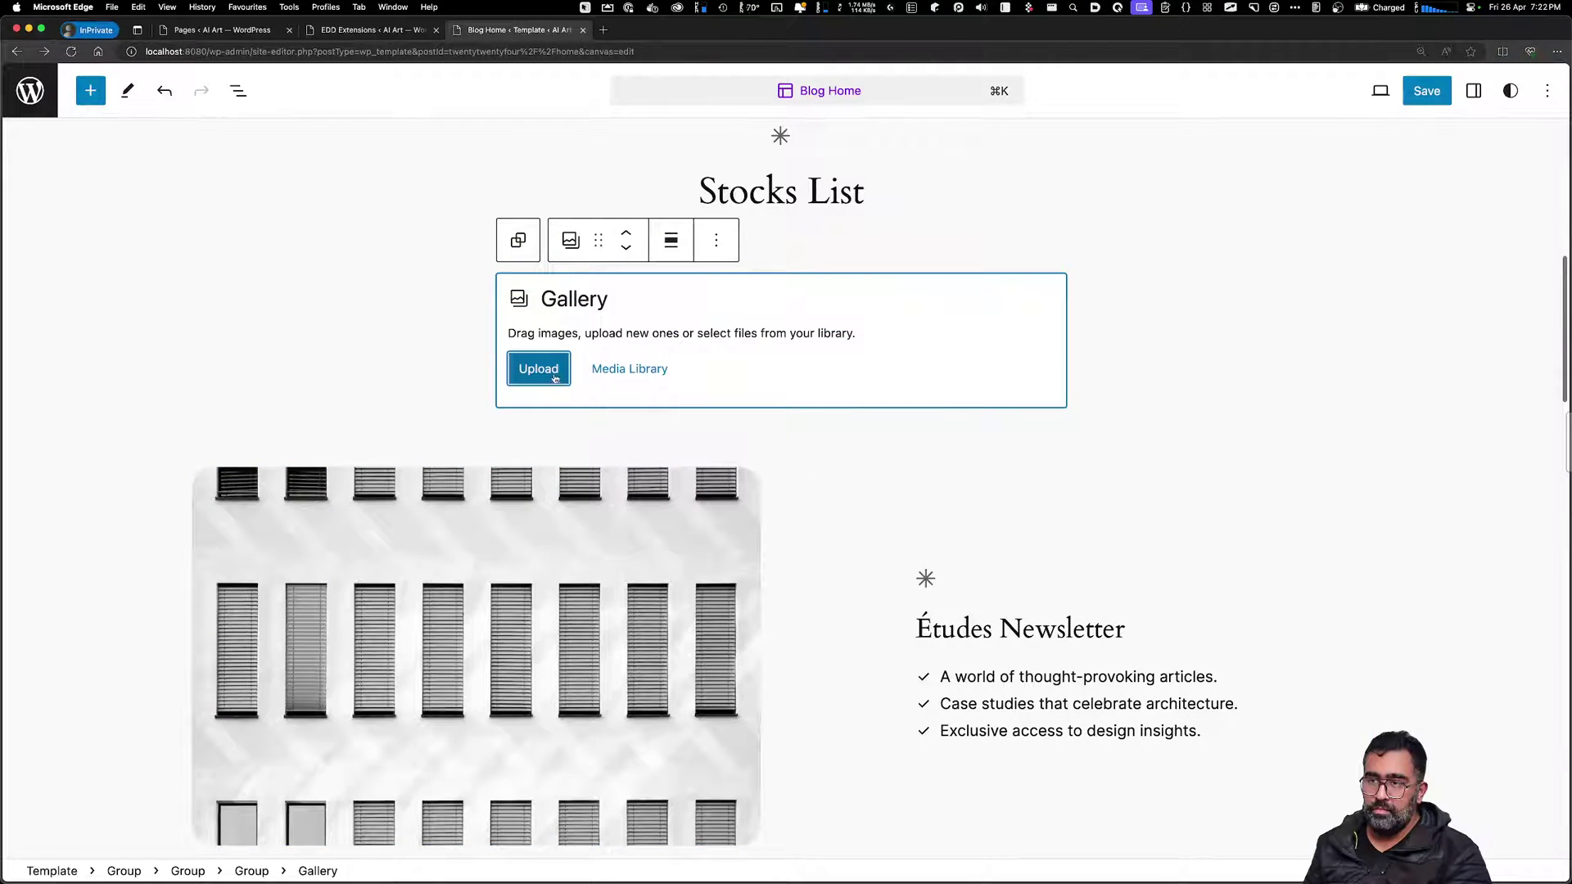
click(604, 372)
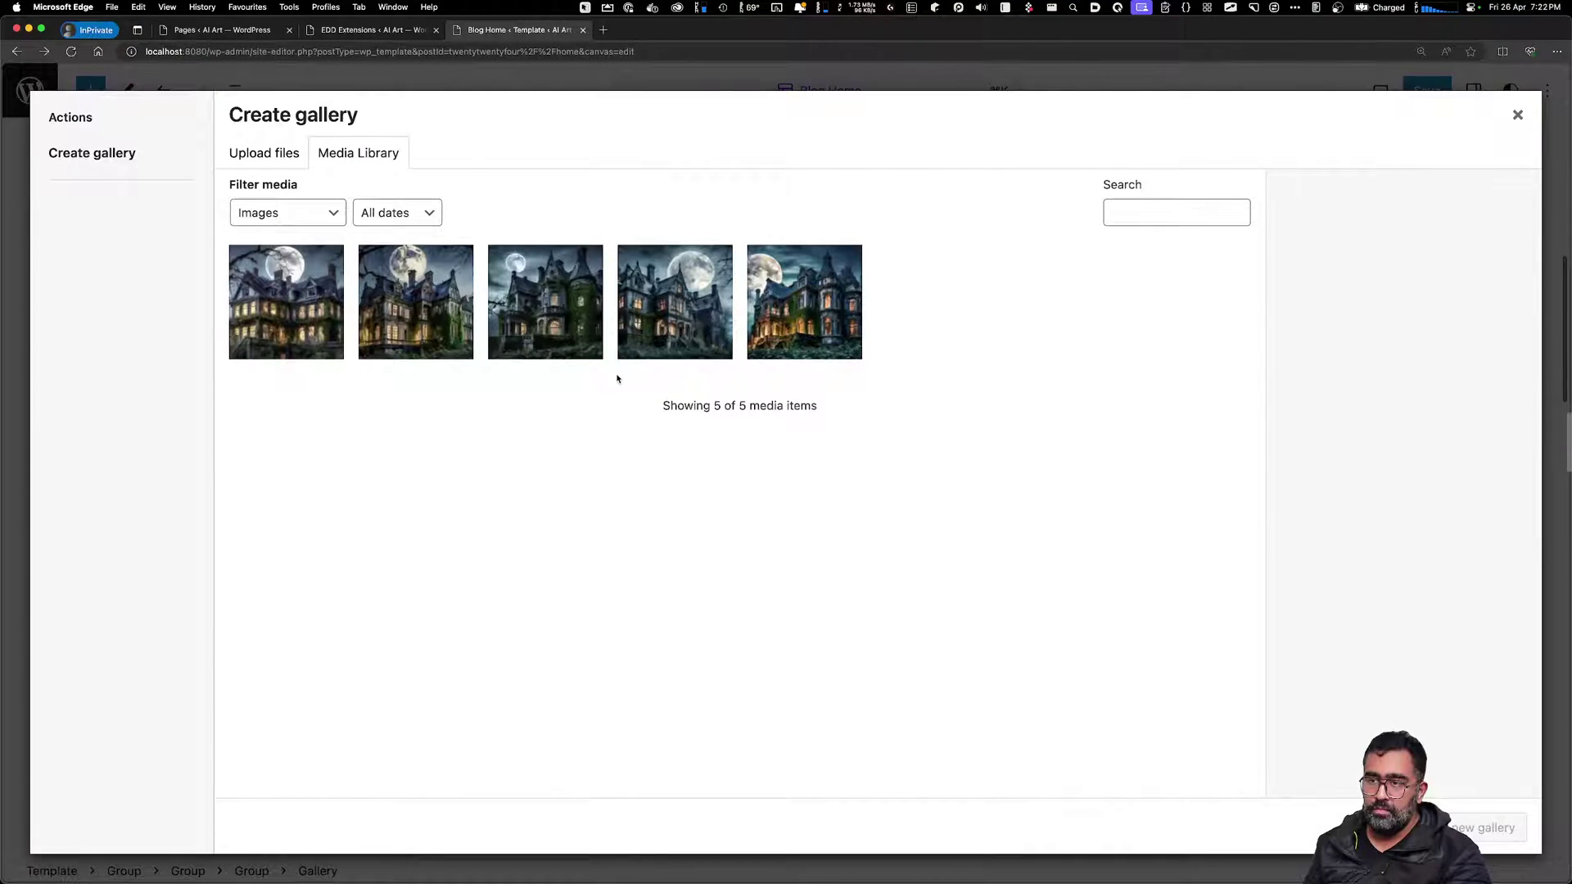
click(821, 332)
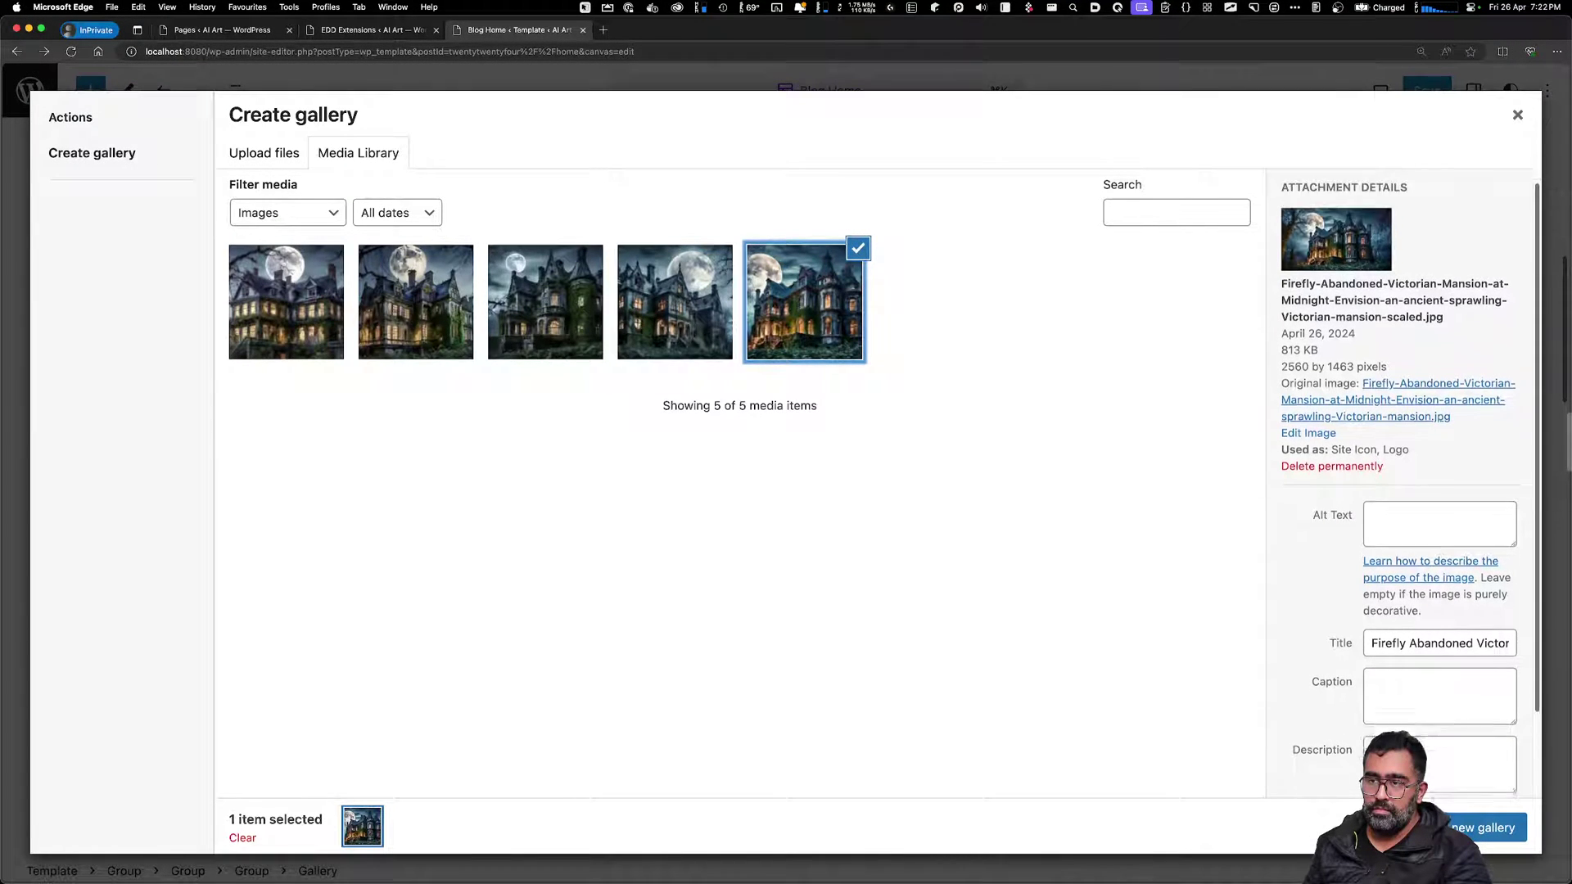
scroll(1398, 475, down, 3)
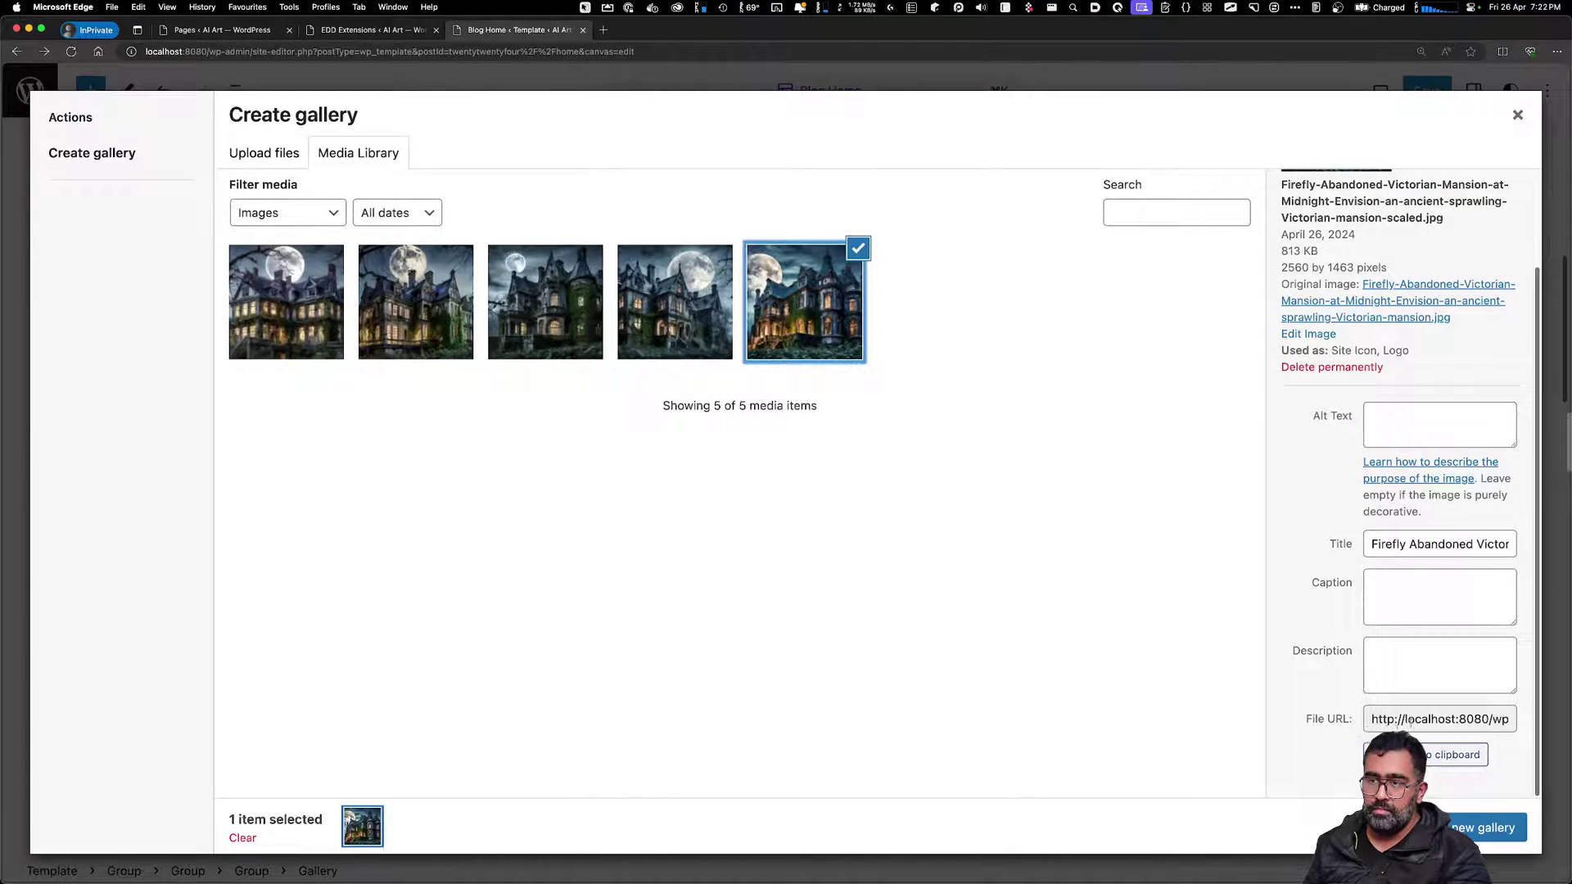
scroll(1408, 724, up, 3)
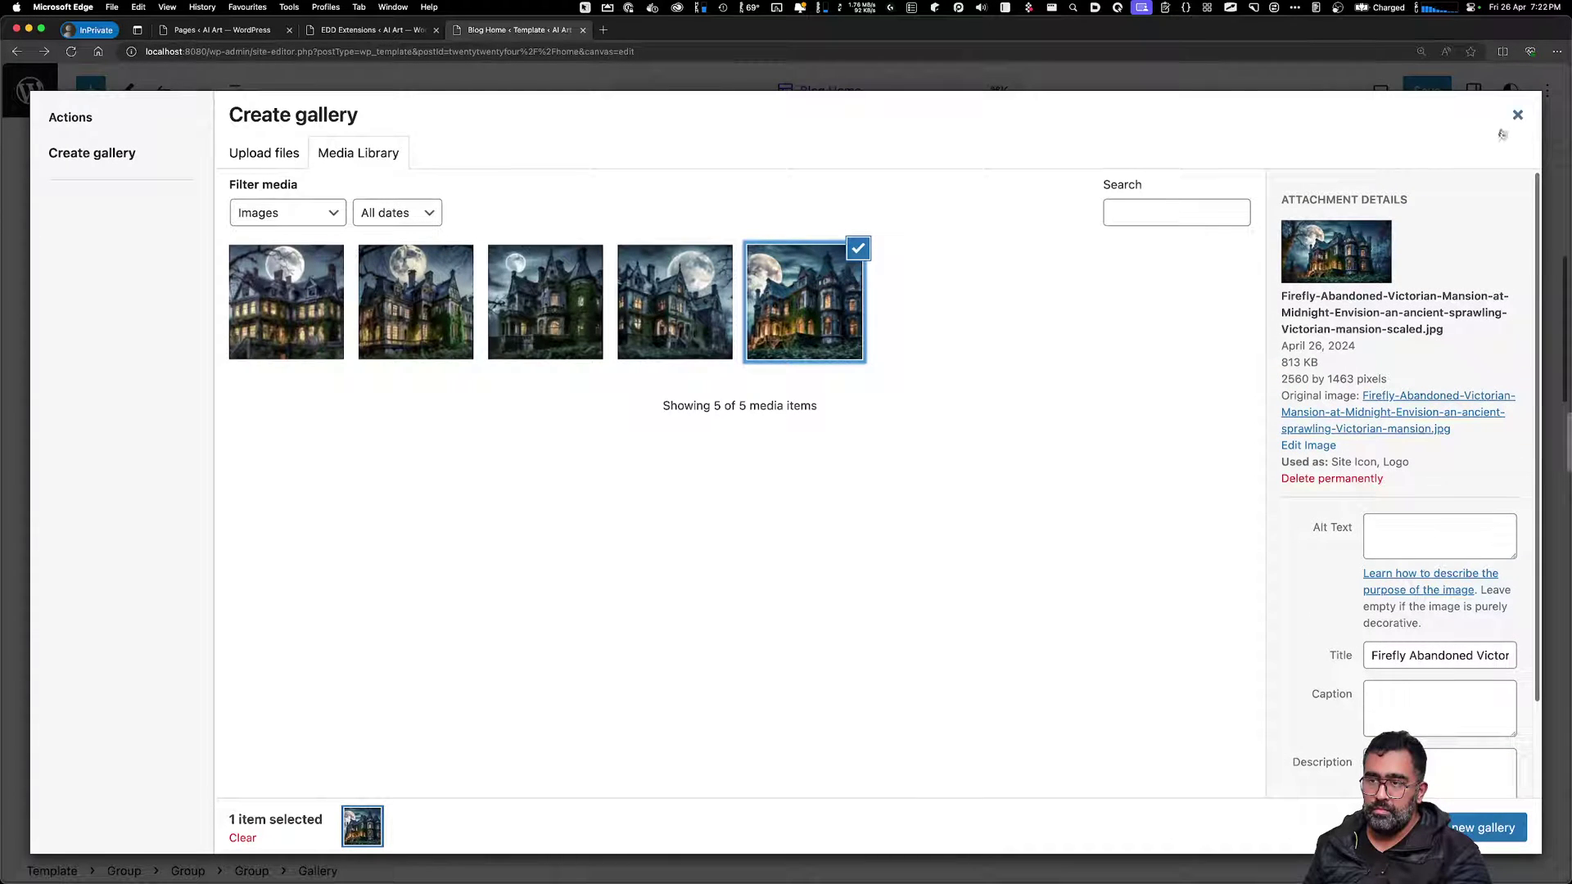
click(1516, 116)
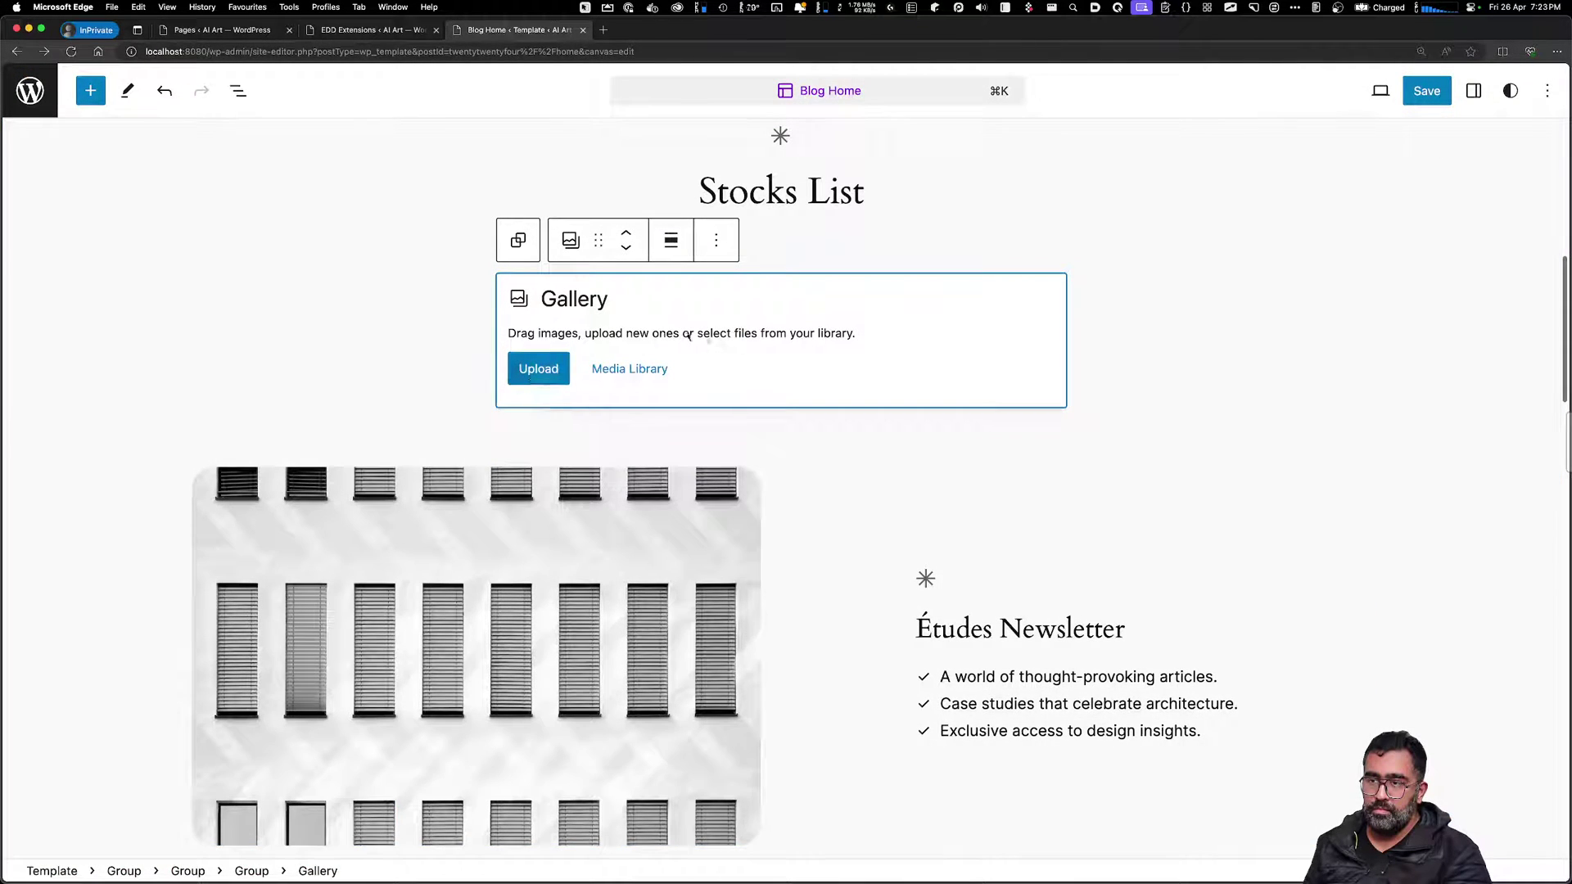
Insert an empty block after the Gallery and bring up the full block library
click(721, 248)
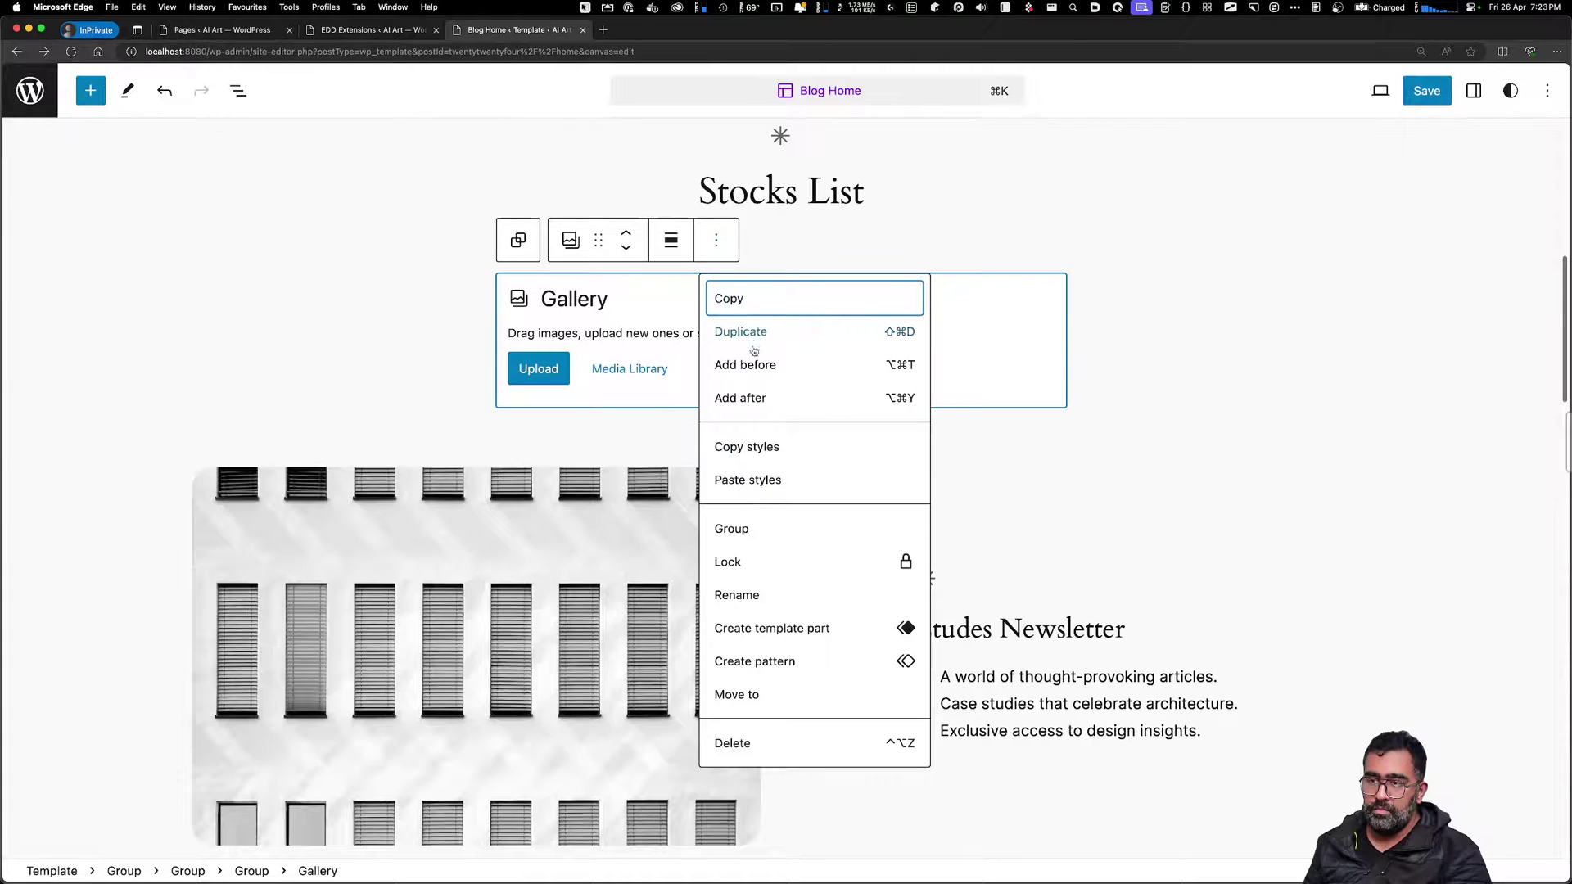
click(759, 398)
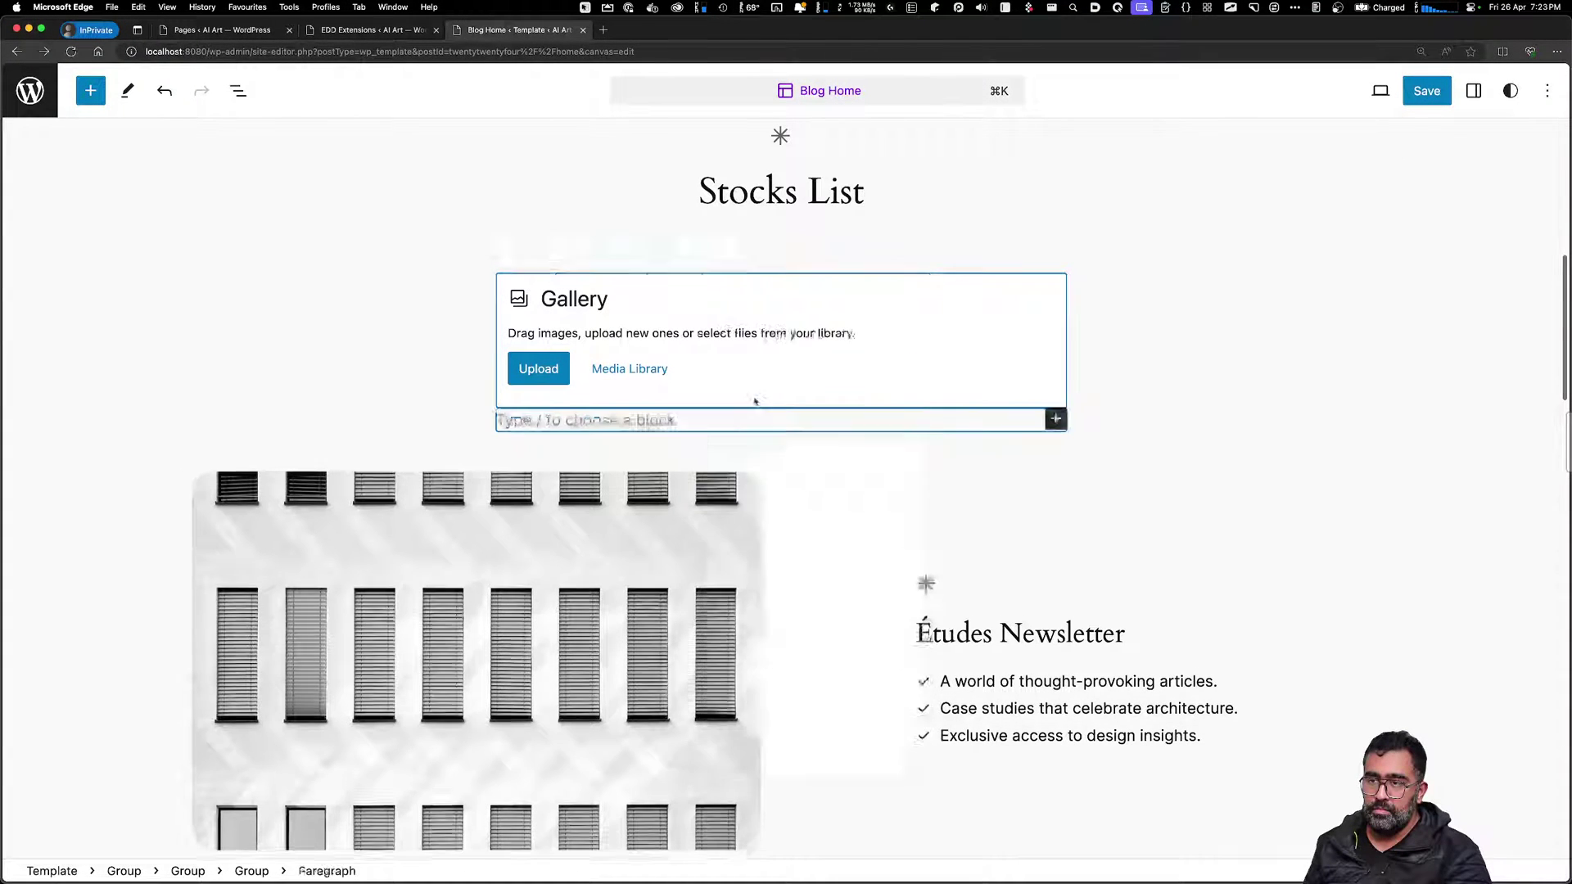
click(1055, 420)
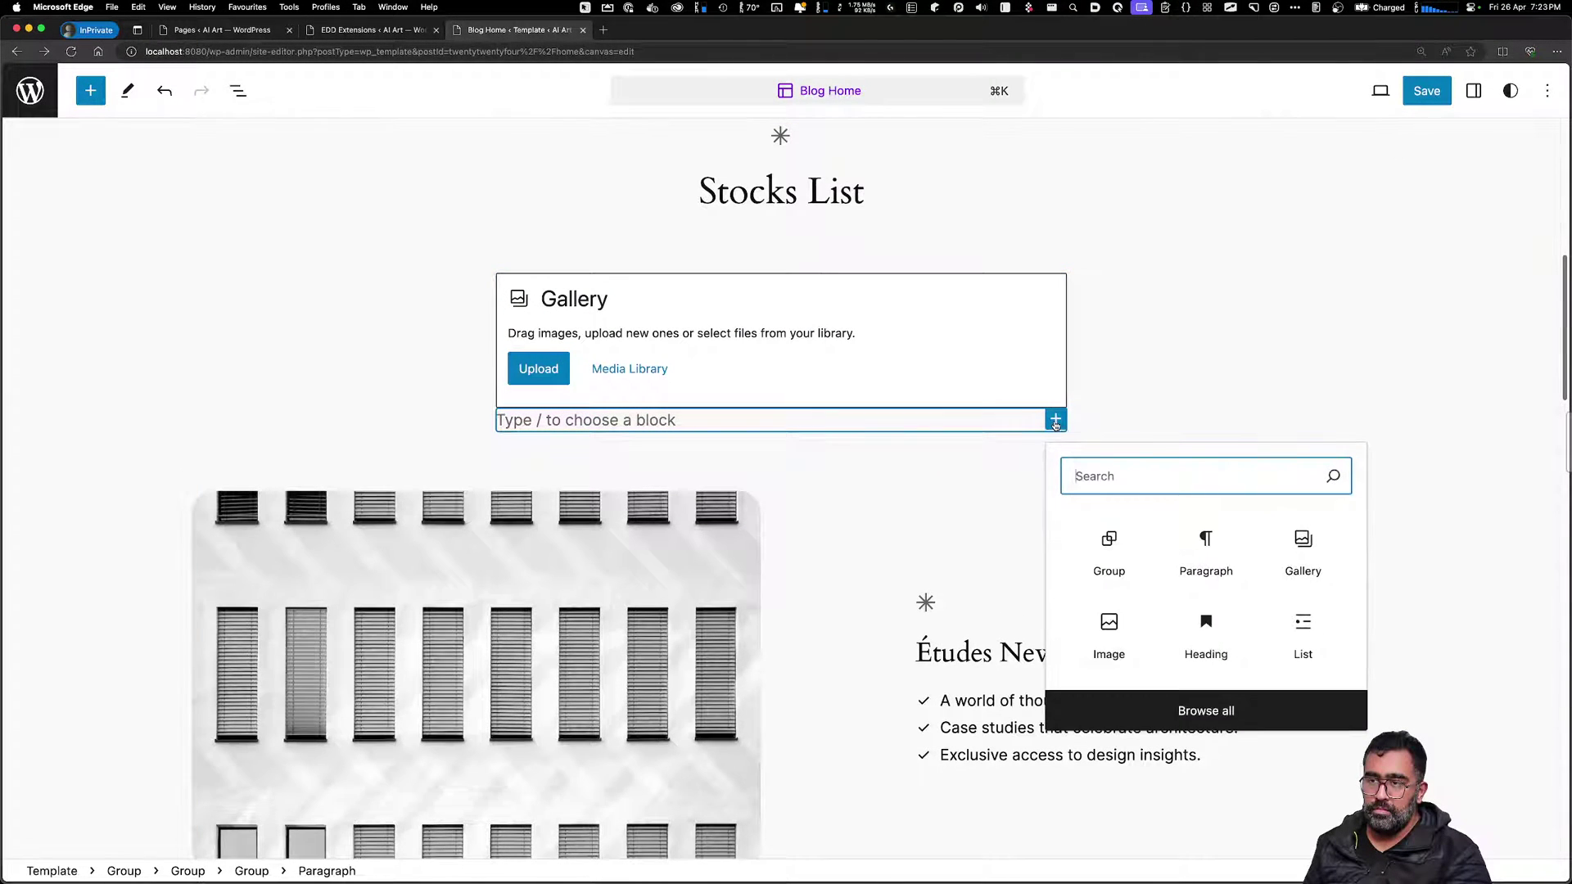
click(1254, 708)
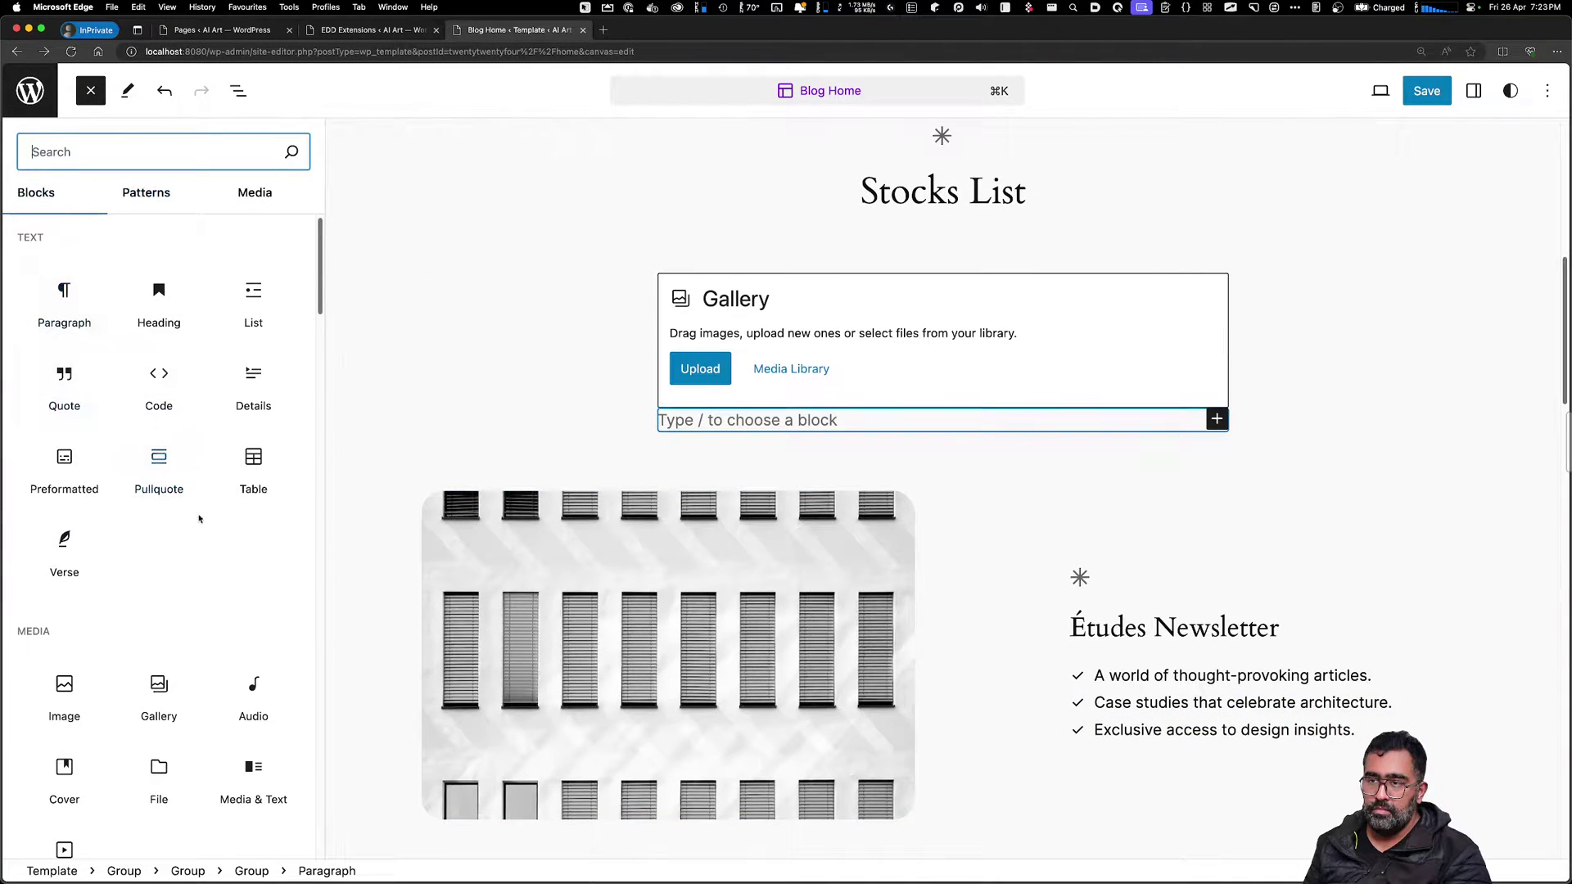
Add the Easy Digital Downloads EDD Products block, listing Haunted House Stock Images at $1.00
scroll(199, 519, down, 3)
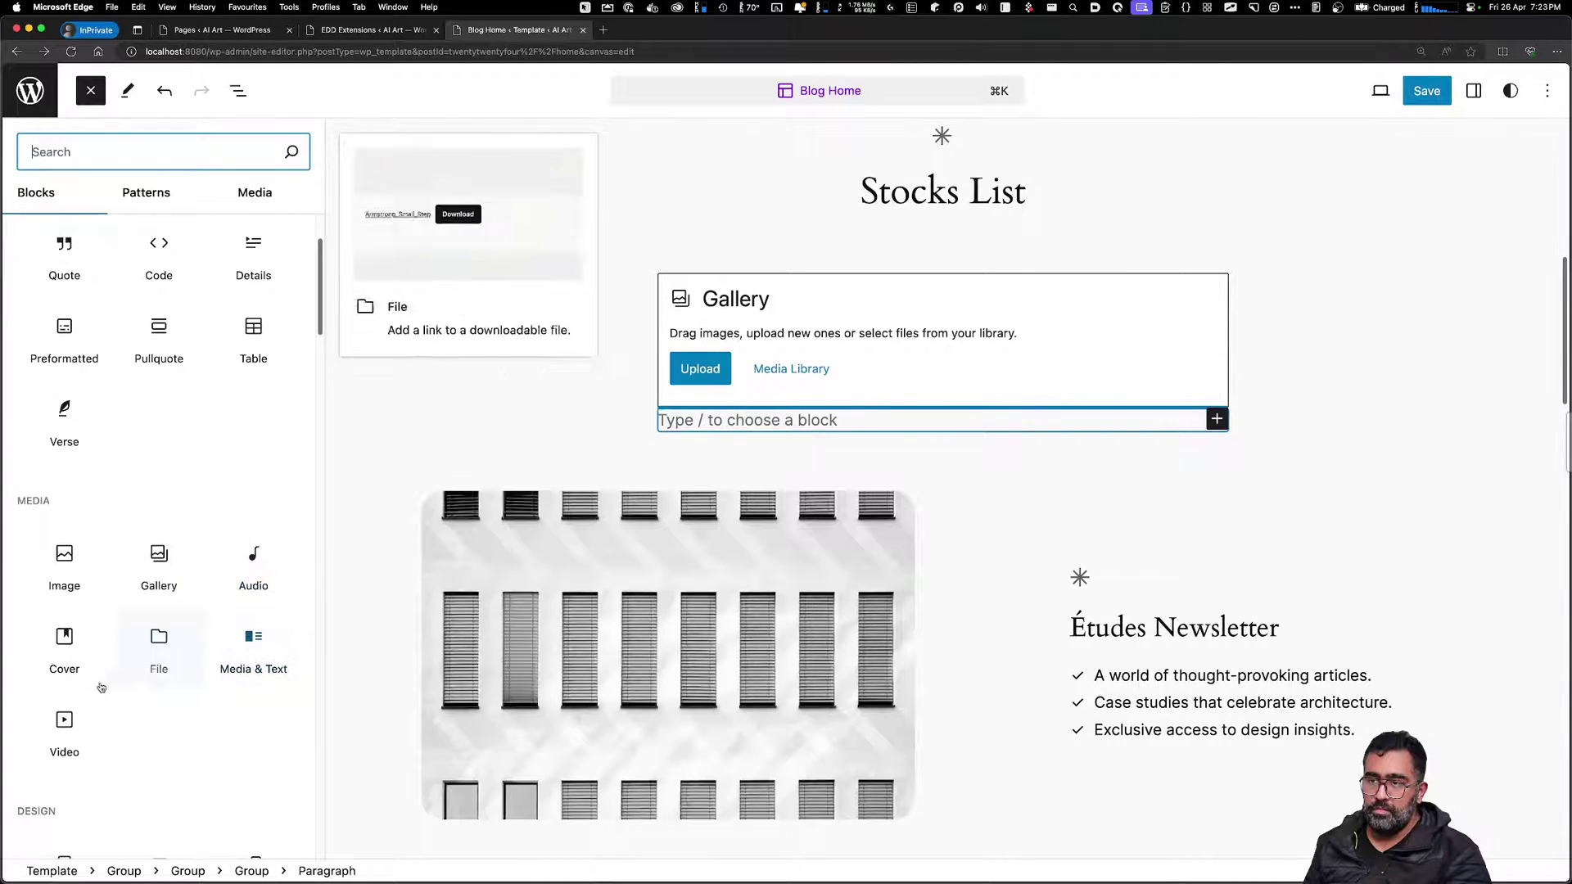
scroll(105, 737, down, 5)
scroll(101, 664, down, 5)
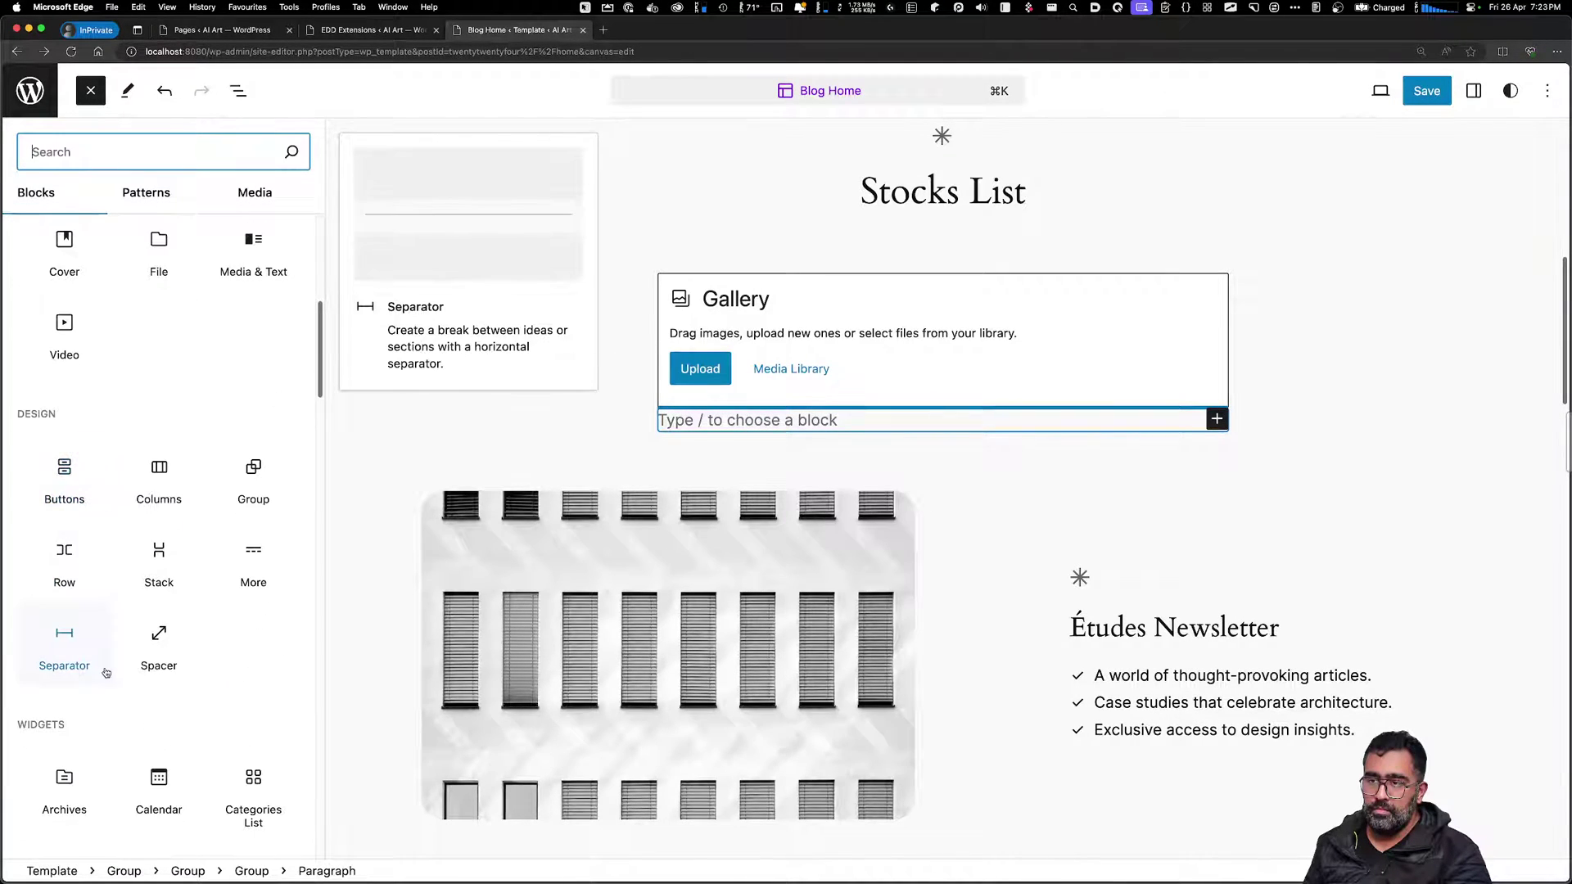
scroll(228, 700, down, 5)
scroll(229, 700, down, 5)
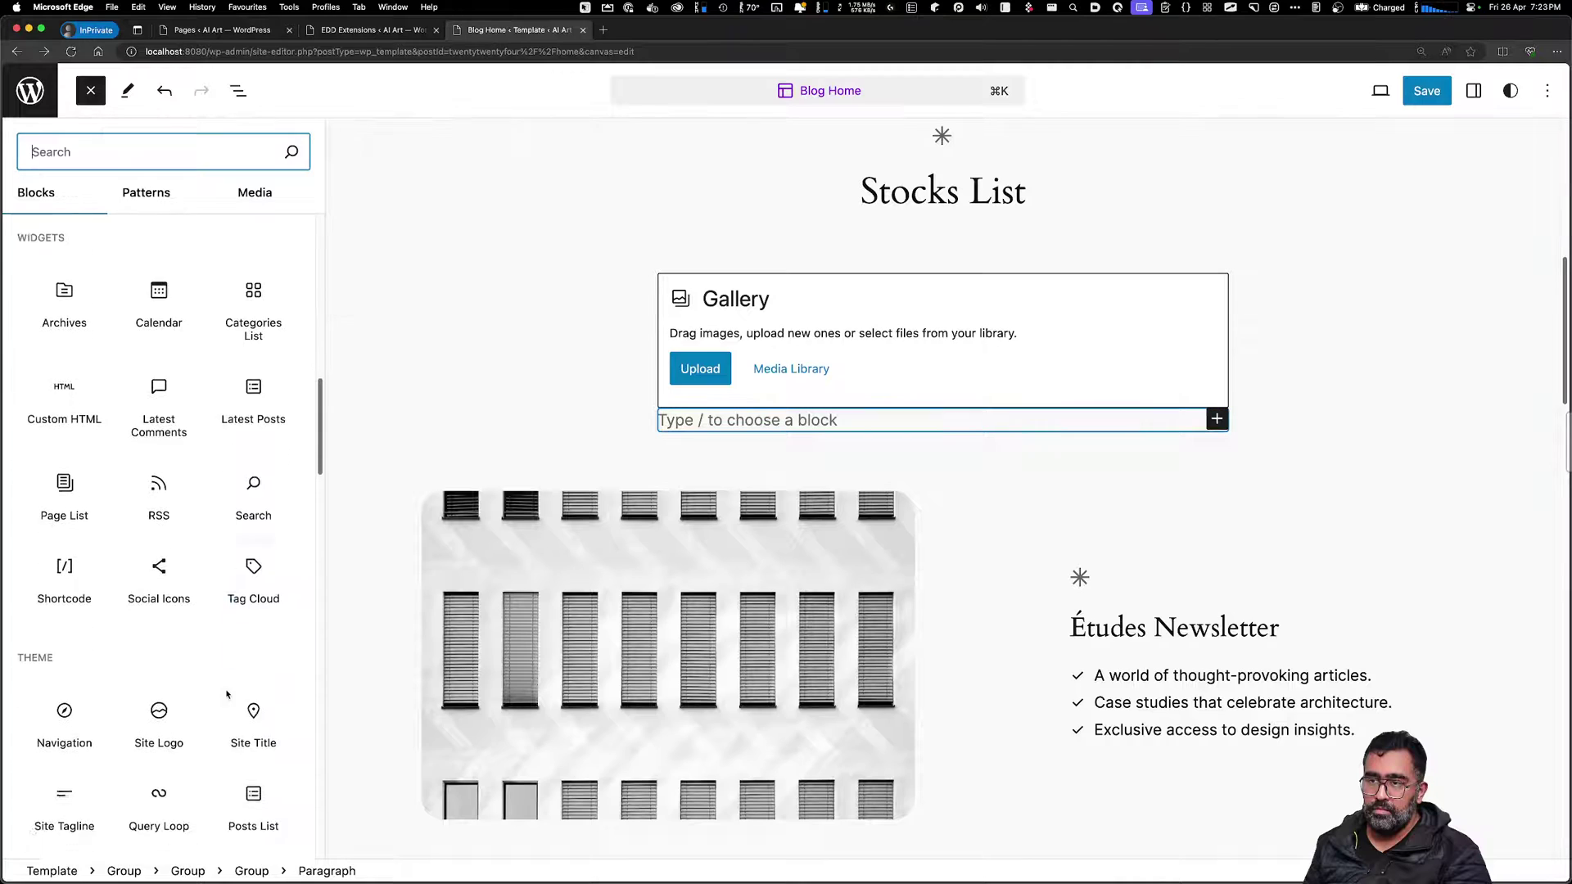
scroll(161, 625, down, 2)
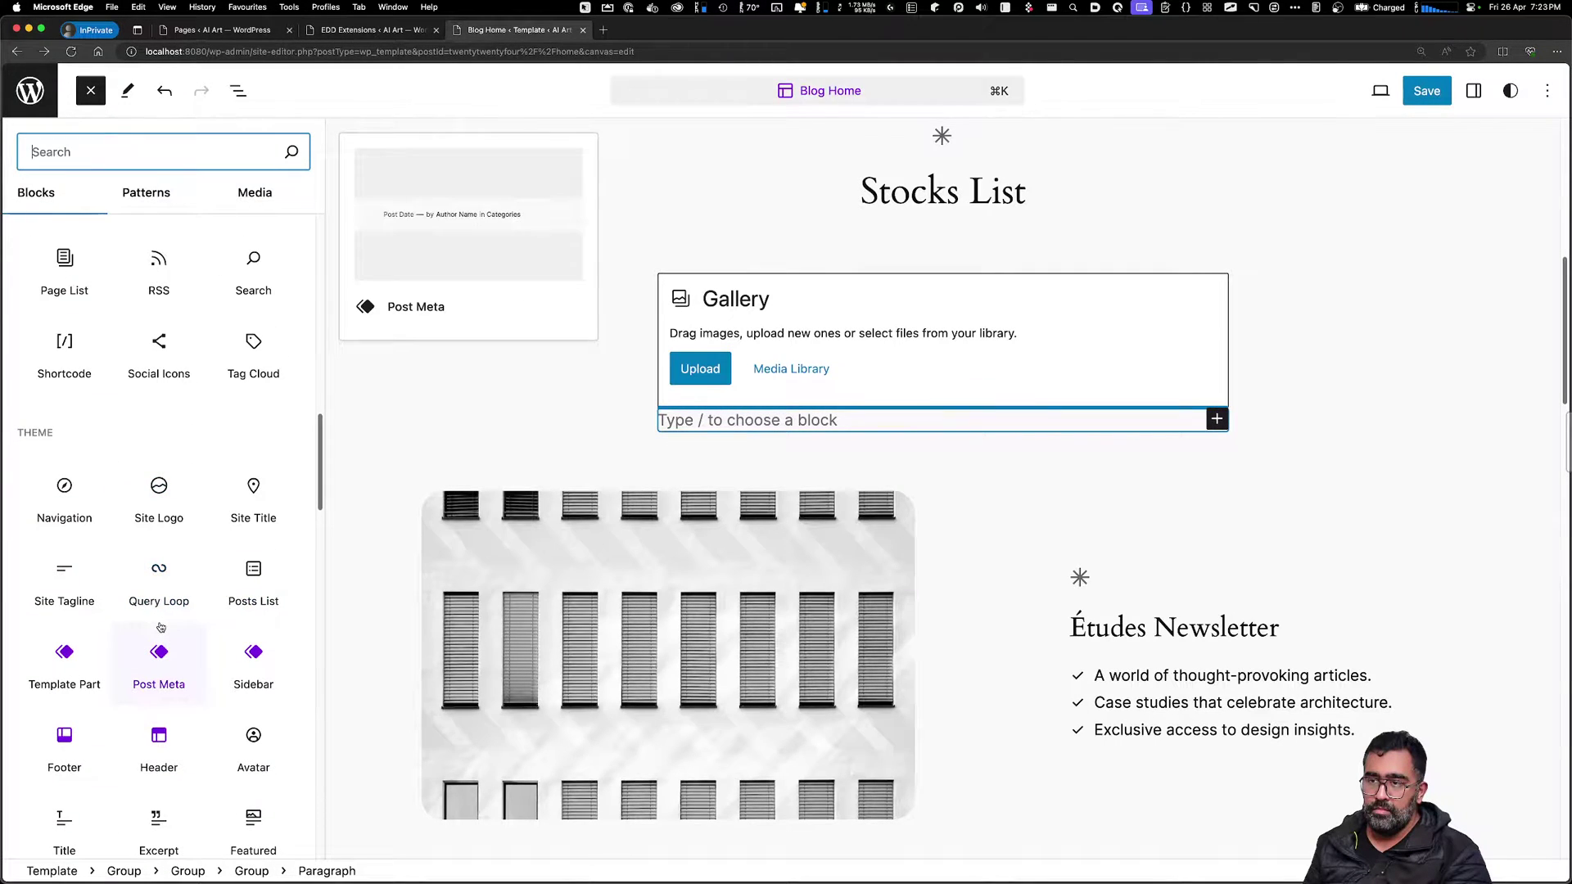
scroll(103, 472, down, 5)
scroll(103, 472, down, 15)
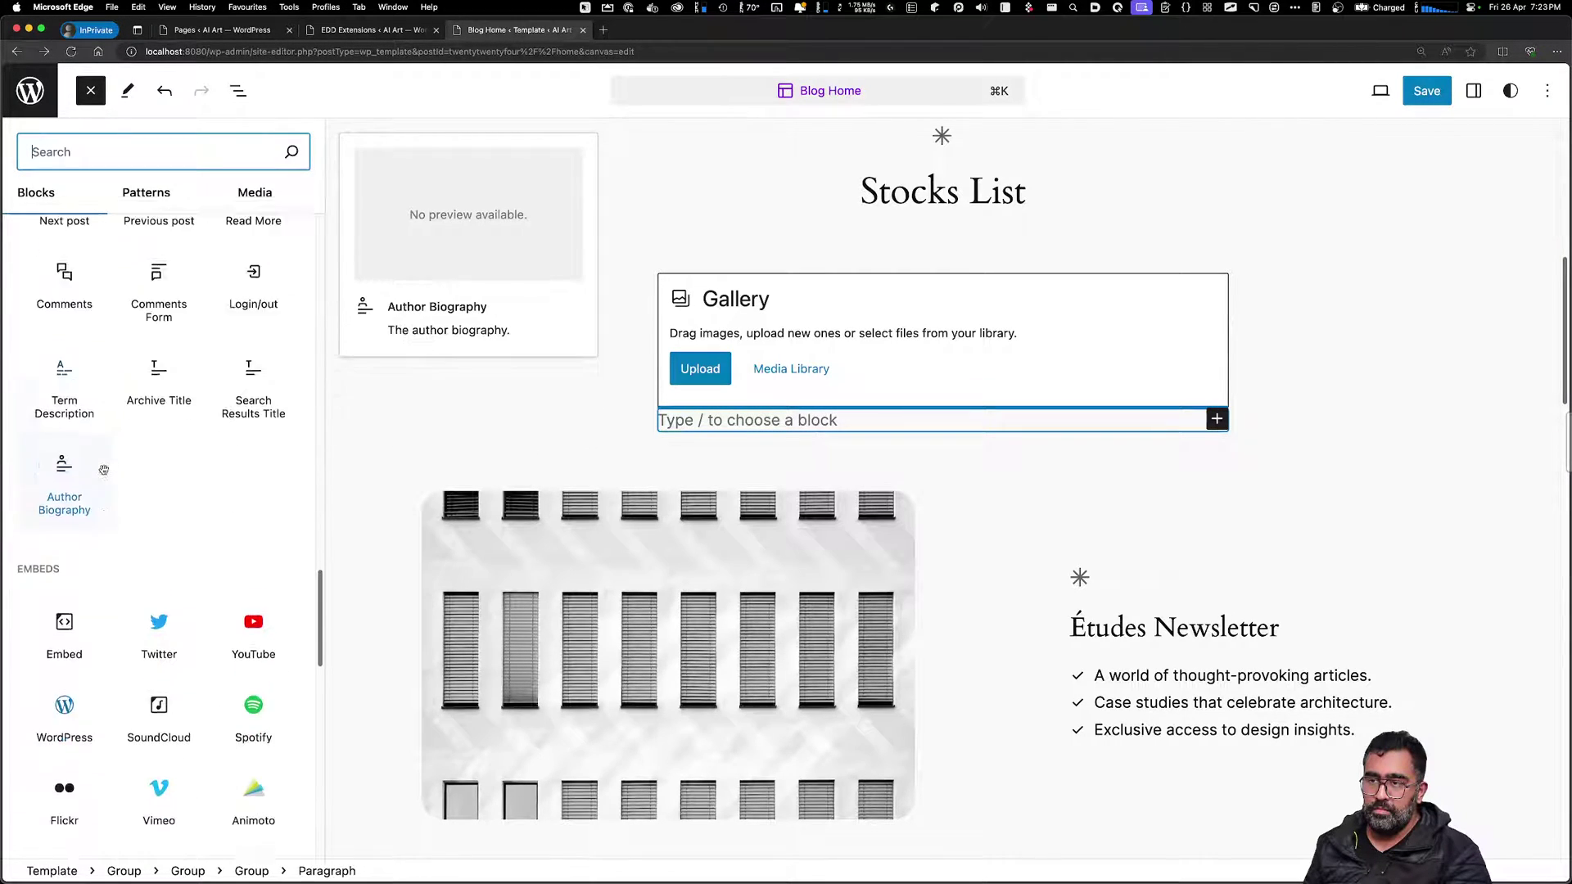
scroll(109, 483, down, 10)
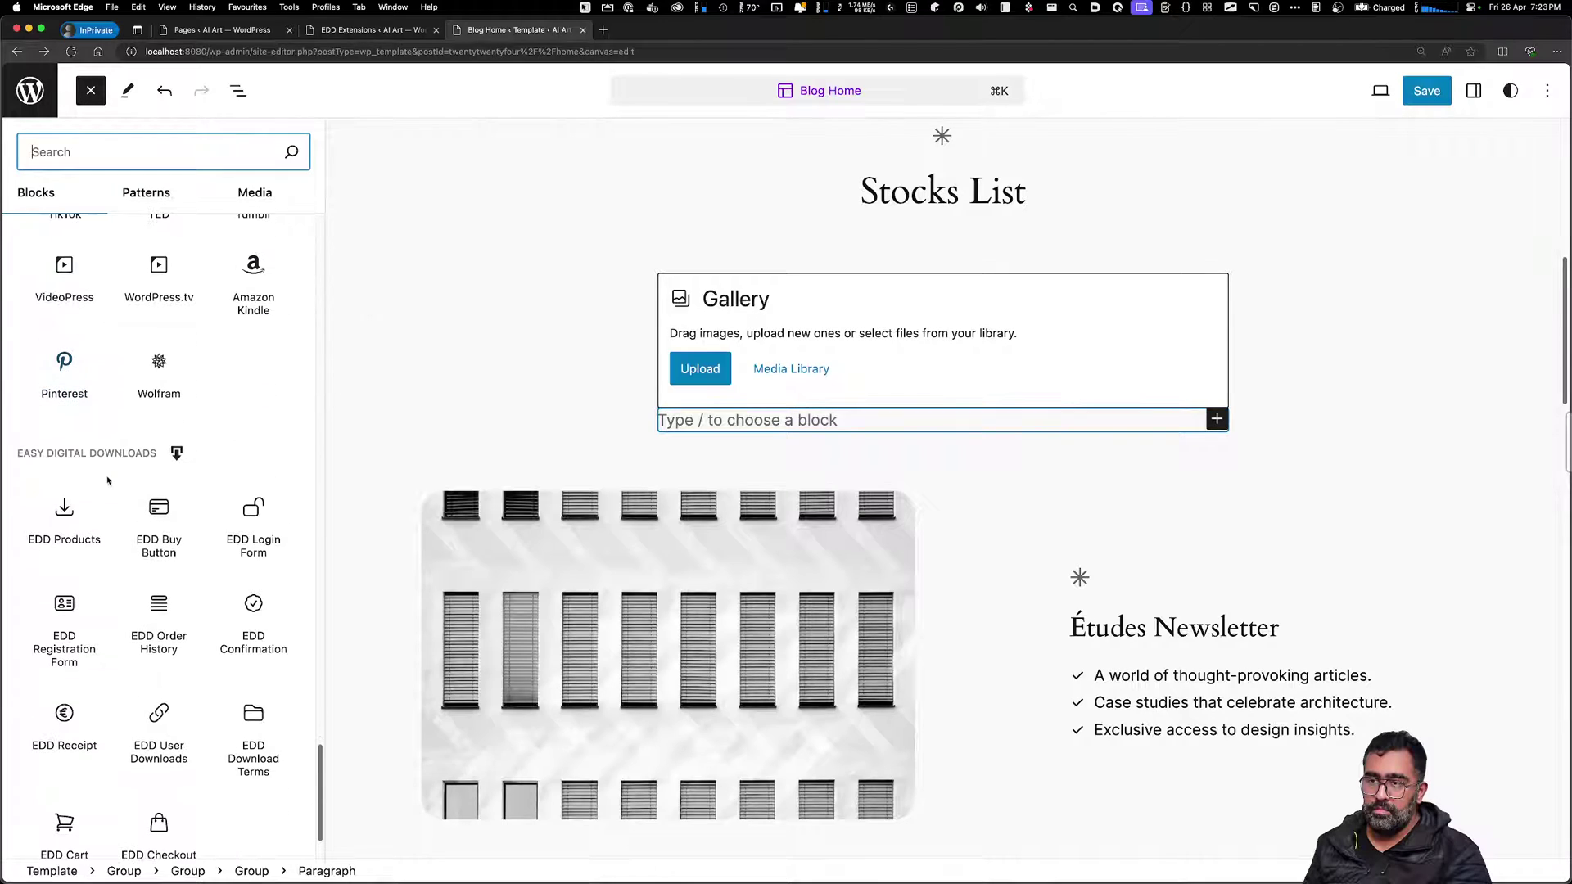
drag(56, 452, 109, 450)
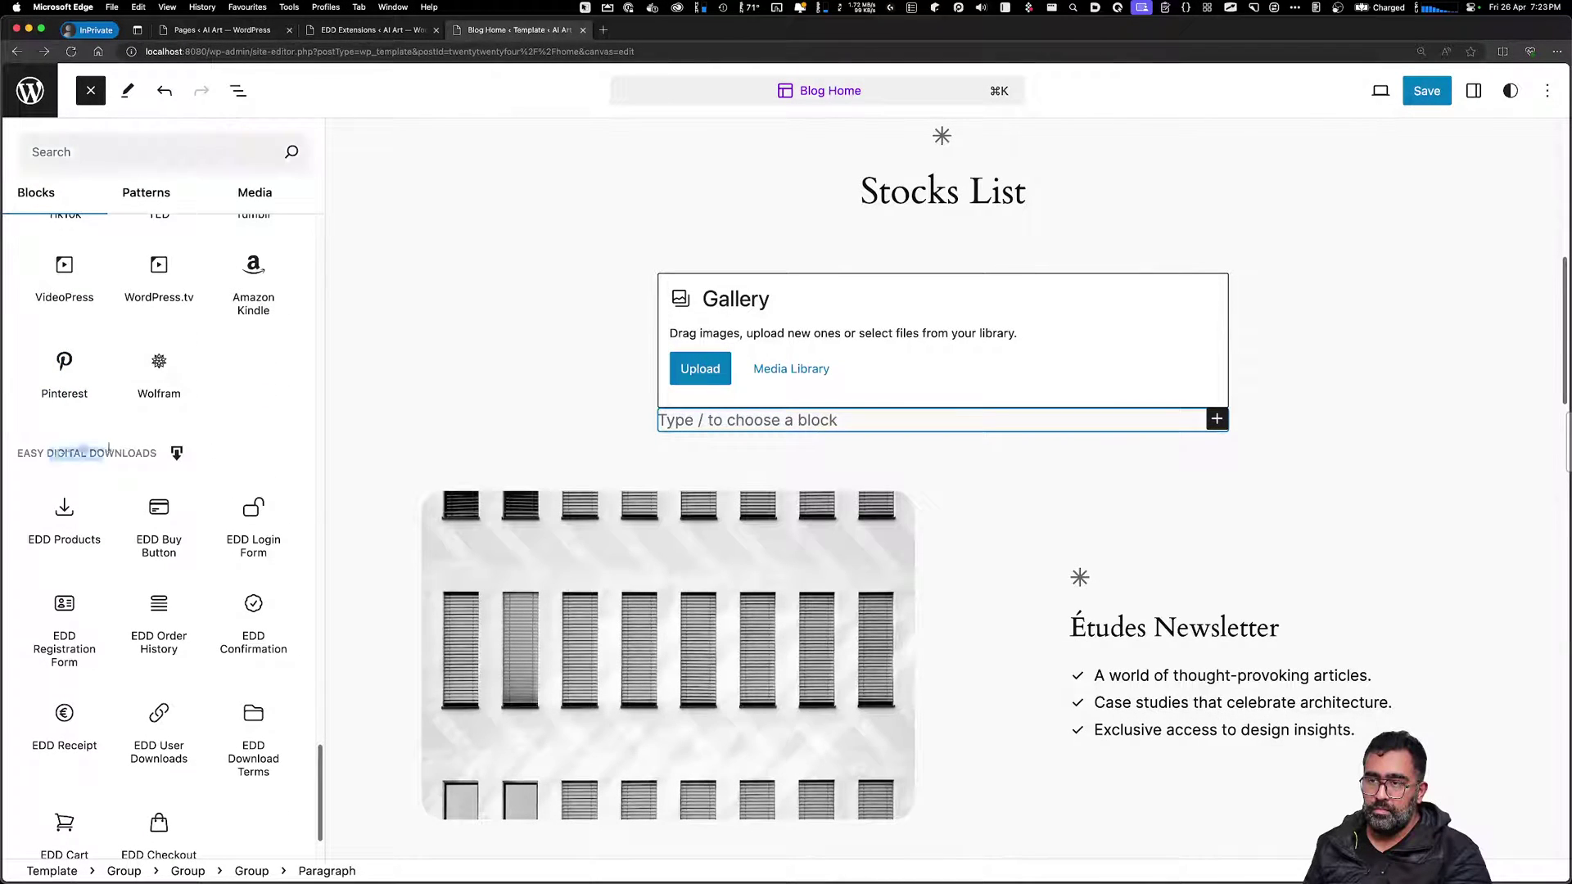
click(119, 453)
mouse_move(72, 520)
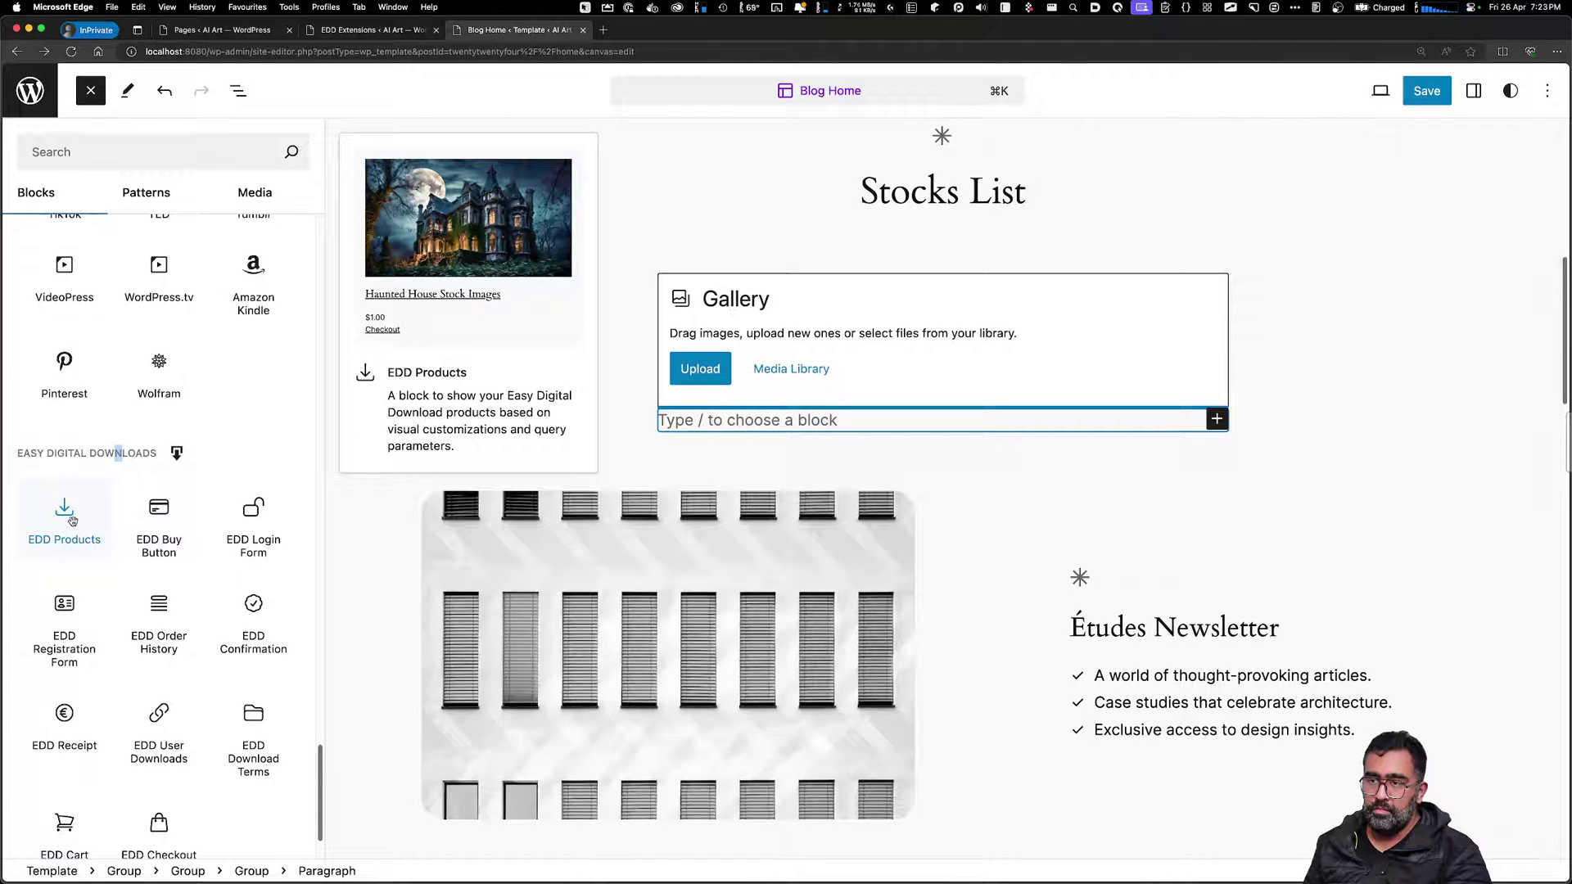
click(72, 518)
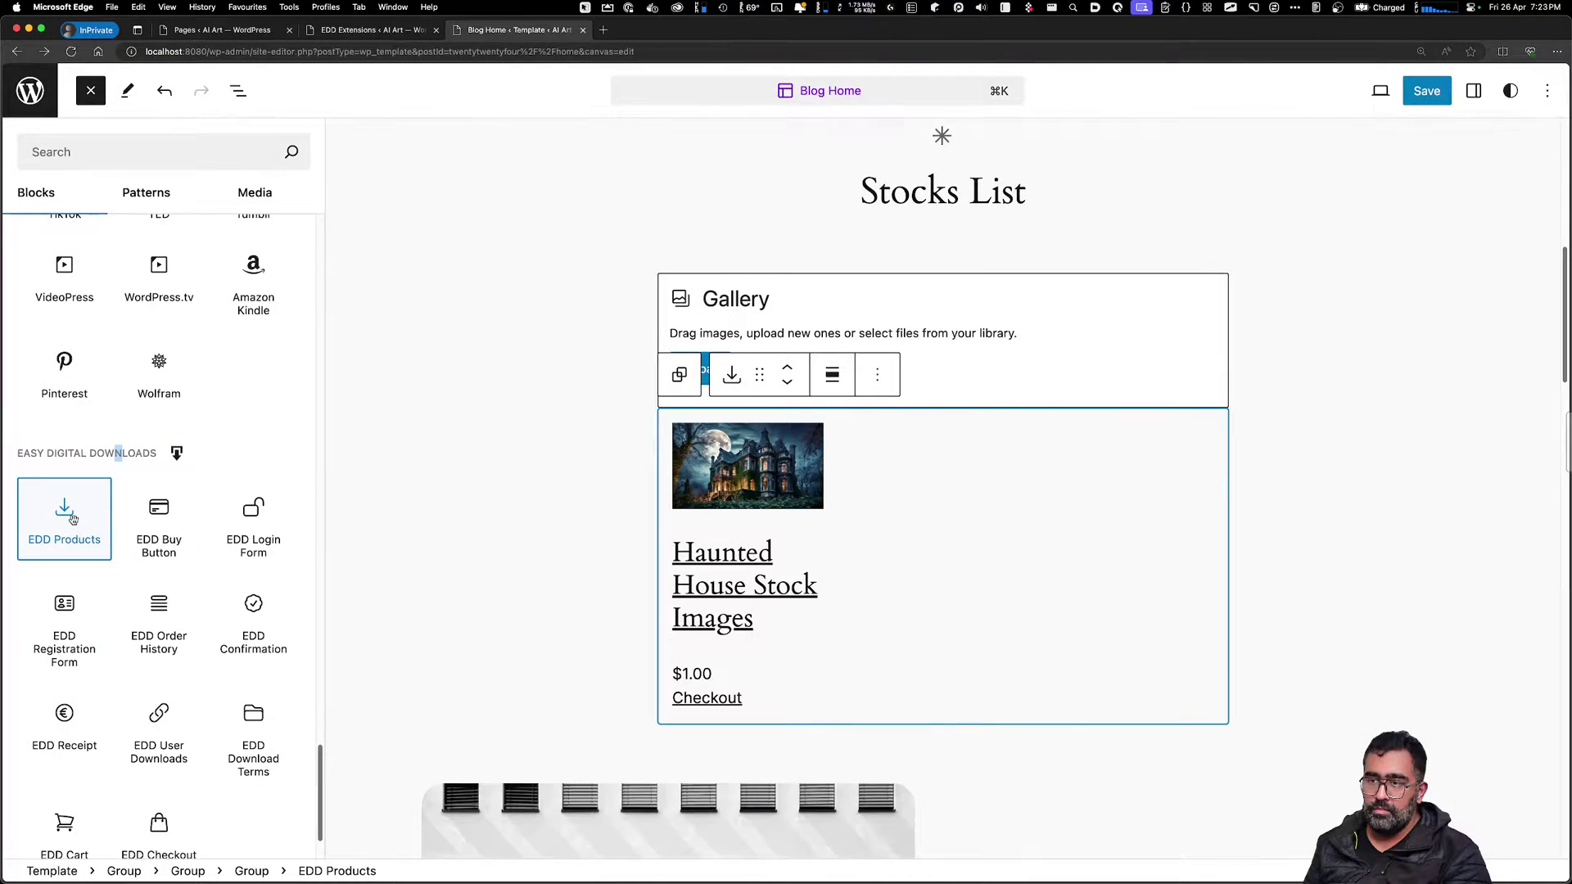
Close the block library and delete the empty Gallery block
click(1010, 489)
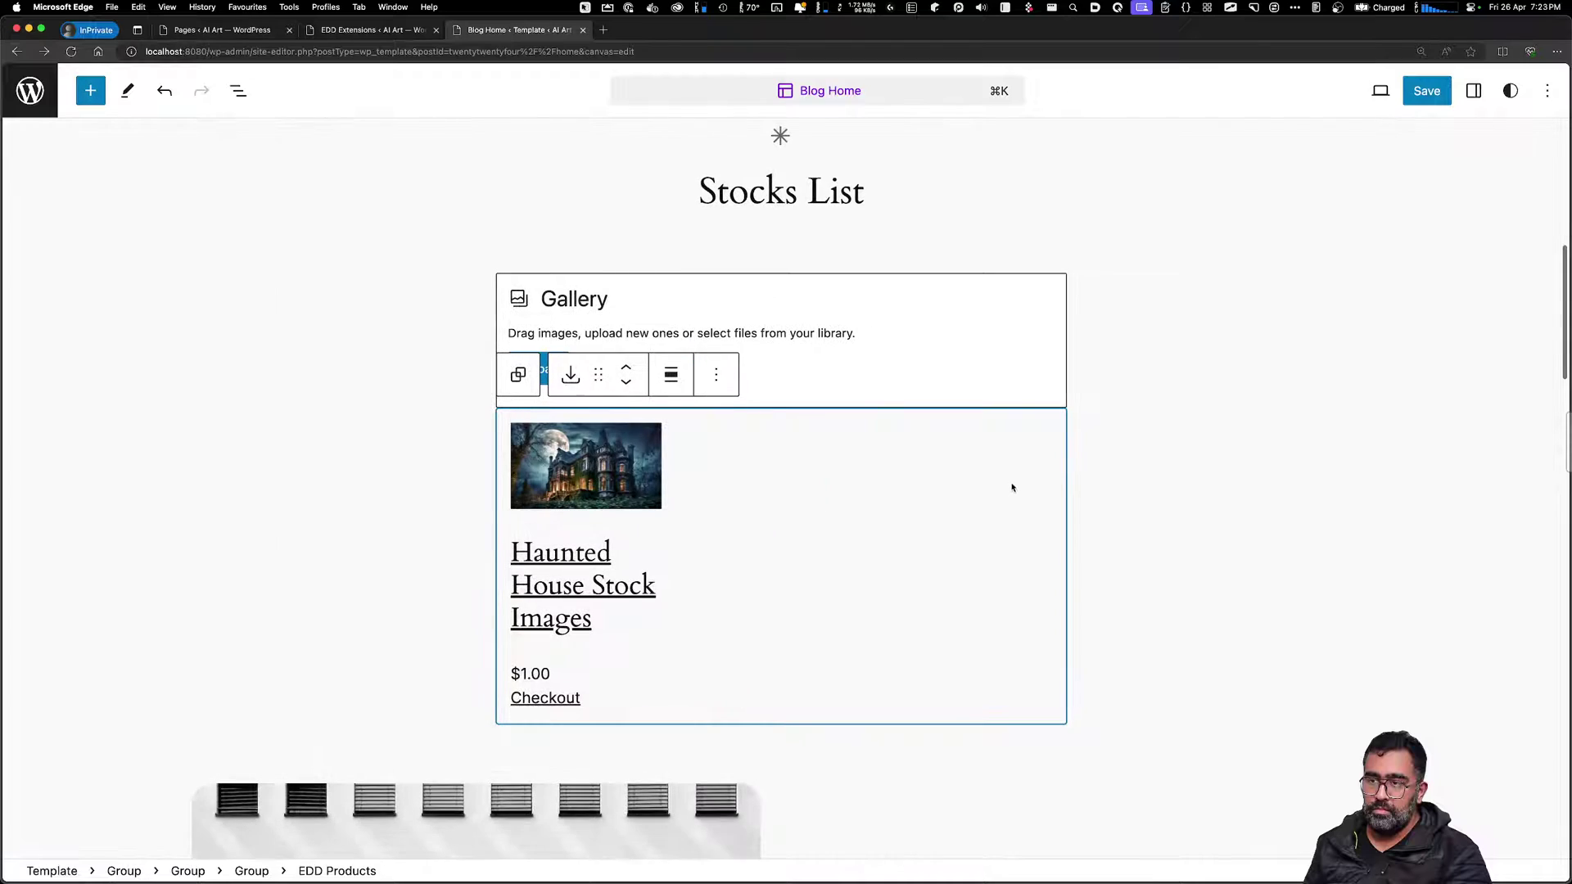
click(1195, 479)
click(976, 377)
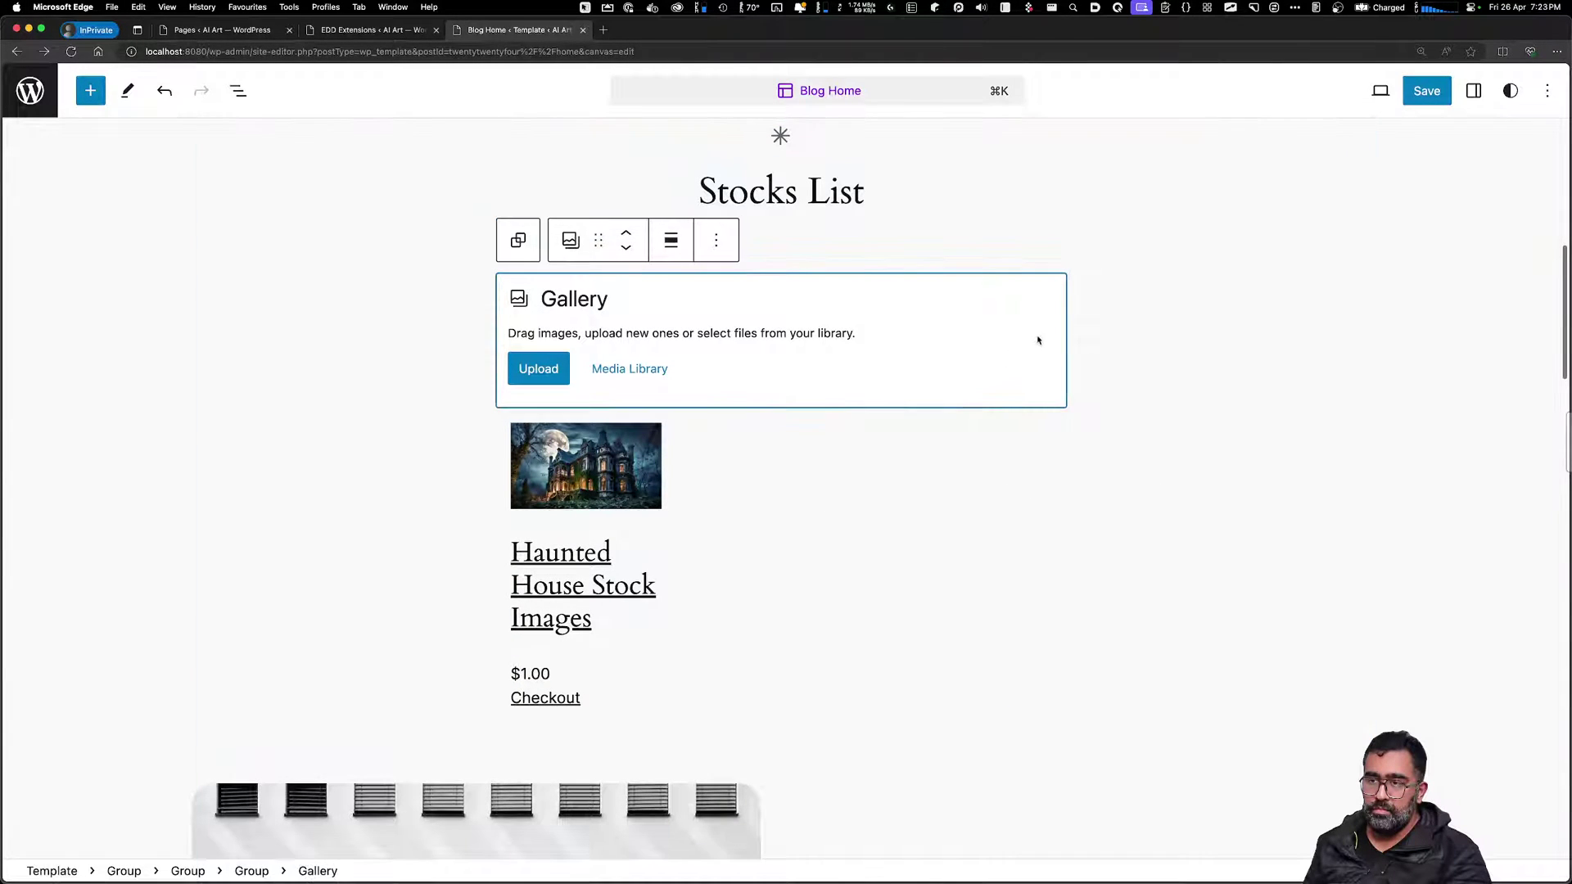
click(717, 241)
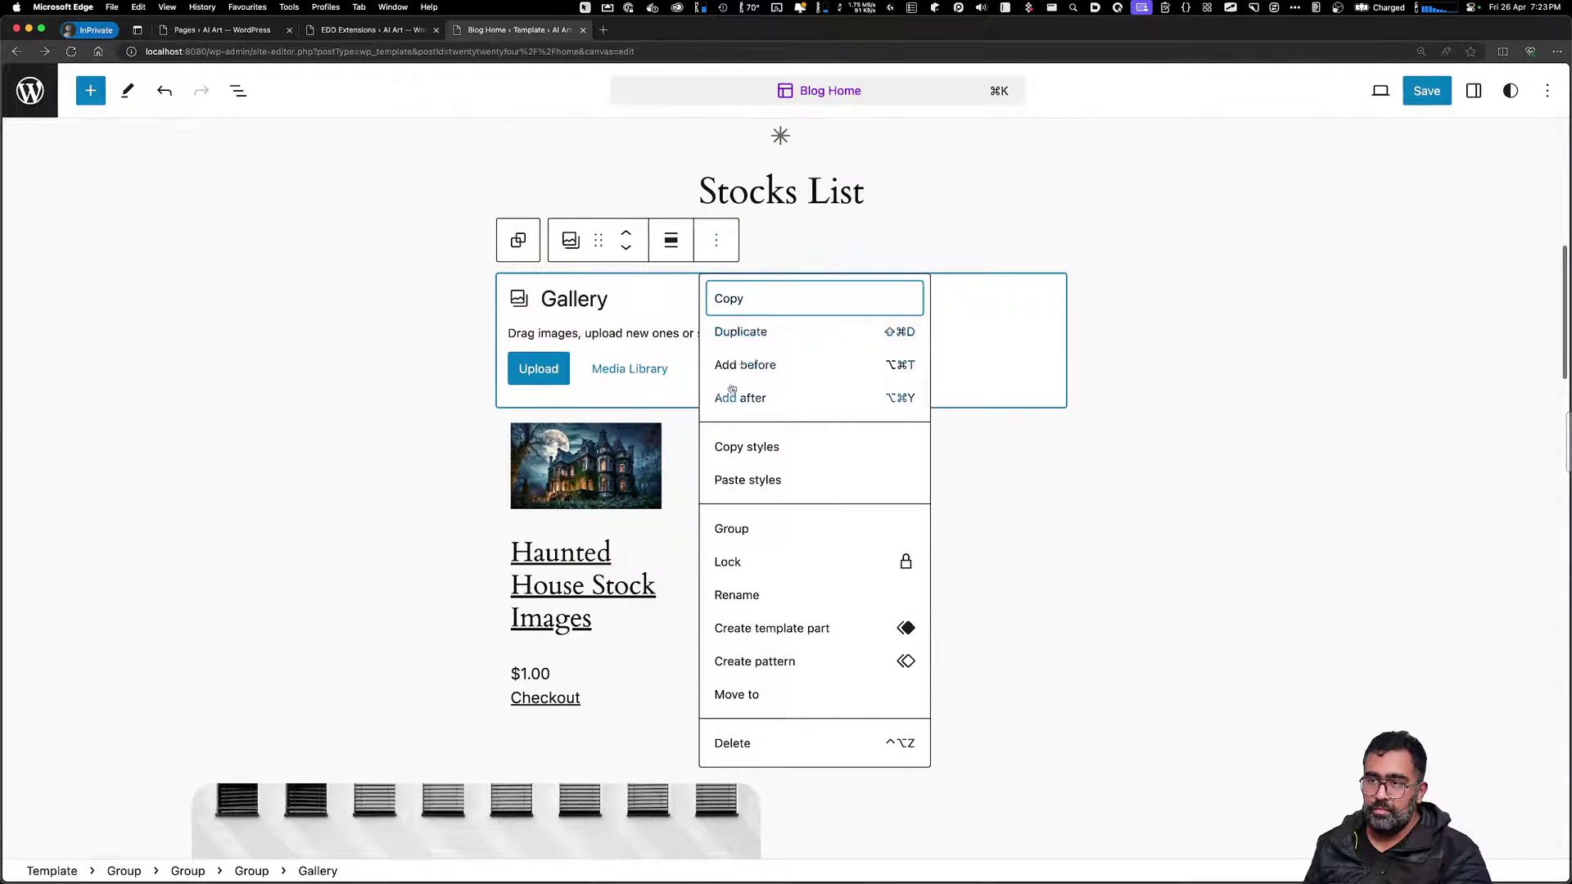
click(773, 745)
Delete the newsletter columns section and the leftover spacer below the products
click(976, 664)
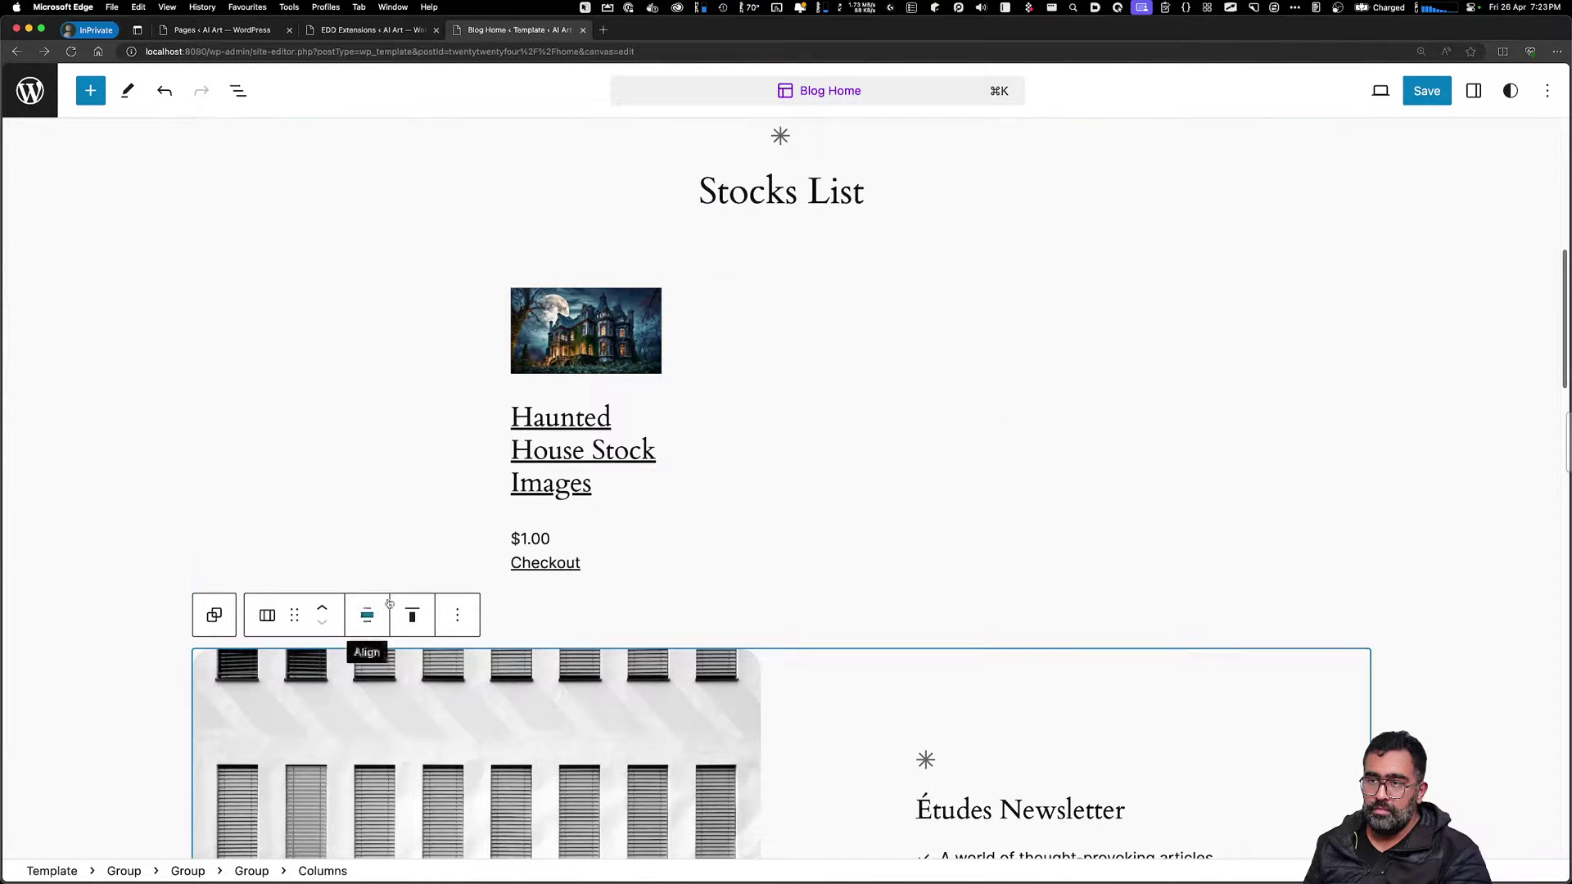
click(457, 615)
click(487, 566)
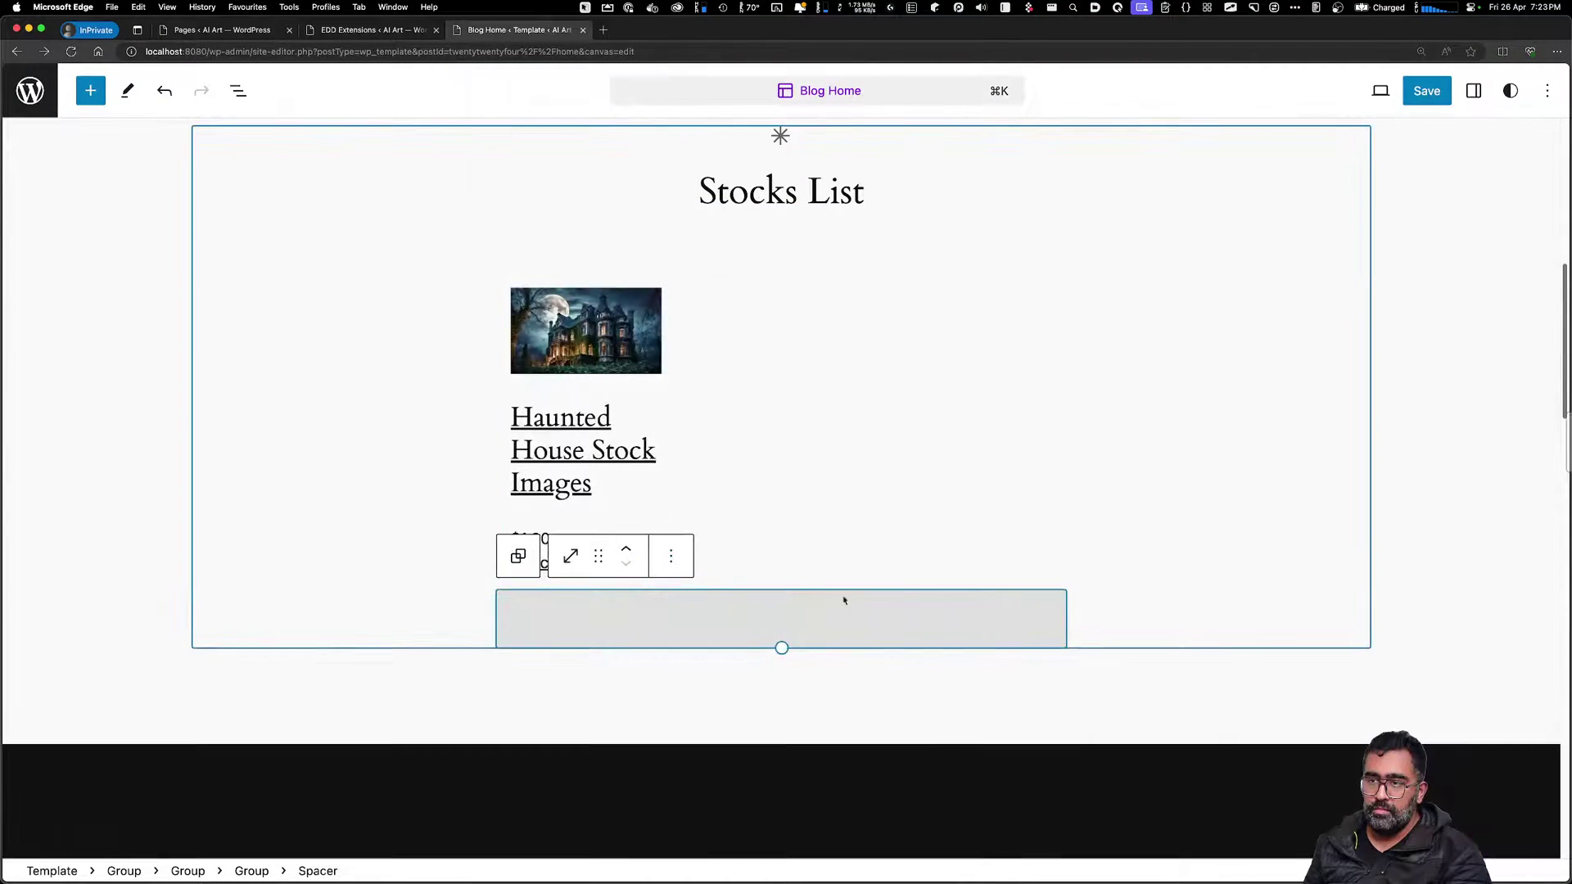
right_click(947, 614)
key(Escape)
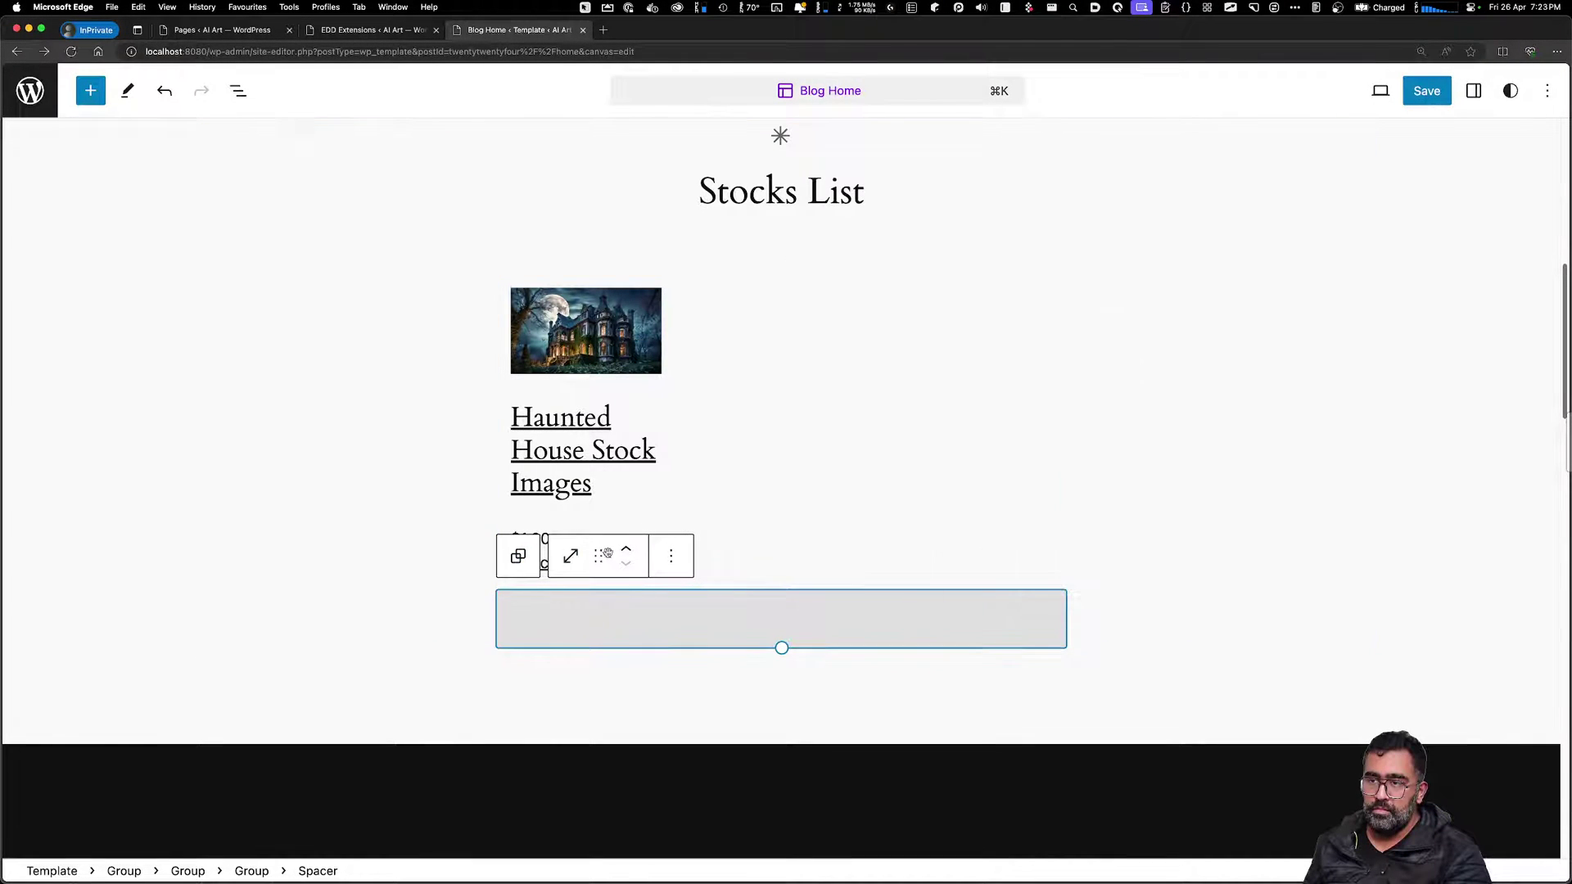
click(671, 557)
click(706, 498)
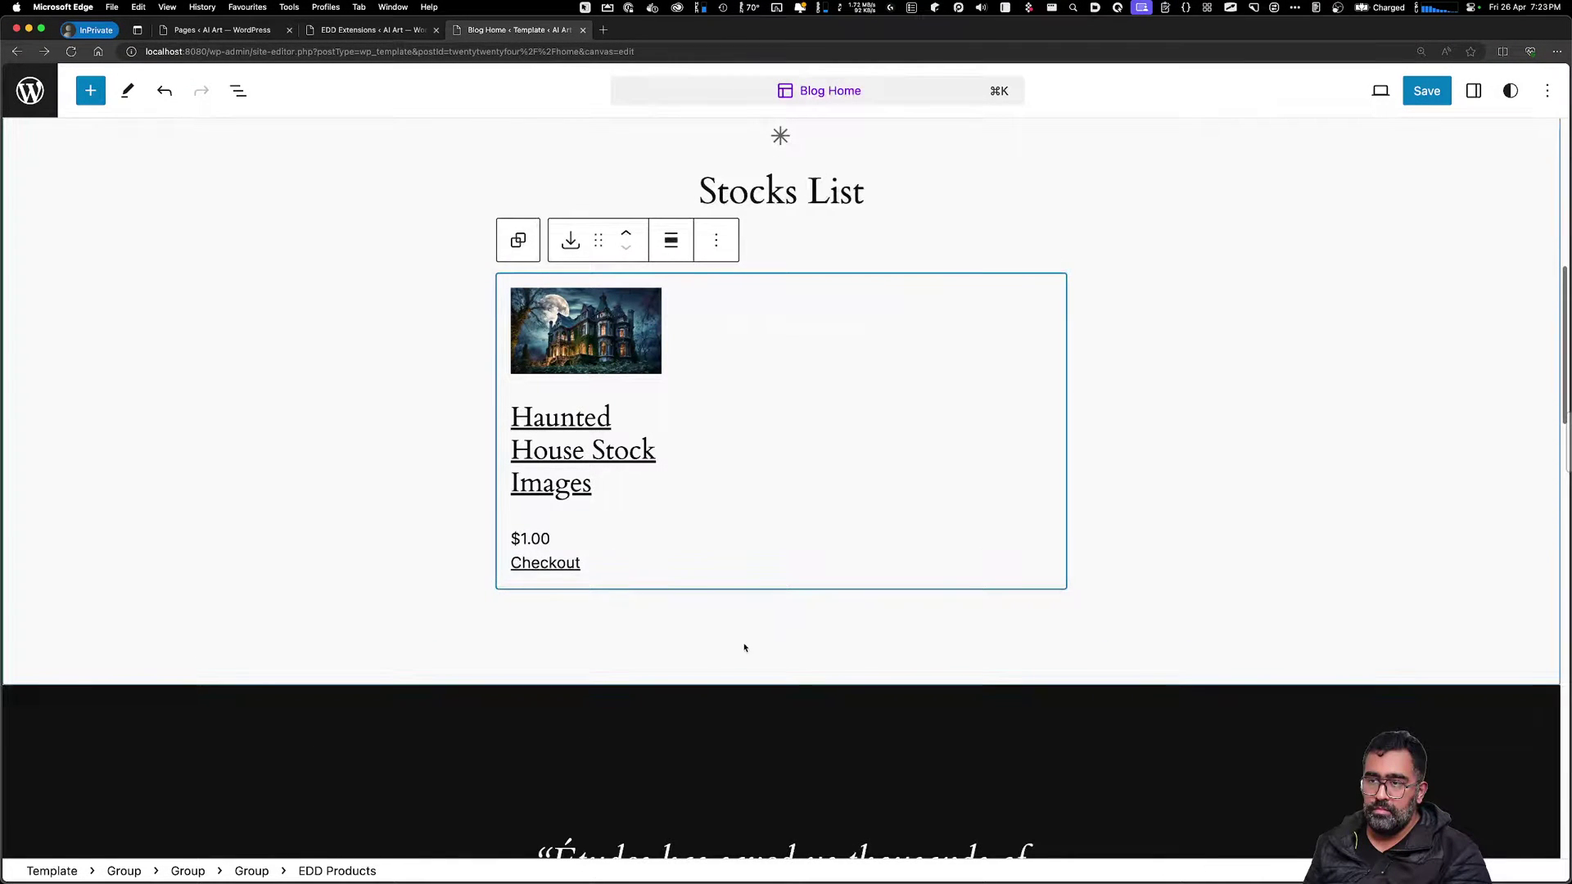
click(1124, 524)
Delete the intro paragraph and the spacer under the hero heading
scroll(1007, 625, up, 10)
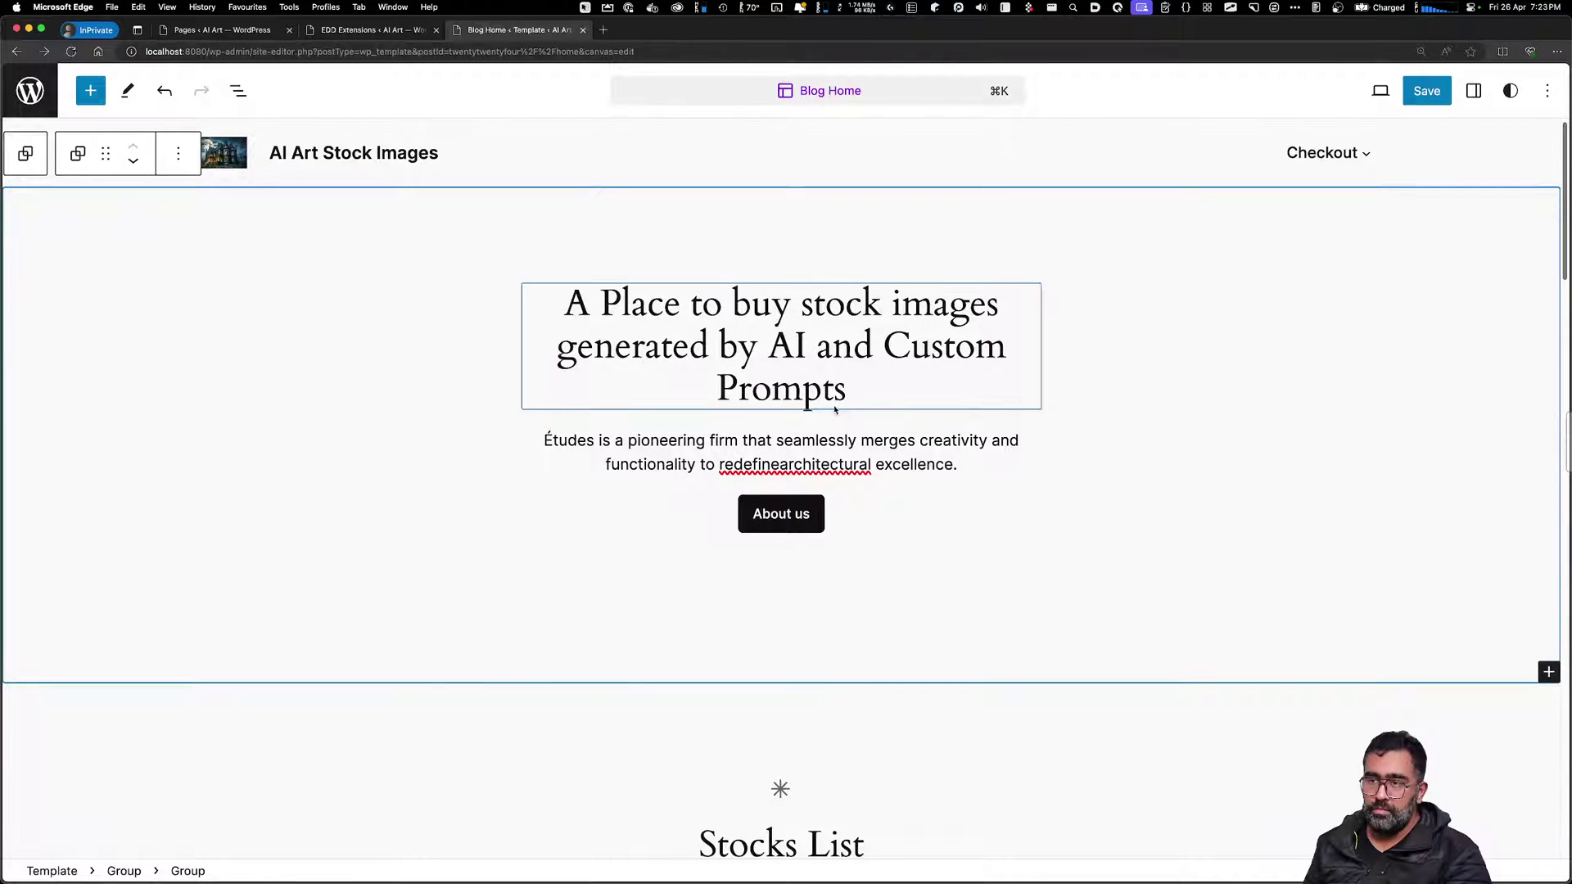
click(839, 463)
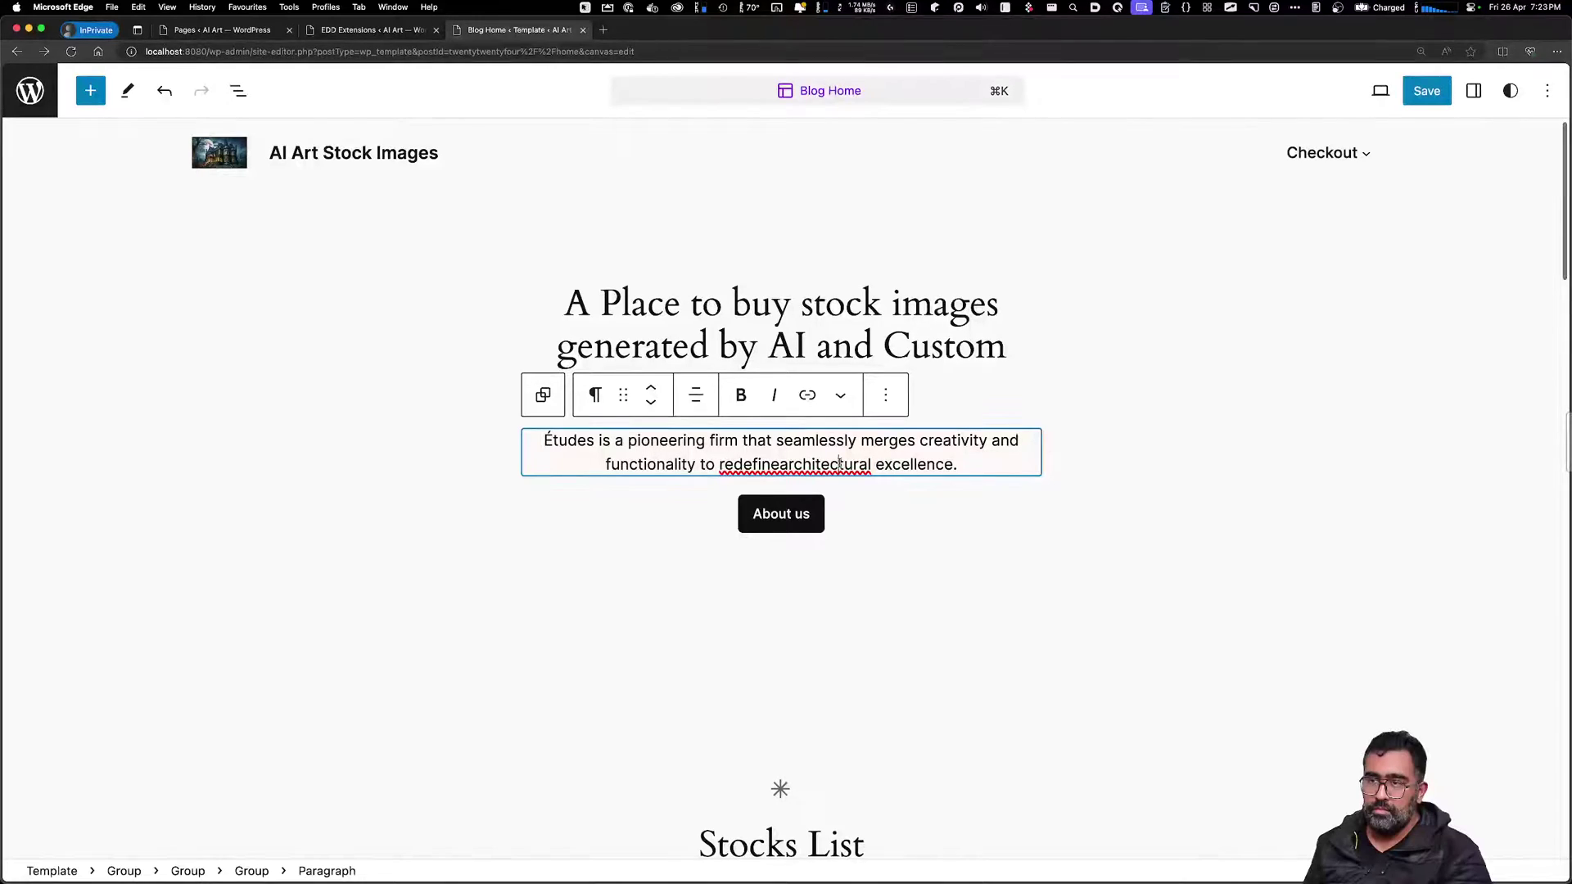
click(885, 394)
scroll(928, 811, down, 2)
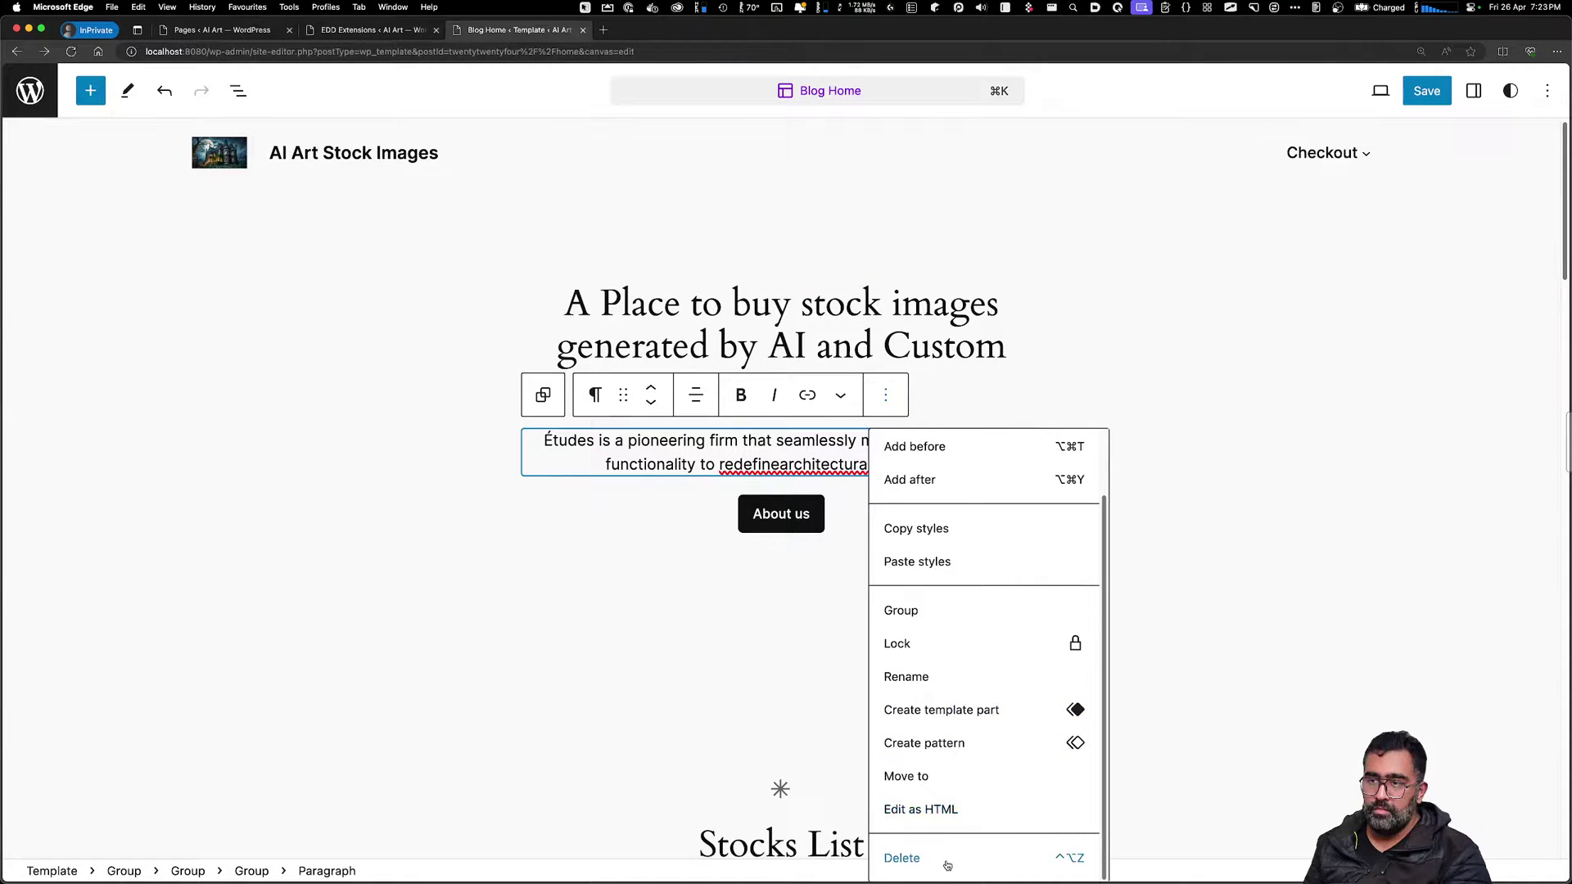
click(901, 857)
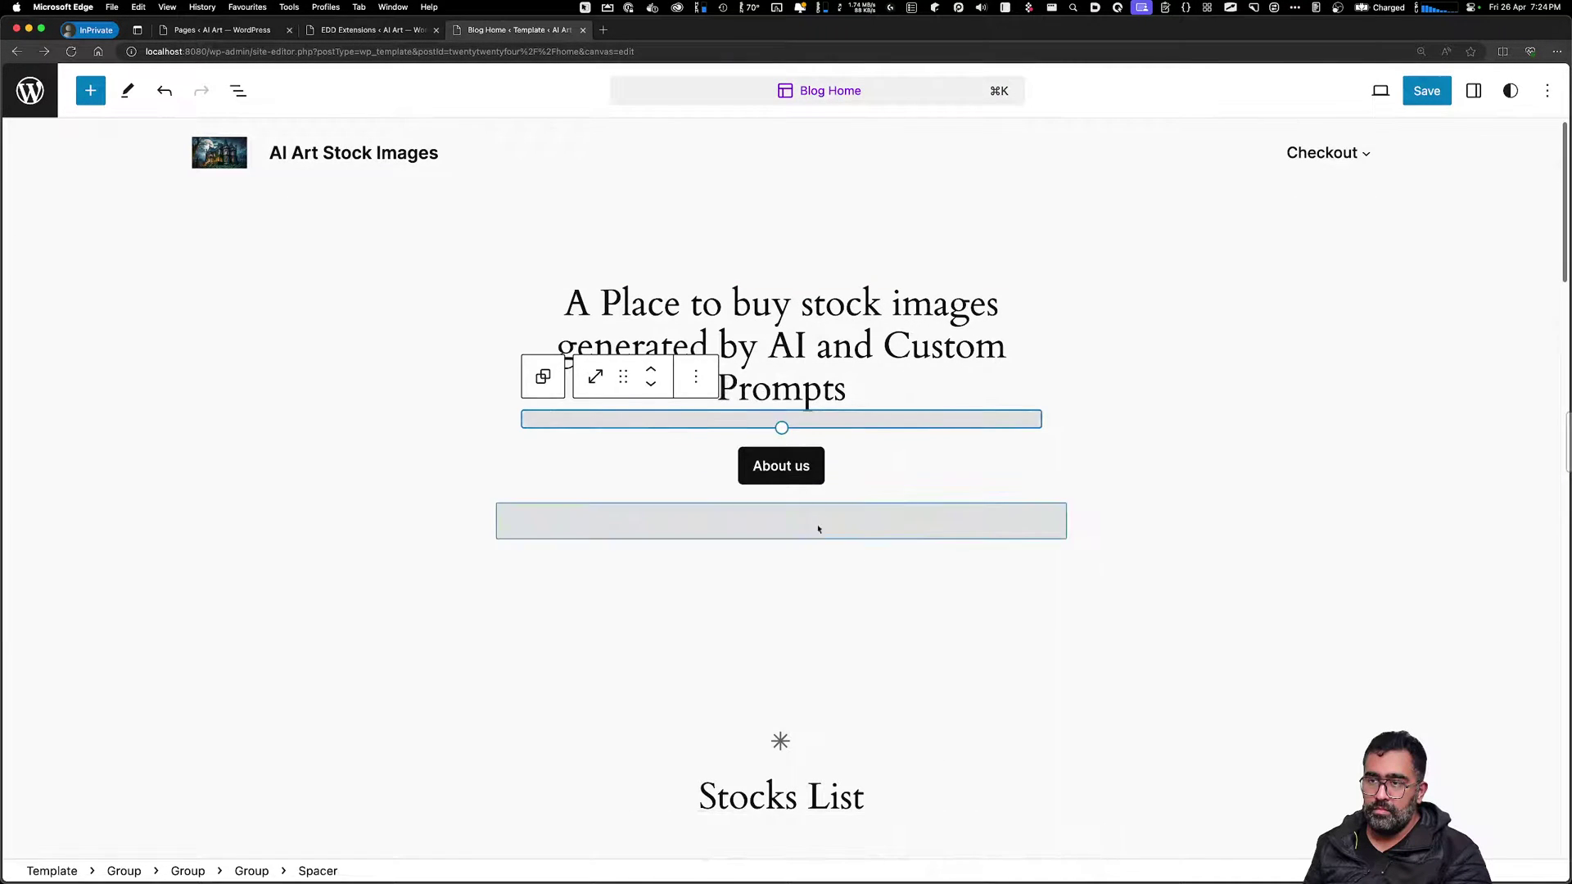
click(701, 386)
click(750, 826)
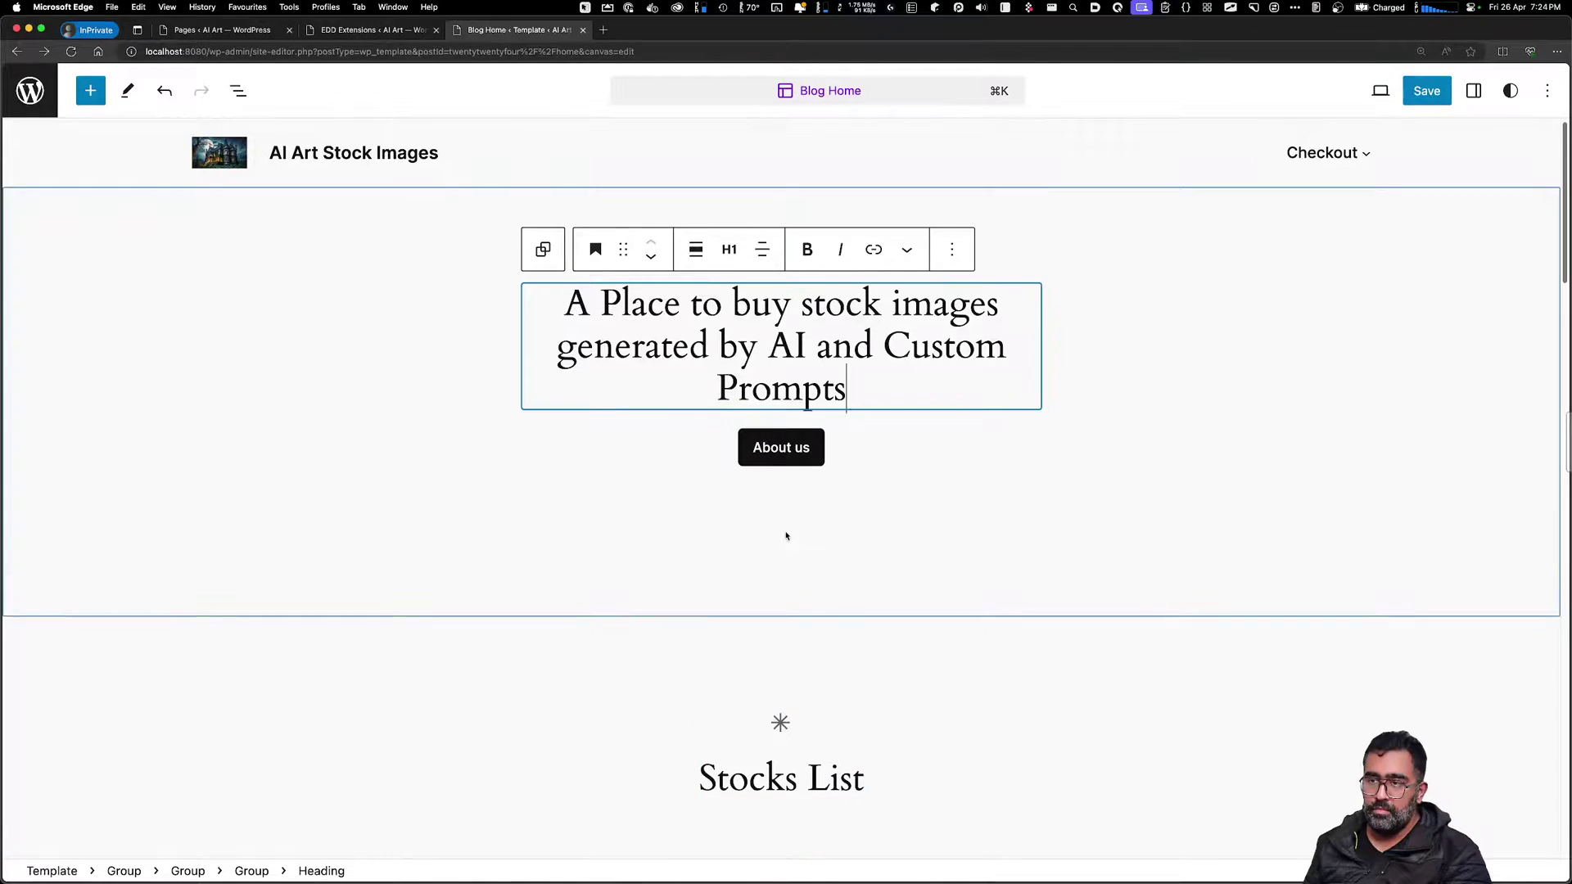
Delete the About us button, the empty button and the empty buttons row
click(841, 459)
click(1009, 396)
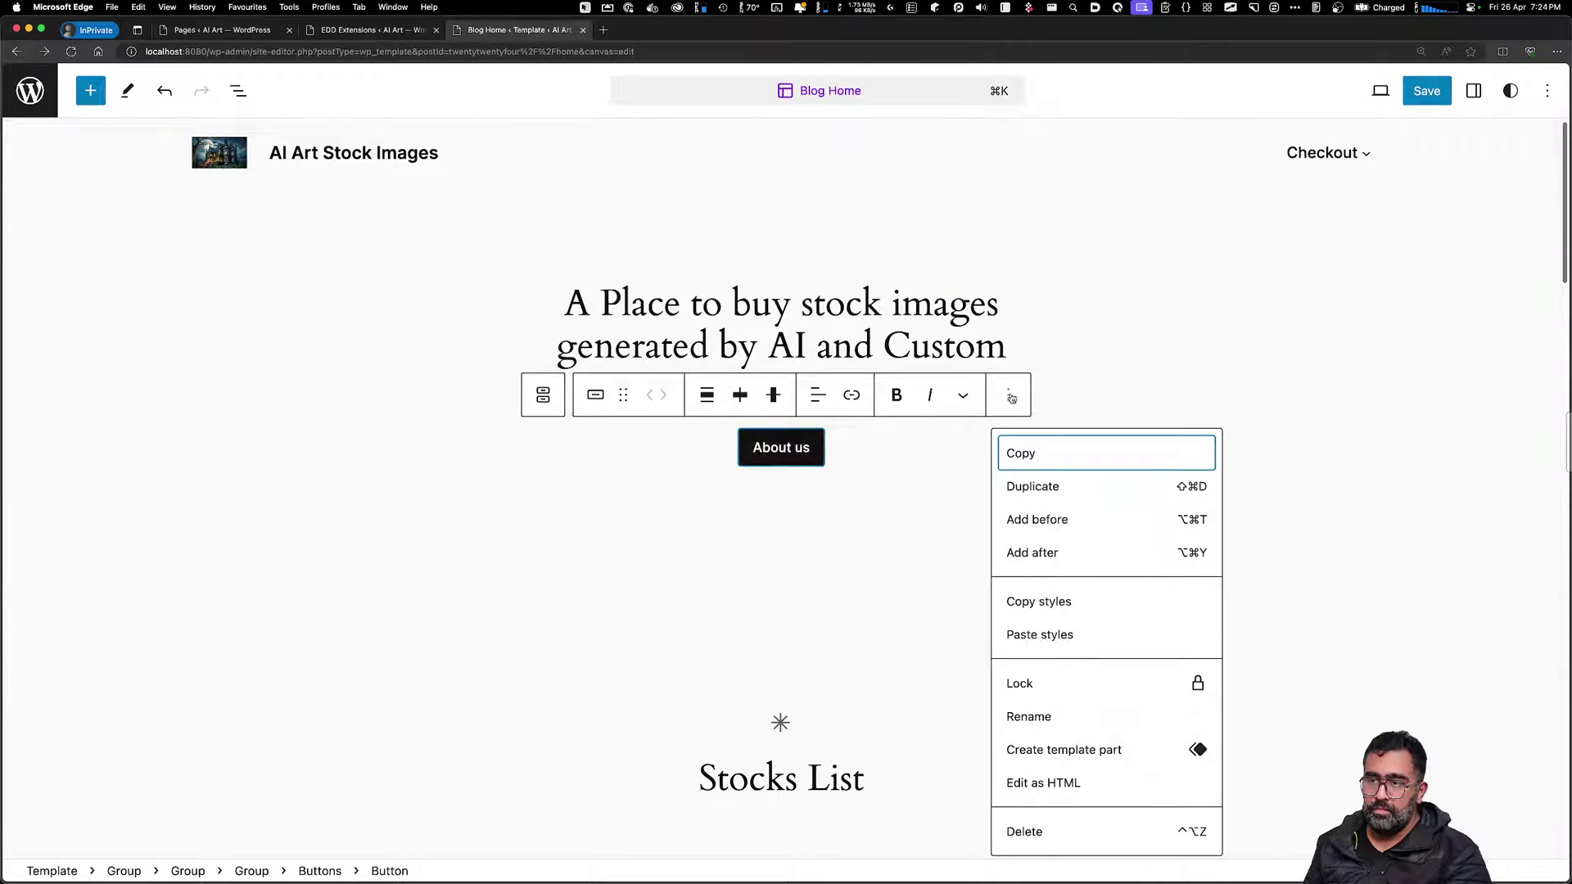
click(1024, 832)
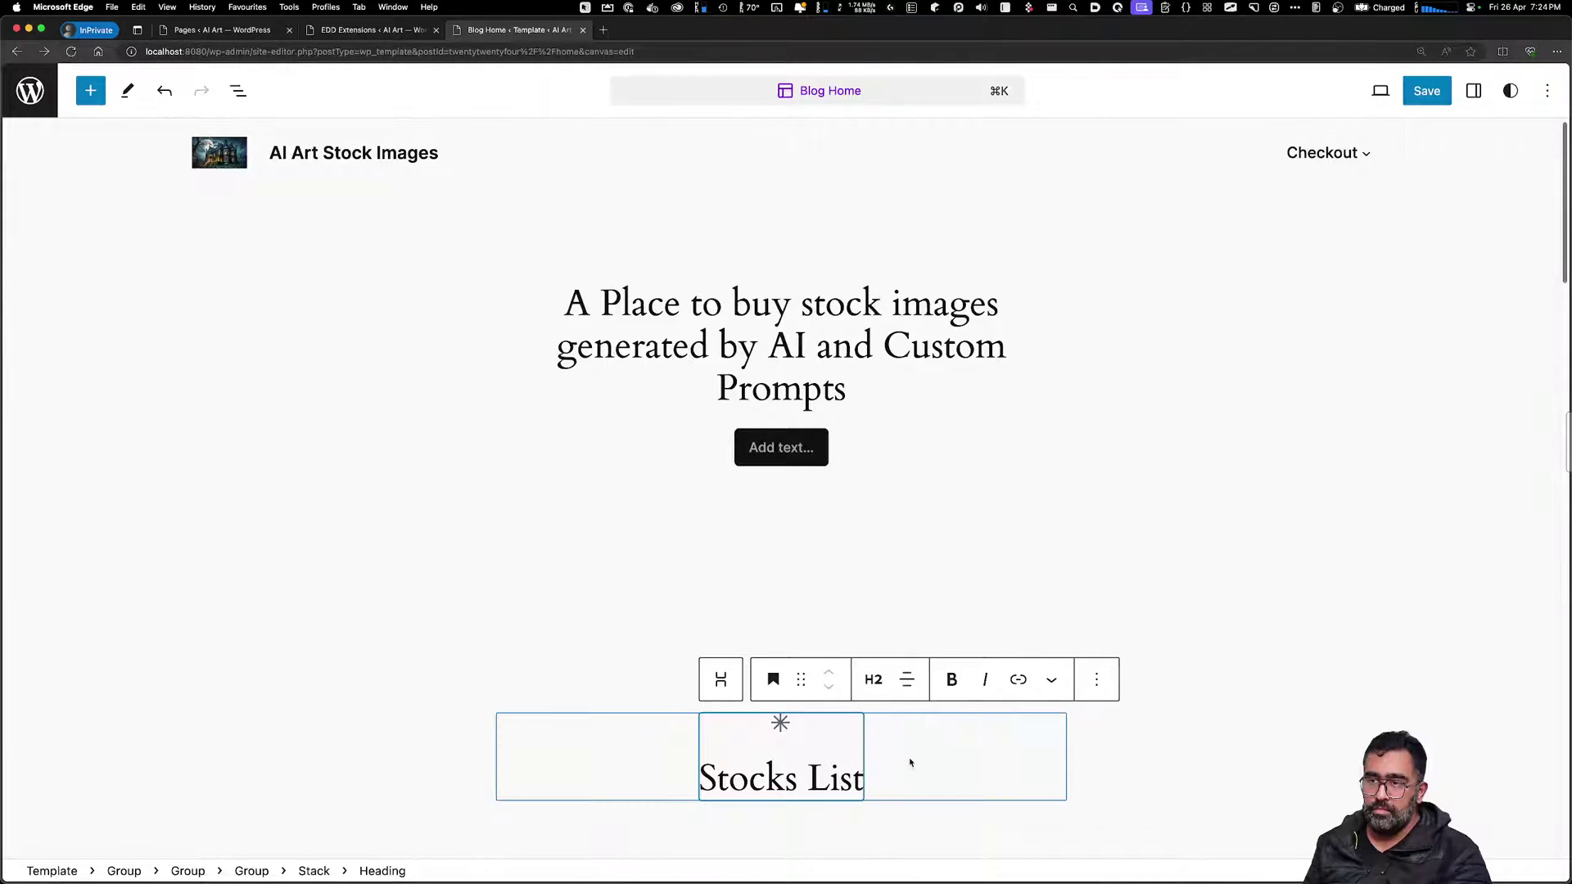
click(788, 450)
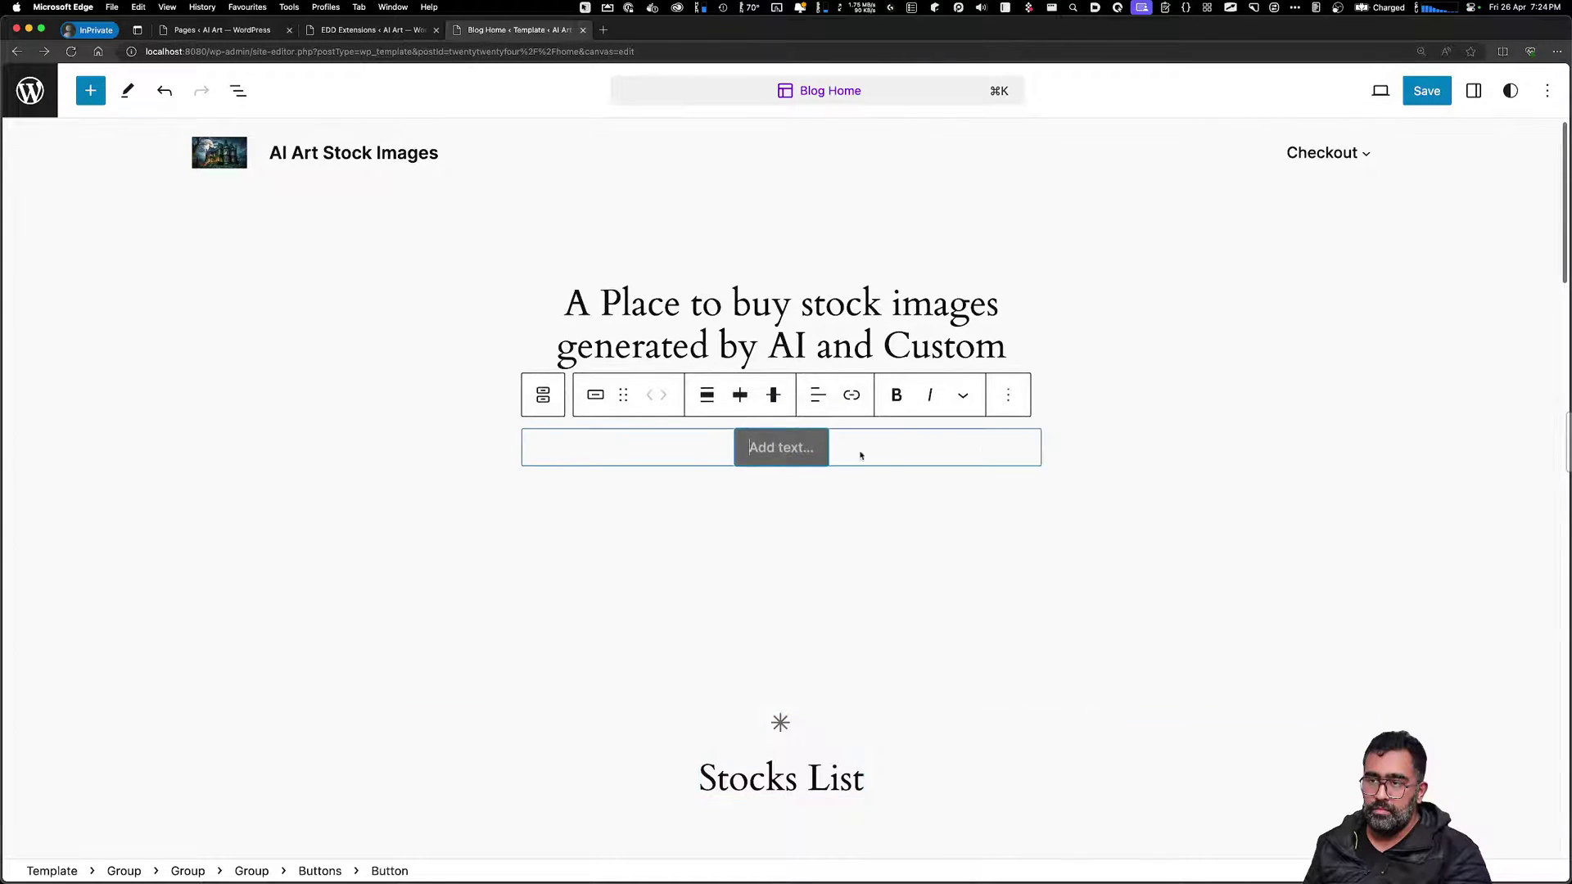
click(1008, 395)
click(1025, 831)
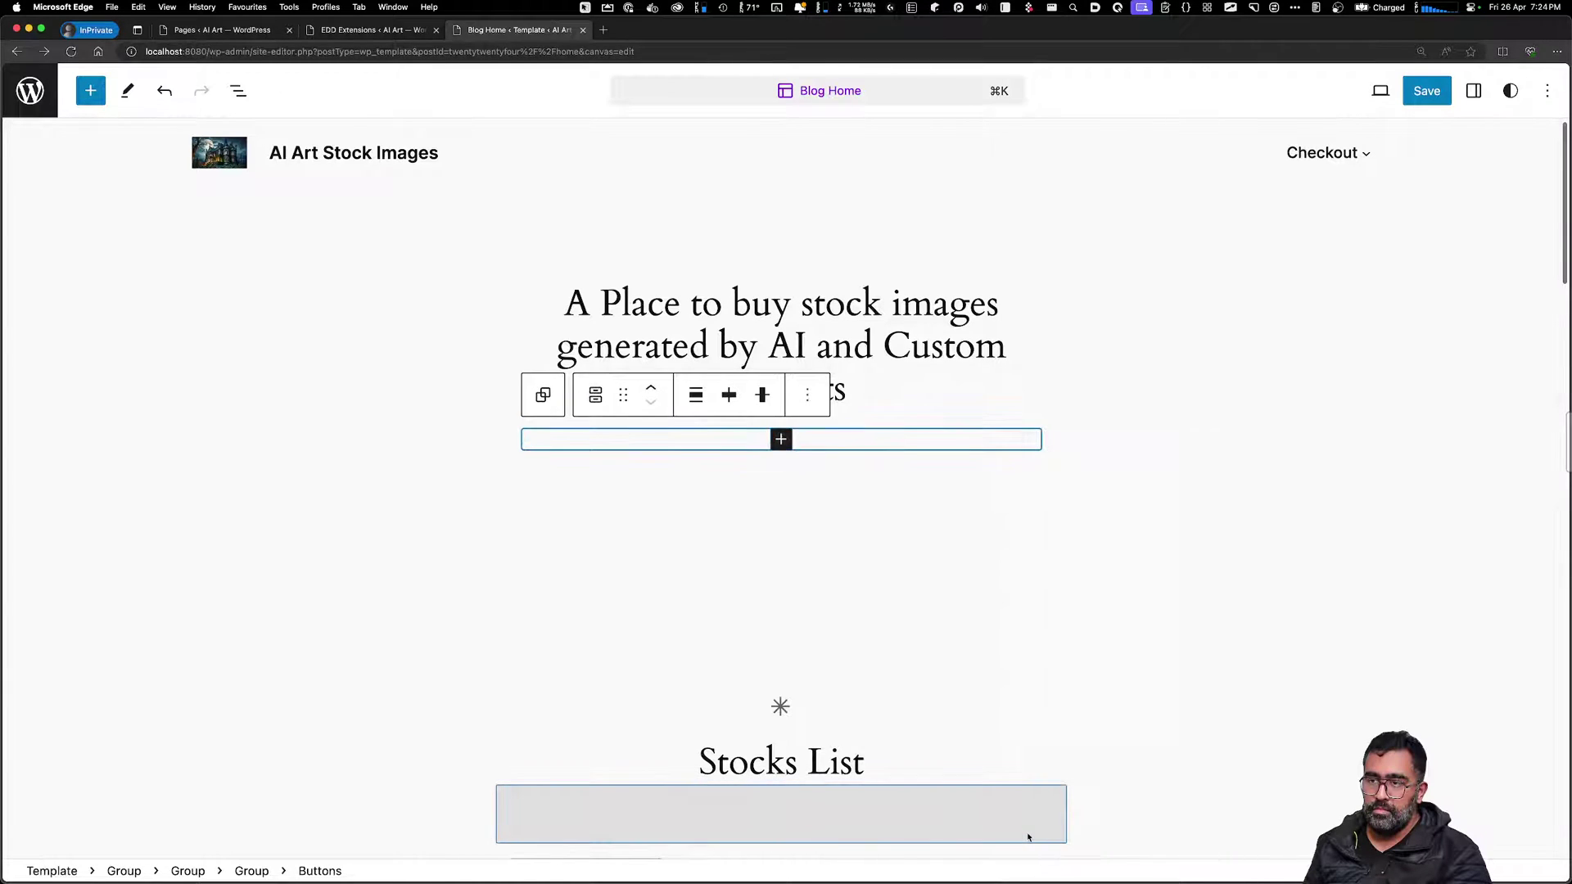
click(808, 401)
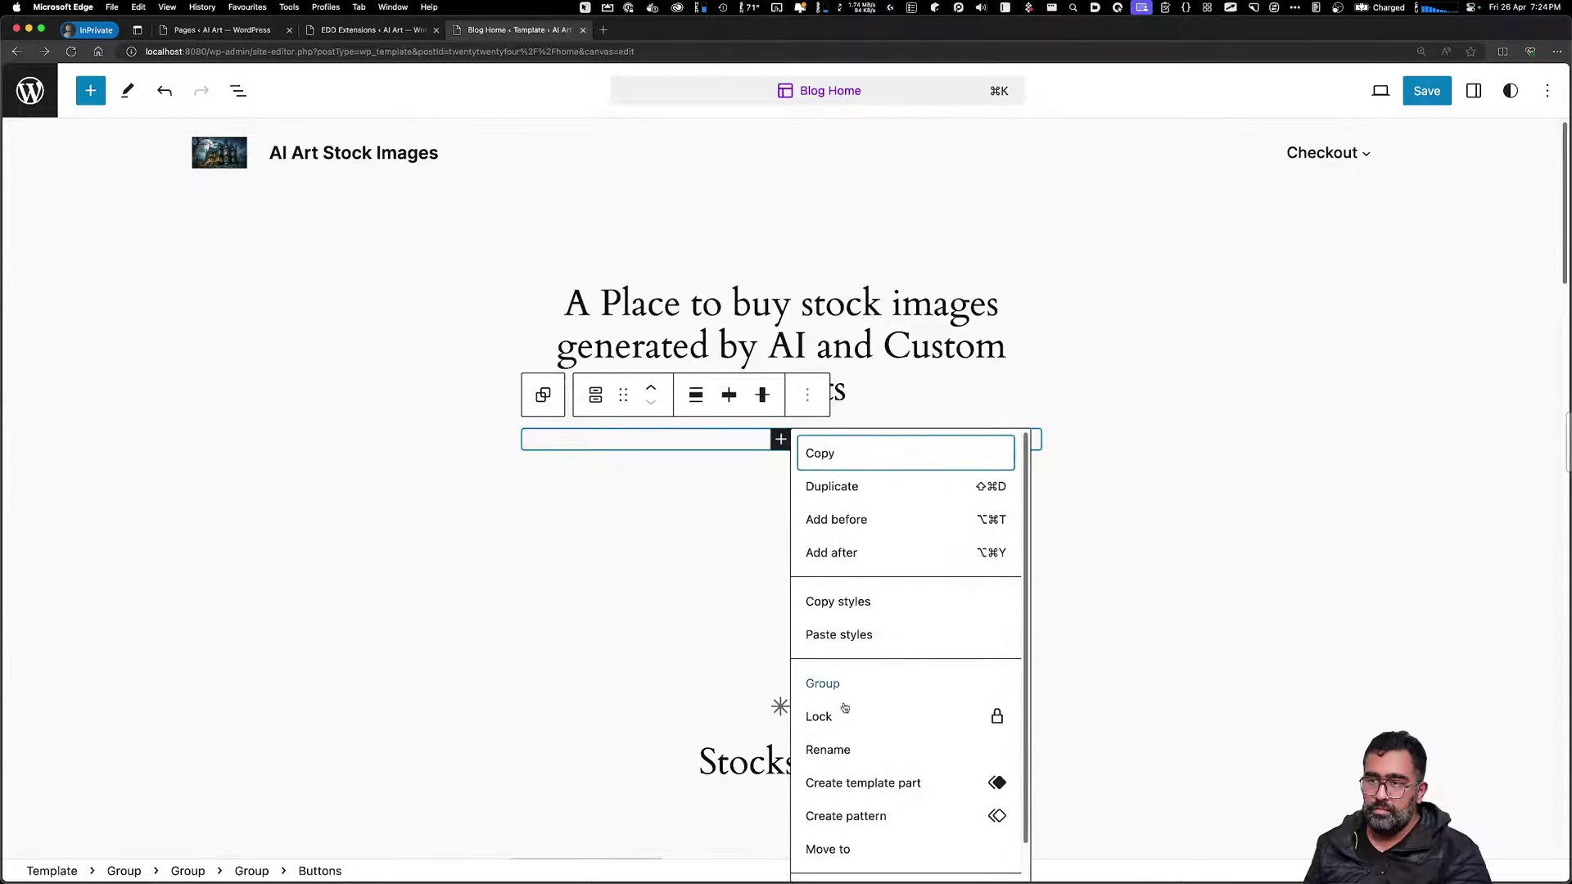
scroll(859, 812, down, 1)
click(859, 856)
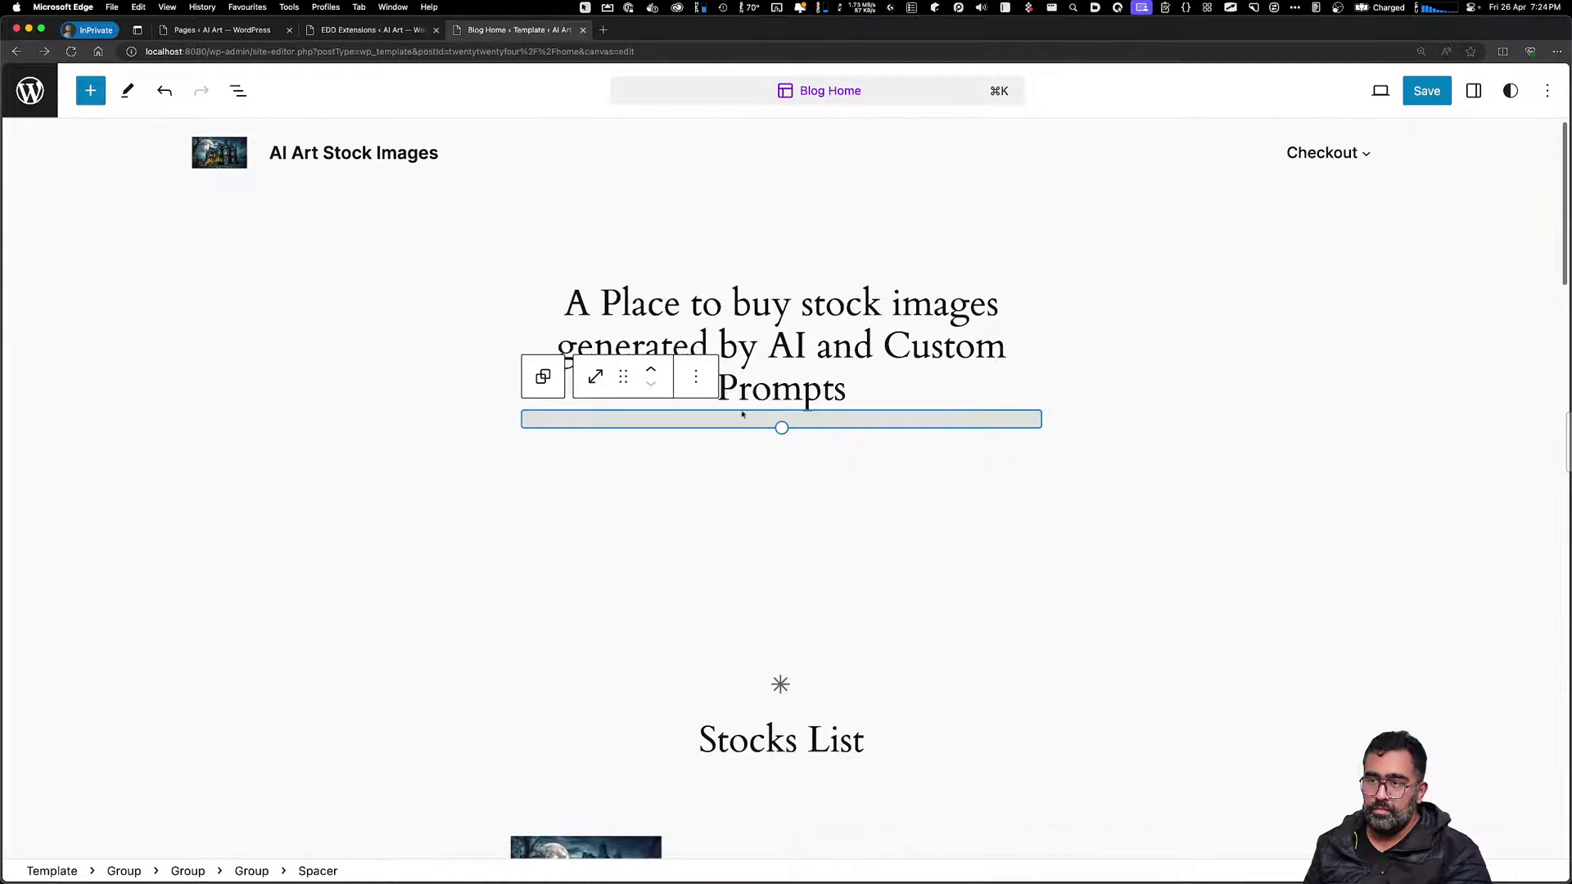
Delete the remaining hero spacer and the EDD Products block under Stocks List
click(695, 376)
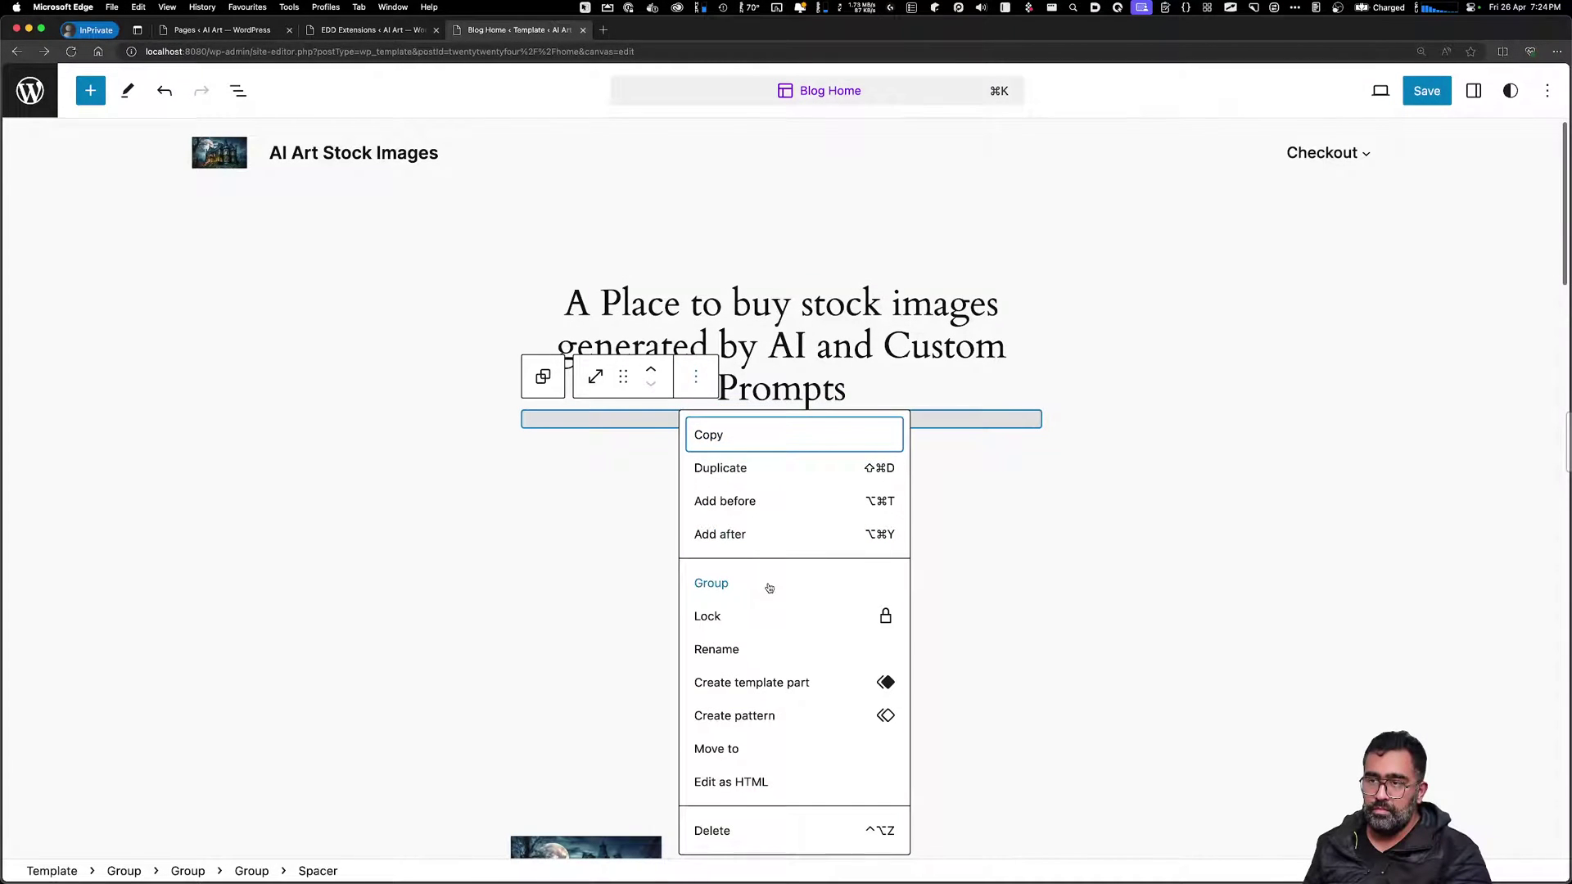
click(723, 830)
click(899, 572)
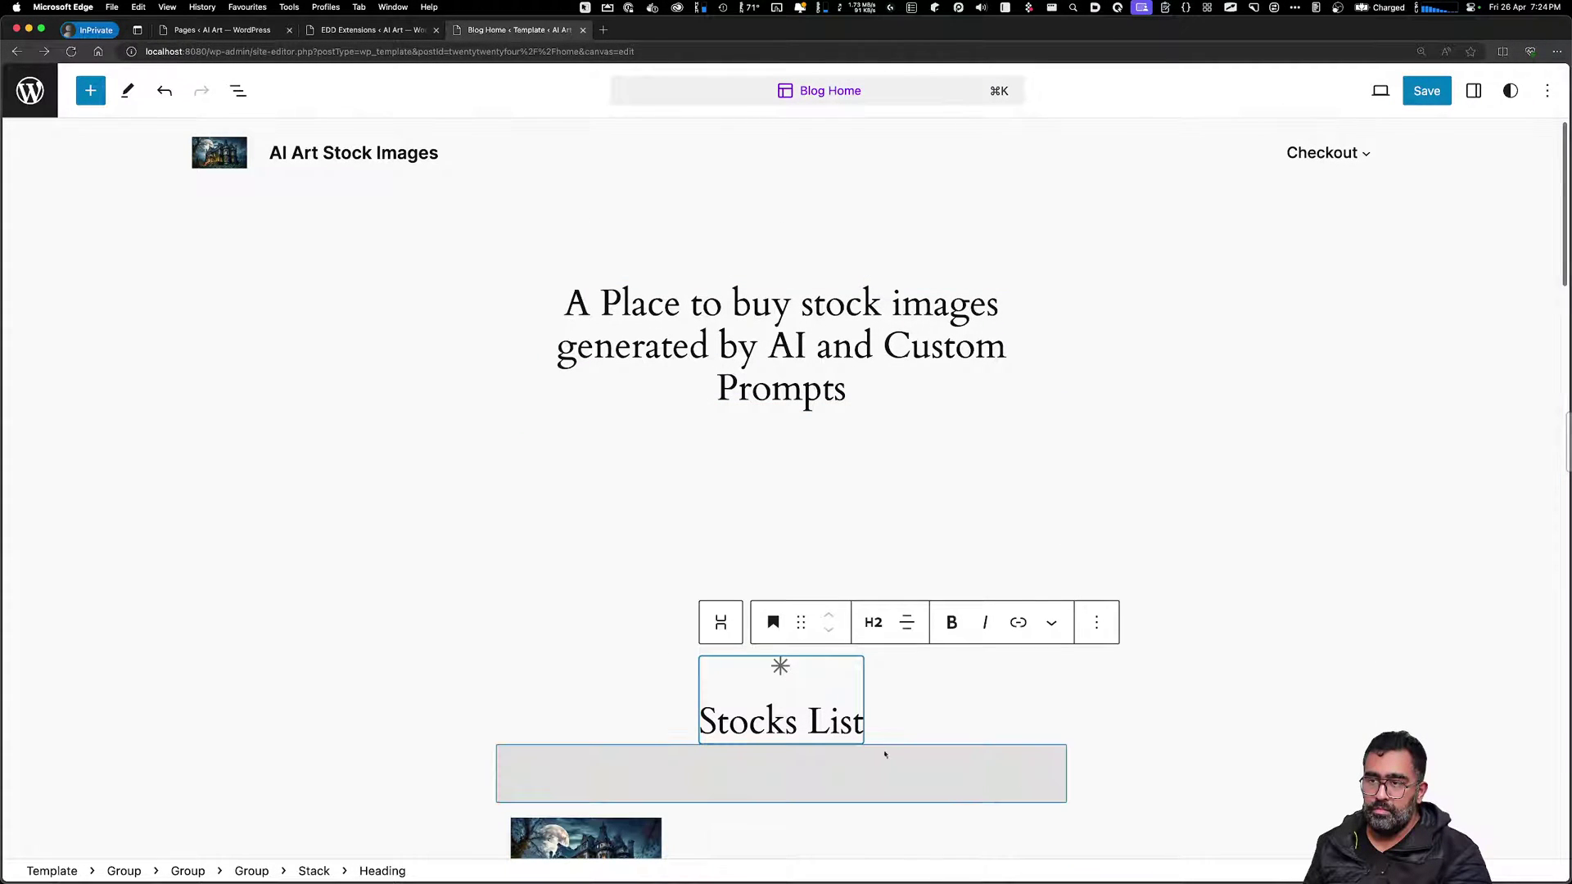
click(661, 848)
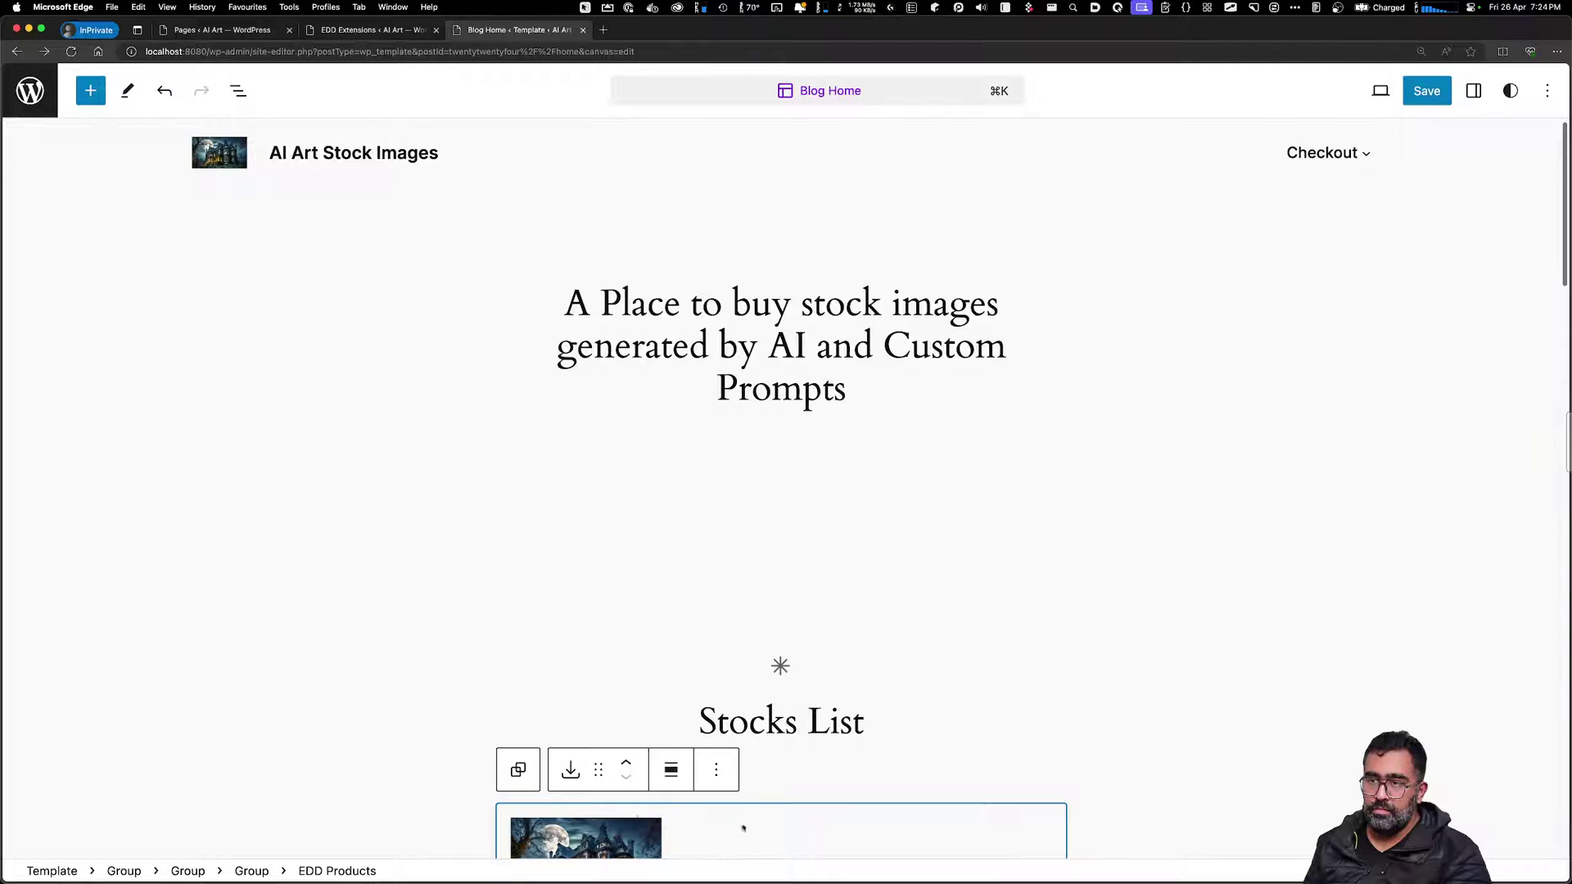
click(716, 769)
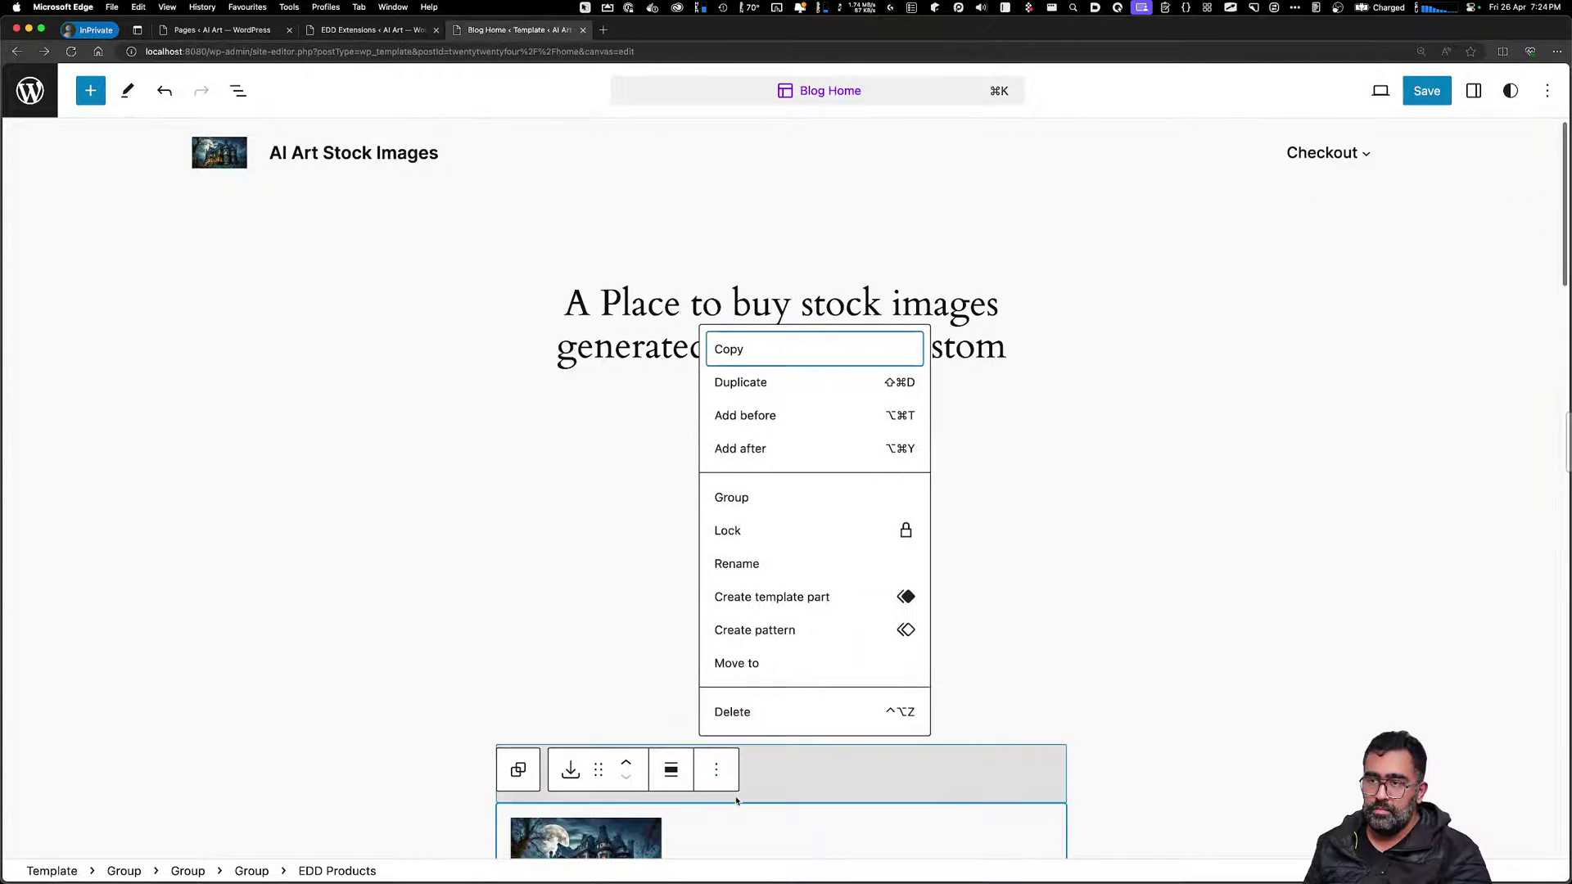
click(737, 713)
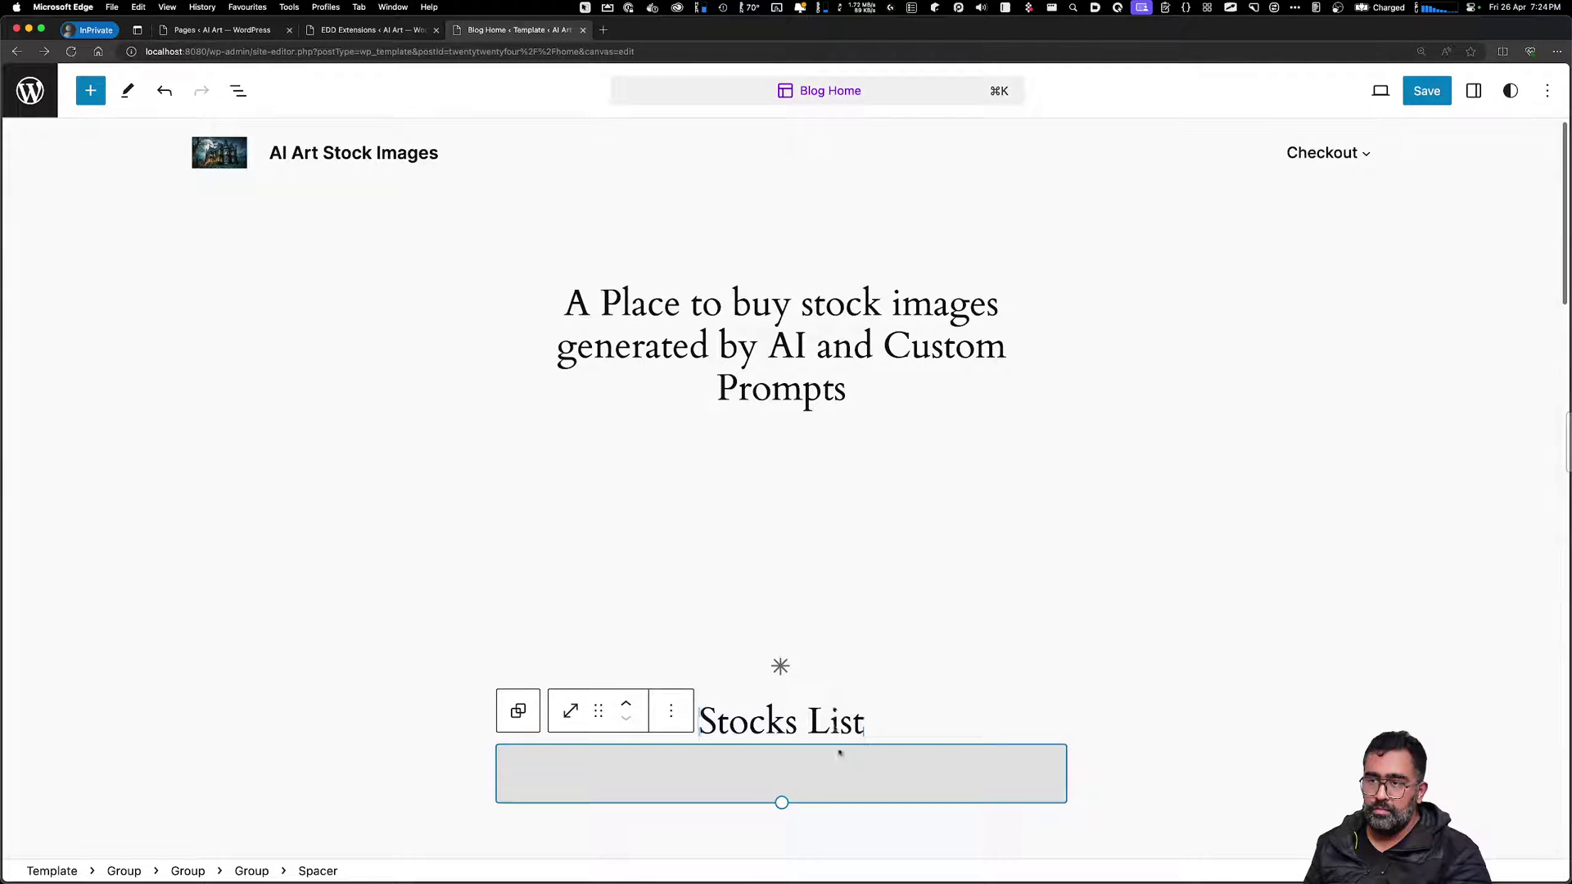
Delete the last spacer and the Stocks List stack
click(670, 710)
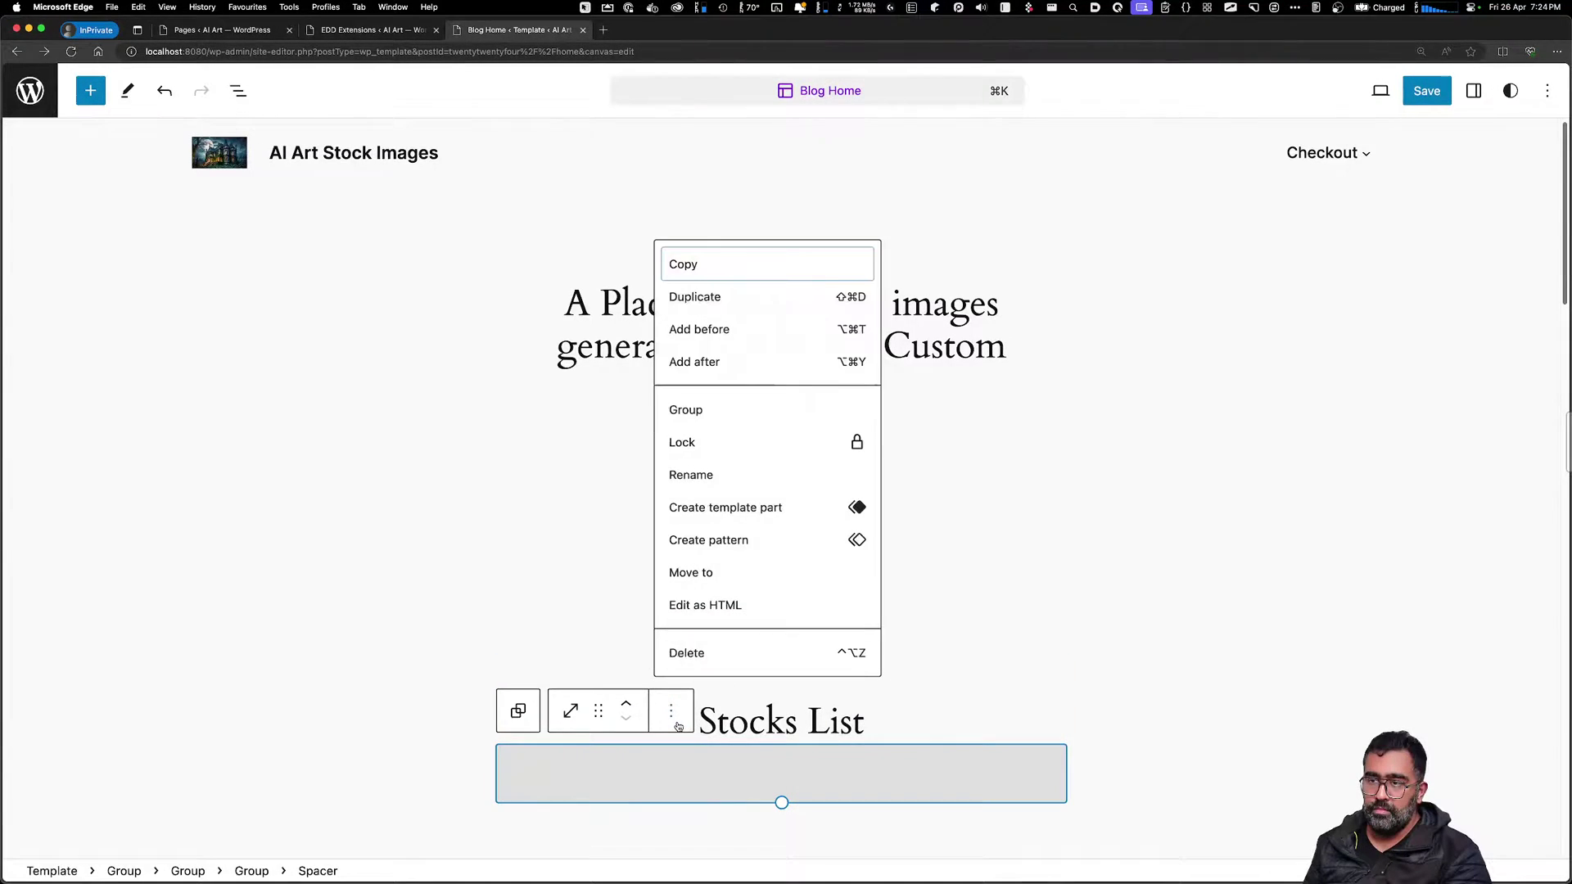
click(688, 653)
click(783, 622)
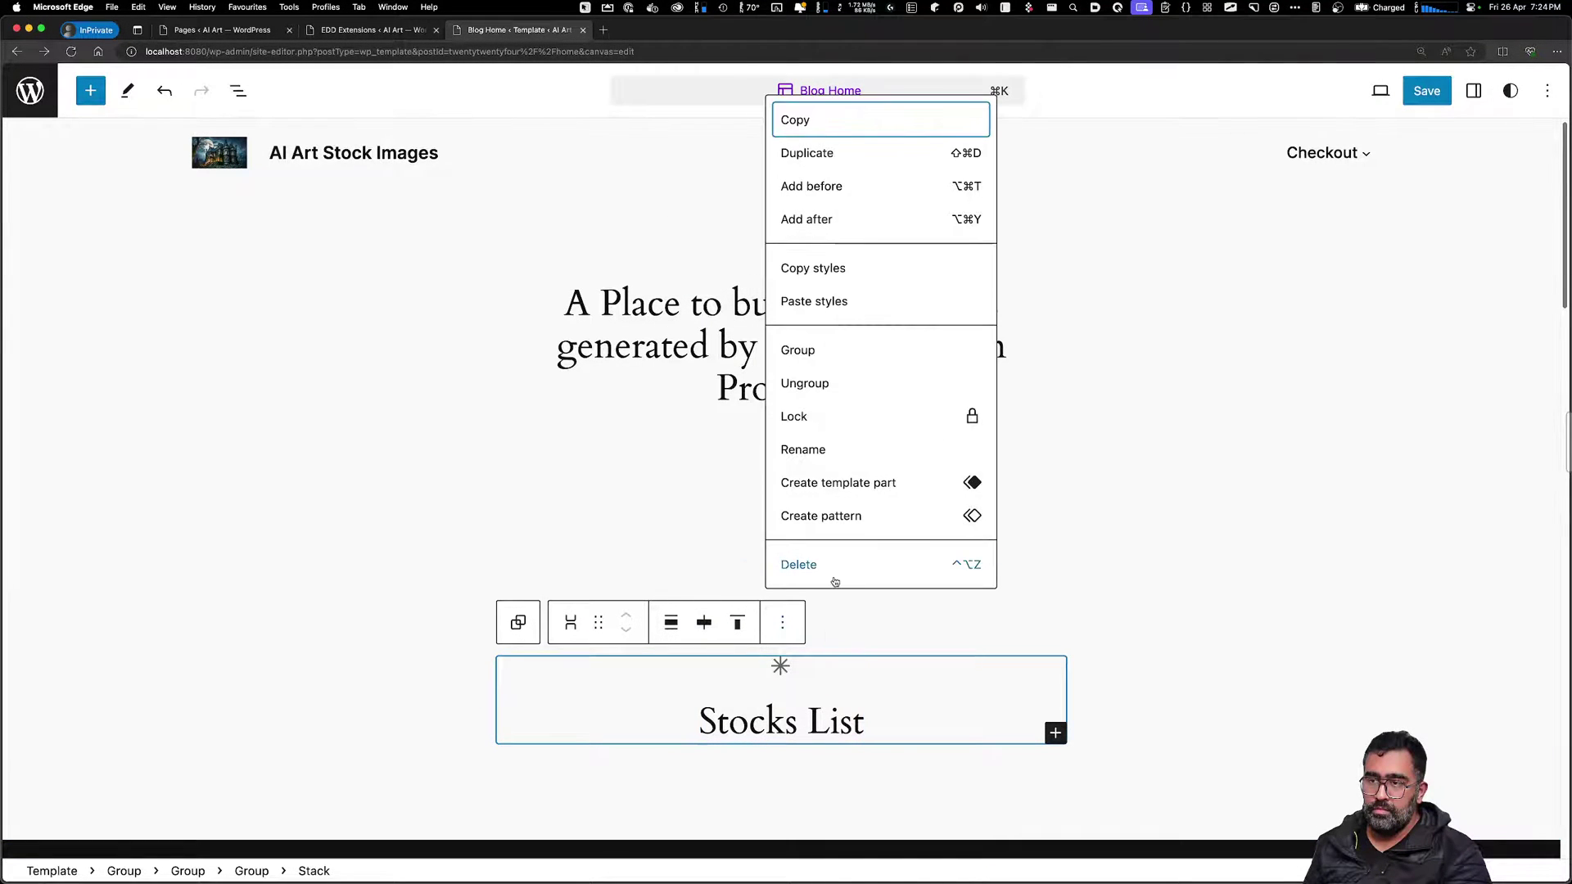
click(811, 563)
scroll(799, 754, down, 5)
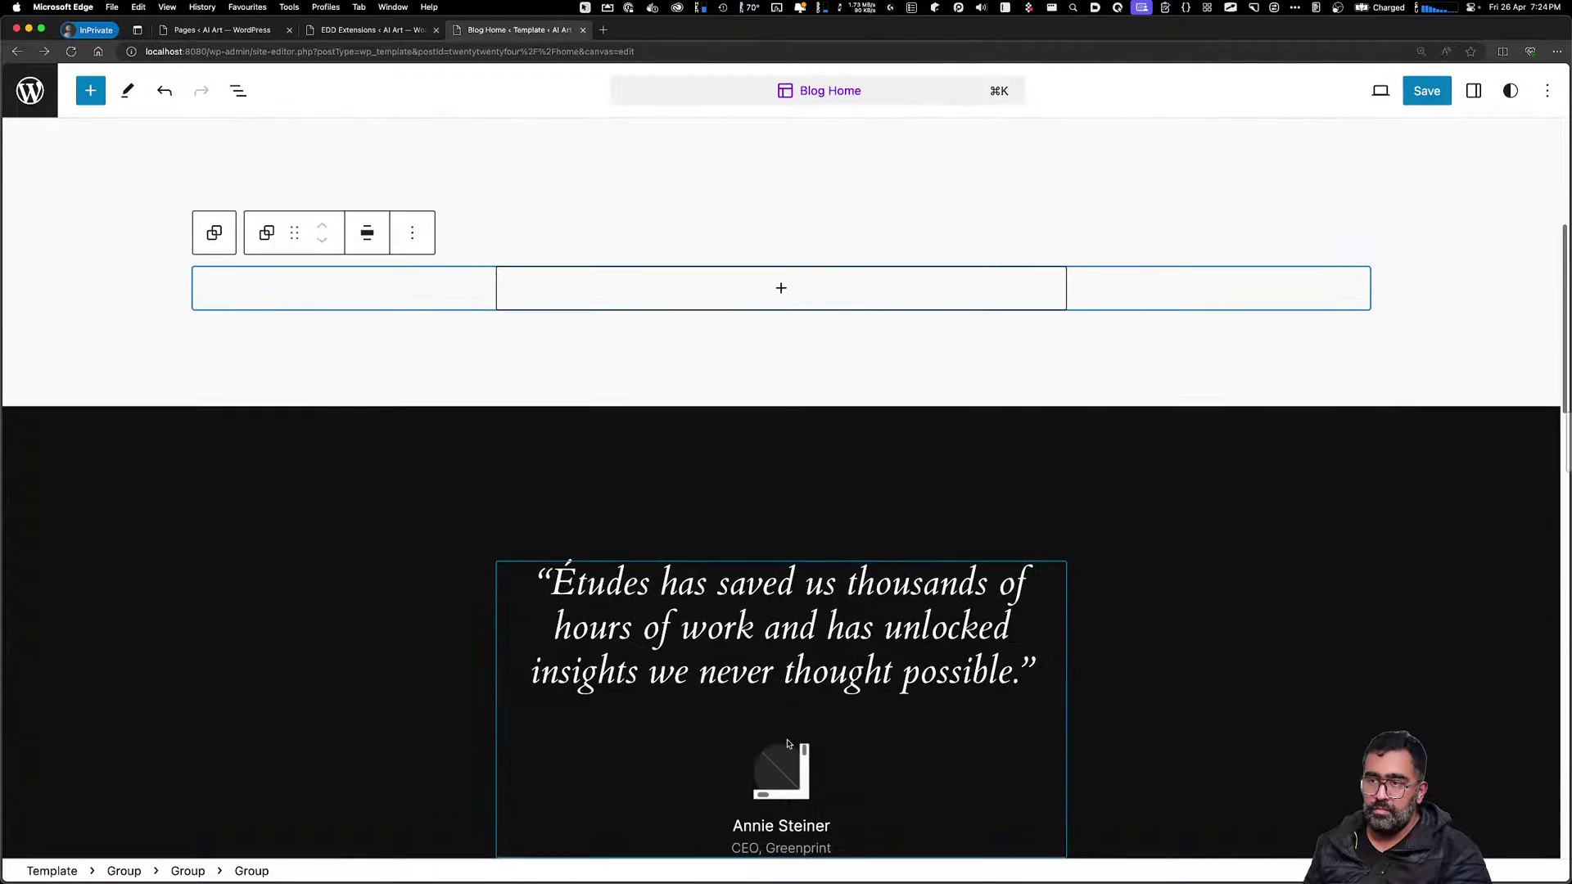
Delete the dark testimonial section from the Blog Home template
scroll(1108, 396, down, 3)
click(1089, 197)
scroll(1113, 196, down, 1)
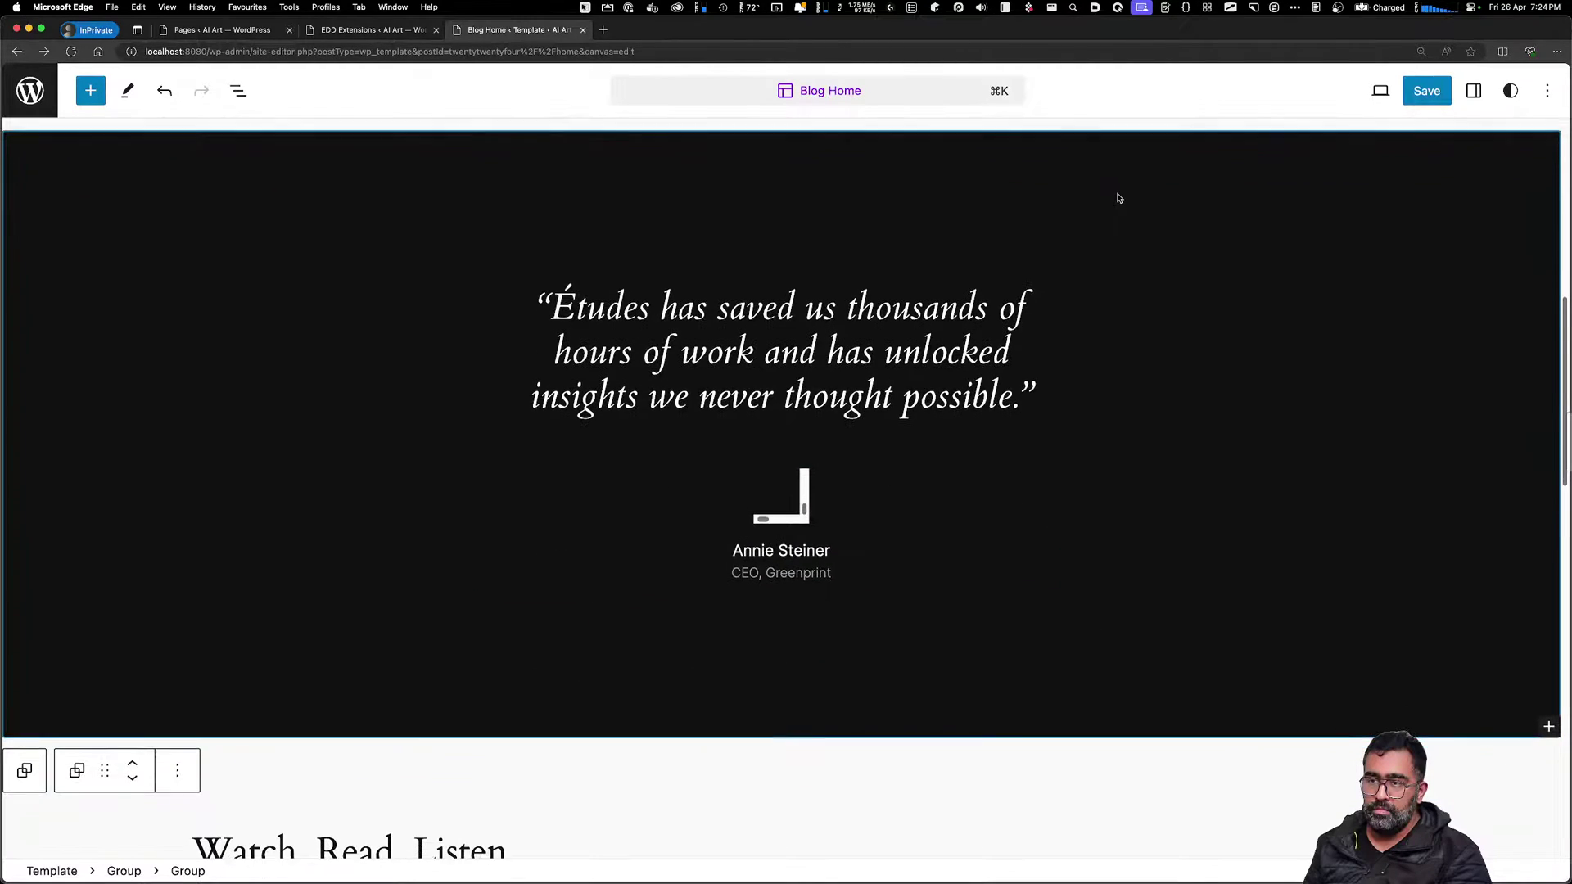
scroll(1146, 187, up, 2)
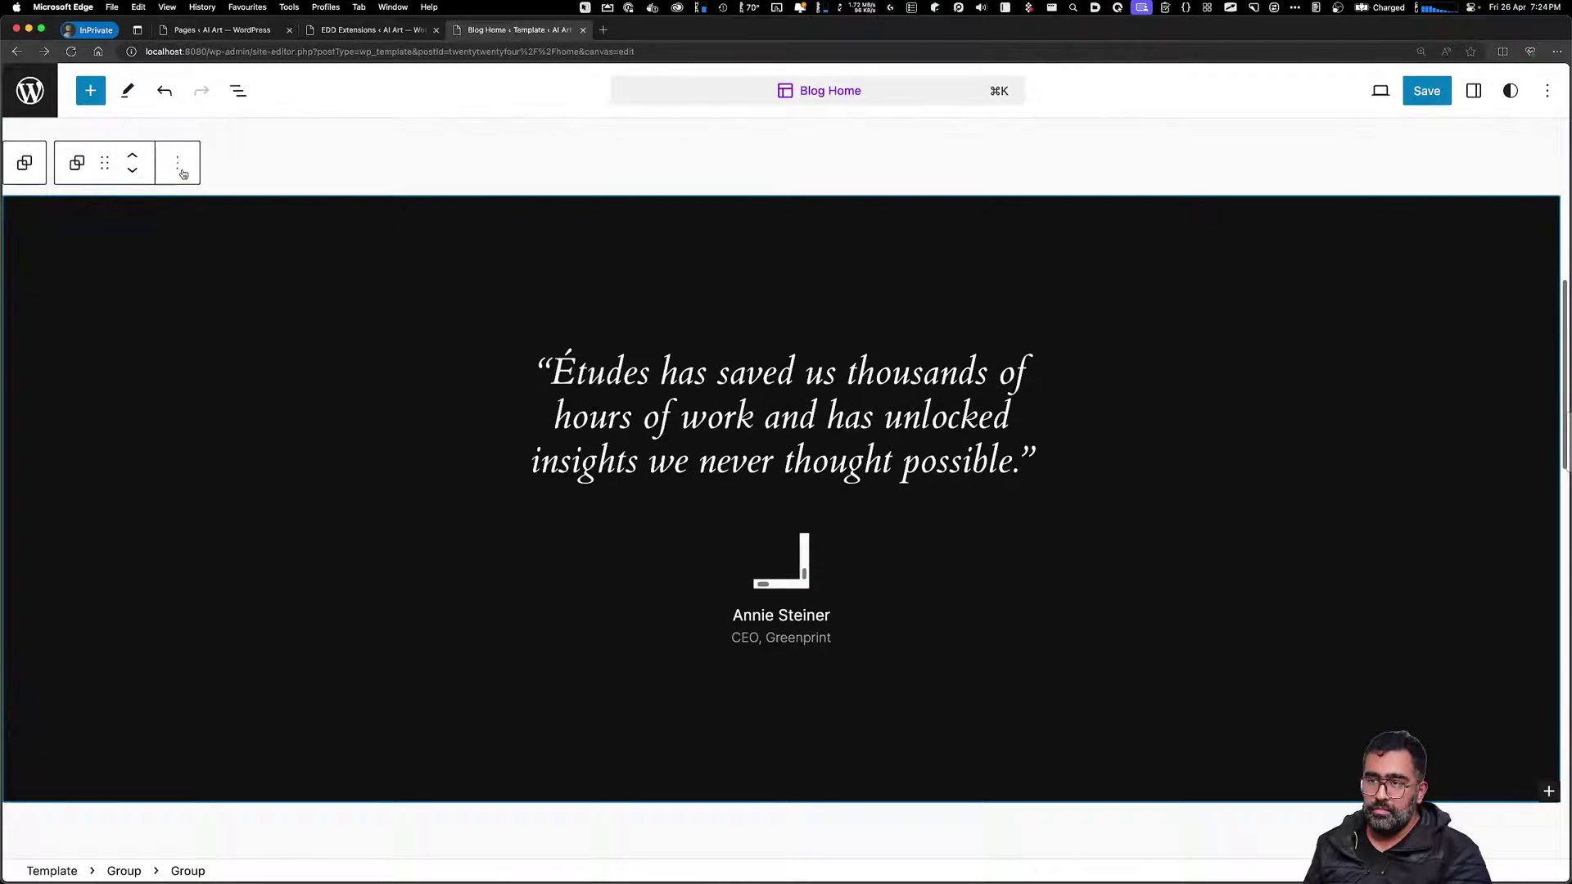
click(179, 168)
click(201, 712)
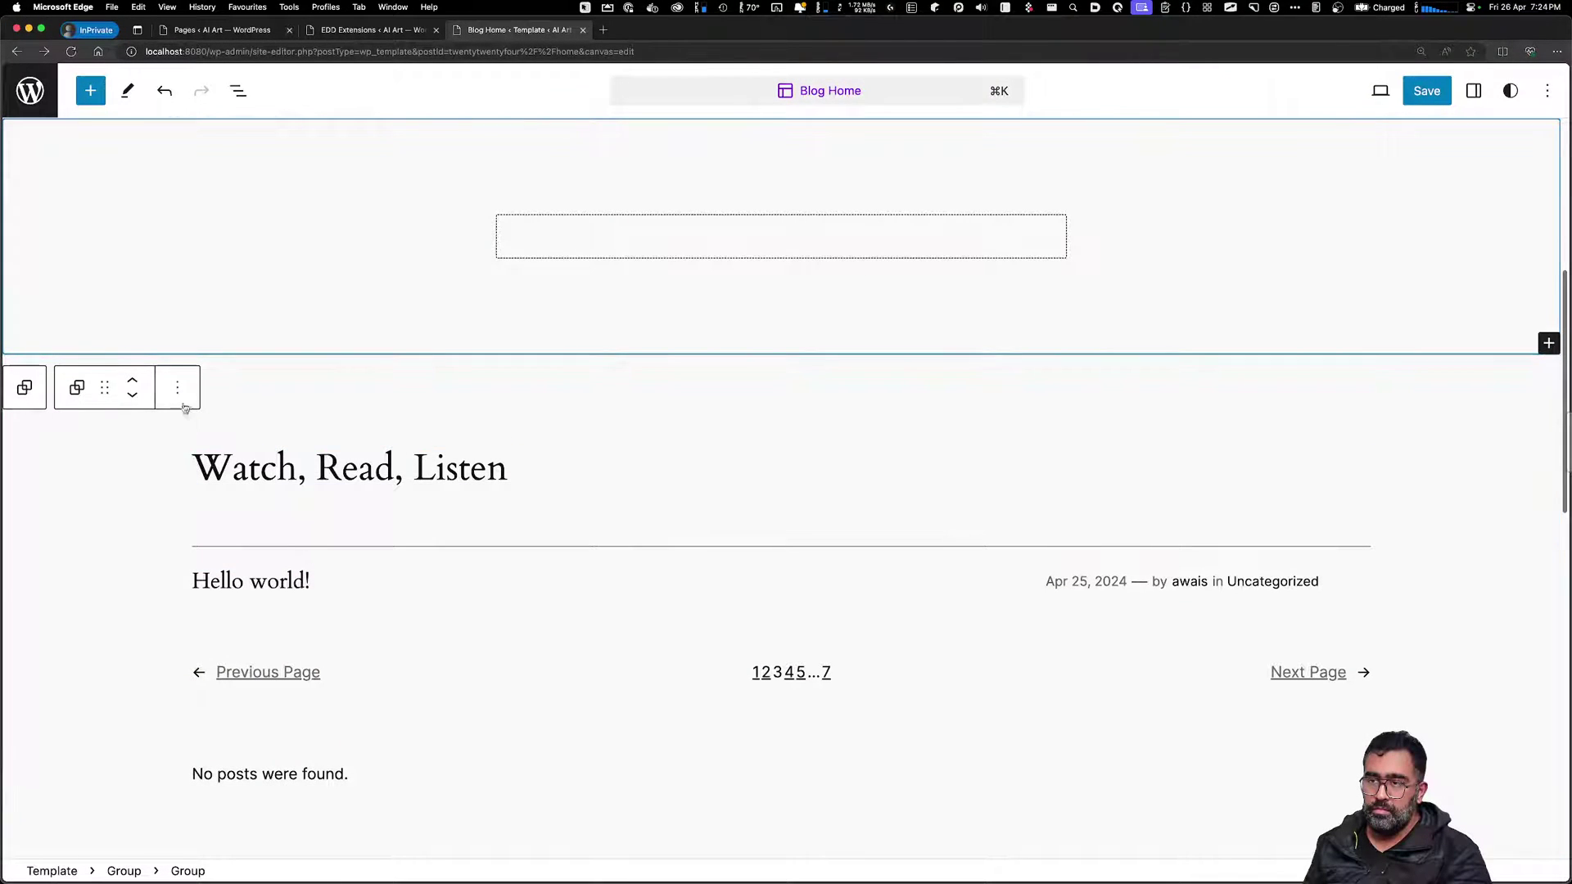
Delete the empty section and the 'A Place to buy stock images' hero section
click(180, 391)
scroll(223, 848, down, 3)
click(217, 857)
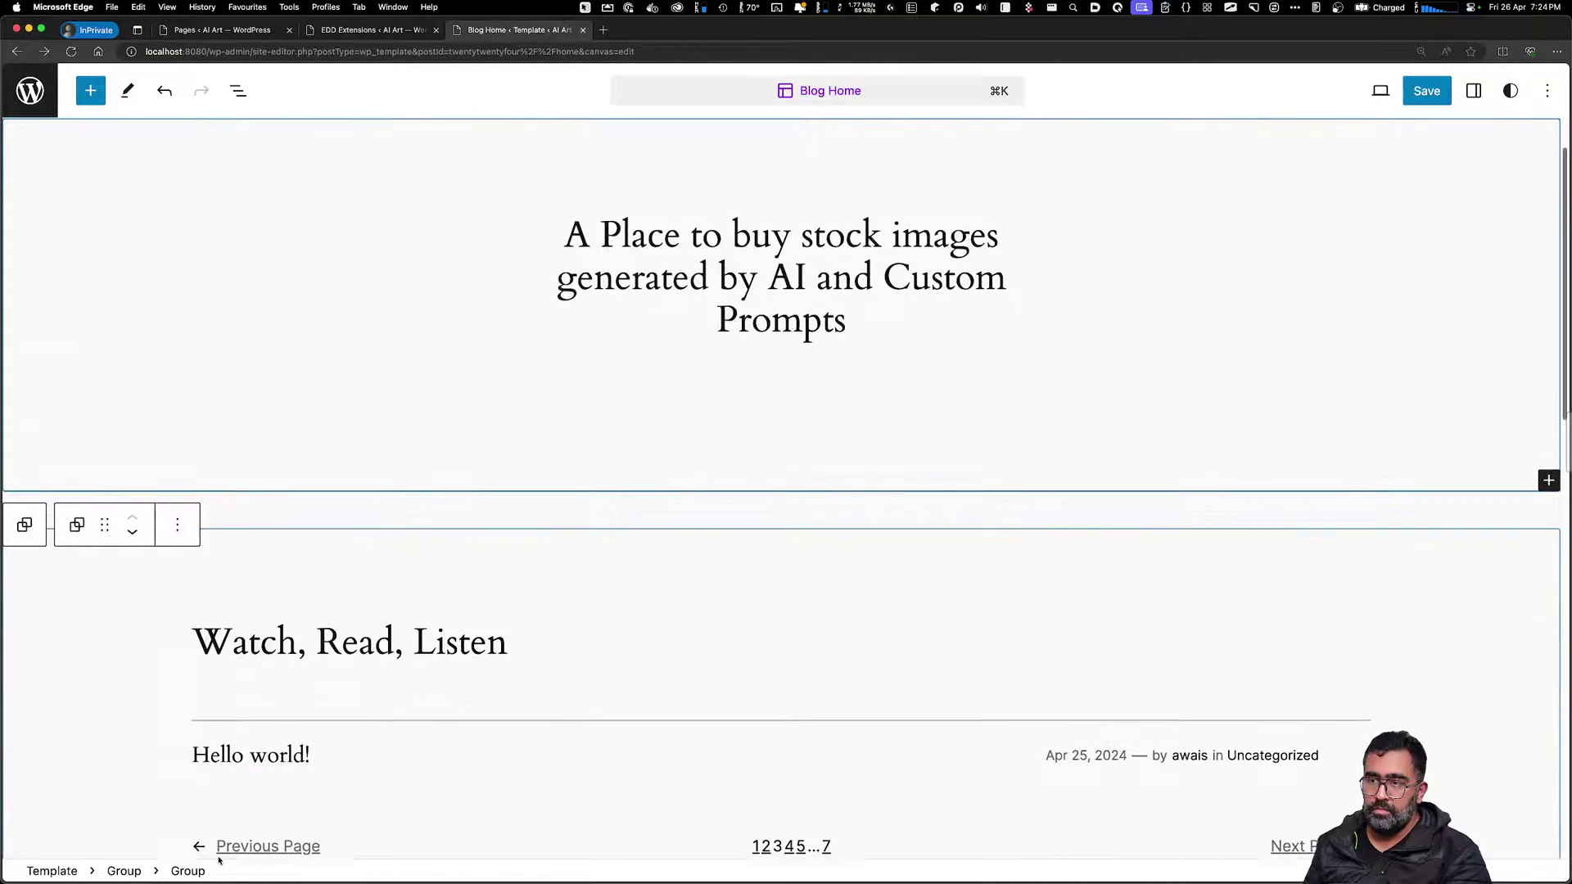
click(188, 529)
scroll(208, 458, down, 3)
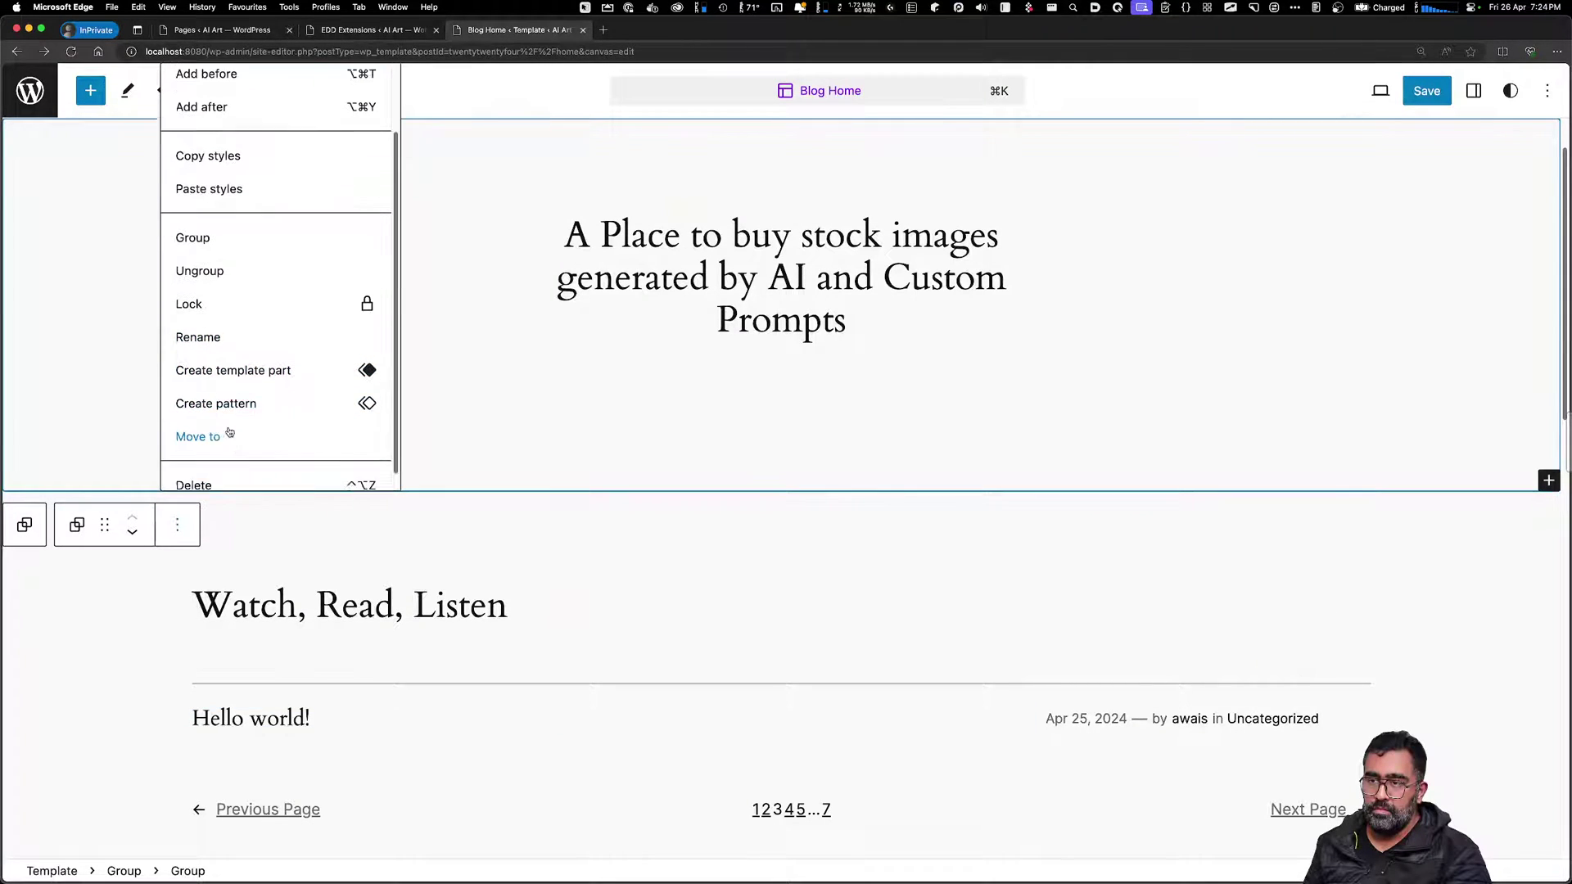
click(211, 467)
Delete the 'Join 900+ subscribers' subscribe section
scroll(263, 677, down, 10)
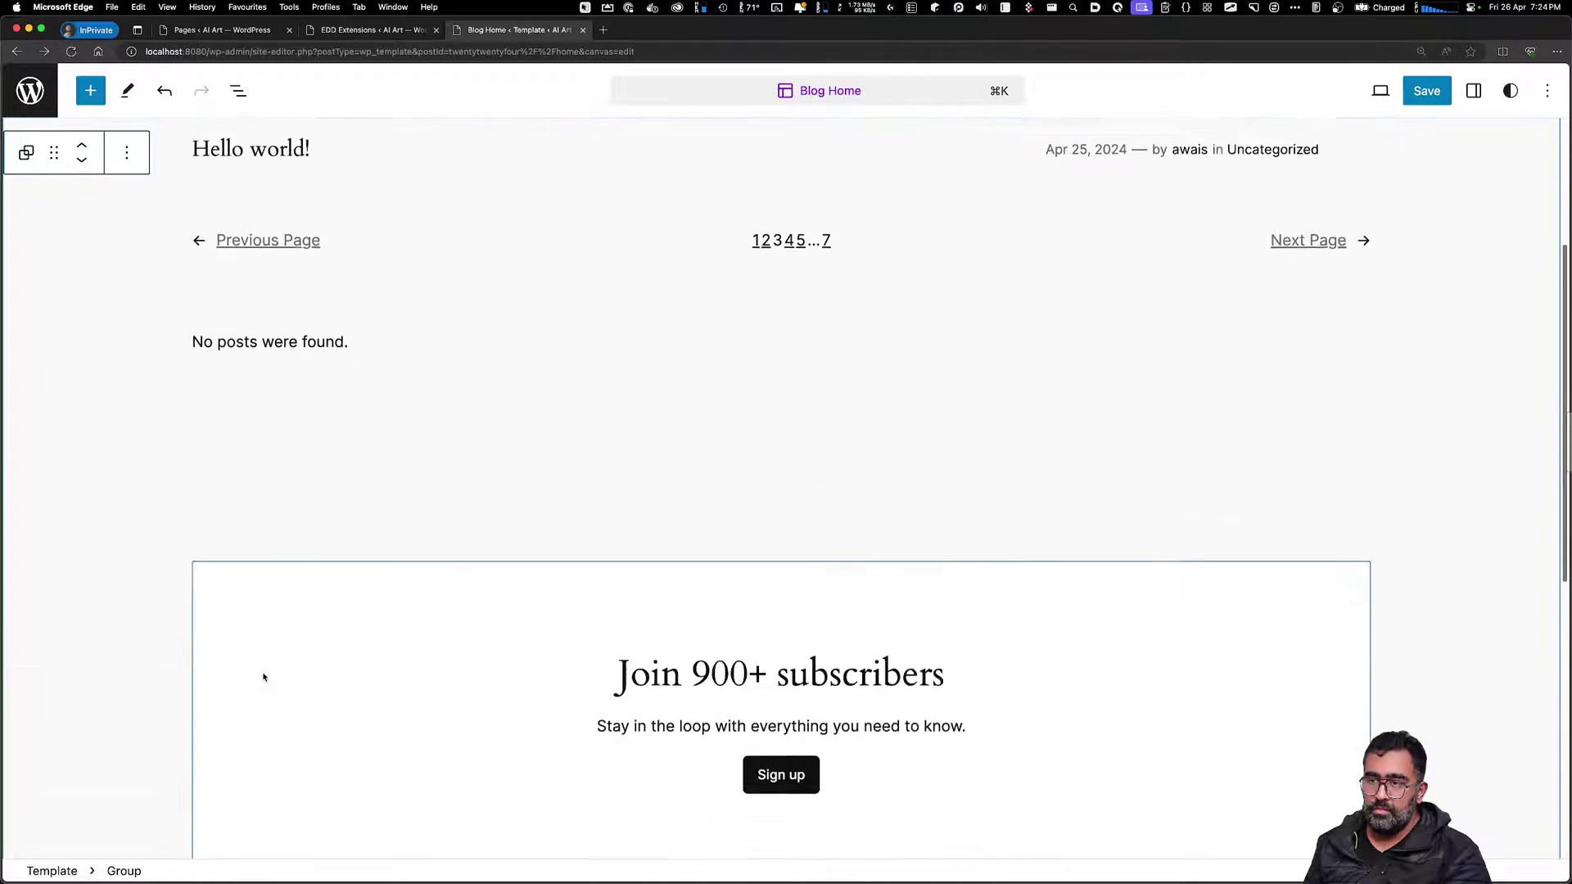
scroll(264, 685, up, 7)
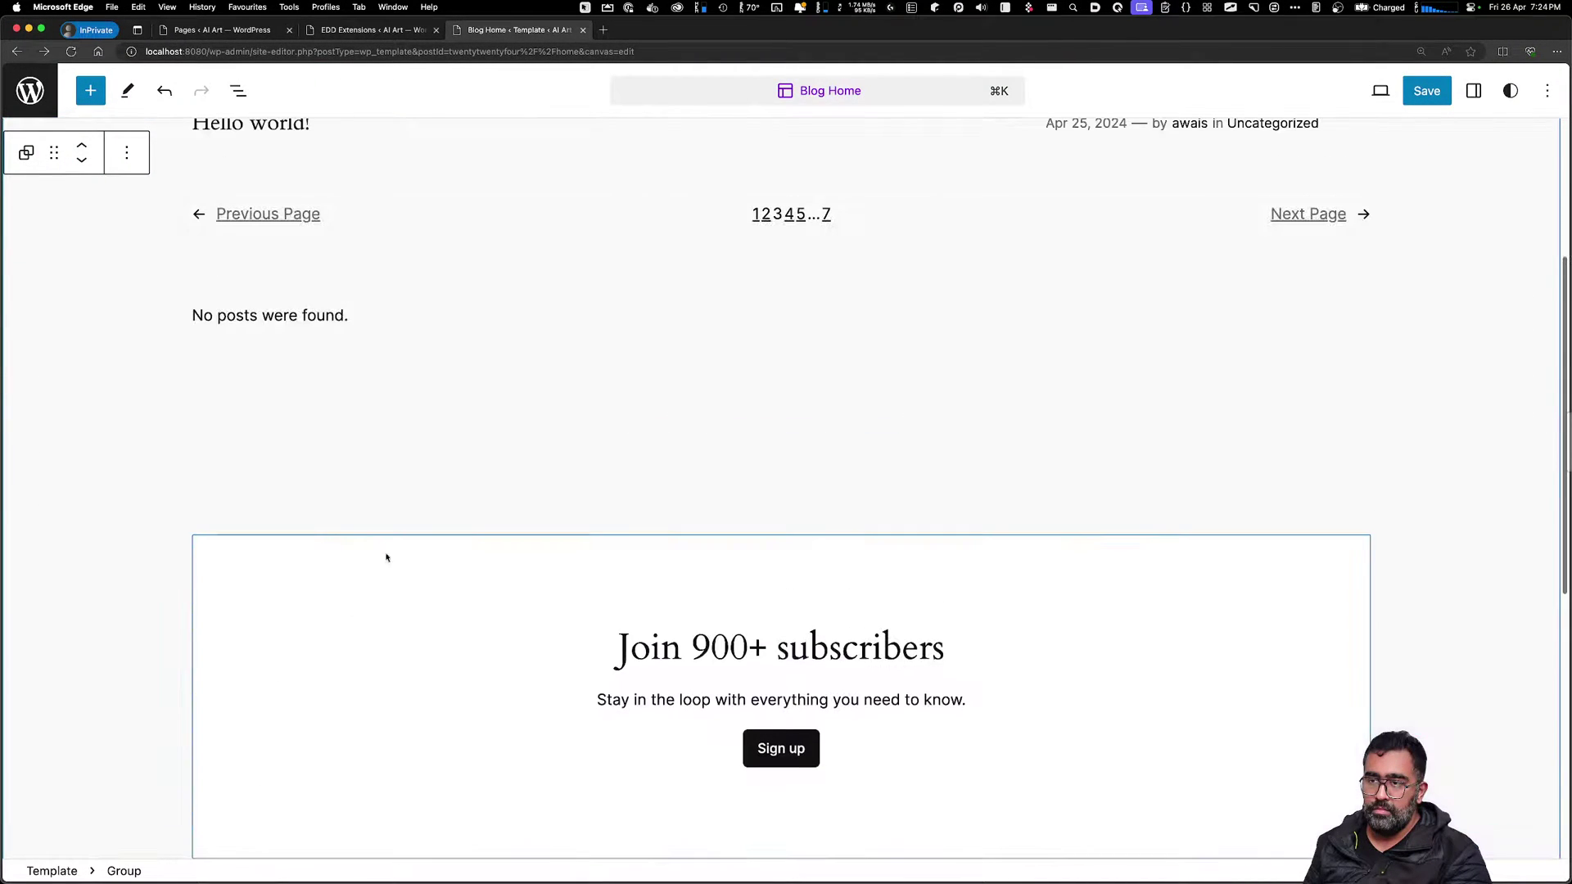
click(253, 446)
click(186, 414)
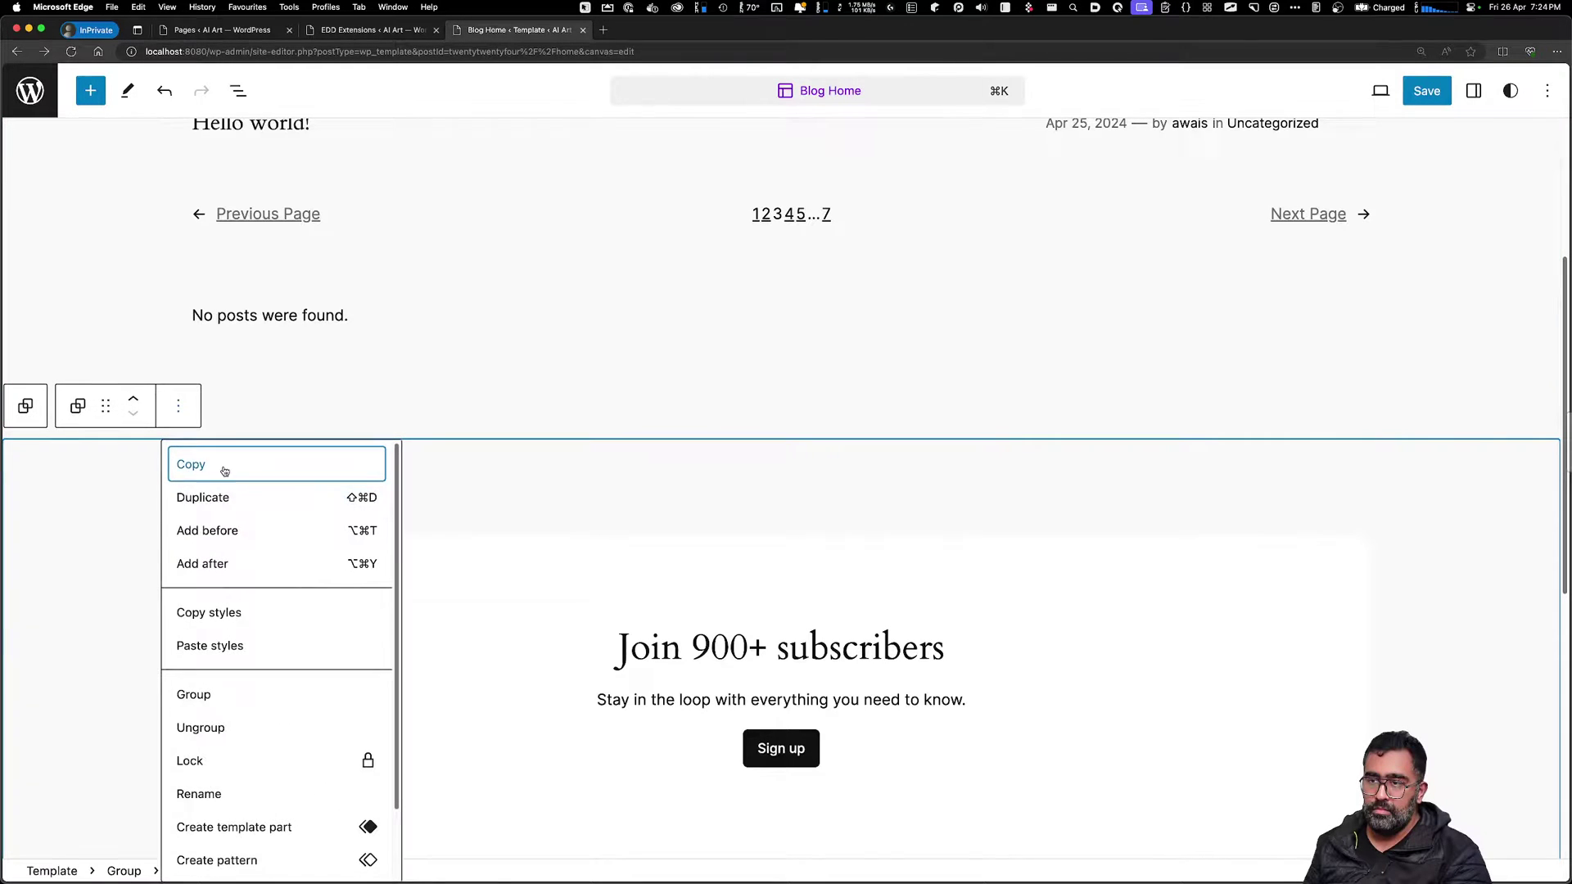
scroll(209, 850, down, 2)
click(205, 854)
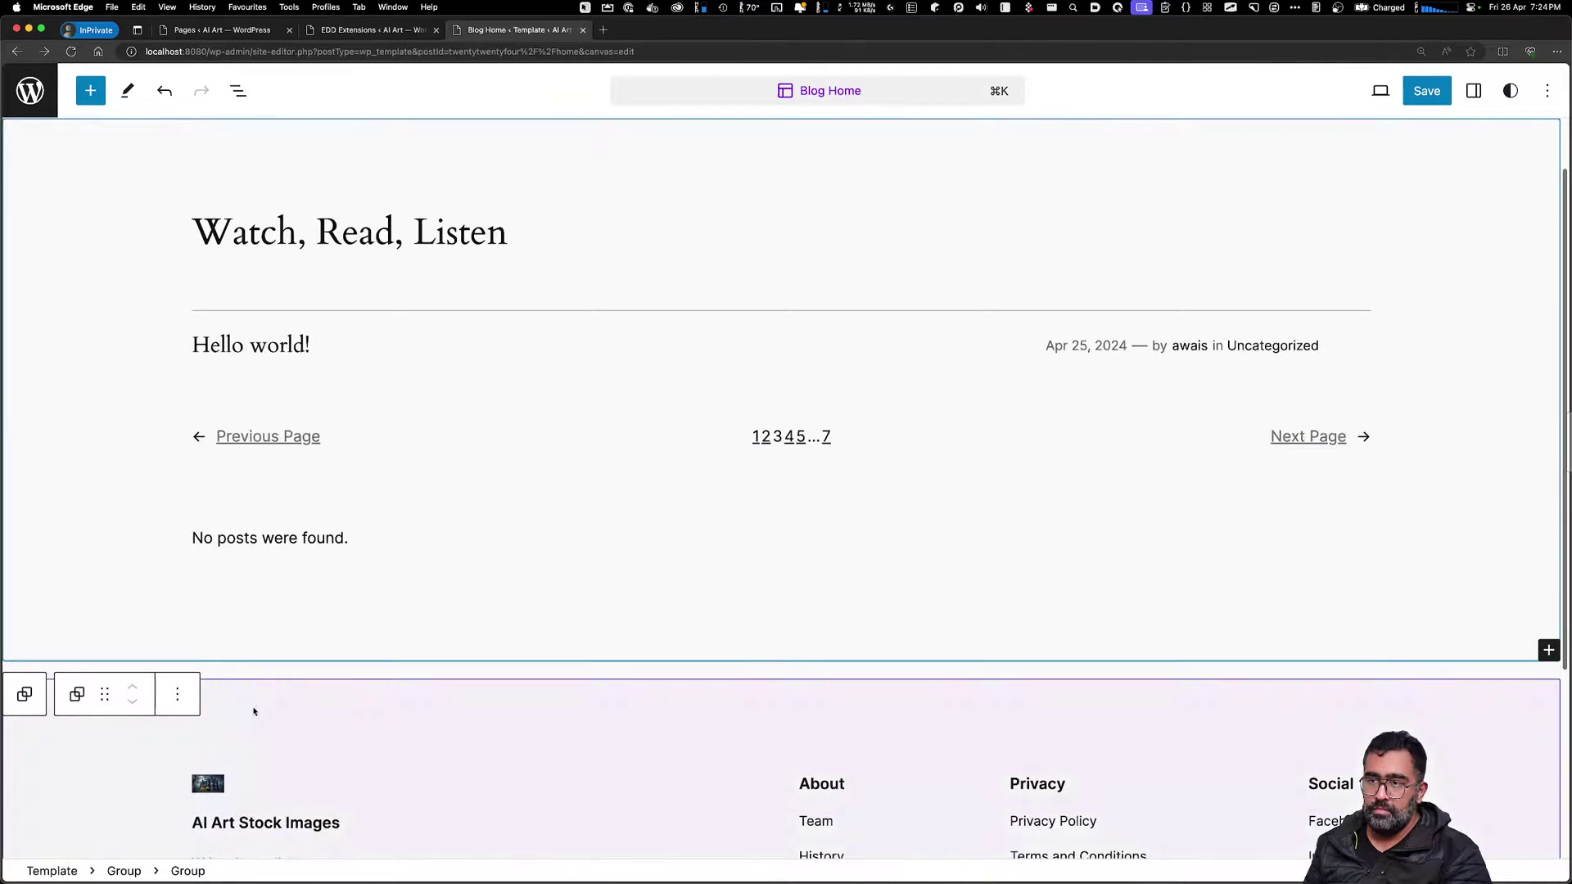
Delete the 'Watch, Read, Listen' posts group, confirming removal of its post content blocks
scroll(366, 727, down, 5)
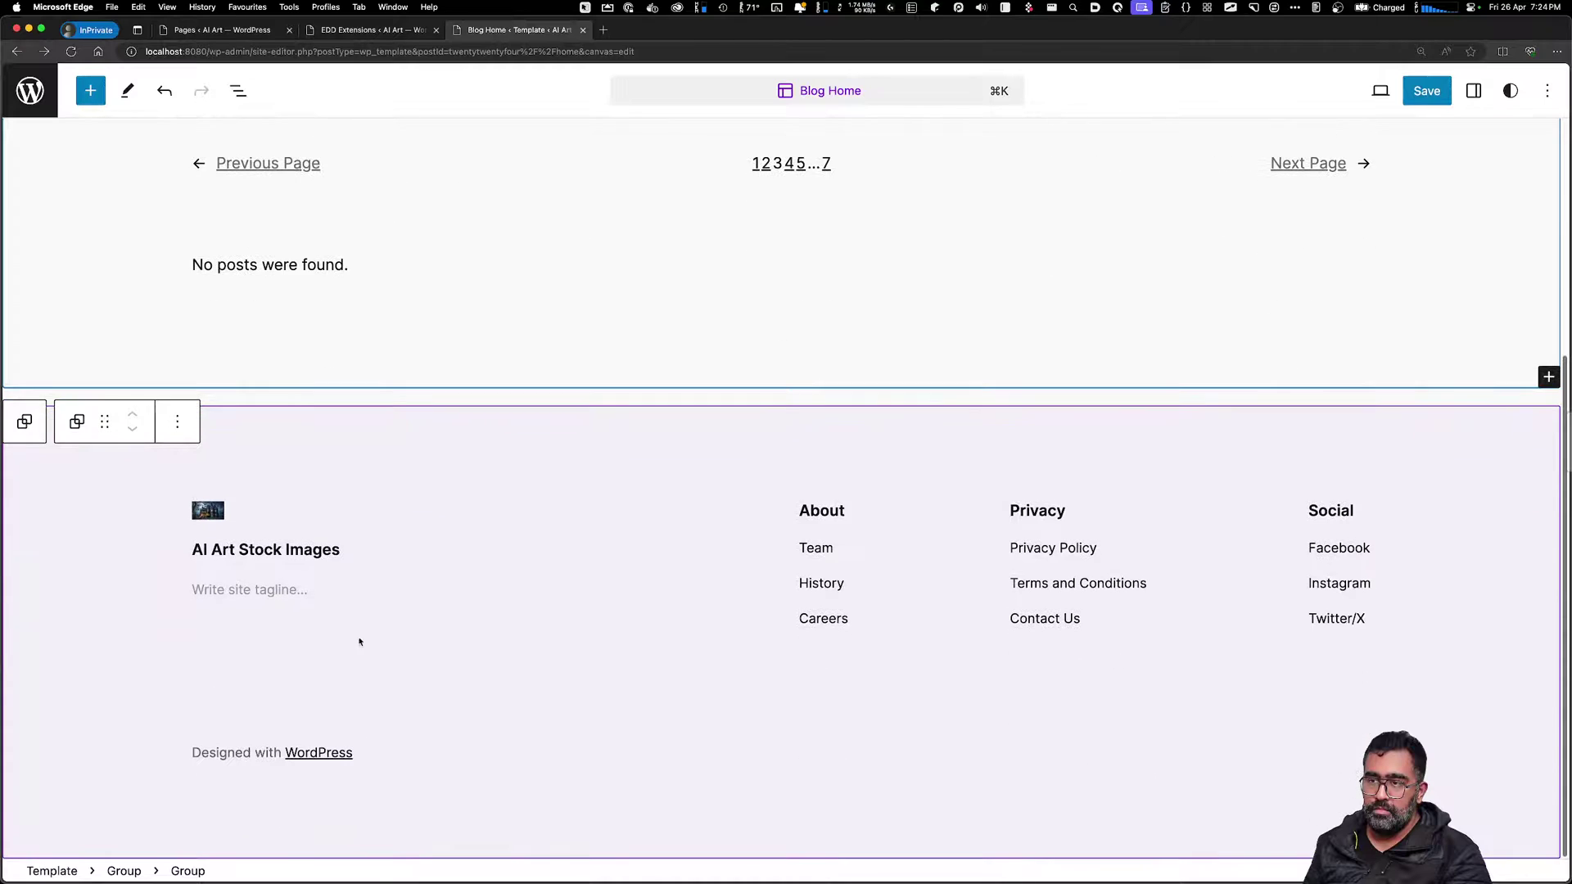
click(296, 593)
click(332, 685)
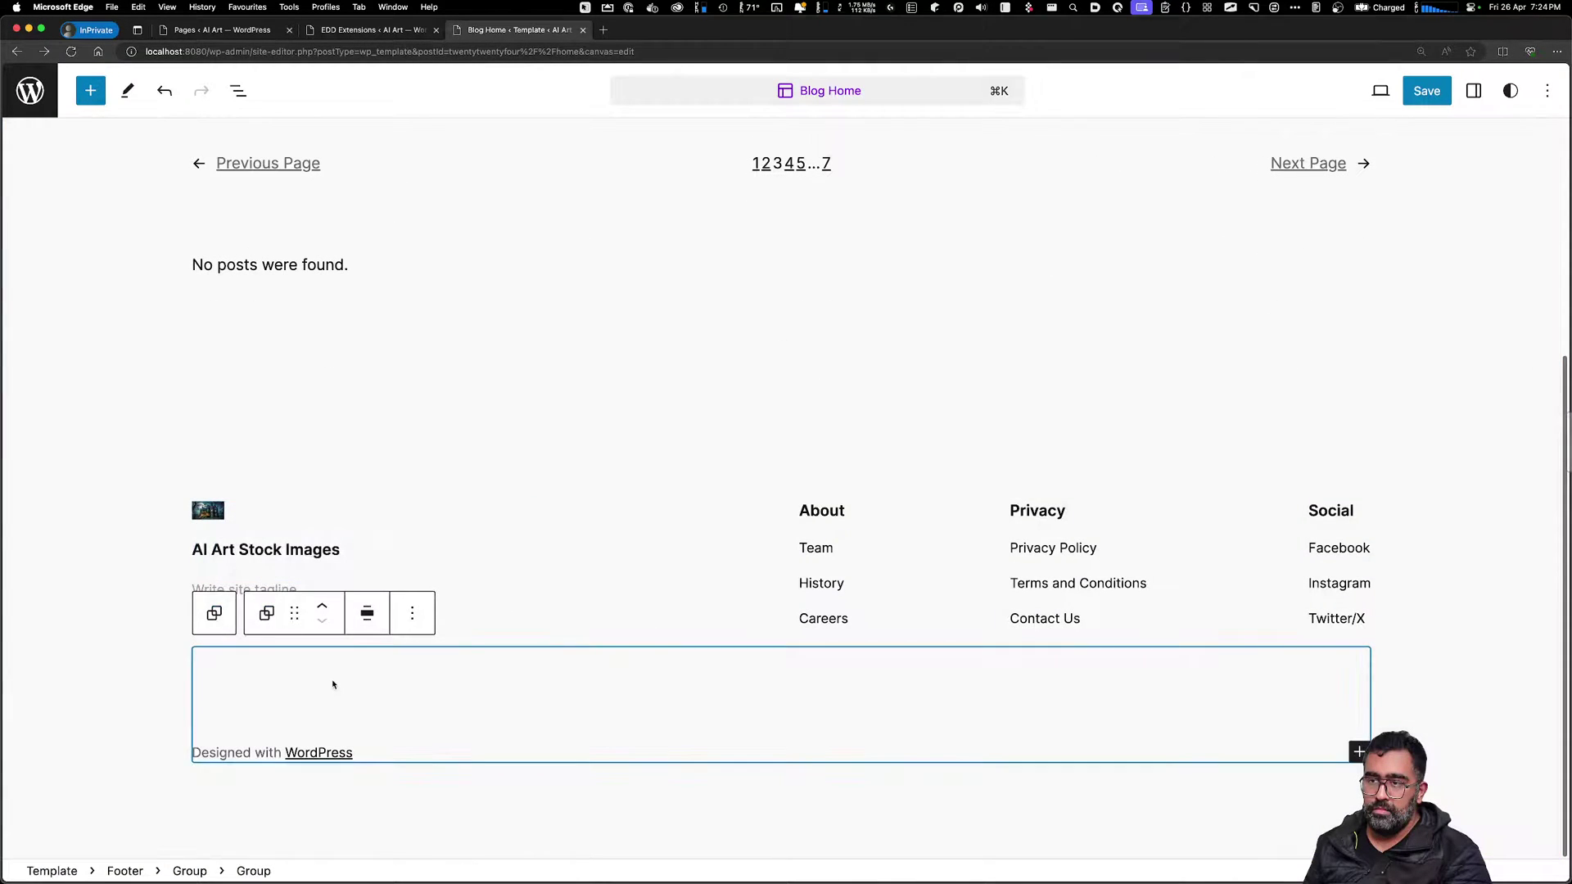
scroll(319, 638, up, 4)
click(300, 527)
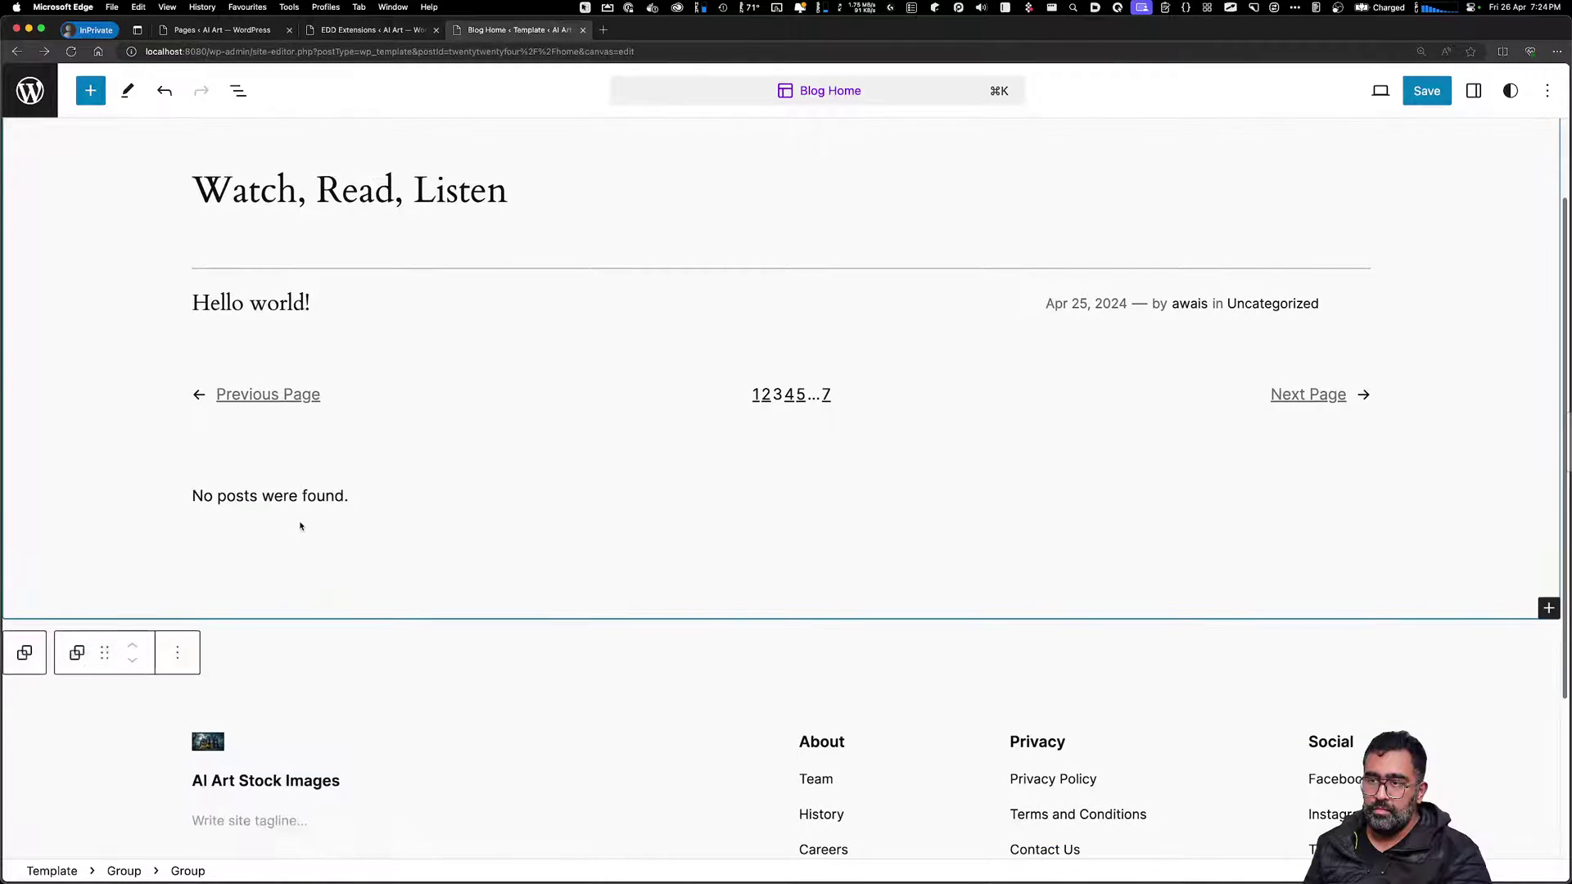
scroll(100, 490, up, 2)
click(177, 161)
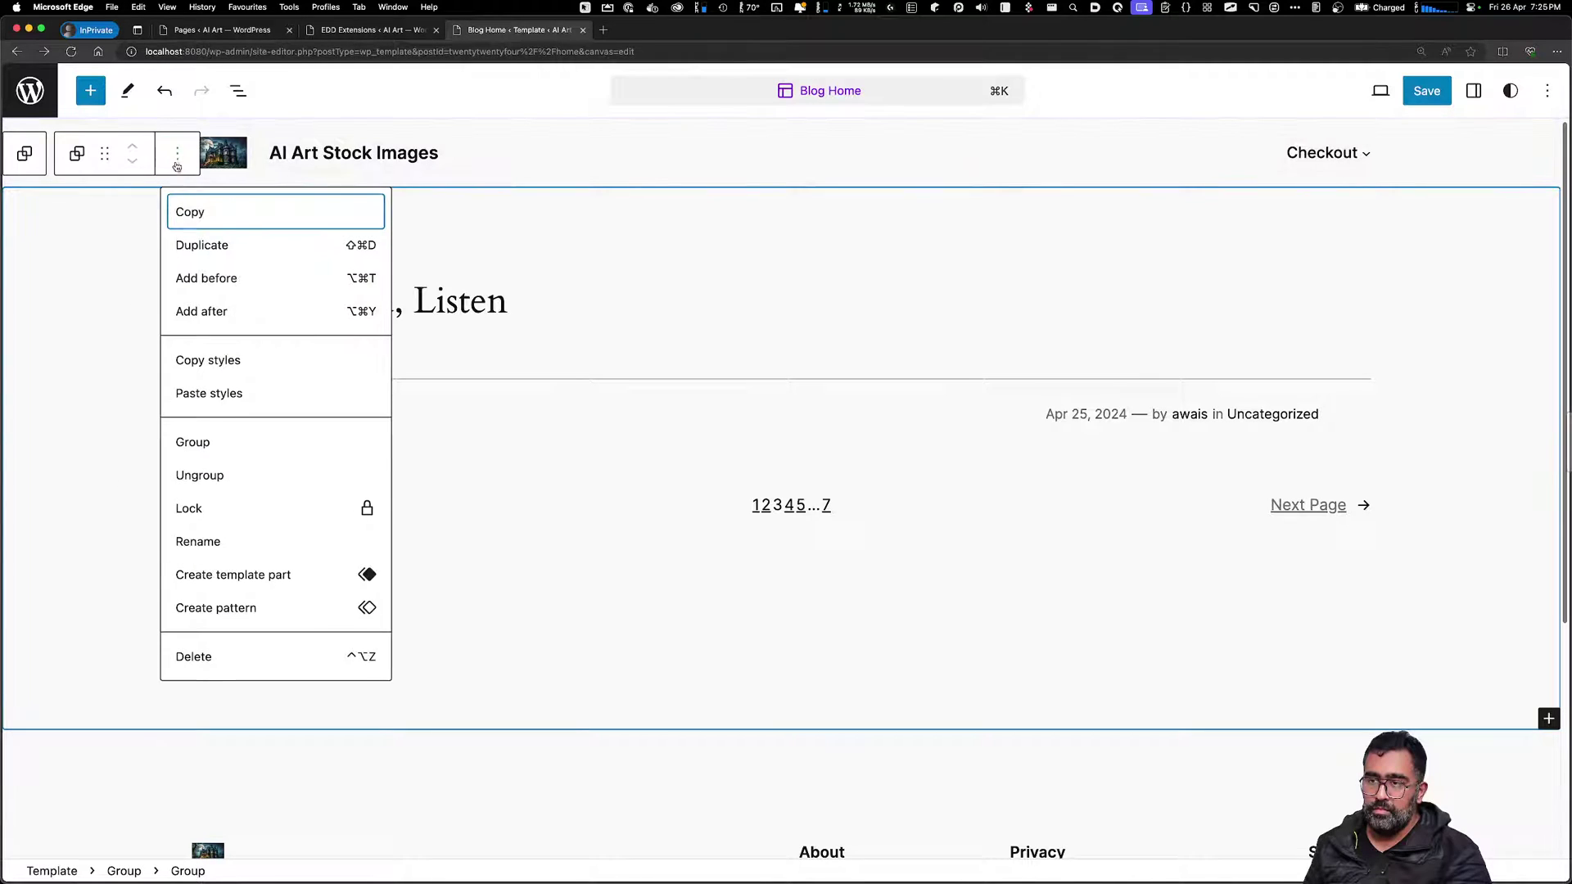
click(248, 660)
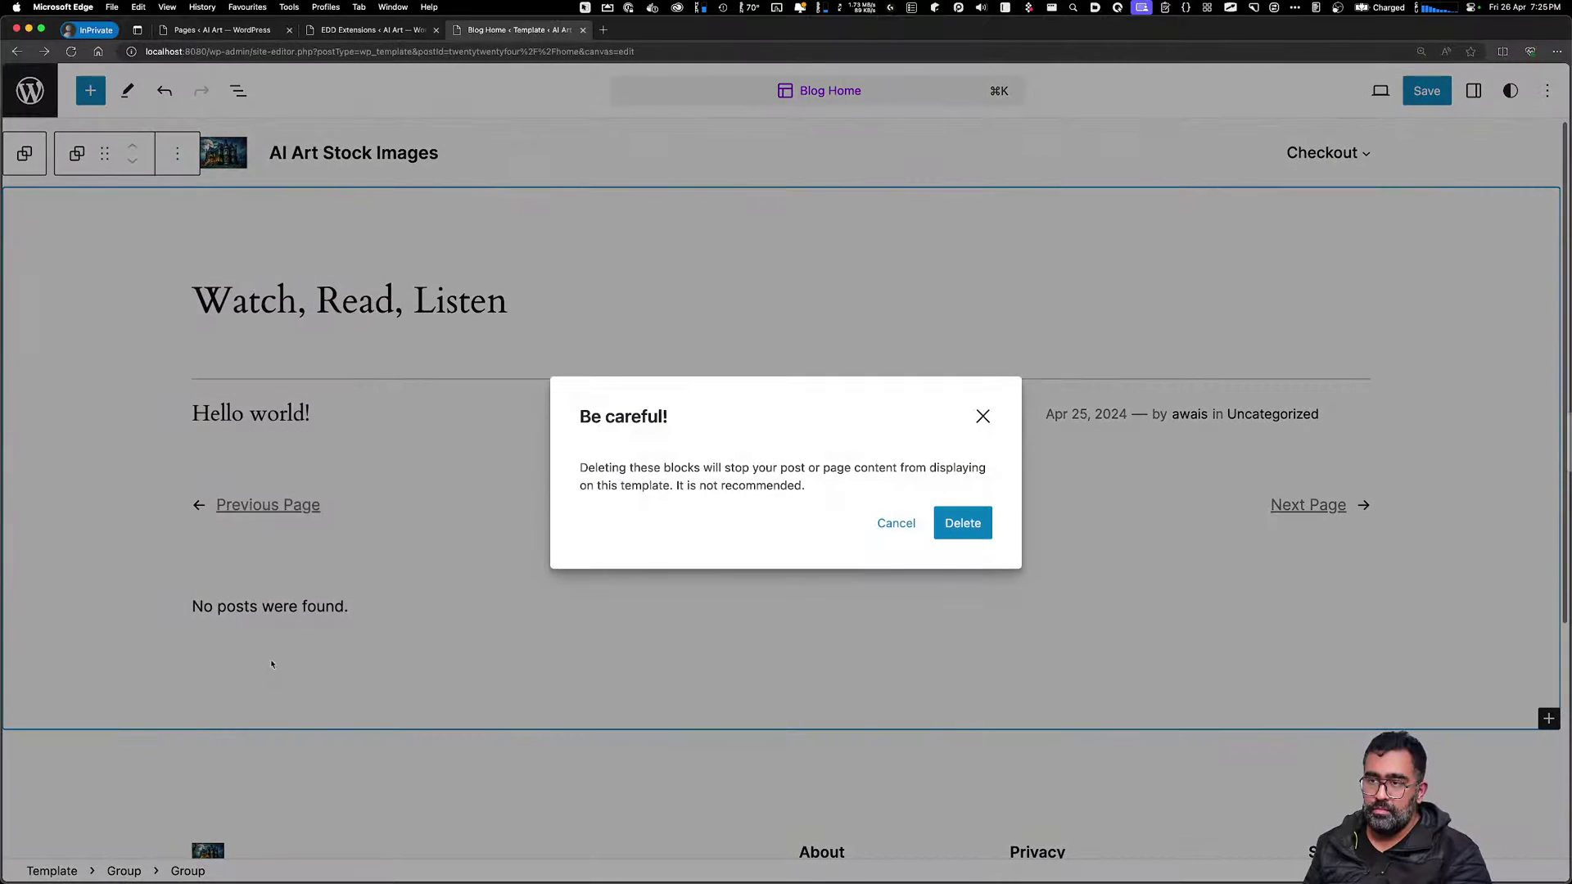
click(942, 530)
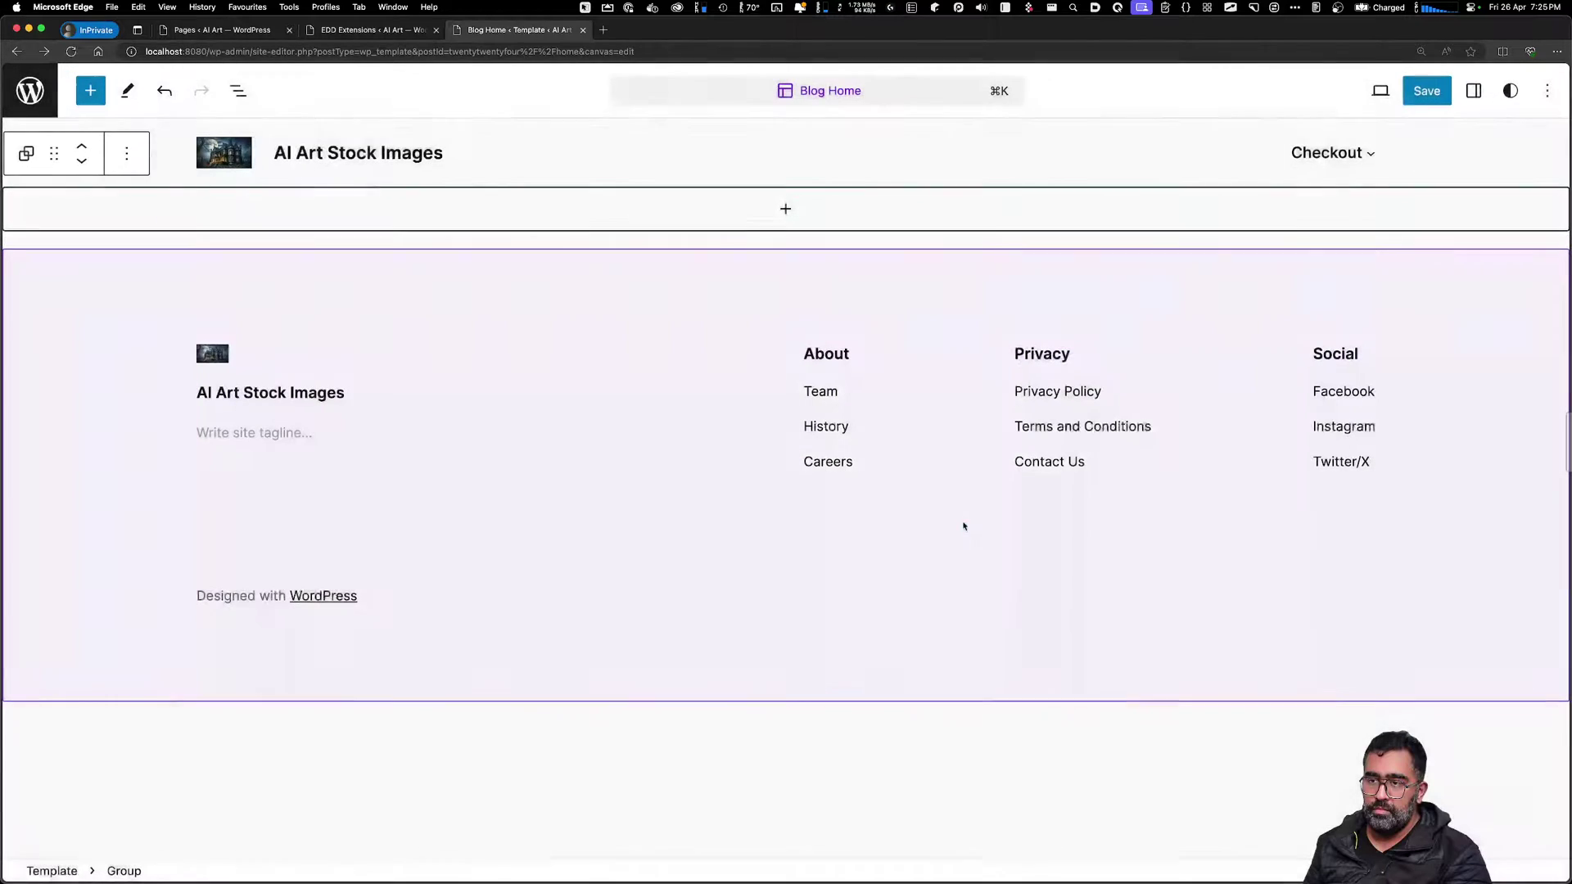
Add a Group block with a stacked layout under the header
click(785, 210)
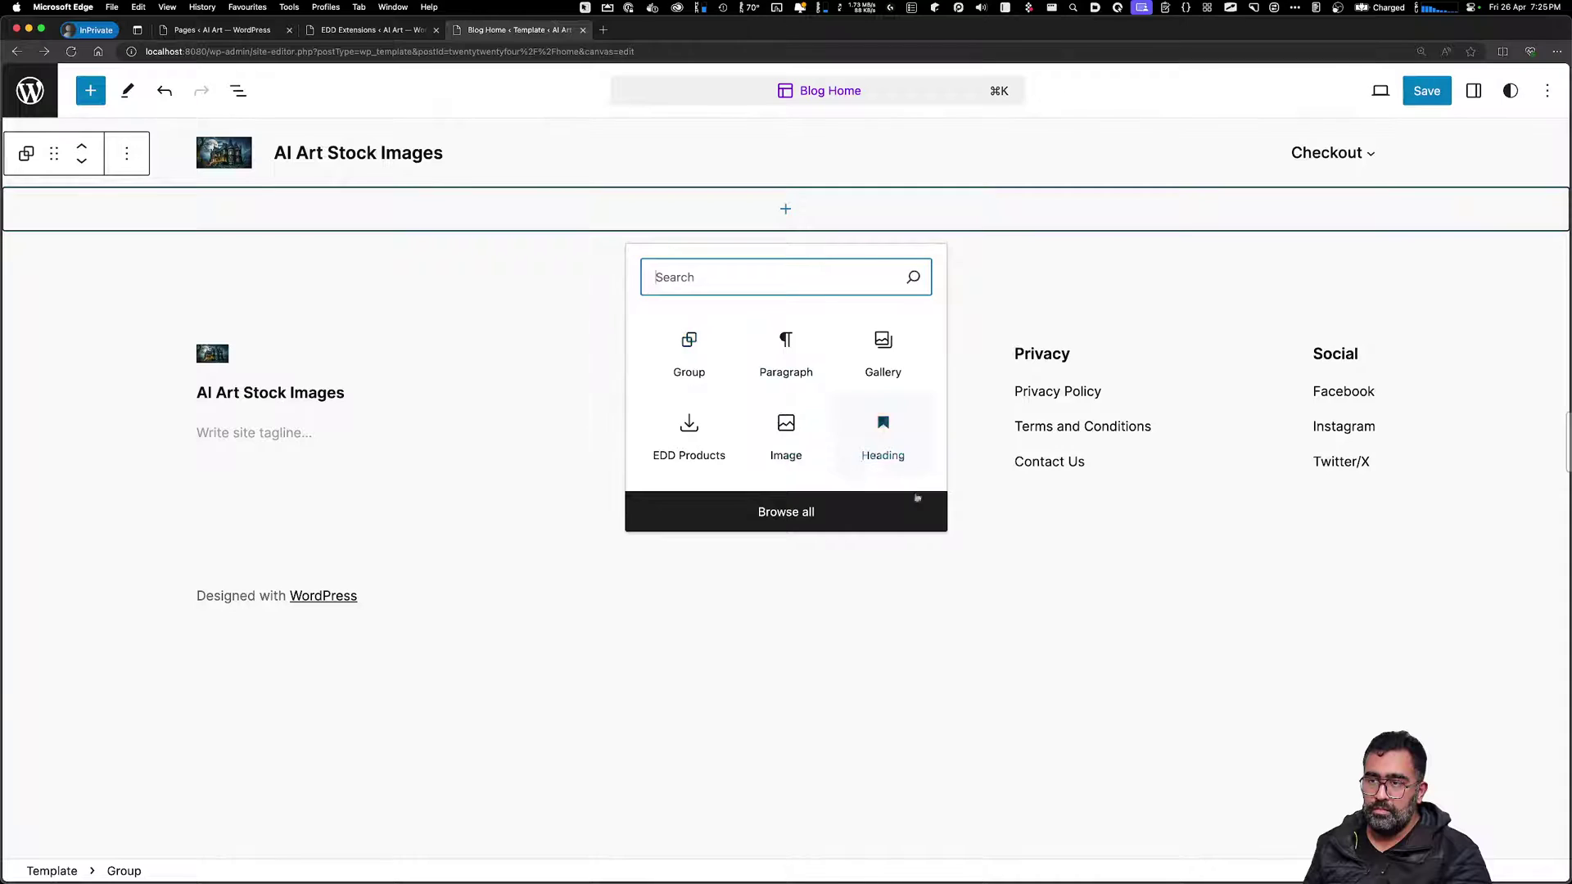
click(697, 372)
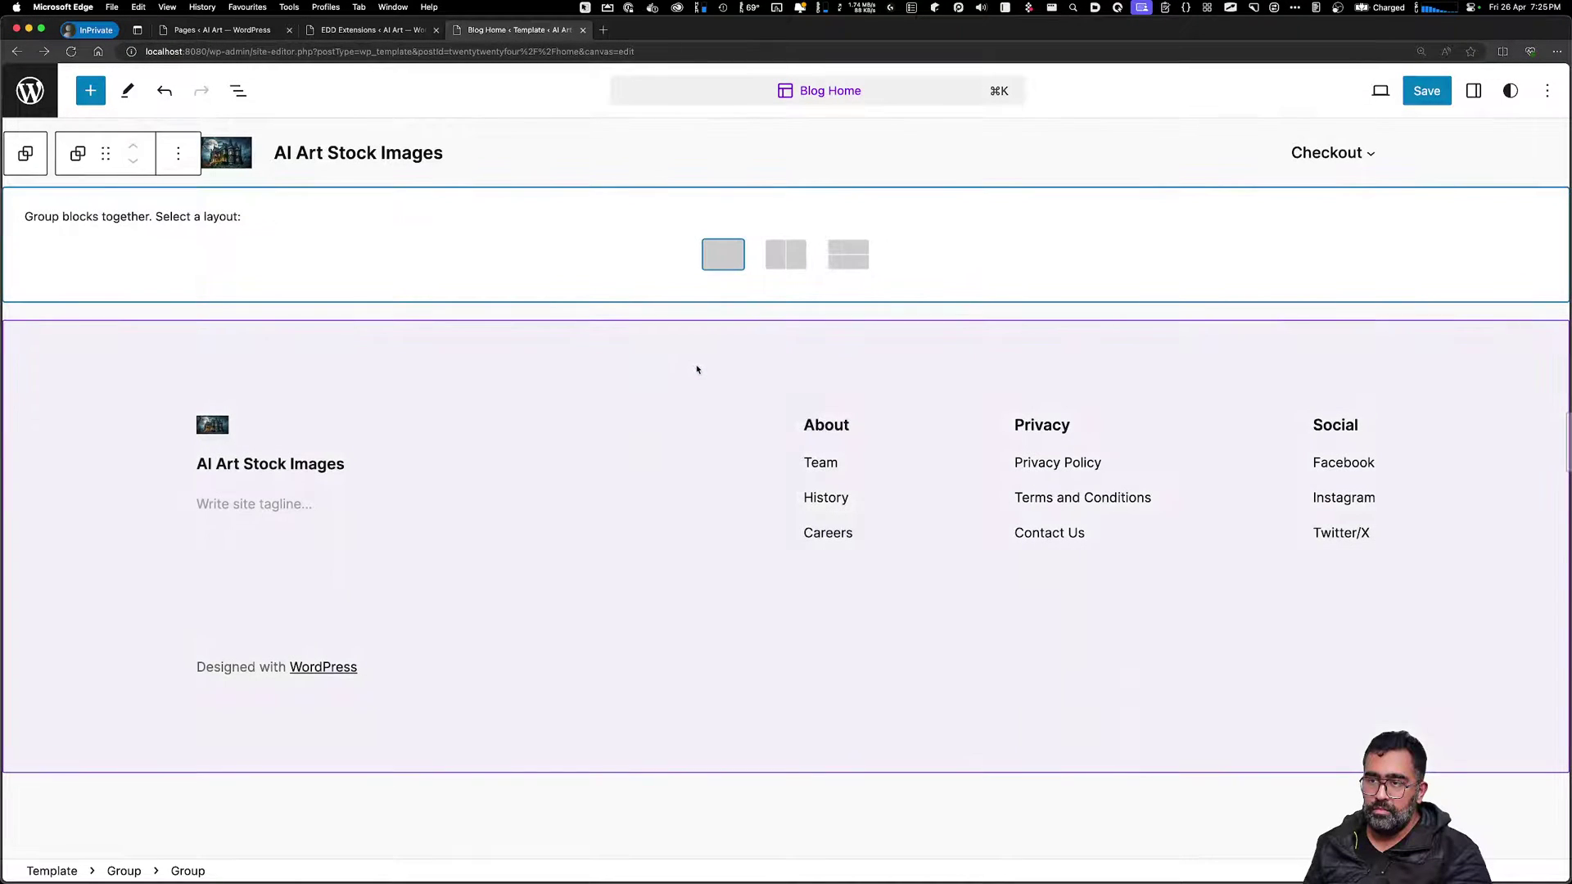
click(845, 262)
Insert a Featured Image block into the stack from the full block list
click(785, 209)
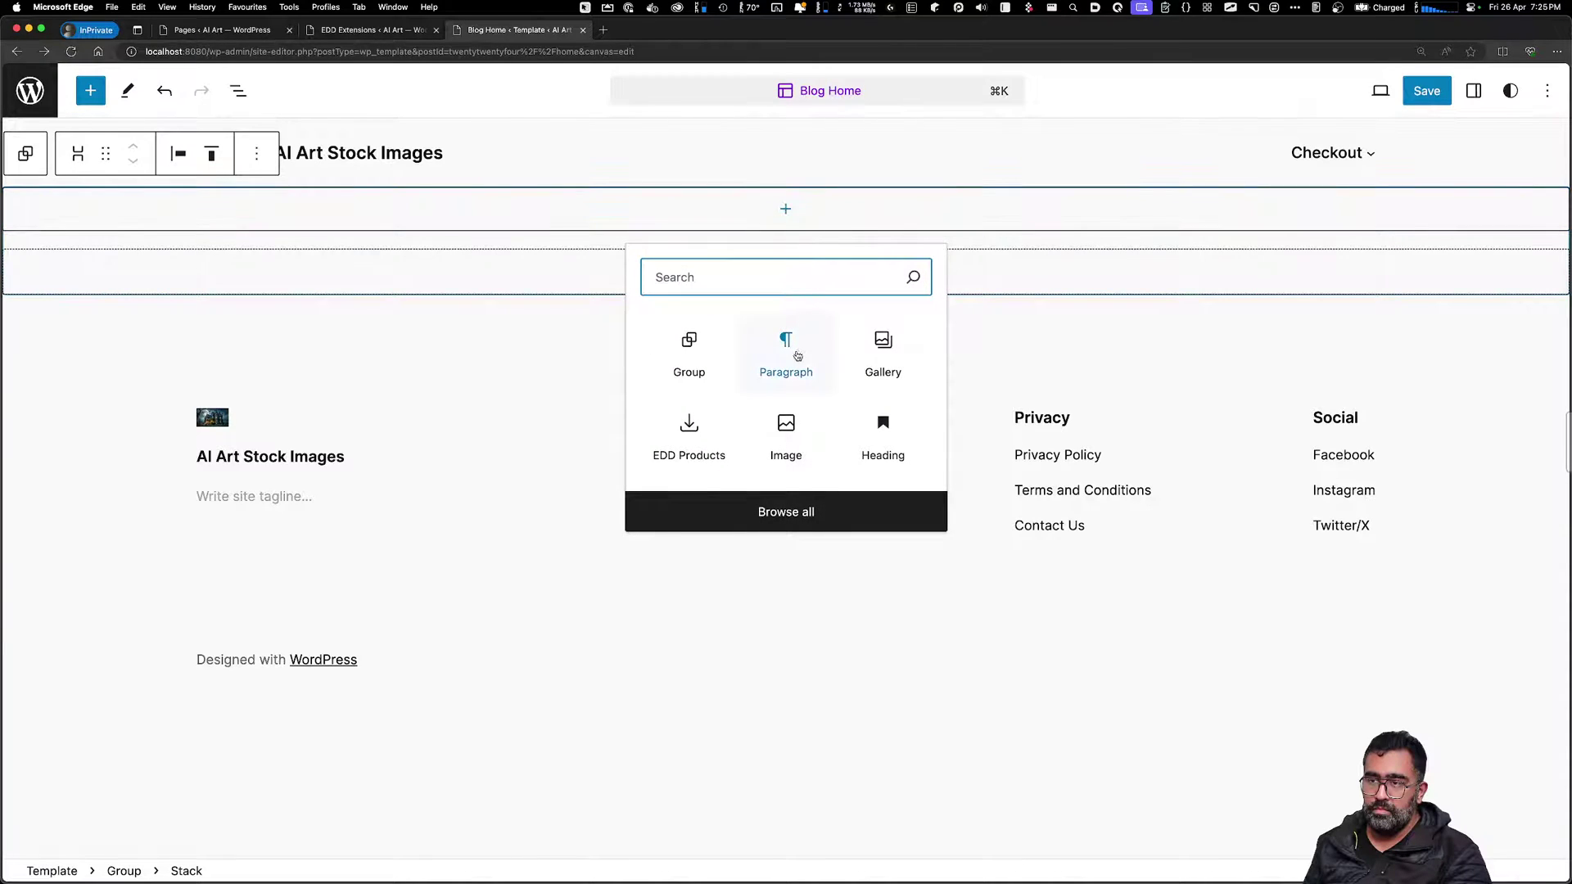
click(815, 527)
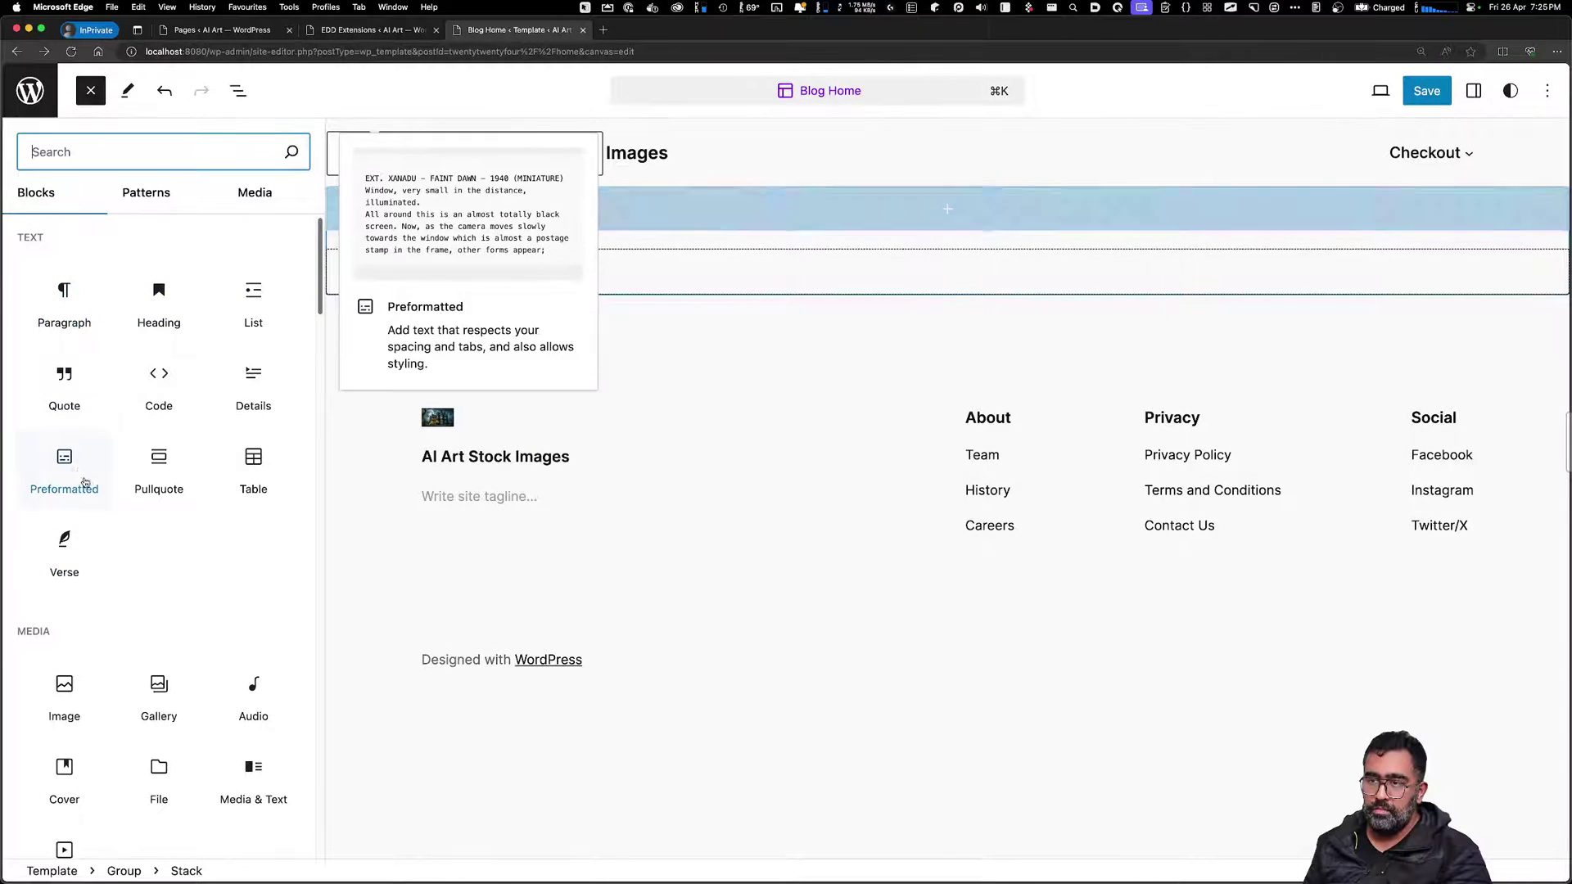
scroll(98, 466, down, 5)
scroll(152, 507, down, 9)
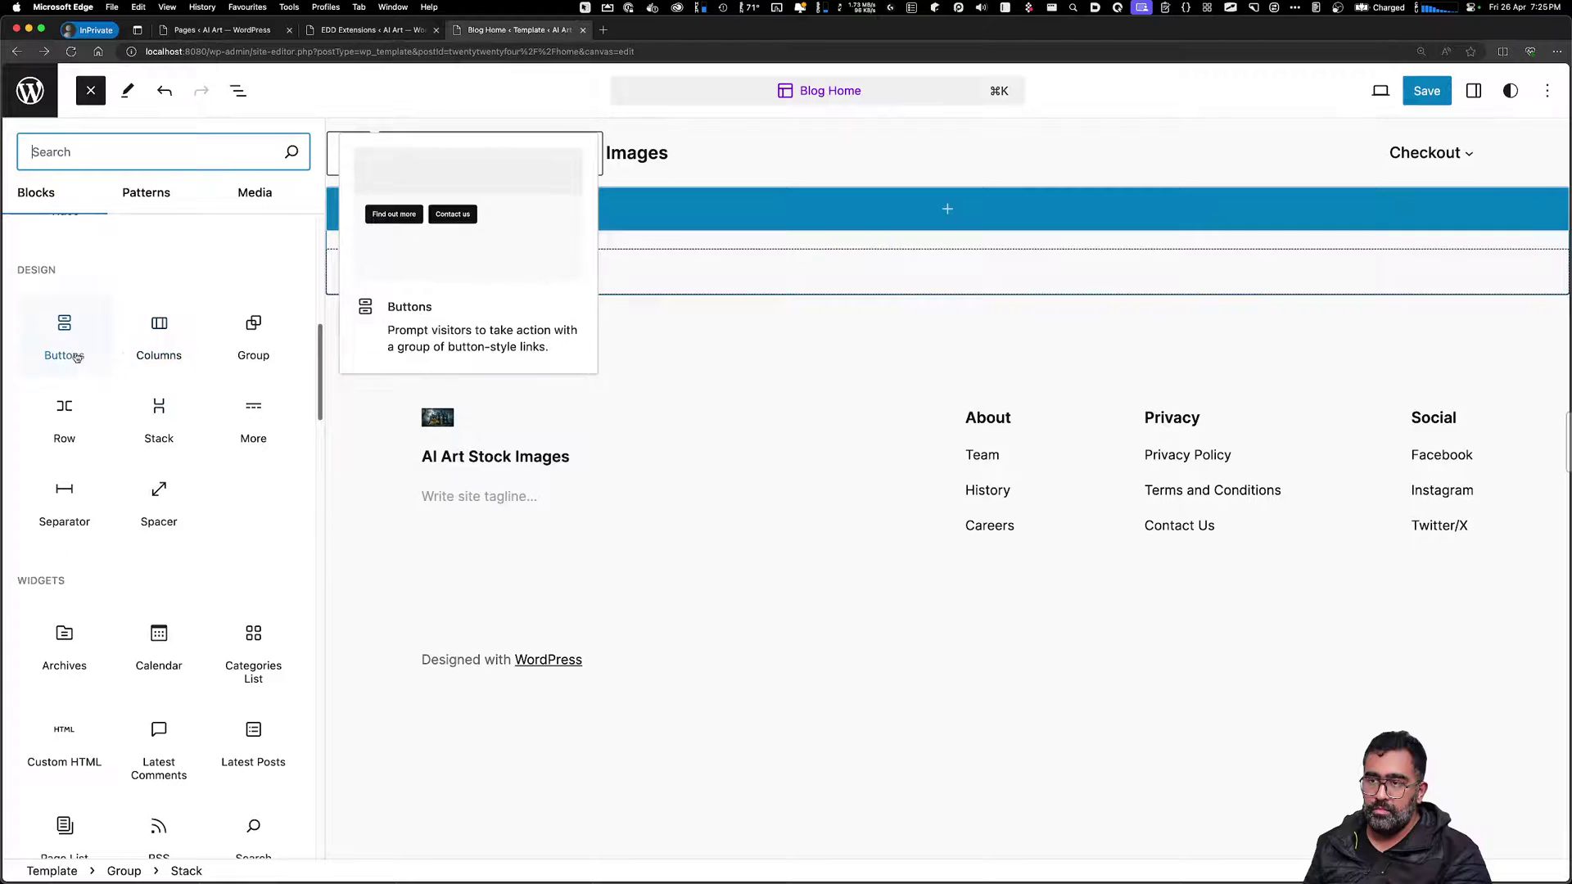
scroll(66, 417, down, 2)
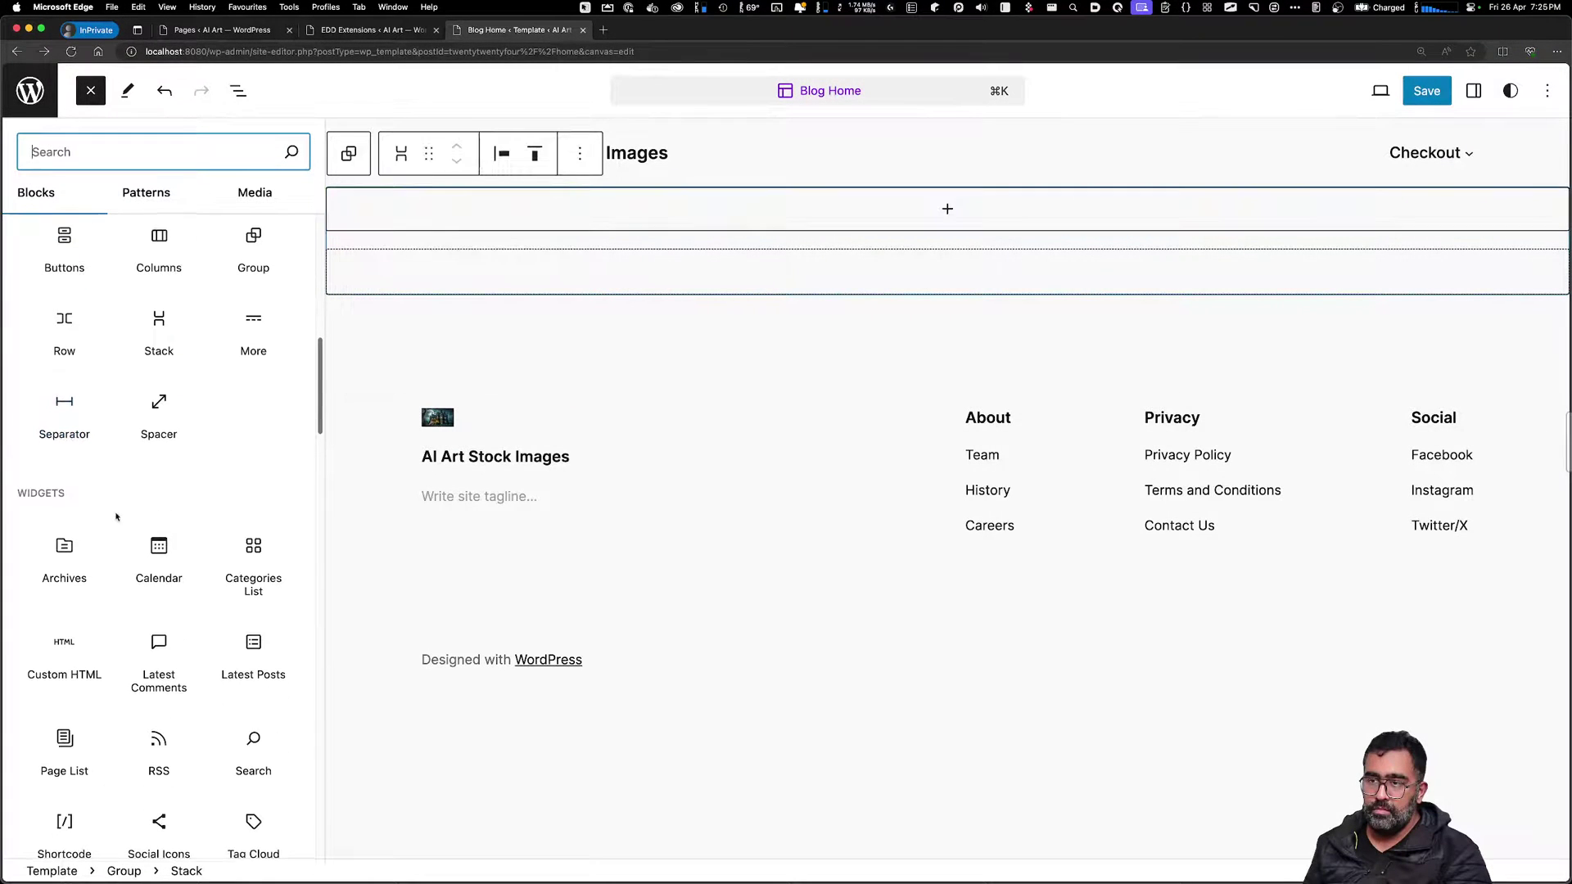
scroll(140, 540, down, 5)
scroll(161, 571, down, 5)
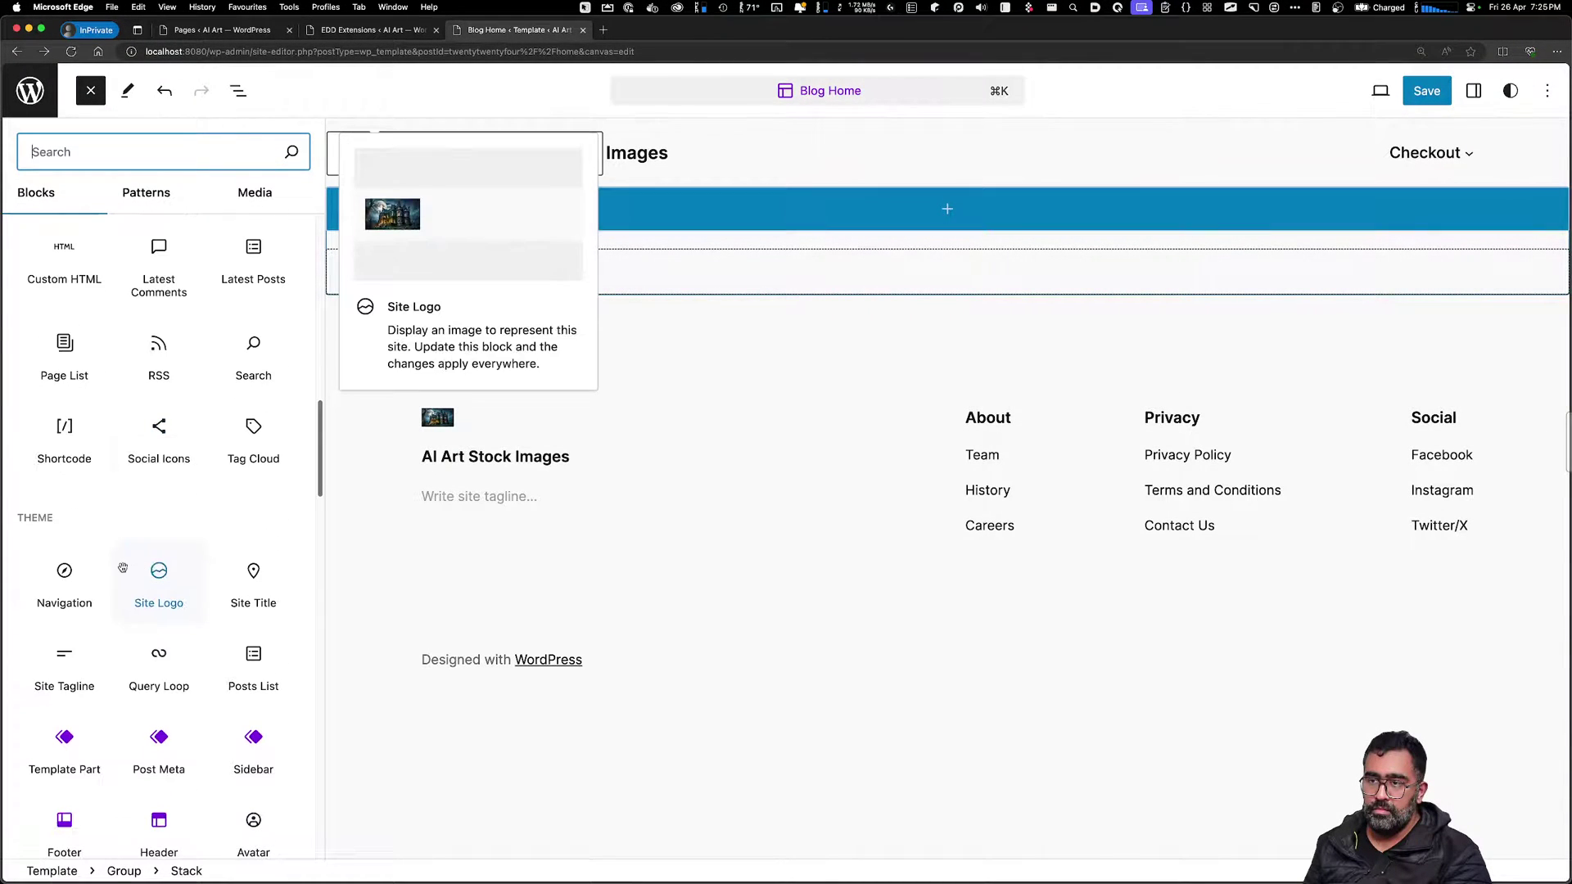
scroll(86, 584, down, 3)
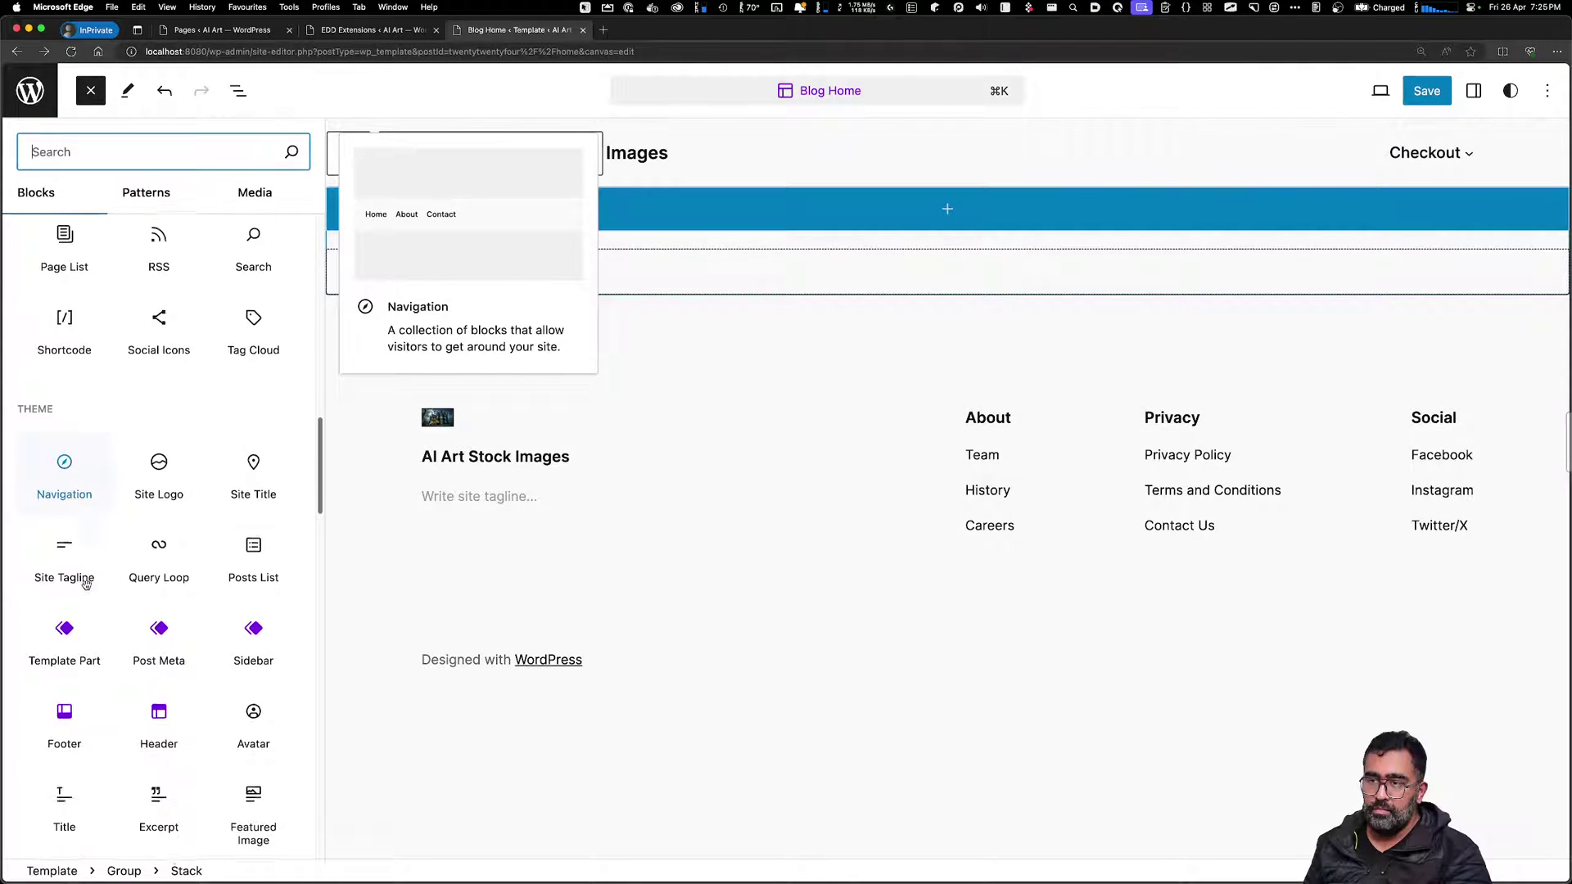
scroll(95, 598, down, 7)
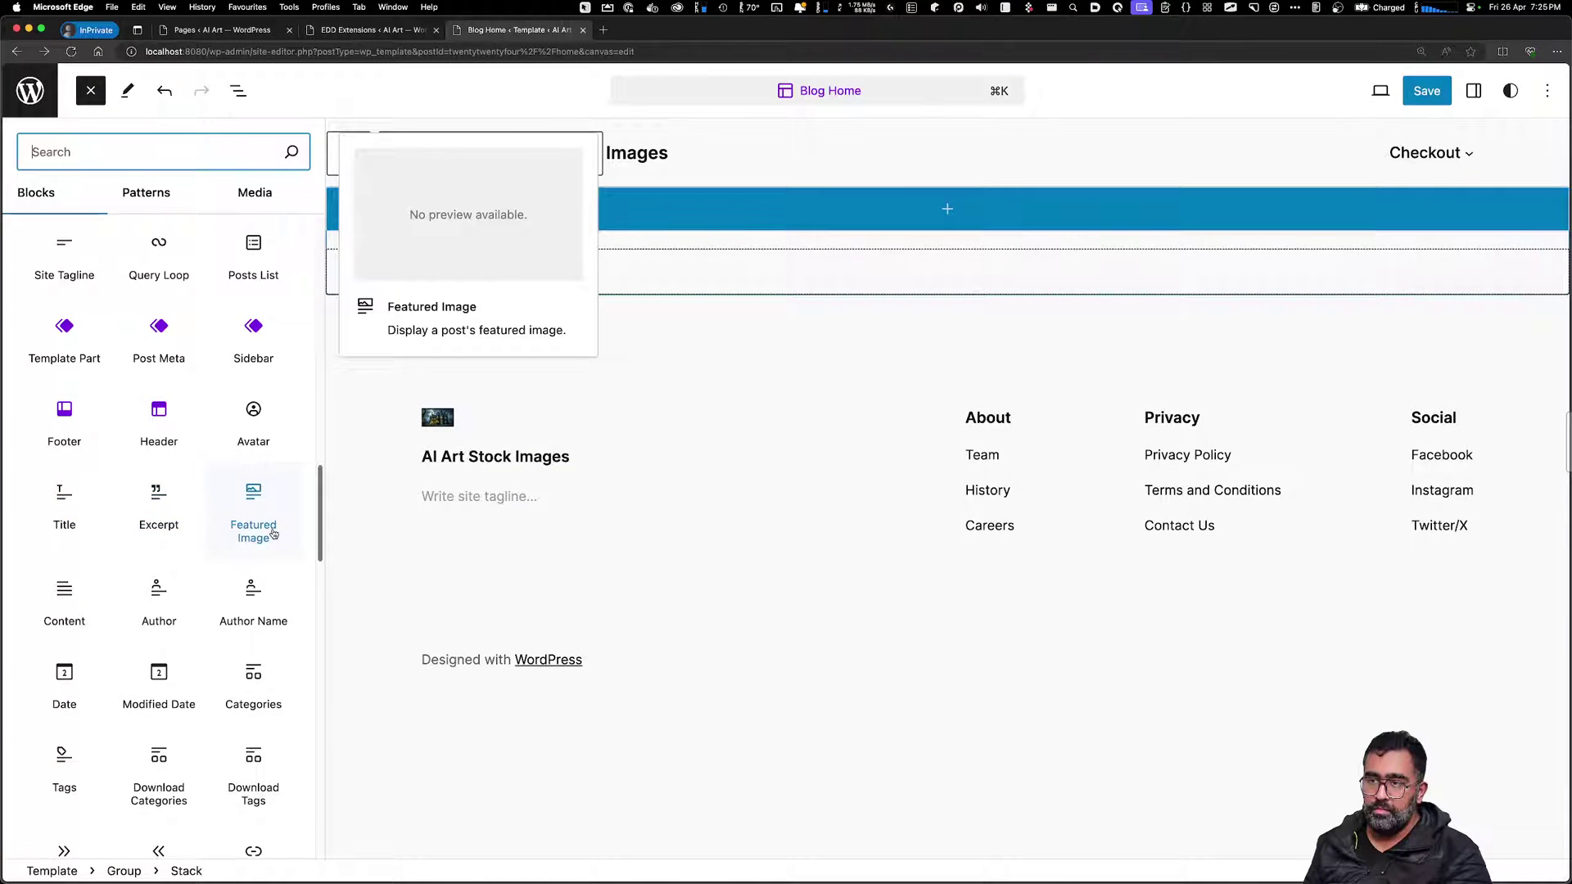
click(254, 507)
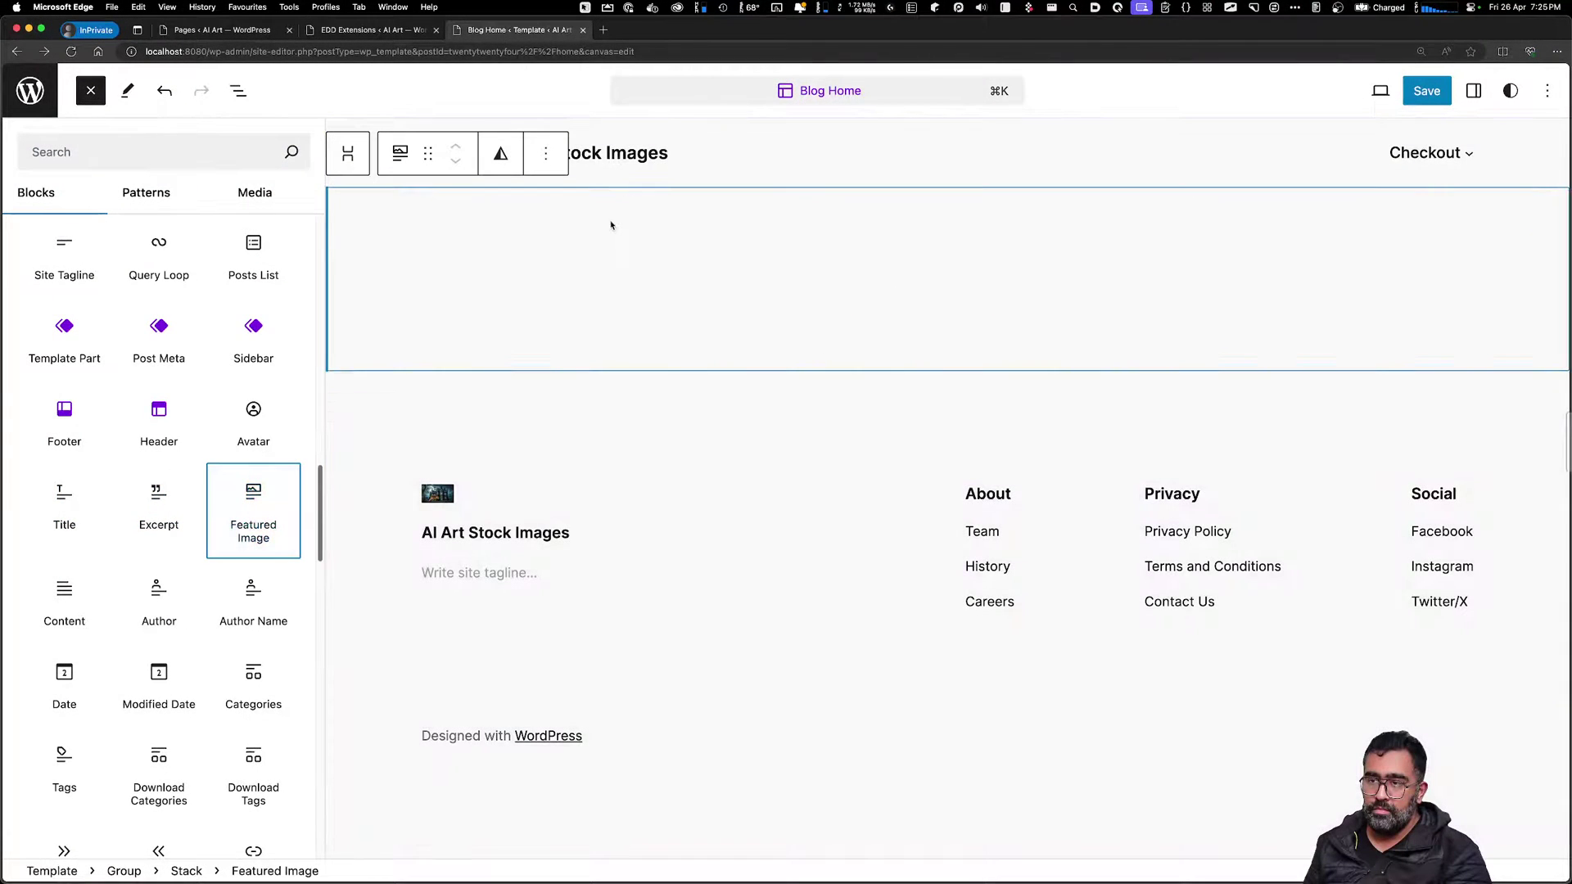
click(659, 265)
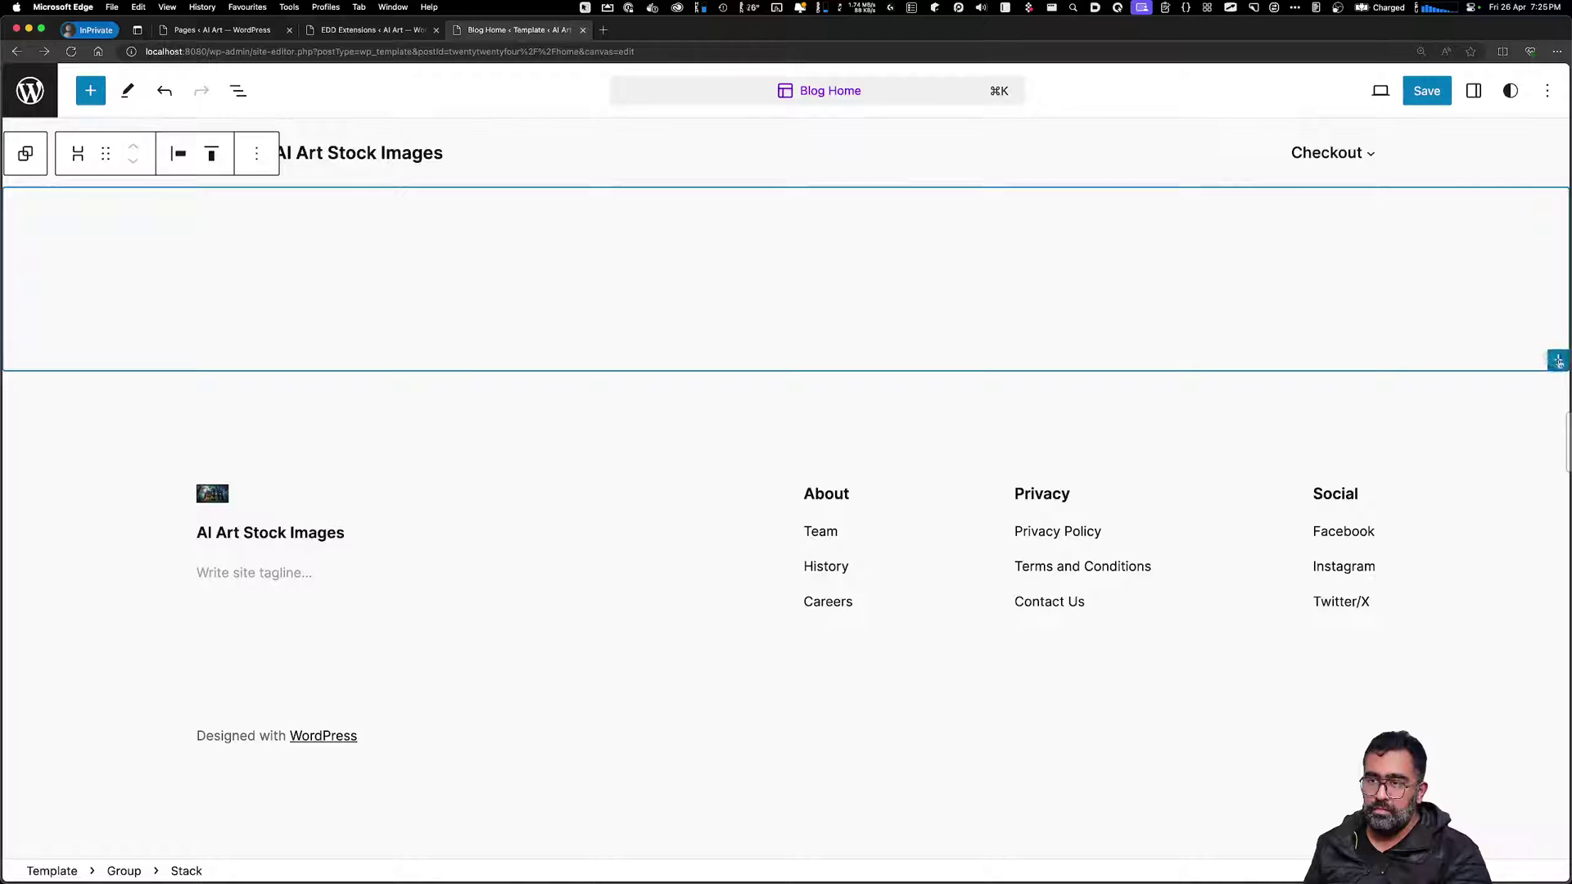
Add a Gallery block and upload the abandoned mansion image from Downloads
click(1557, 361)
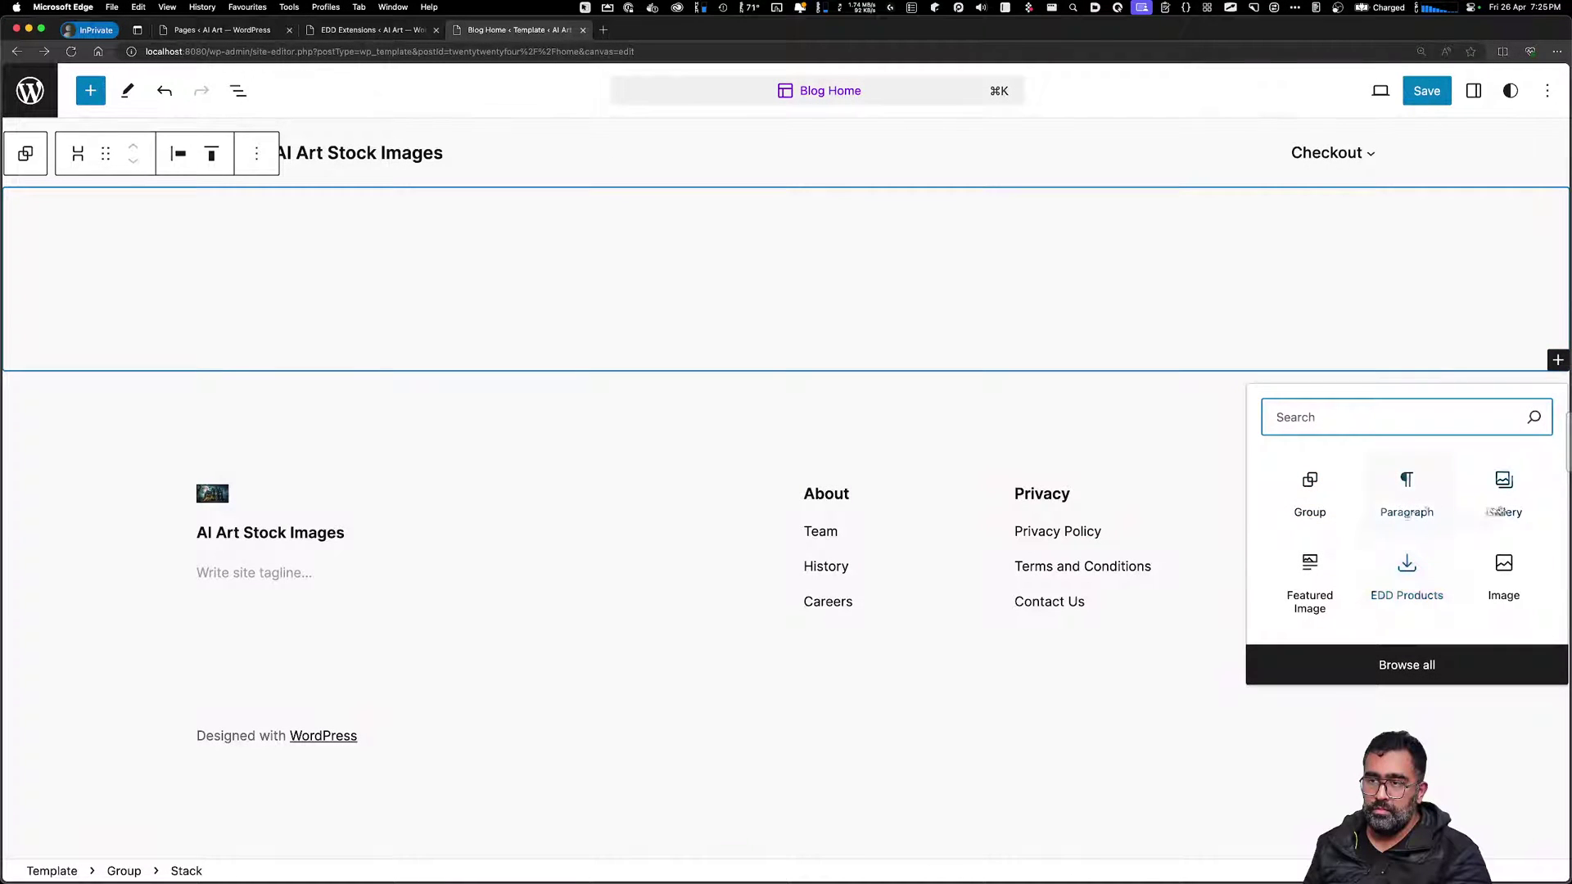
click(1502, 500)
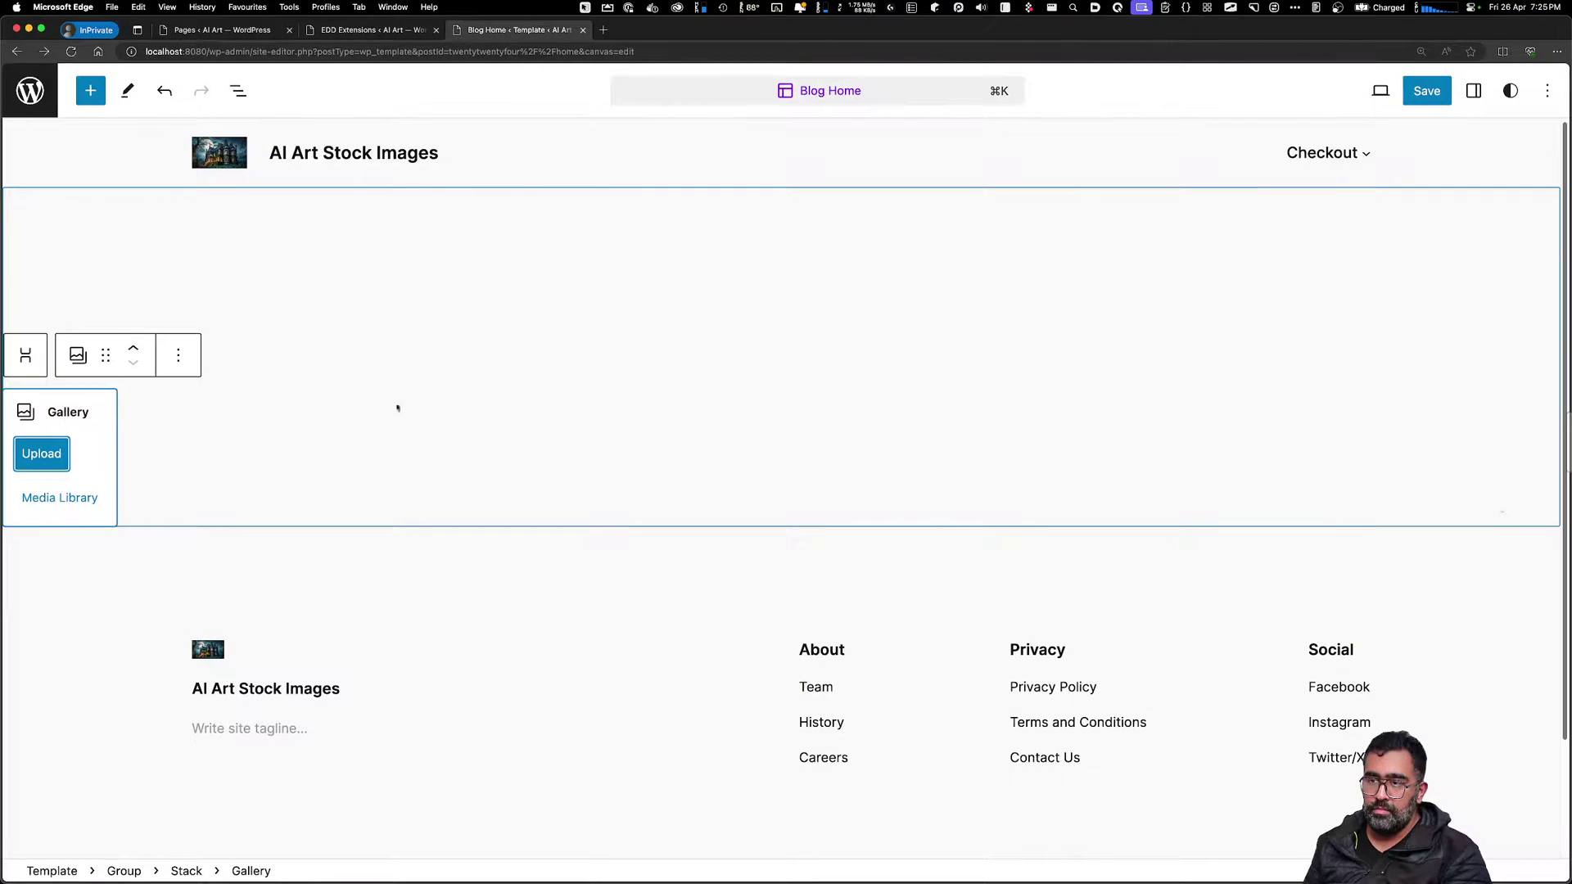
click(41, 453)
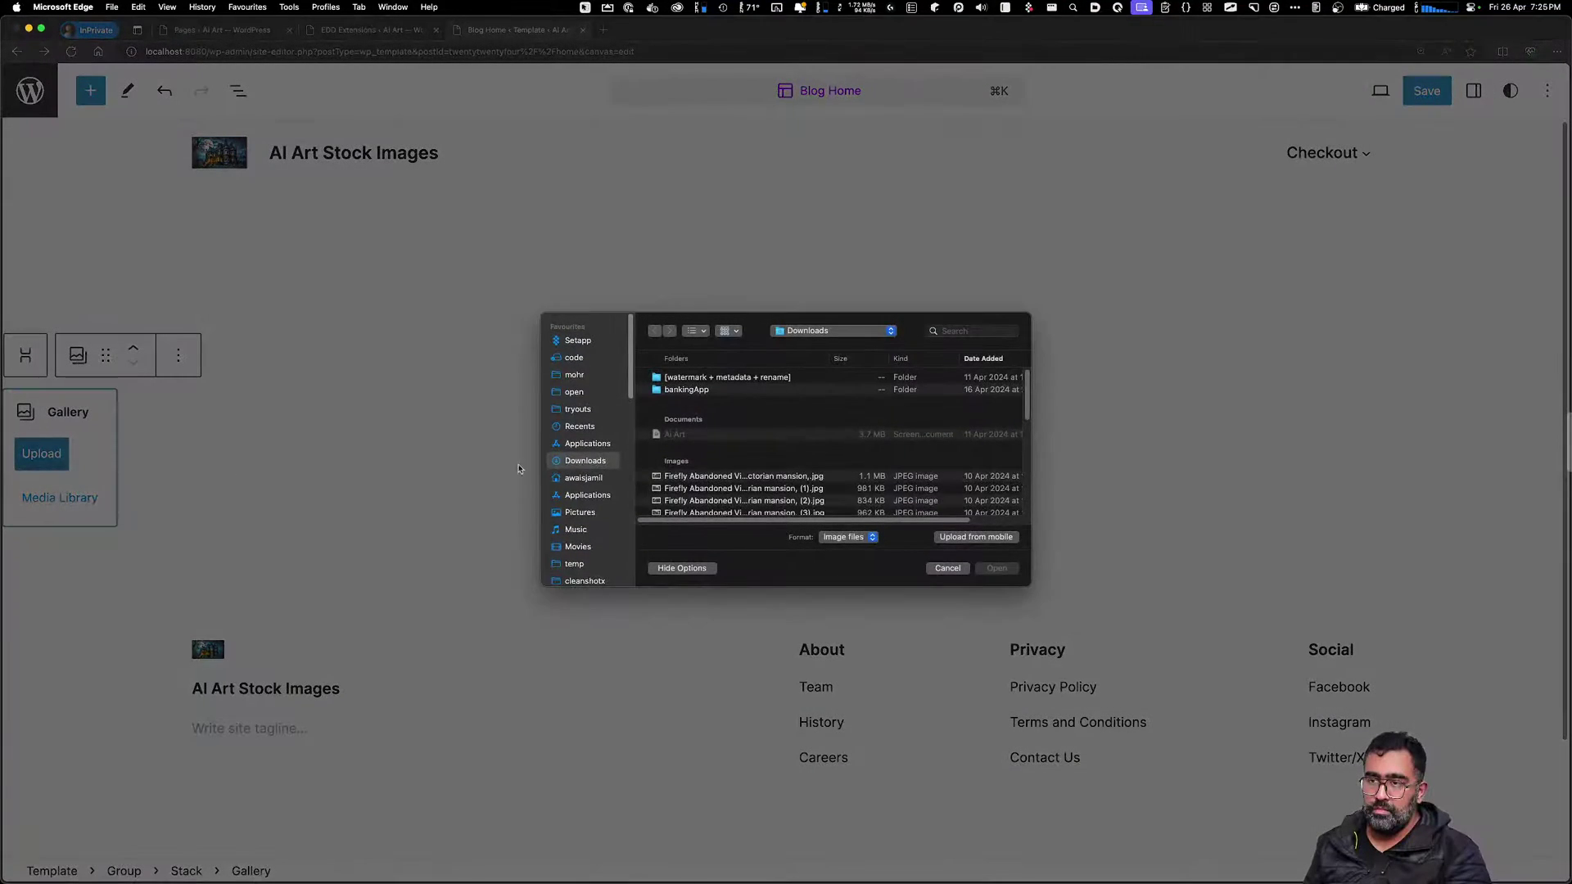
click(753, 500)
click(995, 568)
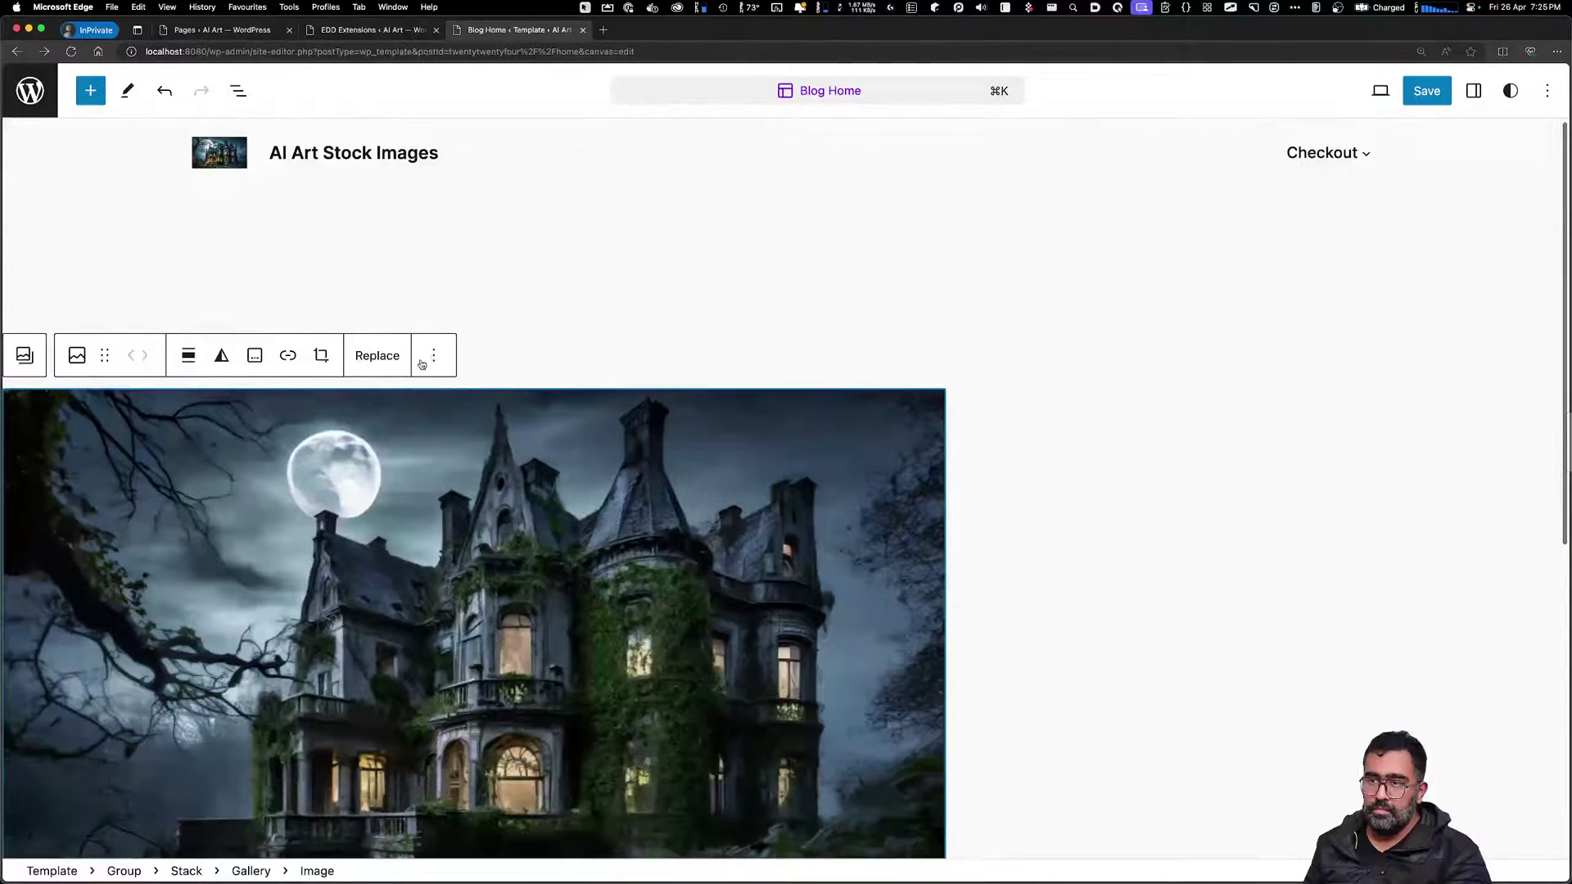
Delete the mansion image, then remove the empty gallery block
click(421, 364)
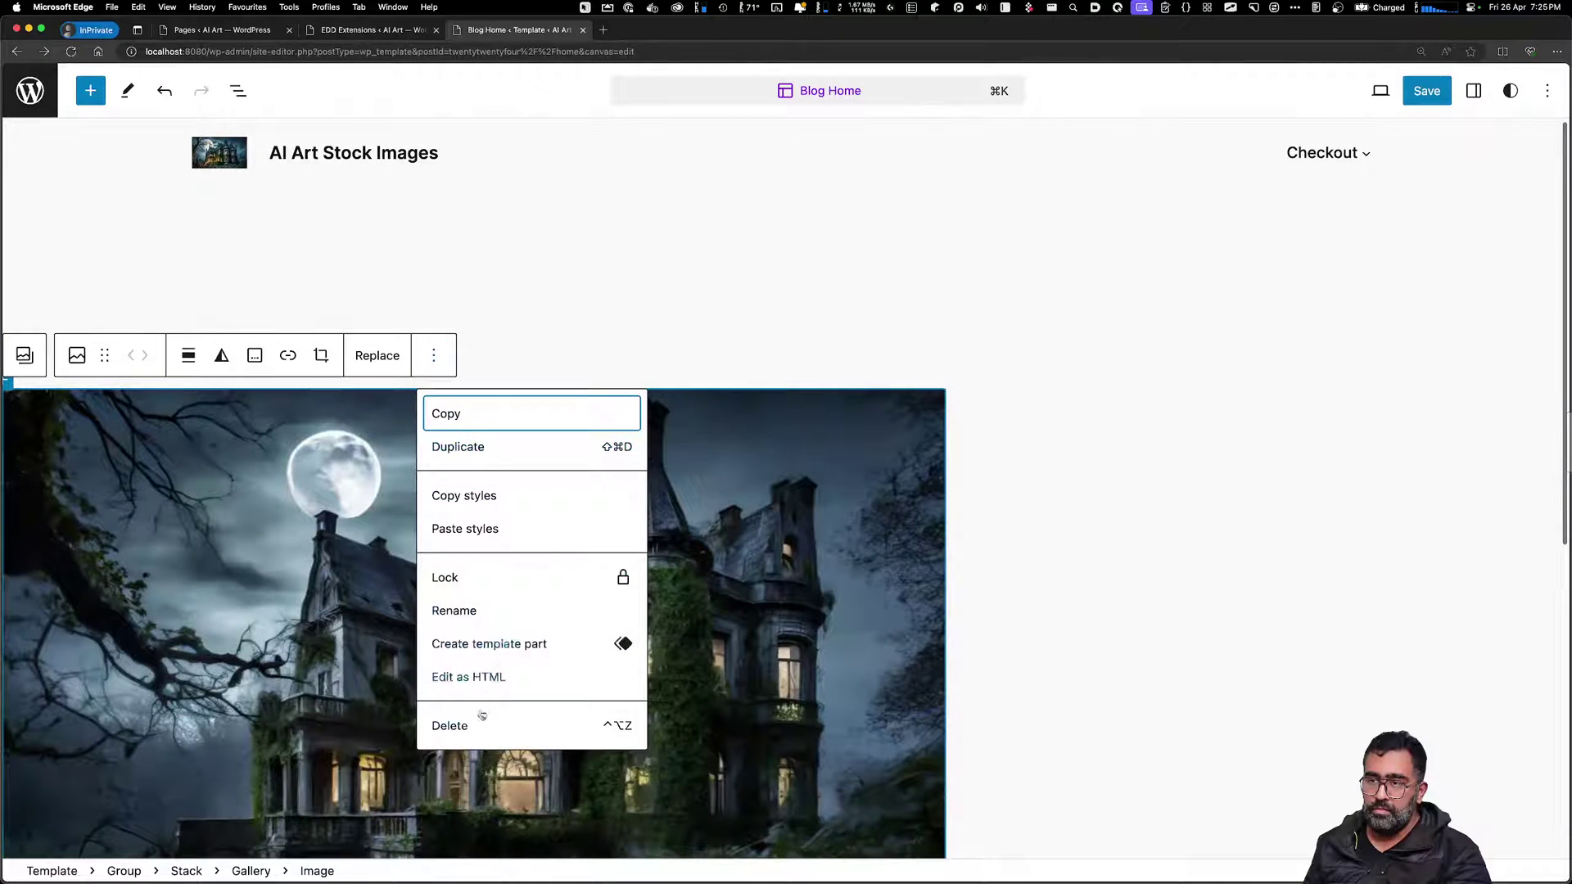
click(482, 717)
click(178, 354)
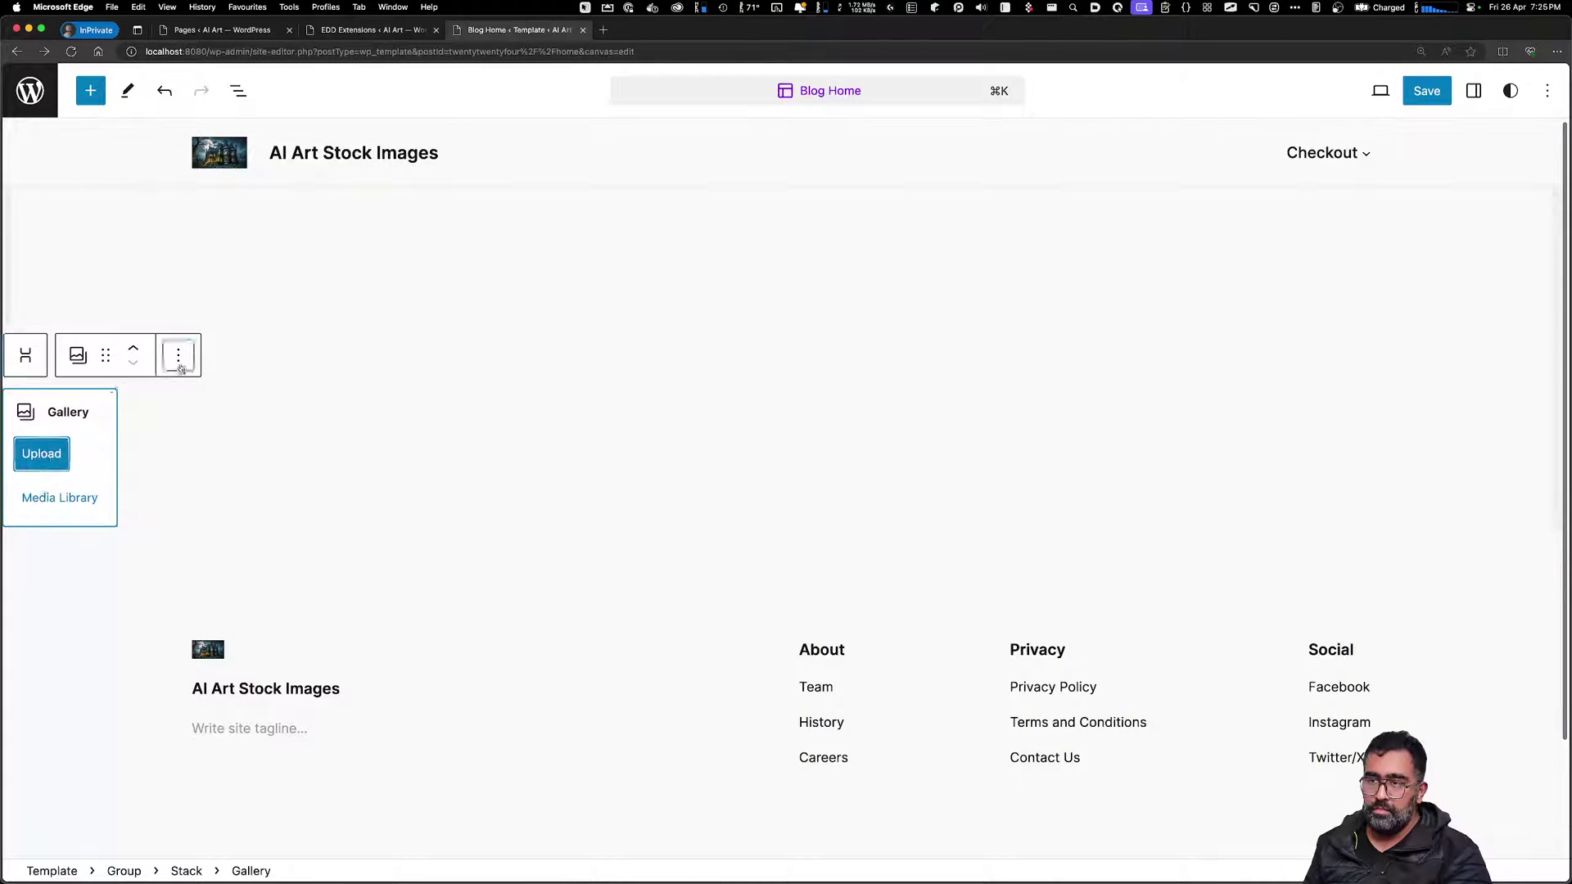
click(254, 859)
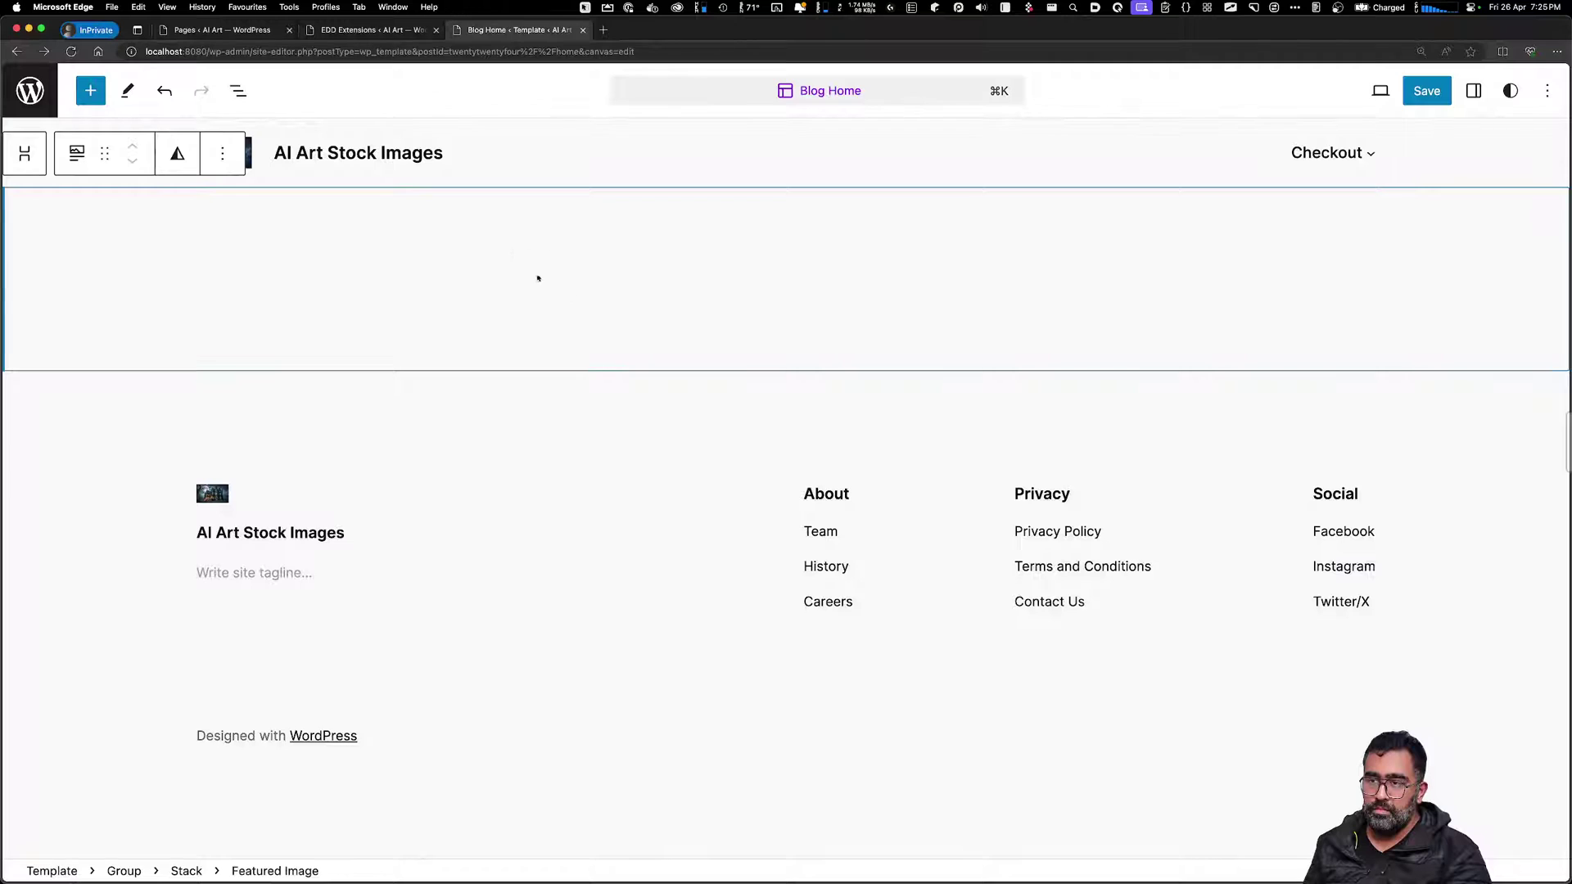
Delete the empty stack below the header
click(538, 278)
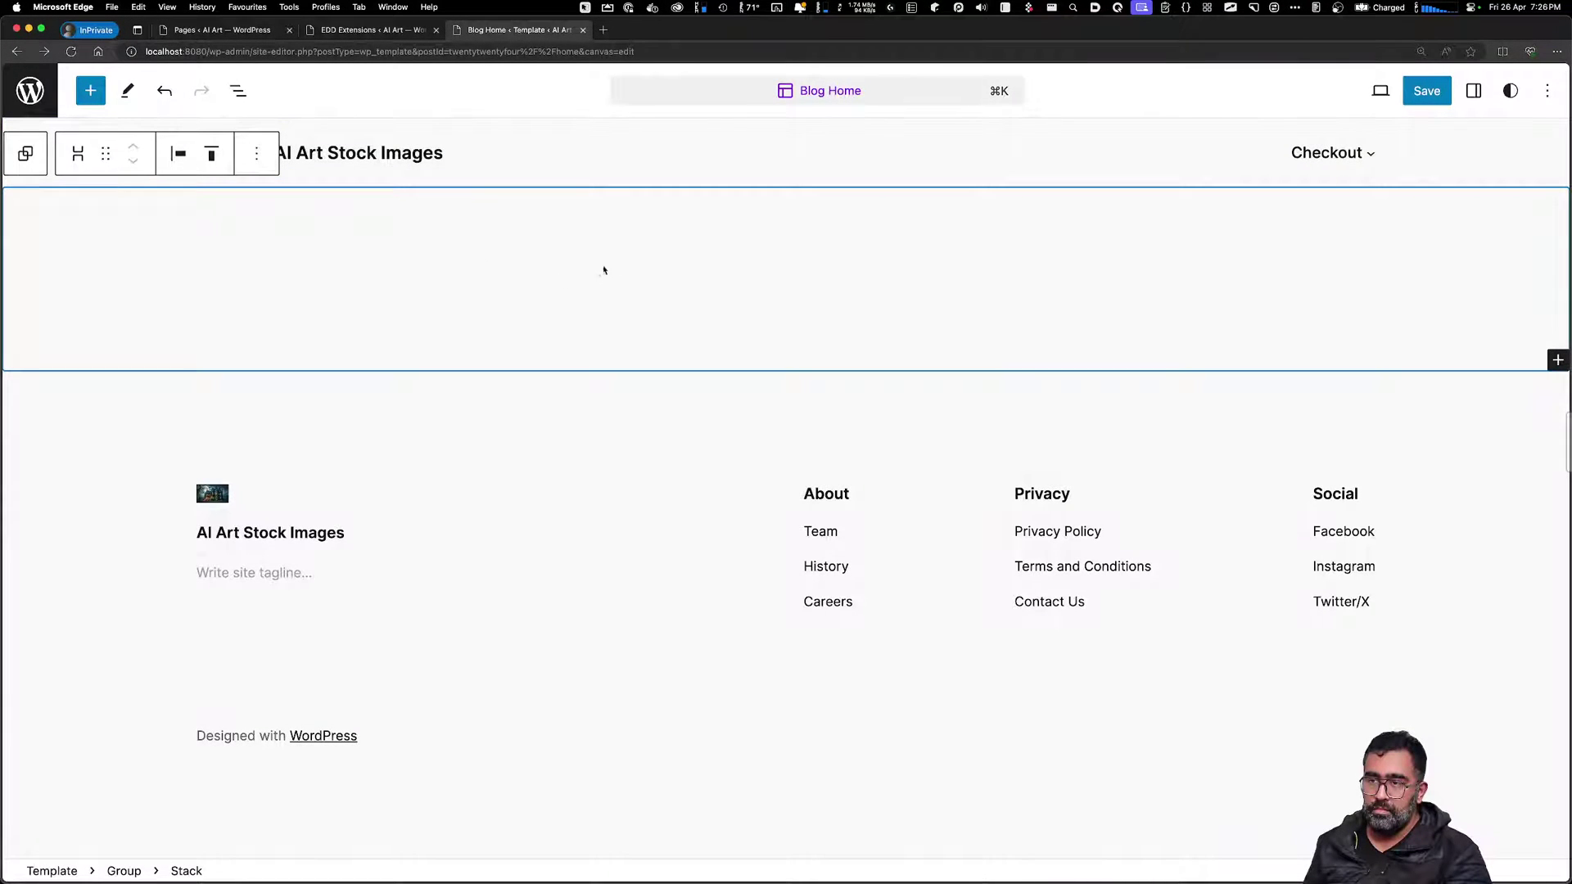
click(605, 182)
click(708, 342)
click(254, 161)
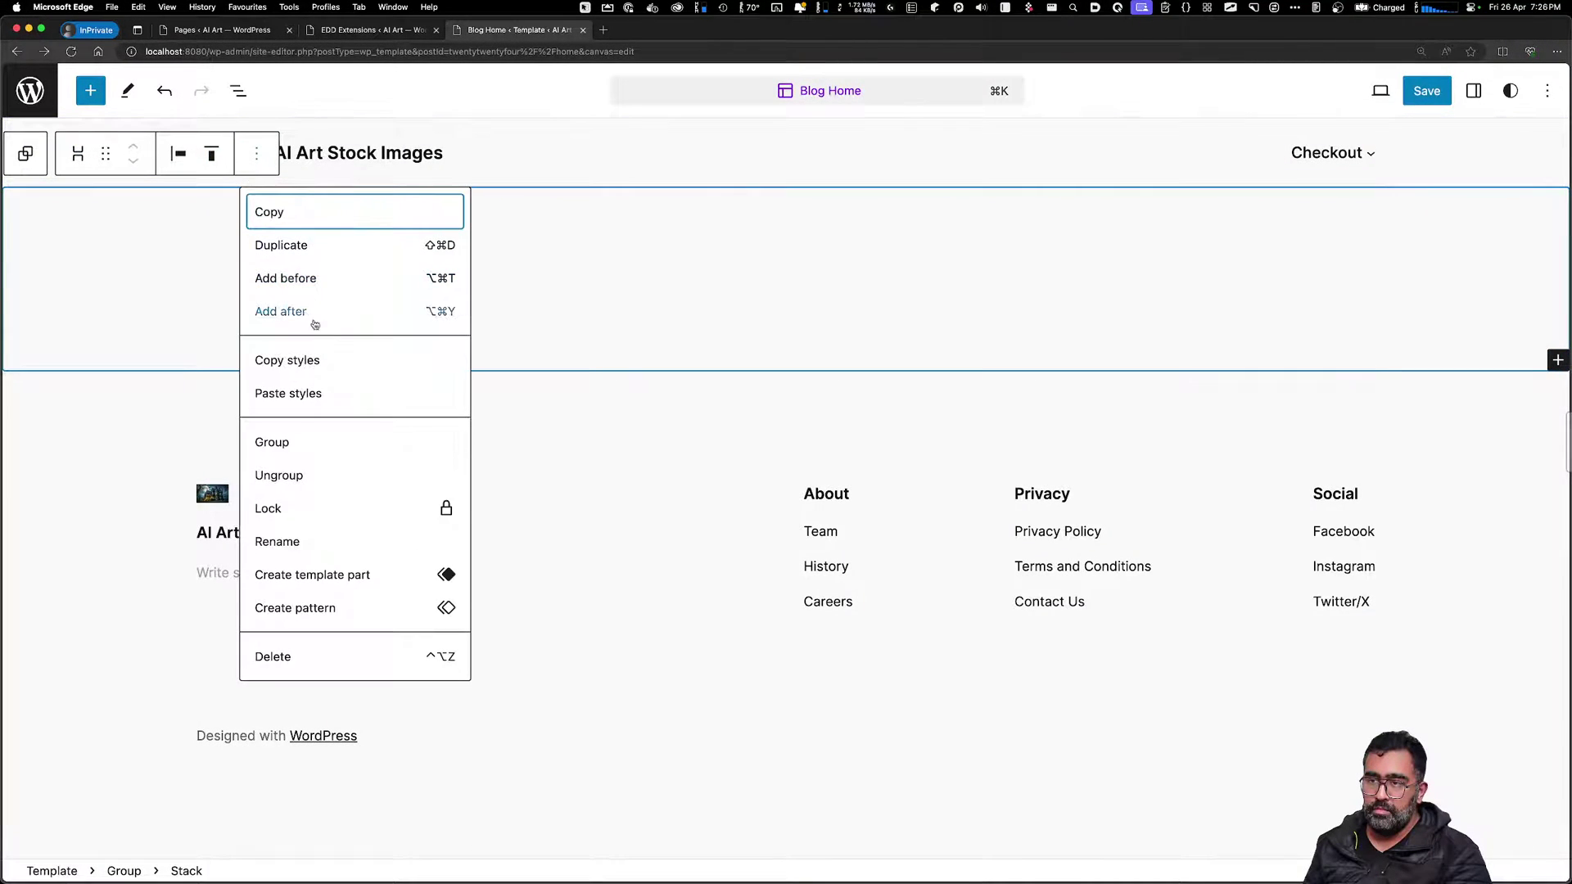
click(290, 657)
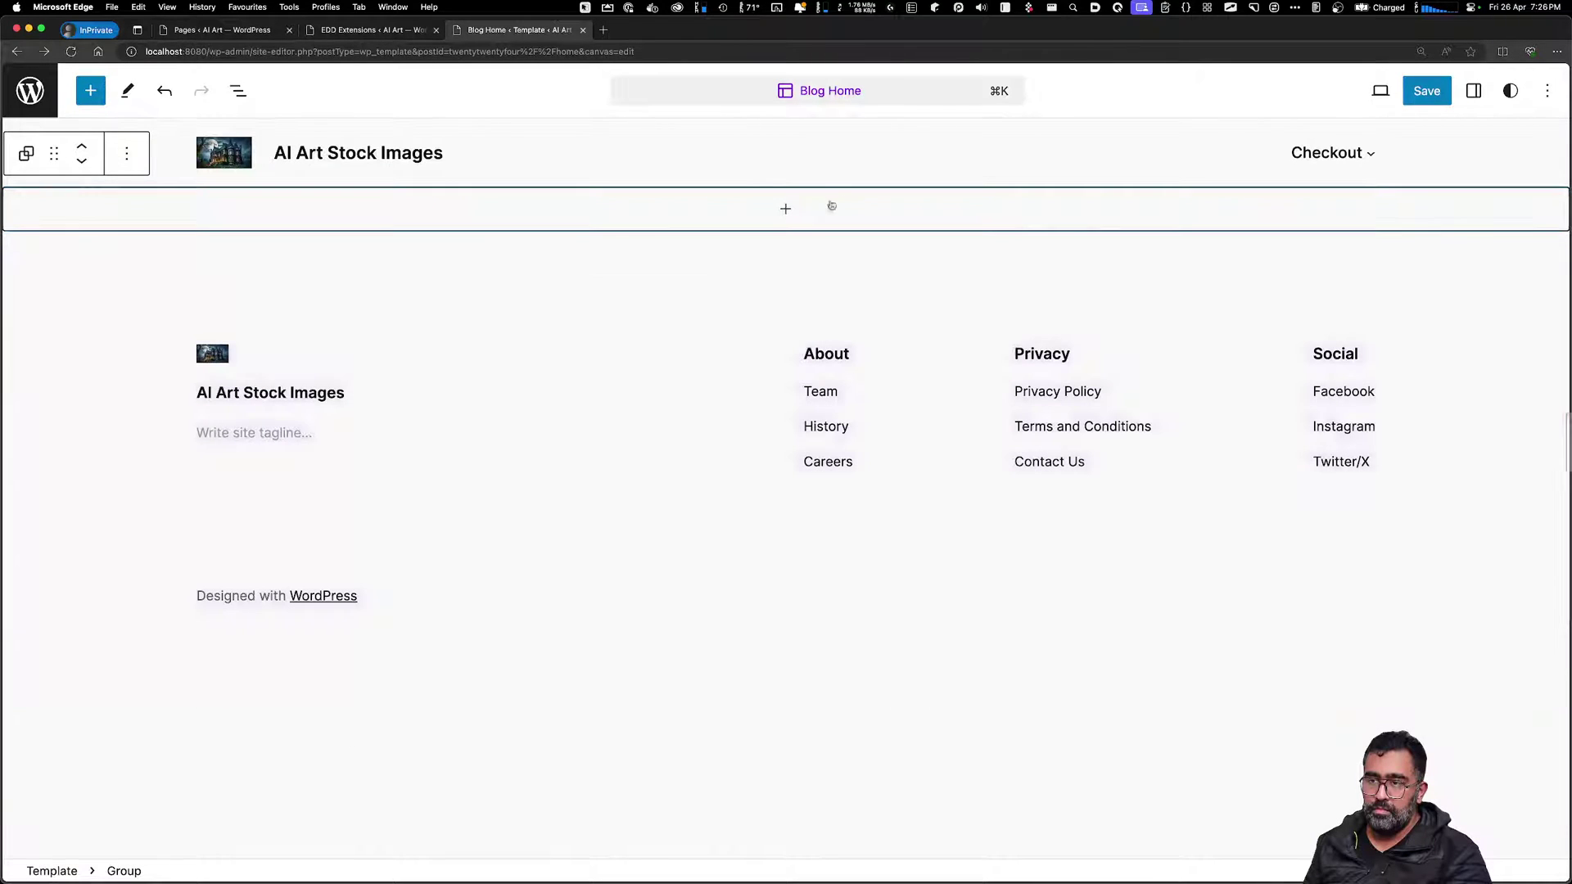
Insert a new Group with a vertical Stack layout below the header
click(784, 209)
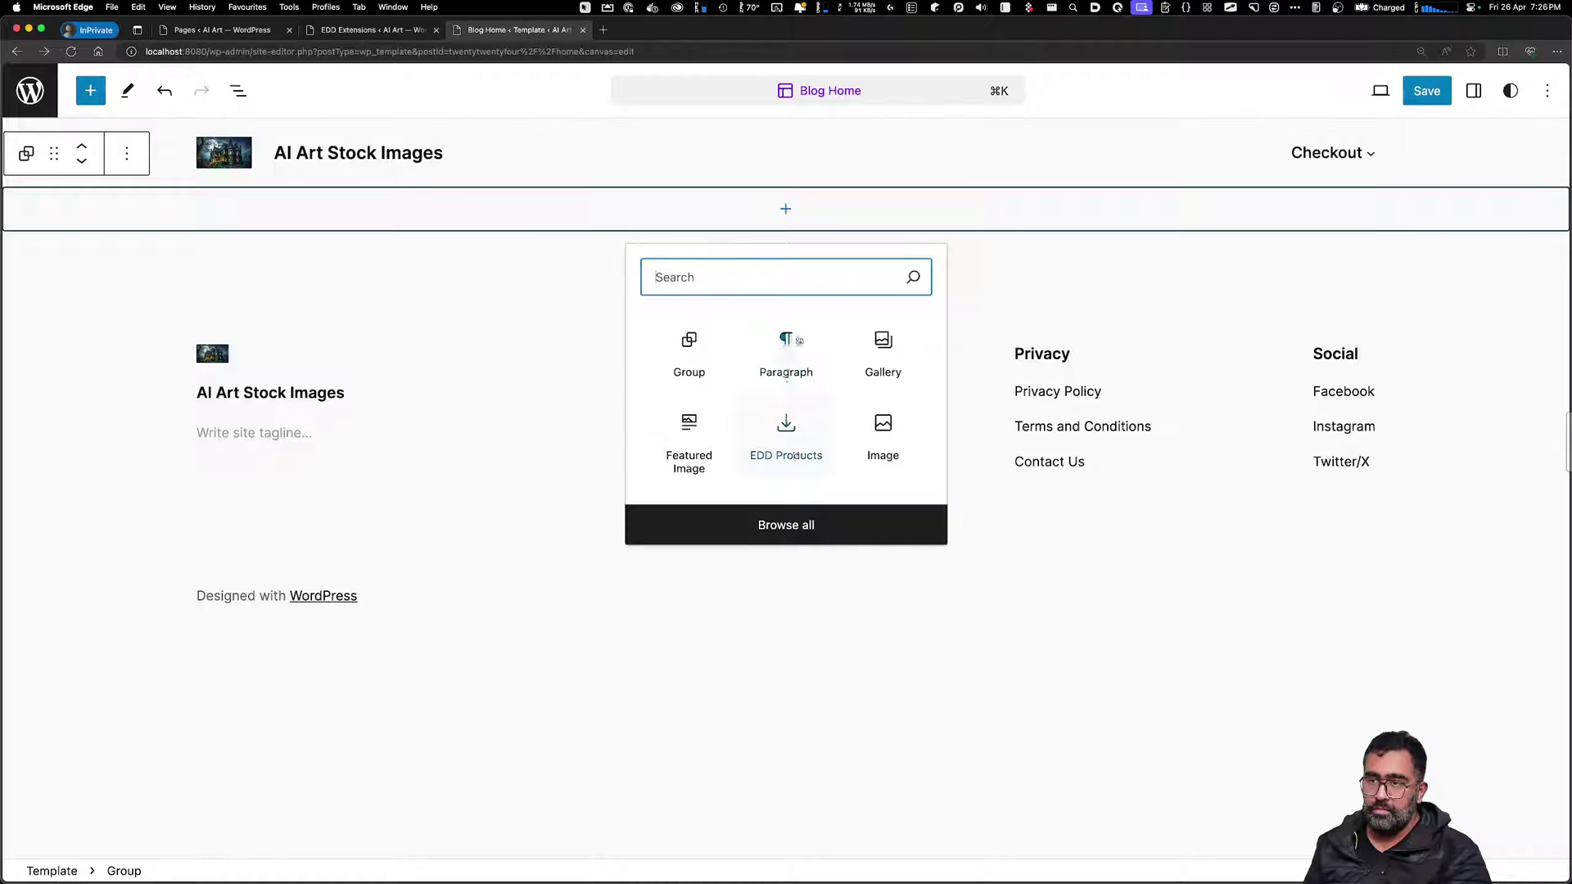
click(706, 351)
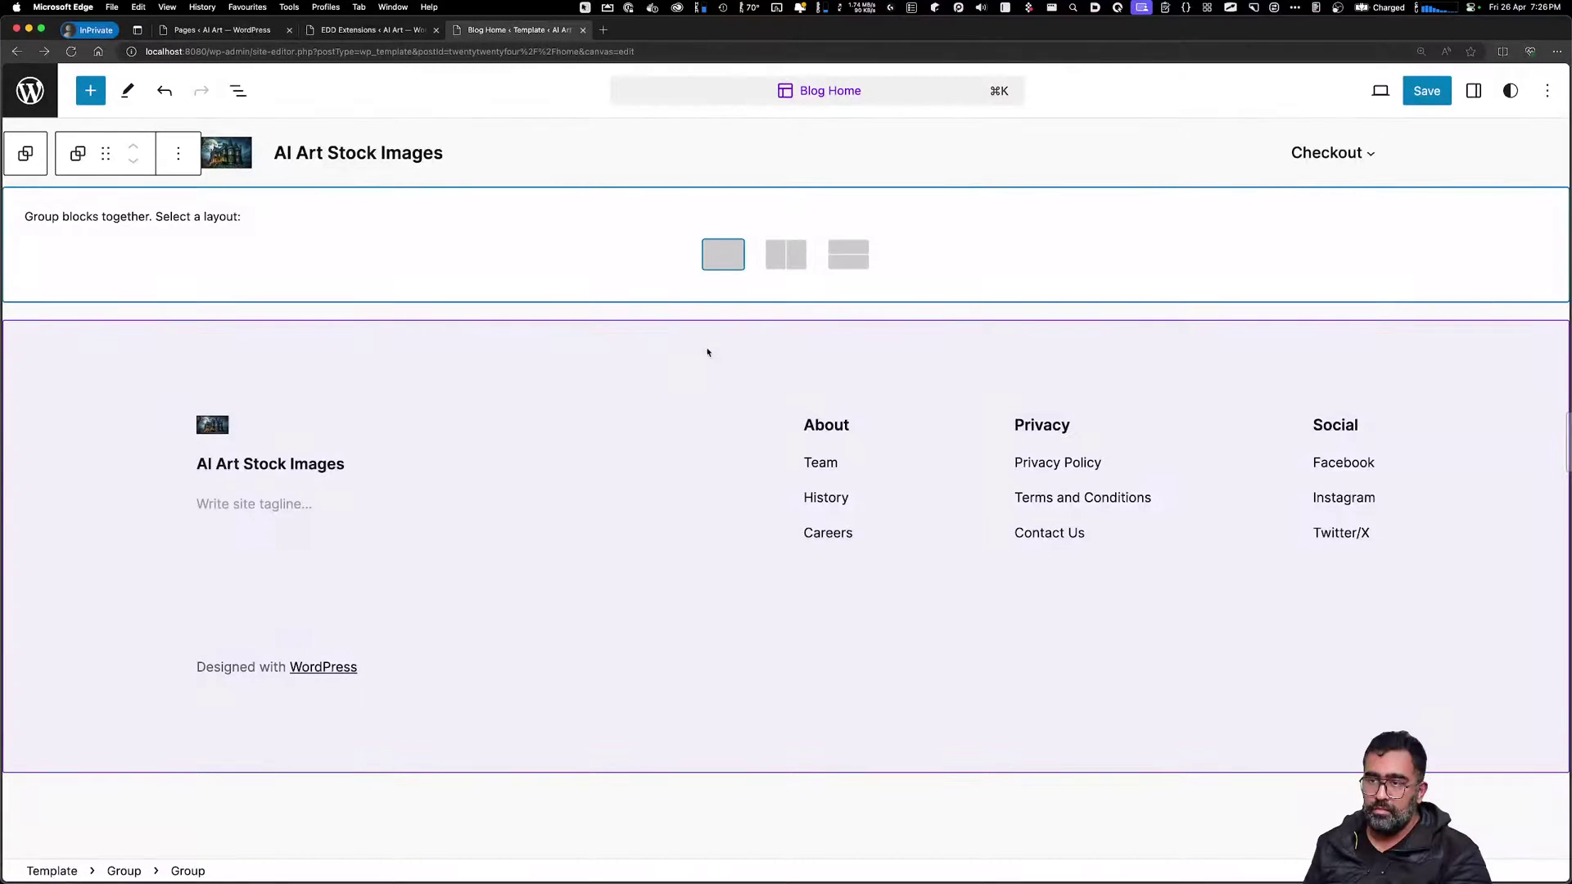
click(852, 264)
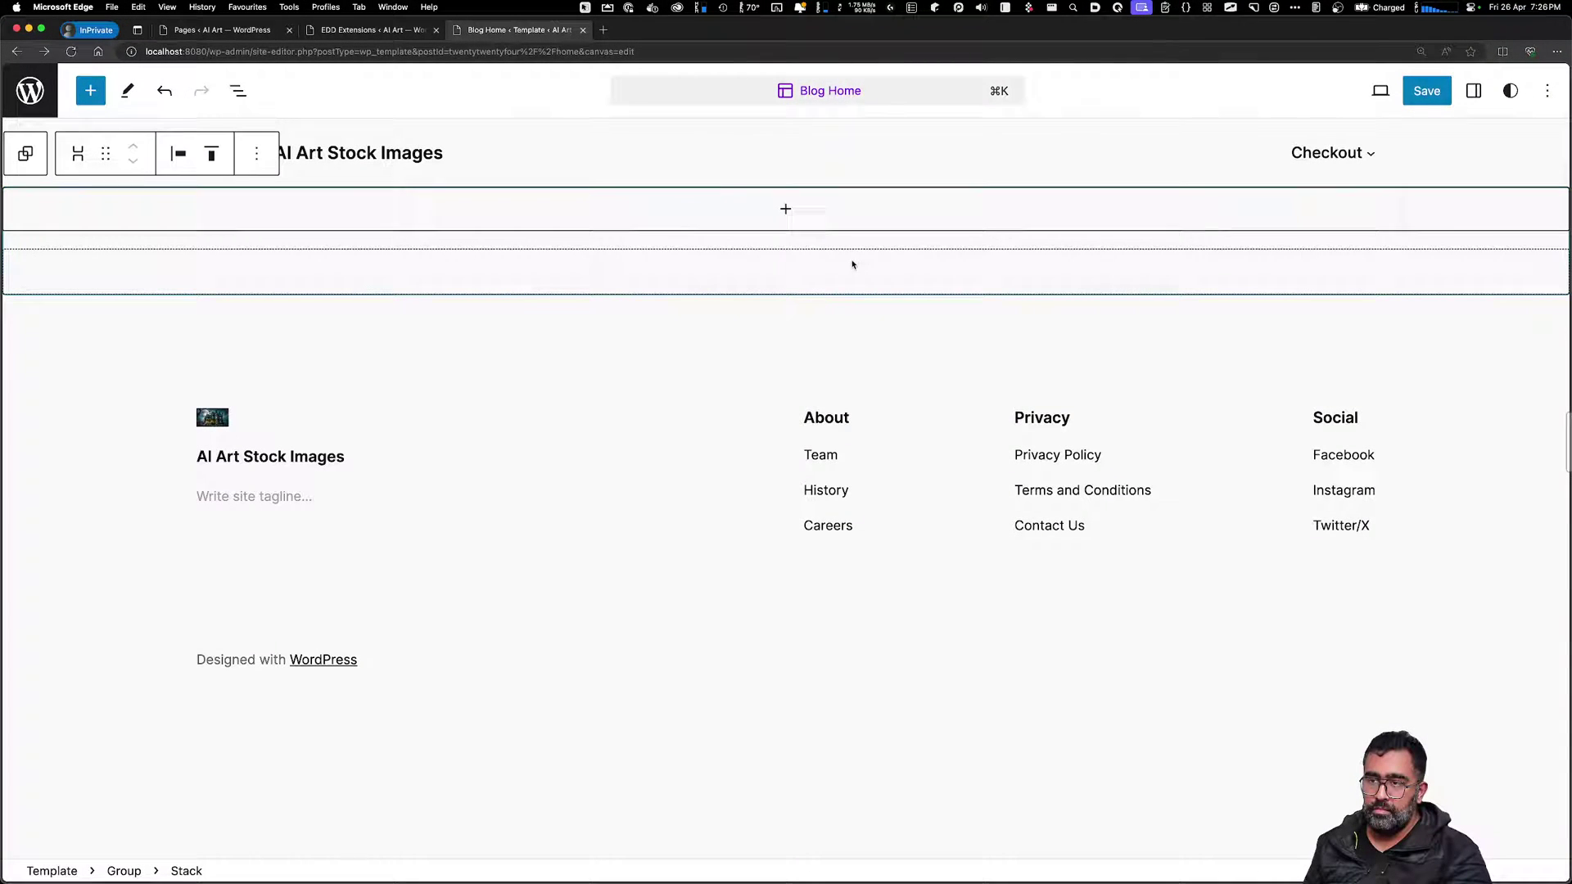
click(786, 211)
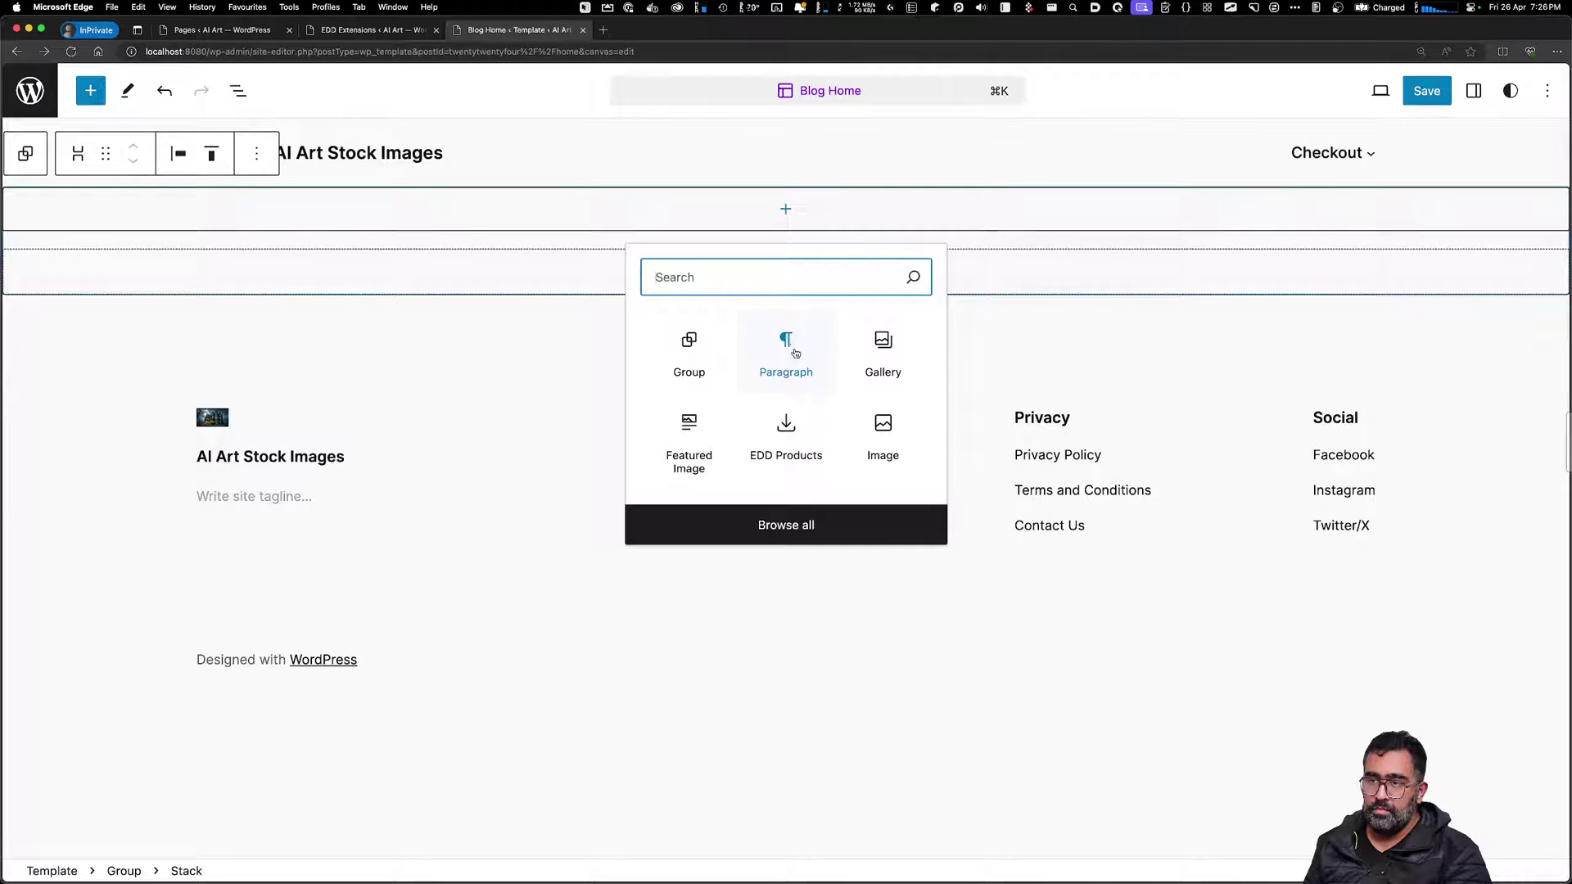
click(783, 533)
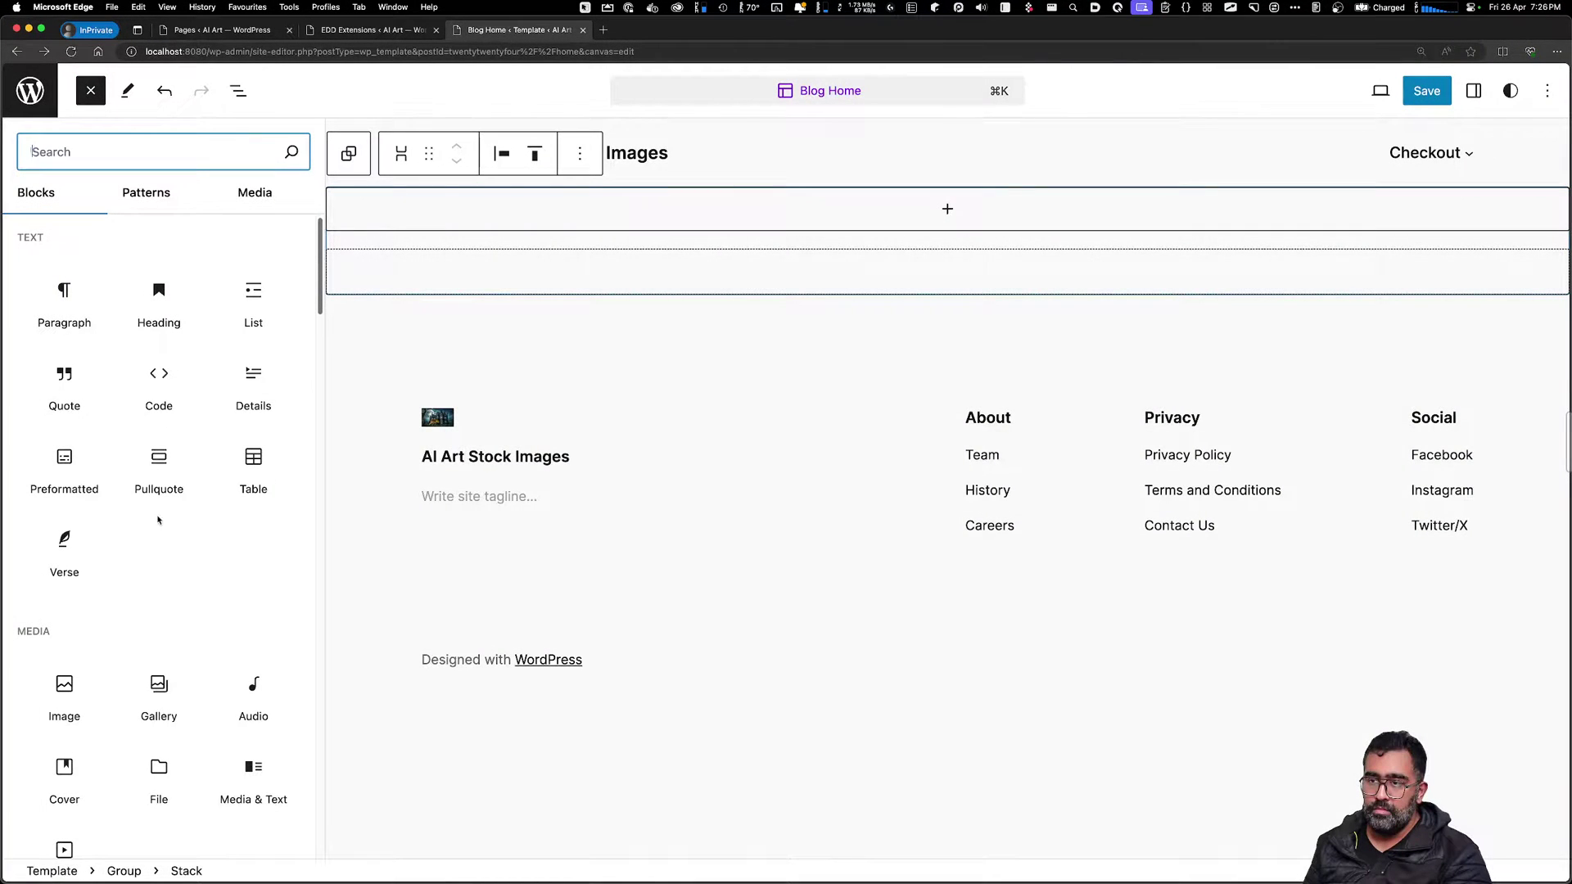
mouse_move(251, 390)
scroll(242, 553, down, 5)
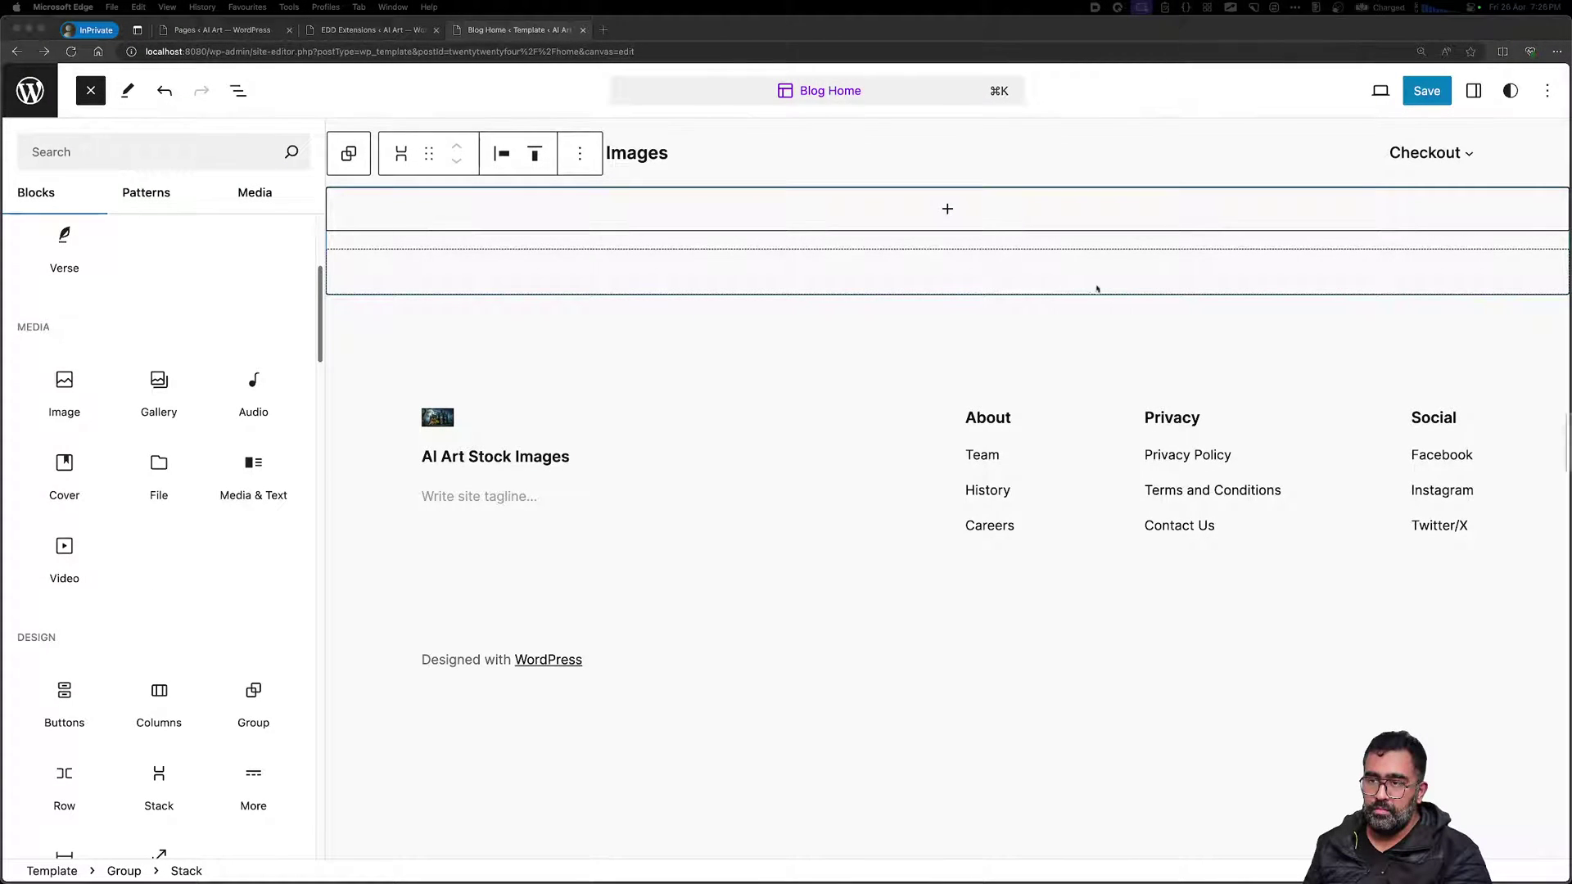
scroll(179, 587, down, 3)
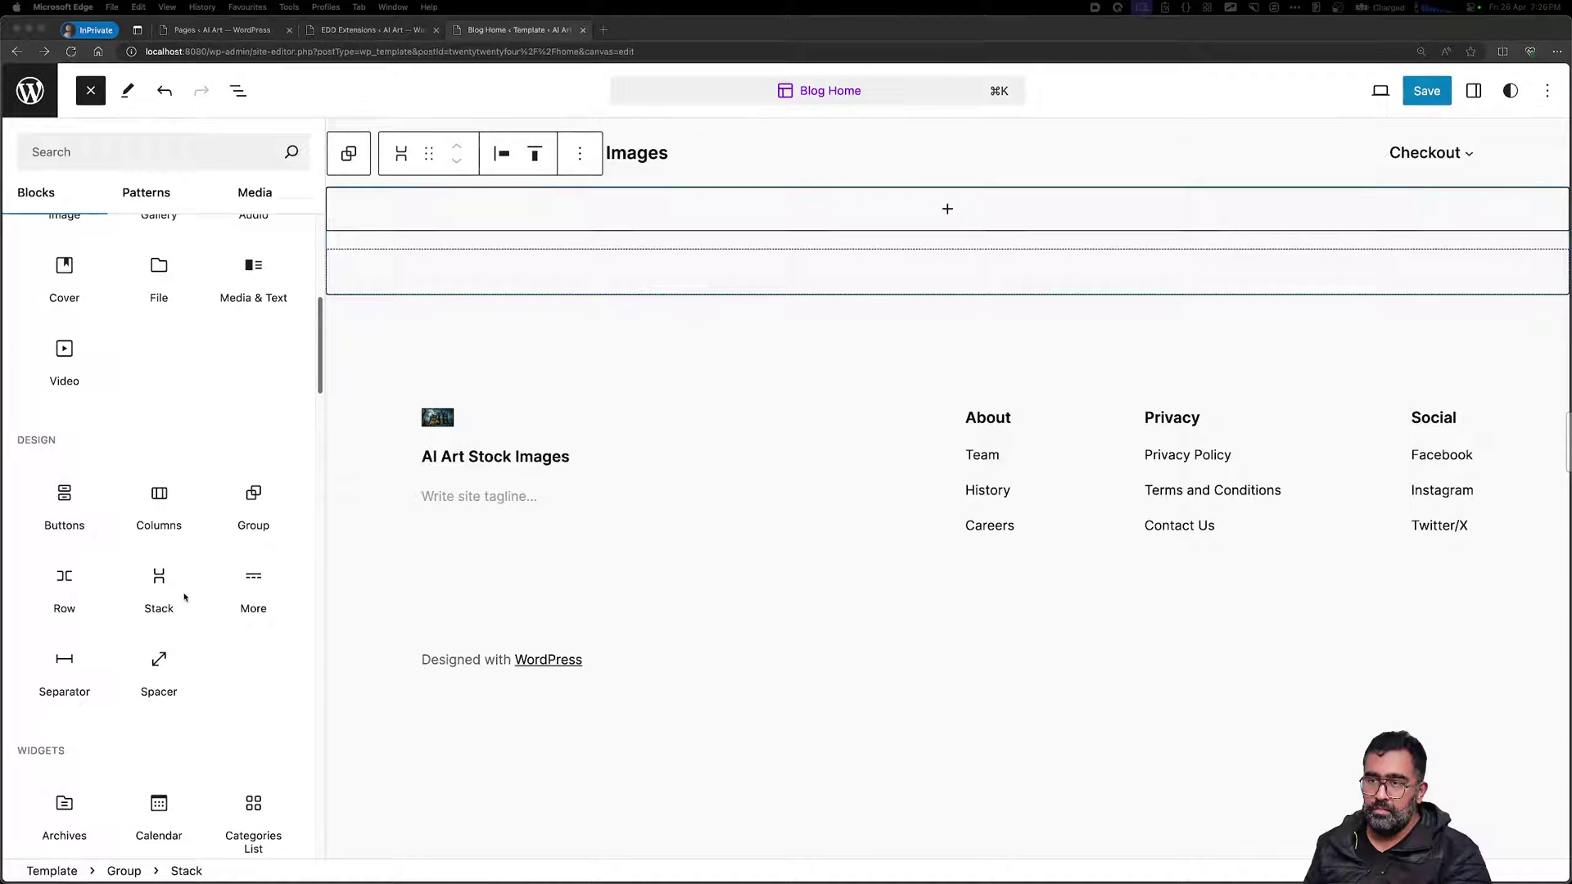
scroll(196, 709, down, 3)
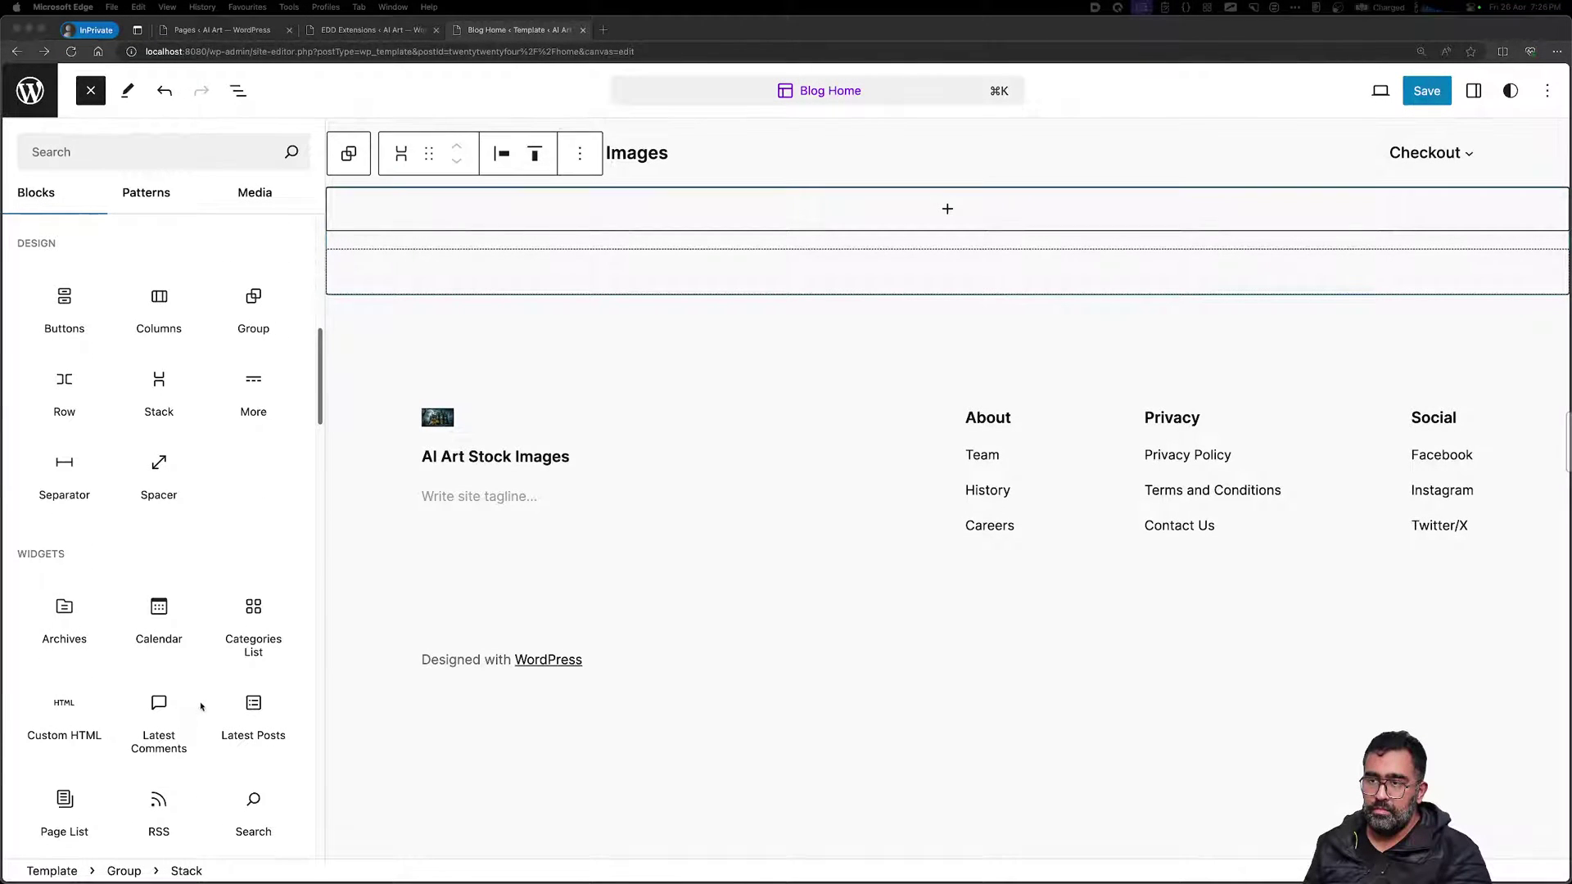
scroll(211, 709, down, 9)
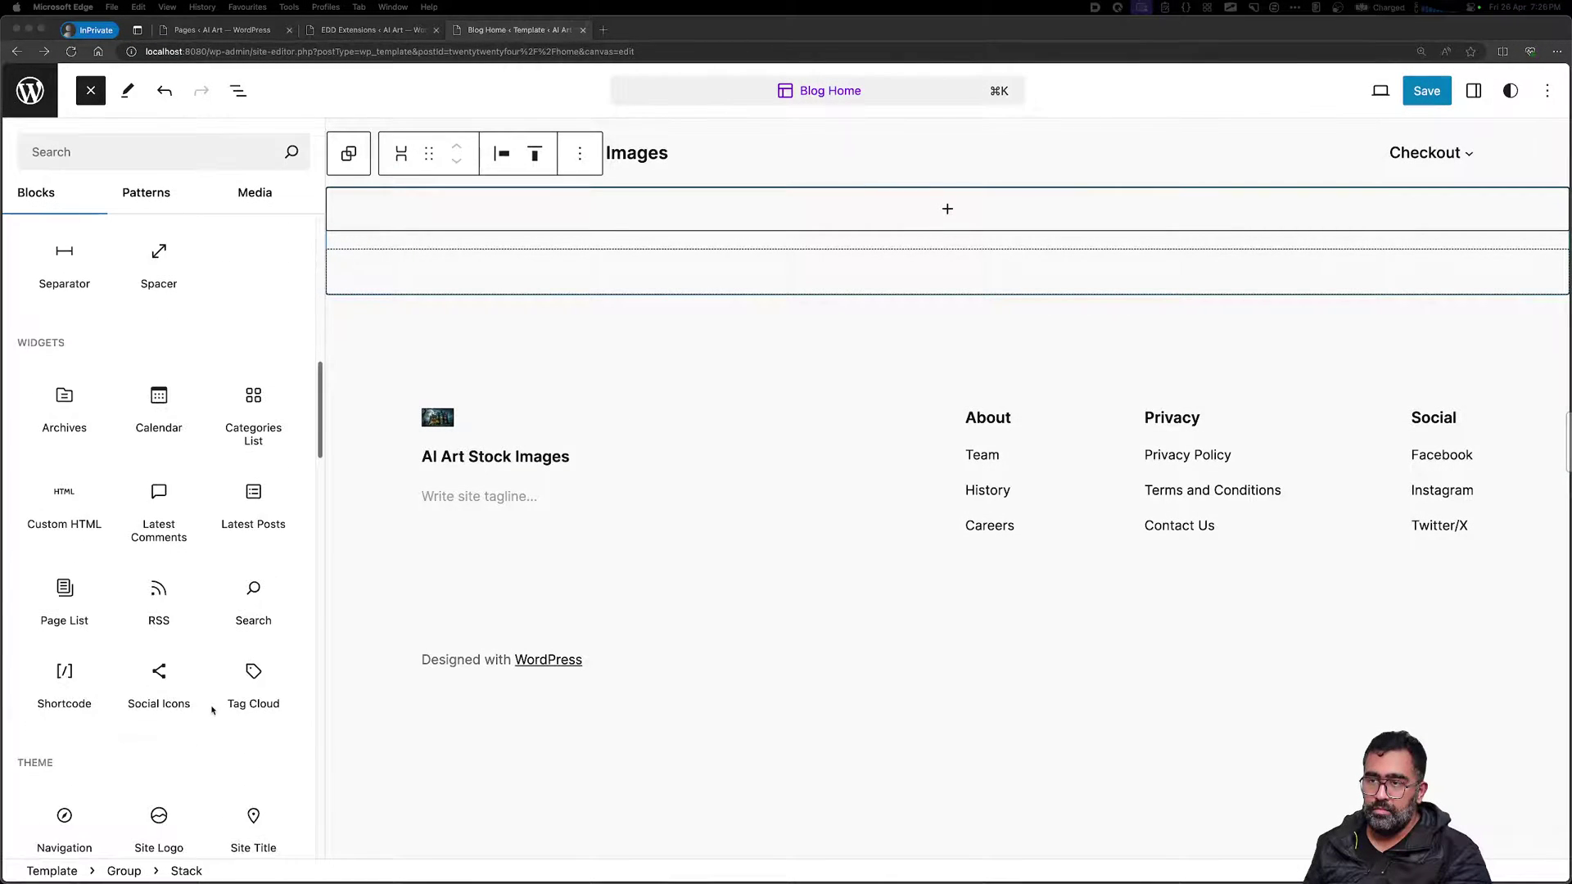
scroll(211, 709, down, 12)
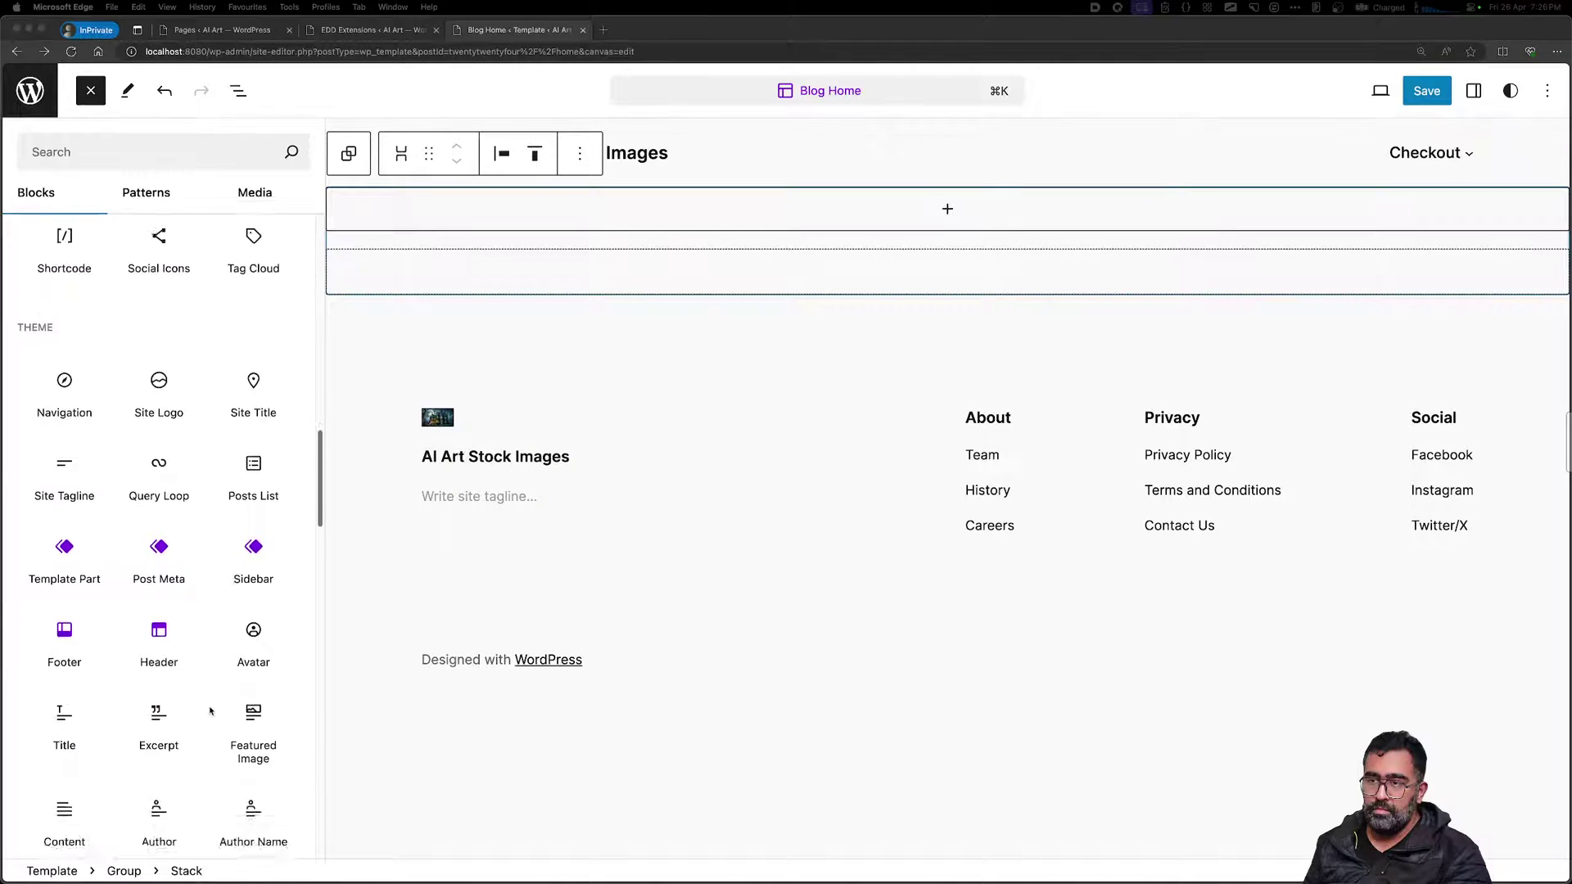
scroll(212, 710, down, 8)
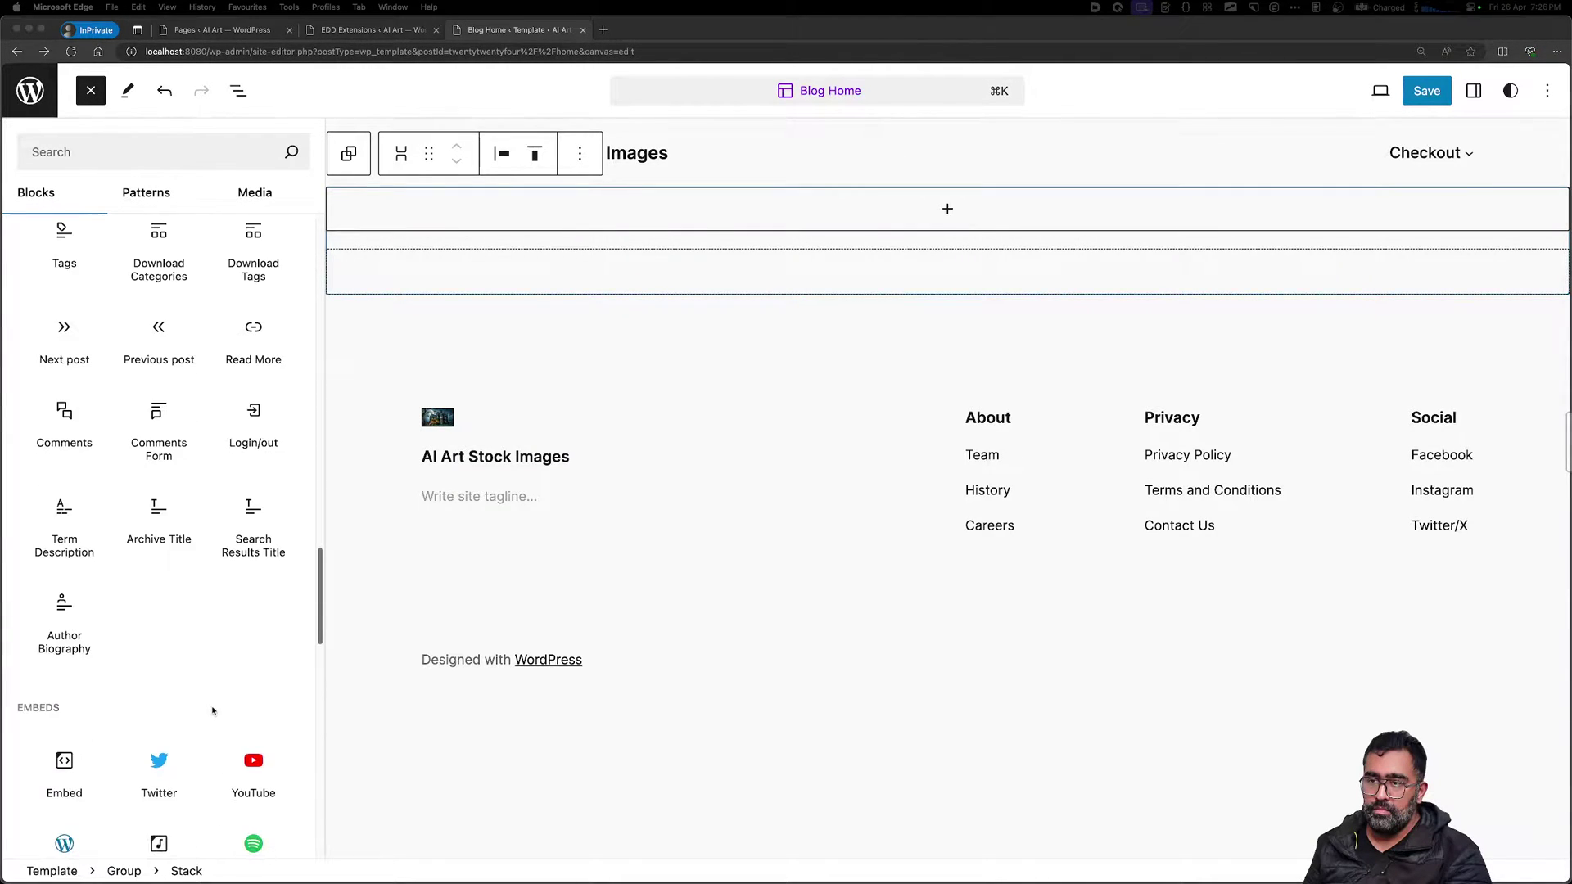
scroll(211, 709, up, 1)
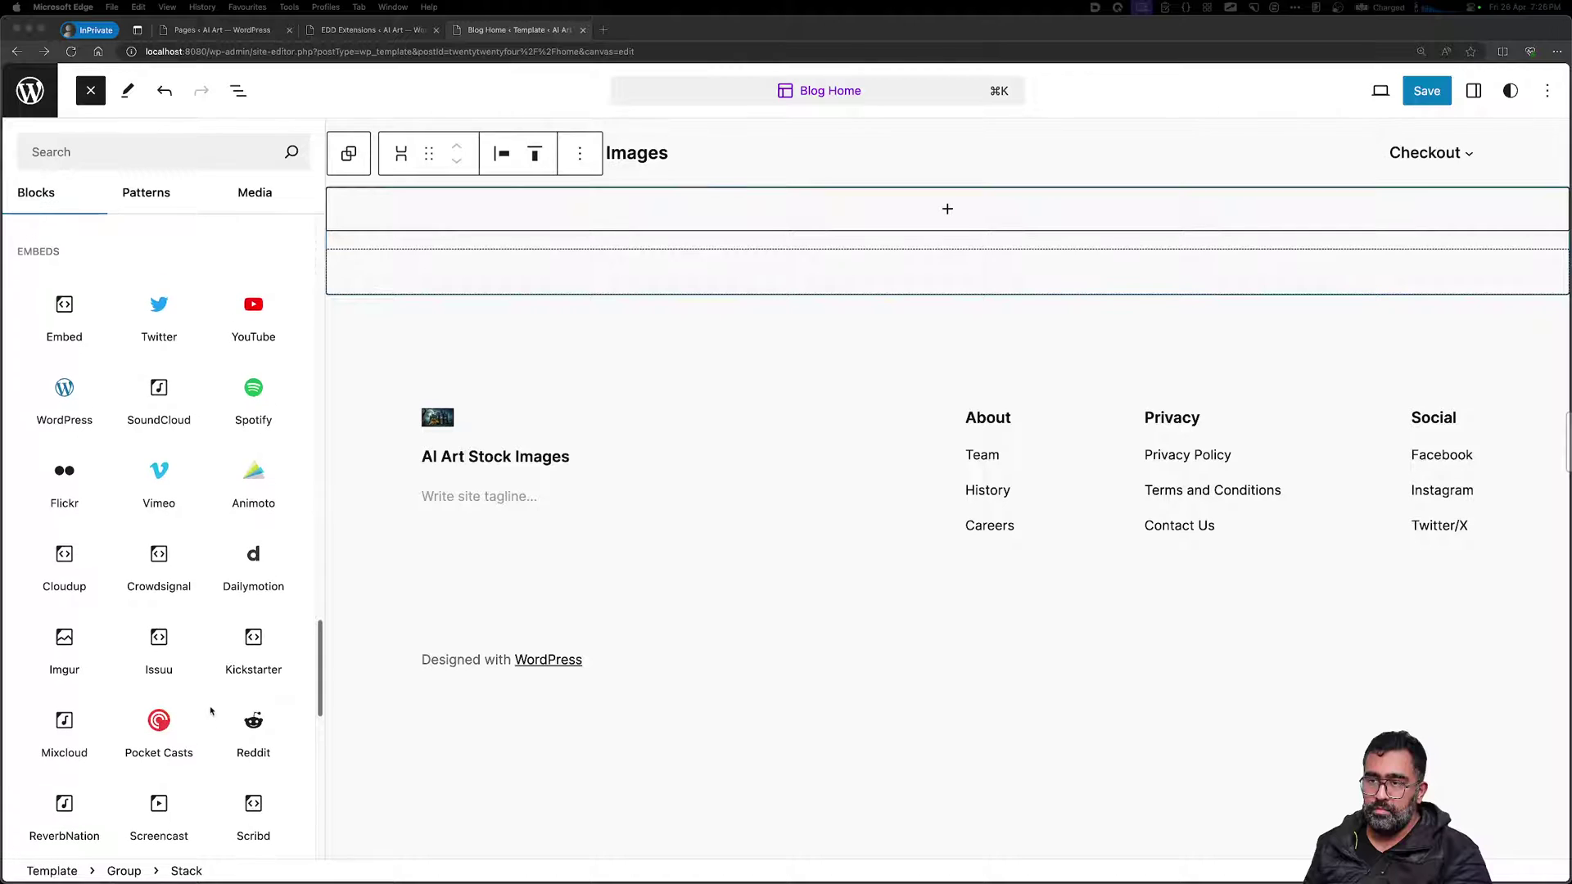
scroll(205, 709, down, 12)
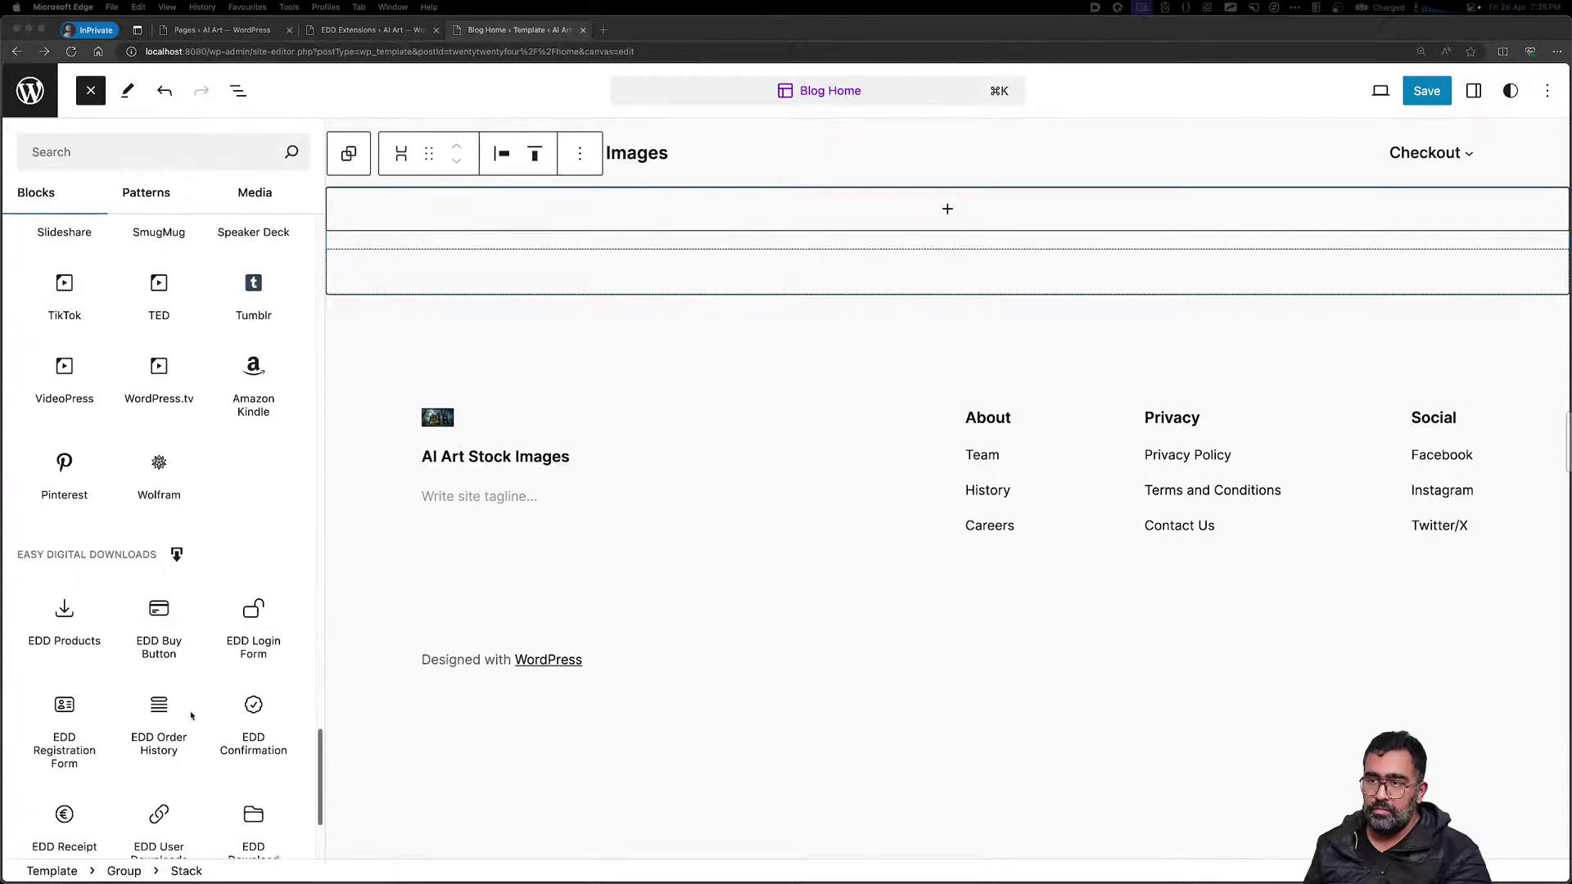
scroll(191, 716, down, 2)
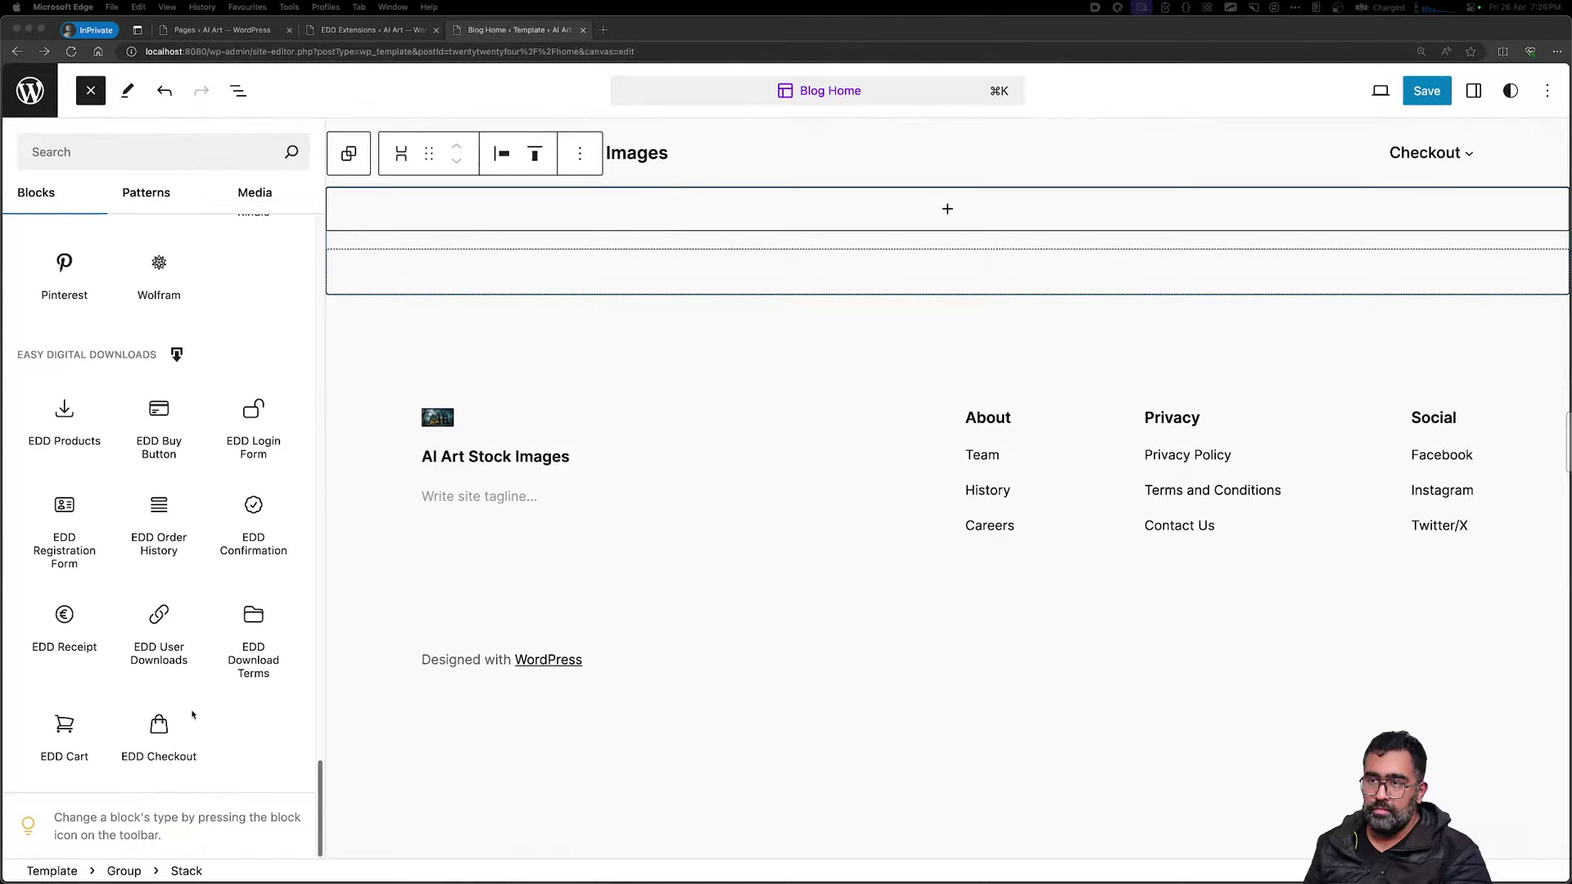
scroll(194, 713, up, 2)
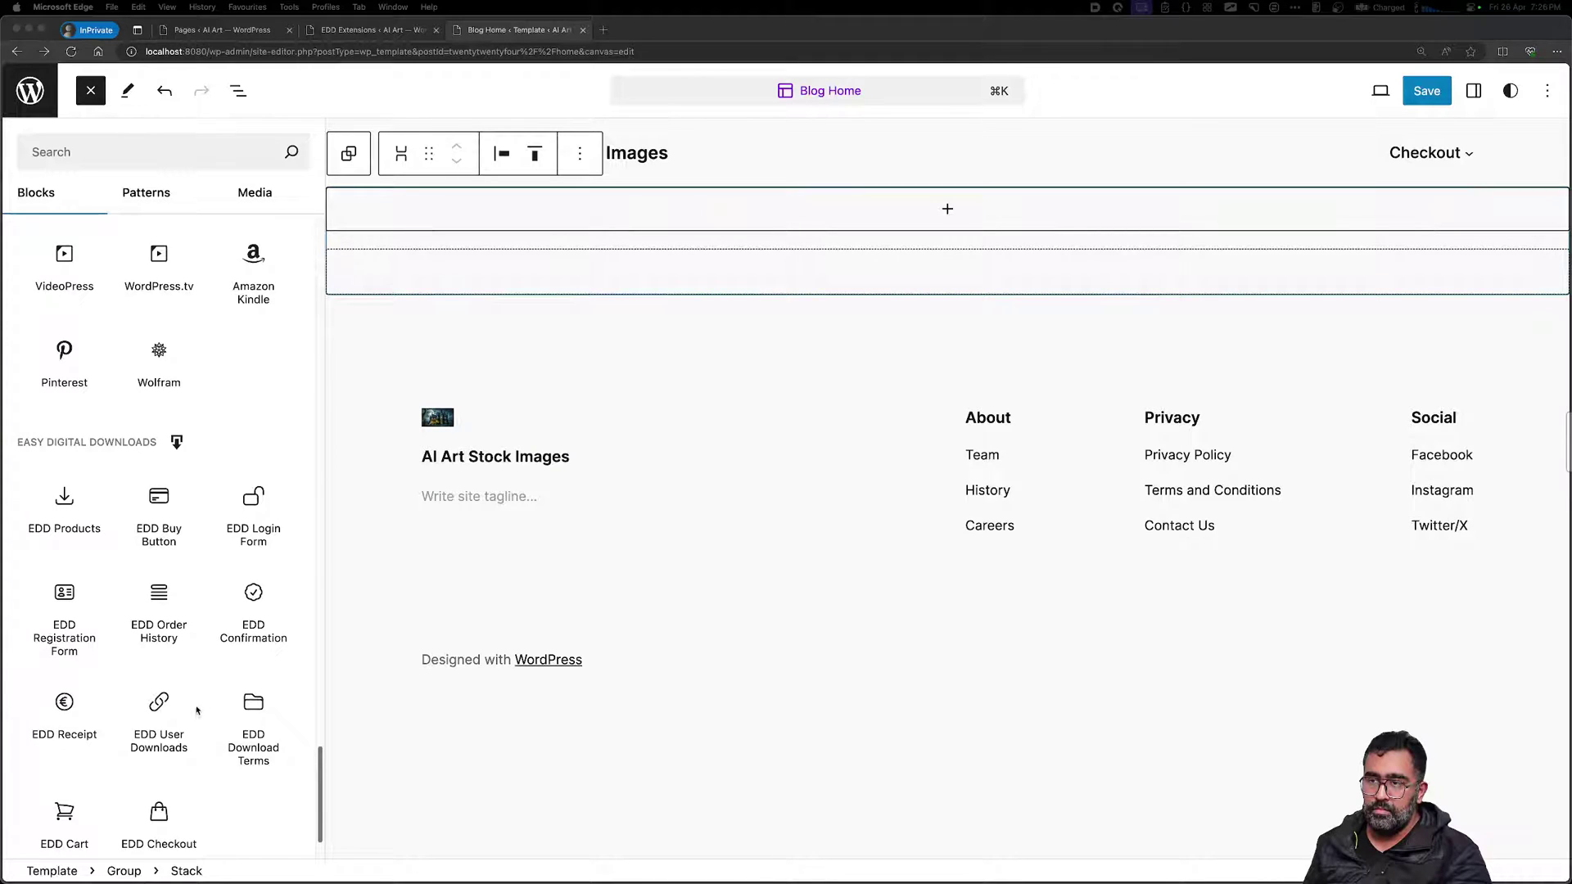
scroll(197, 708, up, 8)
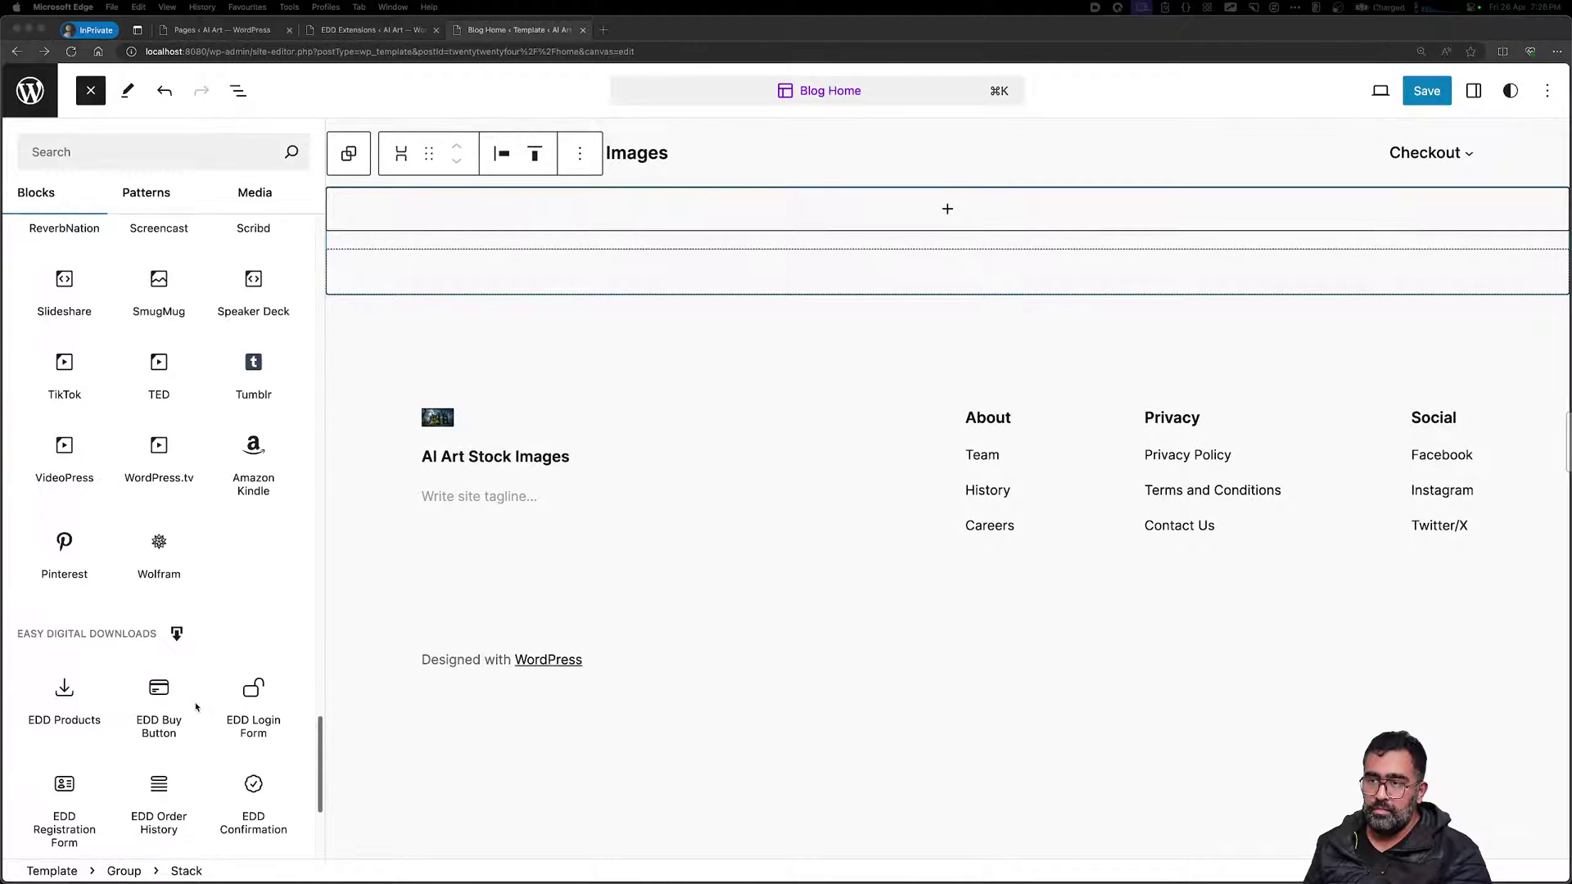
scroll(196, 707, up, 10)
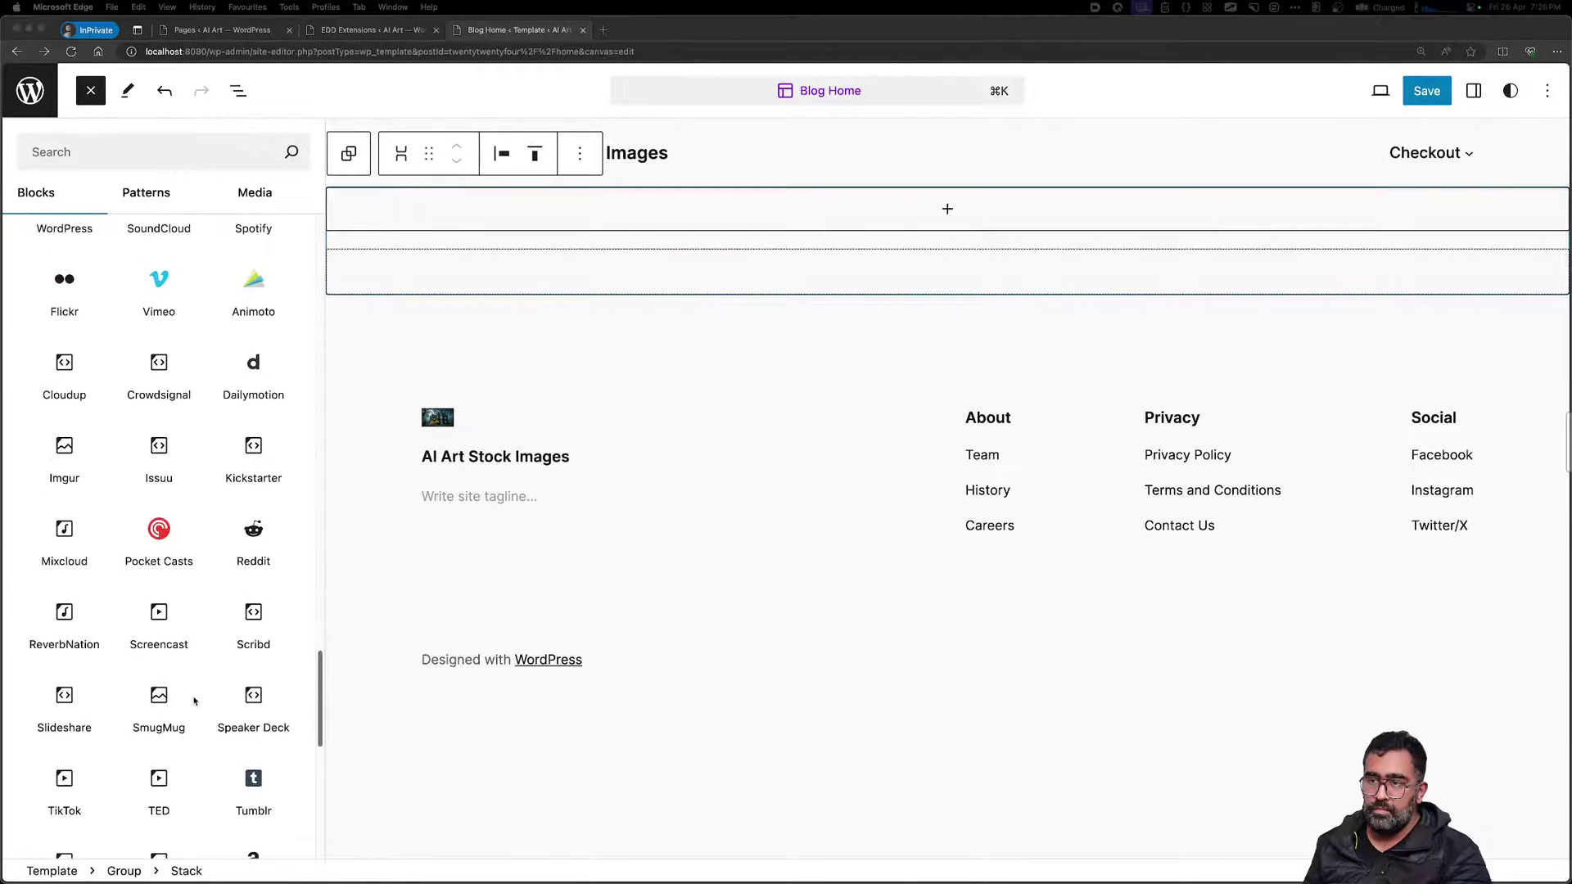
scroll(193, 698, up, 15)
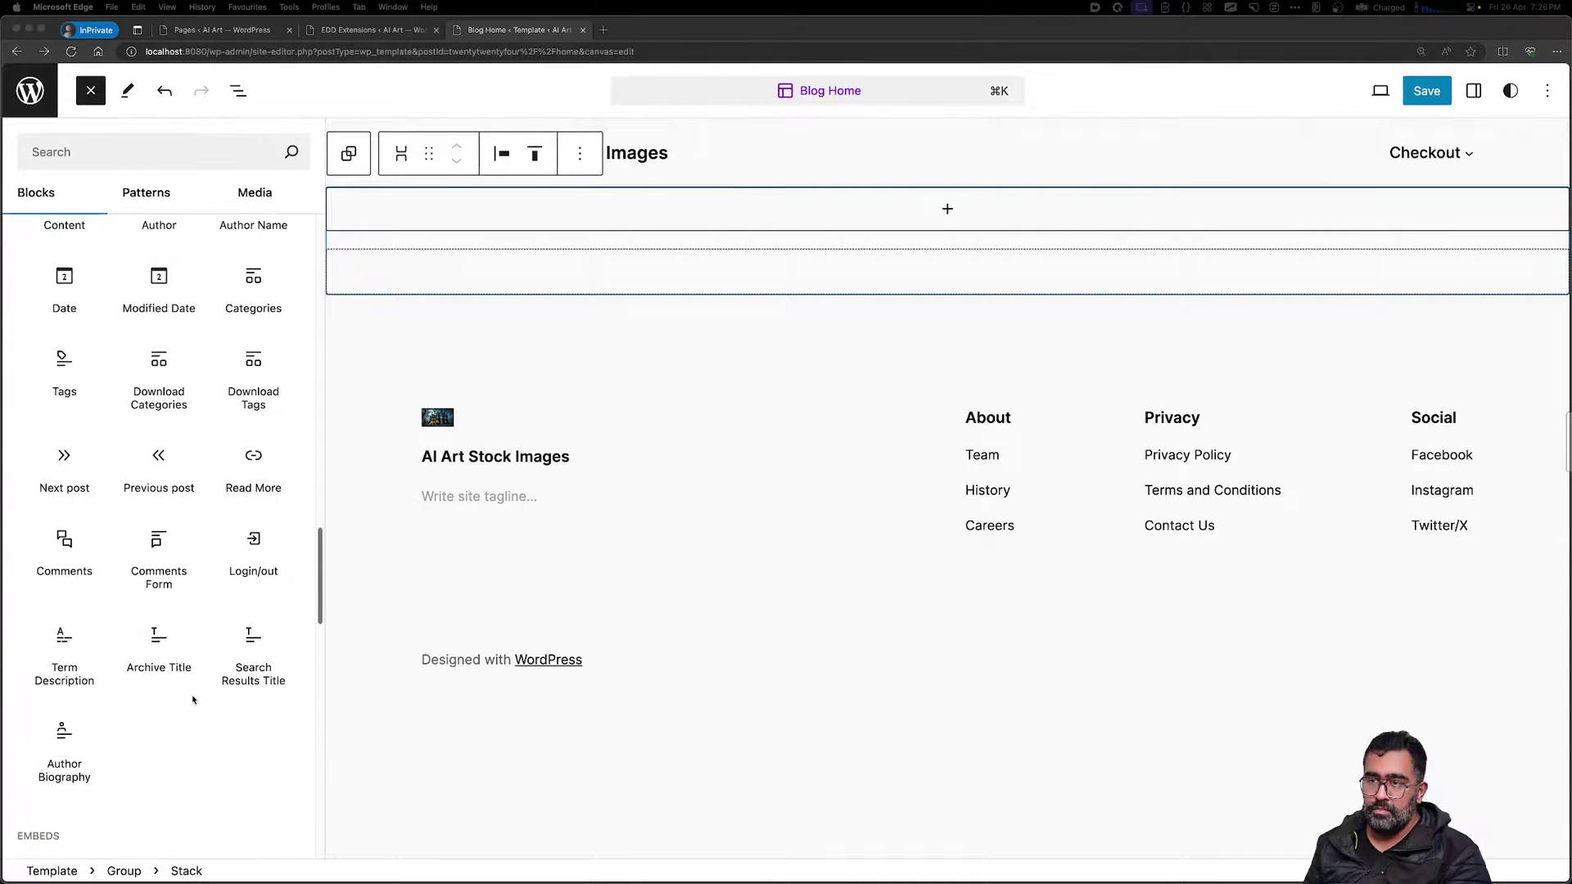
scroll(190, 699, up, 6)
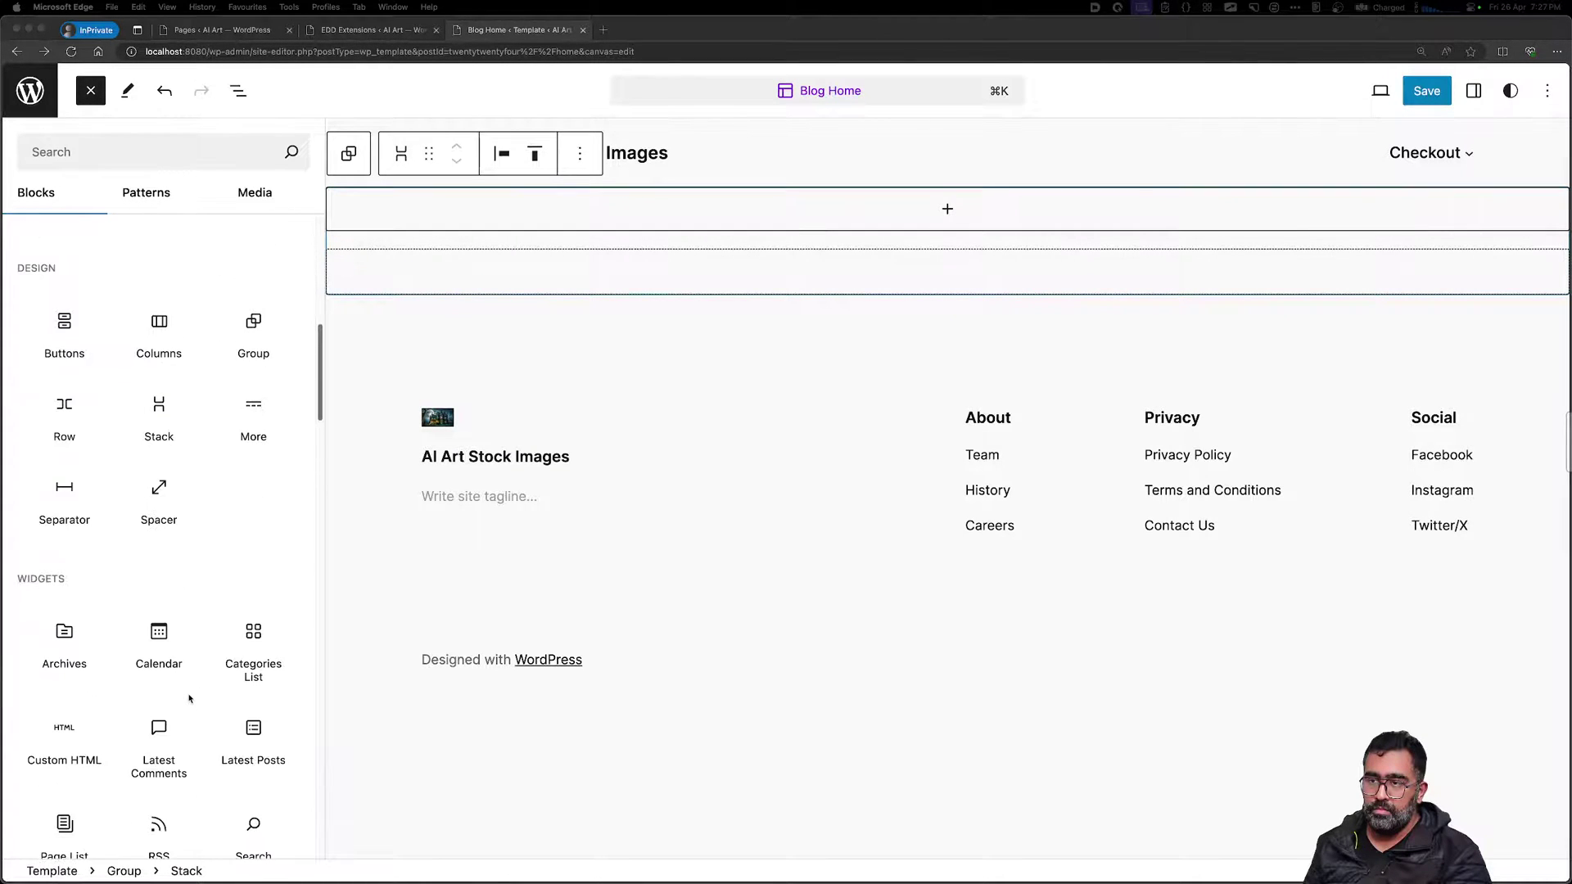
scroll(191, 706, up, 10)
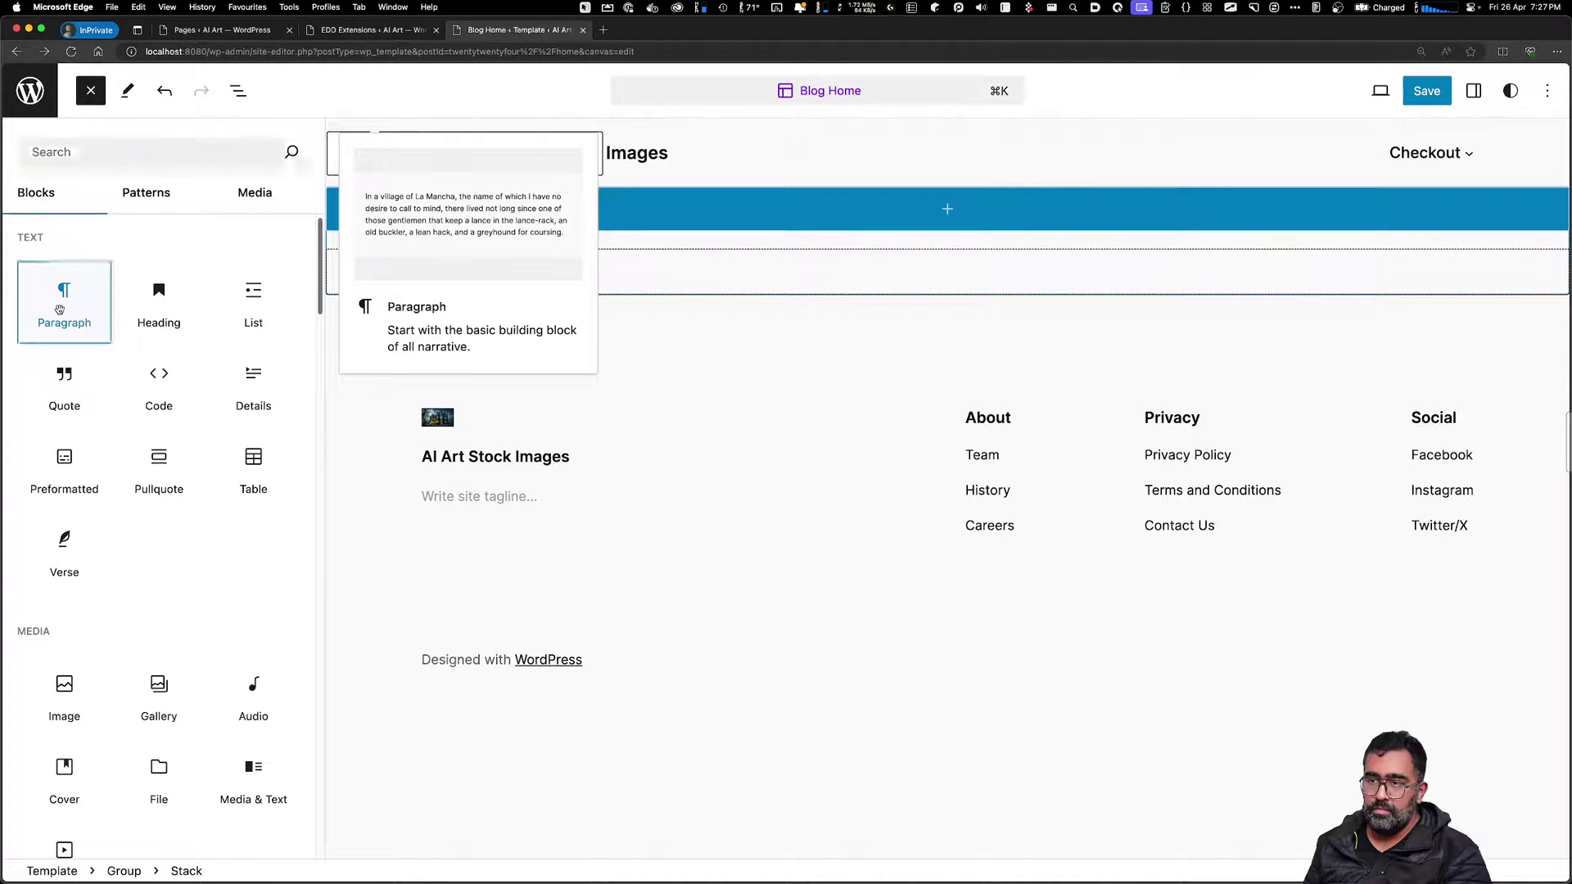
Add a paragraph block to the stack and centre the stack's items
click(60, 308)
click(448, 203)
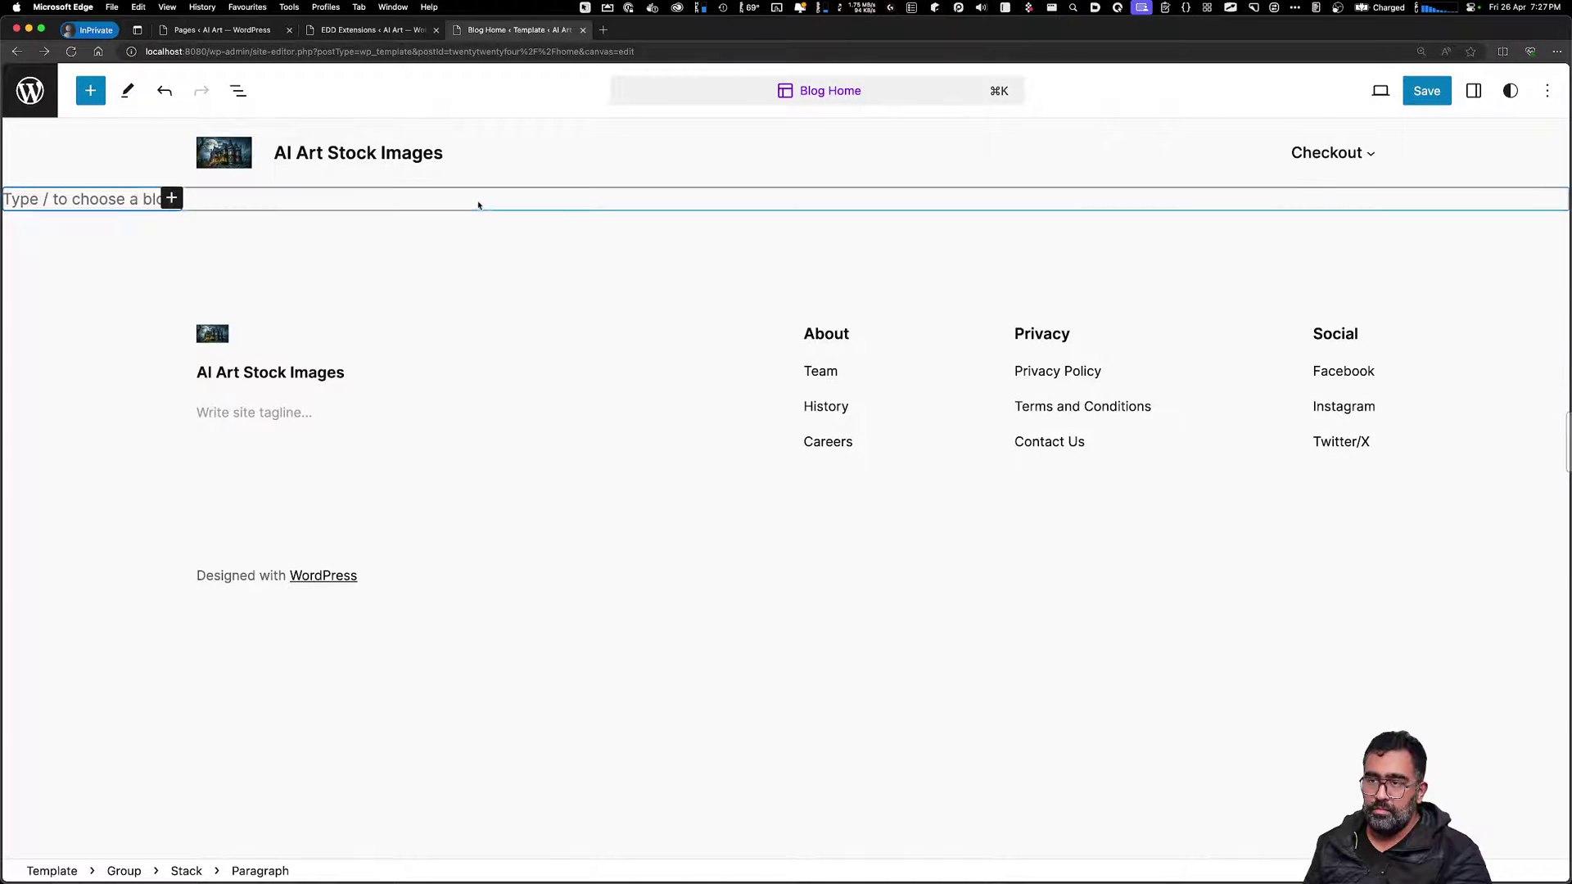
click(478, 204)
click(190, 161)
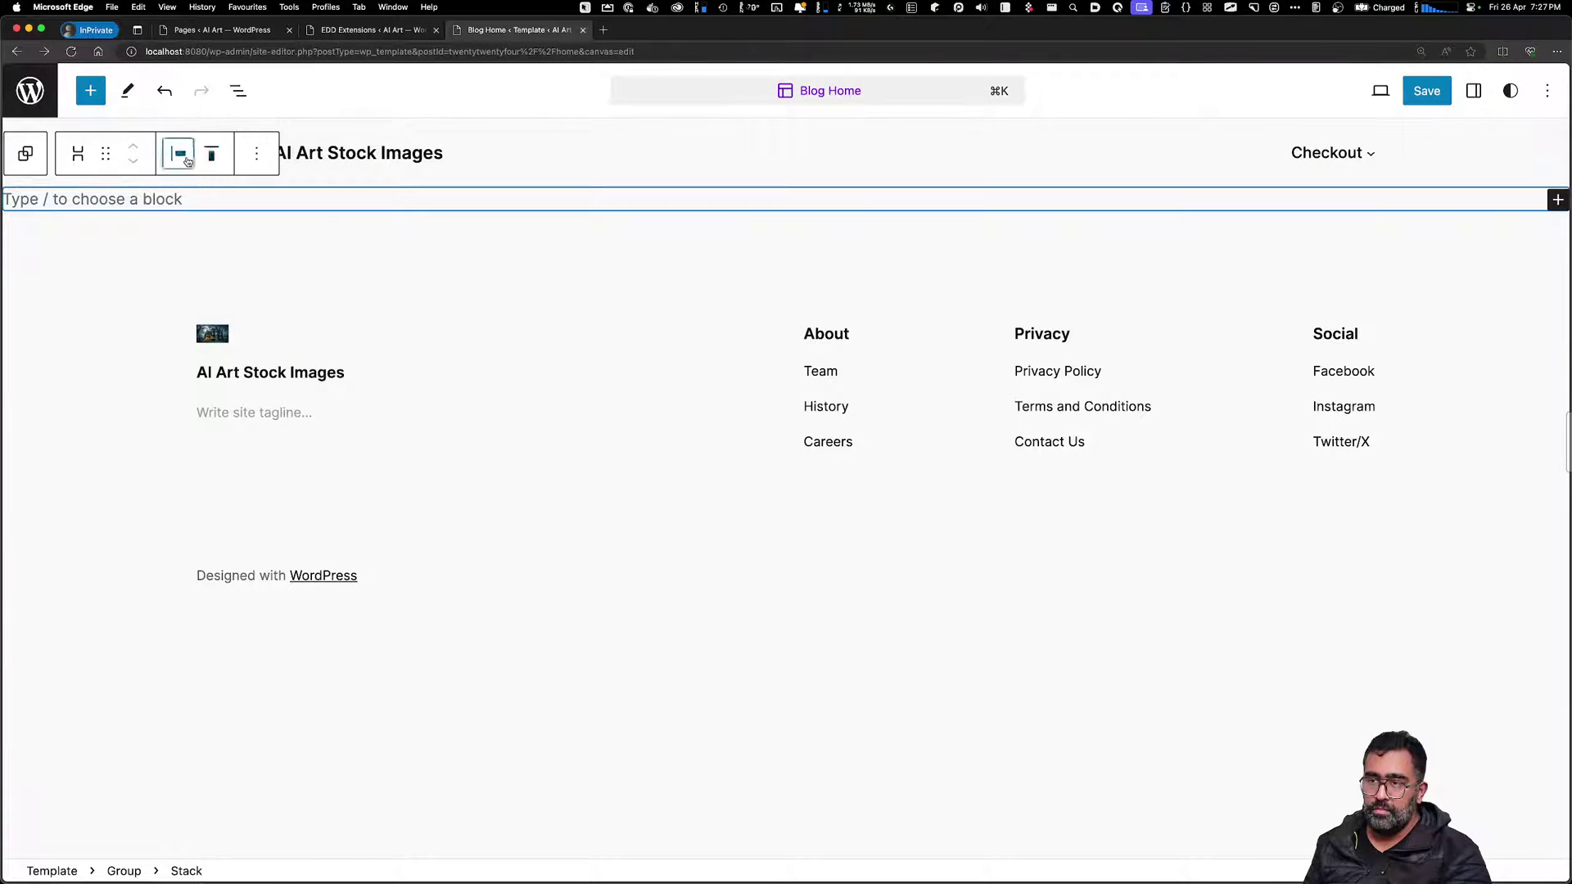
click(230, 245)
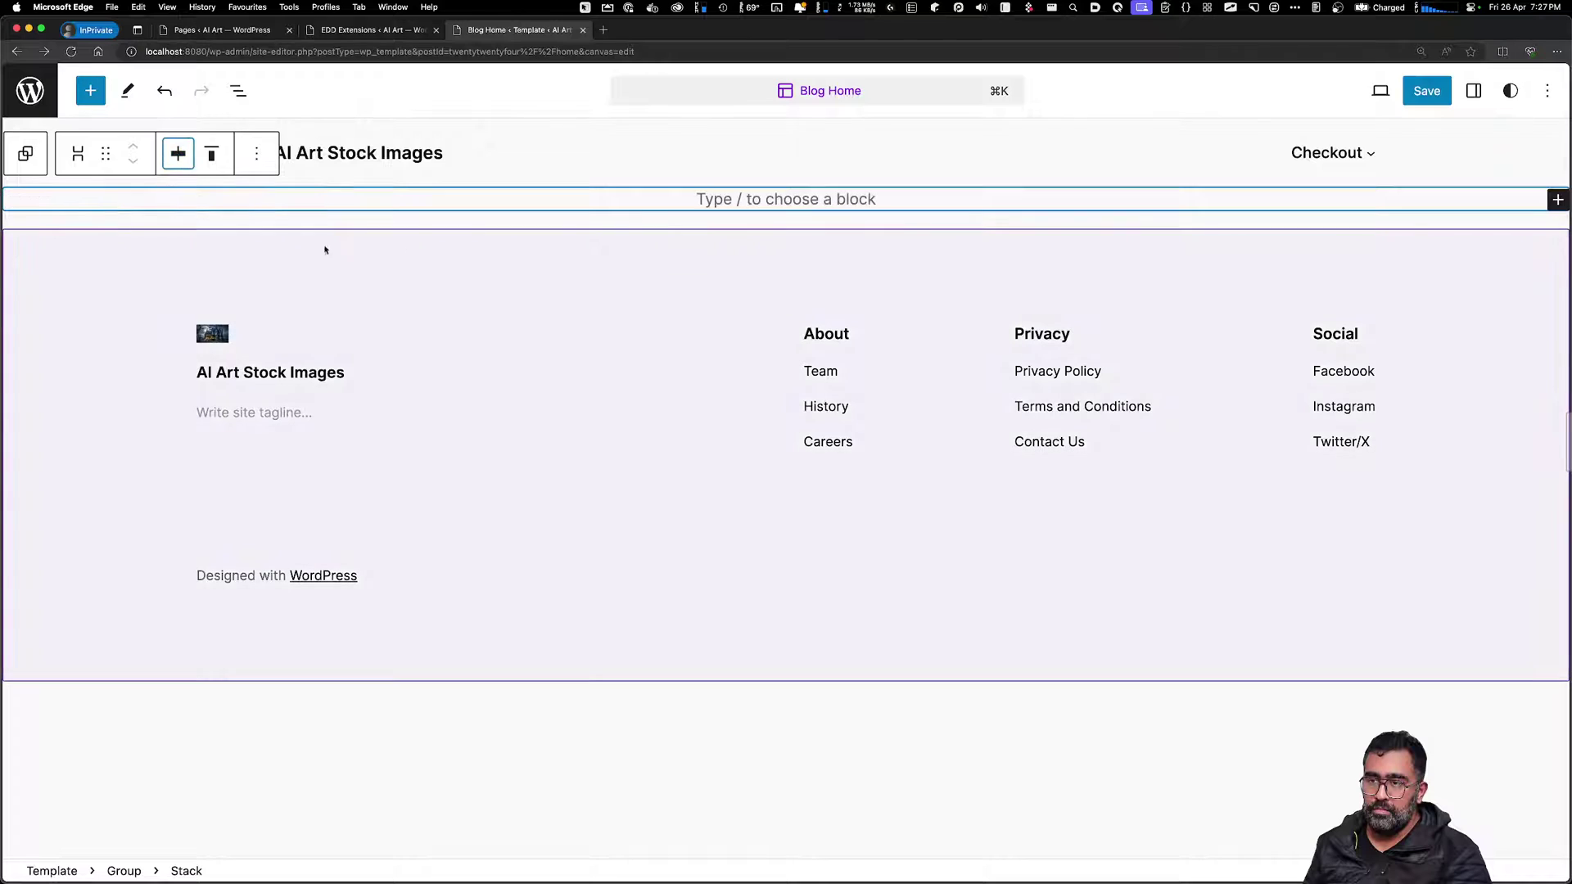
Replace the empty paragraph with a Title block found by searching 'titl'
click(778, 199)
click(865, 199)
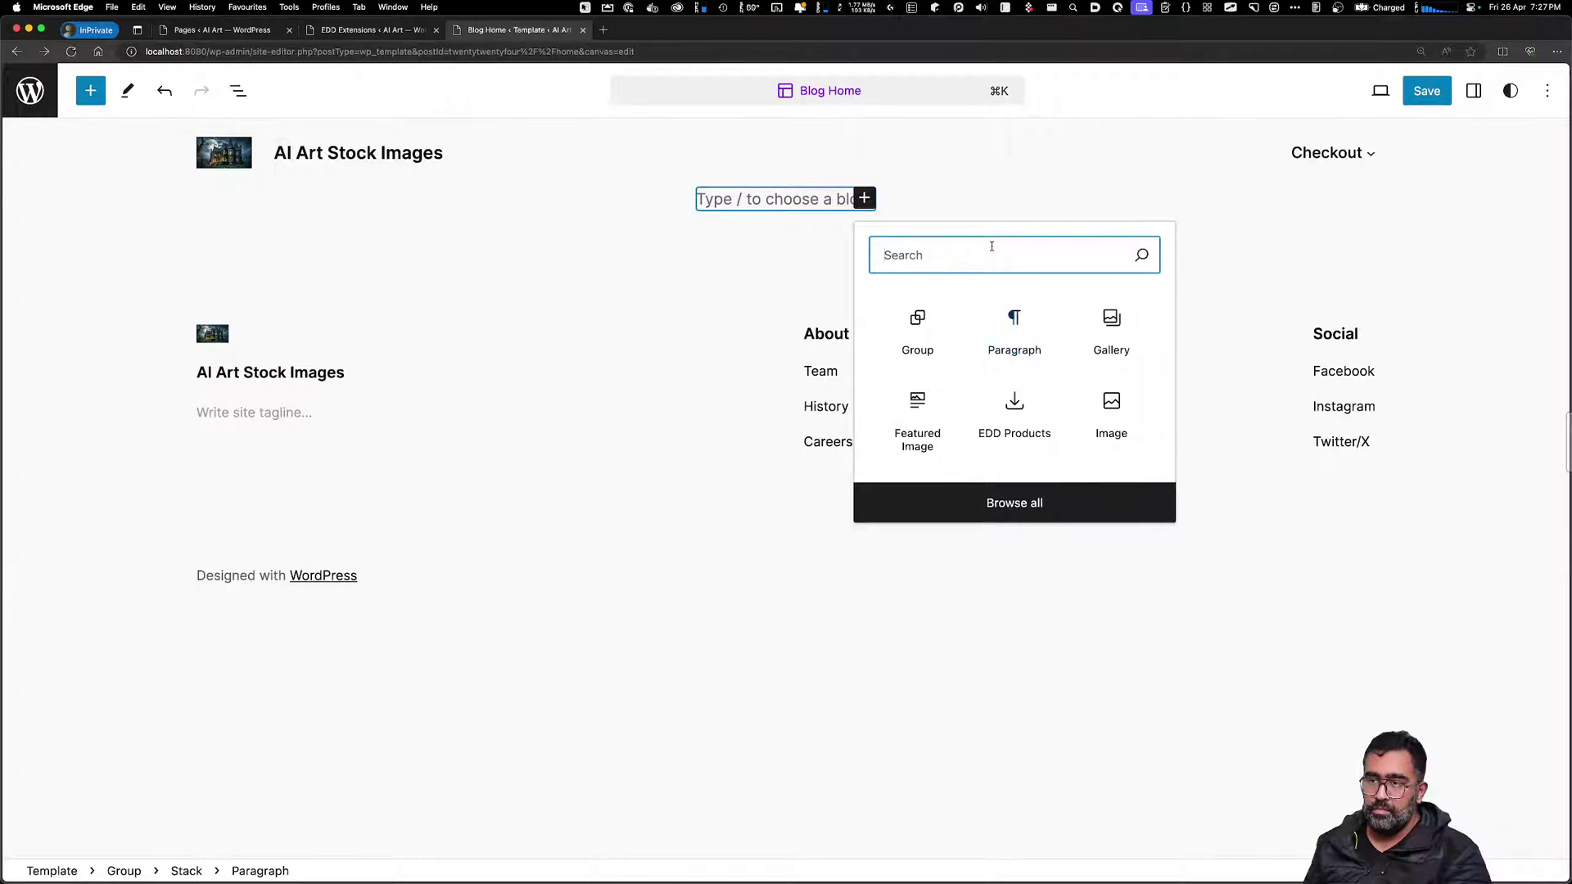
text(titl)
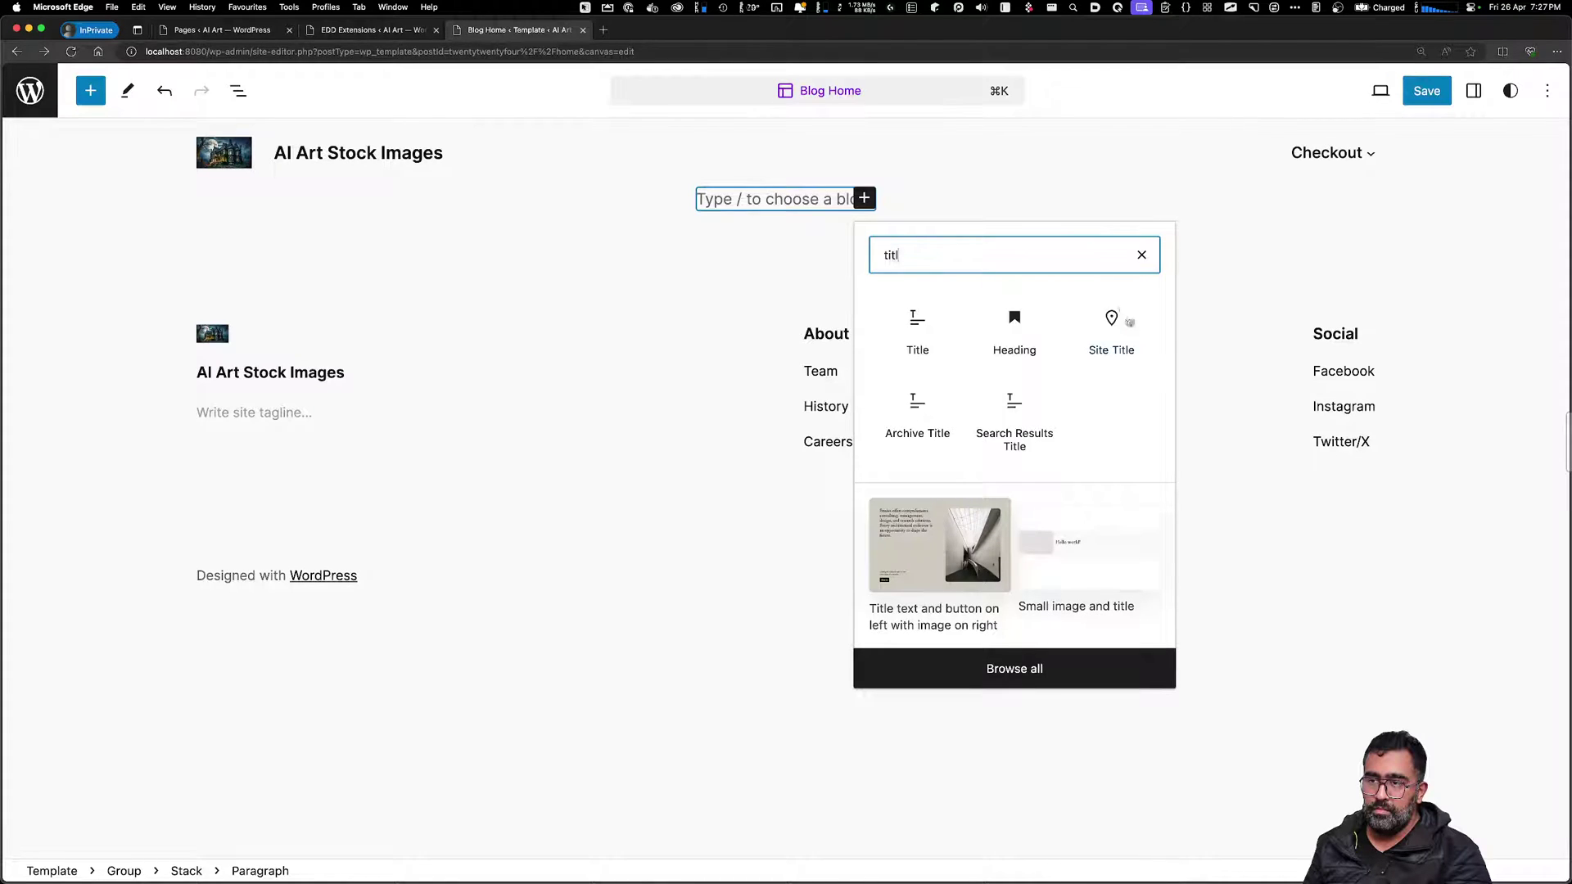
click(917, 332)
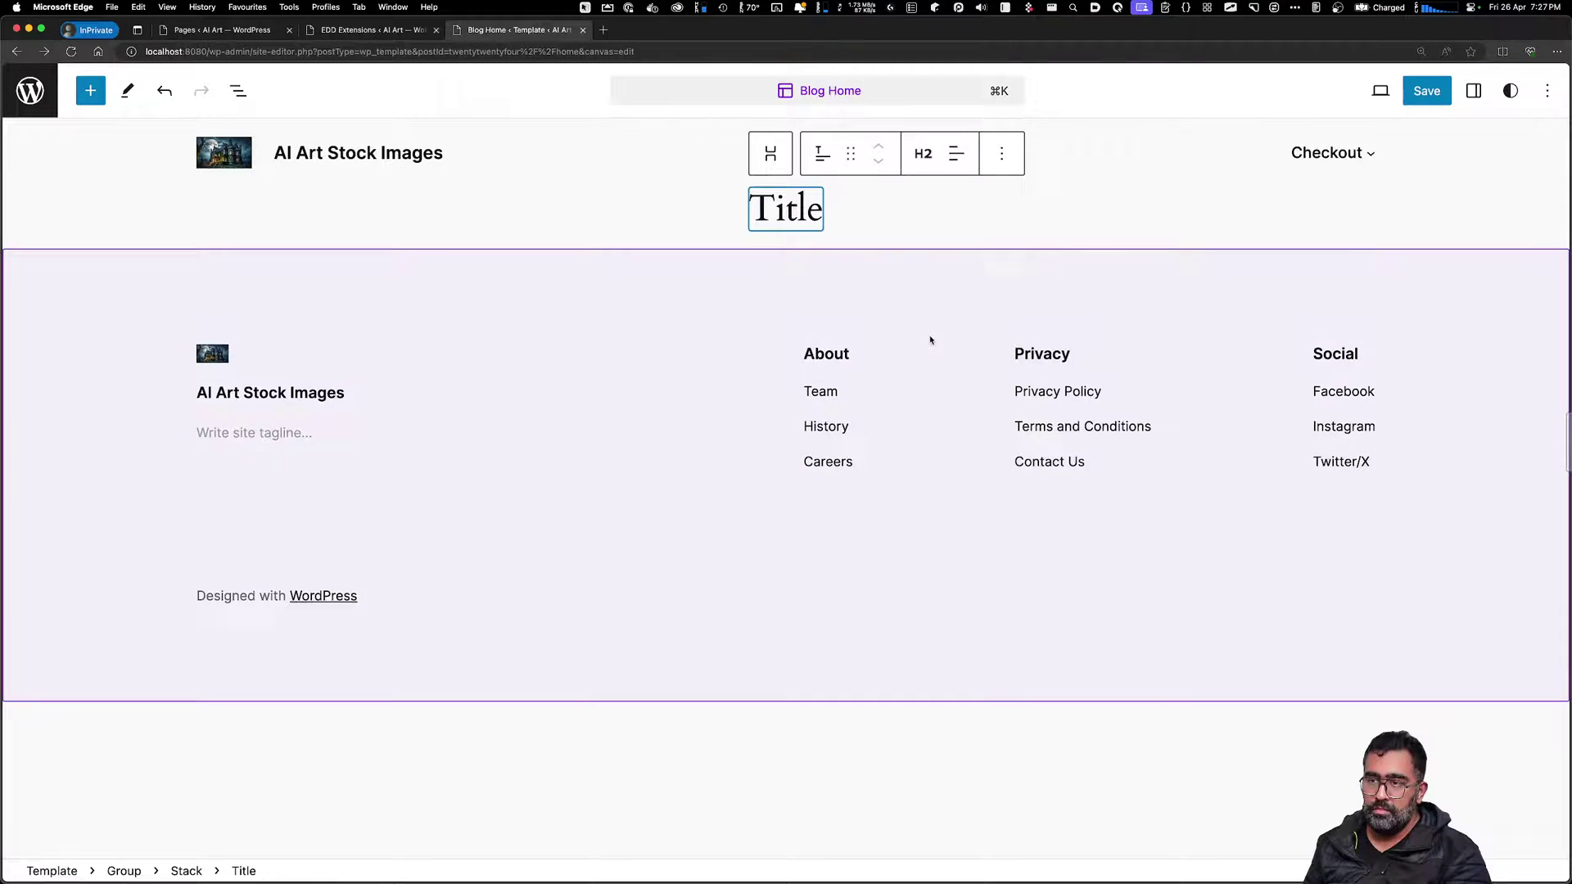
Change the Title block's heading level from H2 to H3
double_click(801, 209)
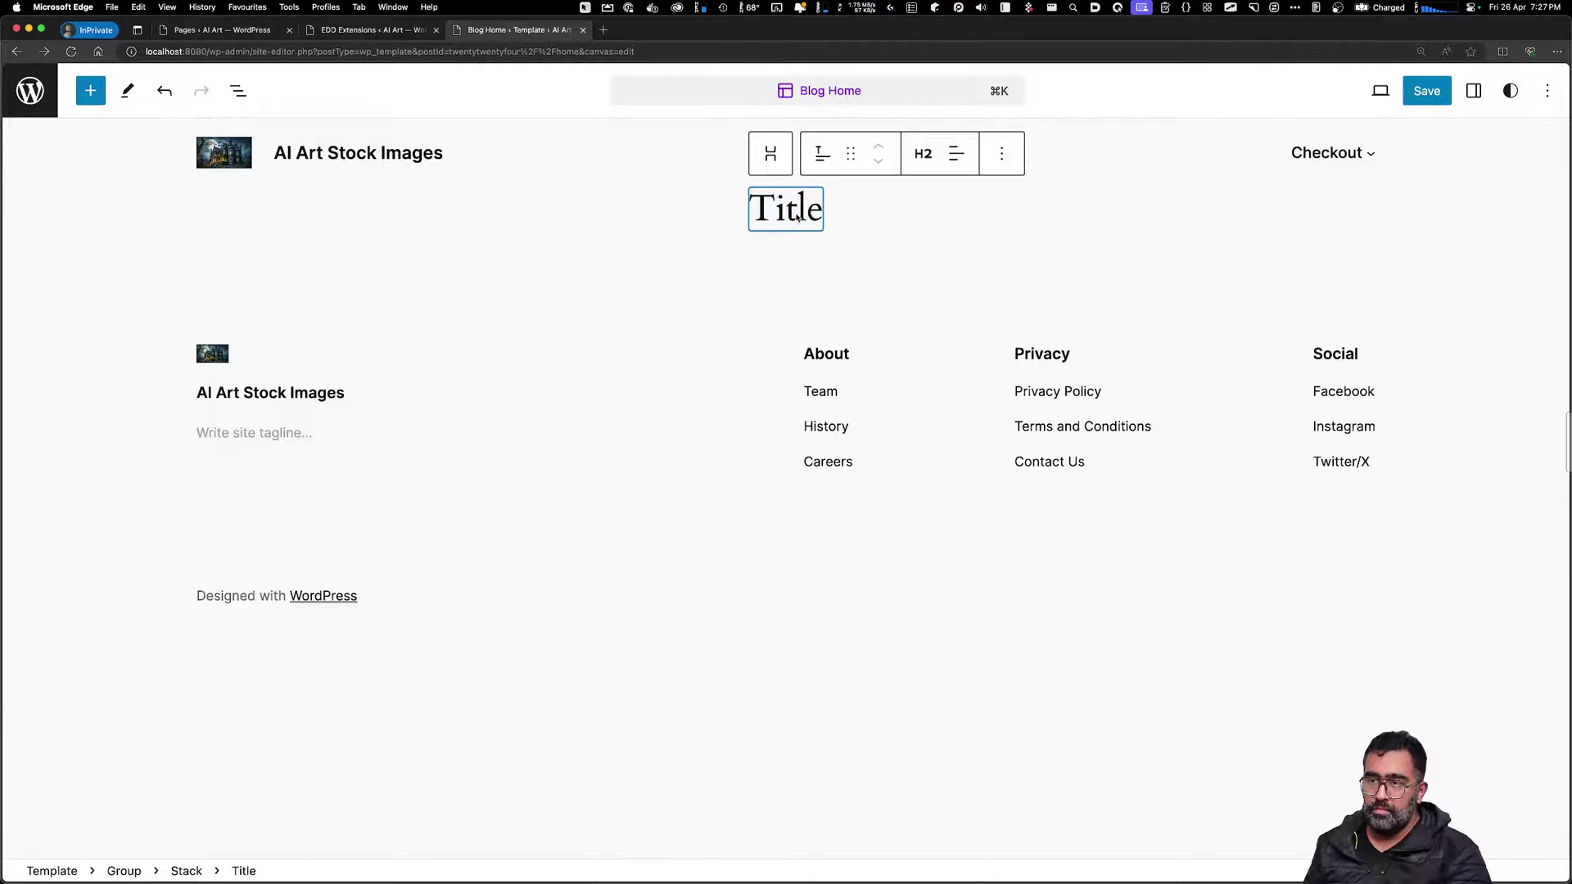
double_click(810, 209)
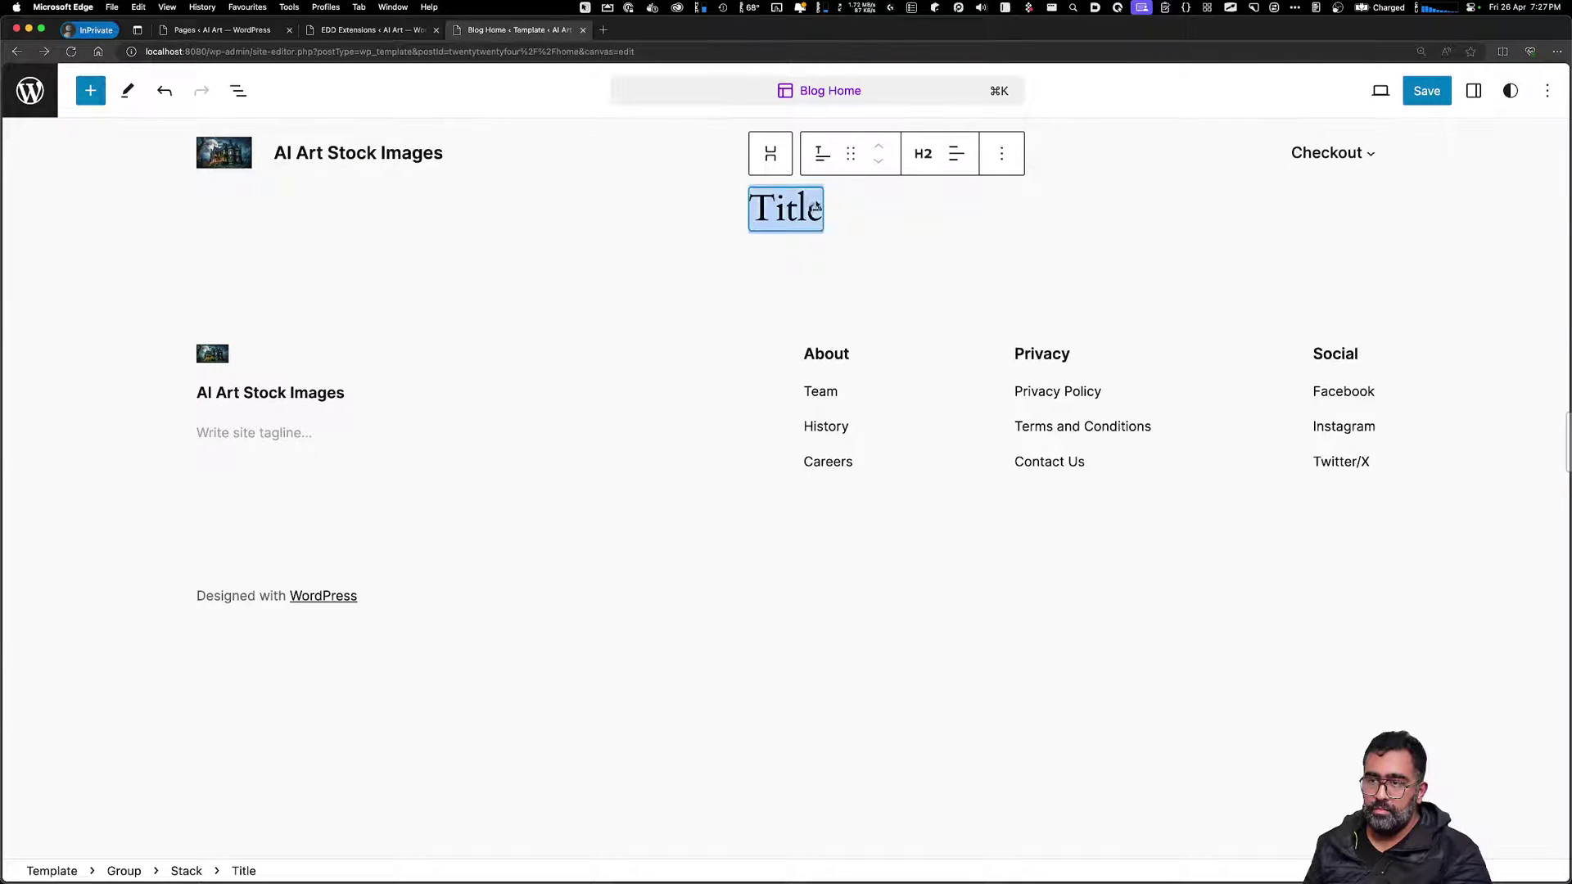
click(922, 153)
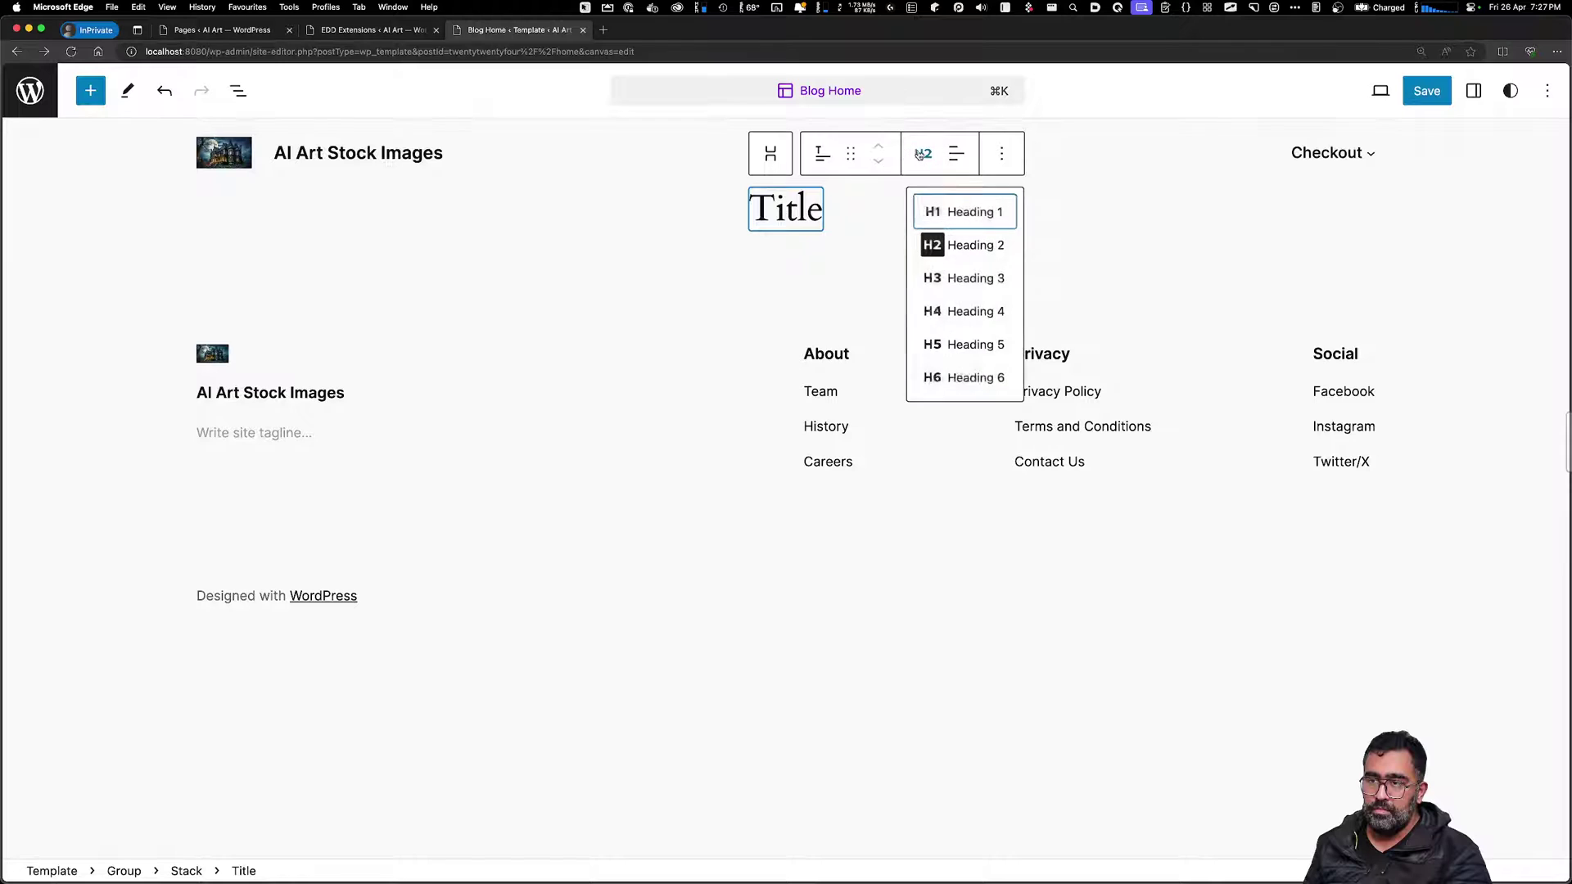
click(966, 277)
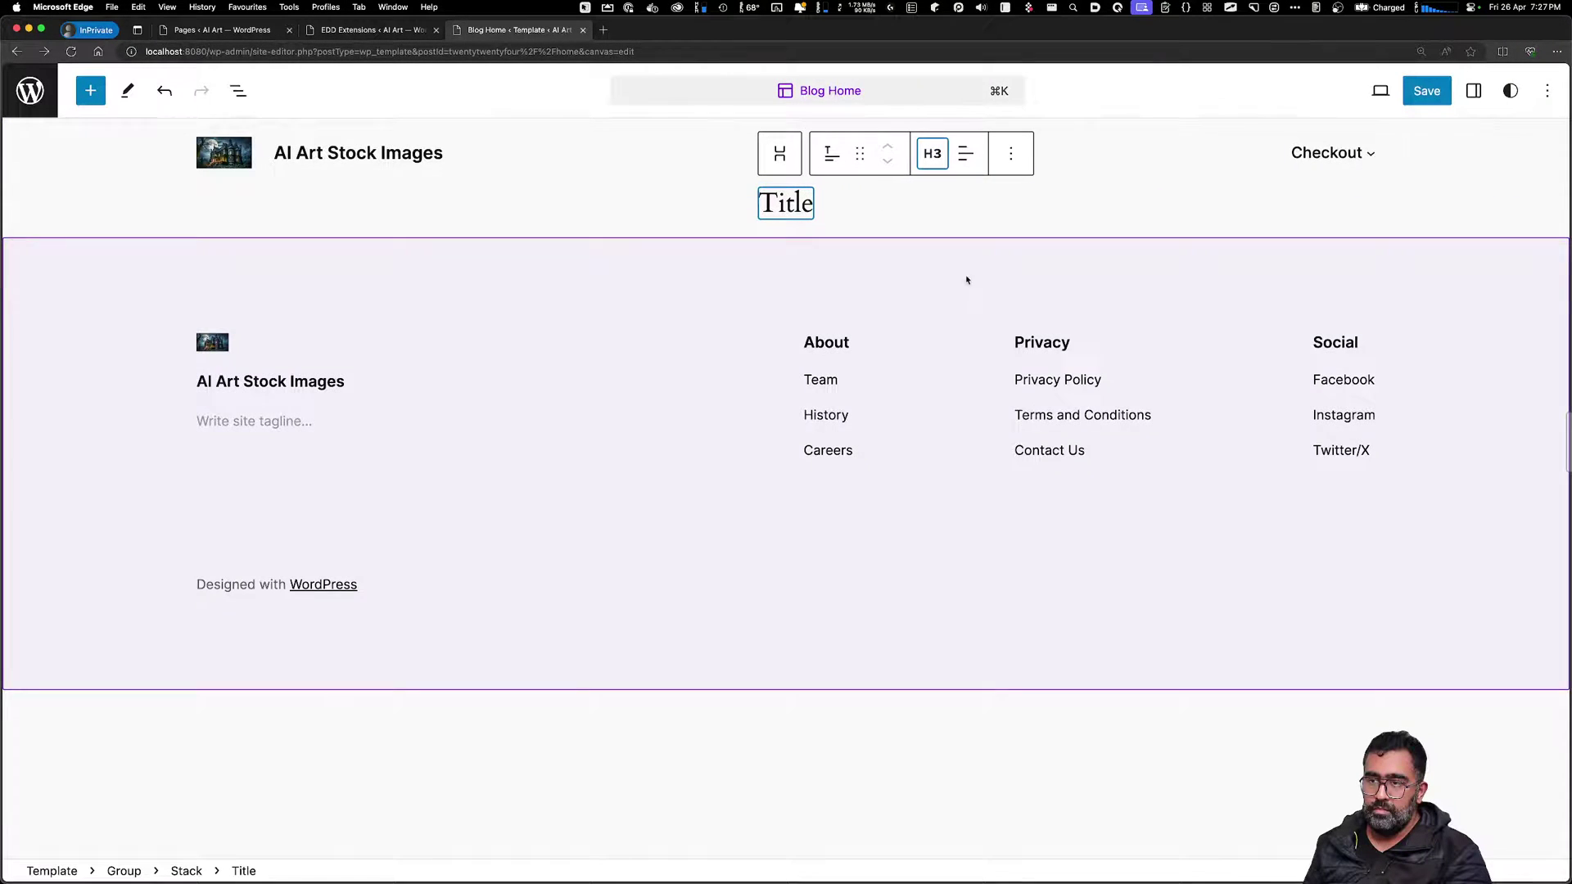
double_click(789, 205)
click(810, 209)
double_click(806, 207)
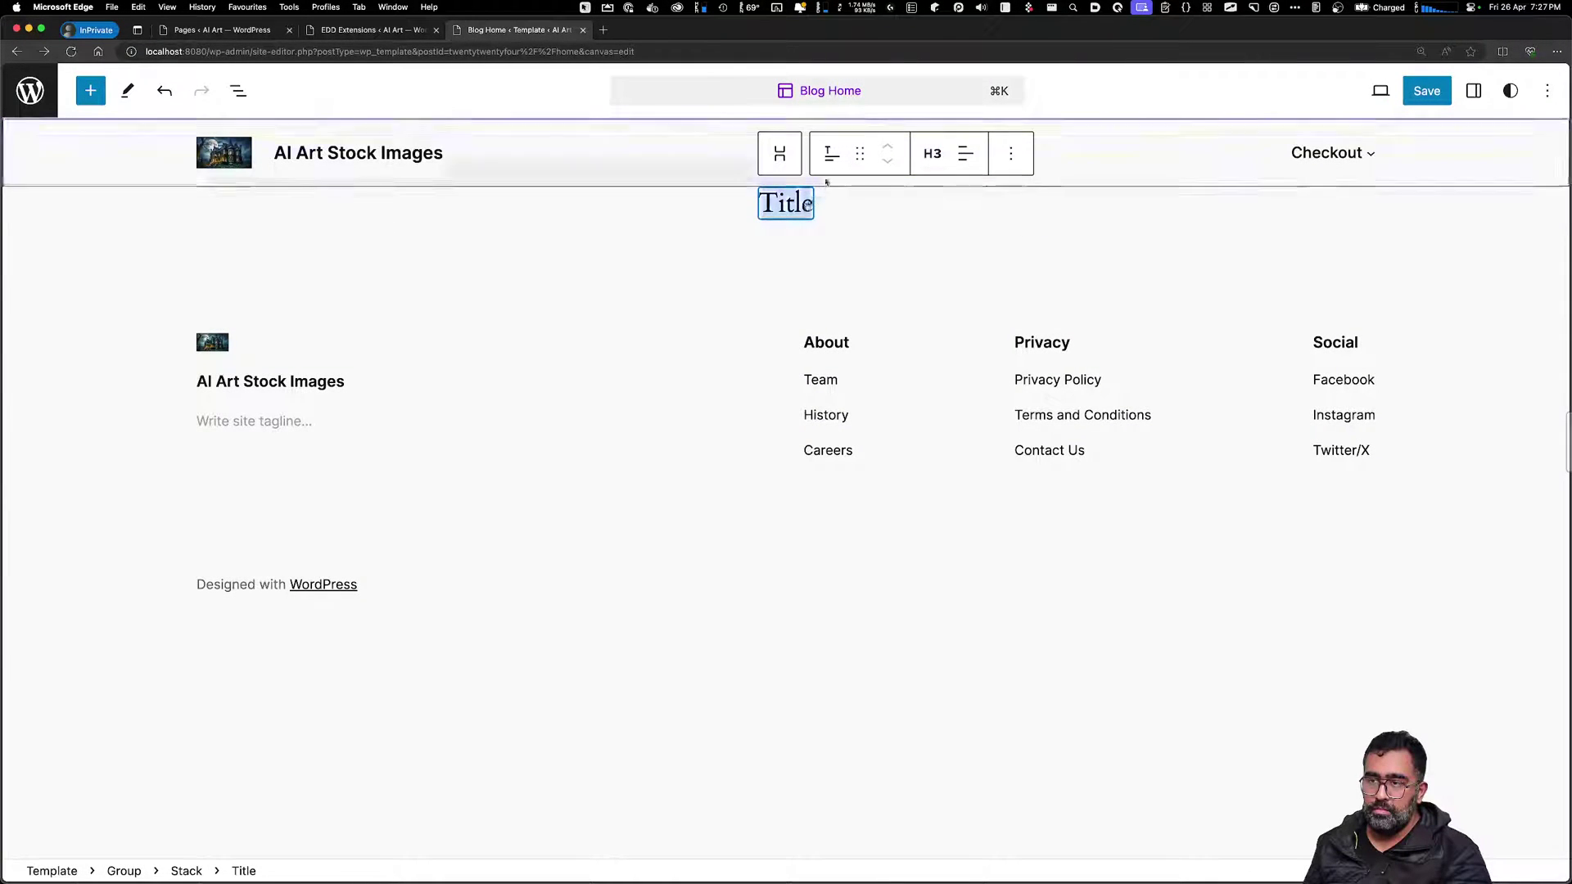
click(832, 153)
drag(809, 205, 790, 203)
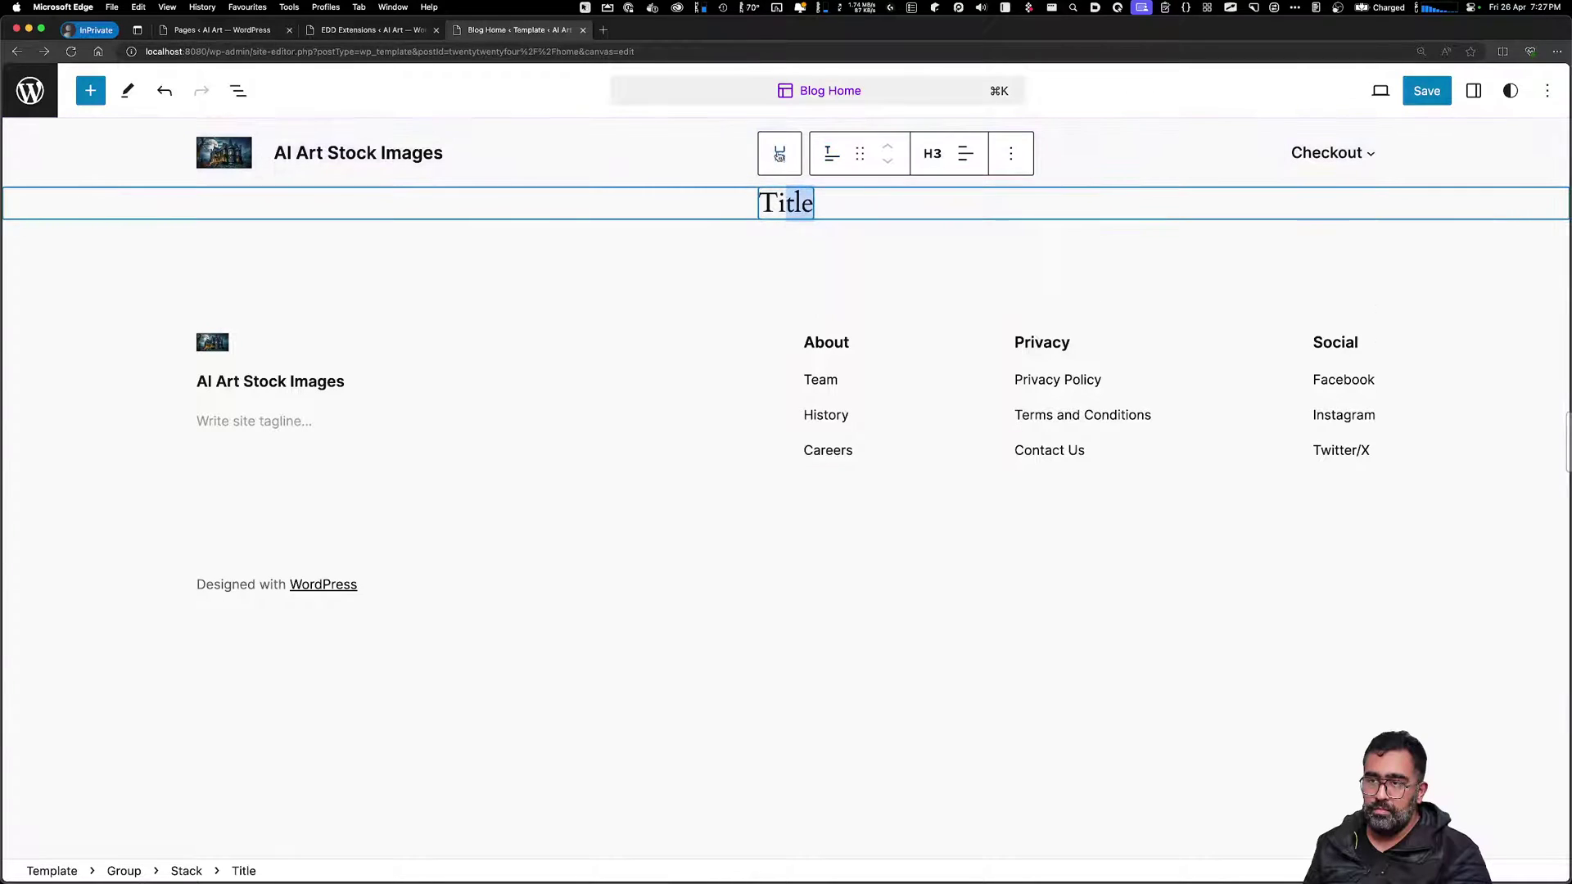
click(779, 153)
click(801, 199)
double_click(803, 206)
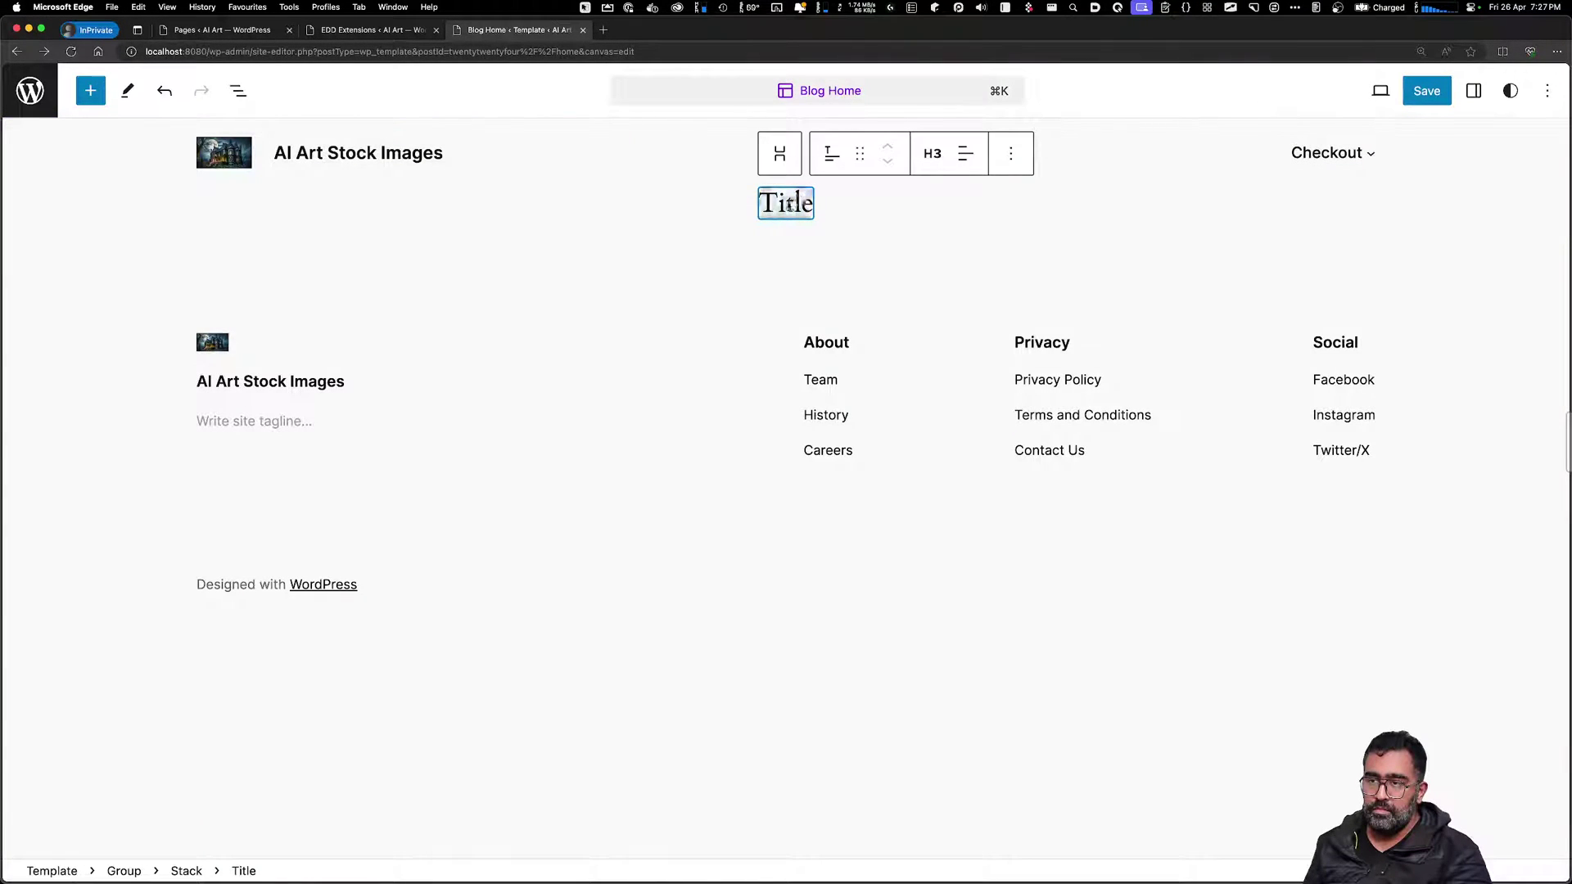
drag(785, 206, 814, 203)
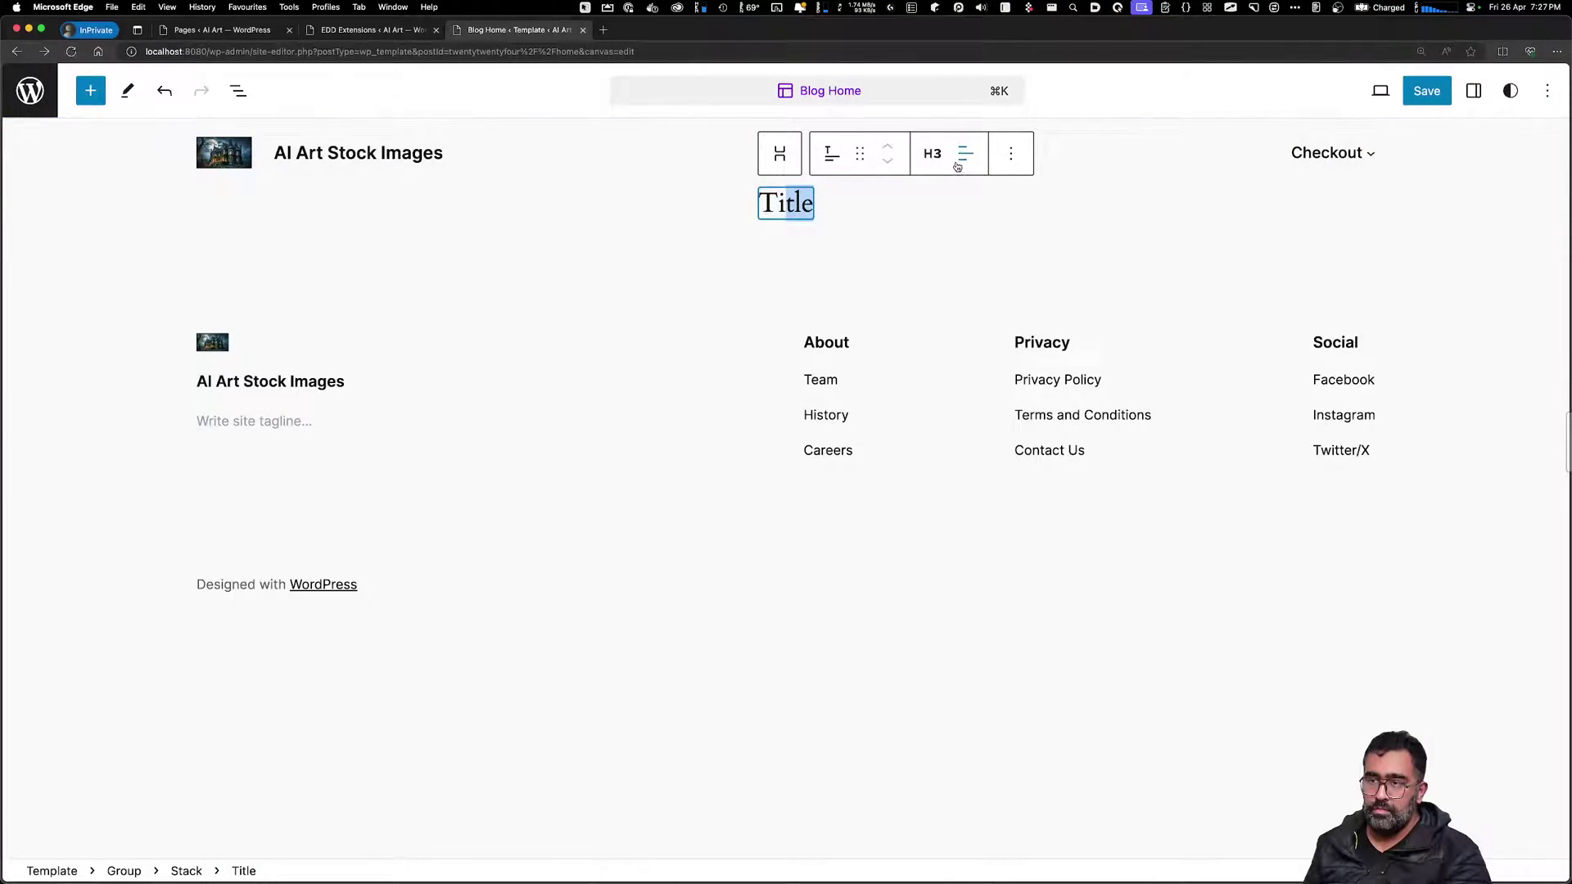
Rename the Title block to 'A Place to Buy AI Generated Stock Ima'
click(1001, 154)
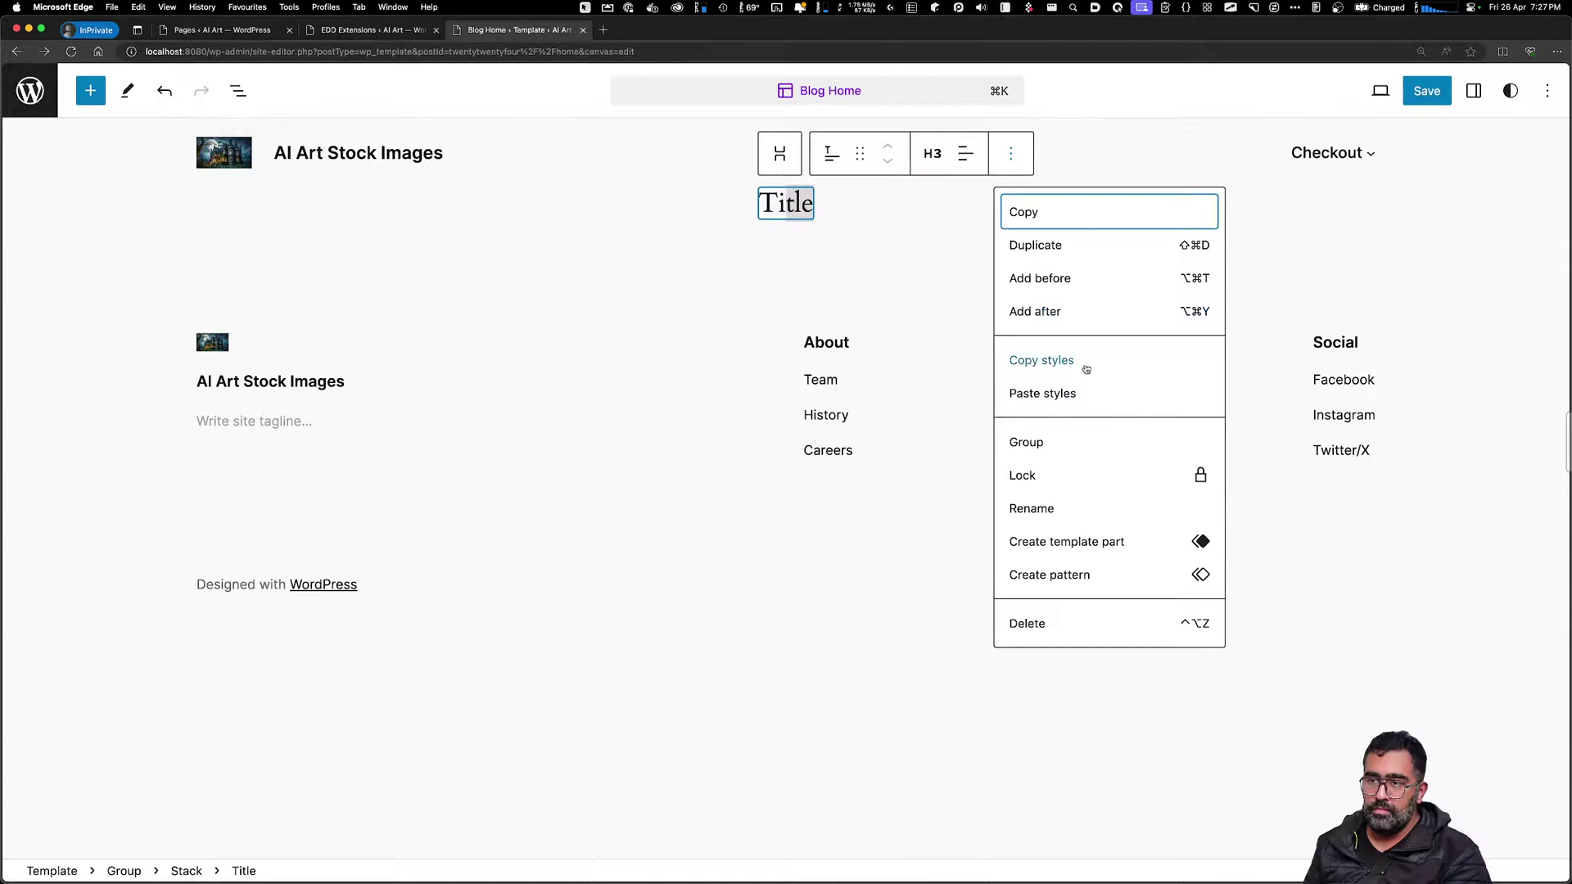
click(1109, 510)
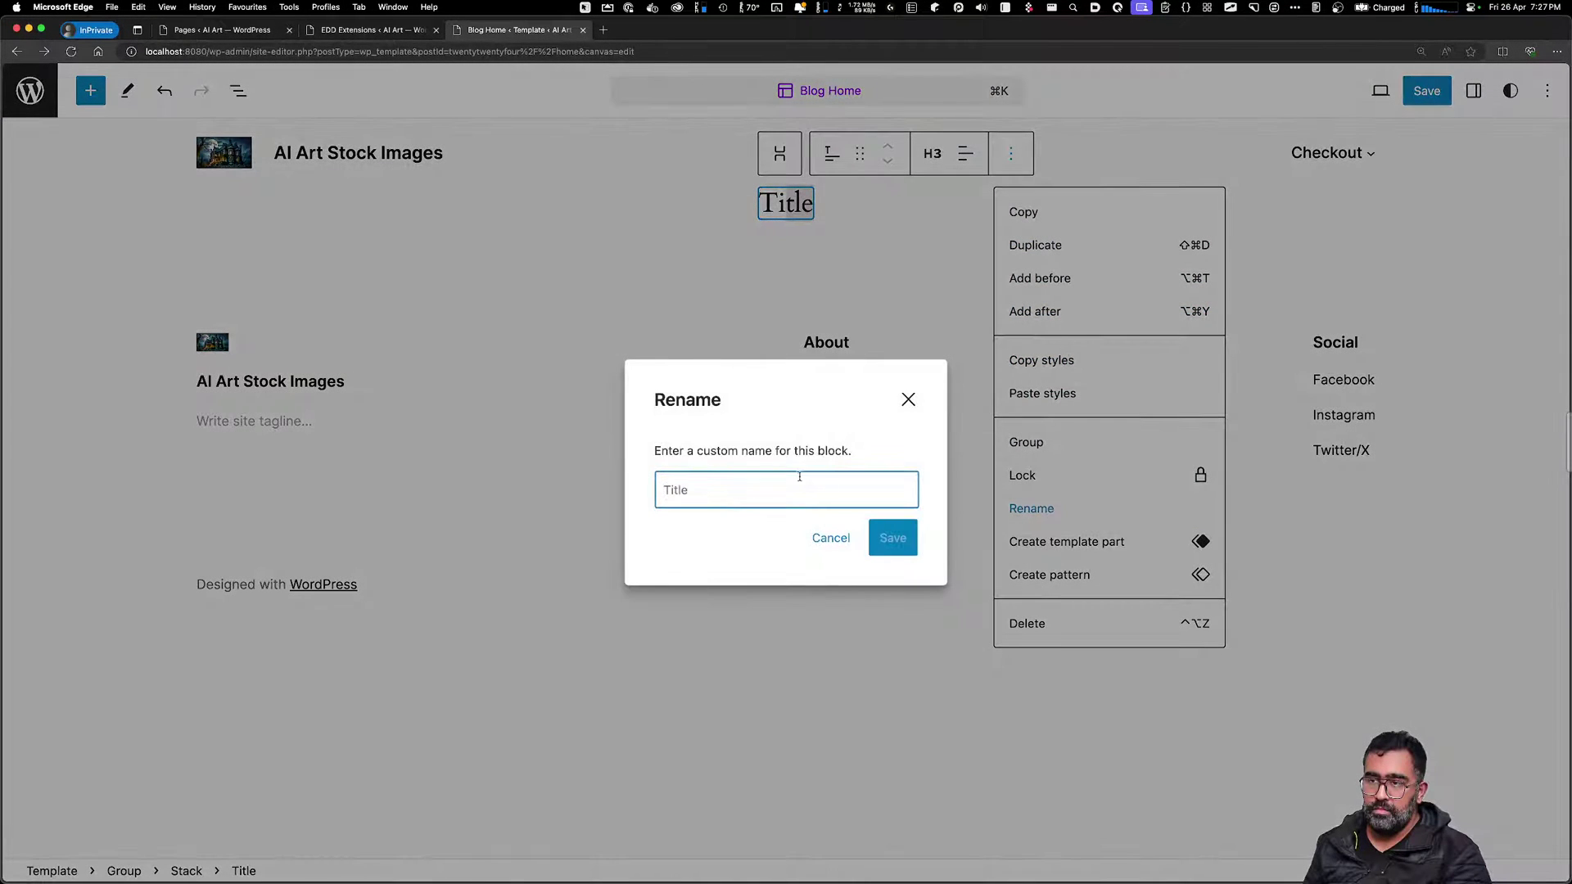
click(908, 400)
click(814, 489)
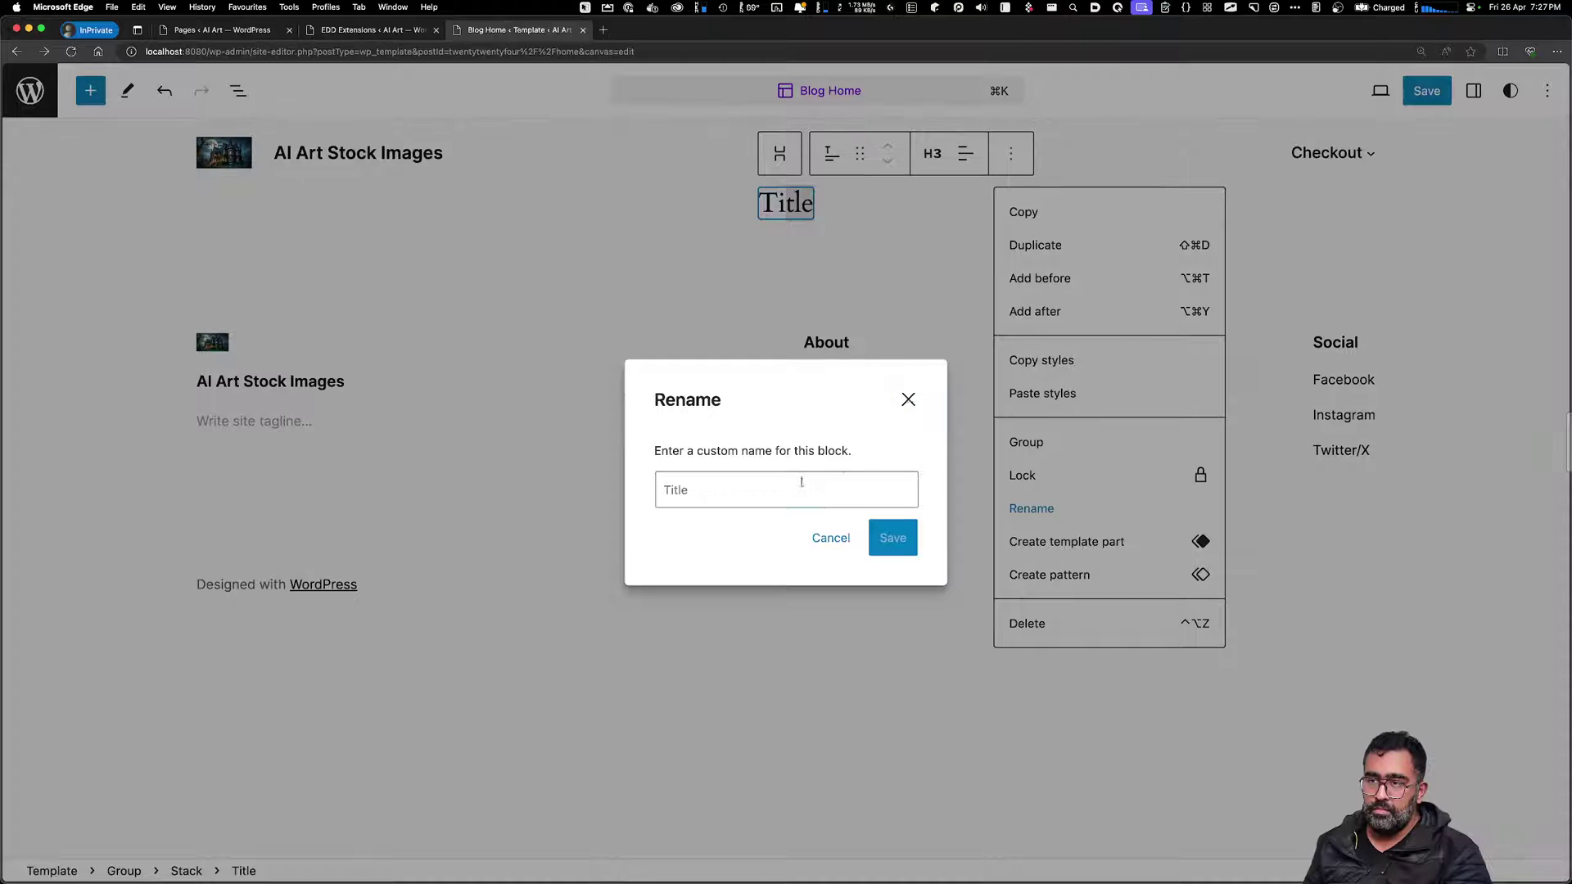
text(A)
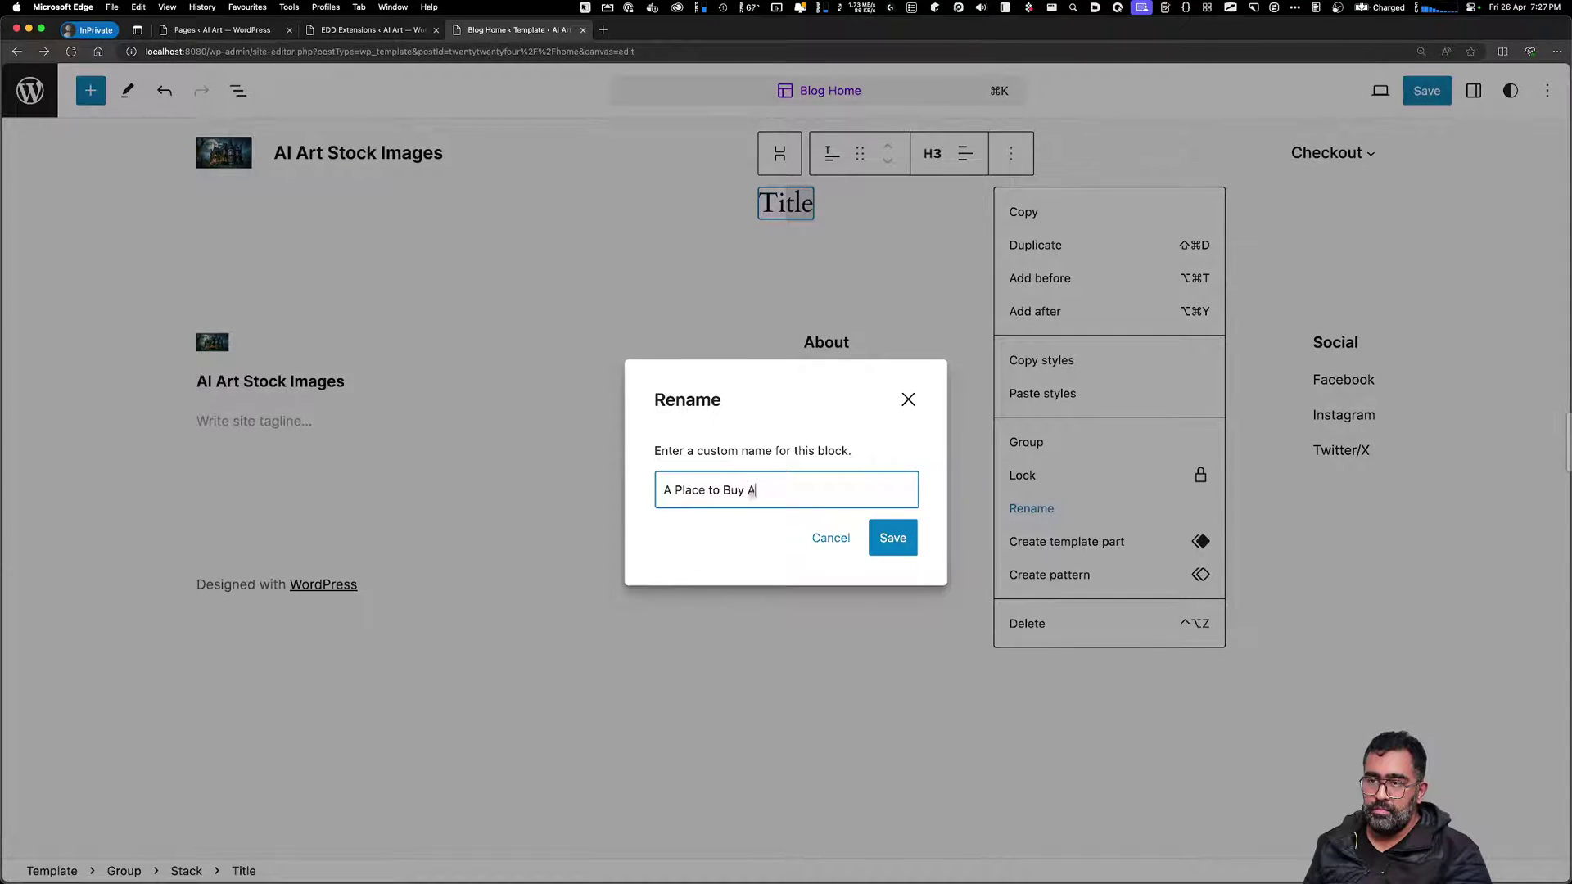
text(Place to Buy AI Generated Stock Images)
key(Return)
click(788, 204)
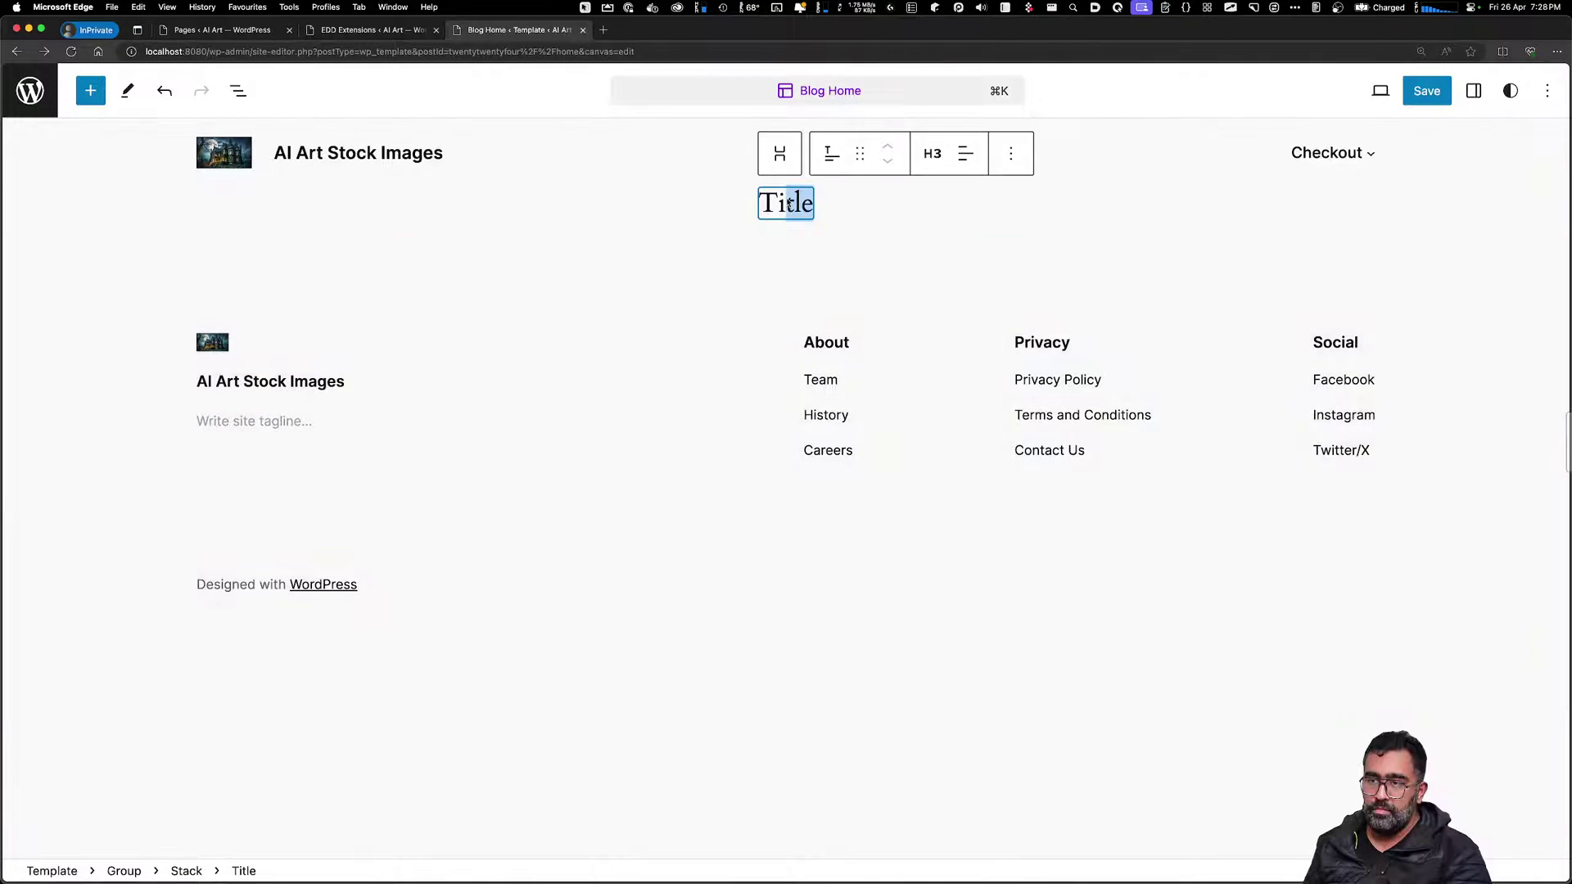
Check the Title block's transform, heading level and alignment options, then open the inserter below it
double_click(795, 205)
click(802, 204)
click(852, 204)
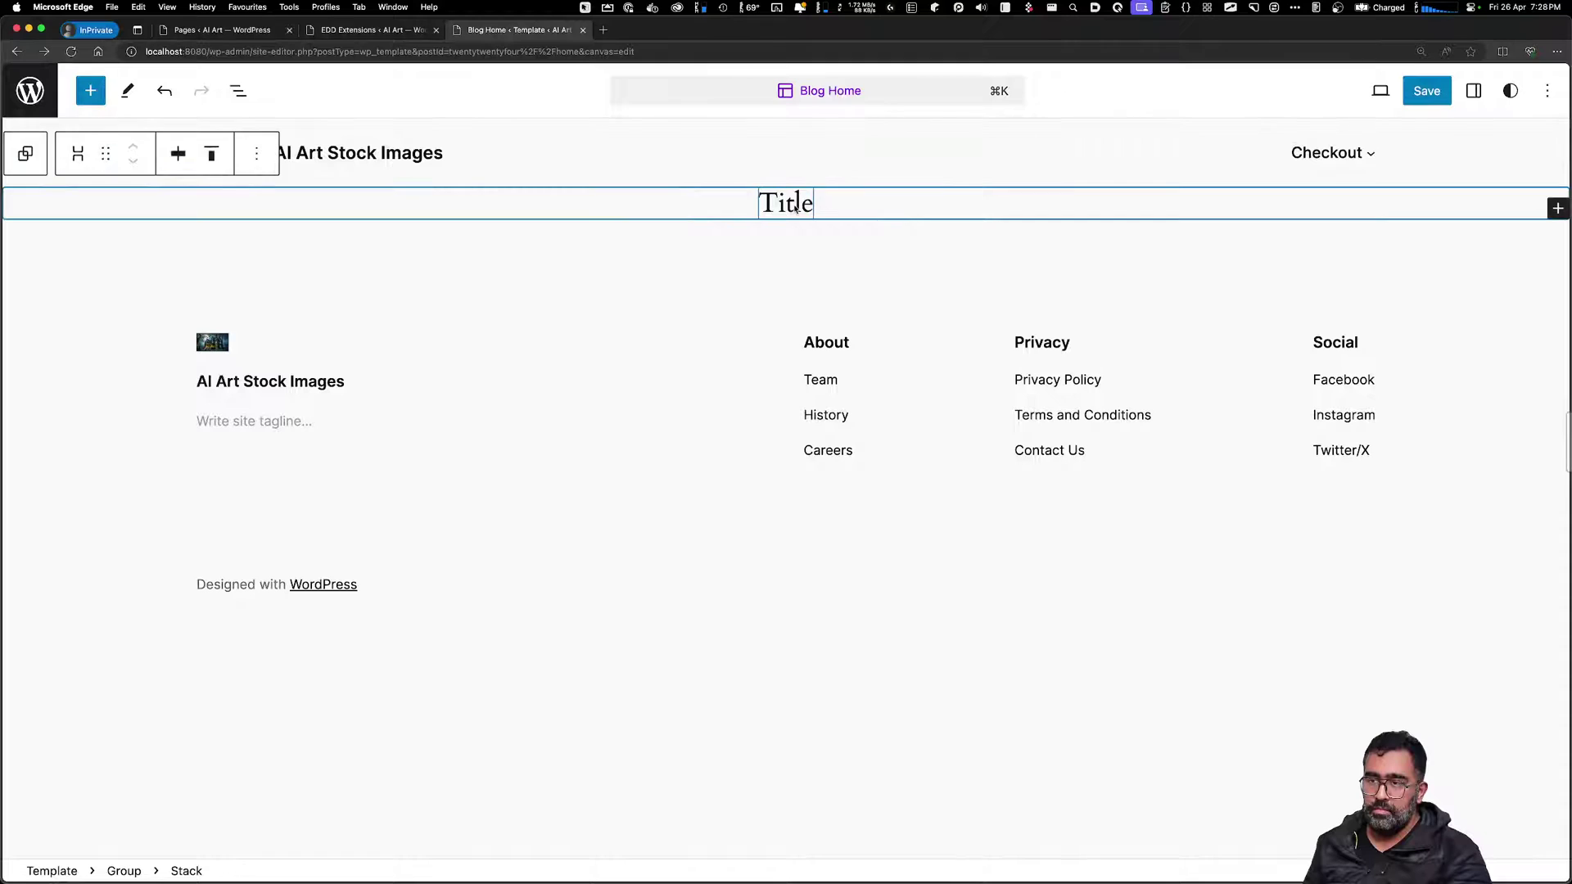
click(795, 207)
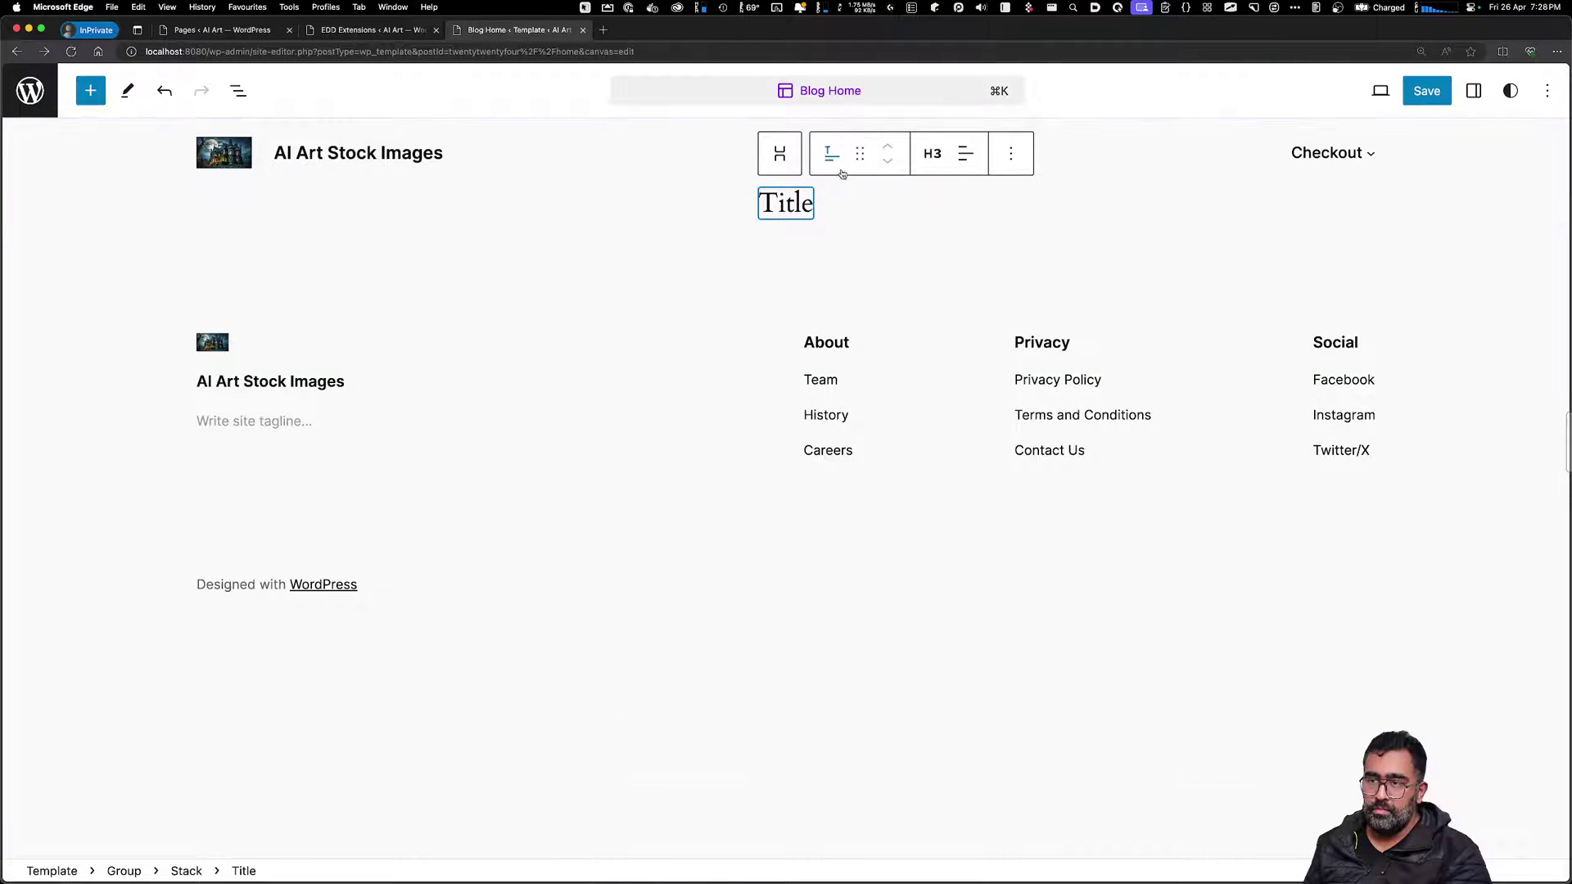
click(828, 168)
click(826, 168)
click(932, 156)
click(964, 155)
click(877, 200)
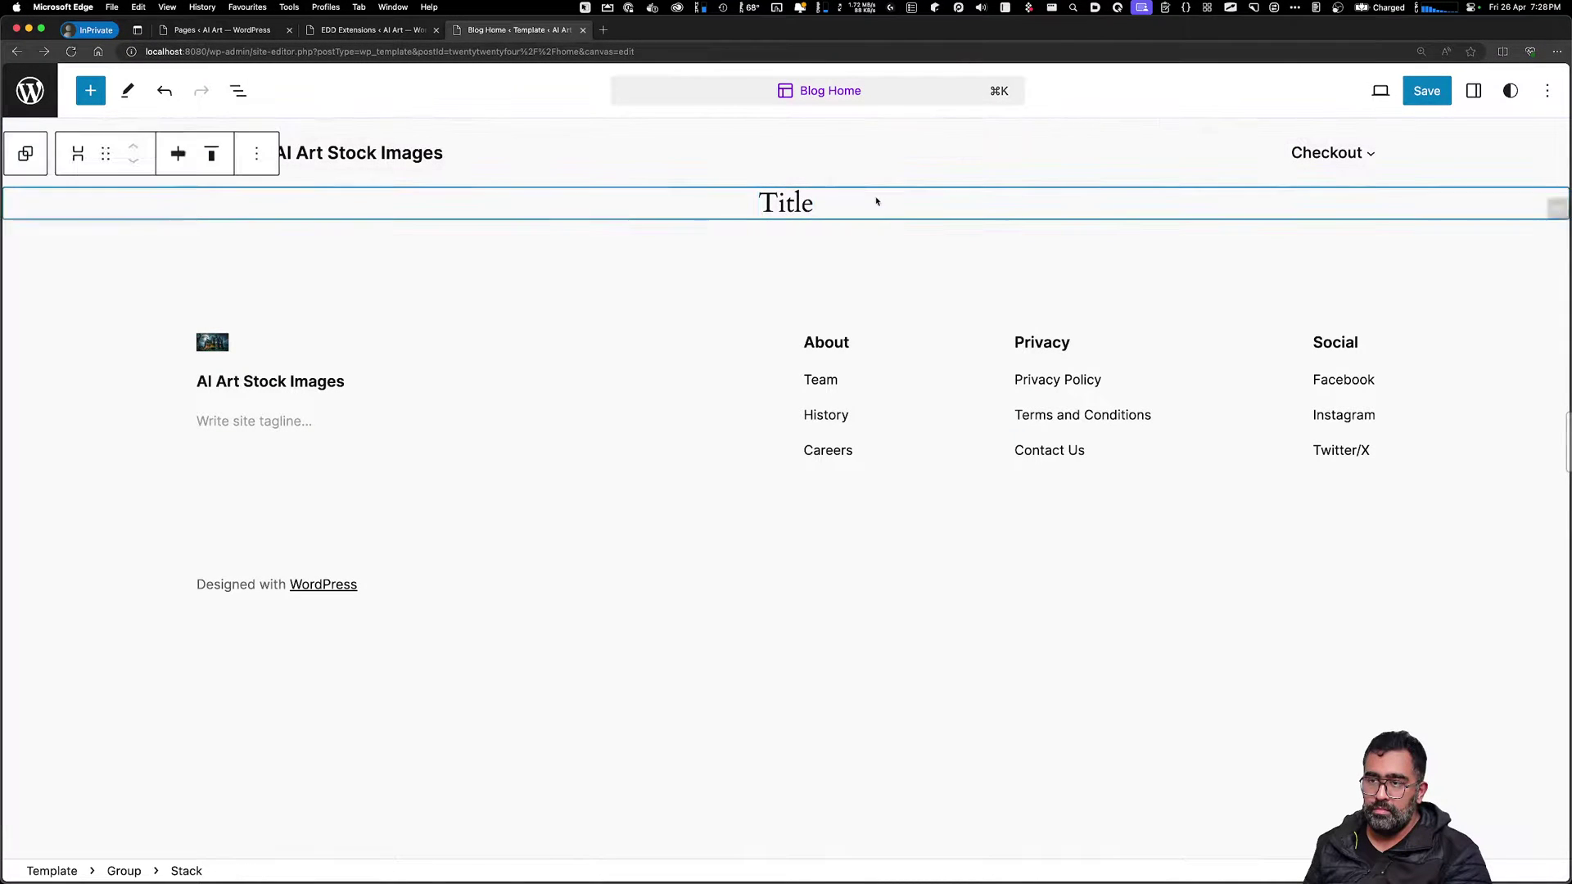
click(930, 253)
click(897, 216)
click(786, 229)
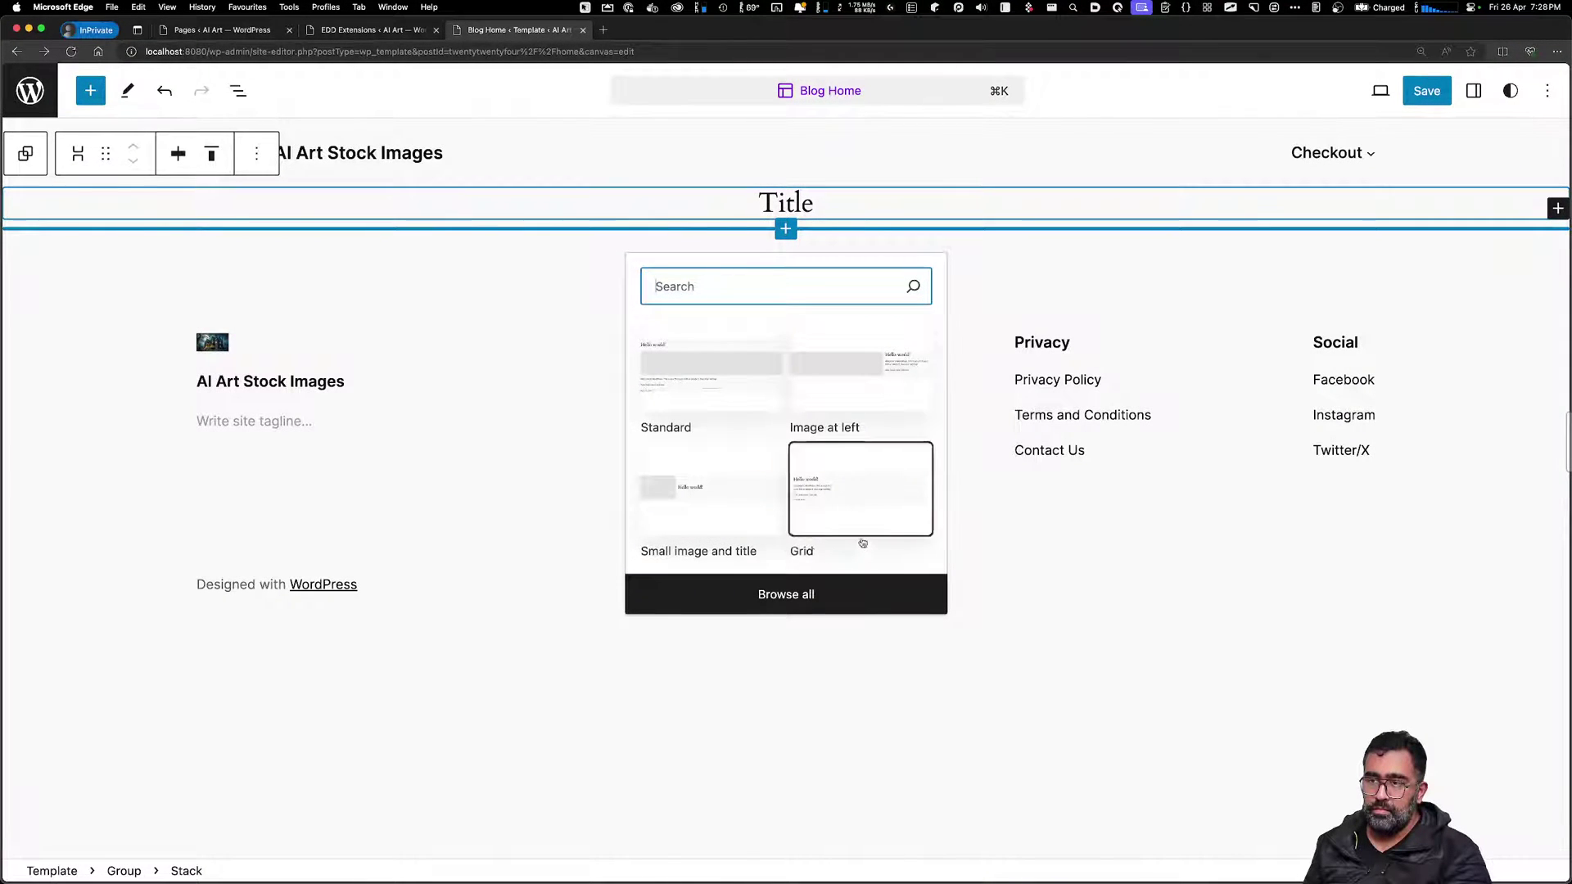
Insert a Row block below the Title from the full block library
click(784, 594)
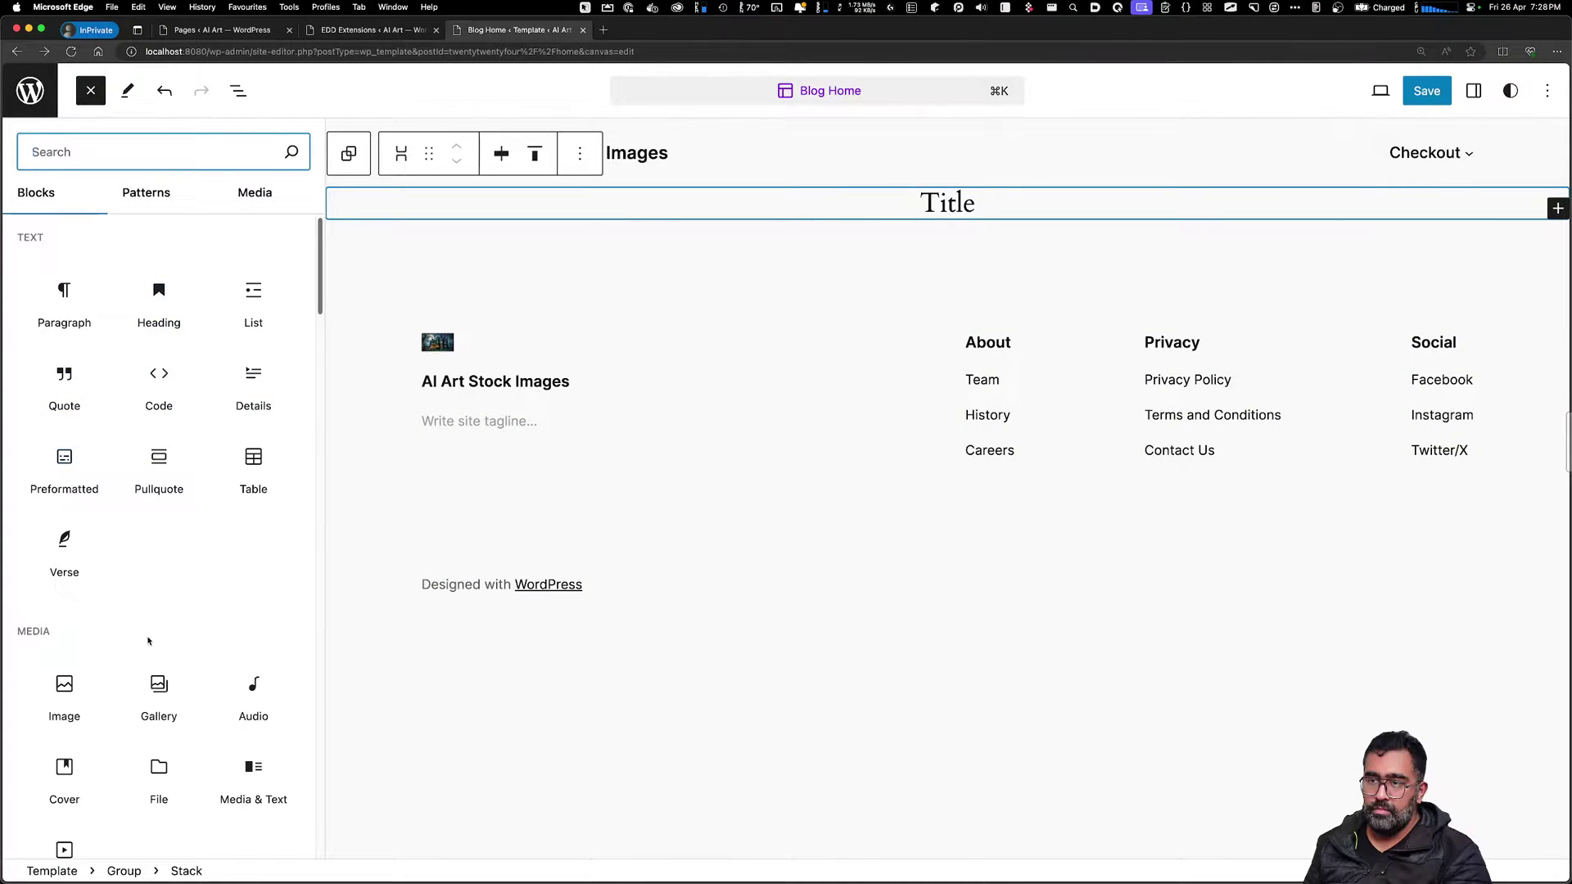
scroll(164, 433, down, 5)
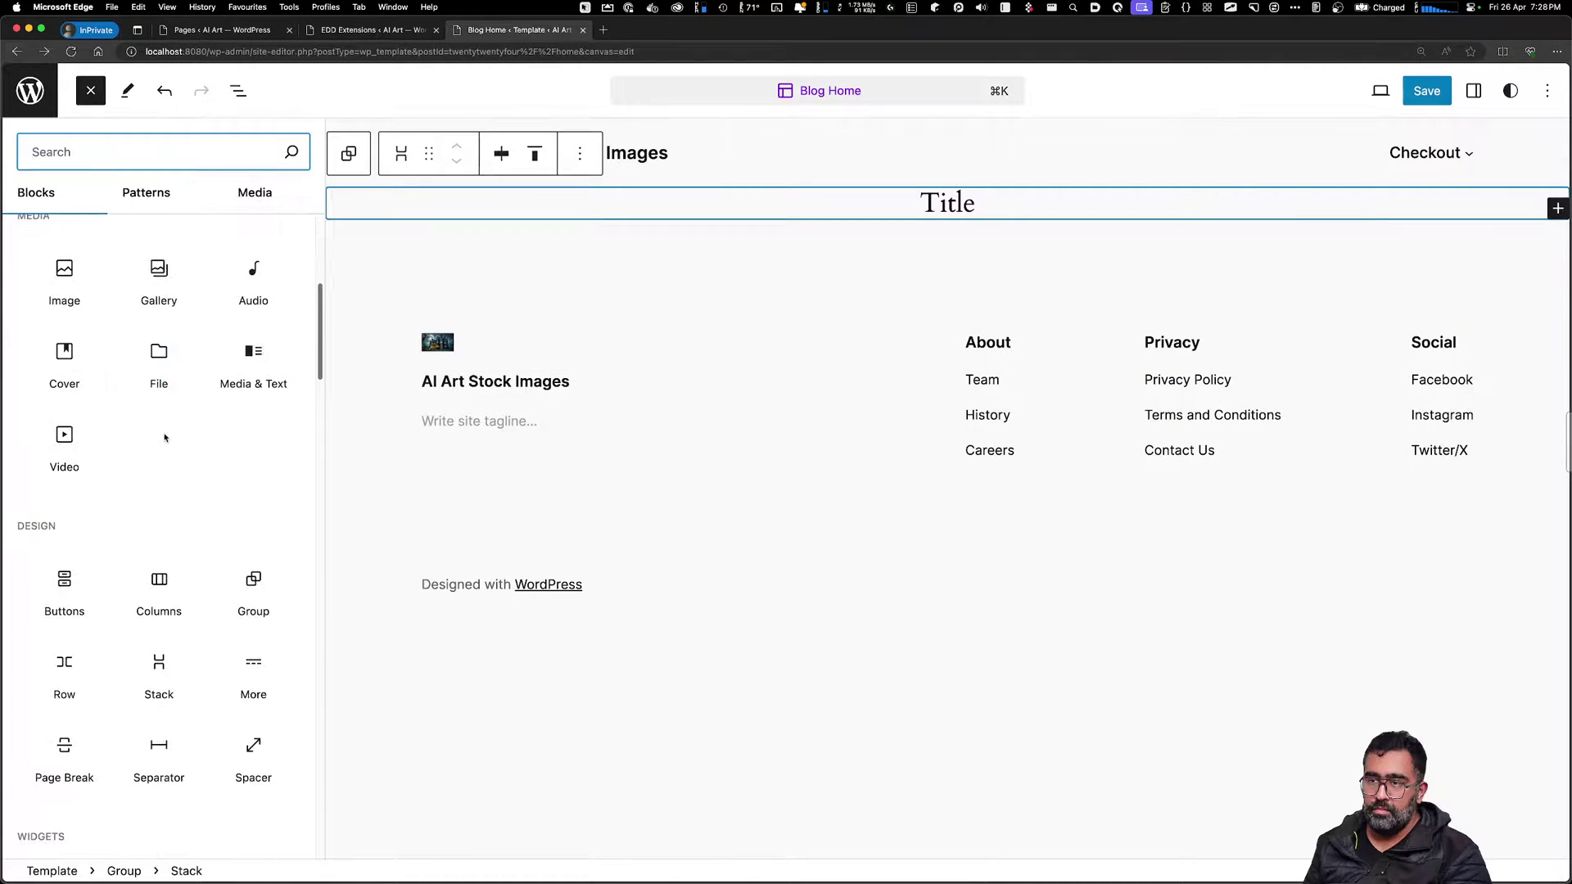
scroll(164, 438, down, 2)
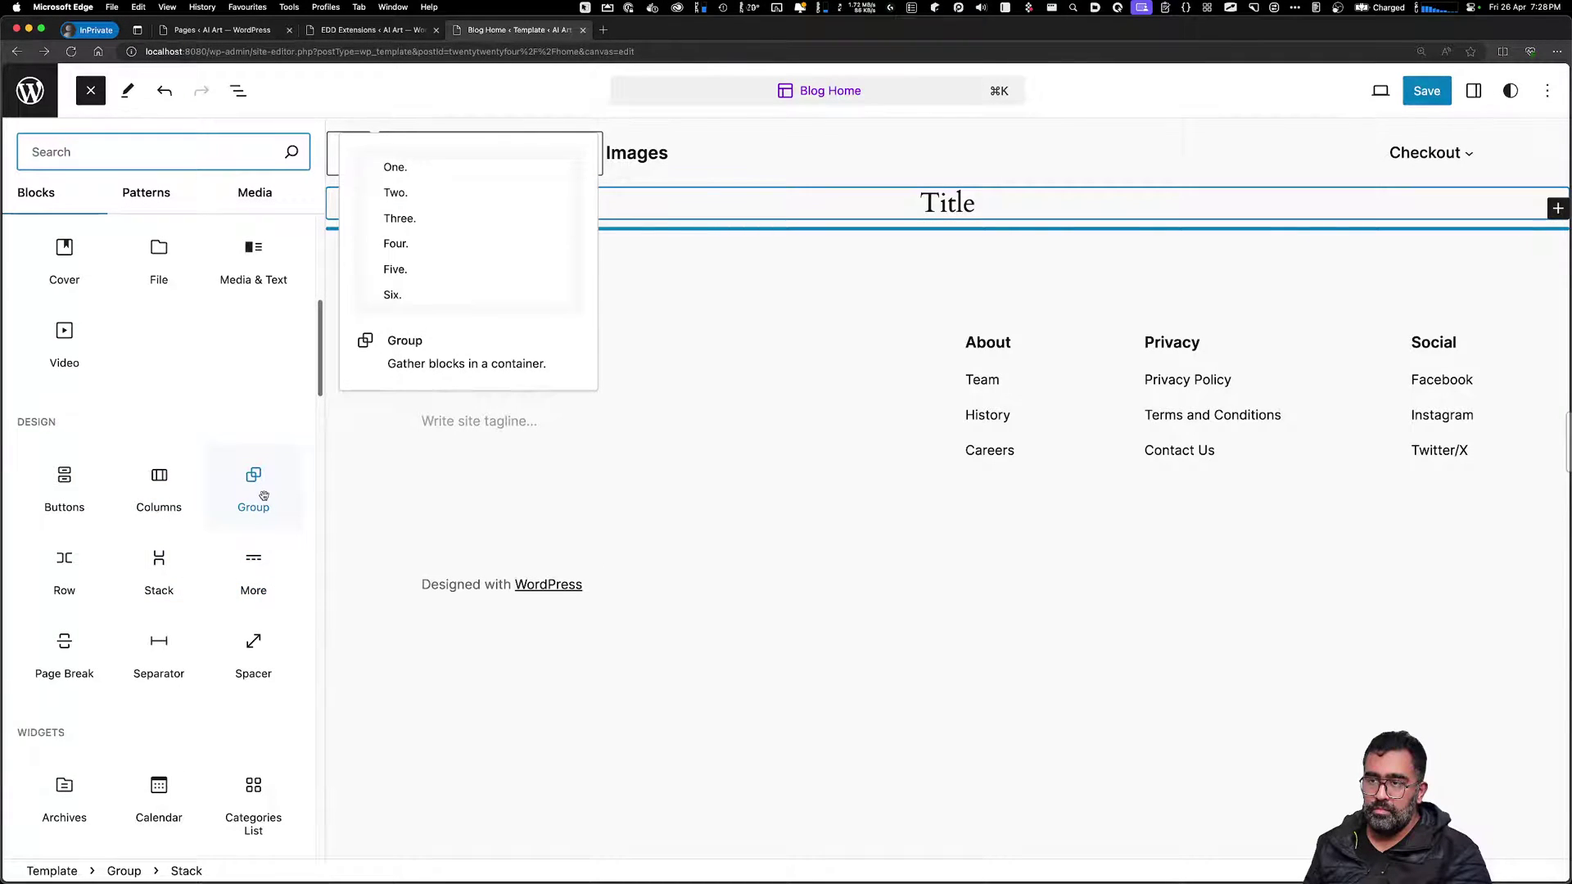
click(45, 570)
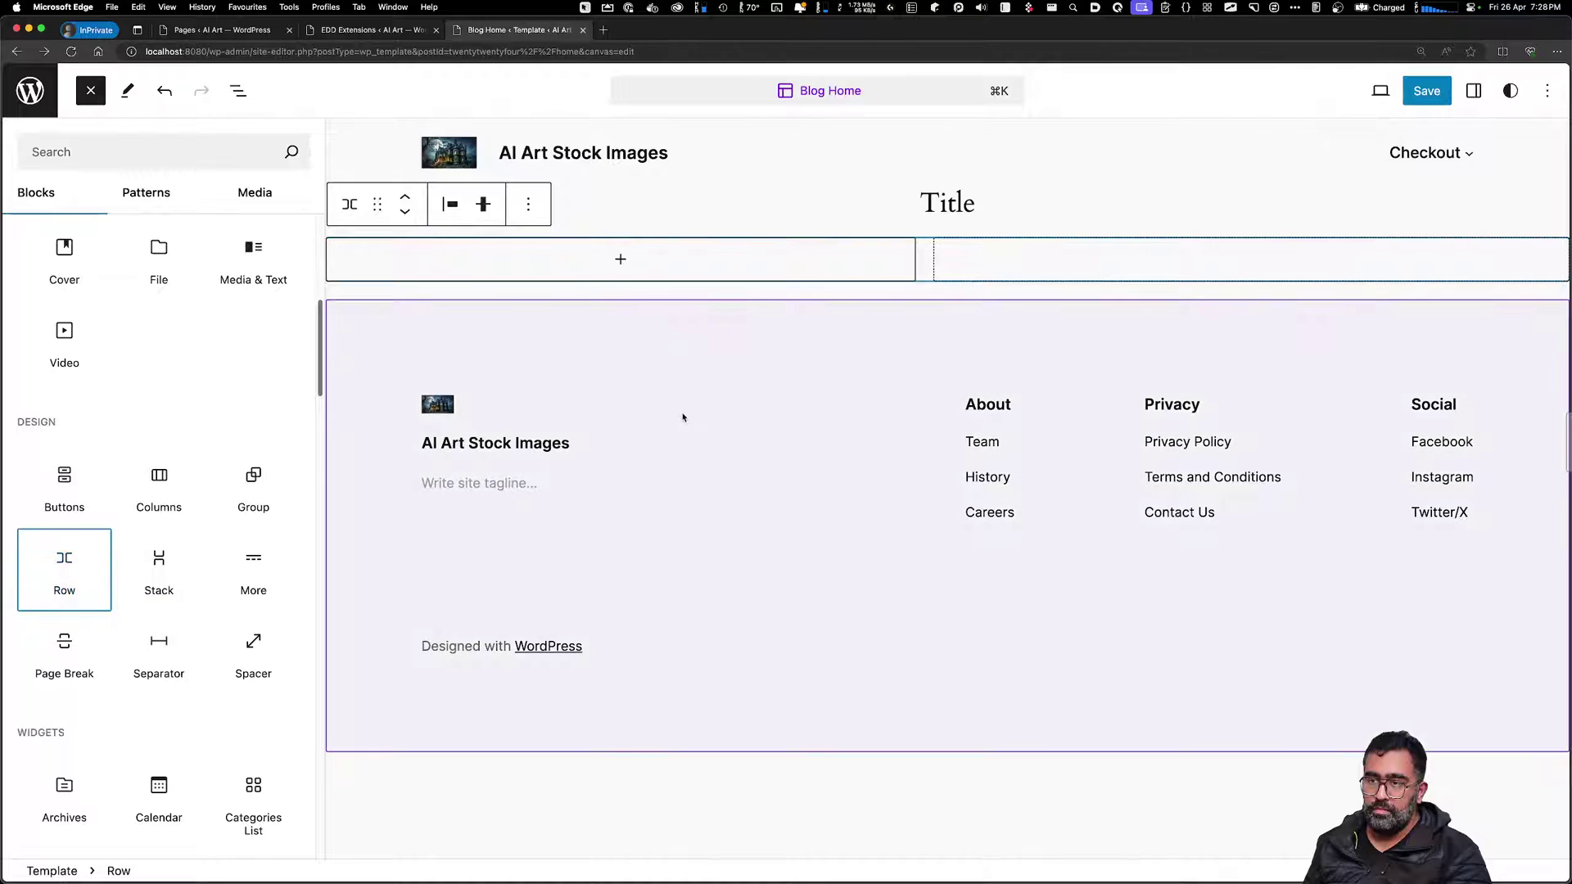
Add an EDD Products block into the row's first column
click(704, 263)
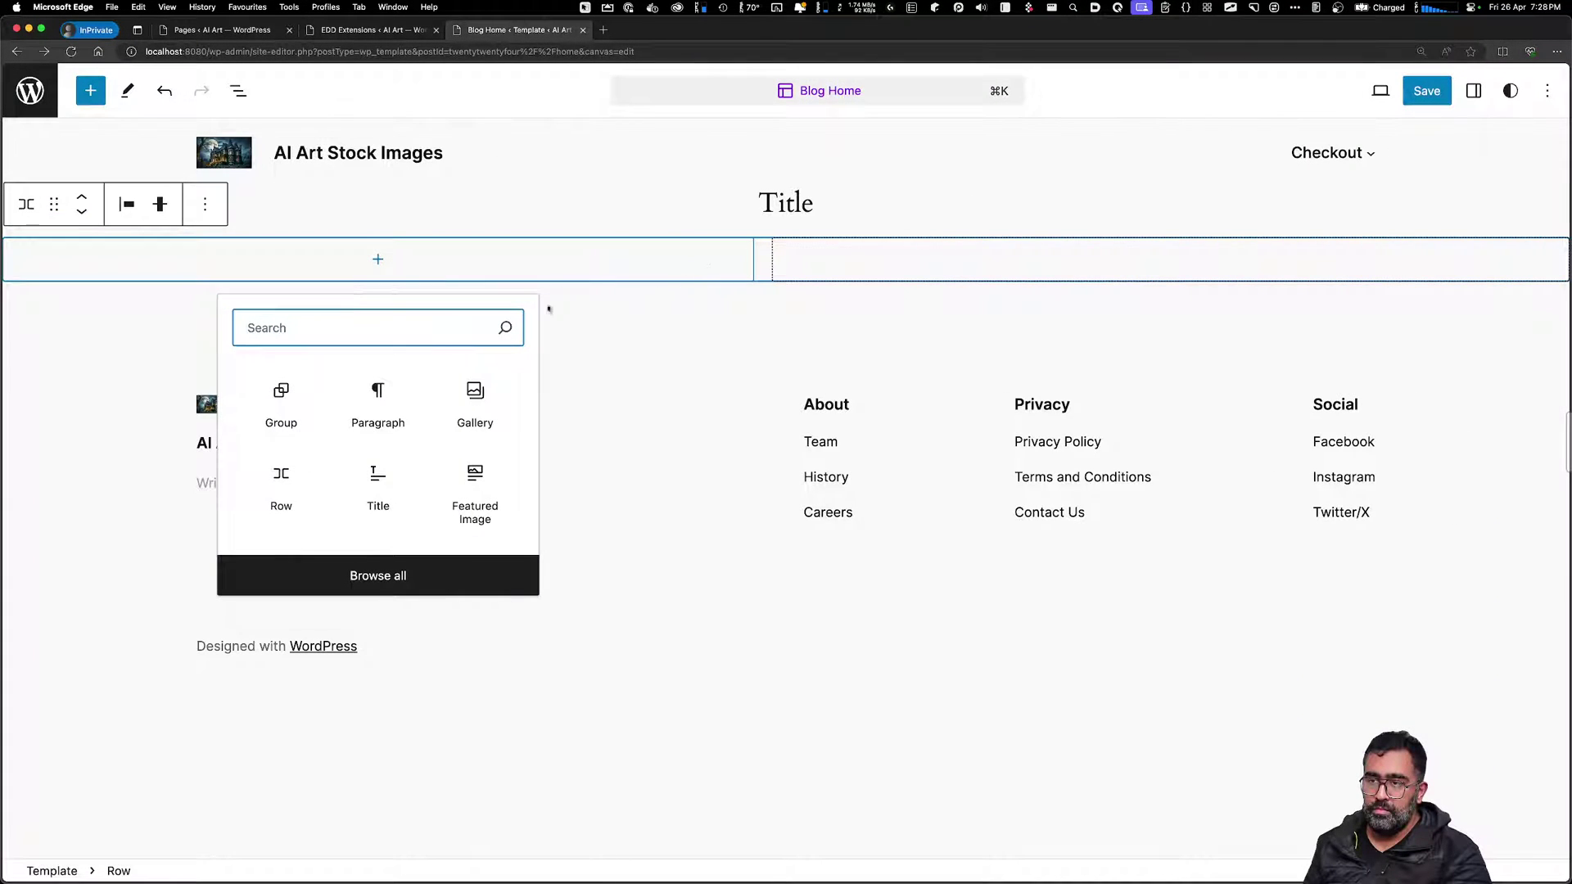
click(355, 576)
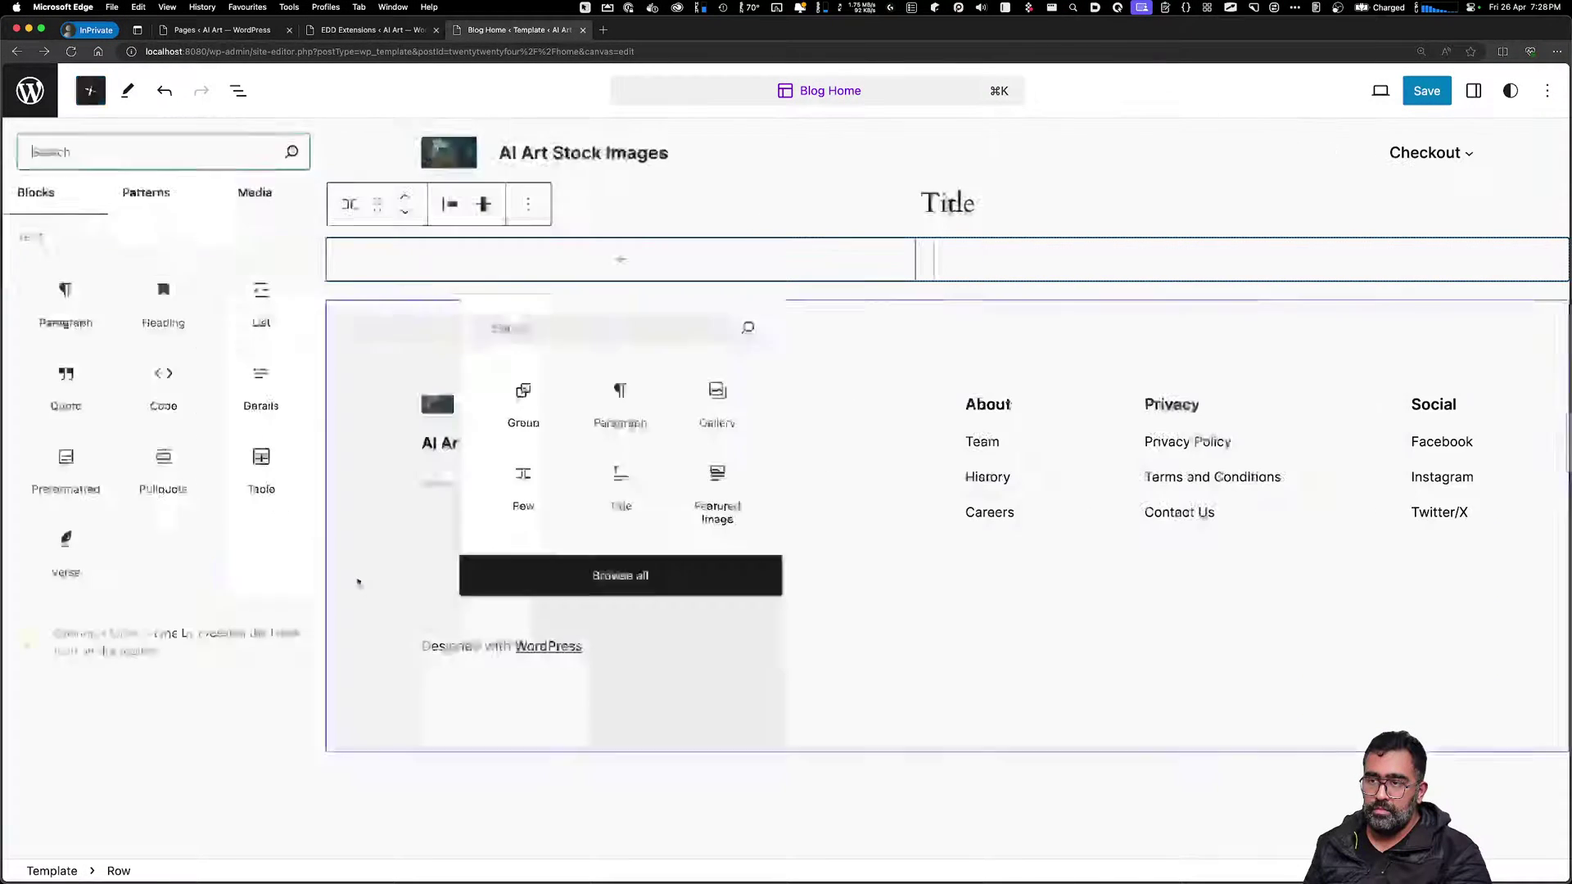
scroll(159, 589, down, 20)
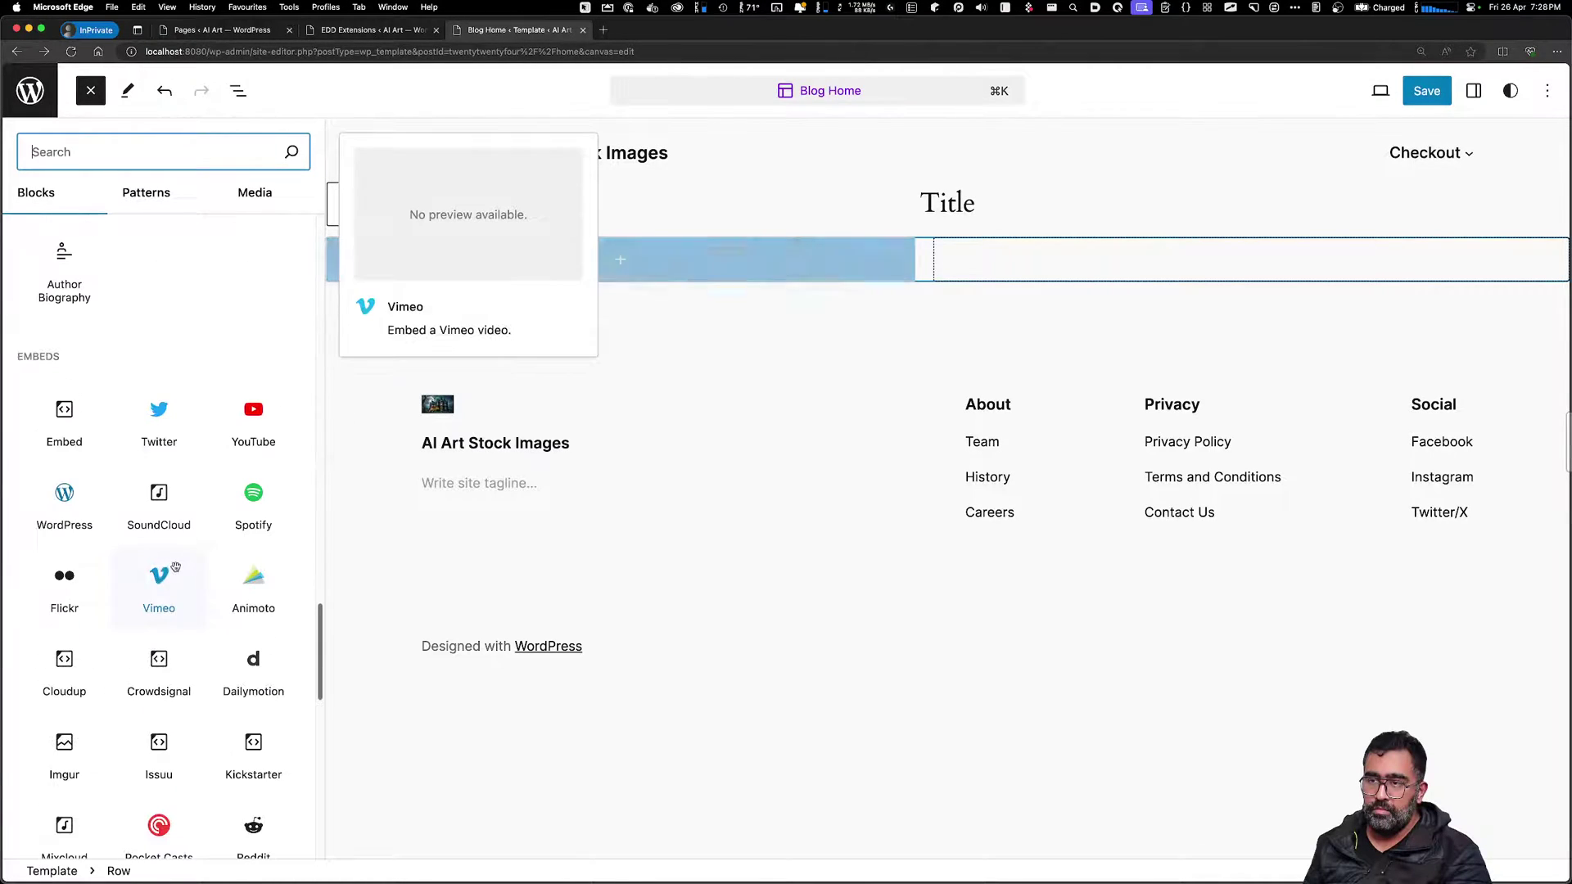
scroll(168, 574, down, 8)
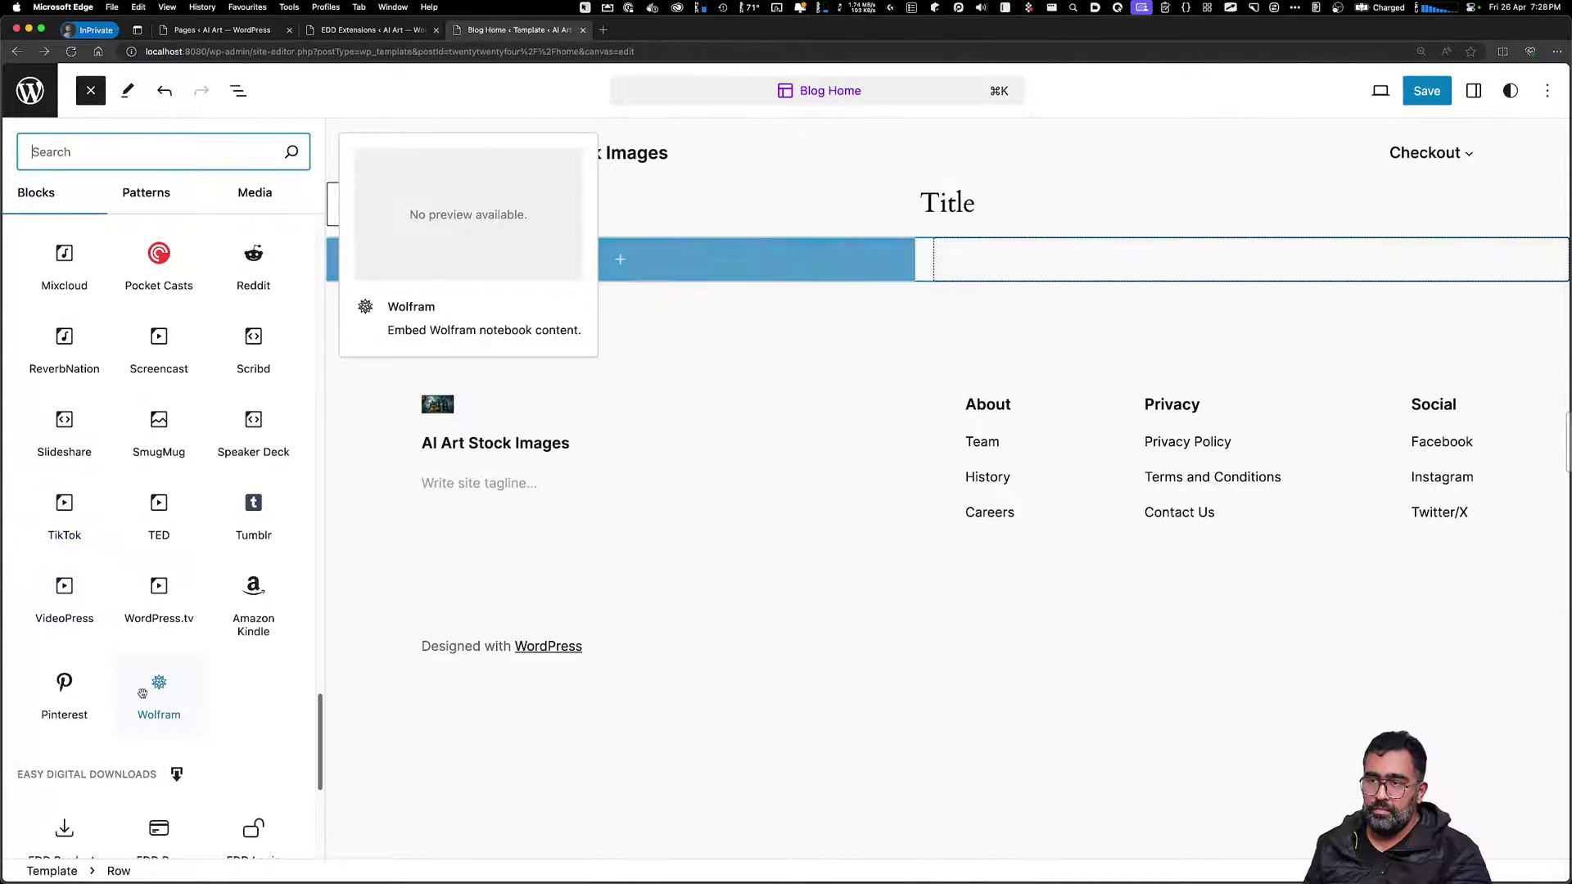
scroll(86, 731, down, 5)
click(65, 440)
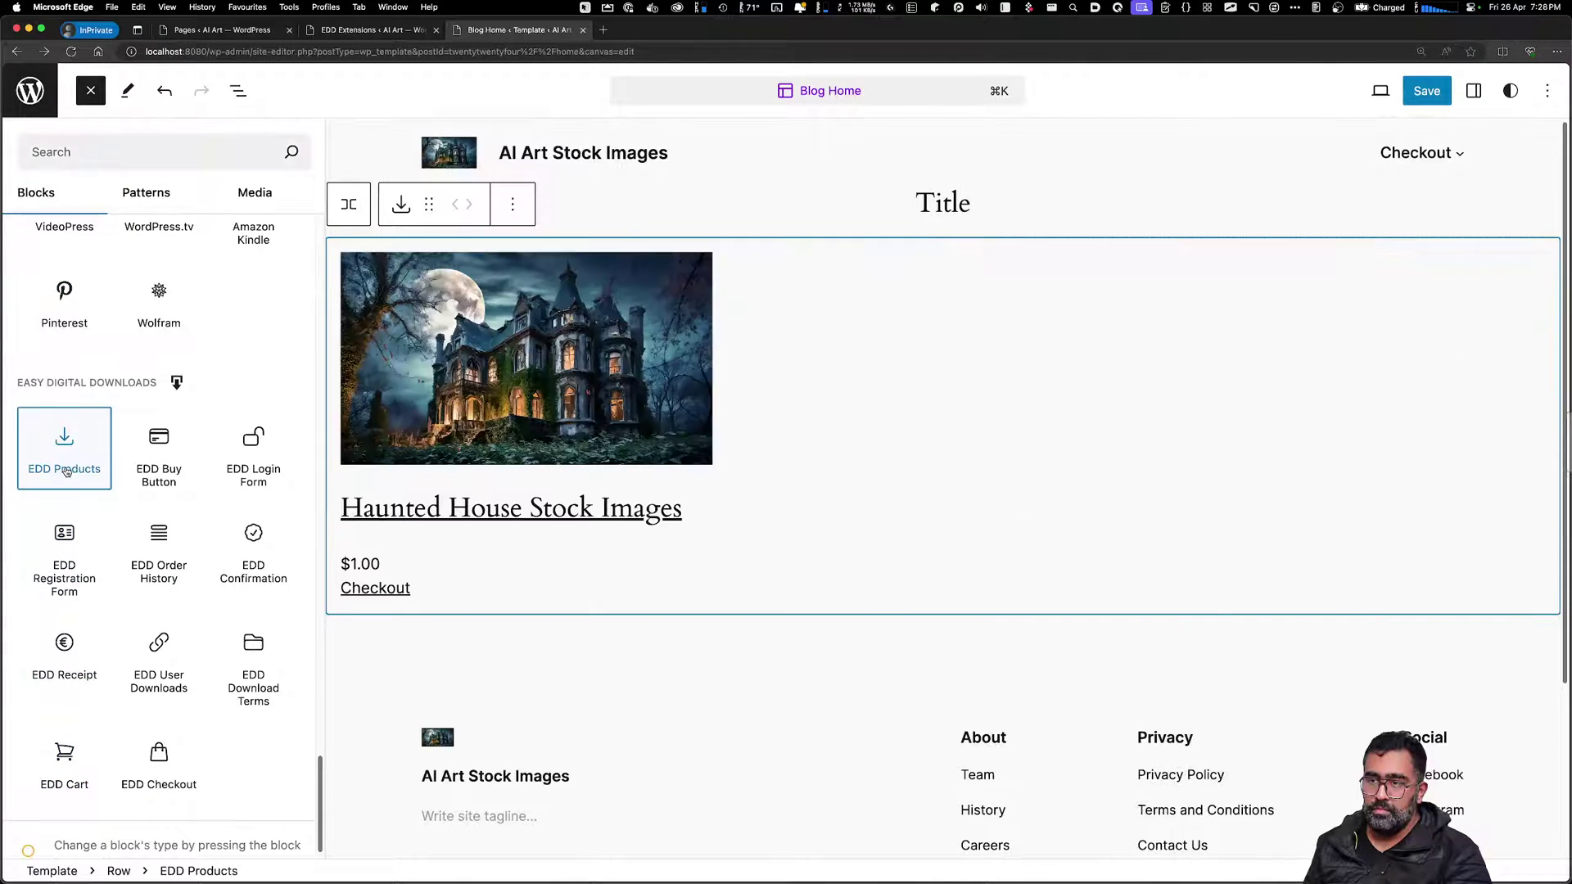
click(969, 442)
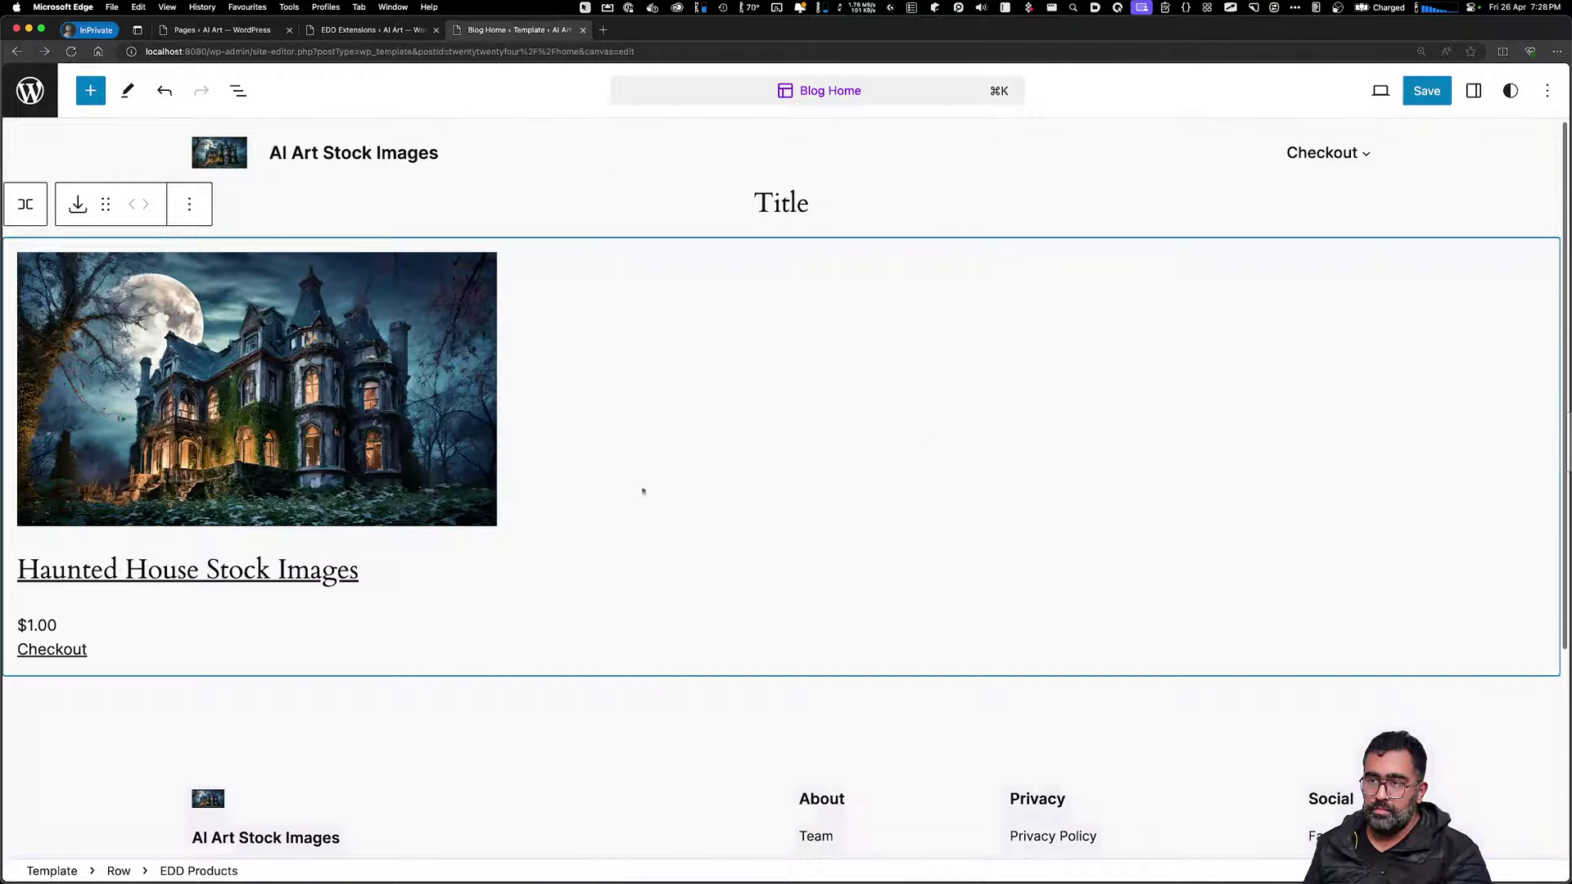
Delete the Title heading block
click(775, 206)
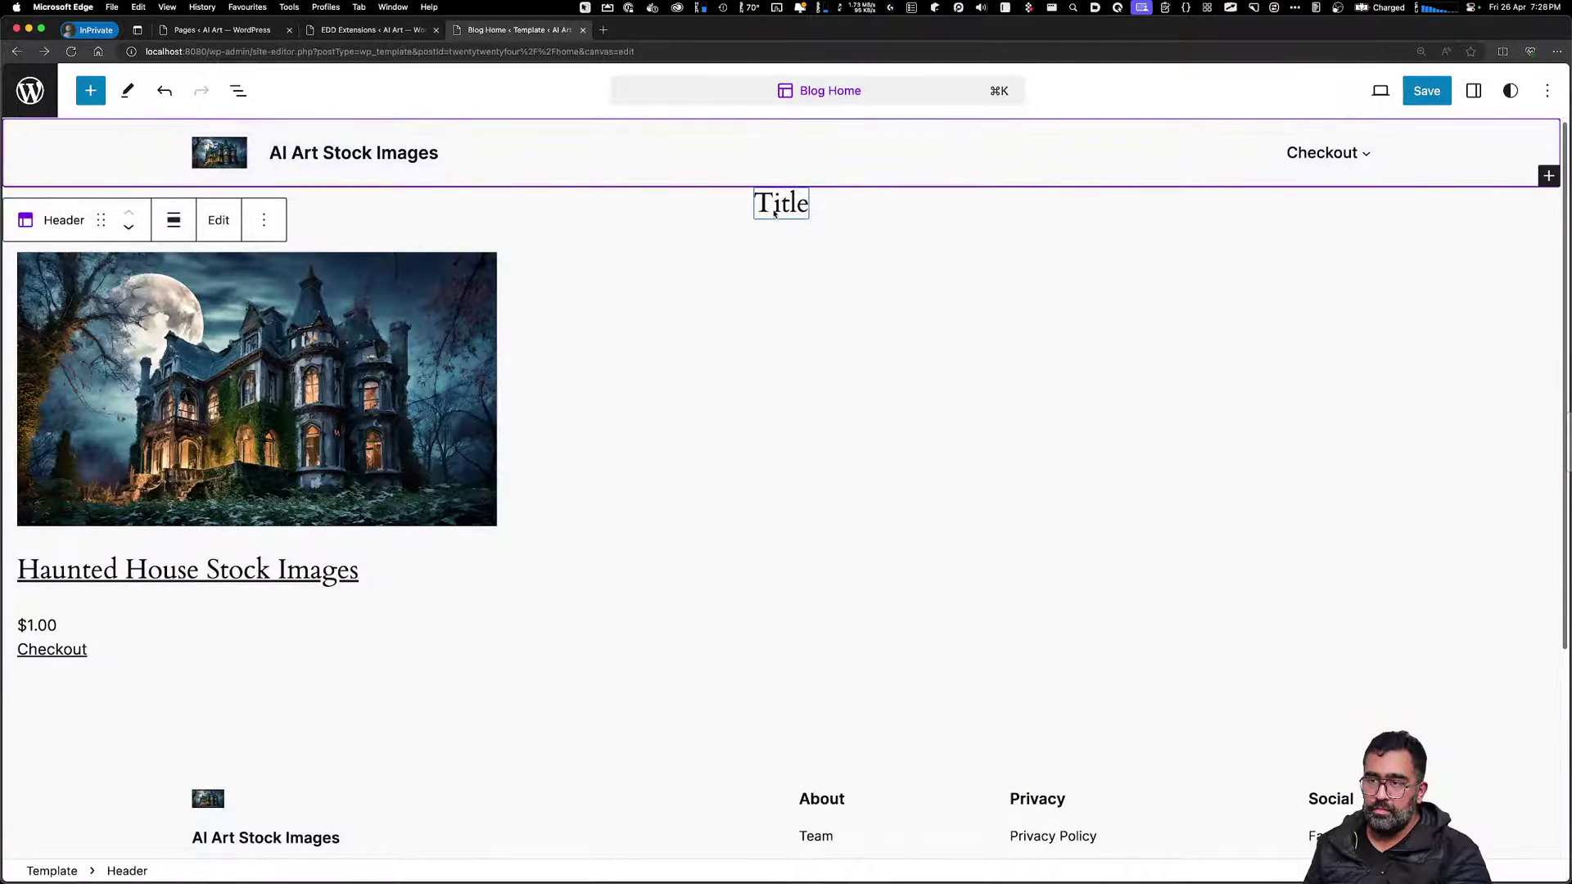
double_click(775, 209)
click(779, 207)
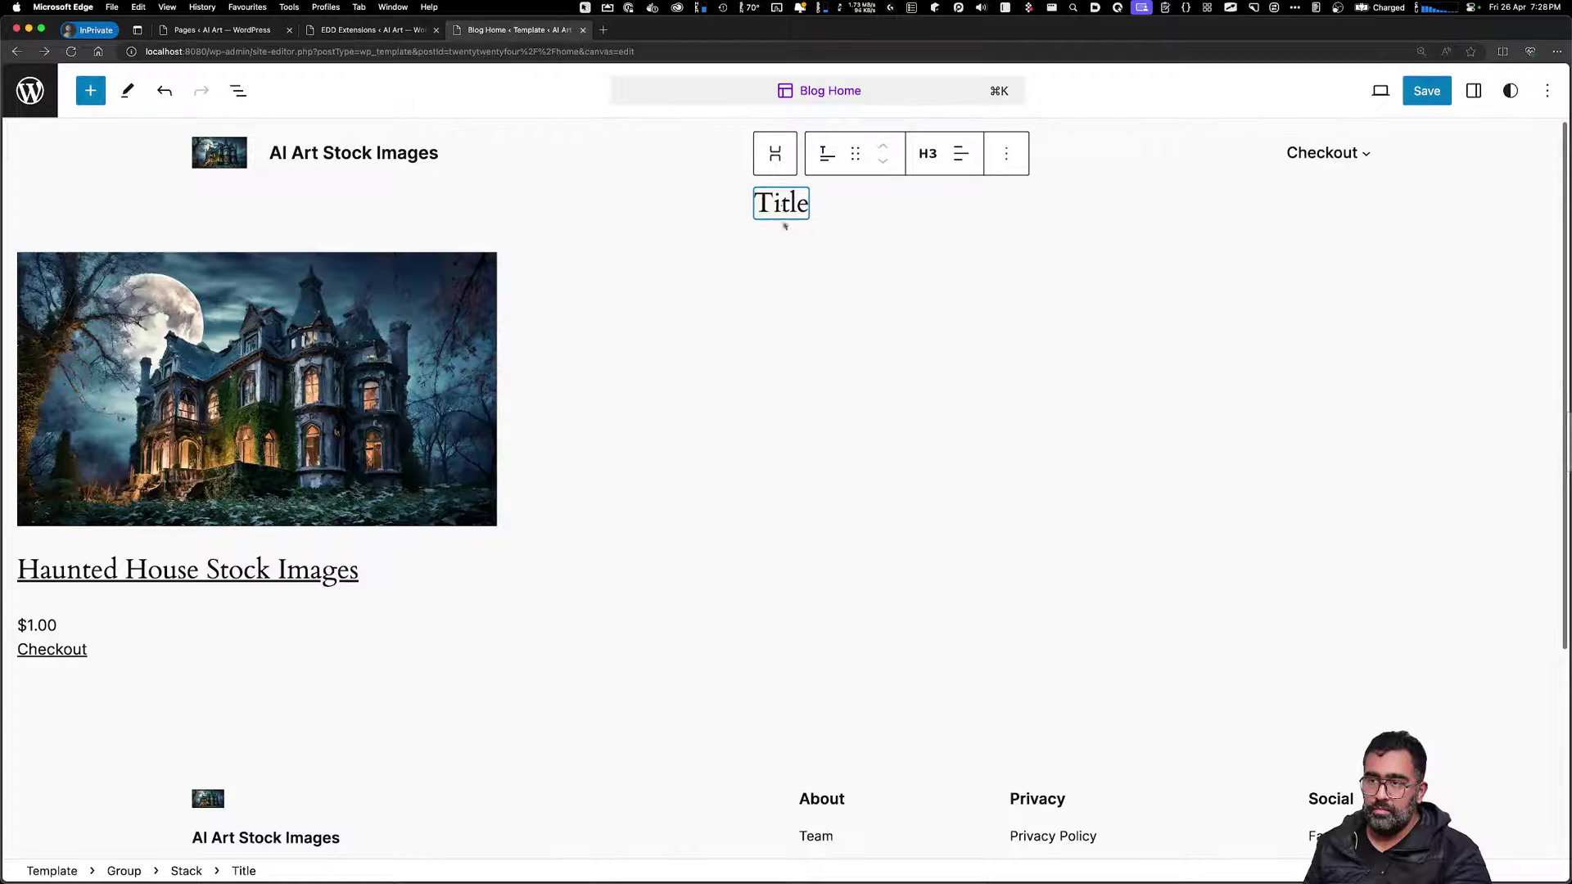
click(785, 226)
click(796, 200)
click(802, 207)
click(1005, 155)
click(1036, 624)
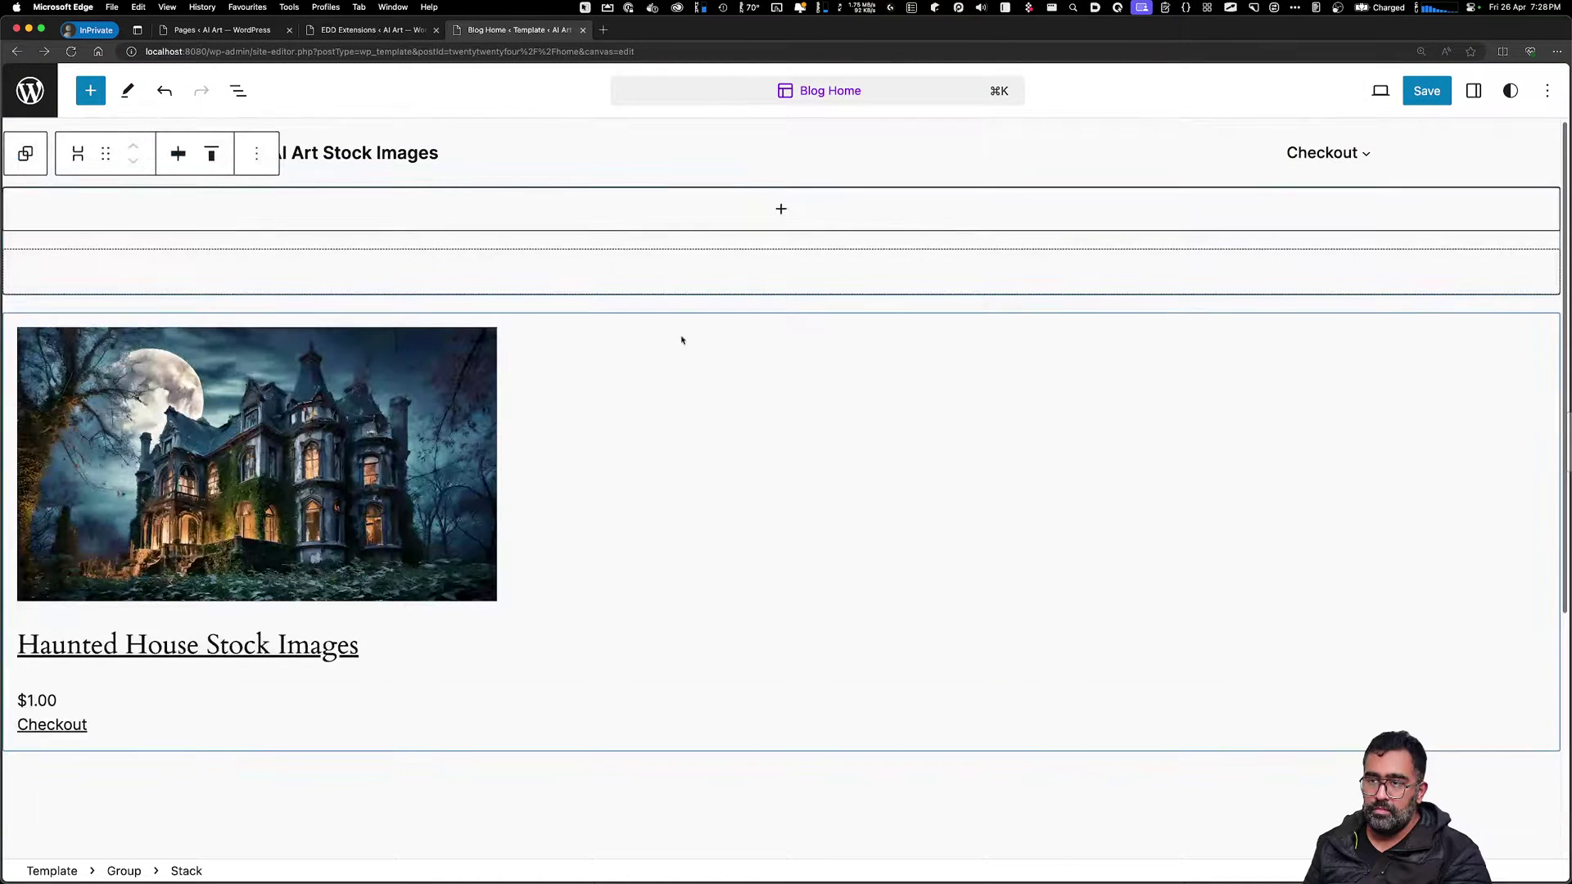
Delete the empty stack above the products
click(771, 211)
click(548, 480)
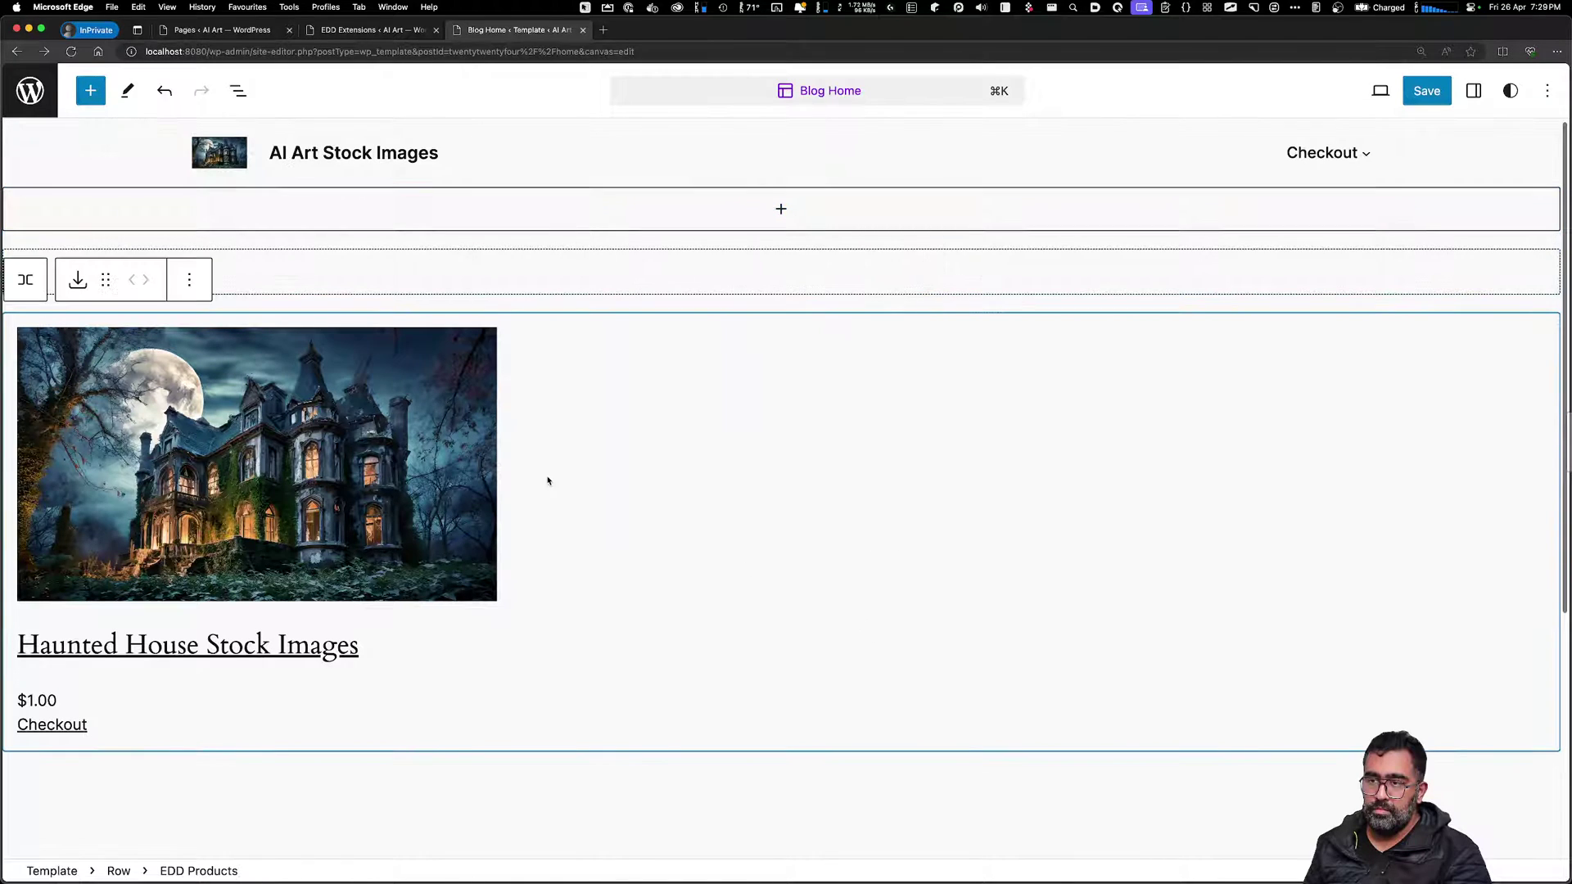
click(347, 249)
click(358, 218)
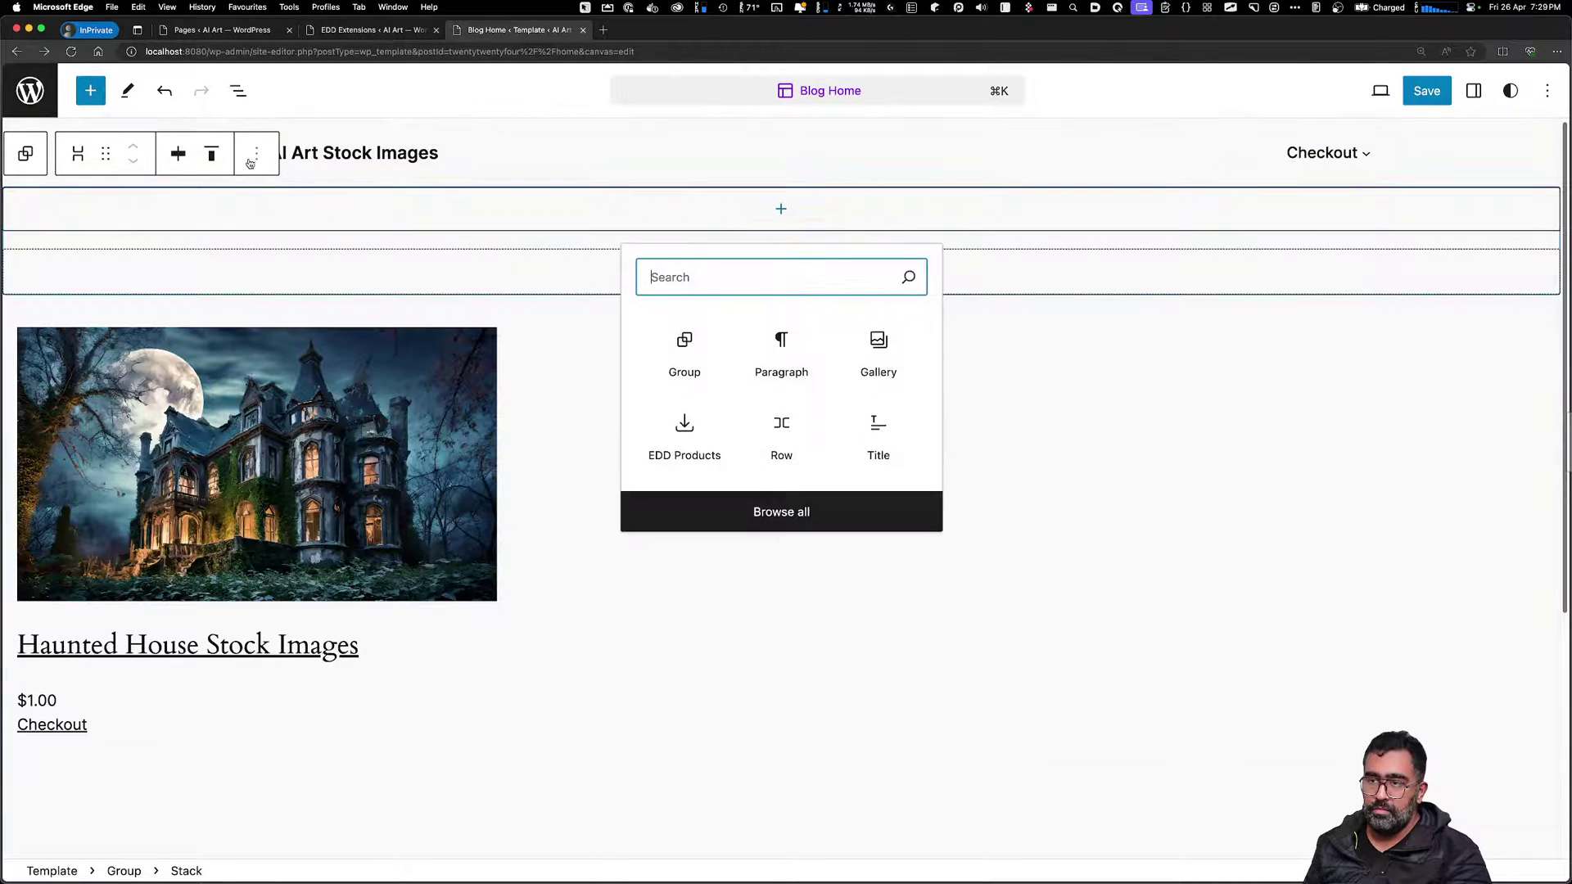
click(250, 164)
click(282, 621)
Search patterns for 'Title' without inserting, then add an empty paragraph above the product grid
click(733, 410)
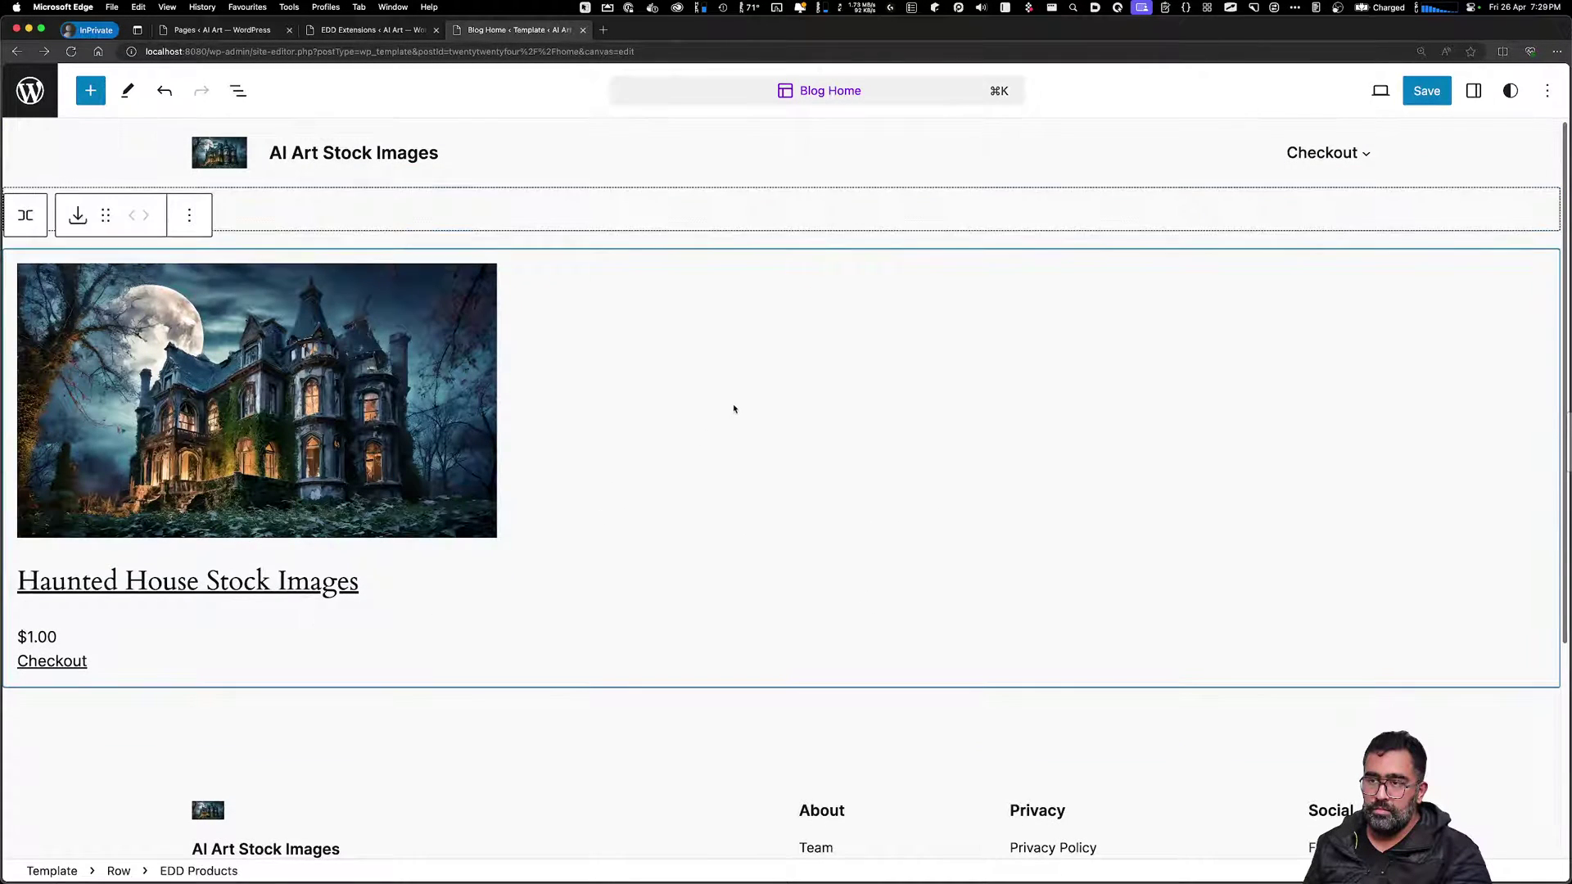
mouse_move(779, 244)
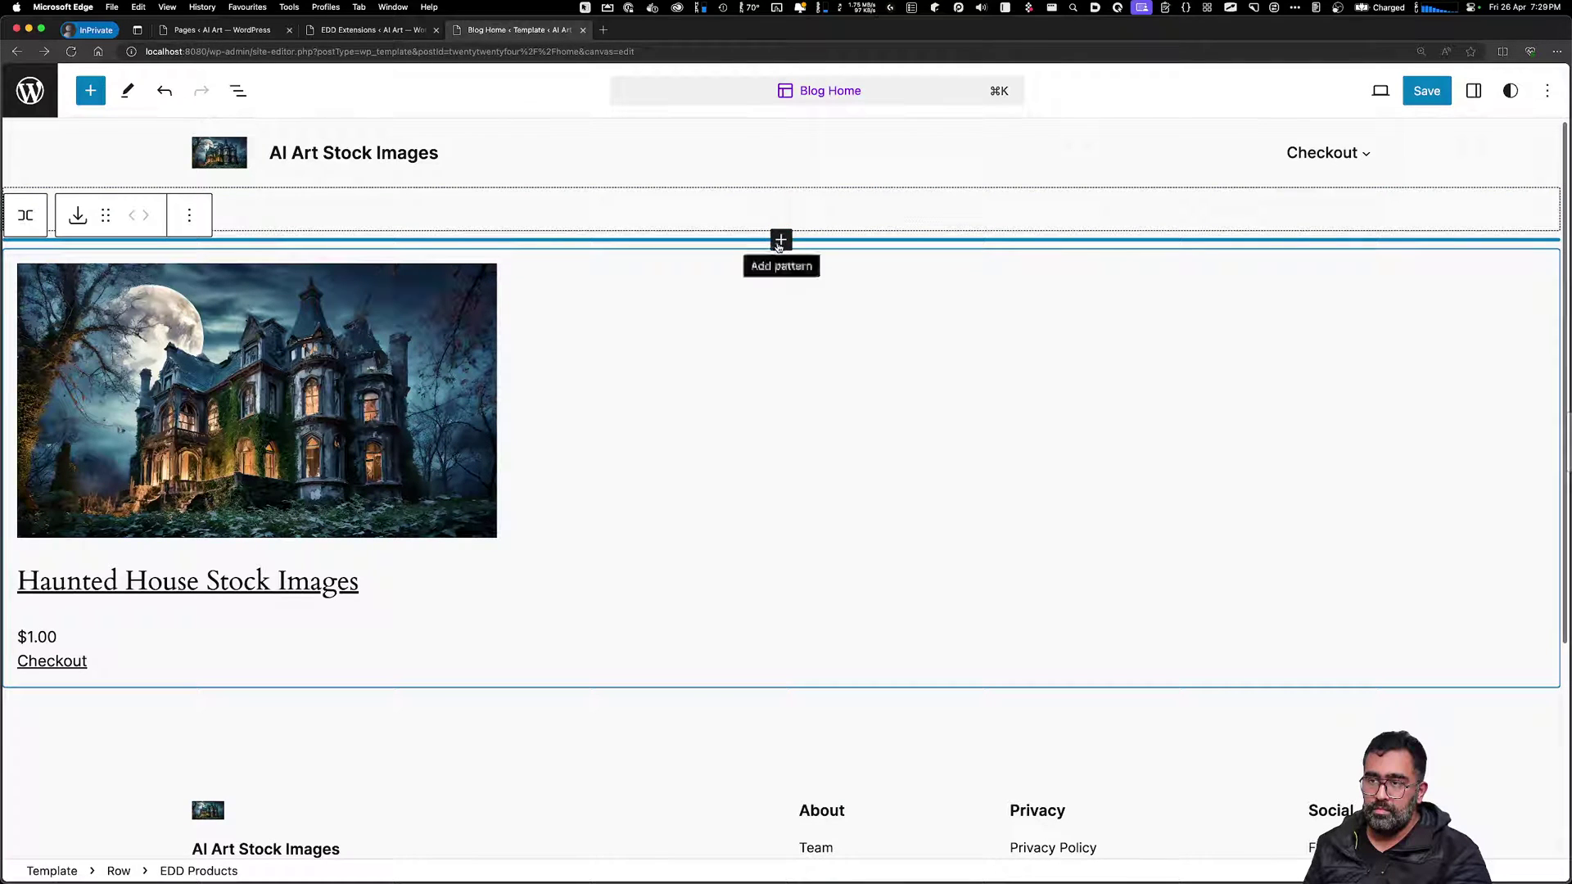
click(779, 242)
text(Title)
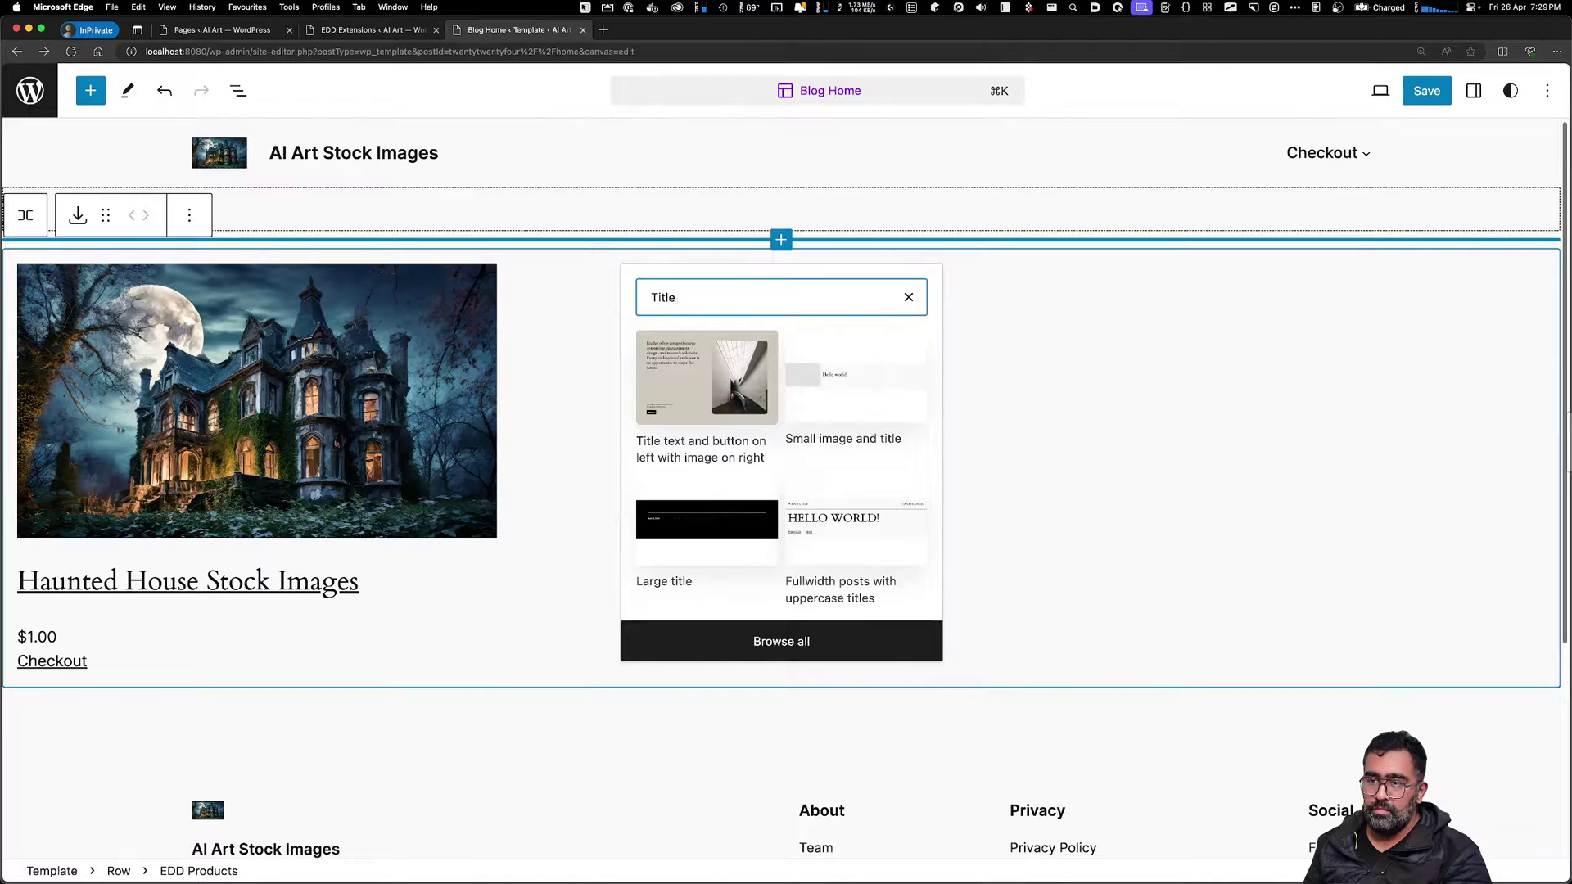
click(674, 240)
click(728, 200)
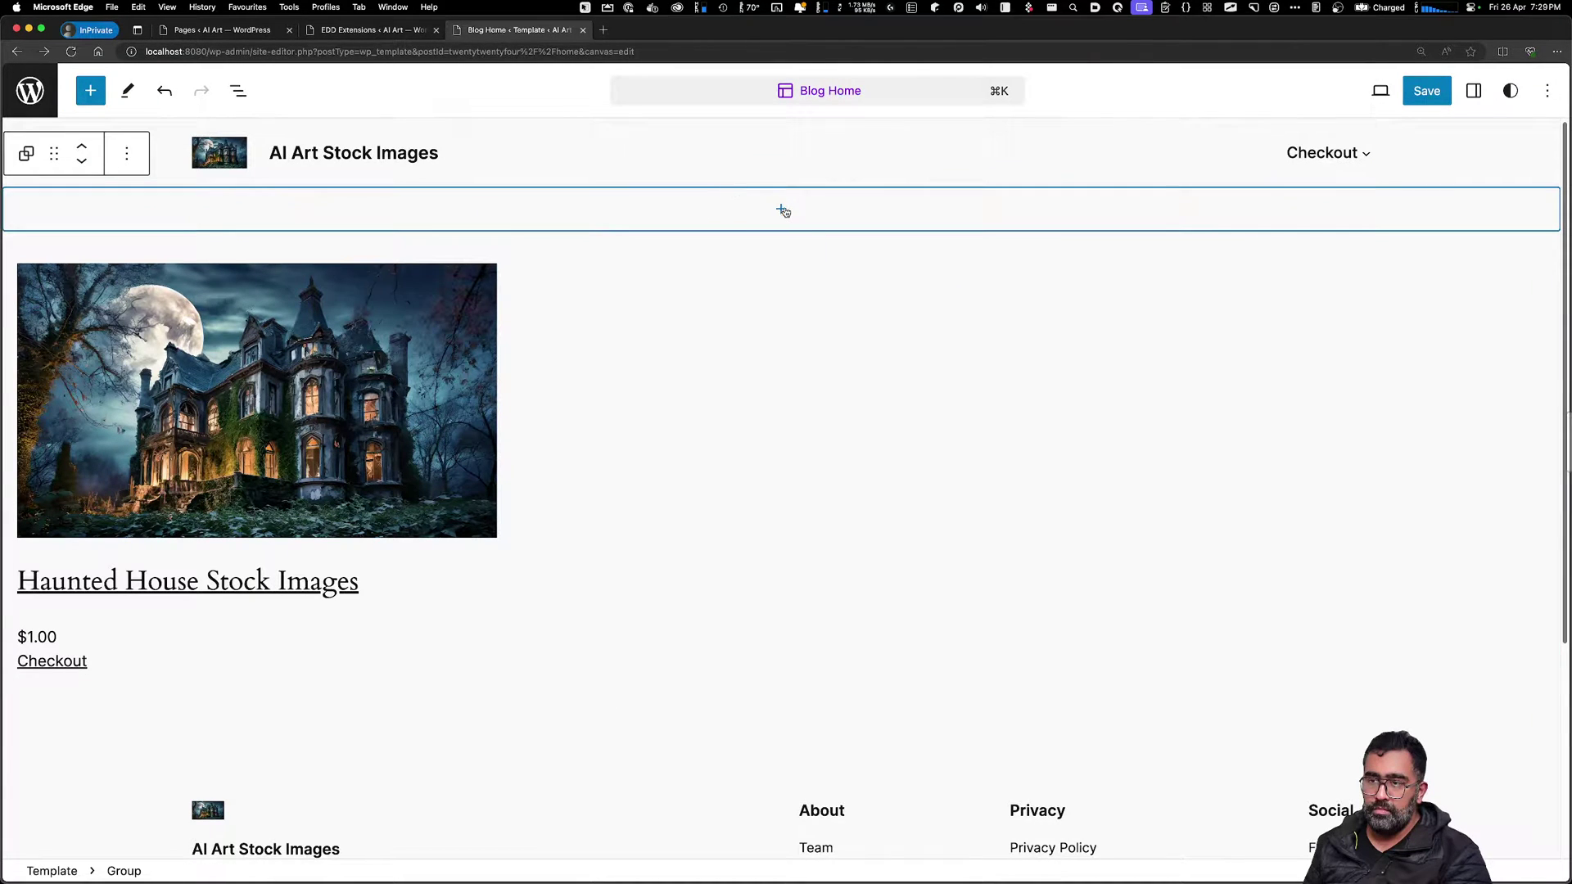
click(780, 209)
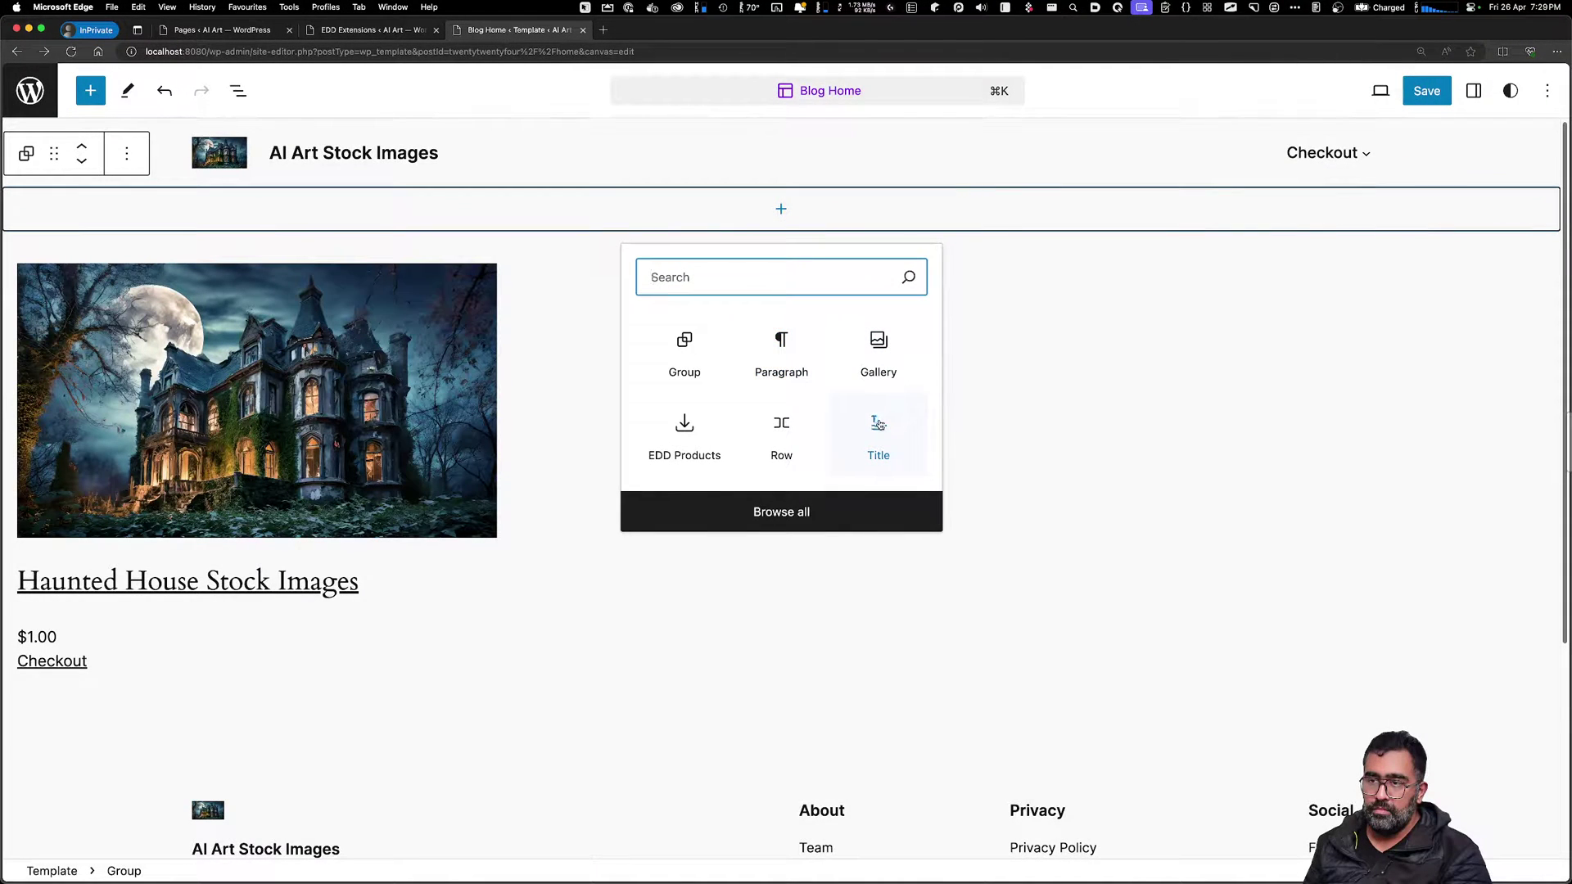
click(784, 372)
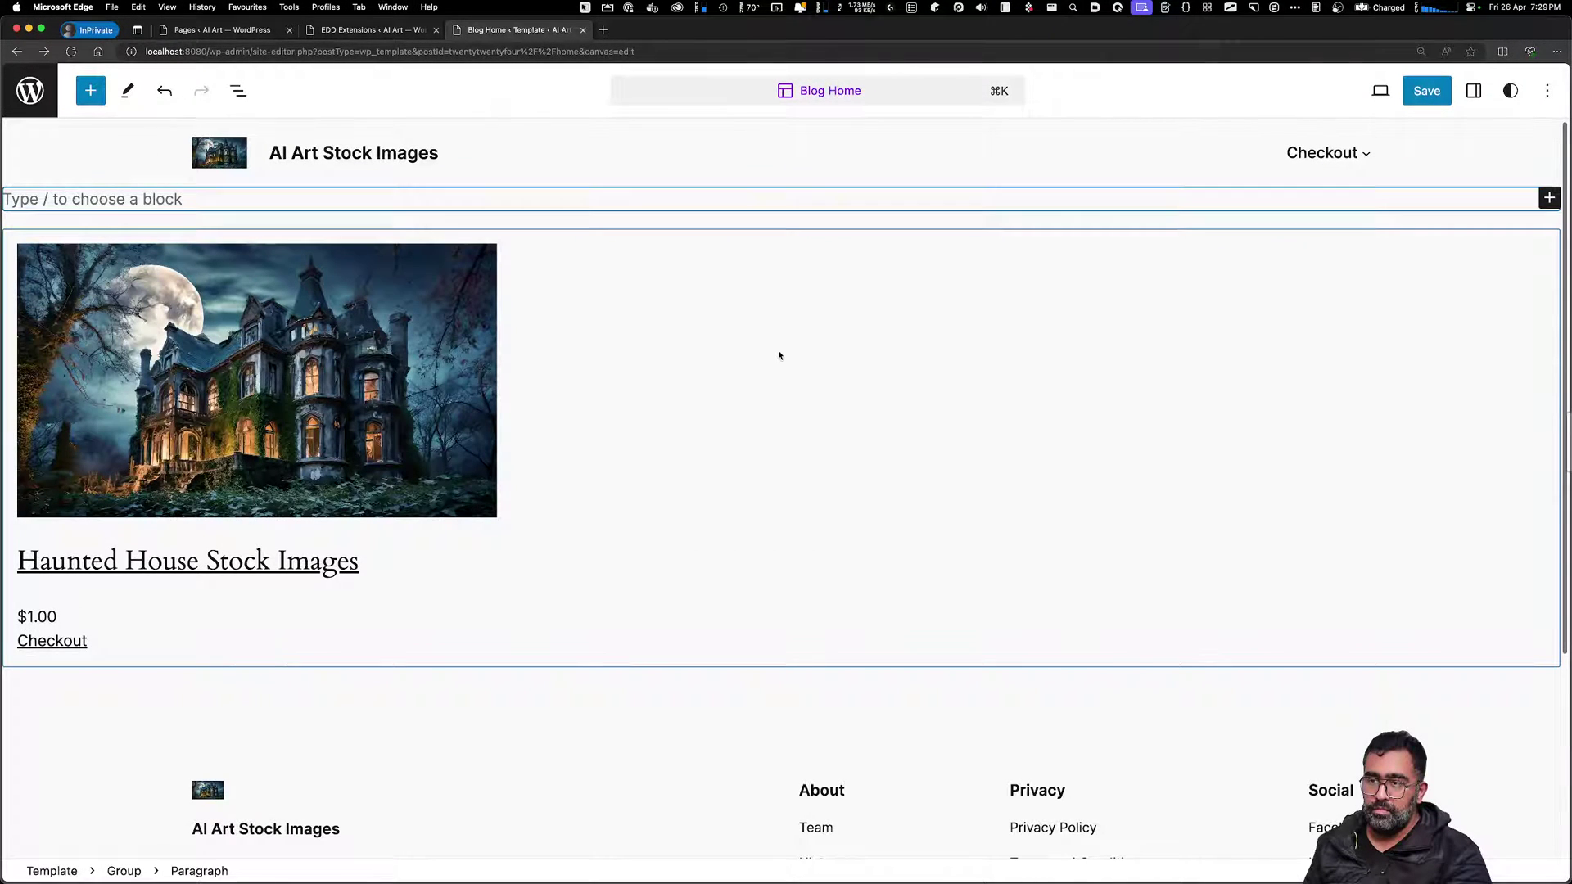
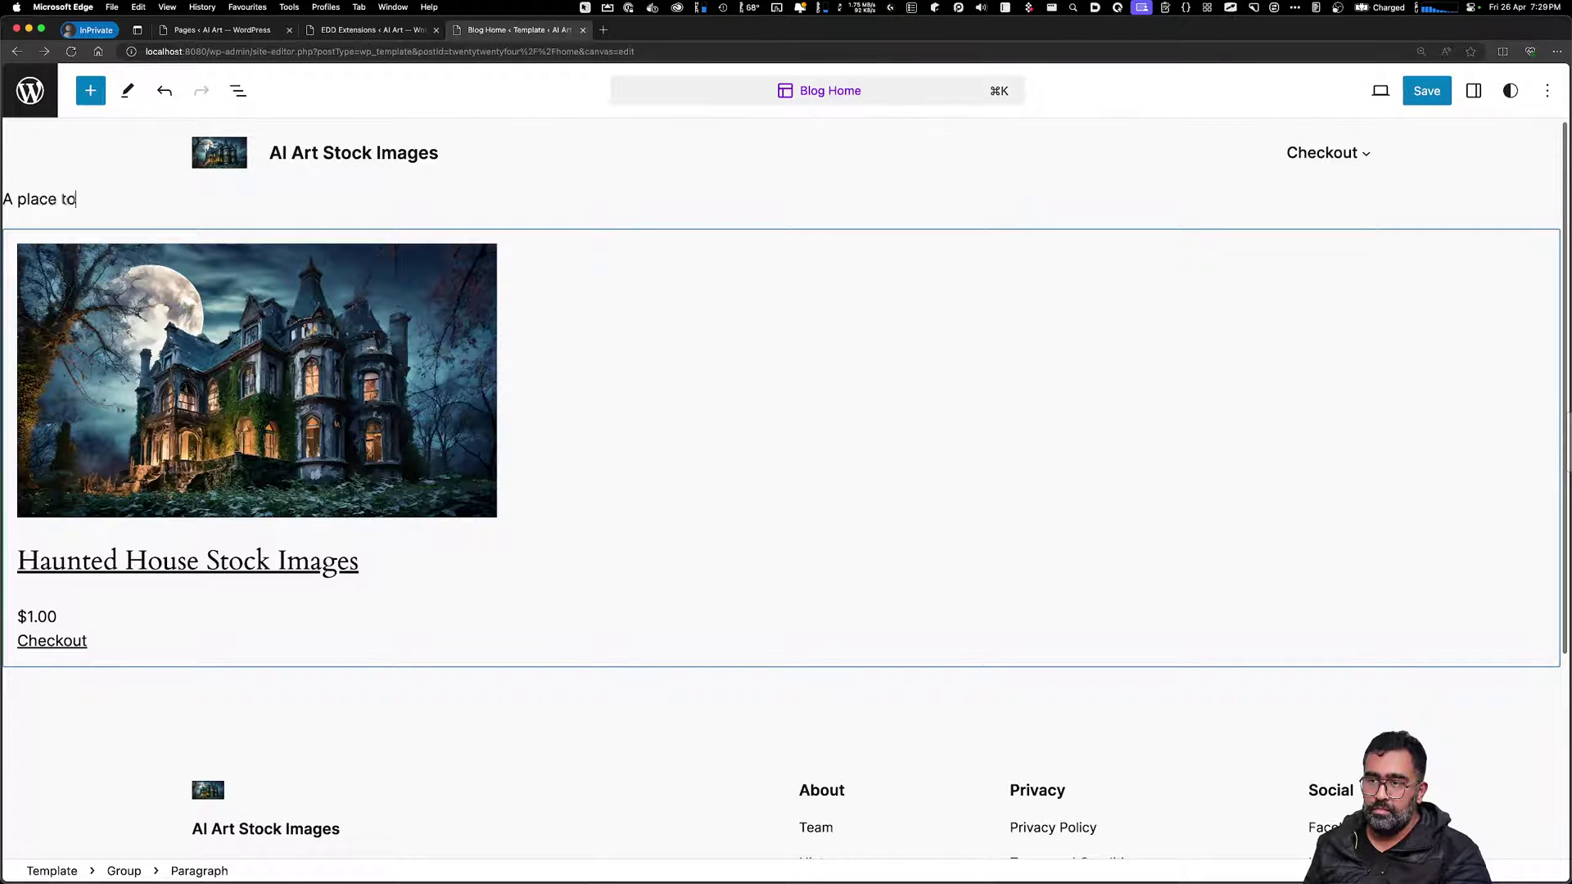
Type the tagline about buying stocks generated by AI and the author's Custom Prompts
key(BackSpace)
key(BackSpace)
key(BackSpace)
key(BackSpace)
key(BackSpace)
key(BackSpace)
key(BackSpace)
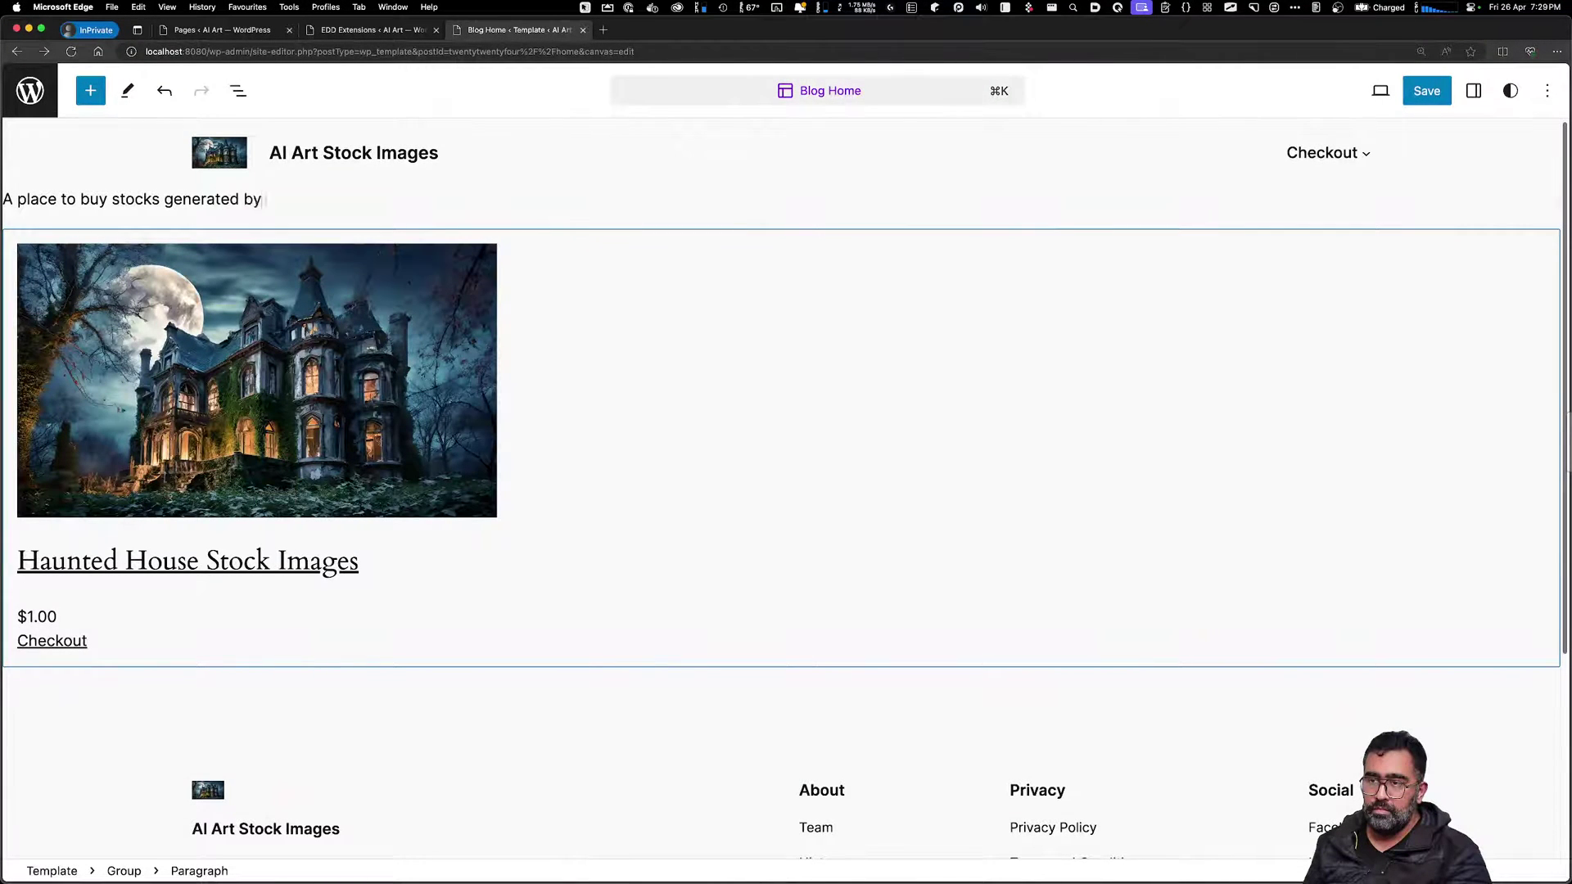
key(BackSpace)
key(BackSpace)
key(BackSpace)
key(BackSpace)
key(BackSpace)
key(BackSpace)
key(BackSpace)
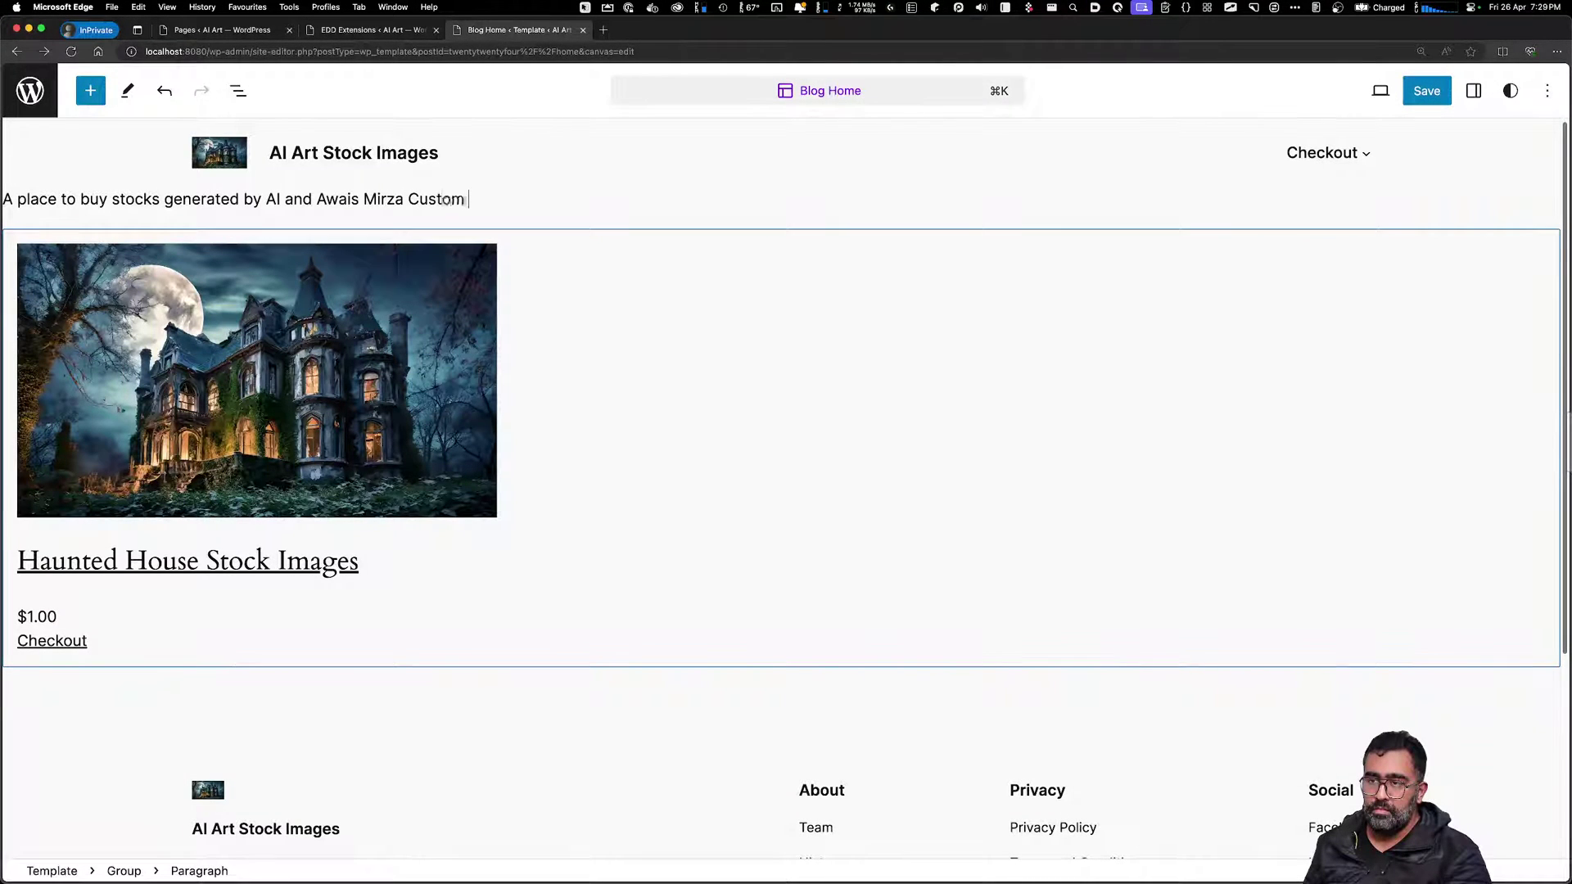
Center-align the tagline paragraph above the product grid
click(793, 273)
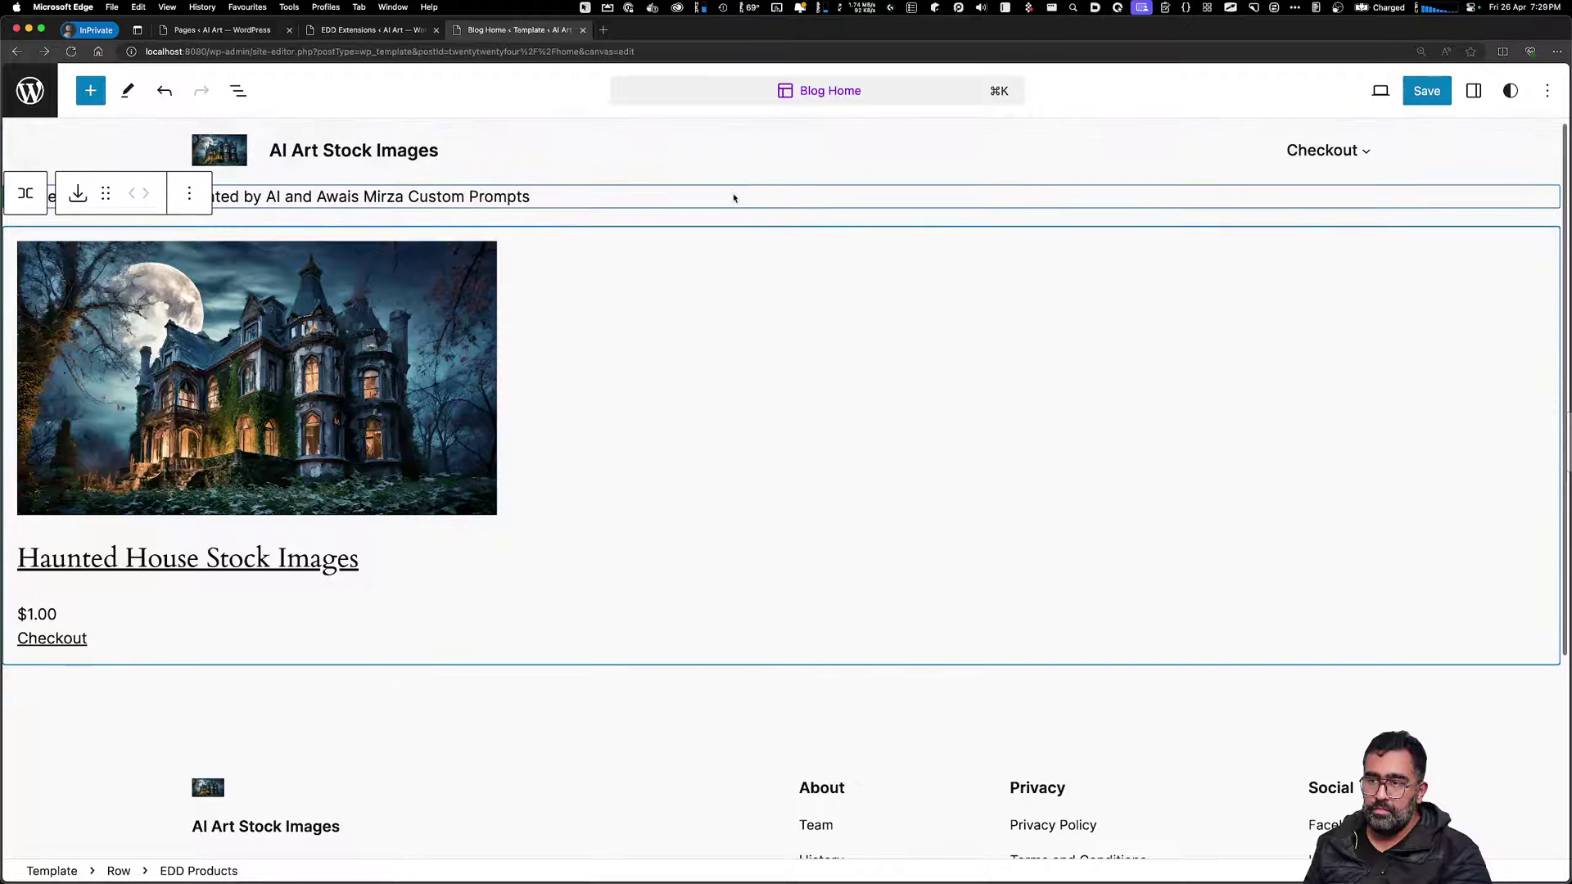
click(735, 197)
click(174, 242)
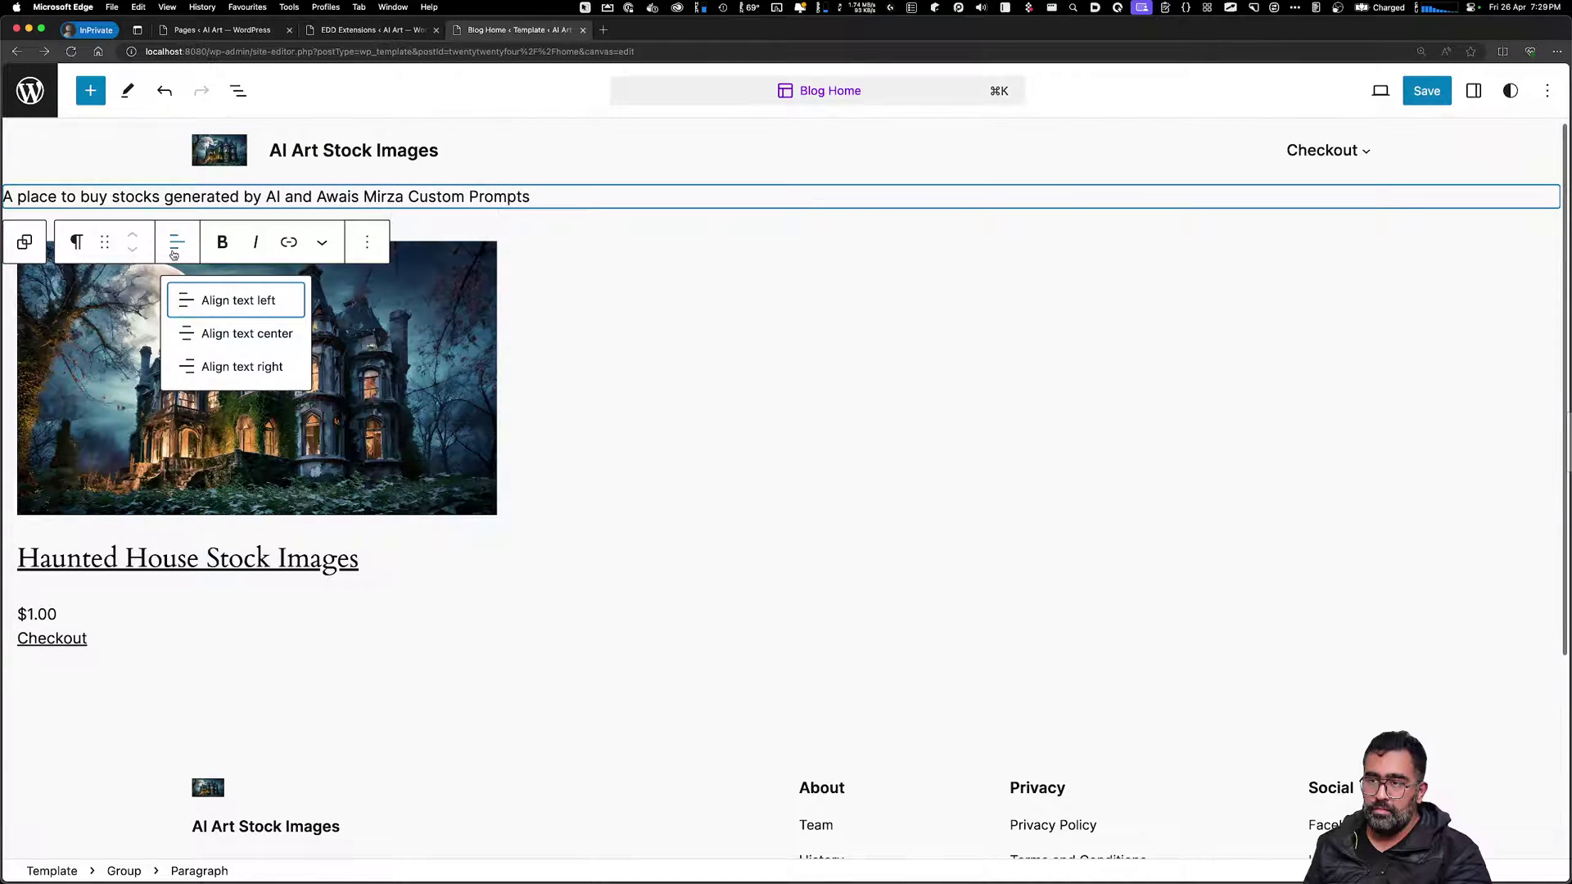
click(242, 334)
click(860, 417)
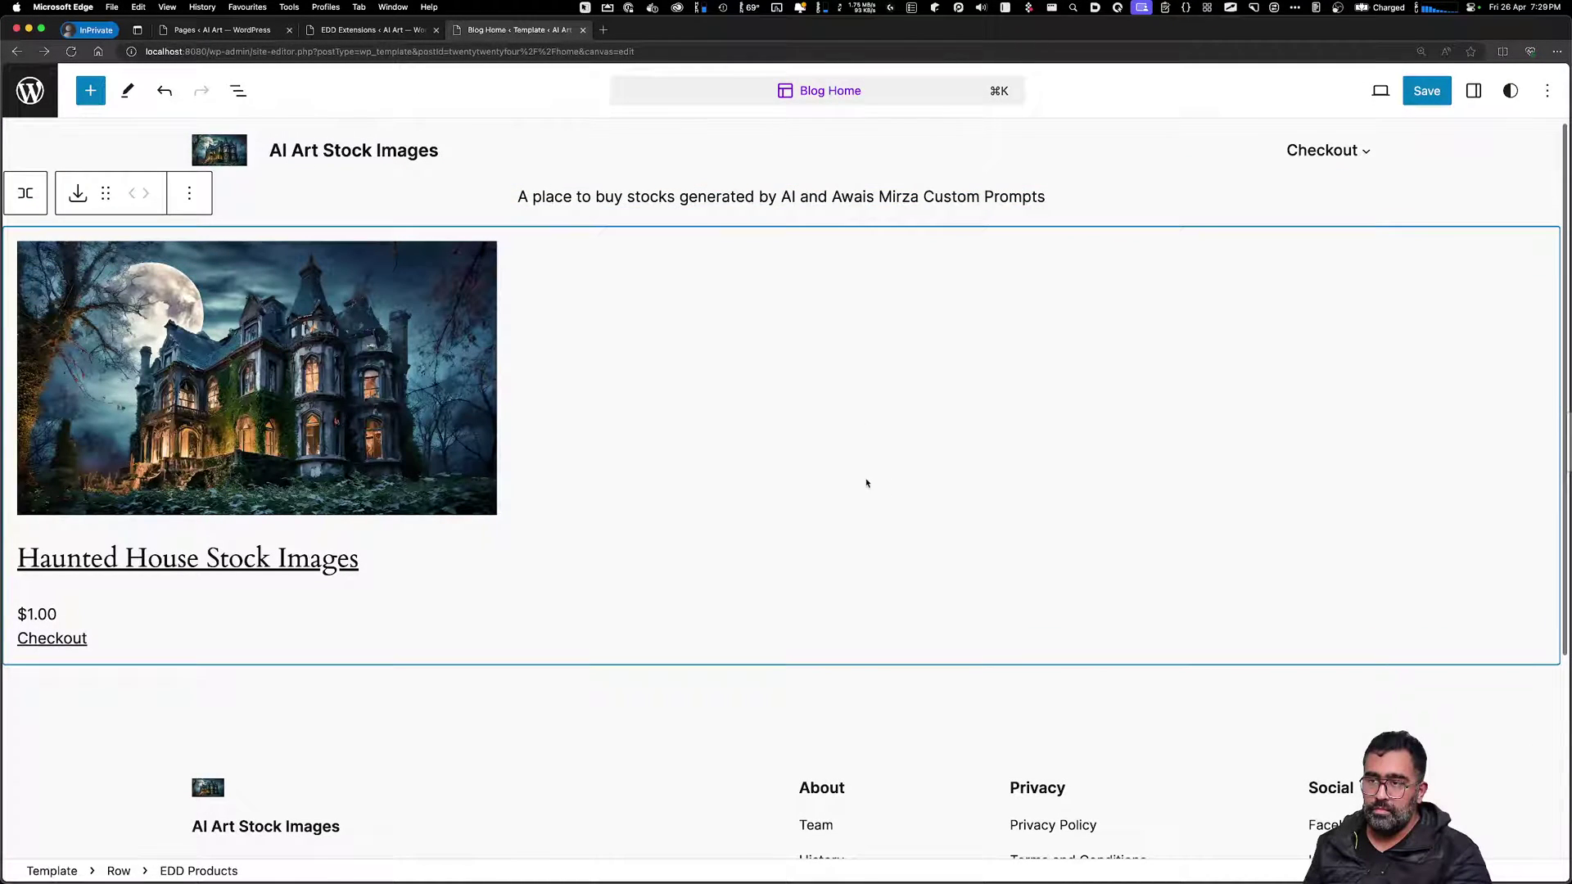
Save the Blog Home template changes and exit to the template sidebar
click(642, 769)
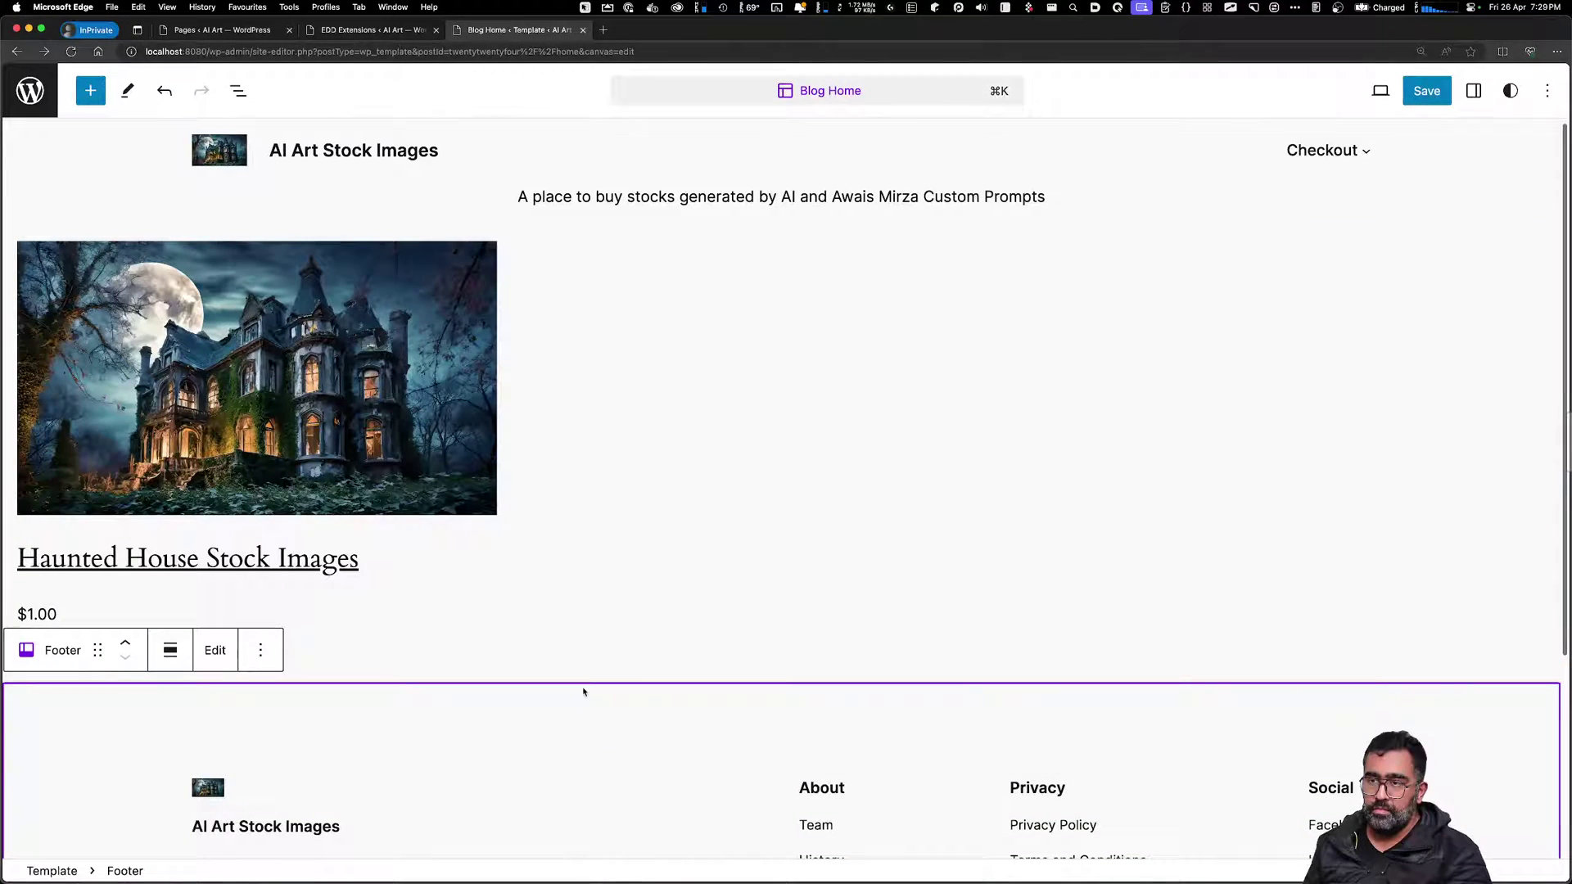
click(1429, 95)
click(1391, 97)
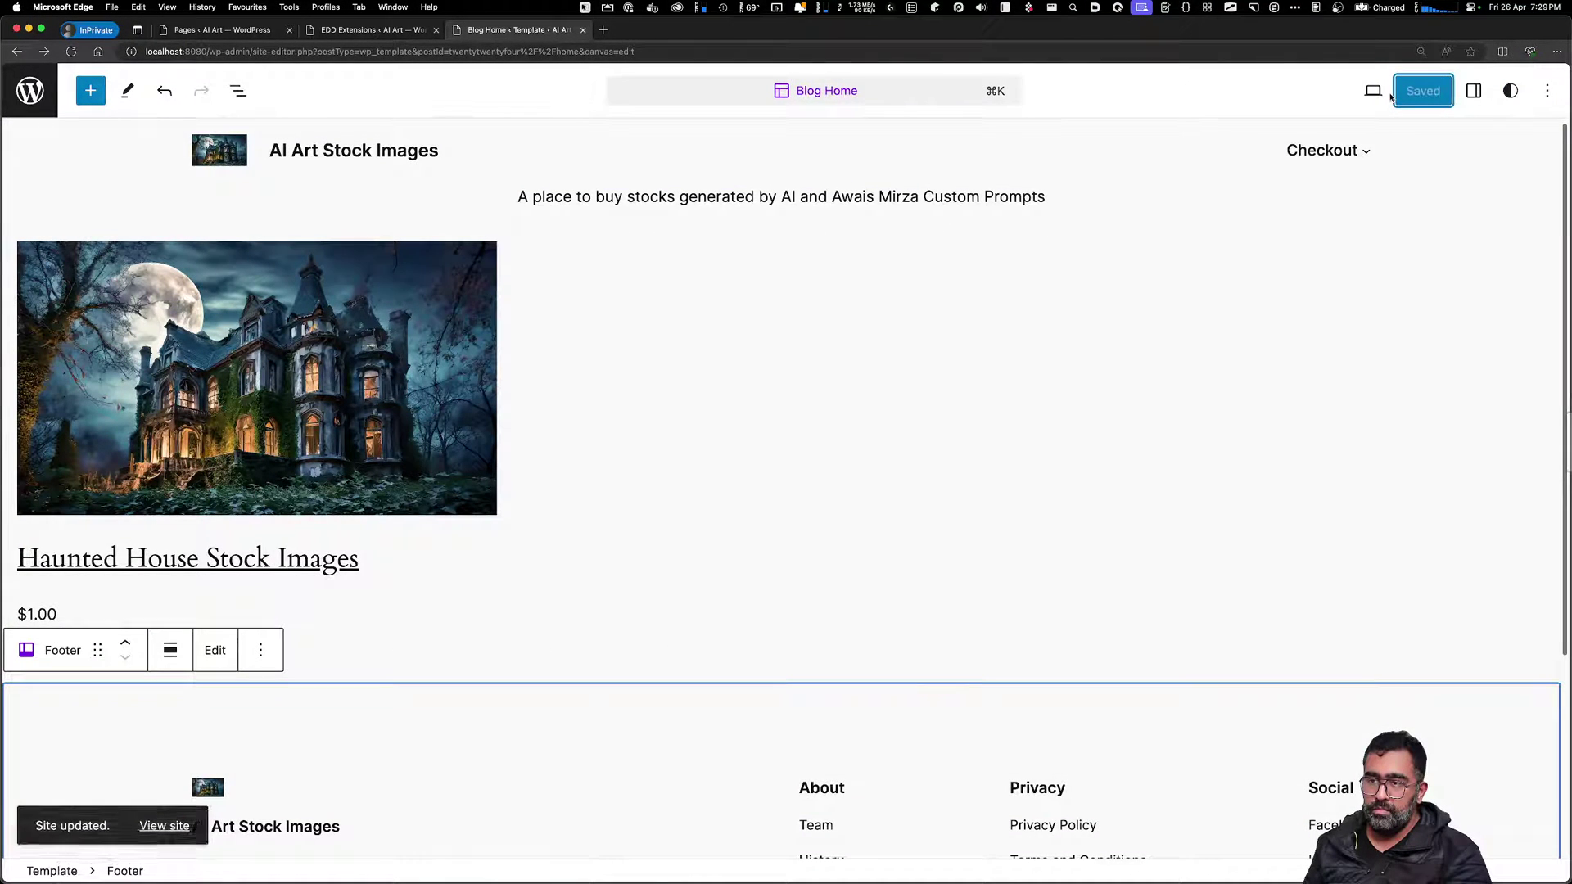
click(36, 103)
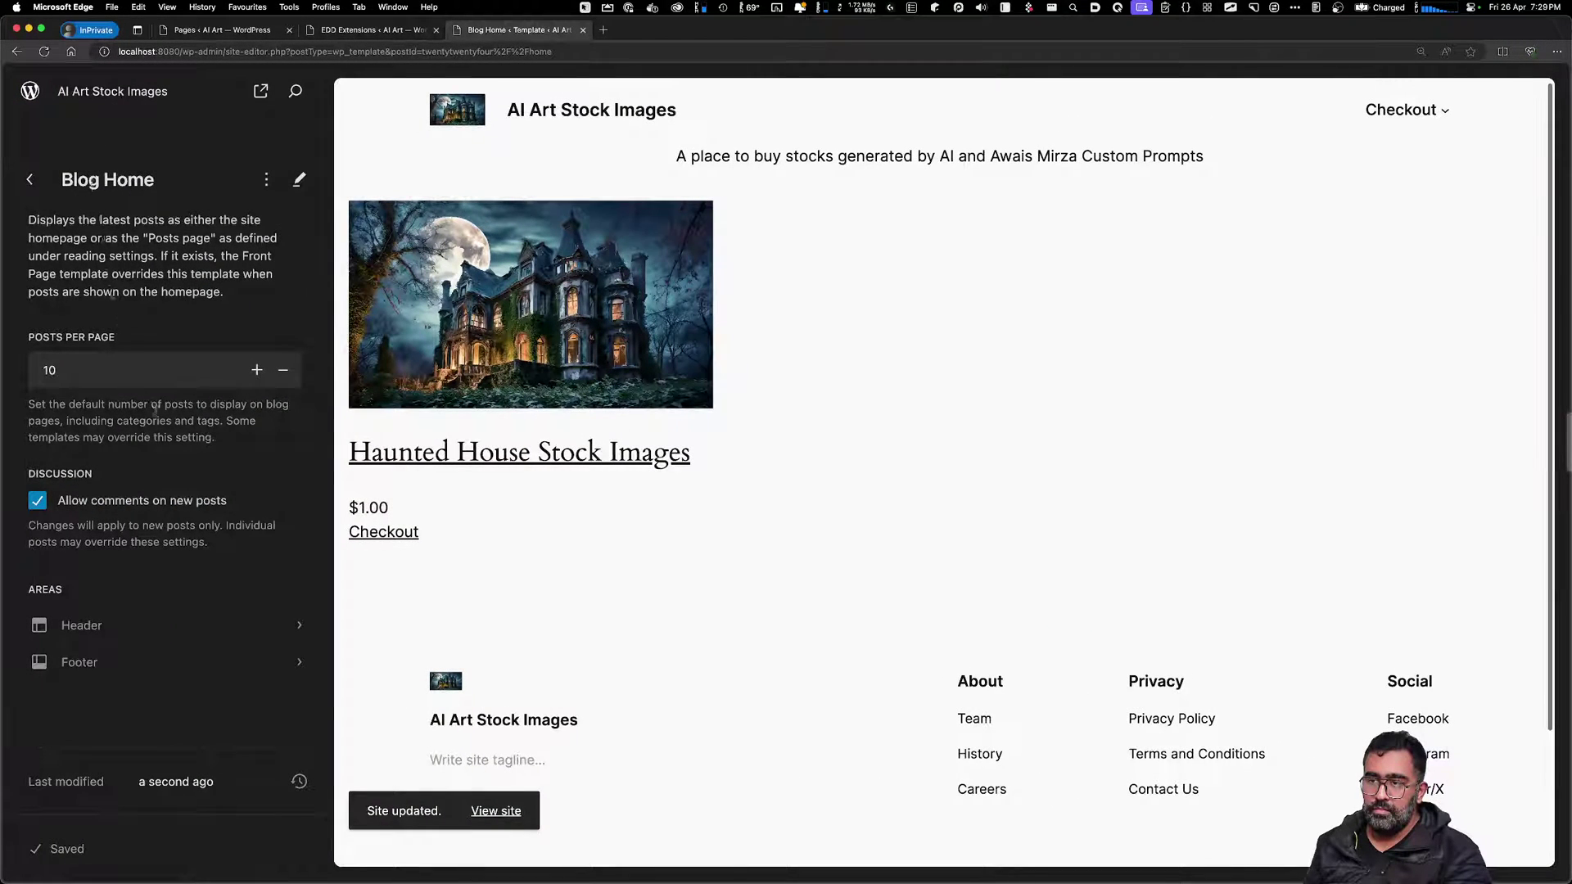
click(264, 180)
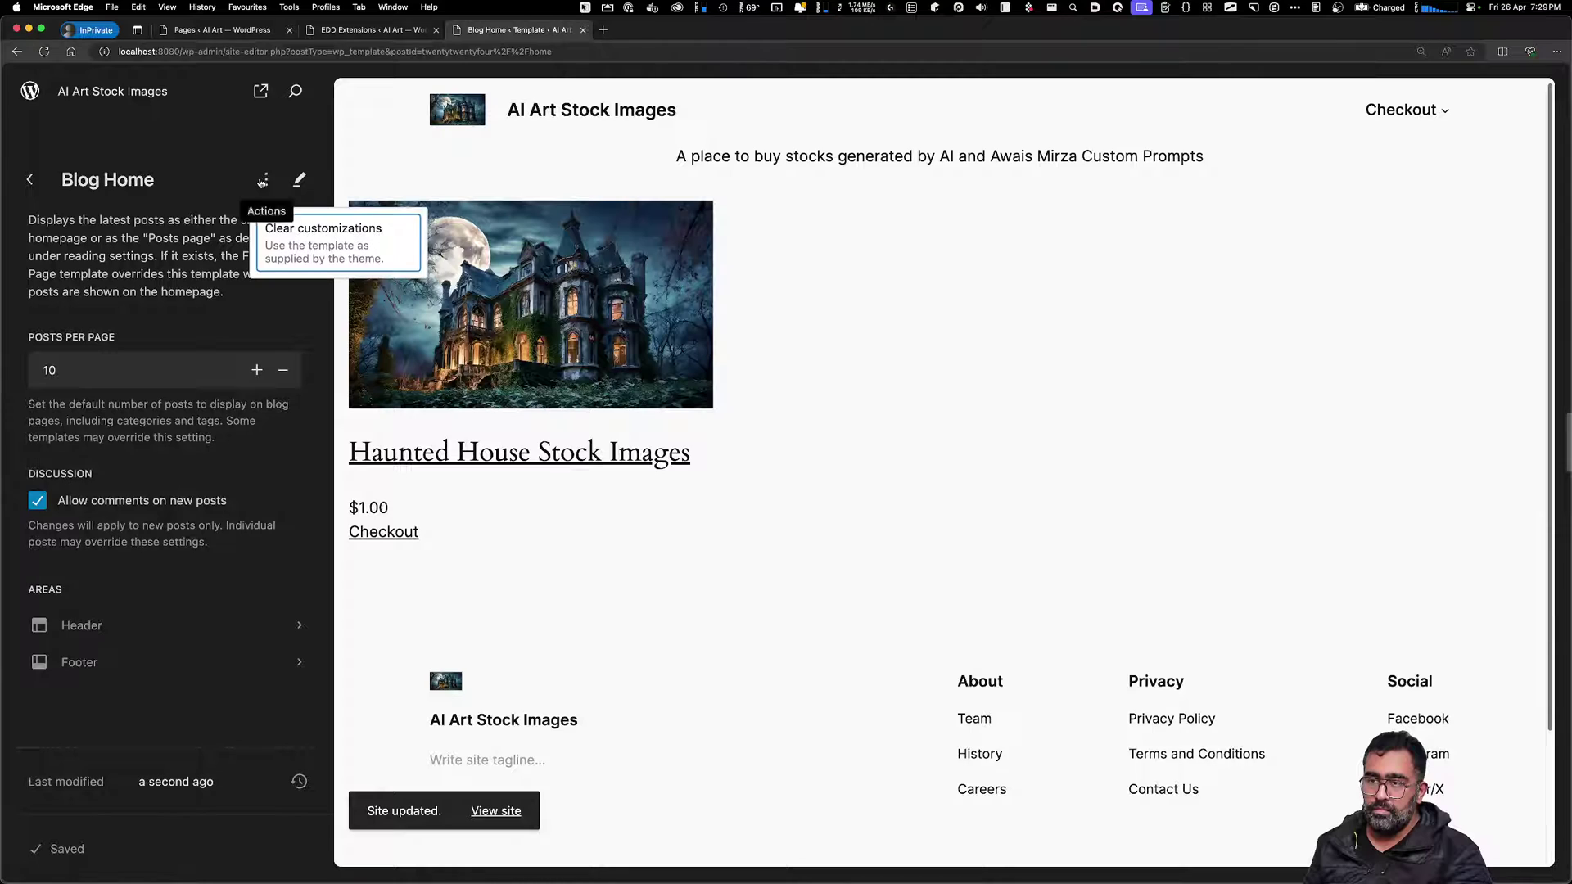
click(194, 202)
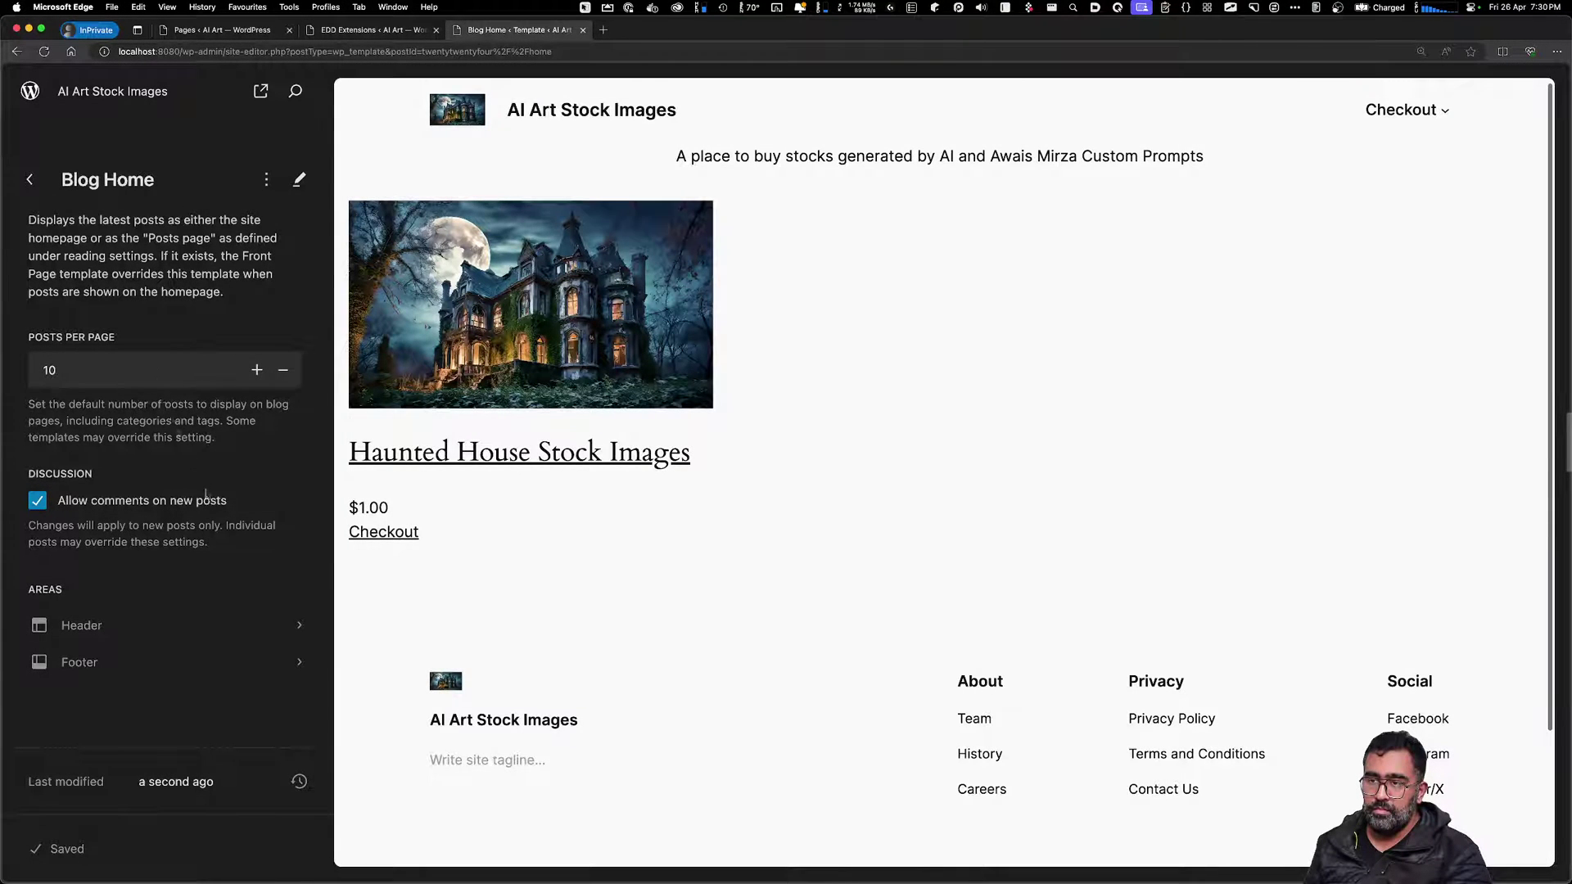
Disable comments on new posts, save the change, and return to the Dashboard
click(157, 507)
click(193, 853)
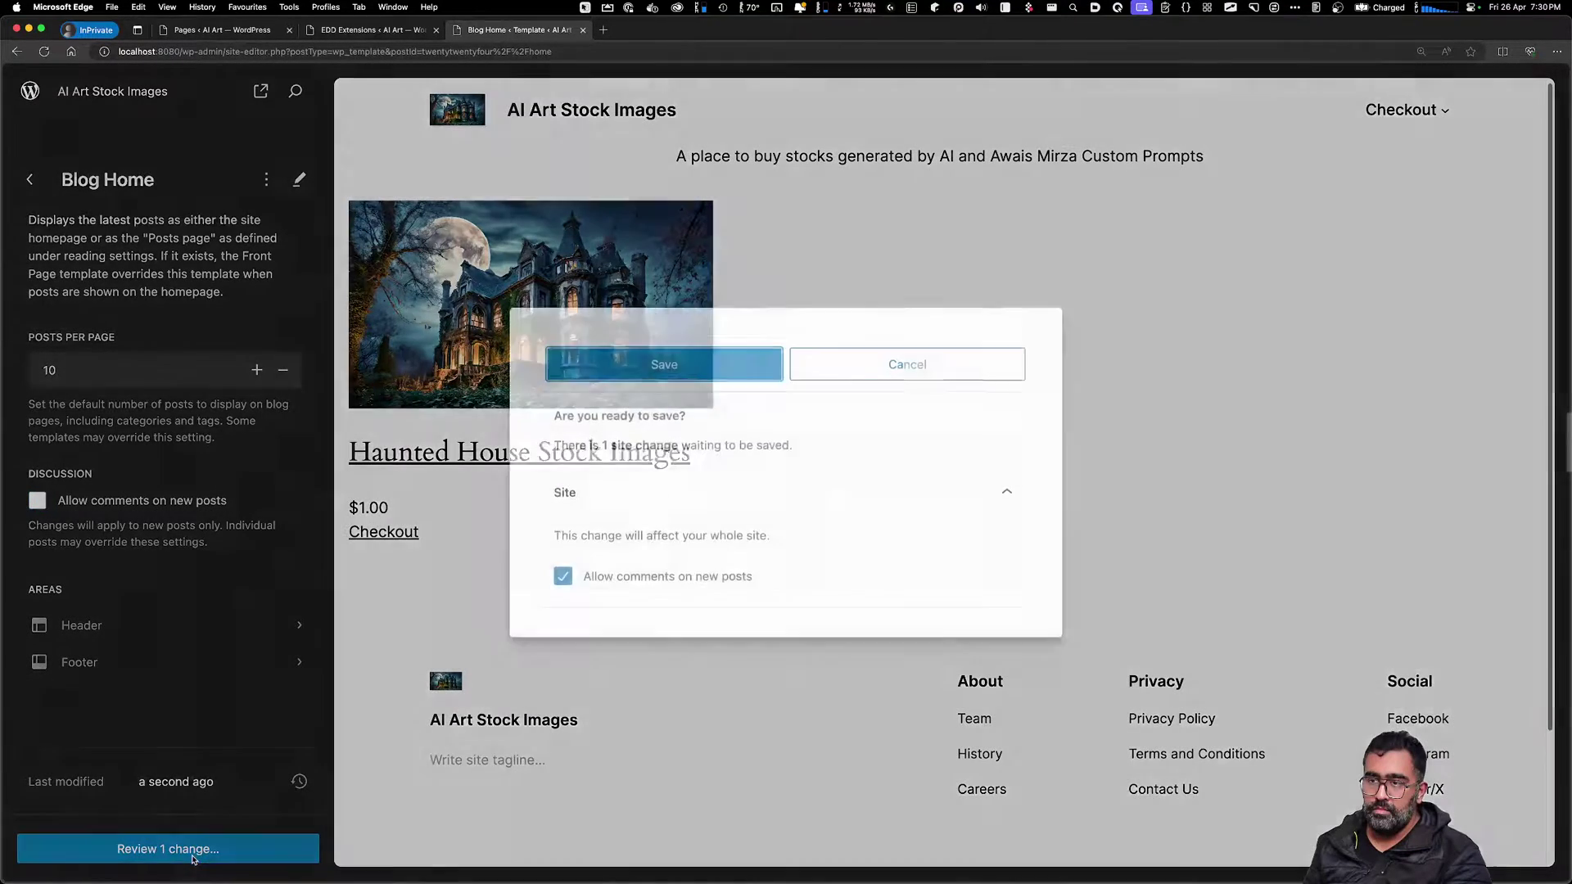
click(664, 365)
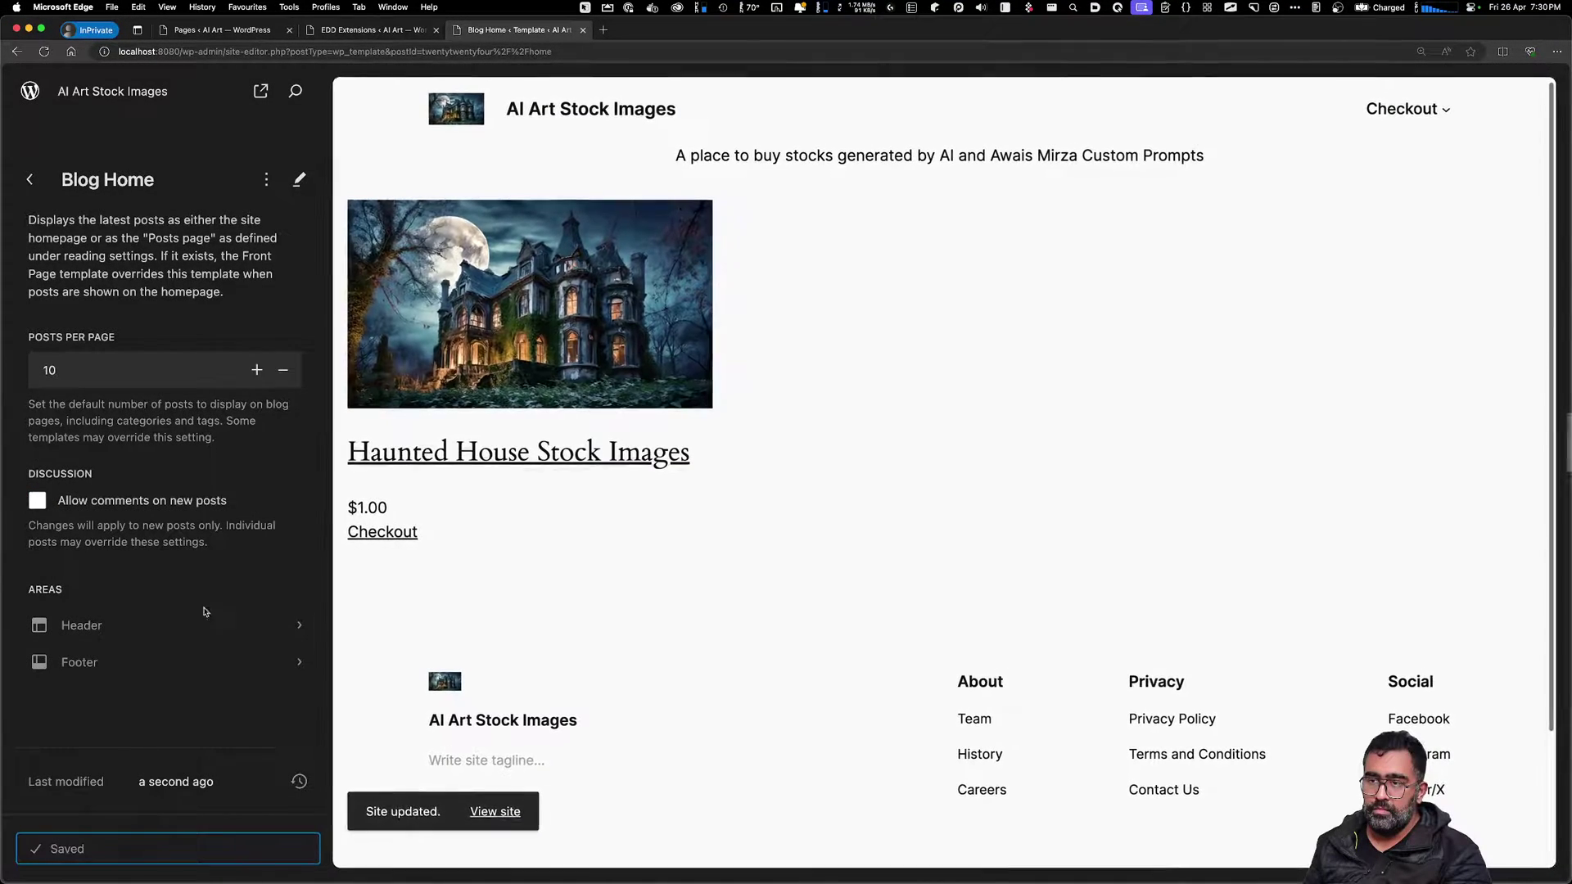
click(30, 92)
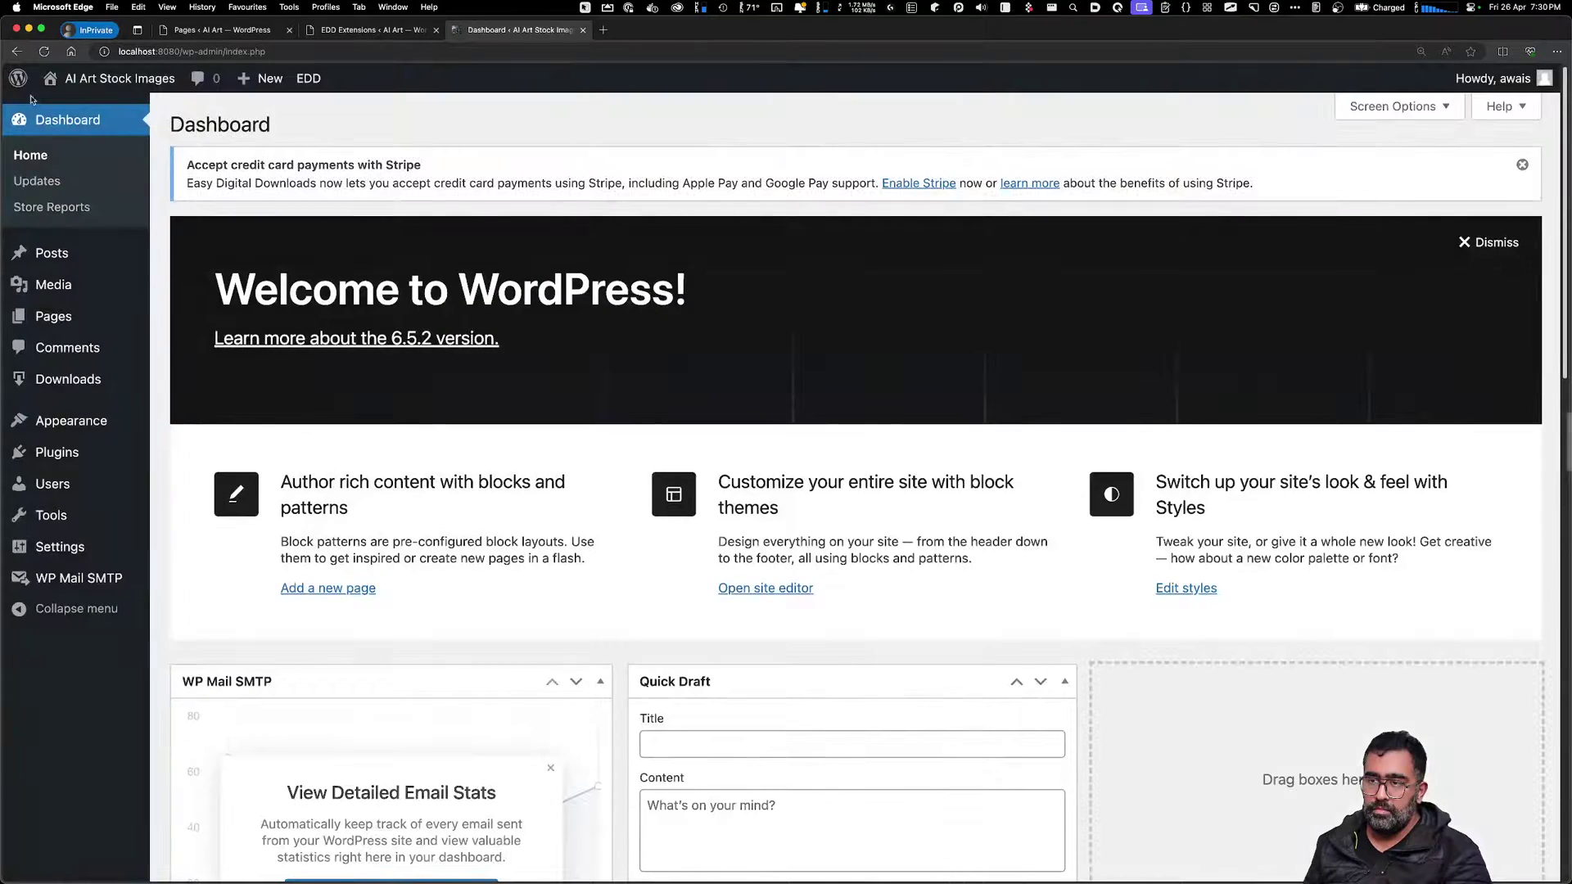
Look over the Downloads and Download Categories pages, then create a new download
click(68, 378)
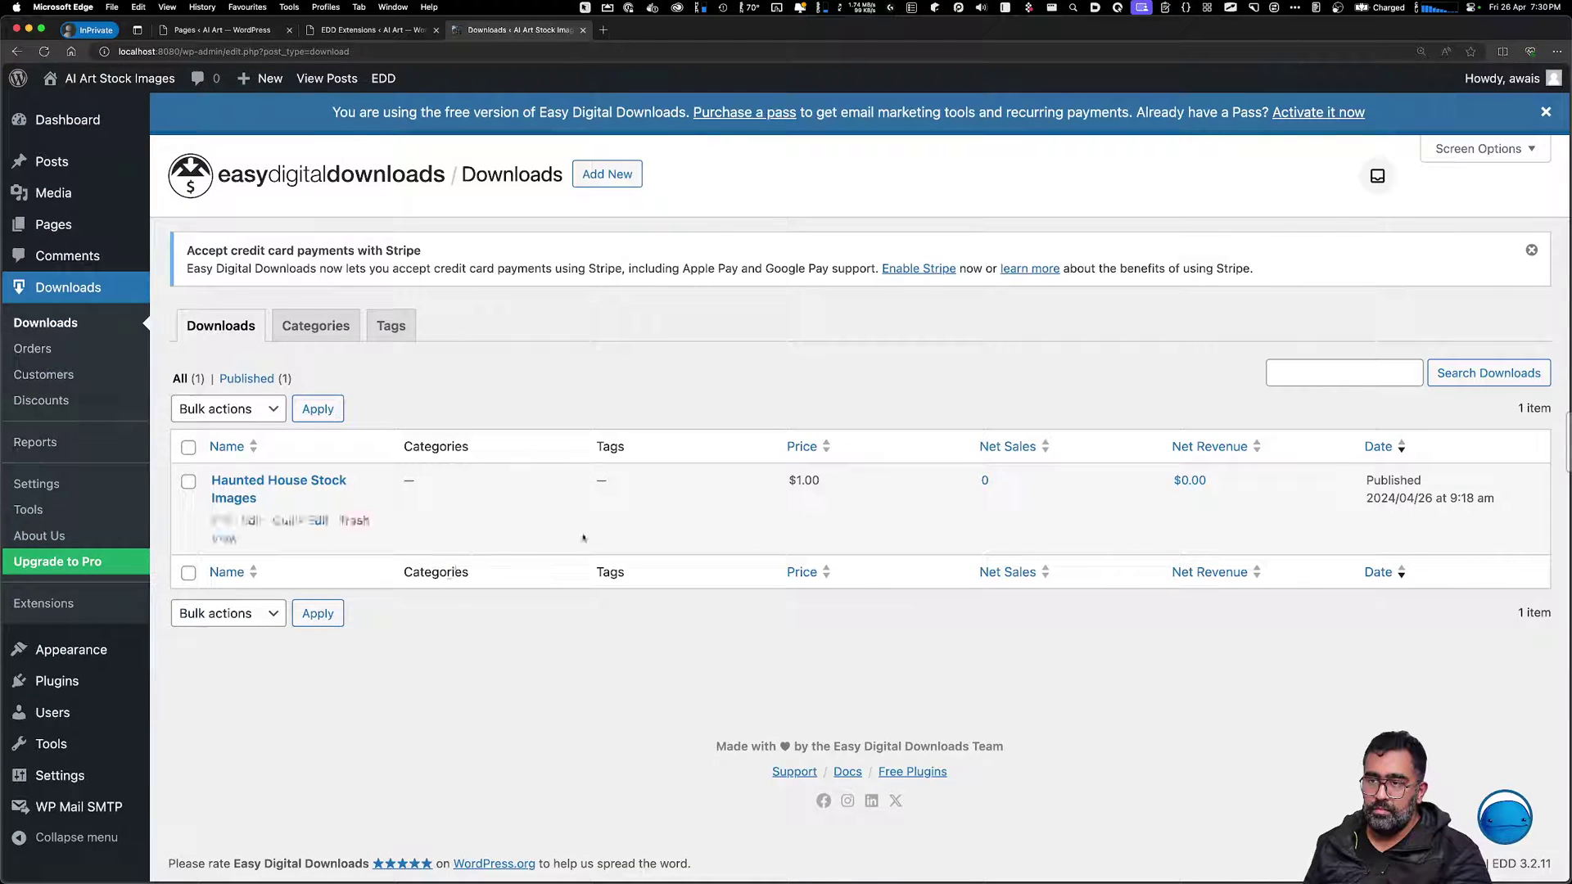
click(314, 326)
scroll(581, 712, down, 5)
scroll(581, 712, up, 5)
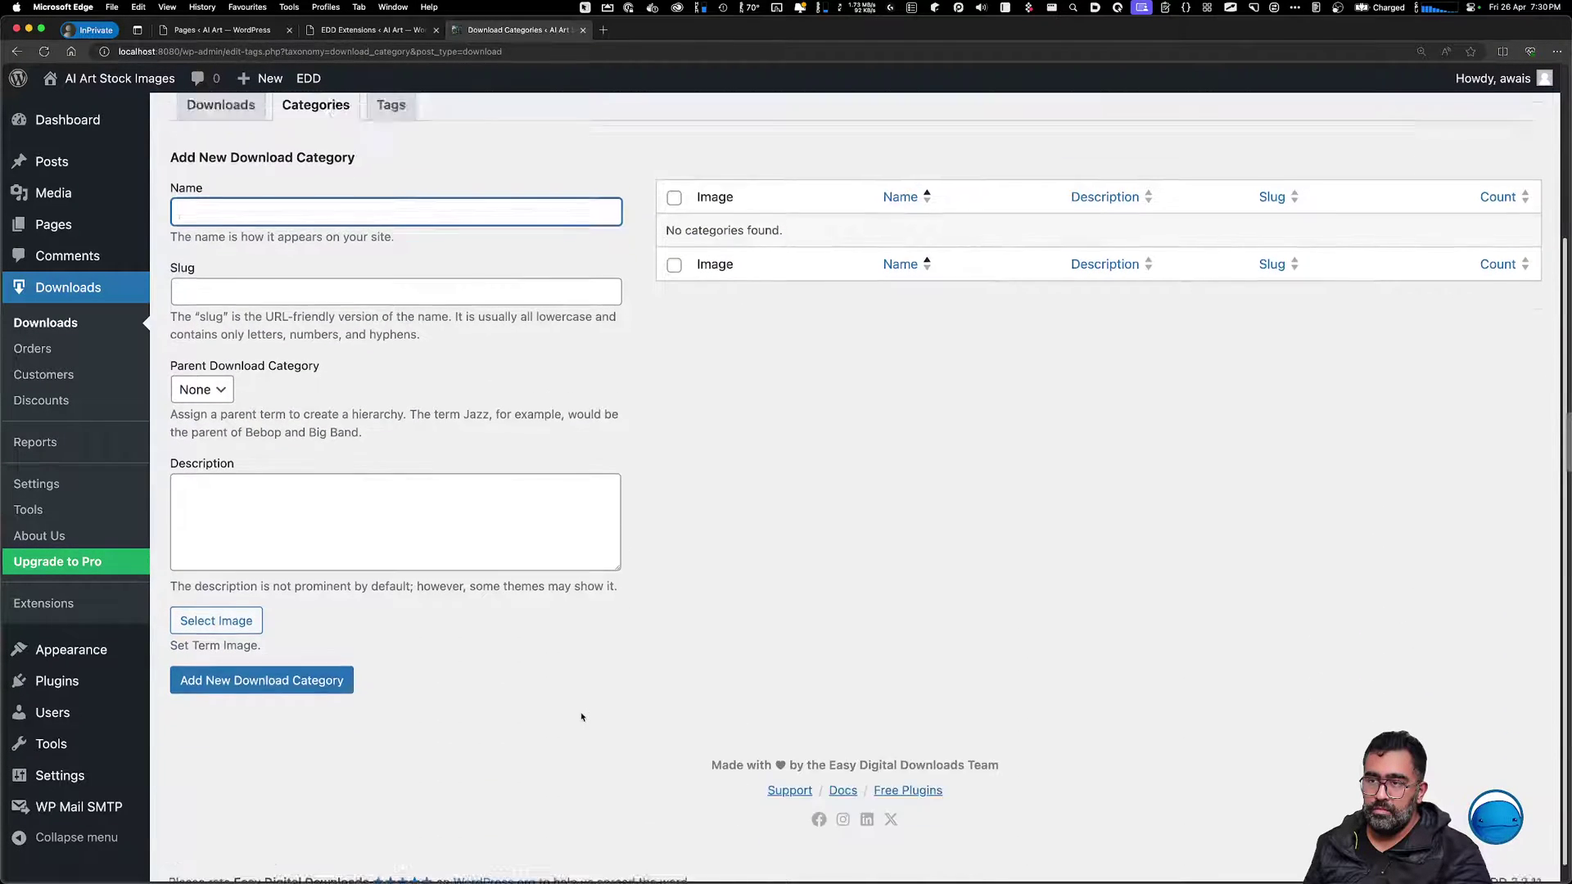
click(229, 323)
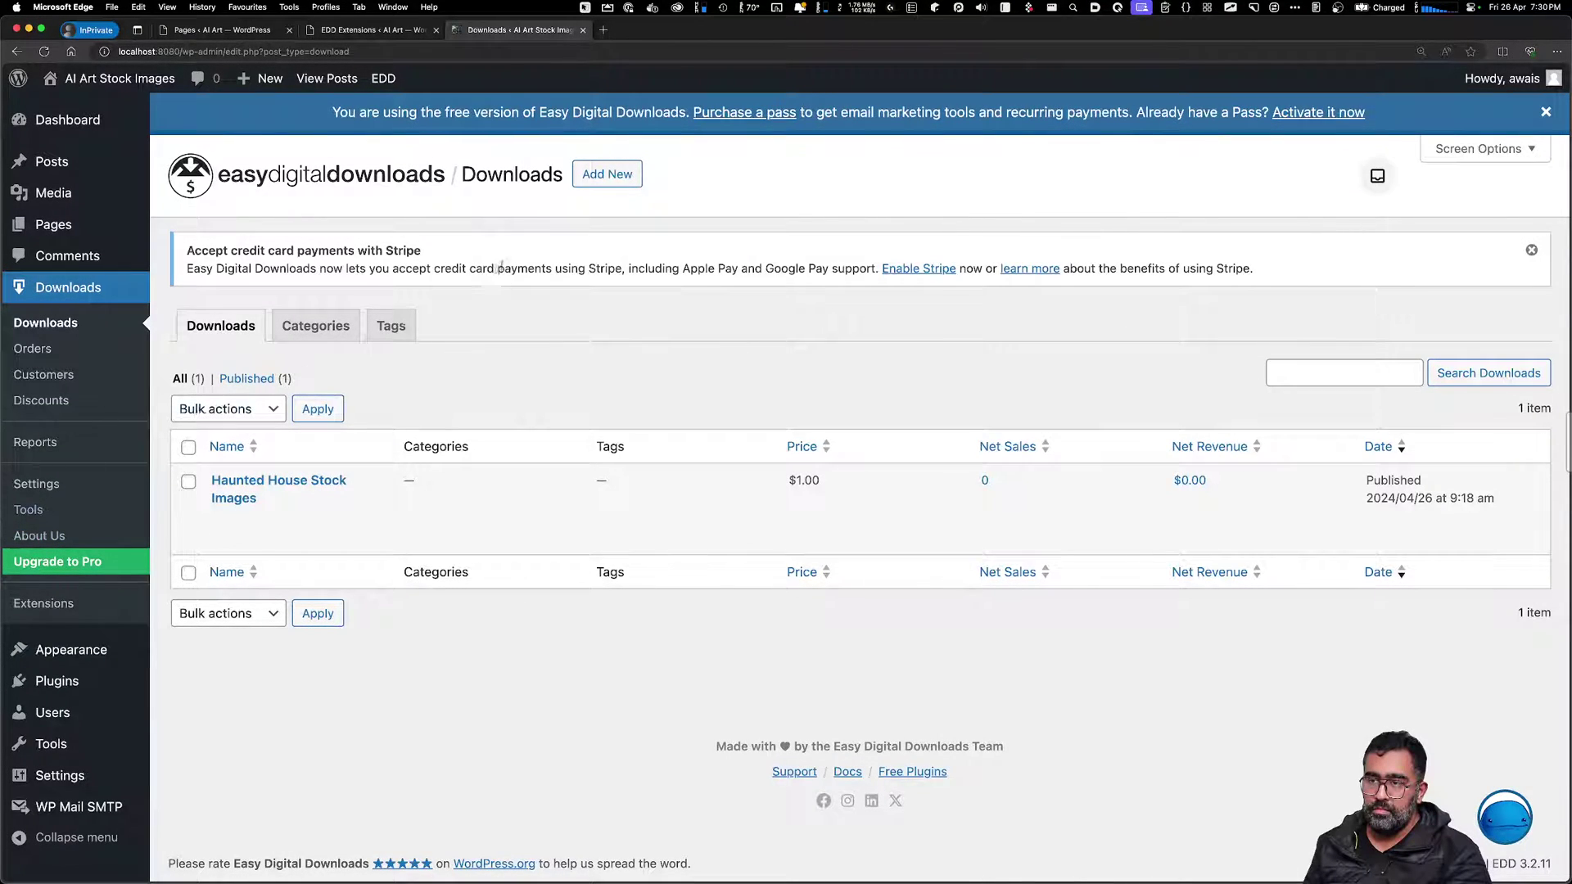
click(618, 183)
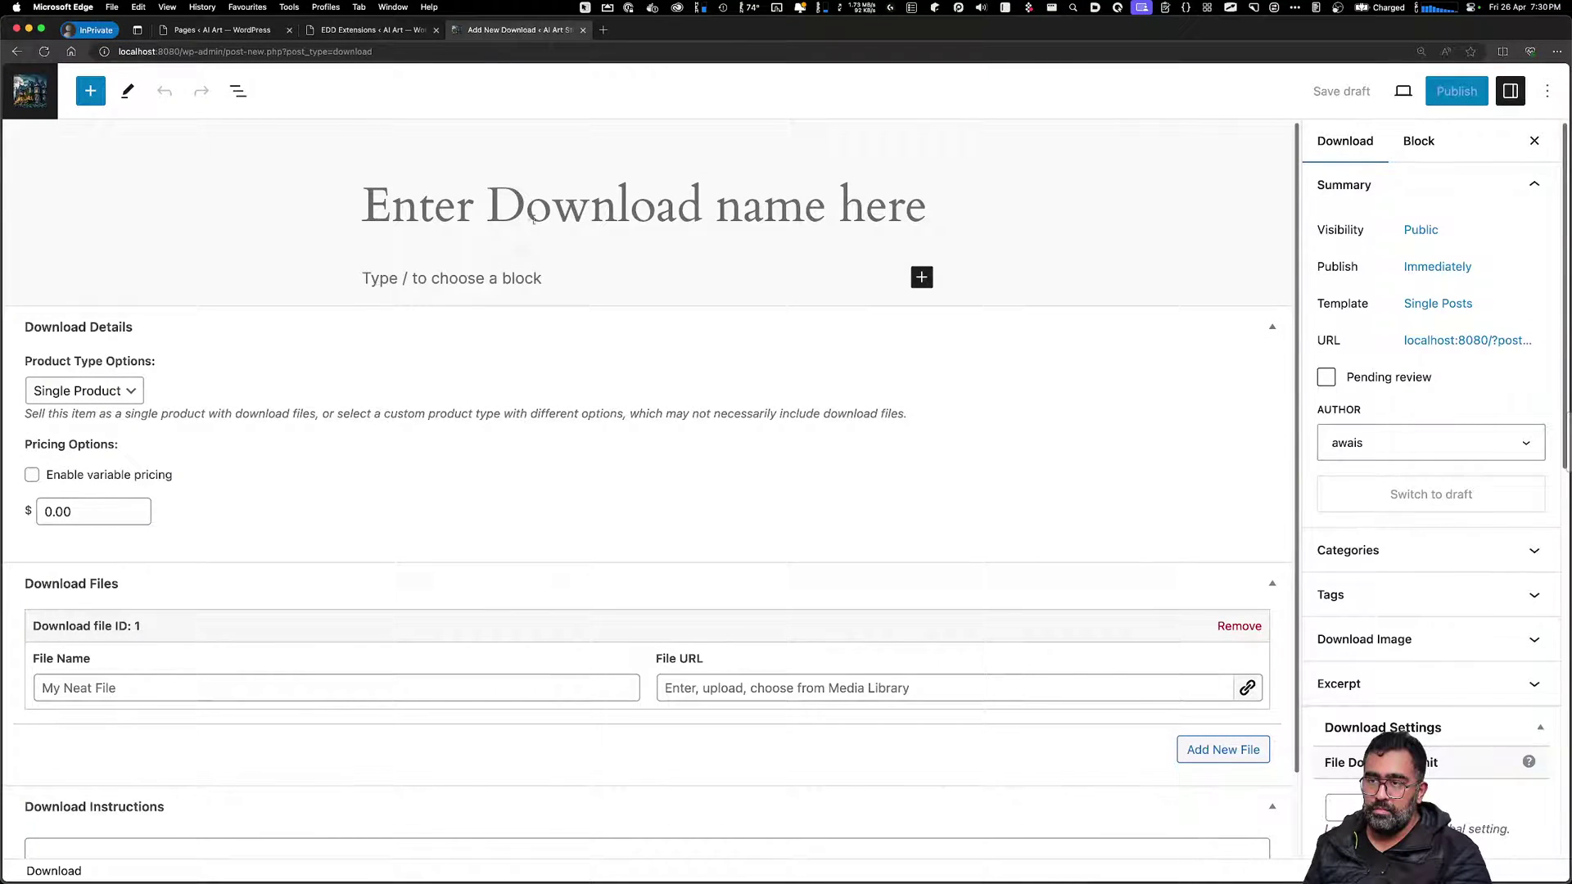
Review the Download Details fields, keeping Single Product as the product type
click(102, 510)
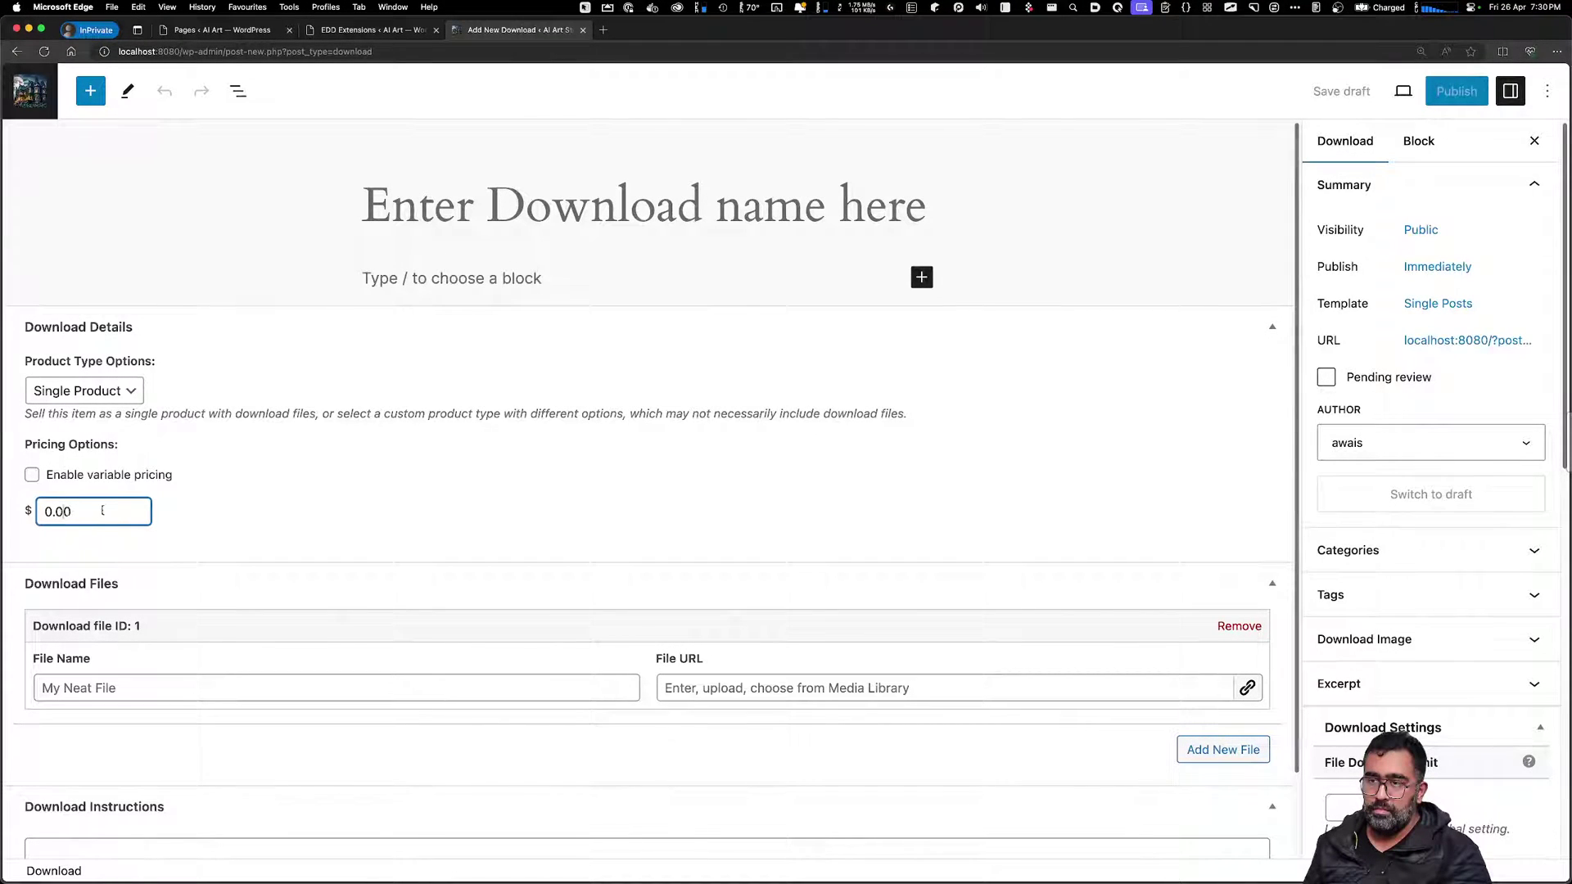
click(96, 391)
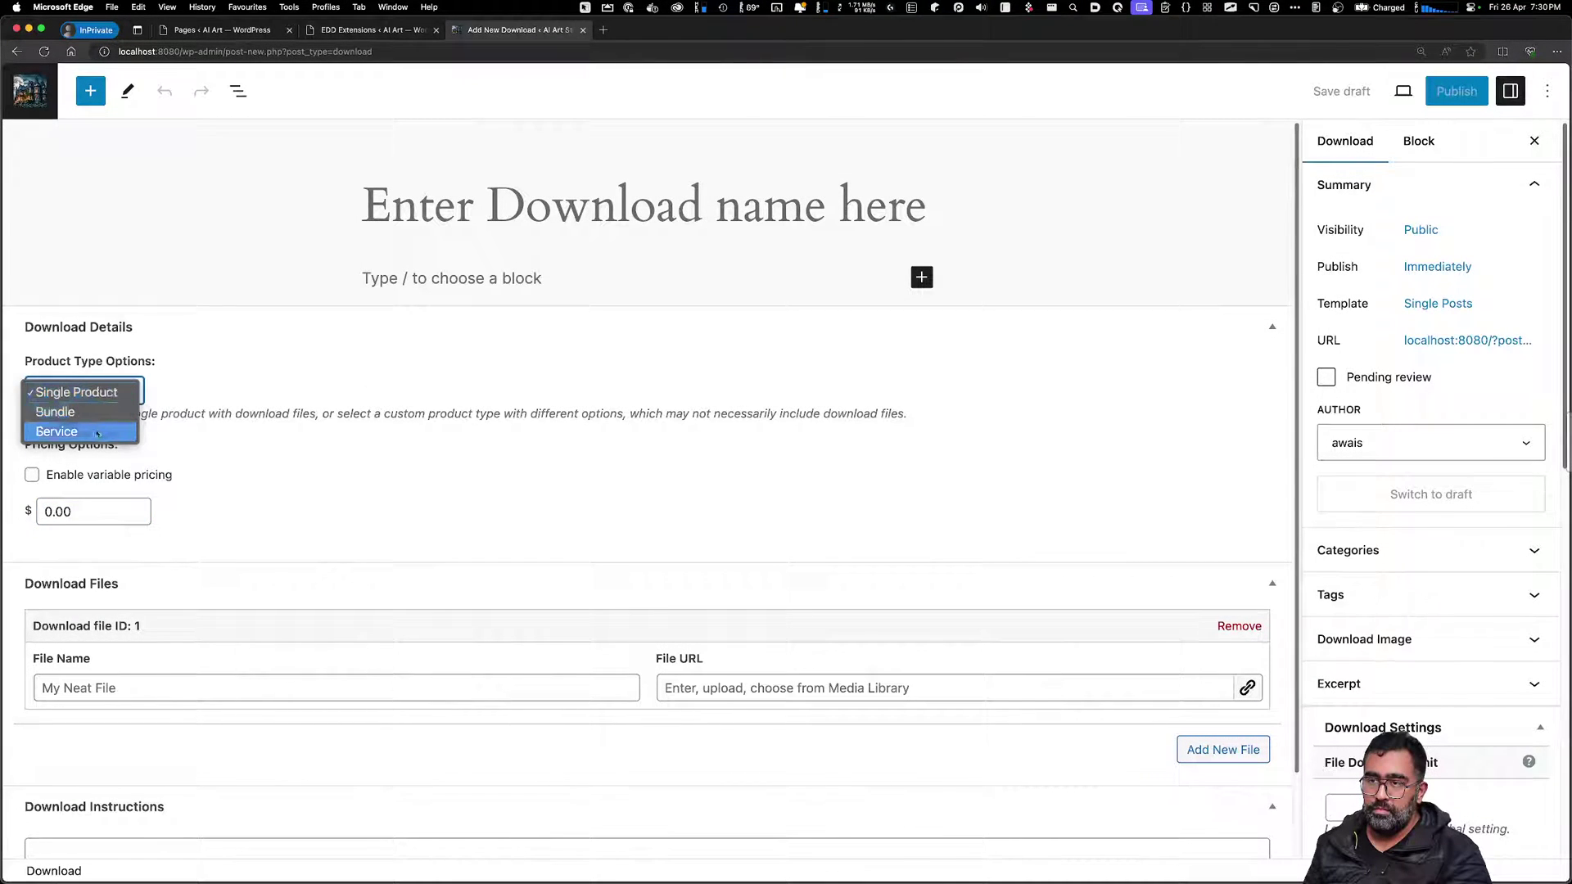
click(76, 393)
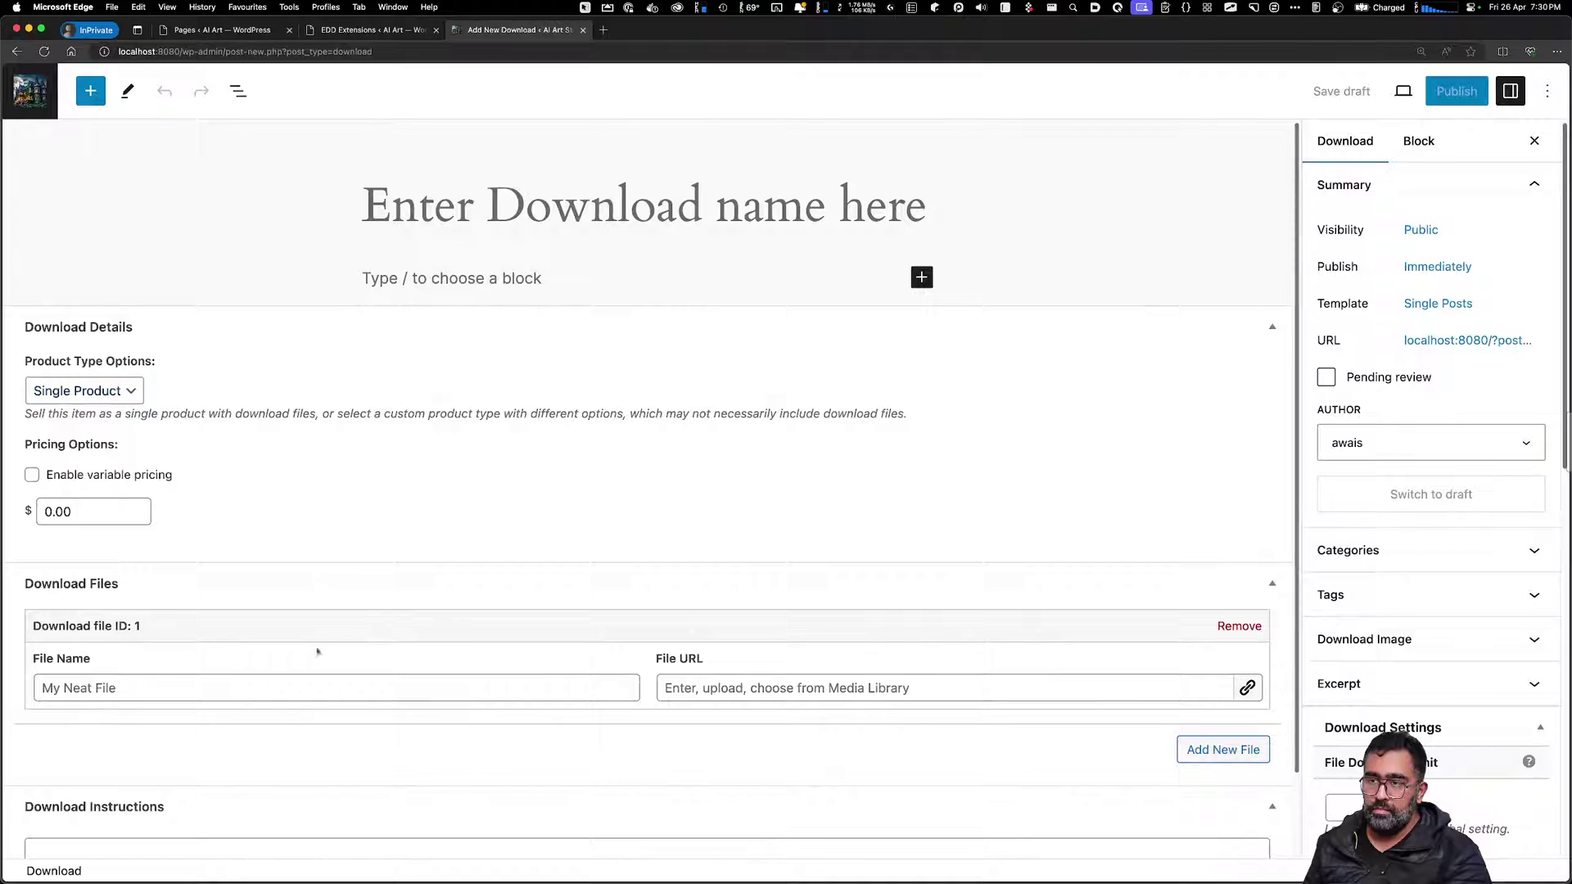
click(287, 688)
scroll(361, 746, down, 2)
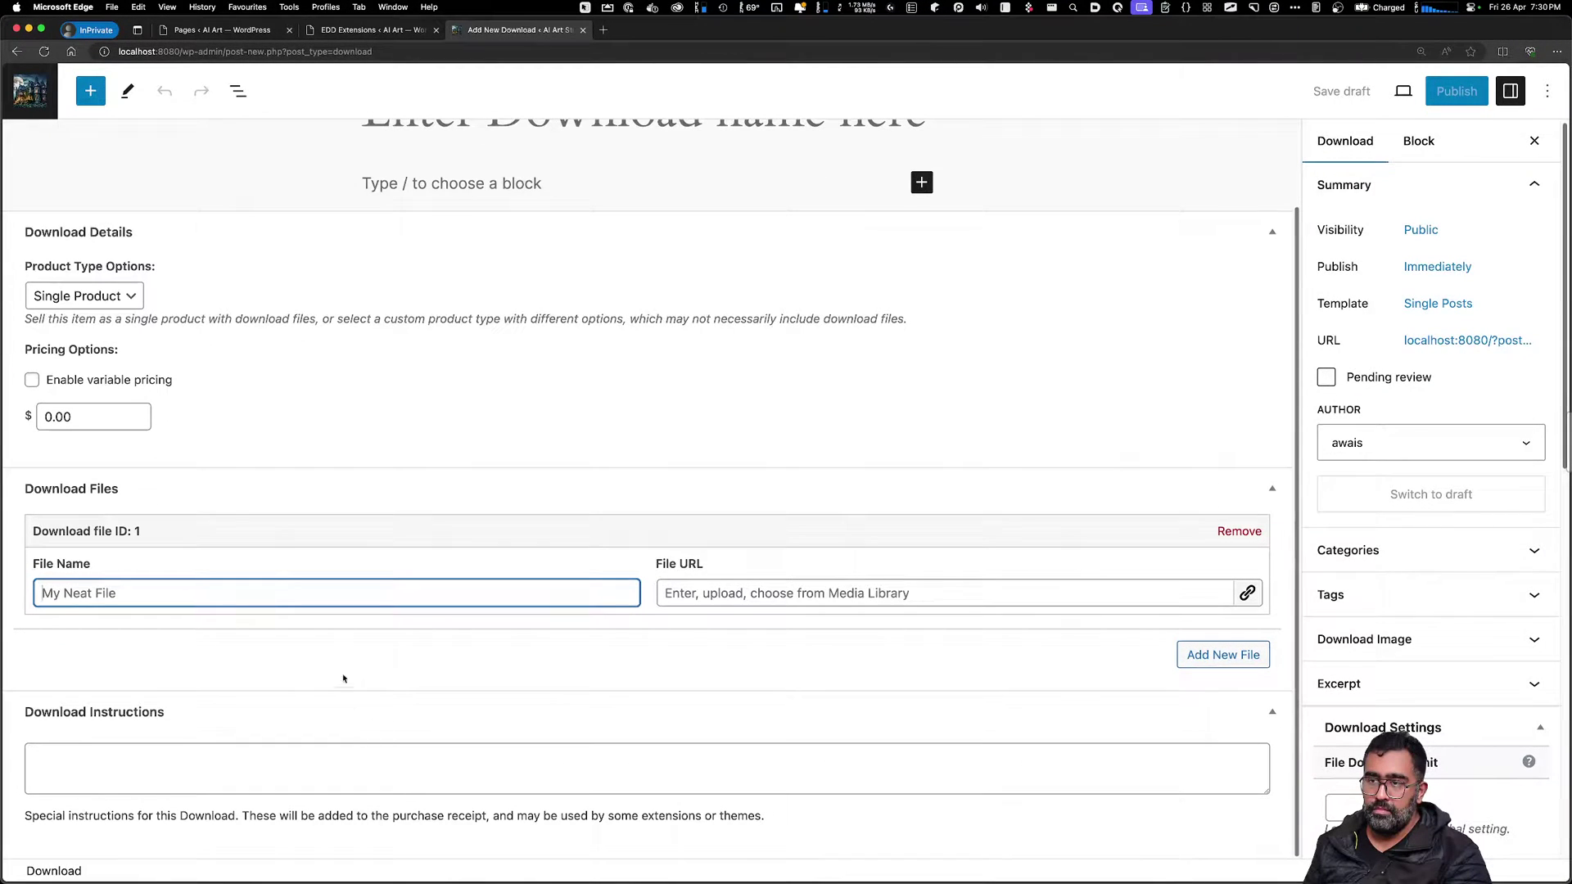
click(112, 509)
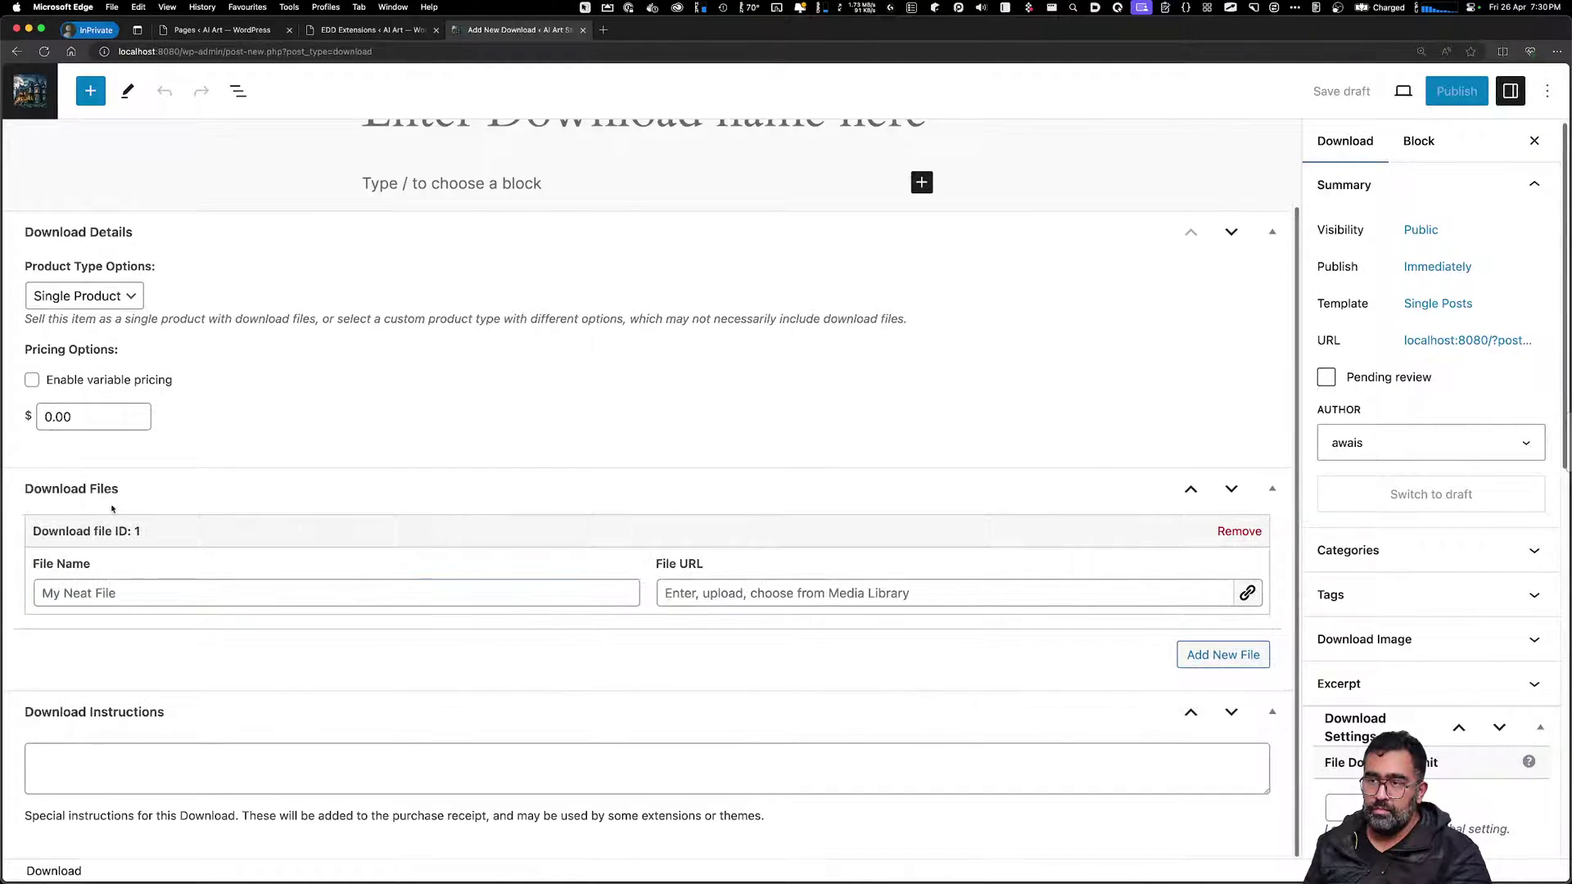
click(340, 751)
click(323, 642)
Change the download price from 0.00 to 1 and return to the title
double_click(30, 417)
text(1)
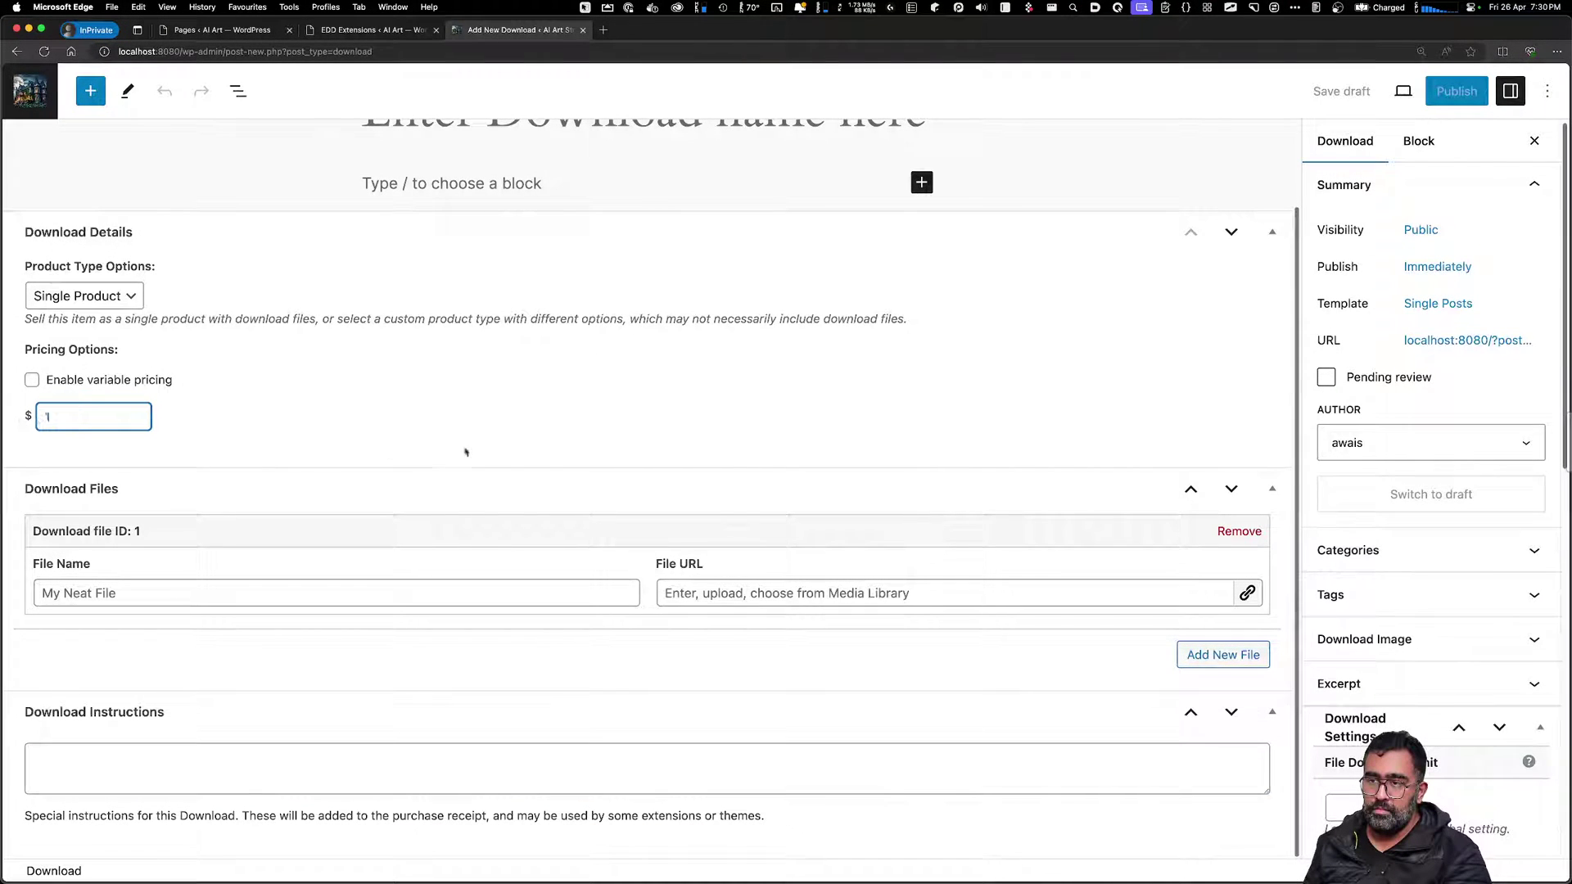
click(734, 646)
scroll(396, 460, up, 2)
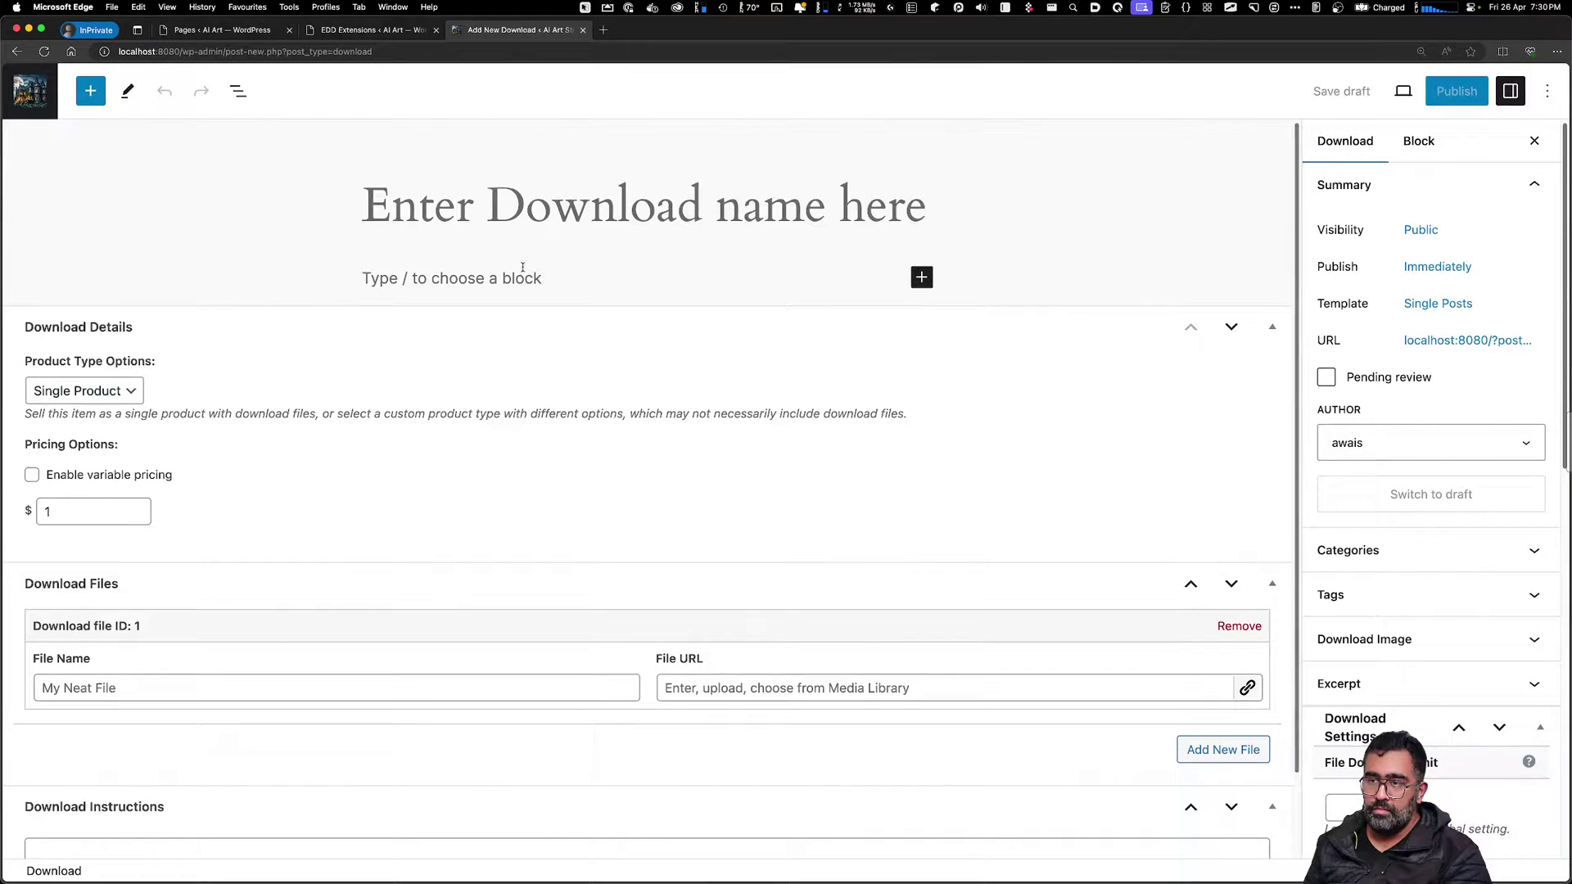
click(429, 276)
click(610, 208)
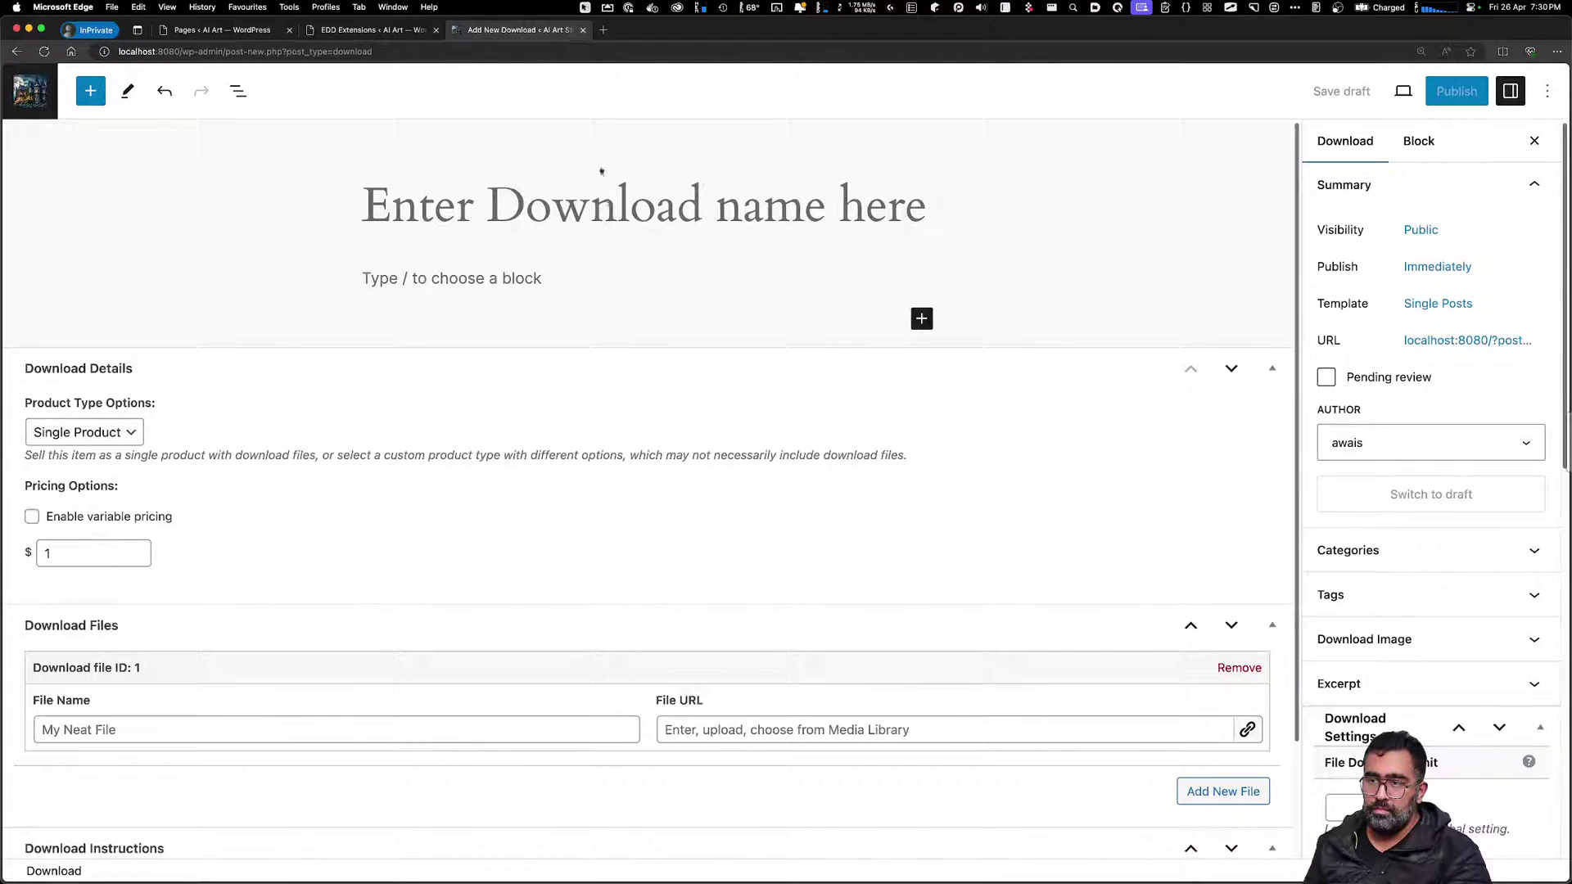
Switch to the EDD Extensions browser tab
click(386, 37)
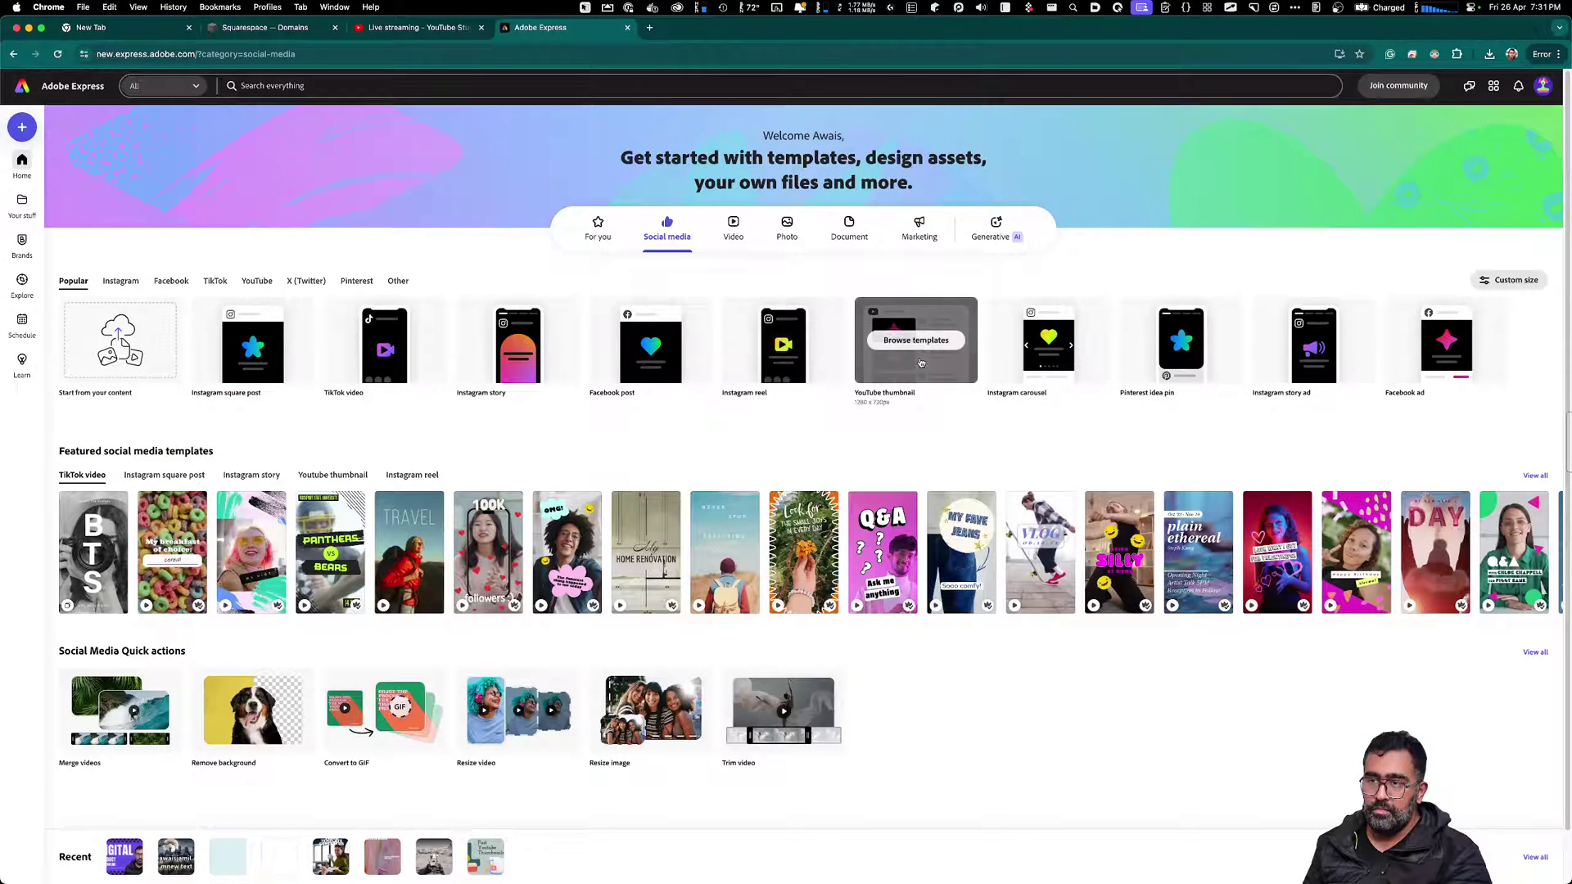
Start a YouTube thumbnail and open the Breaking News template found by searching 'Break'
click(918, 356)
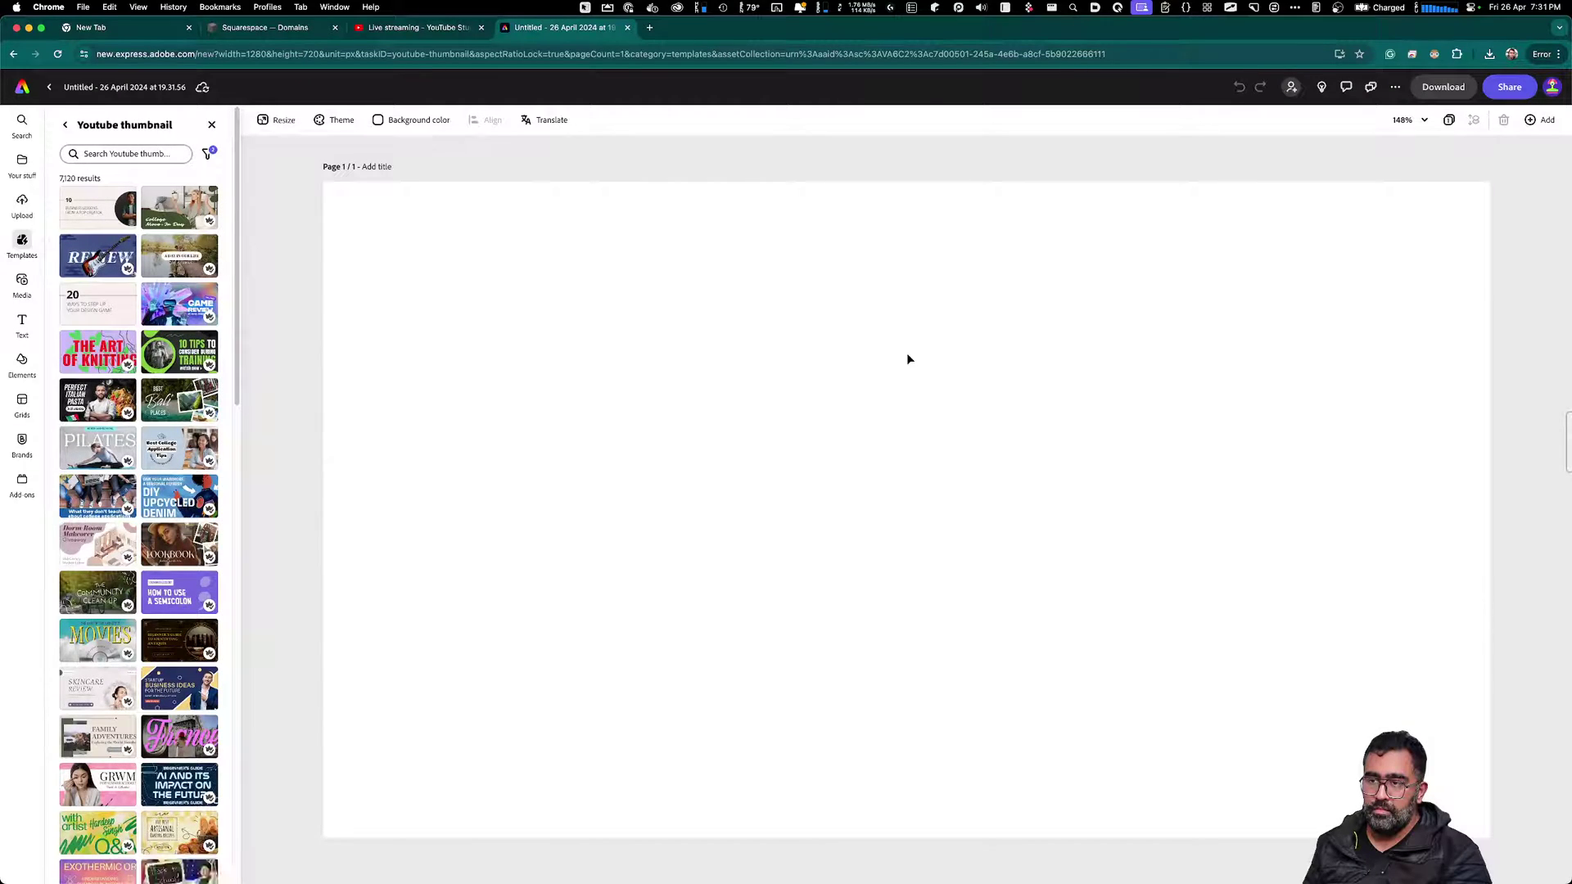
click(146, 154)
text(Break)
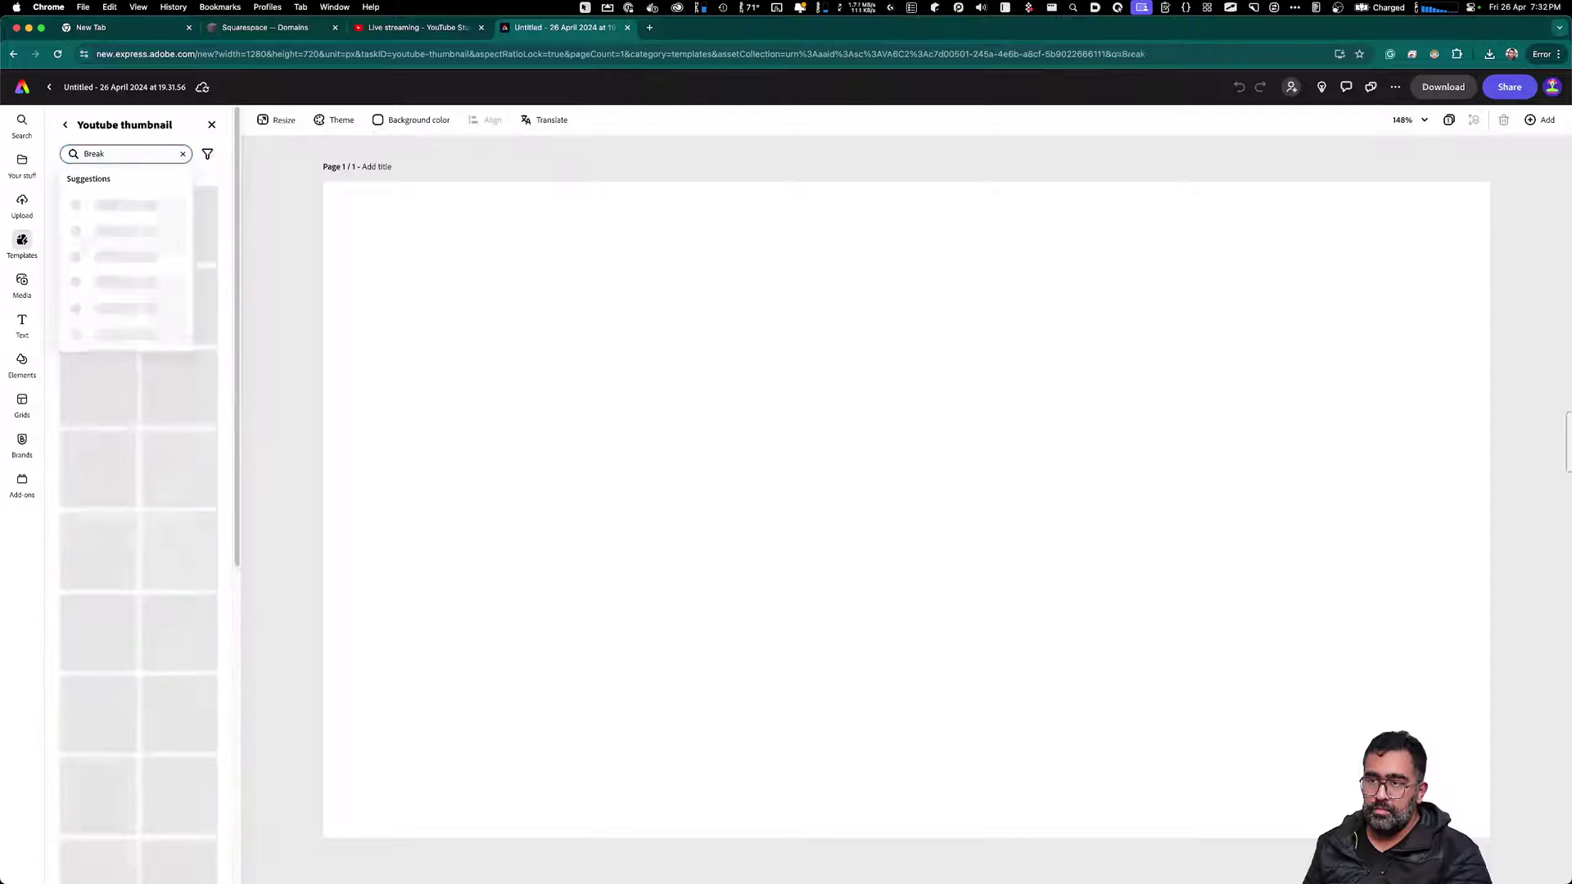
key(Return)
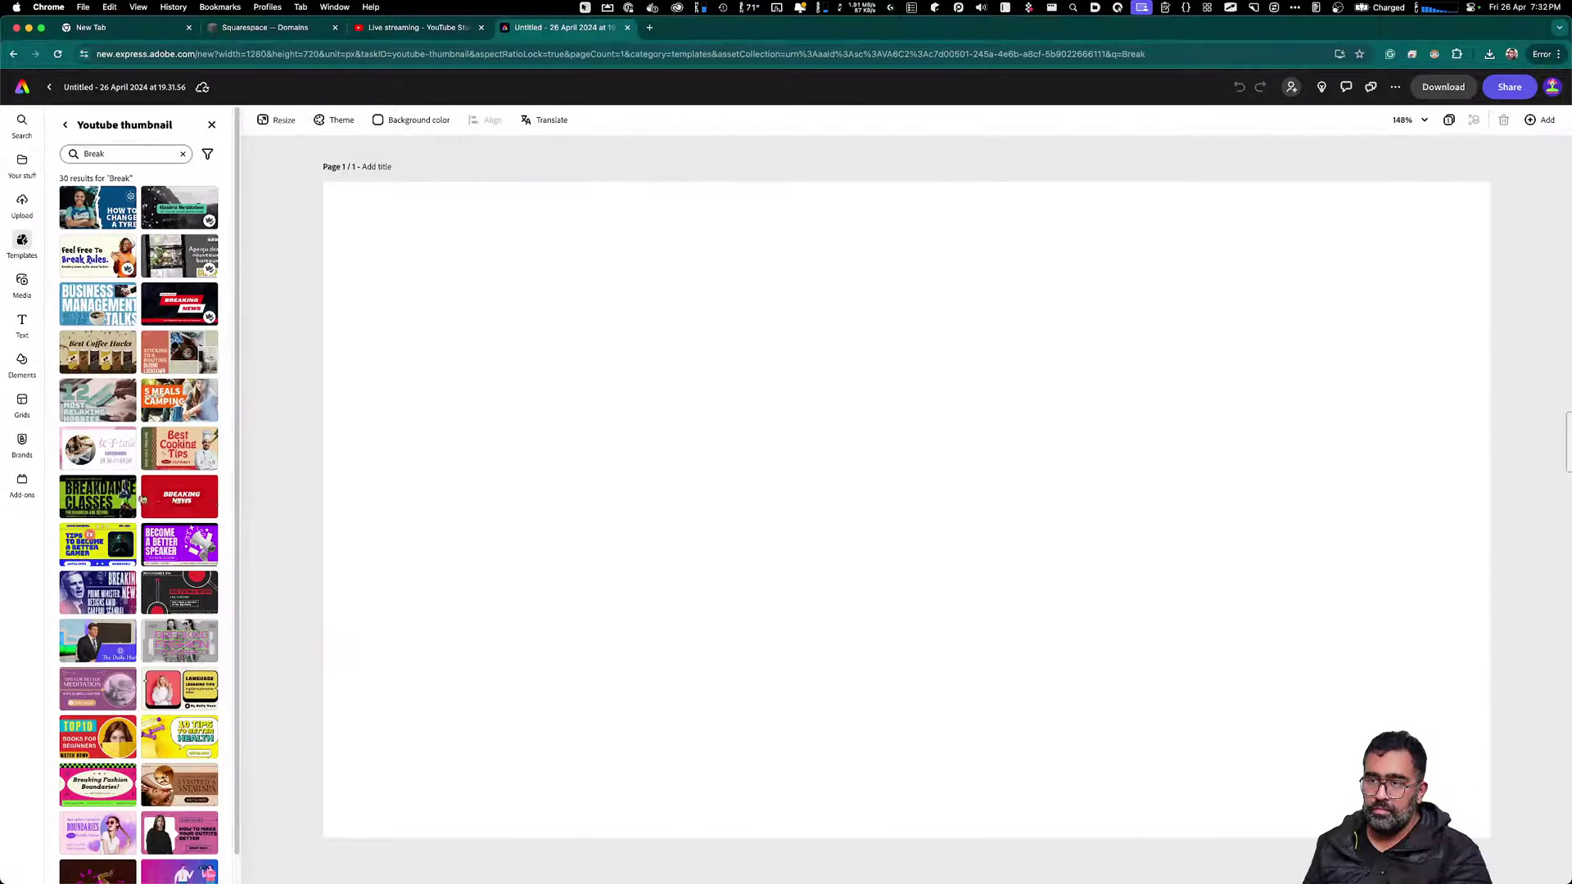
scroll(171, 487, down, 1)
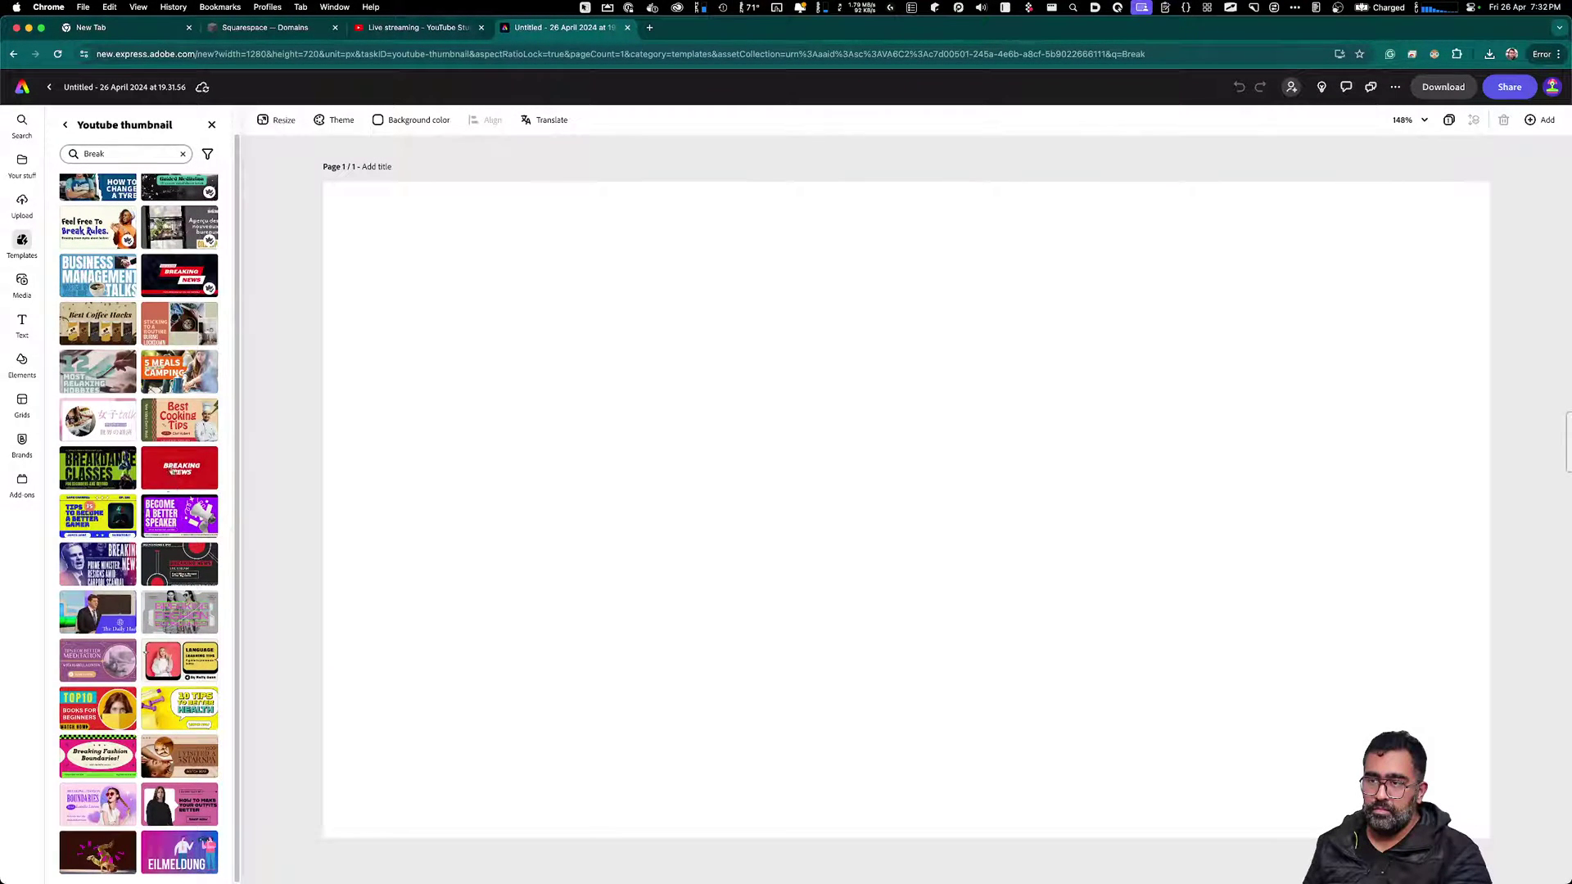
click(172, 481)
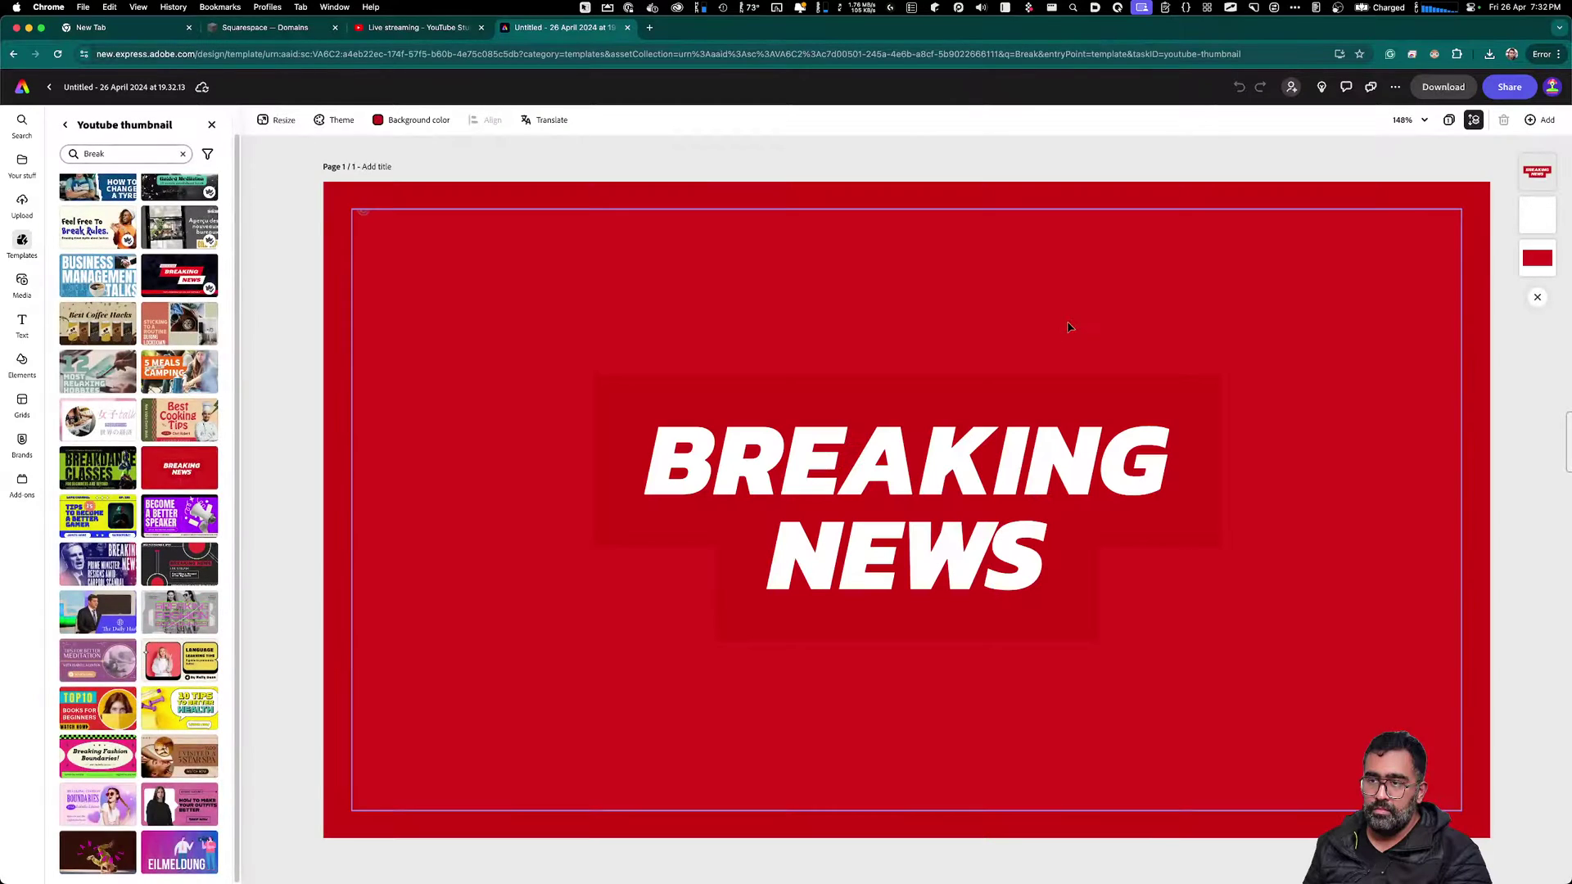
Retype the headline so it reads 'On Short Break'
click(977, 457)
double_click(977, 457)
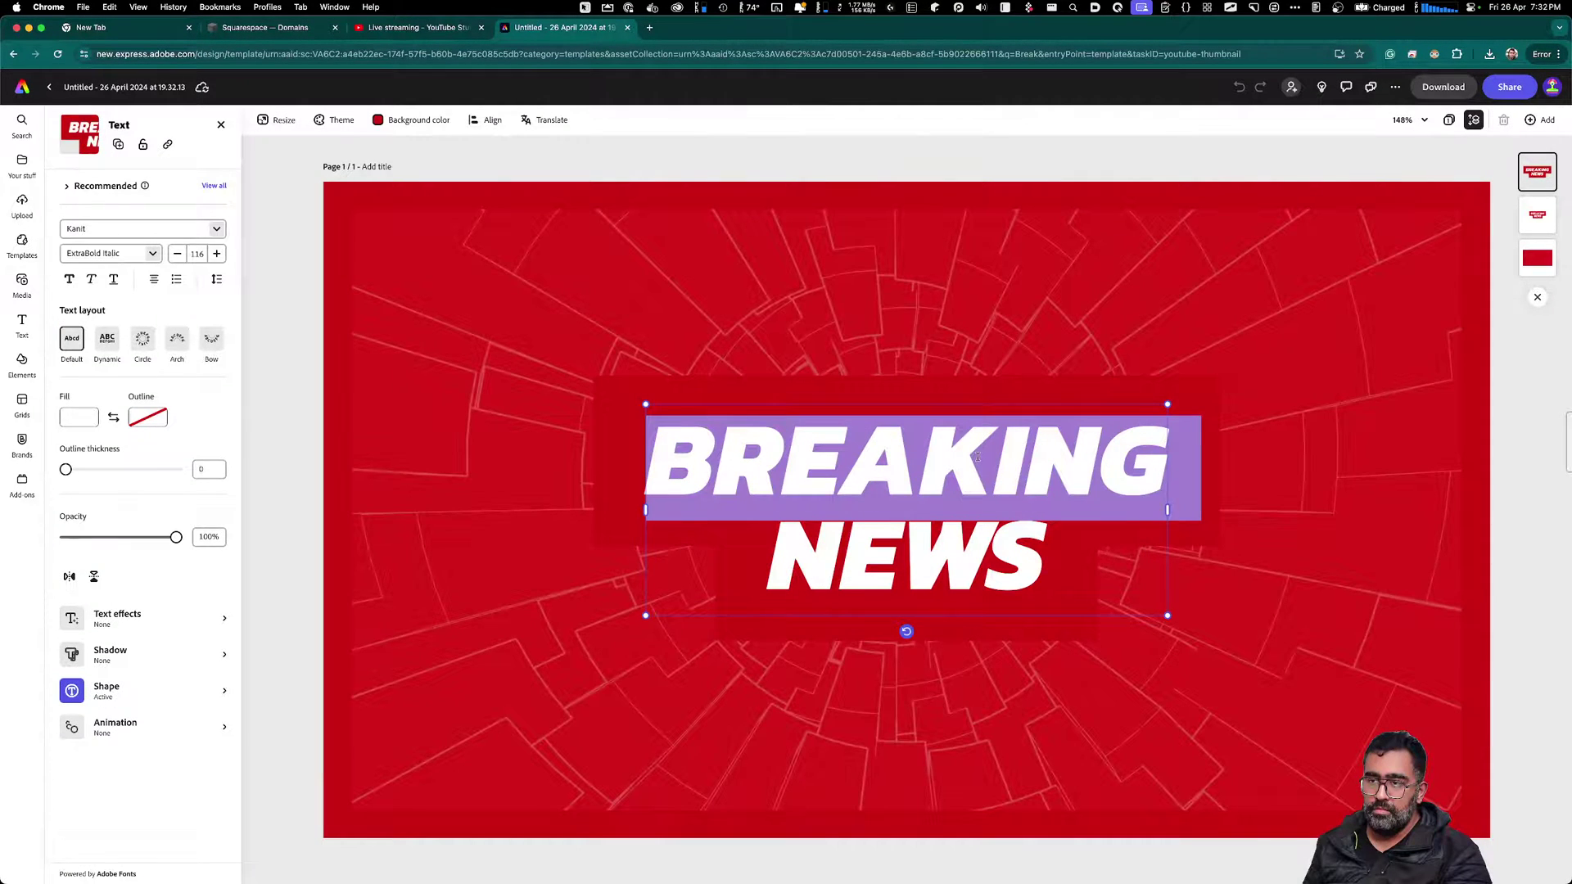
text(On Stho)
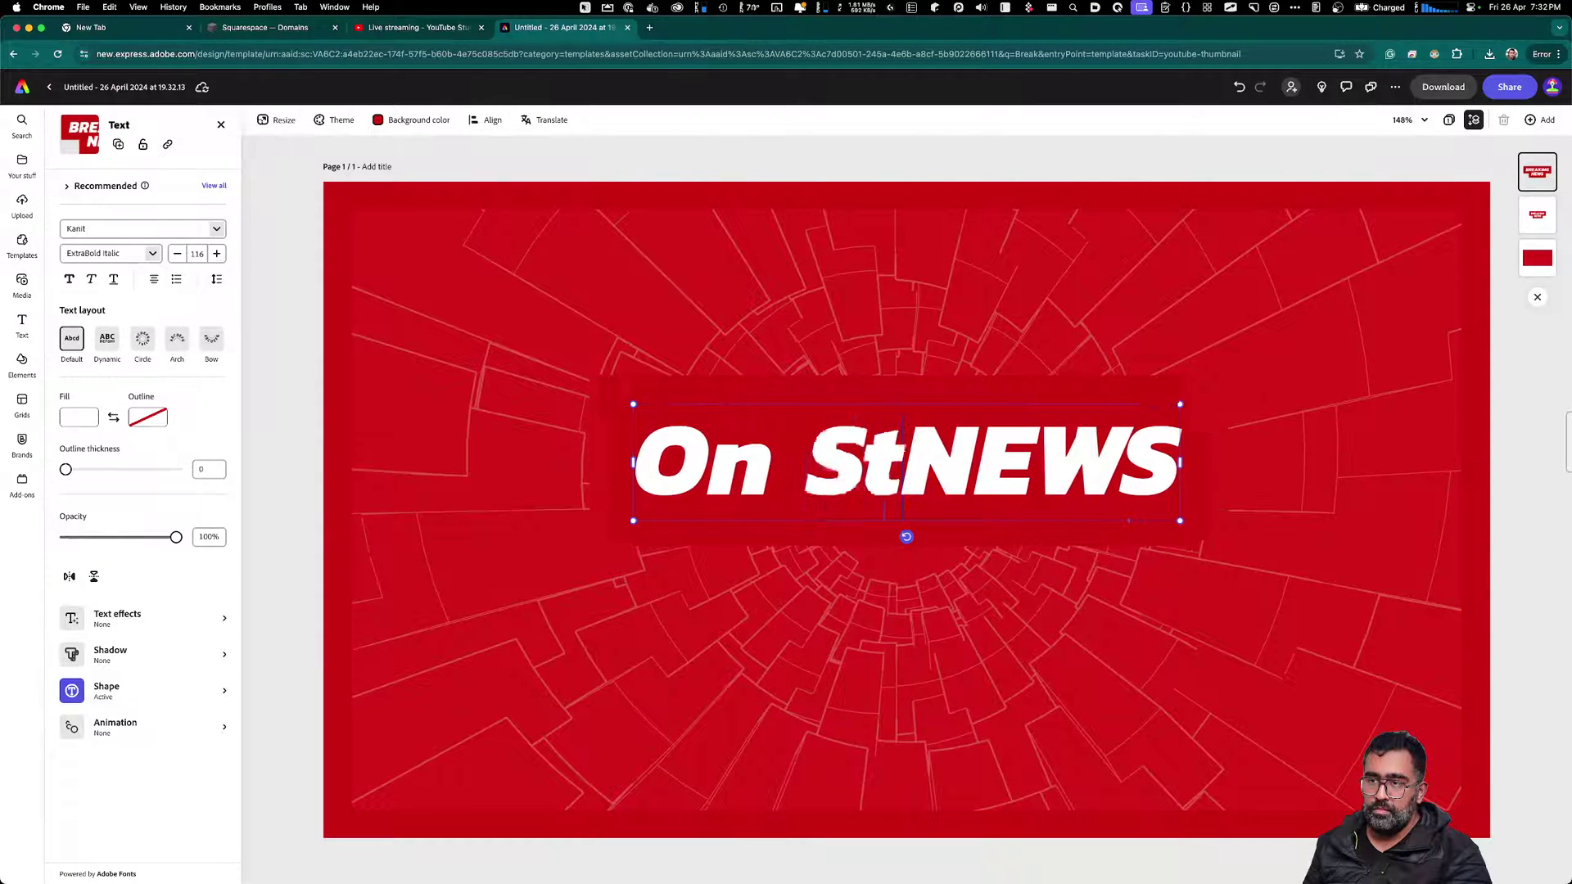
key(BackSpace)
key(BackSpace)
key(BackSpace)
text(hort)
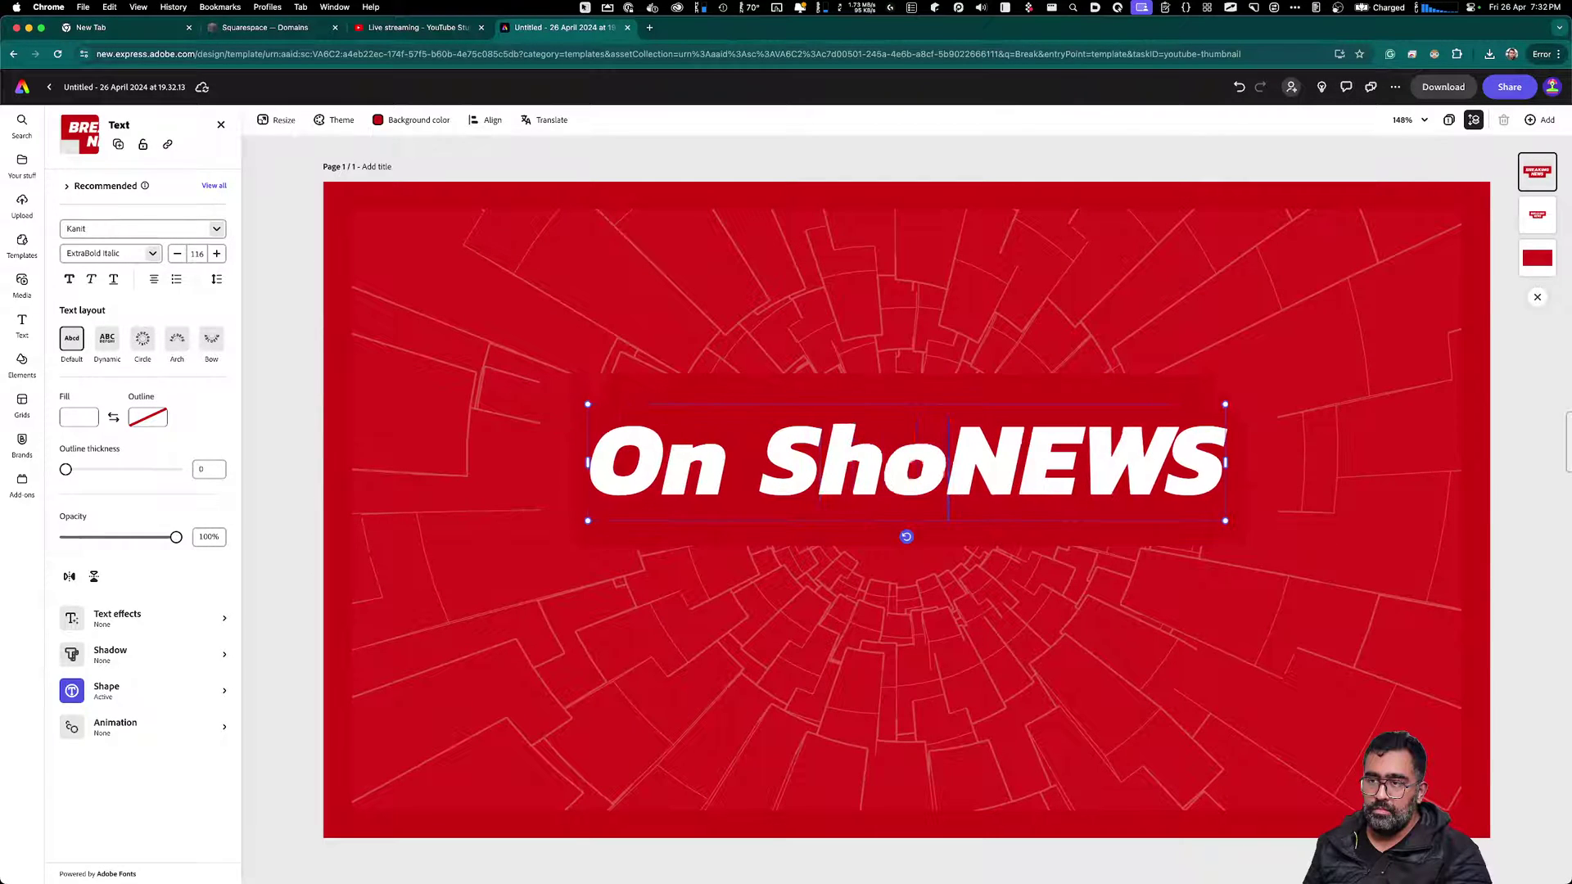
text( Break)
key(Delete)
key(Delete)
key(Delete)
key(Delete)
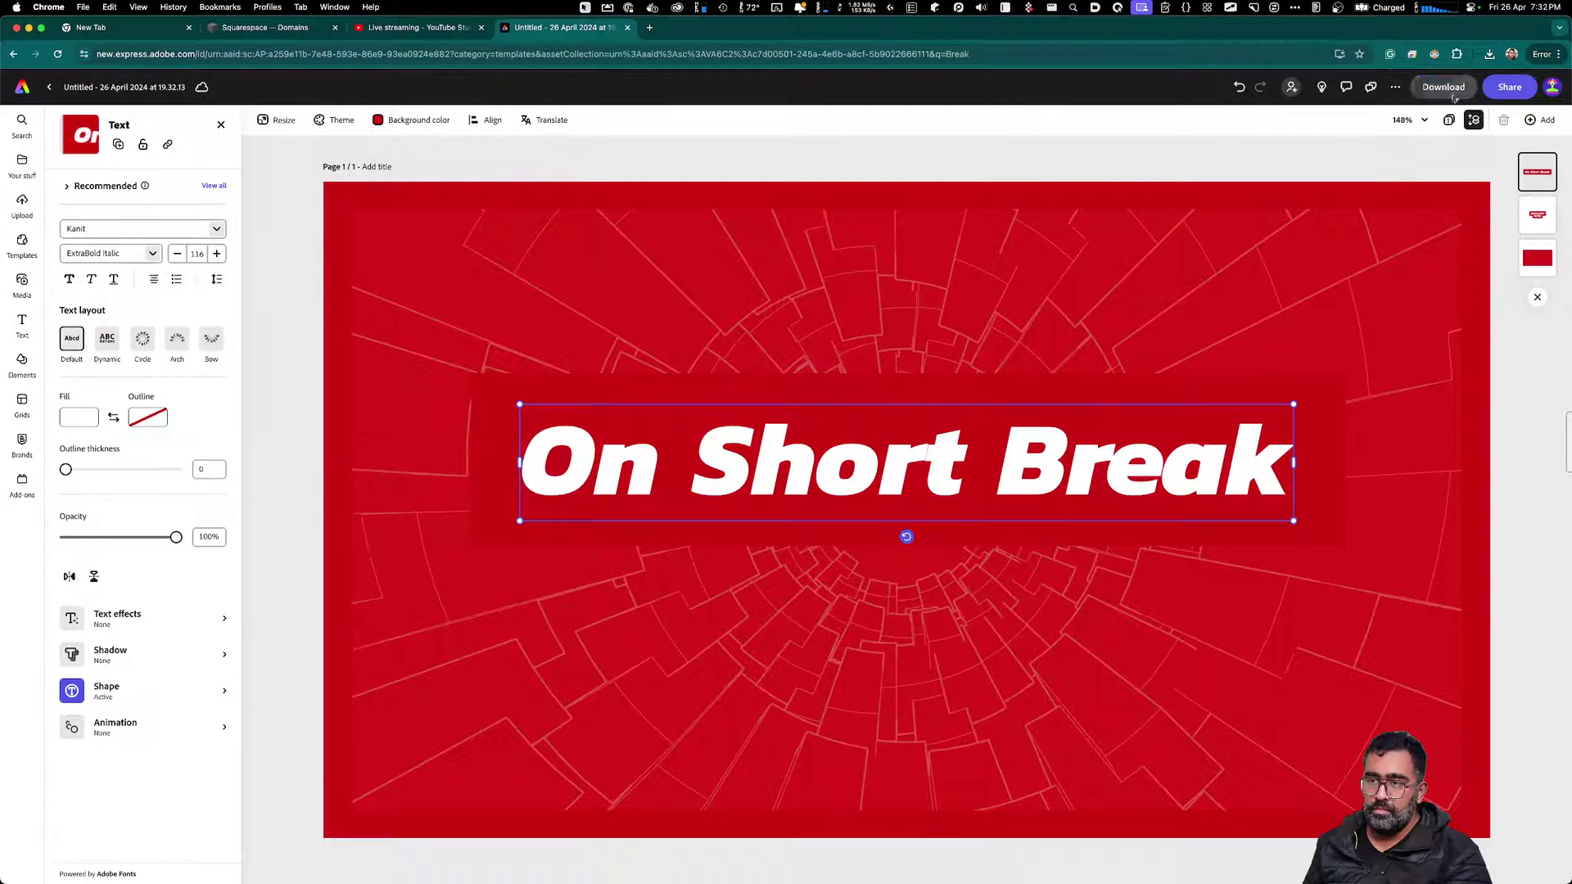
Download the thumbnail as a PNG and show it in its folder
click(1450, 92)
click(1456, 219)
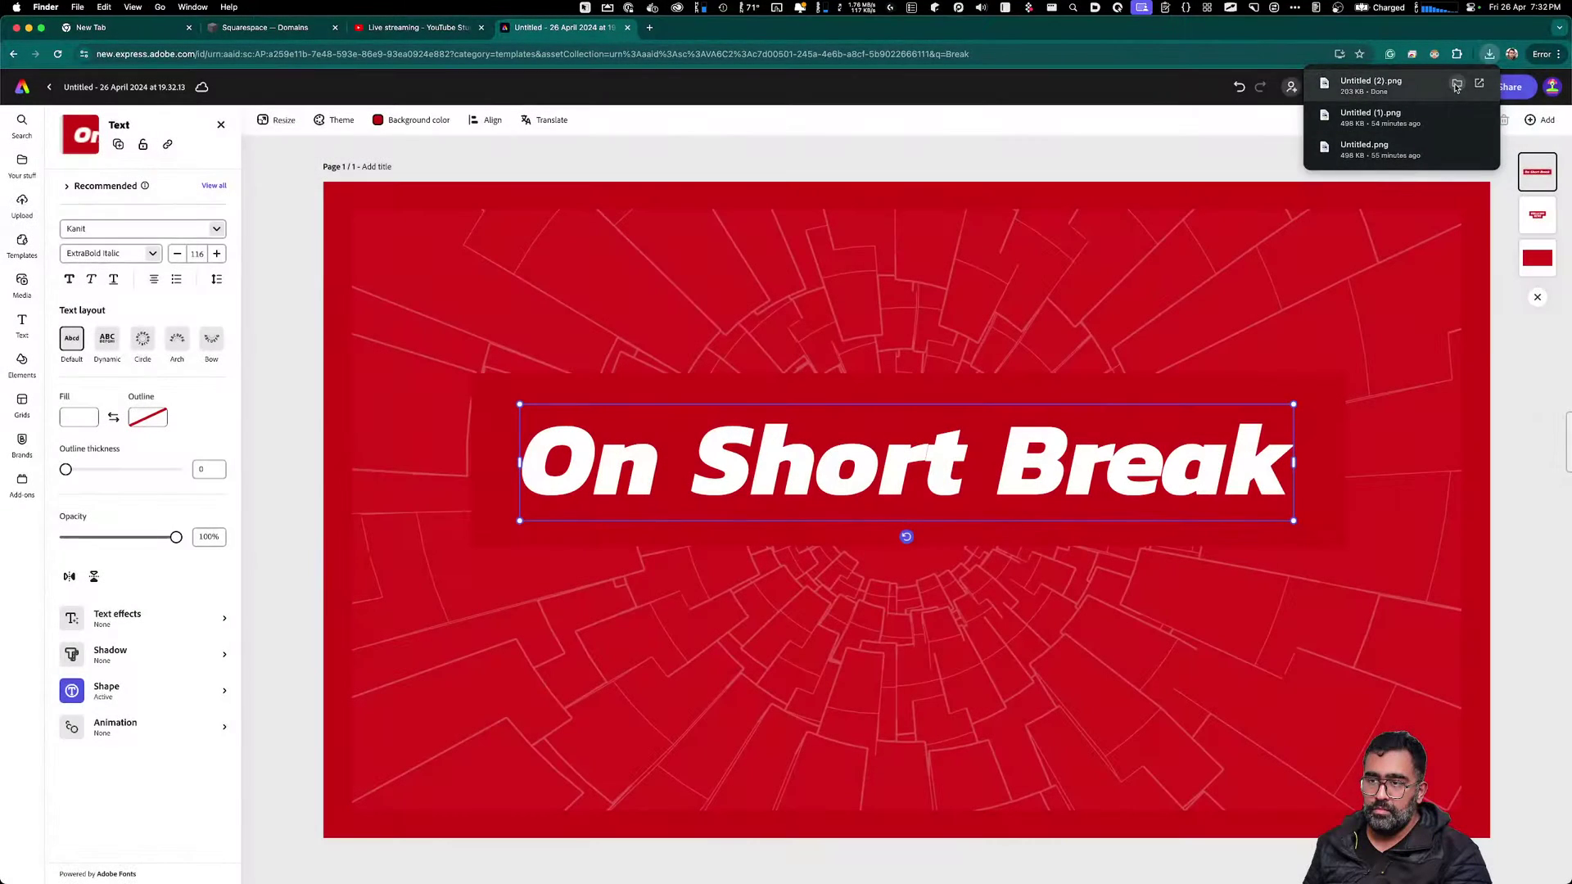
click(1456, 83)
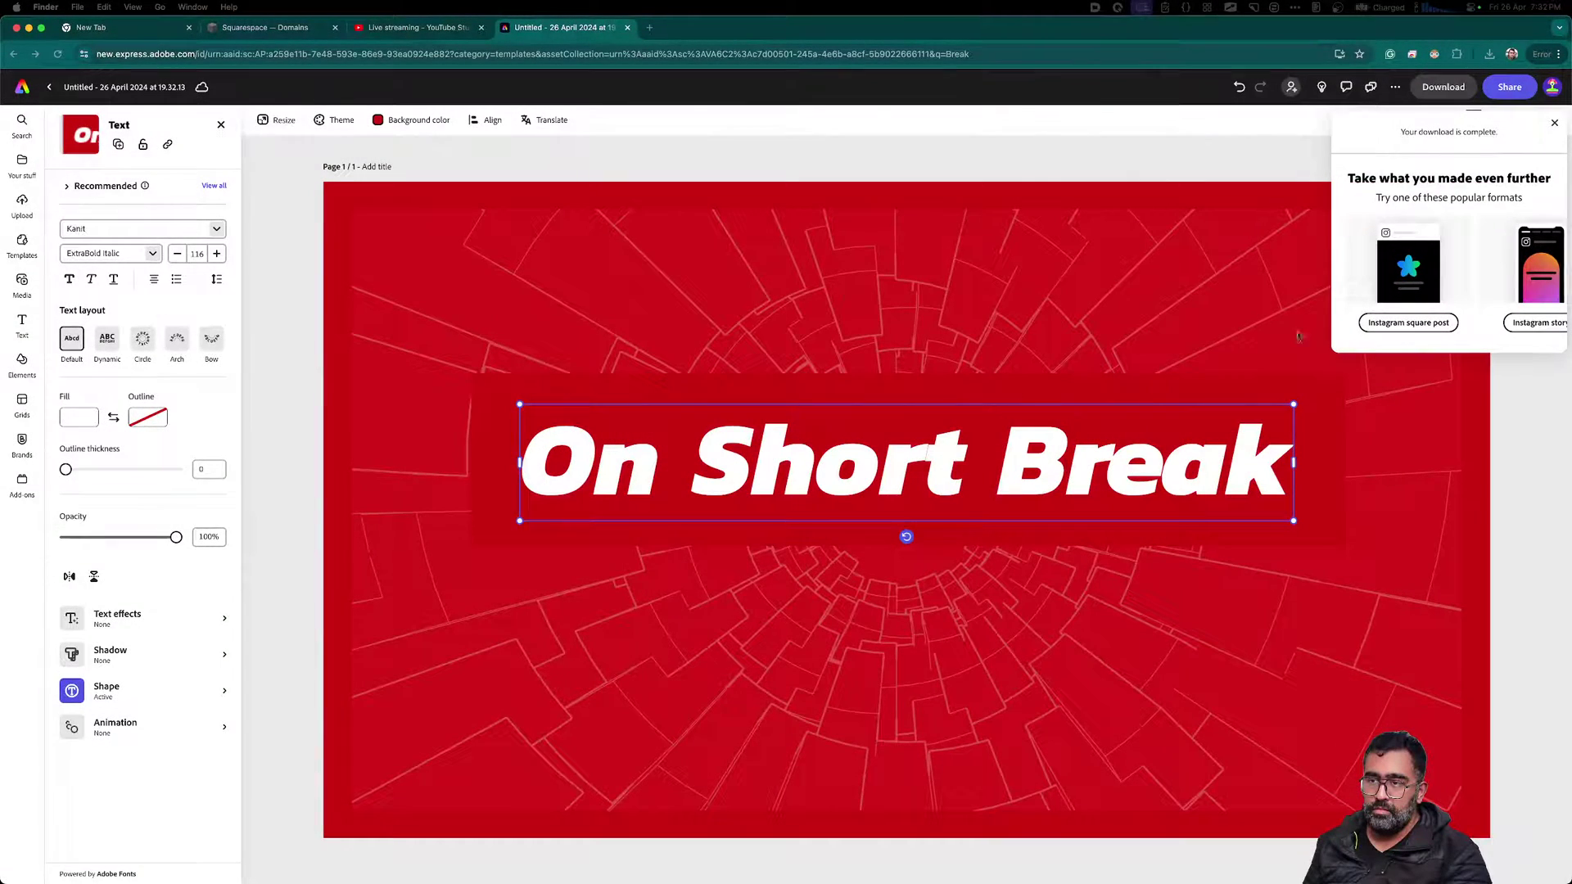
Close the Adobe Express tab and hide the browser window
click(832, 350)
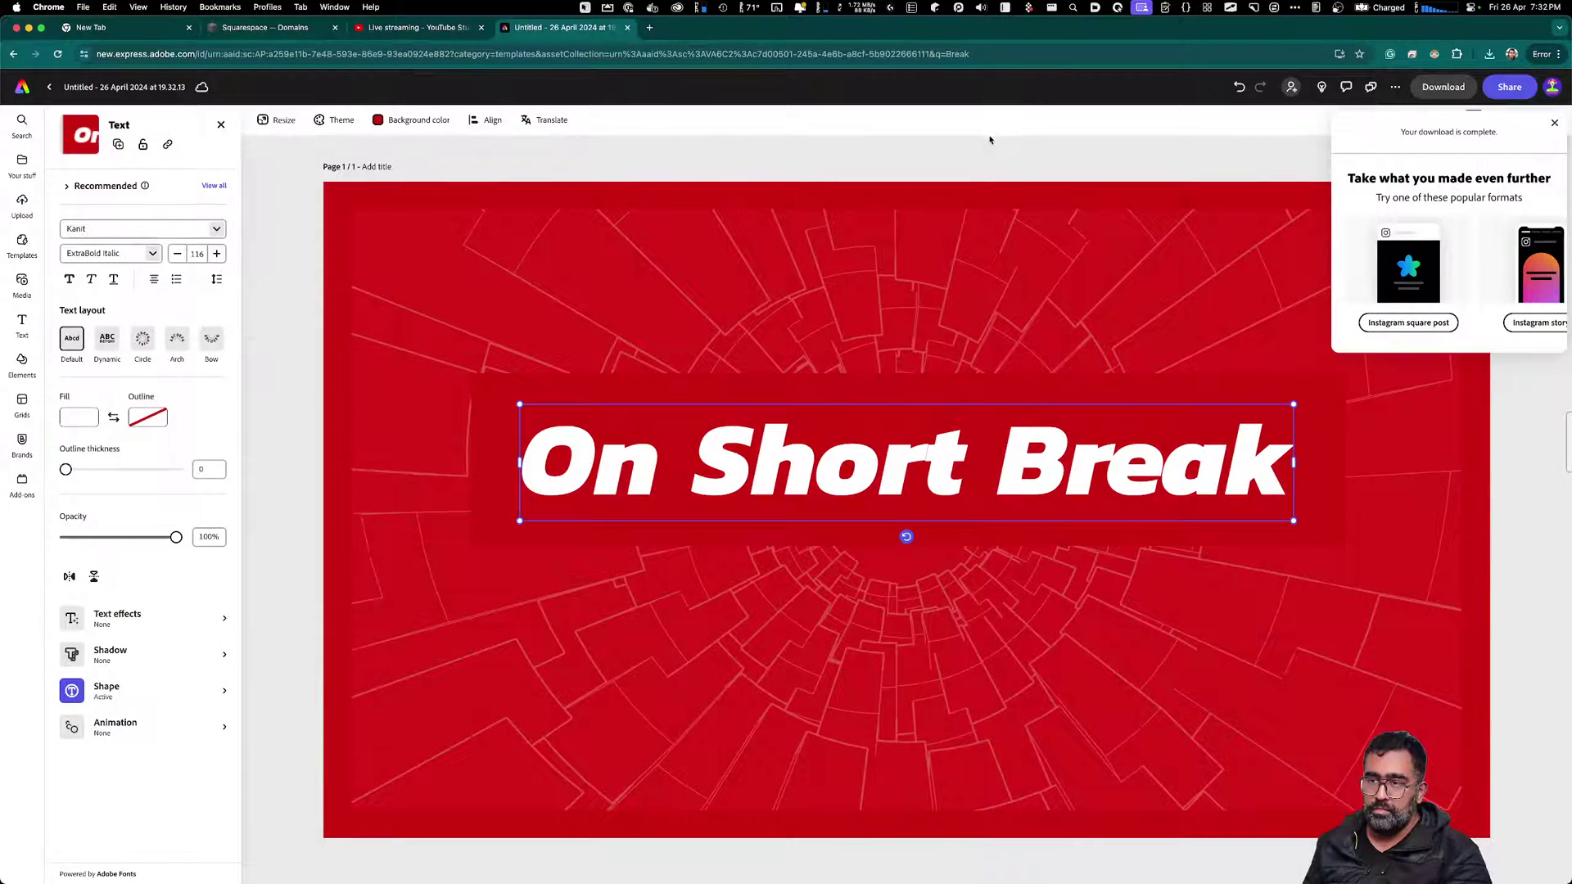
key(super+w)
key(ctrl+alt+super+Right)
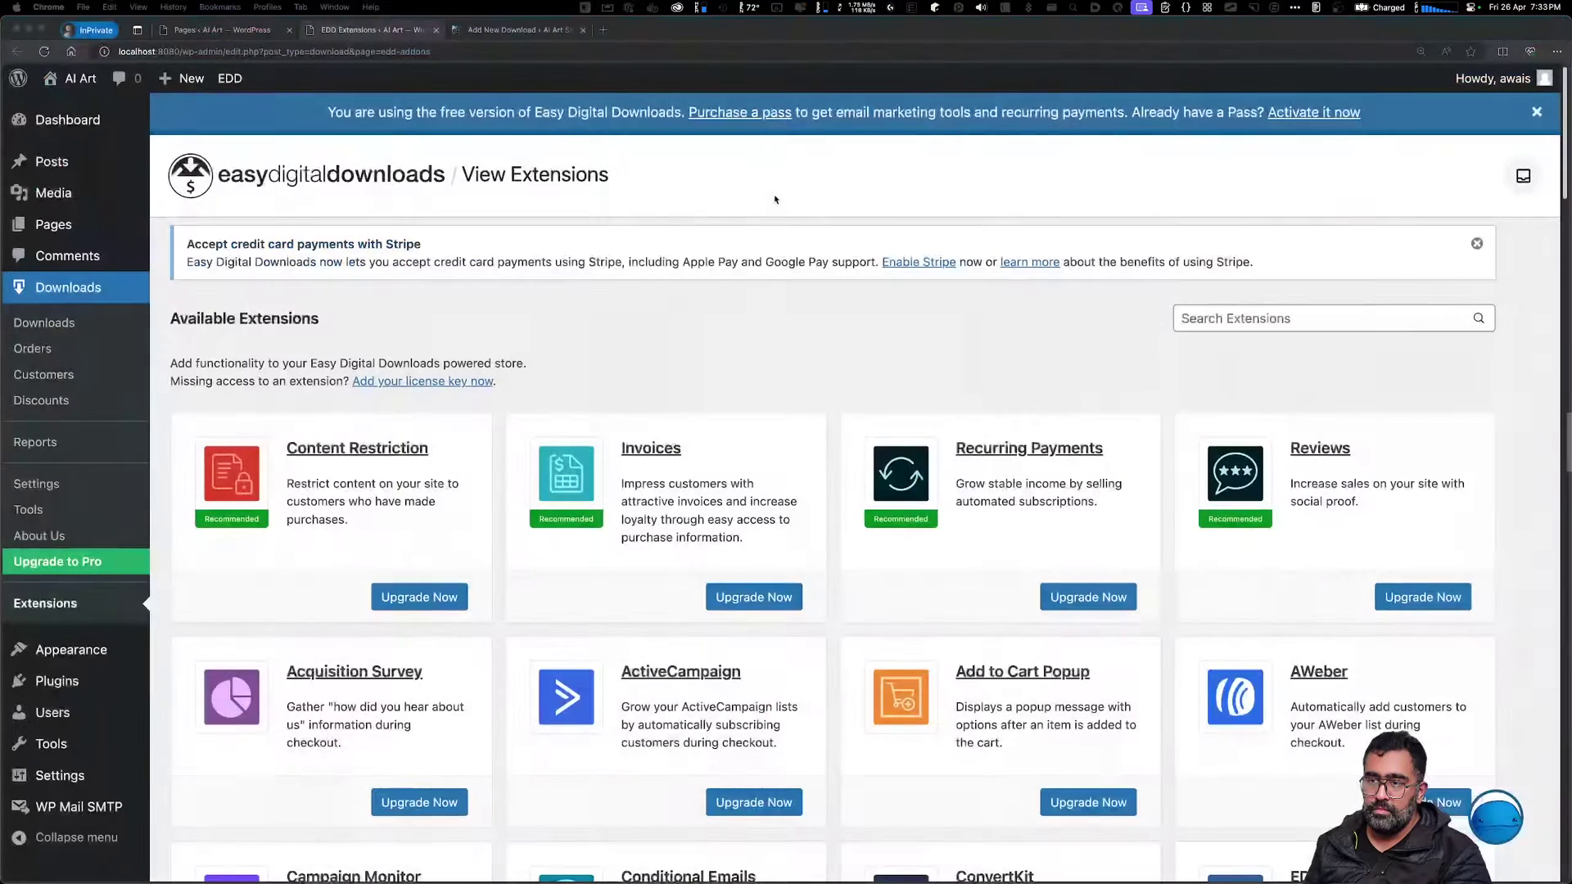
Scroll the EDD Extensions page down to PayPal Pro, Zapier and Custom Deliverables
click(851, 300)
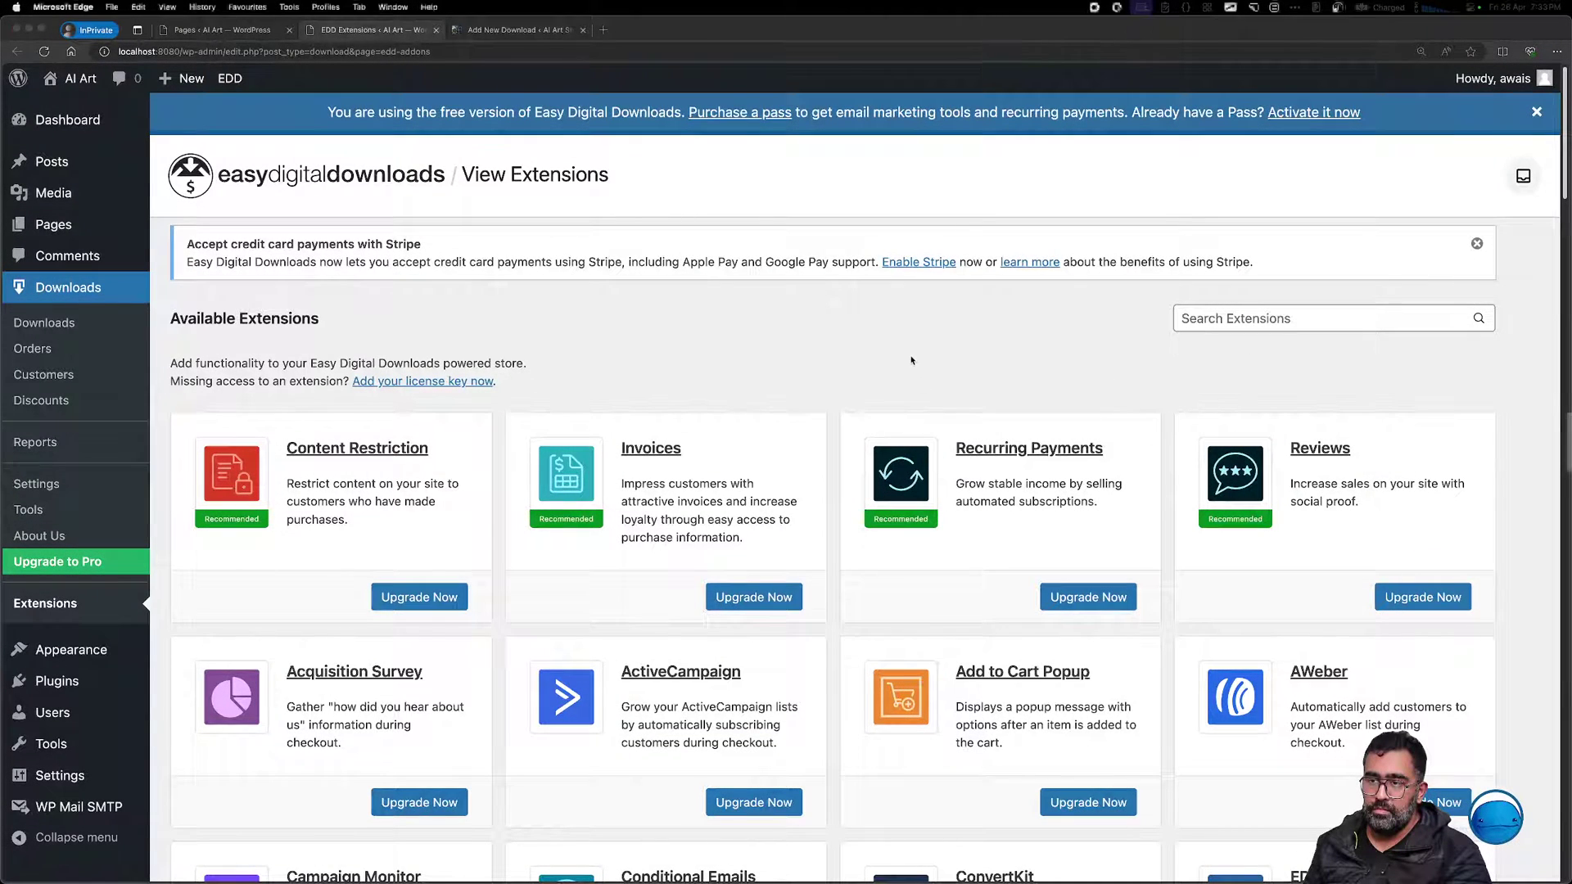
click(177, 270)
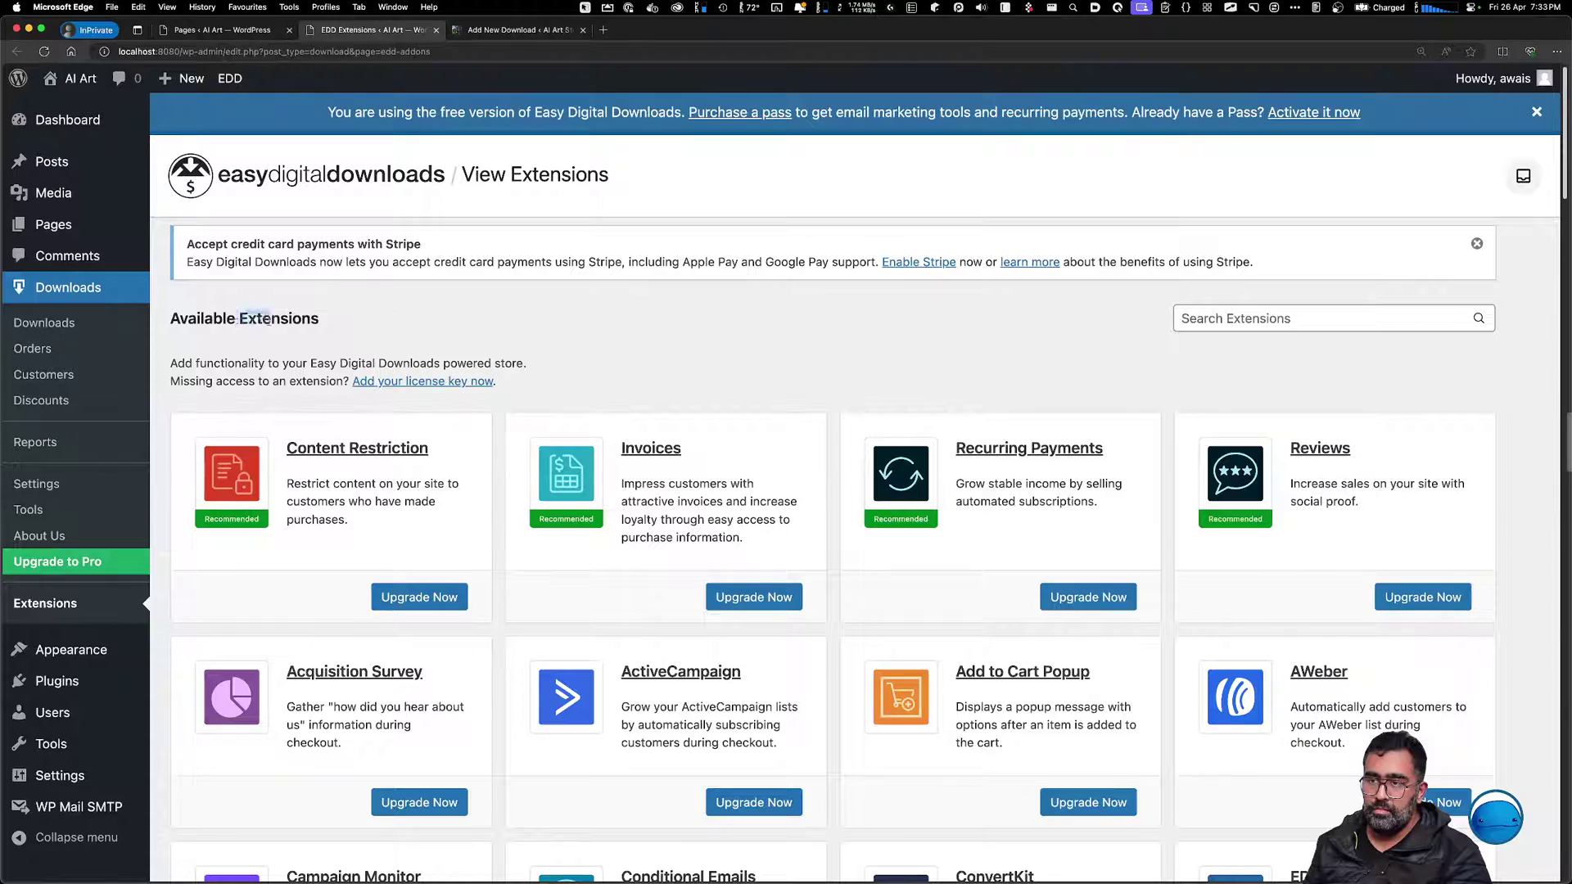
scroll(625, 665, down, 4)
scroll(626, 663, down, 7)
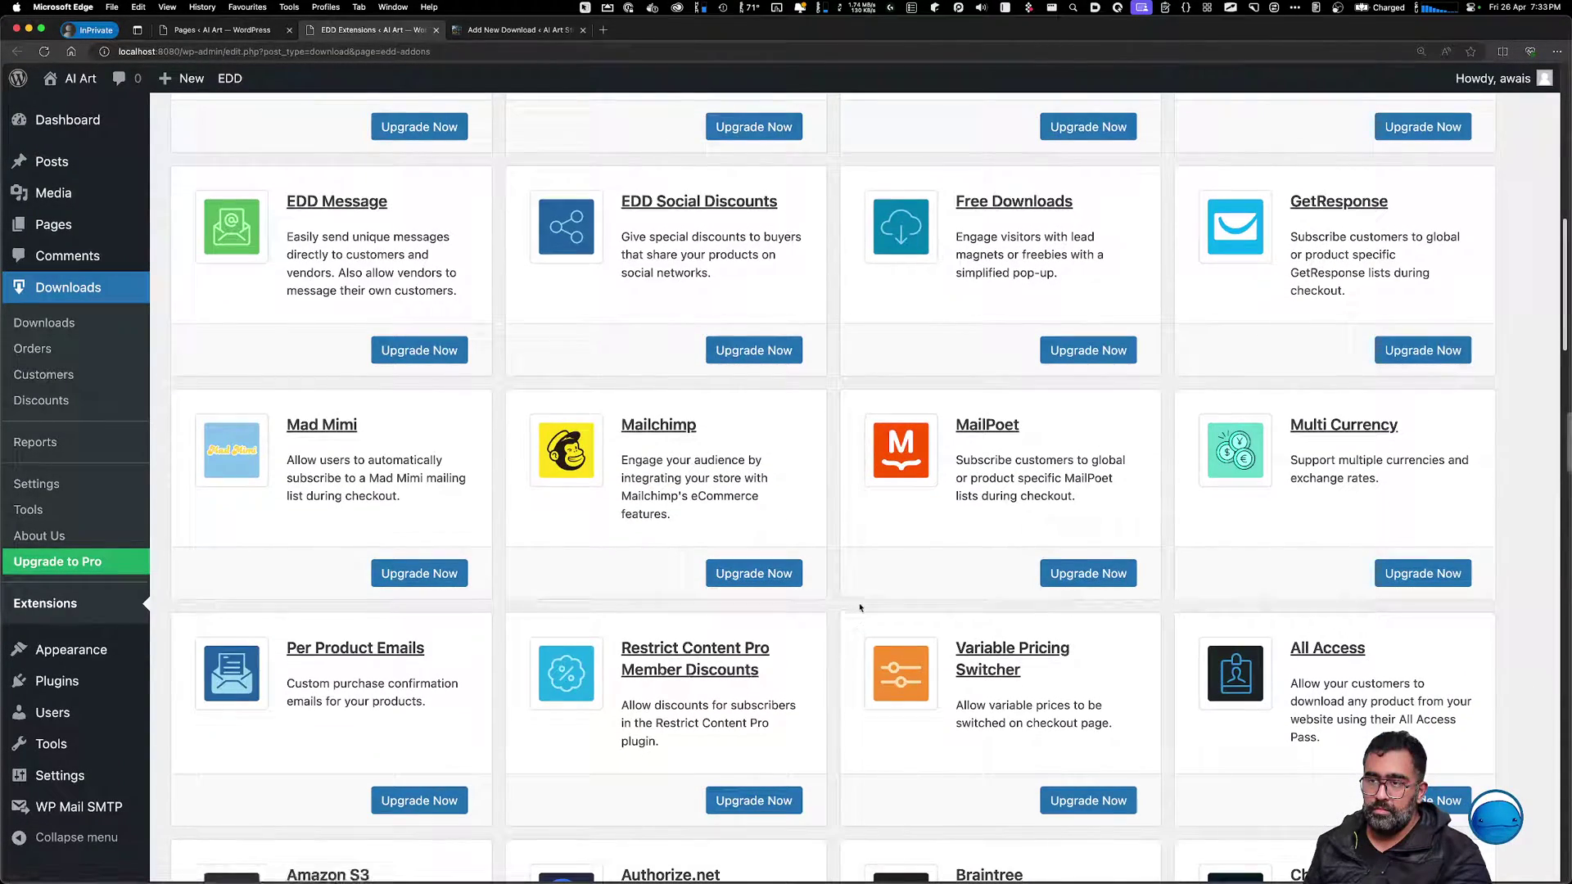
scroll(756, 627, down, 8)
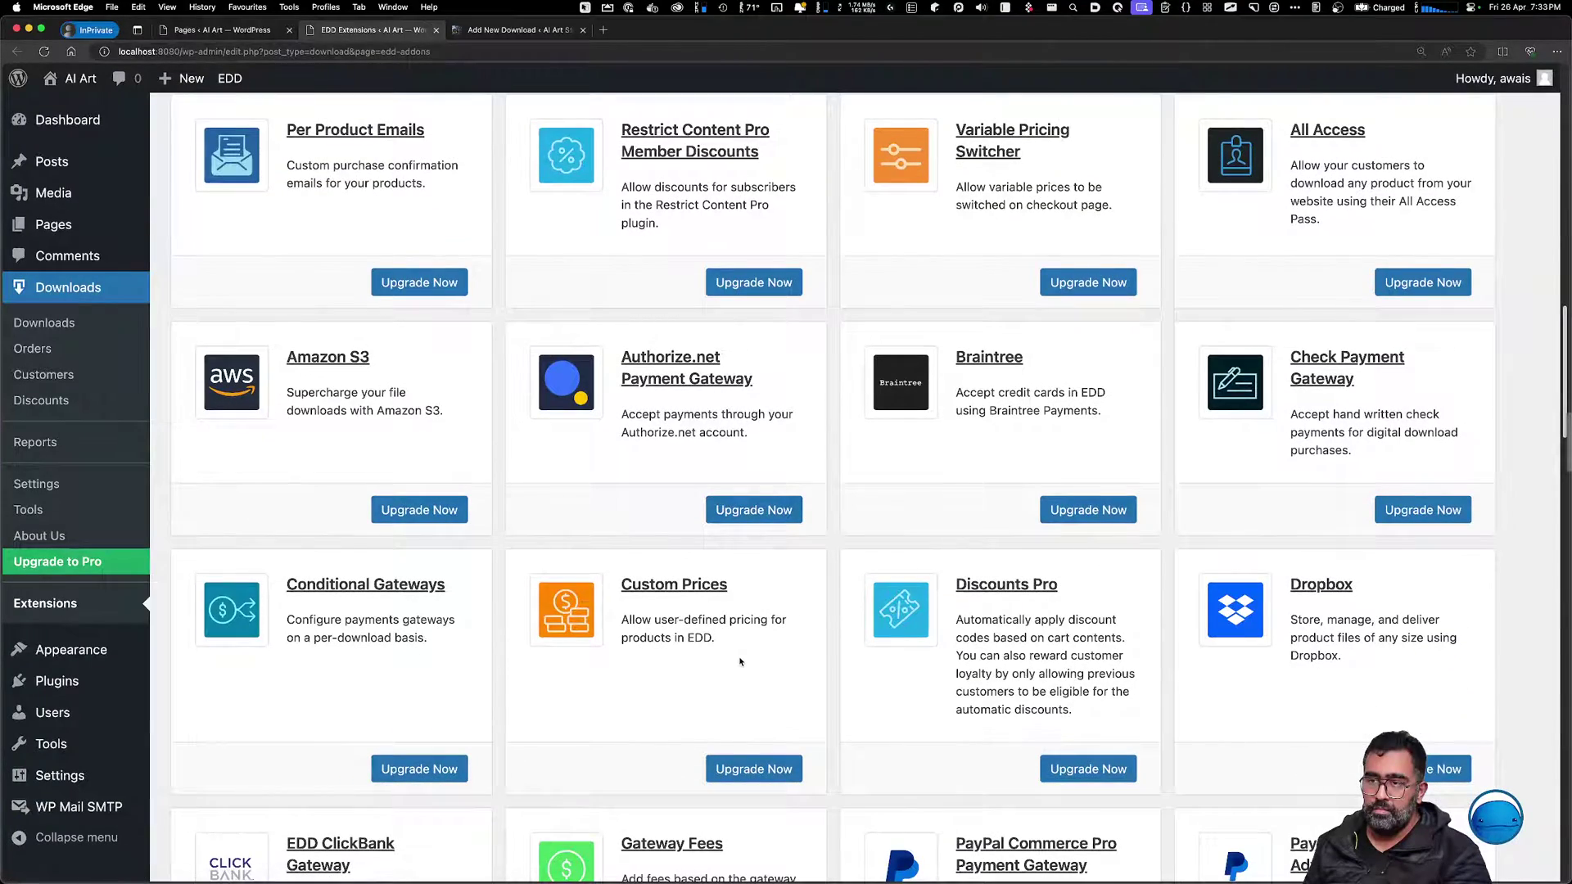
scroll(802, 721, down, 9)
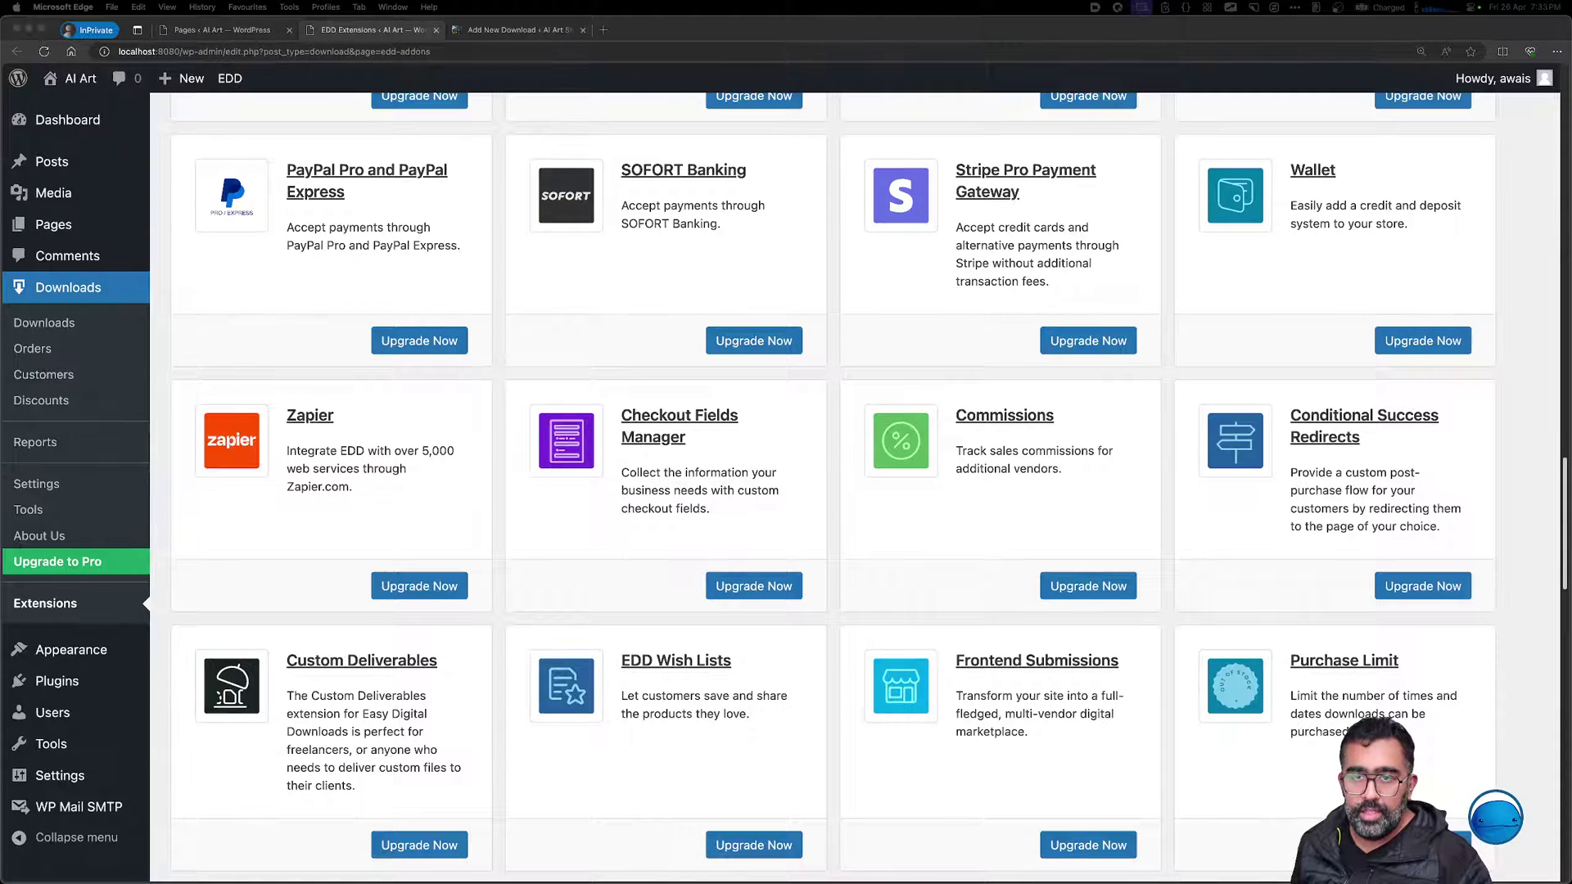
Check the CPU usage menu, then launch Activity Monitor through Spotlight with 'ac'
click(1428, 9)
mouse_move(1436, 54)
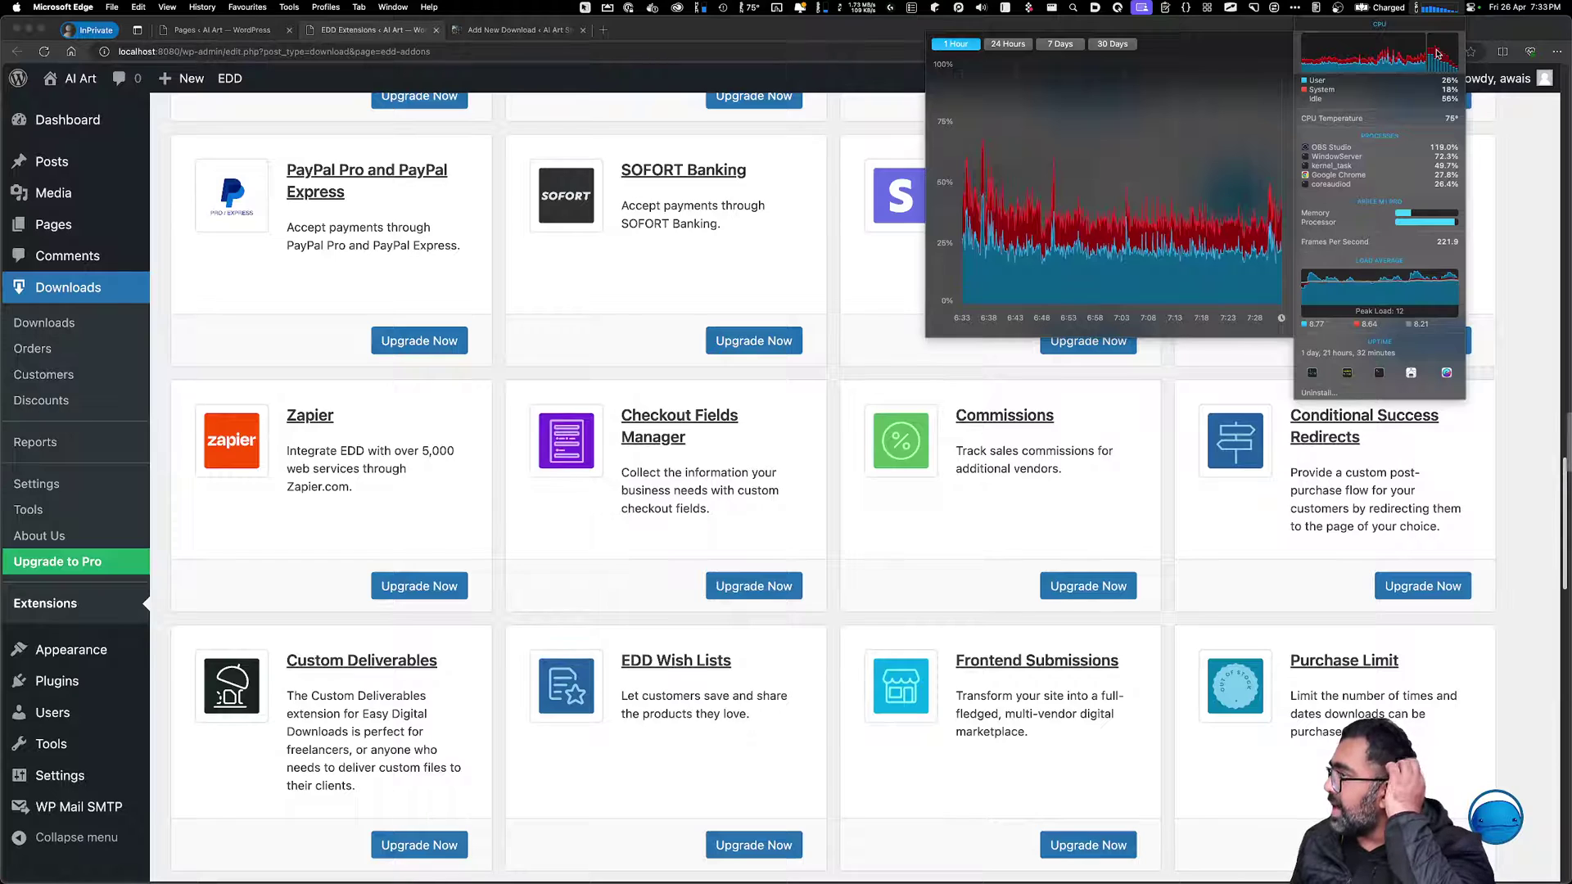
click(881, 112)
key(super+space)
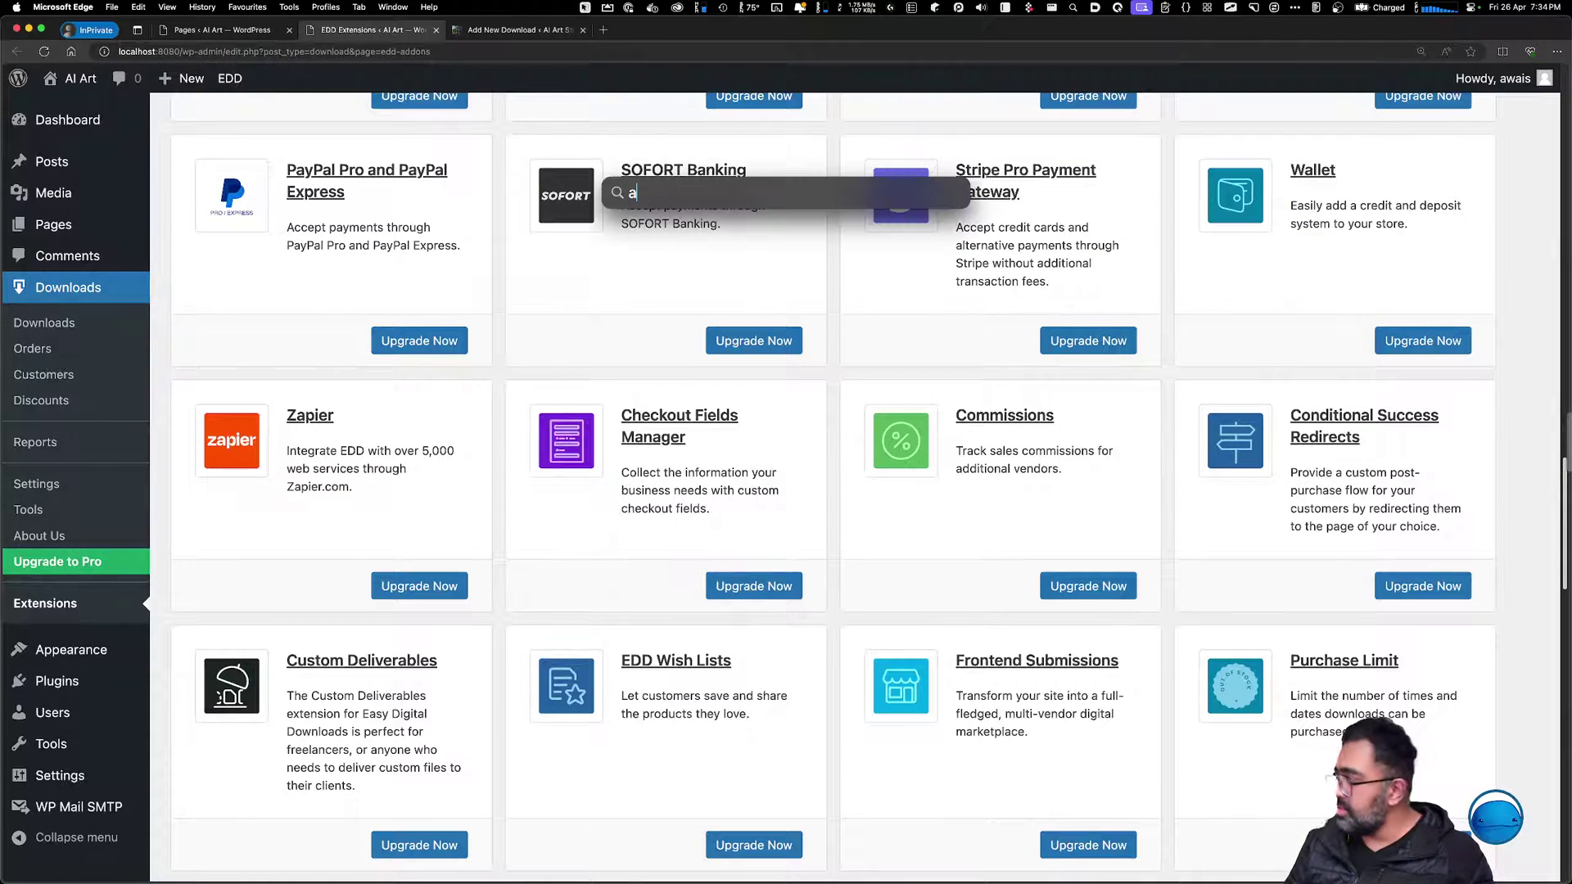
text(ac)
key(Return)
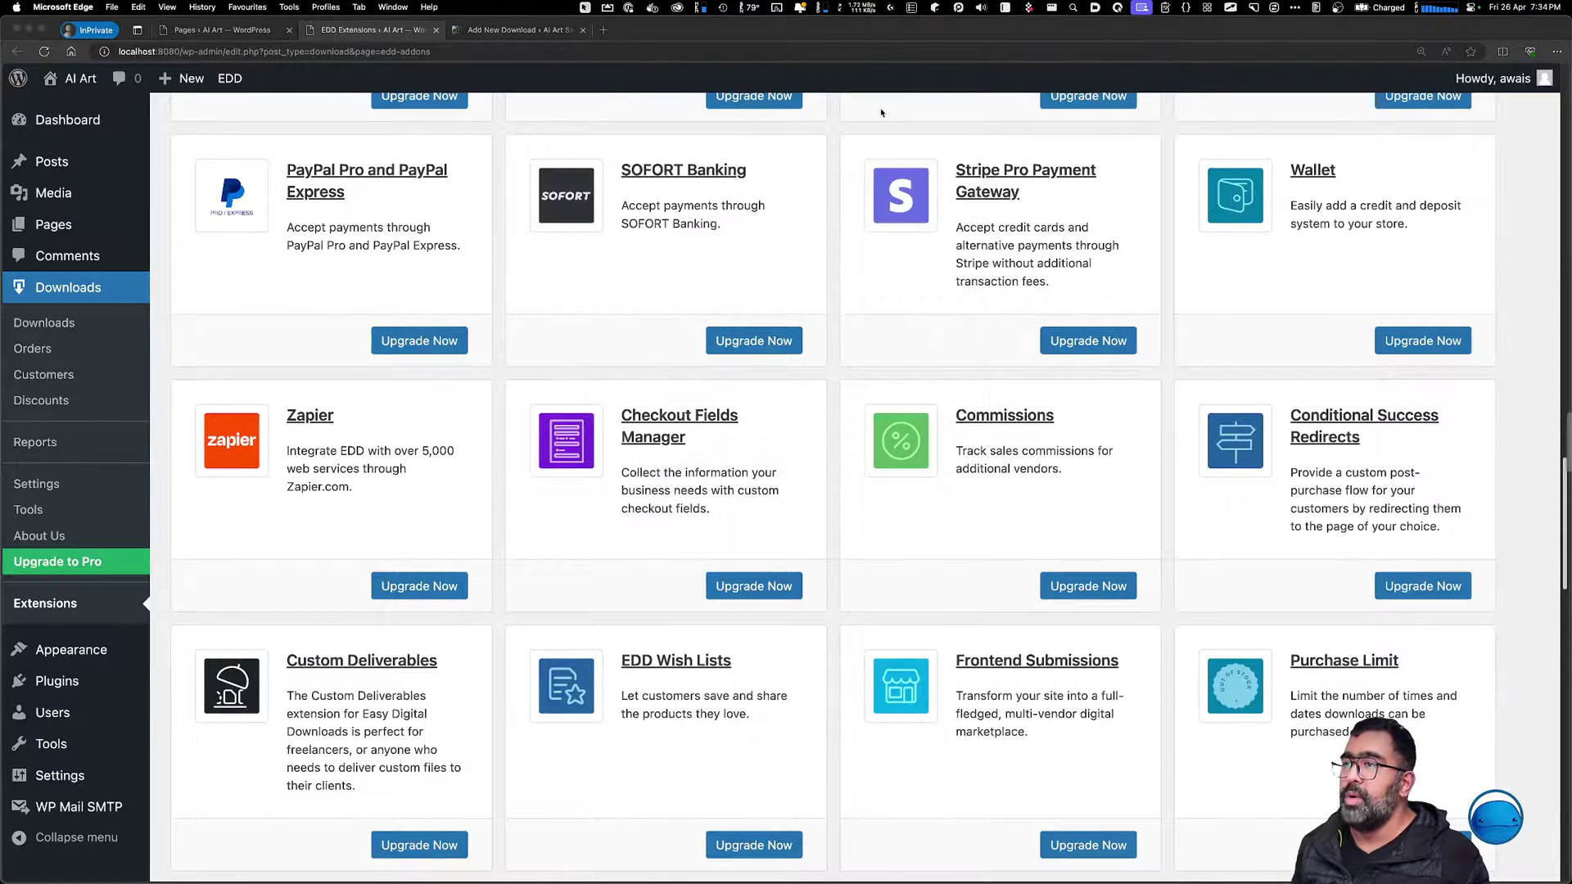
Stack the GPU History and CPU History windows on the right side
drag(193, 226, 931, 325)
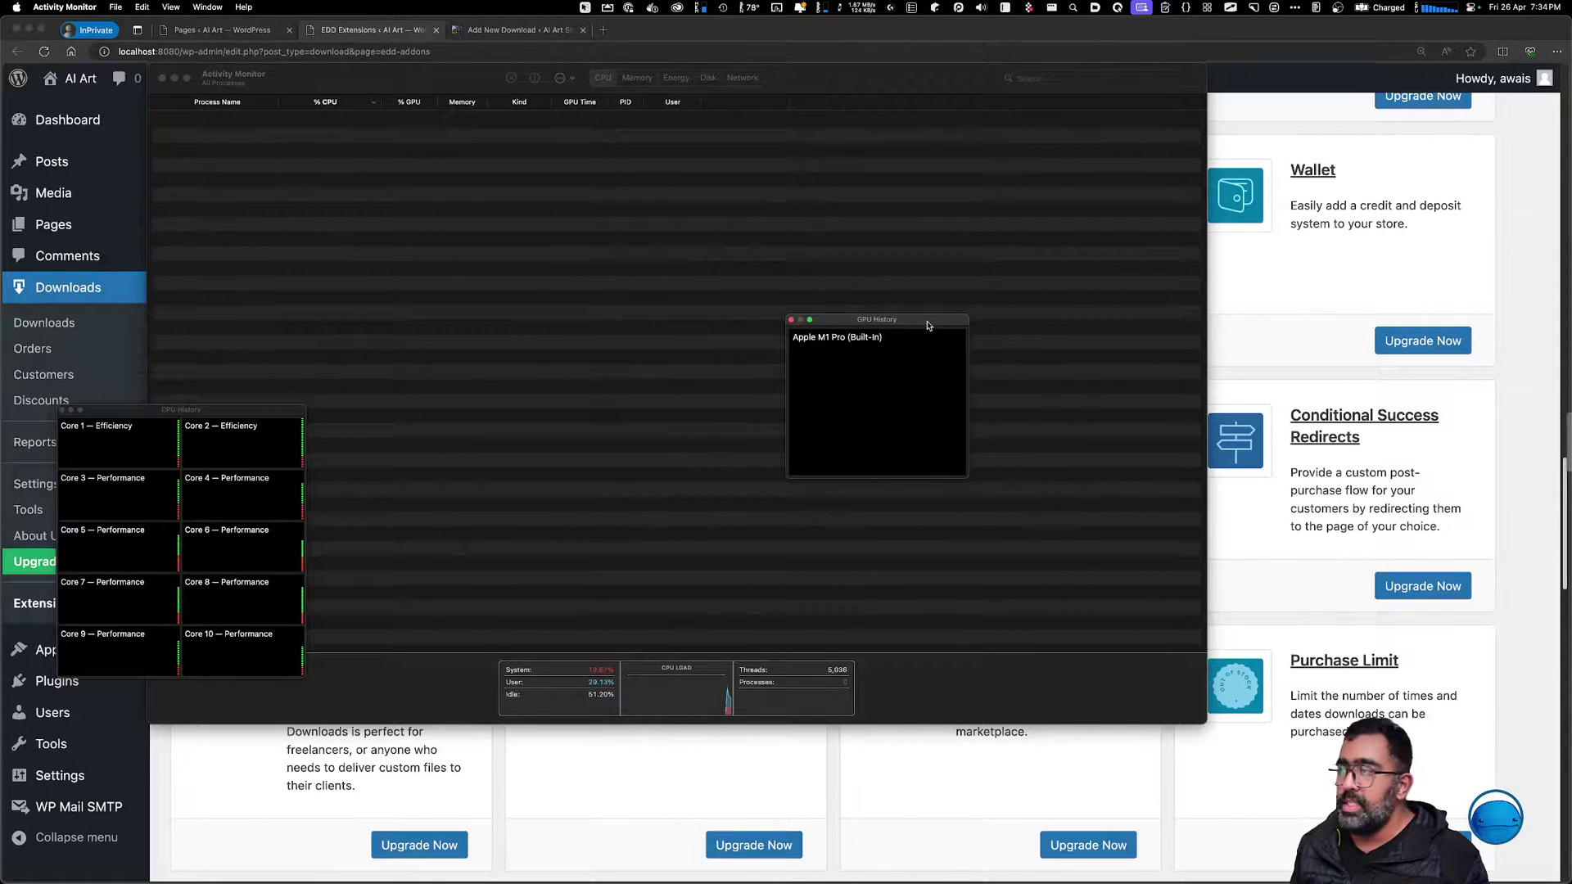
drag(273, 412, 1444, 397)
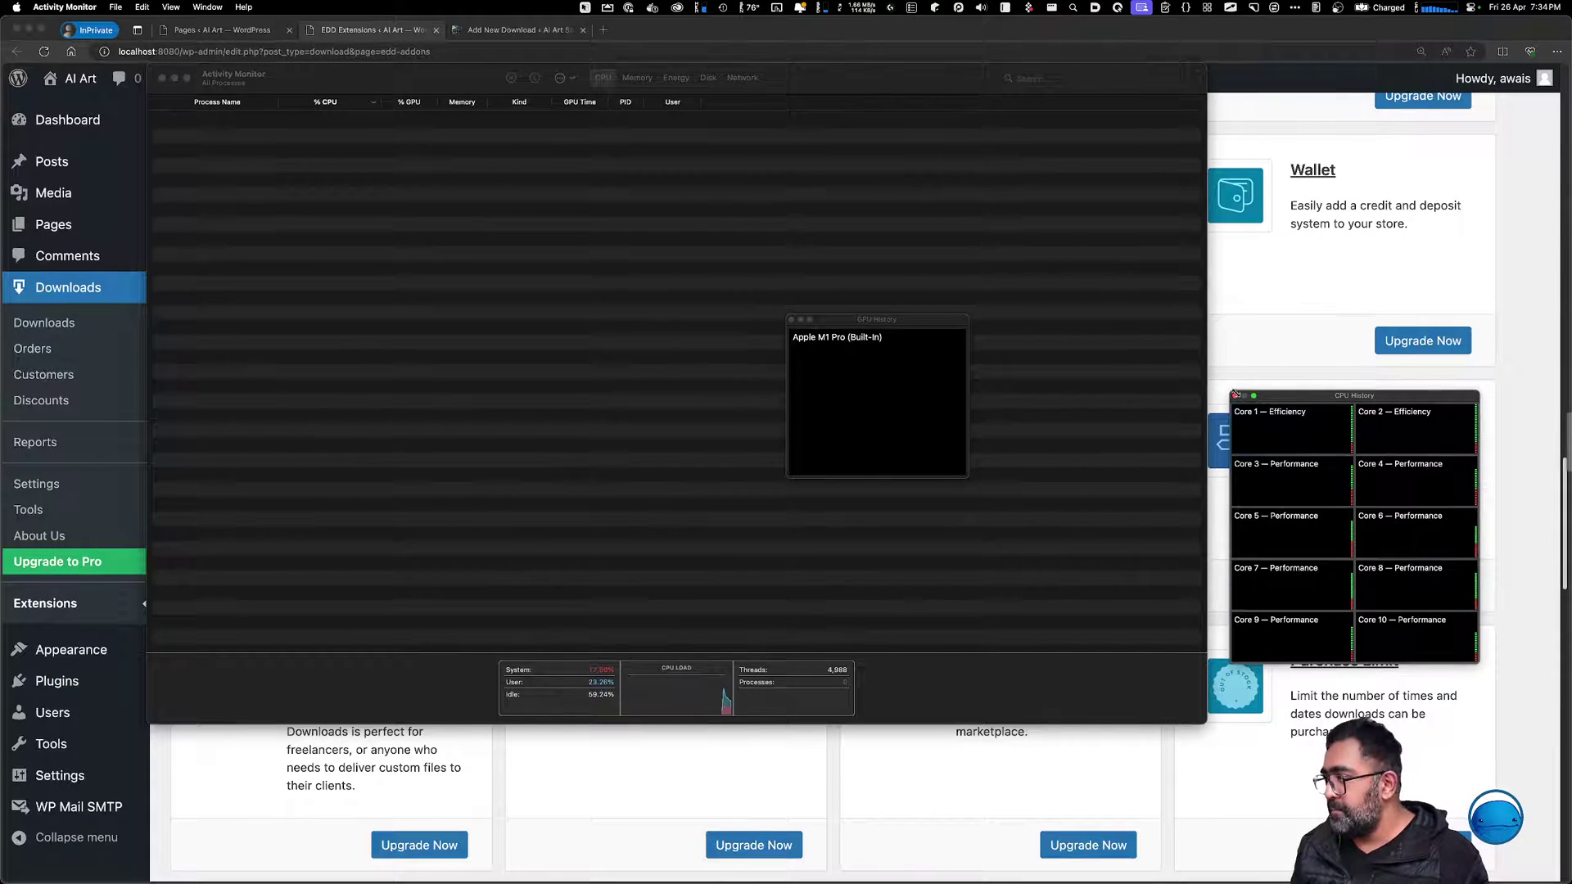
click(915, 357)
drag(889, 324, 1356, 192)
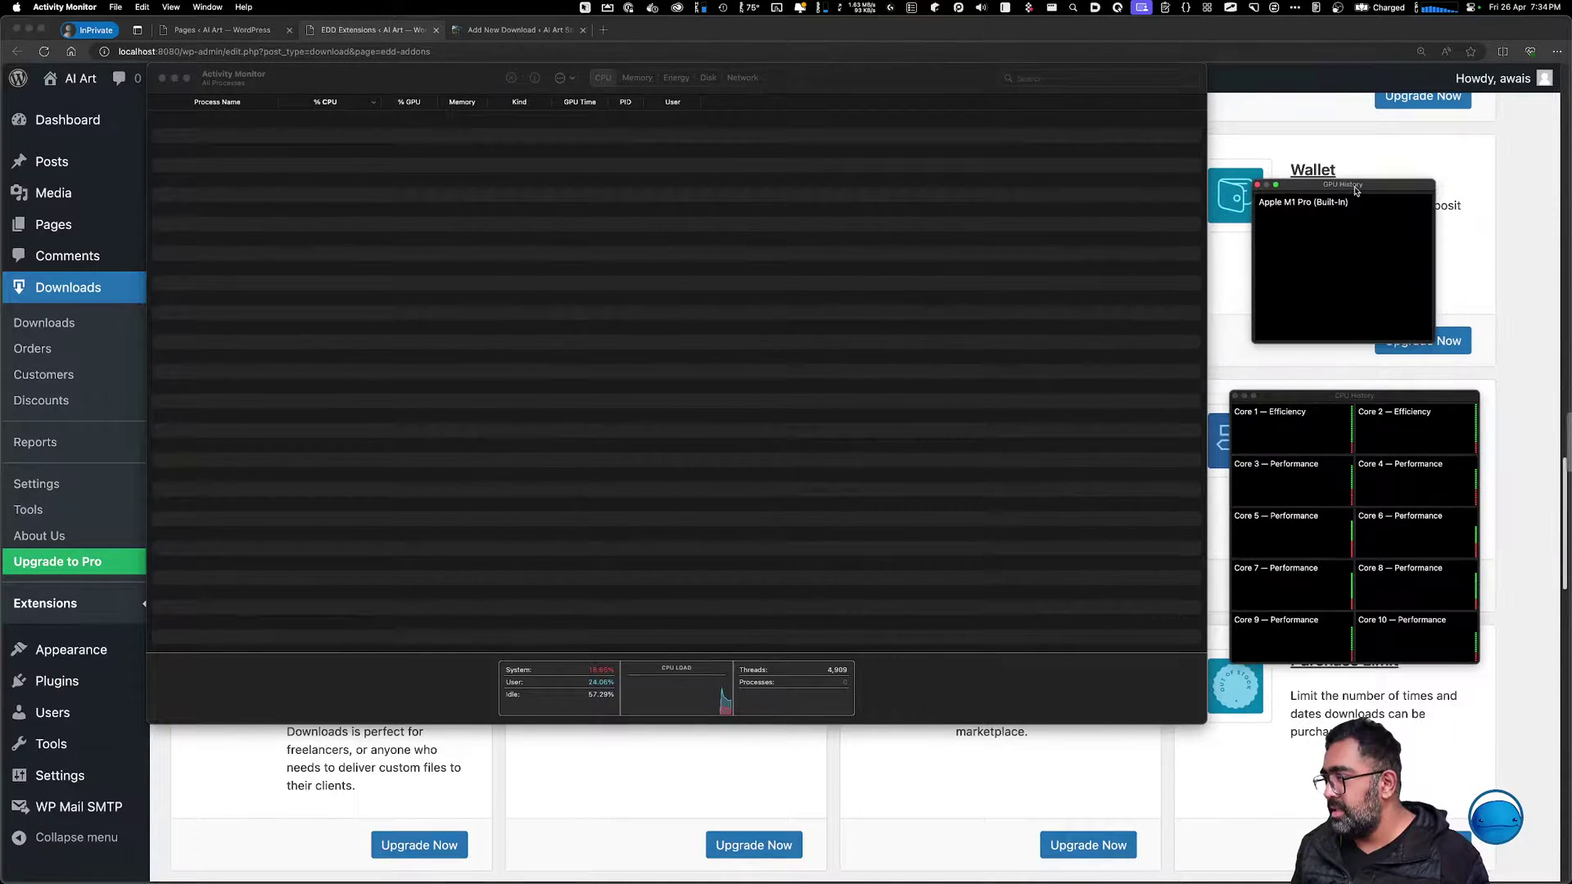